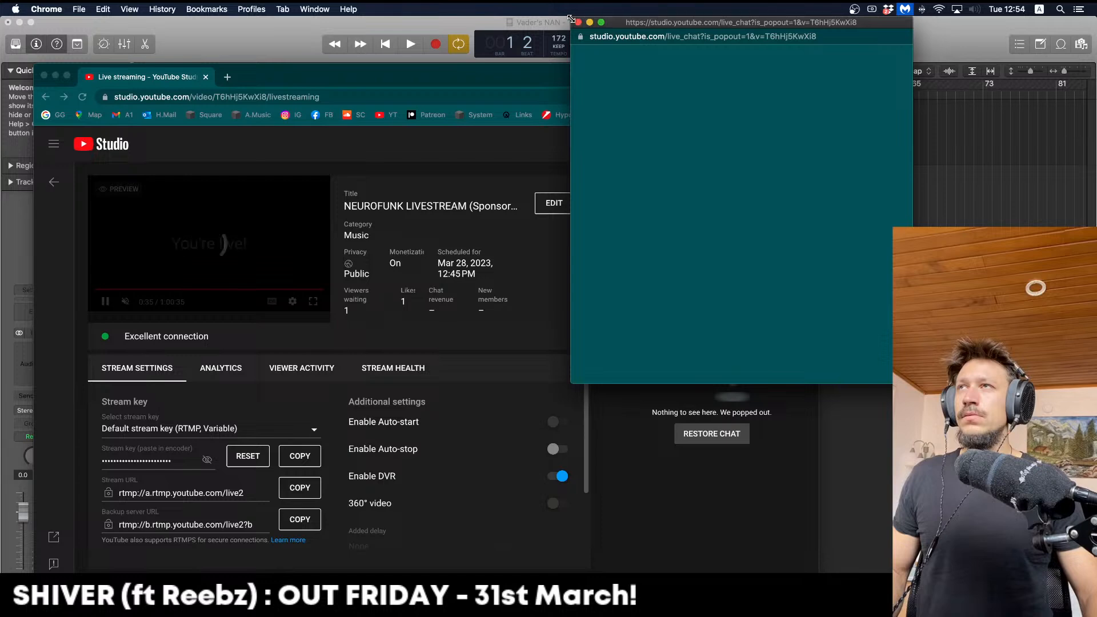
Shrink the popped-out chat and move it right, then narrow the Logic window beside it
{"action": "left_click_drag", "start_coordinate": [571, 18], "coordinate": [746, 18]}
{"action": "left_click_drag", "start_coordinate": [826, 22], "coordinate": [1010, 7]}
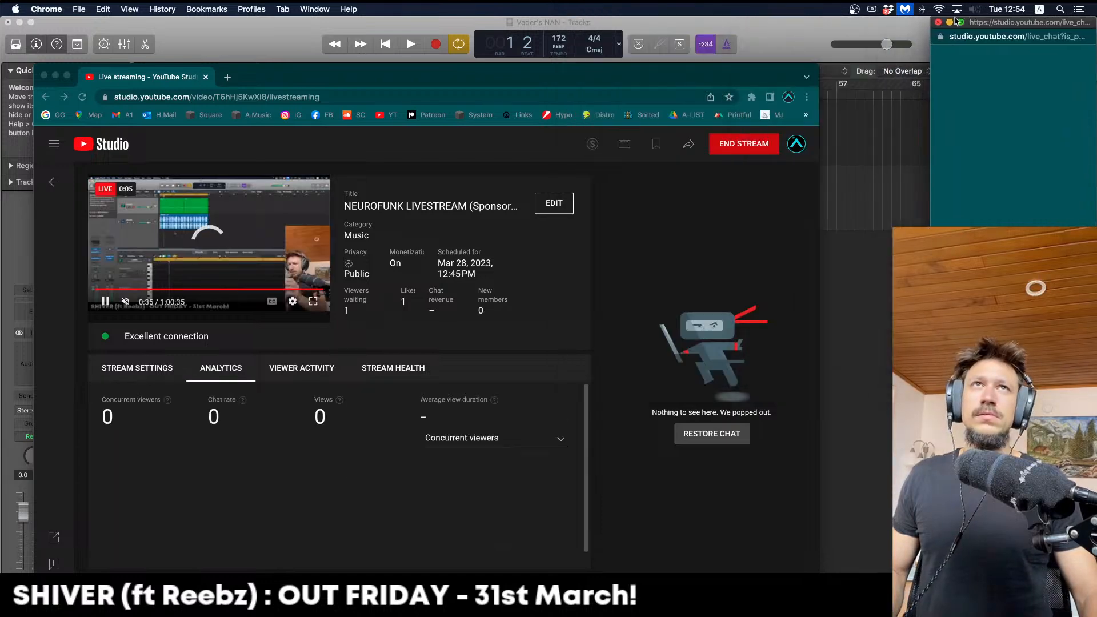
{"action": "left_click_drag", "start_coordinate": [934, 17], "coordinate": [916, 14]}
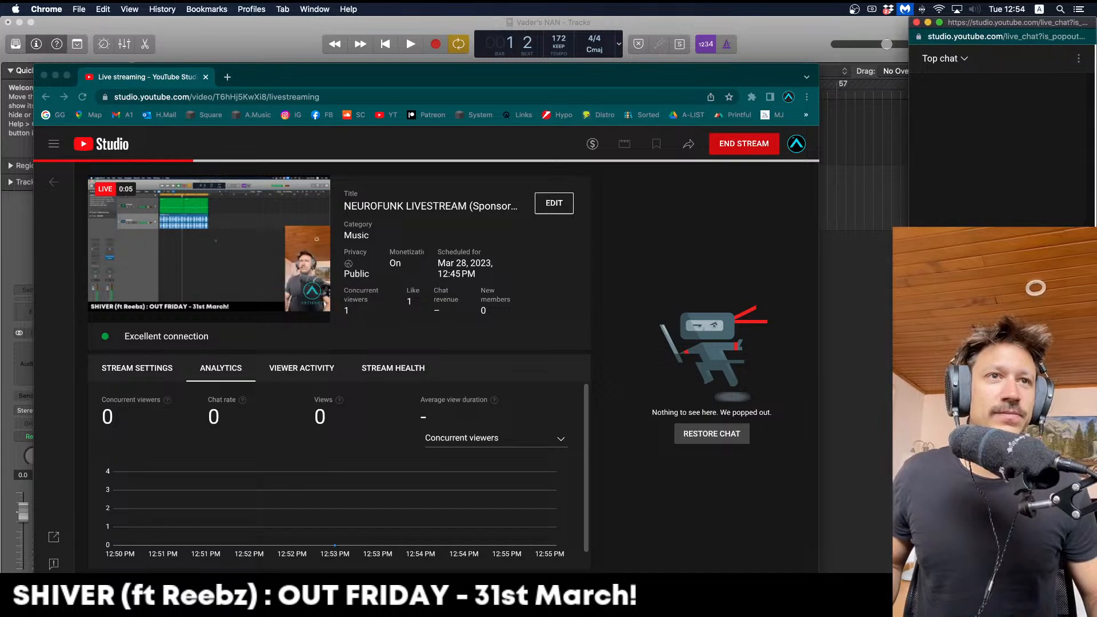
{"action": "key", "text": "super+Tab"}
{"action": "left_click_drag", "start_coordinate": [1096, 320], "coordinate": [909, 320]}
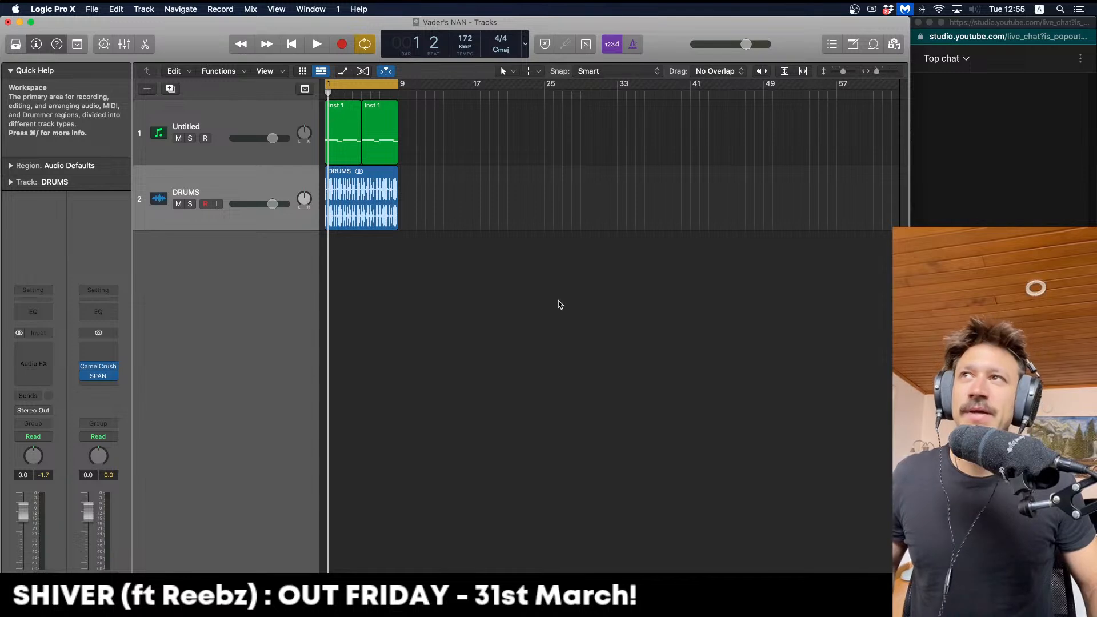
{"action": "key", "text": "cmd+Down"}
{"action": "key", "text": "cmd+Right"}
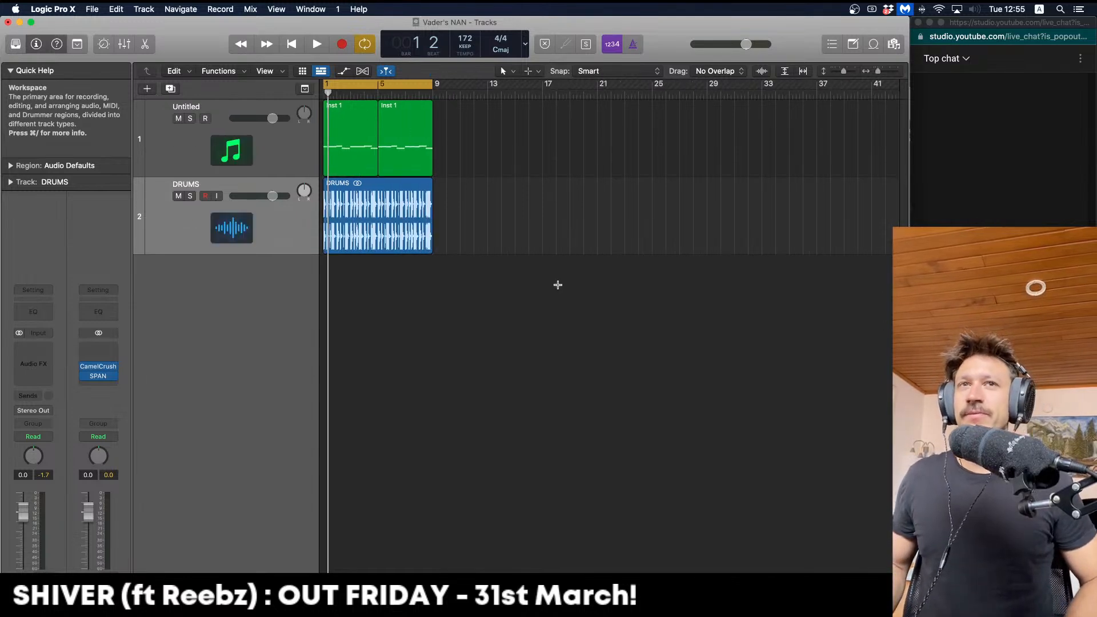
{"action": "key", "text": "space"}
{"action": "key", "text": "space"}
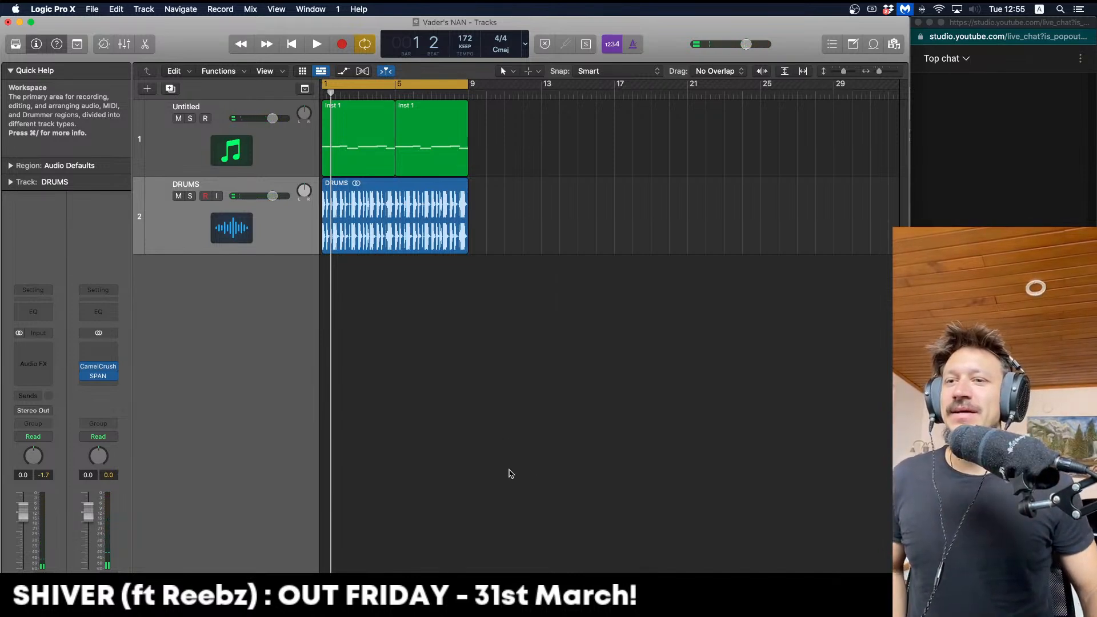
{"action": "key", "text": "super+Right"}
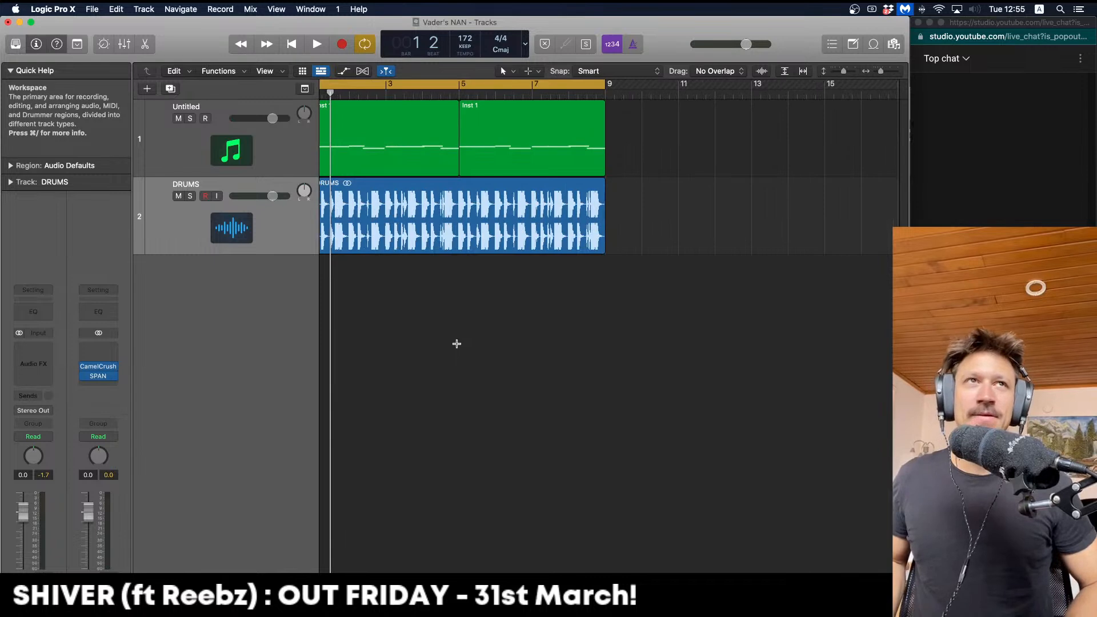
{"action": "key", "text": "super+Up"}
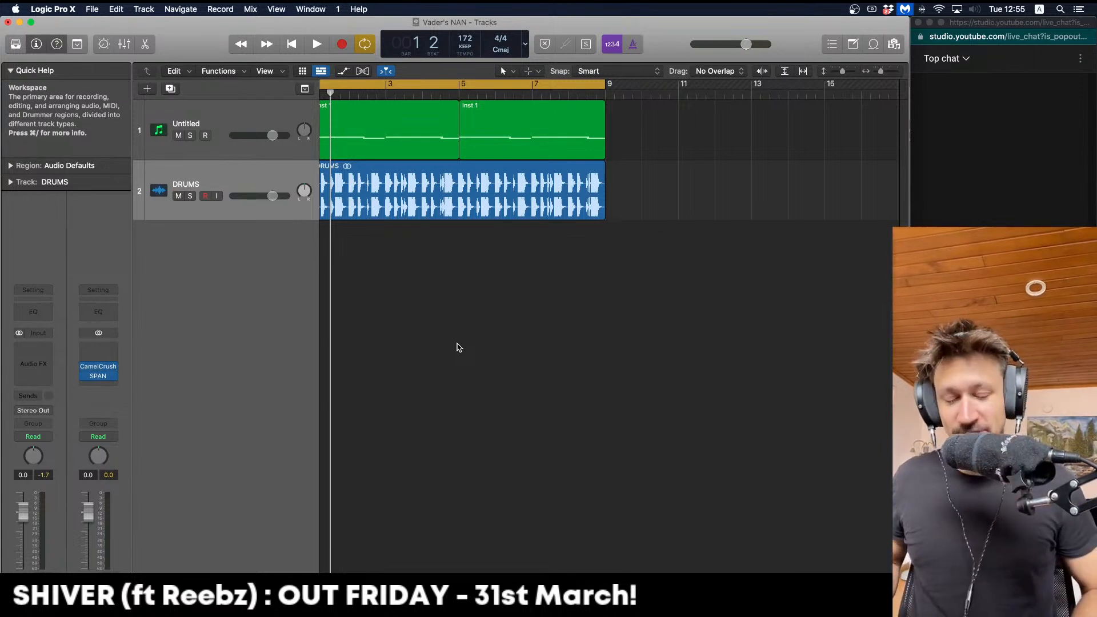
{"action": "key", "text": "Return"}
{"action": "key", "text": "z"}
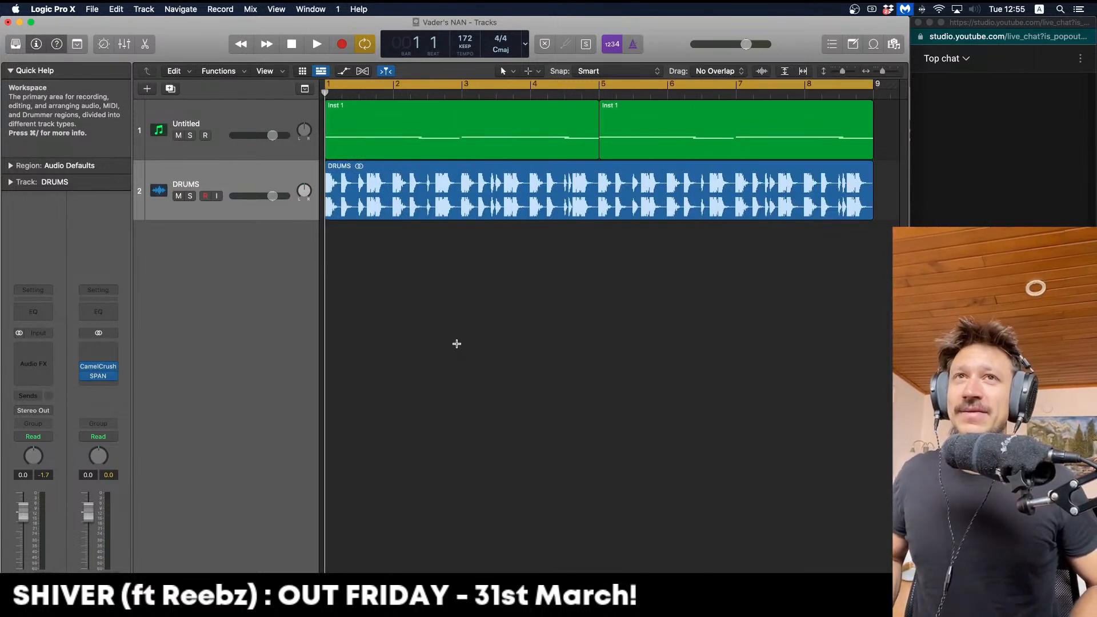
{"action": "key", "text": "super+Left"}
{"action": "key", "text": "super+Down"}
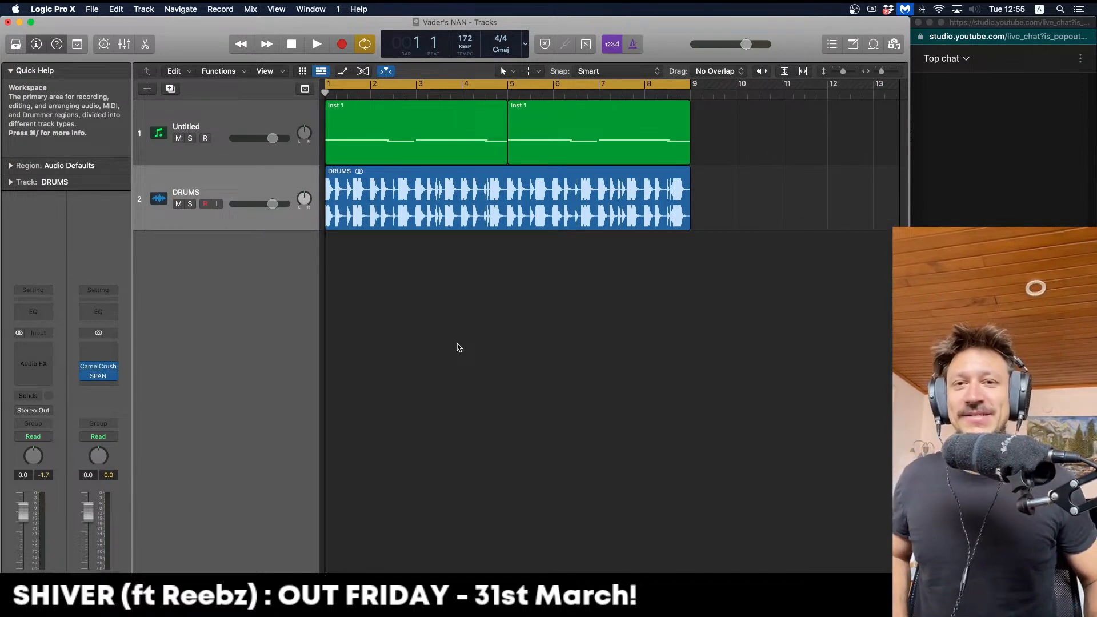
{"action": "key", "text": "space"}
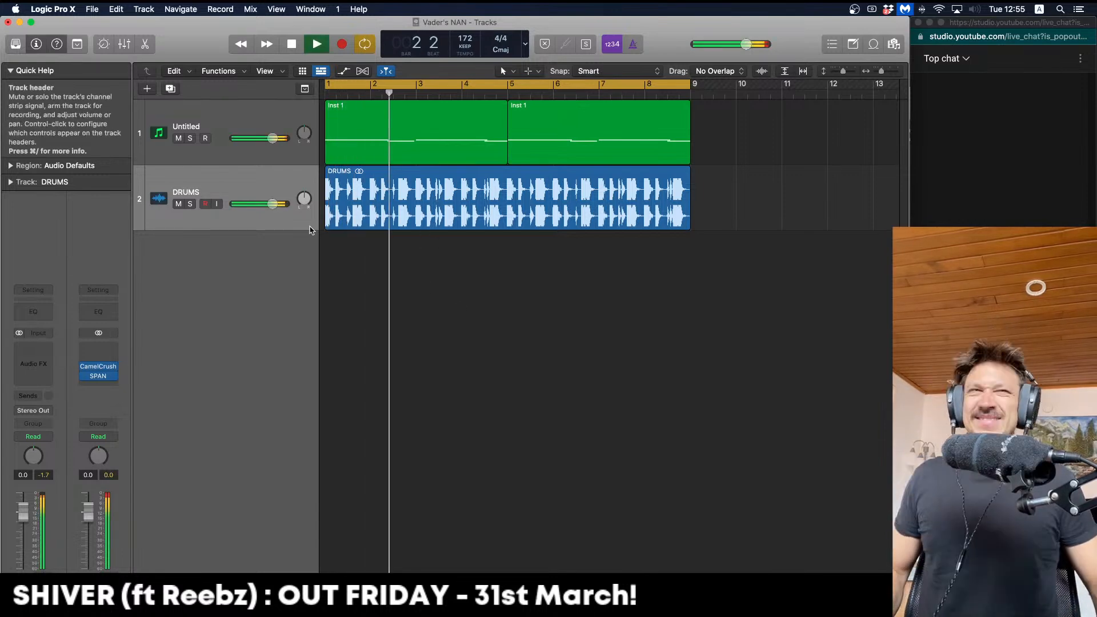
{"action": "key", "text": "space"}
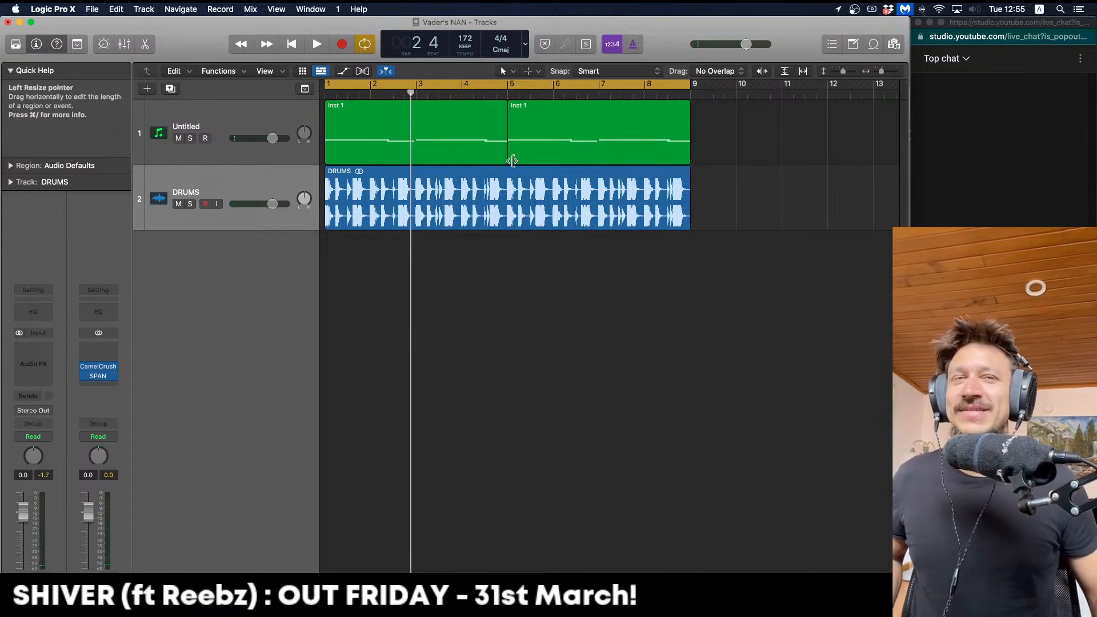
{"action": "left_click", "coordinate": [527, 121]}
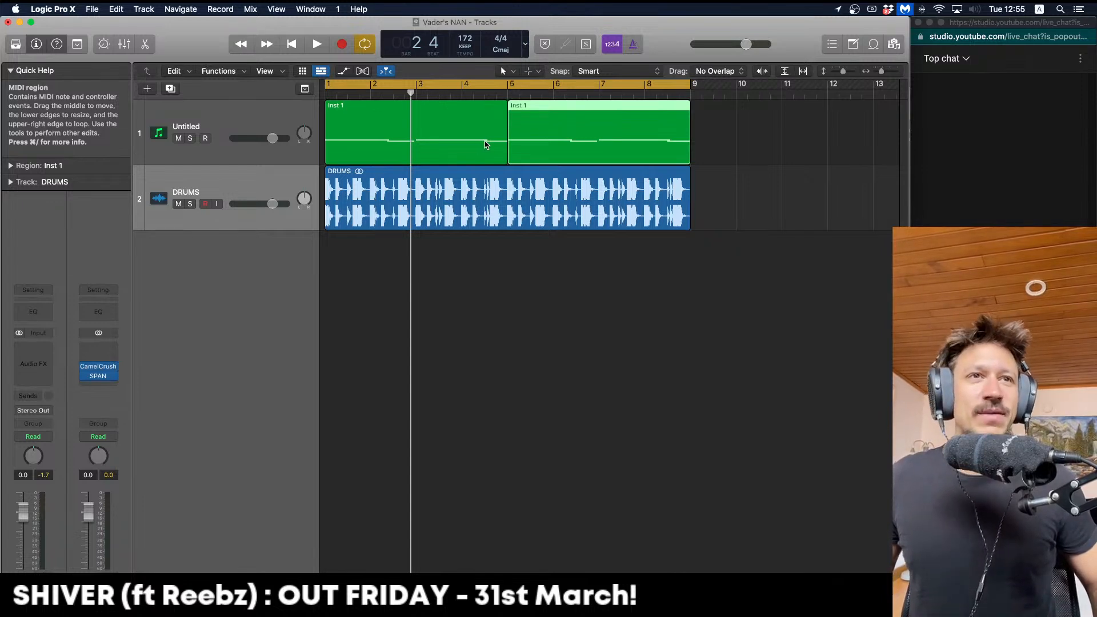
Bounce both Inst 1 regions in place to Inst 1_bip and delete the empty Untitled track
{"action": "left_click_drag", "start_coordinate": [755, 135], "coordinate": [474, 117]}
{"action": "key", "text": "ctrl+b"}
{"action": "key", "text": "Return"}
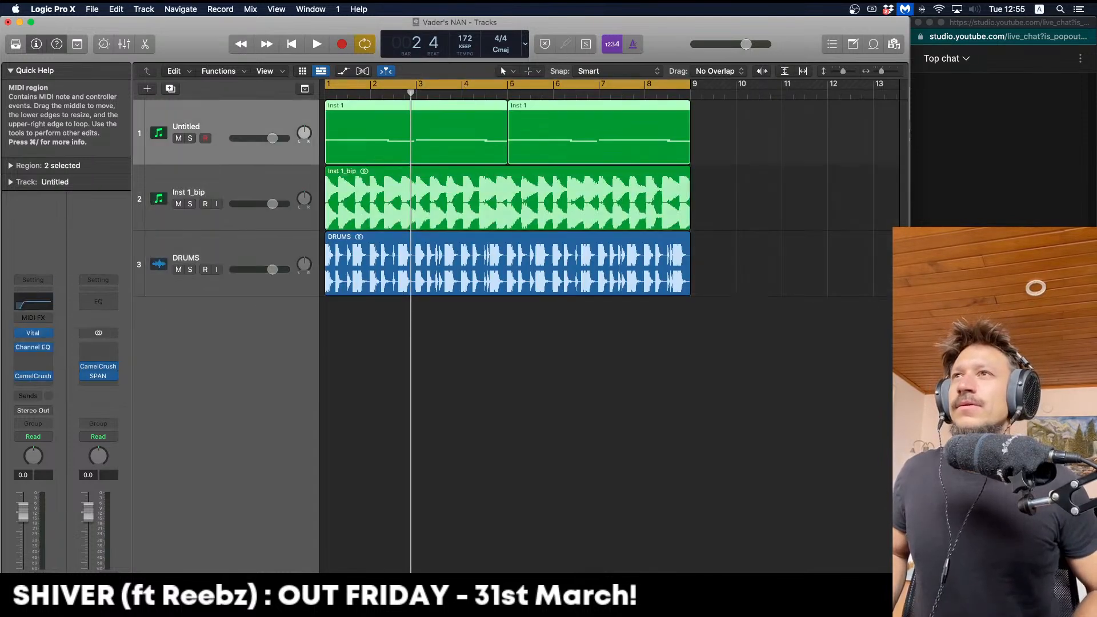
{"action": "key", "text": "Delete"}
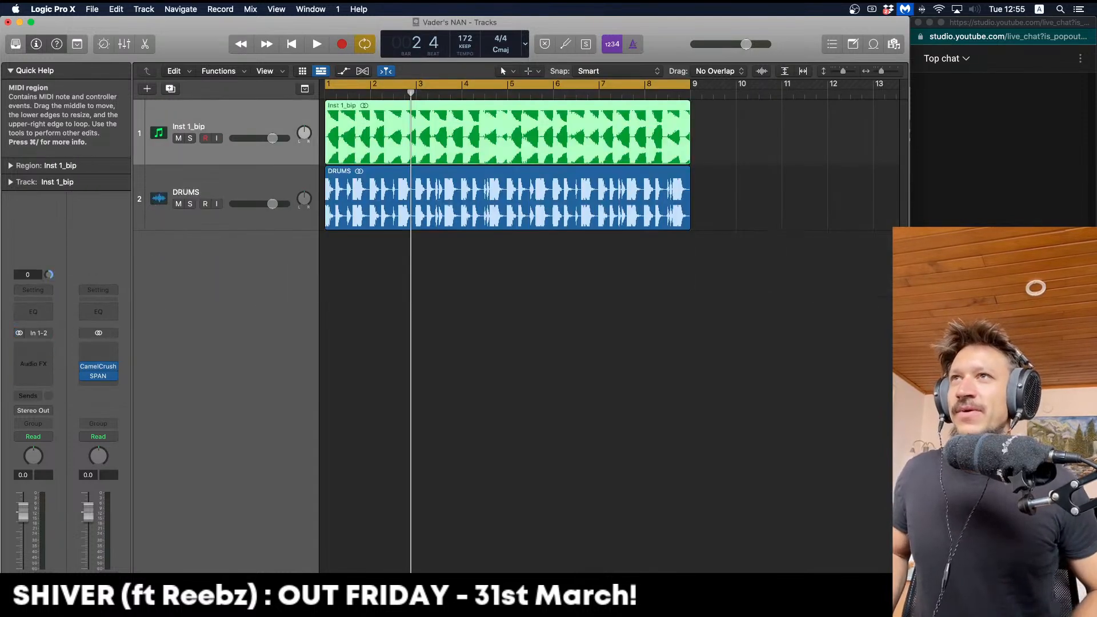
Play the bounce with the drums, then try splitting a short section of Inst 1_bip and undo it
{"action": "key", "text": "space"}
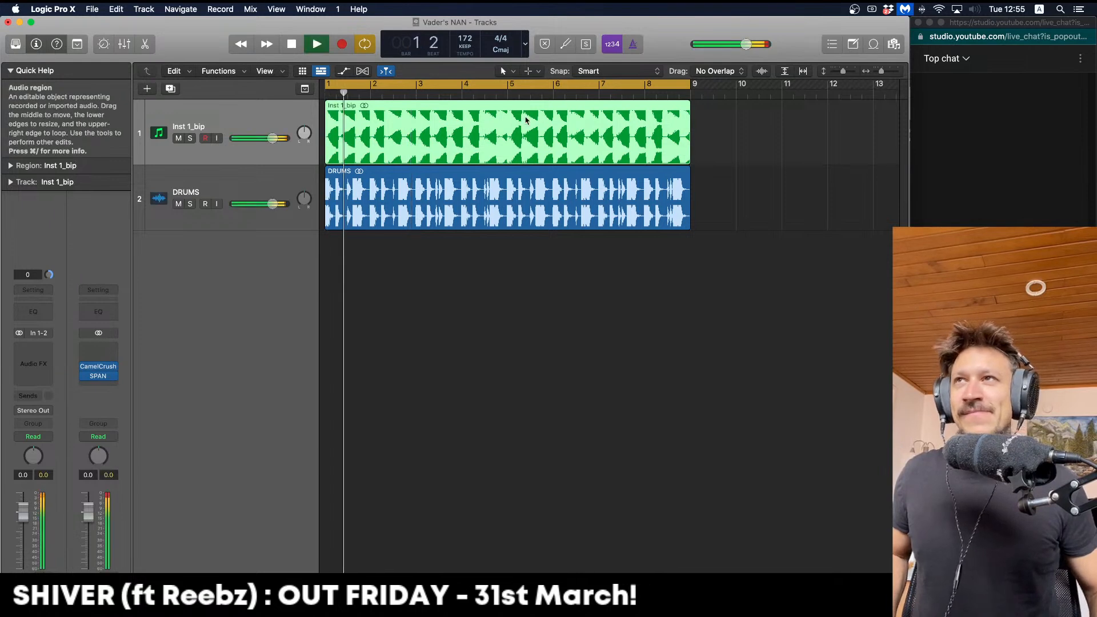
{"action": "mouse_move", "coordinate": [337, 134]}
{"action": "left_mouse_down"}
{"action": "mouse_move", "coordinate": [364, 133]}
{"action": "mouse_move", "coordinate": [354, 133]}
{"action": "left_mouse_up"}
{"action": "key", "text": "super+Right"}
{"action": "left_click", "coordinate": [355, 135]}
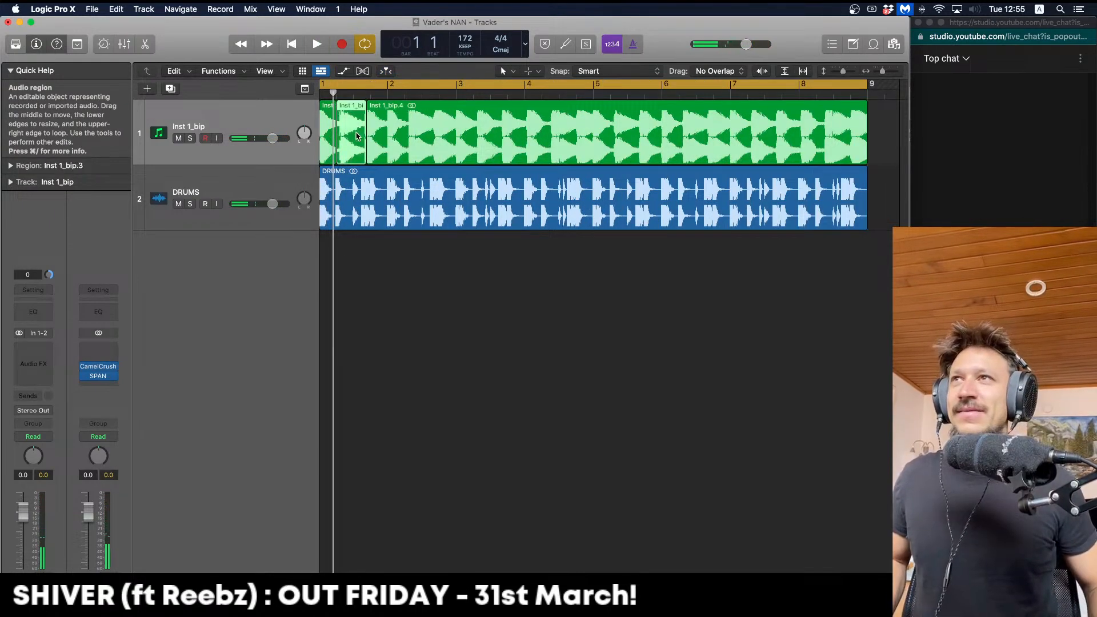
{"action": "key", "text": "super+z"}
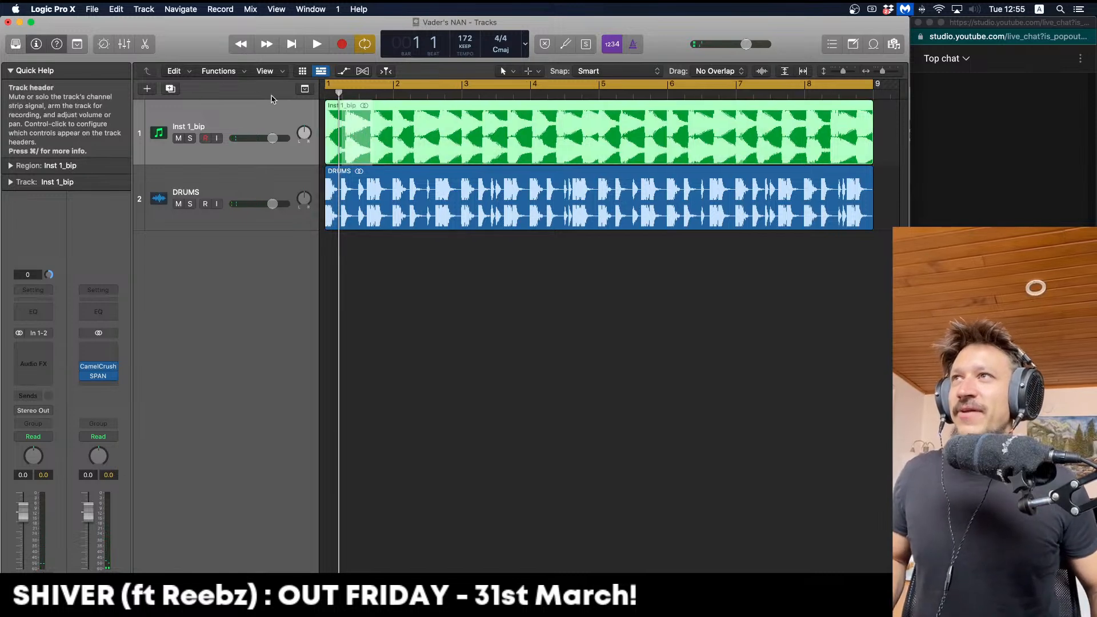
Show the flex controls and enable Flex on the Inst 1_bip track
{"action": "left_click", "coordinate": [362, 71]}
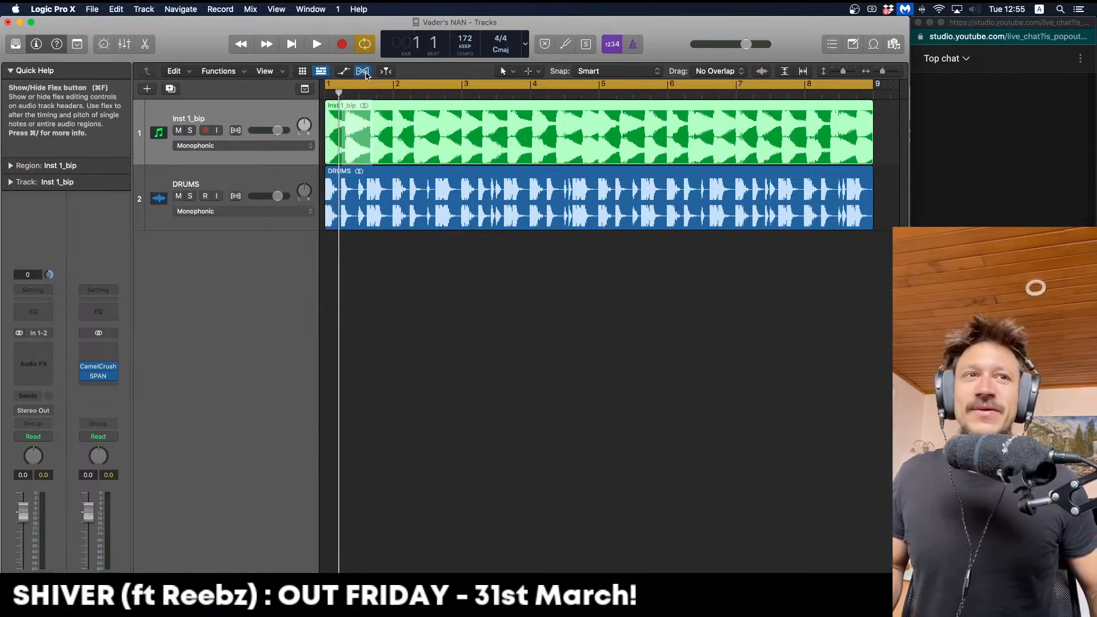
{"action": "left_click", "coordinate": [235, 131]}
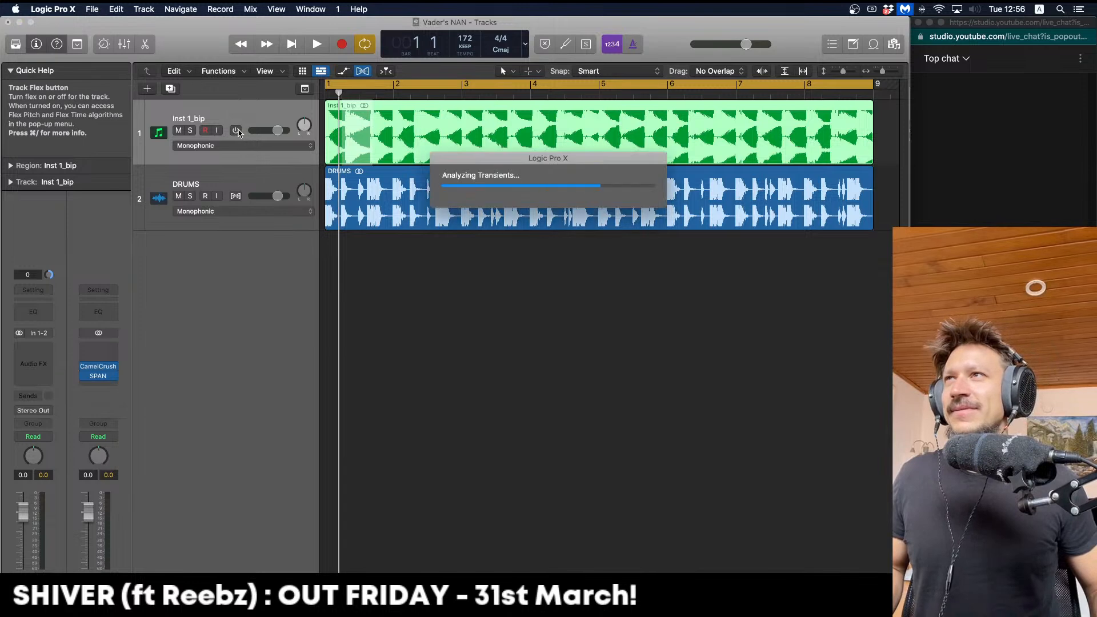
{"action": "key", "text": "space"}
{"action": "left_click", "coordinate": [428, 297]}
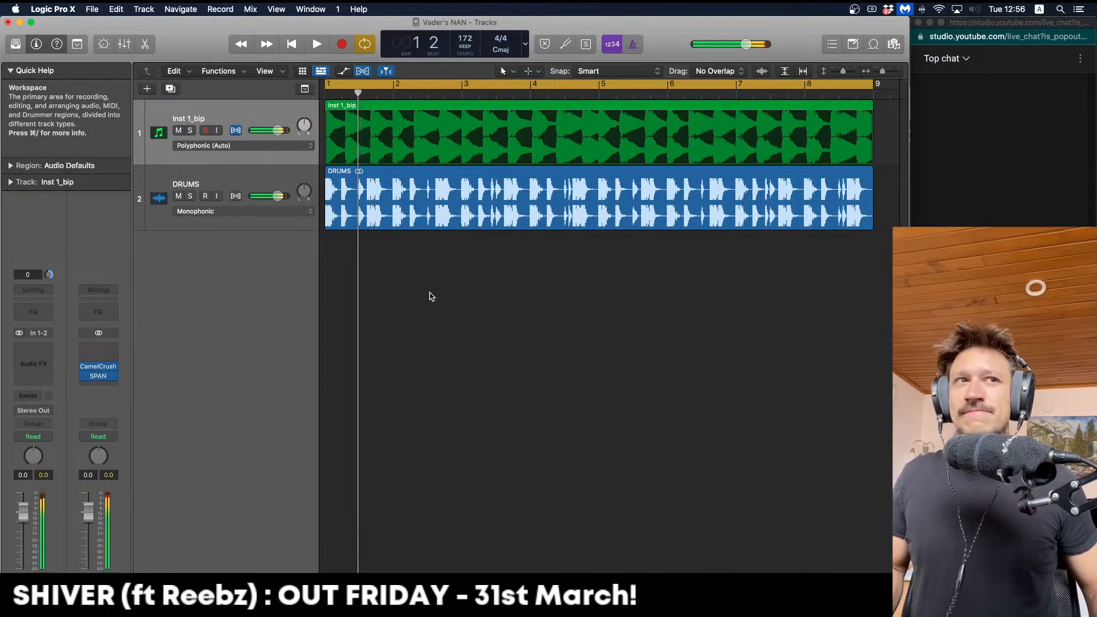
{"action": "key", "text": "space"}
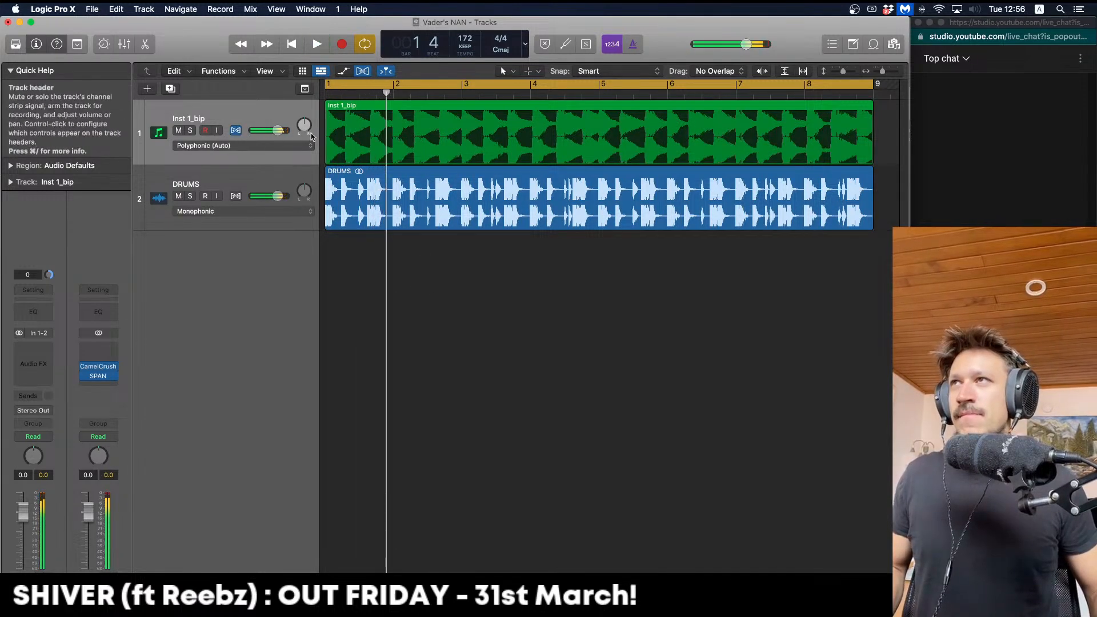
Add flex markers near the start of the Inst 1_bip audio
{"action": "left_click", "coordinate": [392, 116]}
{"action": "key", "text": "space"}
{"action": "left_click", "coordinate": [402, 117]}
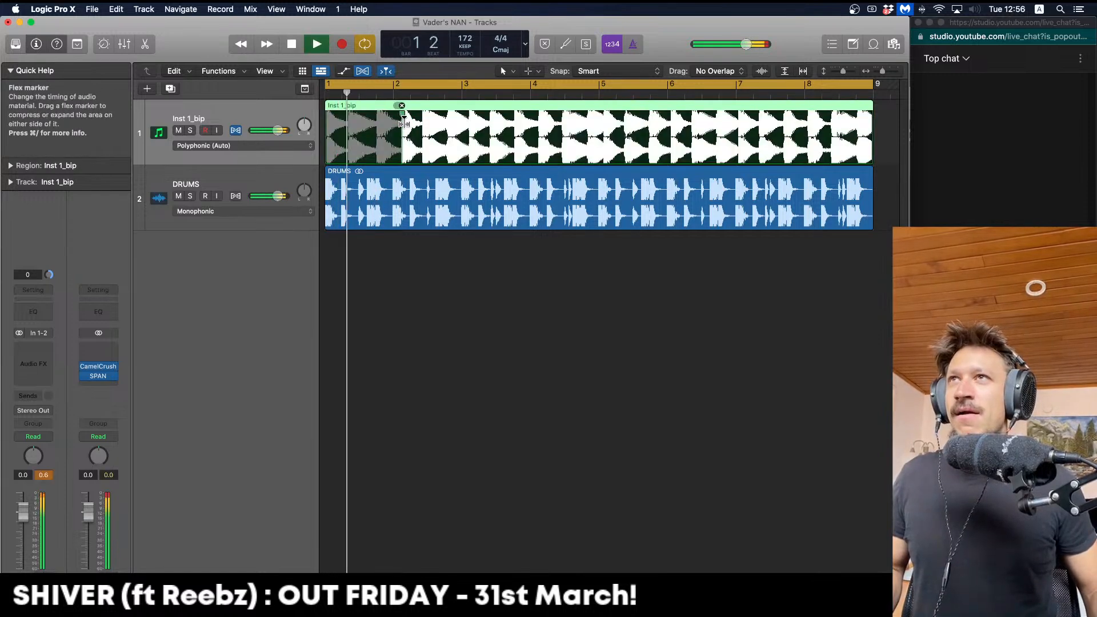
{"action": "key", "text": "Return"}
{"action": "key", "text": "space"}
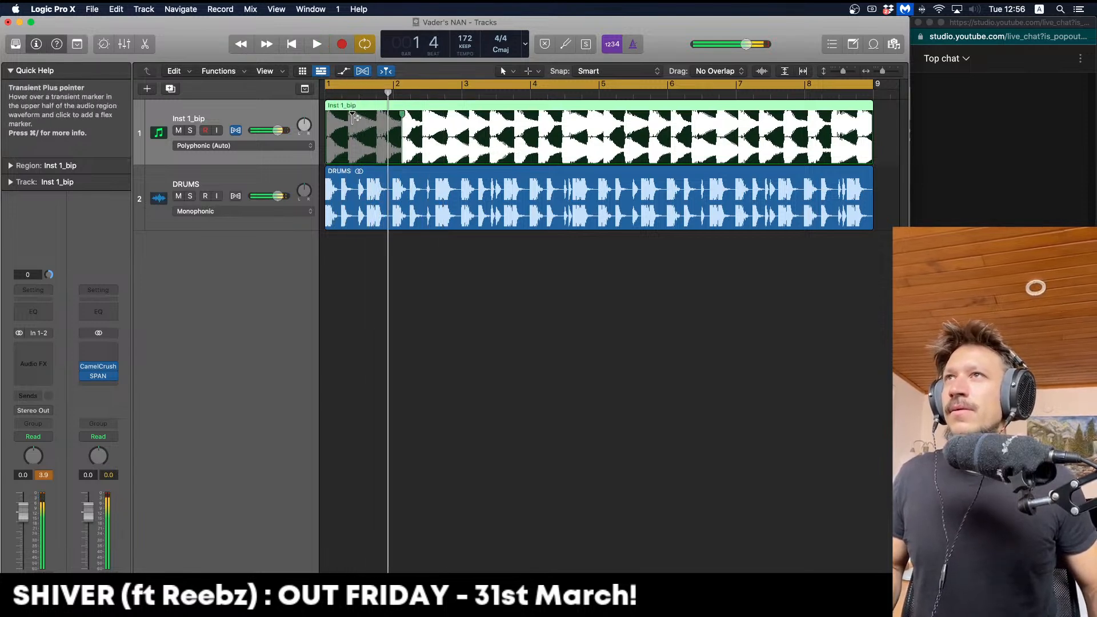
{"action": "left_click", "coordinate": [350, 120]}
{"action": "key", "text": "Return"}
{"action": "key", "text": "space"}
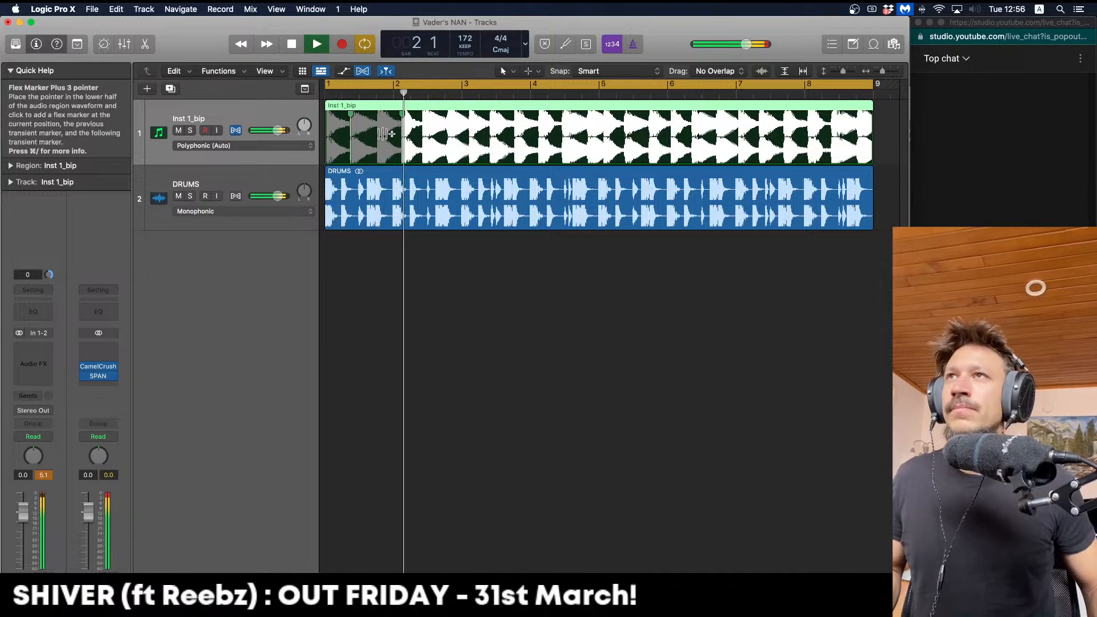
{"action": "key", "text": "space"}
Add a flex marker around bar 2 and shift that hit slightly later, then play it back
{"action": "left_click", "coordinate": [423, 125]}
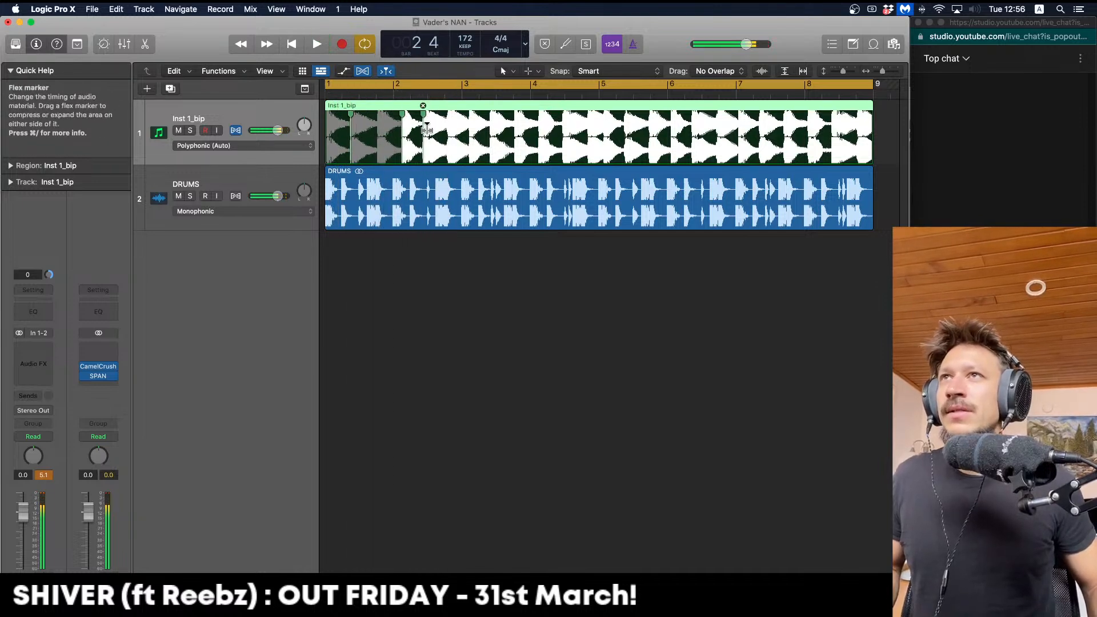
{"action": "left_click_drag", "start_coordinate": [425, 126], "coordinate": [427, 130]}
{"action": "key", "text": "Return"}
{"action": "key", "text": "space"}
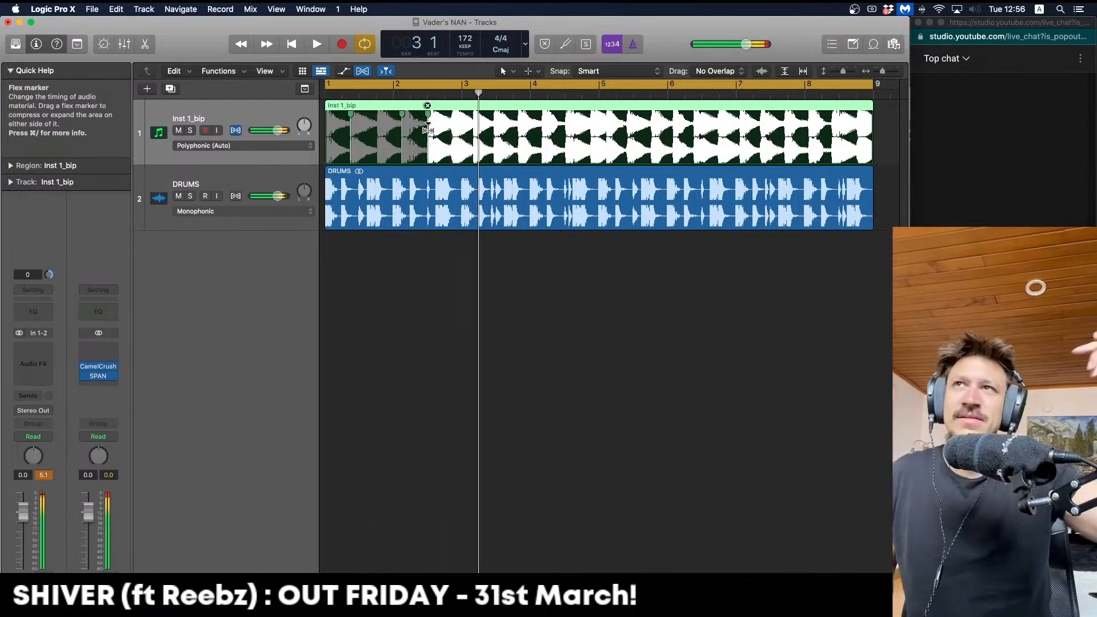
{"action": "key", "text": "Return"}
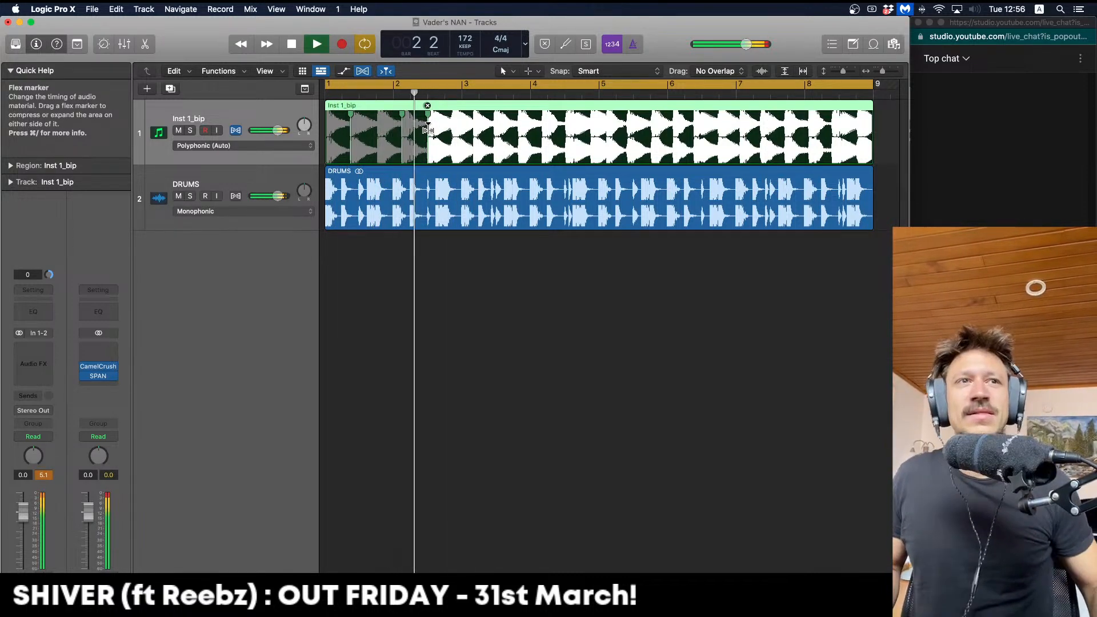
{"action": "key", "text": "space"}
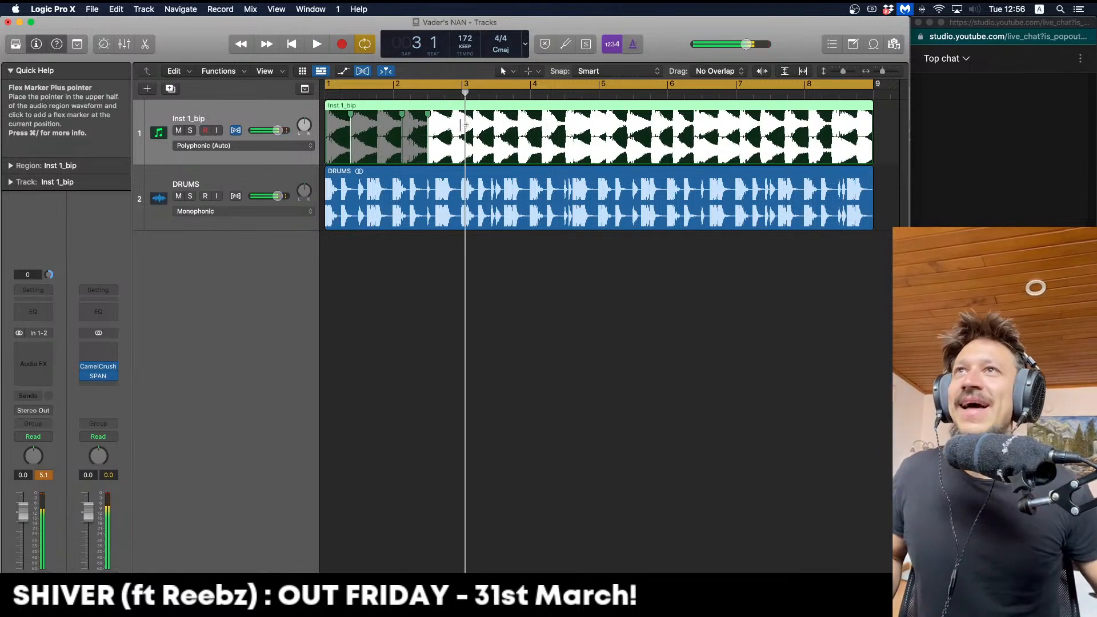
Delete the bars 3–5 section of the Inst 1_bip audio
{"action": "left_click_drag", "start_coordinate": [462, 107], "coordinate": [599, 127]}
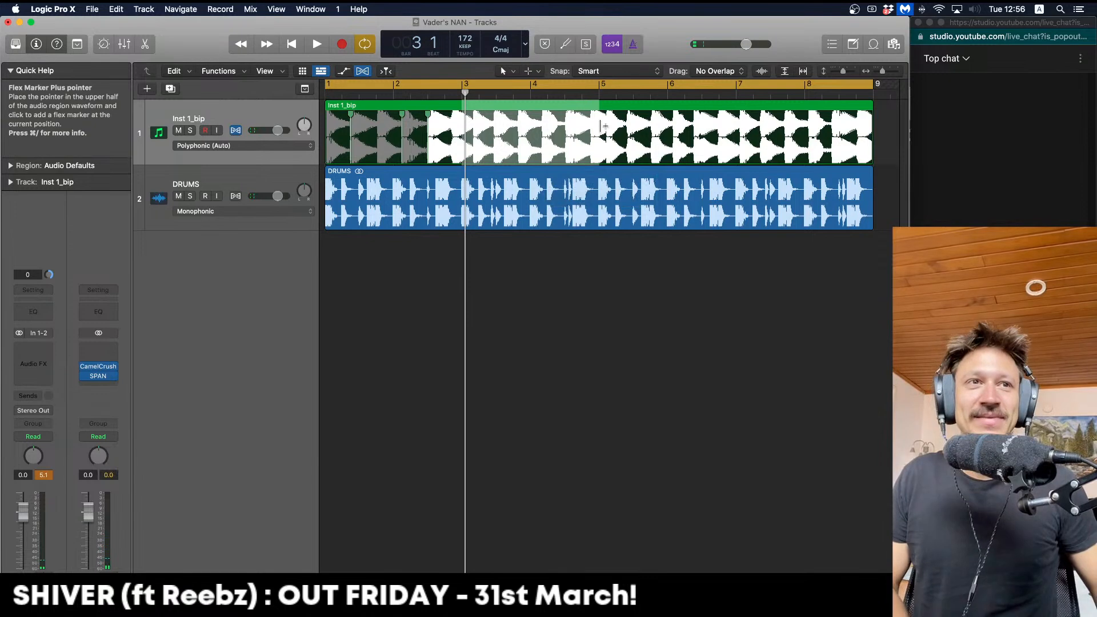
{"action": "key", "text": "Delete"}
{"action": "left_click", "coordinate": [627, 109]}
Delete the extra Inst 1_bip.8 region and bounce Inst 1_bip.5 in place to a new track
{"action": "key", "text": "Delete"}
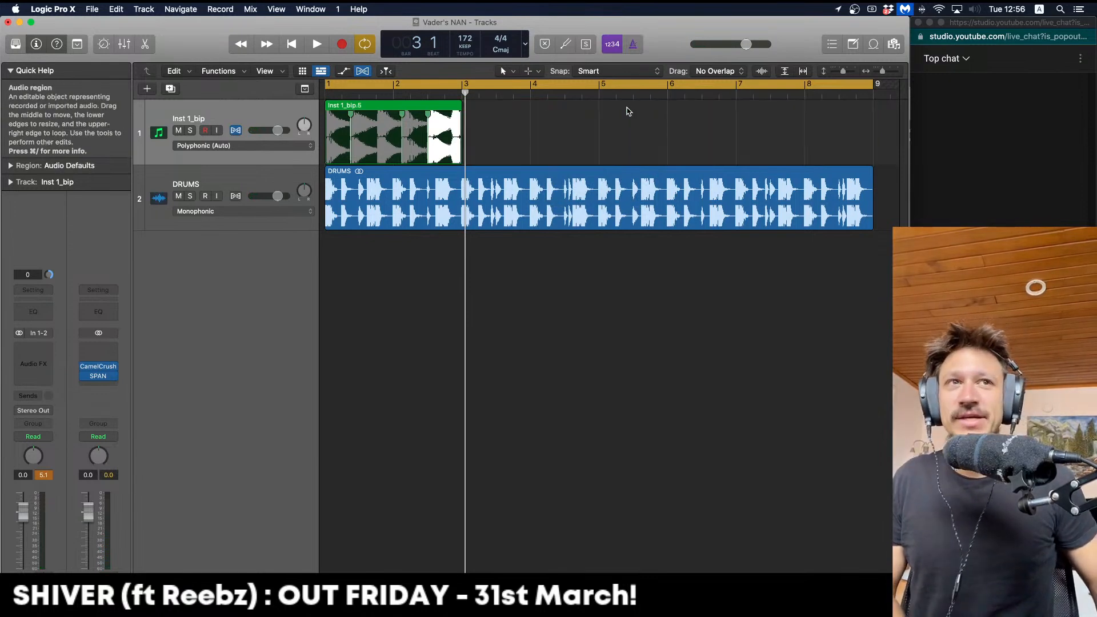
{"action": "left_click", "coordinate": [446, 128]}
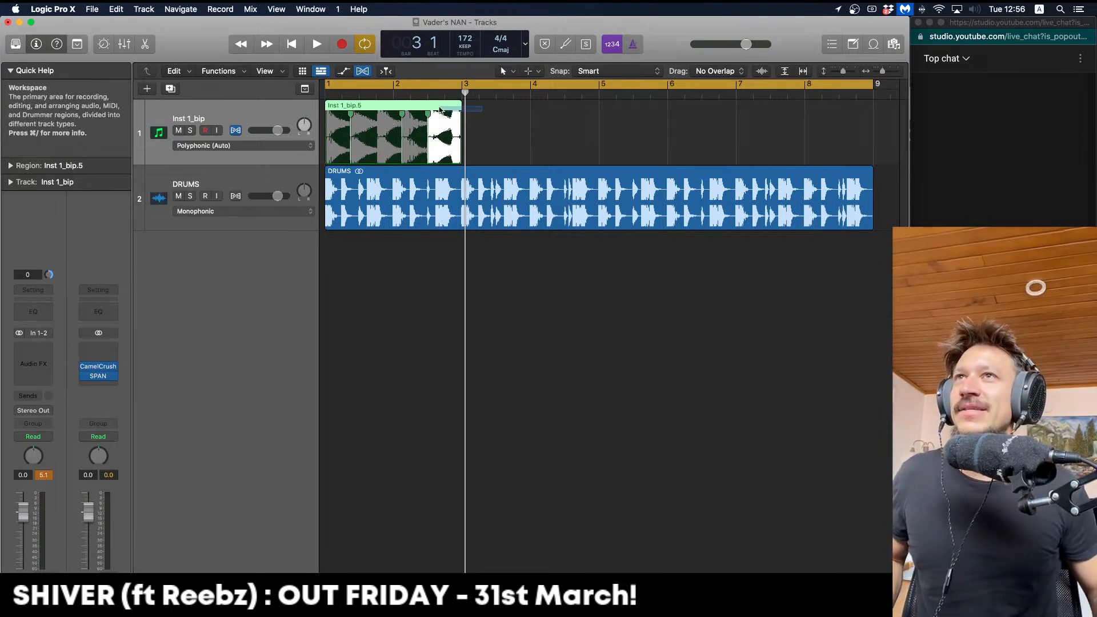
{"action": "key", "text": "ctrl+b"}
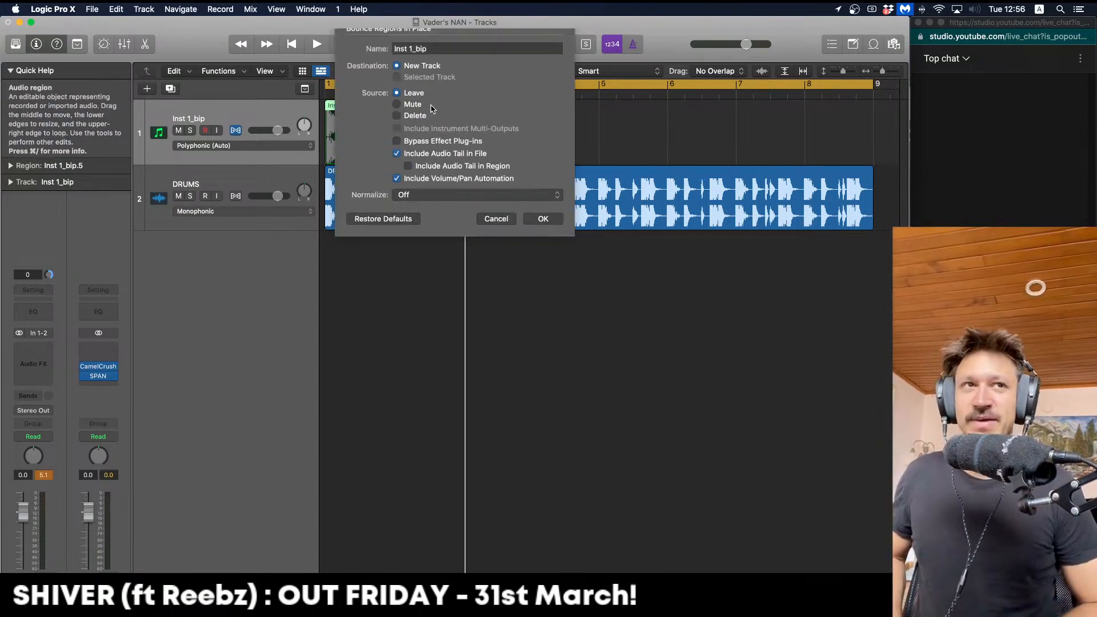
{"action": "key", "text": "Return"}
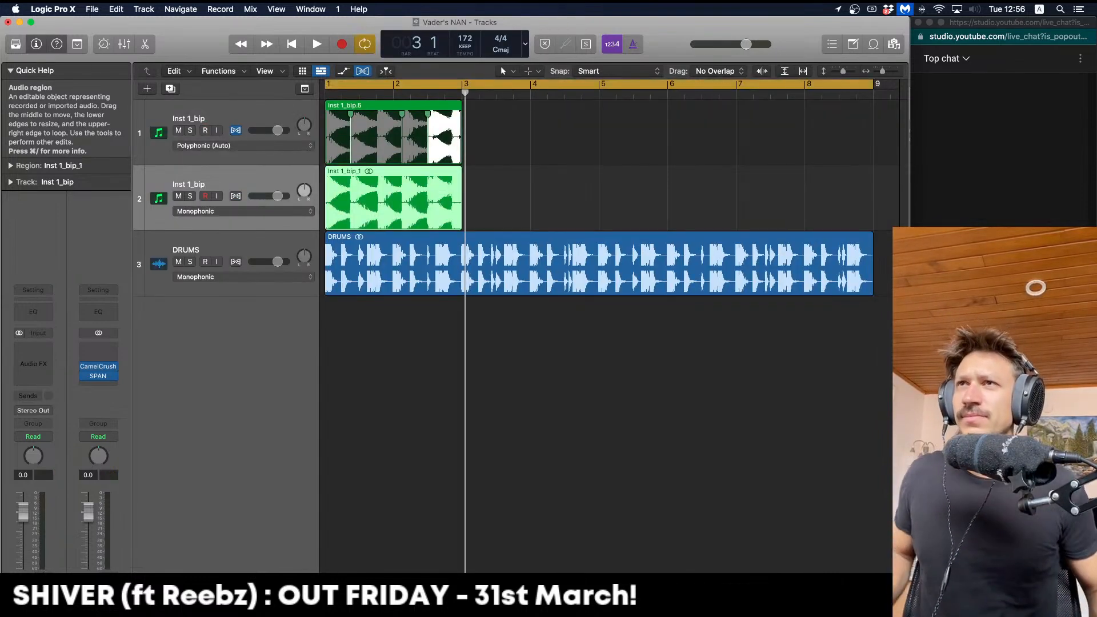
Extend the original Inst 1_bip.5 region out to bar 7 and mute the original synth track
{"action": "left_click", "coordinate": [359, 110]}
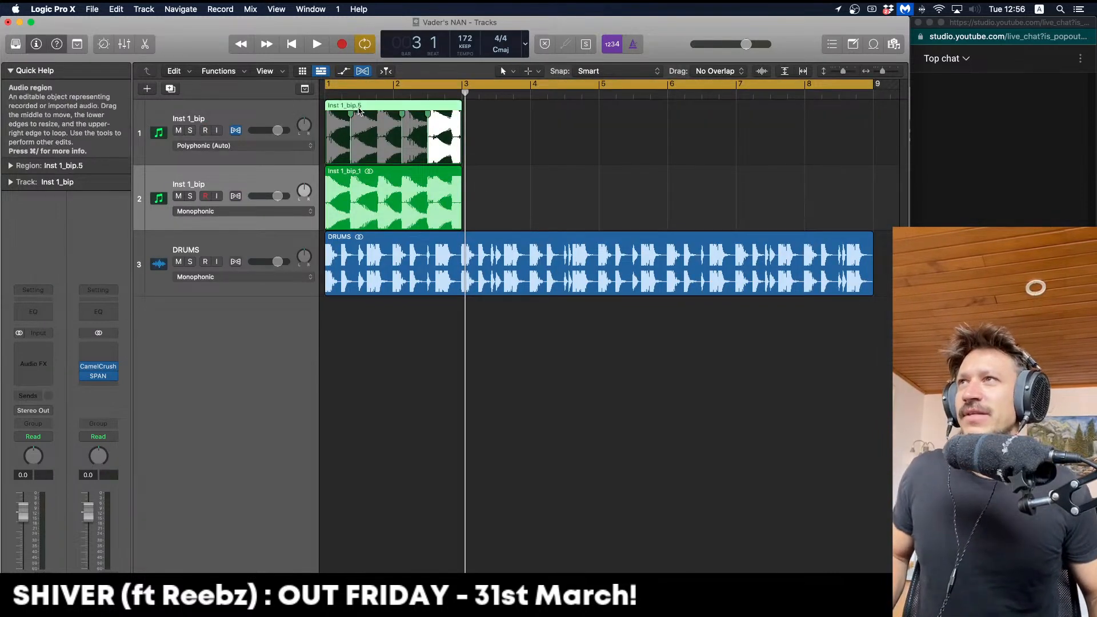
{"action": "left_click", "coordinate": [449, 148]}
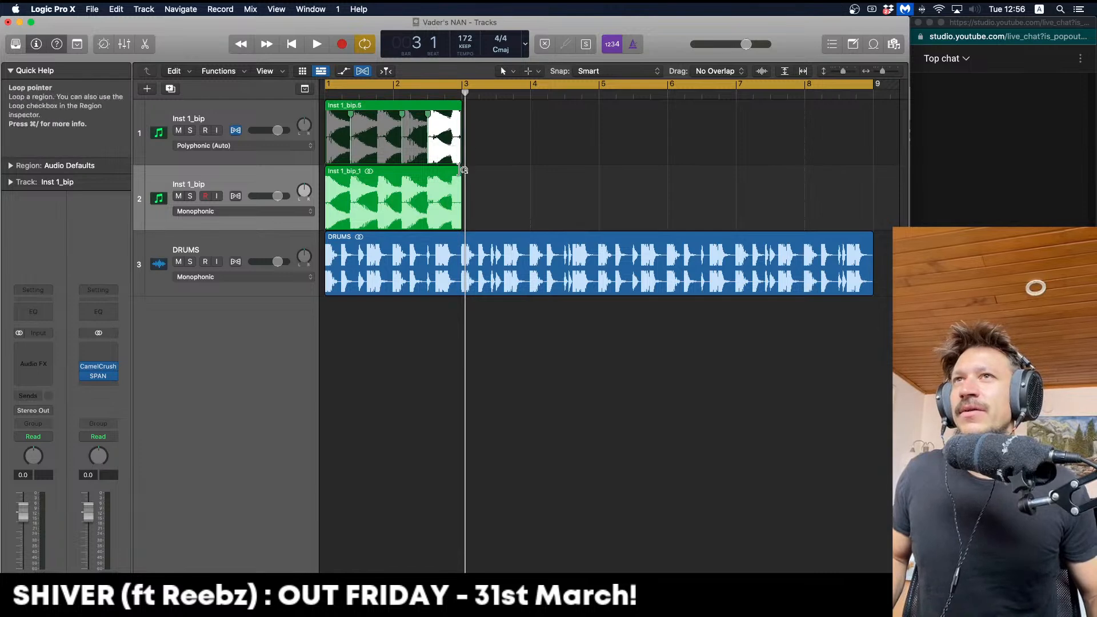
{"action": "left_click_drag", "start_coordinate": [460, 137], "coordinate": [755, 135]}
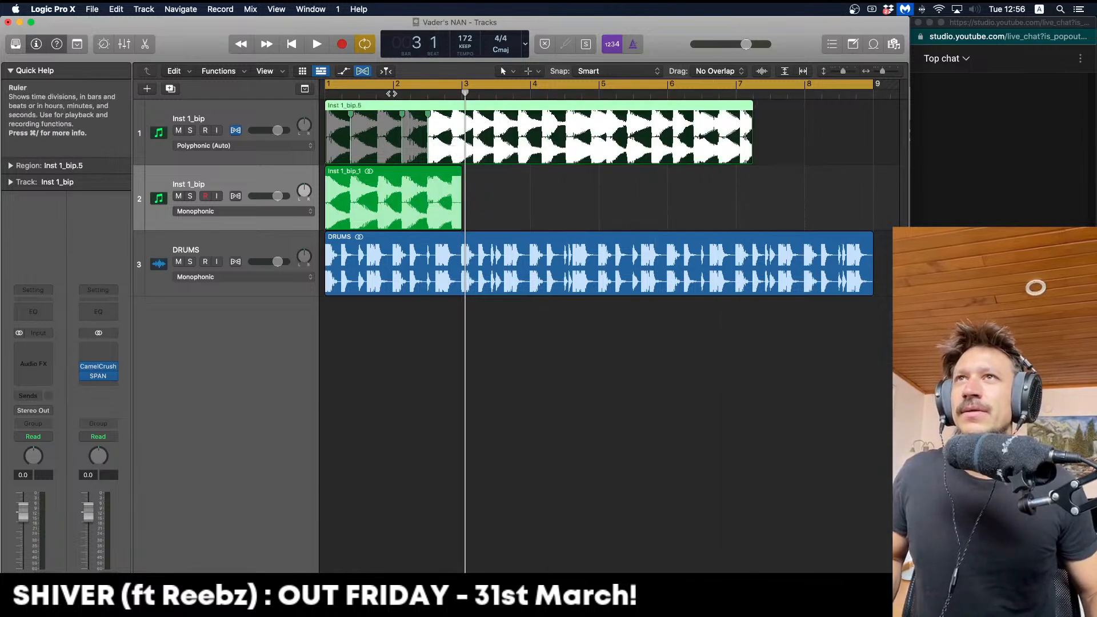
{"action": "left_click", "coordinate": [176, 132]}
{"action": "left_click", "coordinate": [472, 186]}
{"action": "key", "text": "space"}
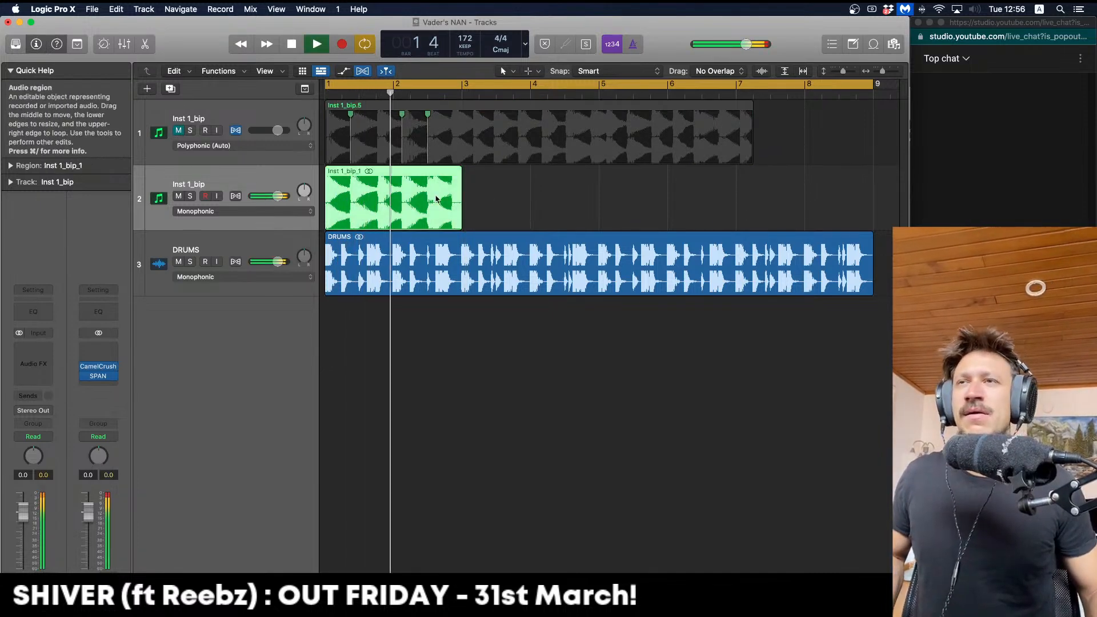
Copy the bounced region to start at bar 3 and play the arrangement from bar 1
{"action": "left_click_drag", "start_coordinate": [435, 197], "coordinate": [573, 184]}
{"action": "left_click", "coordinate": [485, 361]}
{"action": "key", "text": "Return"}
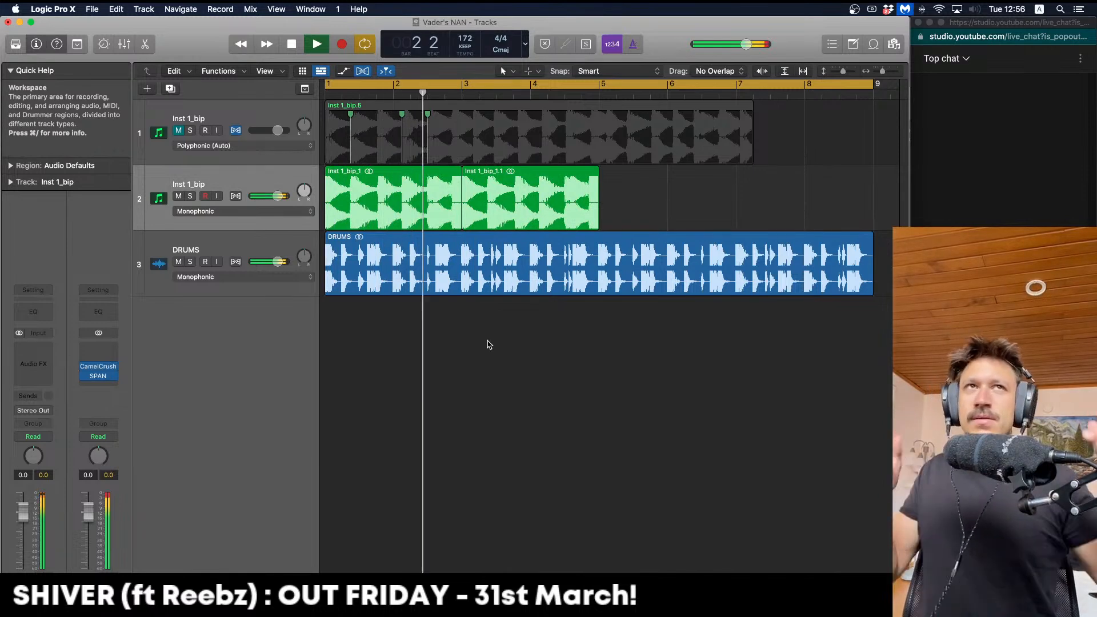
{"action": "key", "text": "space"}
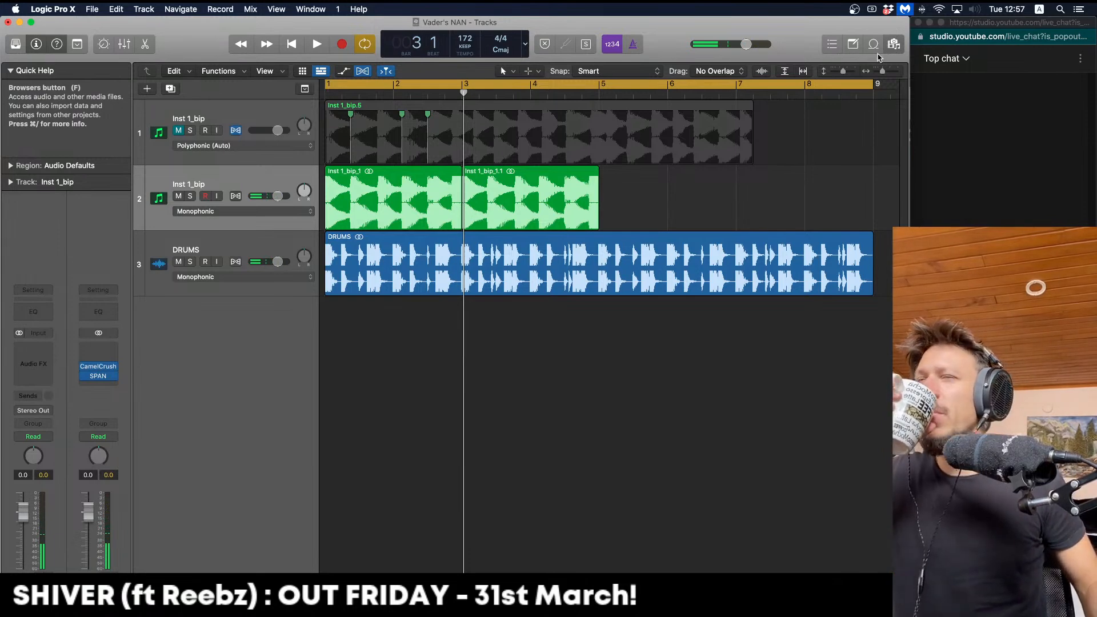
Search the file browser for 'hats' and audition samples, picking XMN_Cl_HitHats_Malux_2
{"action": "left_click", "coordinate": [894, 44]}
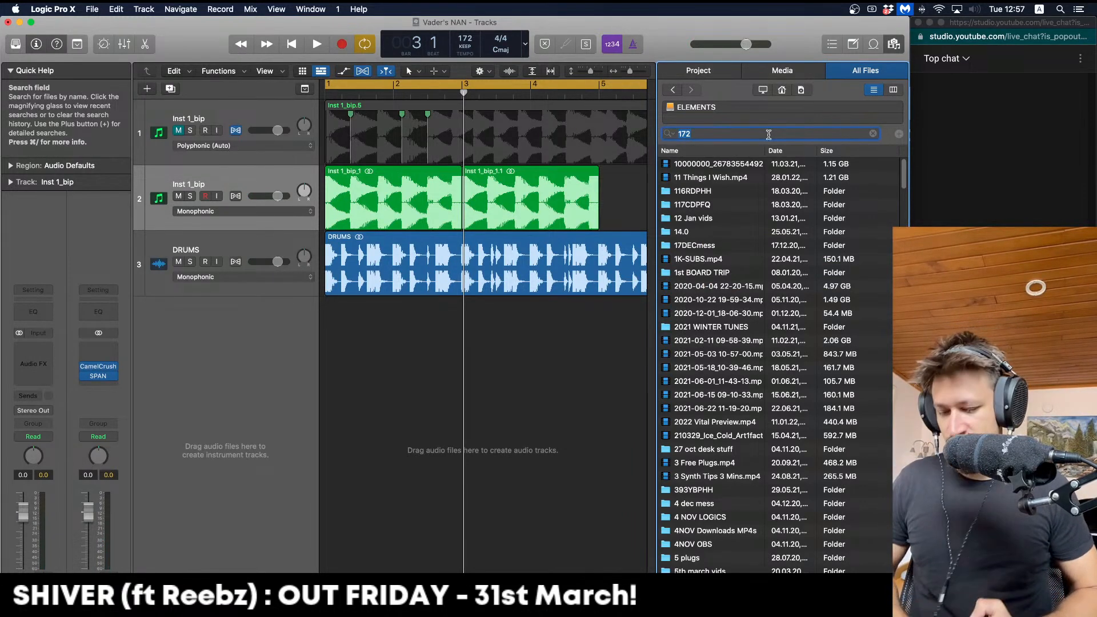
{"action": "key", "text": "Return"}
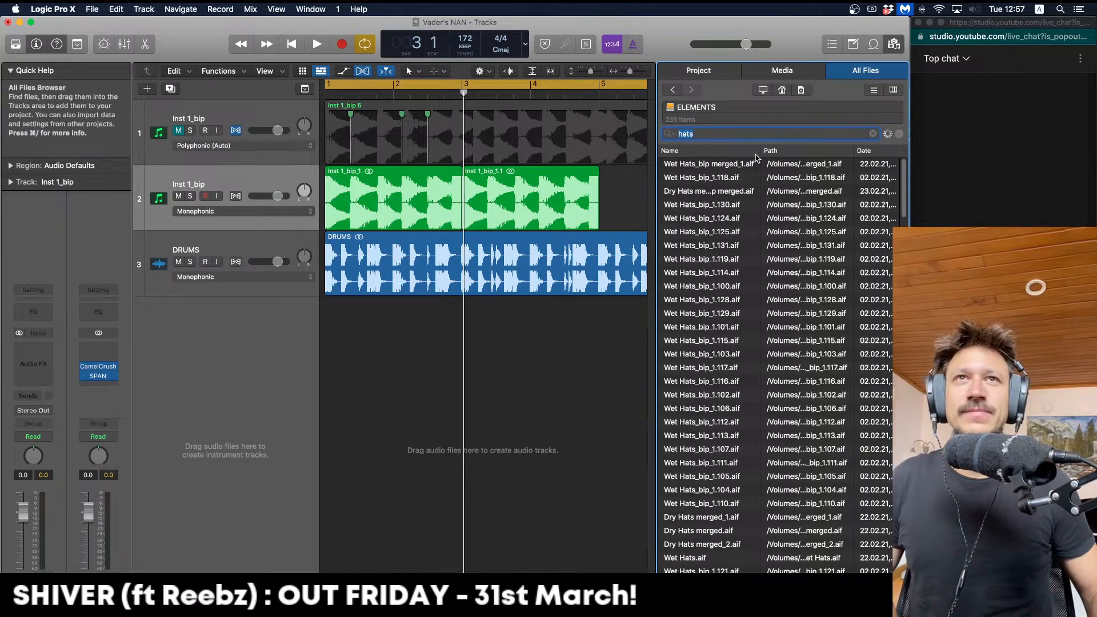
{"action": "scroll", "coordinate": [716, 386], "scroll_direction": "down", "scroll_amount": 10}
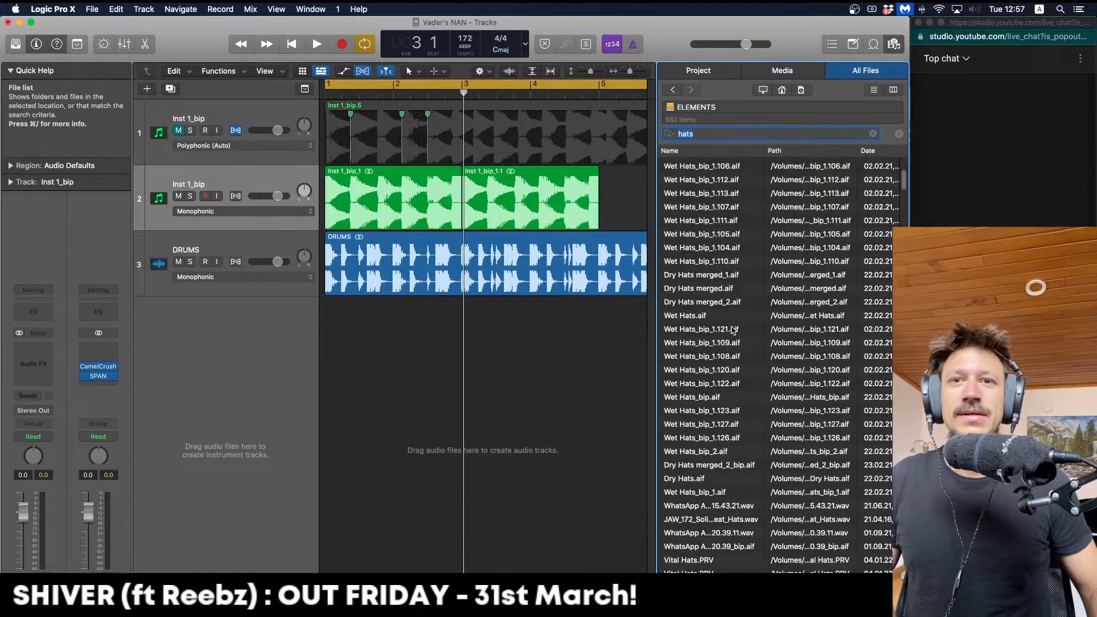
{"action": "scroll", "coordinate": [716, 386], "scroll_direction": "down", "scroll_amount": 3}
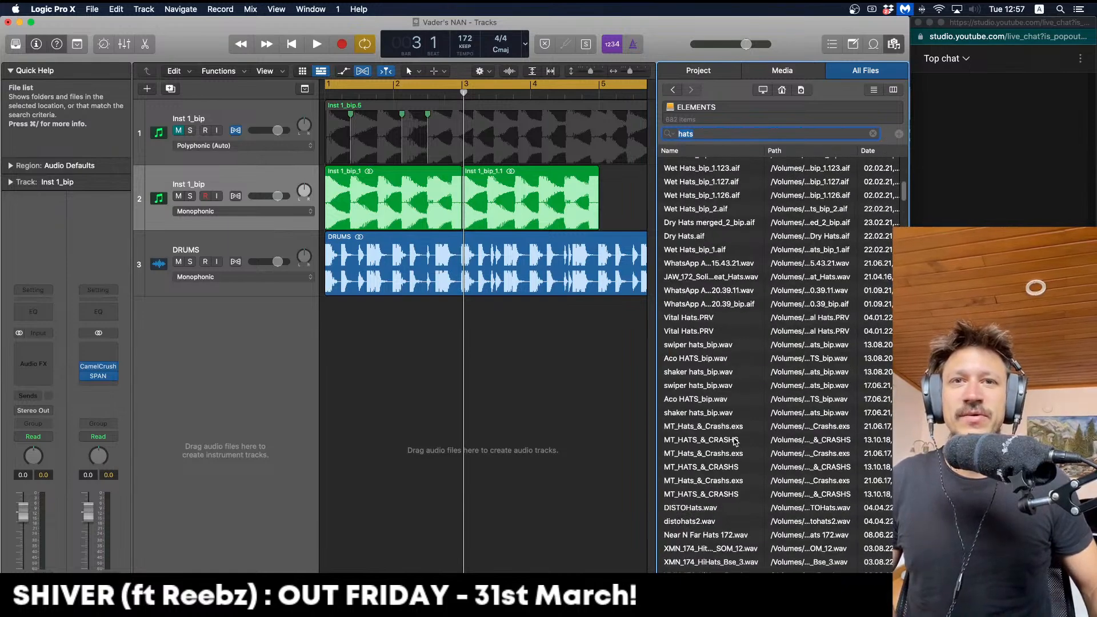
{"action": "scroll", "coordinate": [735, 442], "scroll_direction": "down", "scroll_amount": 6}
{"action": "key", "text": "Down"}
{"action": "scroll", "coordinate": [733, 427], "scroll_direction": "down", "scroll_amount": 1}
{"action": "left_click", "coordinate": [731, 409]}
{"action": "key", "text": "Down"}
Drop XMN_Cl_HitHats_Malux_2 in as a new track, solo it, and copy the hit two beats later
{"action": "left_click_drag", "start_coordinate": [730, 410], "coordinate": [340, 360]}
{"action": "left_click_drag", "start_coordinate": [407, 351], "coordinate": [333, 324]}
{"action": "key", "text": "space"}
{"action": "key", "text": "space"}
{"action": "key", "text": "space"}
{"action": "key", "text": "space"}
{"action": "key", "text": "space"}
{"action": "key", "text": "space"}
{"action": "left_click", "coordinate": [402, 330]}
{"action": "key", "text": "space"}
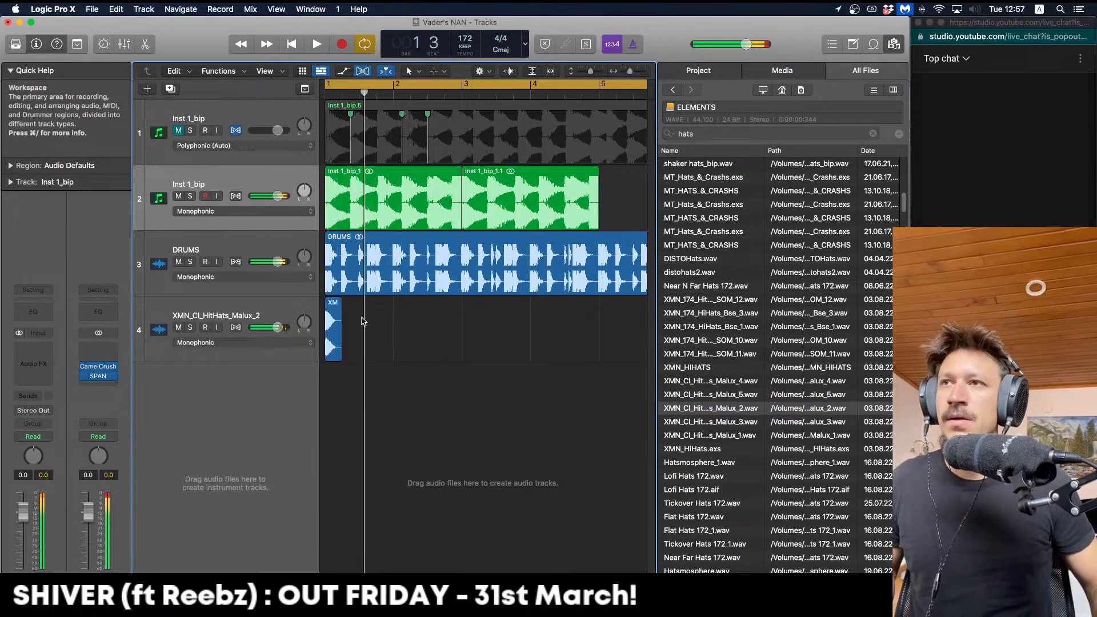
{"action": "key", "text": "s"}
{"action": "key", "text": "space"}
{"action": "key", "text": "space"}
{"action": "left_click_drag", "start_coordinate": [333, 304], "coordinate": [392, 315]}
{"action": "key", "text": "space"}
{"action": "key", "text": "space"}
Repeat the hi-hat hits further along to about bar 9 and shrink the track heights
{"action": "mouse_move", "coordinate": [475, 313]}
{"action": "left_mouse_down"}
{"action": "mouse_move", "coordinate": [333, 314]}
{"action": "mouse_move", "coordinate": [421, 326]}
{"action": "mouse_move", "coordinate": [321, 326]}
{"action": "mouse_move", "coordinate": [474, 317]}
{"action": "mouse_move", "coordinate": [457, 317]}
{"action": "mouse_move", "coordinate": [465, 315]}
{"action": "left_mouse_up"}
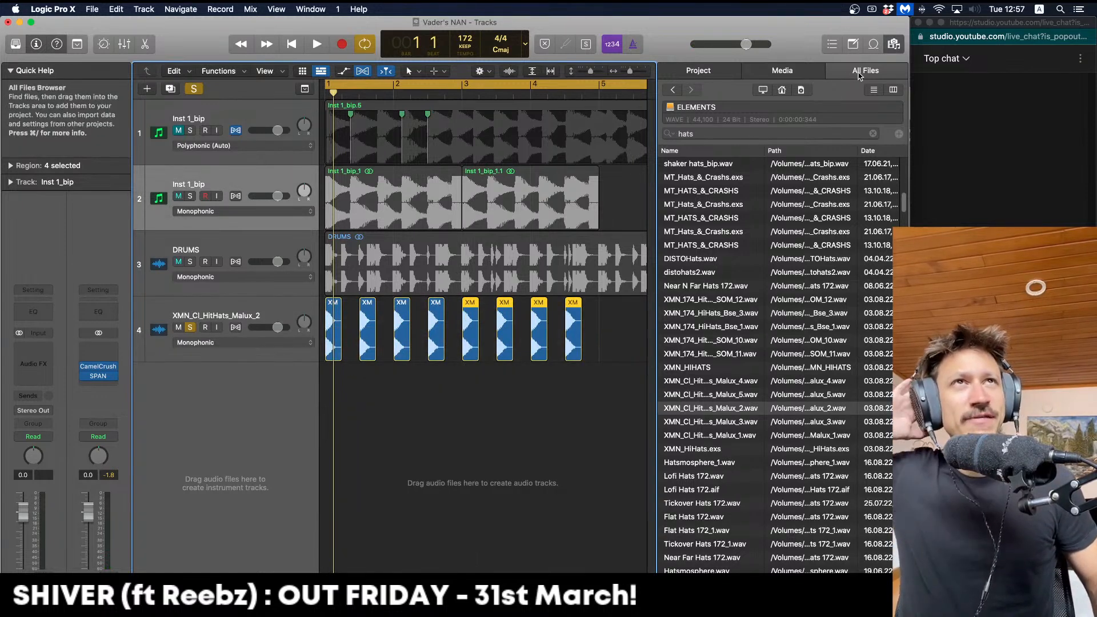
{"action": "left_click", "coordinate": [894, 44]}
{"action": "left_click_drag", "start_coordinate": [686, 343], "coordinate": [612, 334]}
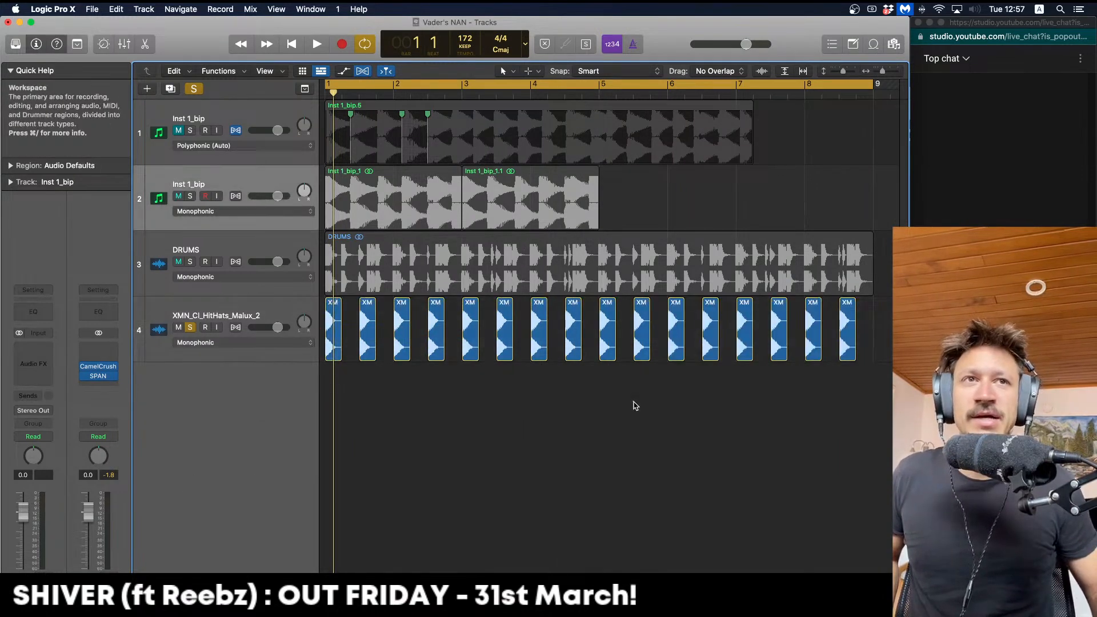
{"action": "key", "text": "super+Up"}
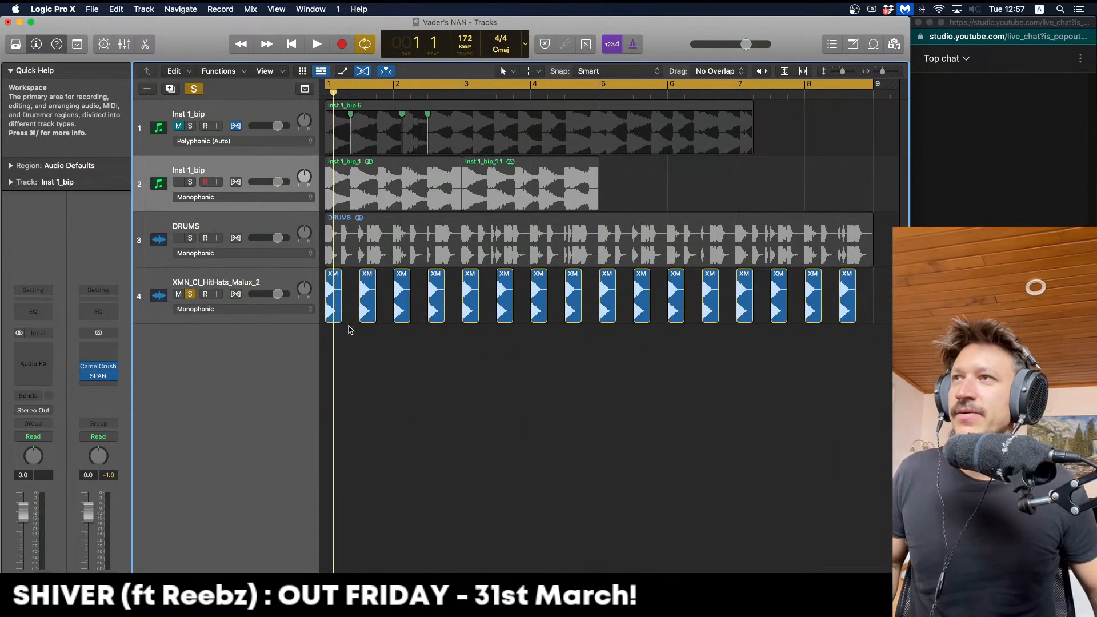
Insert Audio Units > Noise Engineering > Ruina > Stereo on the hi-hat track's Audio FX
{"action": "left_click", "coordinate": [273, 271]}
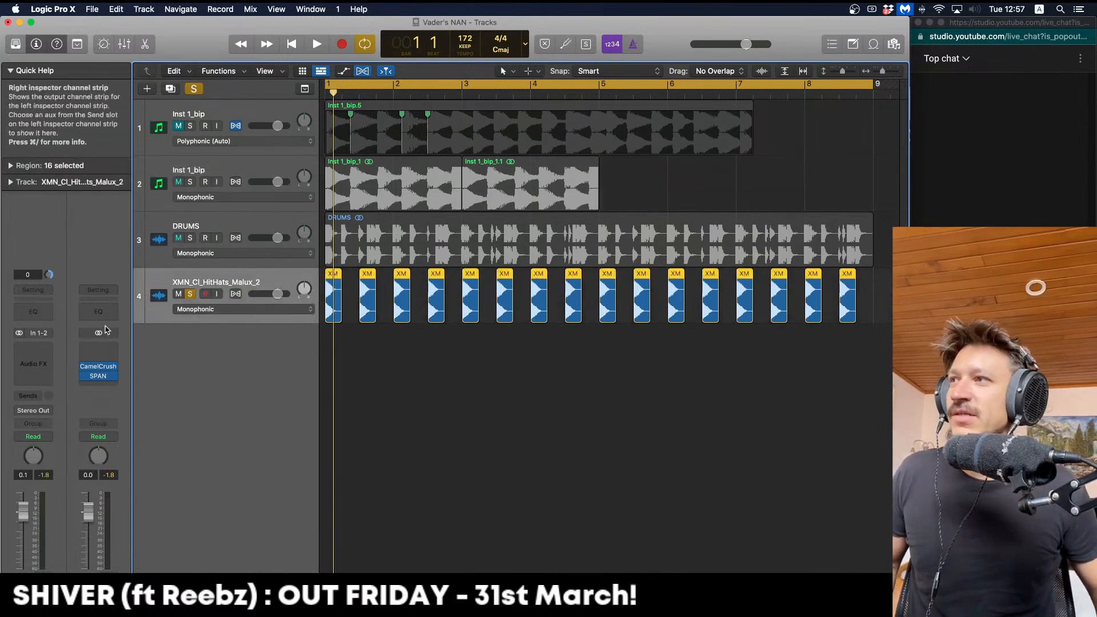
{"action": "left_click", "coordinate": [50, 360]}
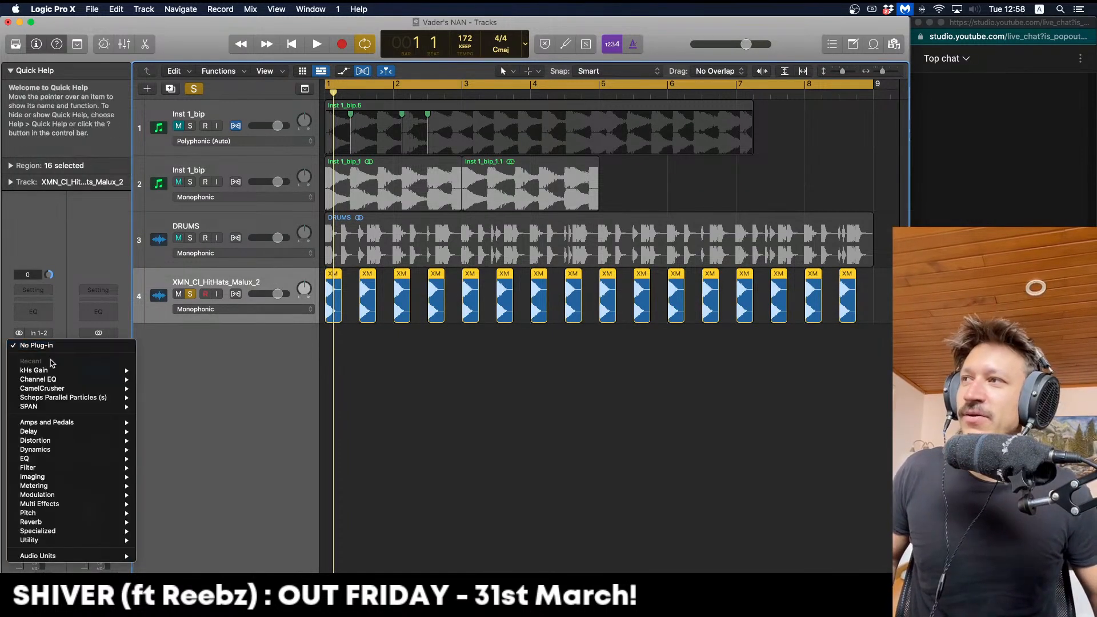
{"action": "left_click", "coordinate": [56, 320]}
{"action": "left_click", "coordinate": [48, 354]}
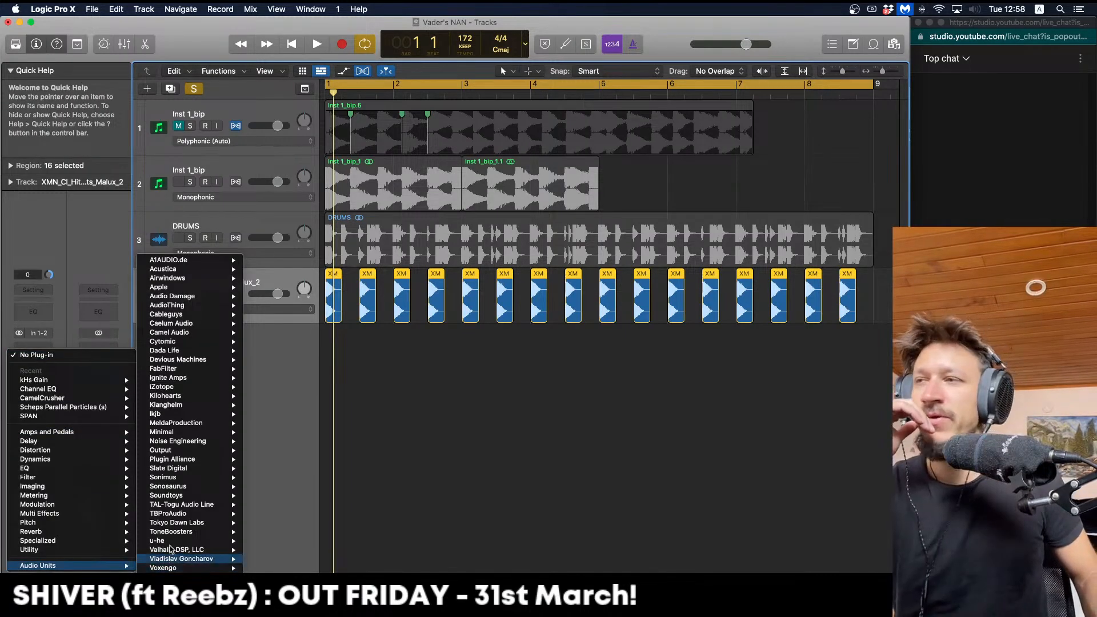
{"action": "mouse_move", "coordinate": [211, 491]}
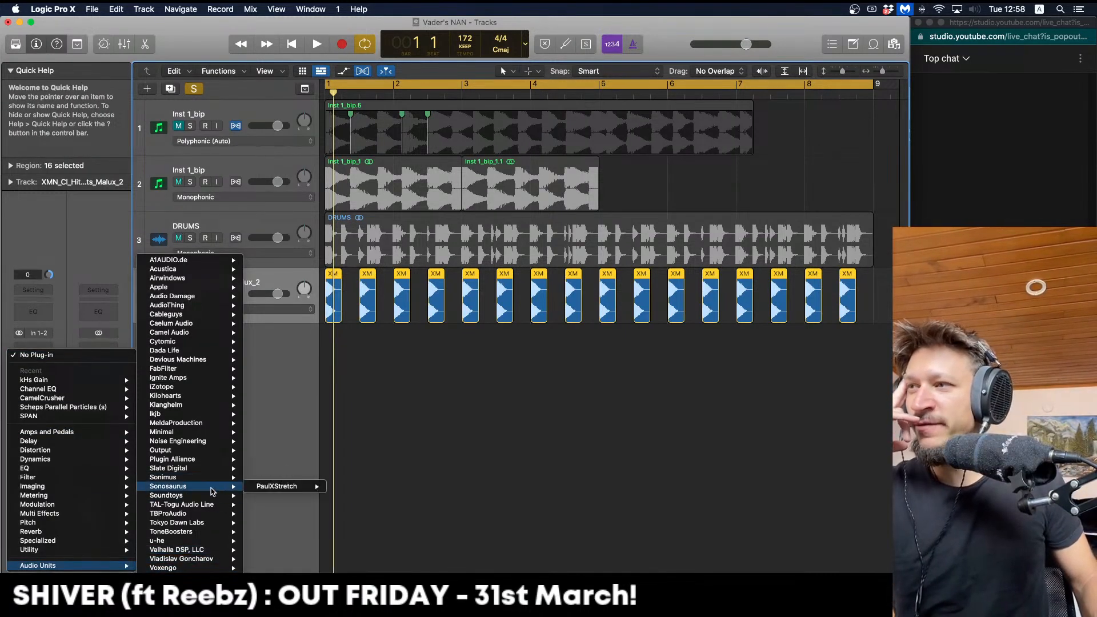
{"action": "mouse_move", "coordinate": [208, 526]}
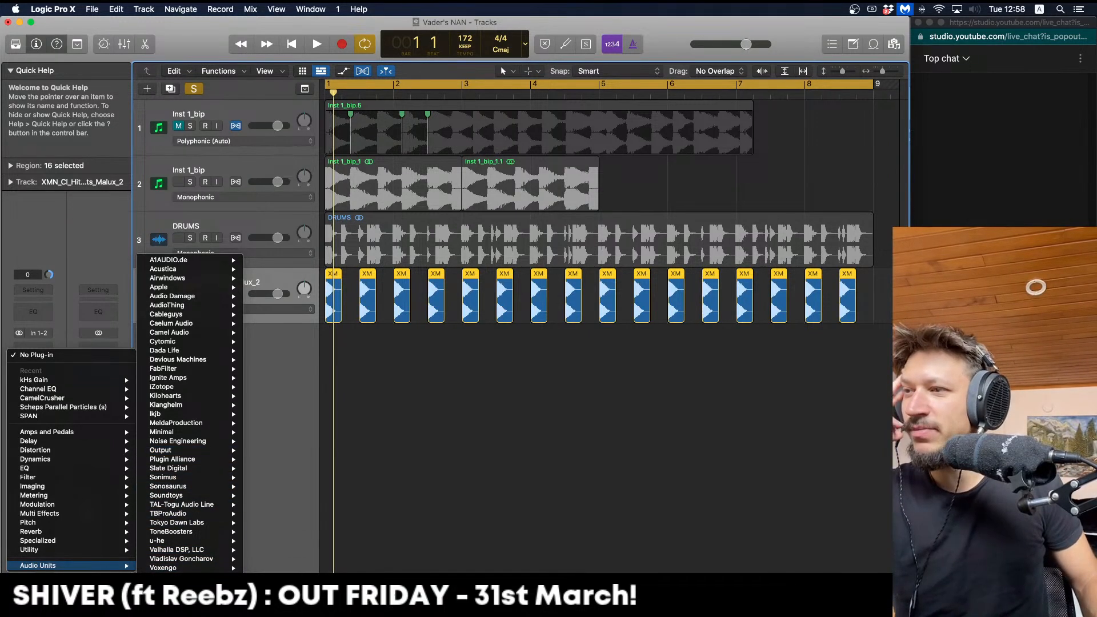
{"action": "mouse_move", "coordinate": [194, 577]}
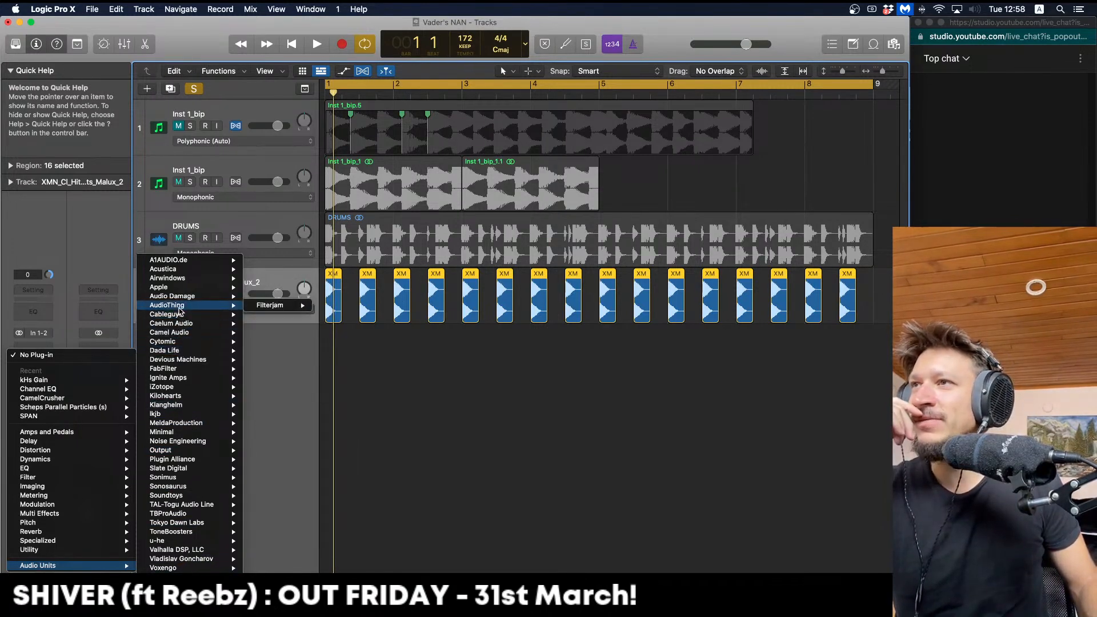
{"action": "mouse_move", "coordinate": [180, 300]}
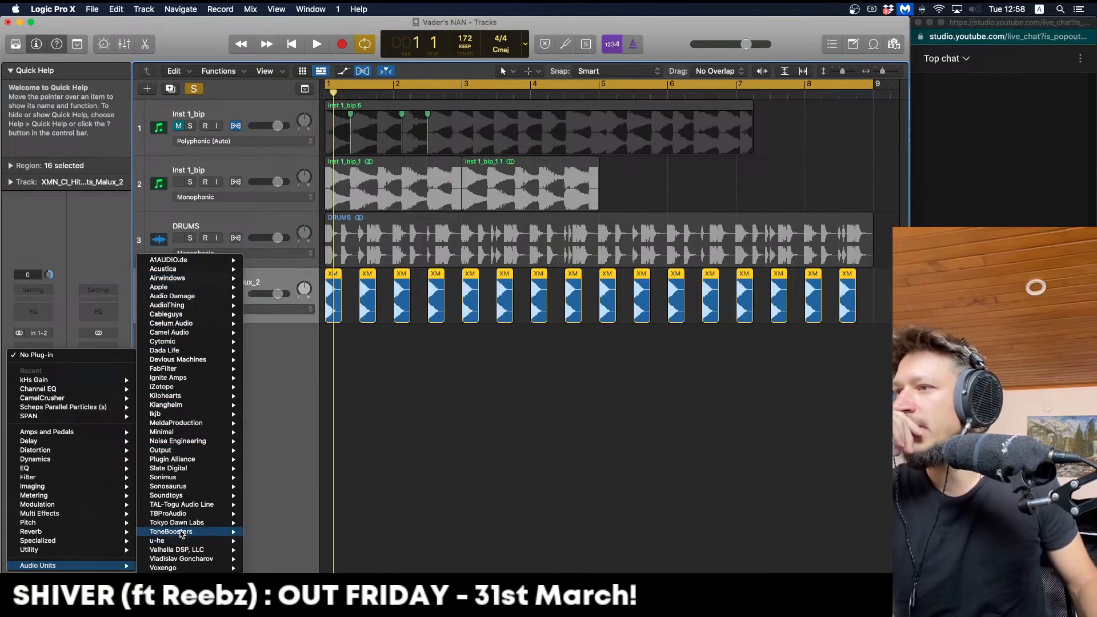
{"action": "mouse_move", "coordinate": [212, 454]}
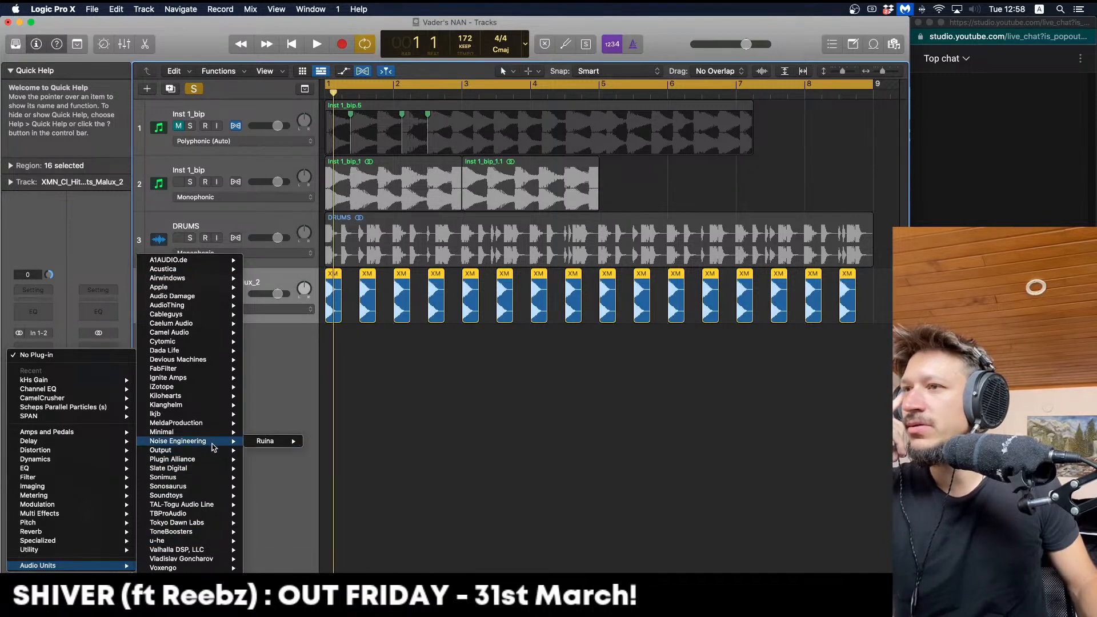
{"action": "mouse_move", "coordinate": [205, 435]}
{"action": "mouse_move", "coordinate": [265, 449]}
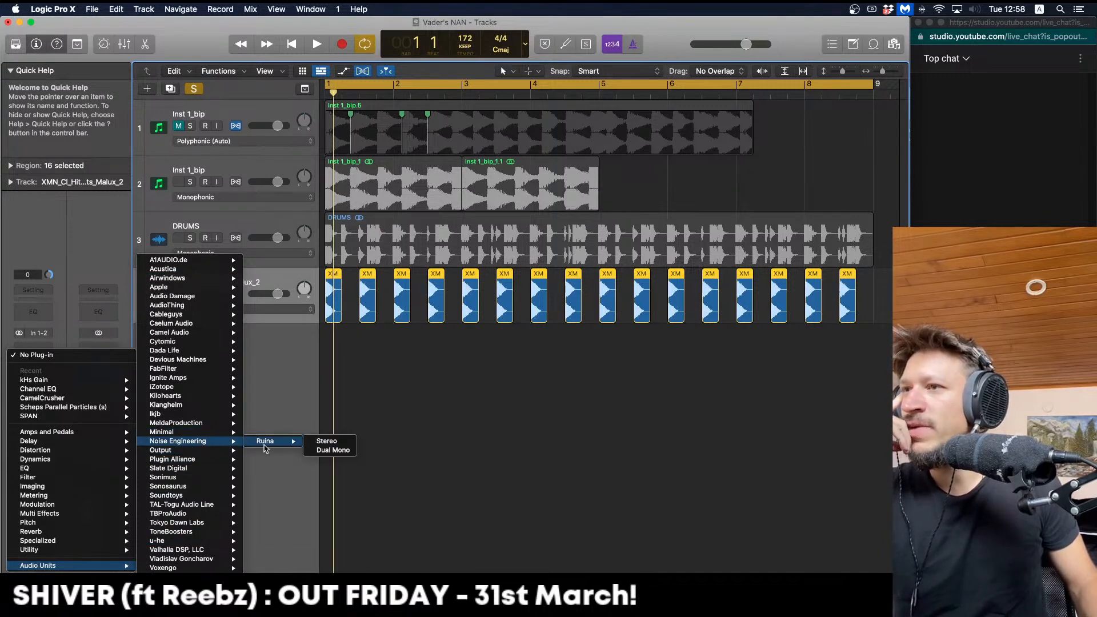
{"action": "left_click", "coordinate": [320, 441]}
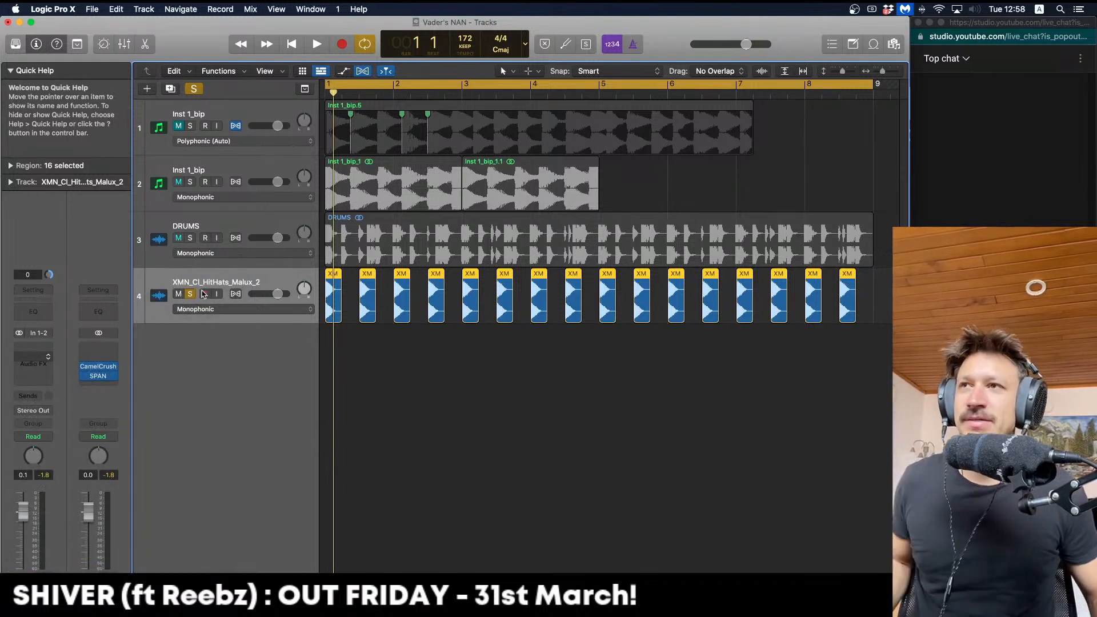
Raise Ruina's Doom to maximum and increase Overdrive while listening, toggling the effect back on
{"action": "key", "text": "space"}
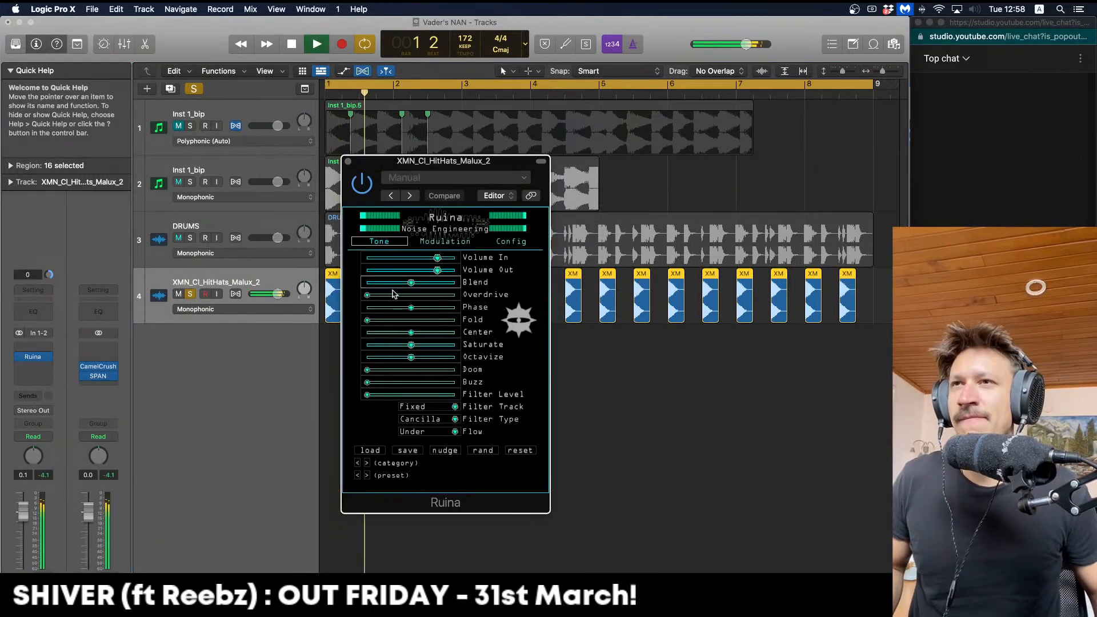
{"action": "left_click_drag", "start_coordinate": [379, 301], "coordinate": [384, 297]}
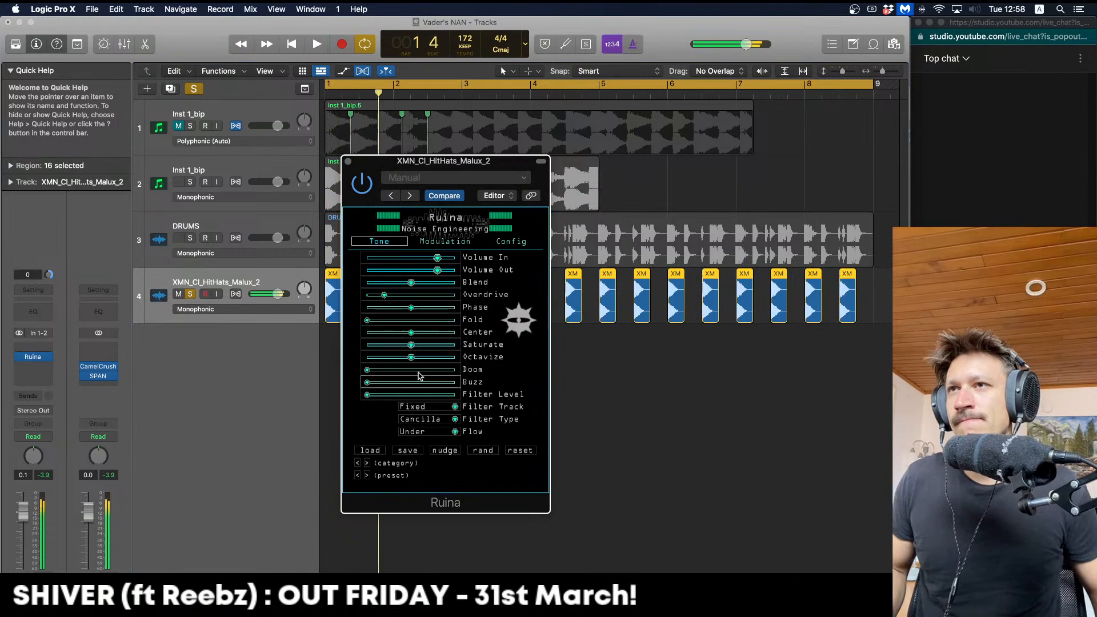
{"action": "key", "text": "space"}
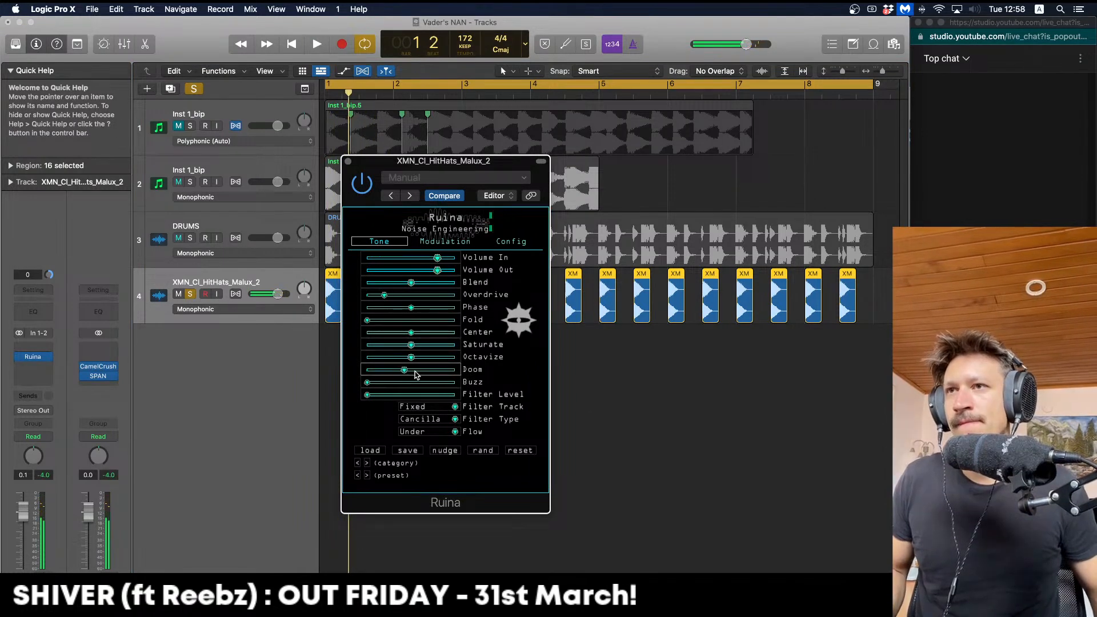
{"action": "key", "text": "space"}
{"action": "left_click_drag", "start_coordinate": [368, 321], "coordinate": [378, 296]}
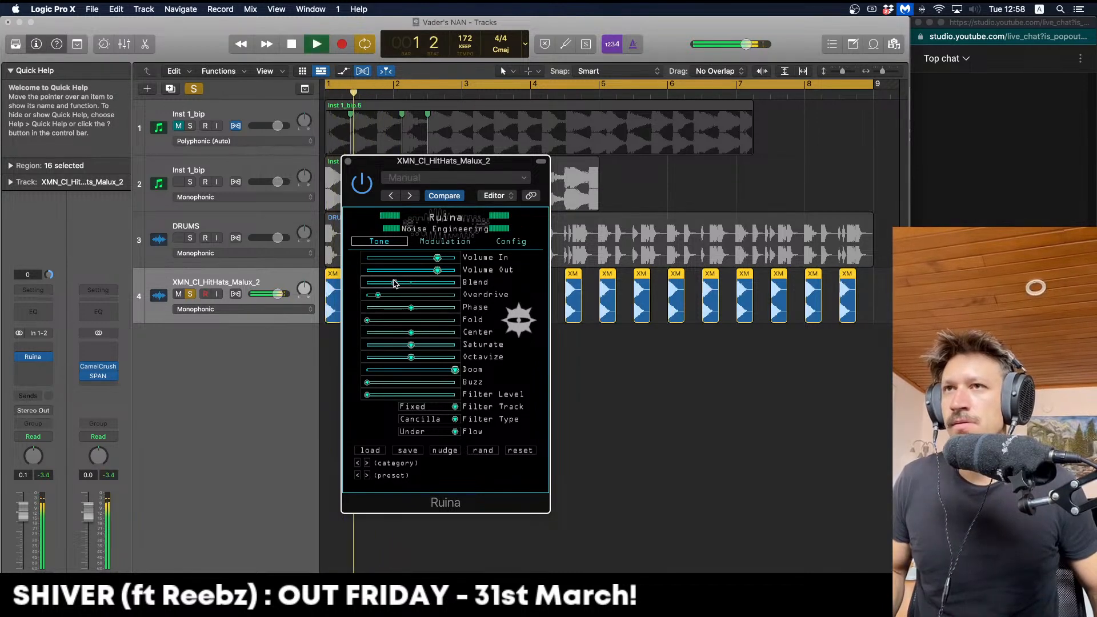
{"action": "left_click_drag", "start_coordinate": [384, 295], "coordinate": [388, 295]}
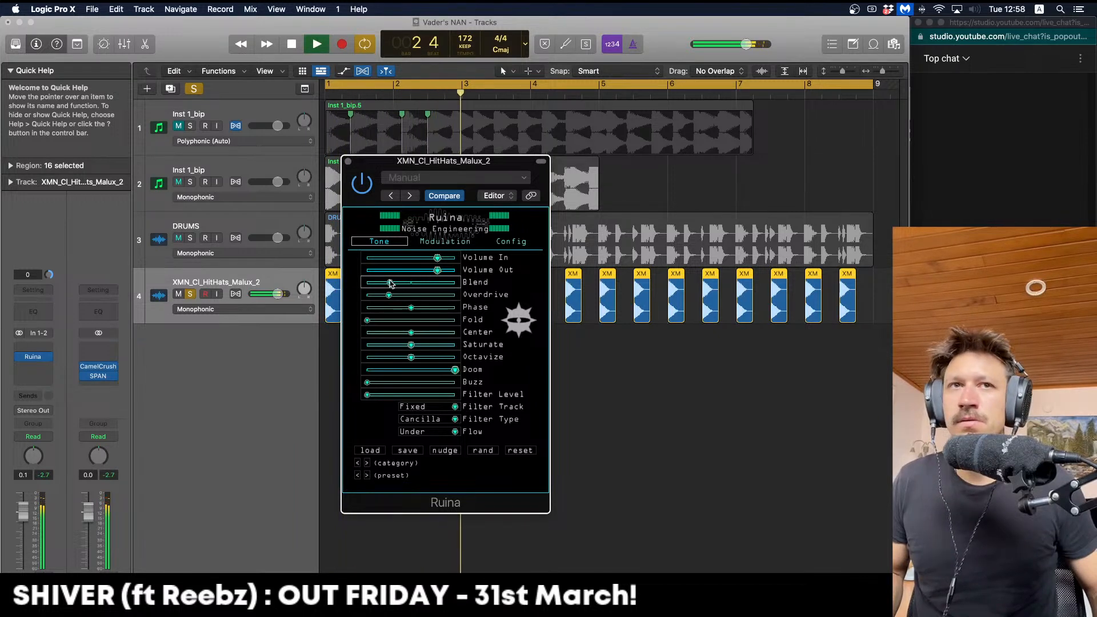
{"action": "left_click", "coordinate": [363, 184]}
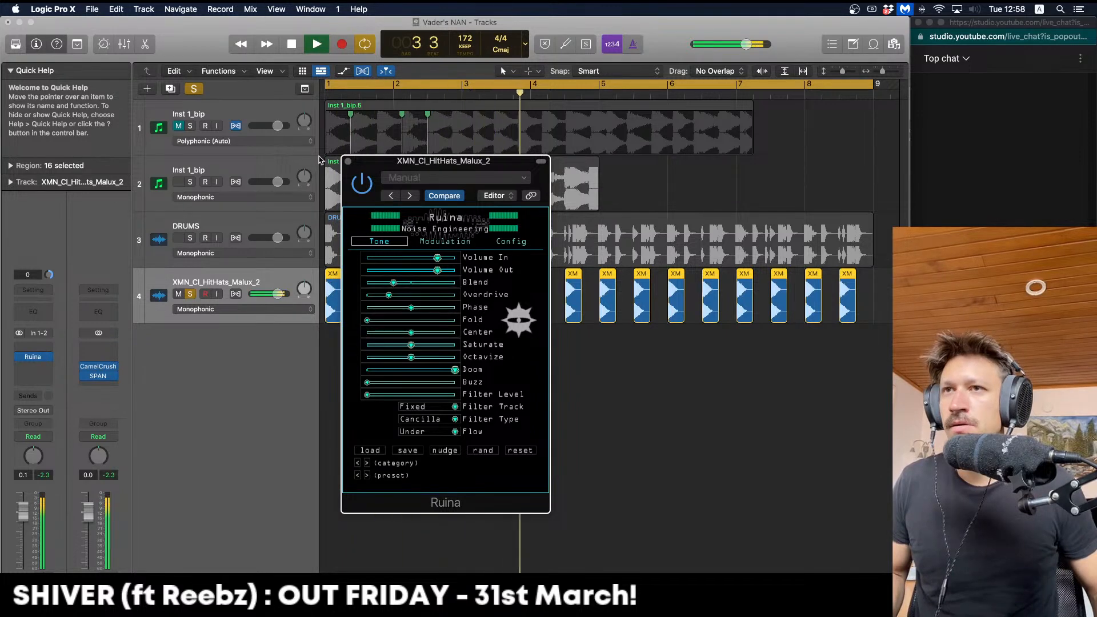
{"action": "key", "text": "space"}
Close Ruina, unsolo the hi-hat track and play the full beat, reopening Ruina
{"action": "left_click", "coordinate": [348, 162]}
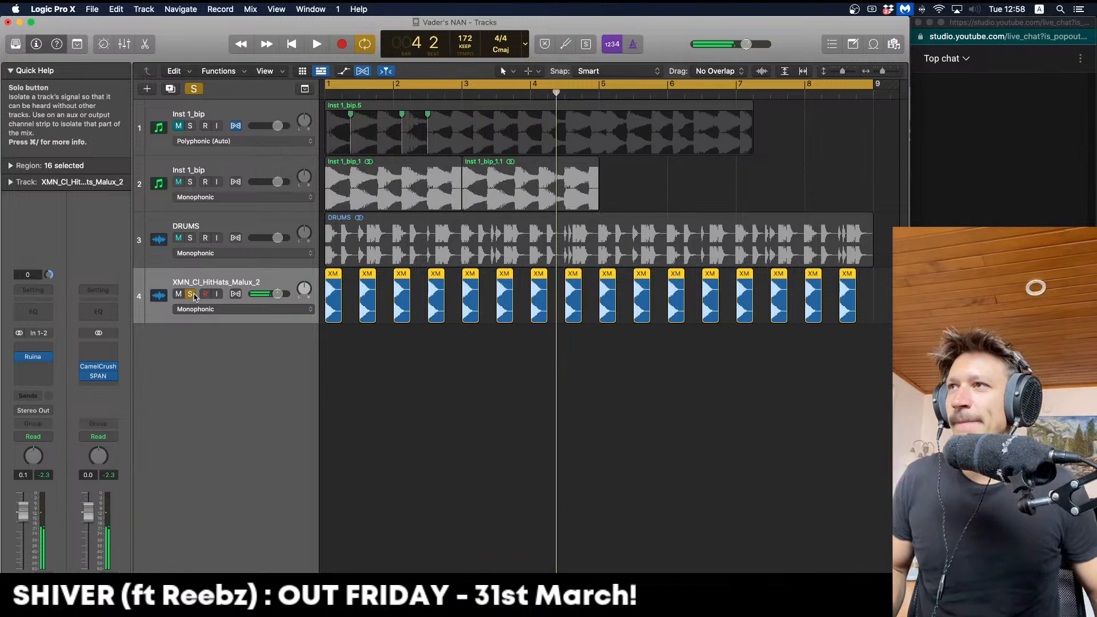
{"action": "left_click", "coordinate": [191, 293]}
{"action": "key", "text": "space"}
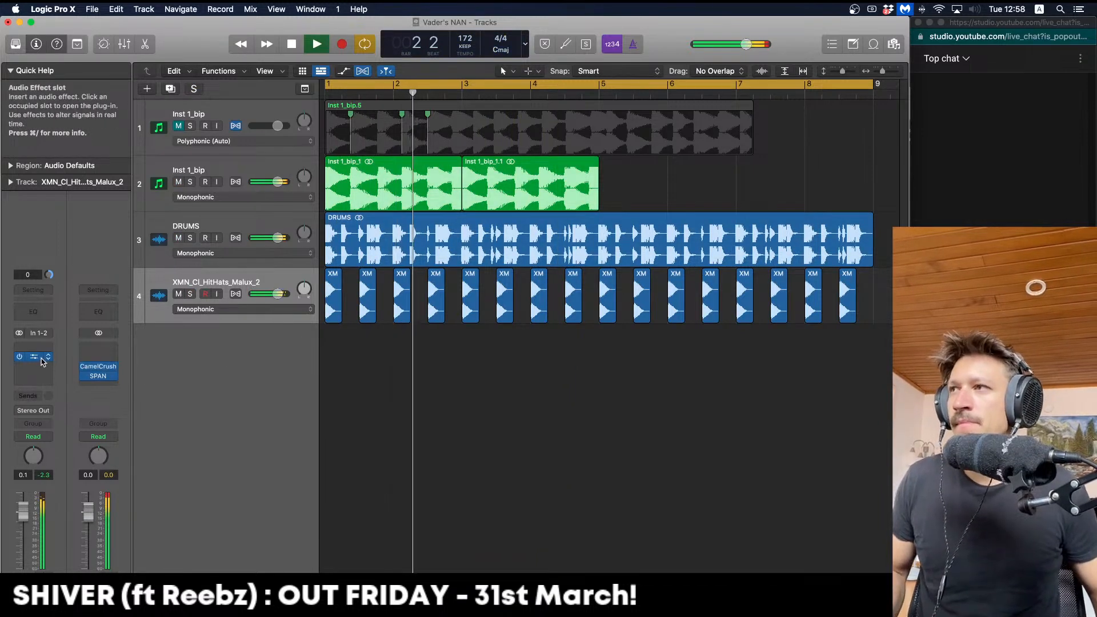
{"action": "key", "text": "space"}
{"action": "left_click", "coordinate": [34, 356]}
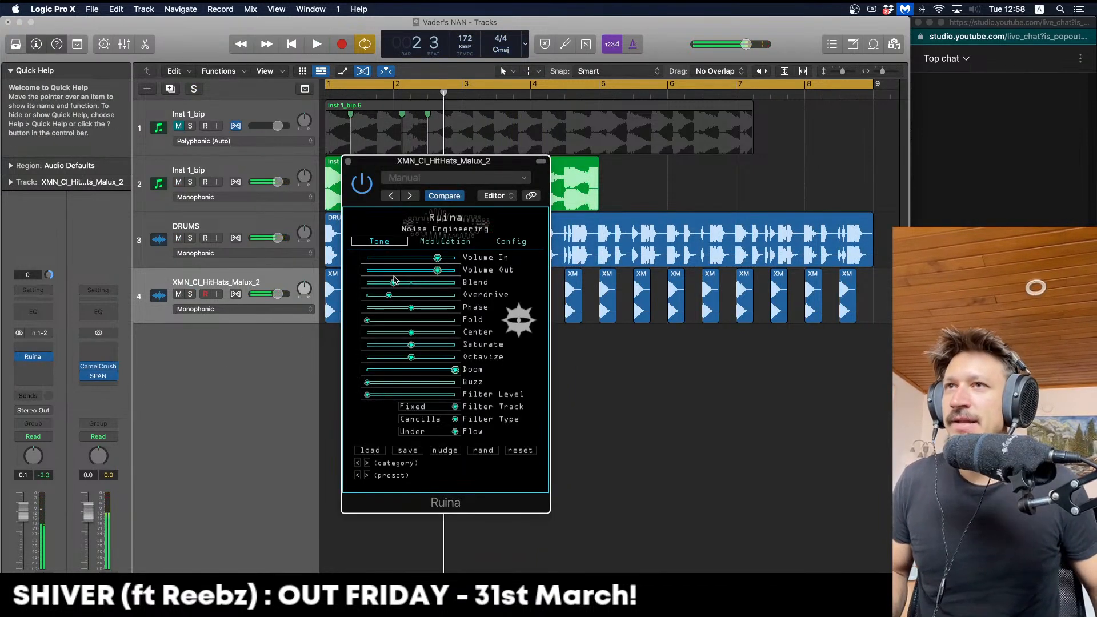
{"action": "key", "text": "space"}
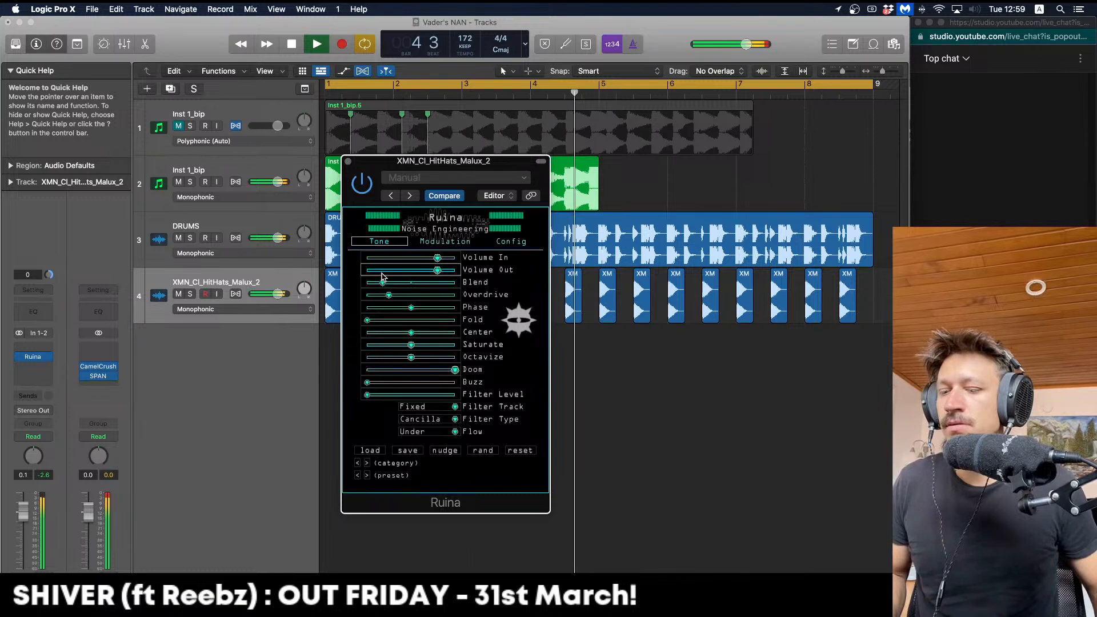
{"action": "key", "text": "space"}
Add Audio Units > Kilohearts > kHs Ensemble in the slot after Ruina
{"action": "left_click", "coordinate": [347, 162]}
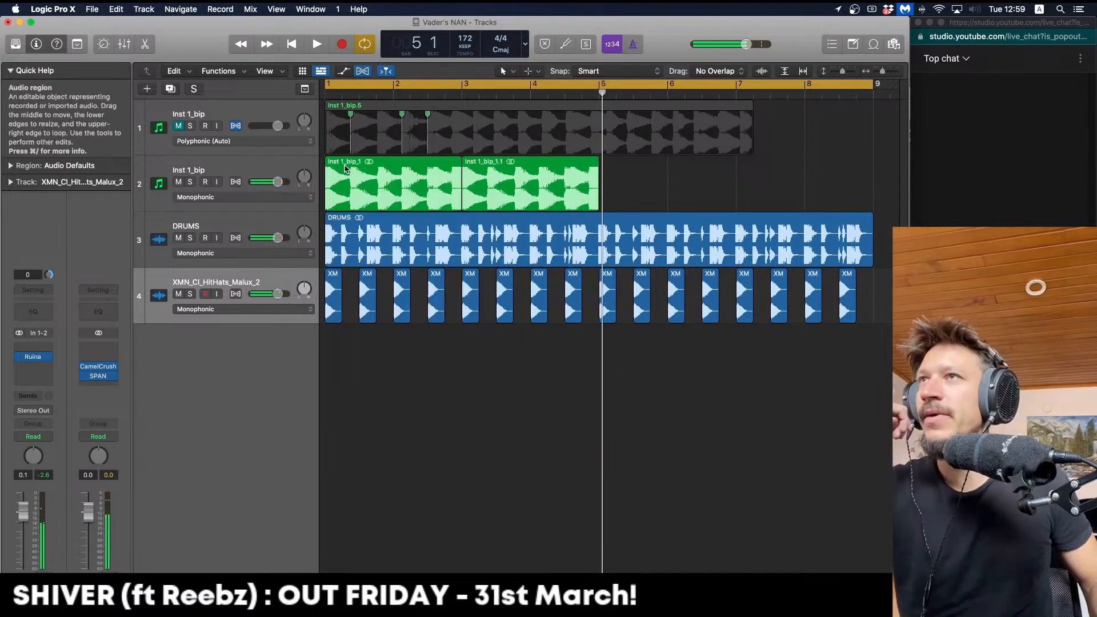
{"action": "left_click", "coordinate": [46, 376]}
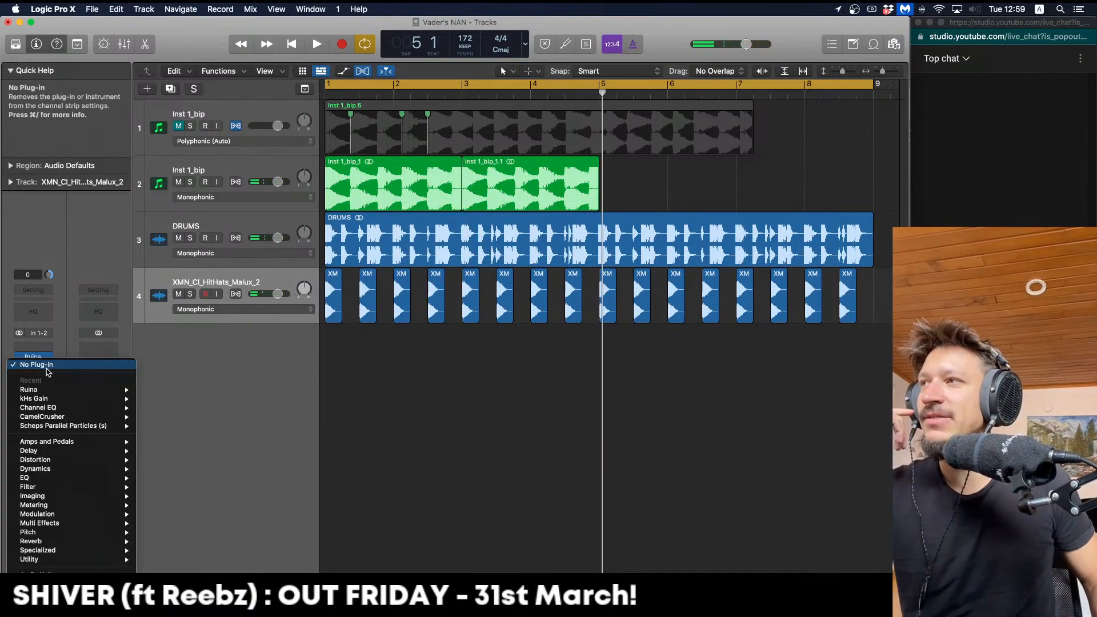
{"action": "mouse_move", "coordinate": [68, 572]}
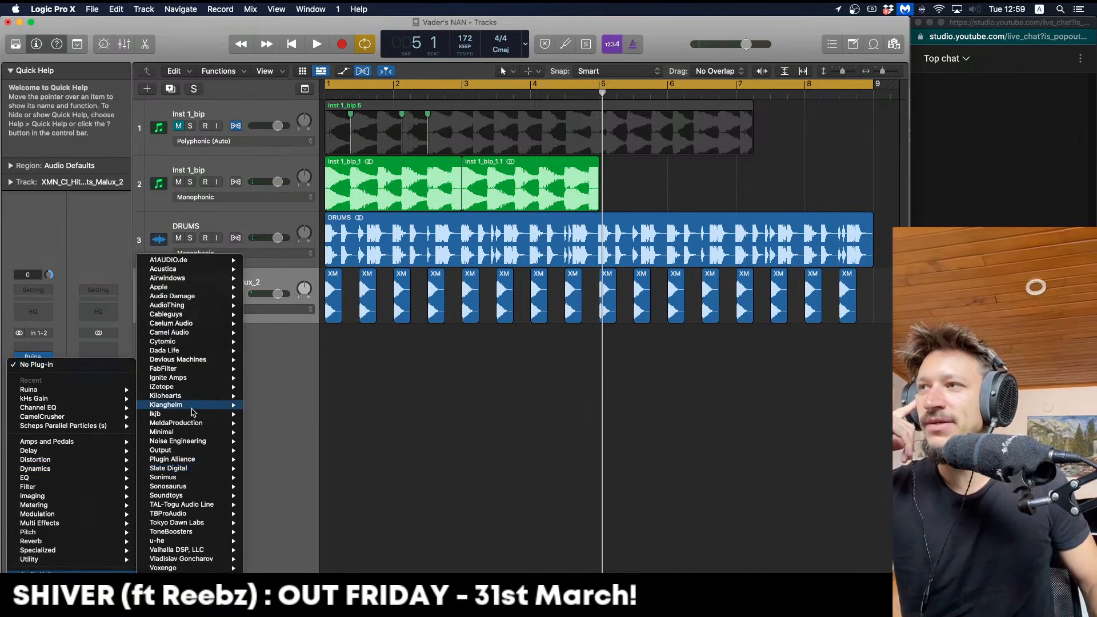
{"action": "mouse_move", "coordinate": [194, 396]}
{"action": "mouse_move", "coordinate": [273, 423]}
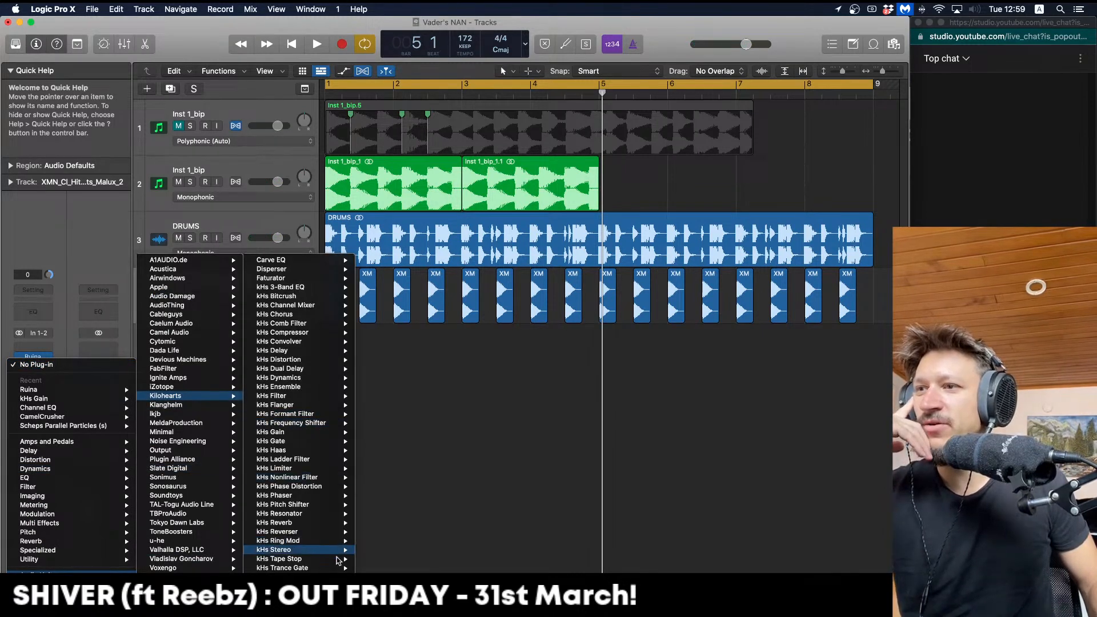
{"action": "mouse_move", "coordinate": [327, 546]}
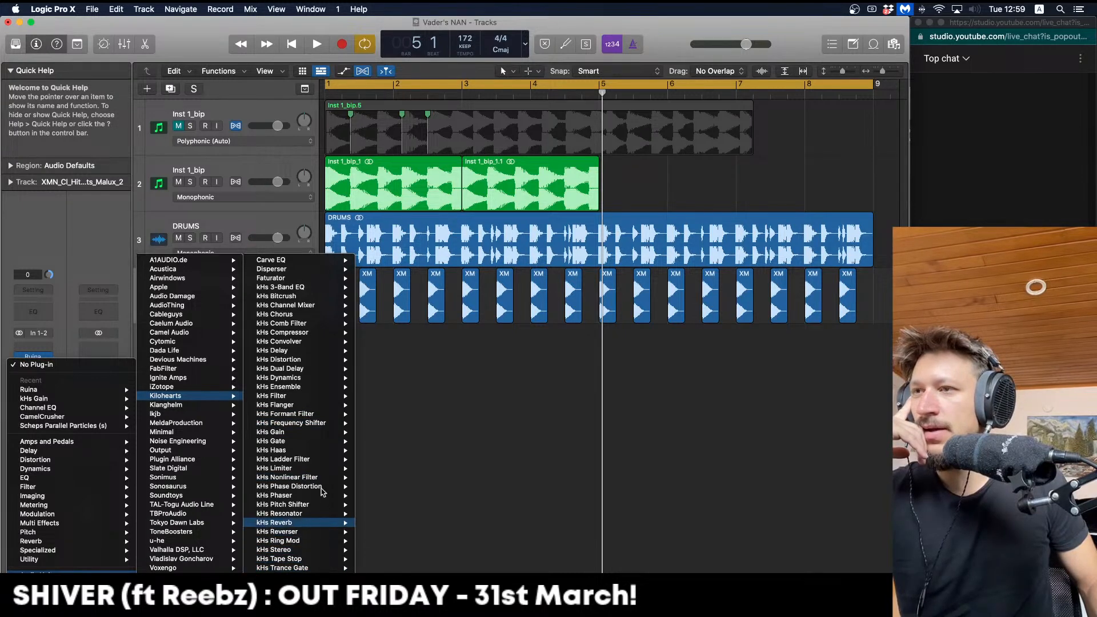
{"action": "mouse_move", "coordinate": [319, 352]}
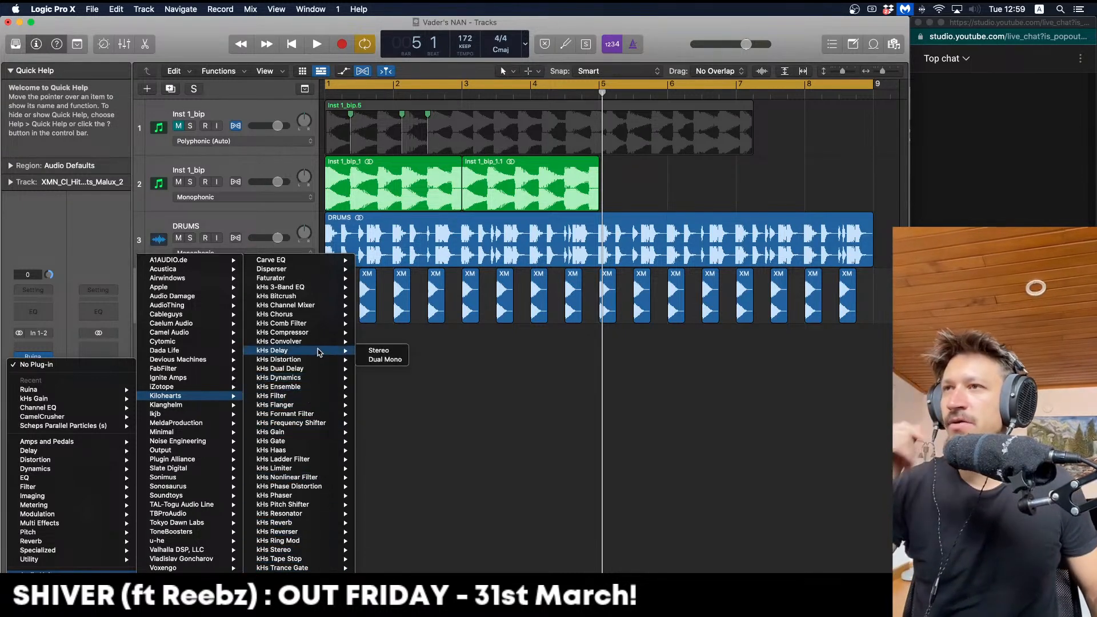
{"action": "left_click", "coordinate": [370, 387]}
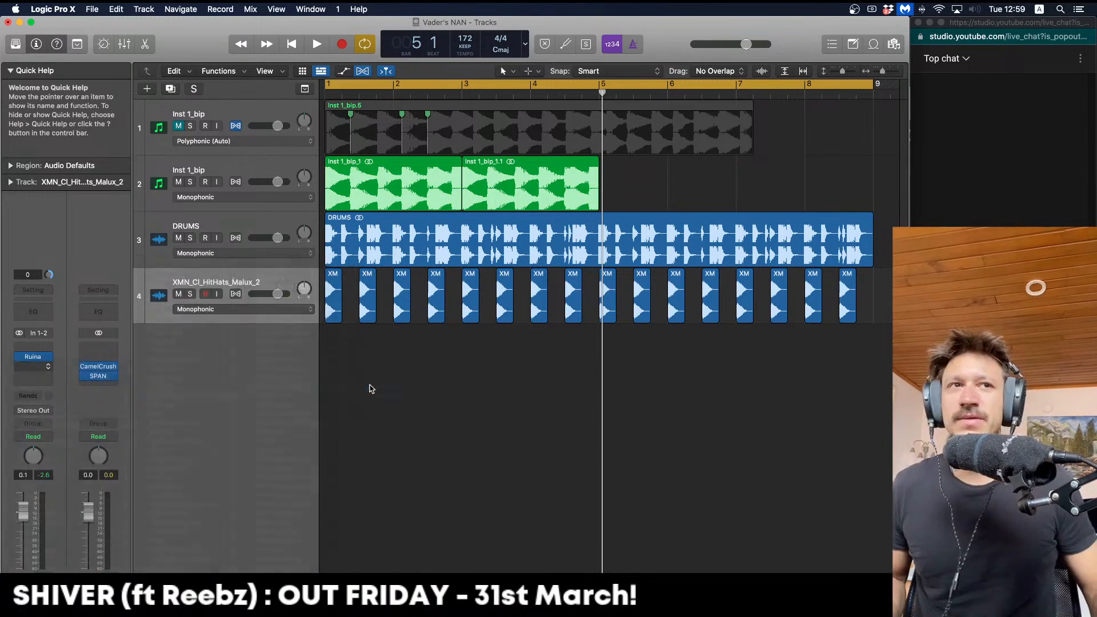
{"action": "key", "text": "space"}
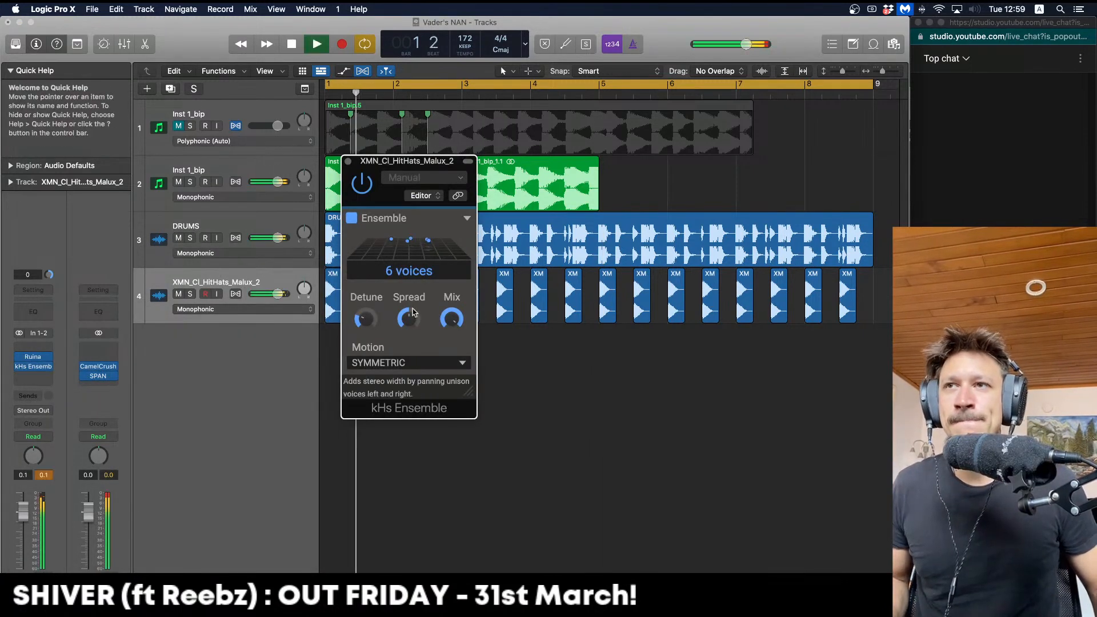
{"action": "key", "text": "space"}
Set the Ensemble to RANDOM motion and 6 voices, widen the spread, and lower the mix
{"action": "left_click", "coordinate": [404, 364]}
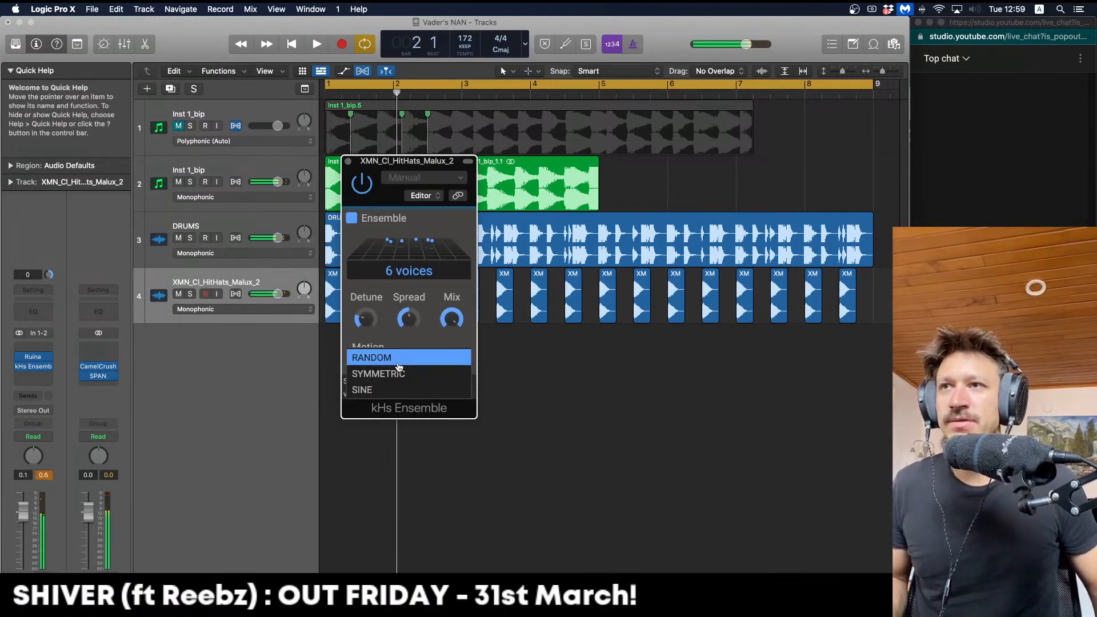
{"action": "left_click", "coordinate": [380, 351]}
{"action": "key", "text": "space"}
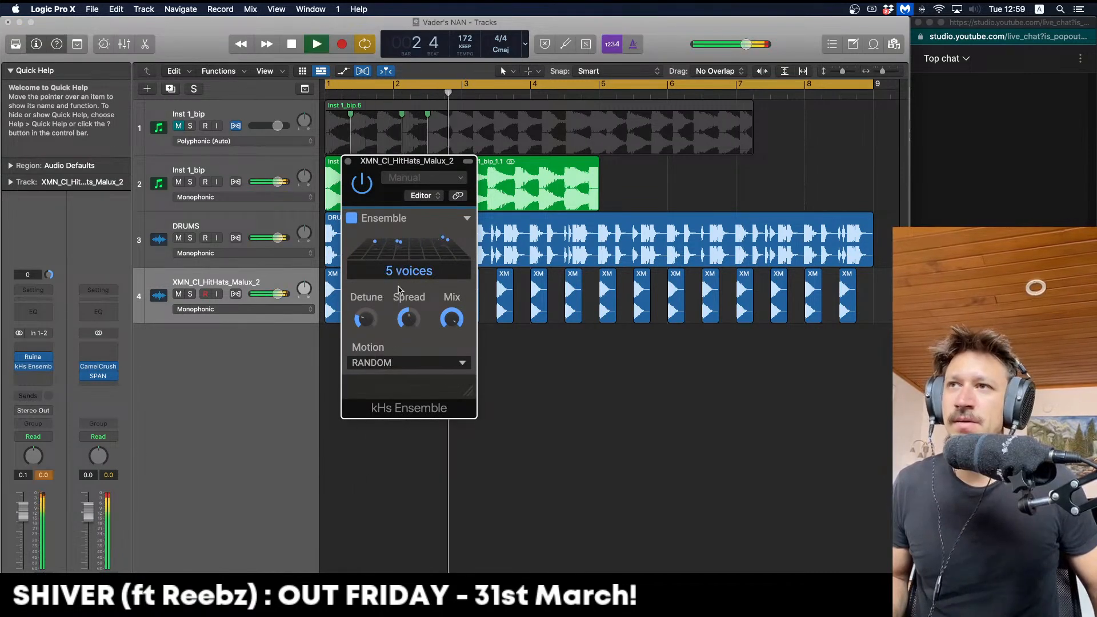
{"action": "left_click", "coordinate": [398, 272]}
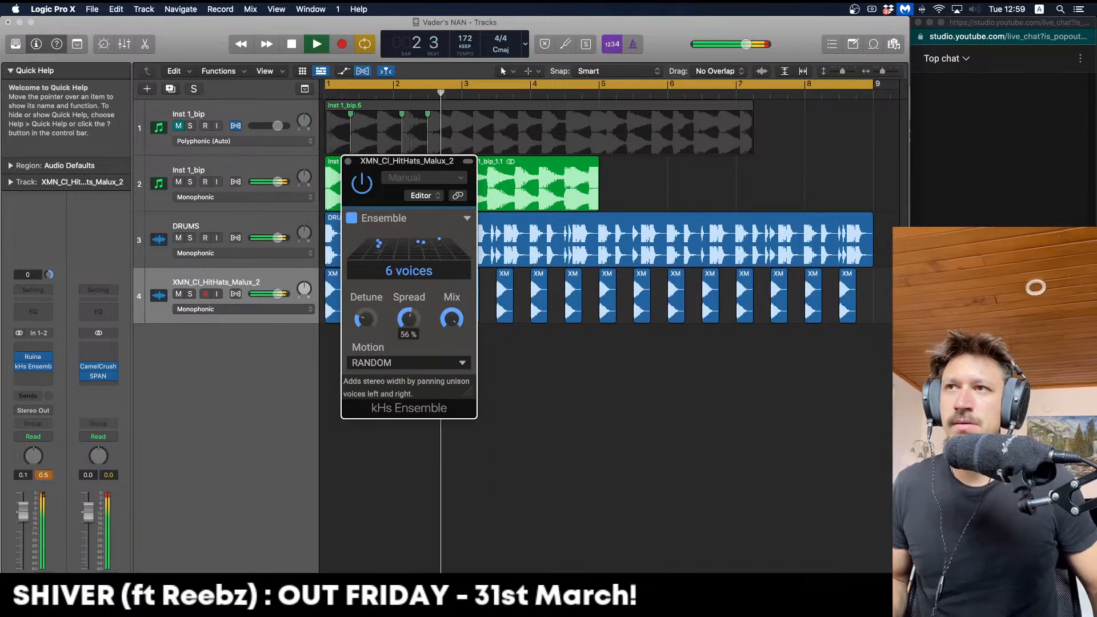
{"action": "left_click_drag", "start_coordinate": [408, 318], "coordinate": [365, 306]}
{"action": "mouse_move", "coordinate": [452, 319]}
{"action": "left_mouse_down"}
{"action": "mouse_move", "coordinate": [451, 334]}
{"action": "mouse_move", "coordinate": [451, 324]}
{"action": "left_mouse_up"}
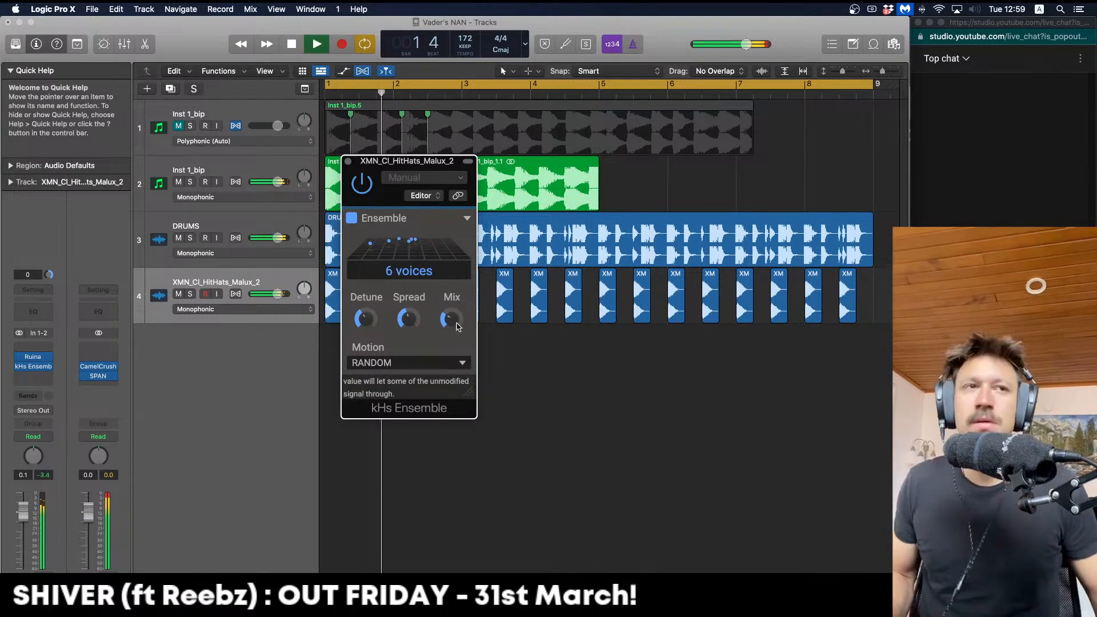
{"action": "left_click", "coordinate": [348, 161]}
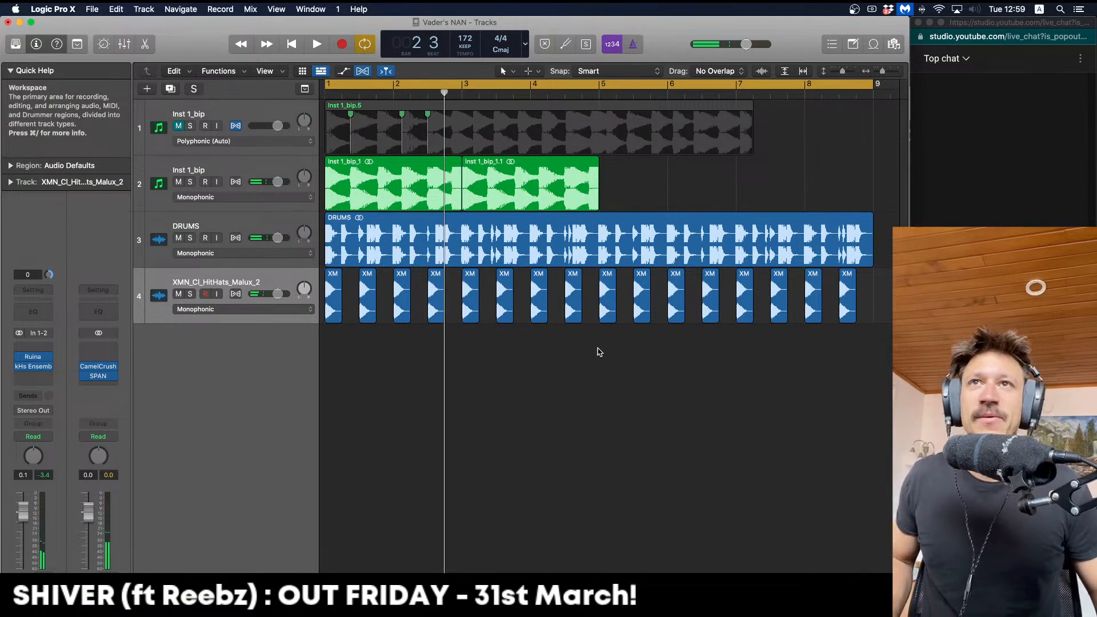
Bounce all 16 hi-hat regions in place and delete the original unprocessed hi-hat track
{"action": "left_click_drag", "start_coordinate": [844, 360], "coordinate": [307, 318]}
{"action": "key", "text": "ctrl+b"}
{"action": "key", "text": "Return"}
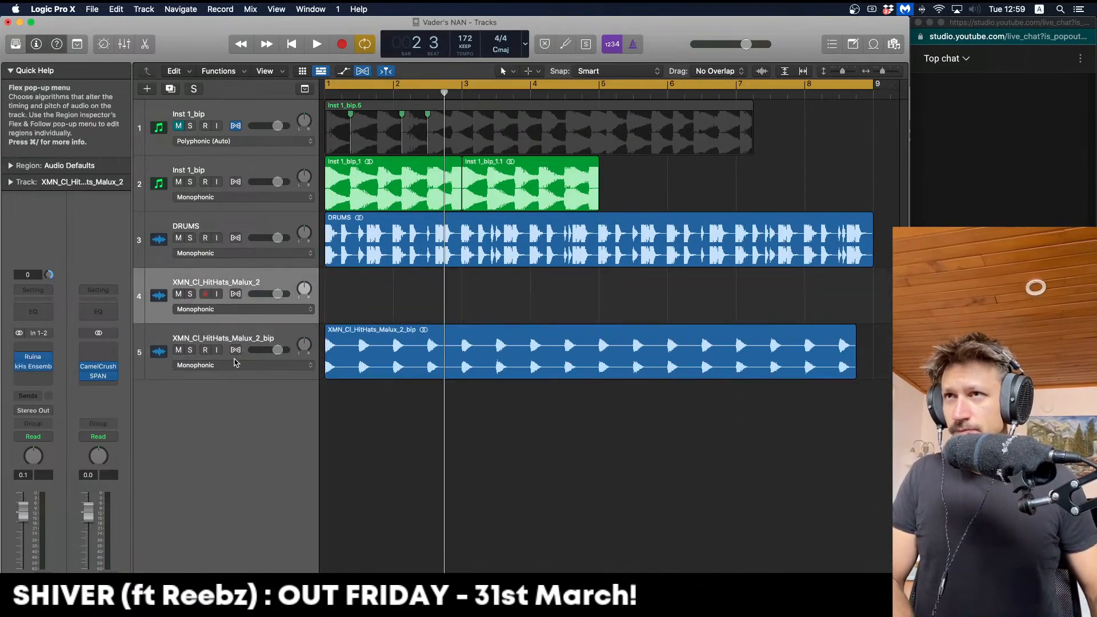
{"action": "key", "text": "ctrl+BackSpace"}
Lower the bounced hi-hat track's fader to -1.9 dB while playing it back
{"action": "key", "text": "space"}
{"action": "left_click_drag", "start_coordinate": [24, 513], "coordinate": [24, 520]}
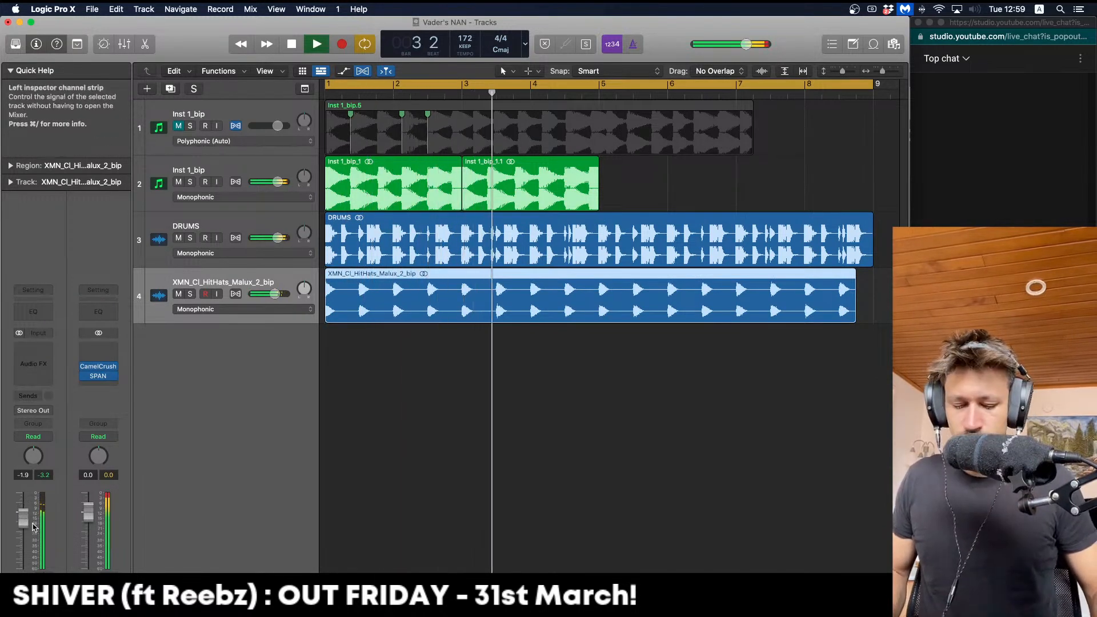
{"action": "left_click", "coordinate": [479, 445]}
{"action": "key", "text": "space"}
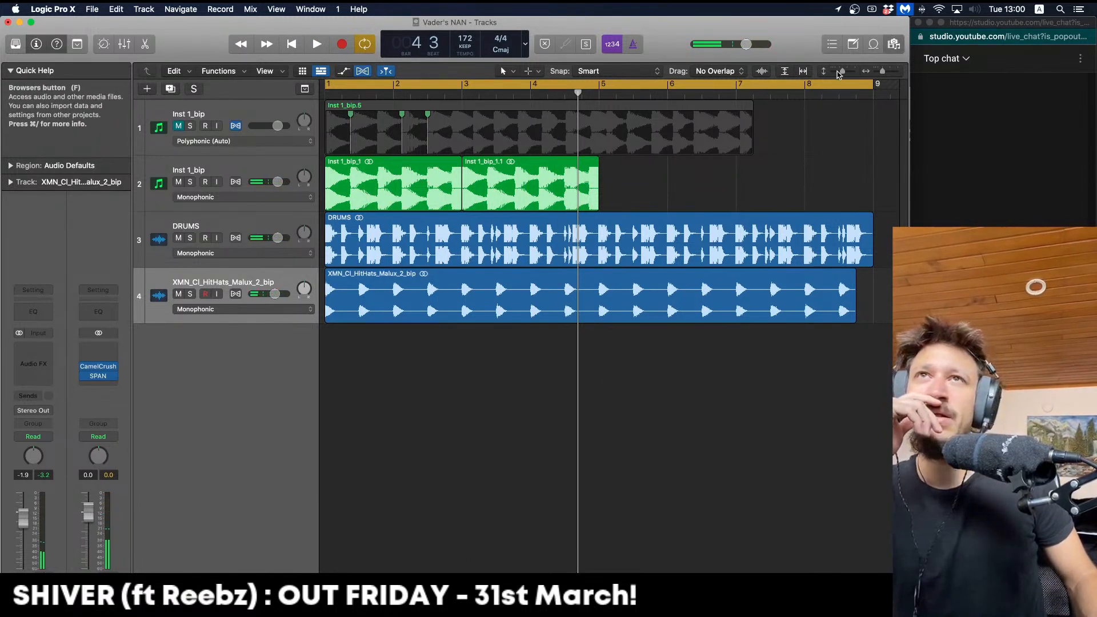
Open the All Files browser and search for 'hatsride' samples
{"action": "key", "text": "f"}
{"action": "left_click", "coordinate": [723, 133]}
{"action": "type", "text": "hats"}
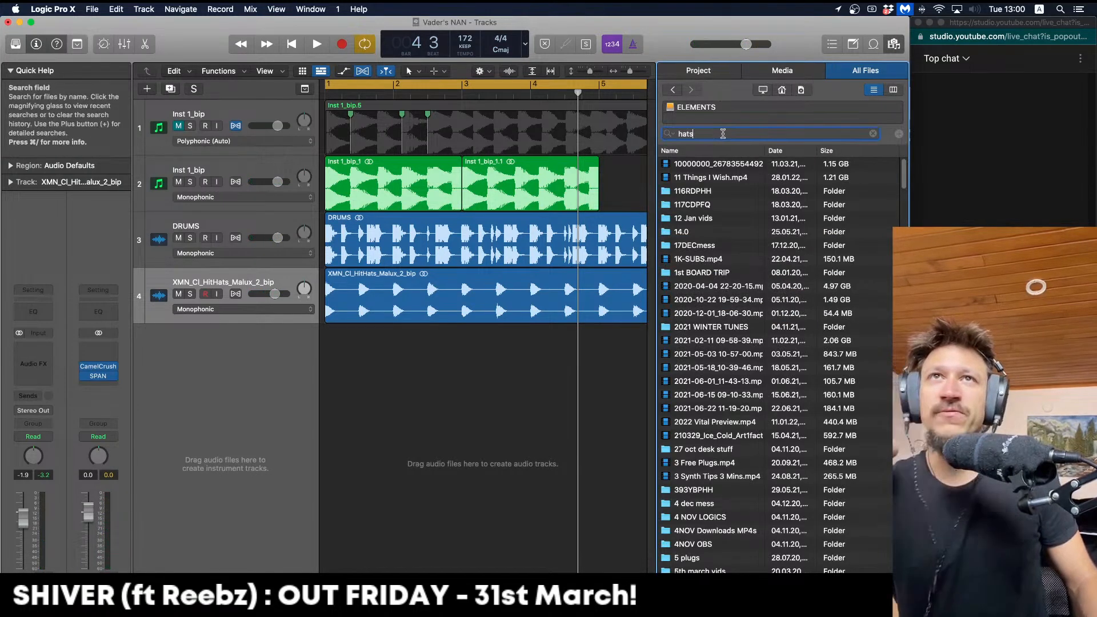
{"action": "type", "text": "ride"}
{"action": "key", "text": "Return"}
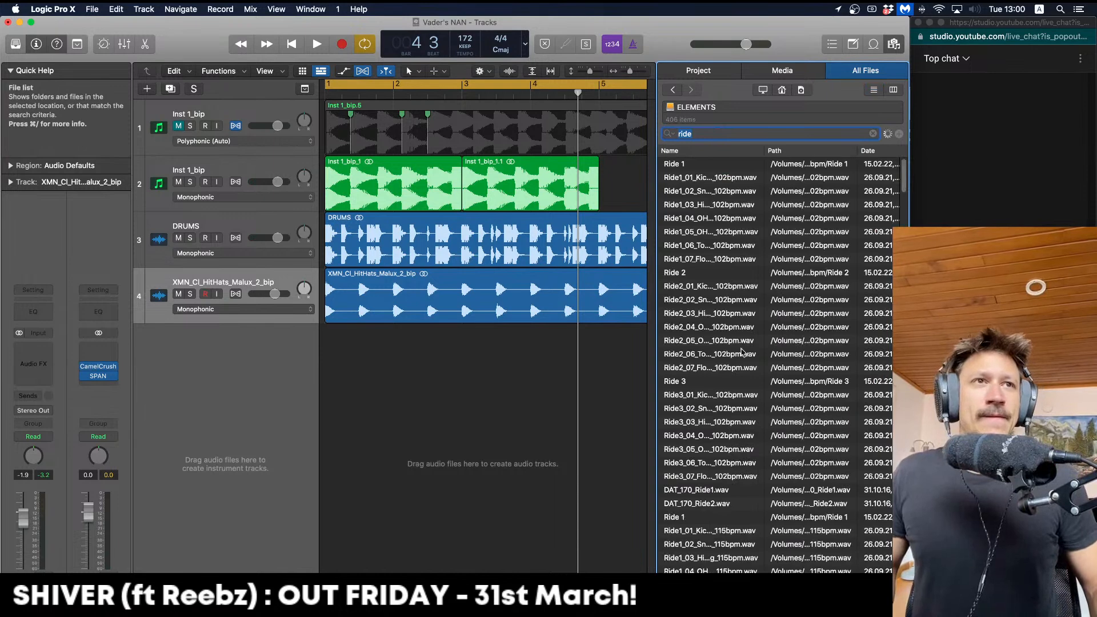
Search for BBB_ files, preview BBB_CYMBAL_003.wav and place it into the empty track area
{"action": "scroll", "coordinate": [743, 412], "scroll_direction": "down", "scroll_amount": 10}
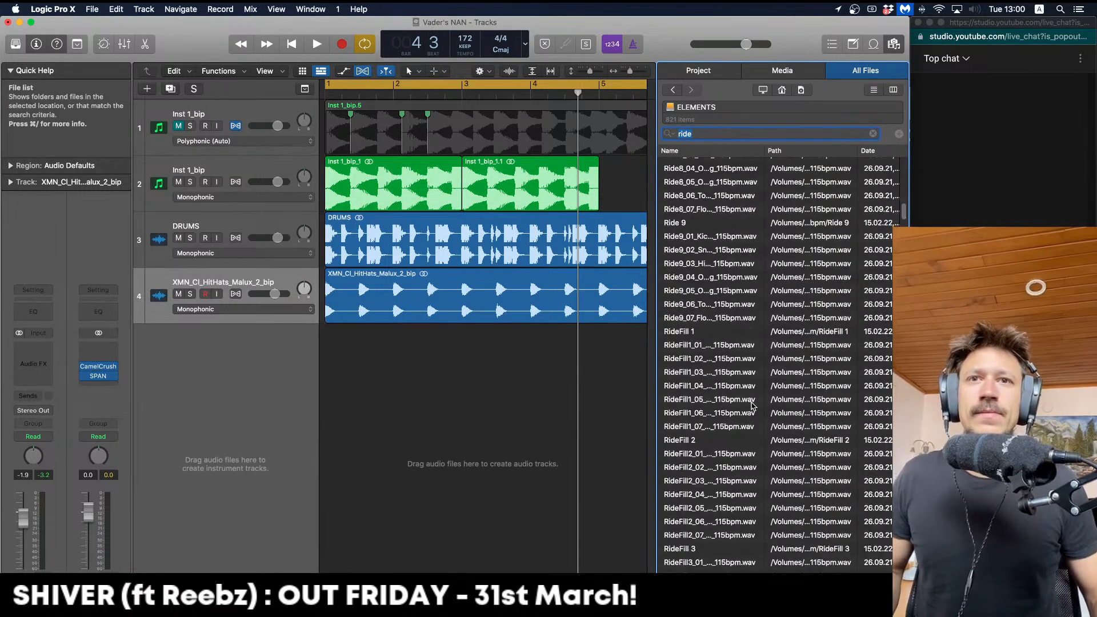
{"action": "type", "text": "bbb_ride"}
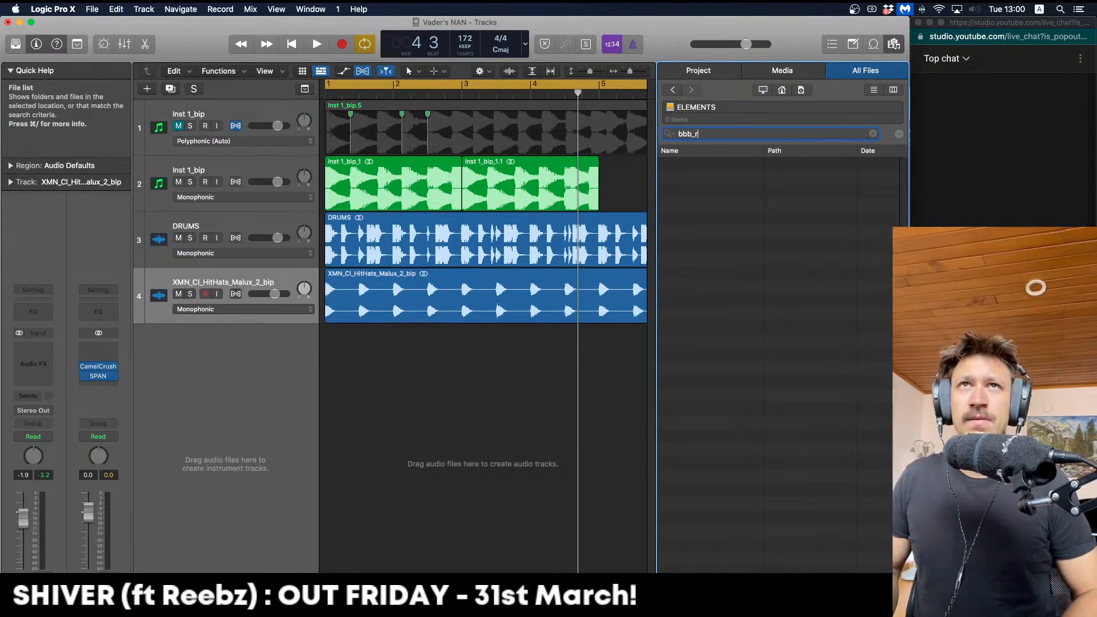
{"action": "key", "text": "BackSpace"}
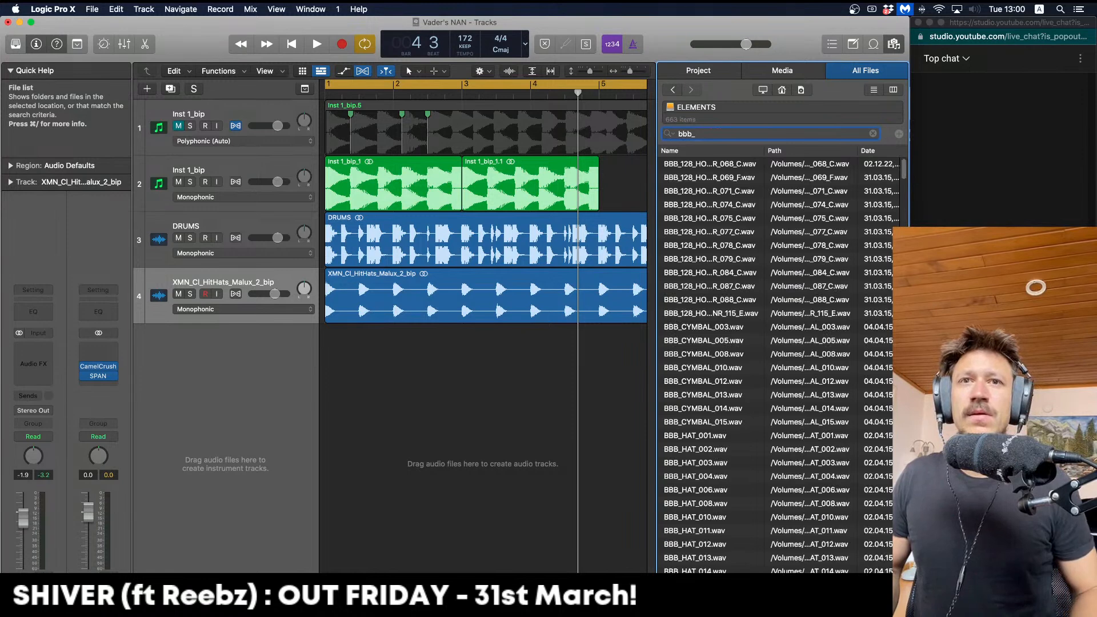
{"action": "left_click", "coordinate": [716, 328]}
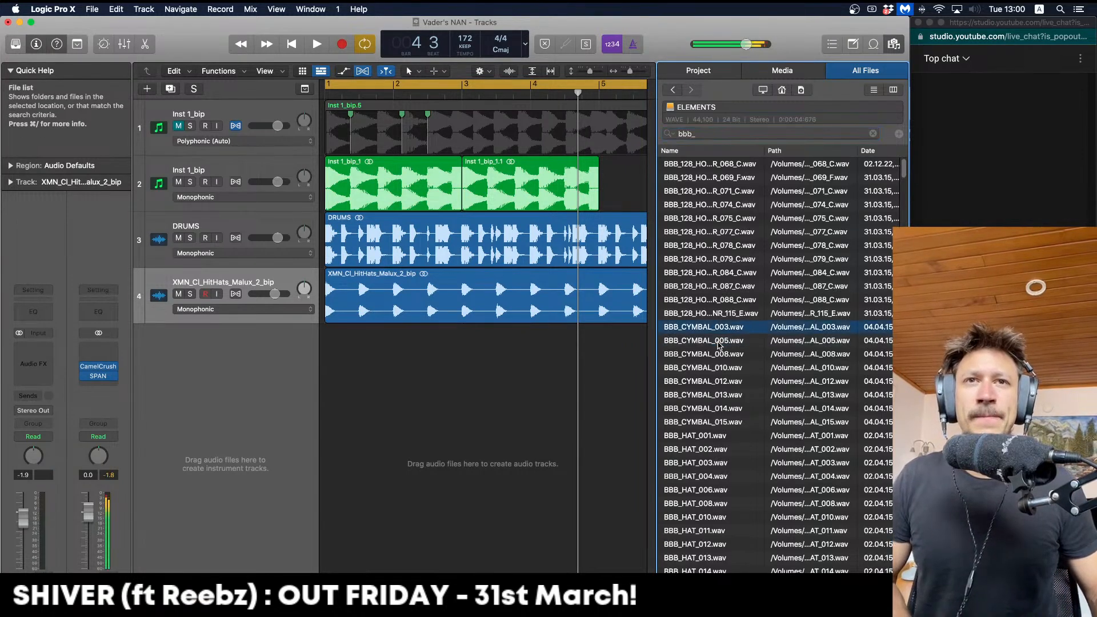
{"action": "left_click_drag", "start_coordinate": [715, 332], "coordinate": [381, 403]}
Try trimming the cymbal region's start and moving a copy back to bar 1
{"action": "key", "text": "space"}
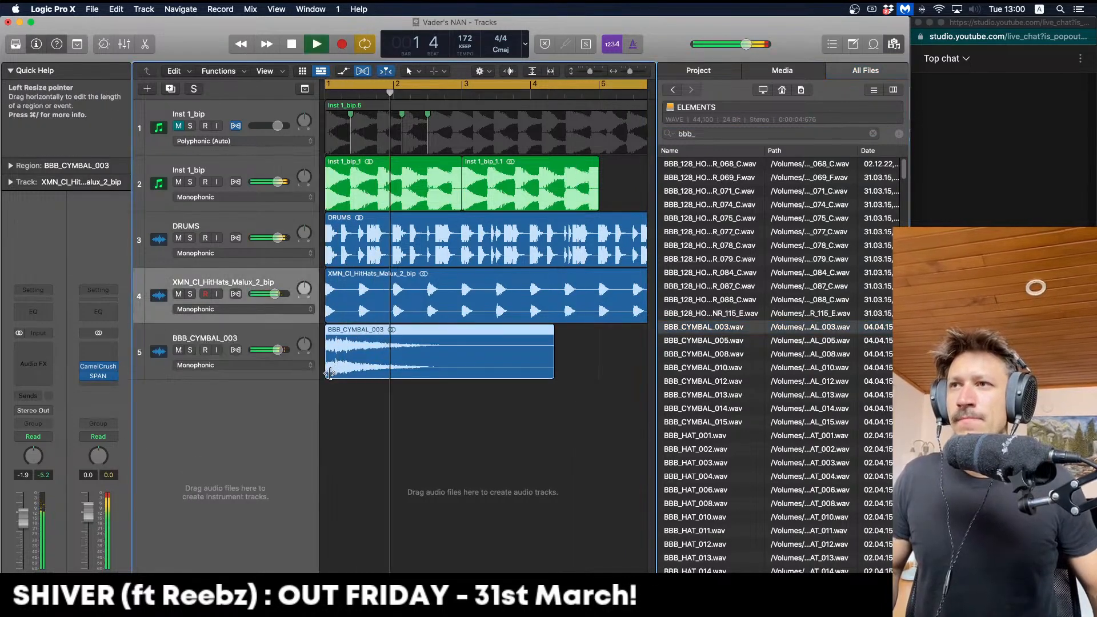
{"action": "left_click_drag", "start_coordinate": [330, 373], "coordinate": [362, 375]}
{"action": "left_click_drag", "start_coordinate": [370, 360], "coordinate": [407, 347]}
{"action": "left_click", "coordinate": [392, 394]}
{"action": "left_click", "coordinate": [420, 403]}
{"action": "left_click_drag", "start_coordinate": [419, 400], "coordinate": [445, 348]}
{"action": "key", "text": "space"}
{"action": "left_click", "coordinate": [374, 346]}
{"action": "key", "text": "super+z"}
Undo the extra cymbal copy and bounce BBB_CYMBAL_003 in place onto a new track
{"action": "key", "text": "space"}
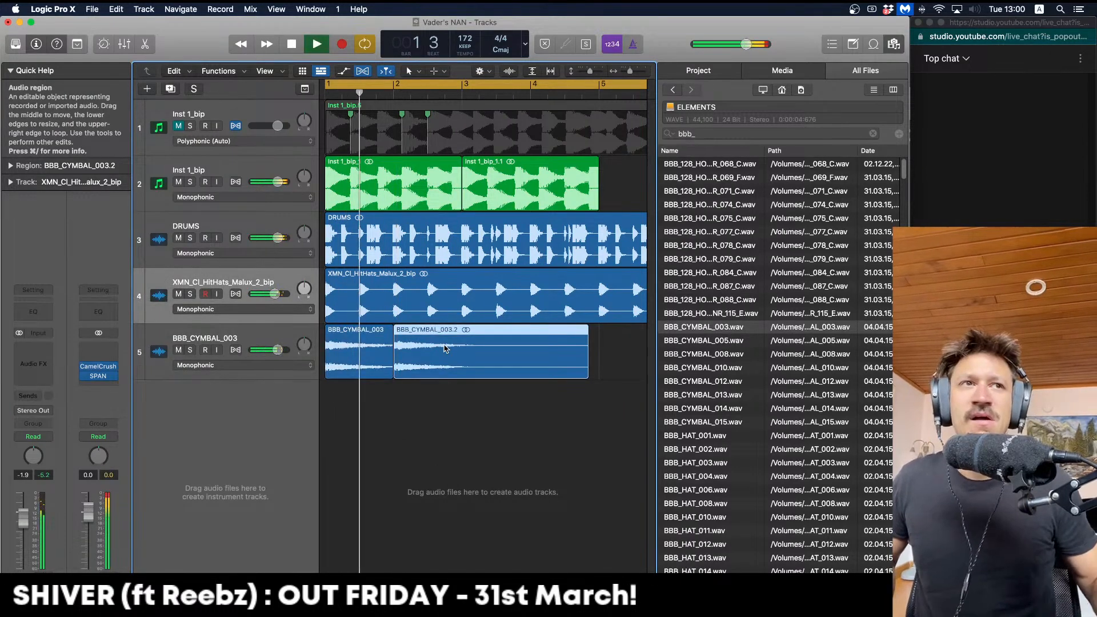
{"action": "key", "text": "space"}
{"action": "left_click", "coordinate": [465, 410]}
{"action": "key", "text": "super+z"}
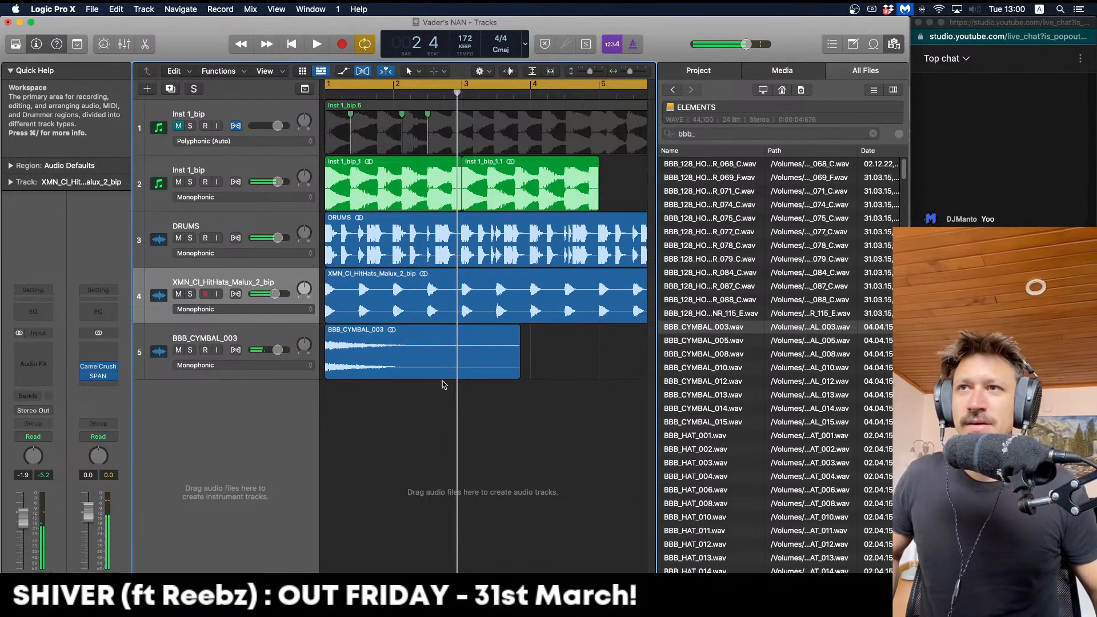
{"action": "left_click", "coordinate": [470, 366]}
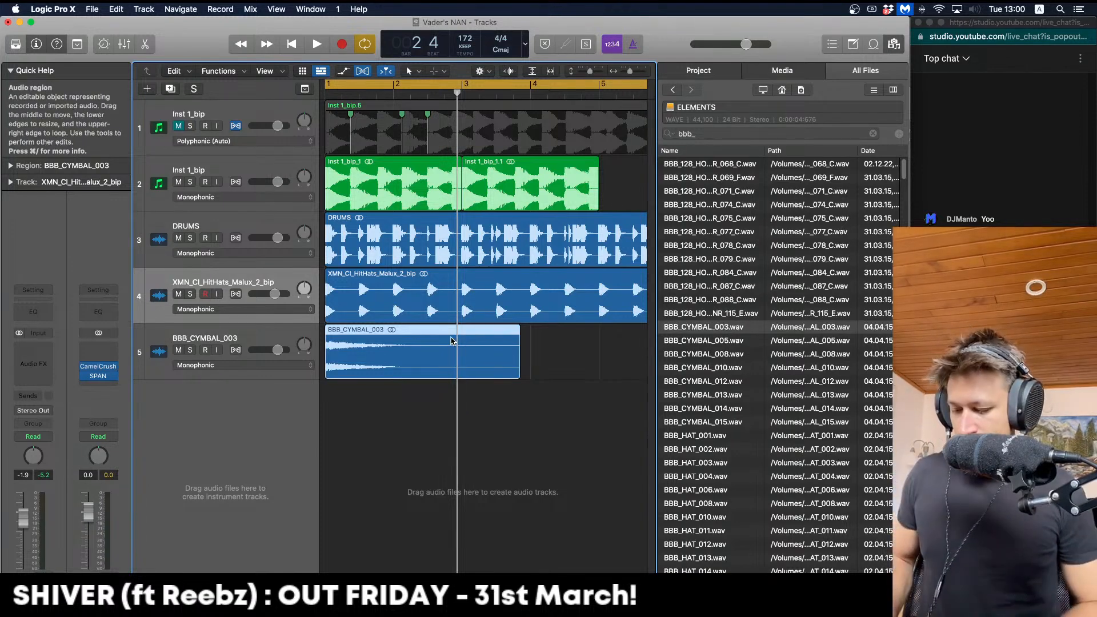
{"action": "key", "text": "ctrl+b"}
{"action": "key", "text": "Return"}
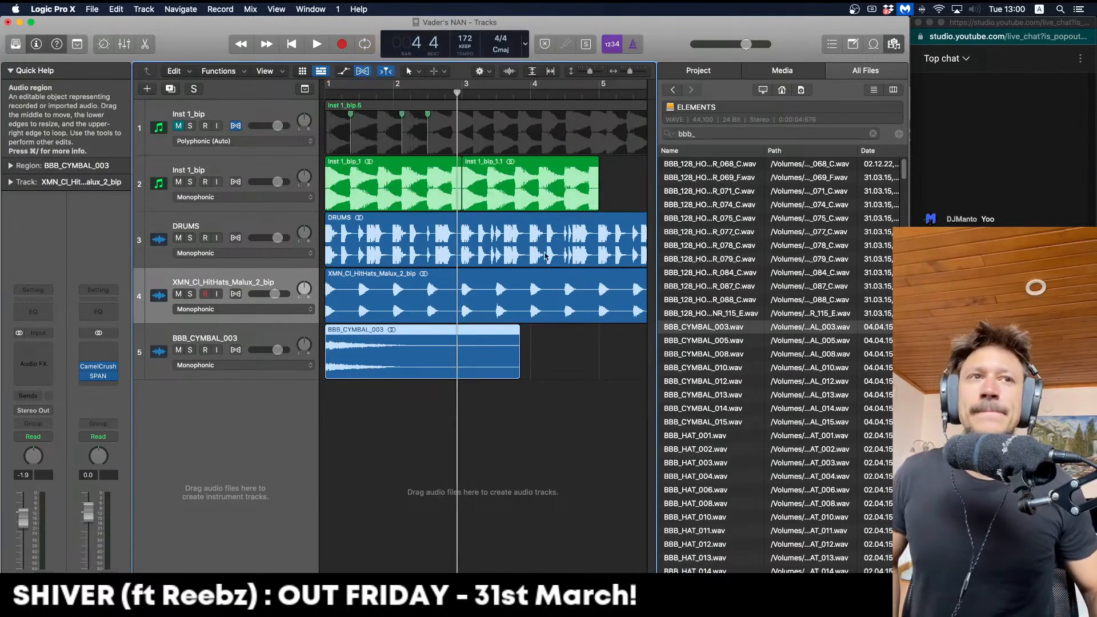
Close the media browser and select the bounced BBB_CYMBAL_003_bip region
{"action": "left_click", "coordinate": [893, 43]}
{"action": "left_click", "coordinate": [601, 387]}
{"action": "left_click", "coordinate": [445, 412]}
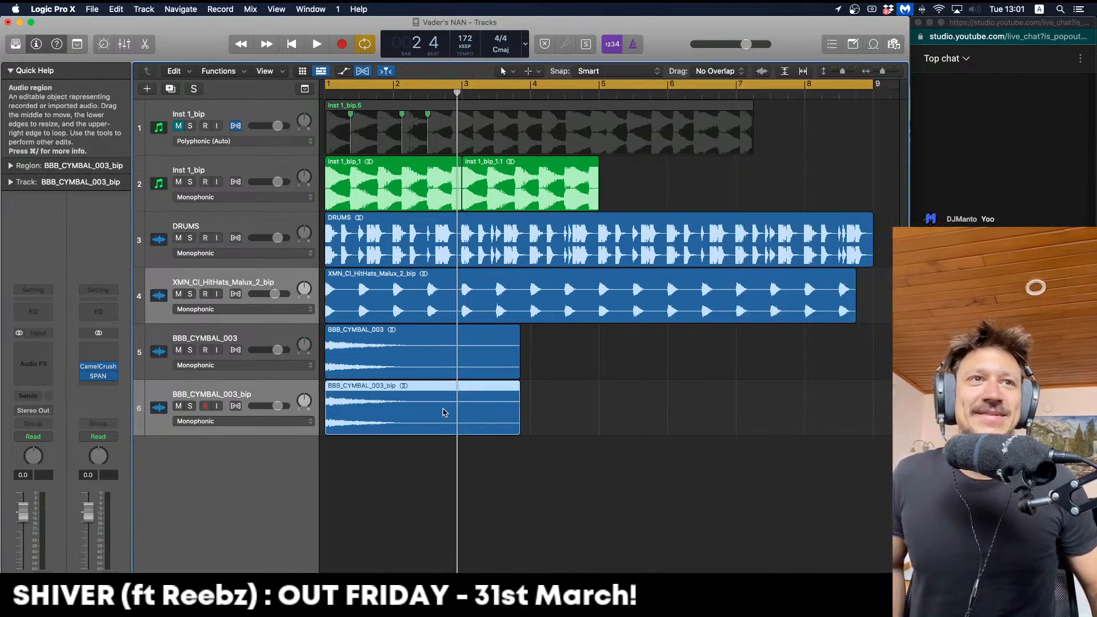
{"action": "left_click", "coordinate": [371, 505]}
{"action": "left_click", "coordinate": [354, 414]}
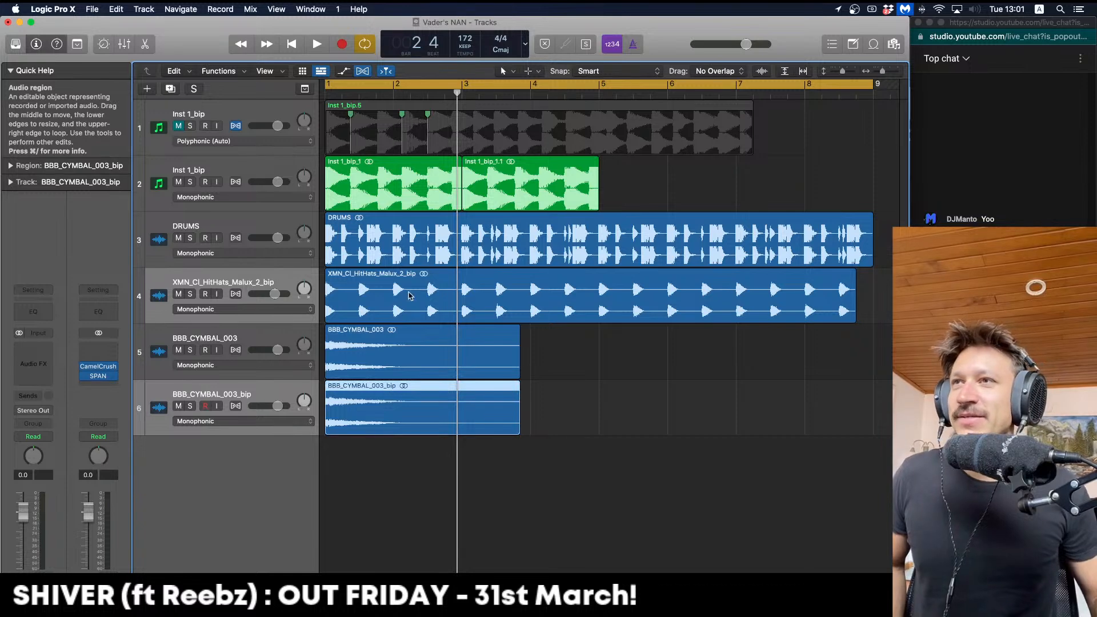
{"action": "left_click", "coordinate": [585, 71]}
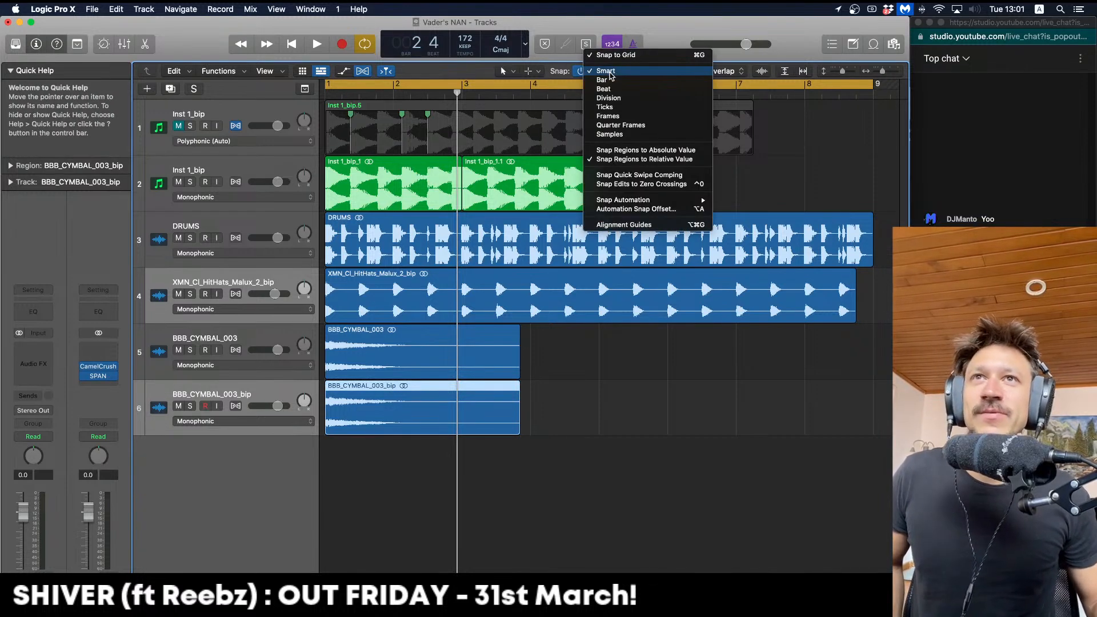
{"action": "left_click", "coordinate": [561, 405]}
{"action": "left_click_drag", "start_coordinate": [574, 410], "coordinate": [478, 416]}
Reverse the cymbal audio file via the editor's File Functions menu and play it back
{"action": "double_click", "coordinate": [478, 416]}
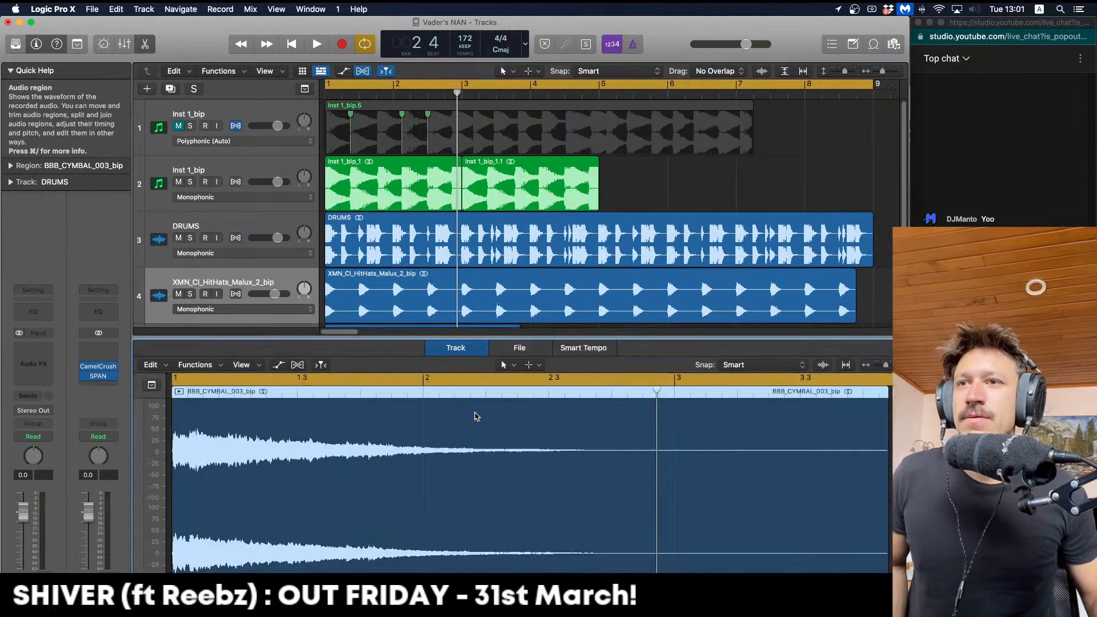
{"action": "left_click", "coordinate": [519, 347]}
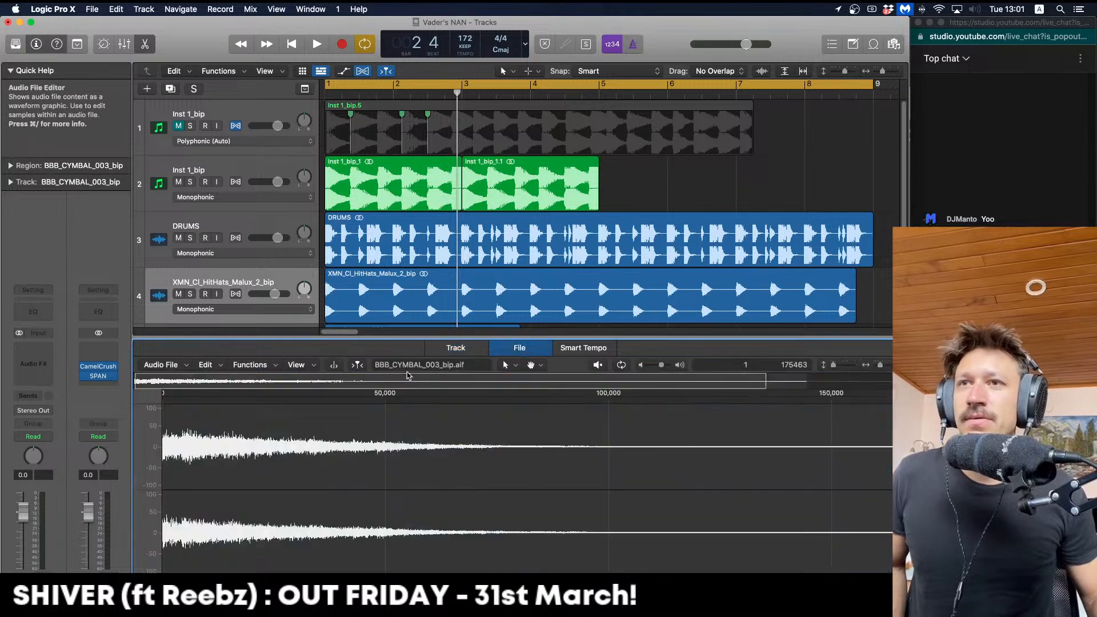
{"action": "left_click", "coordinate": [274, 365]}
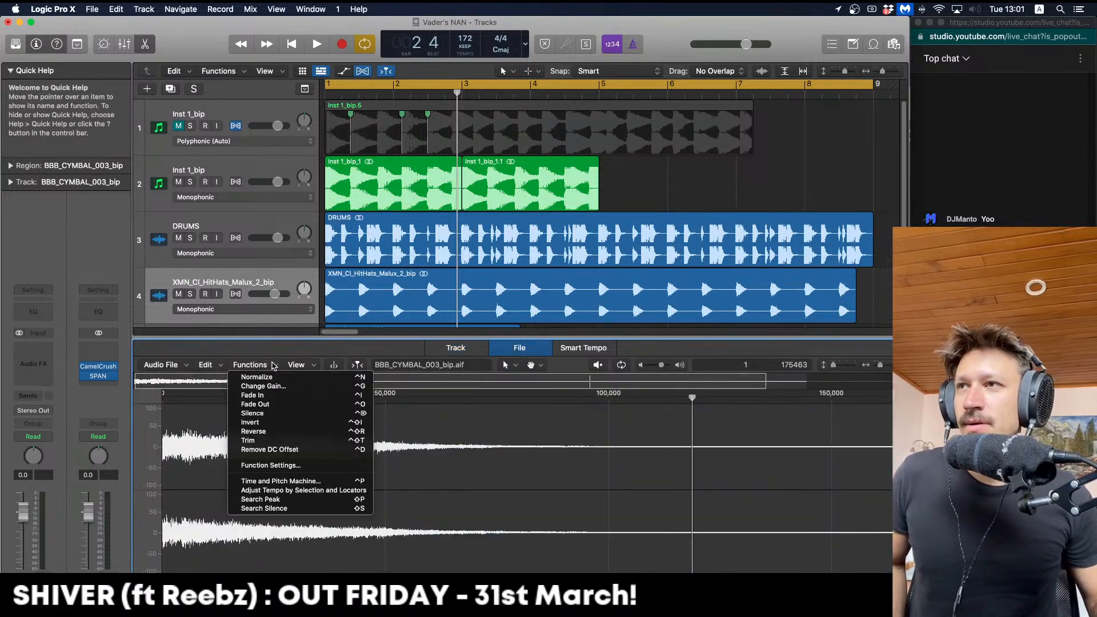
{"action": "left_click", "coordinate": [287, 432]}
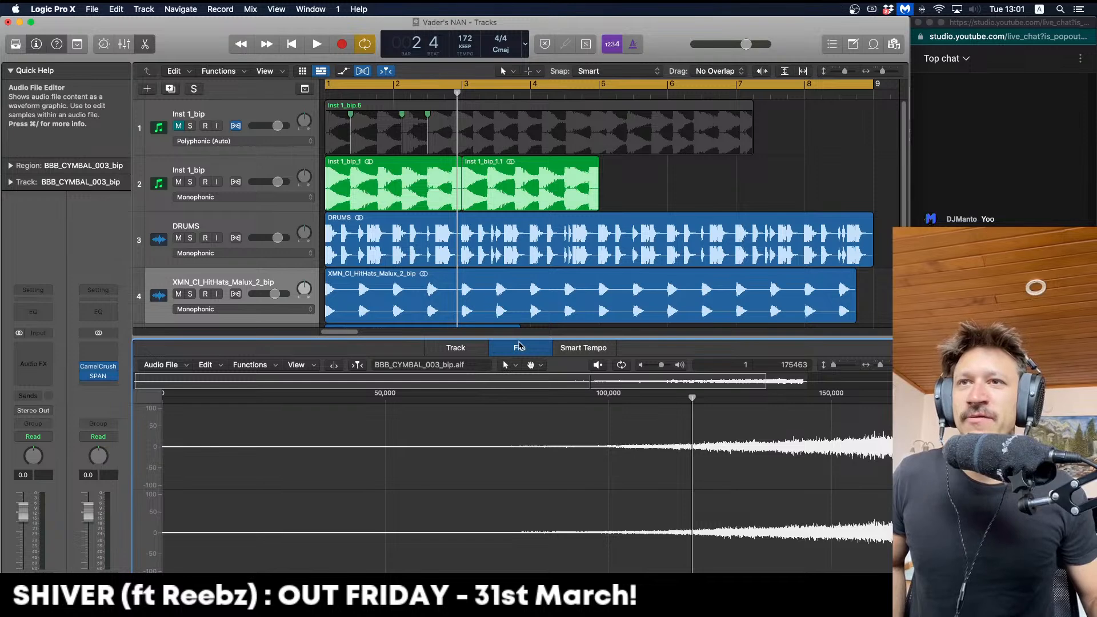
{"action": "key", "text": "e"}
{"action": "left_click", "coordinate": [525, 349]}
{"action": "left_click", "coordinate": [438, 401]}
{"action": "key", "text": "space"}
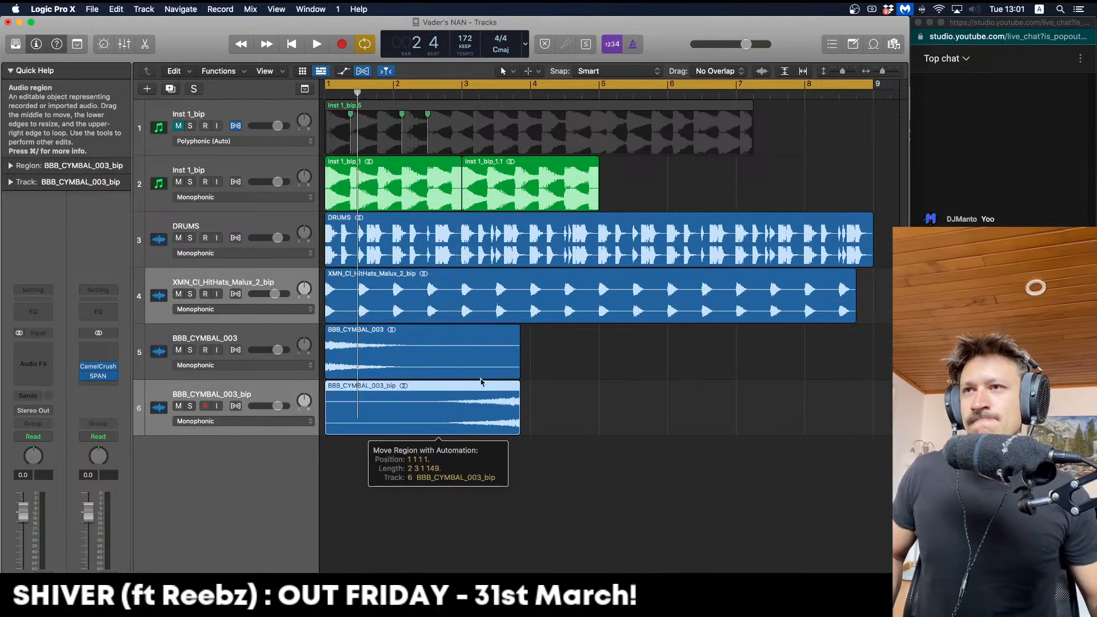
Undo an accidental region move and lengthen the reversed cymbal region slightly
{"action": "key", "text": "b"}
{"action": "left_click_drag", "start_coordinate": [513, 356], "coordinate": [521, 412]}
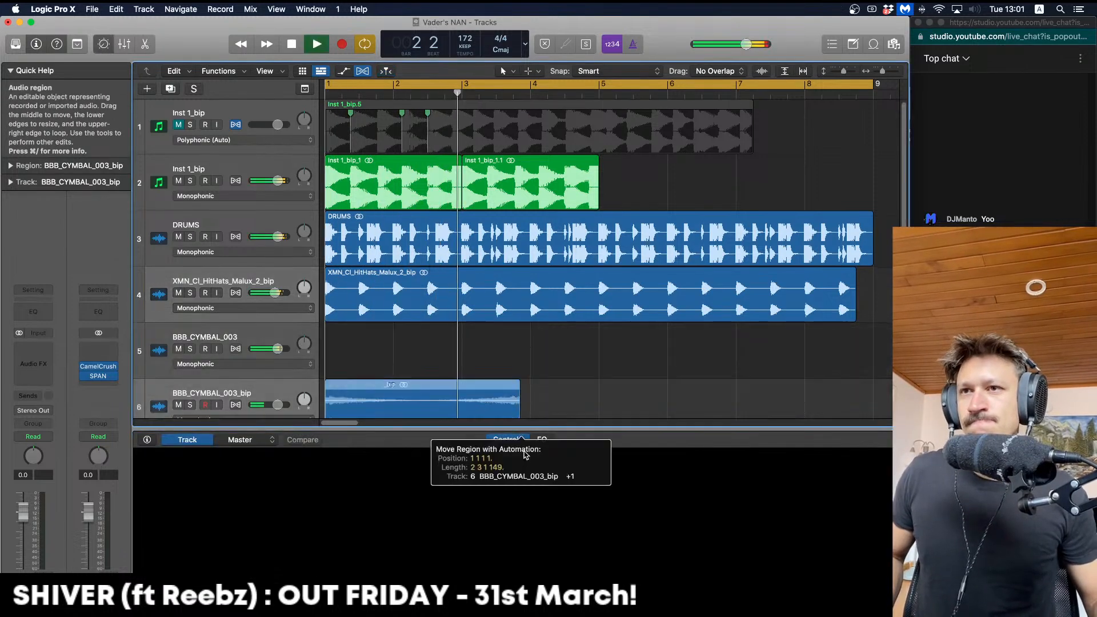
{"action": "key", "text": "space"}
{"action": "key", "text": "super+z"}
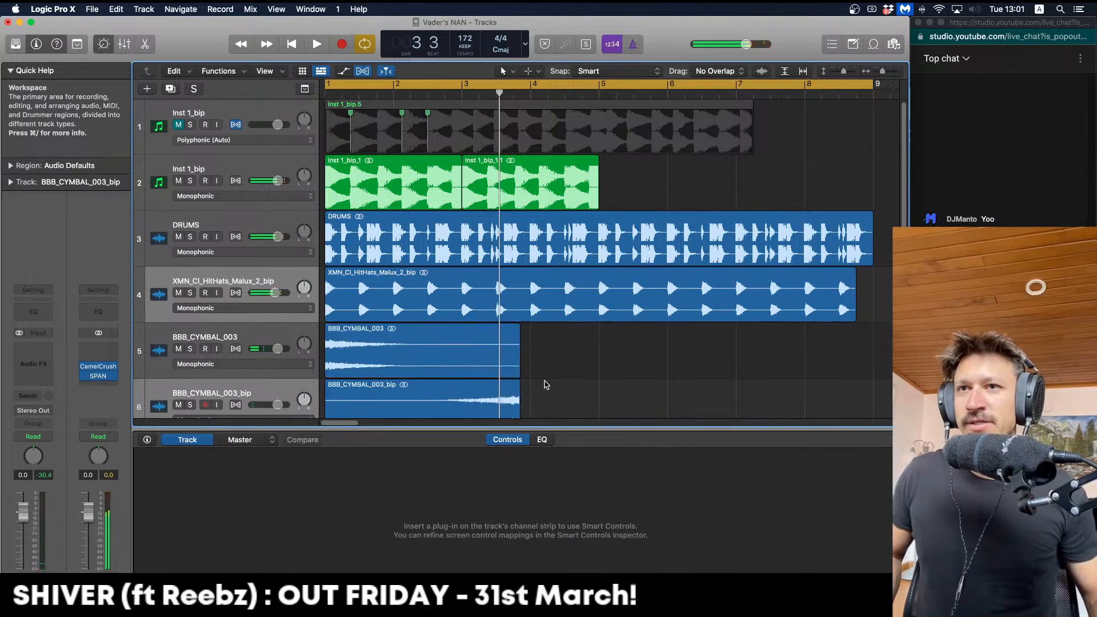
{"action": "key", "text": "b"}
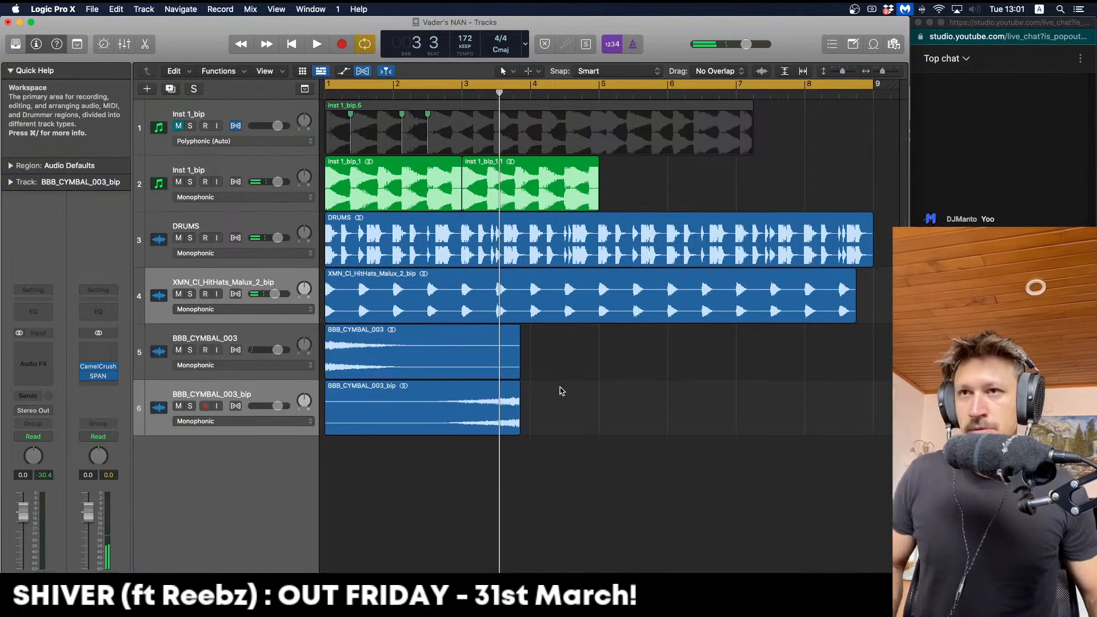
{"action": "key", "text": "Return"}
{"action": "key", "text": "space"}
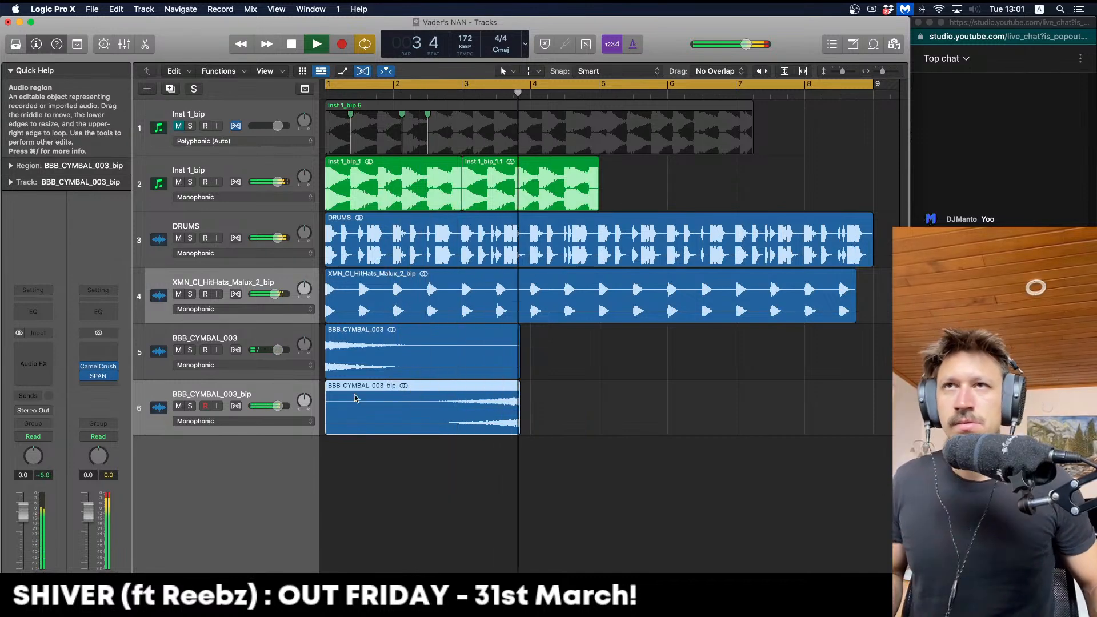
{"action": "key", "text": "space"}
{"action": "left_click_drag", "start_coordinate": [521, 428], "coordinate": [492, 413]}
{"action": "key", "text": "space"}
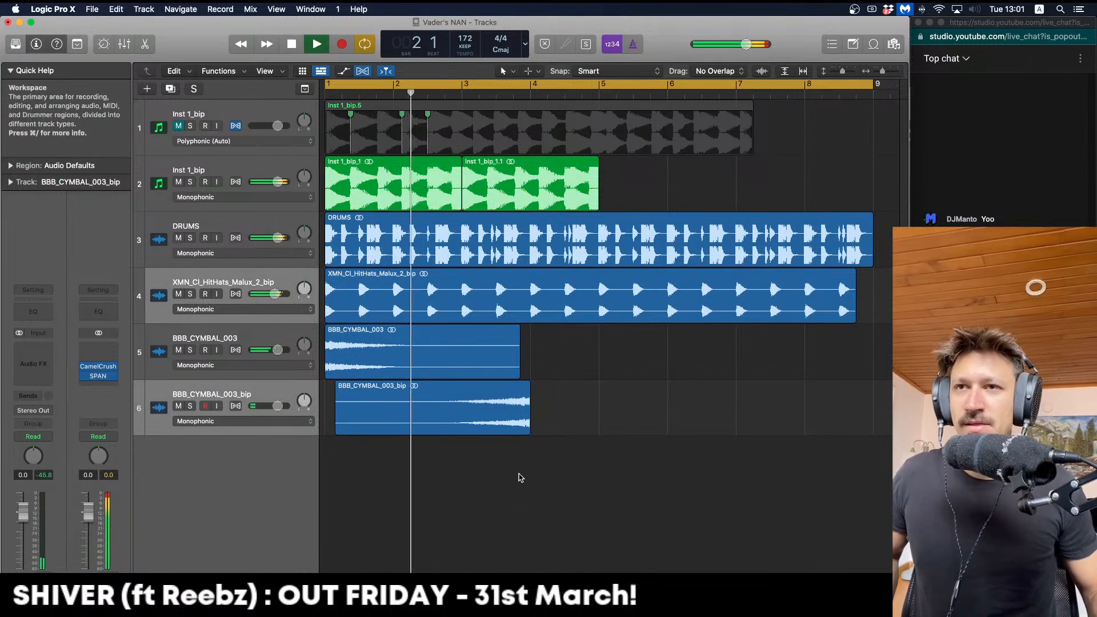
Shift both cymbal regions a bar later, then return the original cymbal to bar 1
{"action": "left_click_drag", "start_coordinate": [520, 477], "coordinate": [443, 352]}
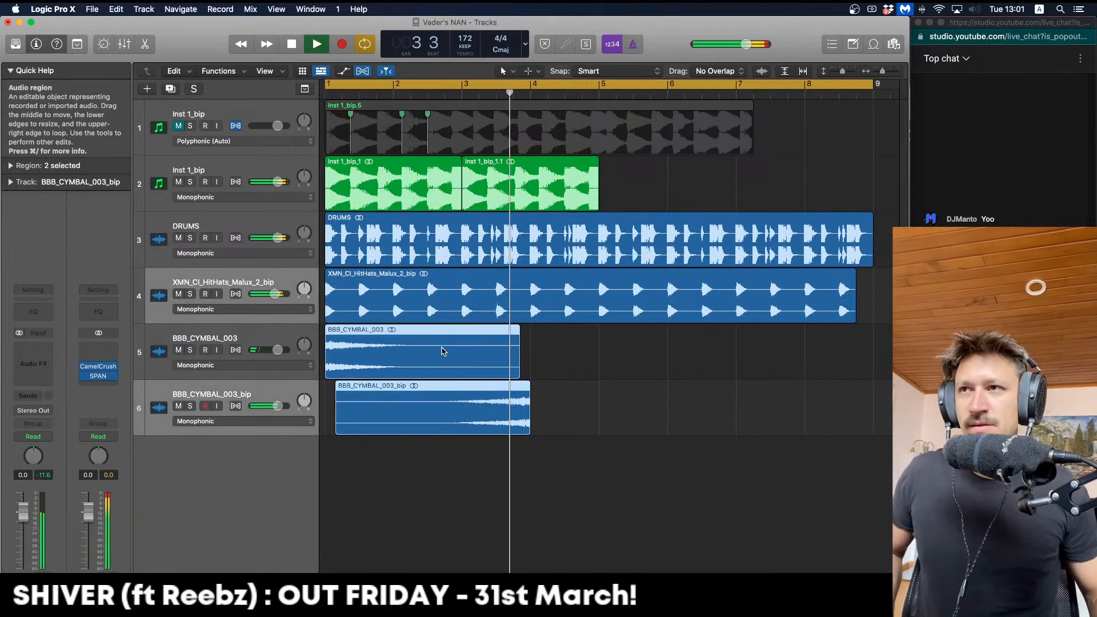
{"action": "key", "text": "space"}
{"action": "left_click_drag", "start_coordinate": [443, 351], "coordinate": [577, 410]}
{"action": "left_click", "coordinate": [661, 421]}
{"action": "left_click_drag", "start_coordinate": [430, 361], "coordinate": [372, 352]}
{"action": "key", "text": "space"}
{"action": "key", "text": "space"}
Bounce both cymbals together into BBB_CYMBAL_003_bip_1 and delete the separate cymbal regions and tracks
{"action": "left_click_drag", "start_coordinate": [677, 442], "coordinate": [461, 346]}
{"action": "key", "text": "ctrl+b"}
{"action": "key", "text": "Return"}
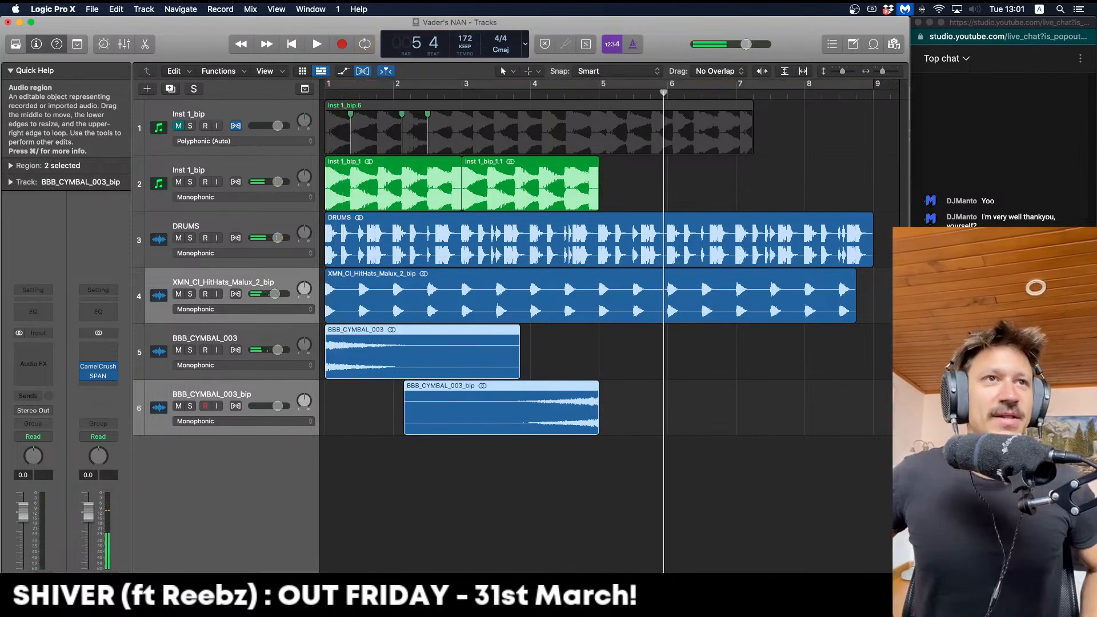
{"action": "left_click", "coordinate": [462, 347]}
{"action": "key", "text": "Down"}
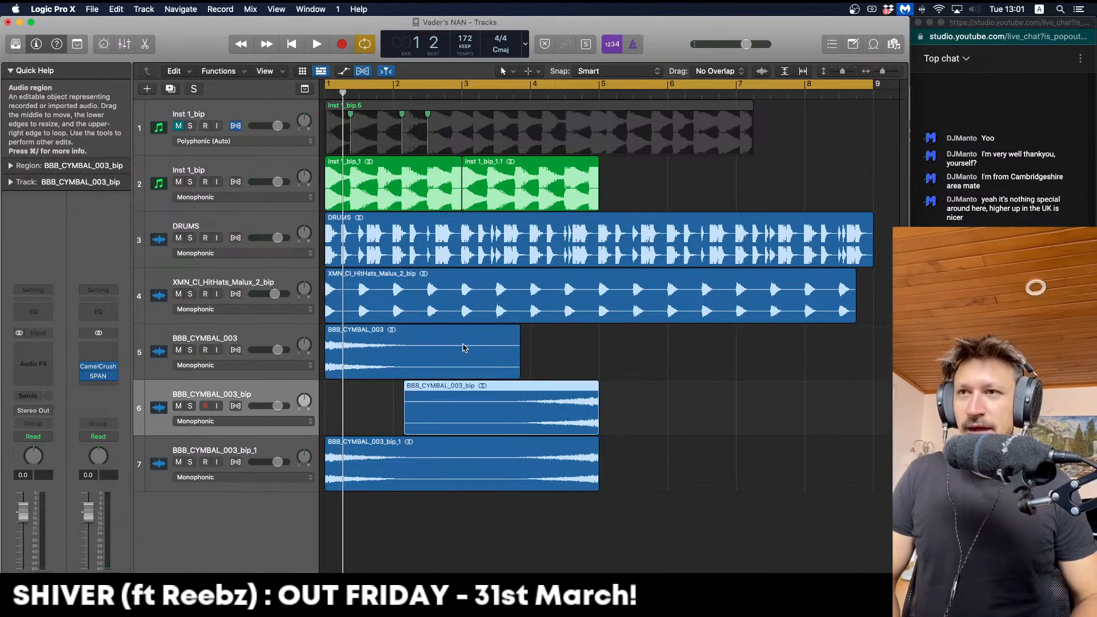
{"action": "key", "text": "Up"}
{"action": "key", "text": "Delete"}
{"action": "key", "text": "Delete"}
{"action": "key", "text": "Delete"}
{"action": "key", "text": "Delete"}
{"action": "key", "text": "space"}
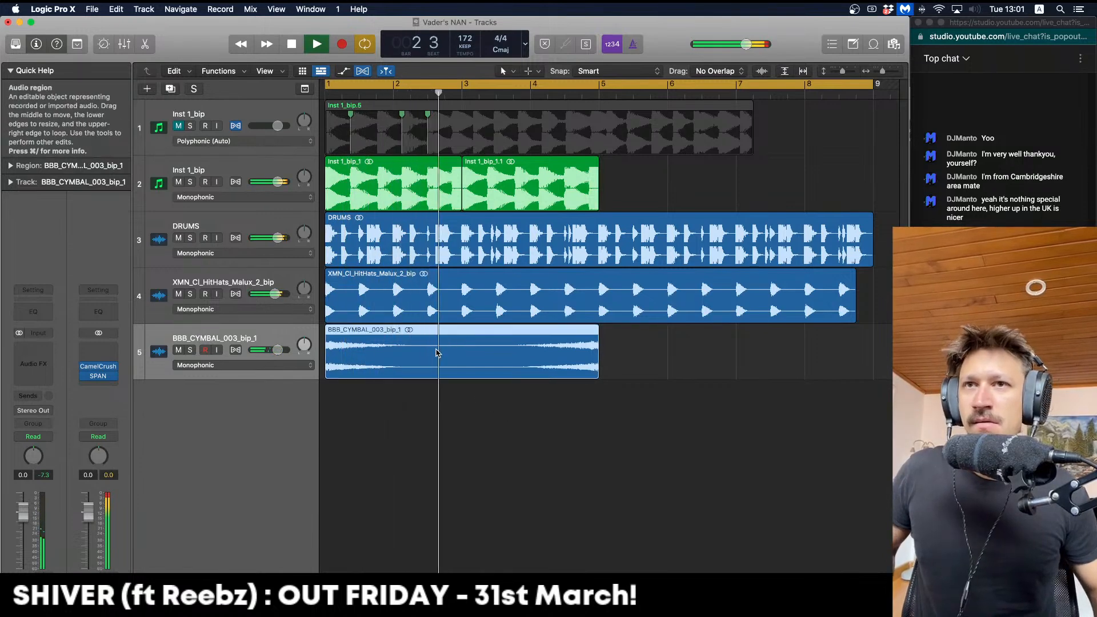
Solo the combined cymbal track and audition it from bar 1
{"action": "left_click", "coordinate": [436, 395]}
{"action": "left_click", "coordinate": [393, 350]}
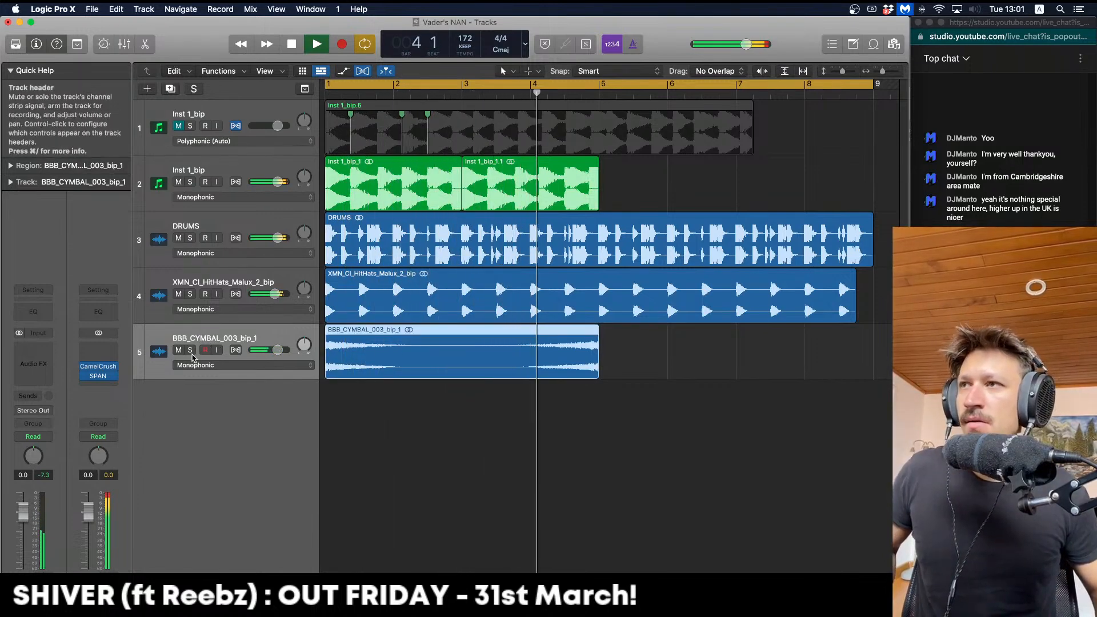
{"action": "left_click", "coordinate": [460, 408]}
{"action": "key", "text": "space"}
{"action": "left_click", "coordinate": [447, 357]}
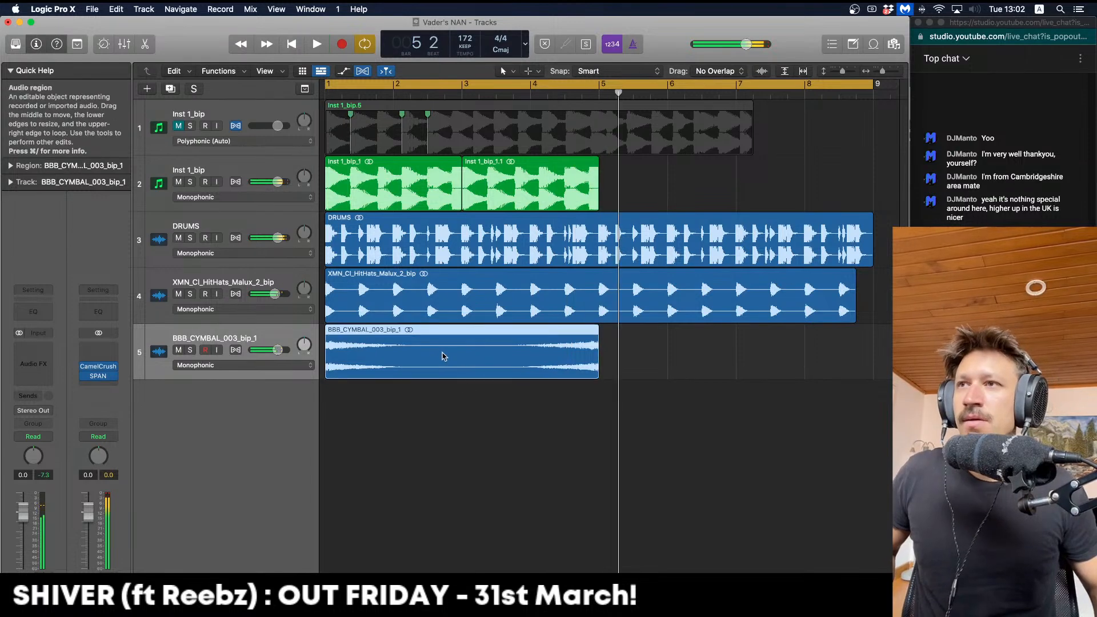
{"action": "left_click", "coordinate": [190, 349]}
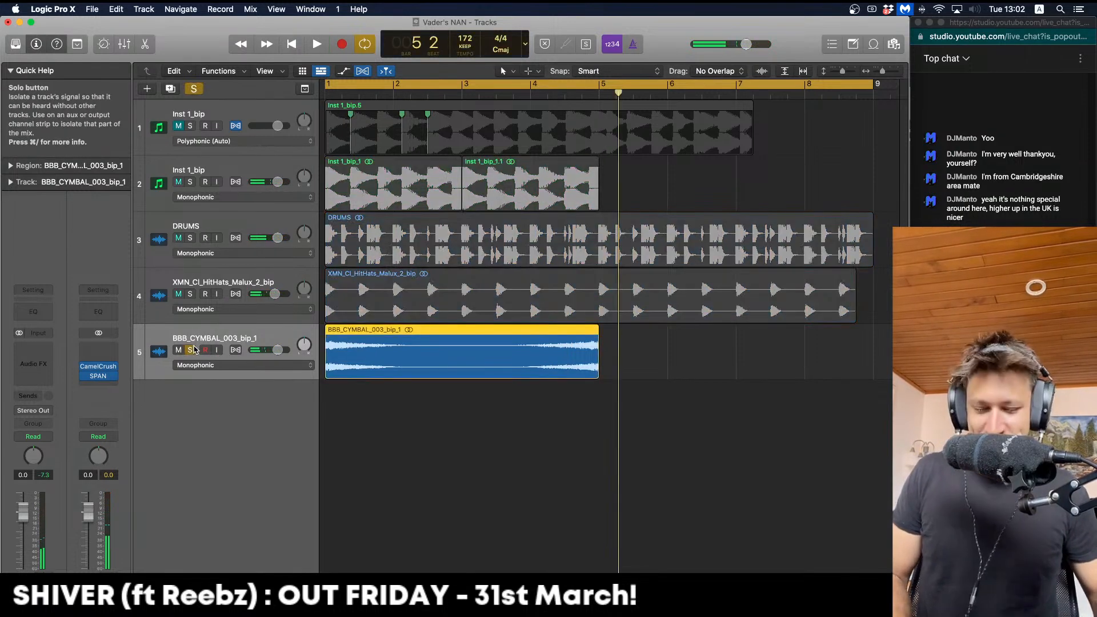
{"action": "key", "text": "shift+space"}
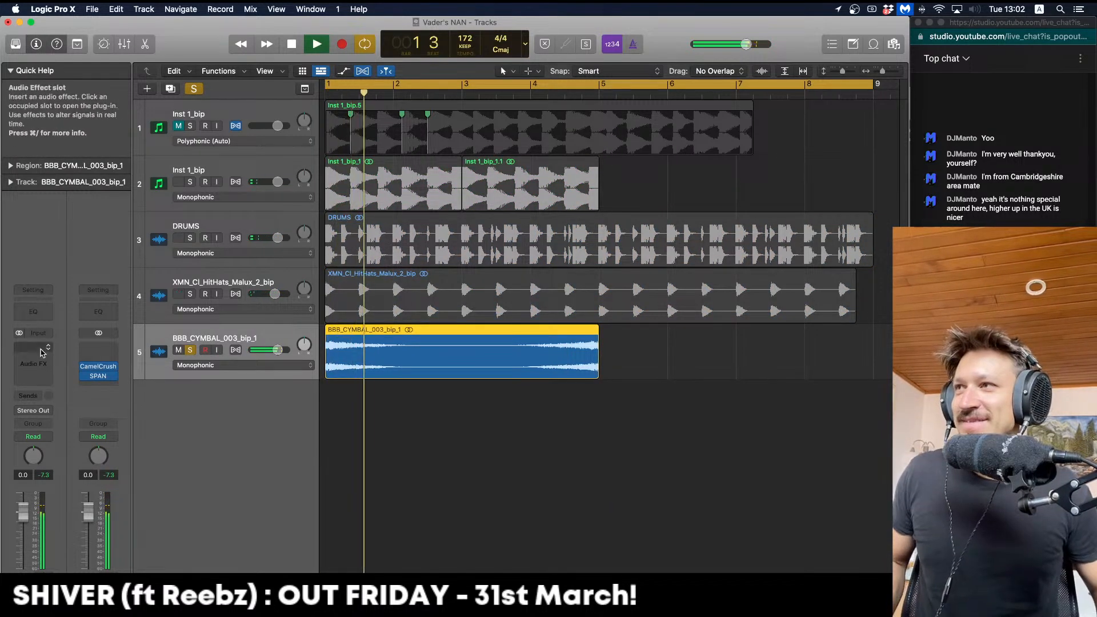
{"action": "key", "text": "space"}
Insert a stereo kHs Convolver on the cymbal track
{"action": "left_click", "coordinate": [43, 350]}
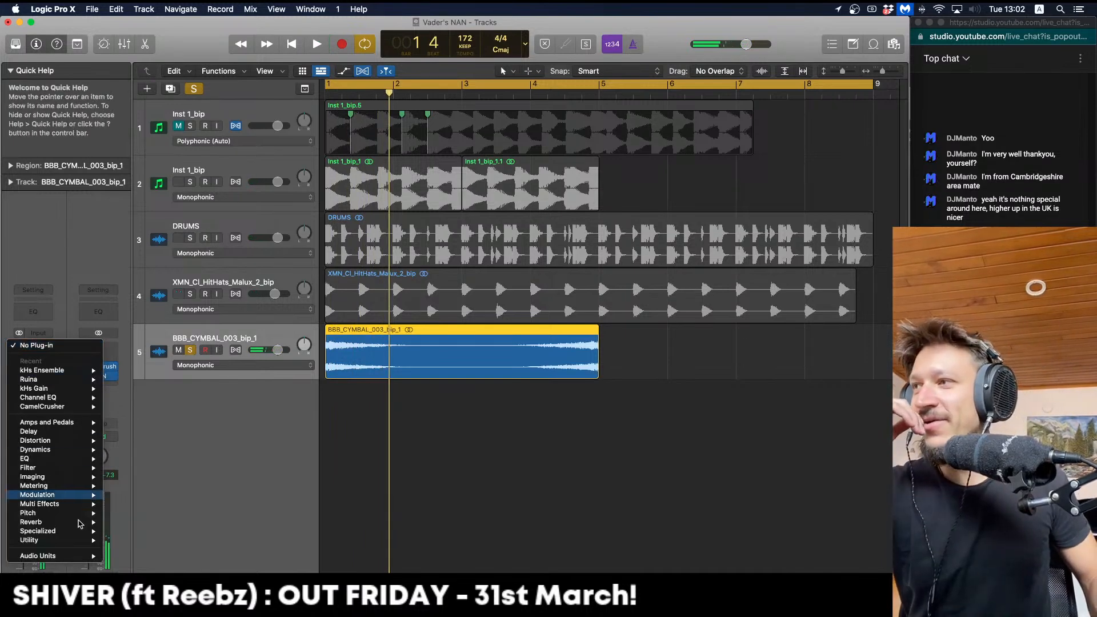
{"action": "mouse_move", "coordinate": [83, 521]}
{"action": "mouse_move", "coordinate": [142, 532]}
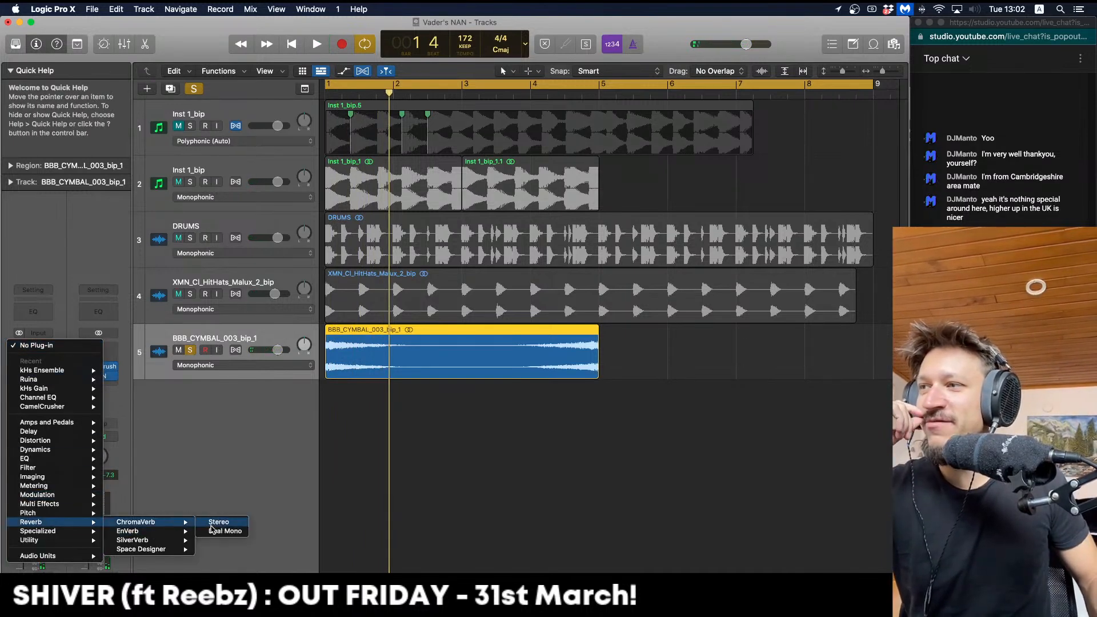
{"action": "mouse_move", "coordinate": [50, 557]}
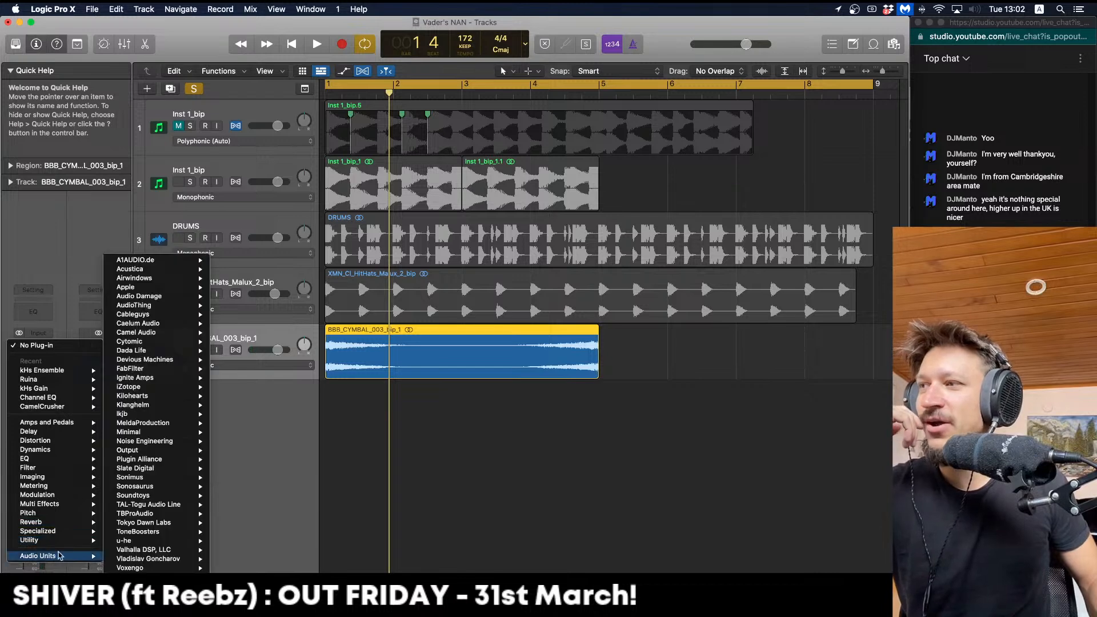
{"action": "mouse_move", "coordinate": [192, 395]}
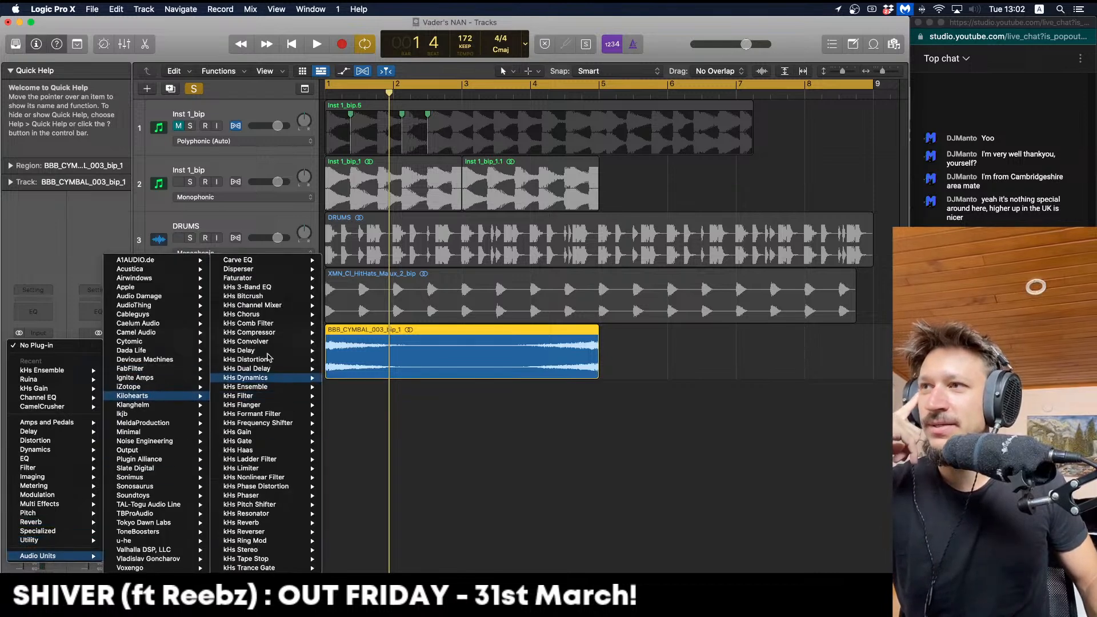
{"action": "mouse_move", "coordinate": [268, 345]}
{"action": "left_click", "coordinate": [345, 342]}
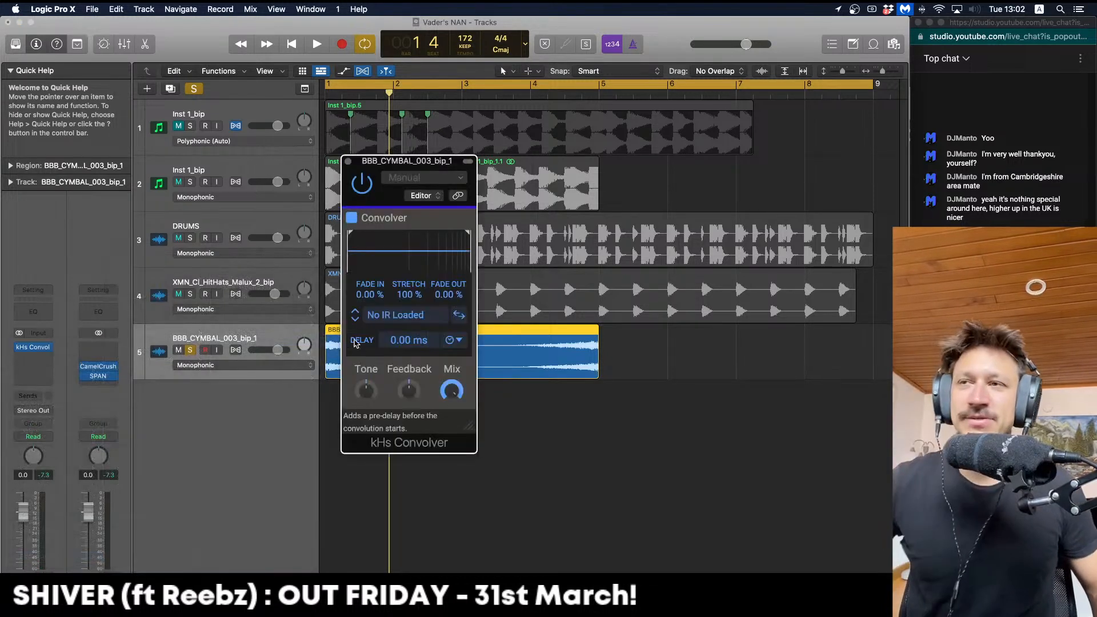
Step through the convolver's impulse responses until Falkland Palace is loaded
{"action": "left_click", "coordinate": [355, 320]}
{"action": "key", "text": "space"}
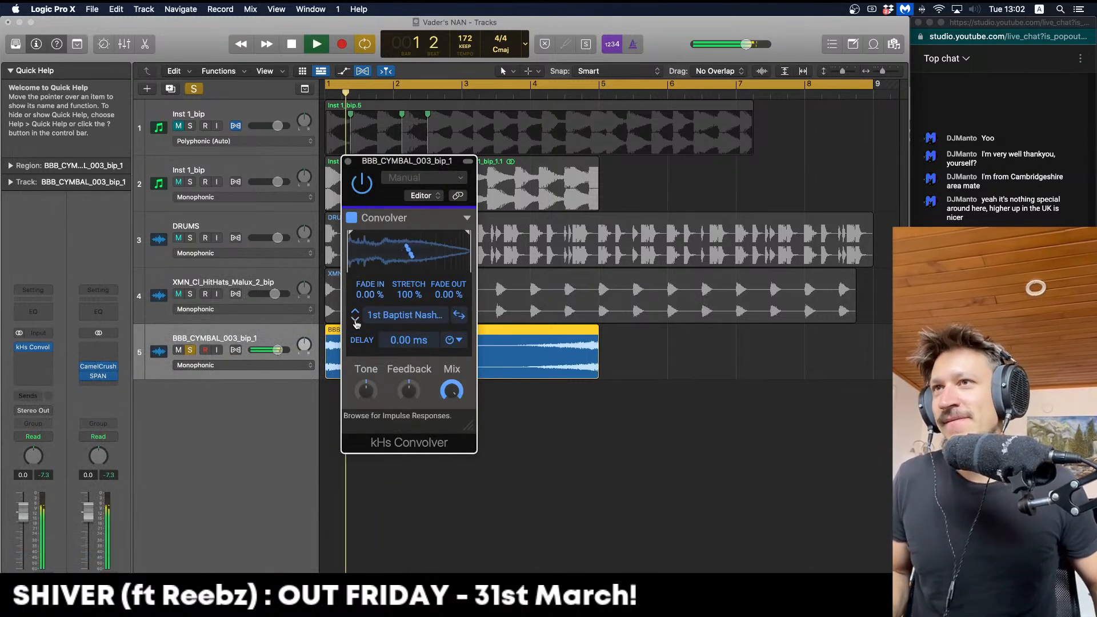
{"action": "left_click", "coordinate": [355, 320]}
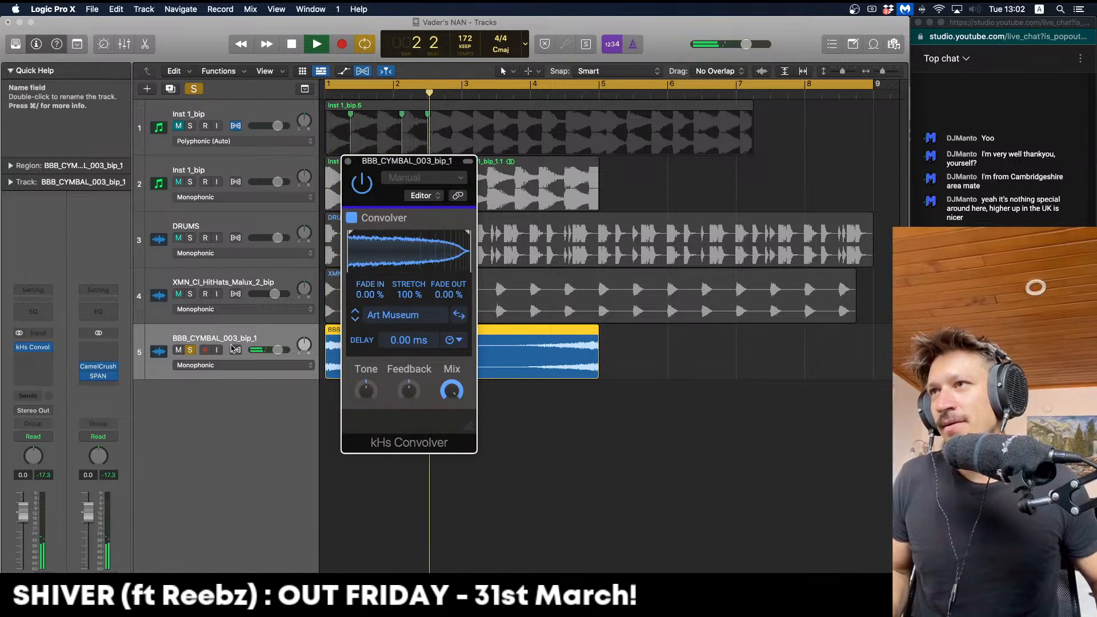
{"action": "key", "text": "space"}
{"action": "left_click", "coordinate": [355, 320]}
{"action": "key", "text": "space"}
{"action": "left_click", "coordinate": [355, 320]}
{"action": "left_click", "coordinate": [355, 320]}
{"action": "key", "text": "space"}
{"action": "left_click", "coordinate": [354, 320]}
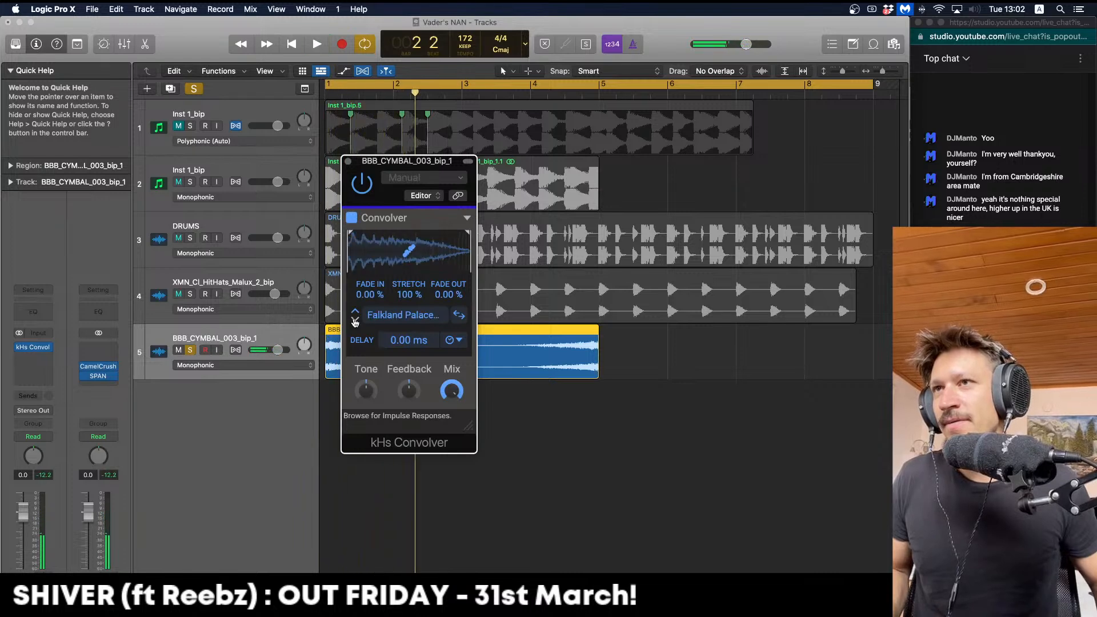
{"action": "key", "text": "space"}
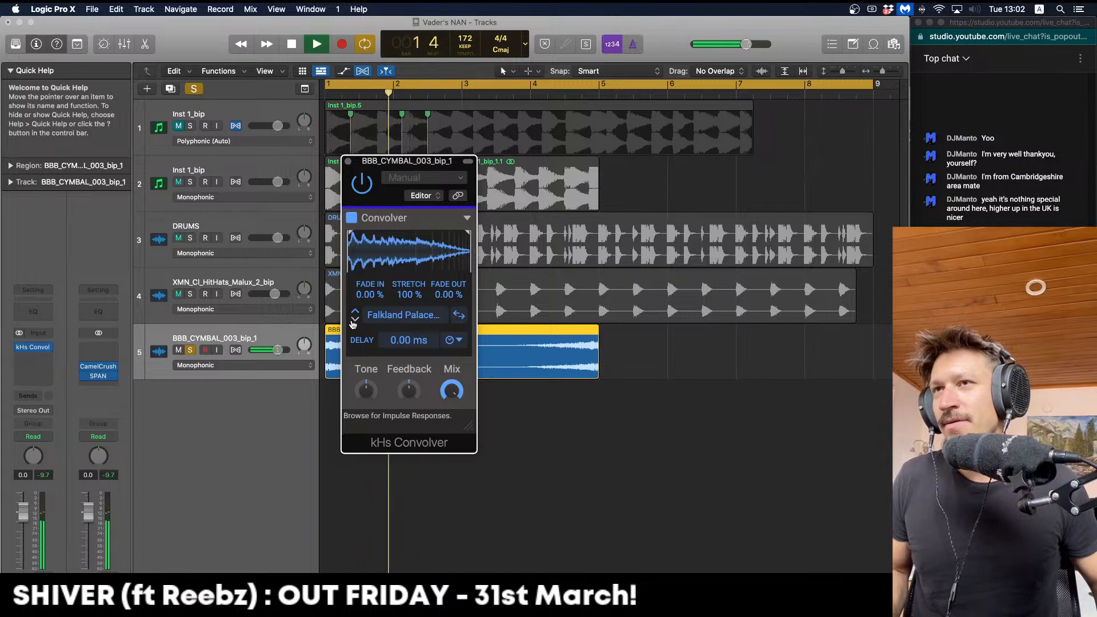
Set the convolver mix to about 52% and raise its feedback to 35%
{"action": "left_click_drag", "start_coordinate": [451, 392], "coordinate": [451, 446]}
{"action": "key", "text": "space"}
{"action": "key", "text": "space"}
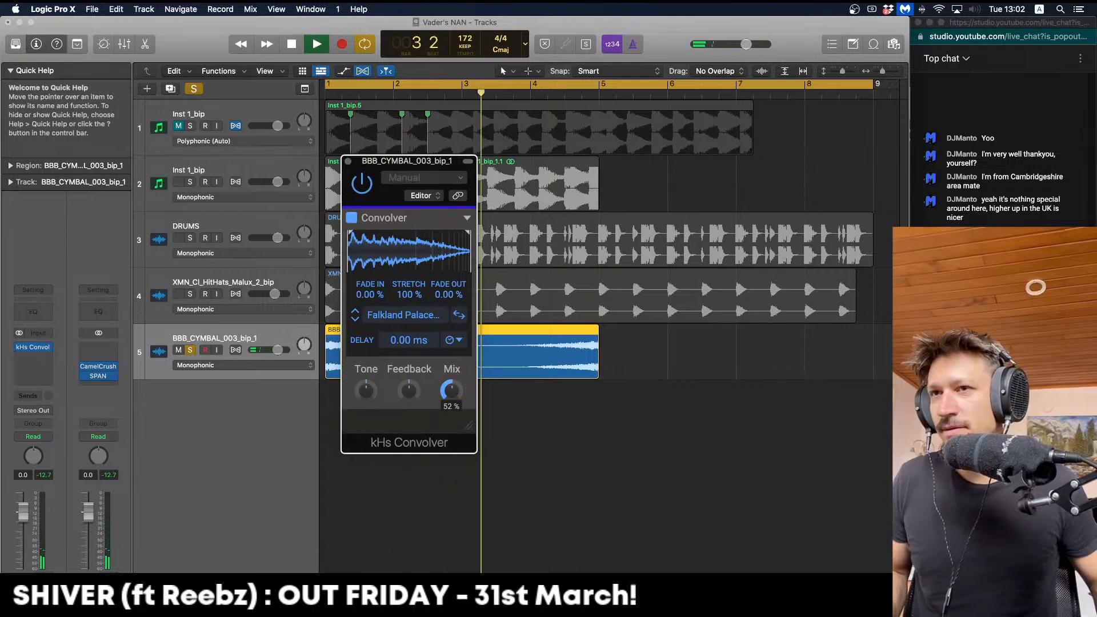
{"action": "left_click_drag", "start_coordinate": [410, 391], "coordinate": [410, 380]}
{"action": "key", "text": "space"}
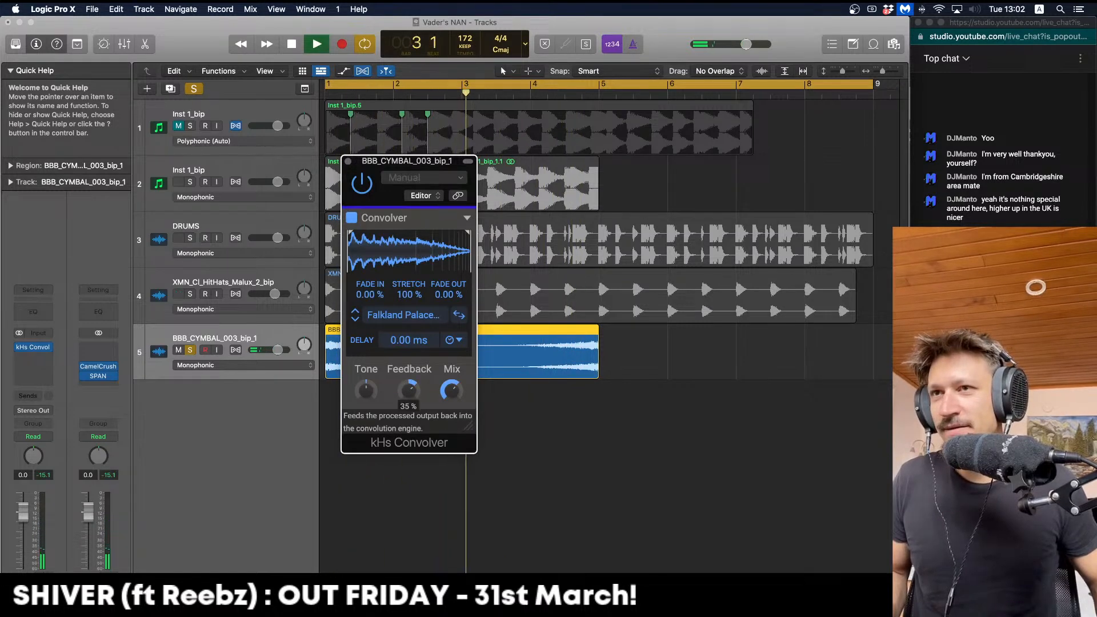
{"action": "key", "text": "space"}
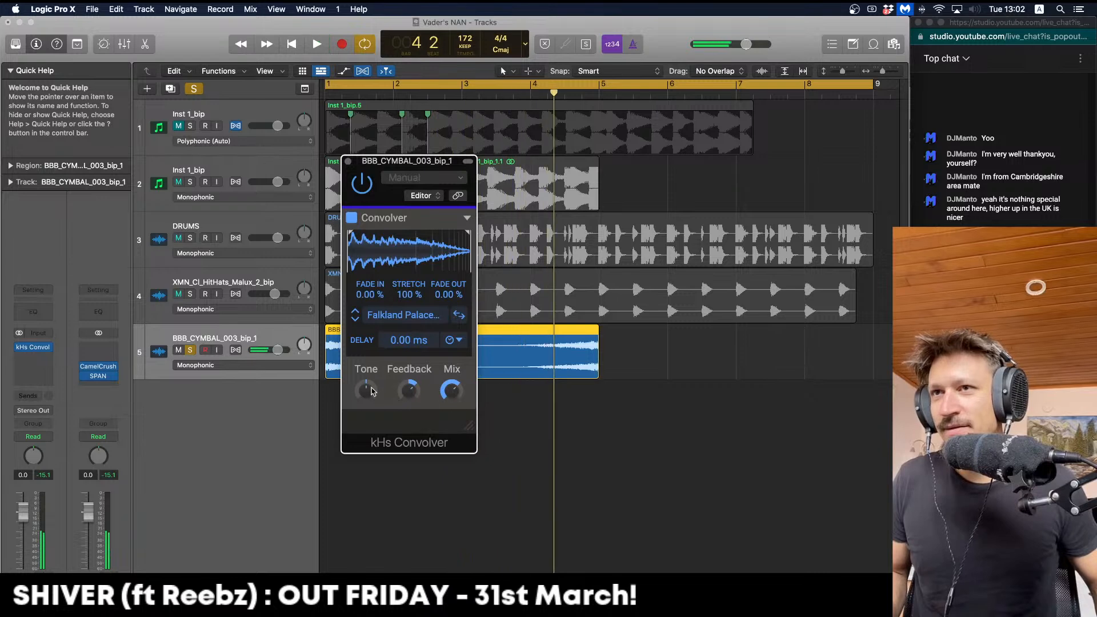
{"action": "left_click", "coordinate": [34, 356]}
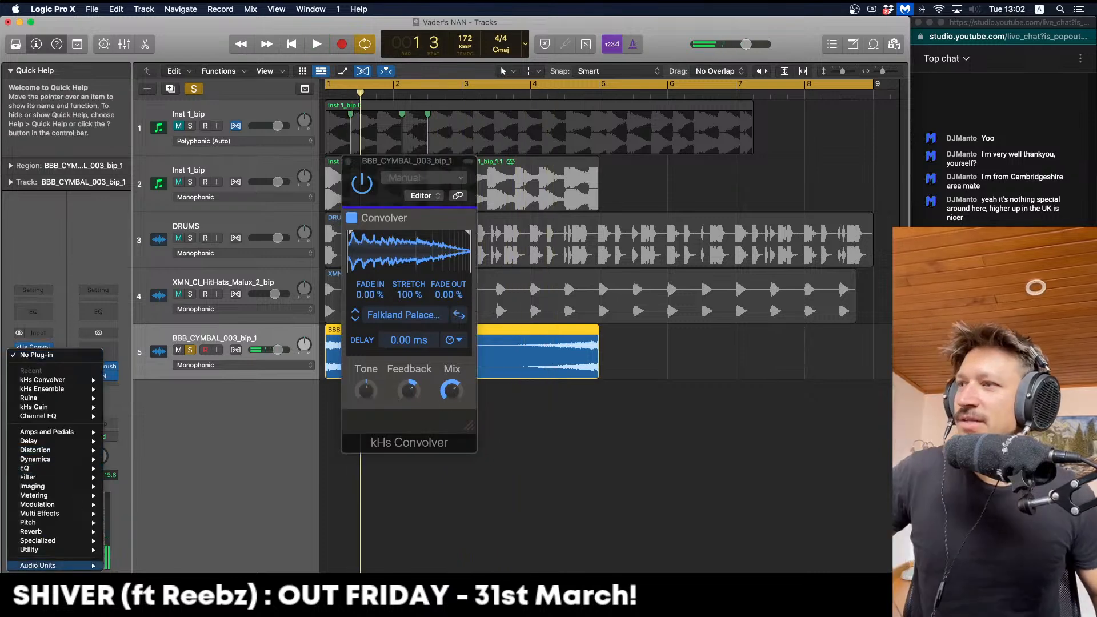
Insert Rift Feedback Lite after the convolver and close the convolver window
{"action": "mouse_move", "coordinate": [78, 566]}
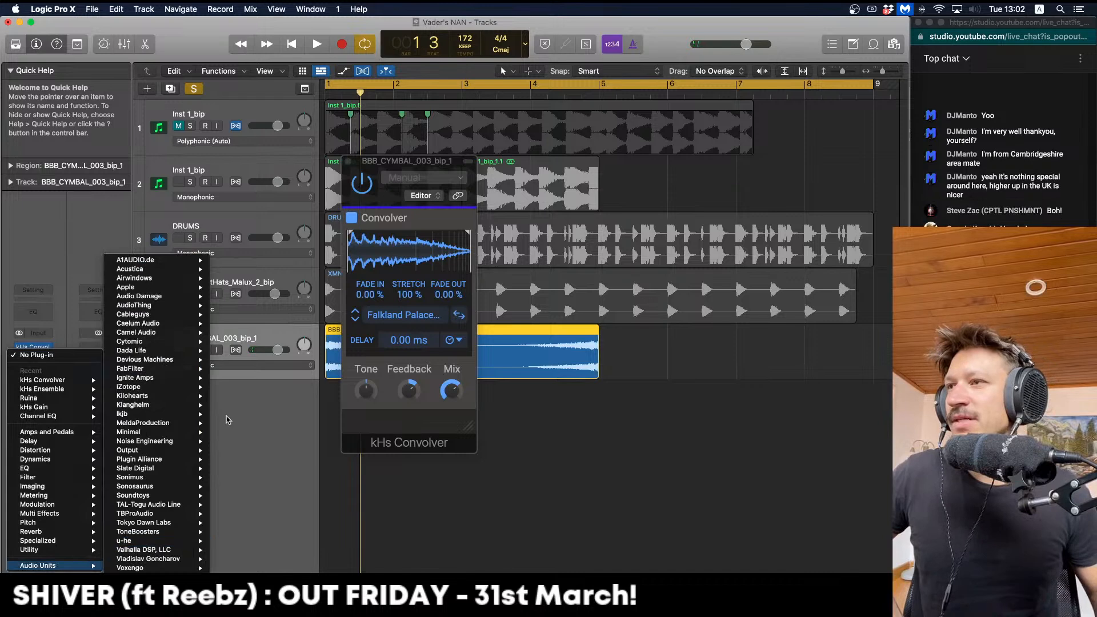
{"action": "mouse_move", "coordinate": [200, 434]}
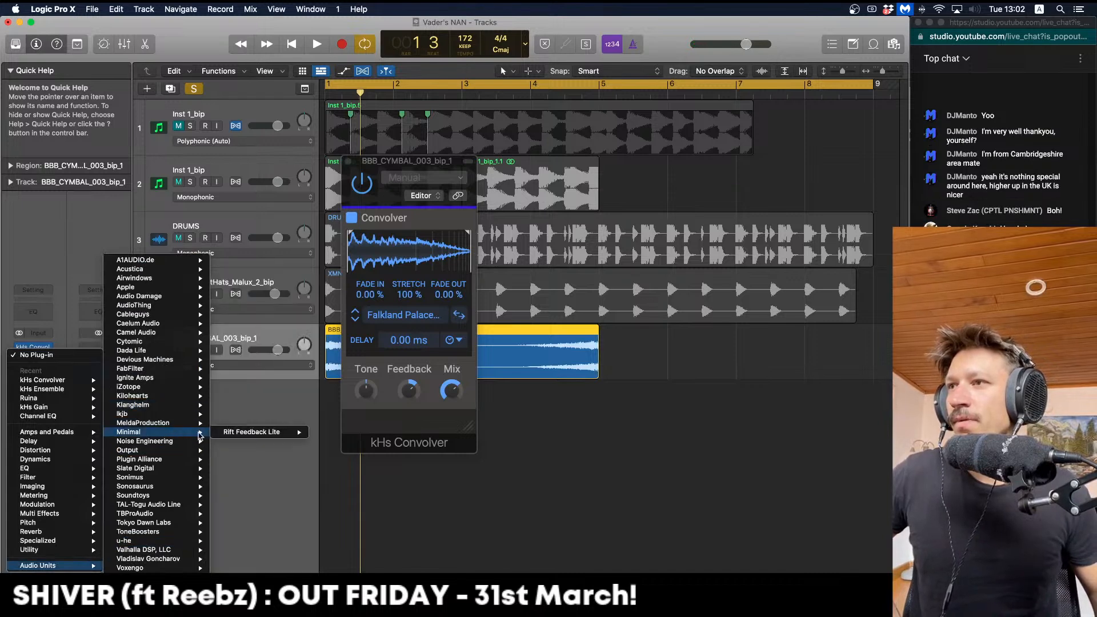
{"action": "left_click", "coordinate": [269, 414]}
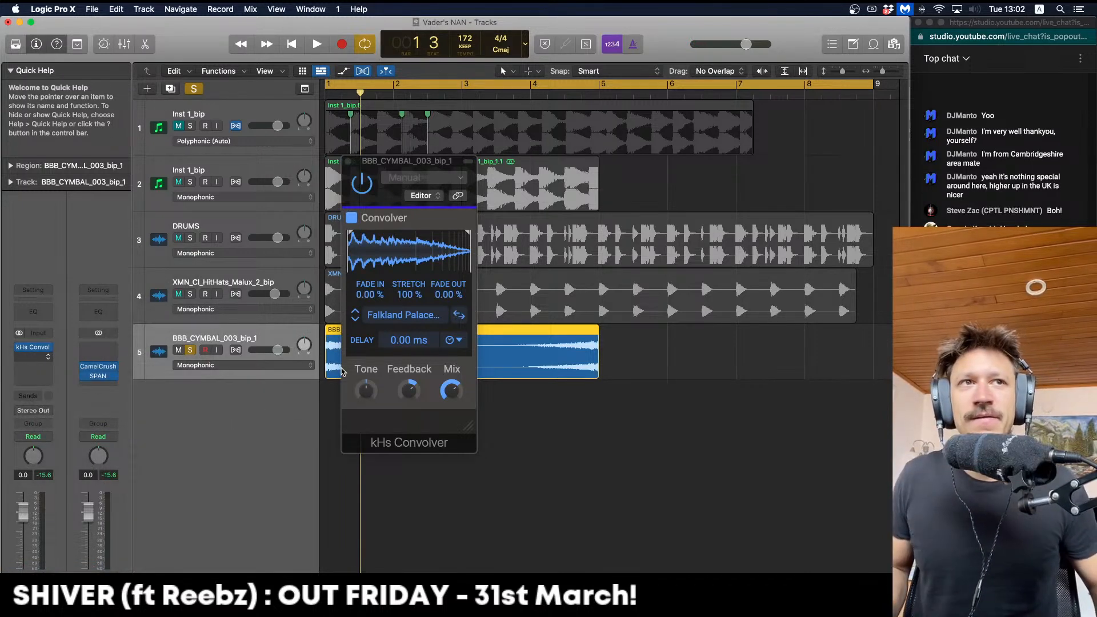
{"action": "key", "text": "space"}
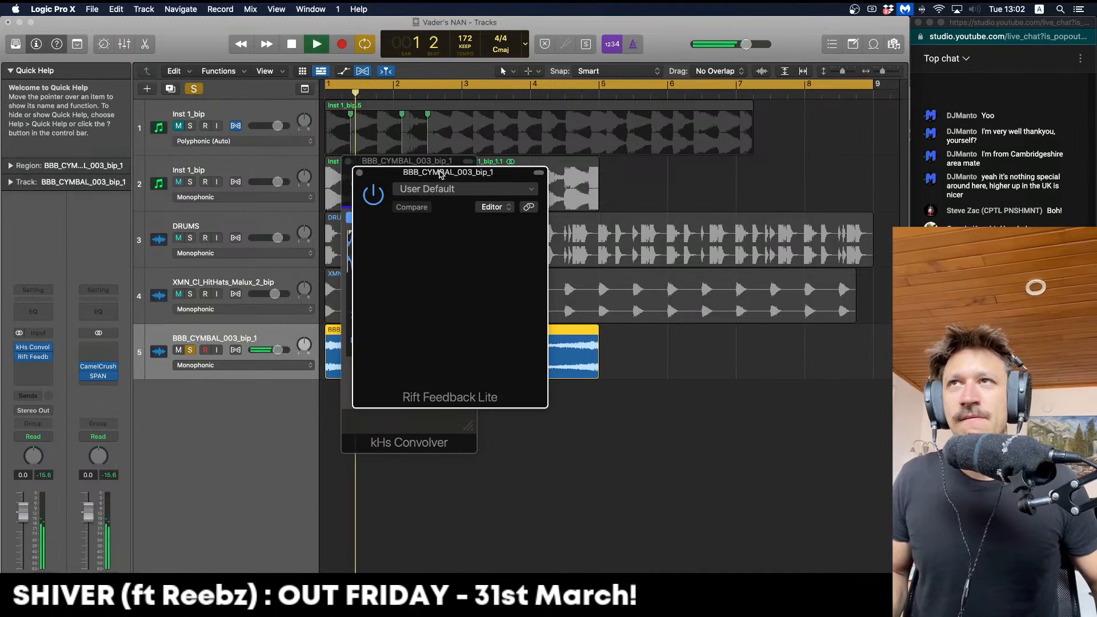
{"action": "left_click_drag", "start_coordinate": [440, 174], "coordinate": [466, 170]}
{"action": "left_click", "coordinate": [348, 162]}
{"action": "left_click_drag", "start_coordinate": [424, 171], "coordinate": [378, 168]}
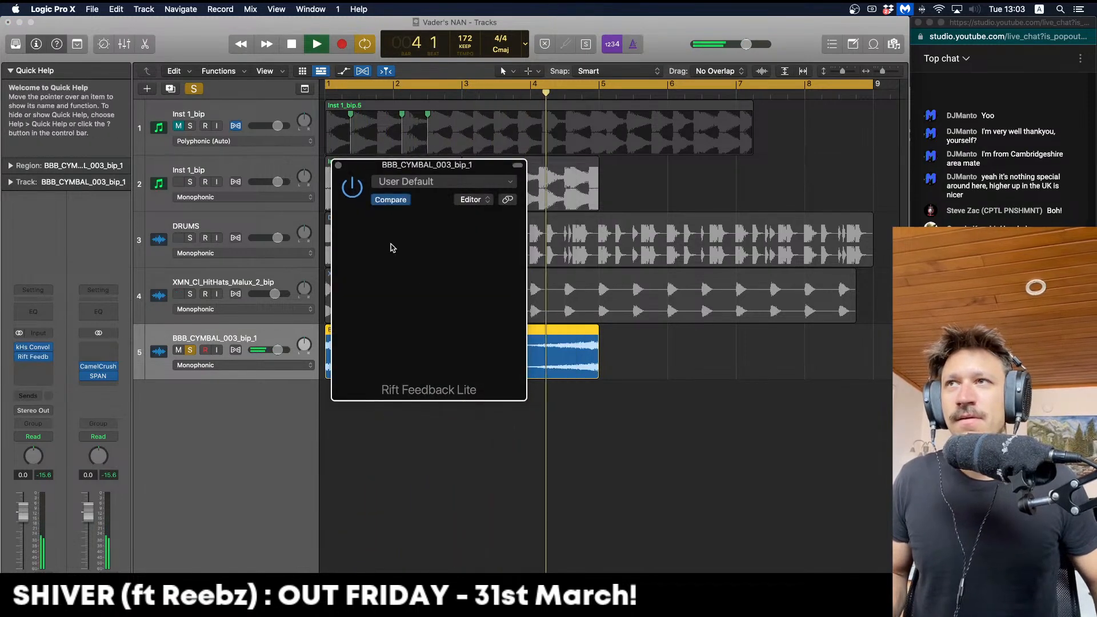
Audition the cymbal through Rift Feedback Lite, then unsolo it to hear the full mix
{"action": "key", "text": "space"}
{"action": "key", "text": "space"}
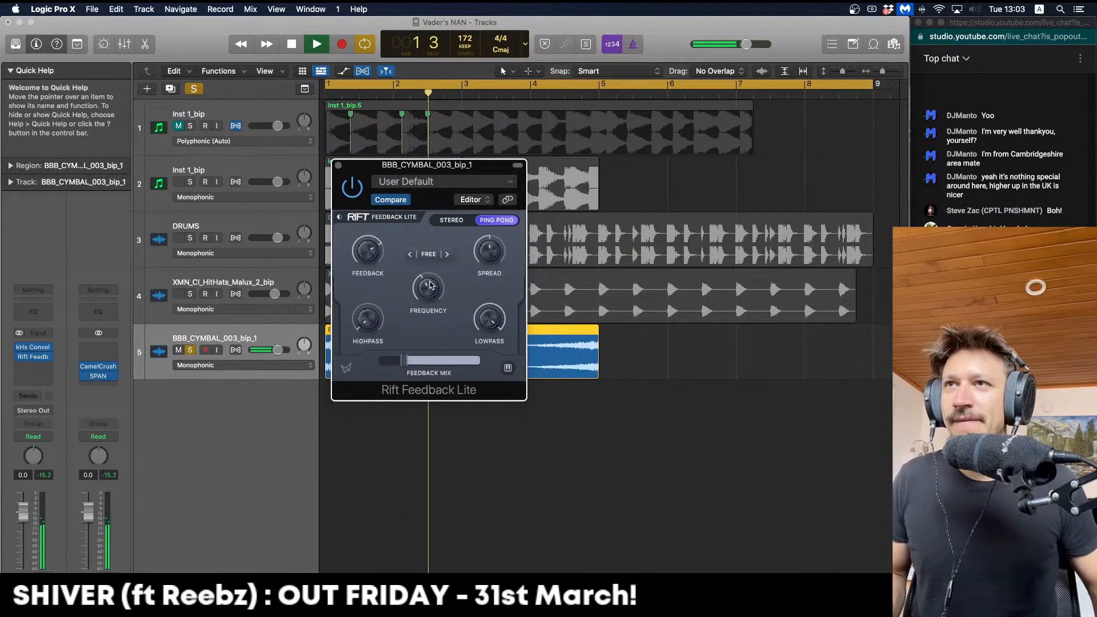
{"action": "key", "text": "space"}
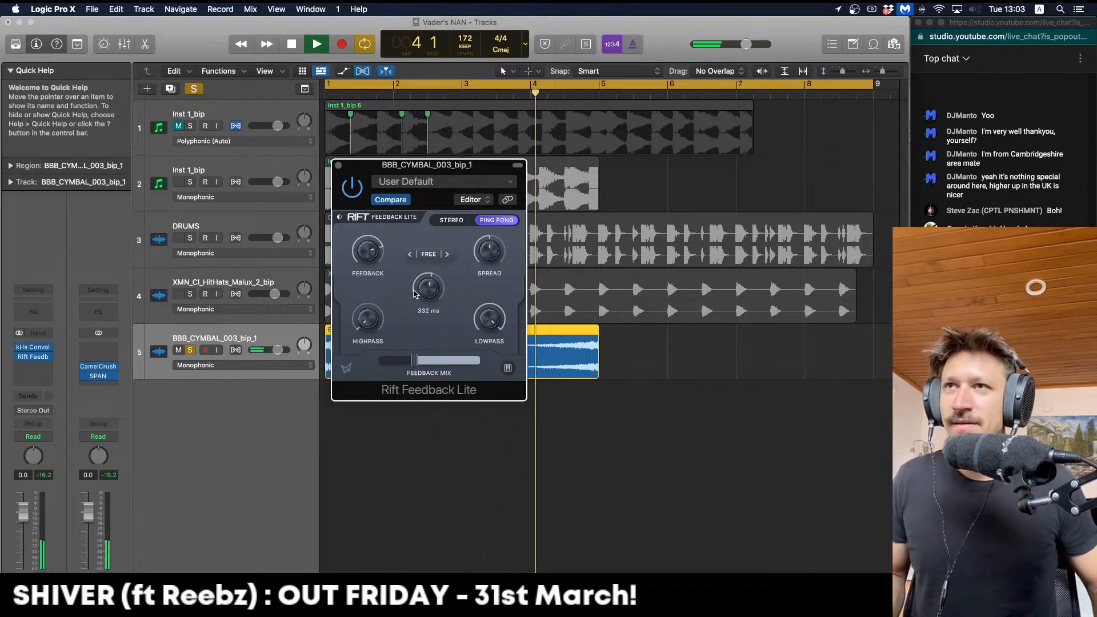
{"action": "key", "text": "Return"}
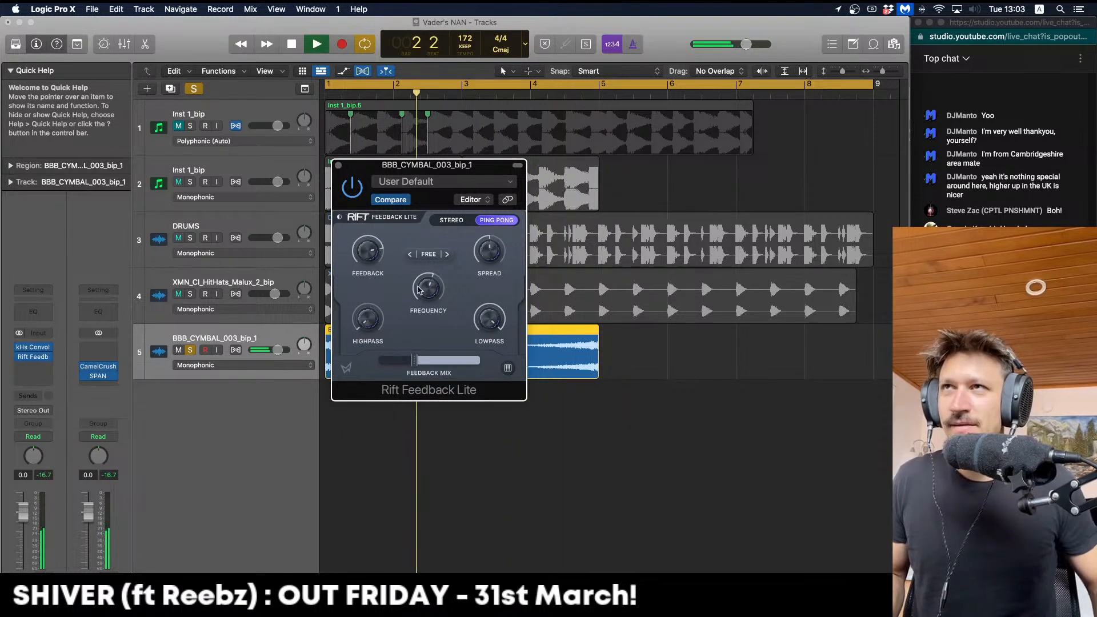
{"action": "left_click", "coordinate": [190, 350]}
{"action": "key", "text": "space"}
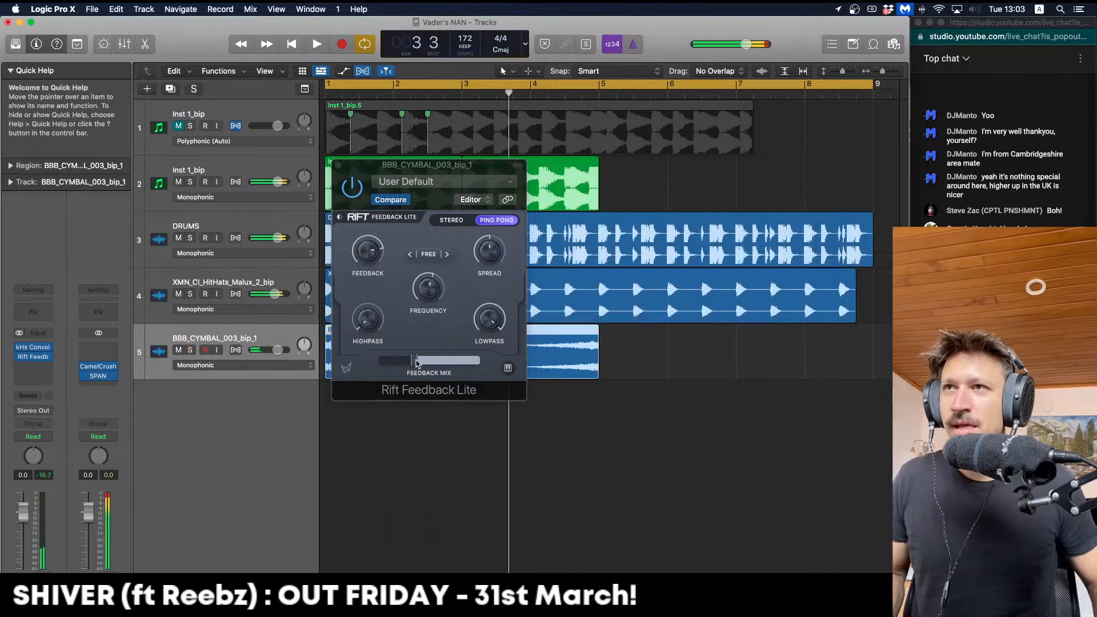
{"action": "key", "text": "Return"}
{"action": "key", "text": "space"}
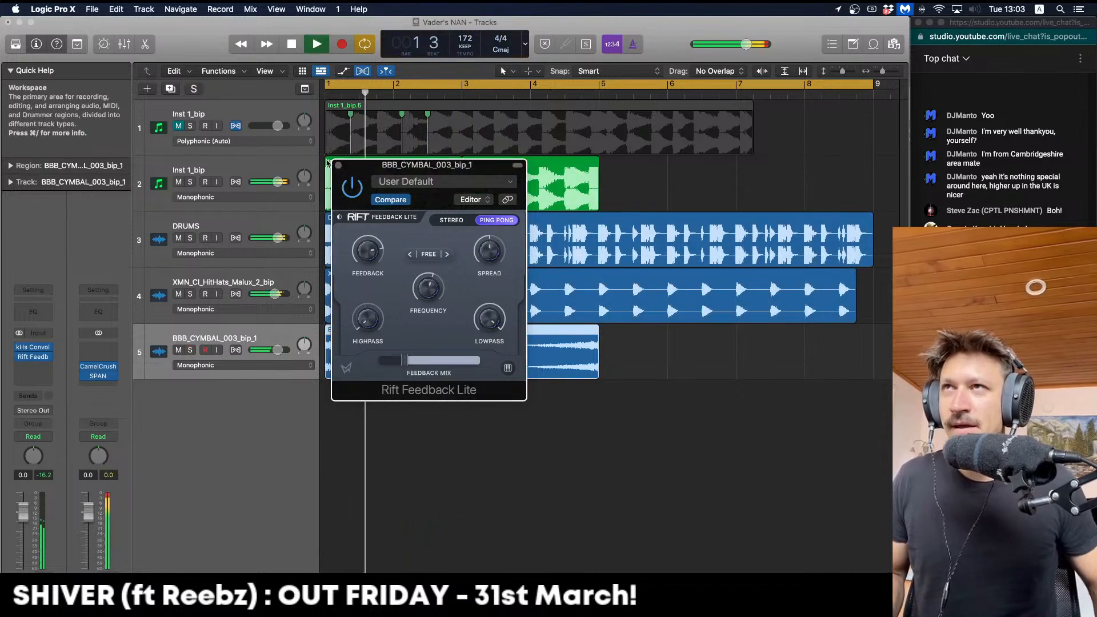
Bounce the effected cymbal region in place onto a new BBB_CYMBAL_003_bip_1_bip track
{"action": "left_click", "coordinate": [339, 166]}
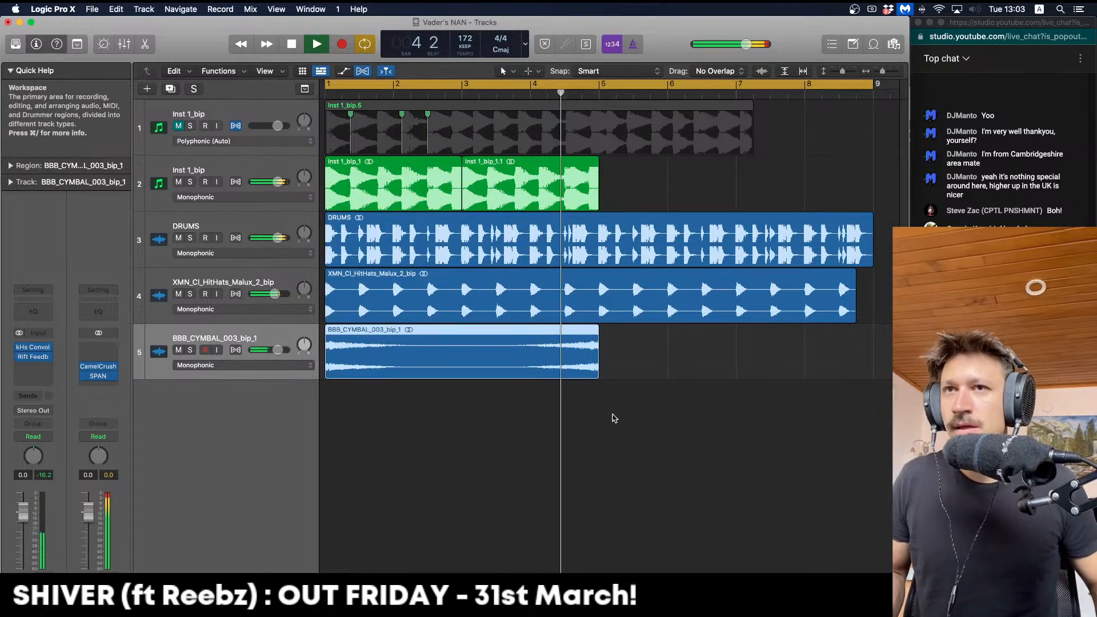
{"action": "key", "text": "space"}
{"action": "left_click_drag", "start_coordinate": [622, 414], "coordinate": [515, 363]}
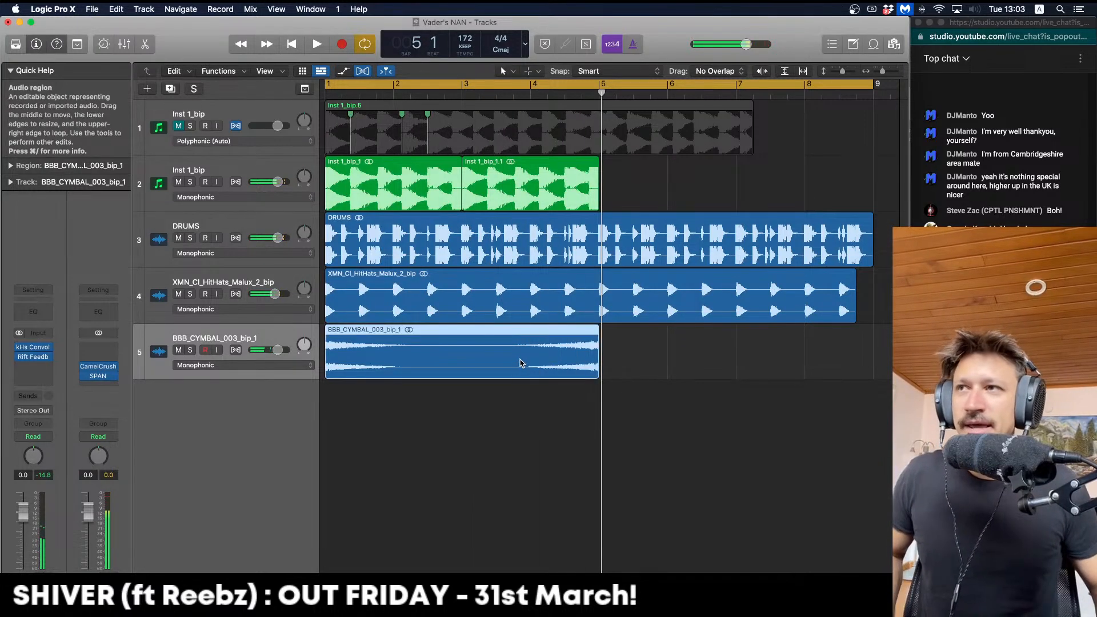
{"action": "key", "text": "ctrl+b"}
{"action": "key", "text": "Return"}
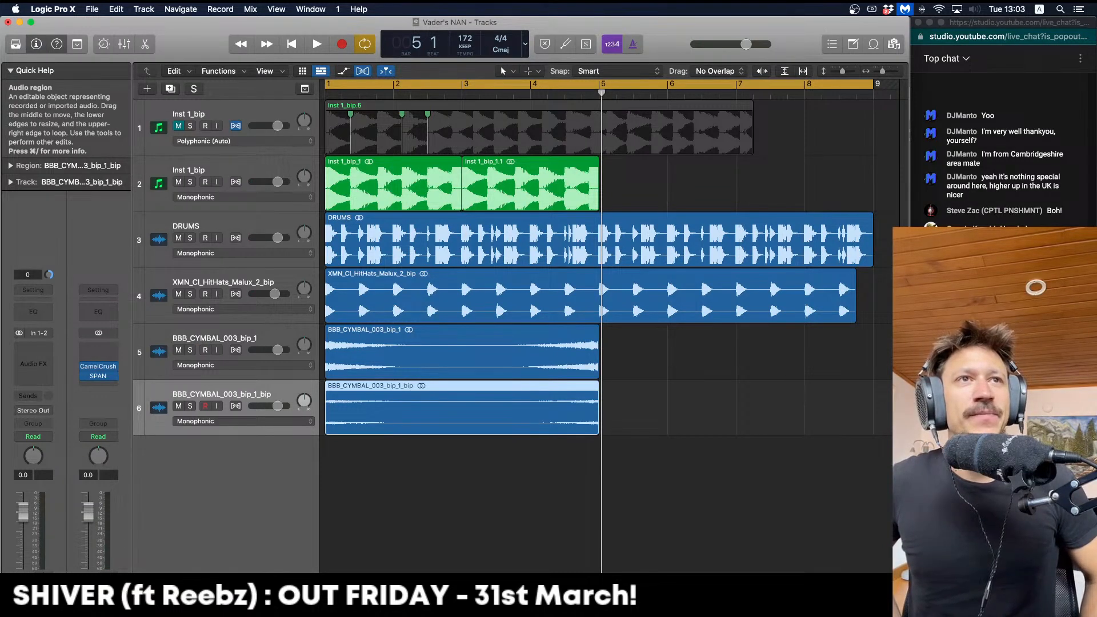
Delete the original cymbal region and track, and copy the bounced region to bar 5
{"action": "left_click", "coordinate": [462, 352]}
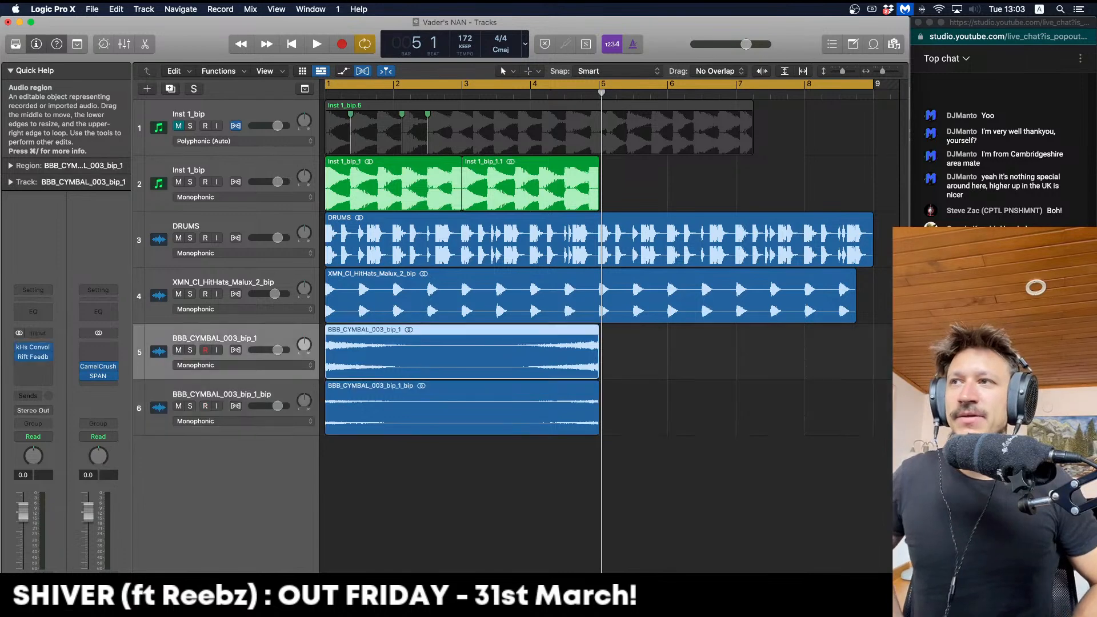
{"action": "key", "text": "BackSpace"}
{"action": "key", "text": "super+BackSpace"}
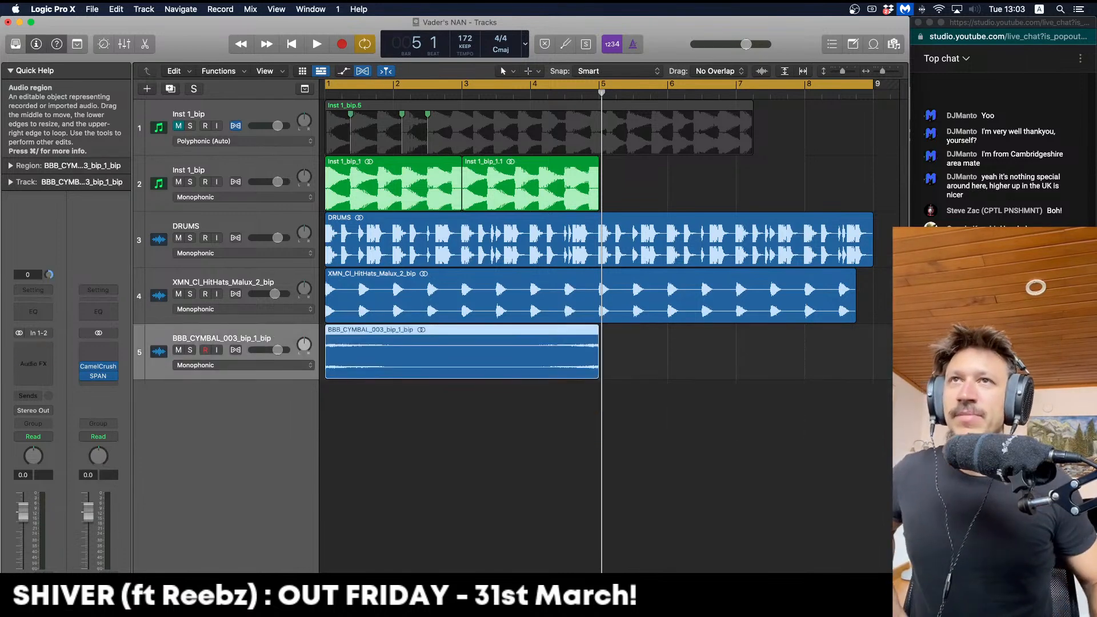
{"action": "left_click", "coordinate": [601, 402]}
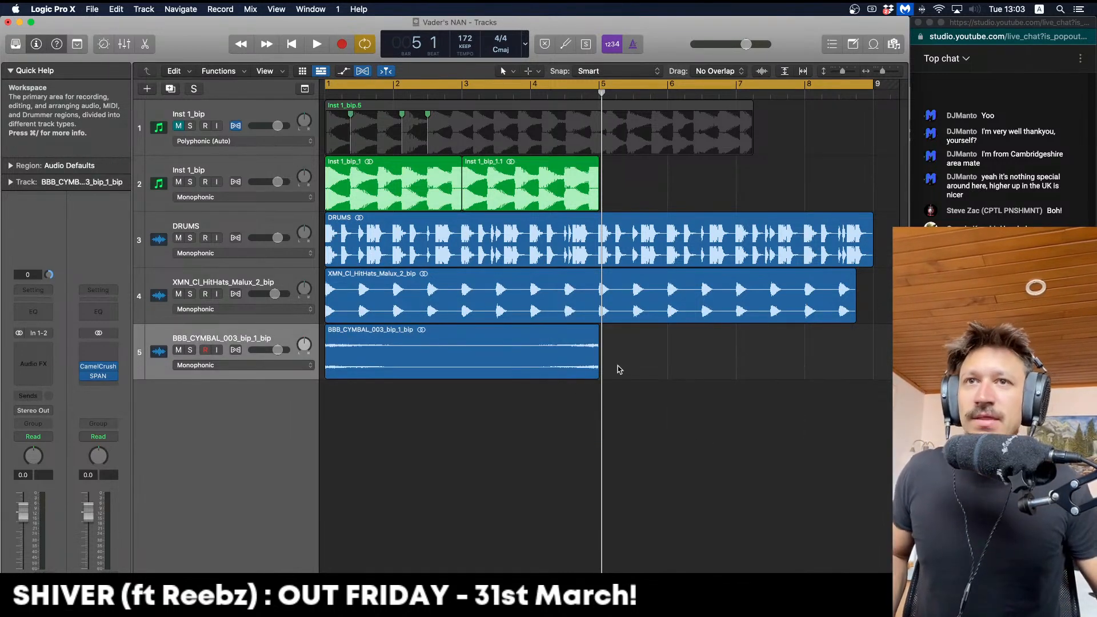
{"action": "mouse_move", "coordinate": [599, 371]}
{"action": "left_mouse_down"}
{"action": "mouse_move", "coordinate": [635, 374]}
{"action": "mouse_move", "coordinate": [599, 374]}
{"action": "left_mouse_up"}
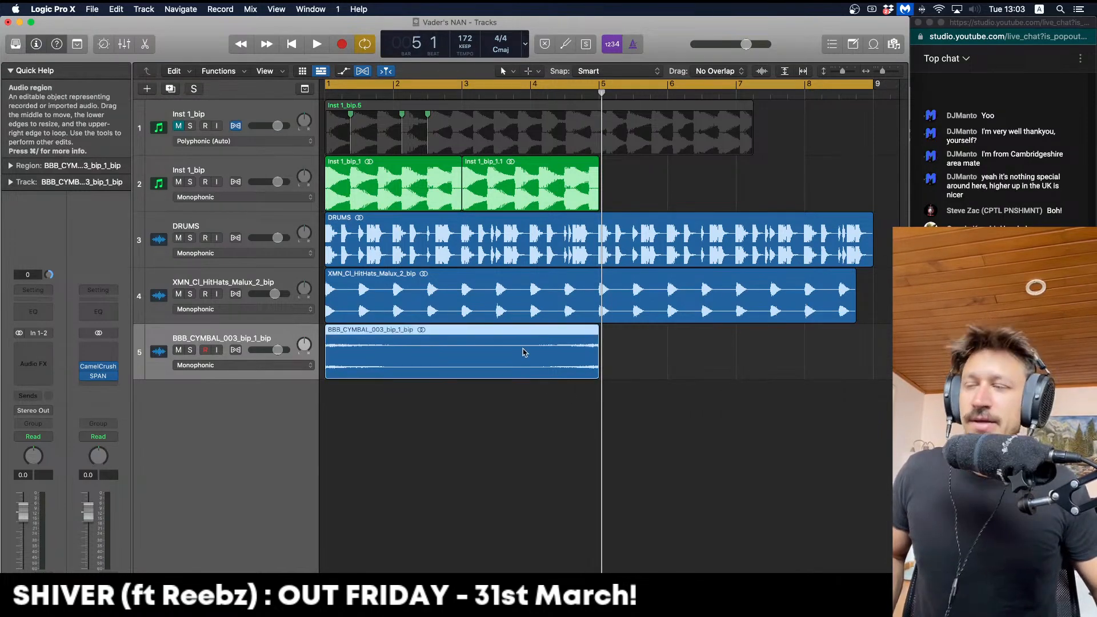
{"action": "left_click_drag", "start_coordinate": [523, 352], "coordinate": [799, 352]}
{"action": "key", "text": "space"}
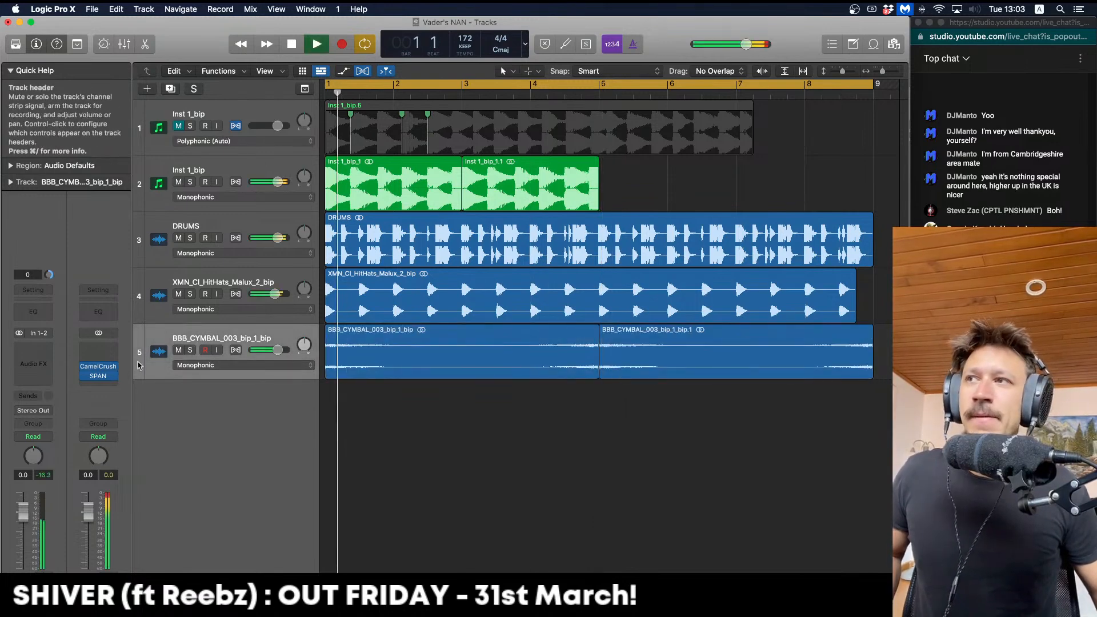
Solo the bounced cymbal and high-pass its Channel EQ at about 845 Hz, 18 dB/Oct
{"action": "left_click", "coordinate": [189, 349]}
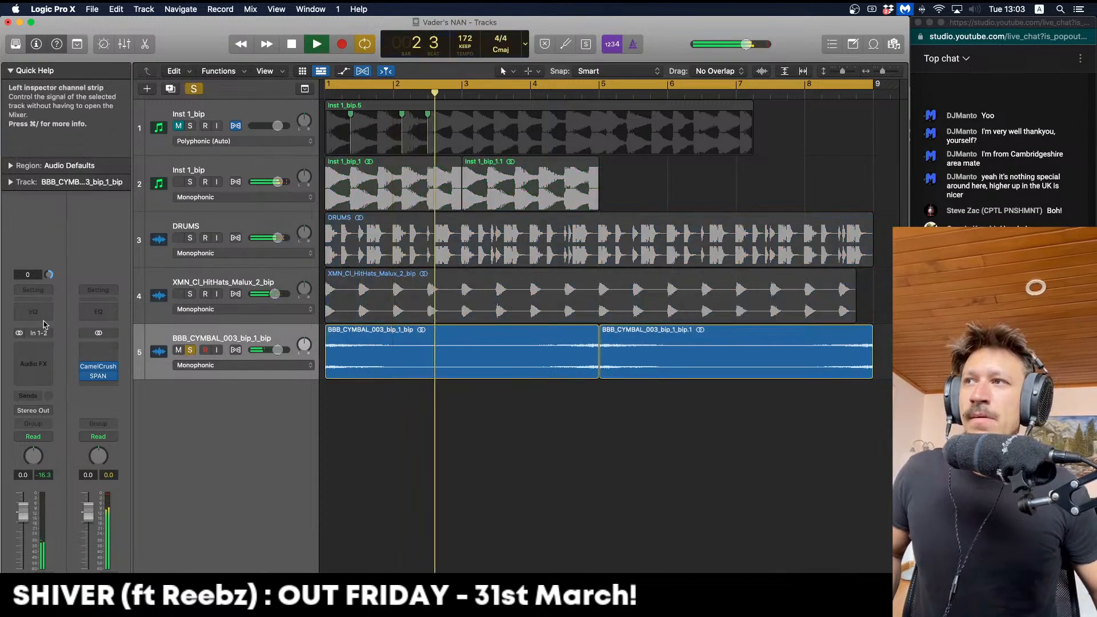
{"action": "left_click", "coordinate": [33, 299]}
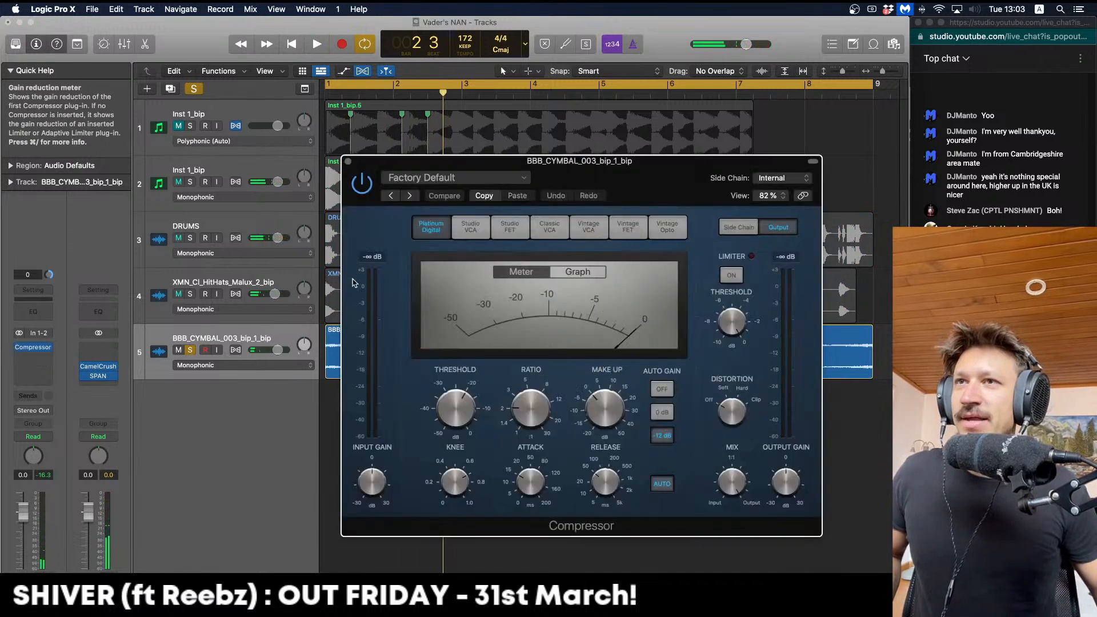
{"action": "left_click", "coordinate": [348, 161]}
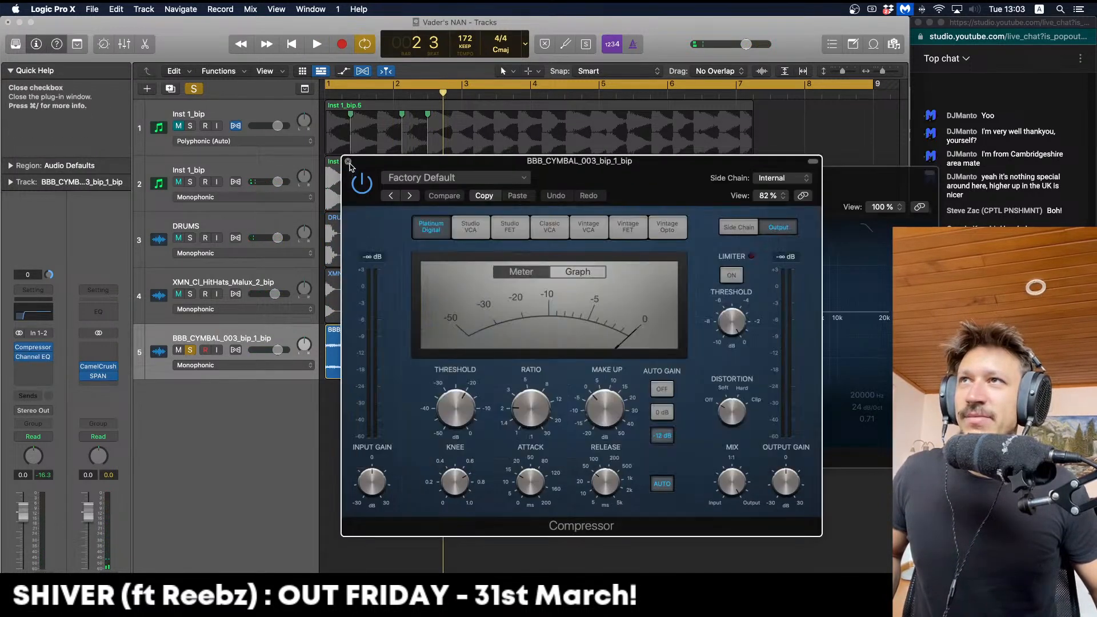
{"action": "key", "text": "space"}
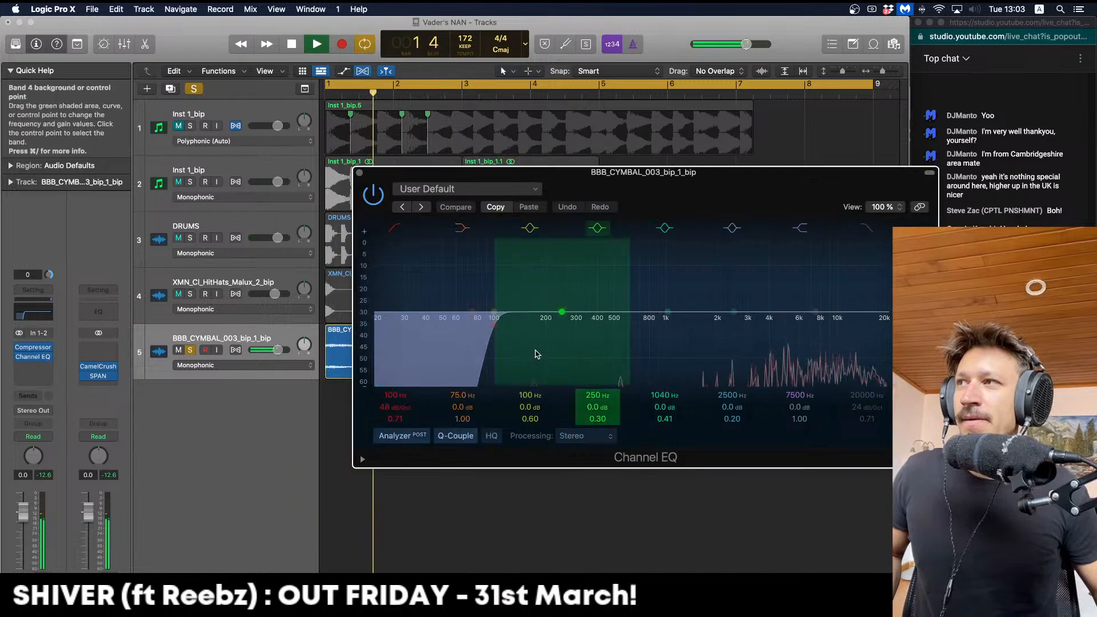
{"action": "left_click_drag", "start_coordinate": [562, 360], "coordinate": [658, 360]}
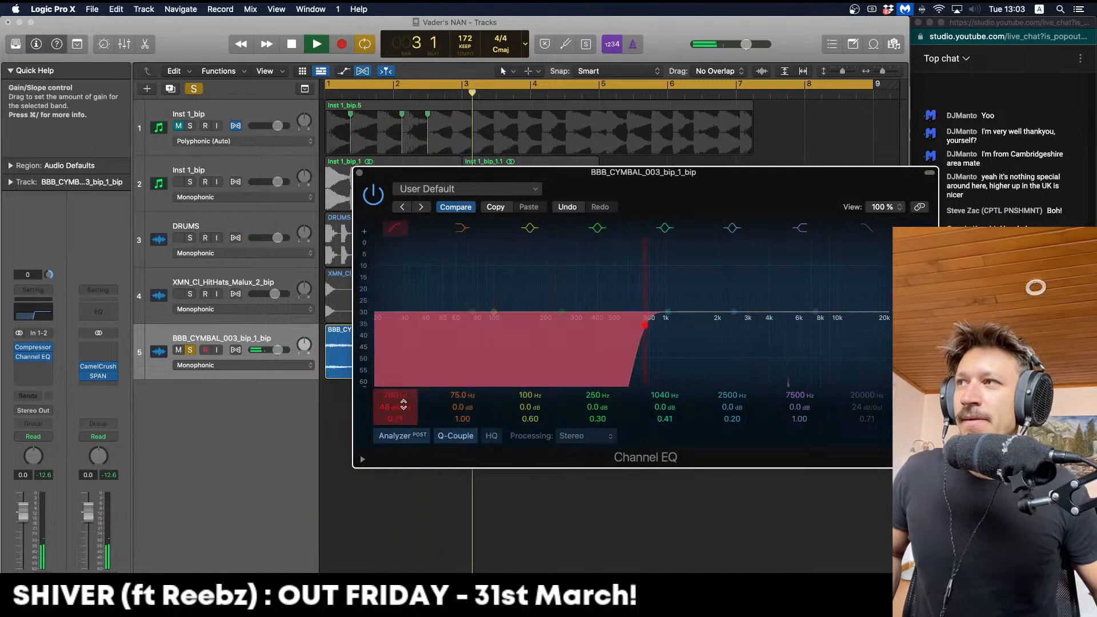
{"action": "left_click_drag", "start_coordinate": [395, 407], "coordinate": [395, 424]}
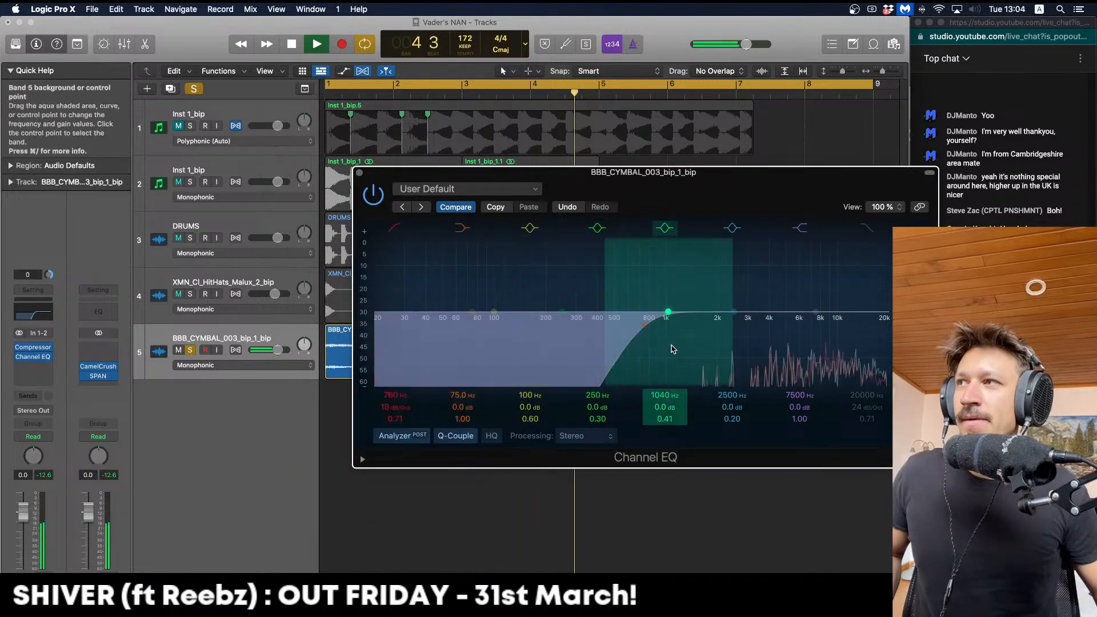
{"action": "left_click_drag", "start_coordinate": [665, 351], "coordinate": [672, 352]}
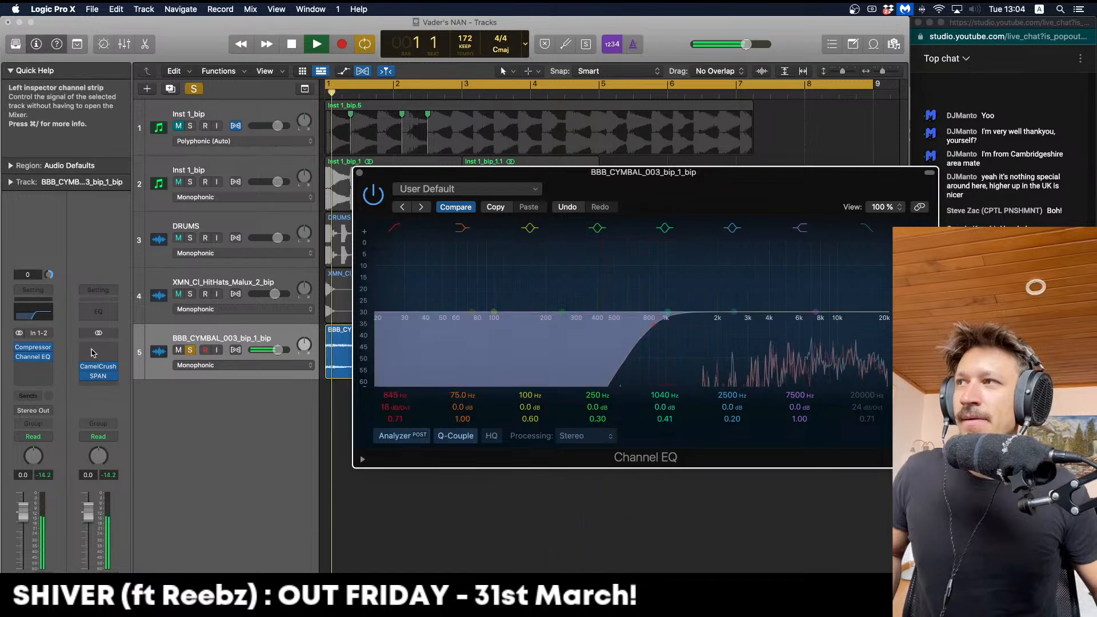
{"action": "key", "text": "space"}
Remove the Compressor and move Channel EQ into the first effect slot
{"action": "left_click", "coordinate": [48, 348]}
{"action": "left_click", "coordinate": [71, 363]}
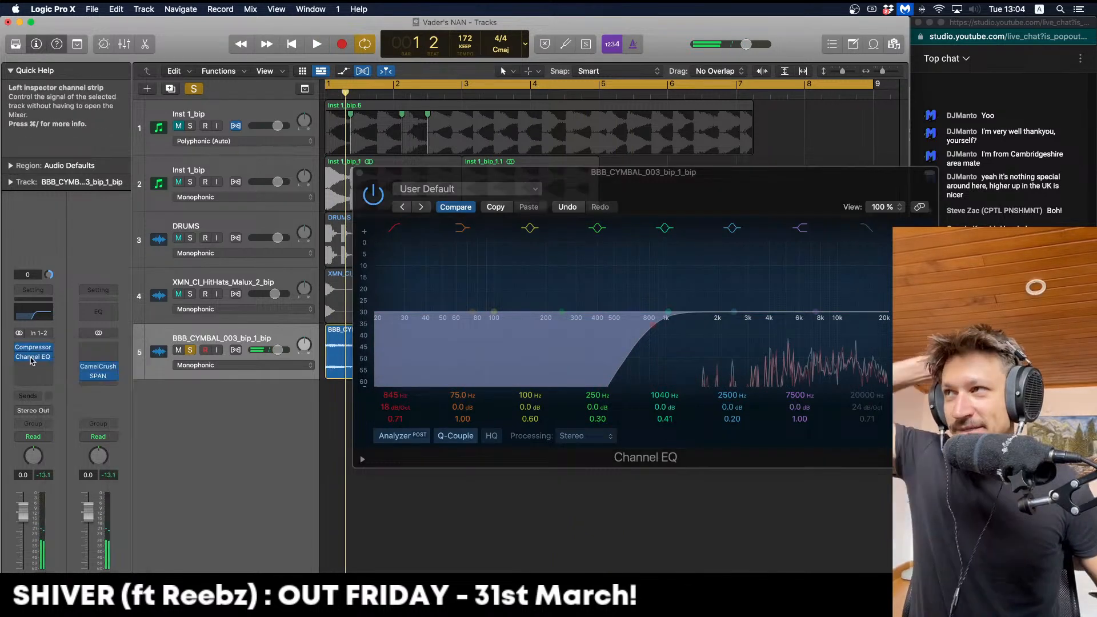
{"action": "left_click_drag", "start_coordinate": [34, 353], "coordinate": [34, 350]}
Insert Xfer LFOTool on the cymbal track and reduce its volume modulation amount
{"action": "left_click", "coordinate": [41, 357]}
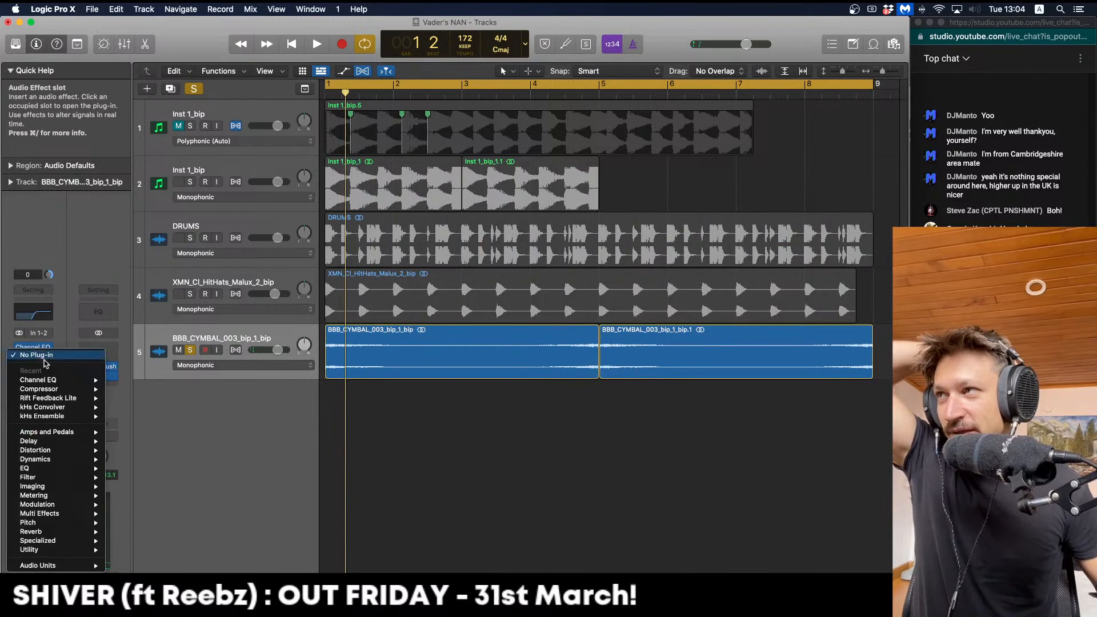
{"action": "mouse_move", "coordinate": [84, 566]}
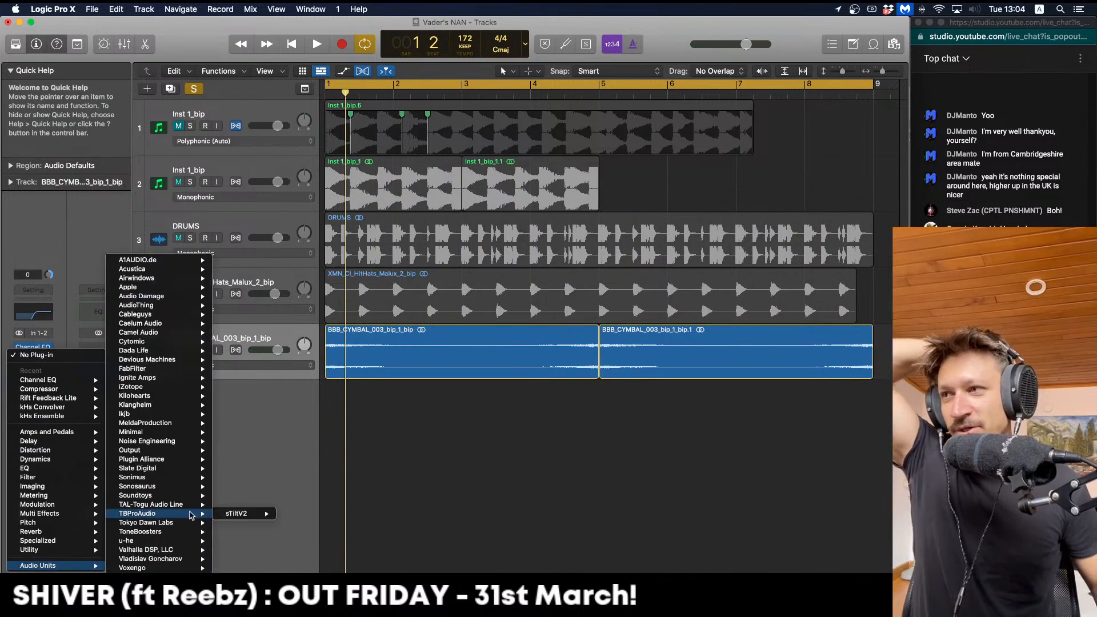
{"action": "mouse_move", "coordinate": [202, 391]}
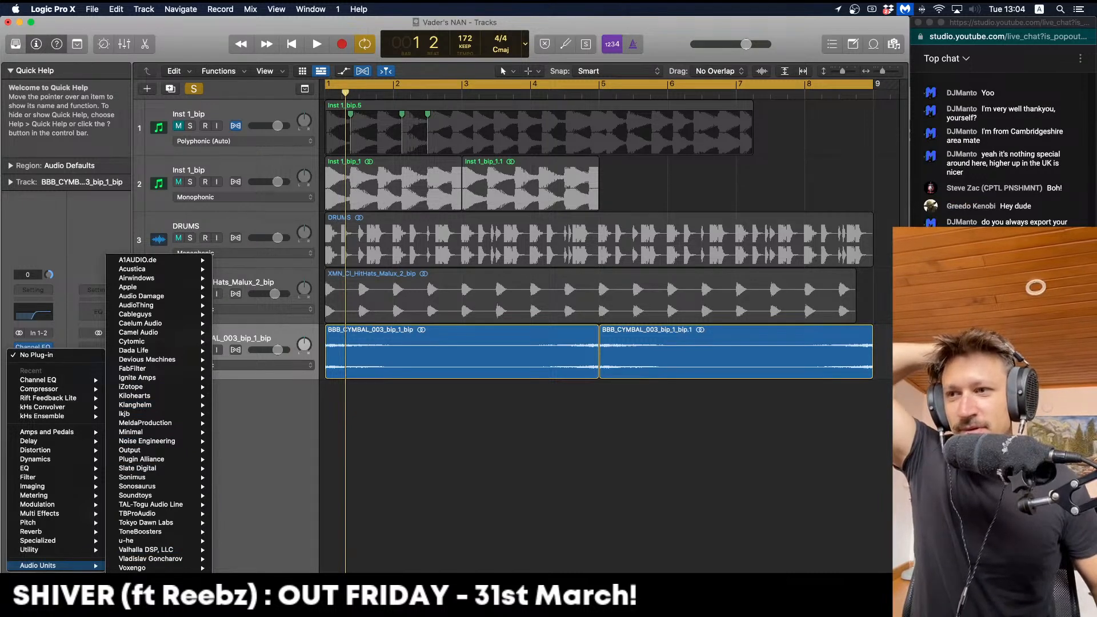
{"action": "left_click", "coordinate": [291, 588]}
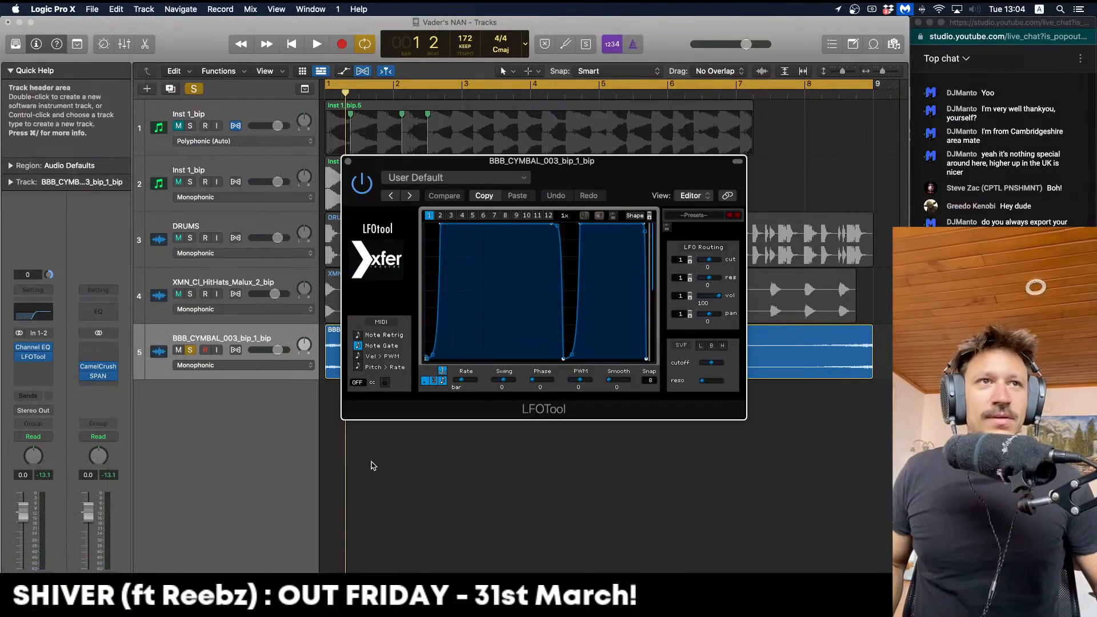
{"action": "key", "text": "space"}
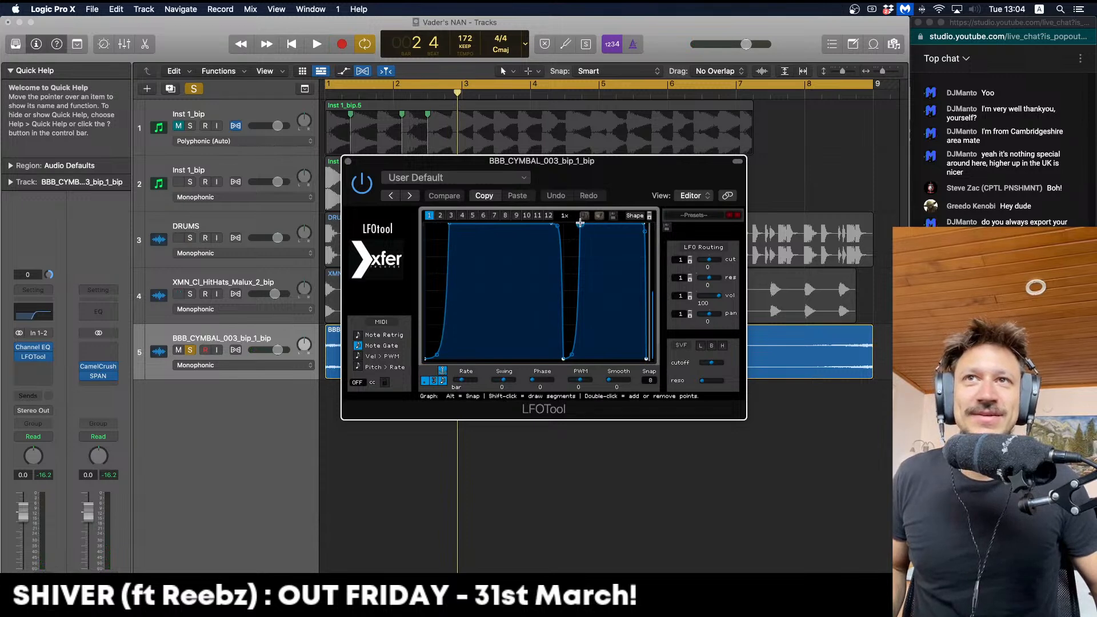
{"action": "key", "text": "space"}
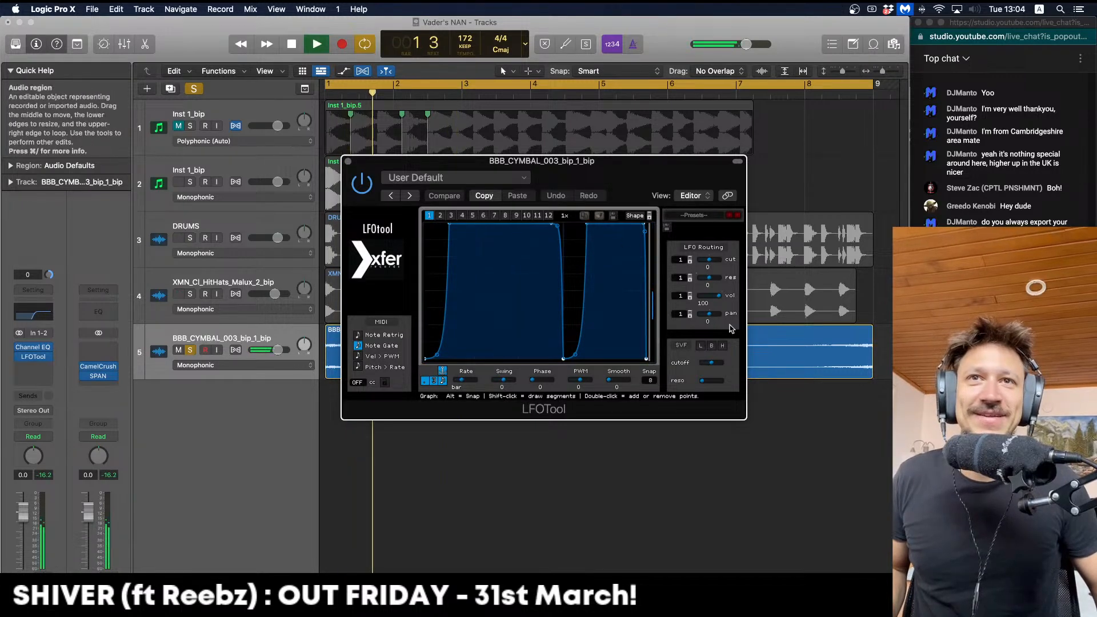
{"action": "left_click_drag", "start_coordinate": [720, 297], "coordinate": [709, 297]}
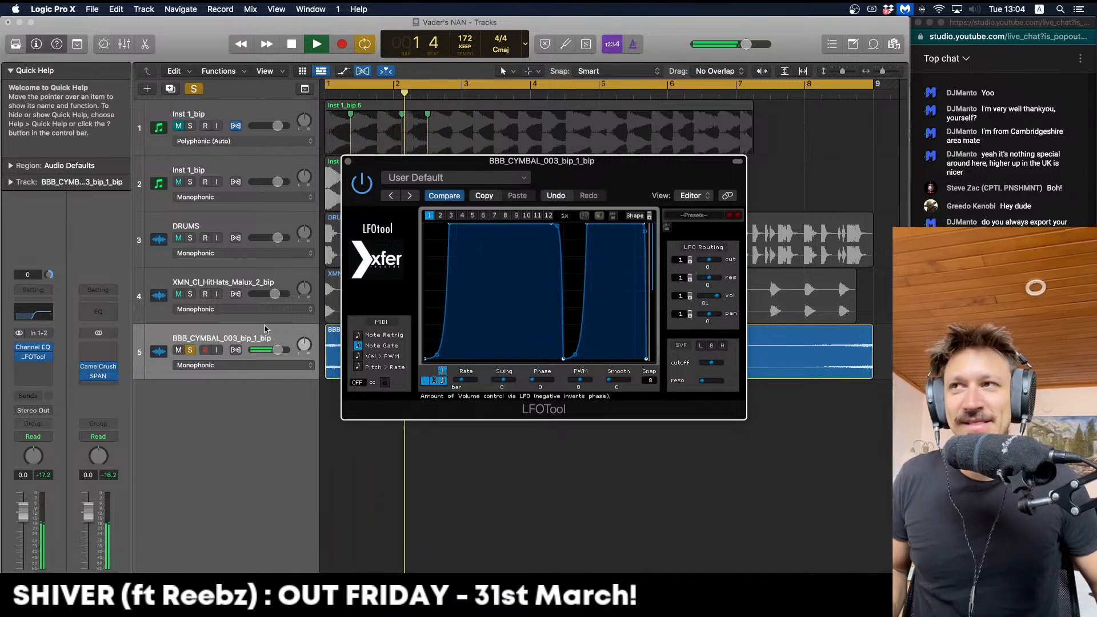
{"action": "key", "text": "space"}
Unsolo the cymbal, fine-tune the LFOTool volume amount, and lower the fader to -2.5 dB
{"action": "left_click", "coordinate": [190, 350]}
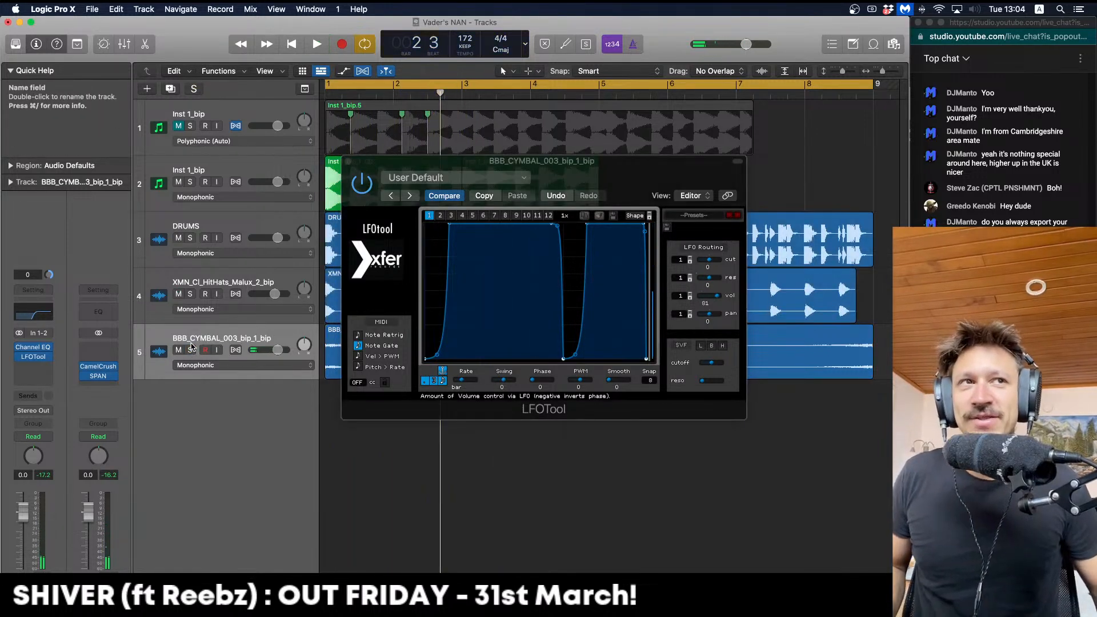
{"action": "key", "text": "space"}
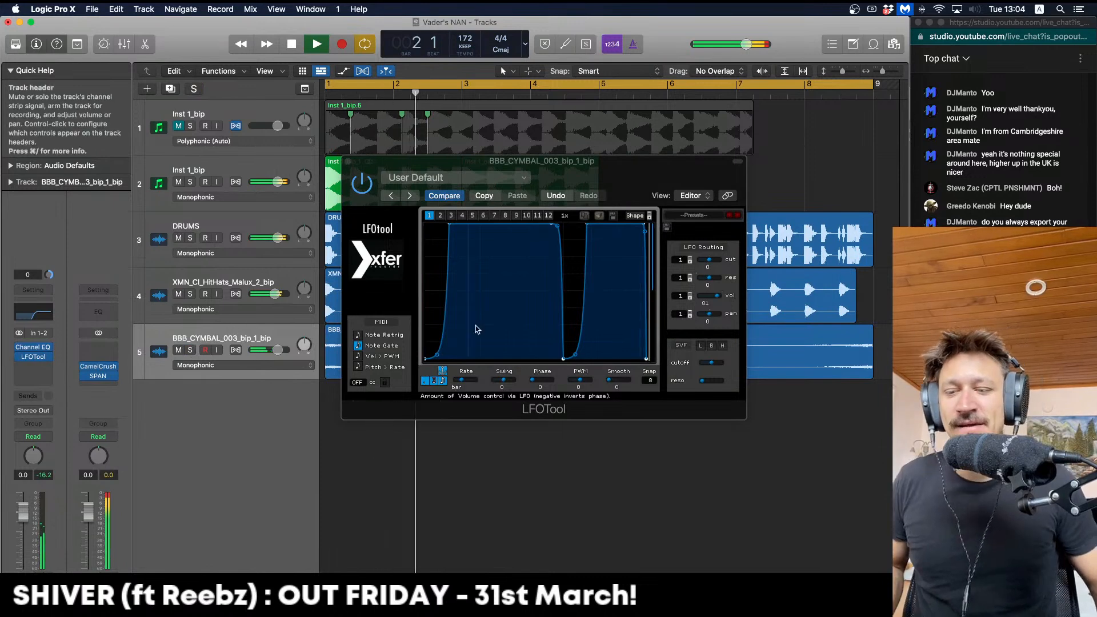
{"action": "left_click_drag", "start_coordinate": [718, 296], "coordinate": [718, 297]}
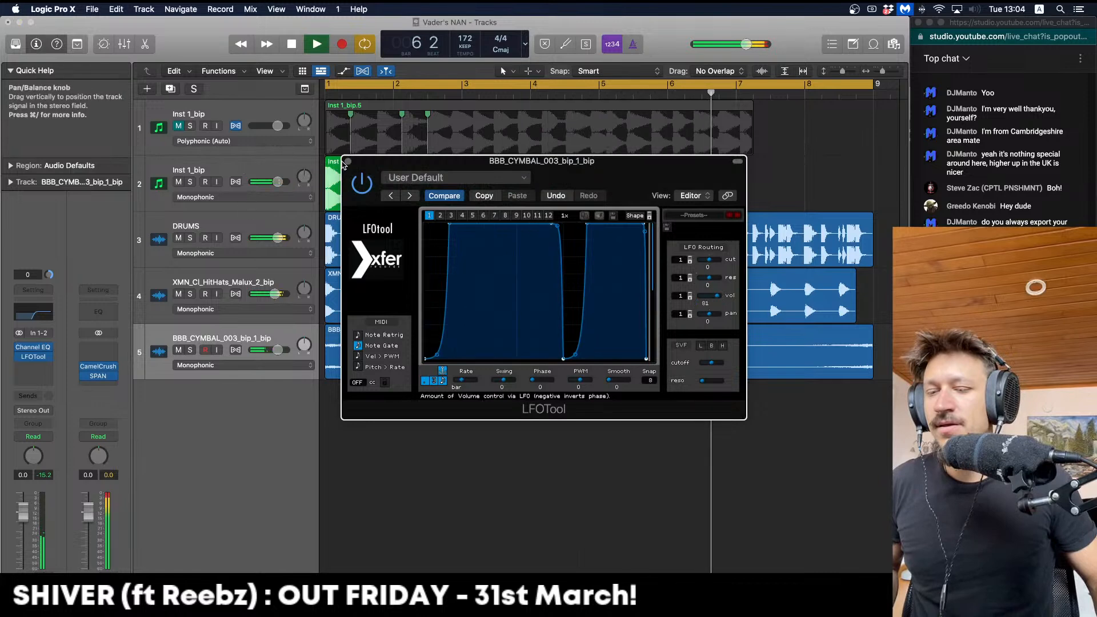
{"action": "left_click", "coordinate": [33, 356]}
{"action": "left_click_drag", "start_coordinate": [23, 512], "coordinate": [23, 519]}
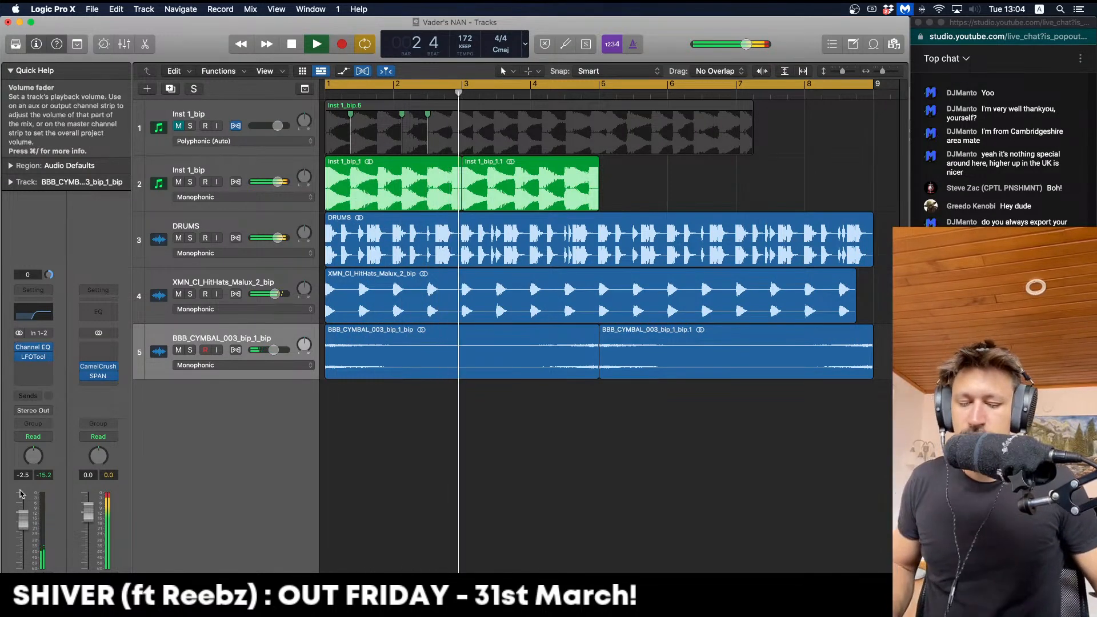
Move track 2's two Inst 1_bip regions so they start at bar 5
{"action": "mouse_move", "coordinate": [691, 176]}
{"action": "left_mouse_down"}
{"action": "mouse_move", "coordinate": [422, 197]}
{"action": "mouse_move", "coordinate": [687, 188]}
{"action": "left_mouse_up"}
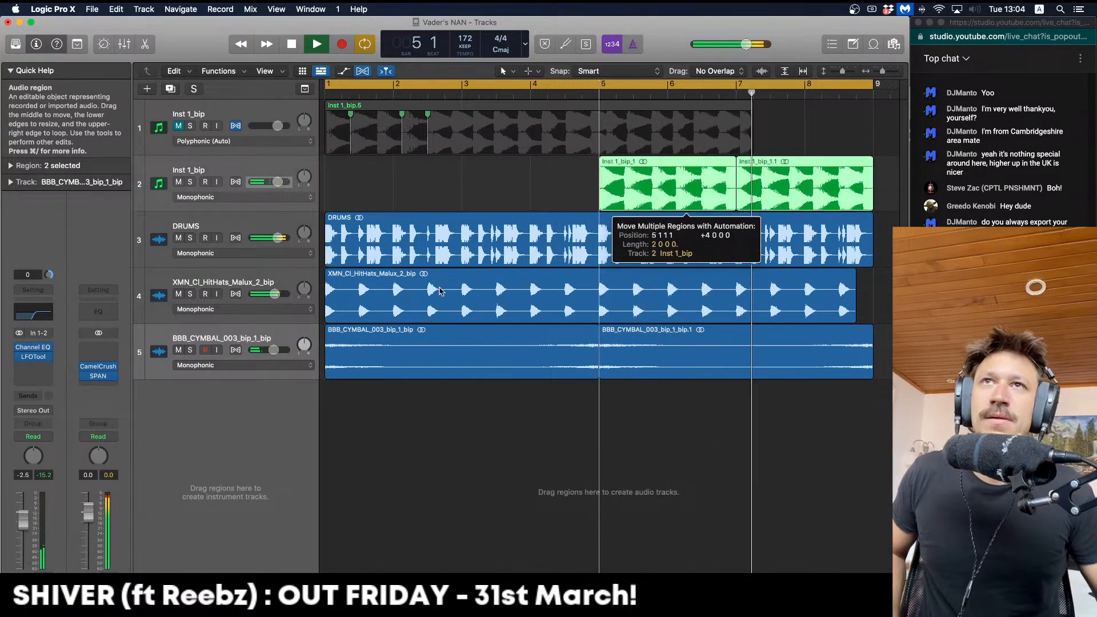
{"action": "key", "text": "space"}
{"action": "left_click", "coordinate": [258, 334]}
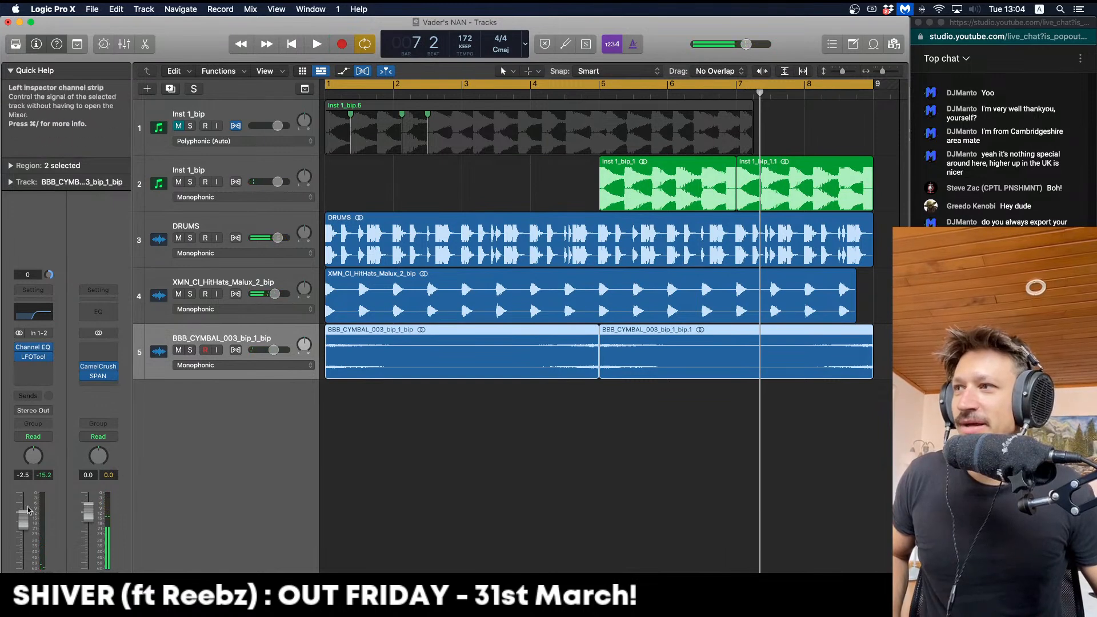
{"action": "key", "text": "space"}
Lower the cymbal track's fader to -4.5 dB and check it during playback
{"action": "left_click_drag", "start_coordinate": [23, 519], "coordinate": [23, 527]}
{"action": "key", "text": "space"}
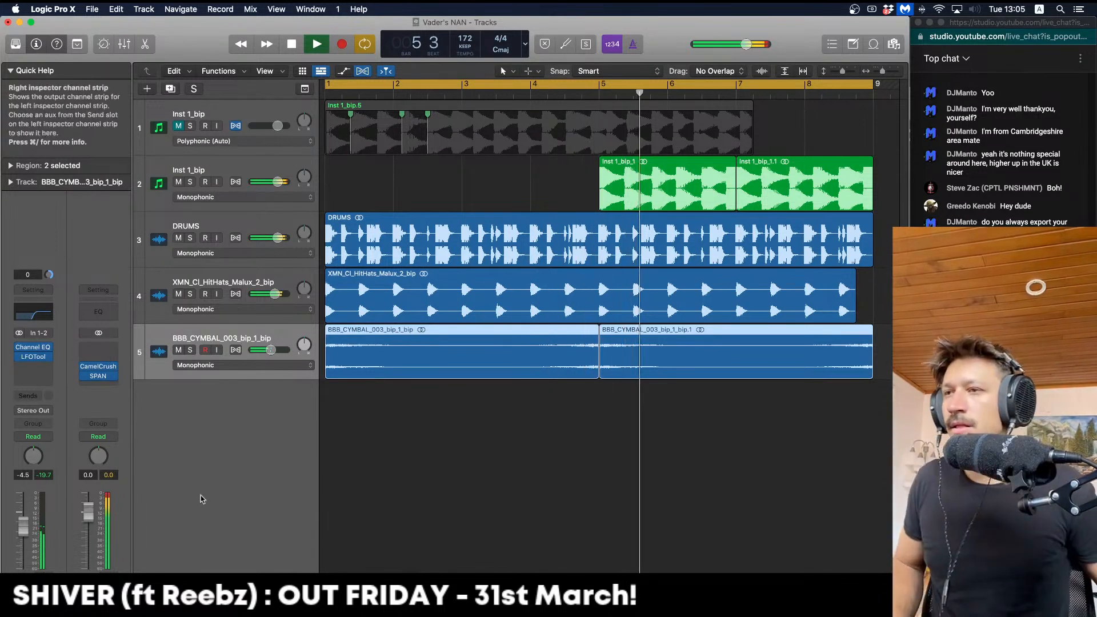
{"action": "key", "text": "space"}
Option-drag copies of the two regions back to bar 1, then select all four
{"action": "left_click_drag", "start_coordinate": [565, 168], "coordinate": [847, 170]}
{"action": "left_click_drag", "start_coordinate": [642, 178], "coordinate": [367, 178]}
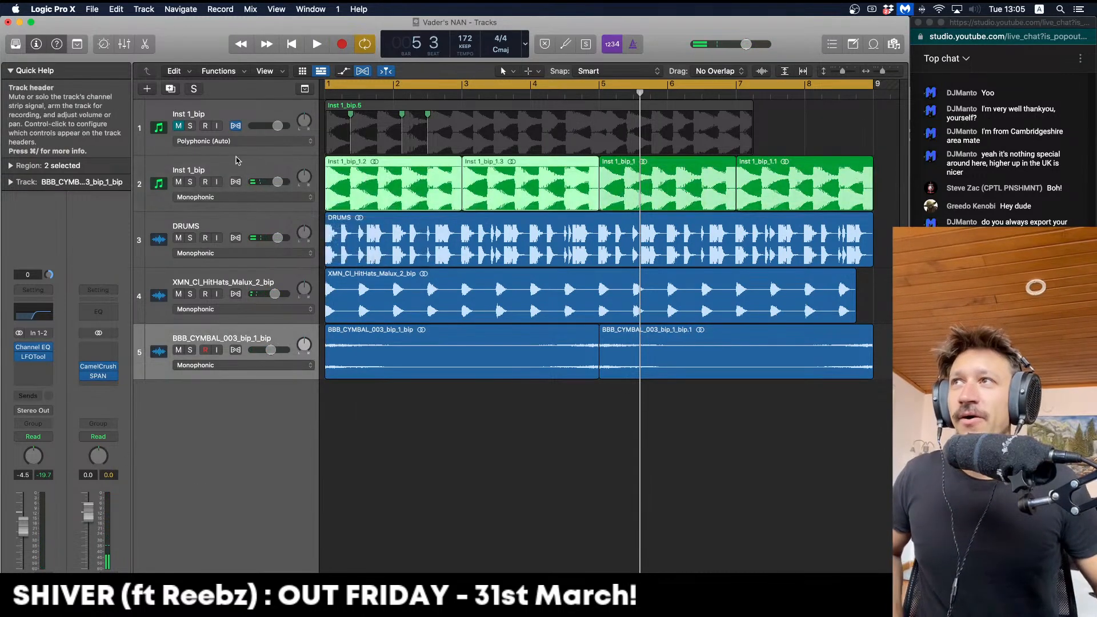
{"action": "left_click", "coordinate": [237, 160]}
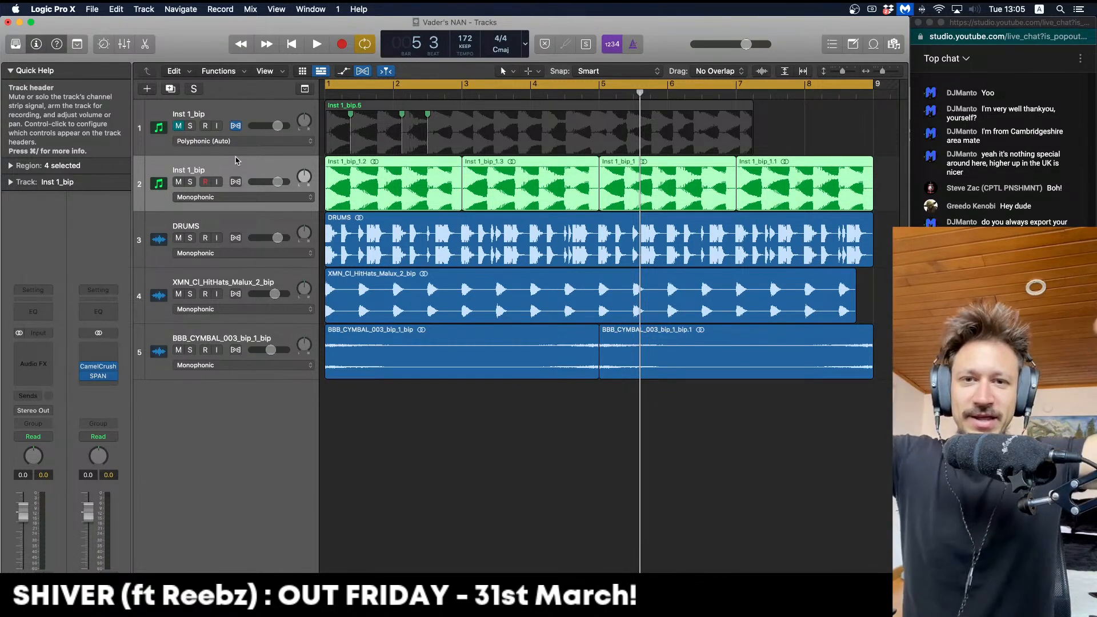
Solo track 2 and bounce its four Inst 1_bip regions in place to a new track
{"action": "key", "text": "space"}
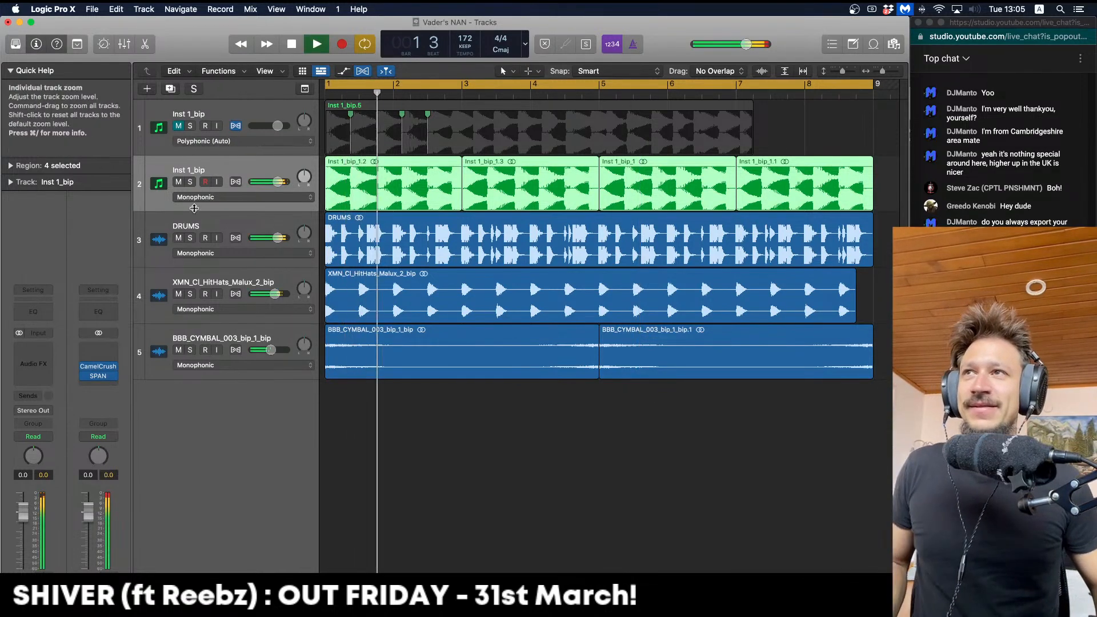
{"action": "left_click", "coordinate": [191, 182]}
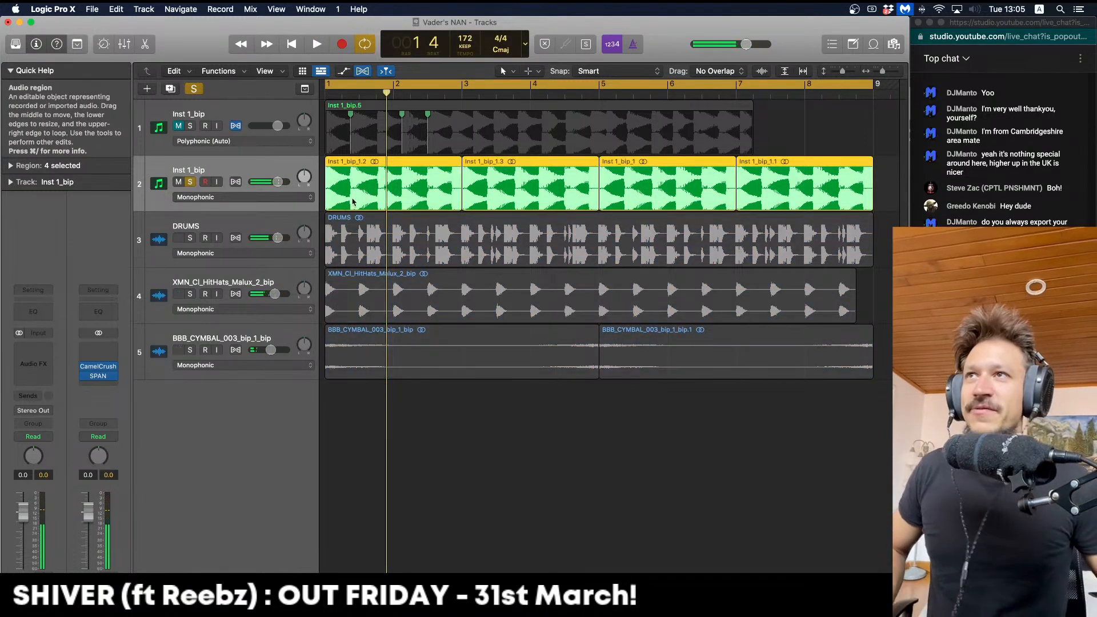
{"action": "left_click_drag", "start_coordinate": [889, 197], "coordinate": [434, 183]}
{"action": "key", "text": "ctrl+b"}
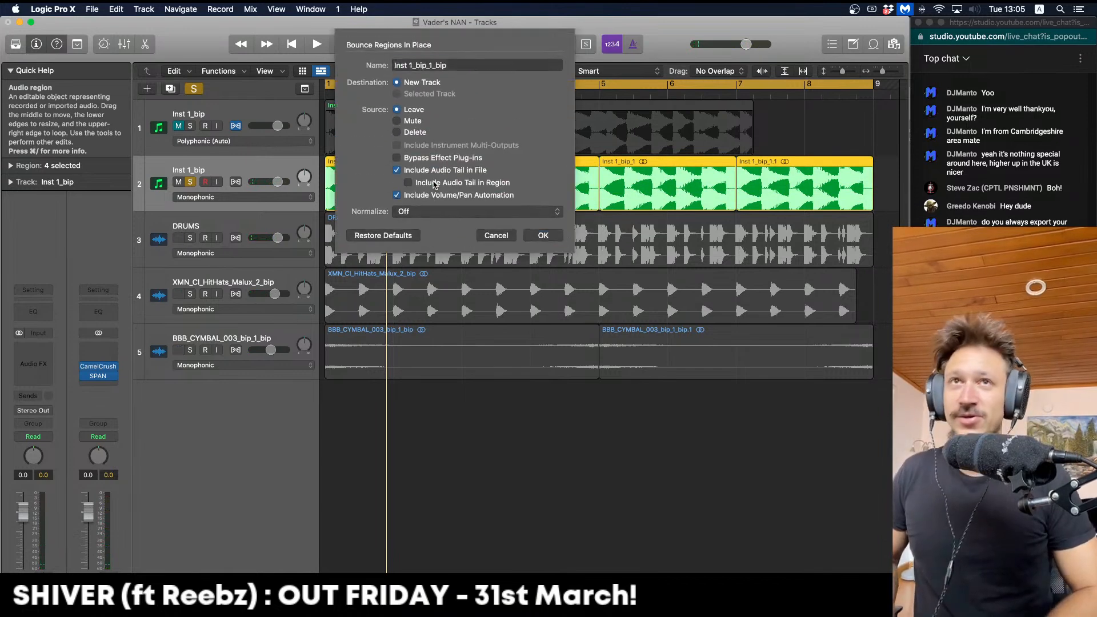
{"action": "key", "text": "Return"}
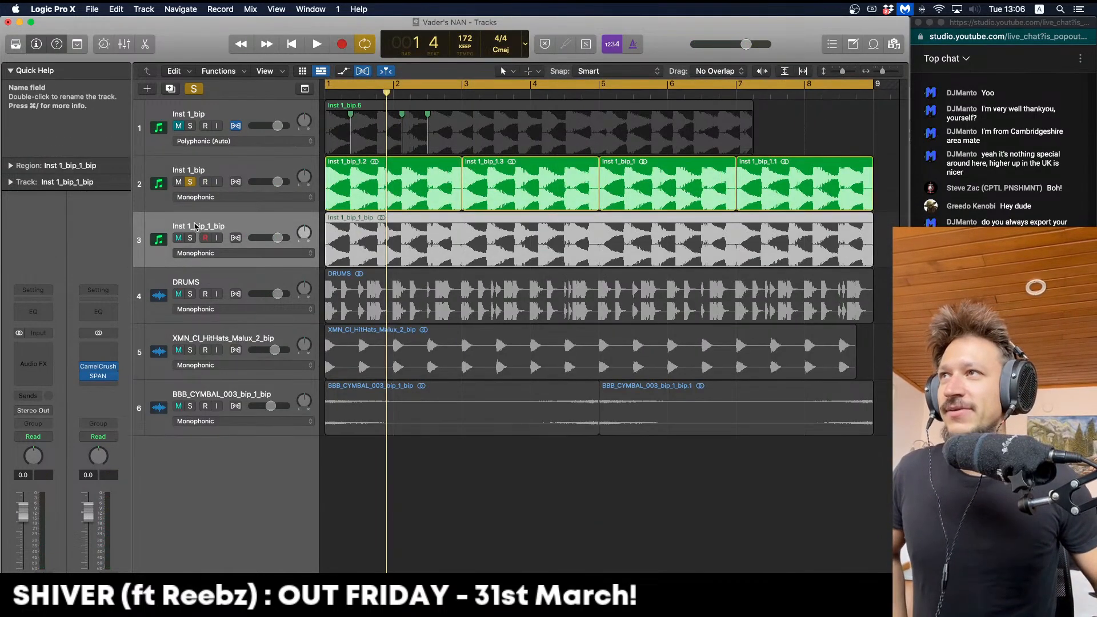
Solo the new Inst 1_bip_1_bip track, and mute and unsolo the original track 2
{"action": "left_click", "coordinate": [187, 238]}
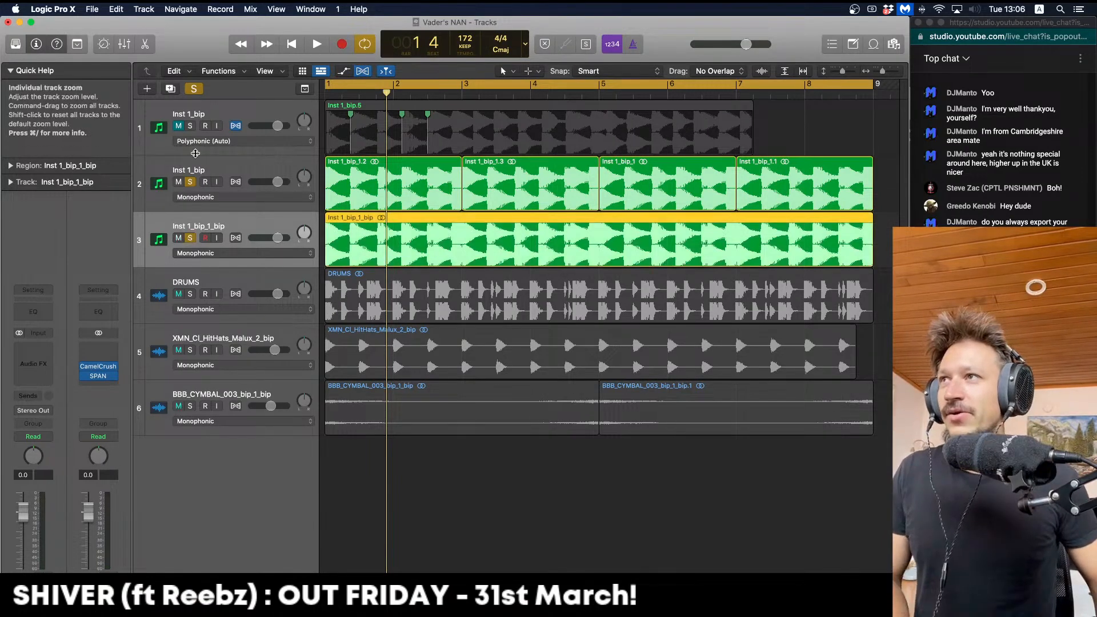
{"action": "left_click", "coordinate": [180, 182]}
{"action": "left_click", "coordinate": [189, 183]}
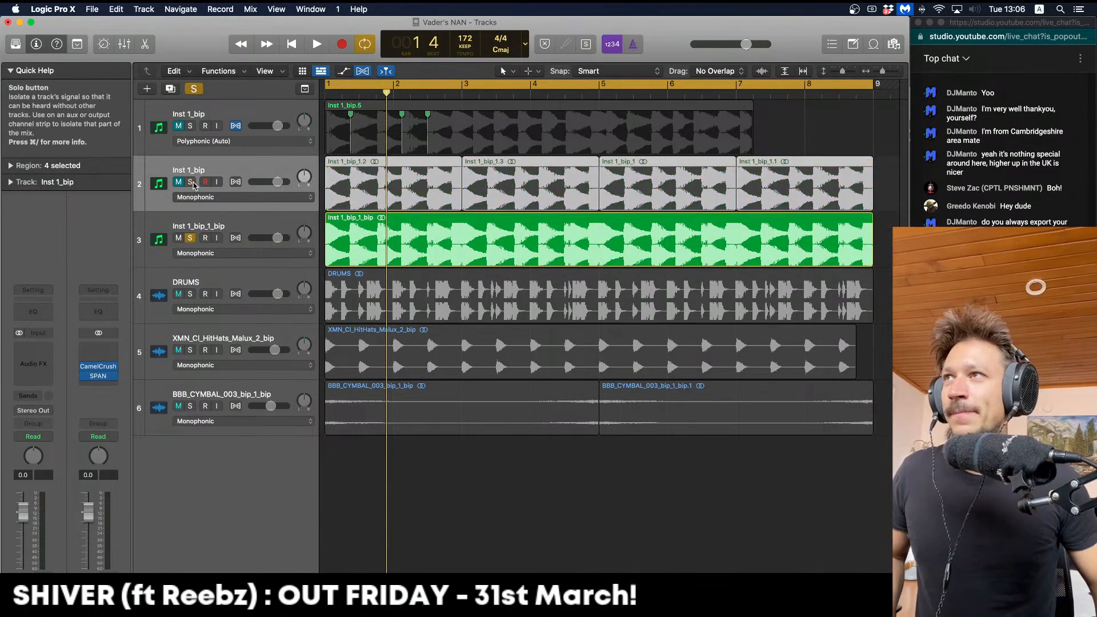
{"action": "key", "text": "space"}
{"action": "left_click", "coordinate": [210, 220]}
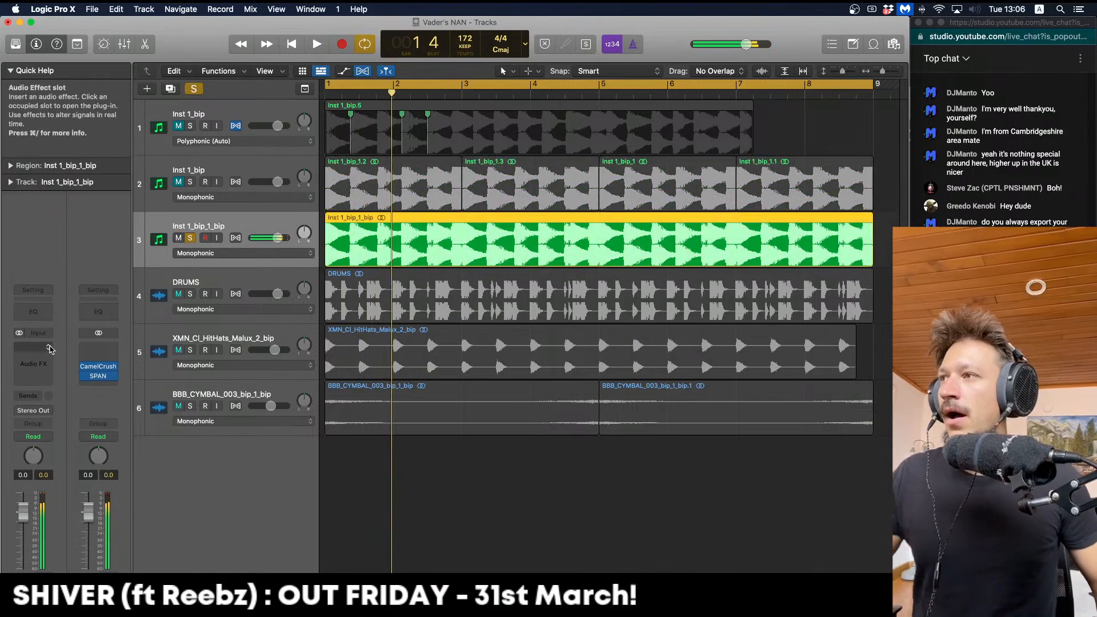
{"action": "left_click", "coordinate": [45, 340]}
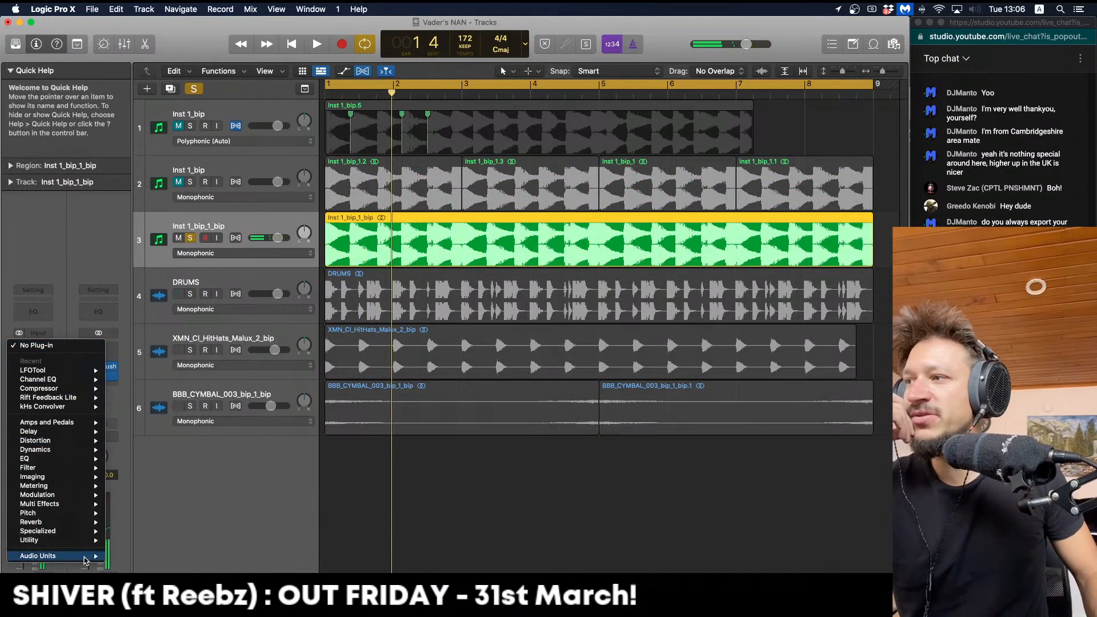
Insert Audio Units > Noise Engineering > Ruina on the Inst 1_bip_1_bip channel strip
{"action": "mouse_move", "coordinate": [92, 555]}
{"action": "mouse_move", "coordinate": [149, 437]}
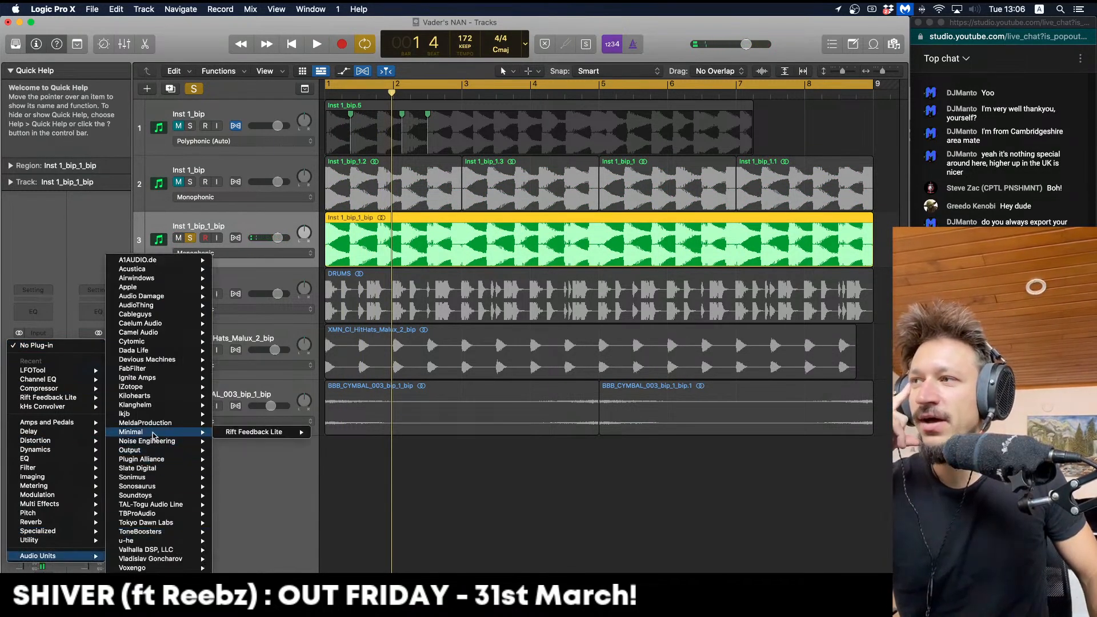
{"action": "mouse_move", "coordinate": [181, 462]}
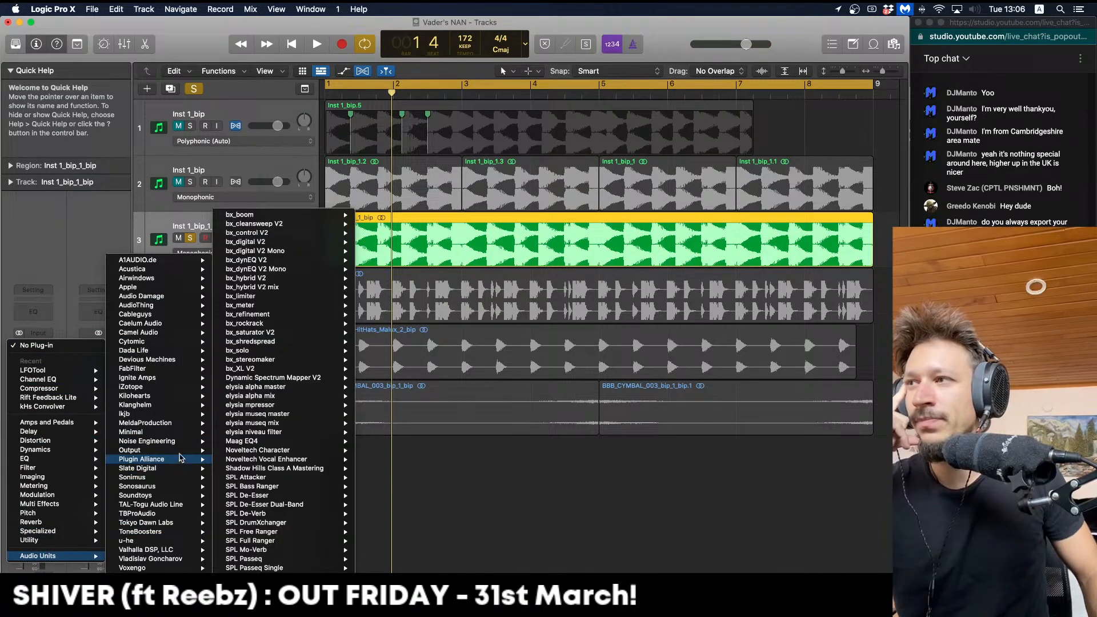
{"action": "mouse_move", "coordinate": [255, 444]}
{"action": "left_click", "coordinate": [291, 441]}
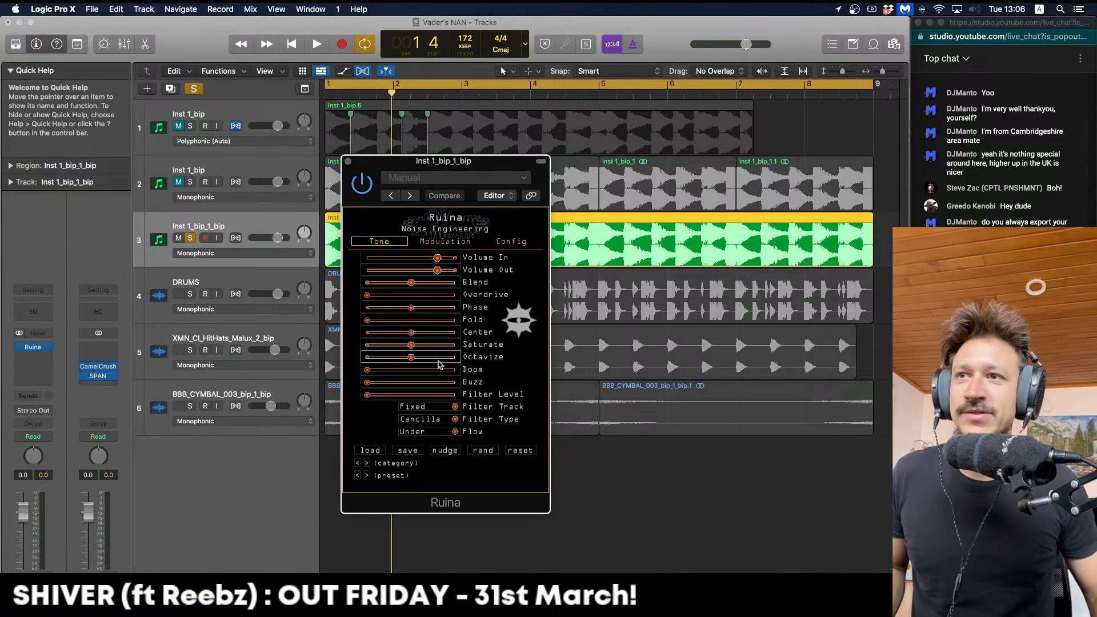
Audition Ruina with Doom pushed to maximum, then dropped back to minimum
{"action": "left_click", "coordinate": [454, 370]}
{"action": "key", "text": "space"}
{"action": "key", "text": "space"}
{"action": "key", "text": "space"}
{"action": "left_click", "coordinate": [366, 370]}
{"action": "key", "text": "space"}
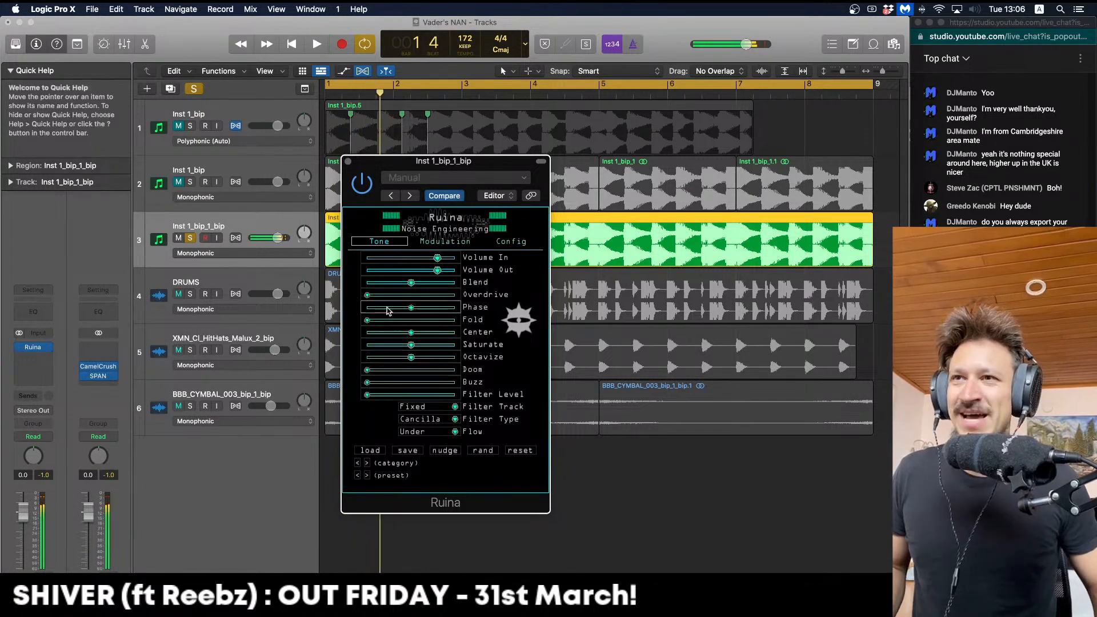
{"action": "key", "text": "space"}
Raise Ruina's Overdrive and Fold to about a third and Buzz to about a quarter
{"action": "left_click_drag", "start_coordinate": [387, 293], "coordinate": [396, 295]}
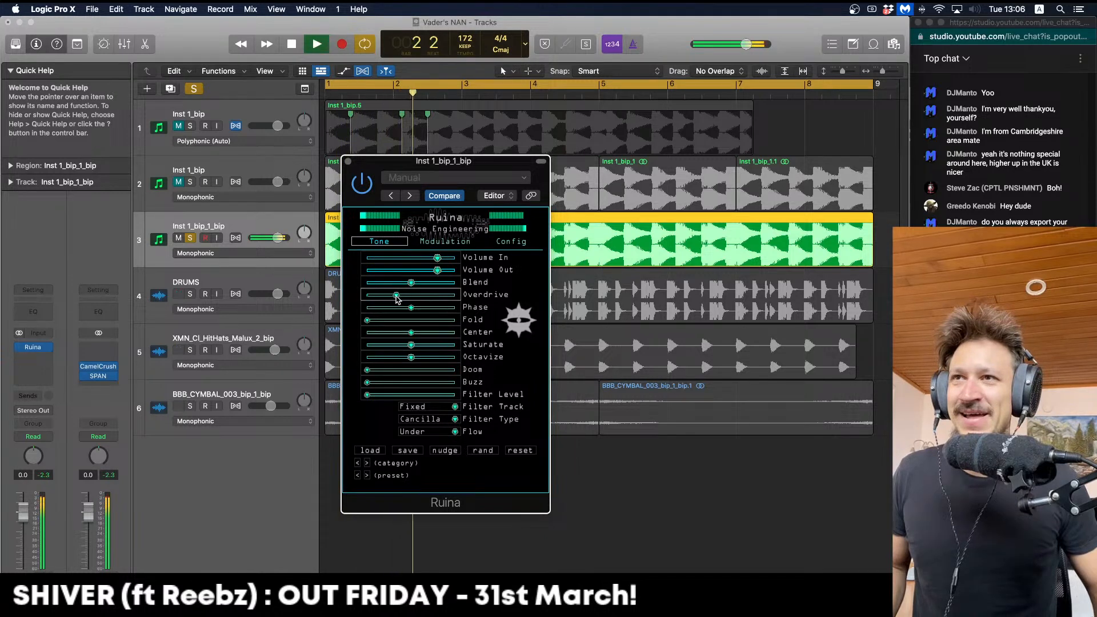
{"action": "key", "text": "space"}
{"action": "key", "text": "space"}
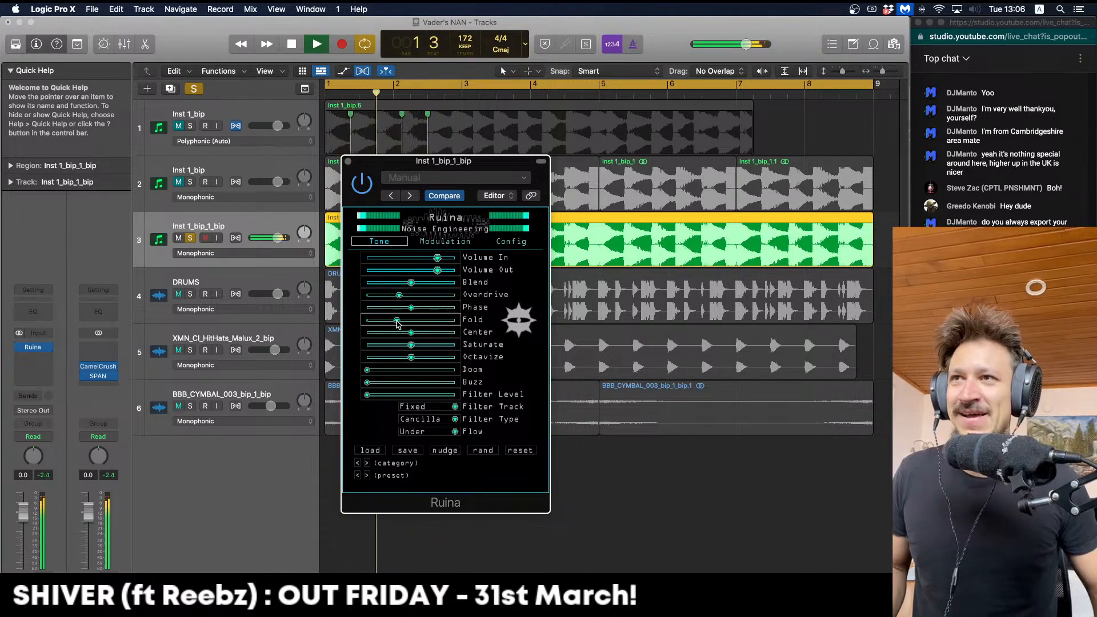
{"action": "key", "text": "space"}
{"action": "key", "text": "space"}
{"action": "left_click_drag", "start_coordinate": [367, 321], "coordinate": [393, 324]}
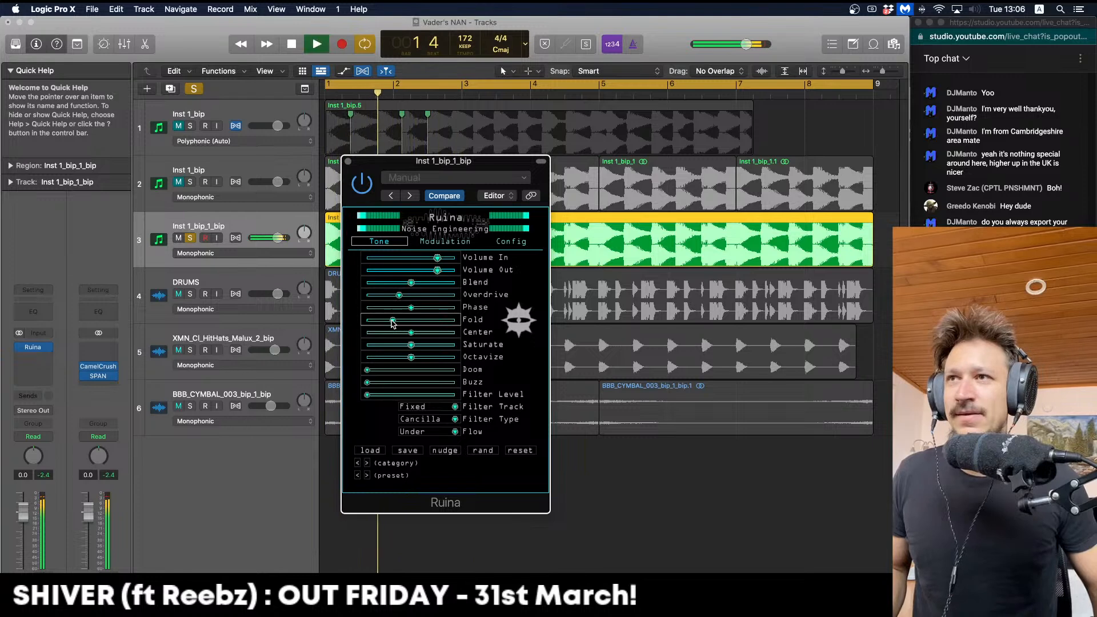
{"action": "left_click_drag", "start_coordinate": [368, 381], "coordinate": [389, 383]}
{"action": "key", "text": "space"}
{"action": "key", "text": "space"}
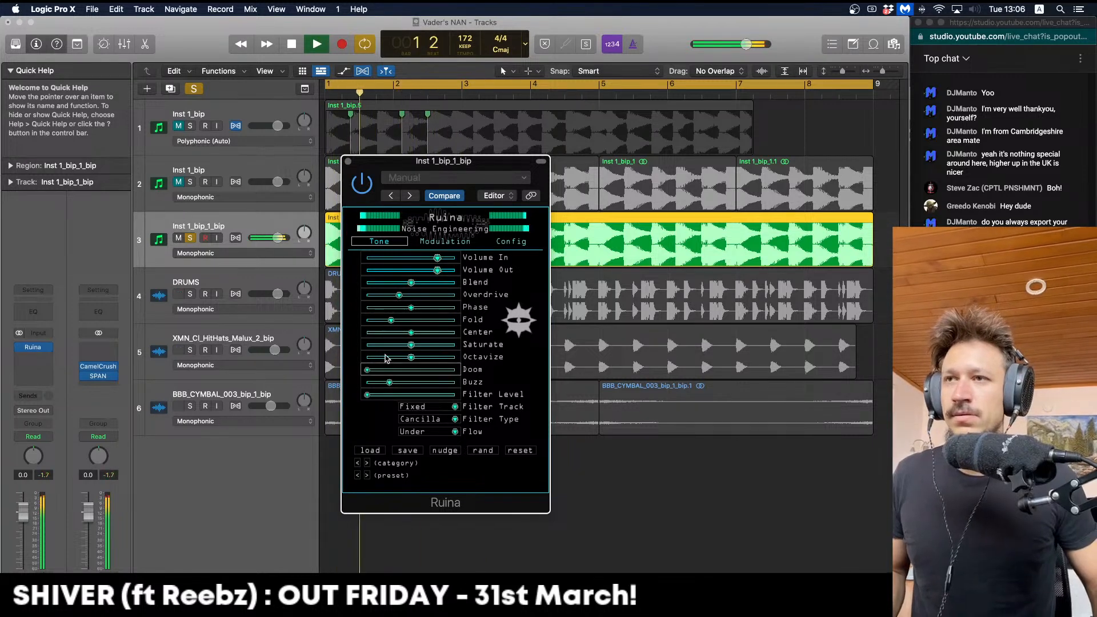
{"action": "key", "text": "space"}
{"action": "key", "text": "space"}
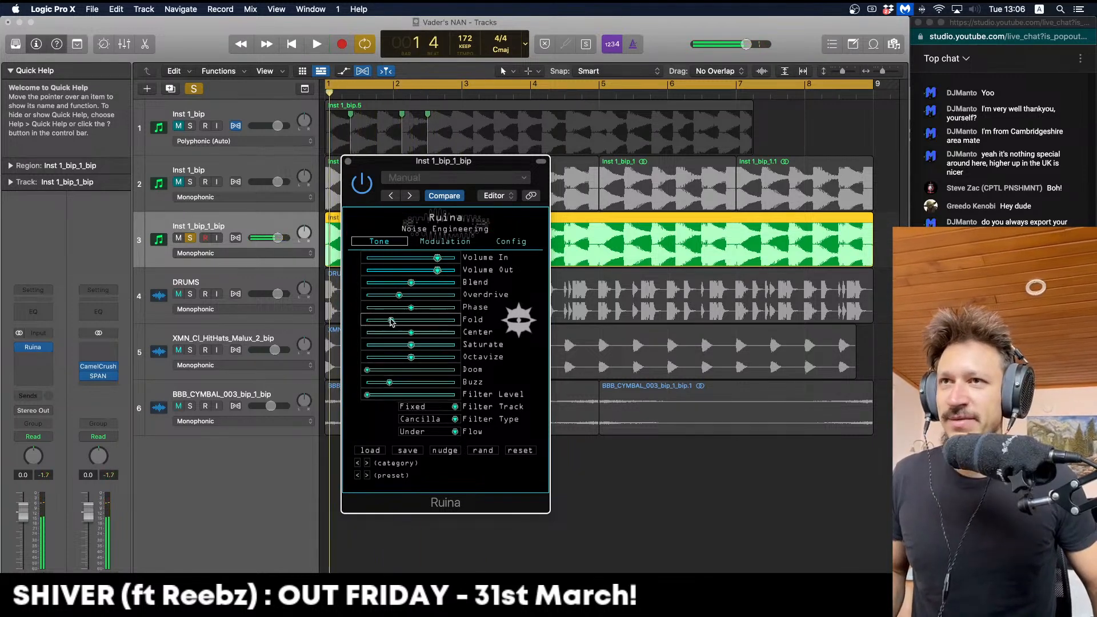
Pull Fold near minimum, raise Doom slightly, then nudge Fold up a little while looping
{"action": "left_click_drag", "start_coordinate": [386, 321], "coordinate": [412, 304]}
{"action": "key", "text": "space"}
{"action": "key", "text": "space"}
{"action": "key", "text": "space"}
{"action": "key", "text": "space"}
{"action": "key", "text": "space"}
{"action": "key", "text": "space"}
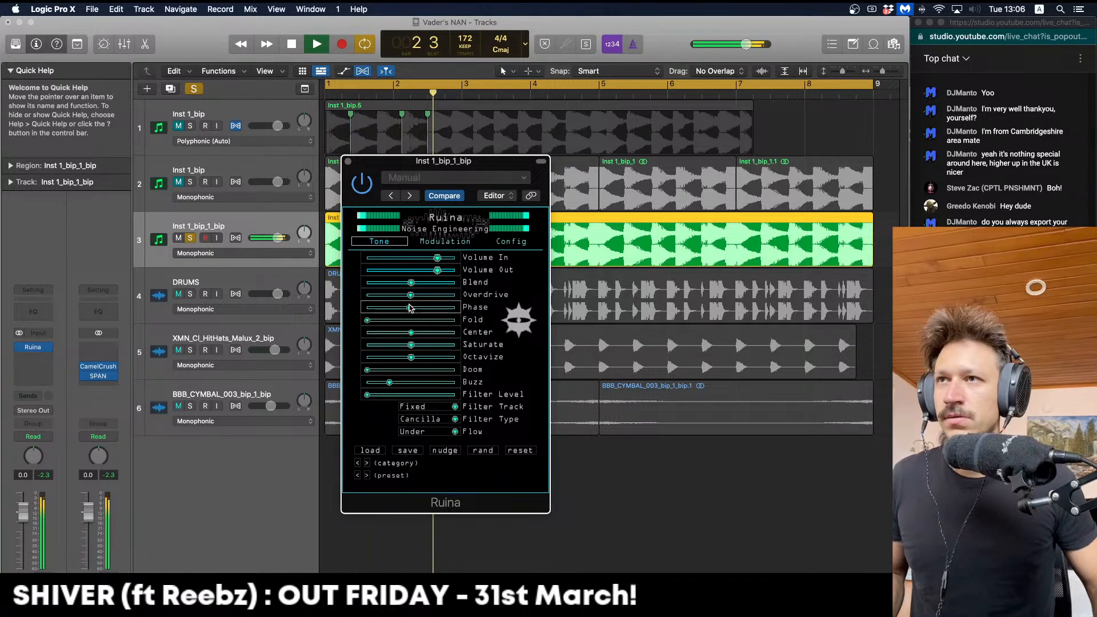
{"action": "key", "text": "space"}
{"action": "key", "text": "space"}
{"action": "mouse_move", "coordinate": [367, 370]}
{"action": "left_mouse_down"}
{"action": "mouse_move", "coordinate": [407, 371]}
{"action": "mouse_move", "coordinate": [367, 383]}
{"action": "left_mouse_up"}
{"action": "key", "text": "space"}
{"action": "key", "text": "space"}
{"action": "key", "text": "space"}
{"action": "key", "text": "space"}
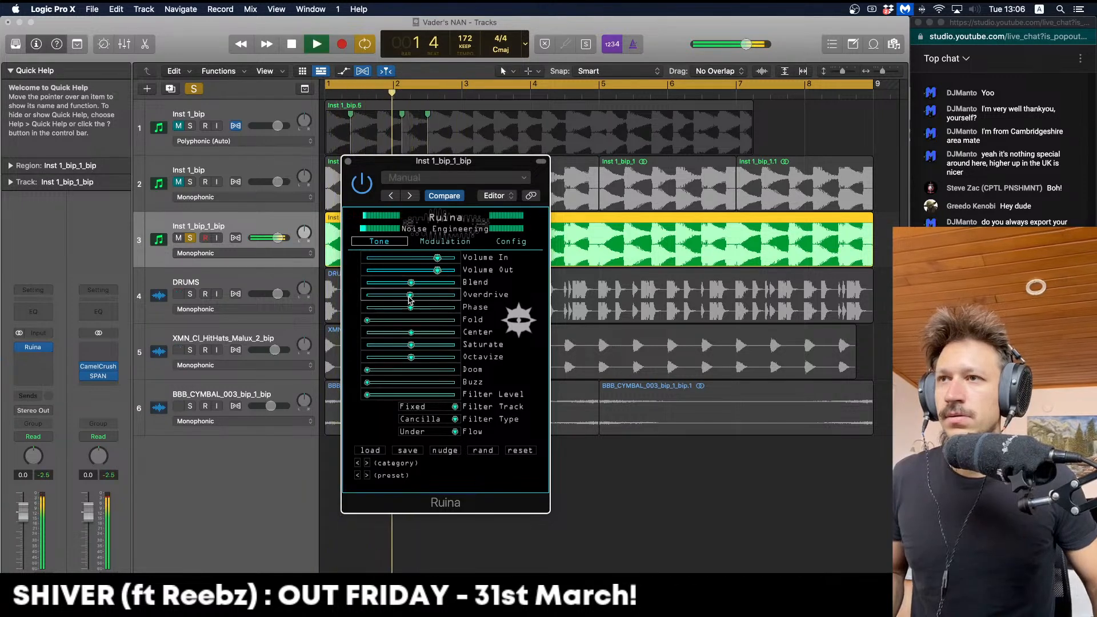
{"action": "key", "text": "space"}
{"action": "key", "text": "space"}
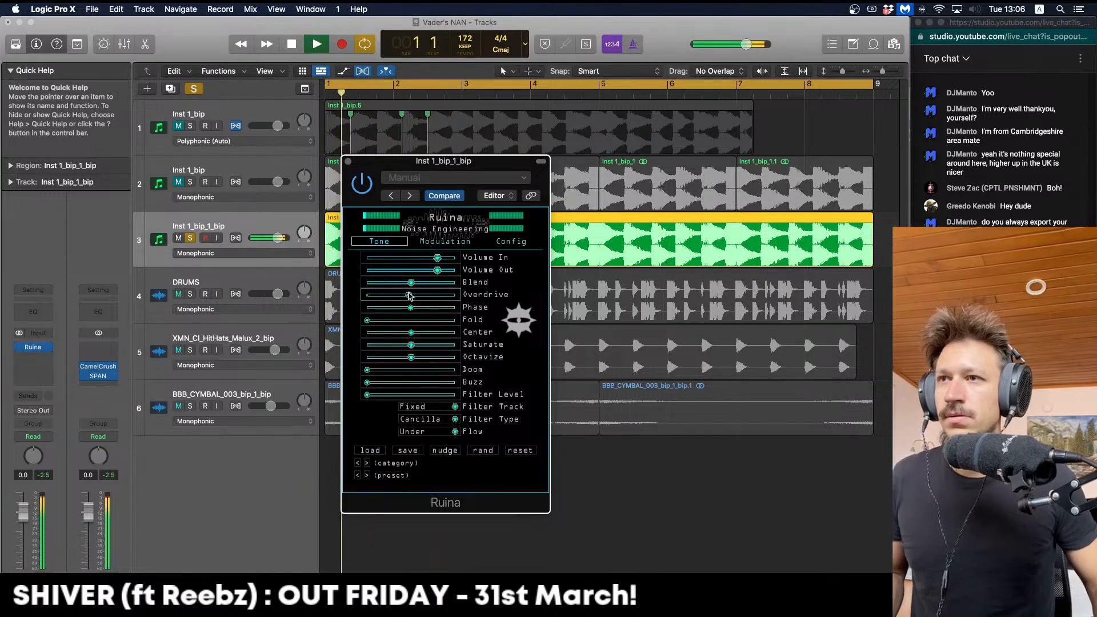
{"action": "left_click_drag", "start_coordinate": [367, 320], "coordinate": [396, 345]}
{"action": "key", "text": "space"}
{"action": "key", "text": "space"}
{"action": "key", "text": "space"}
{"action": "key", "text": "space"}
{"action": "key", "text": "space"}
{"action": "key", "text": "space"}
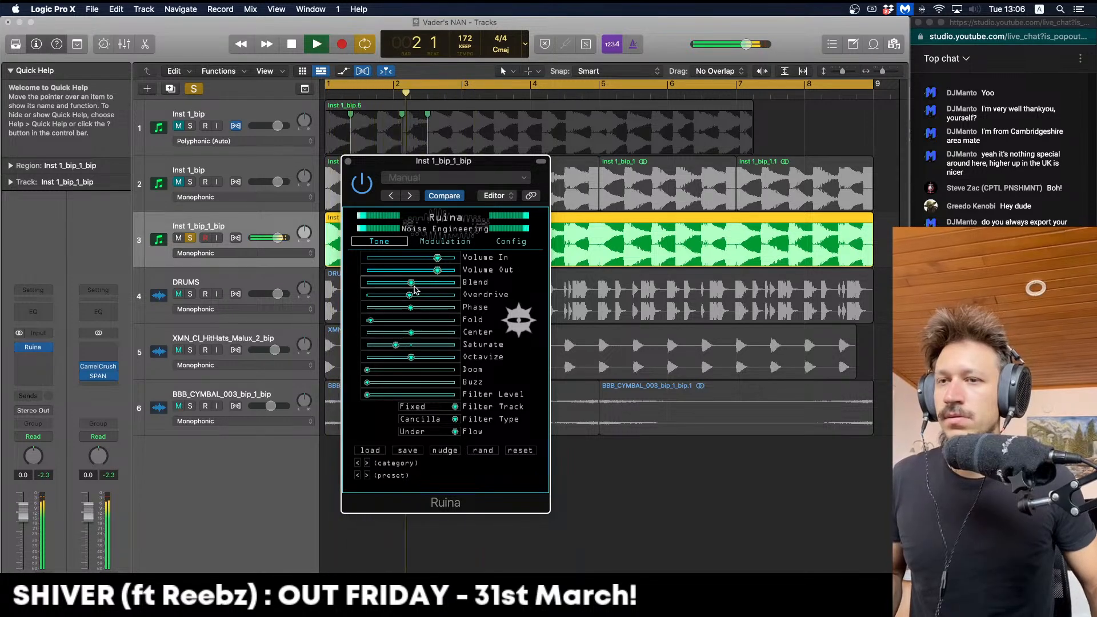
{"action": "key", "text": "space"}
{"action": "key", "text": "space"}
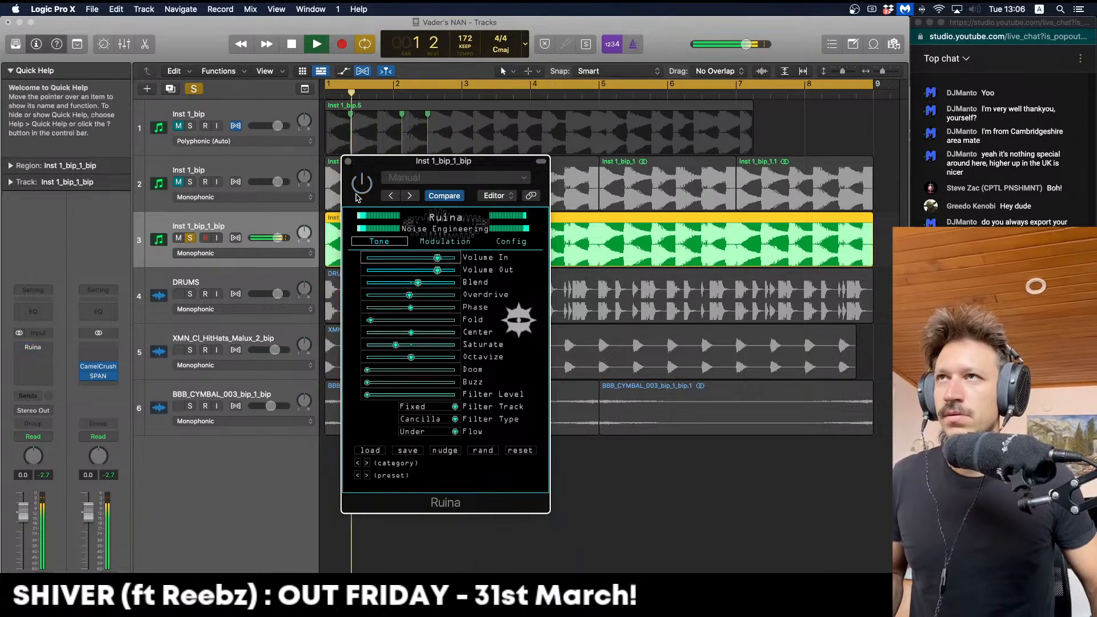
Re-enable Ruina and raise its Fold amount a little further
{"action": "left_click", "coordinate": [359, 191]}
{"action": "key", "text": "space"}
{"action": "key", "text": "space"}
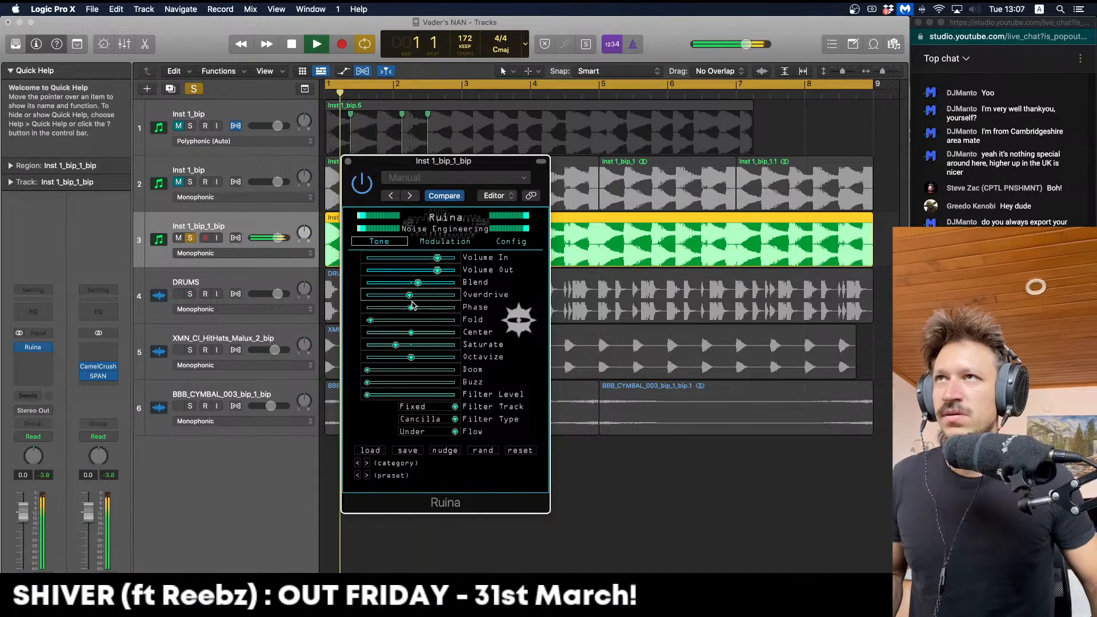
{"action": "mouse_move", "coordinate": [371, 320]}
{"action": "left_mouse_down"}
{"action": "mouse_move", "coordinate": [389, 322]}
{"action": "mouse_move", "coordinate": [377, 322]}
{"action": "left_mouse_up"}
{"action": "key", "text": "space"}
{"action": "key", "text": "space"}
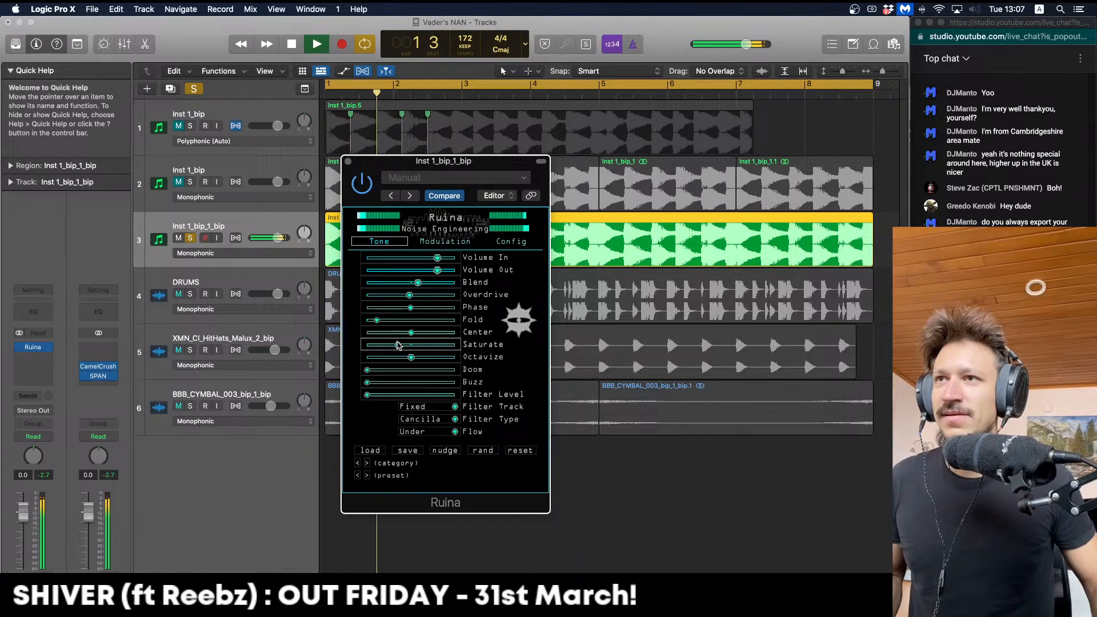
Adjust Ruina's Blend slightly and compare against the bypassed sound before stopping playback
{"action": "left_click_drag", "start_coordinate": [417, 282], "coordinate": [441, 297]}
{"action": "key", "text": "space"}
{"action": "key", "text": "space"}
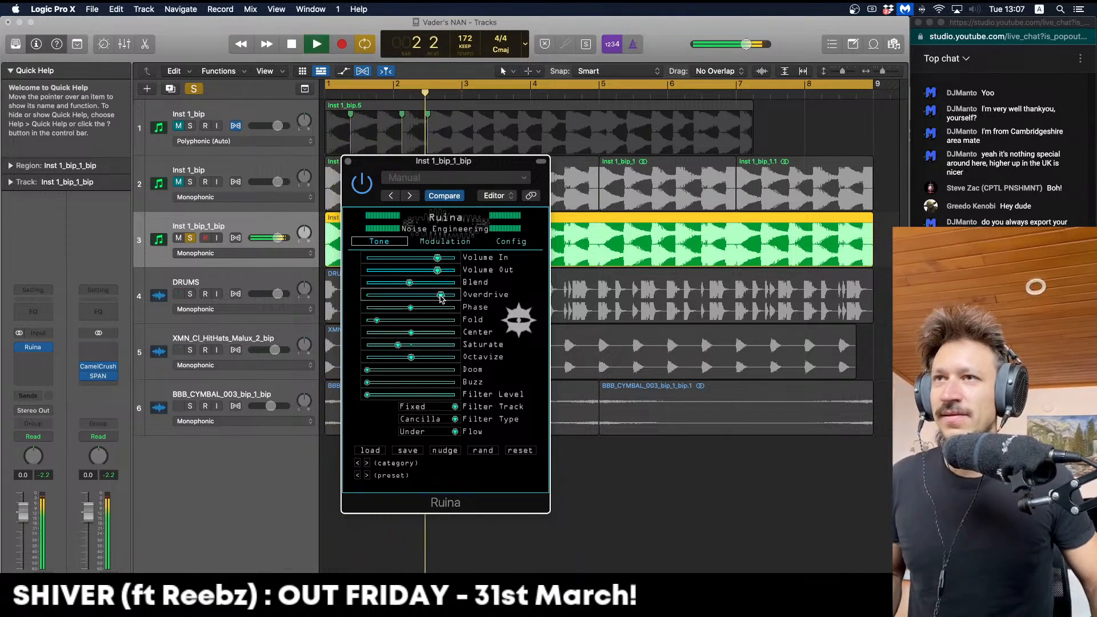
{"action": "key", "text": "space"}
{"action": "key", "text": "space"}
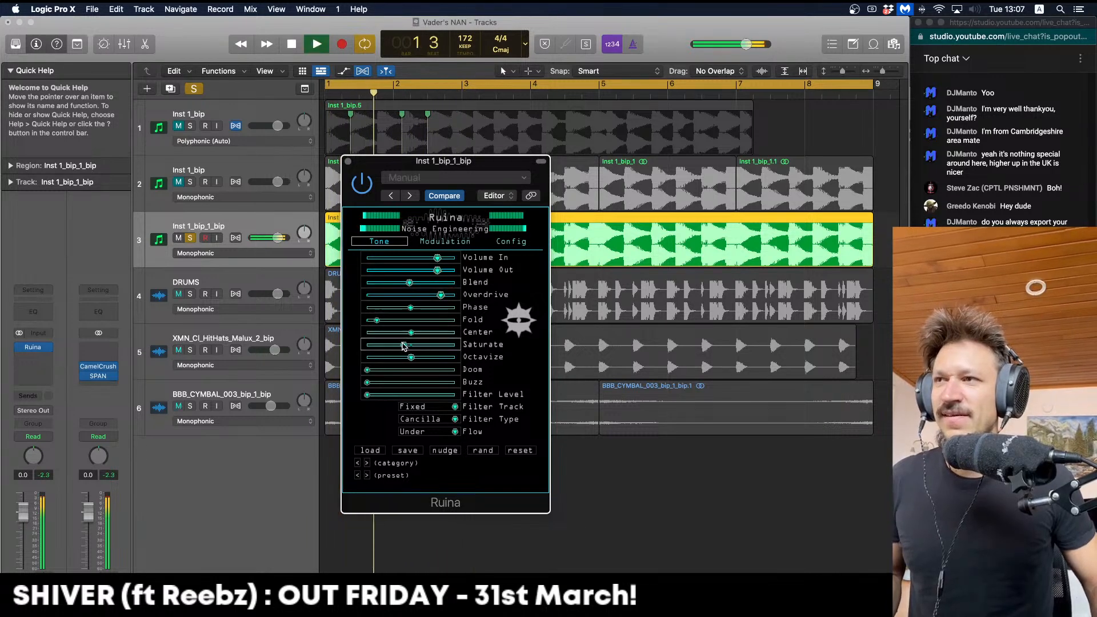
{"action": "key", "text": "space"}
{"action": "key", "text": "space"}
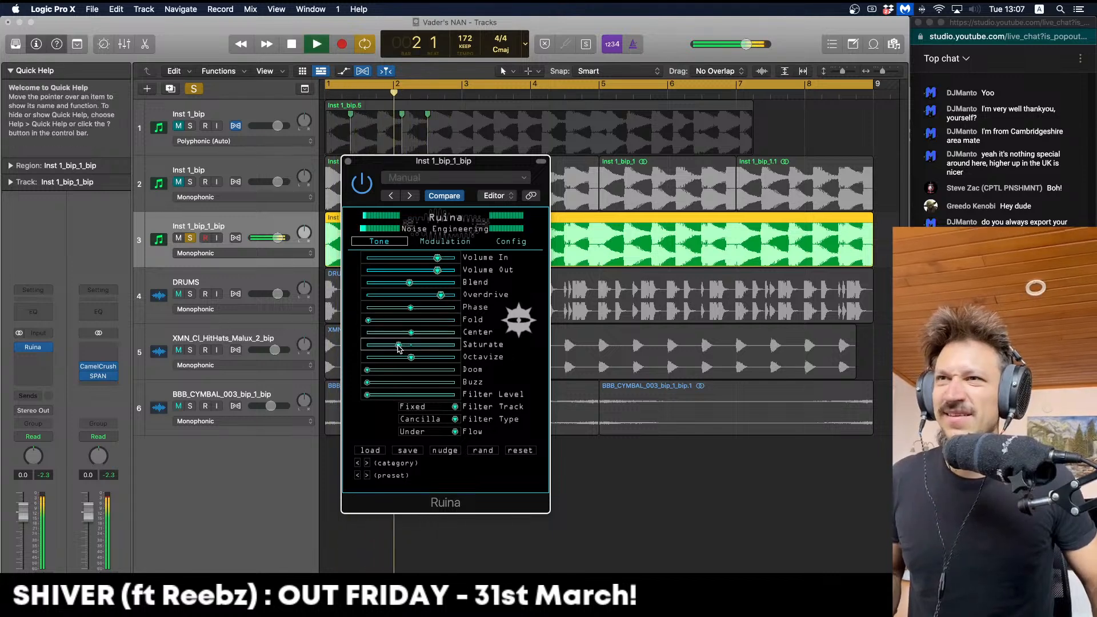
{"action": "left_click", "coordinate": [357, 192]}
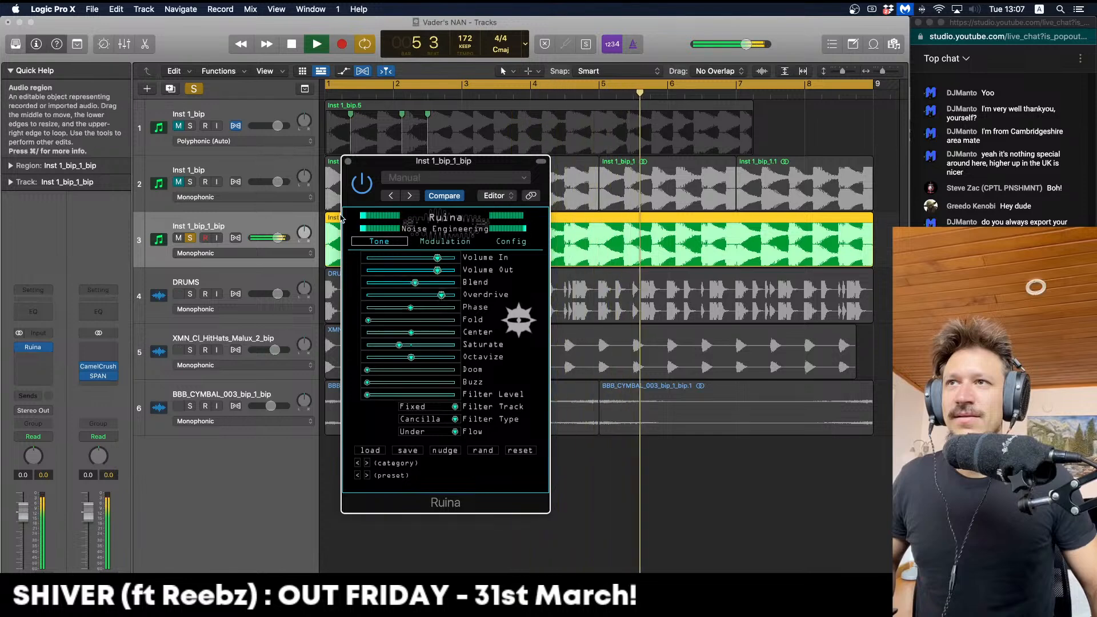
{"action": "key", "text": "space"}
Bounce the synth region in place with Ruina, then delete the original region and its track
{"action": "left_click", "coordinate": [348, 161]}
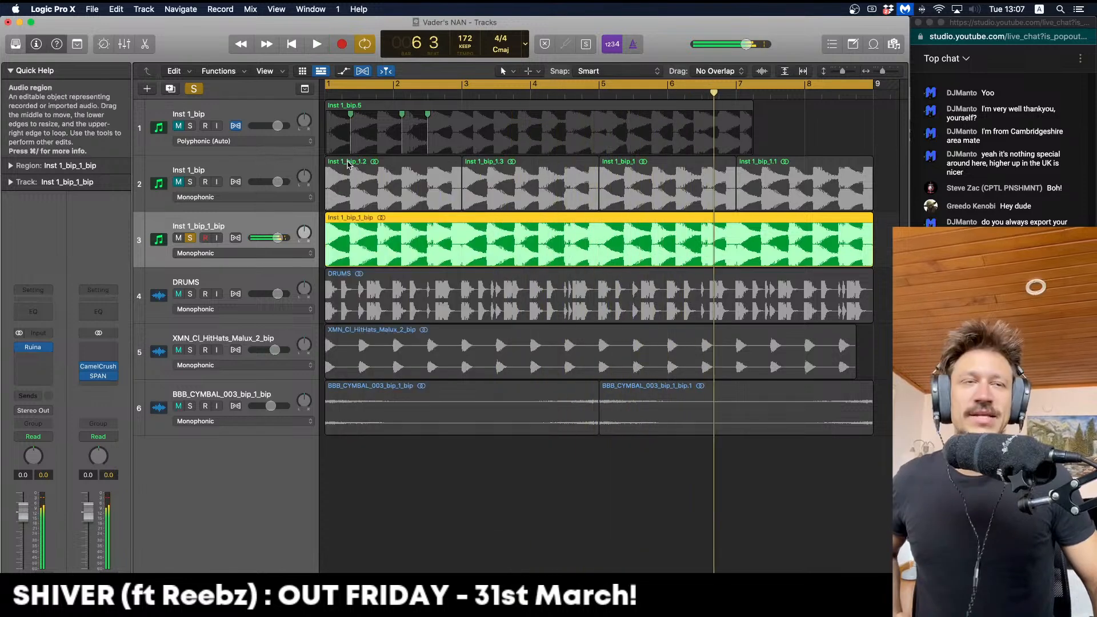
{"action": "left_click", "coordinate": [439, 292]}
{"action": "left_click", "coordinate": [427, 238]}
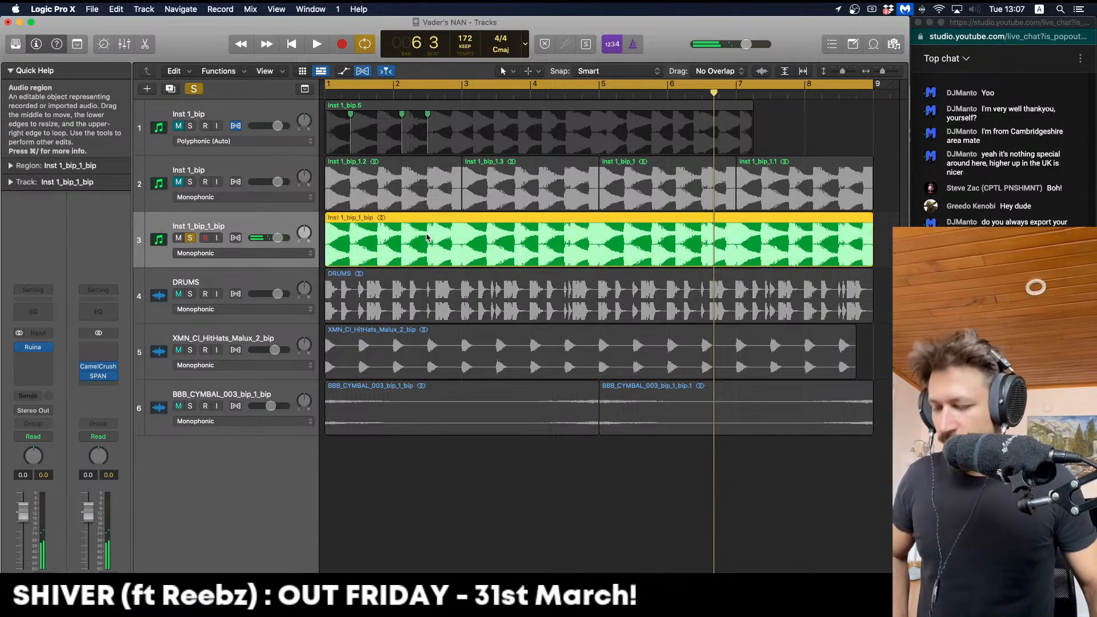
{"action": "key", "text": "ctrl+b"}
{"action": "key", "text": "Return"}
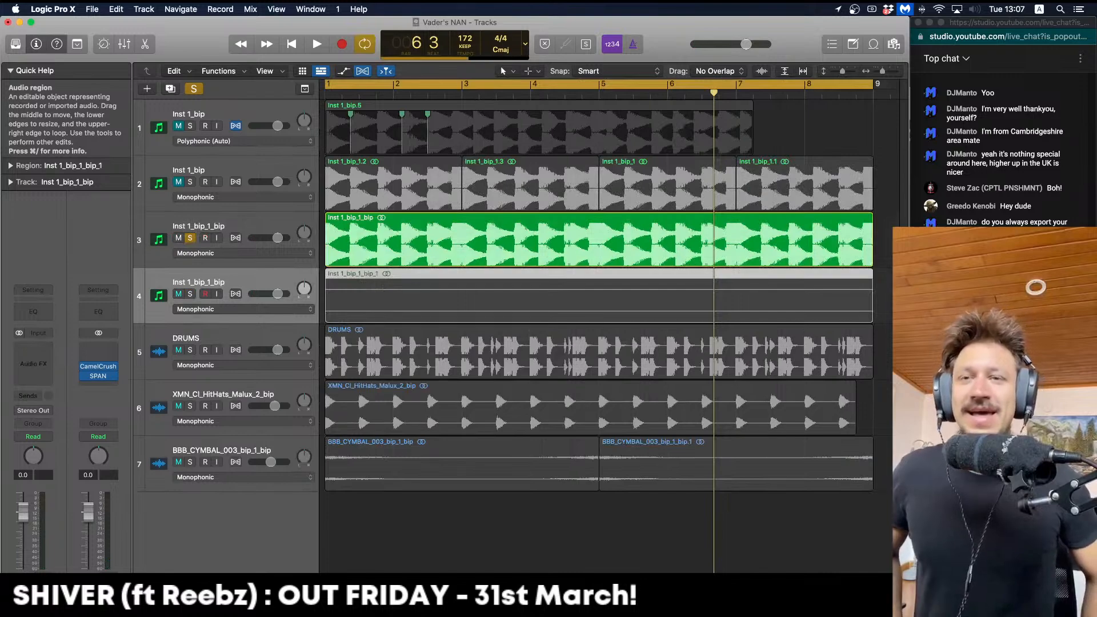
{"action": "left_click", "coordinate": [427, 239]}
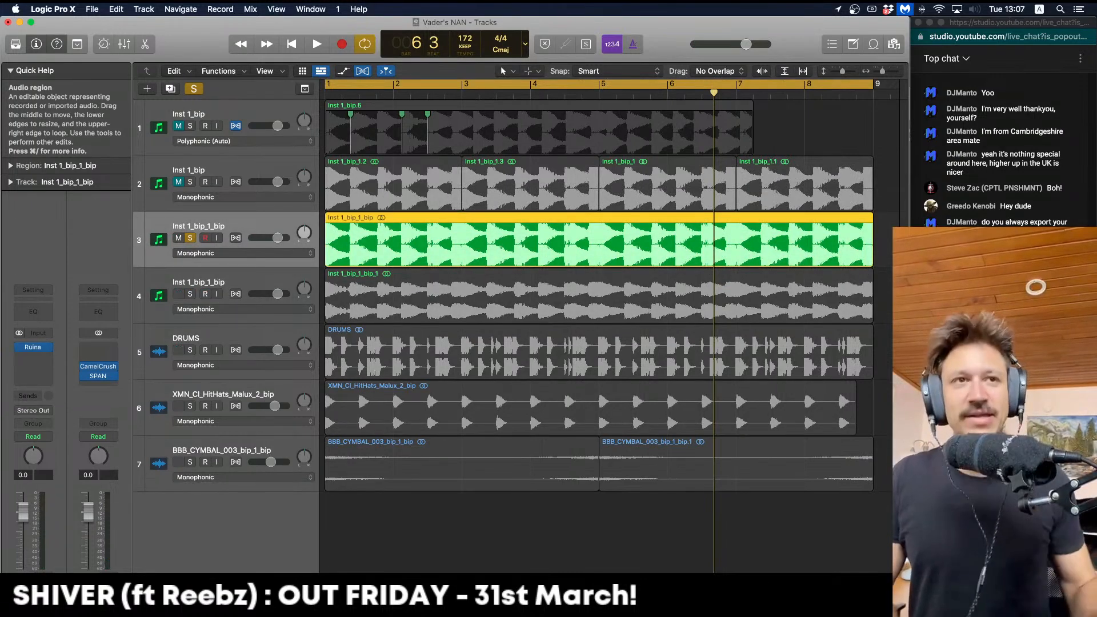
{"action": "key", "text": "BackSpace"}
{"action": "key", "text": "super+BackSpace"}
Solo and audition the bounced distorted track
{"action": "left_click", "coordinate": [191, 239]}
{"action": "key", "text": "space"}
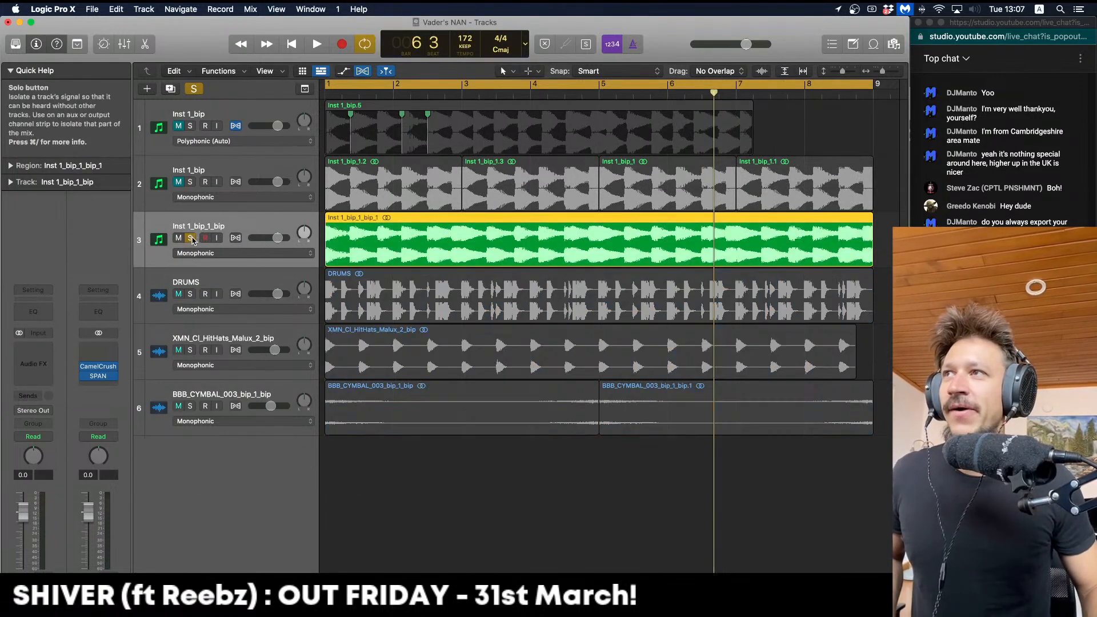
{"action": "key", "text": "space"}
{"action": "left_click", "coordinate": [192, 238]}
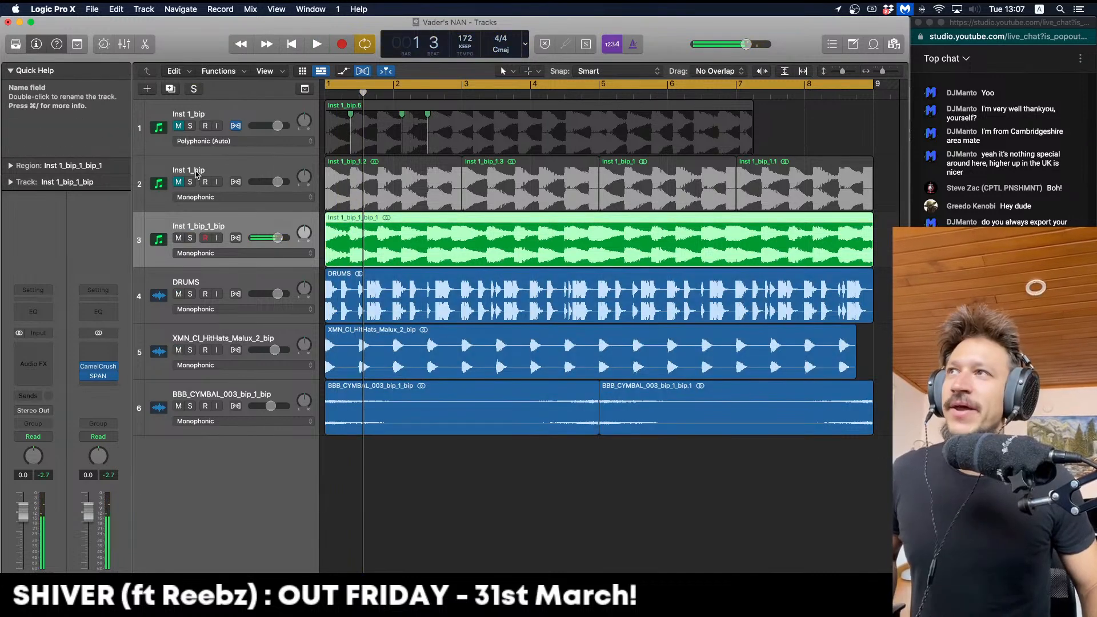
Solo and audition the dry synth track twice to compare it with the distorted one
{"action": "left_click", "coordinate": [196, 173]}
{"action": "left_click", "coordinate": [191, 182]}
{"action": "key", "text": "space"}
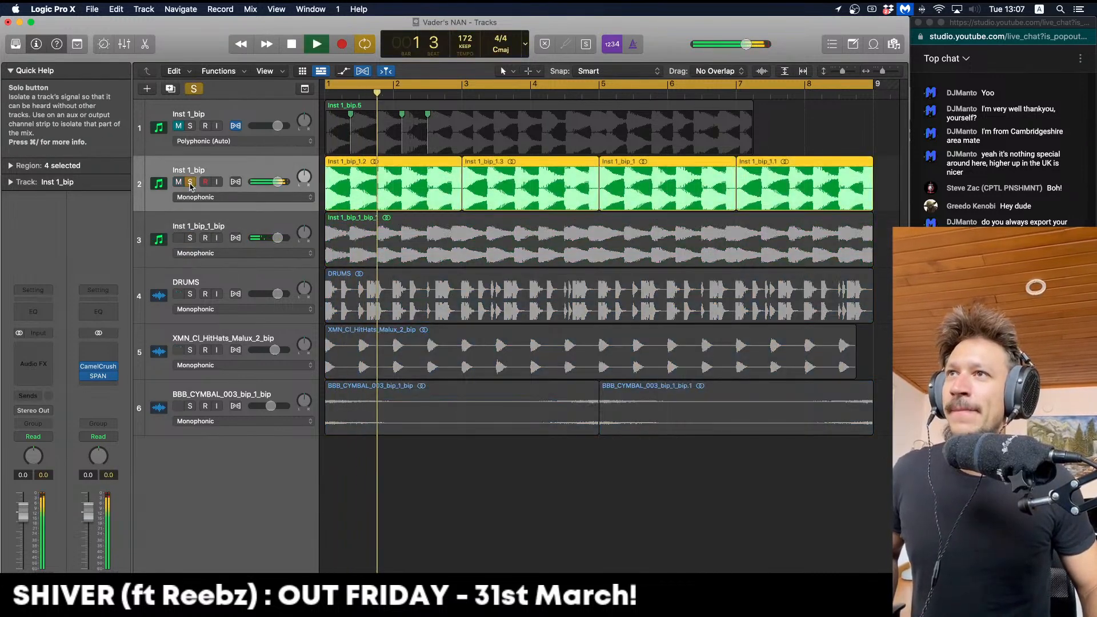
{"action": "key", "text": "space"}
{"action": "left_click", "coordinate": [190, 181]}
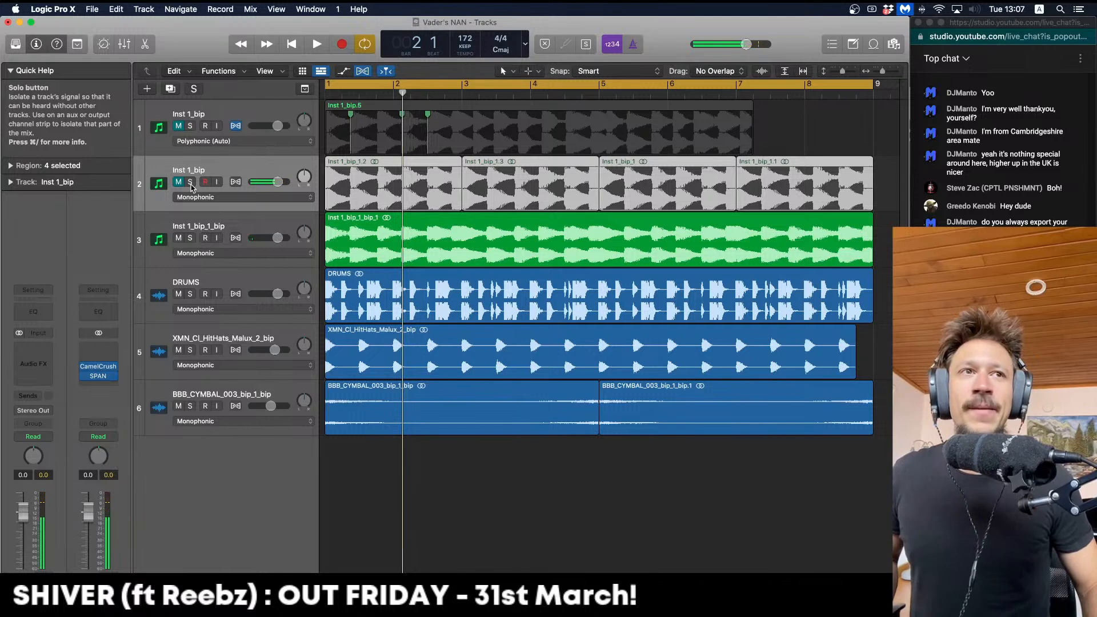
{"action": "left_click", "coordinate": [190, 182]}
{"action": "key", "text": "space"}
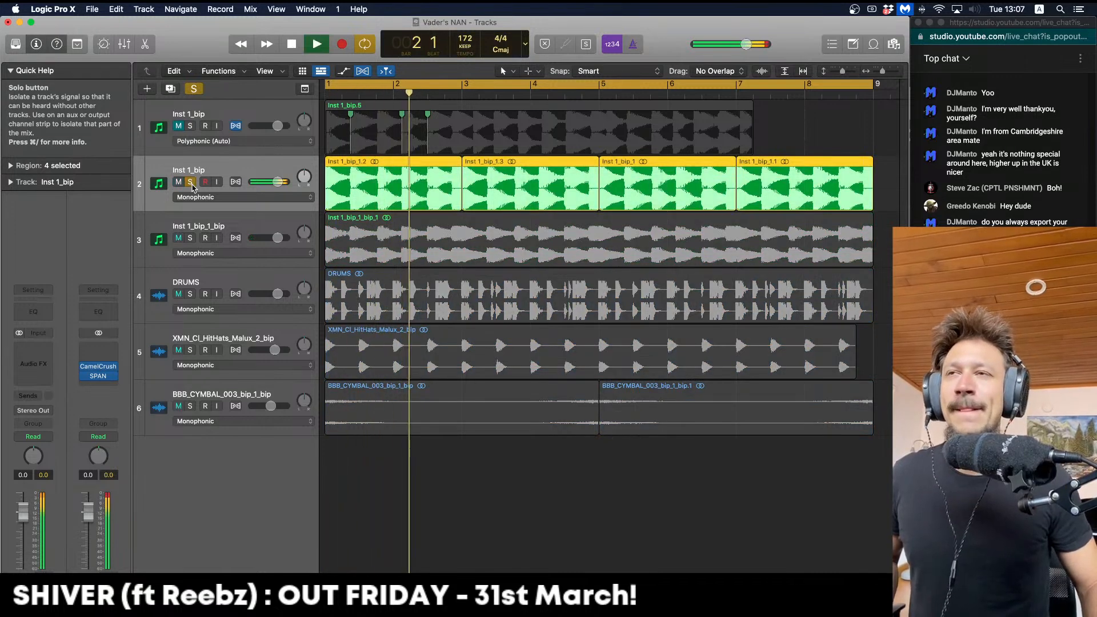
{"action": "key", "text": "space"}
{"action": "left_click", "coordinate": [190, 182]}
Rename track 3 to 'DISTORT TONE'
{"action": "double_click", "coordinate": [205, 166]}
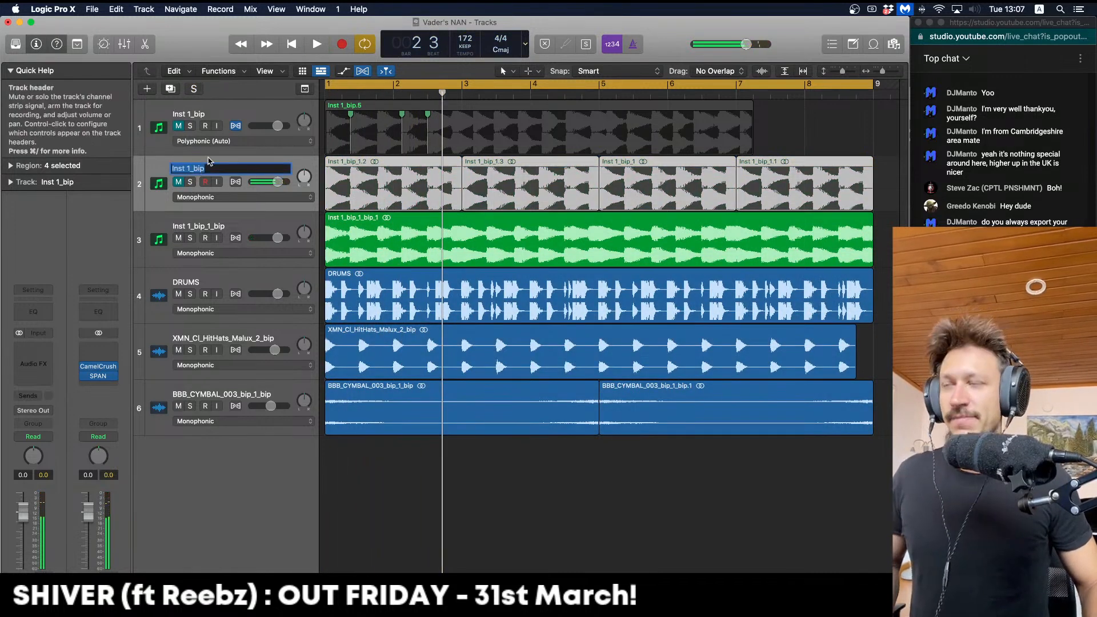
{"action": "double_click", "coordinate": [226, 223]}
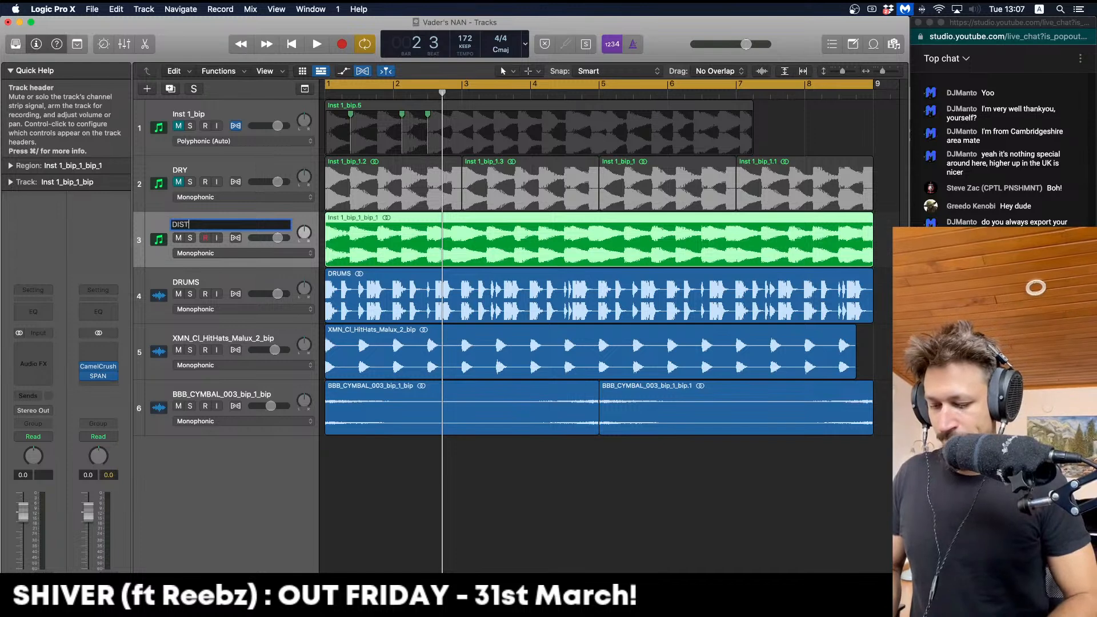
{"action": "type", "text": "DISTORT TON"}
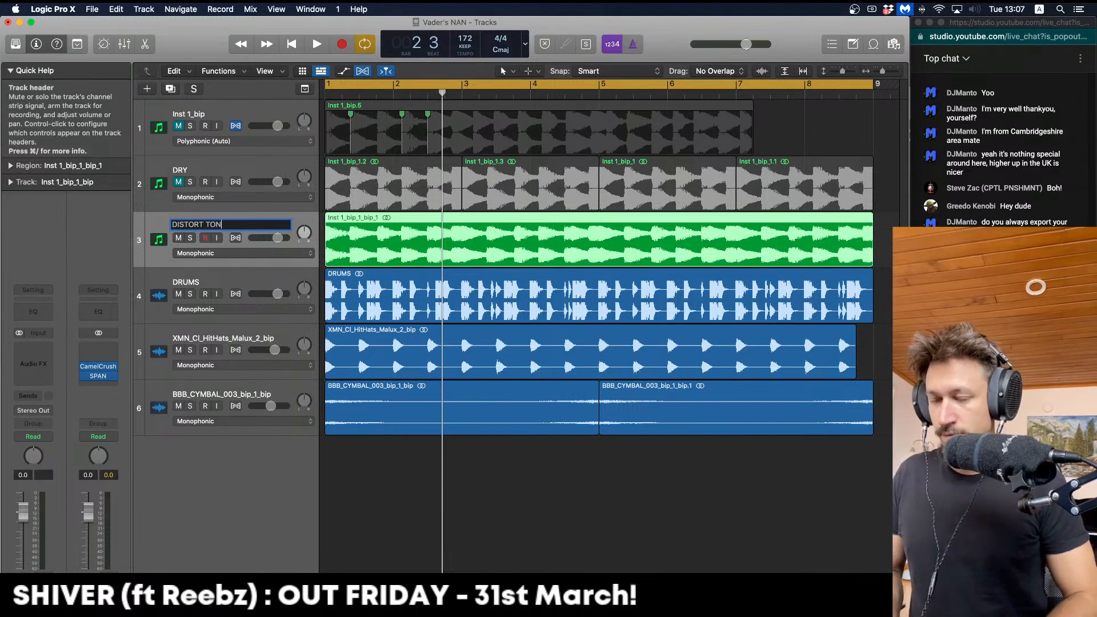
{"action": "type", "text": "E"}
{"action": "key", "text": "Return"}
Play the arrangement, then unmute the DRY track
{"action": "key", "text": "space"}
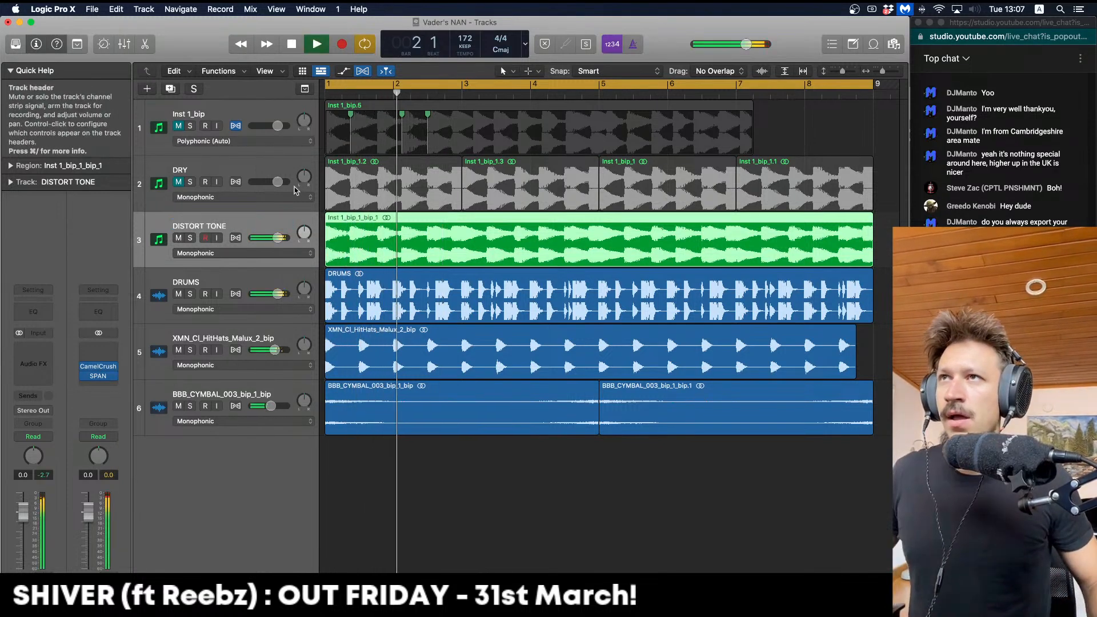
{"action": "key", "text": "space"}
{"action": "left_click", "coordinate": [179, 181]}
Mute DISTORT TONE and play the dry sound from the start
{"action": "left_click", "coordinate": [179, 238]}
{"action": "key", "text": "space"}
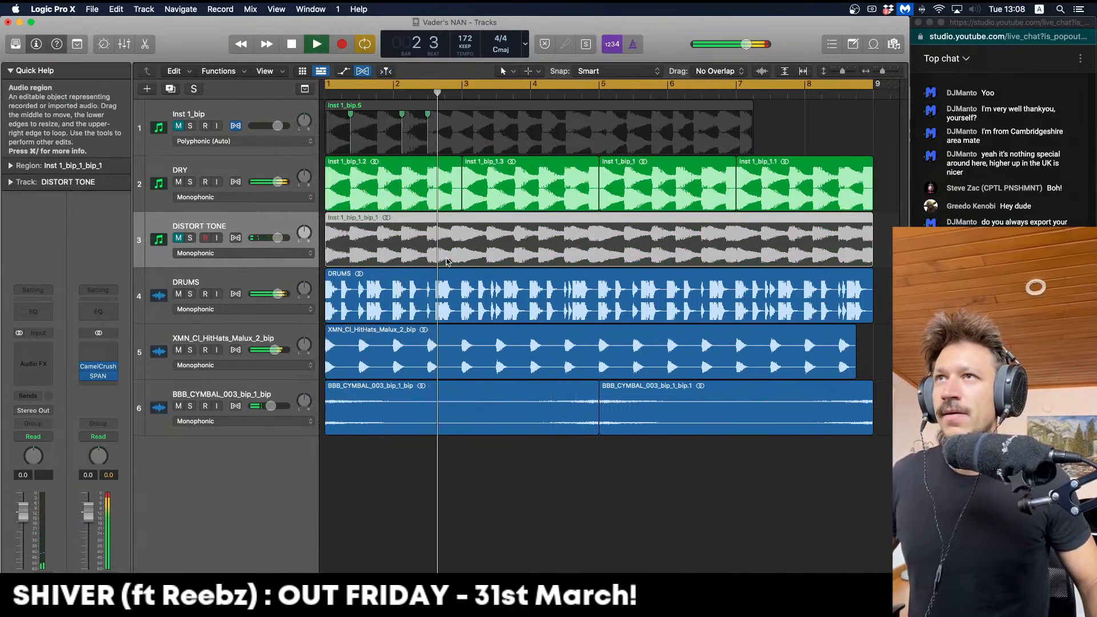
{"action": "key", "text": "Return"}
Split the DISTORT TONE and DRY regions at bars 1.4–2.1 with the Marquee tool
{"action": "mouse_move", "coordinate": [376, 231]}
{"action": "left_mouse_down"}
{"action": "mouse_move", "coordinate": [399, 231]}
{"action": "mouse_move", "coordinate": [402, 260]}
{"action": "left_mouse_up"}
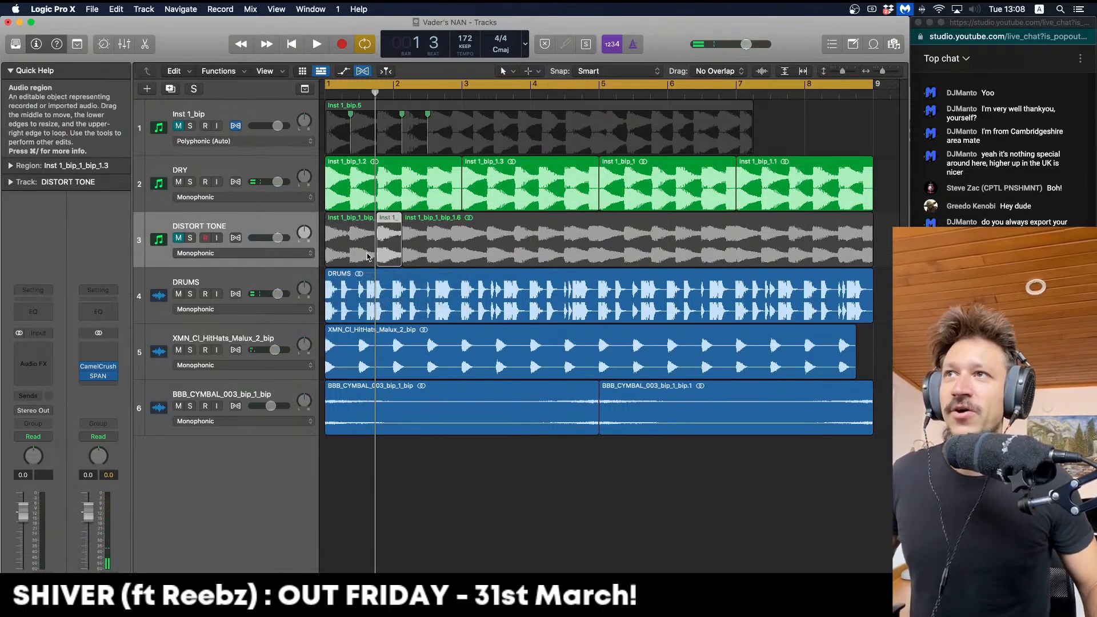
{"action": "left_click", "coordinate": [426, 261]}
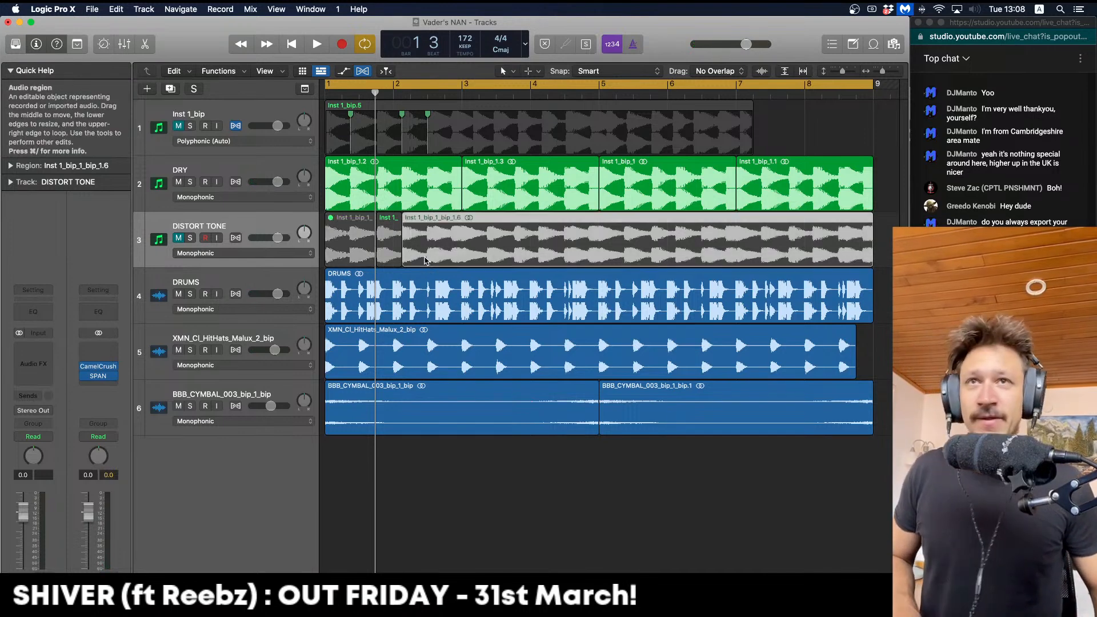
{"action": "left_click_drag", "start_coordinate": [374, 194], "coordinate": [401, 195]}
{"action": "left_click", "coordinate": [389, 195]}
Mute the later and first DRY pieces, audition, then unmute the first piece
{"action": "left_click", "coordinate": [412, 197]}
{"action": "key", "text": "ctrl+m"}
{"action": "left_click", "coordinate": [349, 197]}
{"action": "key", "text": "ctrl+m"}
{"action": "key", "text": "space"}
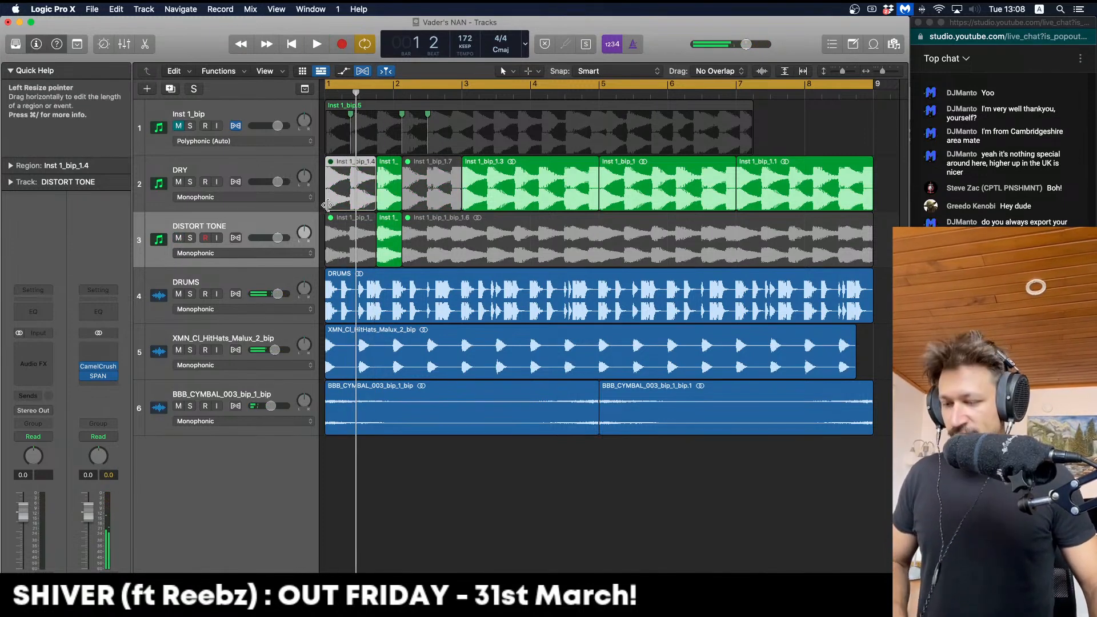
{"action": "key", "text": "ctrl+m"}
Mute the short DRY slice and long DISTORT TONE piece, keeping the later DRY piece audible
{"action": "left_click", "coordinate": [392, 197]}
{"action": "key", "text": "ctrl+m"}
{"action": "left_click", "coordinate": [439, 232]}
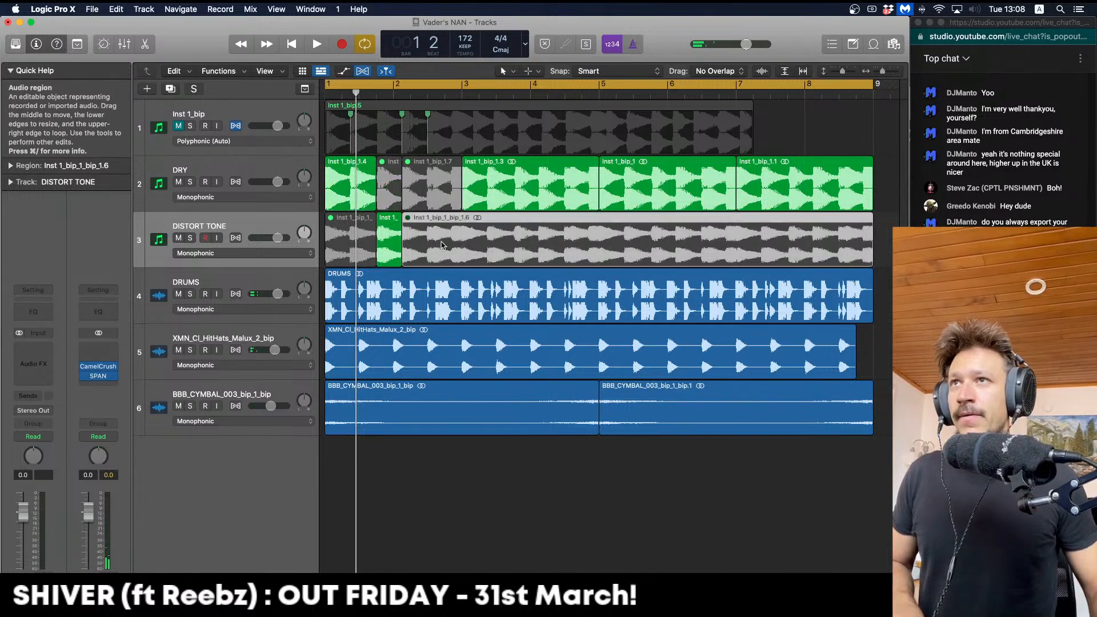
{"action": "key", "text": "ctrl+m"}
{"action": "left_click", "coordinate": [444, 194]}
{"action": "key", "text": "ctrl+m"}
{"action": "left_click", "coordinate": [453, 254]}
{"action": "key", "text": "ctrl+m"}
Audition the dry-to-distorted swap from bar 1, then select all three DISTORT TONE pieces
{"action": "key", "text": "space"}
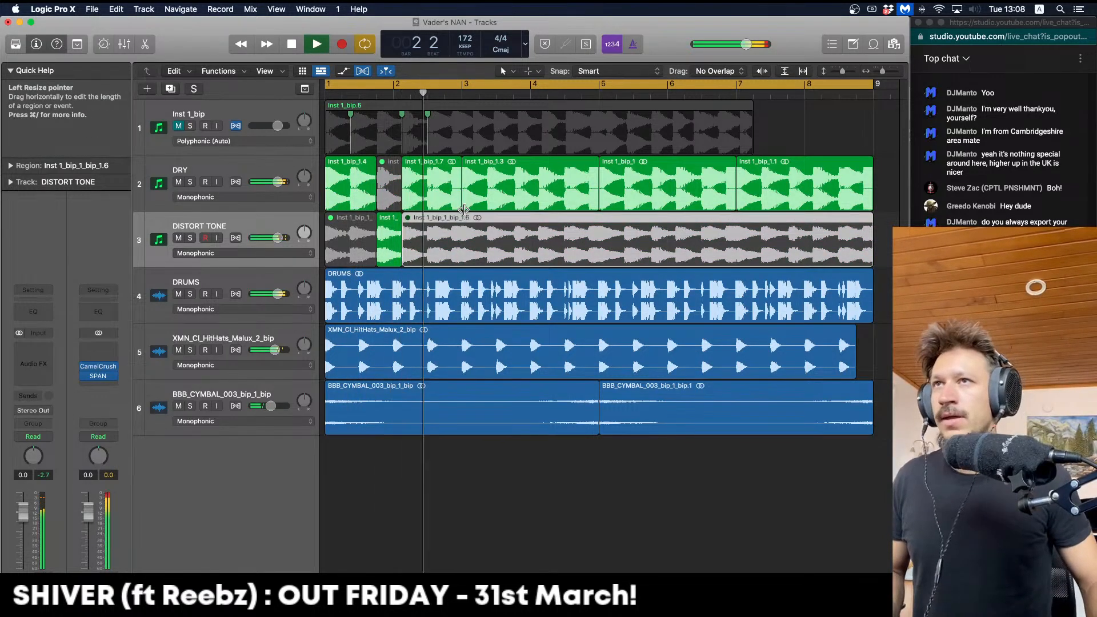
{"action": "key", "text": "space"}
{"action": "key", "text": "space"}
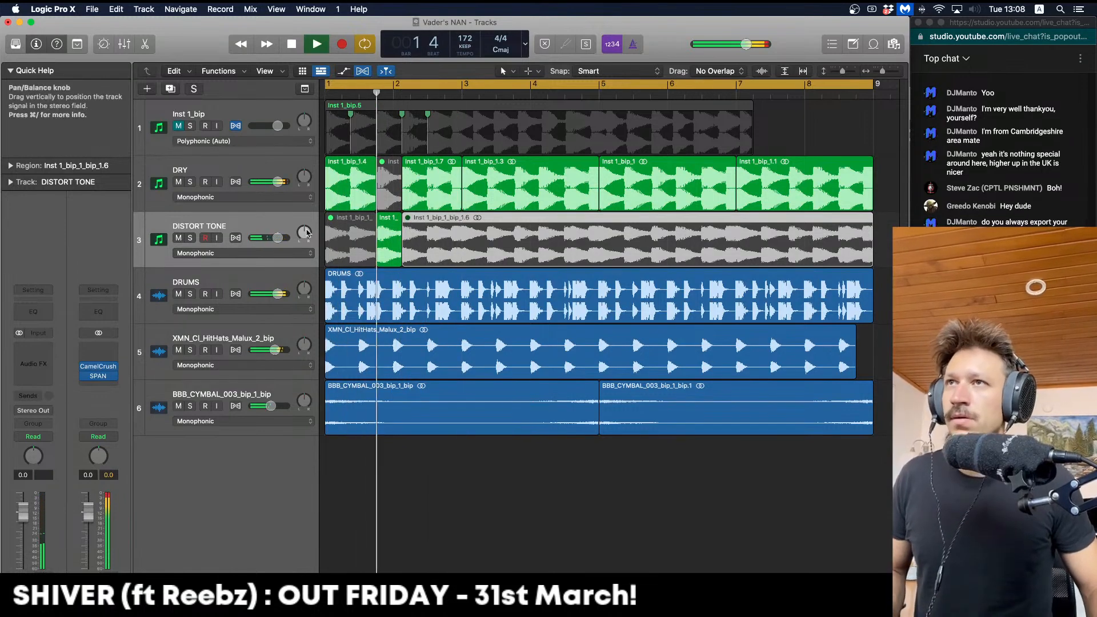
{"action": "key", "text": "space"}
{"action": "left_click", "coordinate": [213, 227]}
Solo DISTORT TONE and loop bars 1.4–2.3 to audition the distorted slice
{"action": "key", "text": "s"}
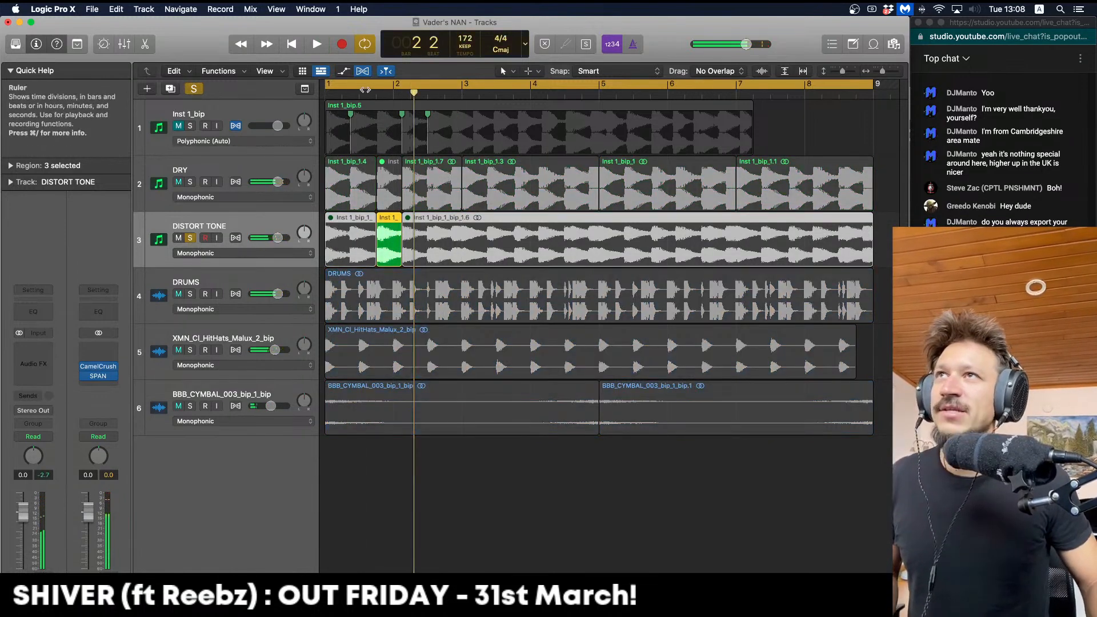
{"action": "left_click_drag", "start_coordinate": [379, 88], "coordinate": [495, 80]}
{"action": "key", "text": "space"}
{"action": "key", "text": "space"}
{"action": "key", "text": "space"}
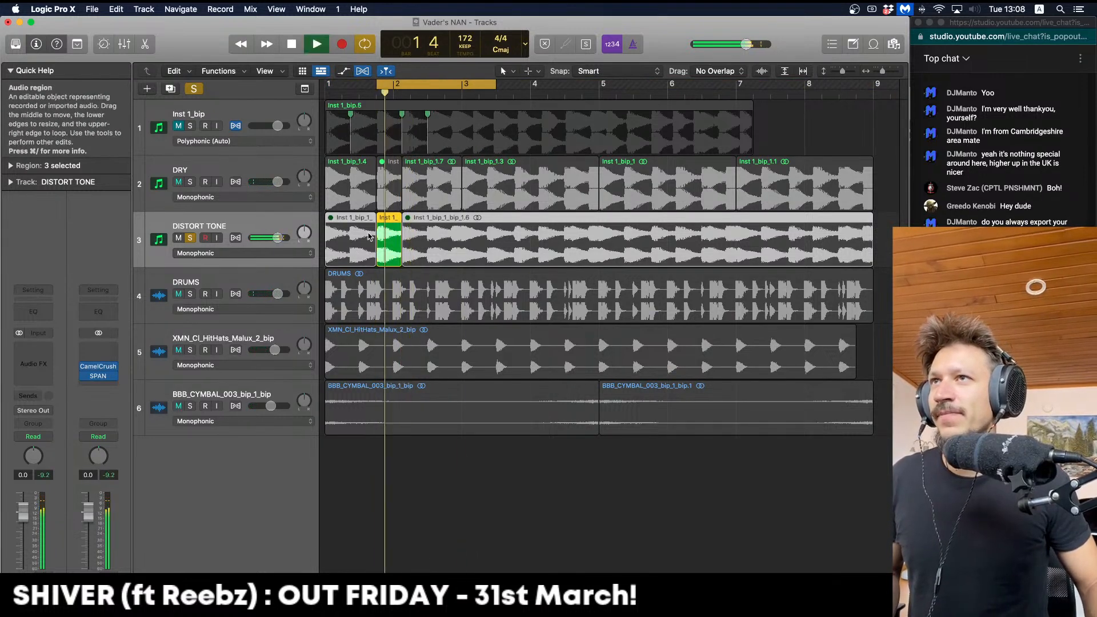
{"action": "key", "text": "space"}
{"action": "left_click", "coordinate": [10, 165]}
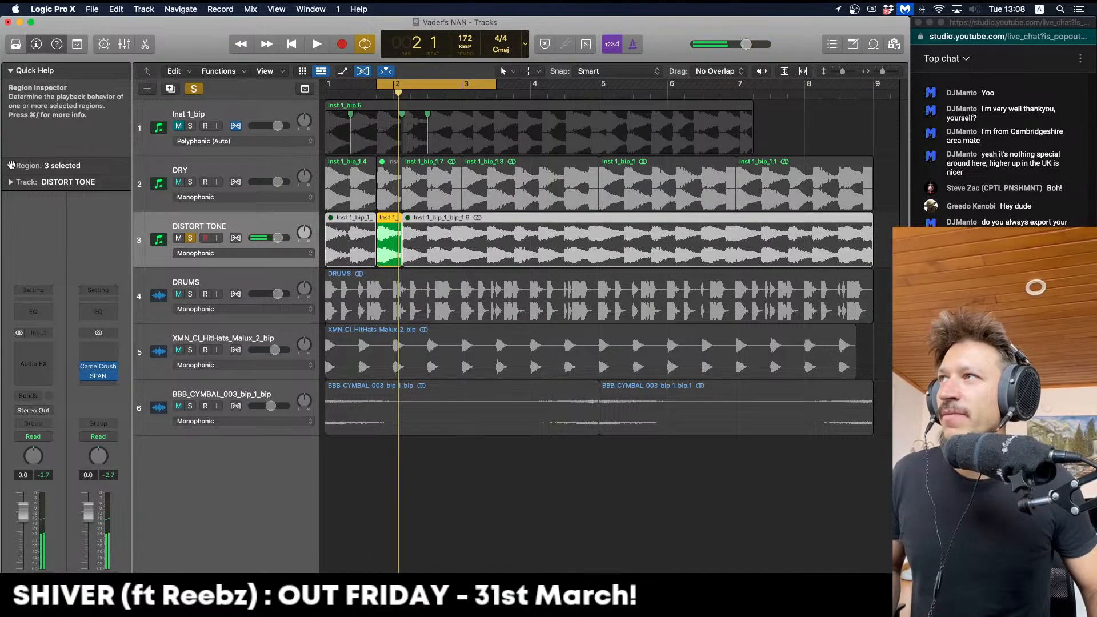
{"action": "key", "text": "space"}
{"action": "key", "text": "space"}
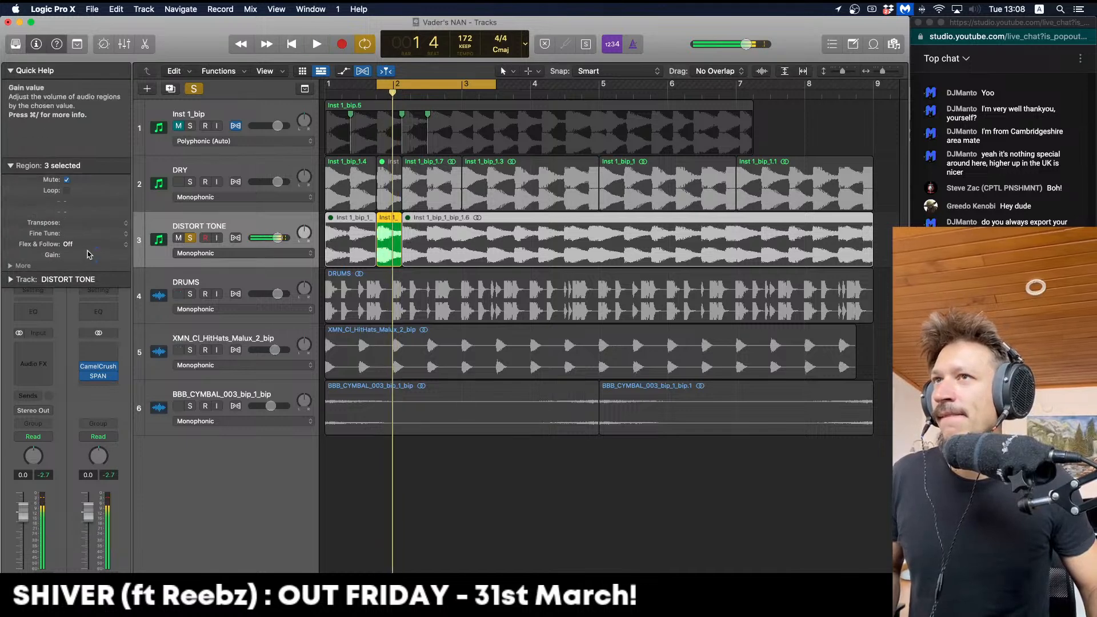
{"action": "key", "text": "space"}
{"action": "key", "text": "space"}
Delete the first and long muted DISTORT TONE pieces, keeping only the short slice
{"action": "key", "text": "Delete"}
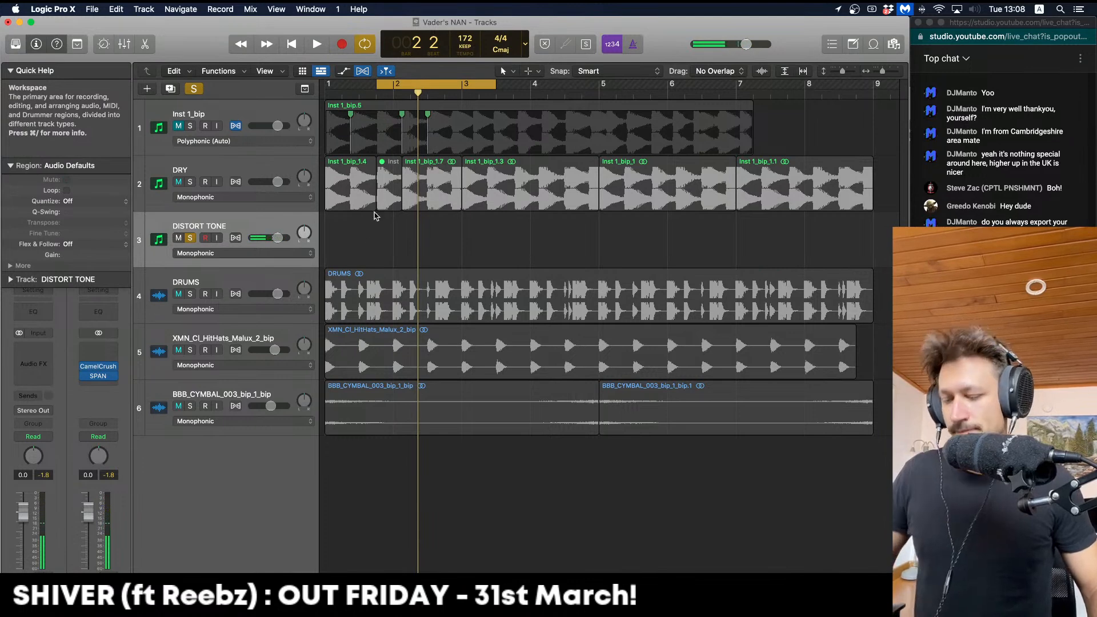
{"action": "key", "text": "super+z"}
{"action": "left_click", "coordinate": [345, 227]}
{"action": "key", "text": "Delete"}
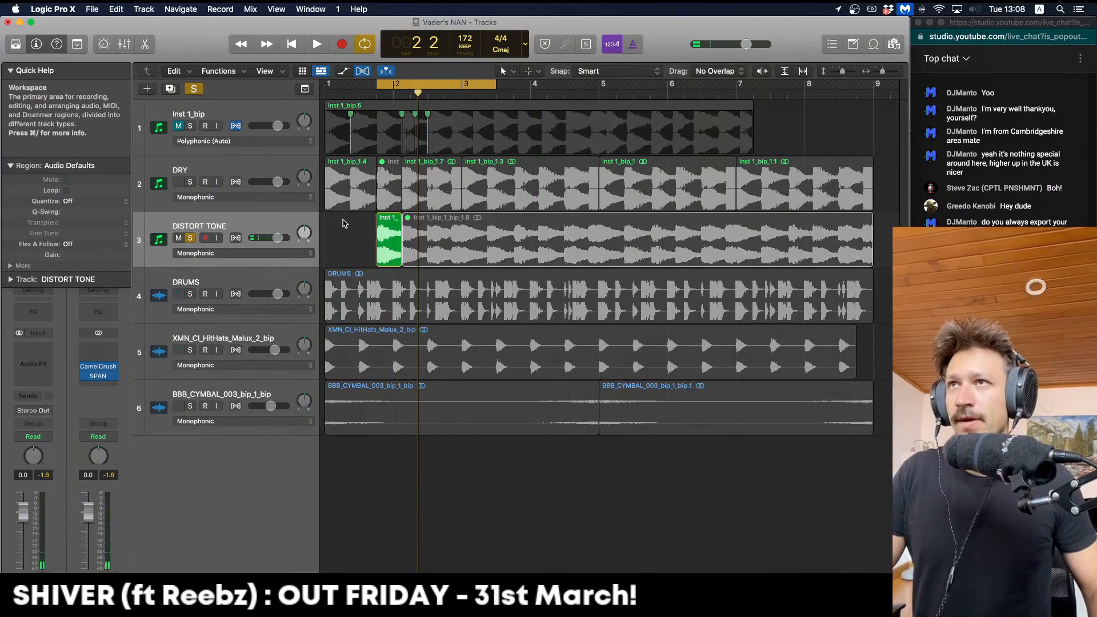
{"action": "key", "text": "Delete"}
{"action": "left_click", "coordinate": [562, 218]}
{"action": "left_click", "coordinate": [563, 223]}
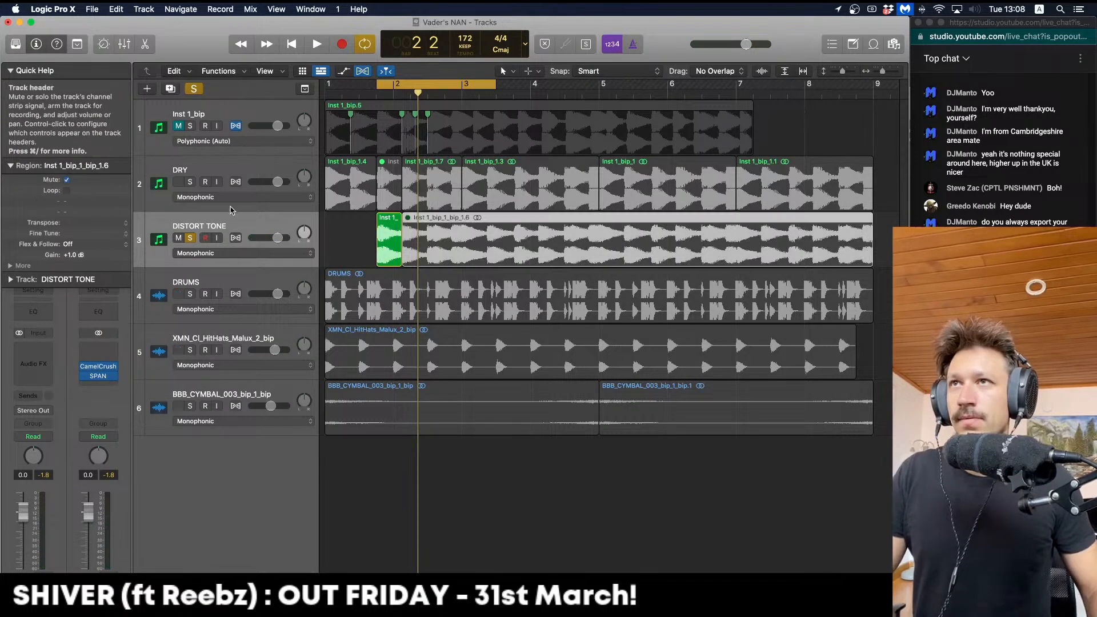
{"action": "key", "text": "Delete"}
Delete the muted DRY slice, unsolo DISTORT TONE, and set the cycle range to bars 1–8
{"action": "left_click", "coordinate": [393, 182]}
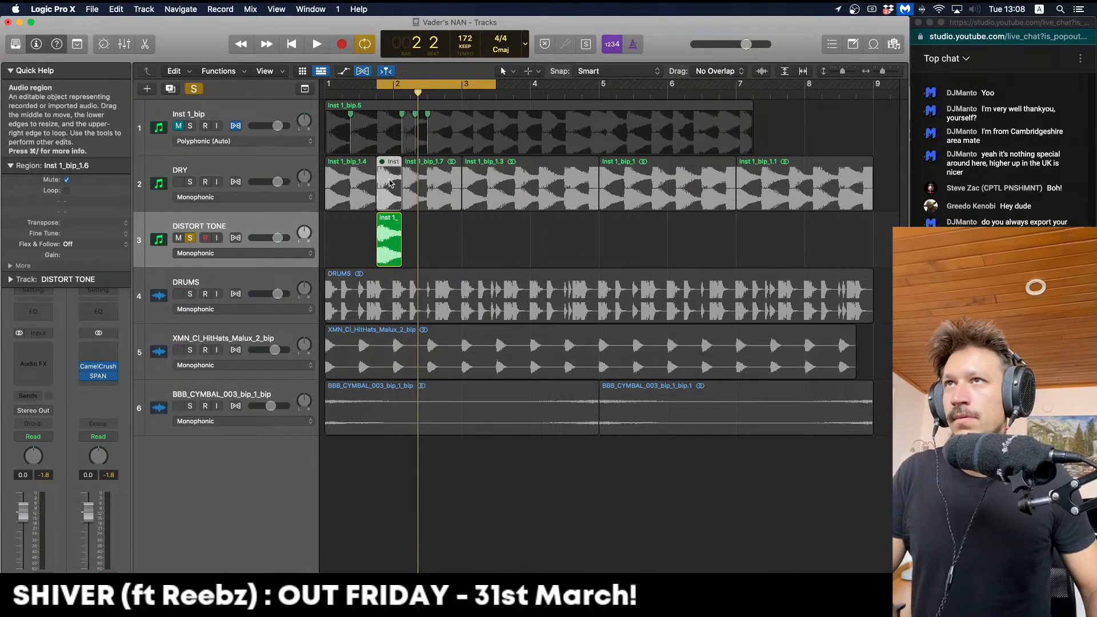
{"action": "key", "text": "Delete"}
{"action": "key", "text": "space"}
{"action": "left_click", "coordinate": [190, 237]}
{"action": "left_click_drag", "start_coordinate": [328, 84], "coordinate": [805, 84]}
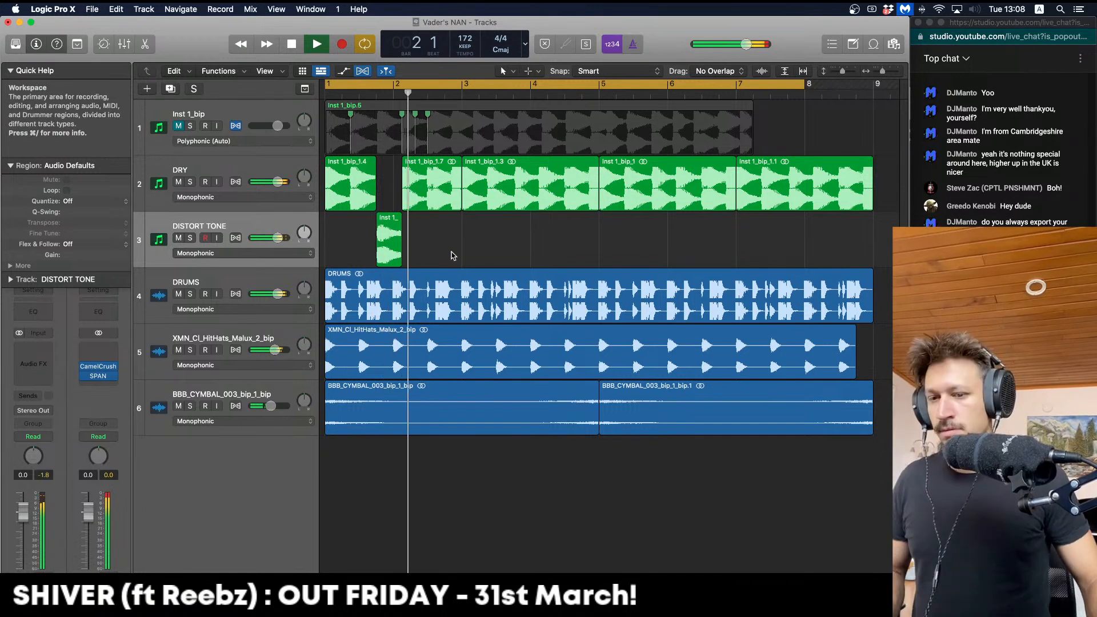
{"action": "key", "text": "space"}
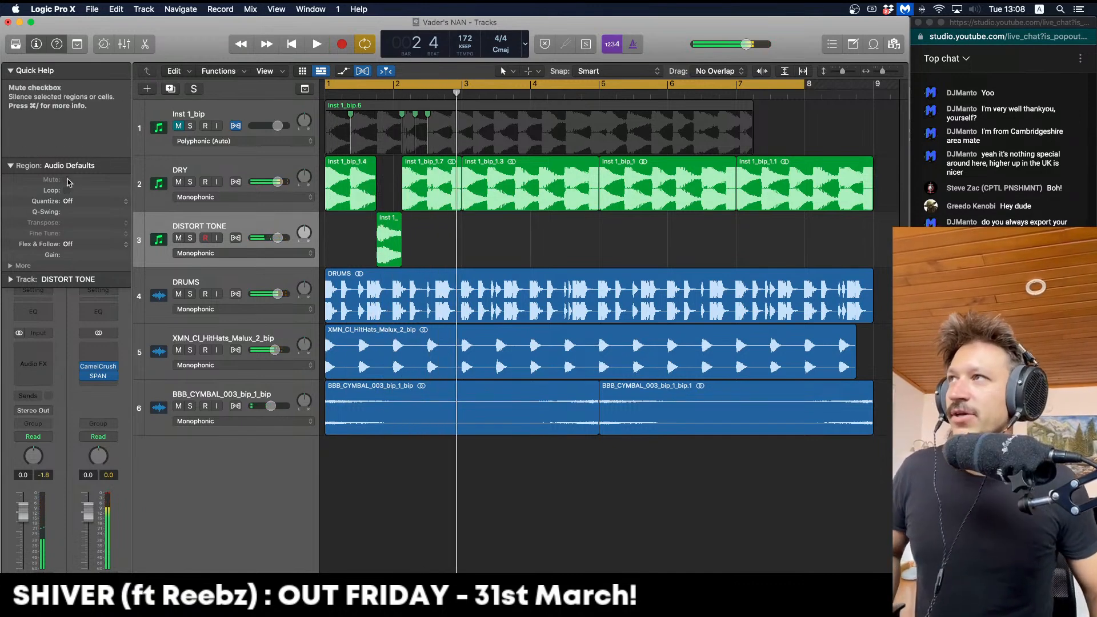
{"action": "left_click", "coordinate": [8, 165]}
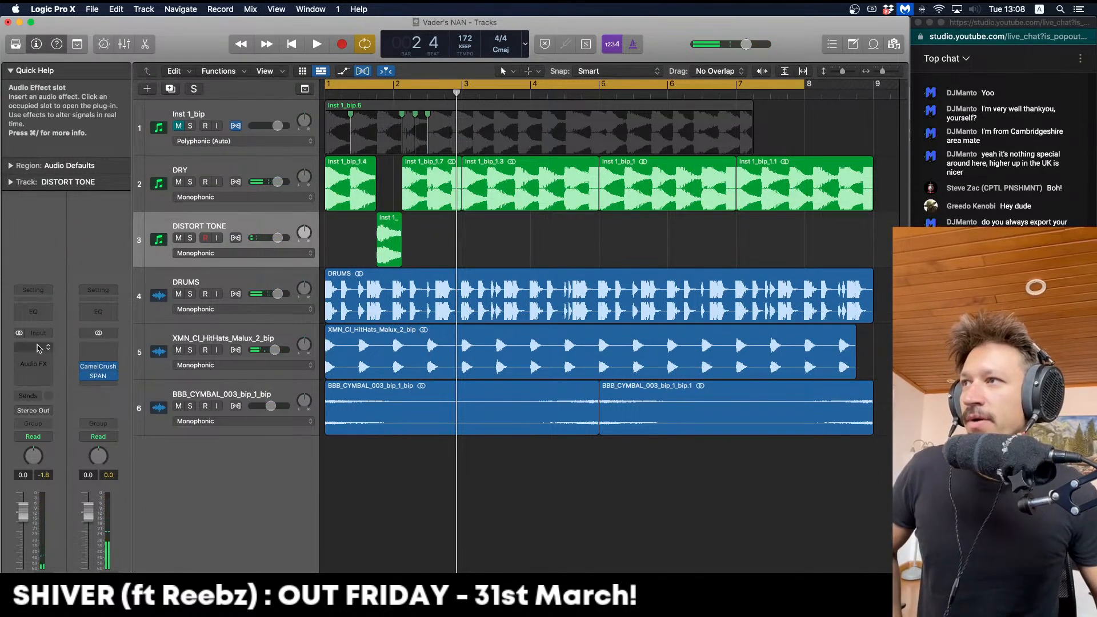
Insert Rift Feedback Lite (Stereo) on DISTORT TONE and loop bars 1.3–3.3
{"action": "left_click", "coordinate": [38, 348]}
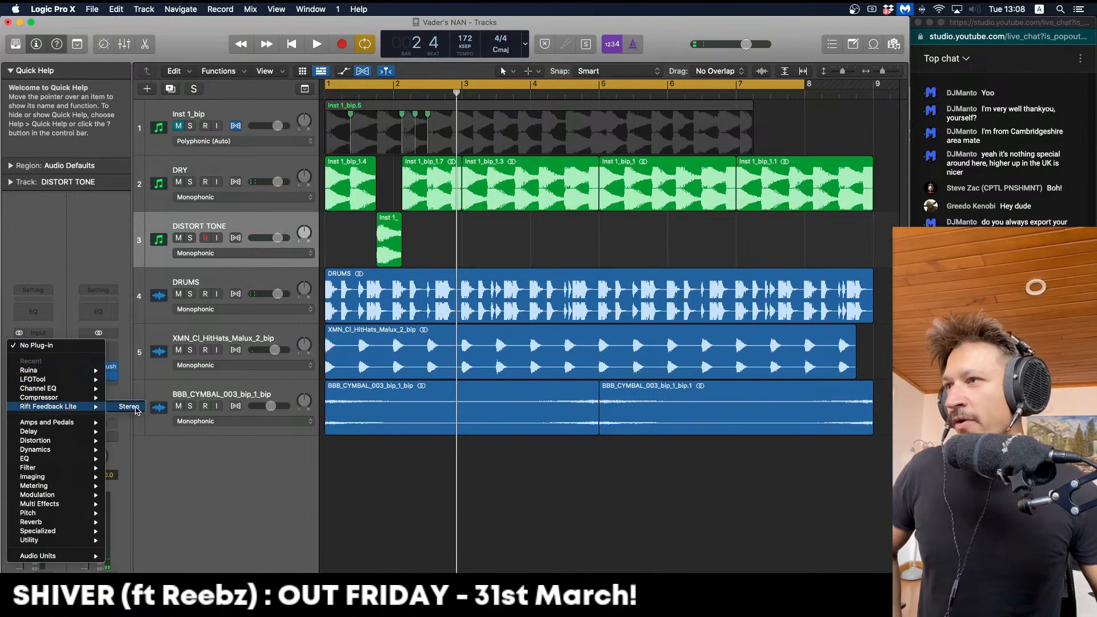
{"action": "left_click", "coordinate": [129, 407]}
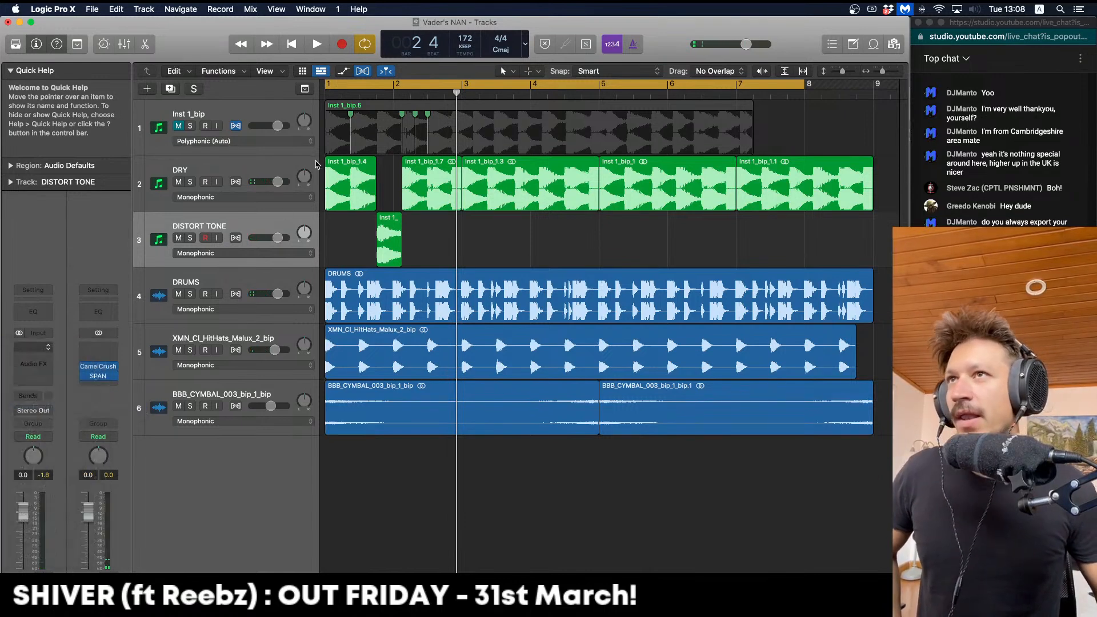
{"action": "left_click", "coordinate": [360, 84]}
{"action": "left_click_drag", "start_coordinate": [360, 84], "coordinate": [483, 144]}
{"action": "key", "text": "space"}
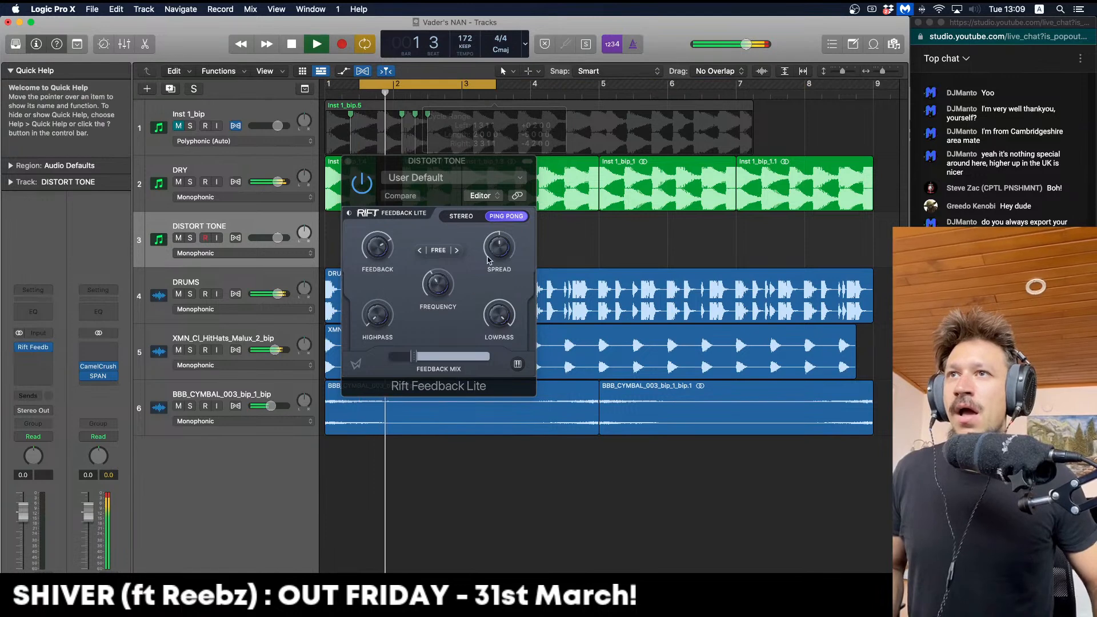
Lower Rift's feedback mix to about 38% and raise its highpass to 157 Hz
{"action": "left_click_drag", "start_coordinate": [444, 359], "coordinate": [434, 358]}
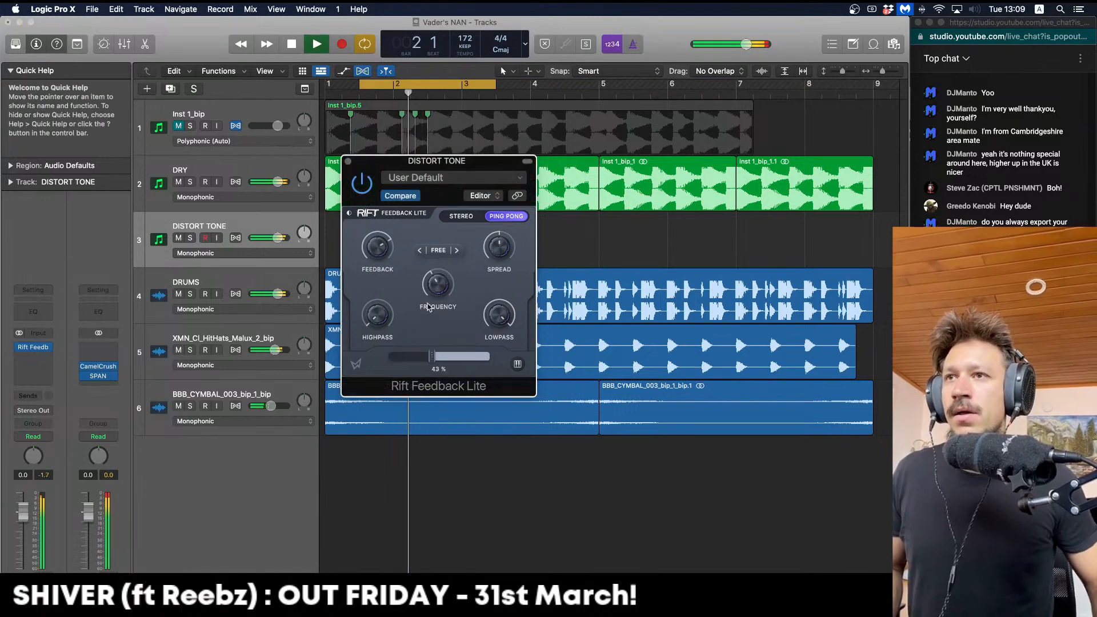
{"action": "left_click_drag", "start_coordinate": [429, 310], "coordinate": [427, 343]}
{"action": "key", "text": "space"}
{"action": "key", "text": "space"}
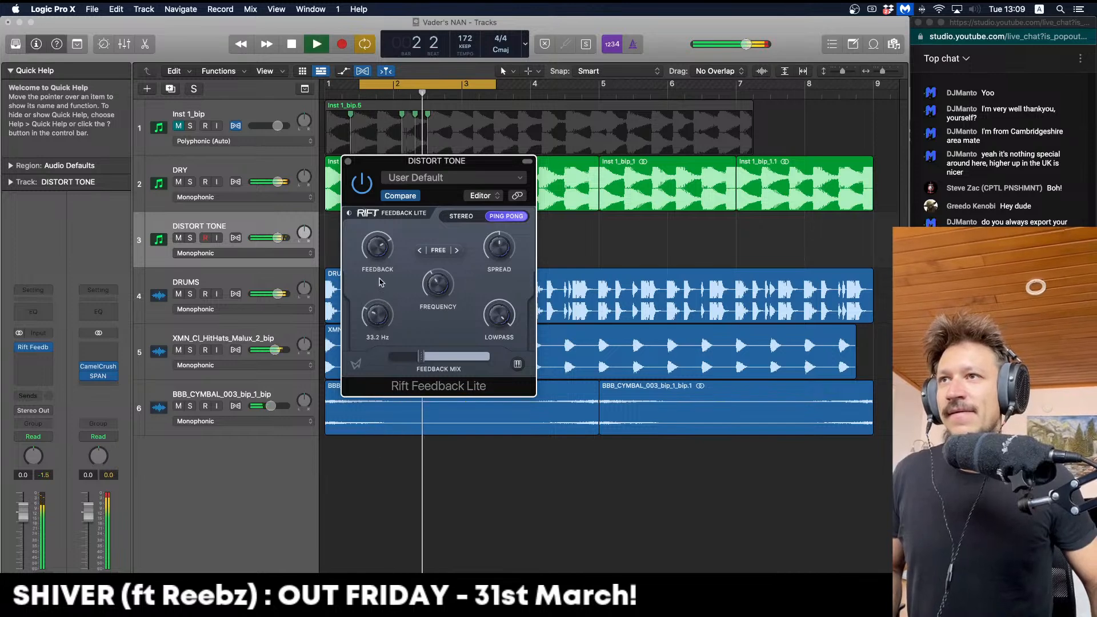
{"action": "key", "text": "space"}
{"action": "left_click_drag", "start_coordinate": [374, 315], "coordinate": [376, 311]}
{"action": "key", "text": "space"}
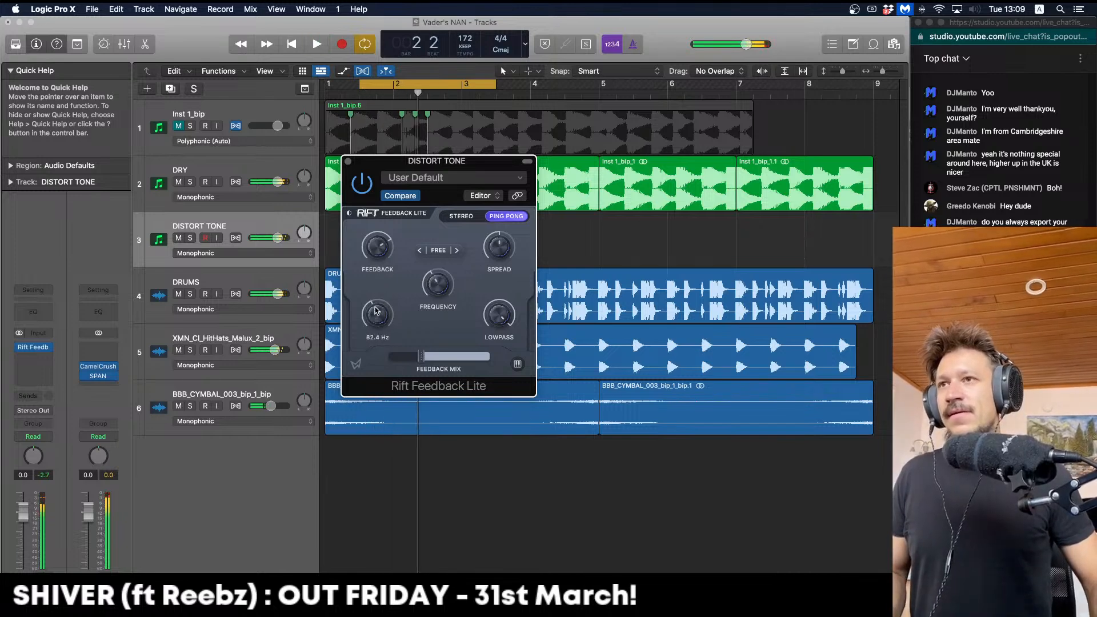
{"action": "key", "text": "space"}
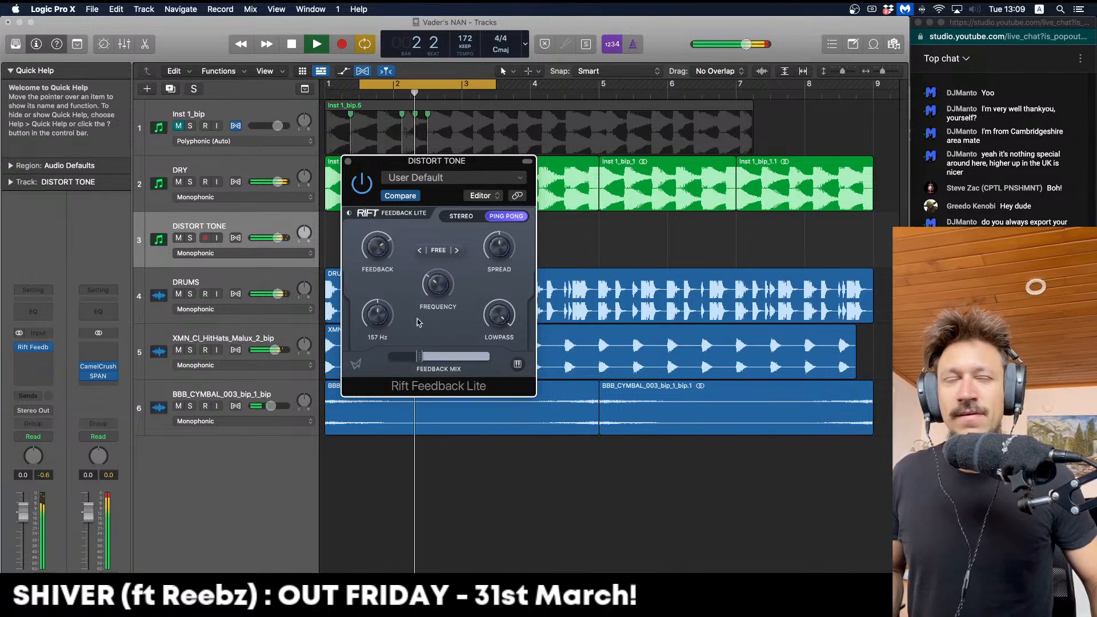
{"action": "key", "text": "space"}
{"action": "key", "text": "space"}
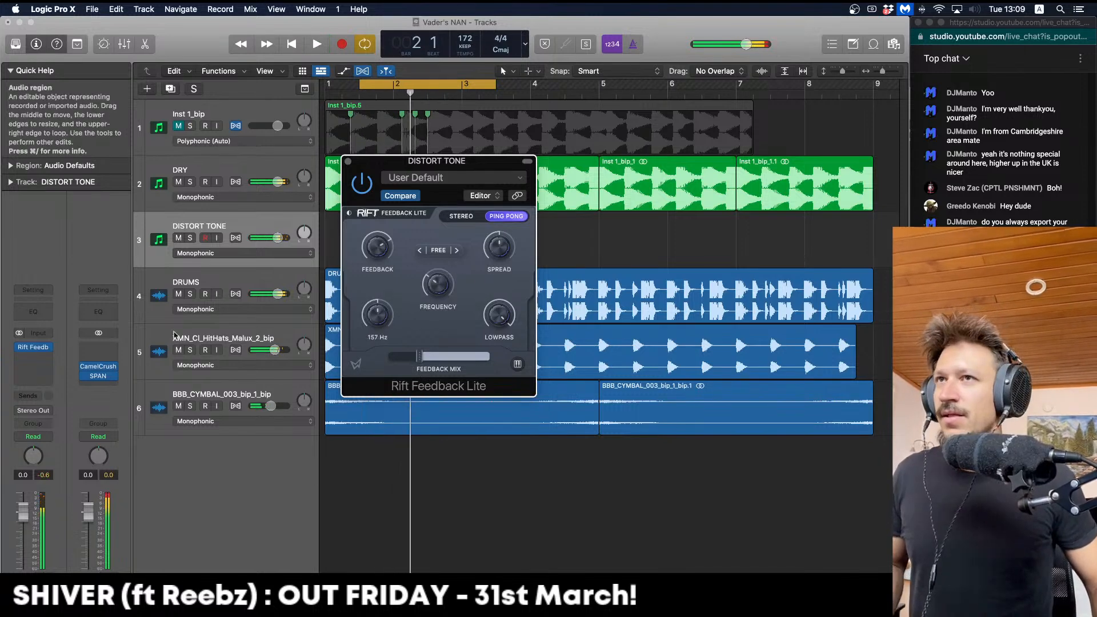
Add kHs Distortion from the Kilohearts Audio Units to DISTORT TONE's next slot
{"action": "left_click", "coordinate": [35, 366]}
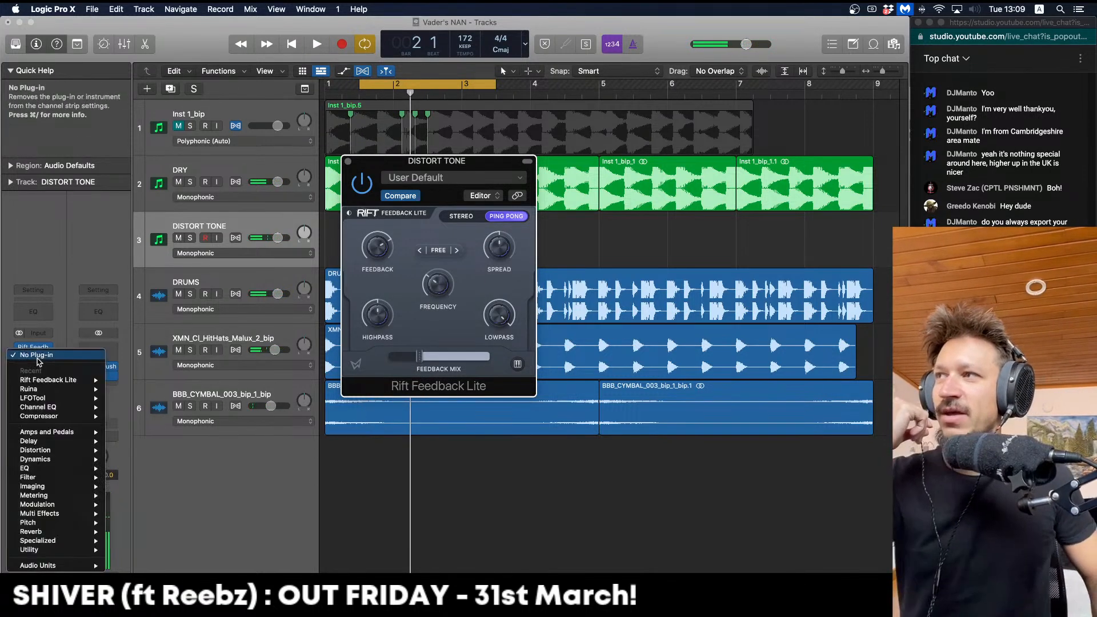
{"action": "mouse_move", "coordinate": [71, 567]}
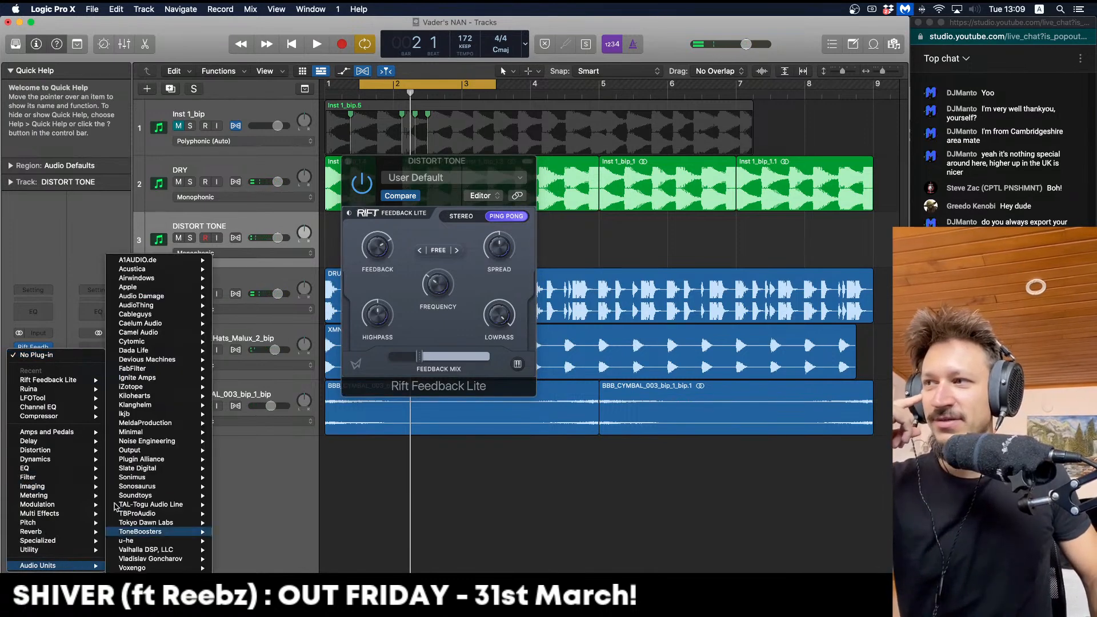
{"action": "mouse_move", "coordinate": [152, 408]}
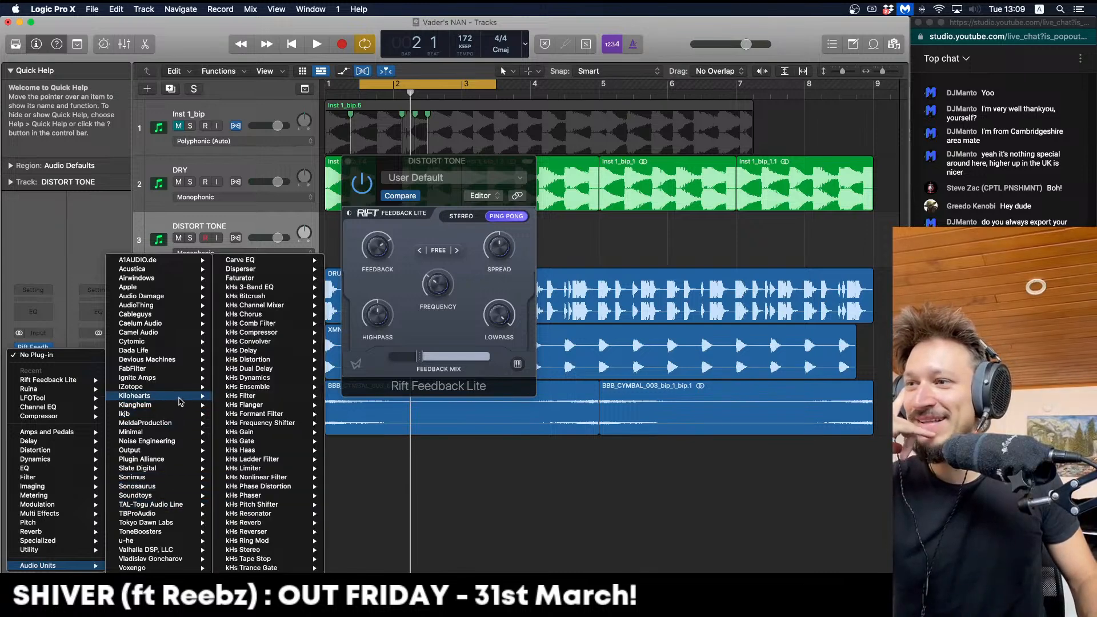
{"action": "left_click", "coordinate": [247, 359]}
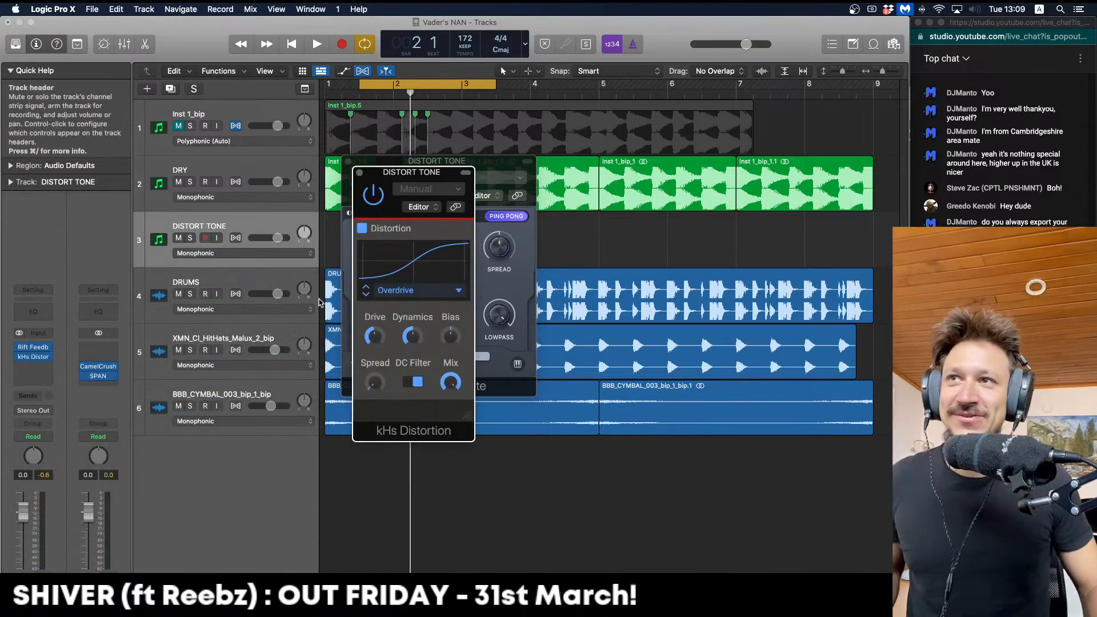
Raise the distortion drive to about +5.89 dB and switch the curve to Sine
{"action": "key", "text": "space"}
{"action": "key", "text": "space"}
{"action": "left_click_drag", "start_coordinate": [375, 385], "coordinate": [375, 337]}
{"action": "key", "text": "space"}
{"action": "key", "text": "space"}
{"action": "left_click", "coordinate": [366, 295]}
{"action": "left_click", "coordinate": [364, 296]}
{"action": "key", "text": "space"}
Bring up the Kilohearts plug-in submenu on the kHs Distortion slot to swap it
{"action": "left_click", "coordinate": [50, 357]}
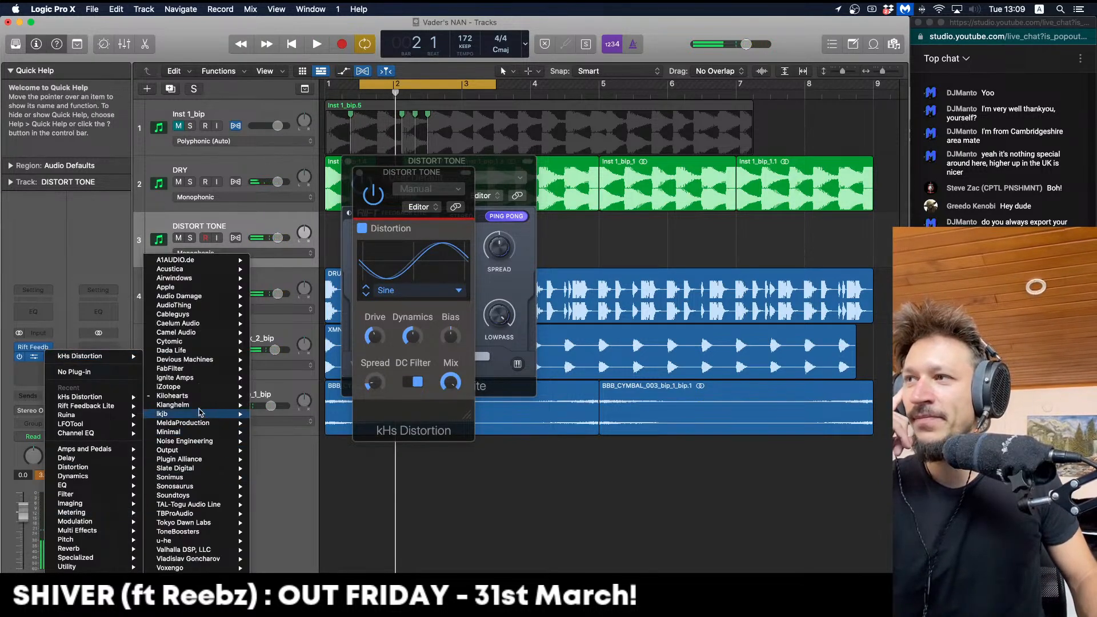
{"action": "mouse_move", "coordinate": [200, 395]}
{"action": "mouse_move", "coordinate": [307, 567]}
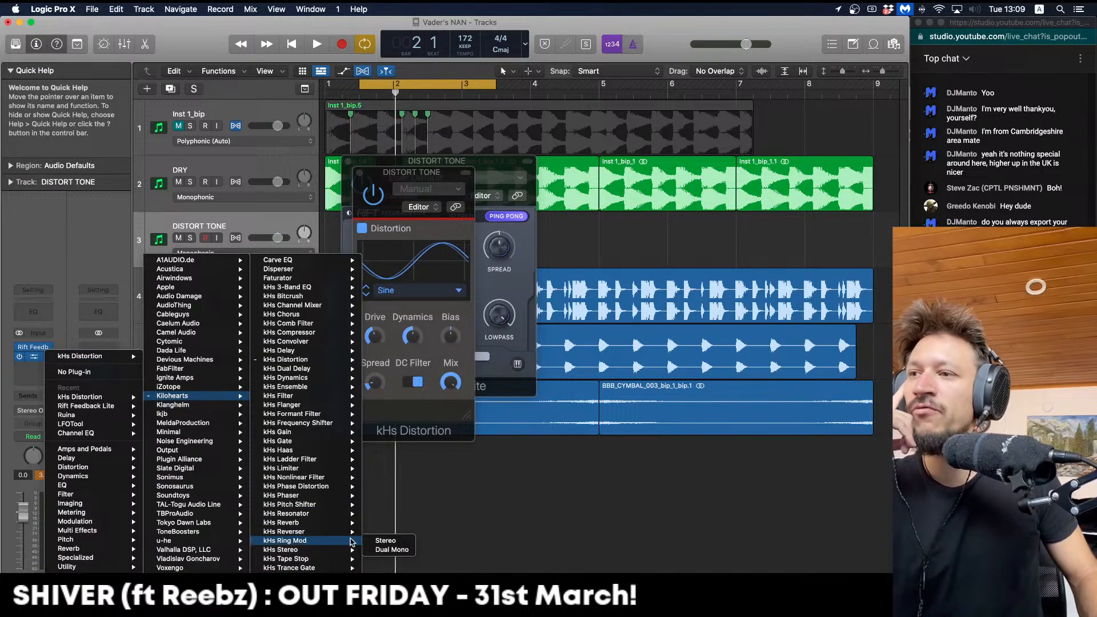
Replace kHs Distortion with stereo kHs Ring Mod, frequency at minimum and bias raised
{"action": "left_click", "coordinate": [368, 540]}
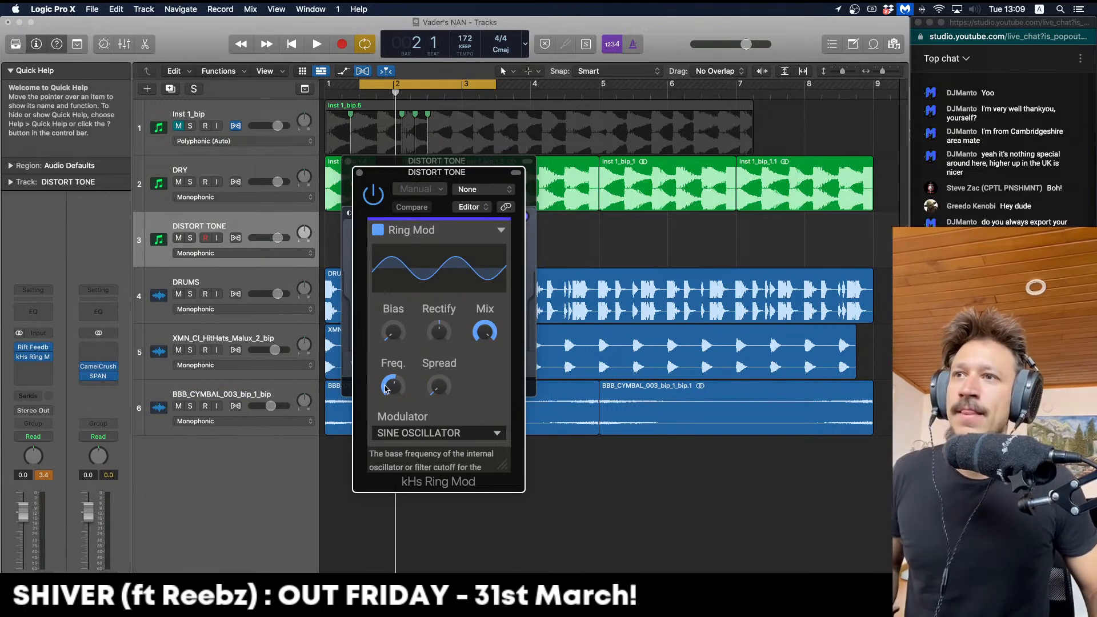
{"action": "left_click_drag", "start_coordinate": [398, 396], "coordinate": [398, 448]}
{"action": "key", "text": "space"}
{"action": "key", "text": "space"}
{"action": "key", "text": "space"}
{"action": "key", "text": "space"}
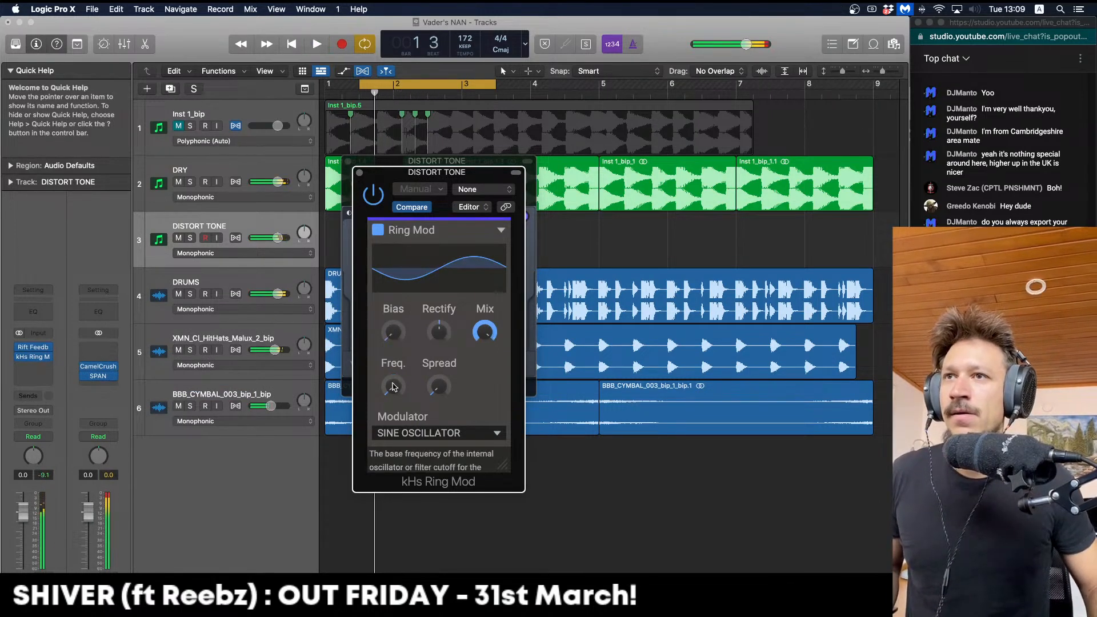
{"action": "left_click_drag", "start_coordinate": [399, 336], "coordinate": [399, 317]}
{"action": "key", "text": "space"}
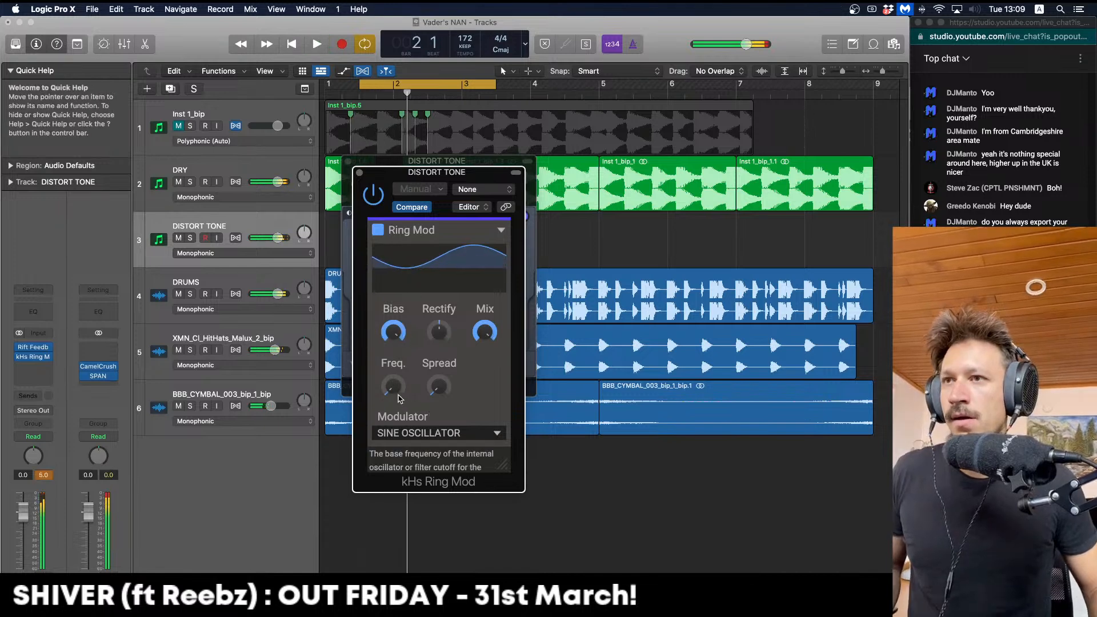
Widen the Ring Mod spread with frequency around 10 Hz, then close its window
{"action": "left_click_drag", "start_coordinate": [393, 387], "coordinate": [393, 382]}
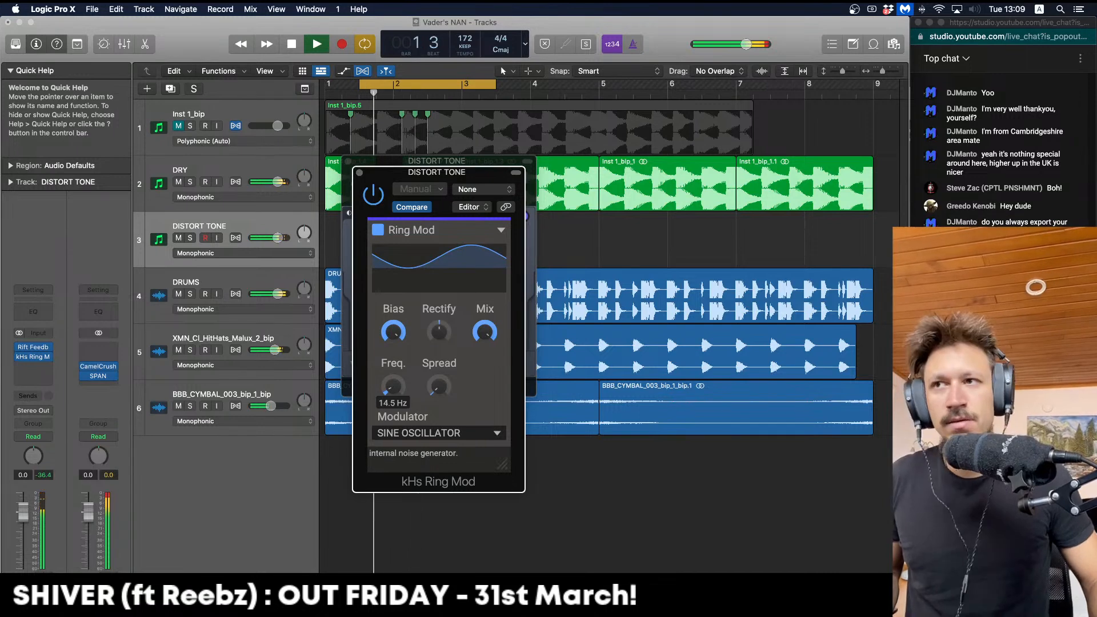
{"action": "left_click_drag", "start_coordinate": [439, 387], "coordinate": [395, 388]}
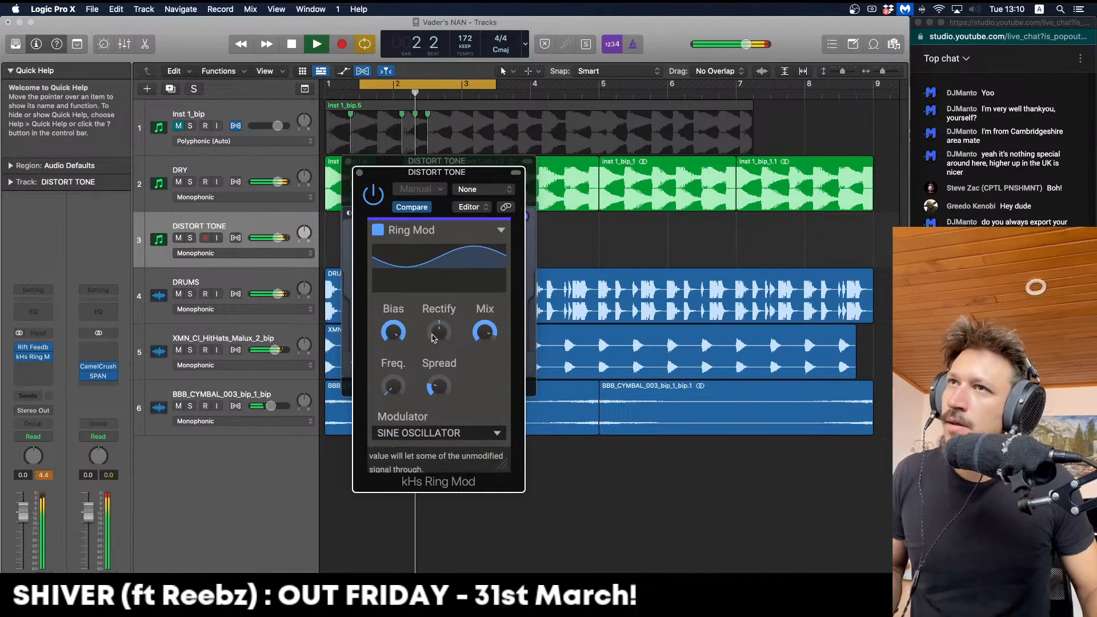
{"action": "key", "text": "space"}
{"action": "key", "text": "space"}
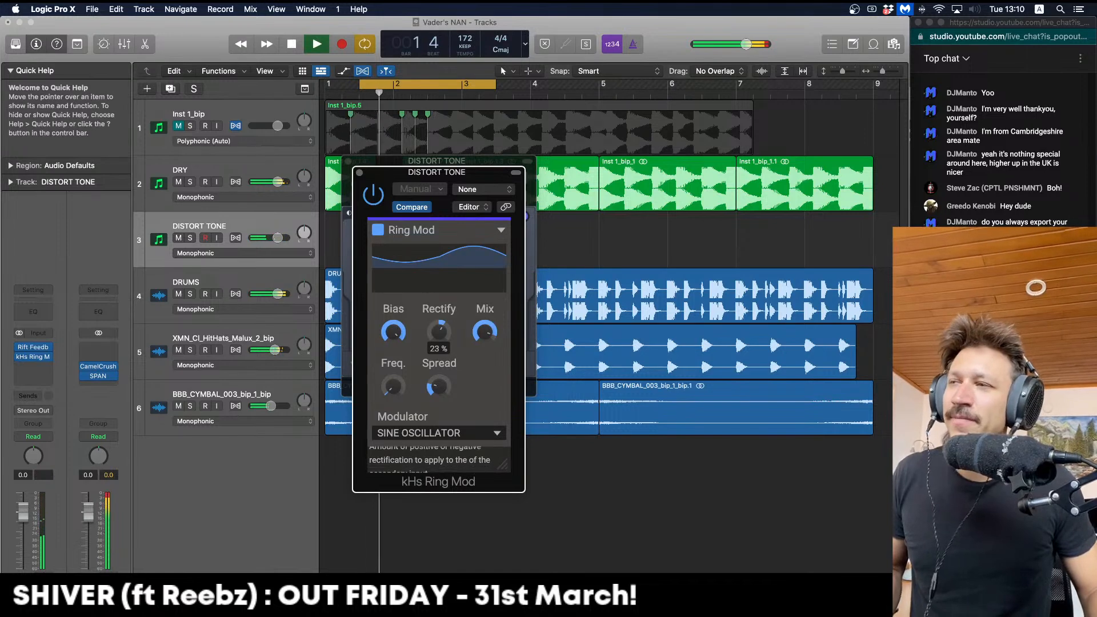
{"action": "left_click", "coordinate": [359, 173]}
Close the Rift window, try trimming the Inst 1_bip_1.7 and 1.4 regions, then undo the trims
{"action": "key", "text": "super+w"}
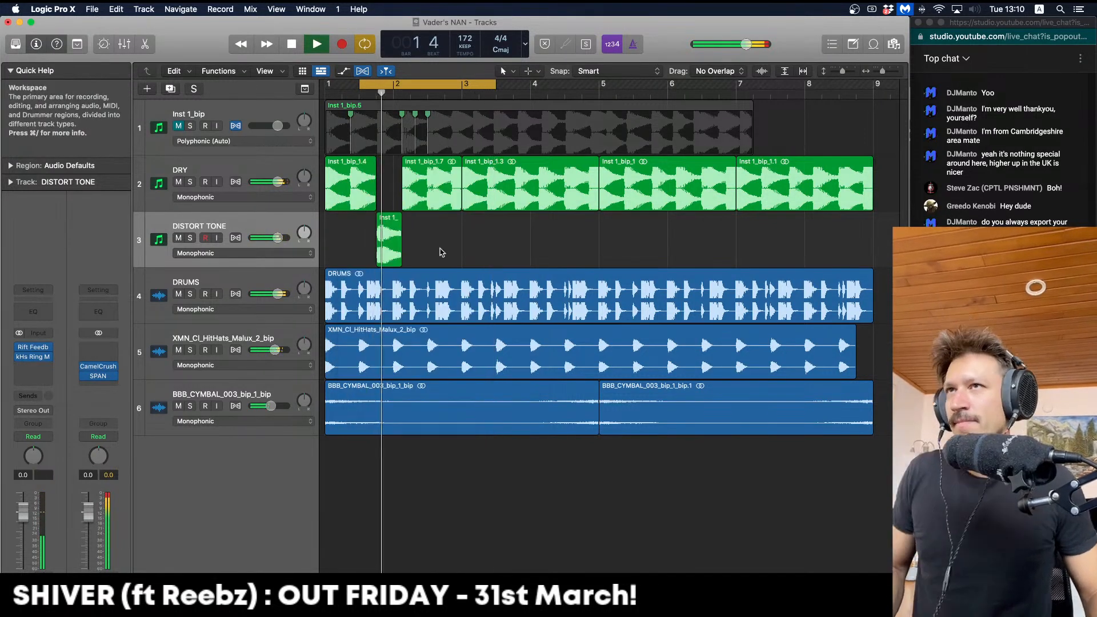
{"action": "key", "text": "space"}
{"action": "left_click_drag", "start_coordinate": [404, 201], "coordinate": [383, 206]}
{"action": "left_click_drag", "start_coordinate": [381, 261], "coordinate": [384, 261]}
{"action": "key", "text": "space"}
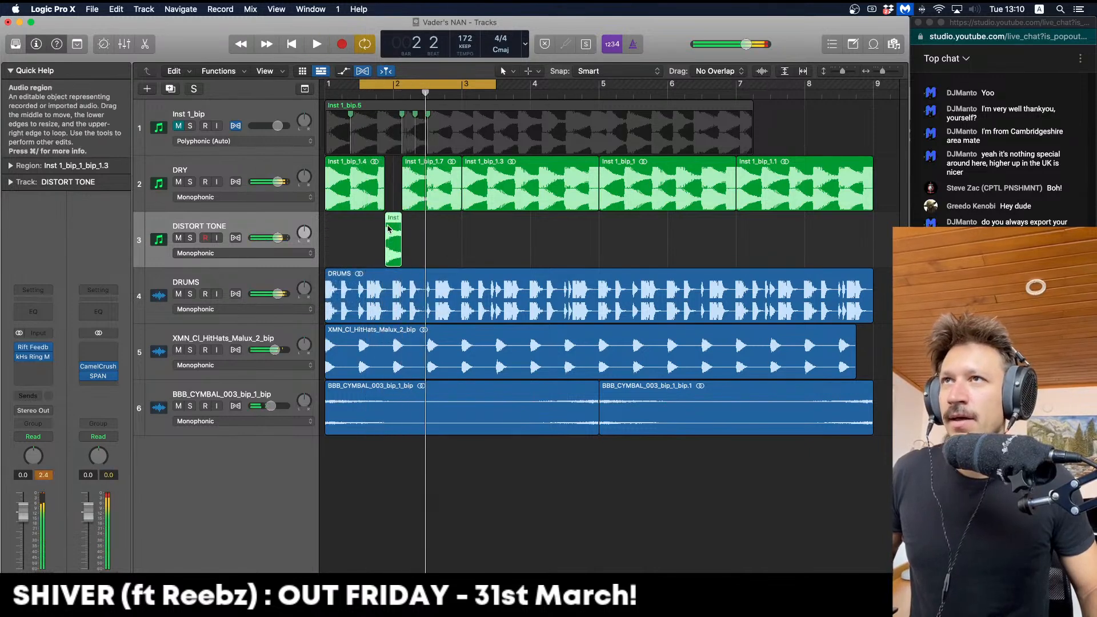
{"action": "left_click", "coordinate": [404, 235]}
{"action": "key", "text": "space"}
{"action": "key", "text": "super+z"}
{"action": "key", "text": "super+z"}
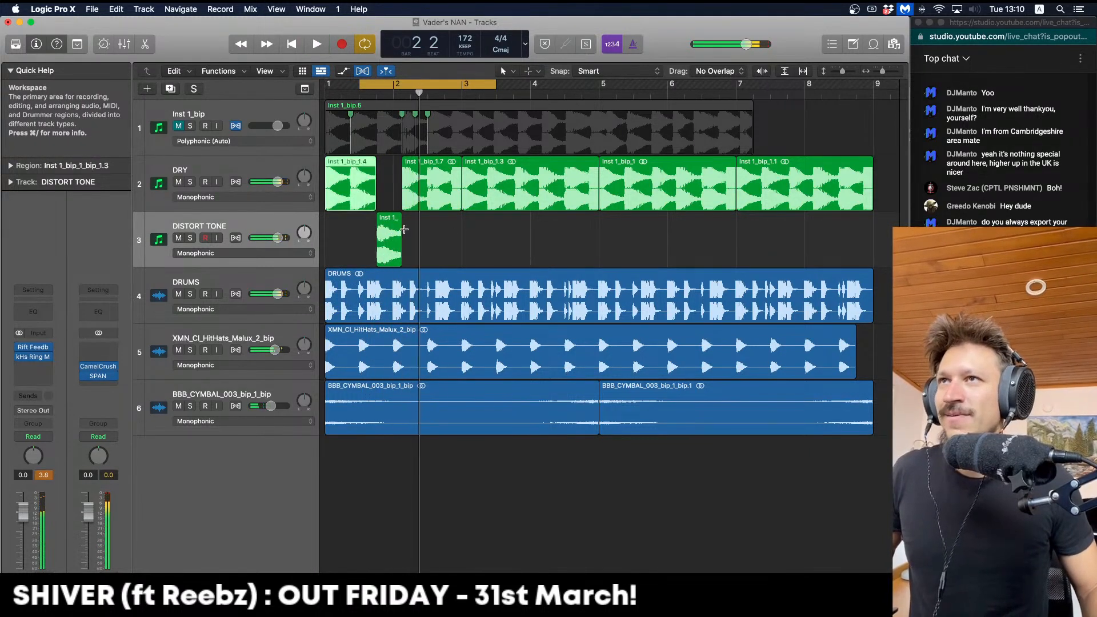
{"action": "left_click", "coordinate": [393, 196]}
{"action": "key", "text": "space"}
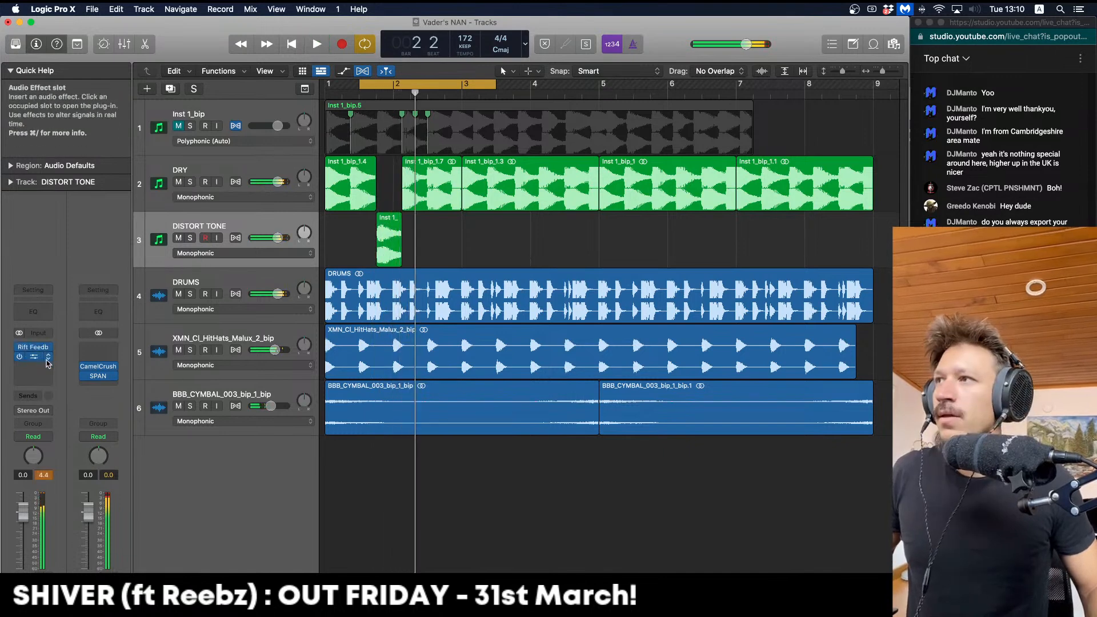
Add Ruina to DISTORT TONE with Saturate raised and Blend lowered, then close it
{"action": "left_click", "coordinate": [46, 372]}
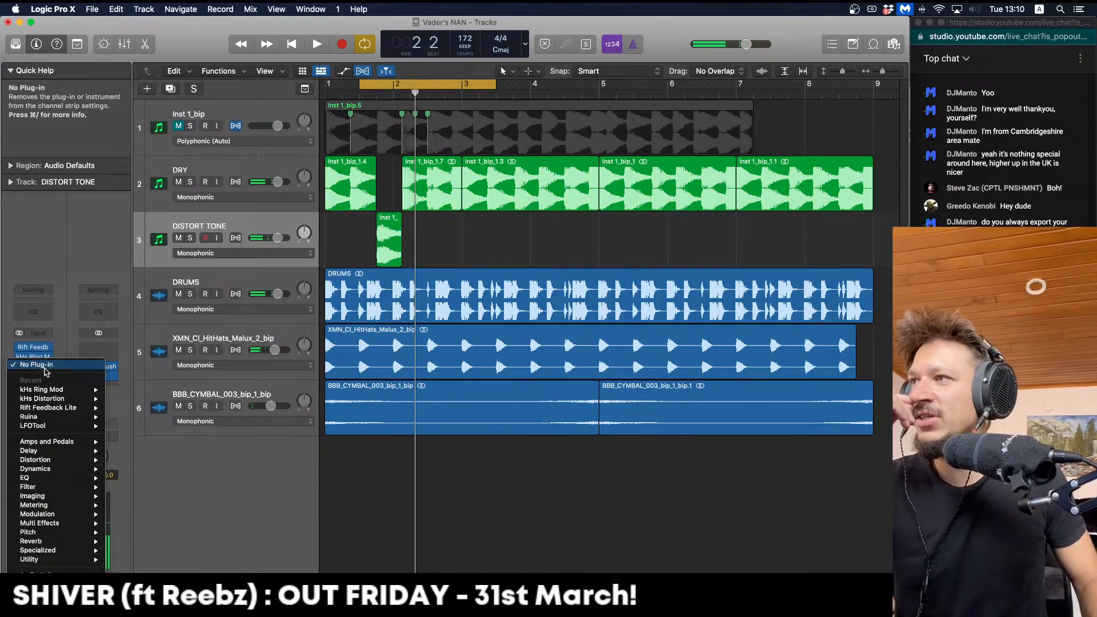
{"action": "left_click", "coordinate": [65, 420]}
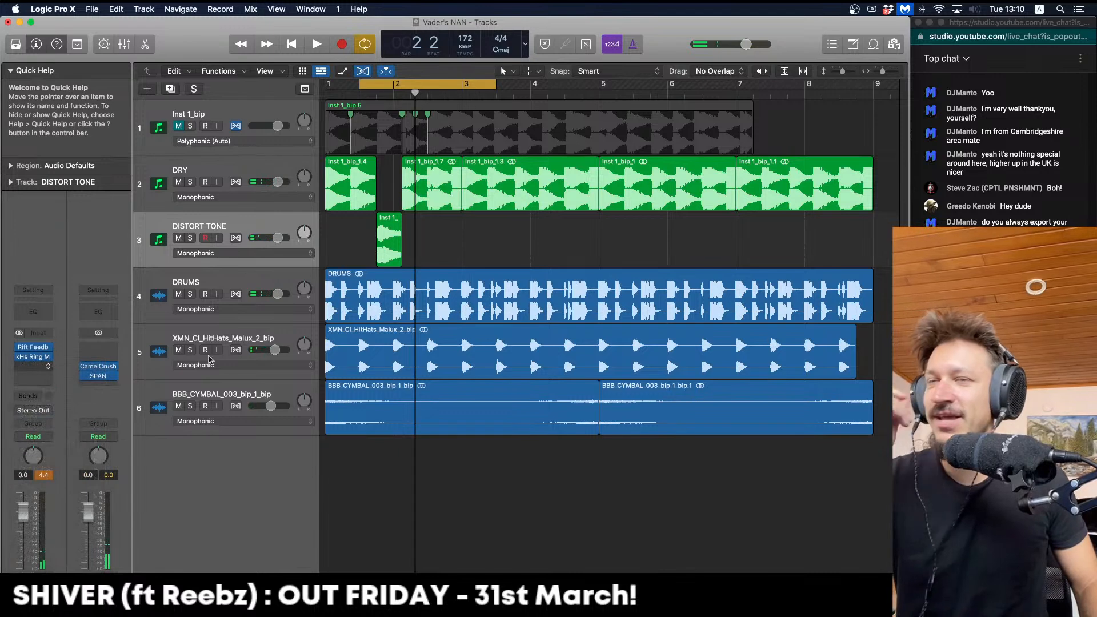
{"action": "key", "text": "space"}
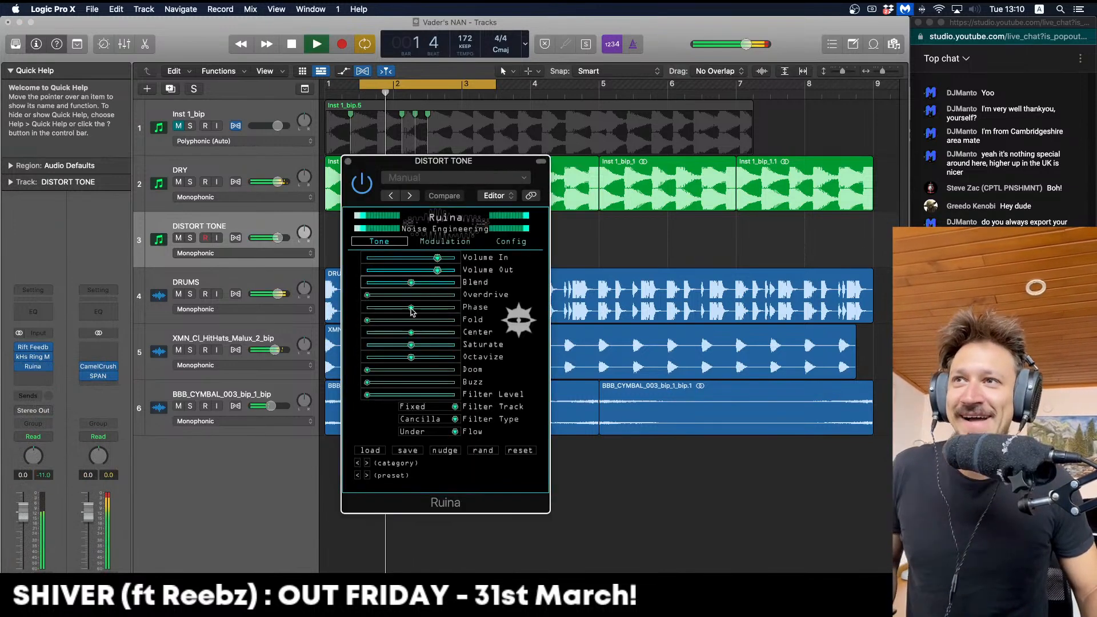
{"action": "key", "text": "space"}
{"action": "left_click_drag", "start_coordinate": [431, 348], "coordinate": [439, 346]}
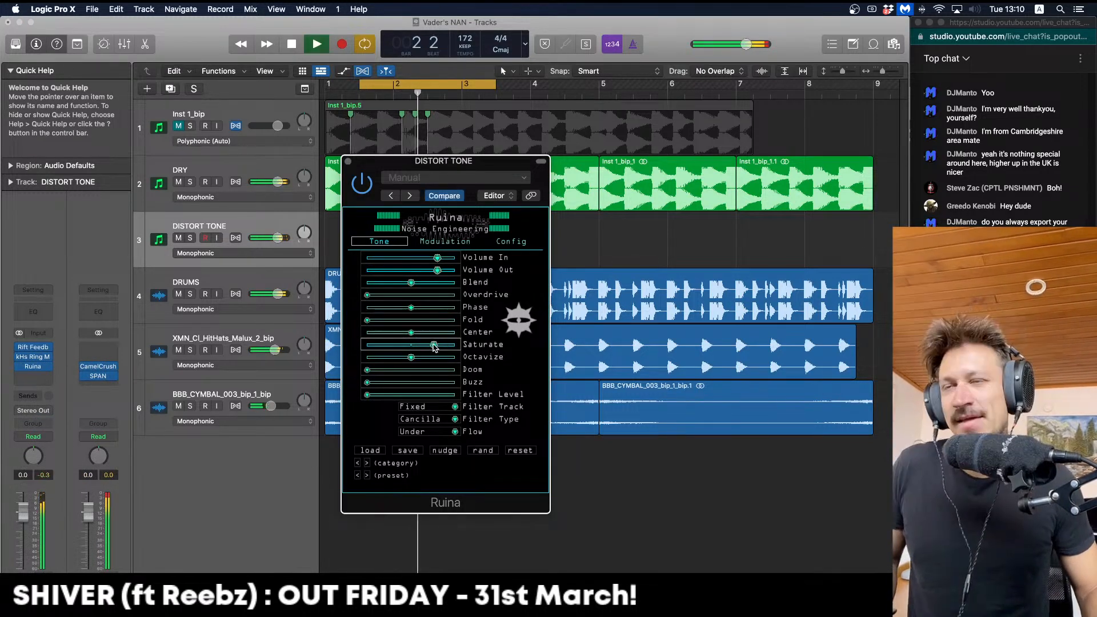
{"action": "left_click_drag", "start_coordinate": [398, 290], "coordinate": [394, 289]}
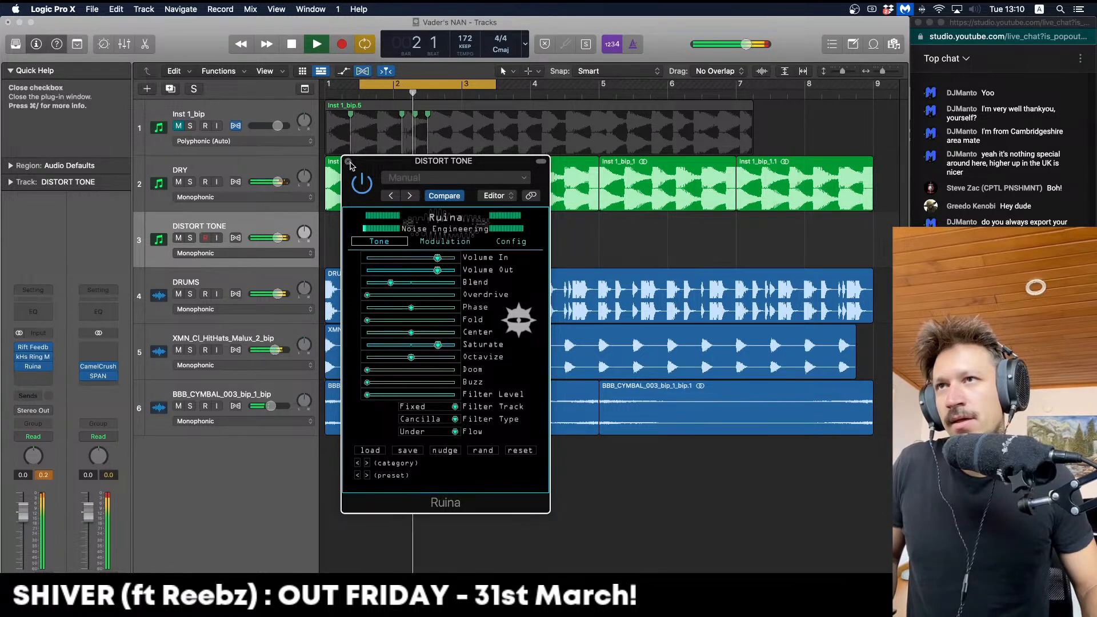
{"action": "key", "text": "space"}
{"action": "left_click", "coordinate": [348, 161]}
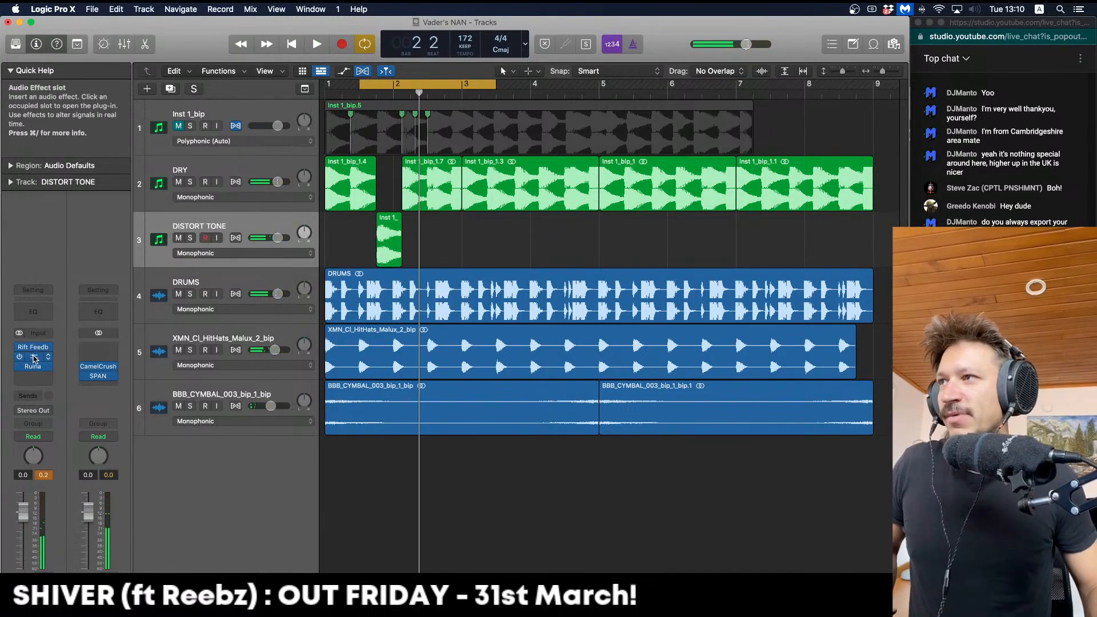
Nudge the Ring Mod frequency to 11.4 Hz and copy CamelCrush into DISTORT TONE's fourth insert
{"action": "left_click", "coordinate": [34, 357]}
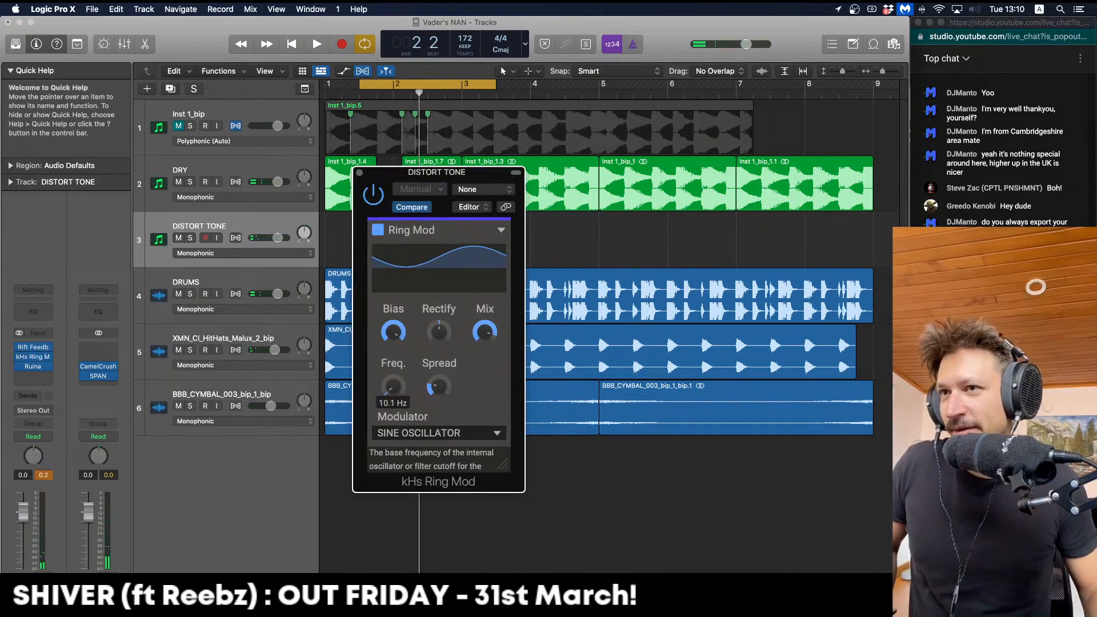
{"action": "key", "text": "space"}
{"action": "left_click_drag", "start_coordinate": [393, 387], "coordinate": [393, 383]}
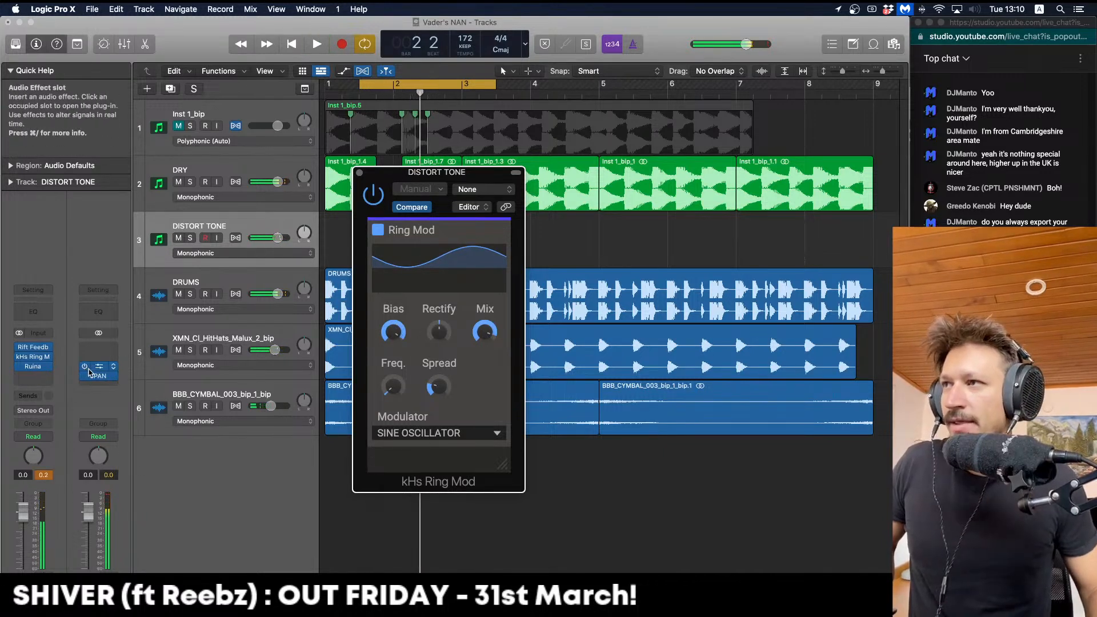
{"action": "left_click_drag", "start_coordinate": [40, 380], "coordinate": [40, 379]}
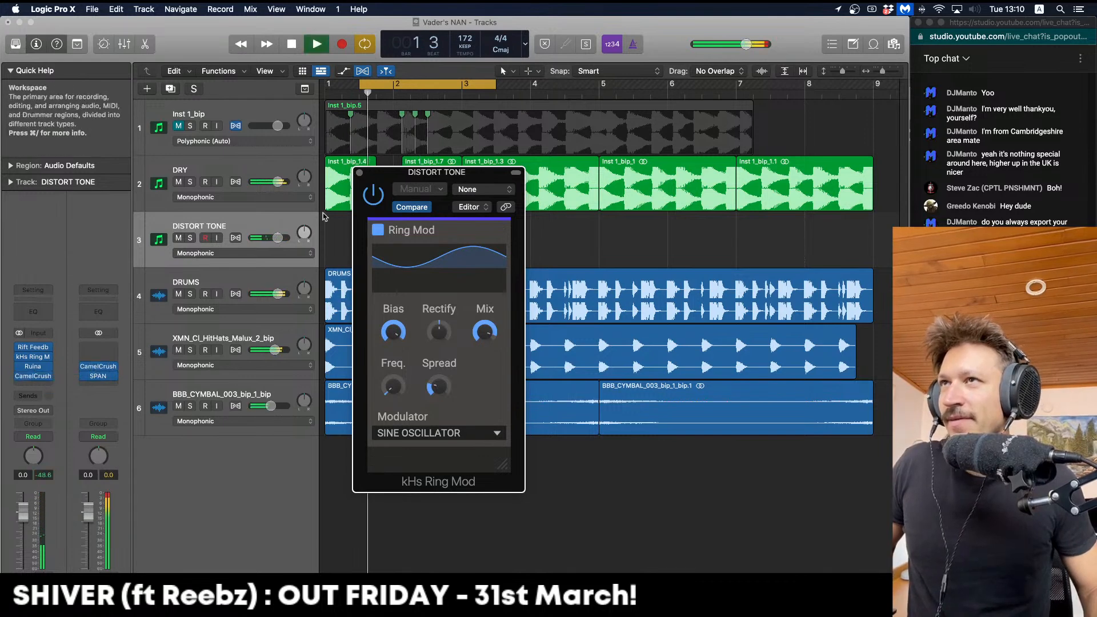
{"action": "left_click", "coordinate": [359, 172]}
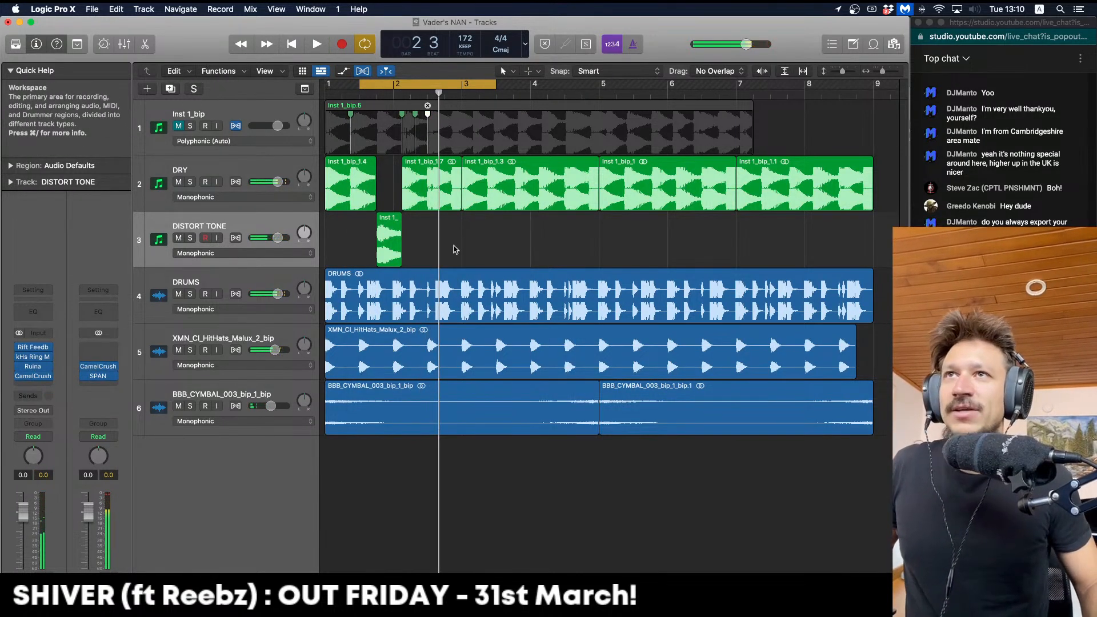
Bounce the DRY and DISTORT TONE regions in place, then delete both original tracks with their regions
{"action": "left_click_drag", "start_coordinate": [465, 236], "coordinate": [346, 191]}
{"action": "key", "text": "ctrl+b"}
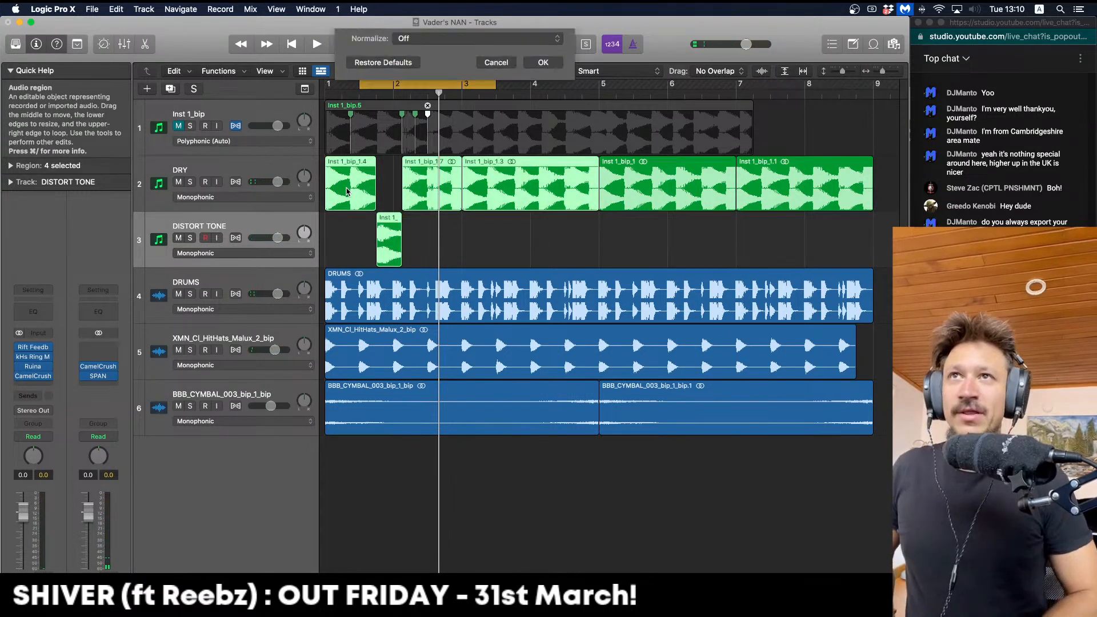
{"action": "key", "text": "Return"}
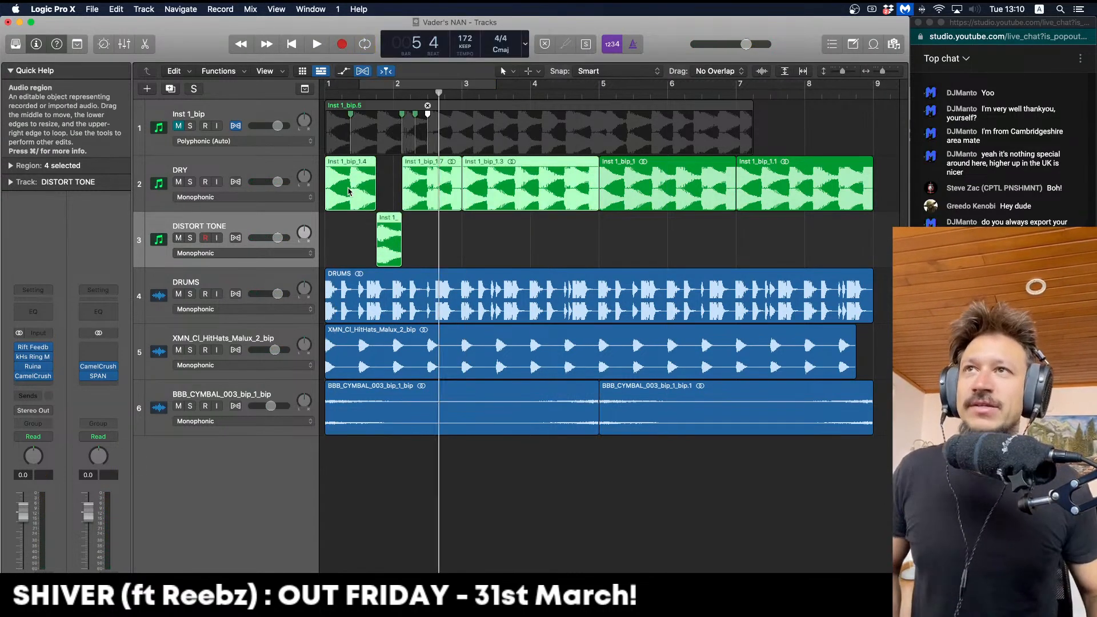
{"action": "left_click", "coordinate": [237, 175]}
{"action": "key", "text": "BackSpace"}
{"action": "key", "text": "super+BackSpace"}
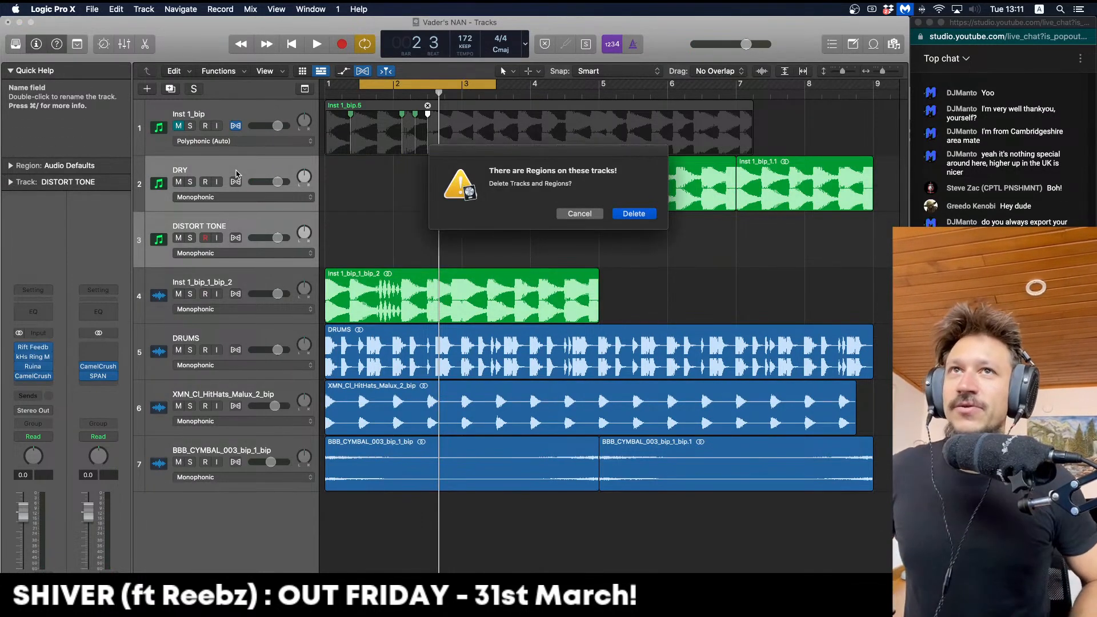
{"action": "key", "text": "Return"}
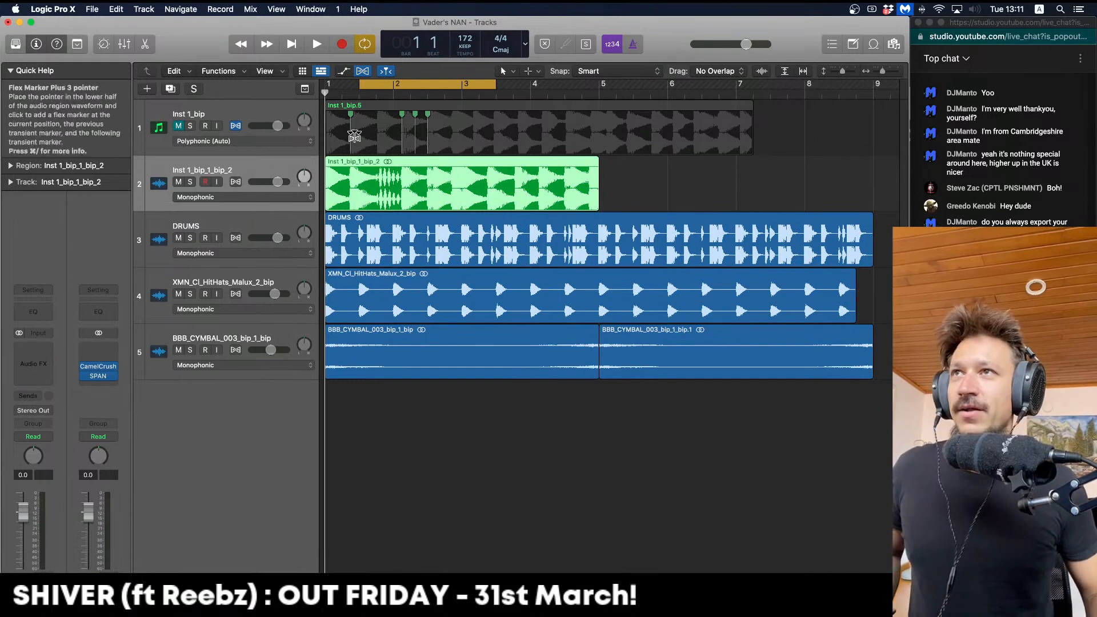
Split the bounced region at bar 3, swap its halves, and loop bars 1–5
{"action": "left_click_drag", "start_coordinate": [401, 186], "coordinate": [381, 184]}
{"action": "left_click_drag", "start_coordinate": [466, 168], "coordinate": [615, 183]}
{"action": "left_click", "coordinate": [528, 185]}
{"action": "left_click_drag", "start_coordinate": [394, 185], "coordinate": [663, 186]}
{"action": "left_click_drag", "start_coordinate": [739, 173], "coordinate": [376, 185]}
{"action": "left_click_drag", "start_coordinate": [331, 85], "coordinate": [593, 95]}
{"action": "key", "text": "space"}
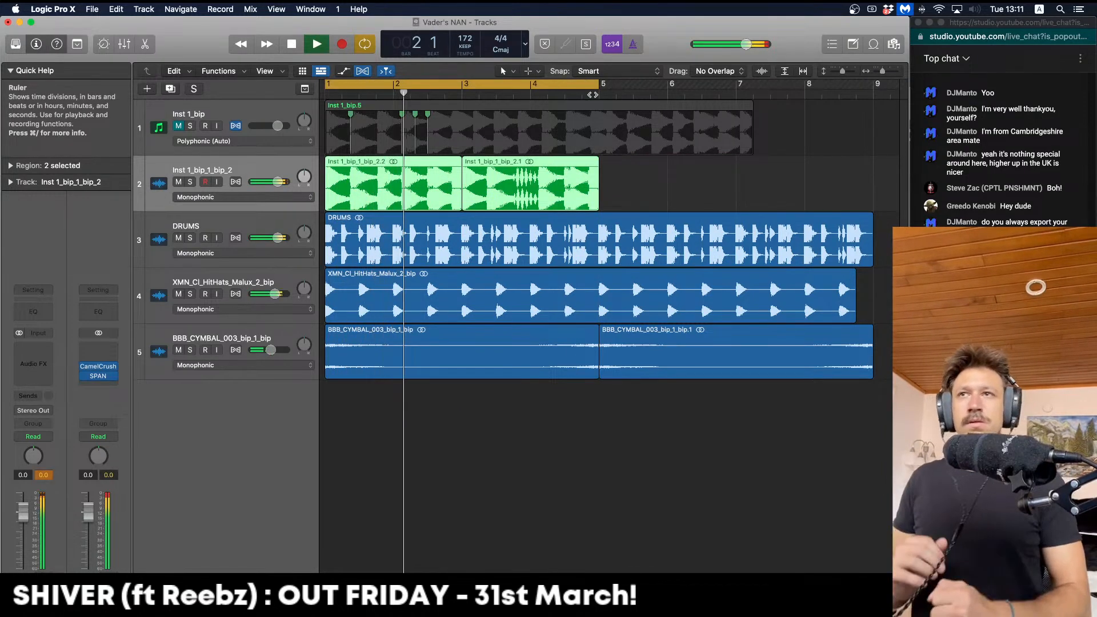
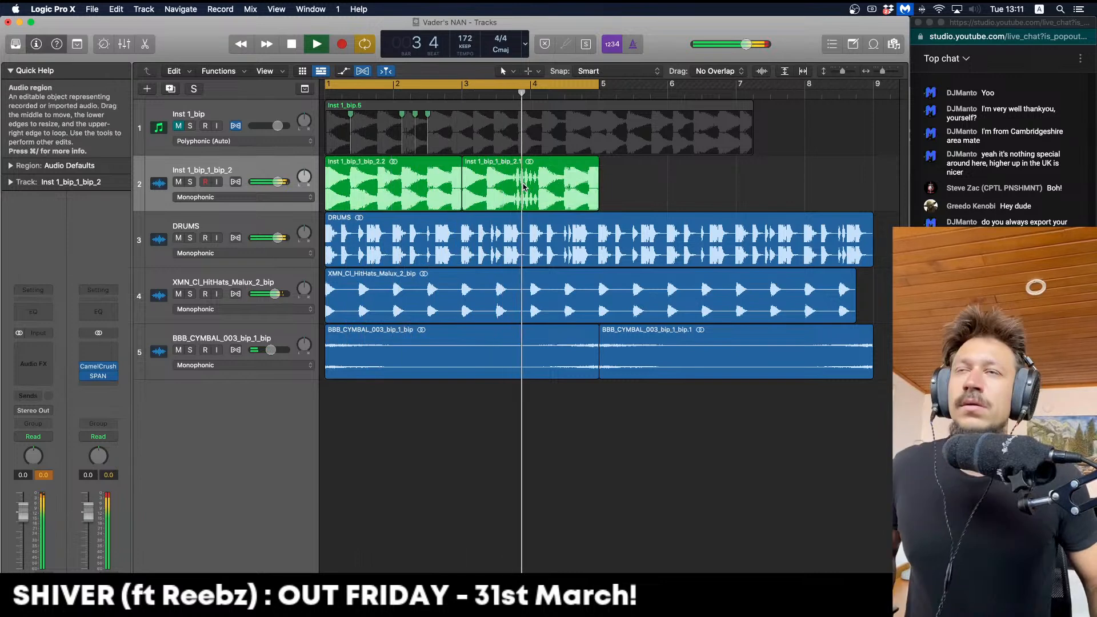
Option-drag a copy of the bar 1 beat 4 drone slice to bar 3 beat 4 and audition it
{"action": "key", "text": "space"}
{"action": "left_click", "coordinate": [513, 93]}
{"action": "left_click_drag", "start_coordinate": [377, 163], "coordinate": [383, 165]}
{"action": "left_click_drag", "start_coordinate": [383, 173], "coordinate": [519, 175]}
{"action": "left_click", "coordinate": [623, 187]}
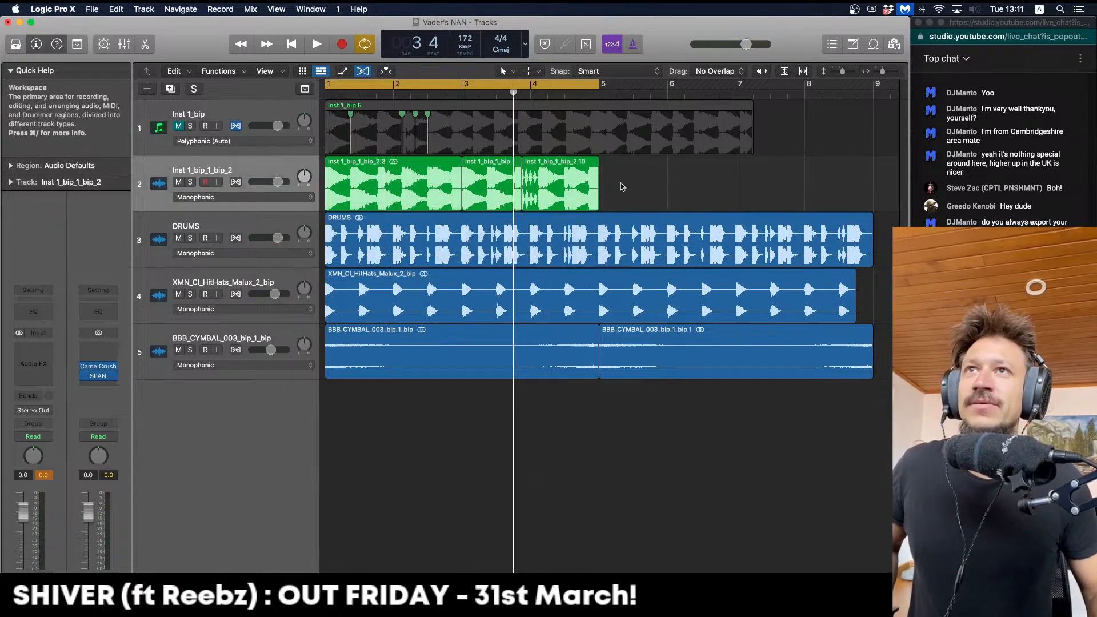
{"action": "key", "text": "space"}
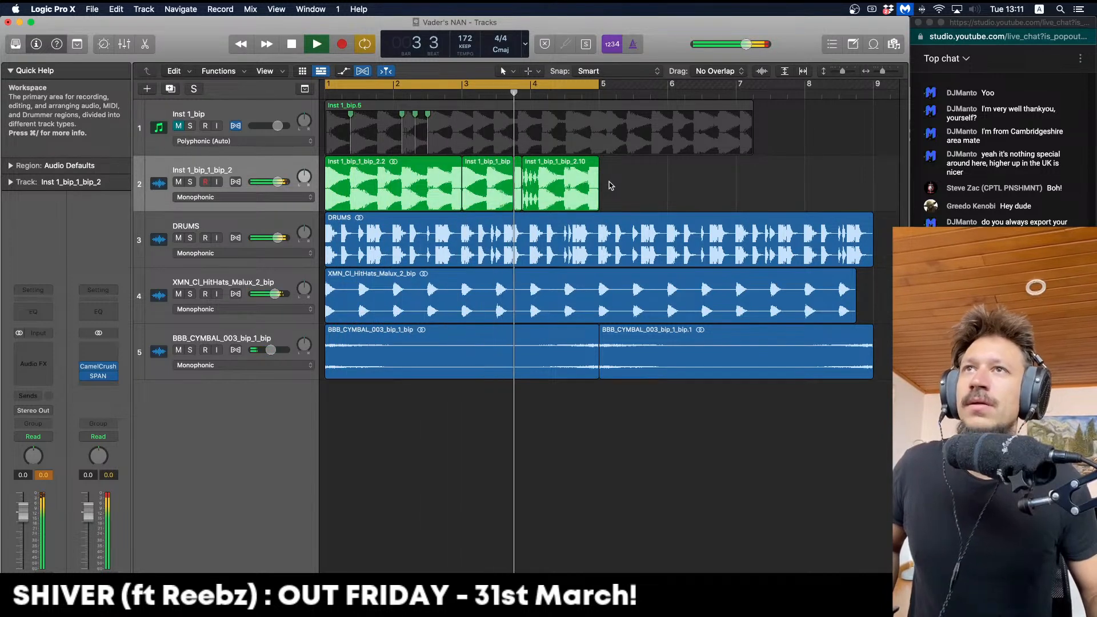
{"action": "key", "text": "space"}
Select all four slices on track 2, solo it, and bounce them in place to a new track
{"action": "left_click_drag", "start_coordinate": [627, 191], "coordinate": [337, 192]}
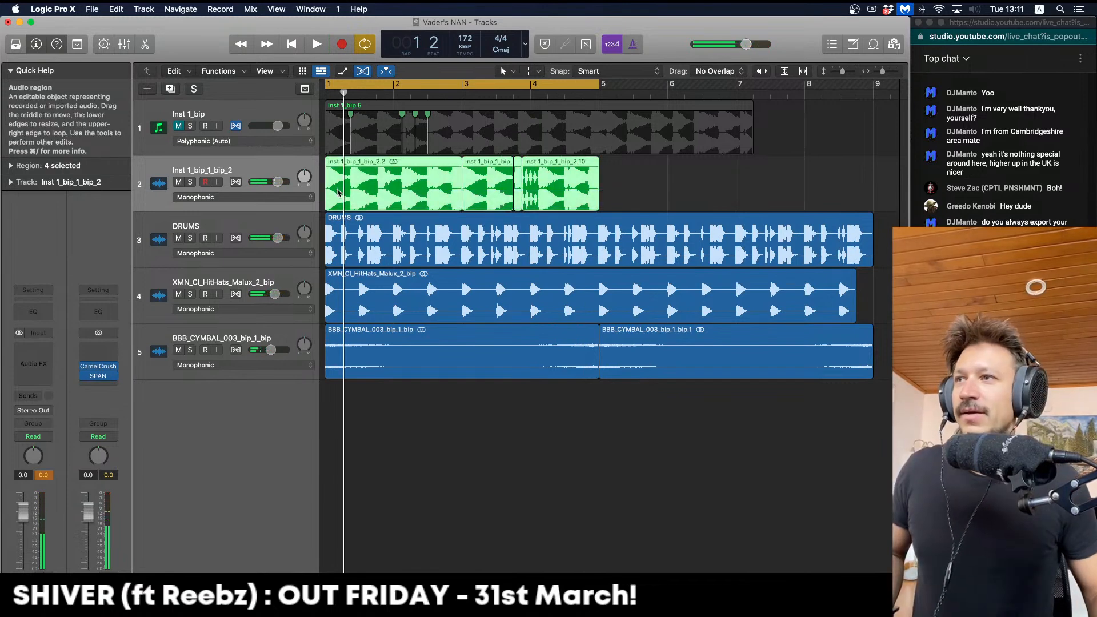
{"action": "left_click", "coordinate": [190, 181]}
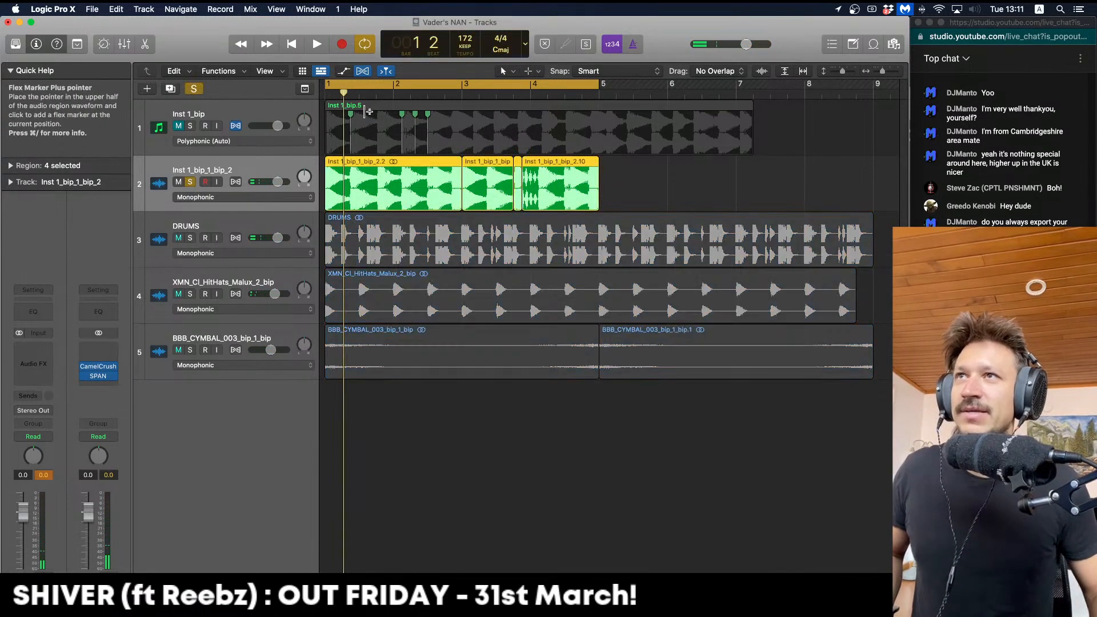
{"action": "double_click", "coordinate": [444, 96]}
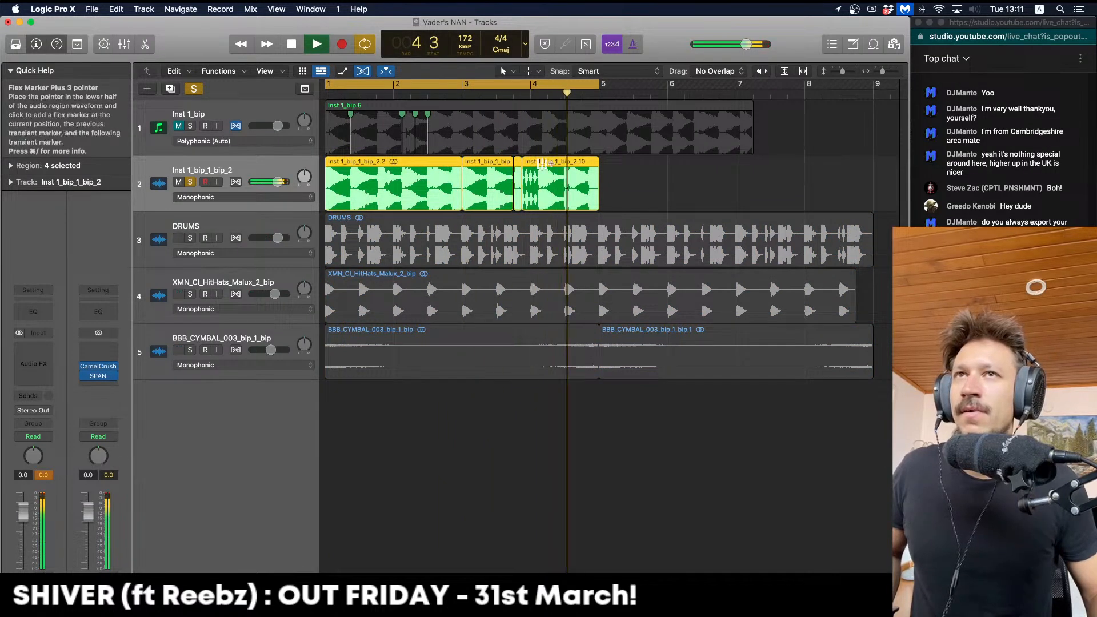
{"action": "key", "text": "space"}
{"action": "key", "text": "ctrl+b"}
{"action": "key", "text": "Return"}
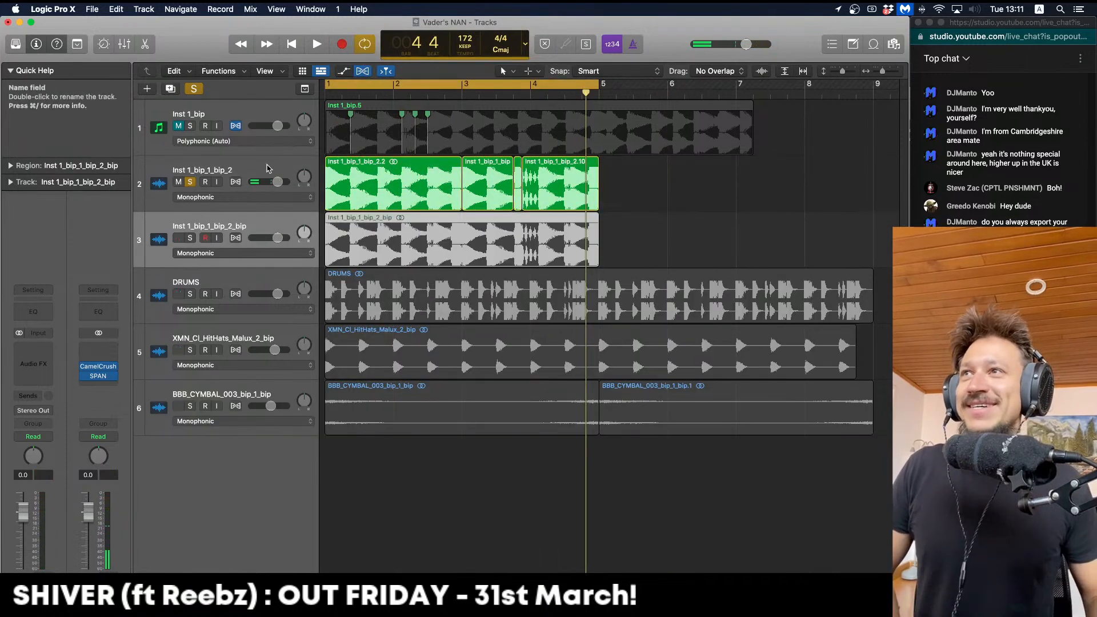
Delete the original Inst 1_bip_1_bip_2 track and its regions, then solo the bounced Inst 1_bip_1_bip_2_bip track
{"action": "left_click", "coordinate": [278, 167]}
{"action": "left_click", "coordinate": [191, 182]}
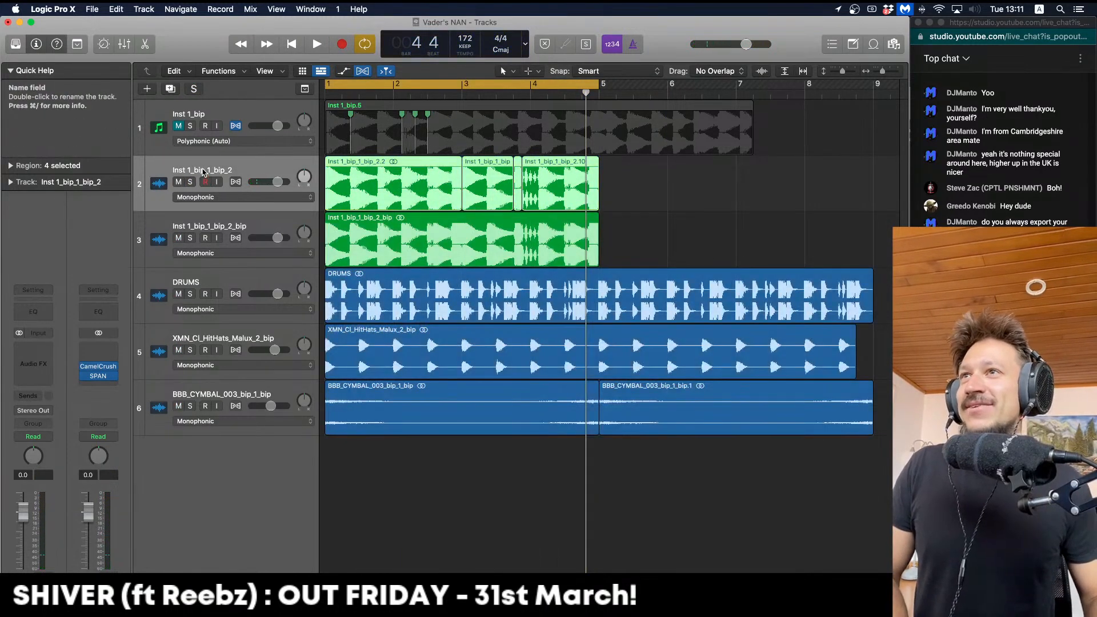
{"action": "key", "text": "Delete"}
{"action": "key", "text": "super+BackSpace"}
{"action": "key", "text": "space"}
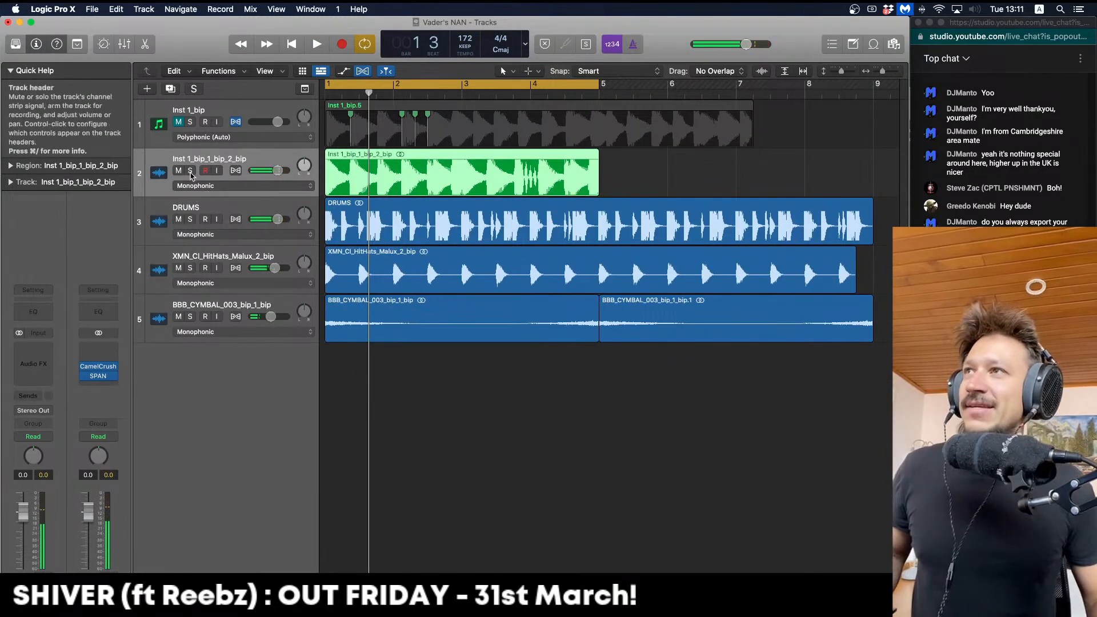
{"action": "left_click", "coordinate": [190, 171]}
{"action": "left_click", "coordinate": [47, 352]}
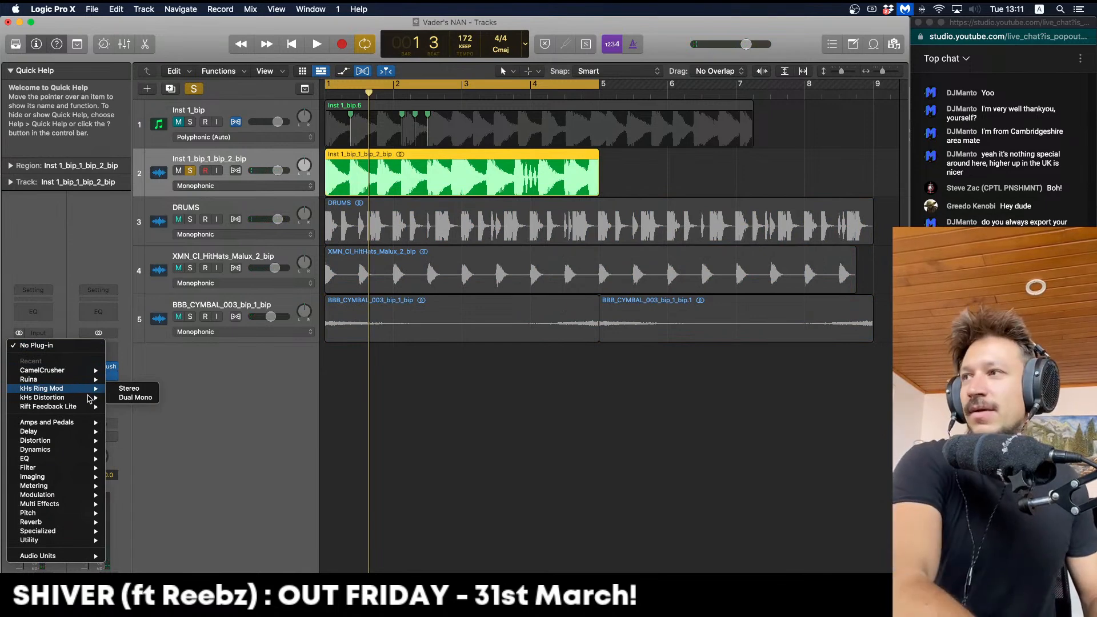
Insert kHs Pitch Shifter (Stereo) from Audio Units > Kilohearts on the bounced drone track
{"action": "mouse_move", "coordinate": [91, 556]}
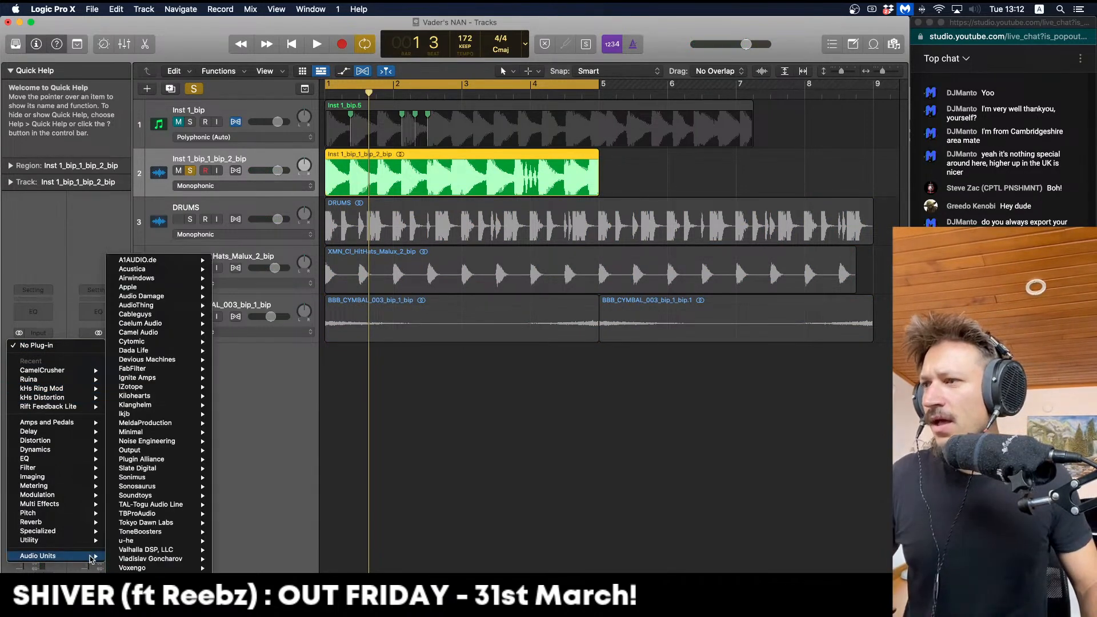
{"action": "mouse_move", "coordinate": [194, 432]}
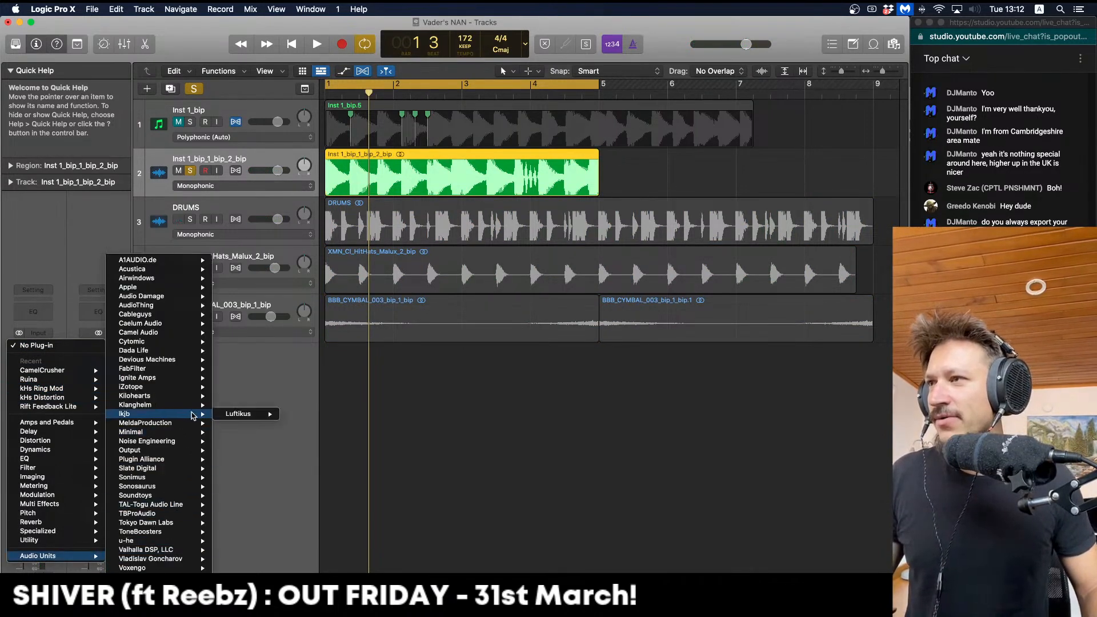
{"action": "mouse_move", "coordinate": [188, 400]}
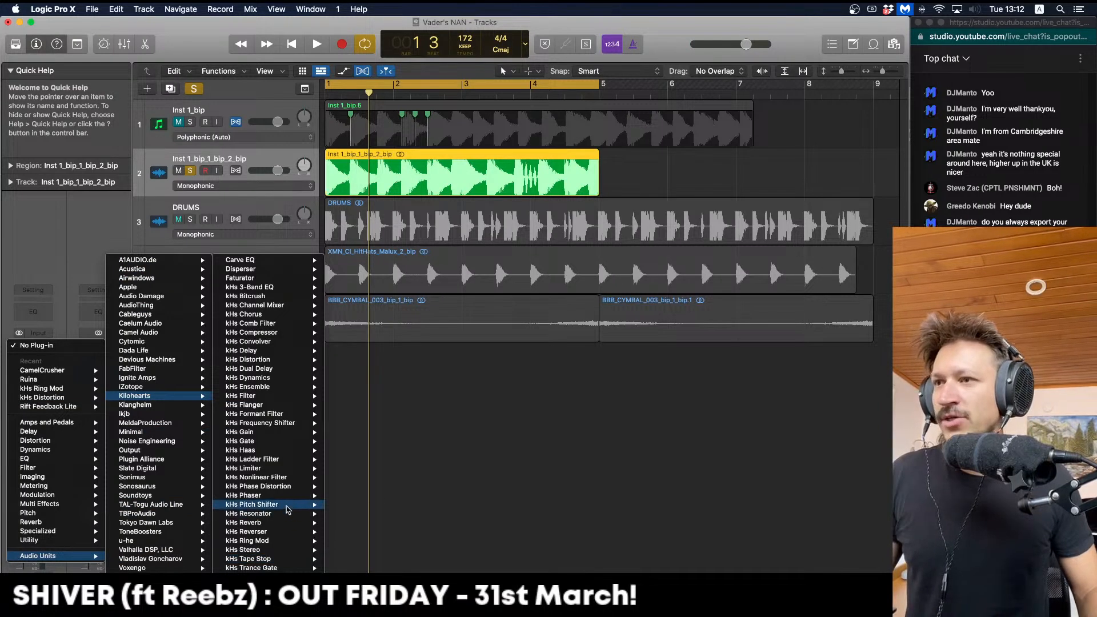
{"action": "left_click", "coordinate": [349, 506]}
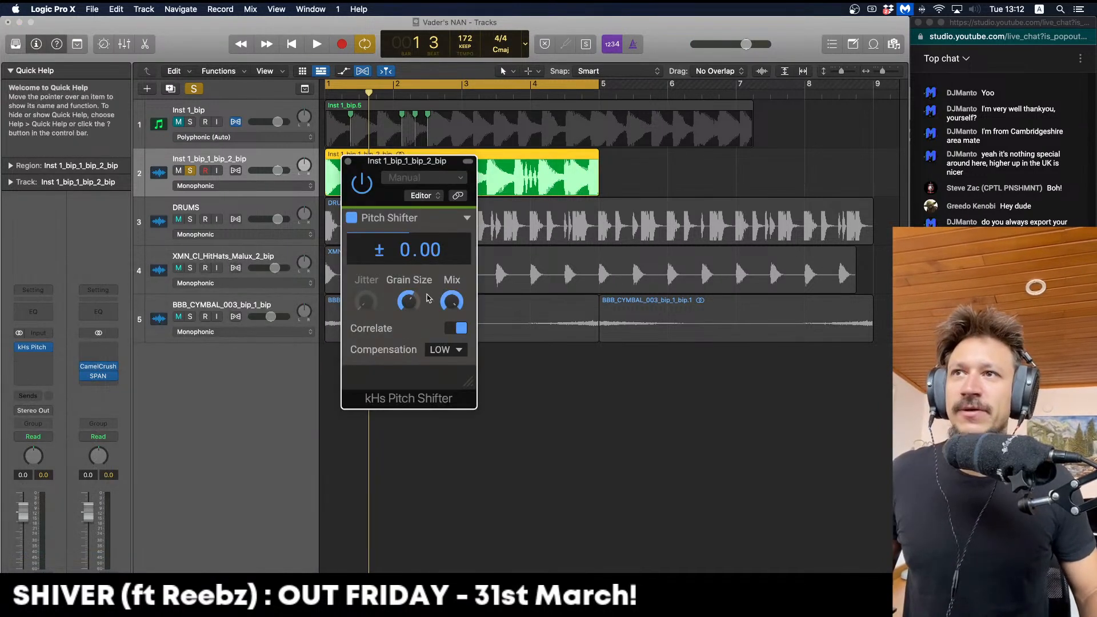
Raise the pitch to +12.00 semitones and turn Grain Size to its minimum
{"action": "key", "text": "space"}
{"action": "left_click_drag", "start_coordinate": [407, 258], "coordinate": [406, 230]}
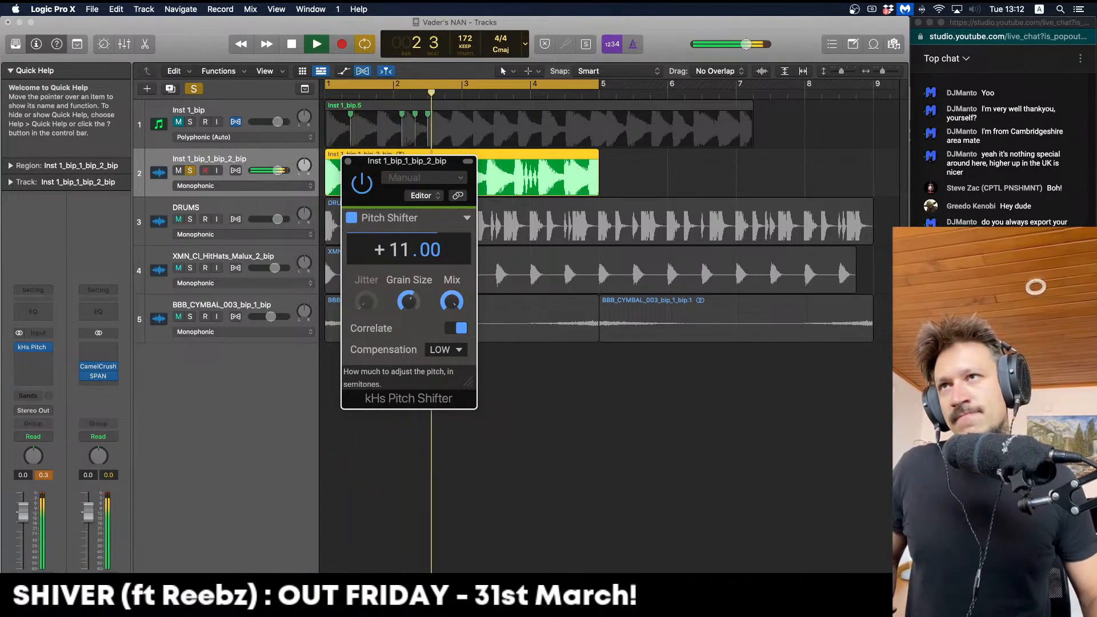
{"action": "left_click_drag", "start_coordinate": [409, 294], "coordinate": [409, 354]}
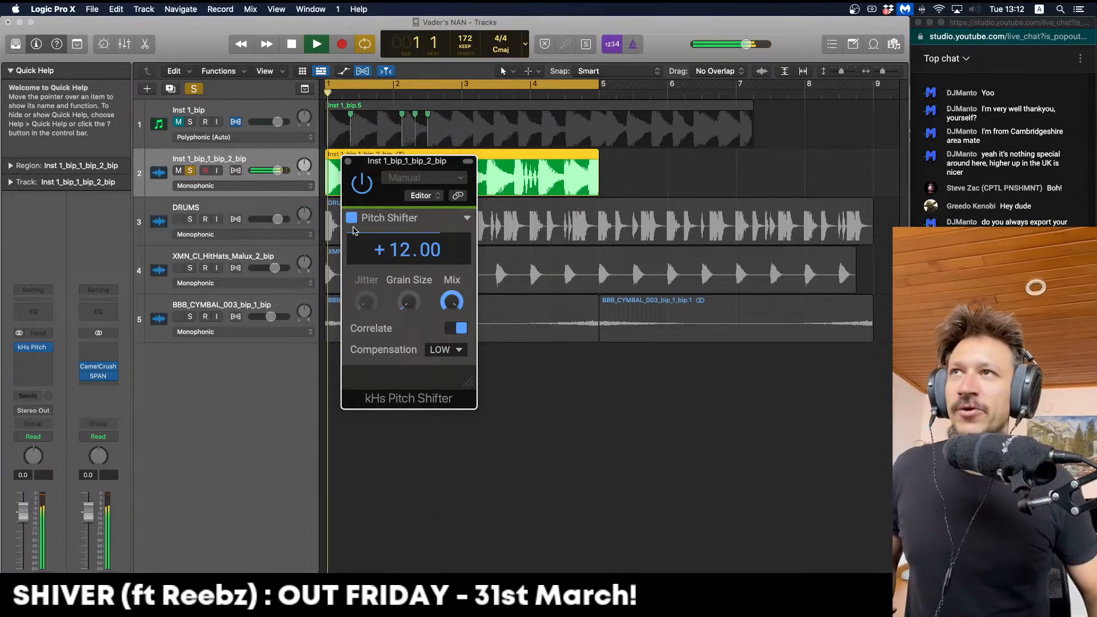
{"action": "left_click", "coordinate": [349, 162]}
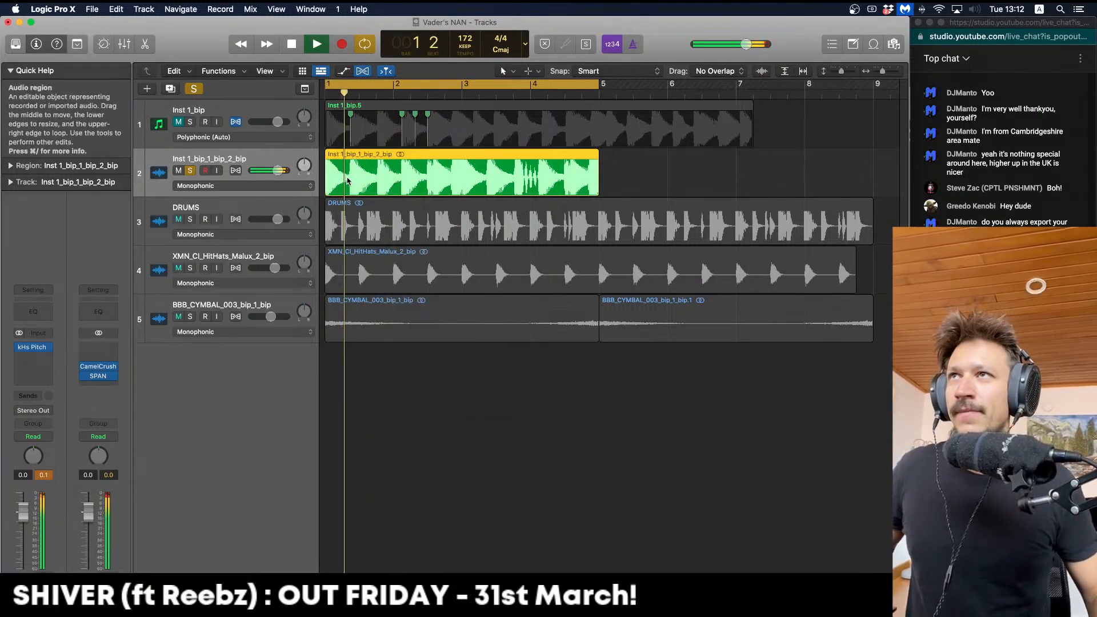
Split off the drone region's opening slice and bounce it in place to a new track
{"action": "left_click_drag", "start_coordinate": [402, 171], "coordinate": [326, 171]}
{"action": "left_click", "coordinate": [351, 164]}
{"action": "key", "text": "ctrl+b"}
{"action": "key", "text": "Return"}
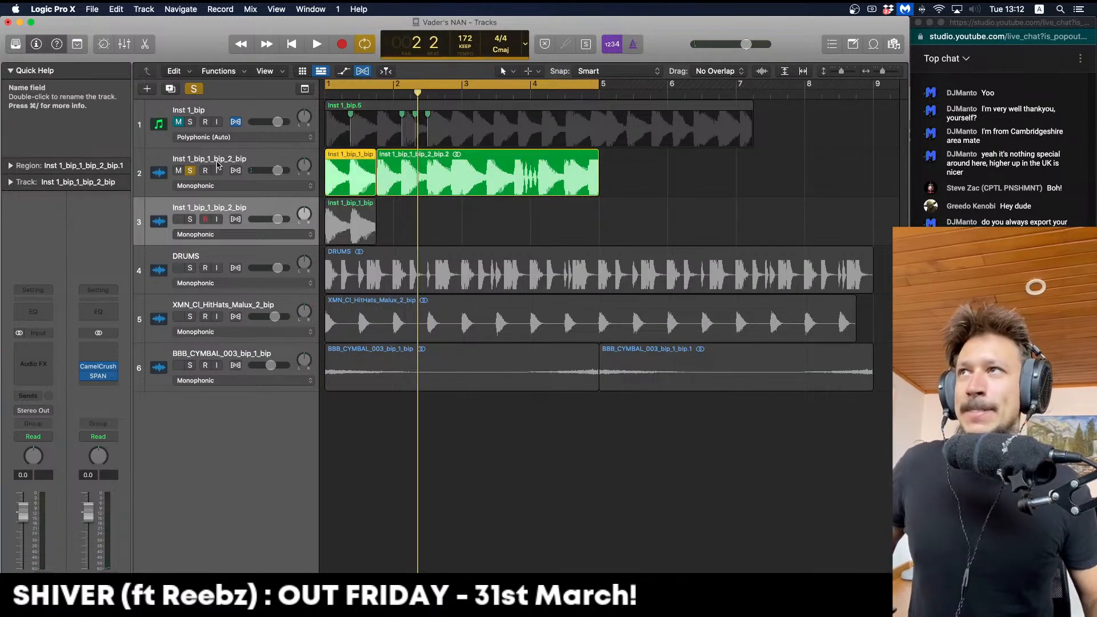
Remove kHs Pitch Shifter from the main drone track and rename the track BASSLIEN
{"action": "left_click", "coordinate": [219, 162]}
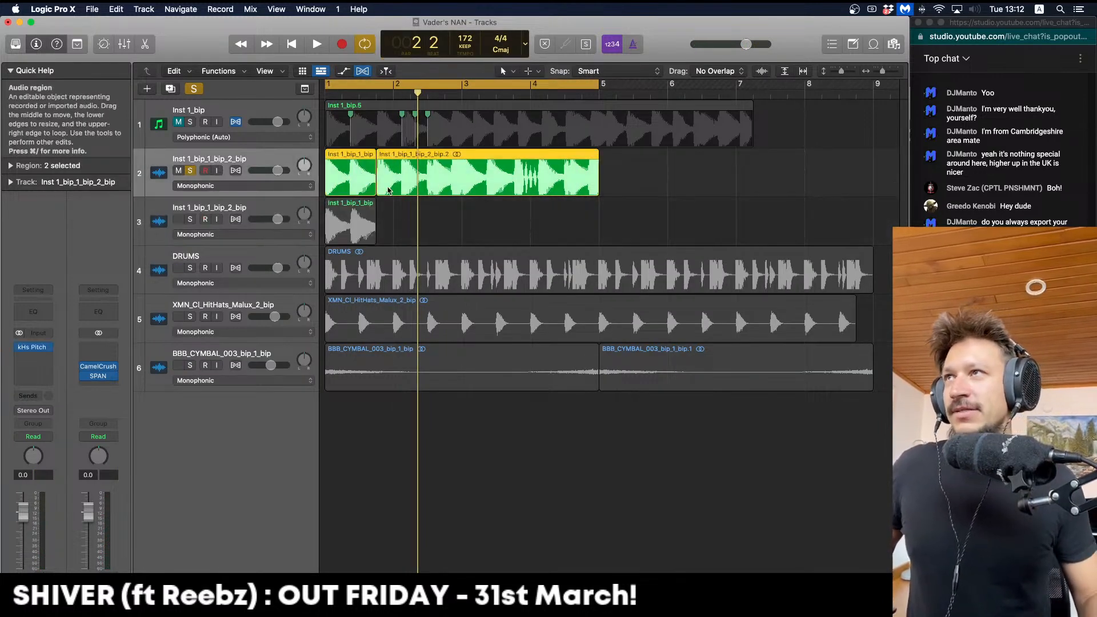
{"action": "left_click_drag", "start_coordinate": [377, 192], "coordinate": [226, 182]}
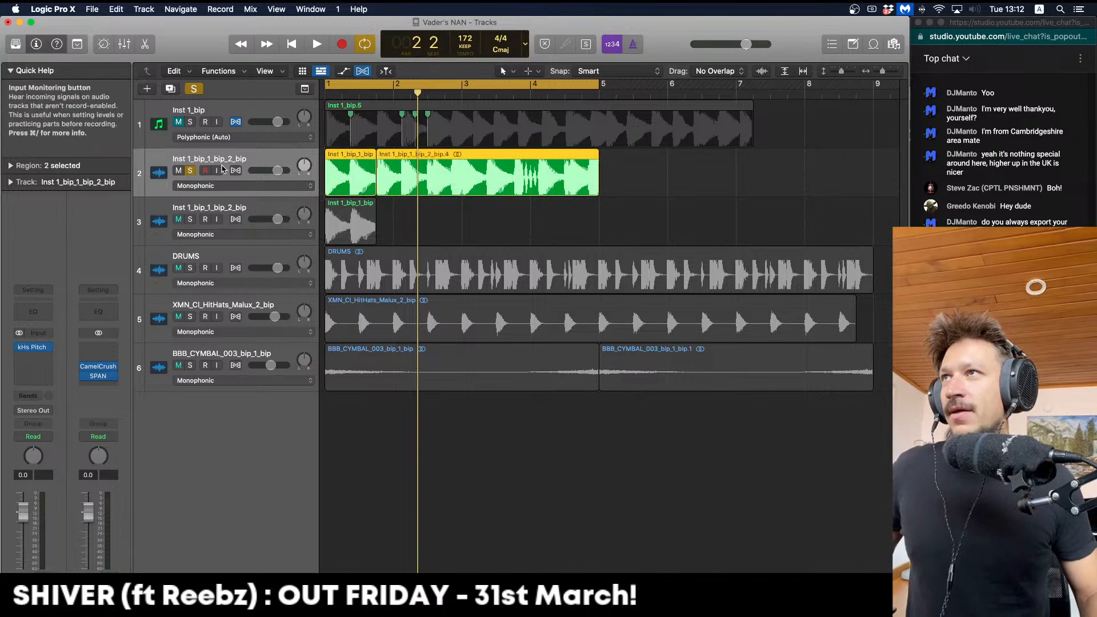
{"action": "left_click", "coordinate": [57, 347]}
{"action": "left_click", "coordinate": [73, 362]}
{"action": "double_click", "coordinate": [193, 159]}
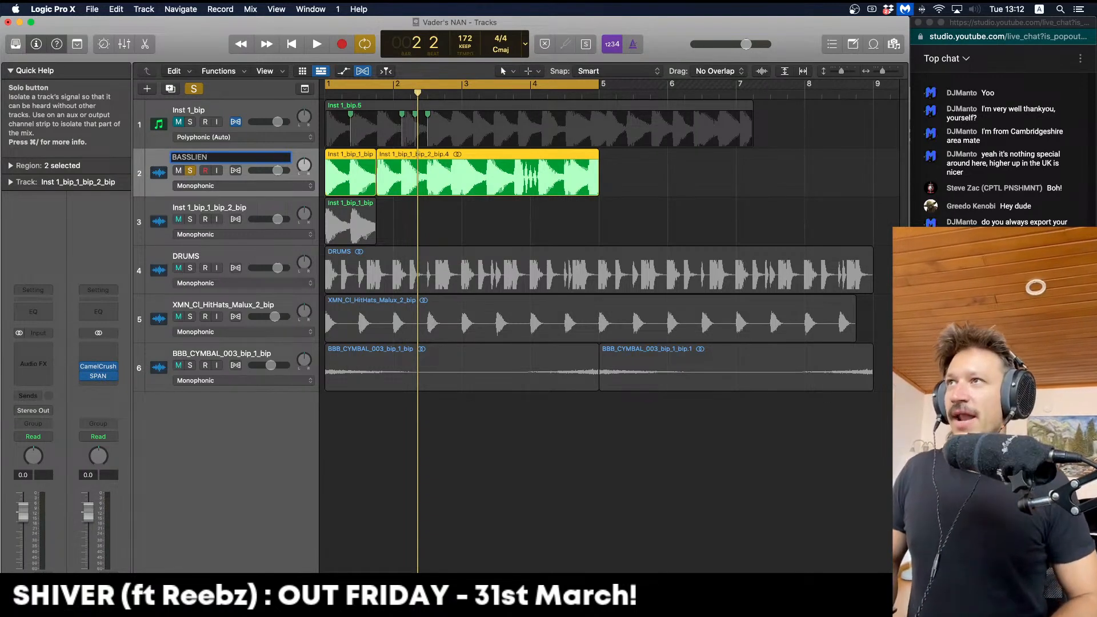
Solo track 3 and copy its bounced slice three beats later
{"action": "left_click", "coordinate": [190, 219]}
{"action": "key", "text": "space"}
{"action": "left_click", "coordinate": [191, 171]}
{"action": "key", "text": "space"}
{"action": "key", "text": "space"}
{"action": "left_click", "coordinate": [208, 209]}
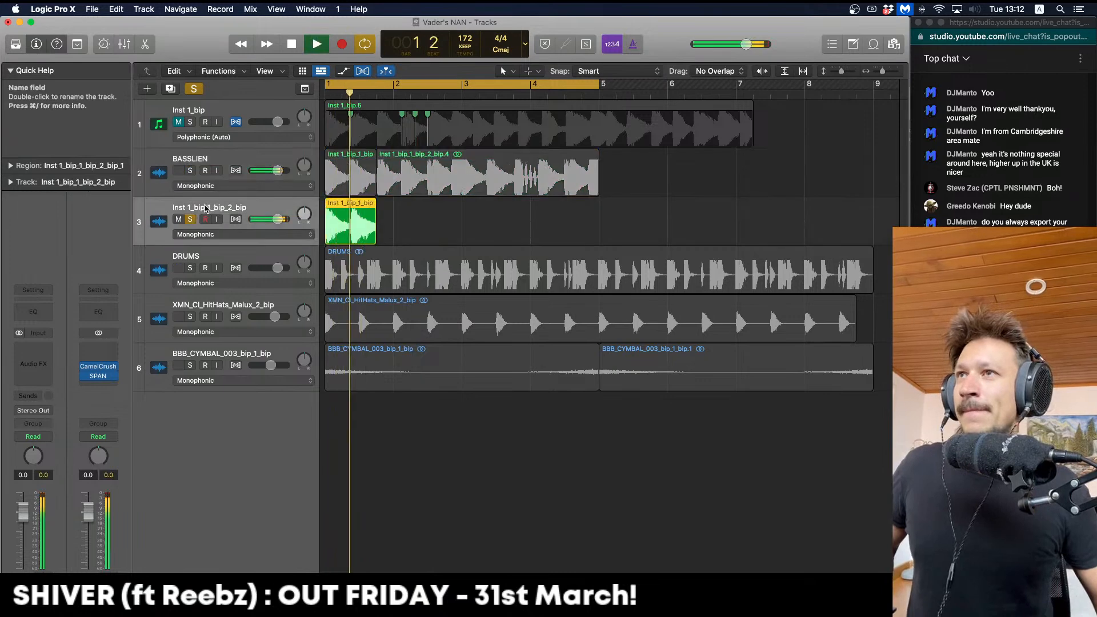
{"action": "left_click_drag", "start_coordinate": [369, 222], "coordinate": [421, 222]}
Shift both hits later in the bar and audition them
{"action": "key", "text": "space"}
{"action": "key", "text": "space"}
{"action": "key", "text": "space"}
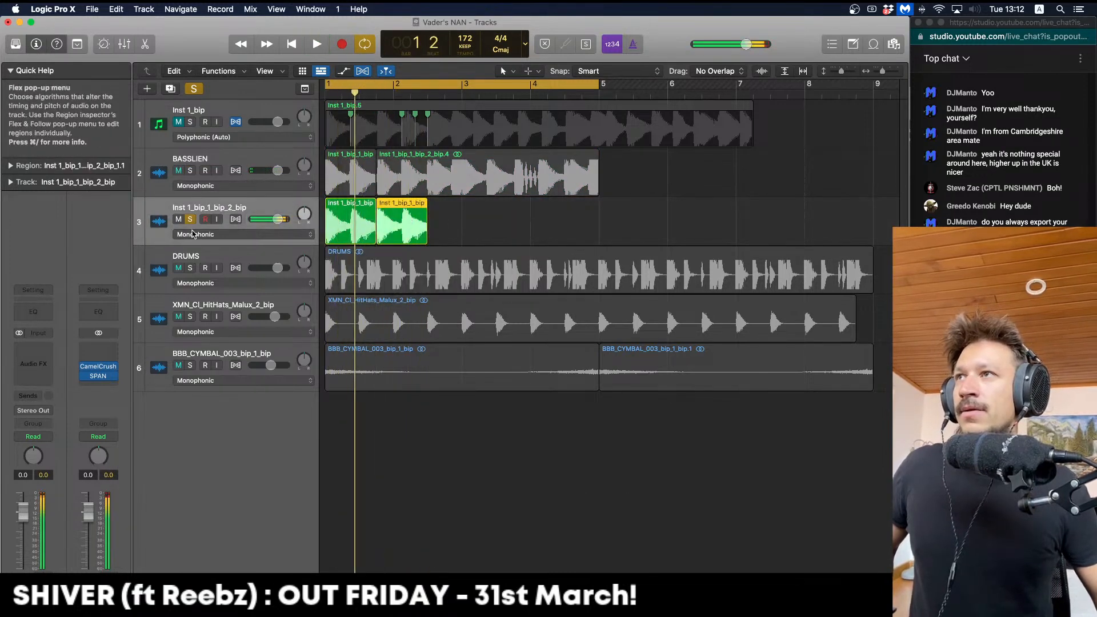
{"action": "left_click", "coordinate": [190, 220]}
{"action": "key", "text": "space"}
{"action": "left_click_drag", "start_coordinate": [489, 220], "coordinate": [366, 221]}
{"action": "key", "text": "space"}
{"action": "key", "text": "space"}
{"action": "left_click", "coordinate": [465, 225]}
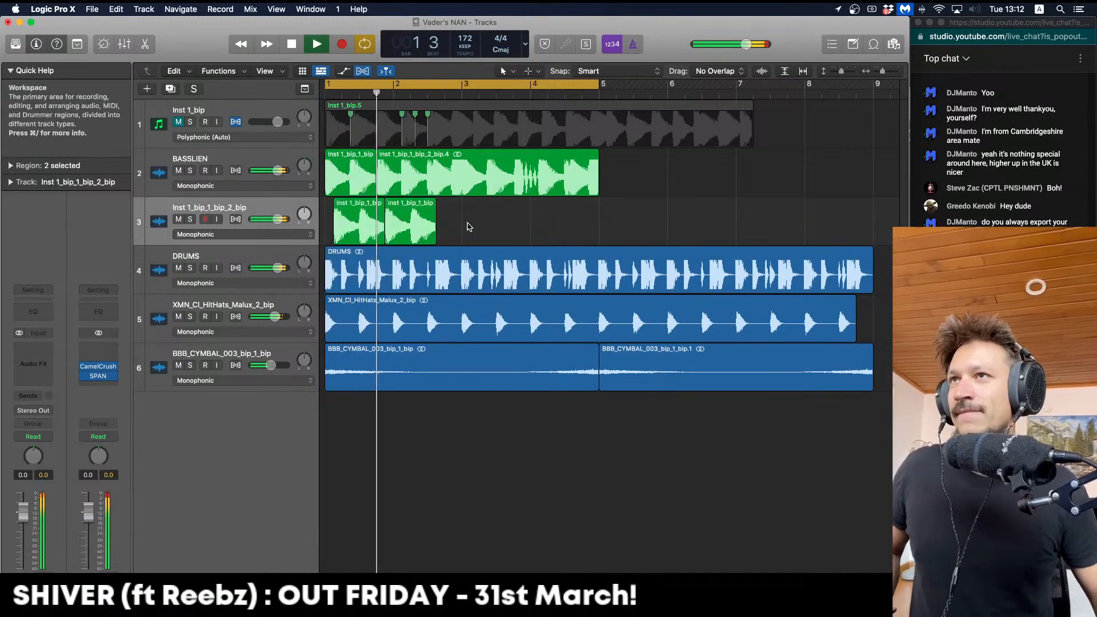
Trim away the second half of the first hit and nudge it a sixteenth later
{"action": "key", "text": "space"}
{"action": "key", "text": "space"}
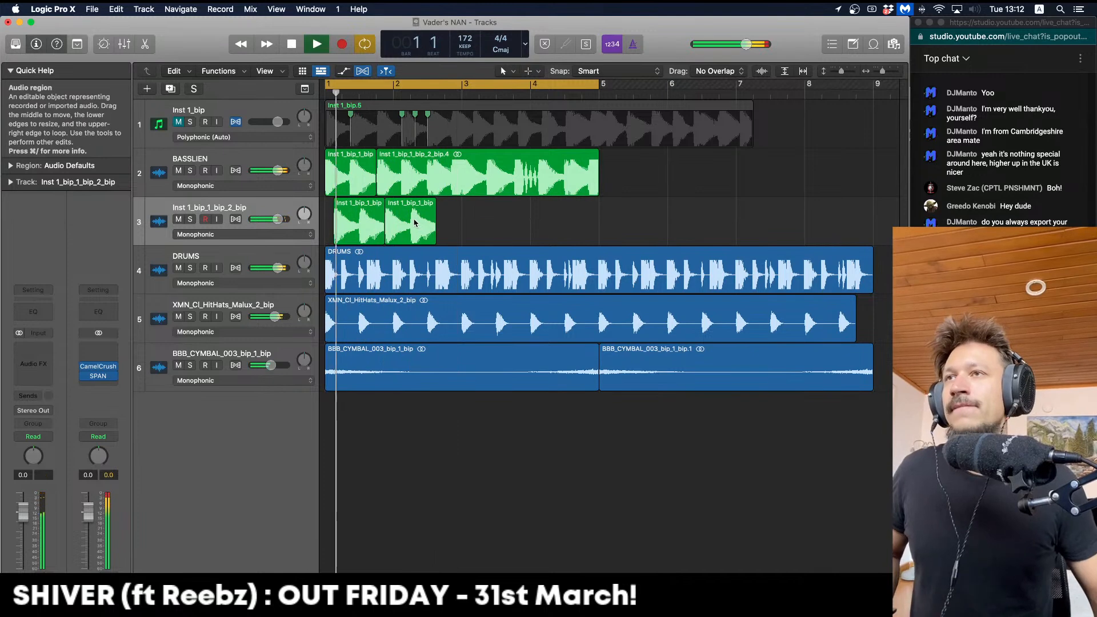
{"action": "left_click", "coordinate": [412, 222]}
{"action": "key", "text": "space"}
{"action": "left_click", "coordinate": [357, 226], "text": "super"}
{"action": "mouse_move", "coordinate": [357, 225]}
{"action": "left_mouse_down"}
{"action": "mouse_move", "coordinate": [386, 225]}
{"action": "mouse_move", "coordinate": [357, 219]}
{"action": "left_mouse_up"}
{"action": "key", "text": "Delete"}
{"action": "key", "text": "space"}
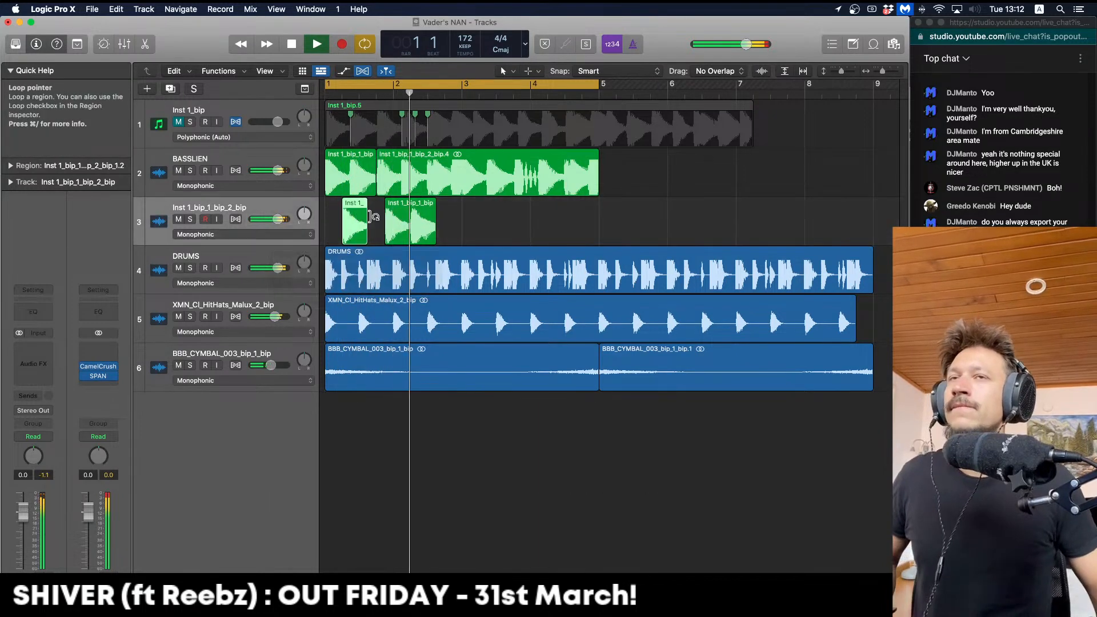
{"action": "key", "text": "space"}
{"action": "key", "text": "space"}
Delete the second hit, copy the remaining hit to bar 2 beat 2, and solo track 3
{"action": "left_click", "coordinate": [403, 225]}
{"action": "key", "text": "Delete"}
{"action": "left_click", "coordinate": [355, 221]}
{"action": "key", "text": "space"}
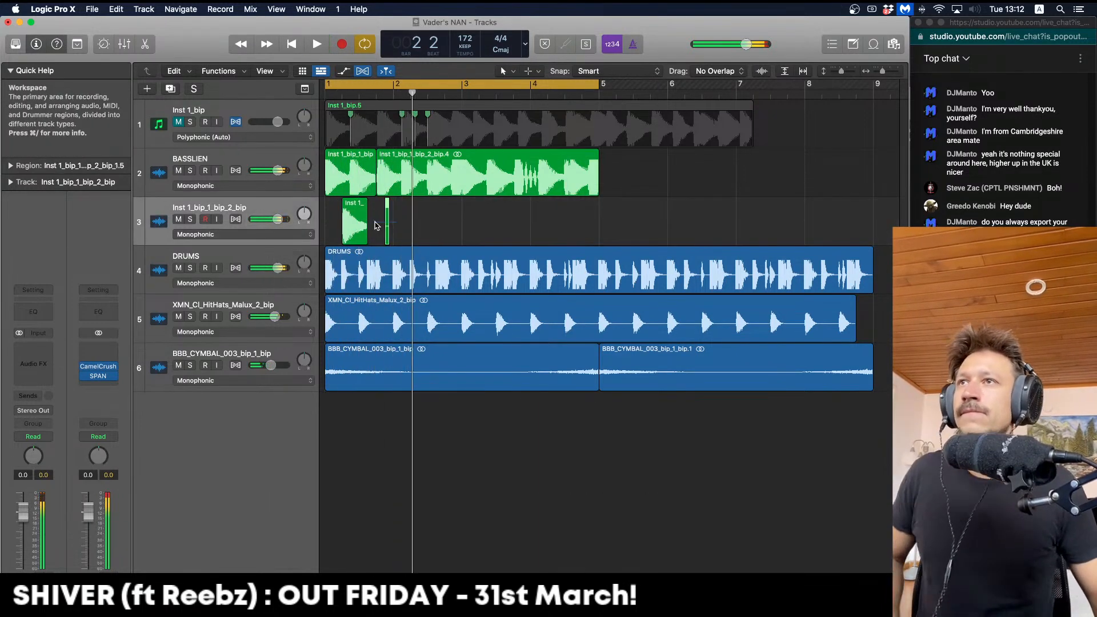
{"action": "left_click_drag", "start_coordinate": [357, 219], "coordinate": [423, 216]}
{"action": "key", "text": "space"}
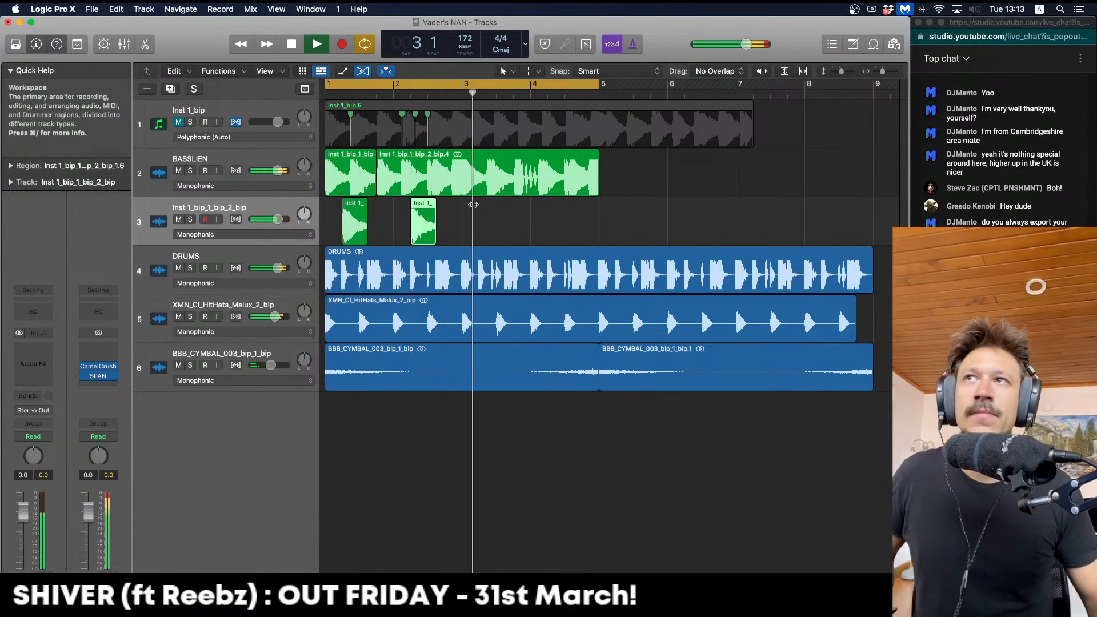
{"action": "key", "text": "space"}
{"action": "left_click", "coordinate": [189, 219]}
{"action": "key", "text": "space"}
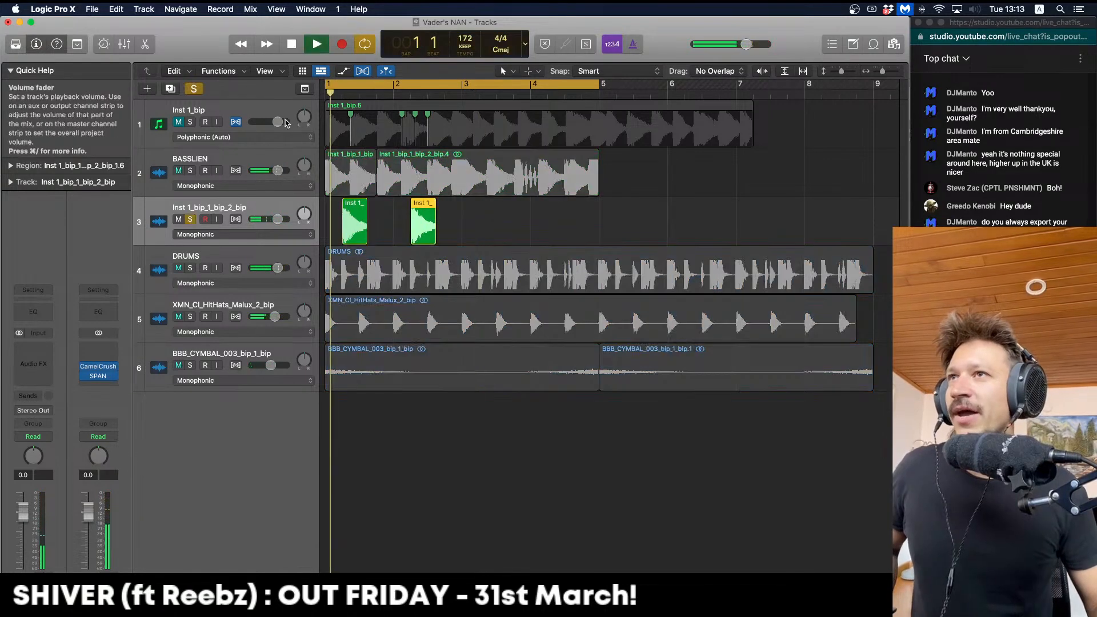
{"action": "key", "text": "space"}
Shorten the loop to end near bar 3.6 and insert Soundtoys FilterFreak2 (Stereo) on track 3
{"action": "left_click_drag", "start_coordinate": [340, 90], "coordinate": [504, 90]}
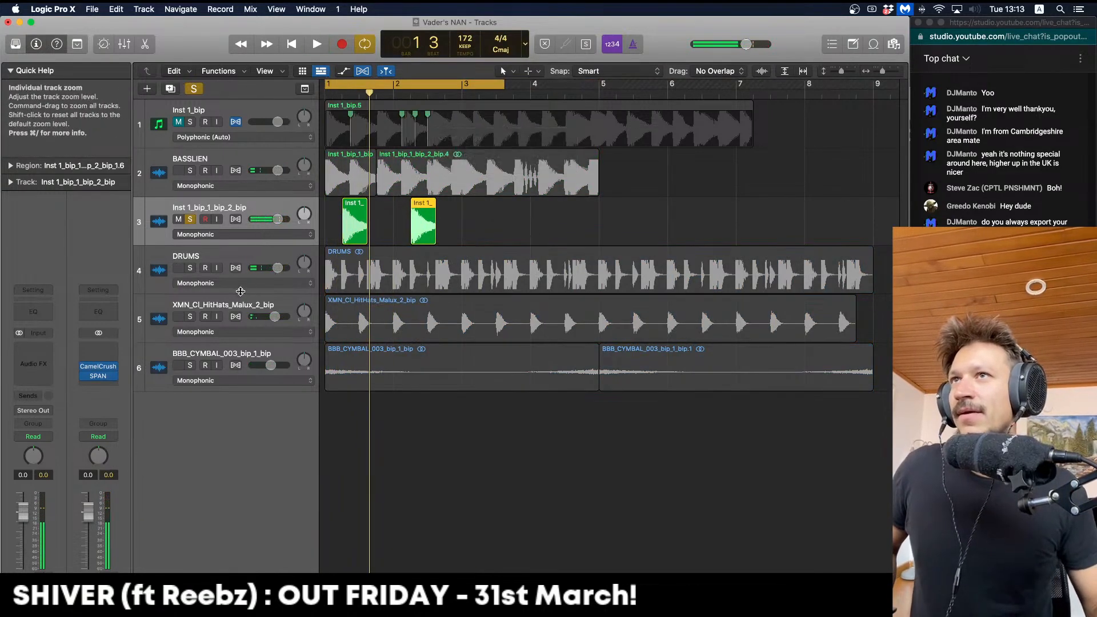
{"action": "left_click", "coordinate": [44, 350]}
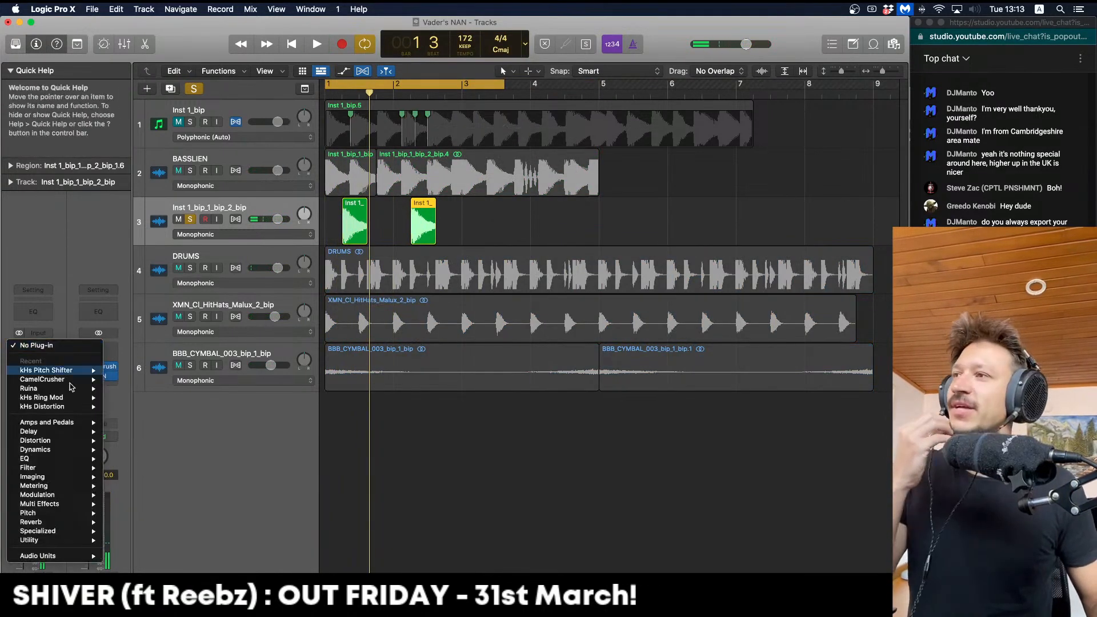
{"action": "mouse_move", "coordinate": [58, 558]}
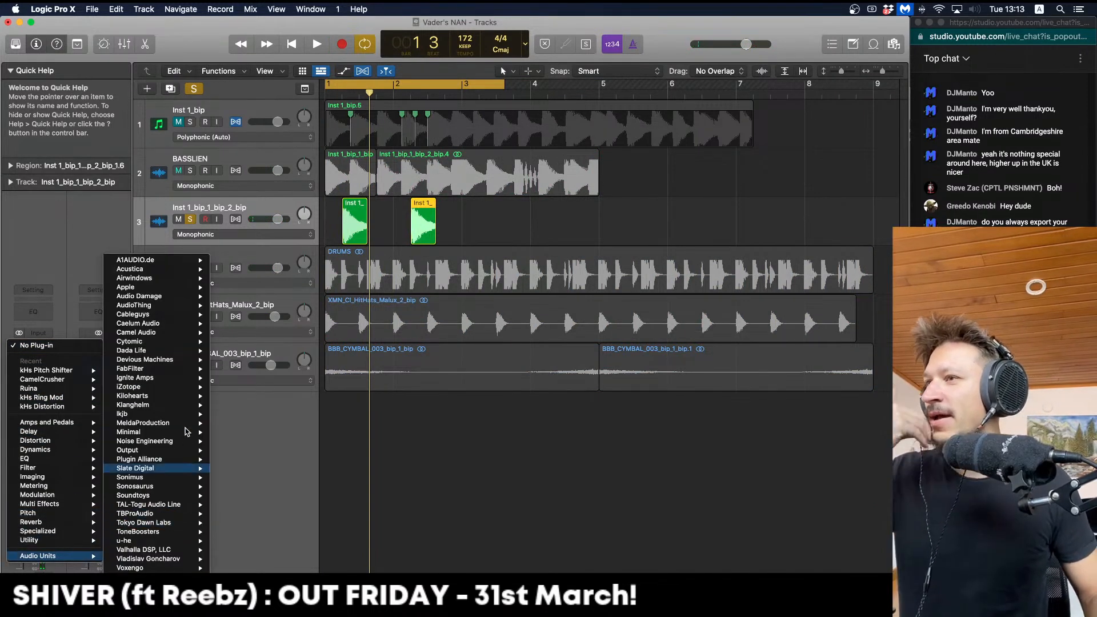
{"action": "mouse_move", "coordinate": [185, 425]}
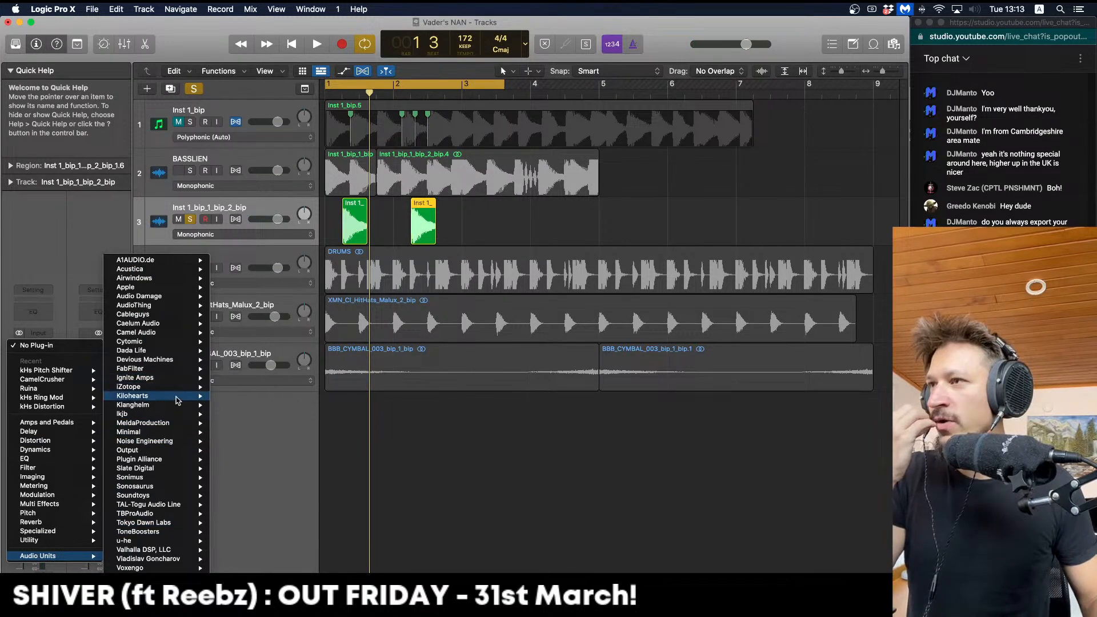
{"action": "mouse_move", "coordinate": [177, 400]}
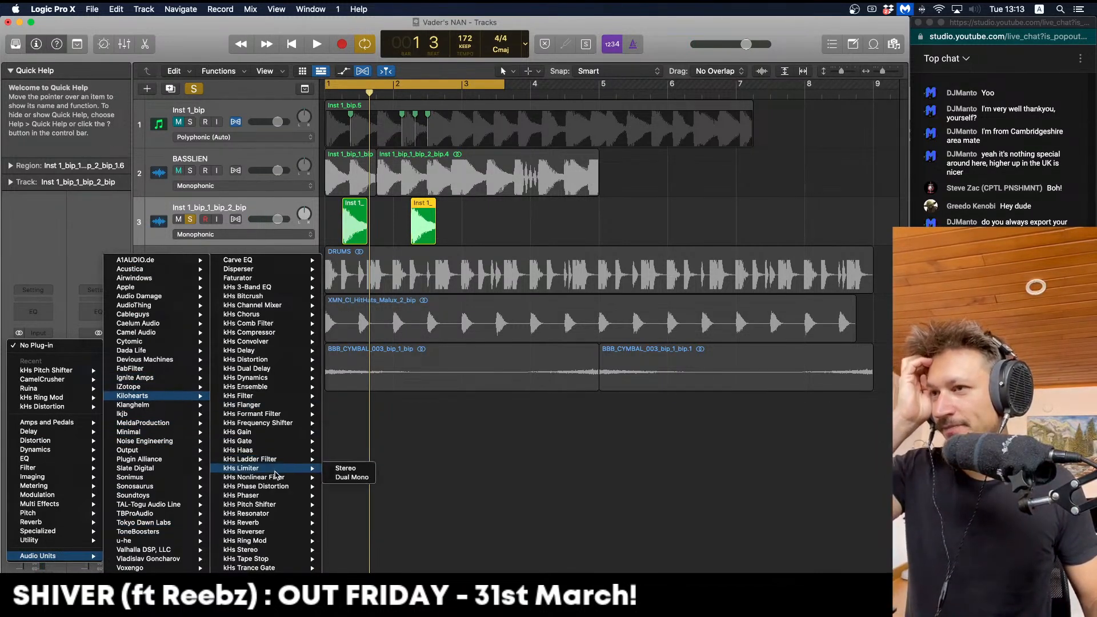
{"action": "mouse_move", "coordinate": [166, 497]}
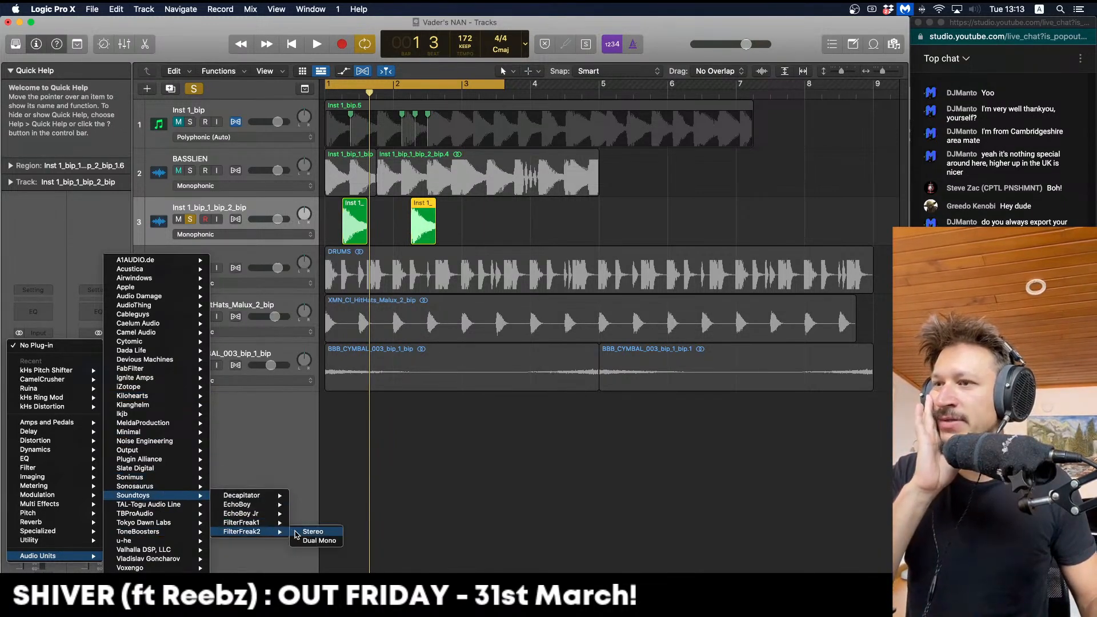
{"action": "left_click", "coordinate": [297, 531]}
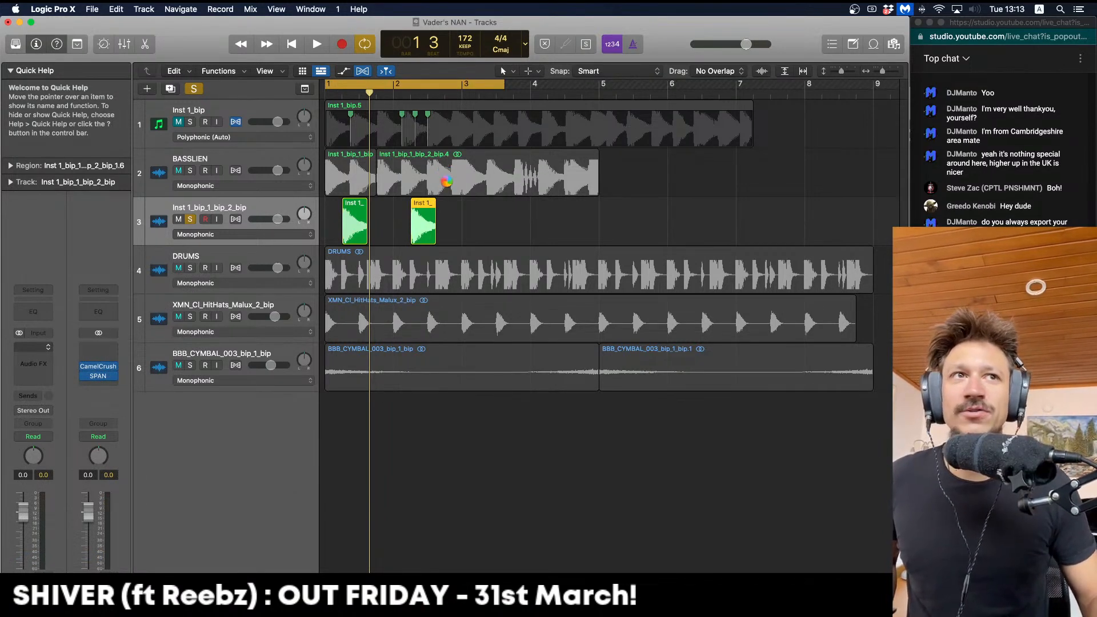
Audition several FilterFreak2 presets, including Down Sweep, during playback
{"action": "left_click", "coordinate": [384, 216]}
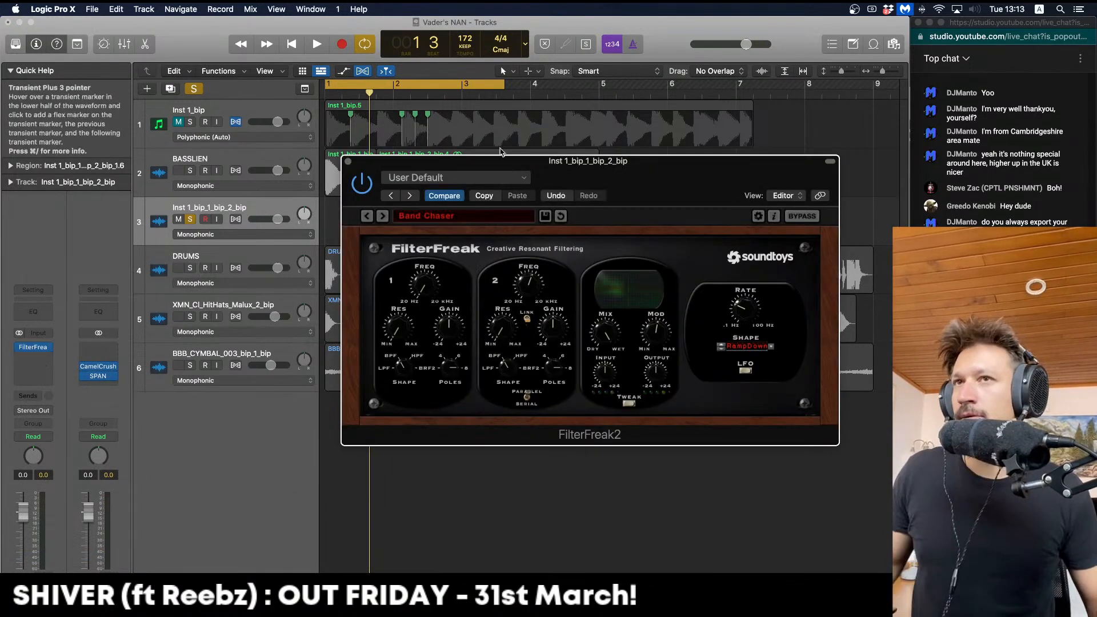
{"action": "key", "text": "space"}
{"action": "left_click", "coordinate": [384, 216]}
{"action": "left_click_drag", "start_coordinate": [384, 216], "coordinate": [314, 209]}
{"action": "key", "text": "space"}
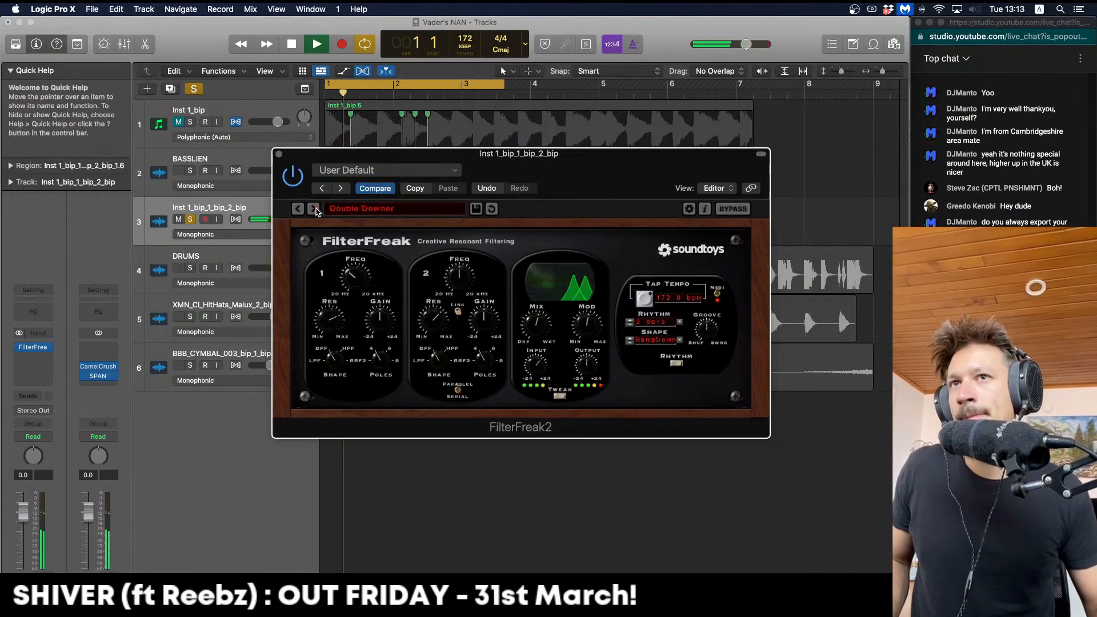
{"action": "left_click", "coordinate": [316, 212]}
{"action": "key", "text": "space"}
{"action": "key", "text": "space"}
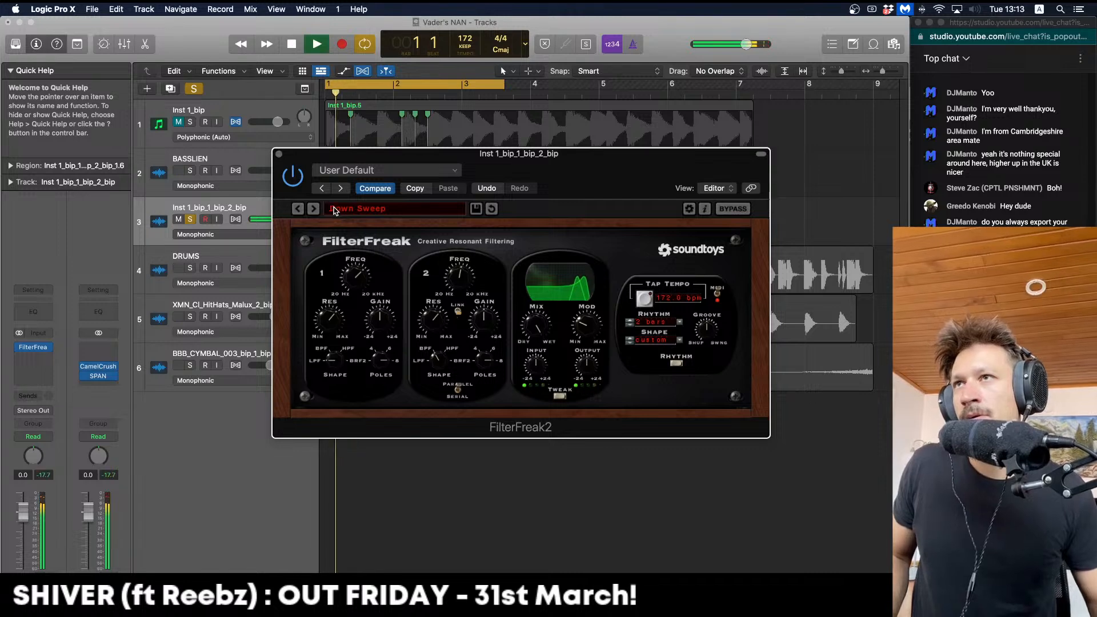
{"action": "key", "text": "space"}
Load the 07 Effects > Envelope Phaser preset and audition it
{"action": "left_click", "coordinate": [344, 209]}
{"action": "mouse_move", "coordinate": [370, 276]}
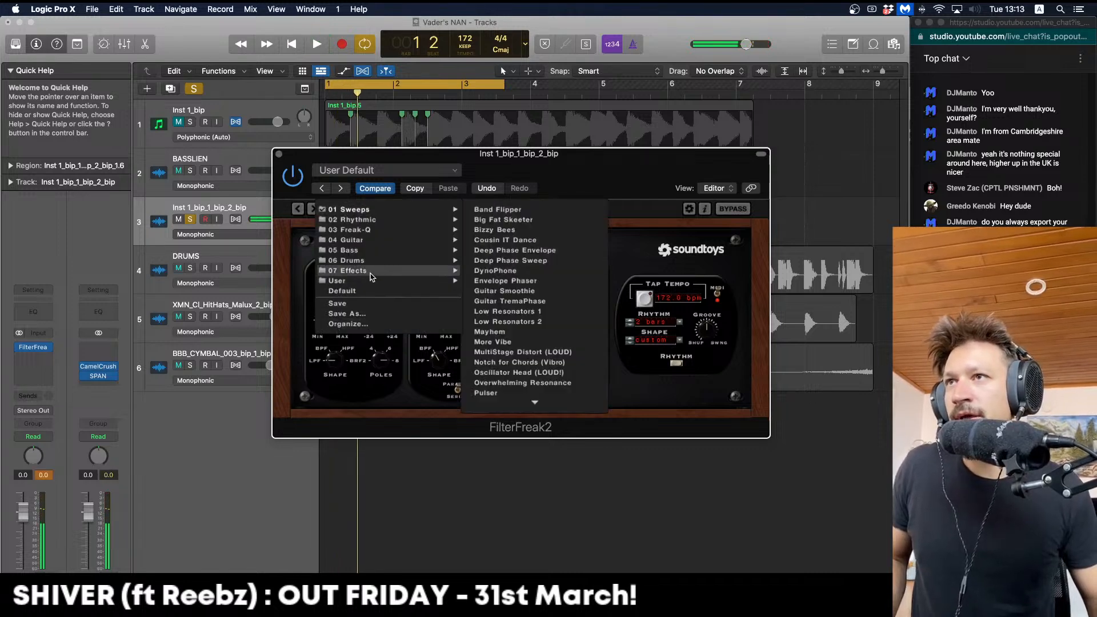
{"action": "left_click", "coordinate": [495, 280]}
{"action": "key", "text": "space"}
{"action": "key", "text": "space"}
{"action": "key", "text": "space"}
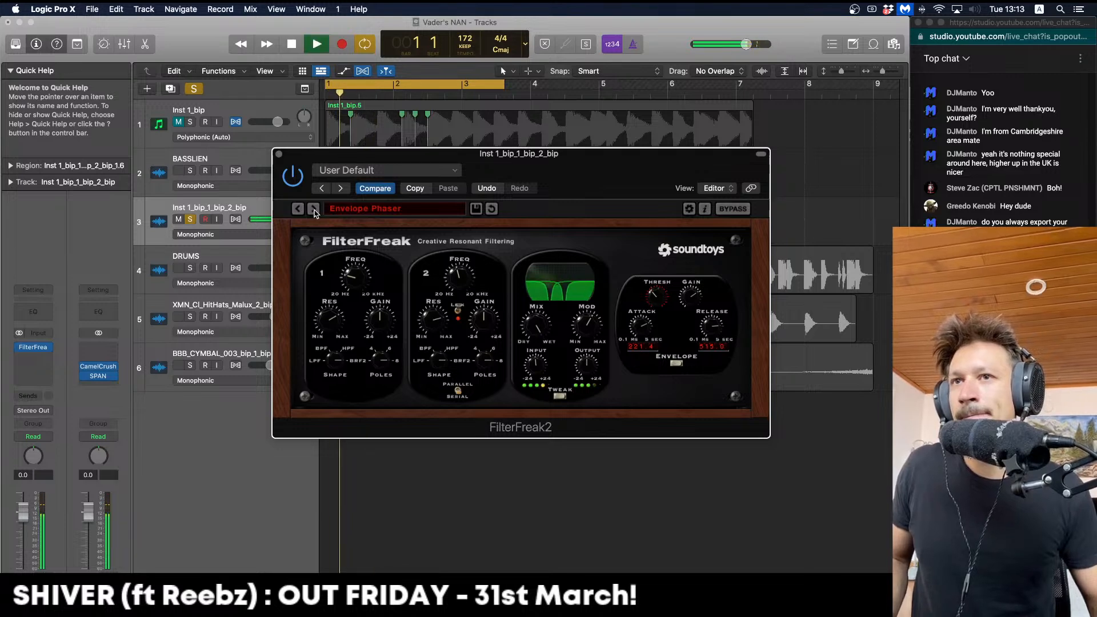
{"action": "left_click", "coordinate": [313, 209]}
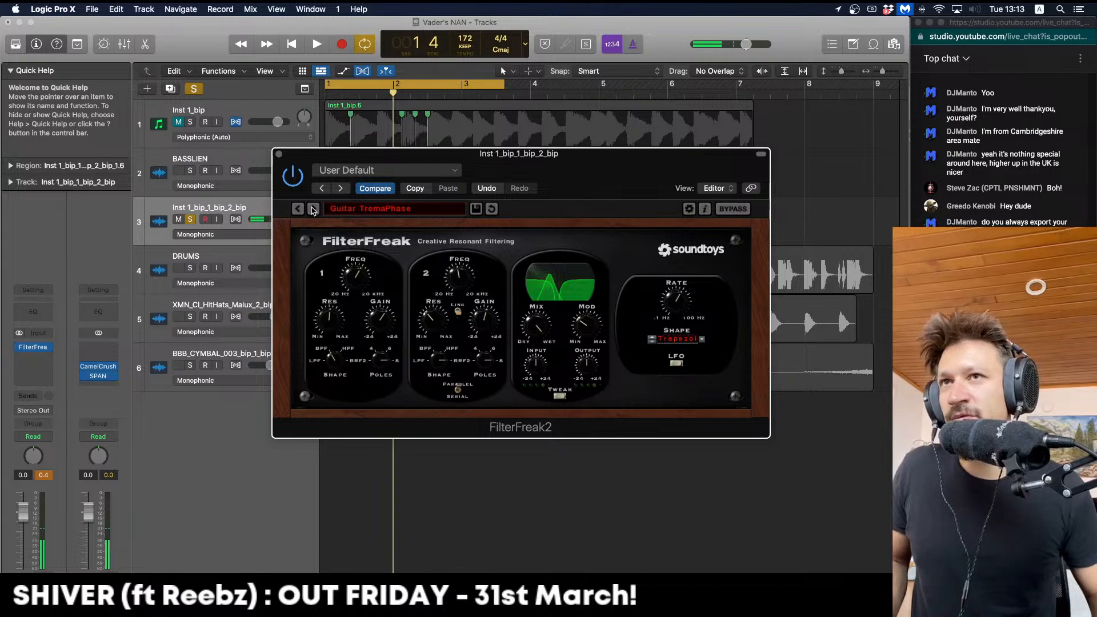
Compare Envelope Phaser against the Low Resonators and Guitar Smoothie presets, settling on Envelope Phaser
{"action": "left_click_drag", "start_coordinate": [364, 155], "coordinate": [322, 143]}
{"action": "key", "text": "space"}
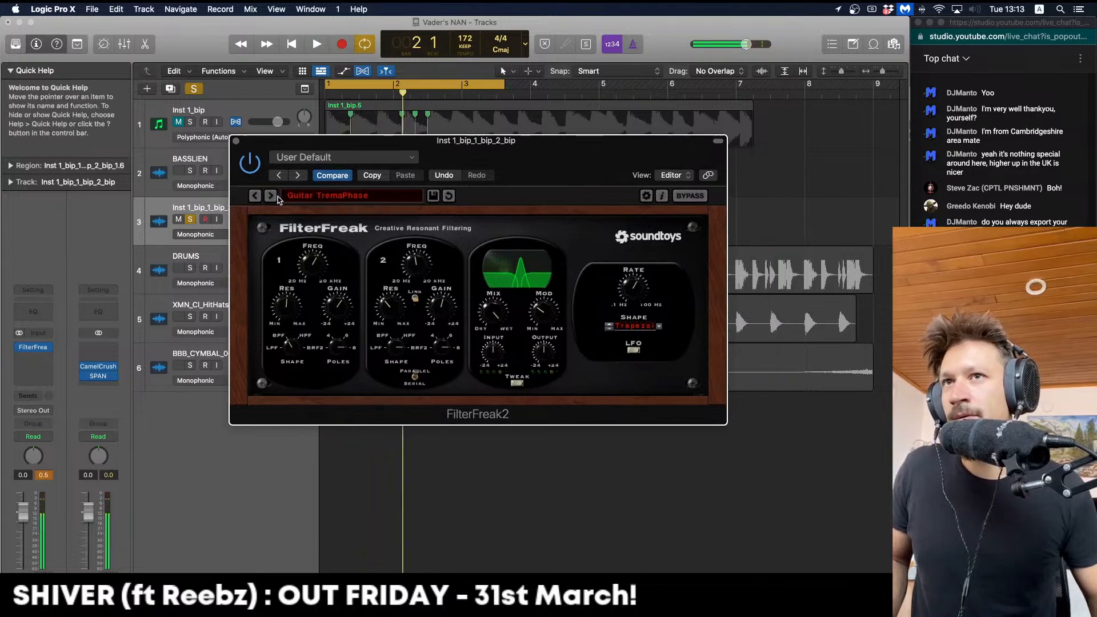
{"action": "left_click", "coordinate": [272, 196]}
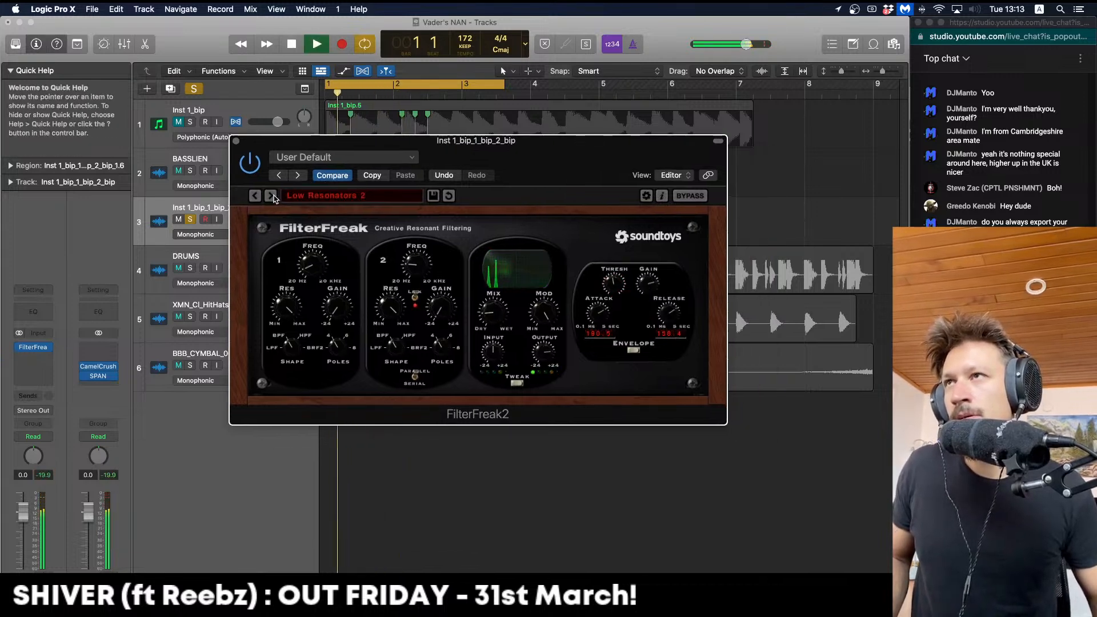
{"action": "left_click", "coordinate": [255, 196]}
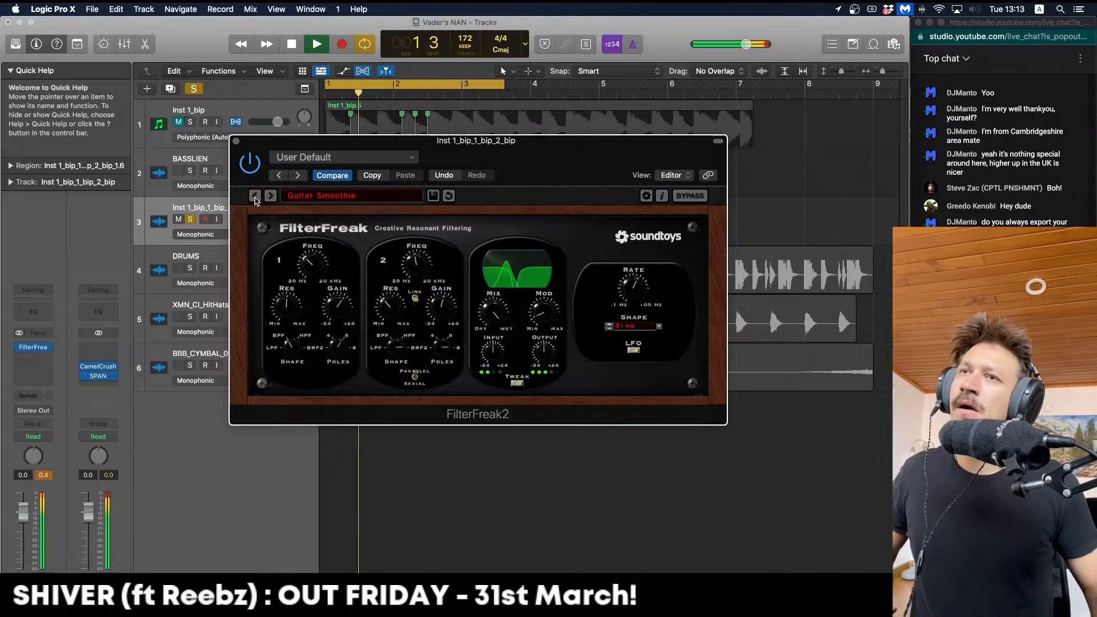
{"action": "left_click", "coordinate": [255, 196]}
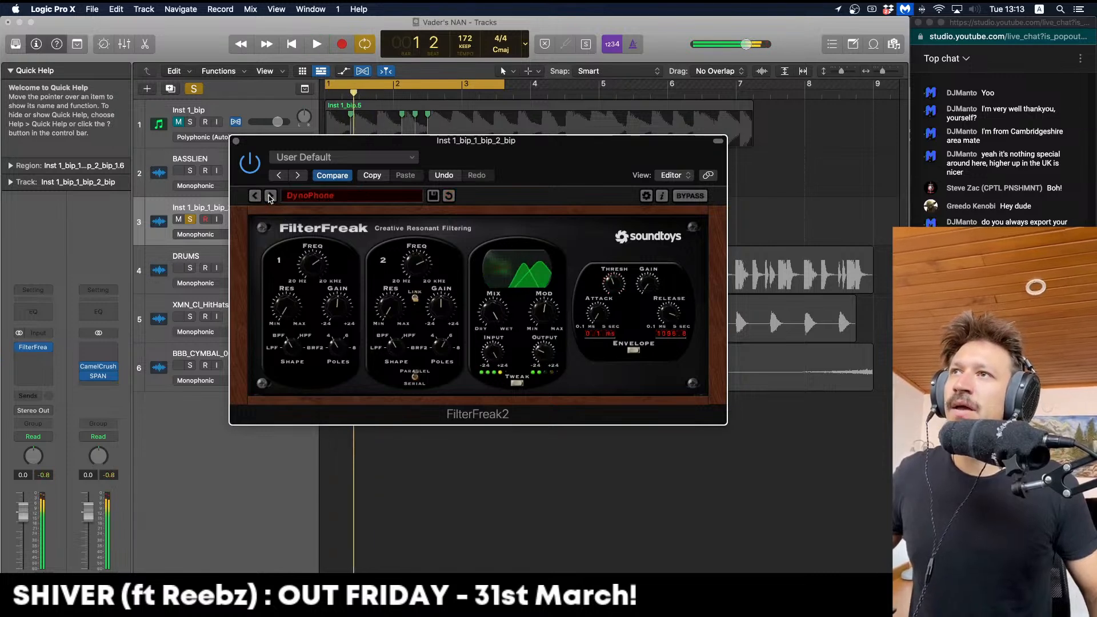
{"action": "left_click", "coordinate": [271, 196]}
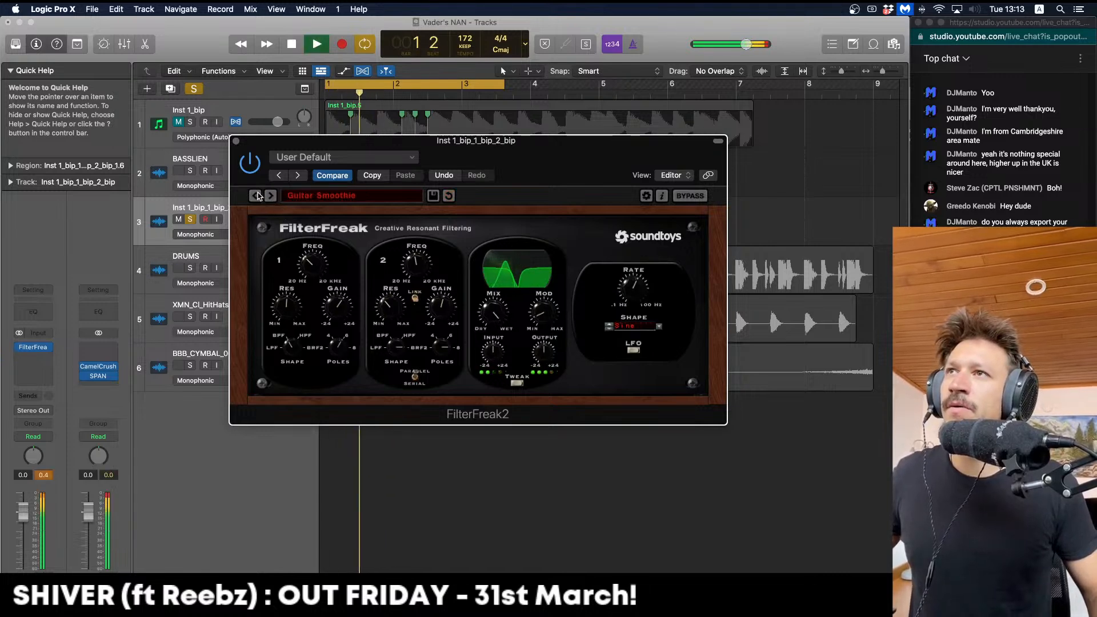
{"action": "left_click", "coordinate": [255, 196]}
{"action": "key", "text": "space"}
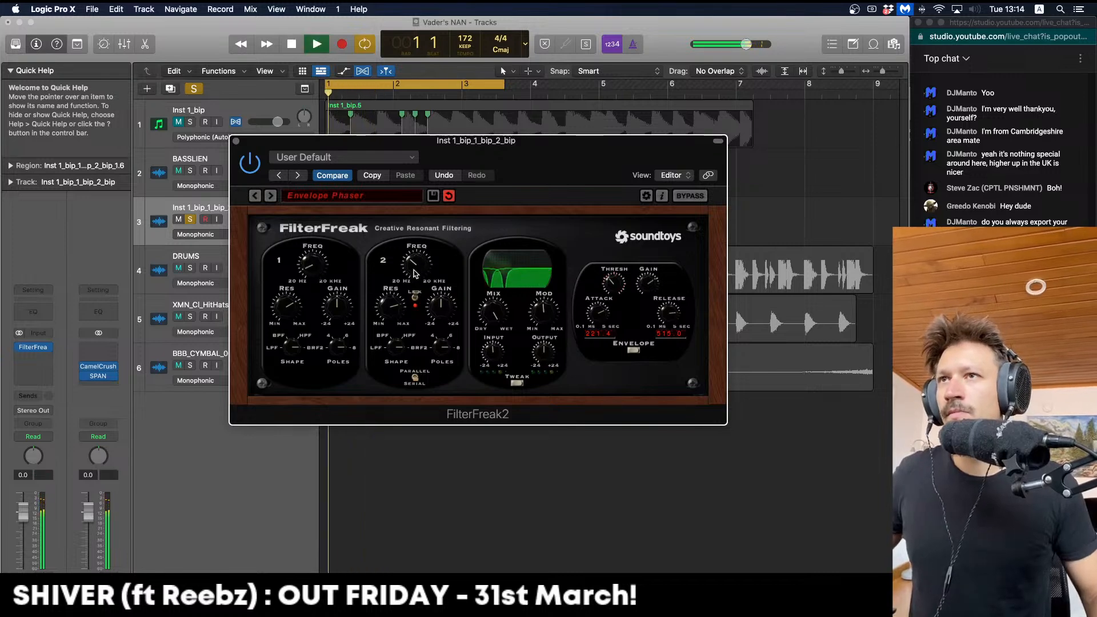
{"action": "key", "text": "space"}
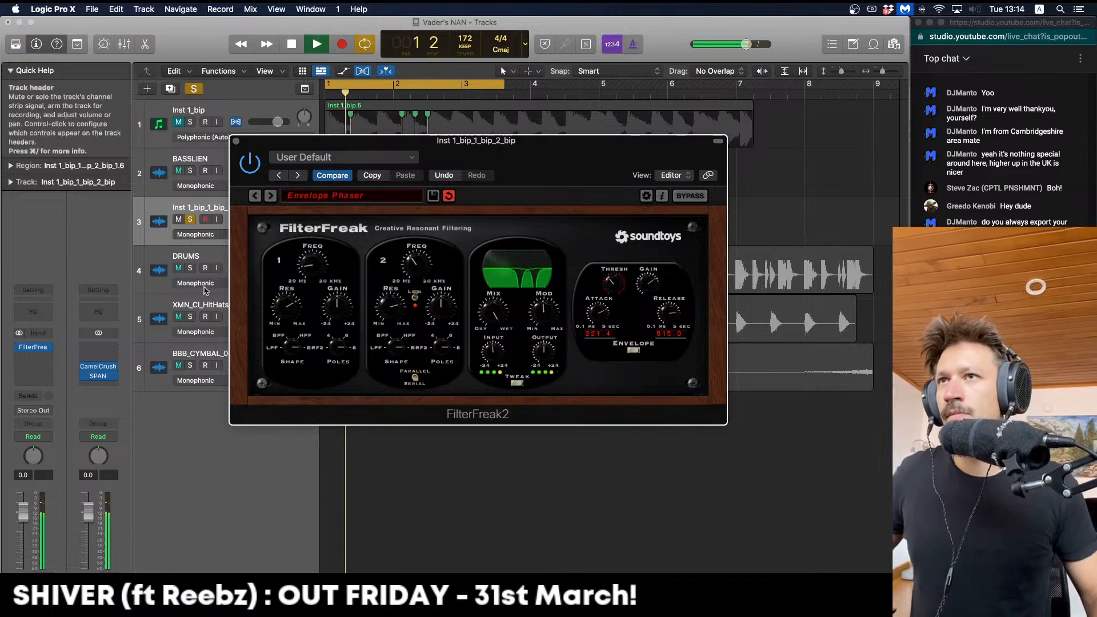
{"action": "key", "text": "space"}
Take track 3 out of solo, close the FilterFreak2 window, and select its two slices
{"action": "left_click", "coordinate": [190, 220]}
{"action": "key", "text": "space"}
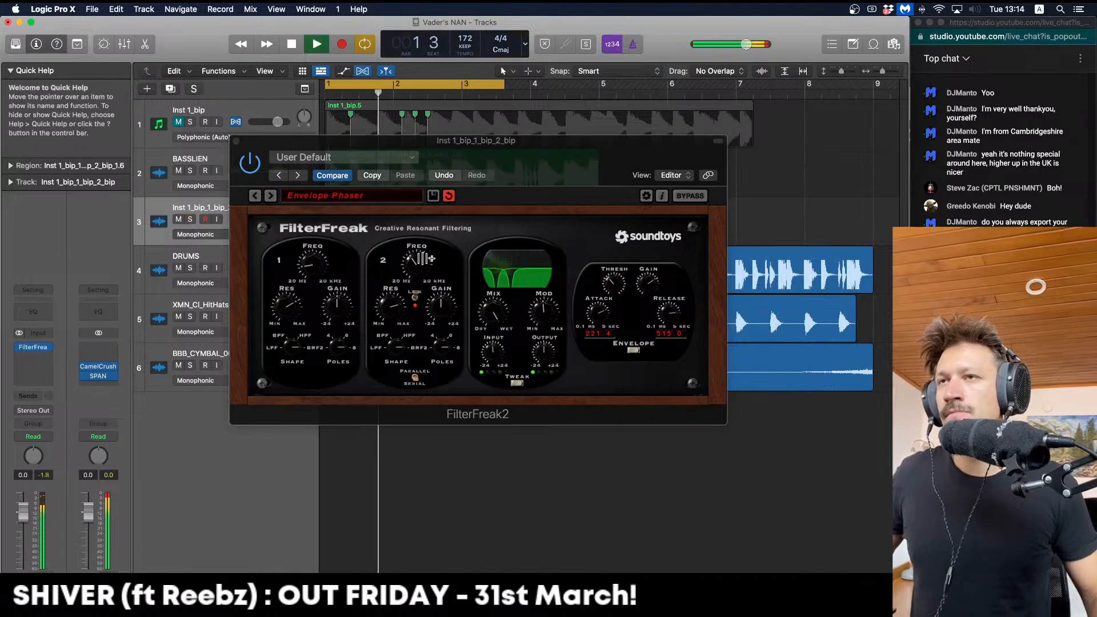
{"action": "key", "text": "space"}
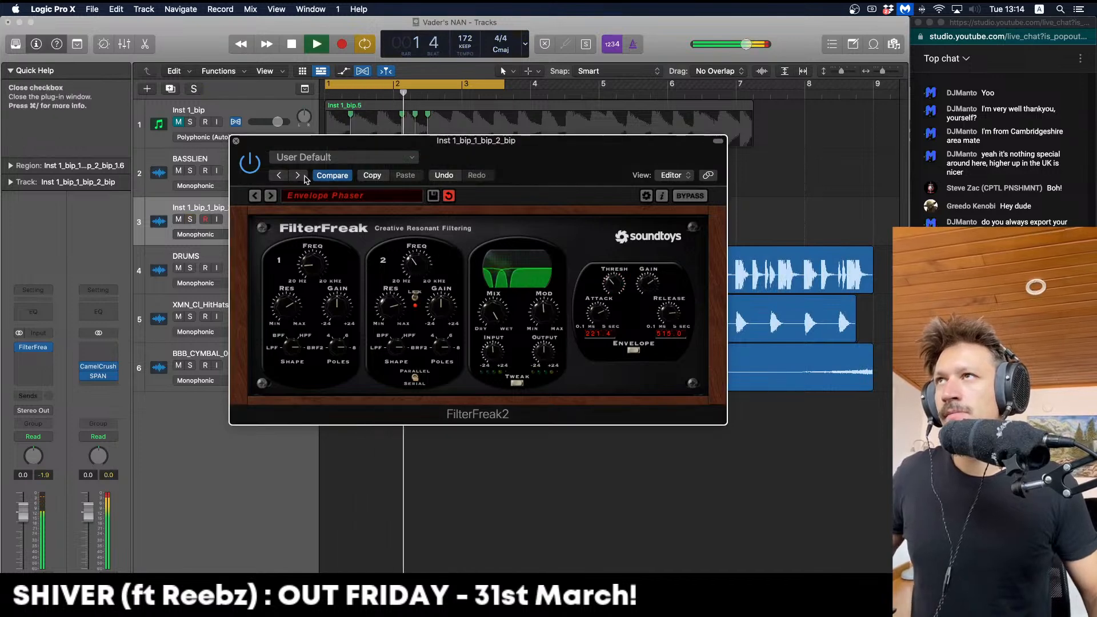
{"action": "key", "text": "super+w"}
{"action": "key", "text": "space"}
{"action": "left_click_drag", "start_coordinate": [455, 222], "coordinate": [372, 218]}
Move the two drone slices on track 3 later and audition their placement
{"action": "key", "text": "space"}
{"action": "key", "text": "space"}
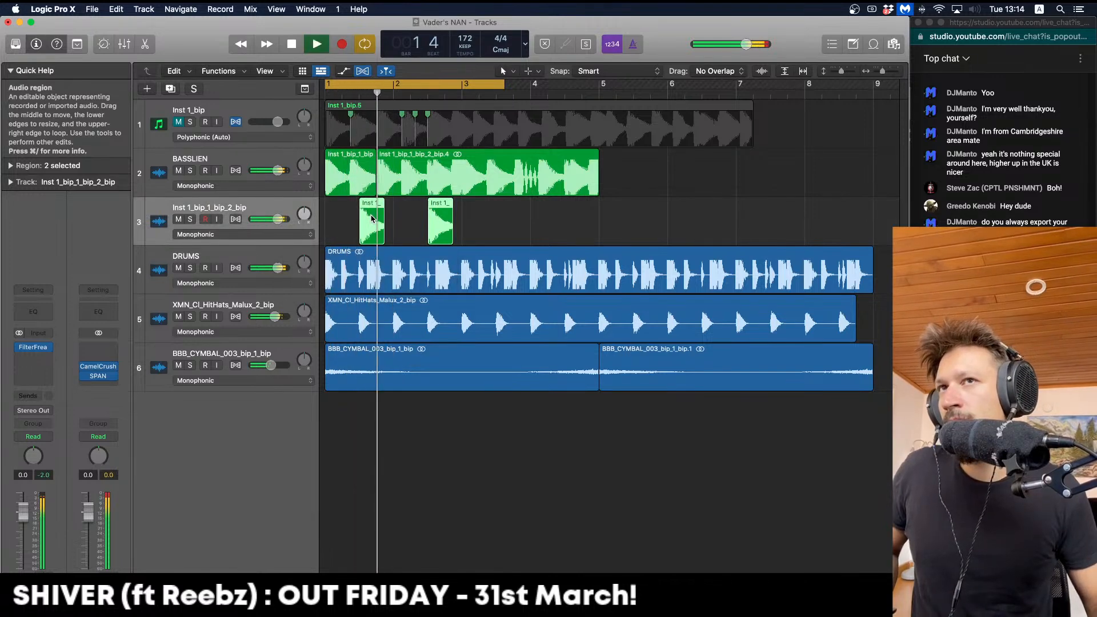
{"action": "left_click_drag", "start_coordinate": [482, 218], "coordinate": [507, 219]}
{"action": "key", "text": "space"}
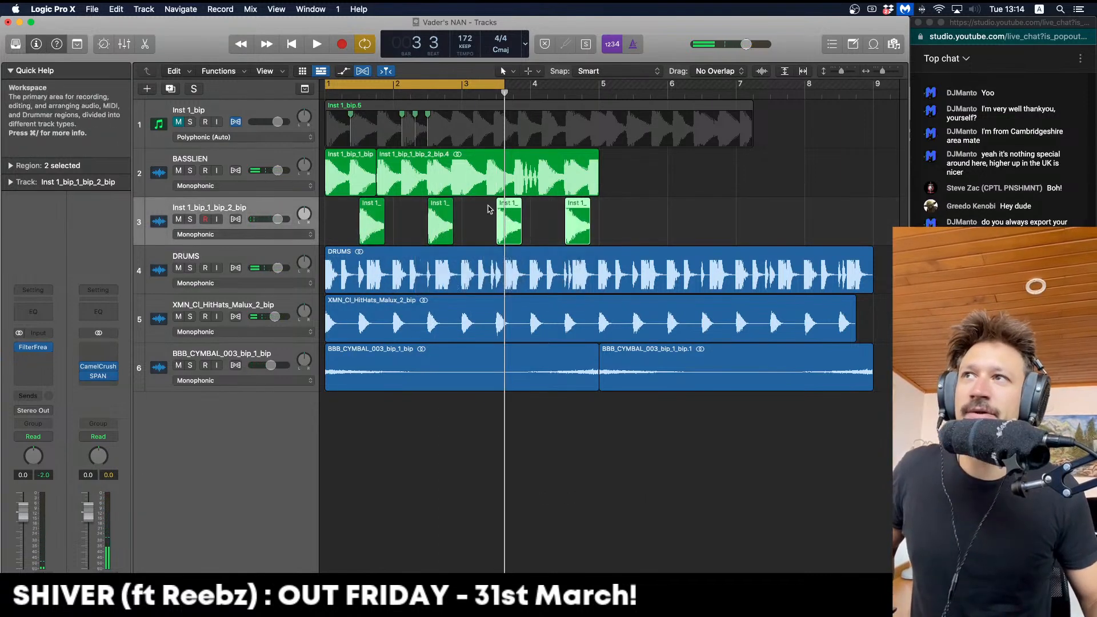
Set the cycle from bar 1 to bar 6, solo track 3, and select all four slices
{"action": "left_click", "coordinate": [338, 93]}
{"action": "left_click", "coordinate": [329, 84]}
{"action": "left_click_drag", "start_coordinate": [330, 85], "coordinate": [665, 81]}
{"action": "key", "text": "space"}
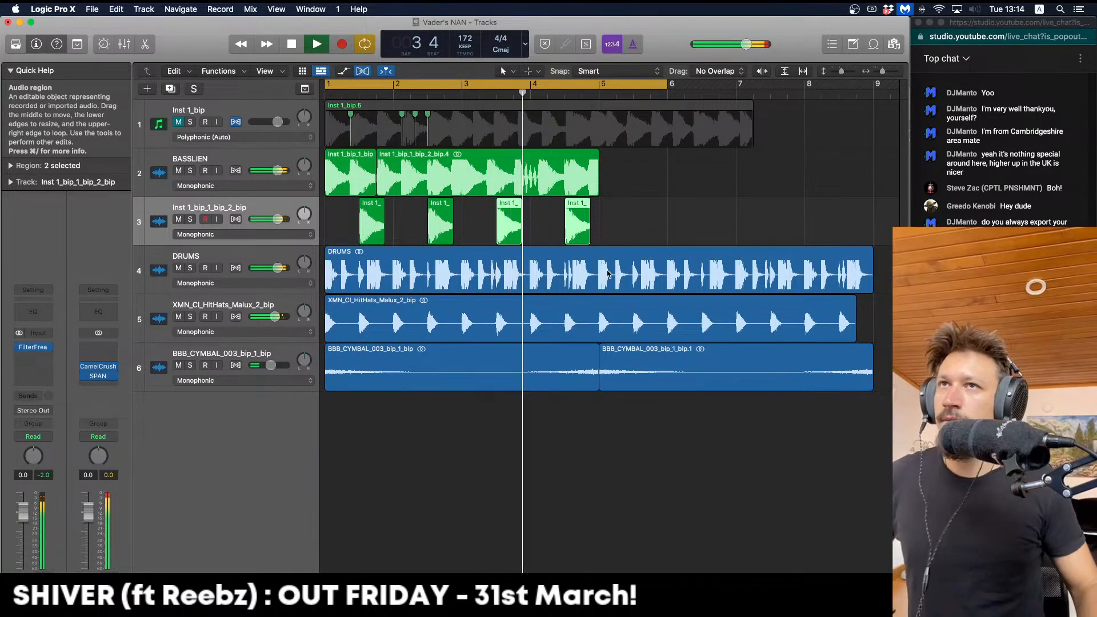
{"action": "left_click", "coordinate": [190, 218]}
{"action": "key", "text": "space"}
{"action": "left_click", "coordinate": [546, 207]}
{"action": "left_click_drag", "start_coordinate": [546, 203], "coordinate": [325, 225]}
Bounce the four hits in place to a new track
{"action": "key", "text": "ctrl+b"}
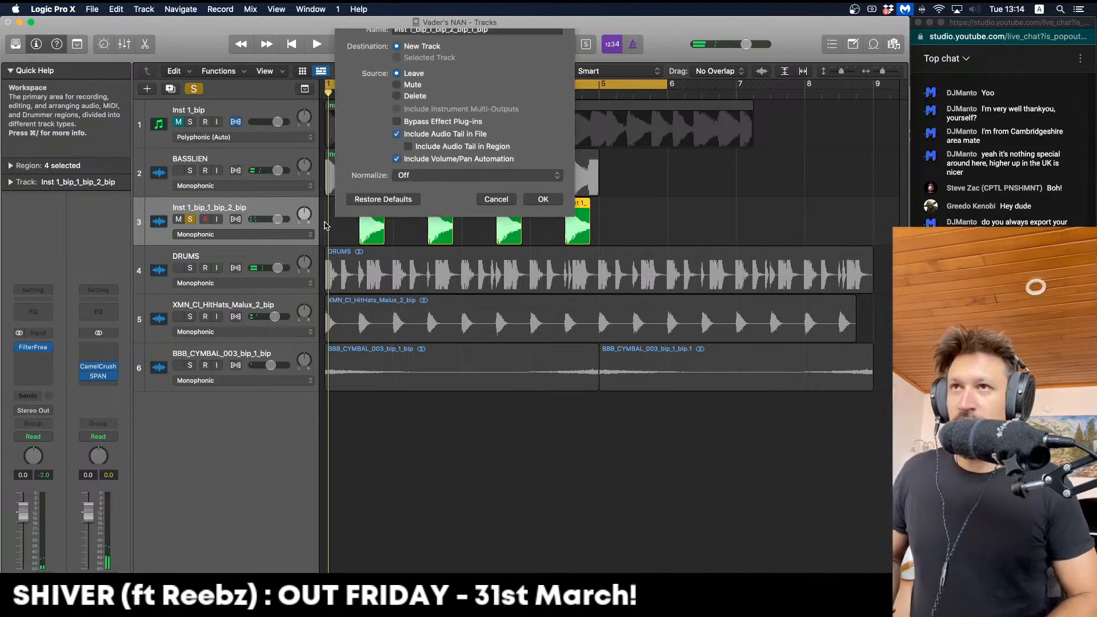
{"action": "key", "text": "Return"}
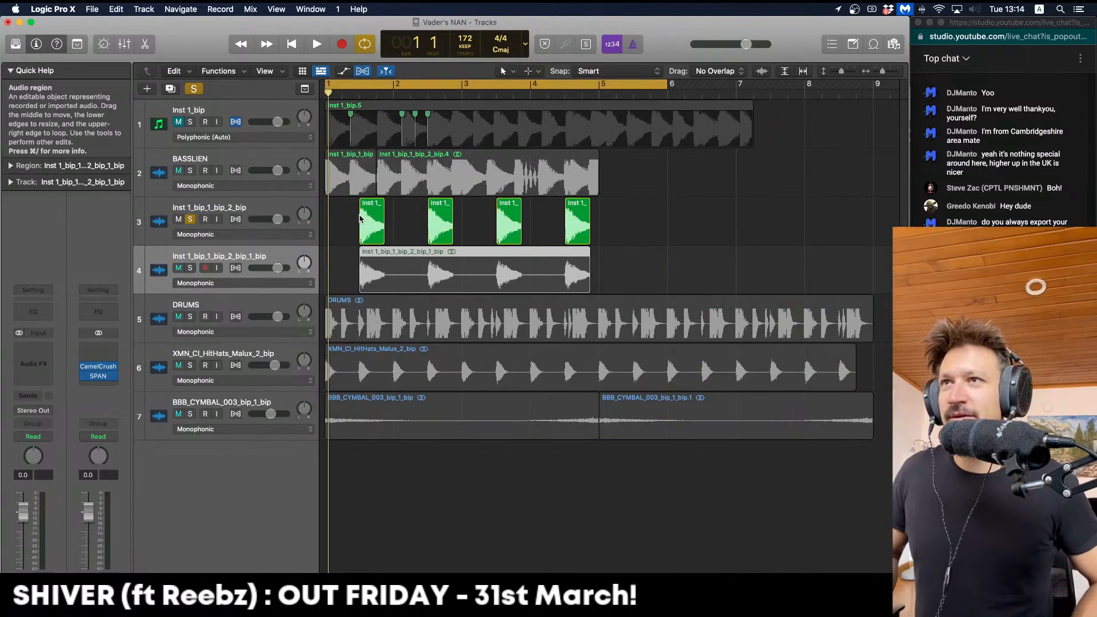
{"action": "left_click", "coordinate": [360, 218]}
Delete the original hits track and solo the bounced Inst 1_bip_1_bip_2_bip_1_bip track for playback
{"action": "left_click", "coordinate": [194, 220]}
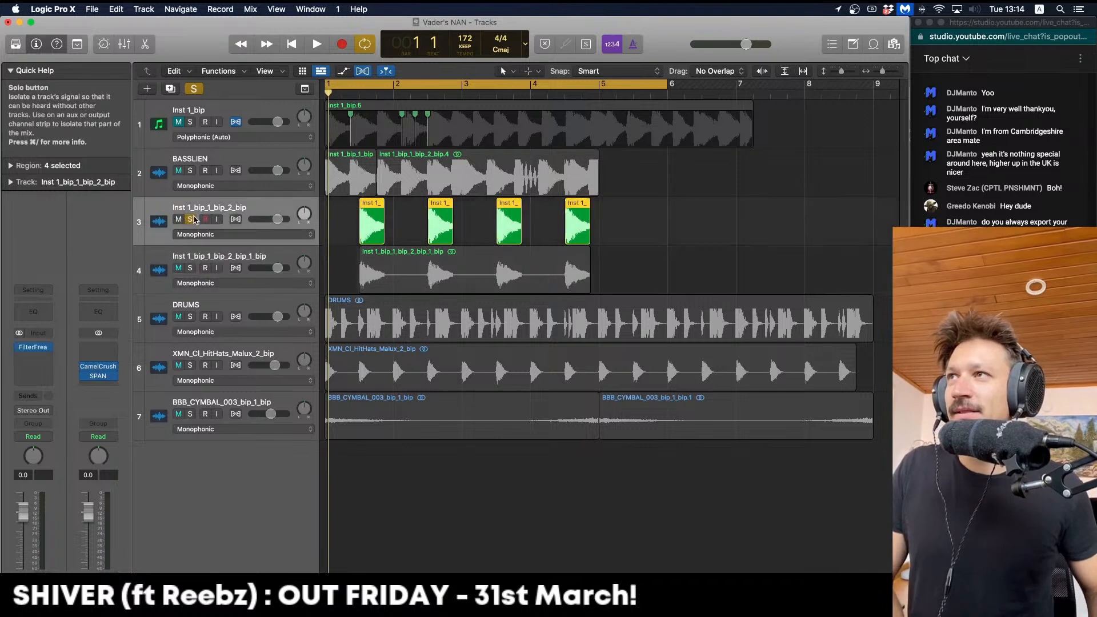
{"action": "left_click", "coordinate": [192, 219]}
{"action": "key", "text": "super+BackSpace"}
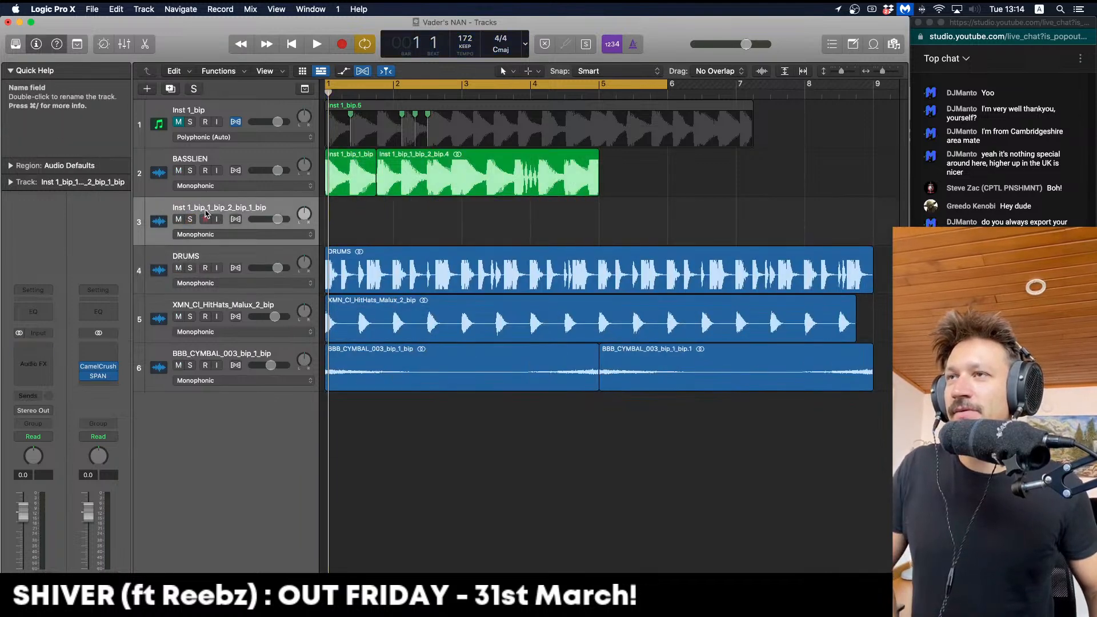
{"action": "left_click", "coordinate": [190, 220]}
{"action": "key", "text": "space"}
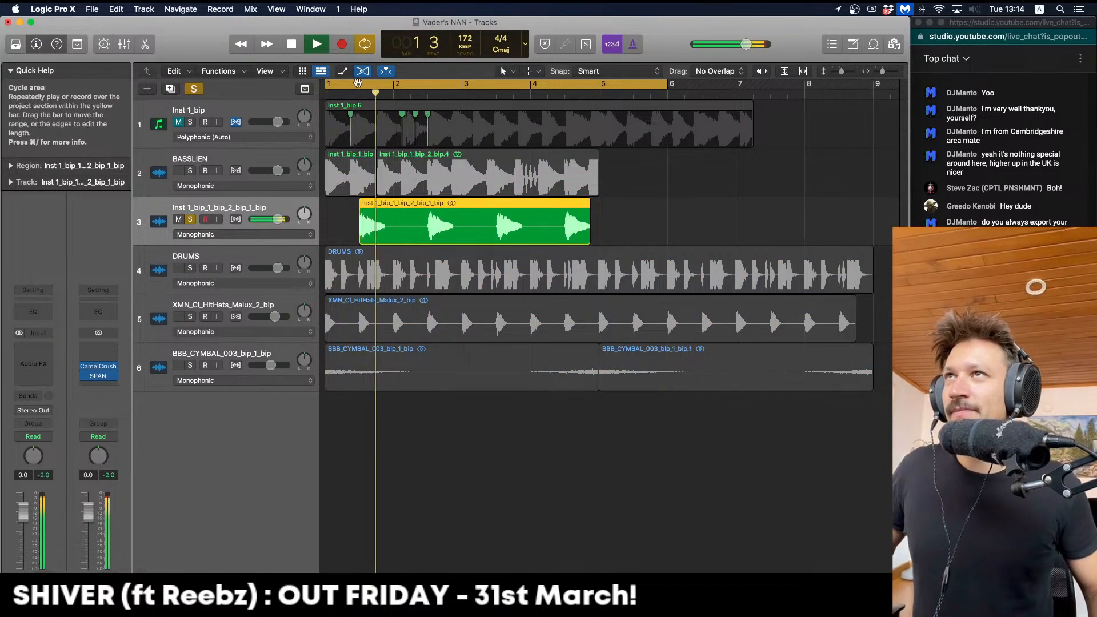
Cut the long bounced drone region on track 3 down to a short slice
{"action": "left_click", "coordinate": [358, 83], "text": "shift"}
{"action": "key", "text": "space"}
{"action": "left_click_drag", "start_coordinate": [629, 227], "coordinate": [486, 234]}
{"action": "left_click_drag", "start_coordinate": [385, 227], "coordinate": [407, 229]}
{"action": "left_click_drag", "start_coordinate": [563, 229], "coordinate": [342, 226]}
{"action": "key", "text": "Delete"}
{"action": "left_click_drag", "start_coordinate": [629, 223], "coordinate": [606, 225]}
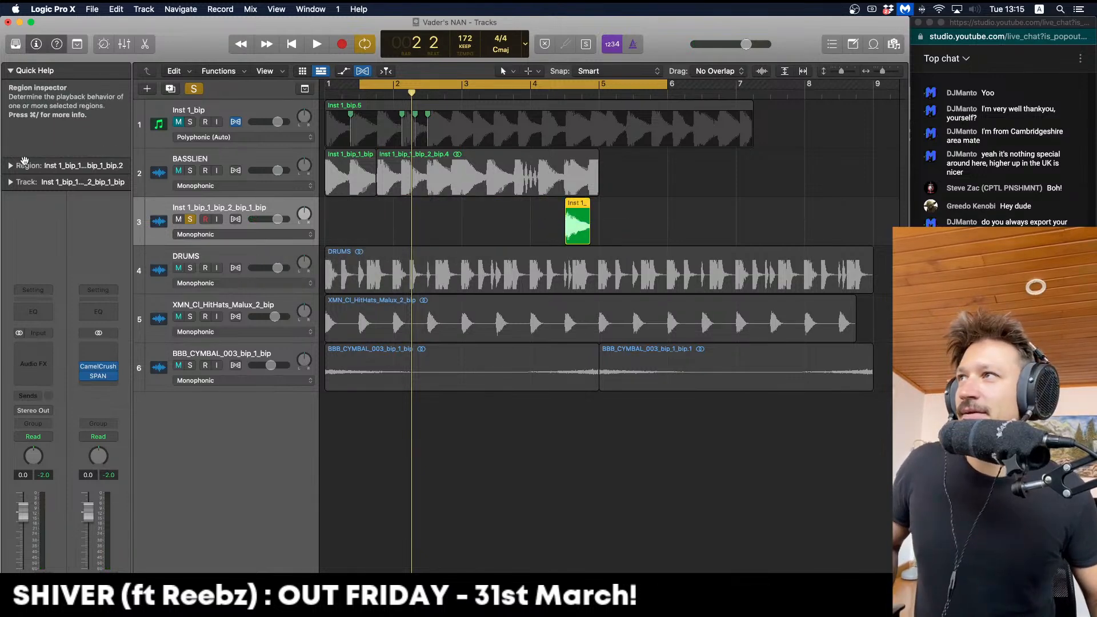
Add a fade-out in the Region inspector and copy the slice to make four hits across bars 1–4
{"action": "left_click", "coordinate": [12, 164]}
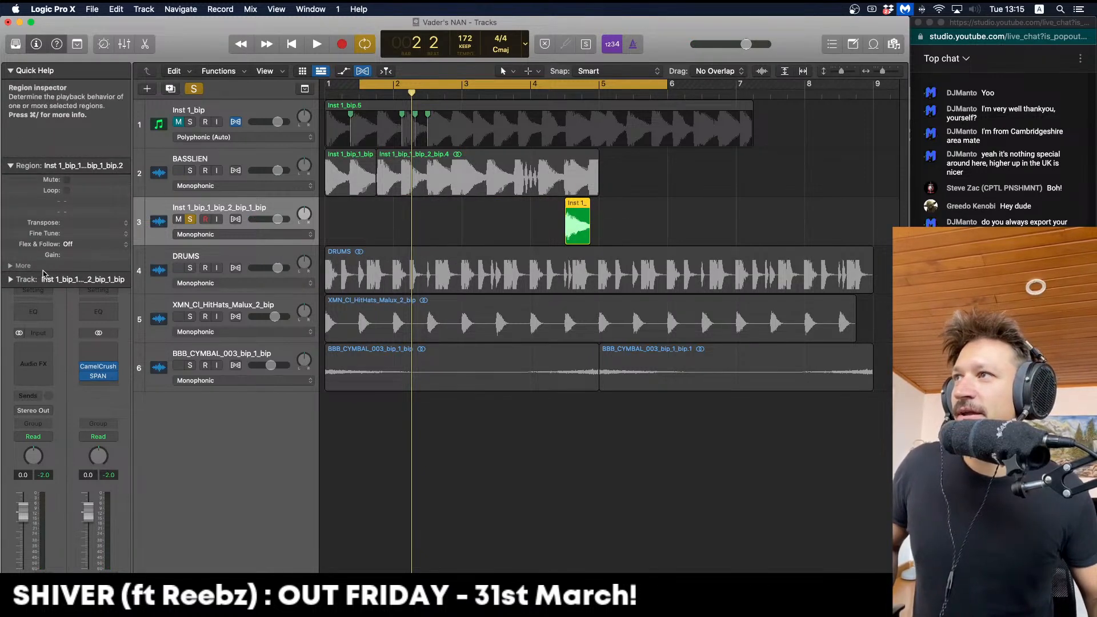
{"action": "left_click", "coordinate": [24, 267]}
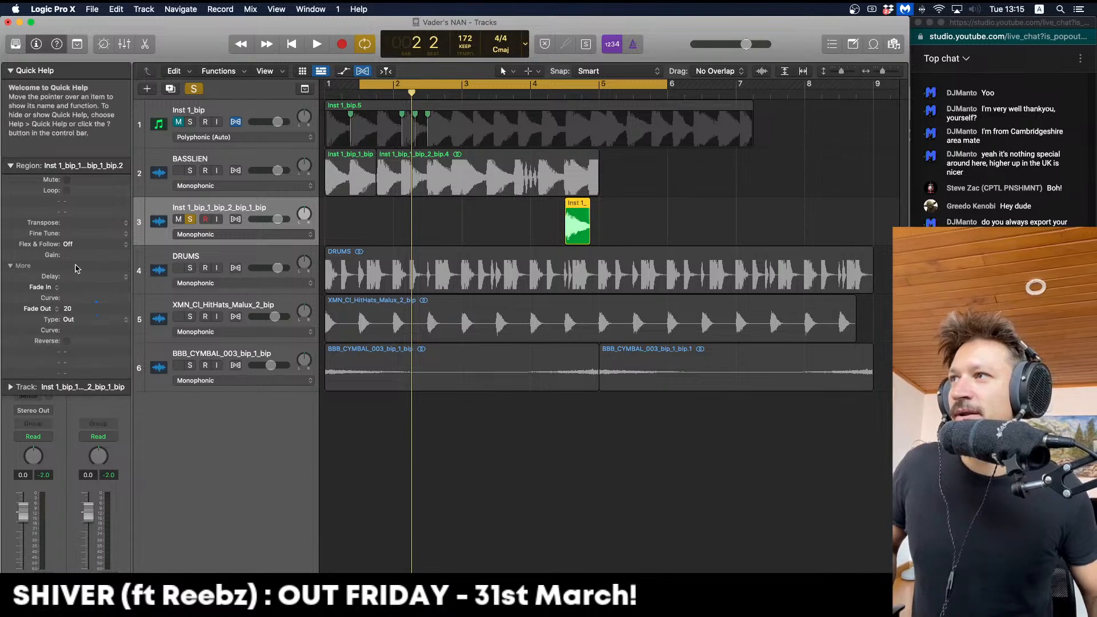
{"action": "left_click", "coordinate": [693, 217]}
{"action": "left_click_drag", "start_coordinate": [566, 215], "coordinate": [371, 208]}
{"action": "key", "text": "space"}
{"action": "key", "text": "space"}
{"action": "key", "text": "space"}
{"action": "left_click", "coordinate": [11, 166]}
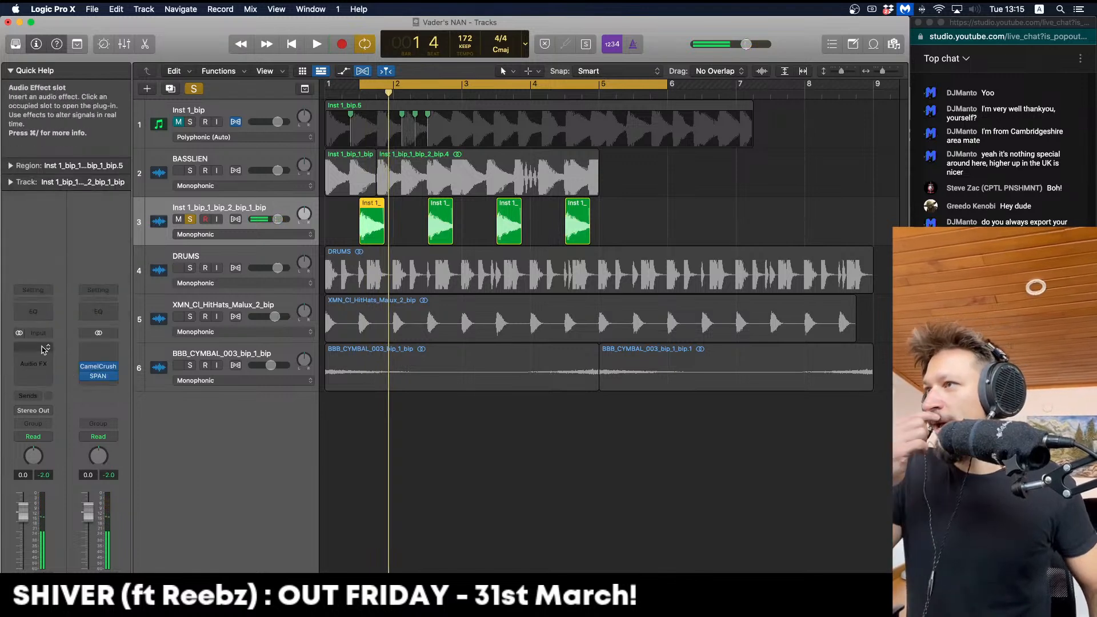
Insert ChromaVerb on track 3 and damp its low frequencies around 360 Hz
{"action": "left_click", "coordinate": [45, 350]}
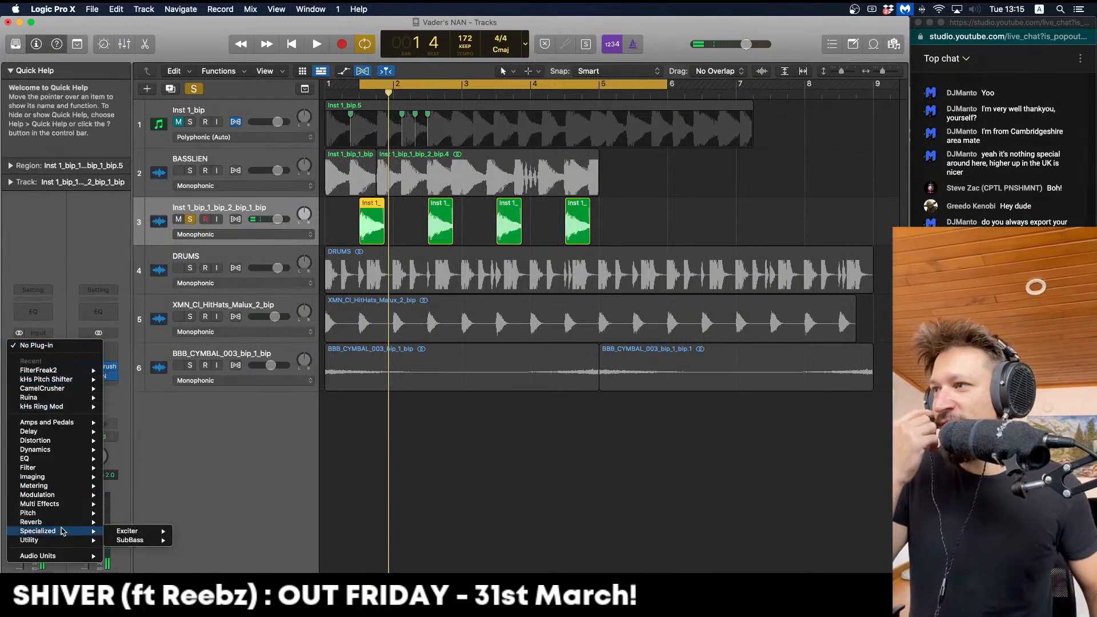
{"action": "left_click", "coordinate": [303, 390]}
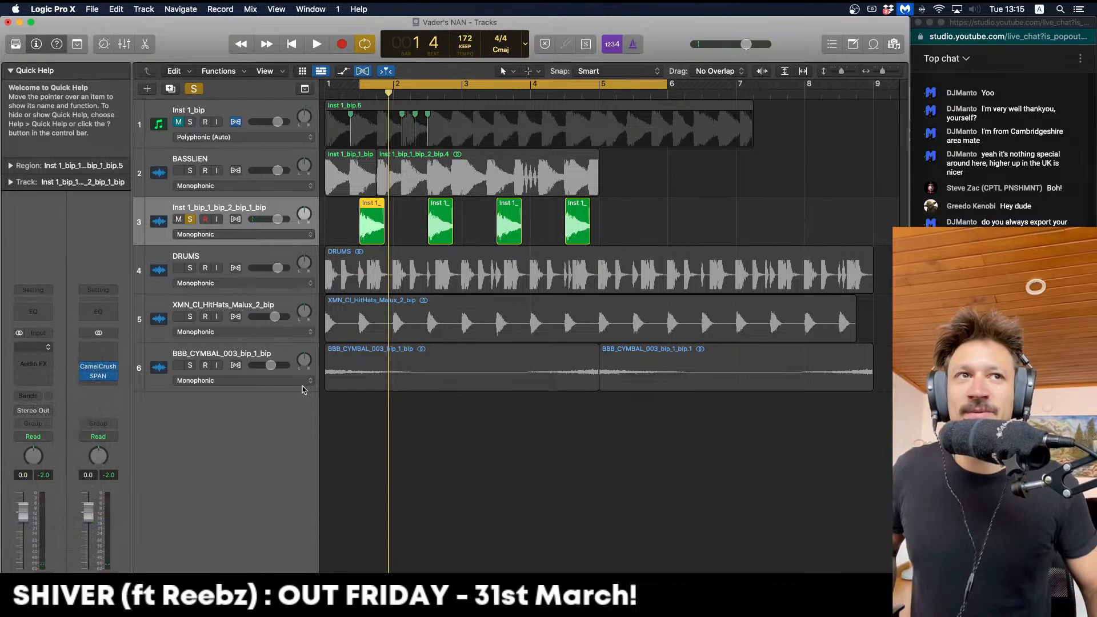
{"action": "key", "text": "space"}
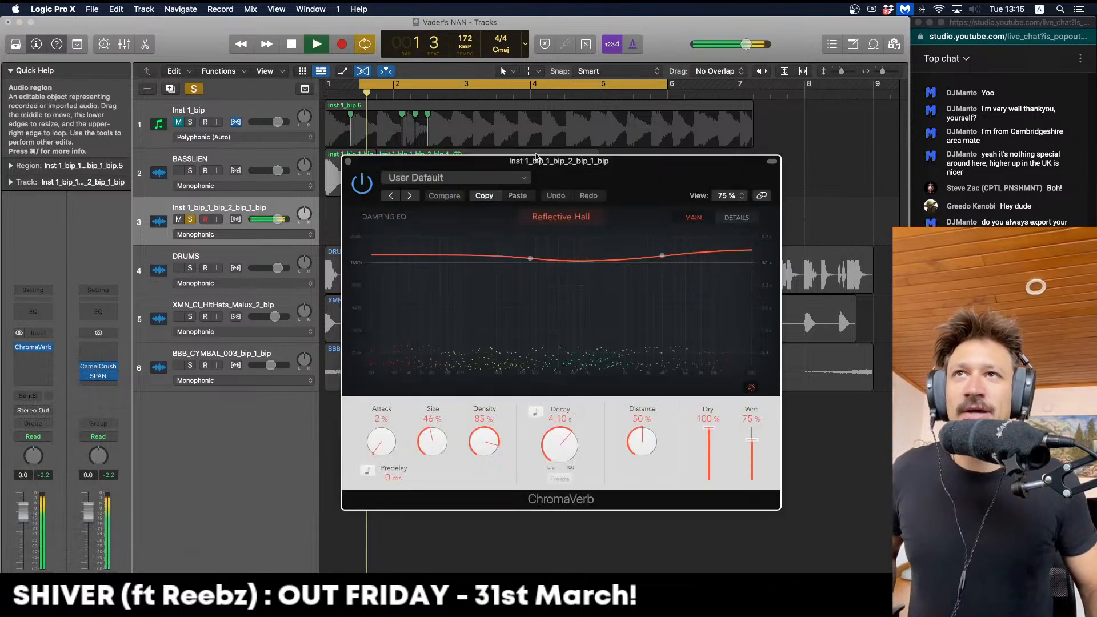
{"action": "left_click_drag", "start_coordinate": [541, 162], "coordinate": [455, 131]}
{"action": "left_click_drag", "start_coordinate": [444, 227], "coordinate": [484, 280]}
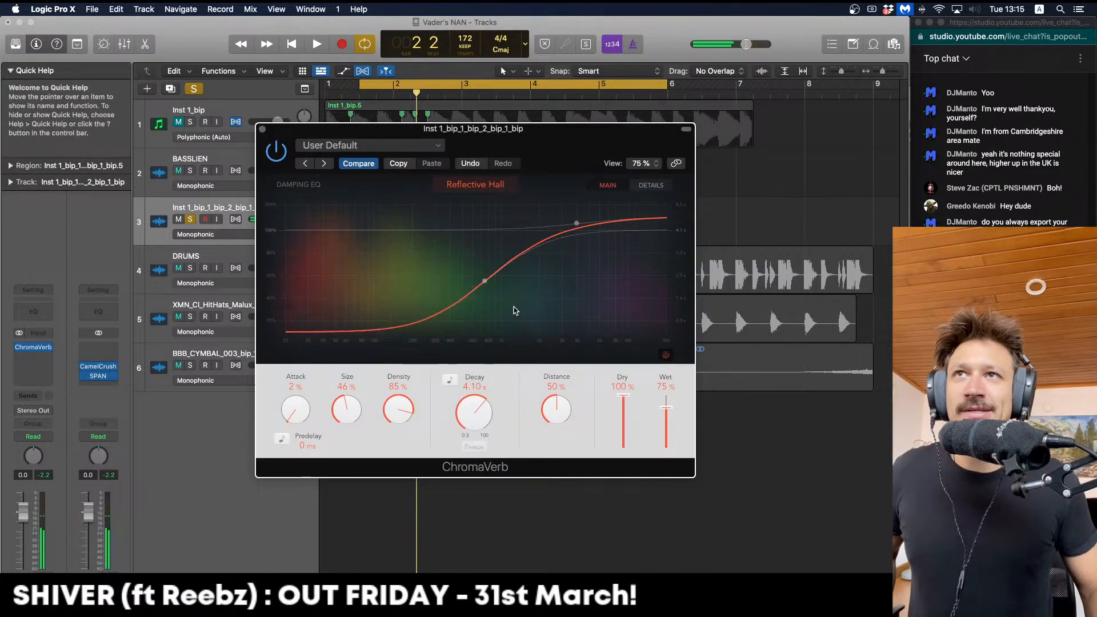
{"action": "left_click_drag", "start_coordinate": [574, 222], "coordinate": [580, 227]}
{"action": "left_click_drag", "start_coordinate": [485, 280], "coordinate": [417, 311]}
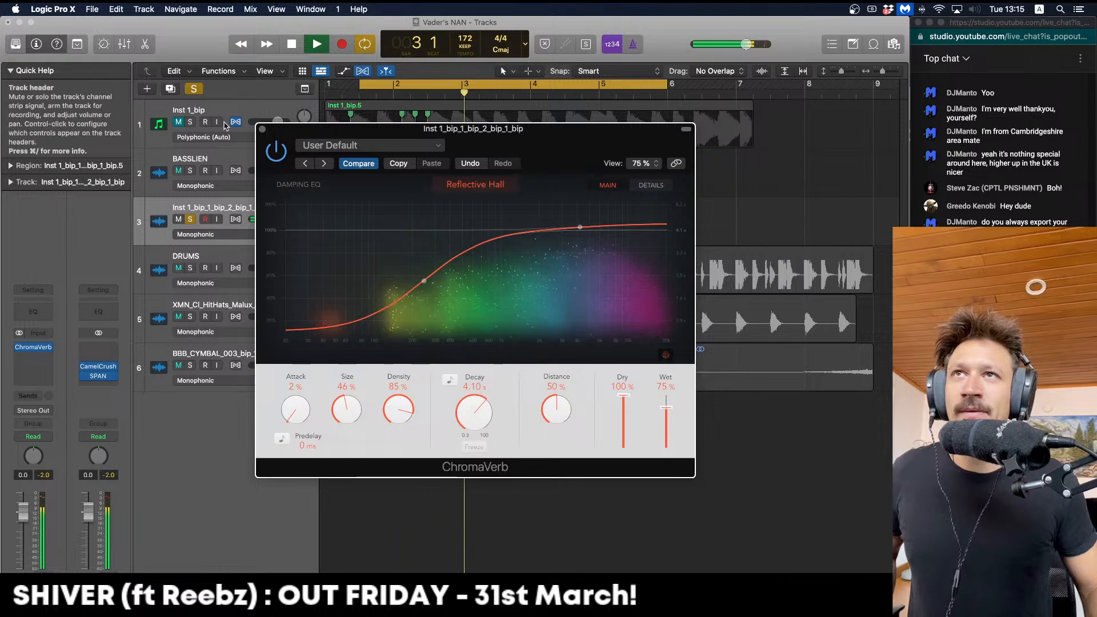
{"action": "left_click", "coordinate": [262, 129]}
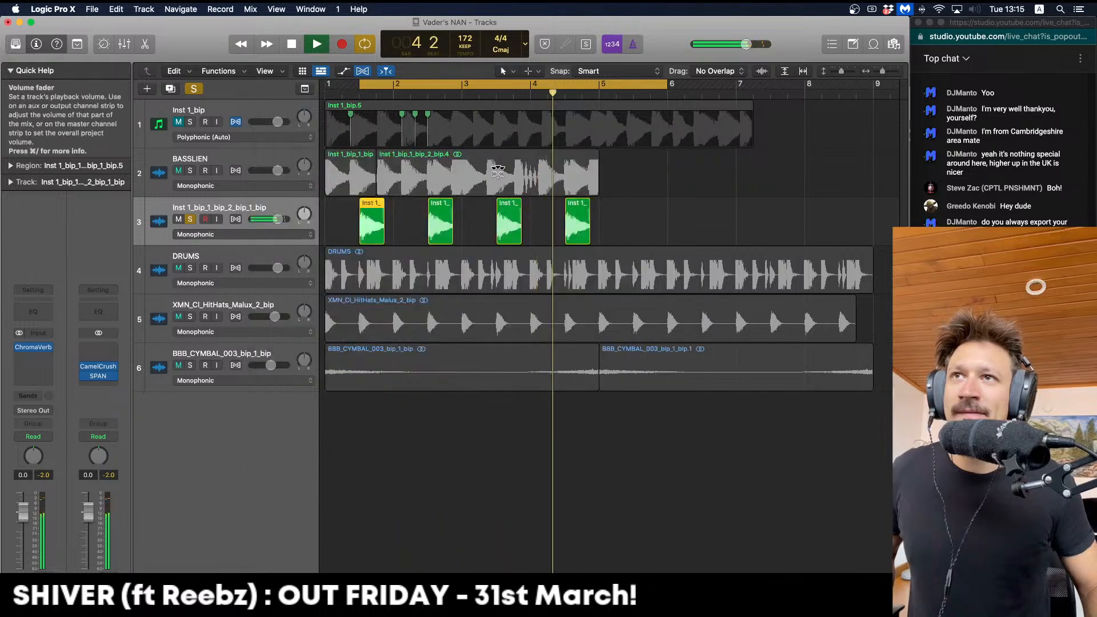
Lower the ChromaVerb Wet to 49%, shift low damping to 305 Hz, and unsolo track 3
{"action": "left_click", "coordinate": [34, 347]}
{"action": "left_click_drag", "start_coordinate": [673, 412], "coordinate": [670, 424]}
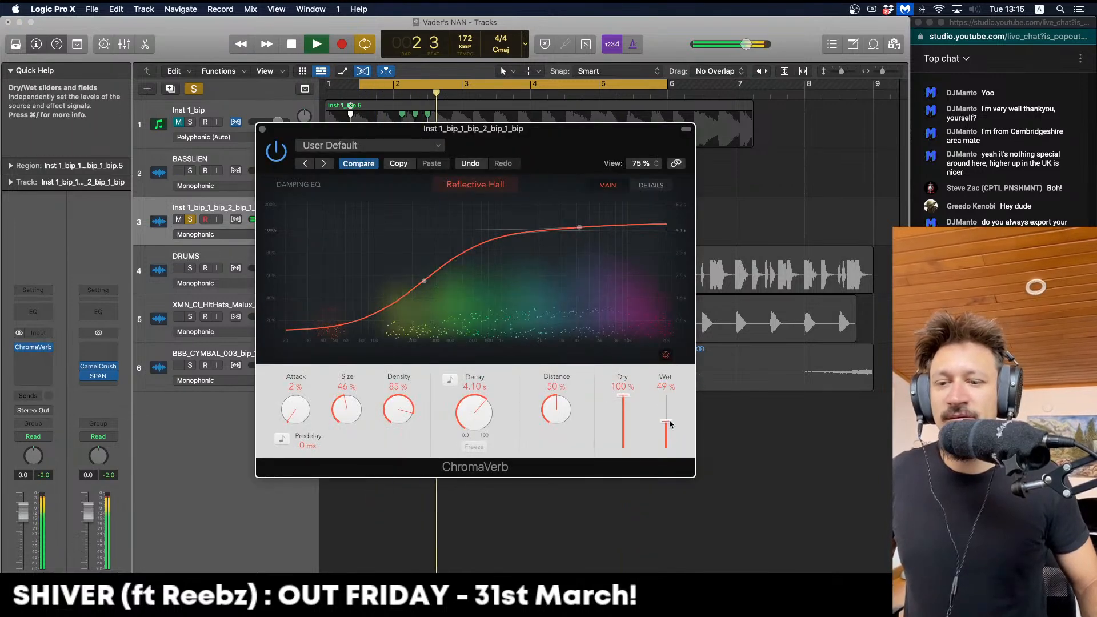
{"action": "left_click_drag", "start_coordinate": [423, 280], "coordinate": [436, 281]}
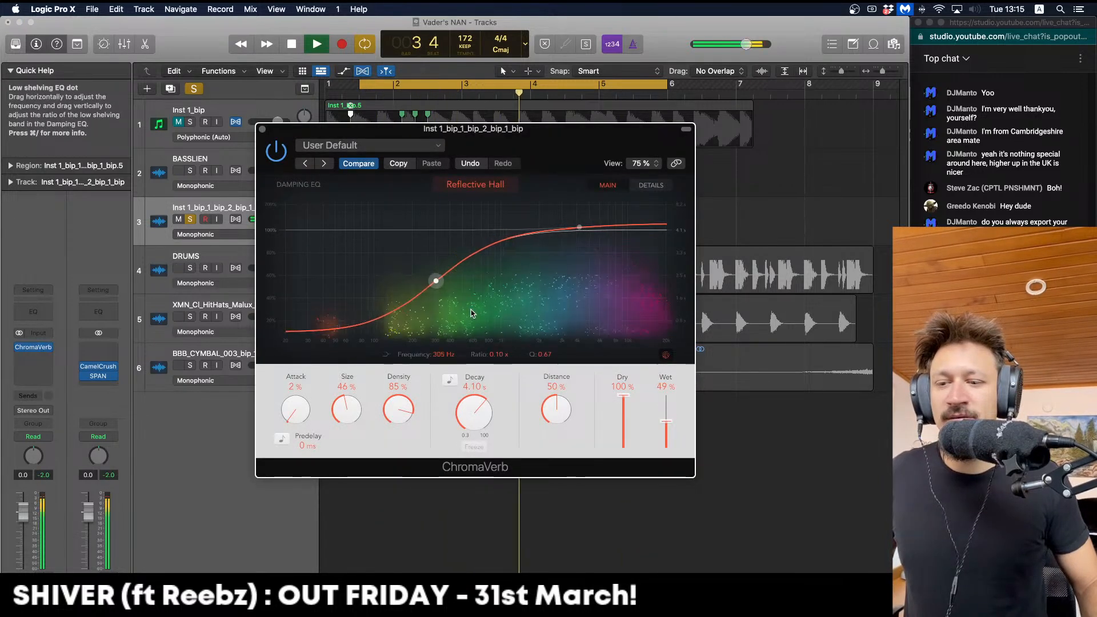
{"action": "left_click", "coordinate": [262, 128]}
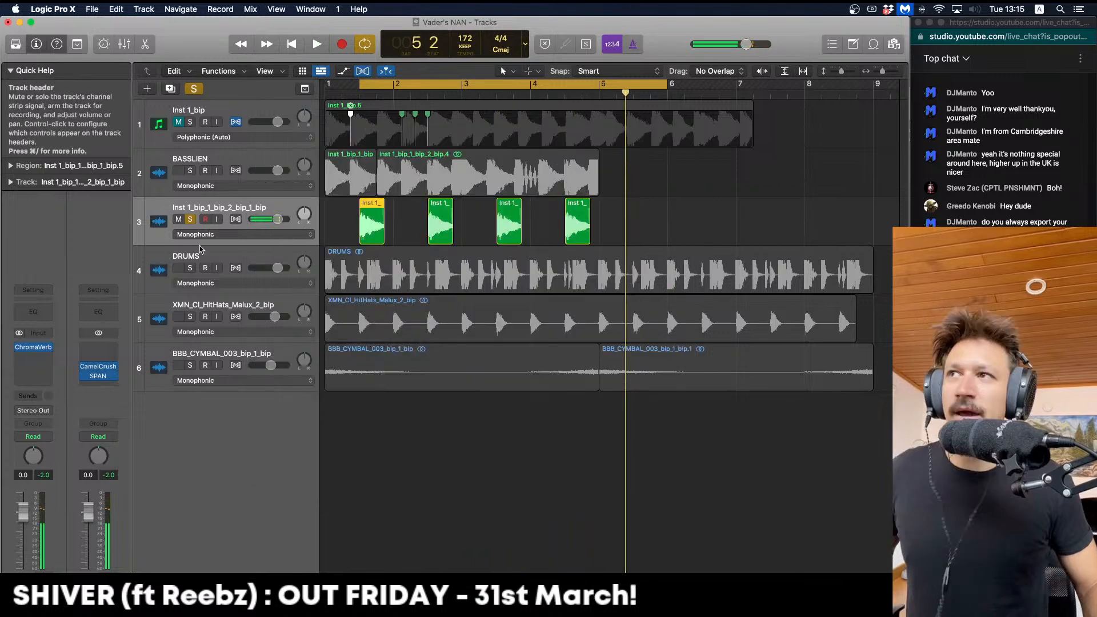
{"action": "left_click", "coordinate": [190, 219]}
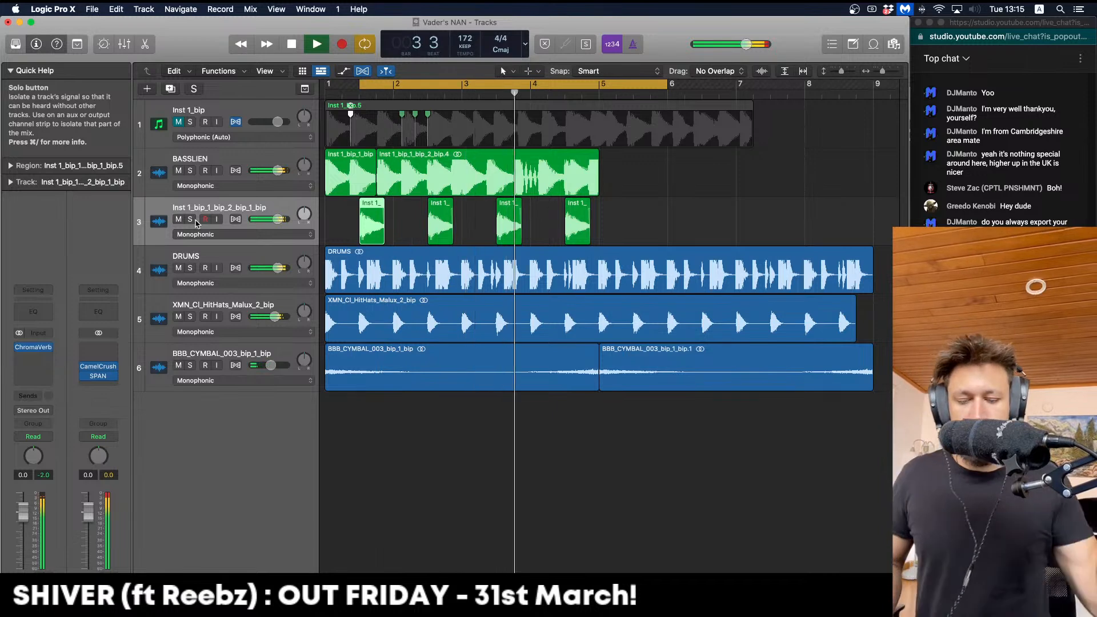
{"action": "key", "text": "space"}
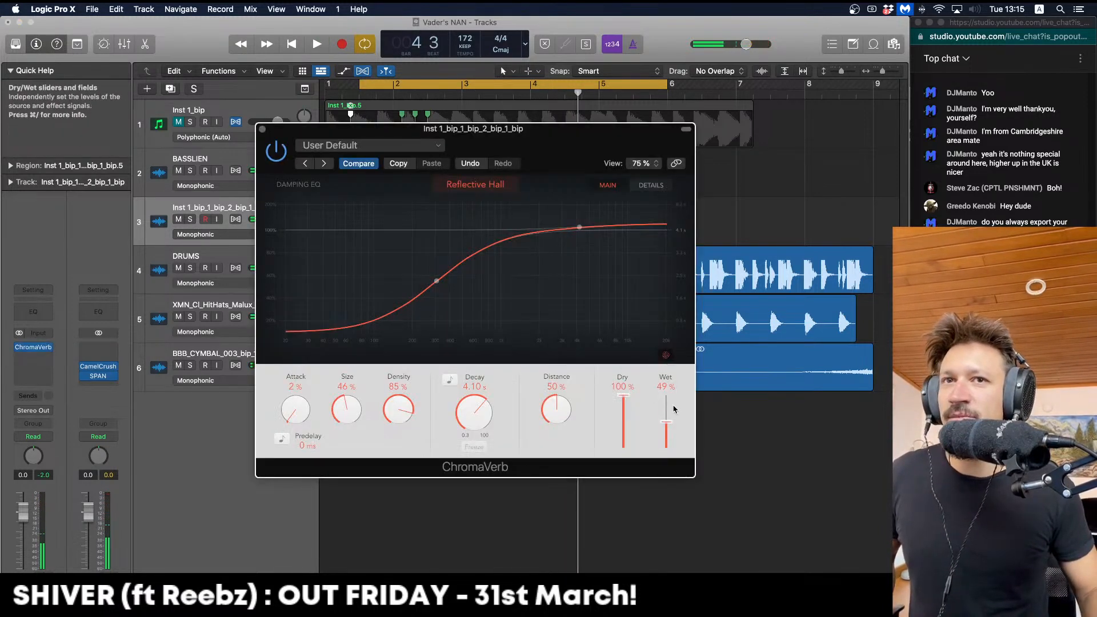
Settle the reverb at 25% Wet with a shorter Decay and slightly higher low damping
{"action": "left_click_drag", "start_coordinate": [672, 414], "coordinate": [672, 423]}
{"action": "key", "text": "space"}
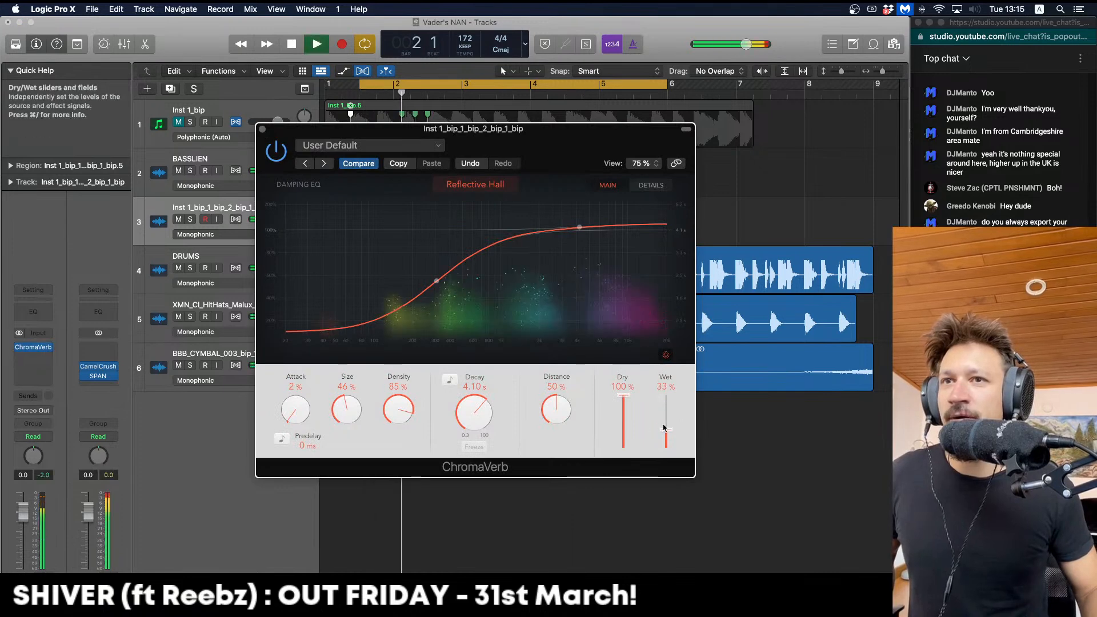
{"action": "left_click_drag", "start_coordinate": [478, 411], "coordinate": [478, 413]}
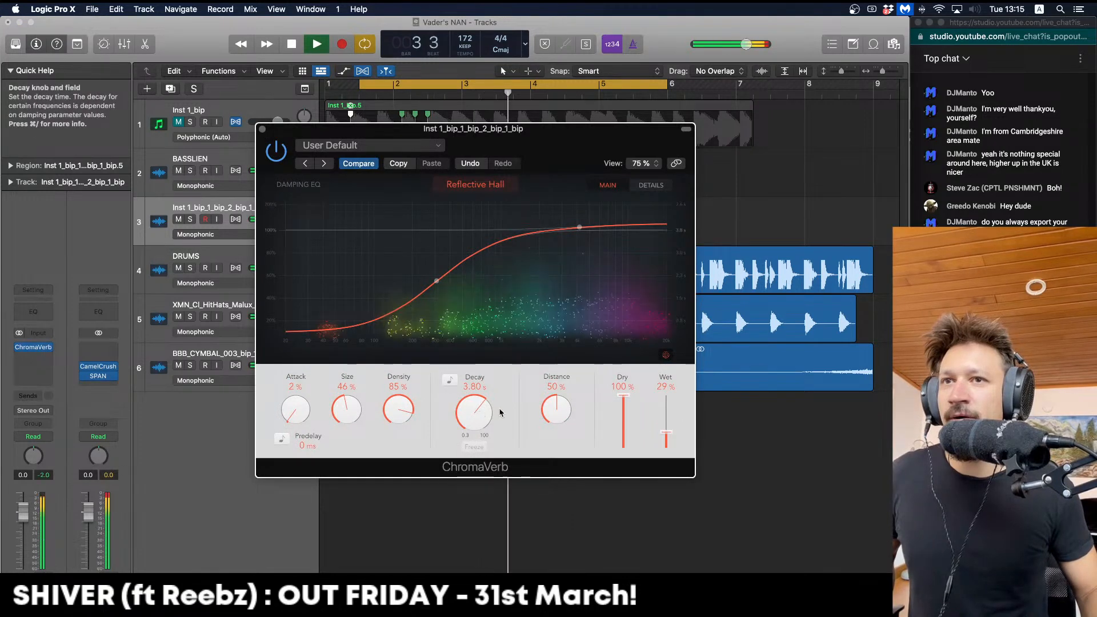
{"action": "key", "text": "space"}
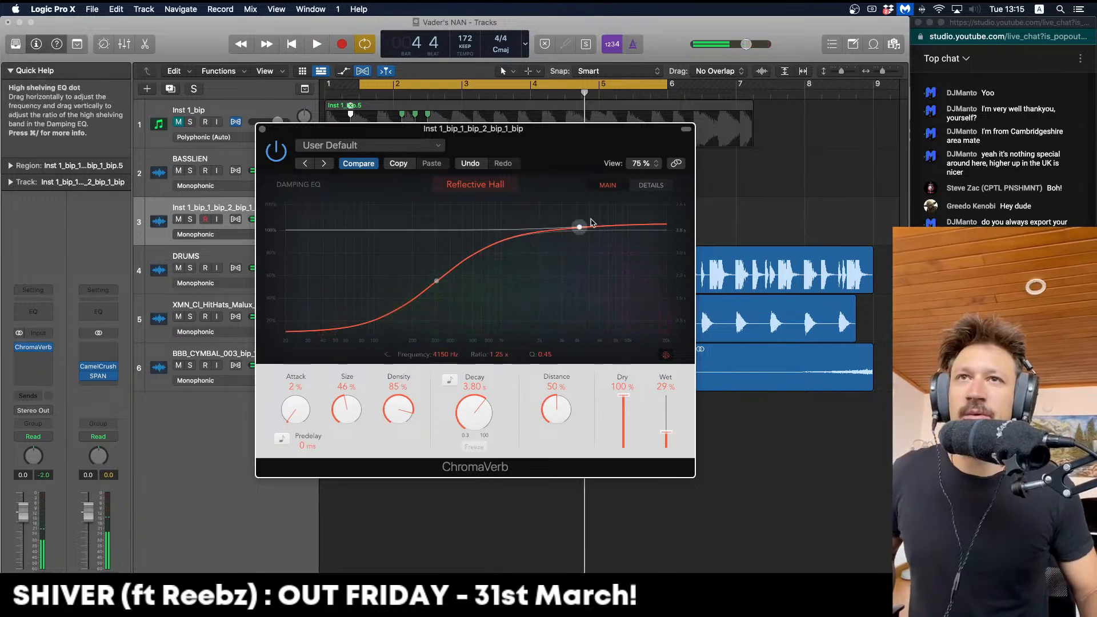
{"action": "left_click_drag", "start_coordinate": [486, 297], "coordinate": [489, 297]}
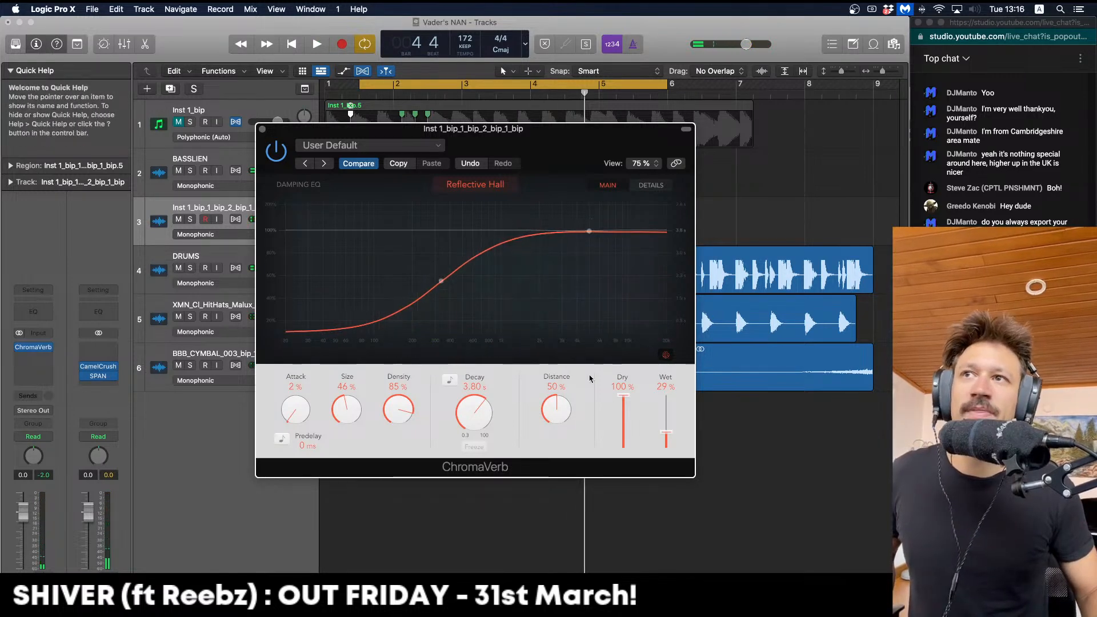
{"action": "left_click_drag", "start_coordinate": [666, 430], "coordinate": [665, 432]}
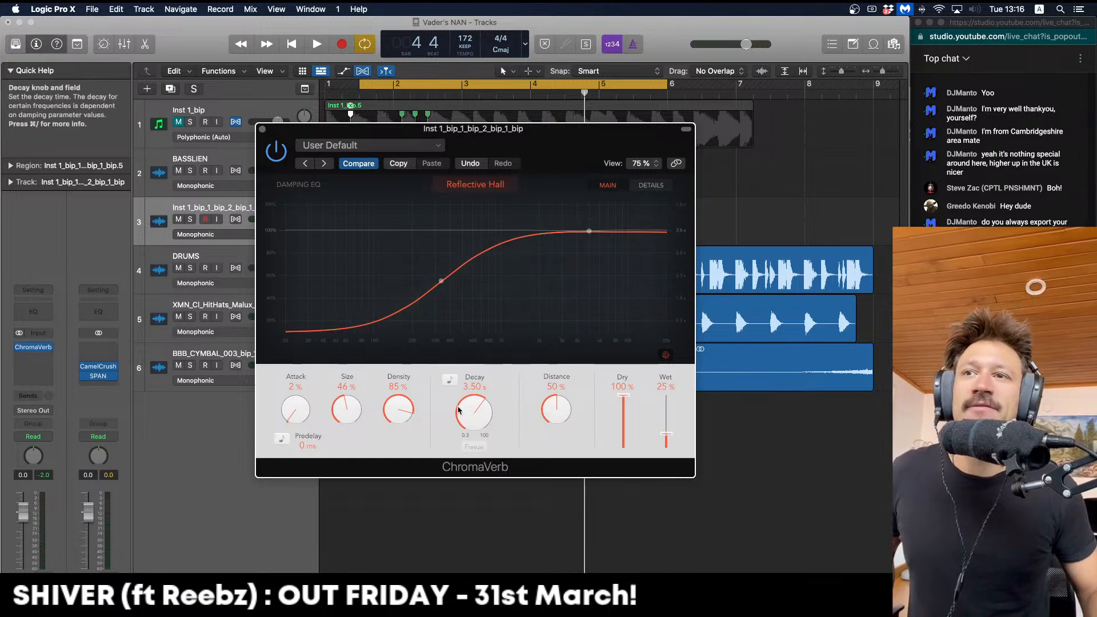
{"action": "key", "text": "space"}
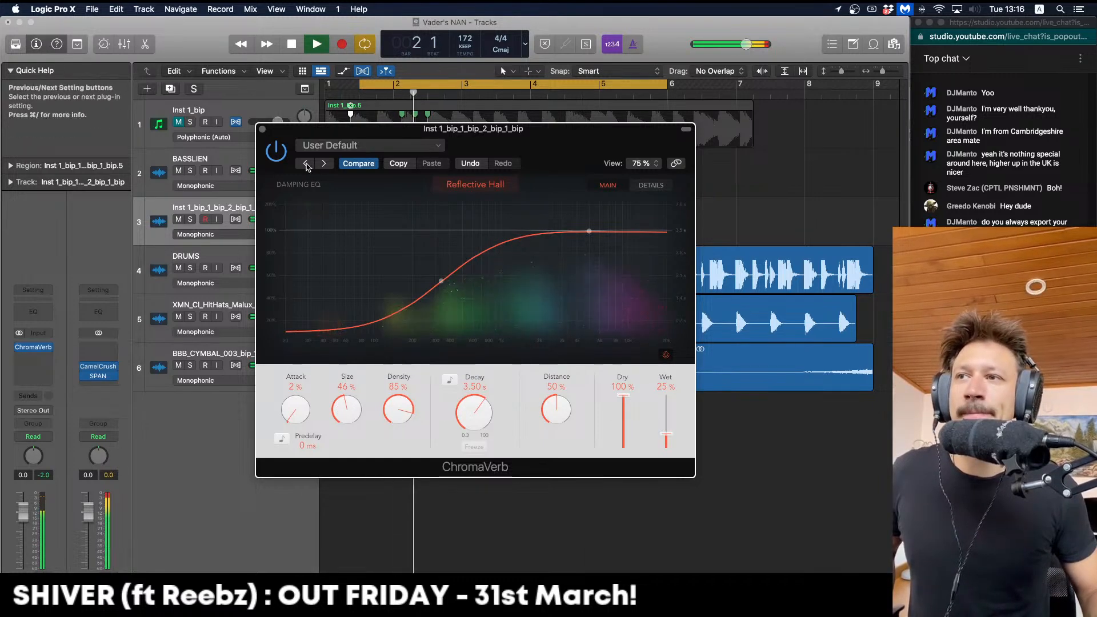
{"action": "left_click", "coordinate": [262, 129]}
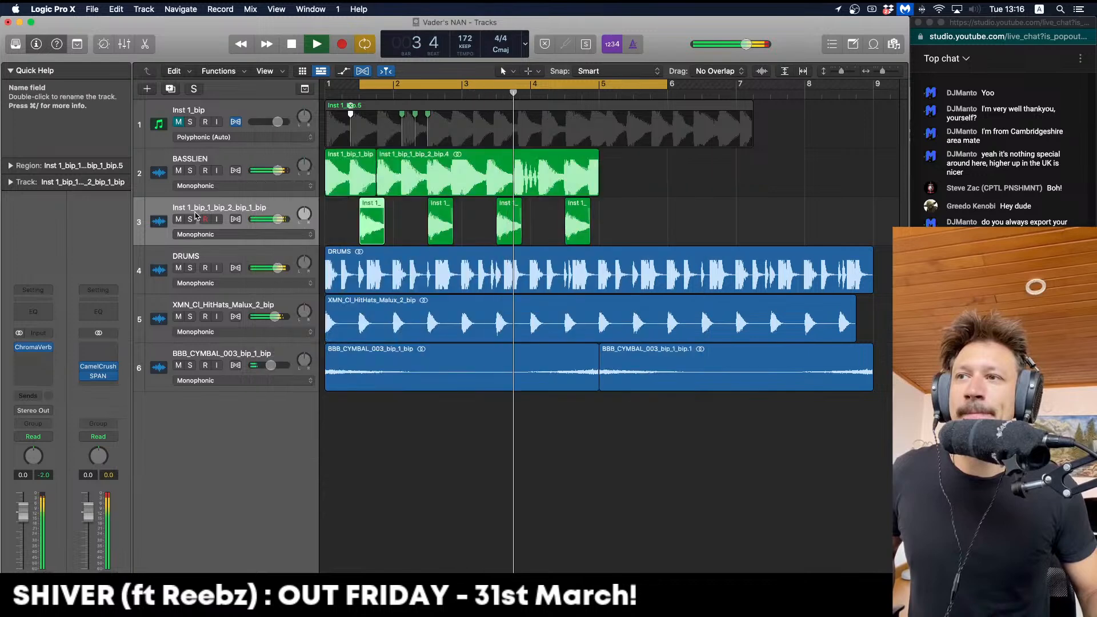
{"action": "key", "text": "space"}
Re-solo track 3 and insert Rift Feedback Lite (Minimal, Stereo) in the slot after ChromaVerb
{"action": "left_click", "coordinate": [191, 220]}
{"action": "left_click", "coordinate": [46, 357]}
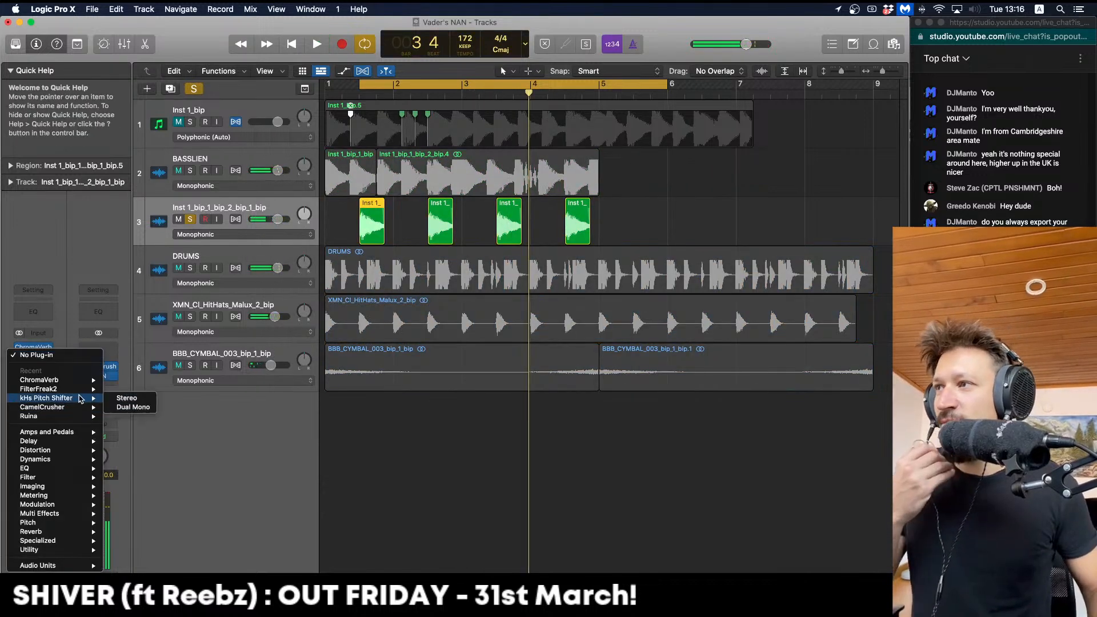
{"action": "mouse_move", "coordinate": [86, 565]}
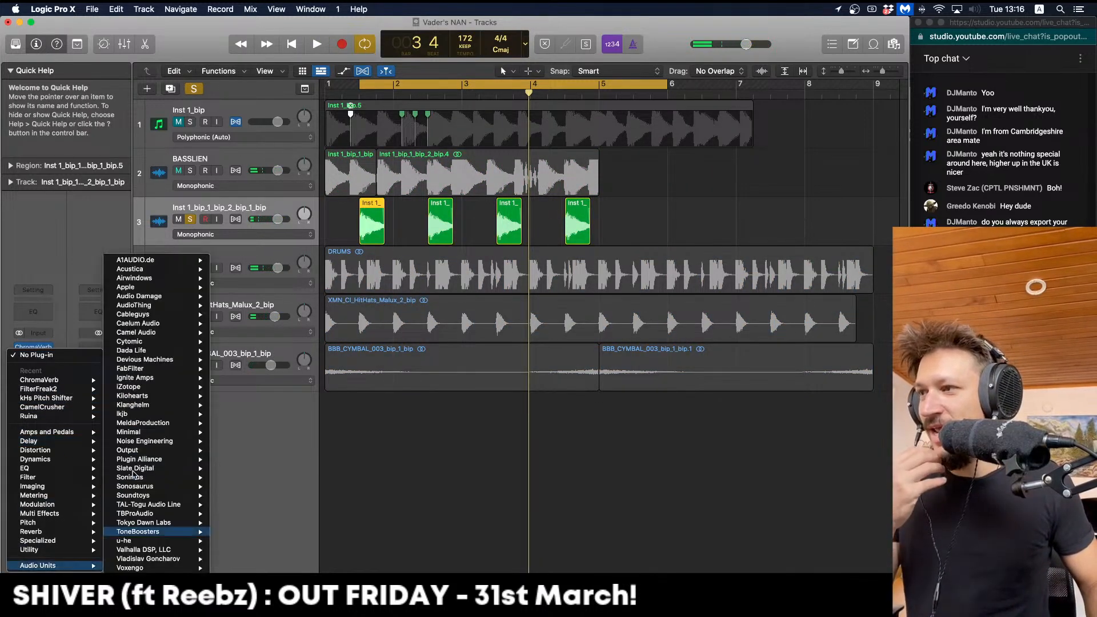
{"action": "mouse_move", "coordinate": [137, 445]}
{"action": "mouse_move", "coordinate": [191, 433]}
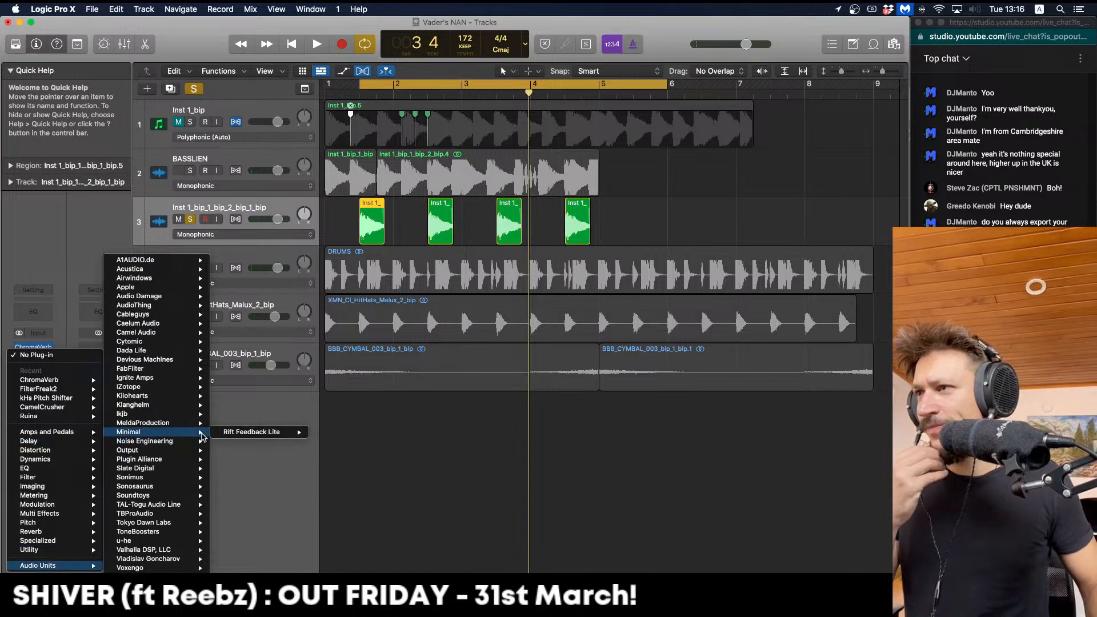
{"action": "left_click", "coordinate": [341, 432]}
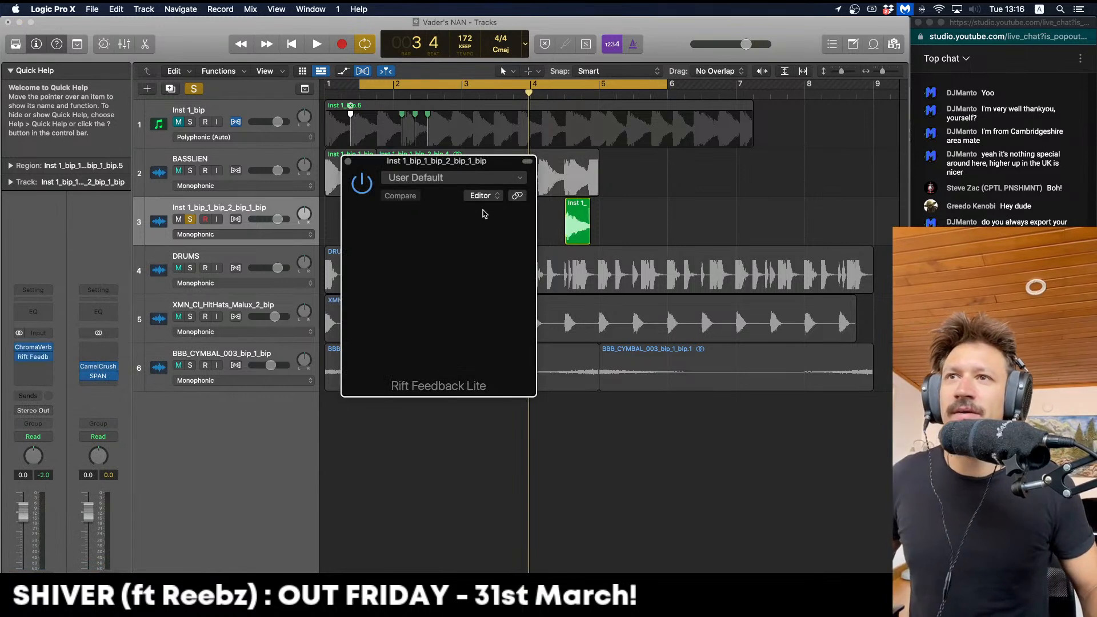
Audition Rift Feedback Lite (189 ms delay, 26% Feedback Mix) with track 3 unsoloed
{"action": "key", "text": "space"}
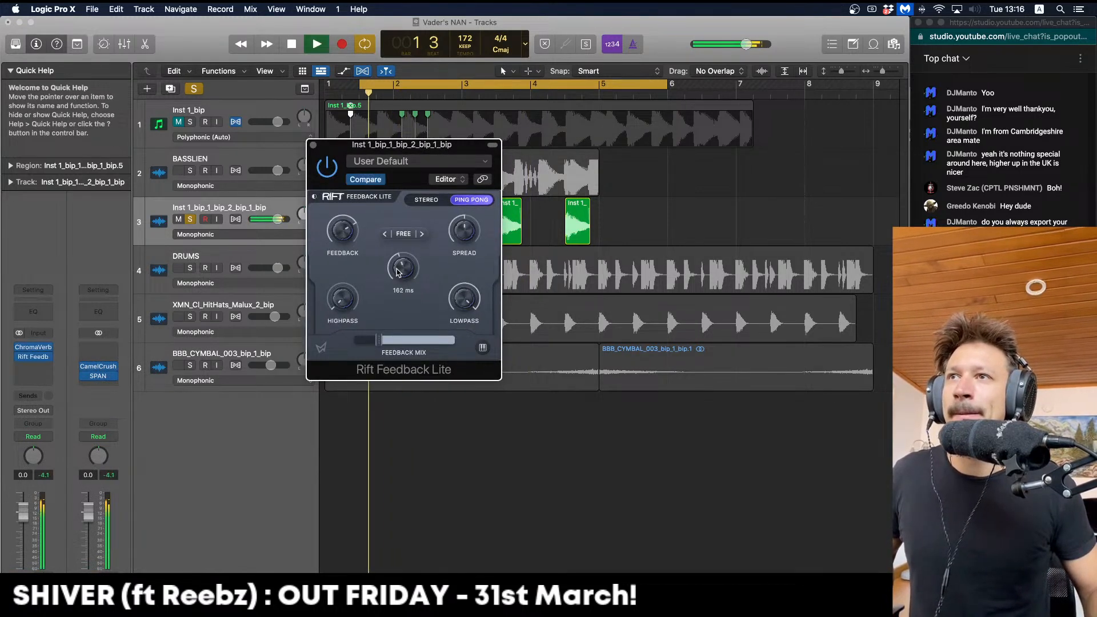
{"action": "left_click", "coordinate": [190, 220]}
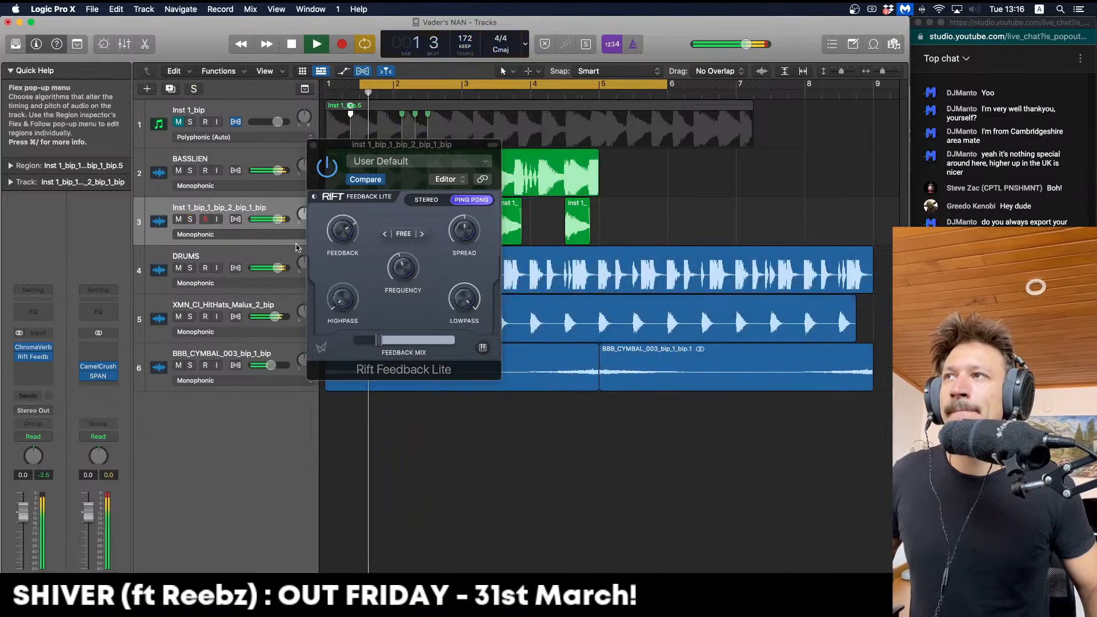
{"action": "left_click", "coordinate": [412, 268]}
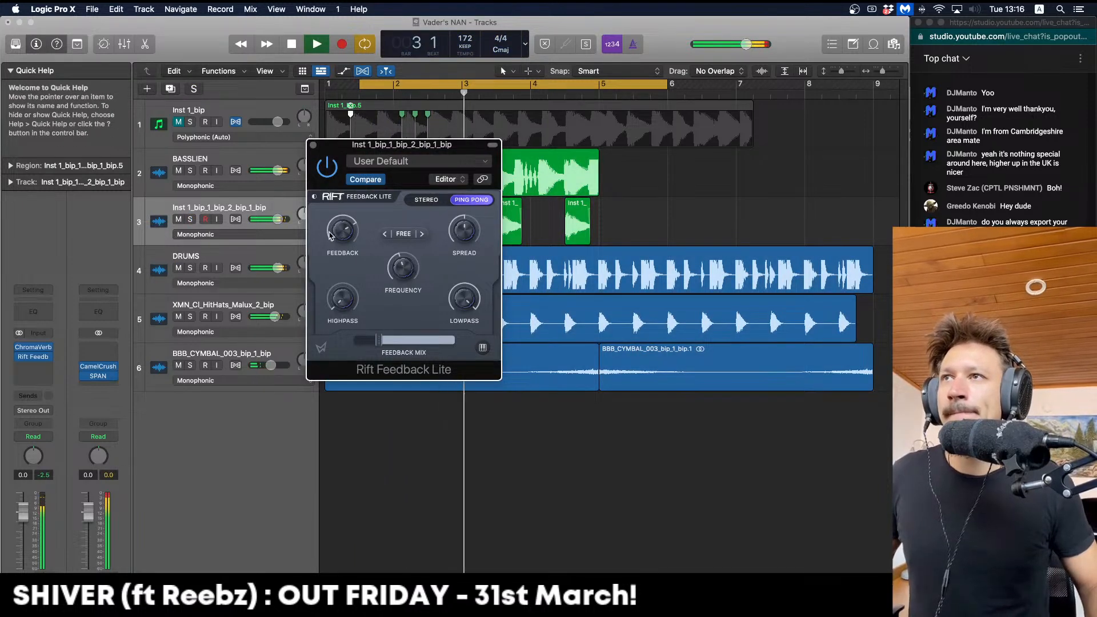
{"action": "key", "text": "space"}
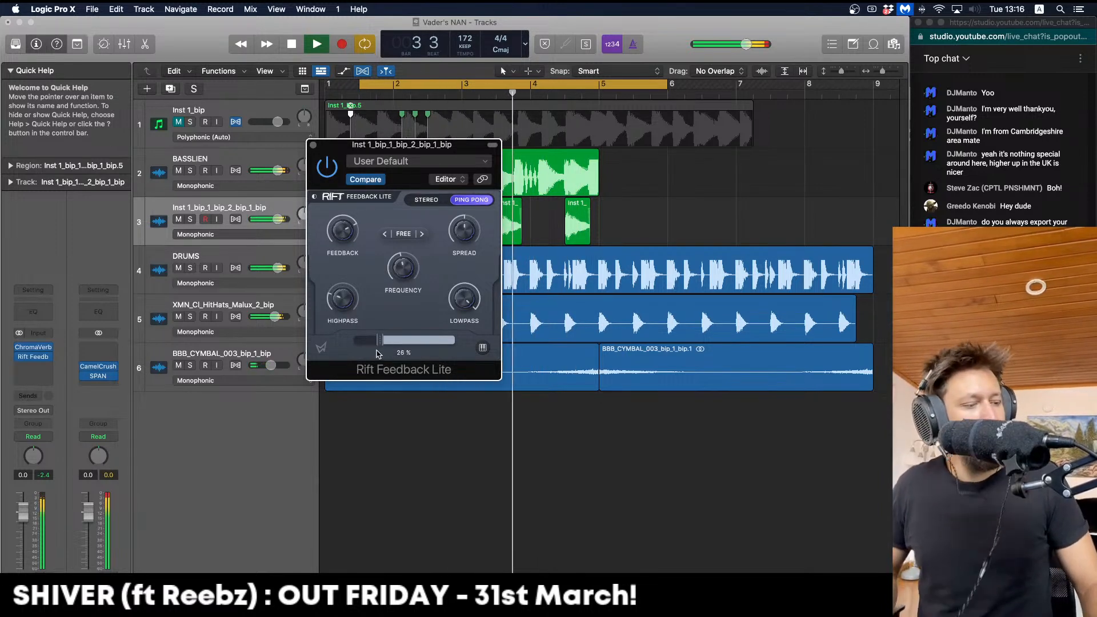
{"action": "key", "text": "space"}
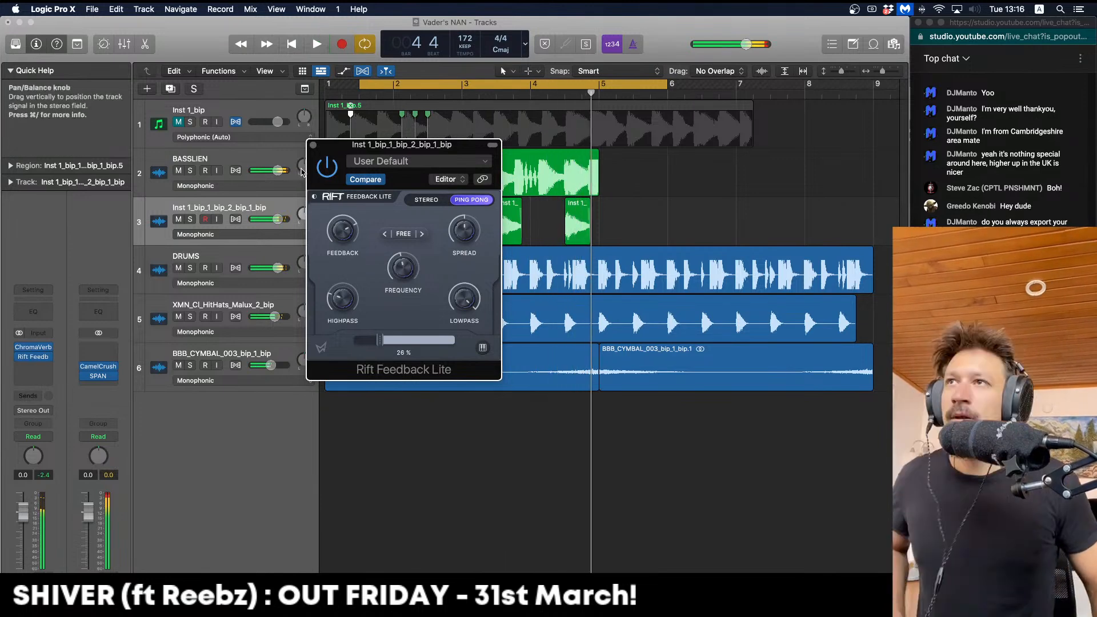
Bounce the four drone slices in place to a new NRG LYR track, deleting the originals and their track
{"action": "left_click", "coordinate": [255, 209]}
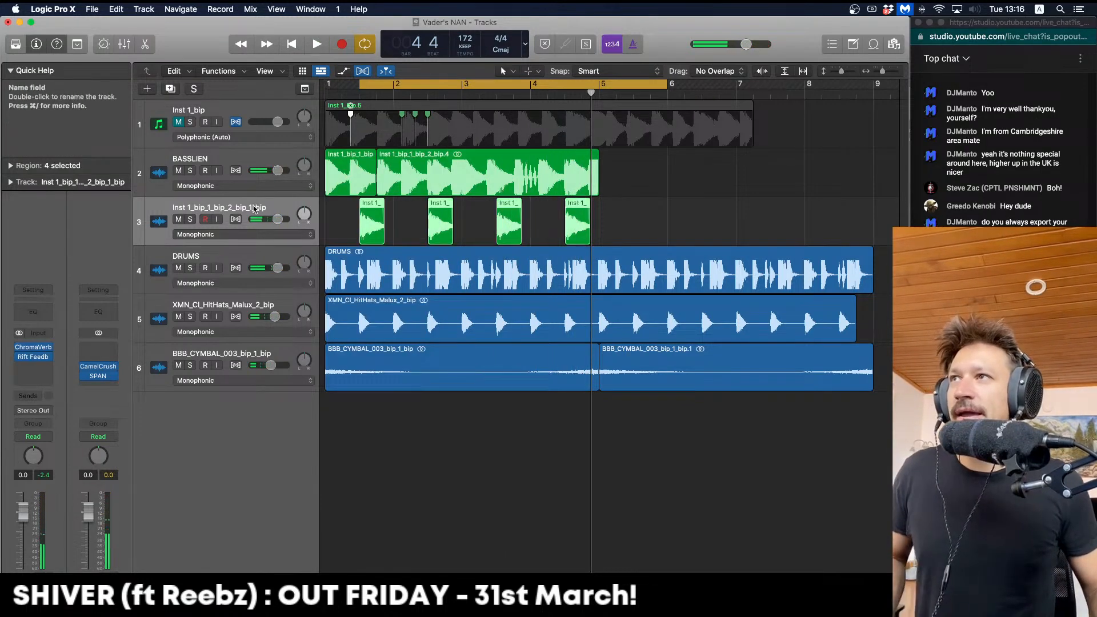
{"action": "left_click_drag", "start_coordinate": [673, 222], "coordinate": [336, 218]}
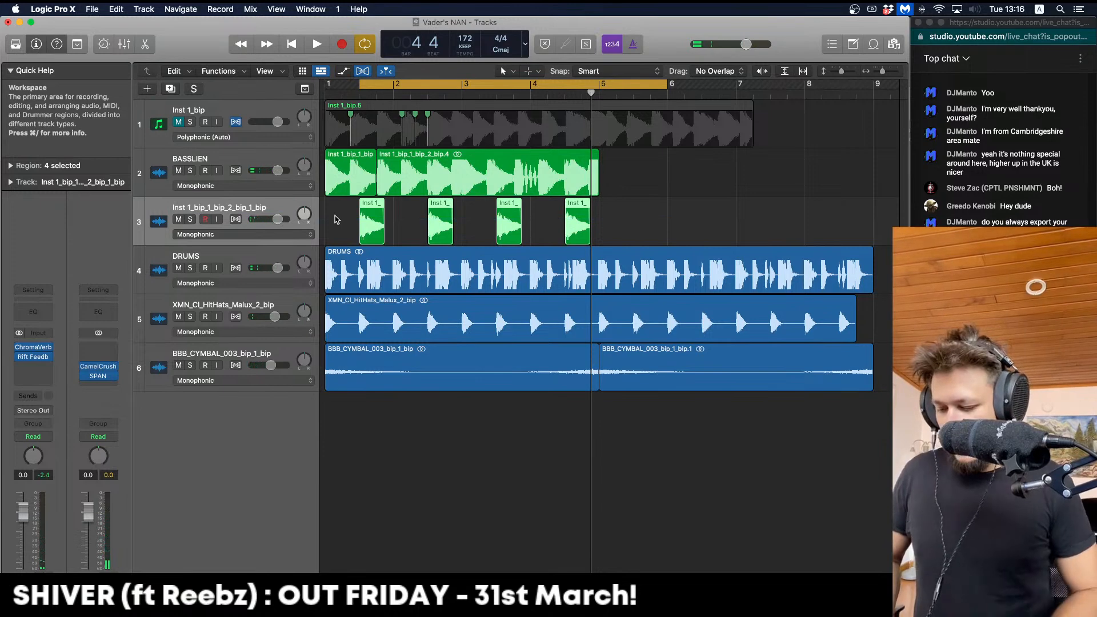
{"action": "key", "text": "ctrl+b"}
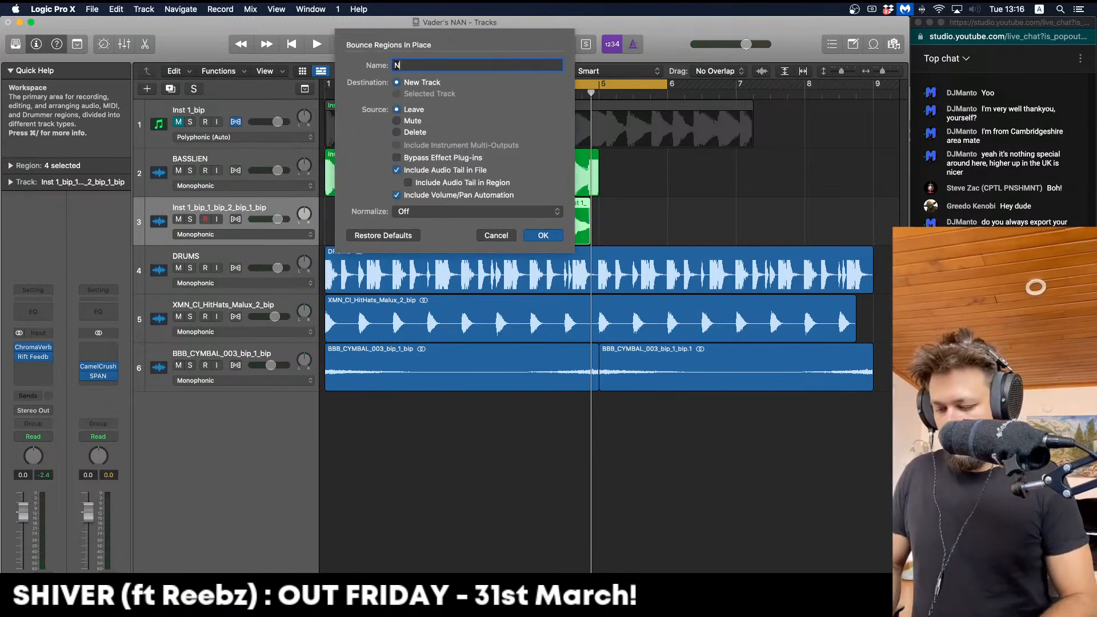
{"action": "key", "text": "Return"}
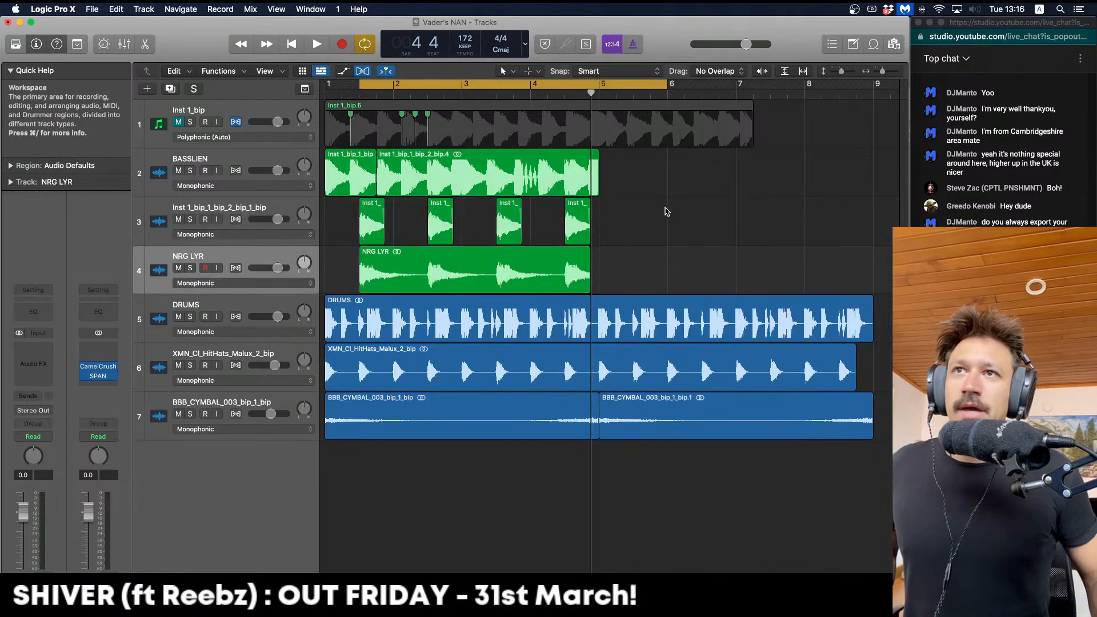
{"action": "key", "text": "BackSpace"}
{"action": "key", "text": "super+BackSpace"}
Extend the NRG LYR region to about bar 6 and select all regions
{"action": "key", "text": "super+Left"}
{"action": "key", "text": "super+Left"}
{"action": "key", "text": "super+Left"}
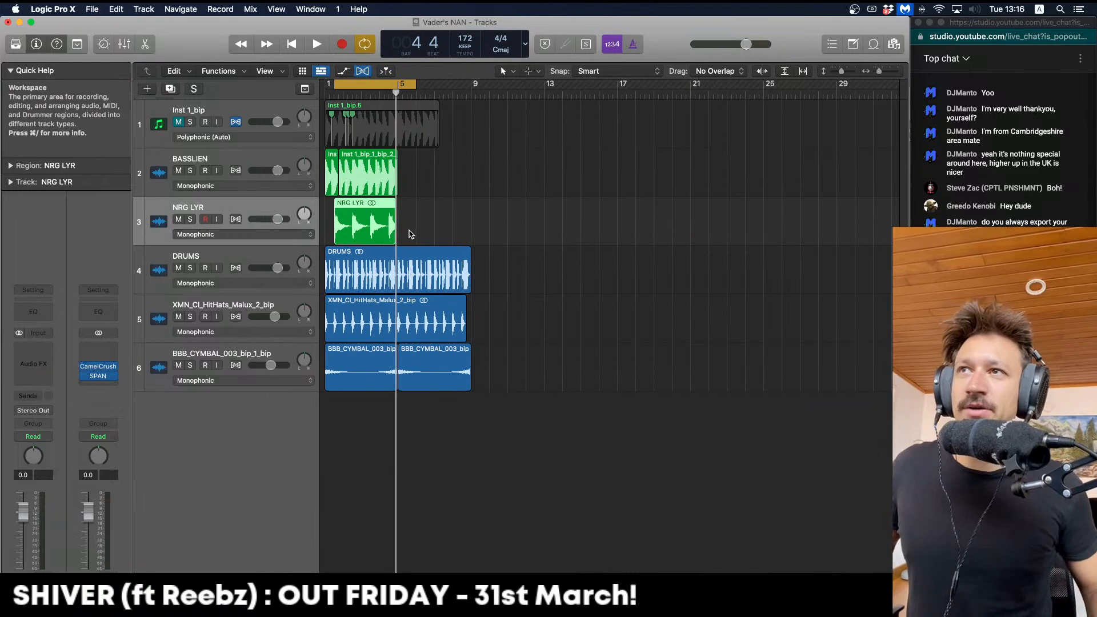
{"action": "left_click_drag", "start_coordinate": [394, 233], "coordinate": [431, 234]}
{"action": "left_click_drag", "start_coordinate": [516, 395], "coordinate": [703, 85]}
Trim off the tail of the NRG LYR region after the move to bar 17
{"action": "left_click", "coordinate": [517, 324]}
{"action": "key", "text": "space"}
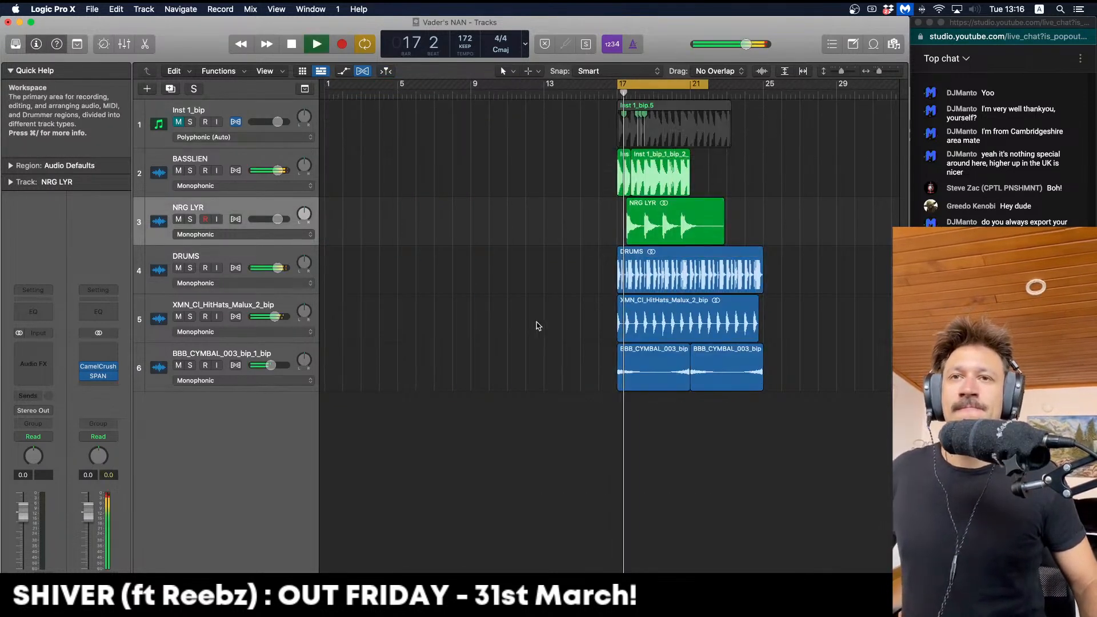
{"action": "scroll", "coordinate": [536, 326], "scroll_direction": "right", "scroll_amount": 2}
{"action": "left_click_drag", "start_coordinate": [588, 222], "coordinate": [729, 221]}
{"action": "key", "text": "super+z"}
{"action": "key", "text": "Delete"}
Copy NRG LYR to start at bar 13, turn Cycle off, solo the track, and insert Channel EQ
{"action": "left_click_drag", "start_coordinate": [592, 211], "coordinate": [520, 216]}
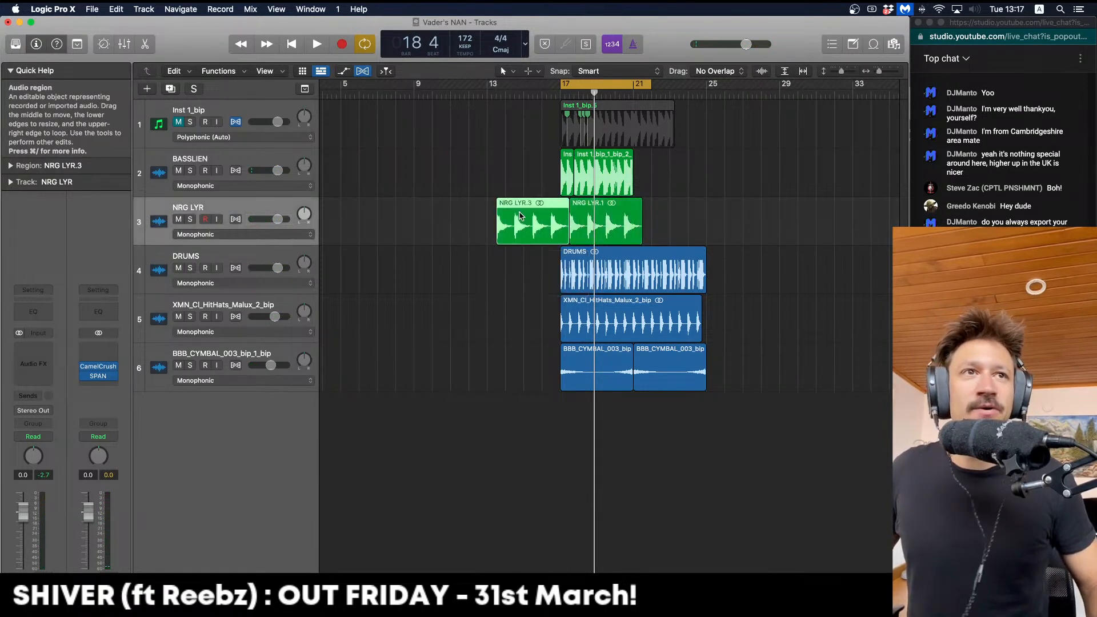
{"action": "key", "text": "space"}
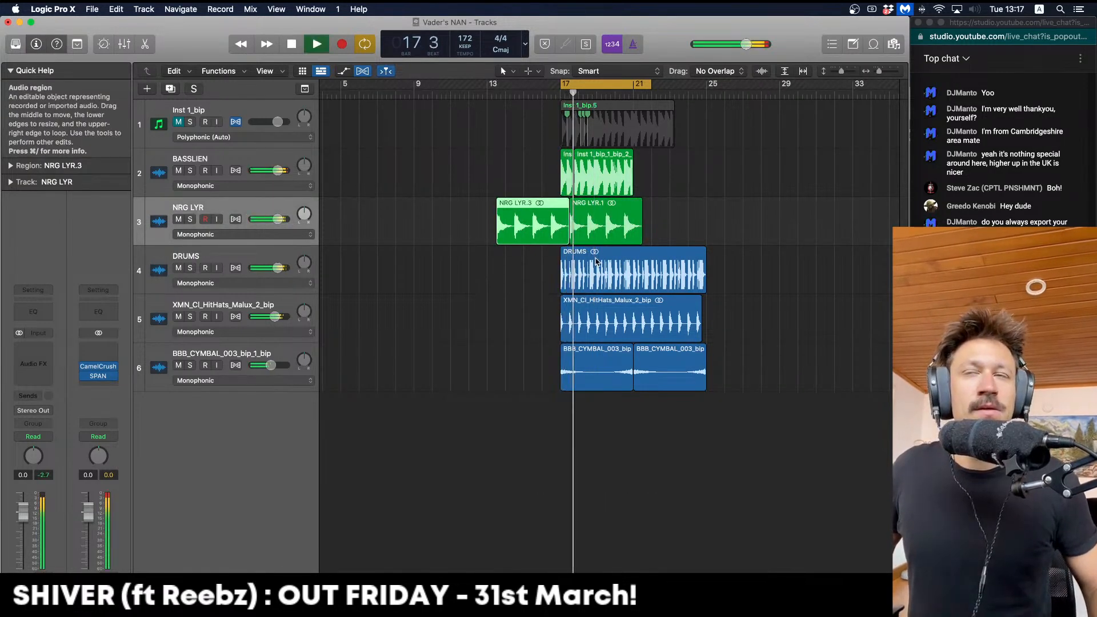
{"action": "left_click", "coordinate": [523, 95]}
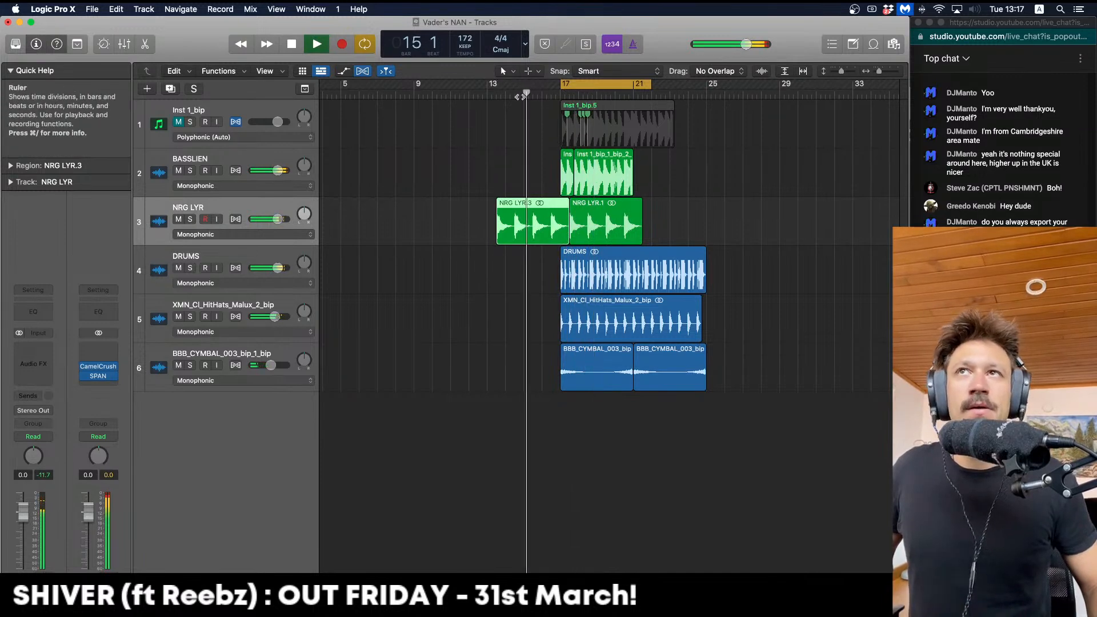
{"action": "key", "text": "c"}
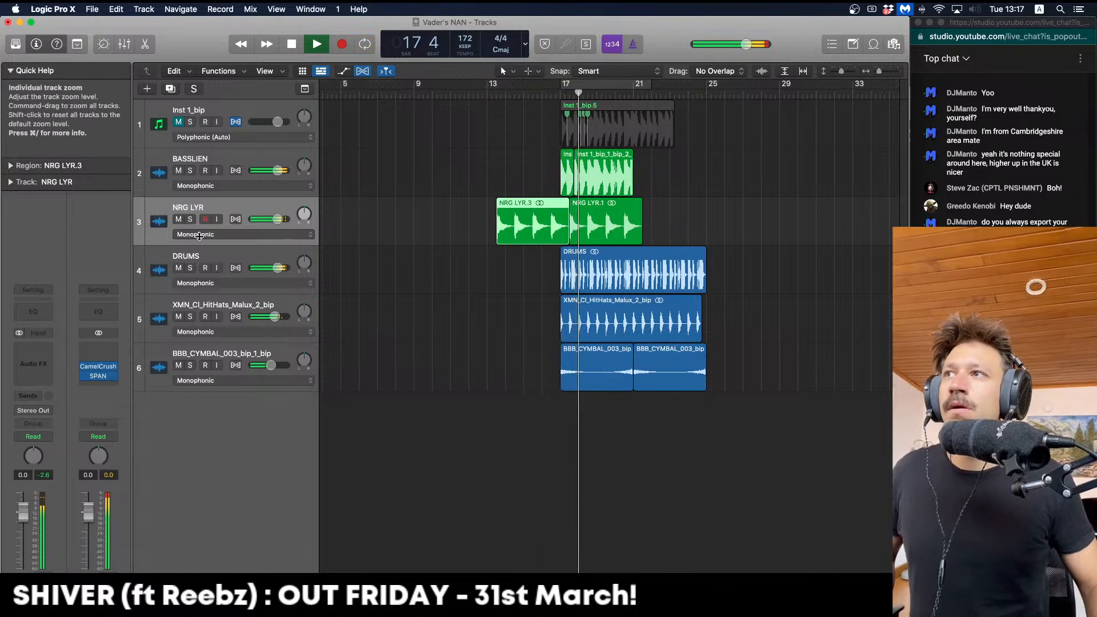
{"action": "left_click", "coordinate": [191, 219]}
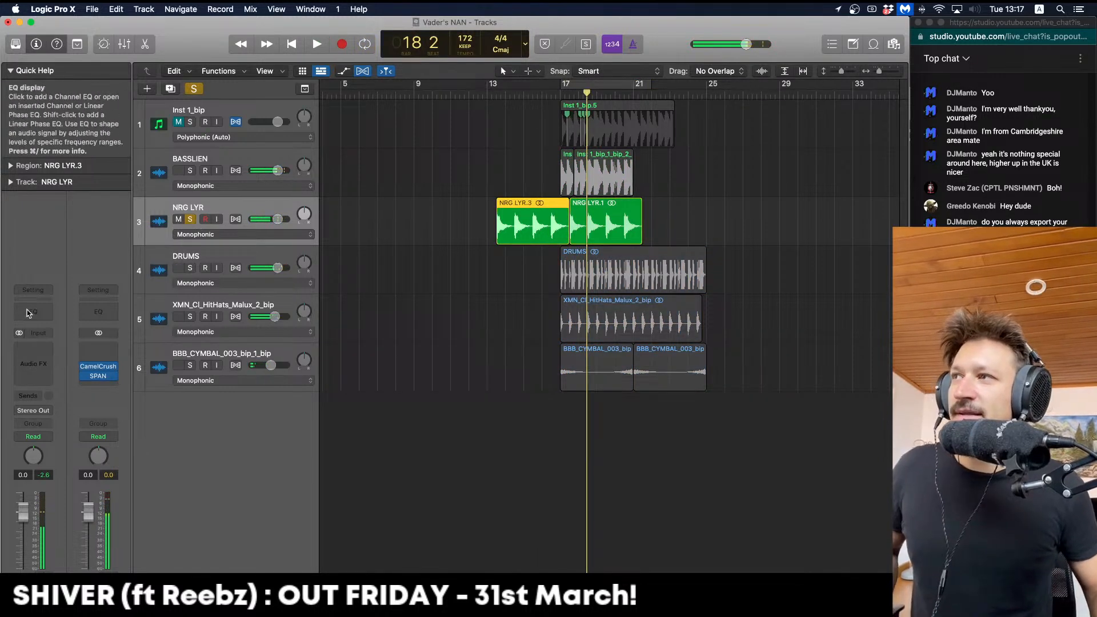
{"action": "left_click", "coordinate": [33, 312]}
Set the NRG LYR Channel EQ low cut to about 484 Hz at 24 dB/Oct
{"action": "left_click", "coordinate": [589, 85]}
{"action": "key", "text": "space"}
{"action": "left_click_drag", "start_coordinate": [518, 329], "coordinate": [518, 366]}
{"action": "left_click_drag", "start_coordinate": [387, 397], "coordinate": [387, 411]}
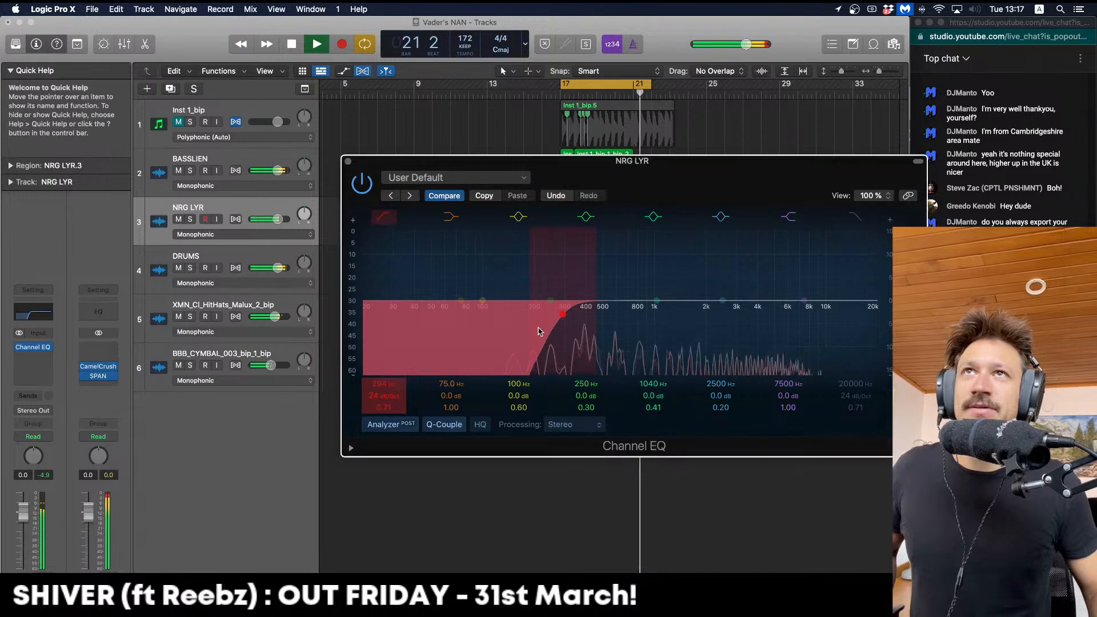
{"action": "left_click_drag", "start_coordinate": [561, 336], "coordinate": [593, 336]}
{"action": "key", "text": "space"}
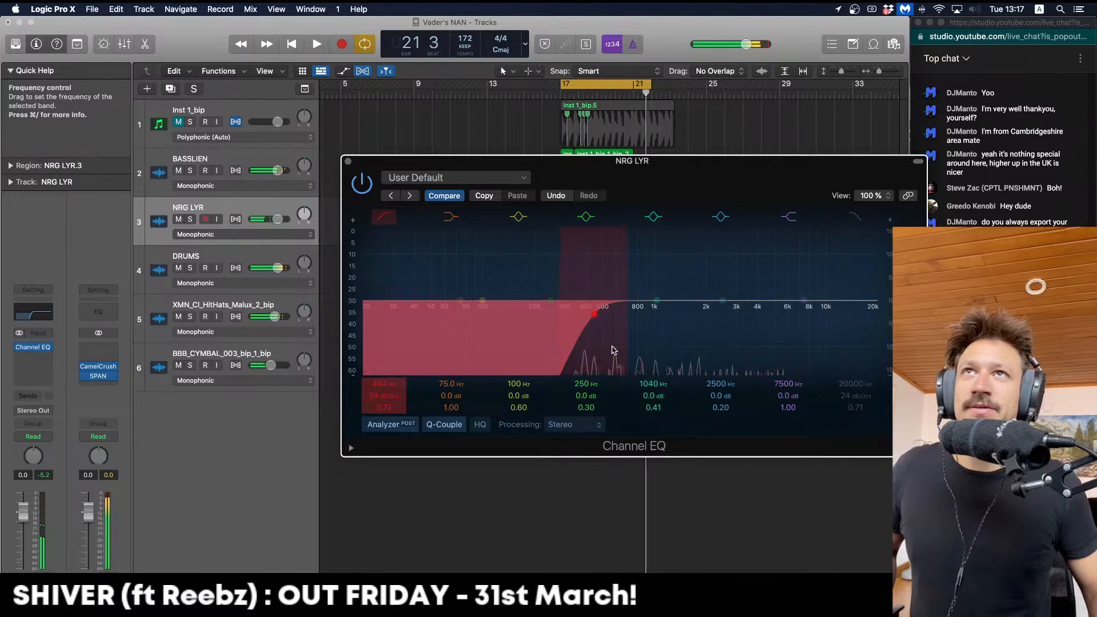
{"action": "key", "text": "space"}
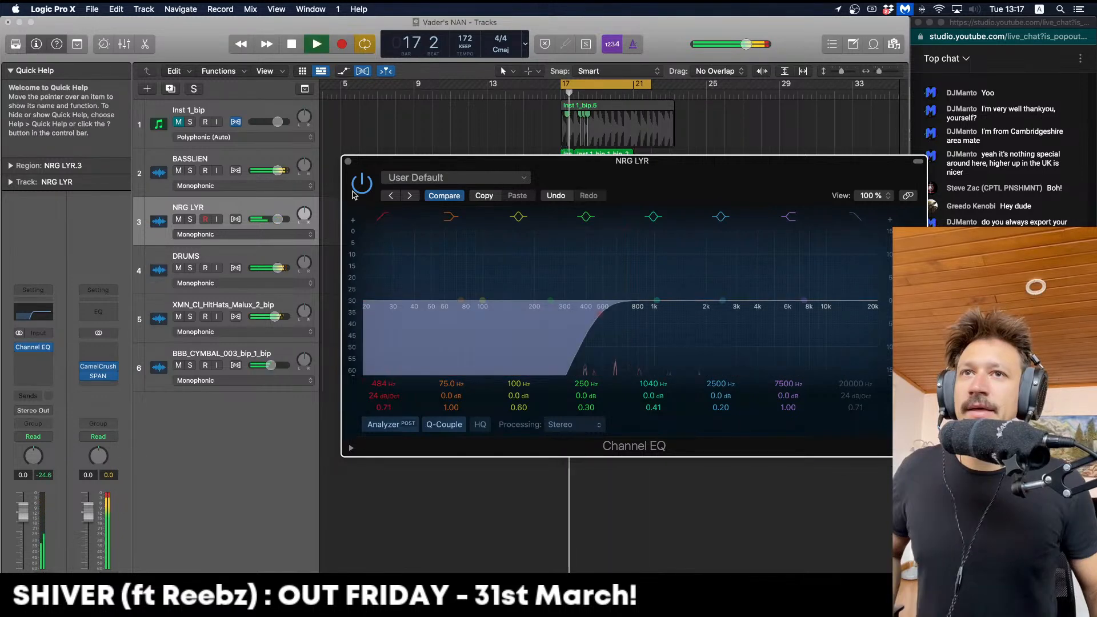
{"action": "left_click", "coordinate": [348, 161]}
{"action": "key", "text": "space"}
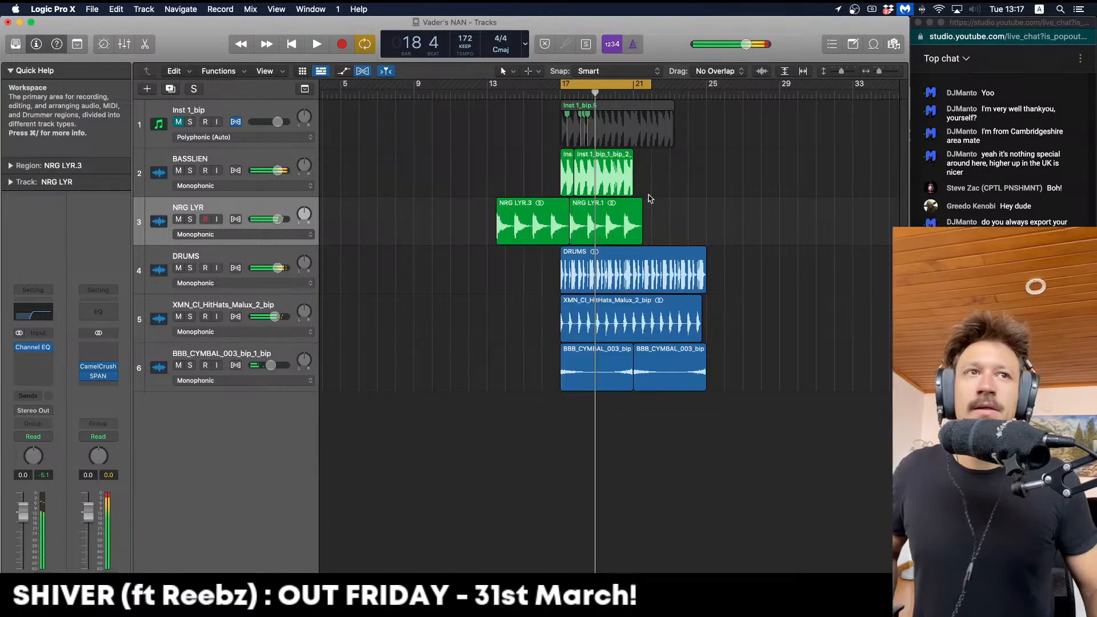
Fill NRG LYR from bar 1 through bar 24 with copies of its region
{"action": "scroll", "coordinate": [650, 199], "scroll_direction": "right", "scroll_amount": 1}
{"action": "left_click_drag", "start_coordinate": [586, 216], "coordinate": [661, 210]}
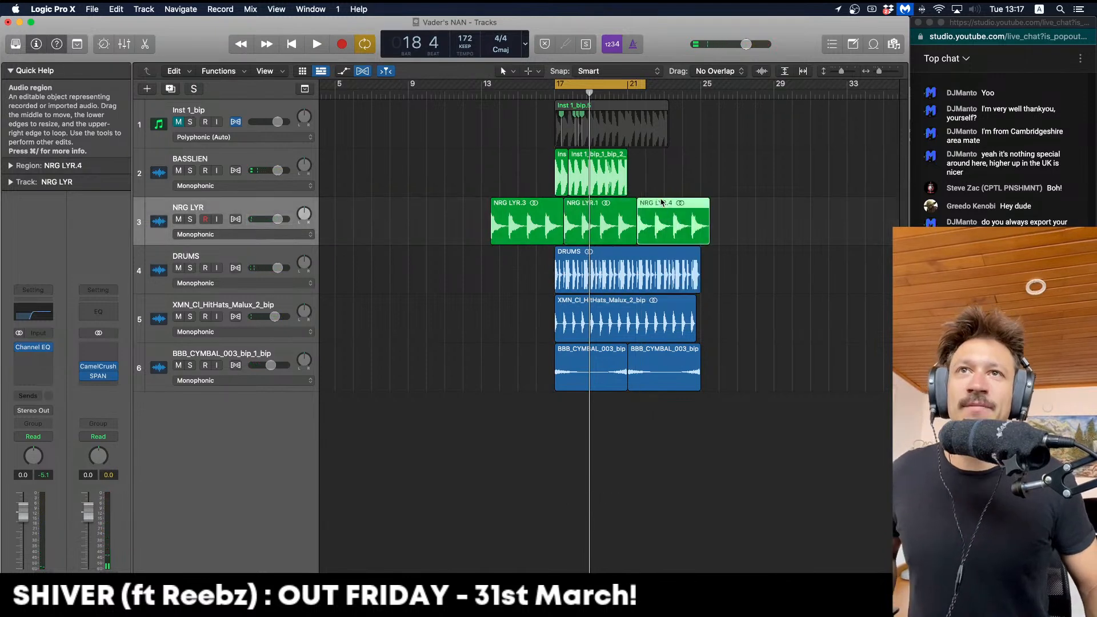
{"action": "scroll", "coordinate": [594, 208], "scroll_direction": "left", "scroll_amount": 1}
{"action": "left_click_drag", "start_coordinate": [526, 219], "coordinate": [452, 219]}
{"action": "scroll", "coordinate": [443, 171], "scroll_direction": "left", "scroll_amount": 3}
{"action": "left_click_drag", "start_coordinate": [574, 175], "coordinate": [367, 229]}
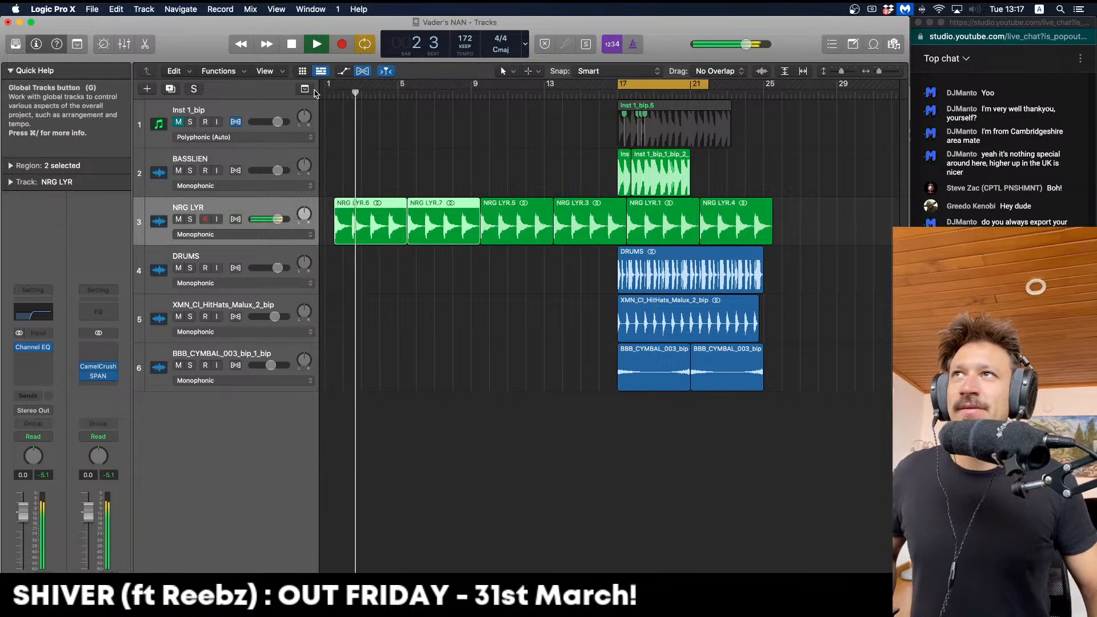
{"action": "key", "text": "space"}
Set the cycle range to bars 1–25 and select the cymbal track
{"action": "left_click_drag", "start_coordinate": [327, 87], "coordinate": [770, 221]}
{"action": "left_click", "coordinate": [333, 418]}
{"action": "left_click", "coordinate": [166, 379]}
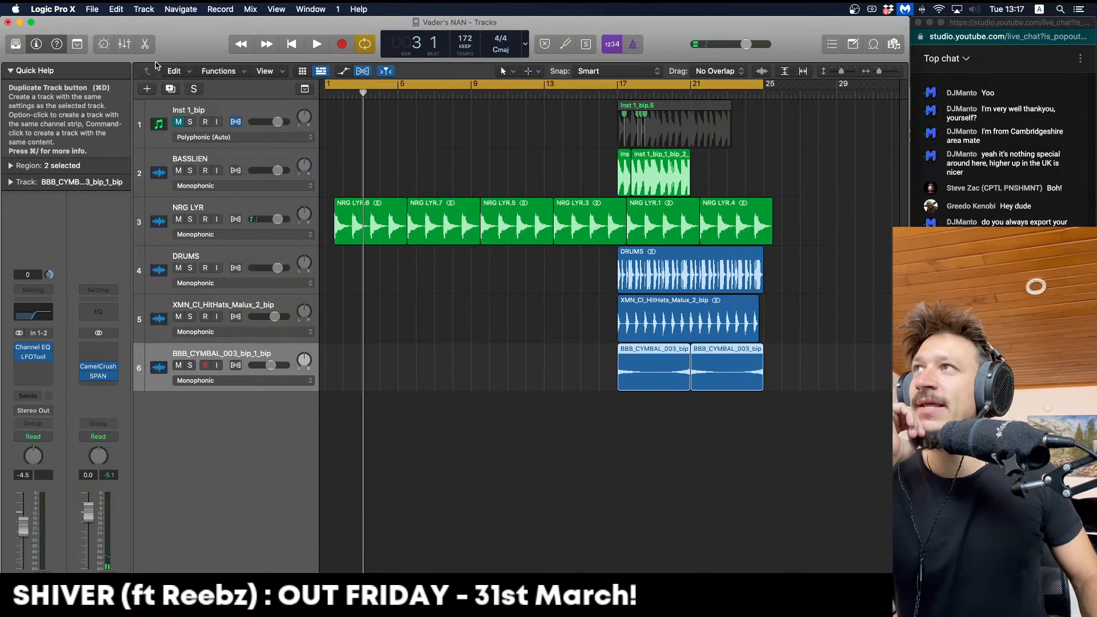
Create a new software instrument track with Vital loaded as its instrument
{"action": "left_click", "coordinate": [147, 89]}
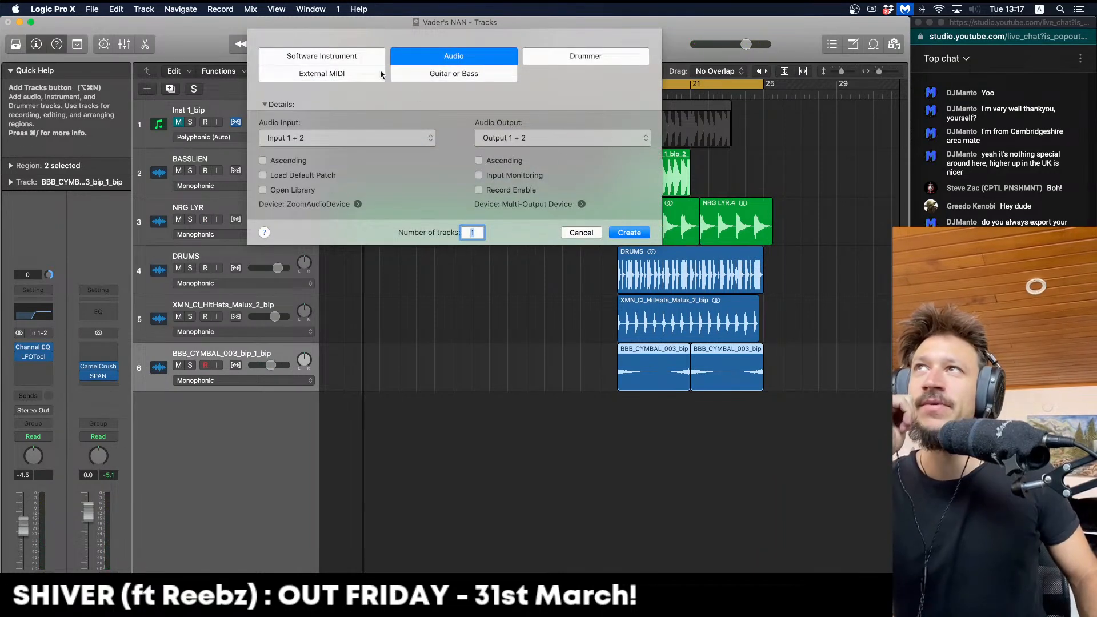
{"action": "left_click", "coordinate": [358, 60]}
{"action": "left_click", "coordinate": [633, 203]}
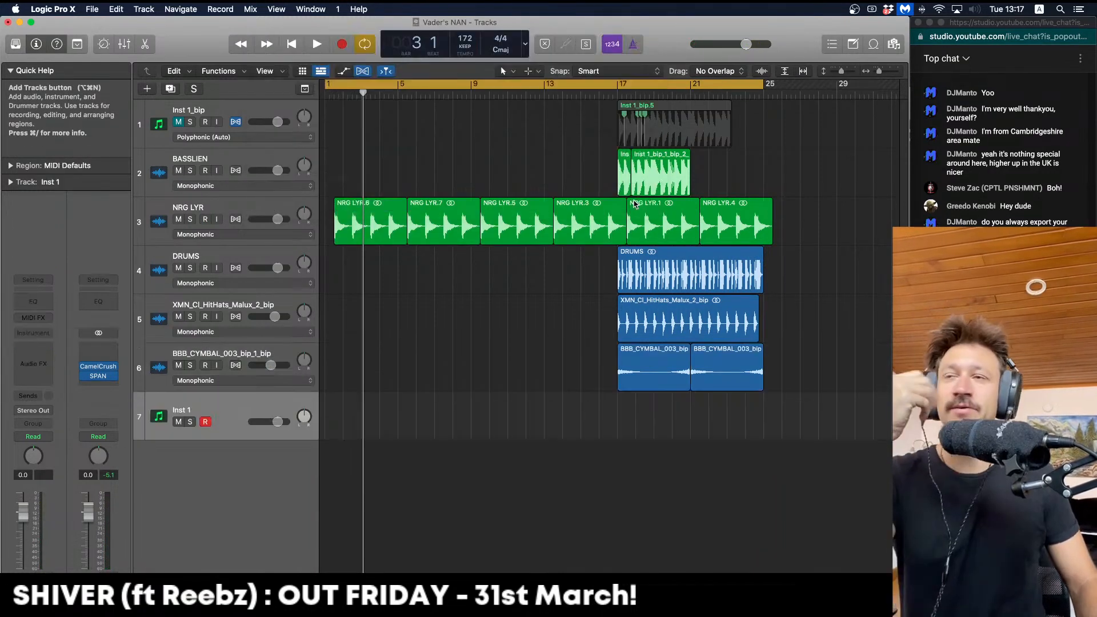
{"action": "left_click", "coordinate": [35, 333]}
{"action": "mouse_move", "coordinate": [59, 373]}
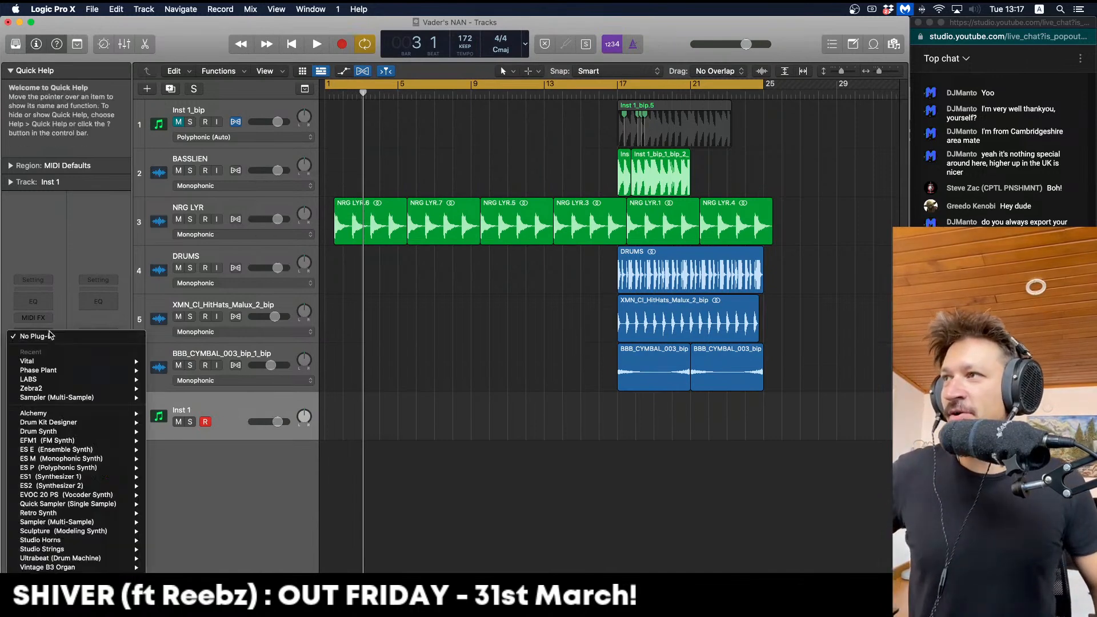
{"action": "mouse_move", "coordinate": [114, 363]}
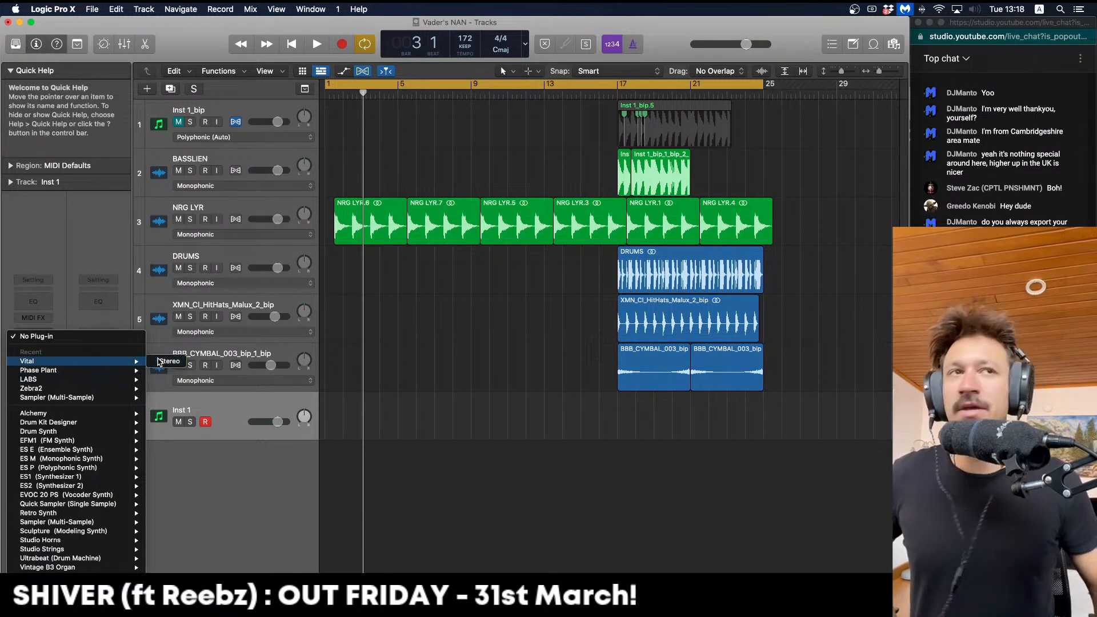
{"action": "left_click", "coordinate": [160, 362]}
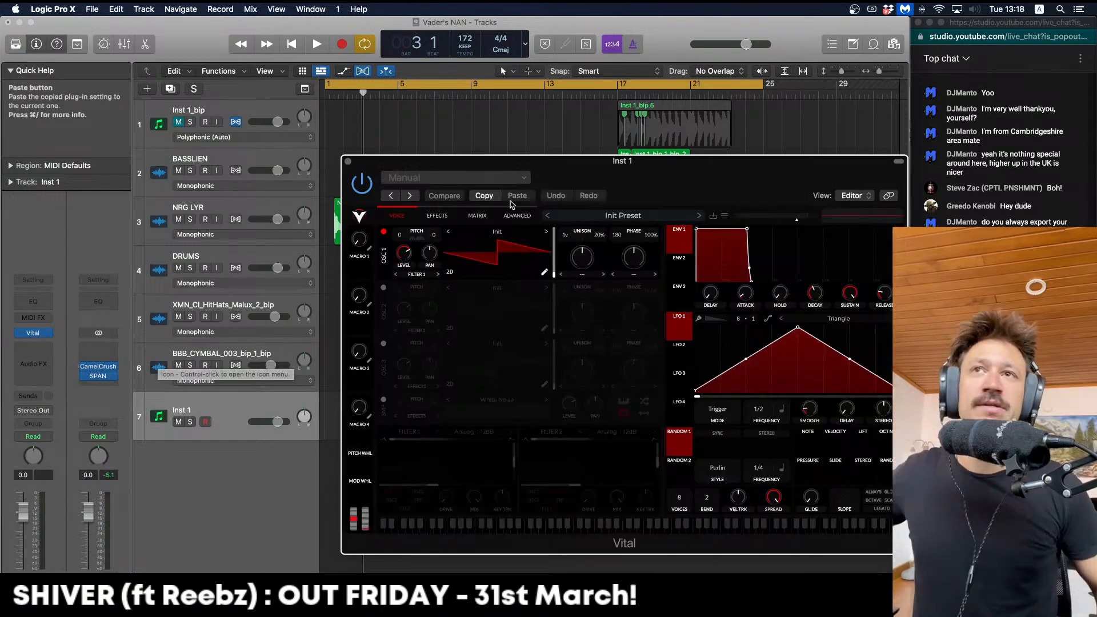
{"action": "left_click_drag", "start_coordinate": [522, 161], "coordinate": [380, 80]}
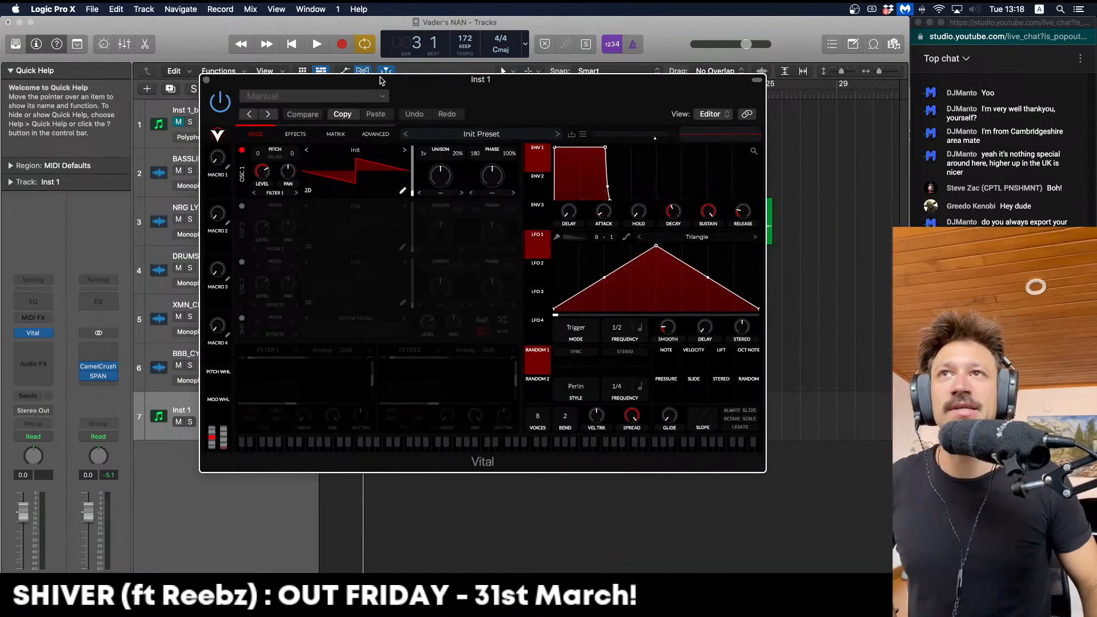
{"action": "left_click", "coordinate": [584, 134]}
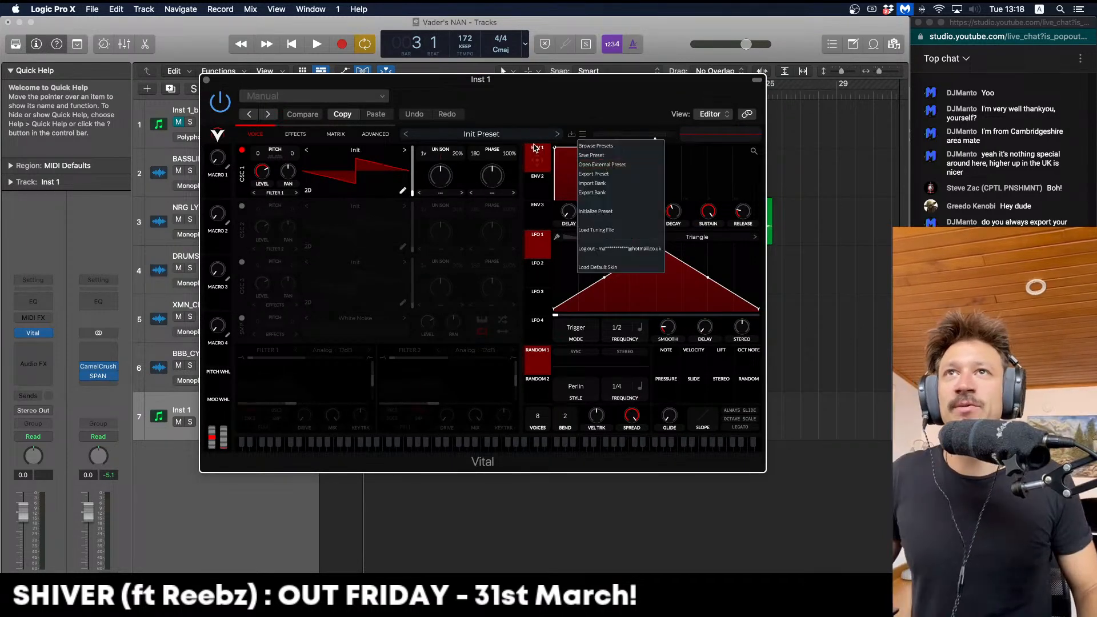
{"action": "left_click_drag", "start_coordinate": [505, 83], "coordinate": [504, 80]}
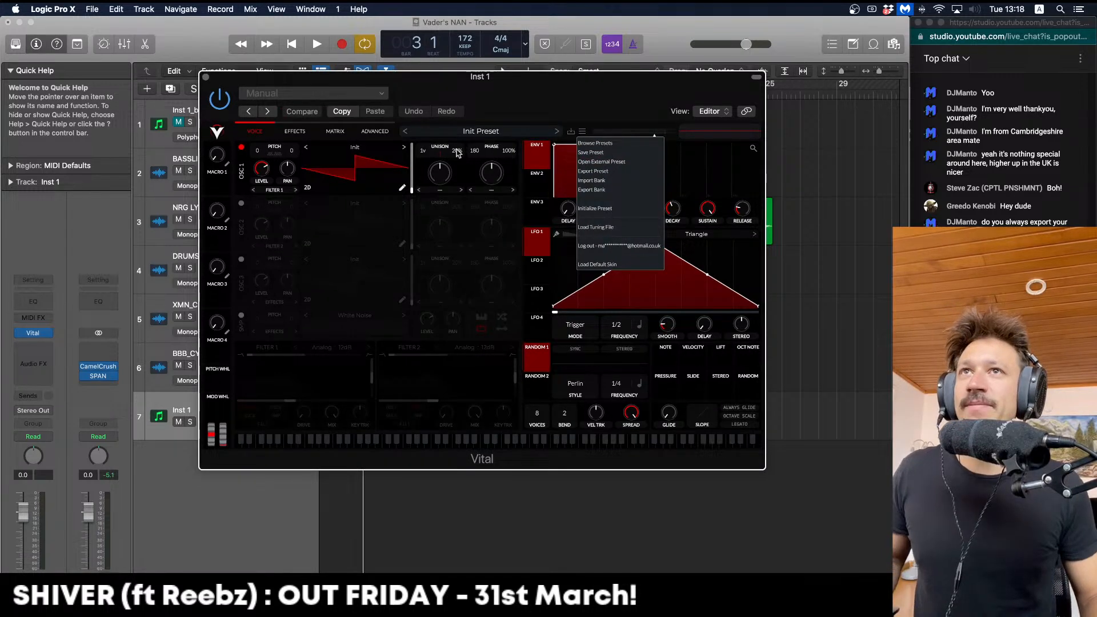
Audition the Vital patch over the beat using the Musical Typing keyboard
{"action": "key", "text": "super+k"}
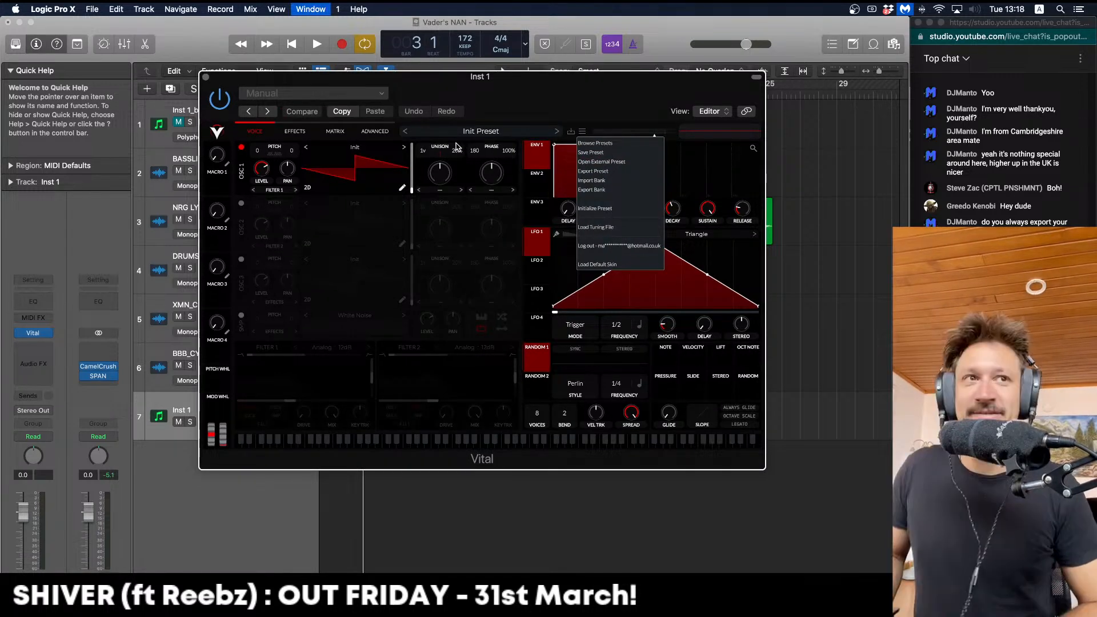
{"action": "key", "text": "d"}
{"action": "key", "text": "s"}
{"action": "key", "text": "s"}
{"action": "key", "text": "f"}
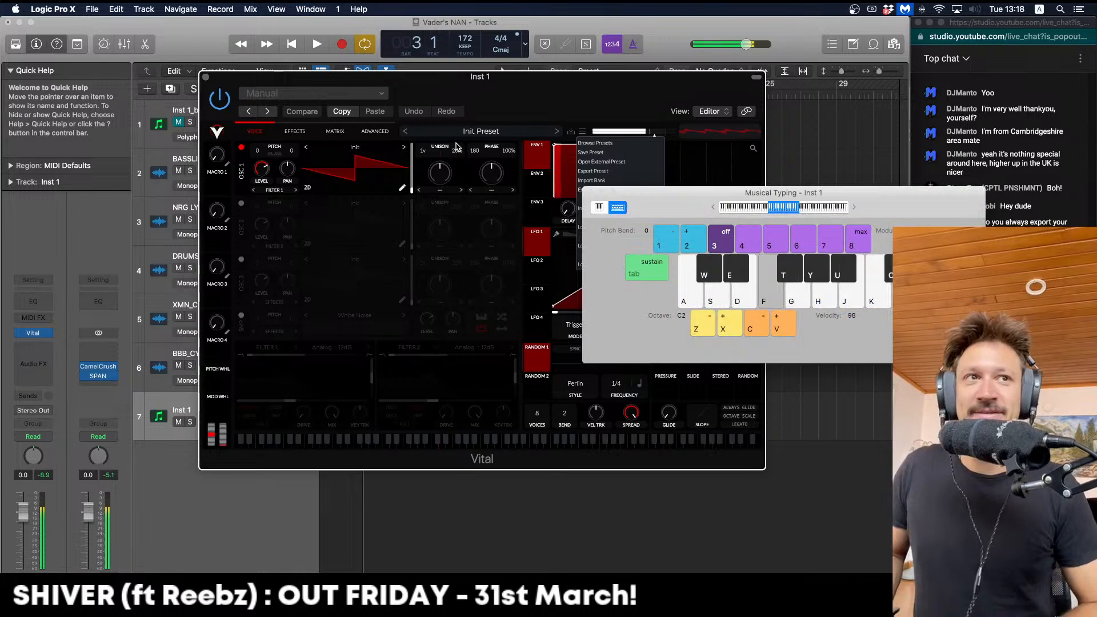
{"action": "key", "text": "space"}
{"action": "key", "text": "z"}
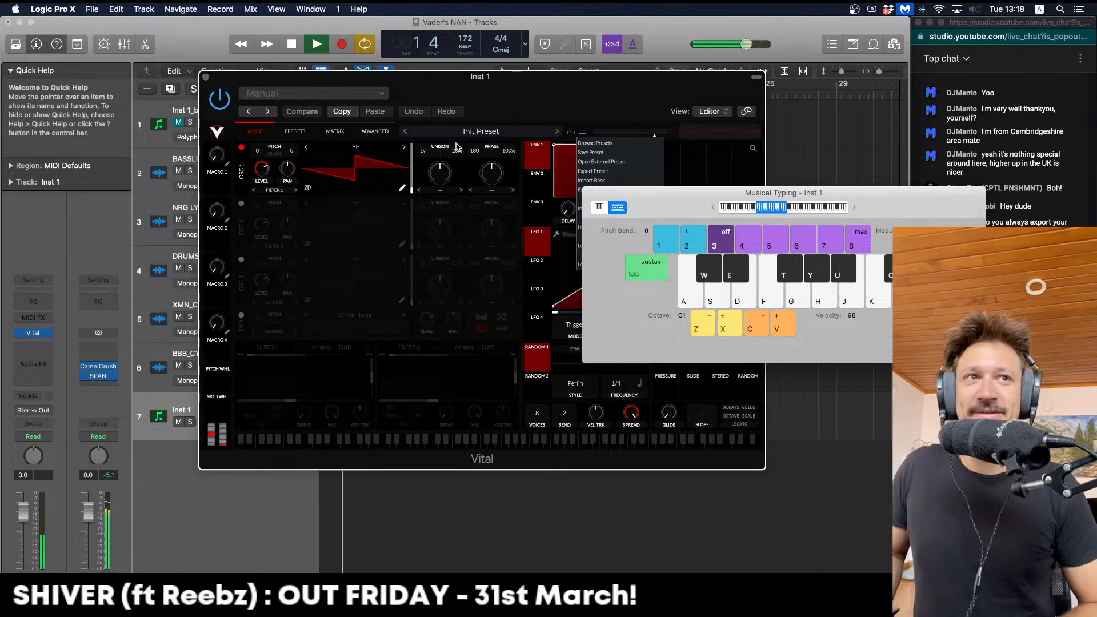
{"action": "key", "text": "f"}
{"action": "key", "text": "g"}
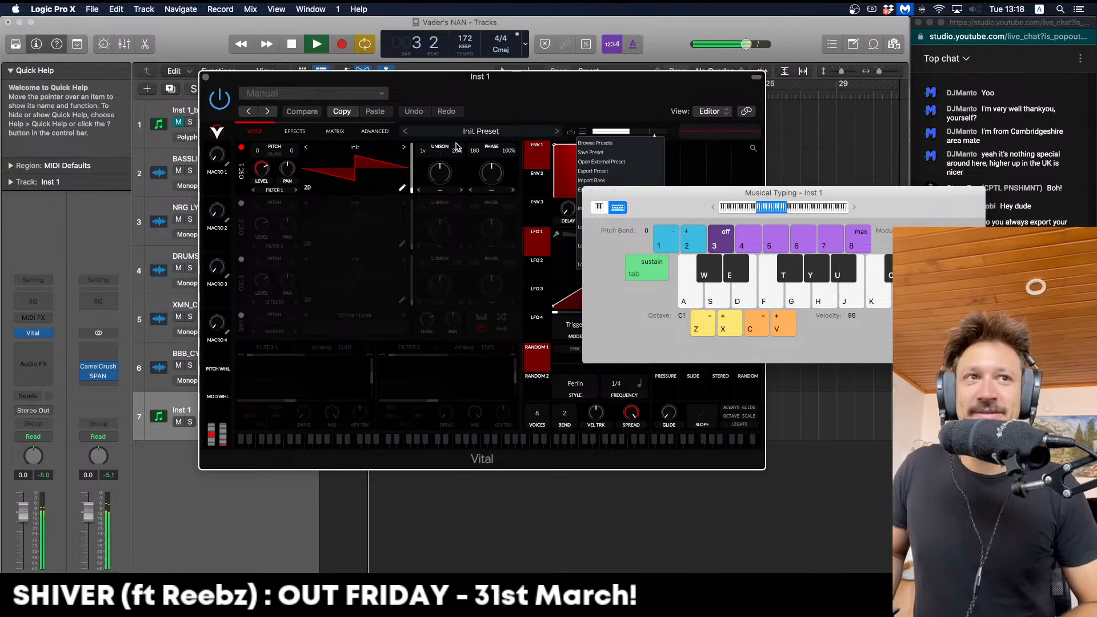
{"action": "key", "text": "y"}
{"action": "key", "text": "g"}
{"action": "key", "text": "space"}
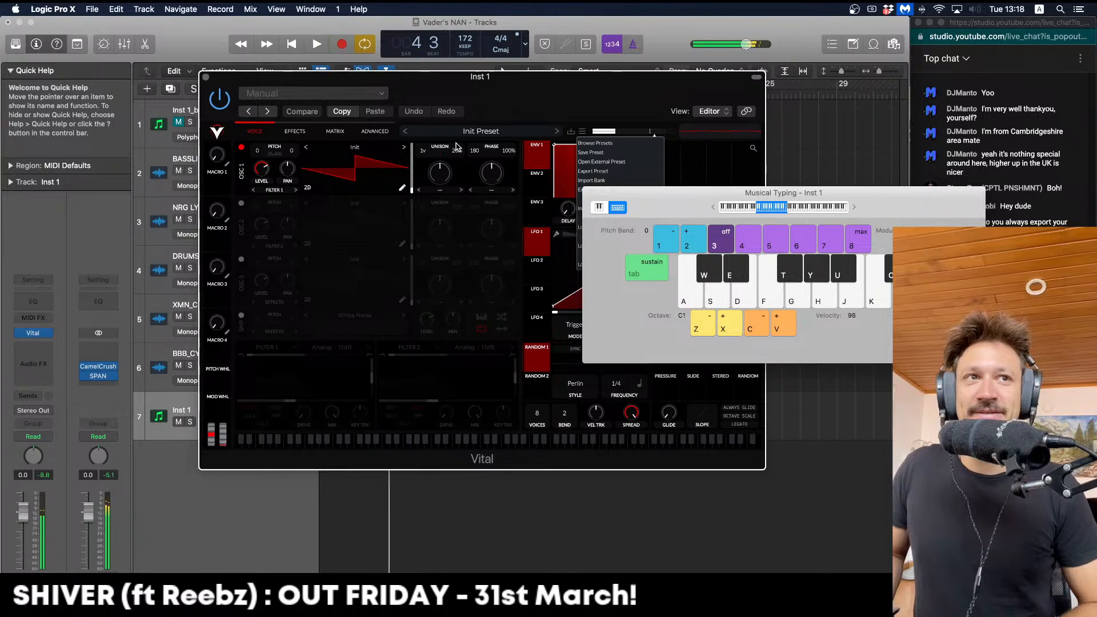
{"action": "left_click_drag", "start_coordinate": [705, 191], "coordinate": [387, 196]}
{"action": "key", "text": "space"}
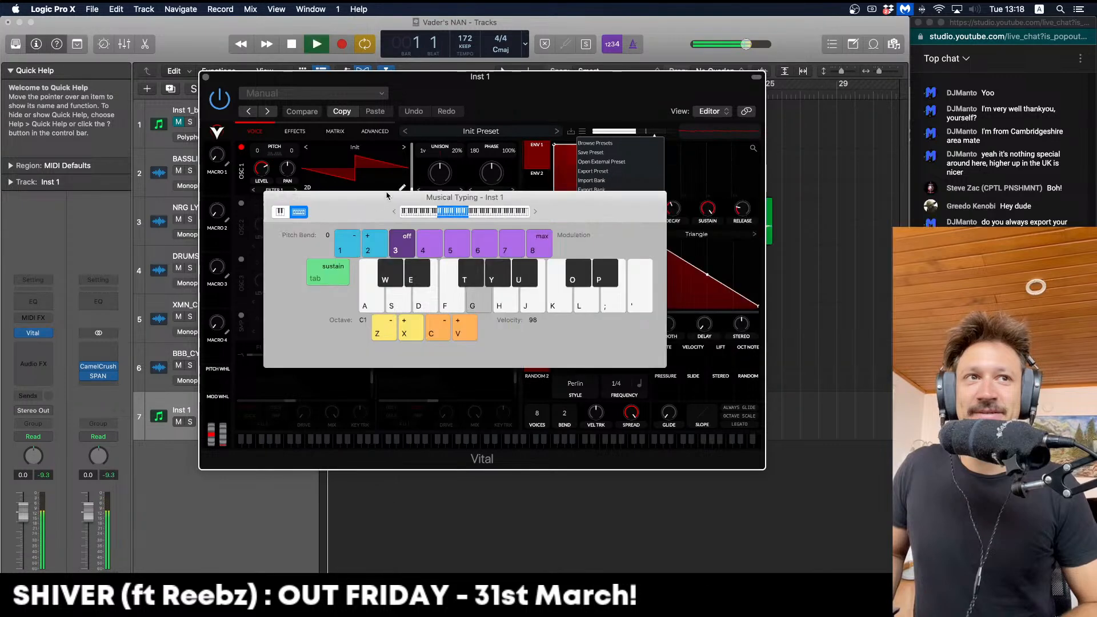
{"action": "key", "text": "g"}
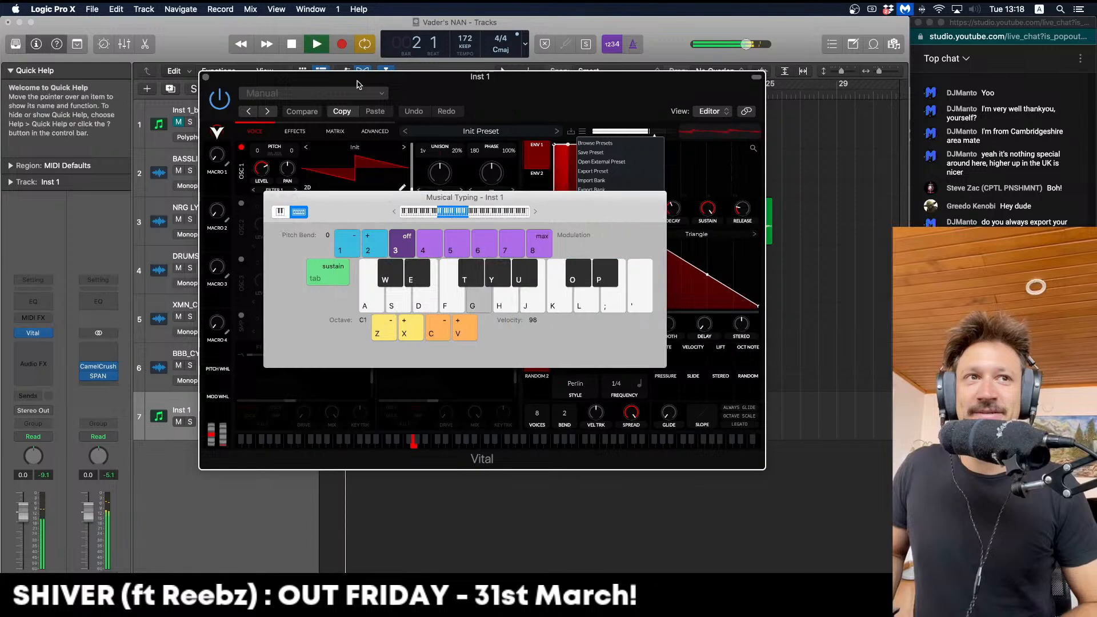
{"action": "key", "text": "super+k"}
{"action": "key", "text": "space"}
Enable OSC 2 with Basic Shapes, transposed -24, and mute OSC 1 to hear it
{"action": "left_click", "coordinate": [242, 203]}
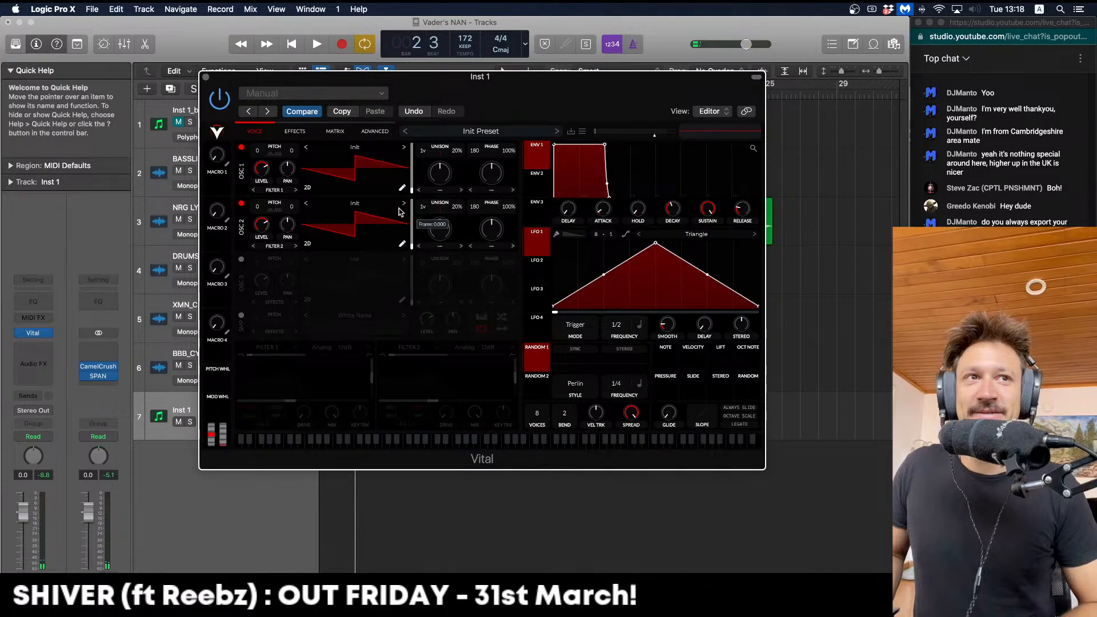
{"action": "left_click", "coordinate": [402, 203]}
{"action": "left_click_drag", "start_coordinate": [257, 207], "coordinate": [245, 266]}
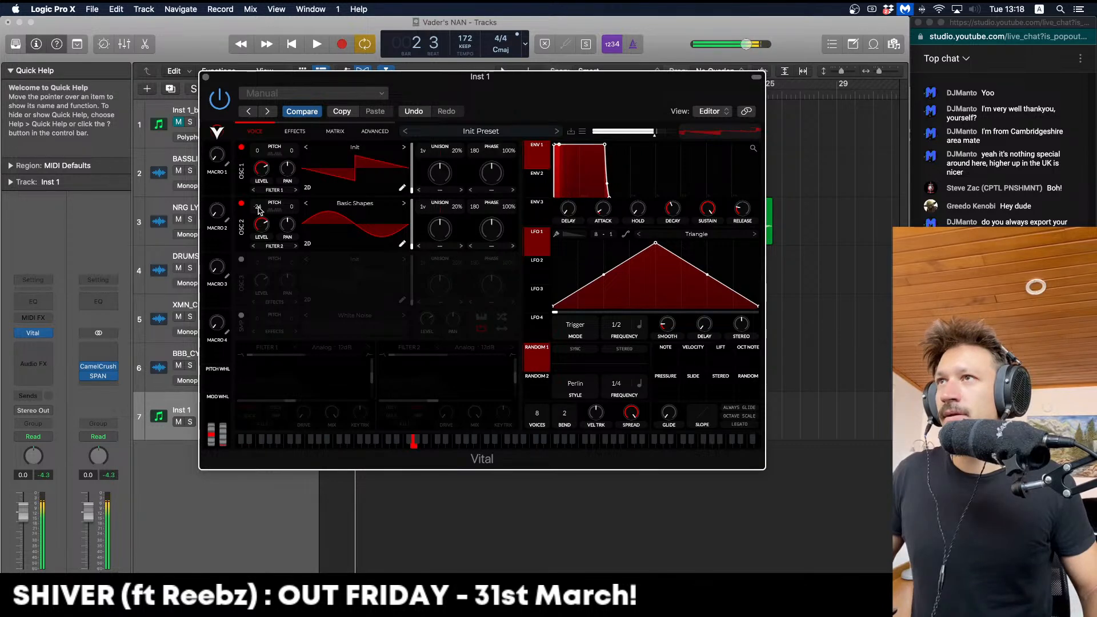
{"action": "left_click", "coordinate": [241, 147]}
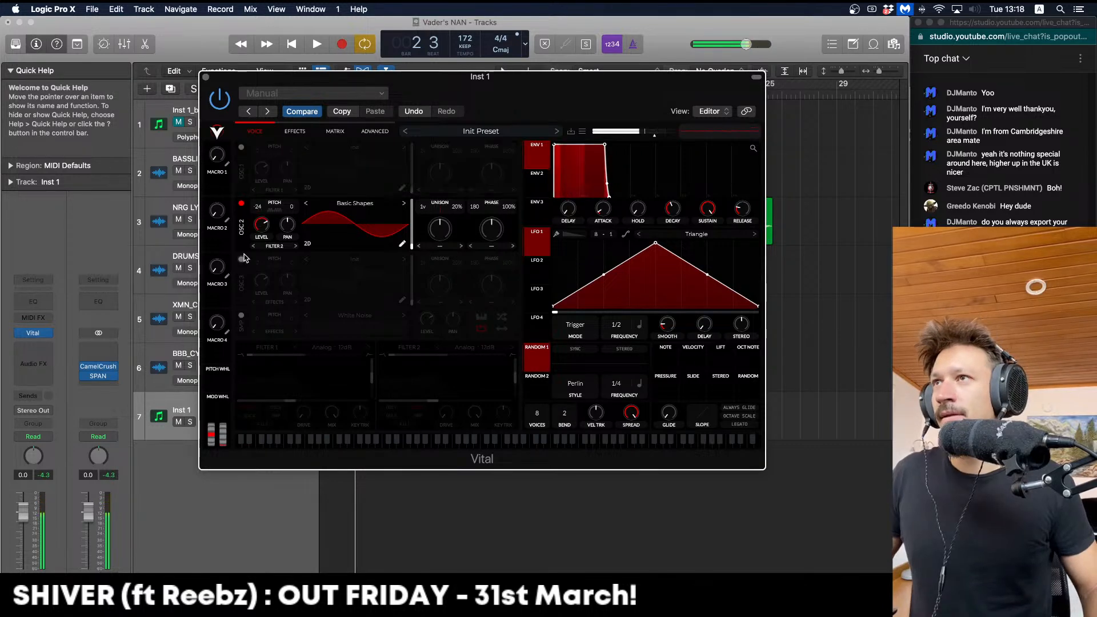
Enable OSC 3 as a square wave transposed +12, with OSC 1 back on
{"action": "left_click", "coordinate": [241, 258]}
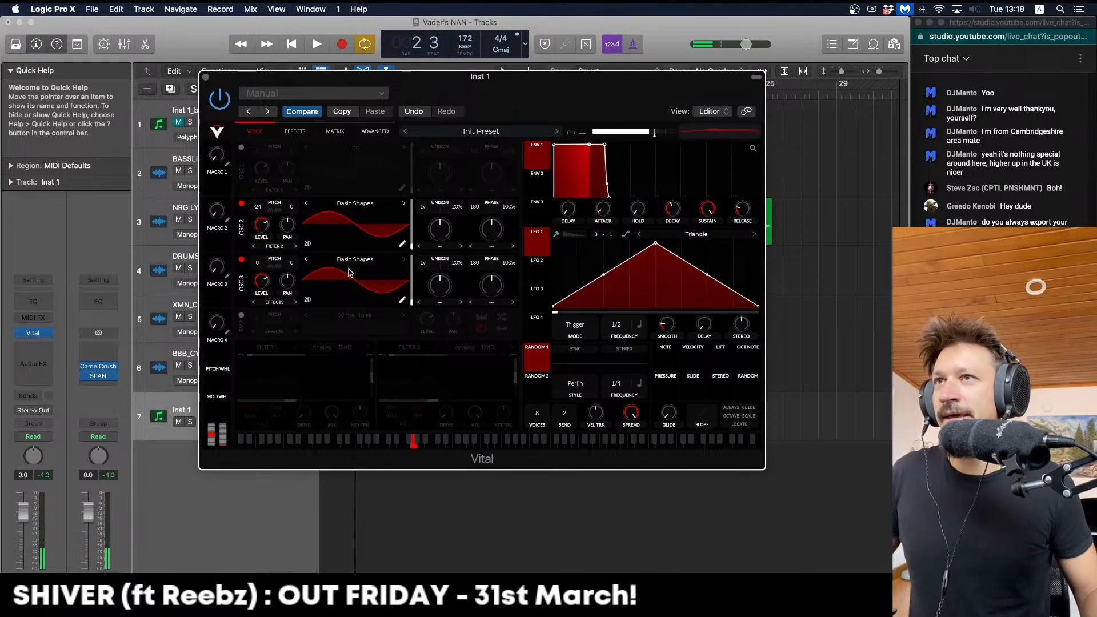
{"action": "left_click_drag", "start_coordinate": [412, 276], "coordinate": [410, 256]}
{"action": "left_click", "coordinate": [241, 148]}
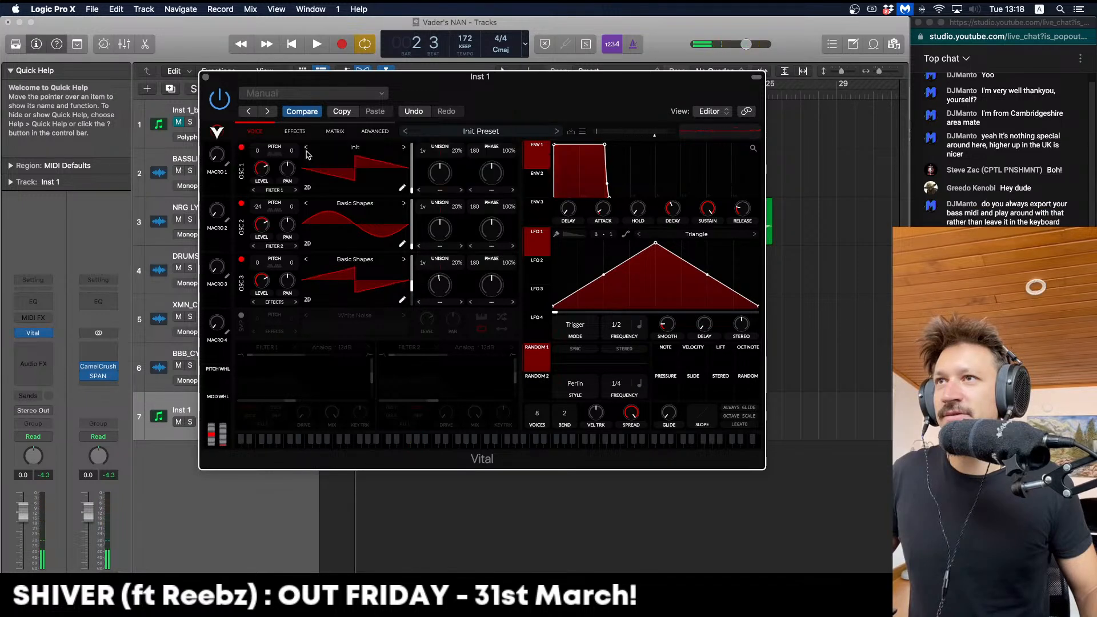
{"action": "left_click_drag", "start_coordinate": [411, 284], "coordinate": [409, 274]}
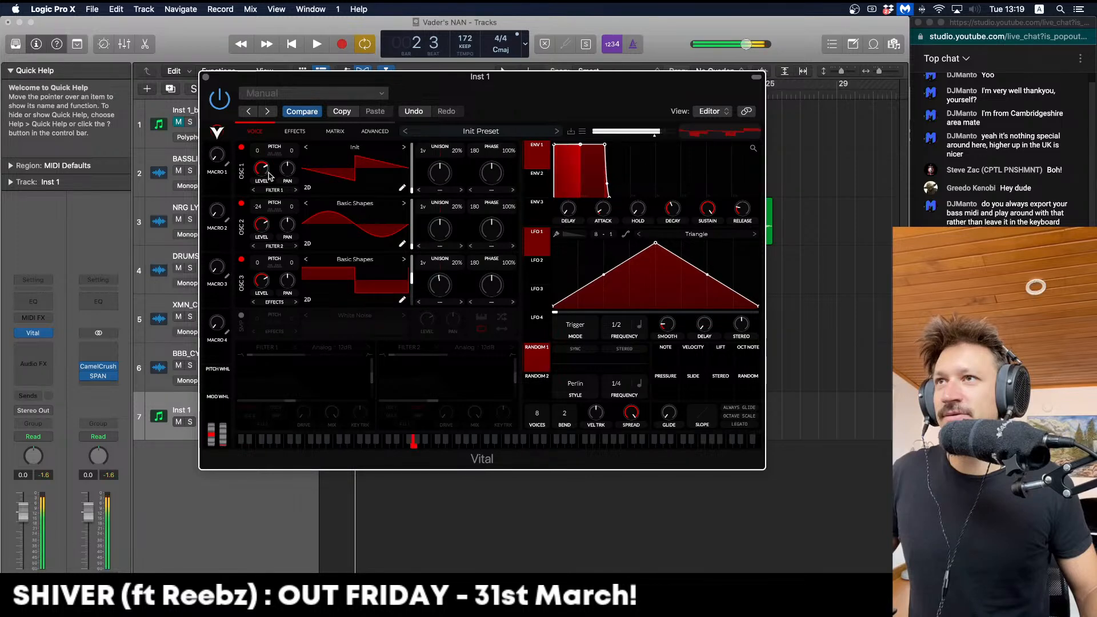
{"action": "left_click_drag", "start_coordinate": [258, 262], "coordinate": [260, 231]}
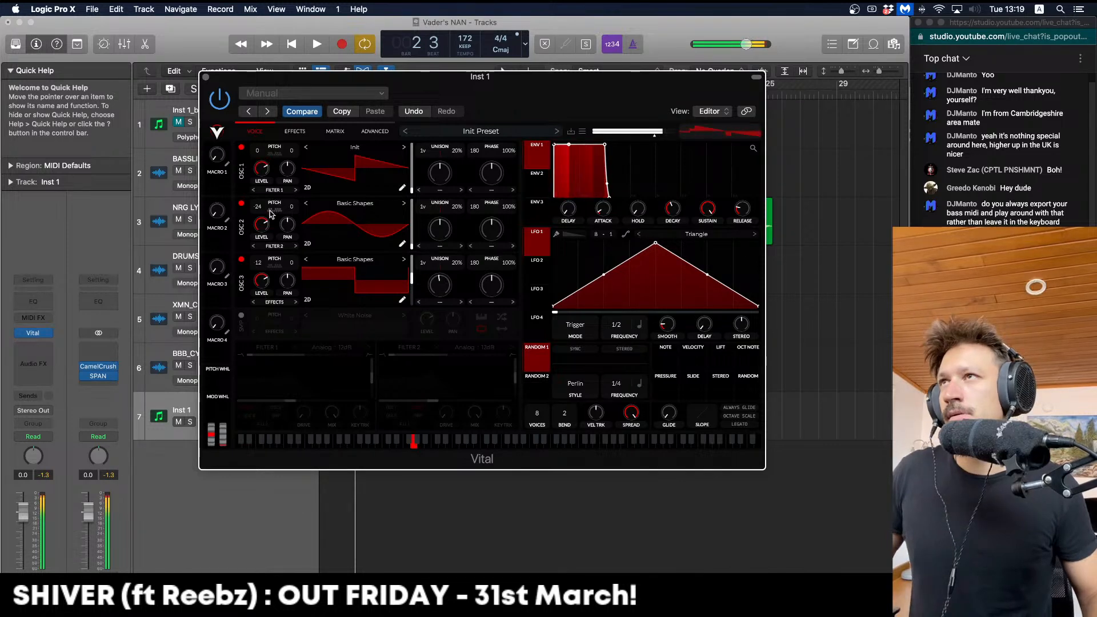
Detune the three oscillators and give OSC 2 and OSC 3 three unison voices
{"action": "left_click_drag", "start_coordinate": [292, 207], "coordinate": [291, 224]}
{"action": "mouse_move", "coordinate": [292, 153]}
{"action": "left_mouse_down"}
{"action": "mouse_move", "coordinate": [292, 144]}
{"action": "mouse_move", "coordinate": [295, 154]}
{"action": "left_mouse_up"}
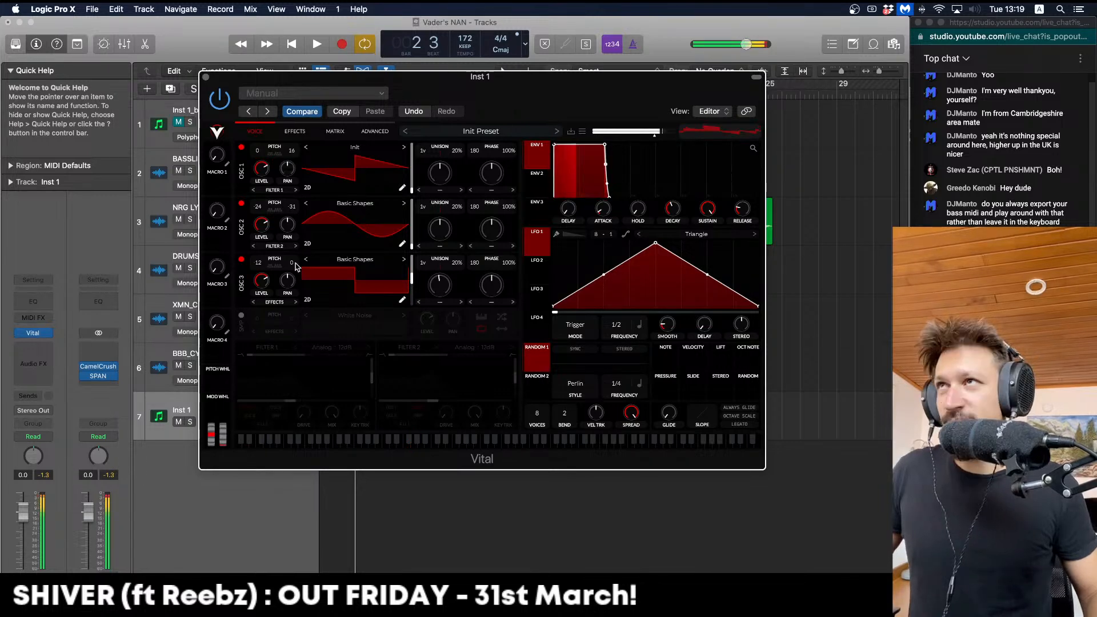
{"action": "left_click_drag", "start_coordinate": [294, 263], "coordinate": [295, 267]}
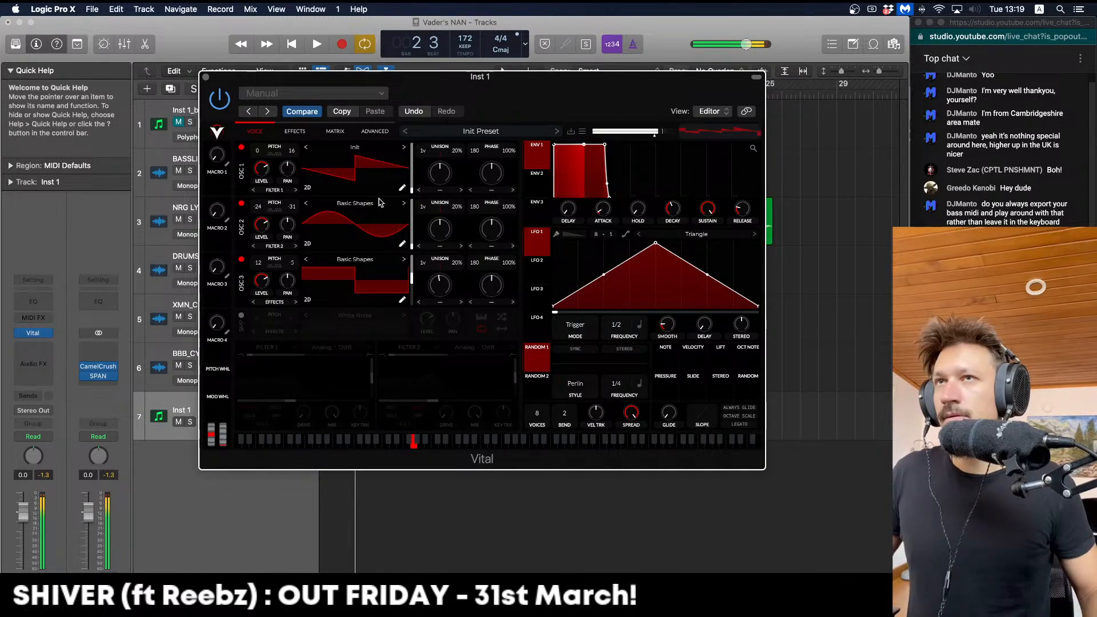
{"action": "mouse_move", "coordinate": [423, 210]}
{"action": "left_mouse_down"}
{"action": "mouse_move", "coordinate": [426, 200]}
{"action": "mouse_move", "coordinate": [425, 209]}
{"action": "left_mouse_up"}
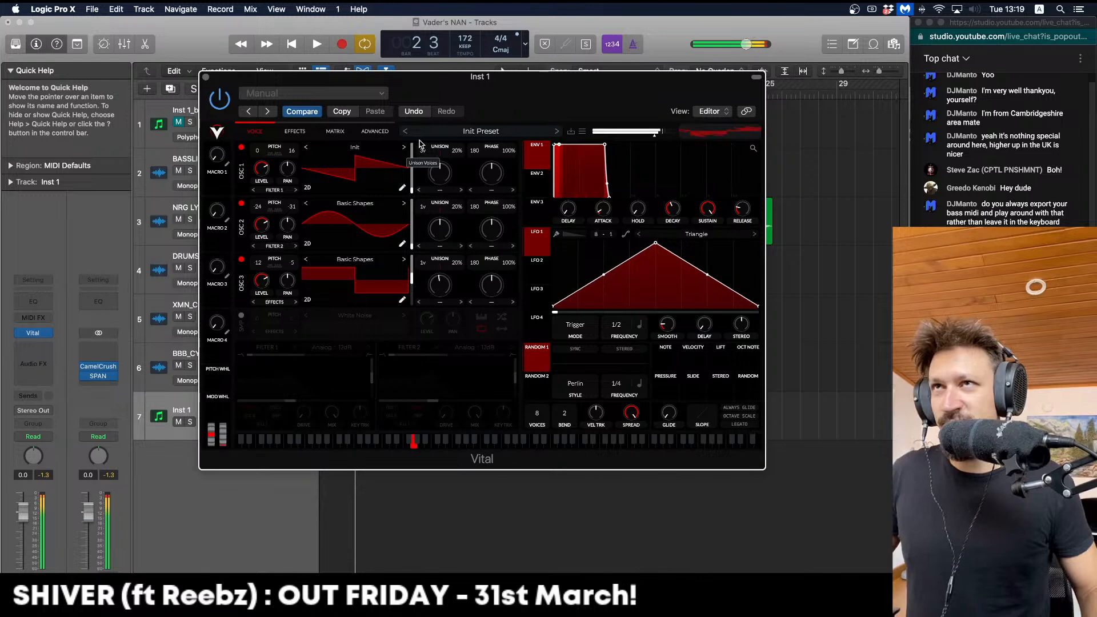
{"action": "left_click_drag", "start_coordinate": [424, 261], "coordinate": [423, 260]}
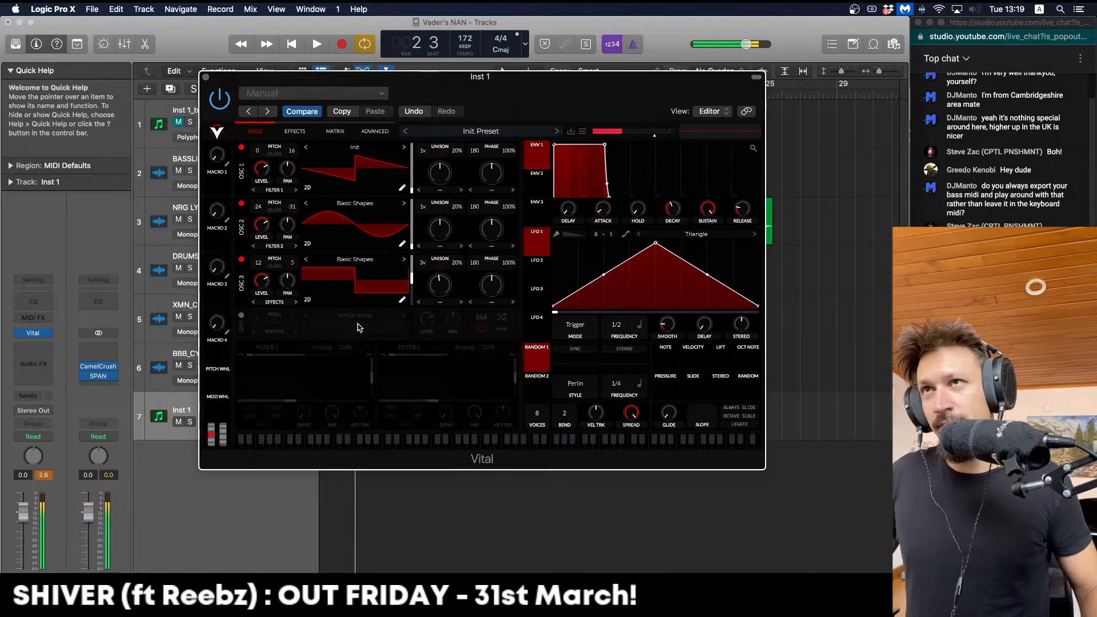
Add quiet white noise and route OSC 2, OSC 3 and noise through a driven Analog 12dB Filter 1
{"action": "left_click", "coordinate": [241, 315]}
{"action": "left_click_drag", "start_coordinate": [425, 315], "coordinate": [425, 336]}
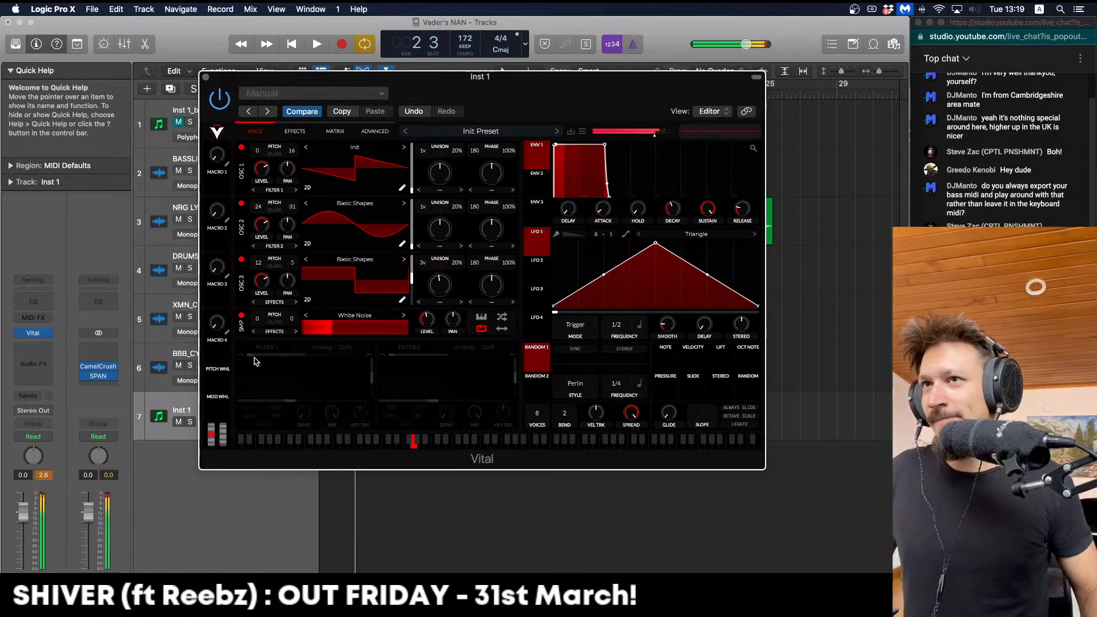
{"action": "left_click", "coordinate": [241, 348]}
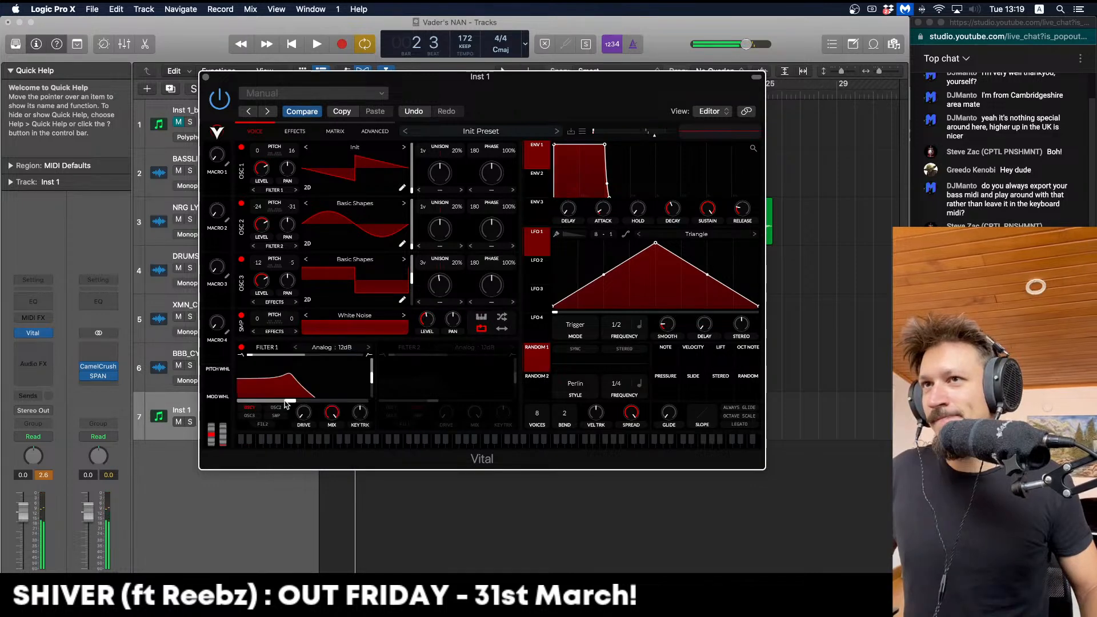
{"action": "left_click", "coordinate": [278, 407]}
{"action": "left_click", "coordinate": [253, 415]}
{"action": "left_click", "coordinate": [276, 415]}
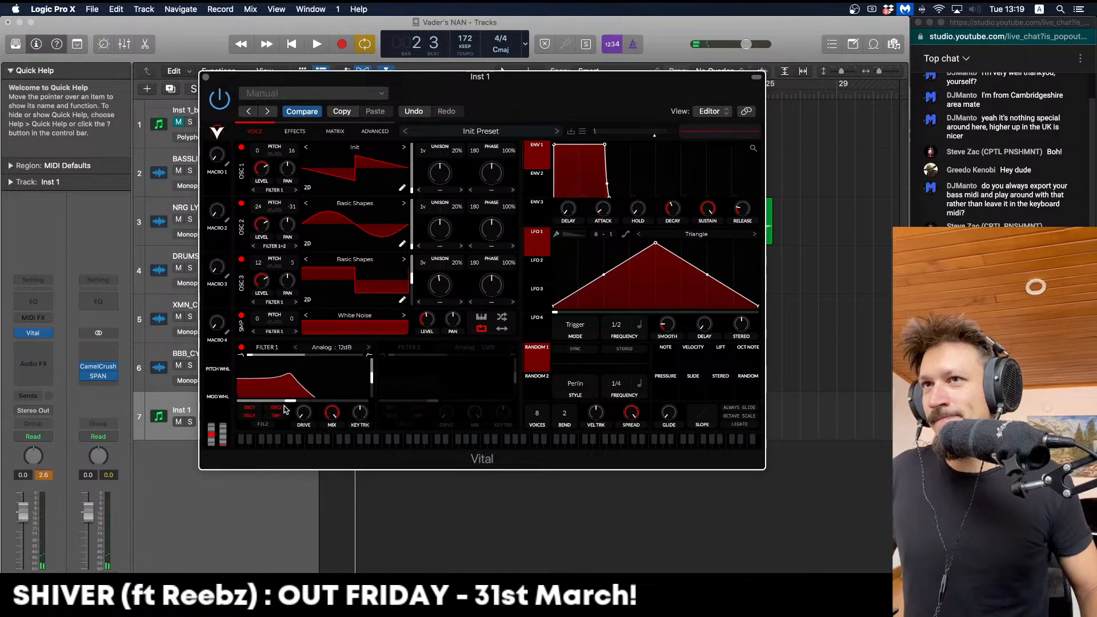
{"action": "left_click_drag", "start_coordinate": [304, 414], "coordinate": [305, 411]}
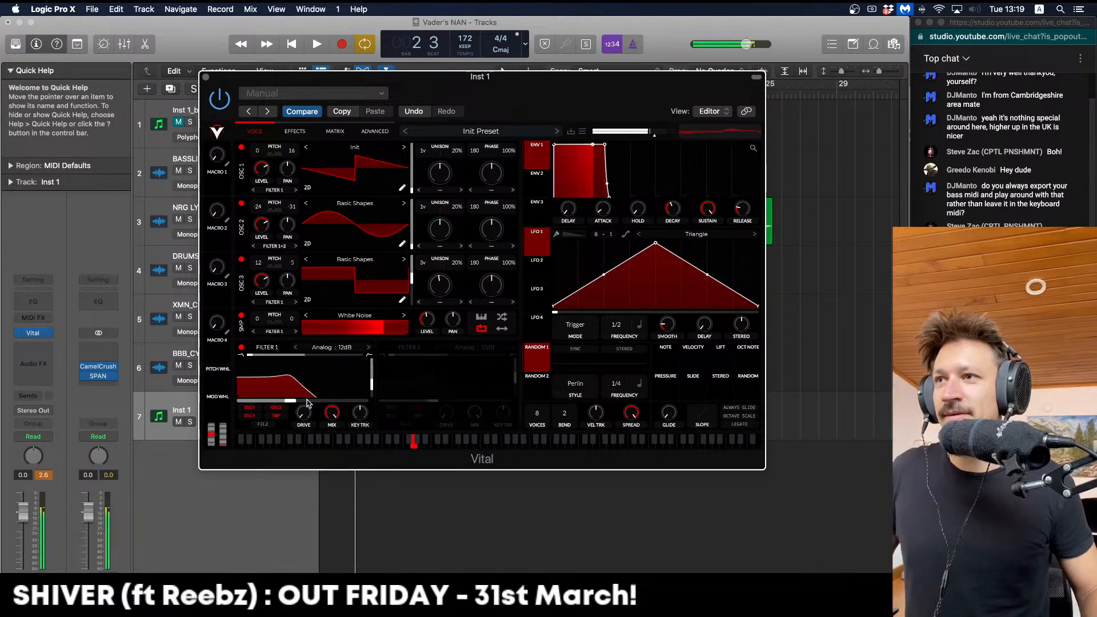
Sweep the filter cutoff with a Saw Down LFO 2, mute OSC 1, and record a take
{"action": "left_click_drag", "start_coordinate": [528, 280], "coordinate": [303, 397]}
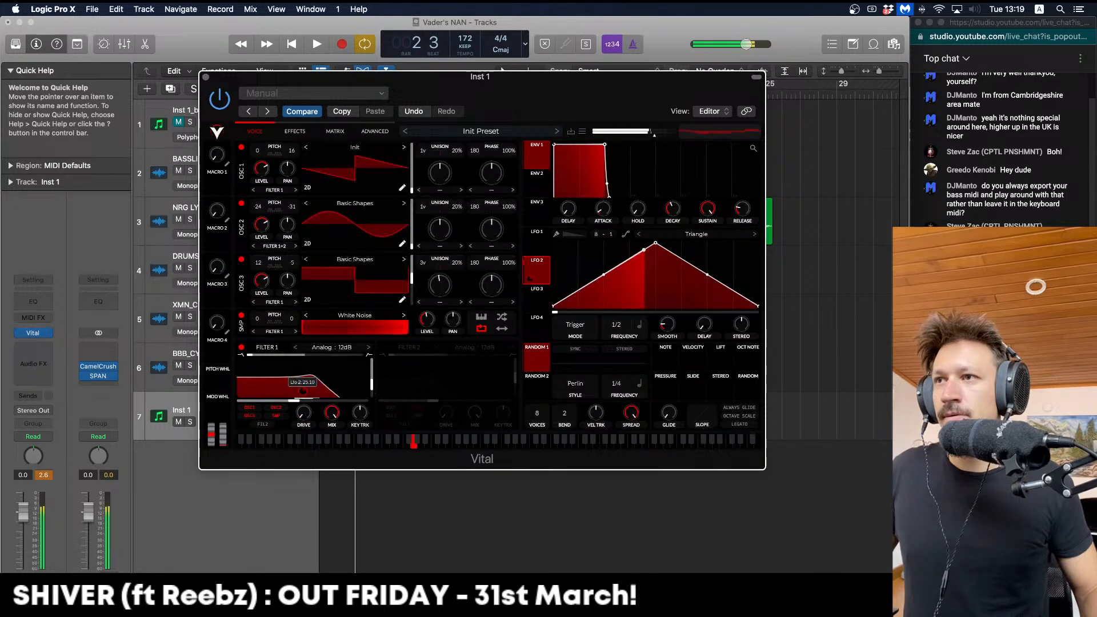
{"action": "left_click", "coordinate": [637, 235]}
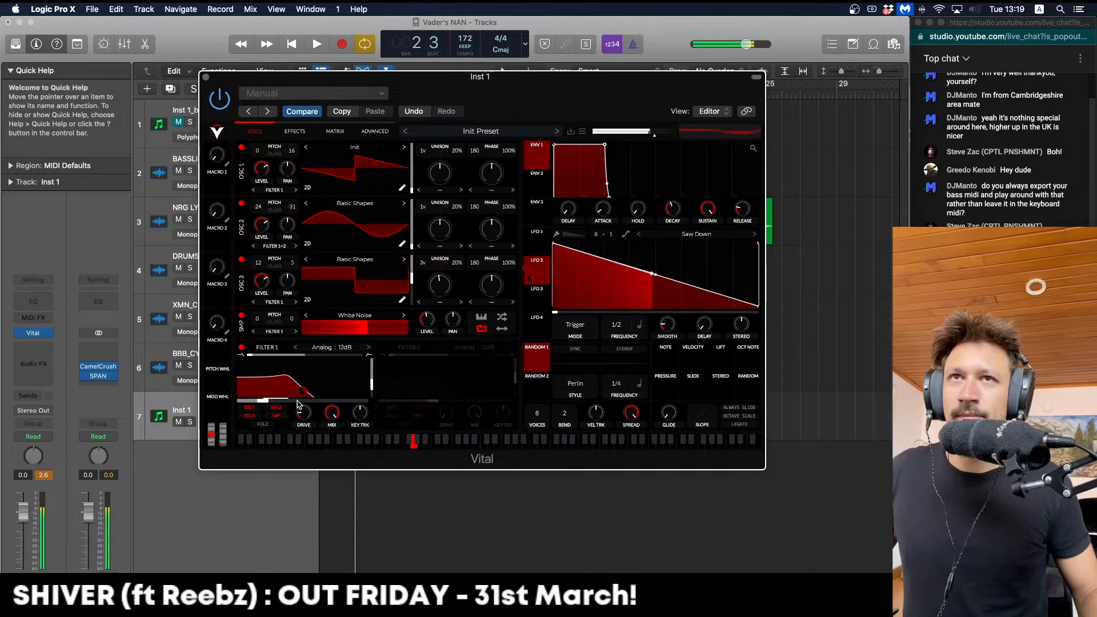
{"action": "left_click", "coordinate": [241, 204]}
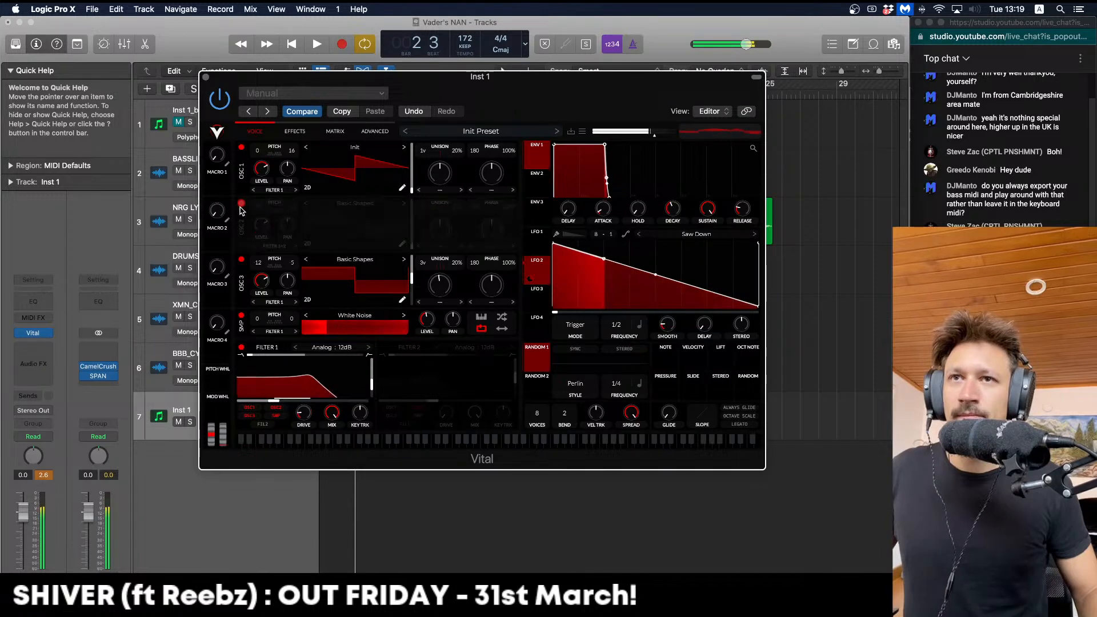
{"action": "left_click", "coordinate": [241, 204]}
{"action": "left_click", "coordinate": [241, 259]}
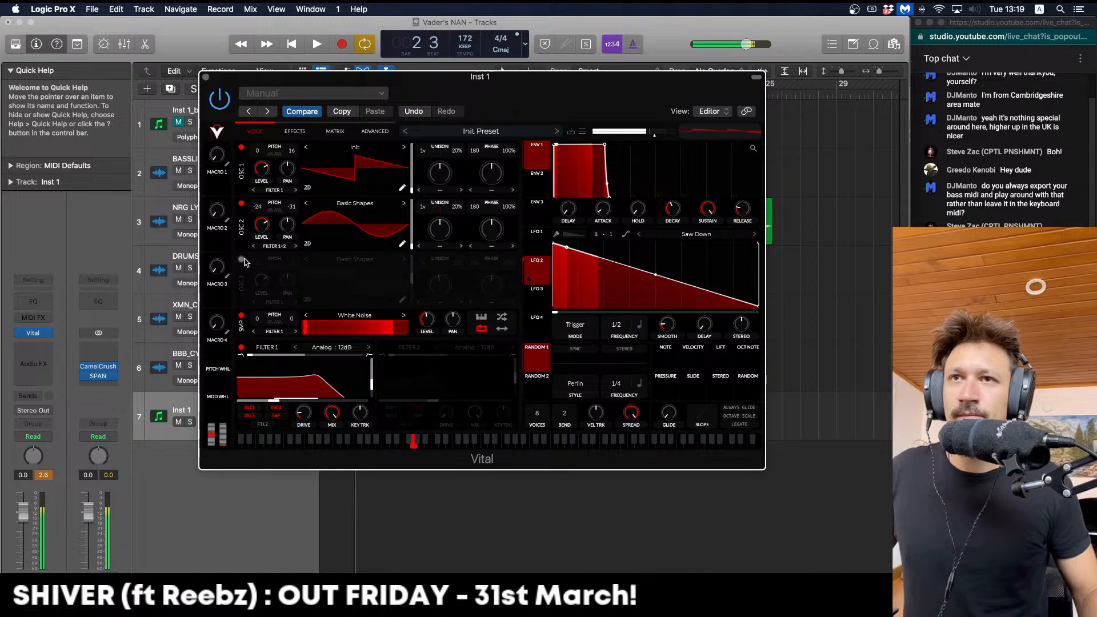
{"action": "left_click", "coordinate": [241, 259]}
{"action": "left_click", "coordinate": [241, 147]}
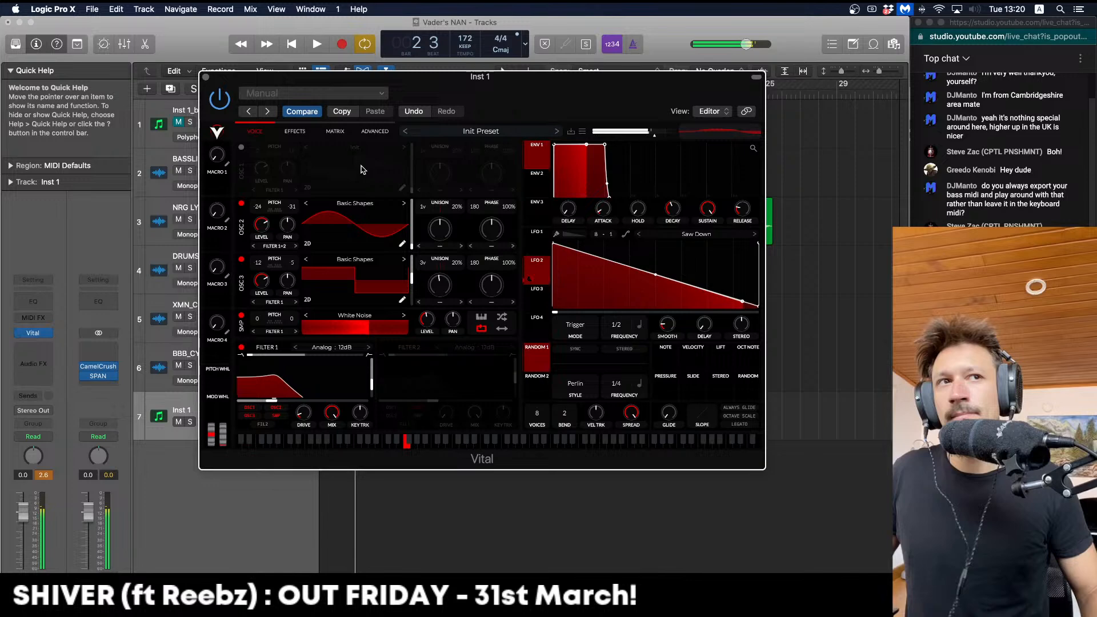
{"action": "left_click", "coordinate": [341, 44]}
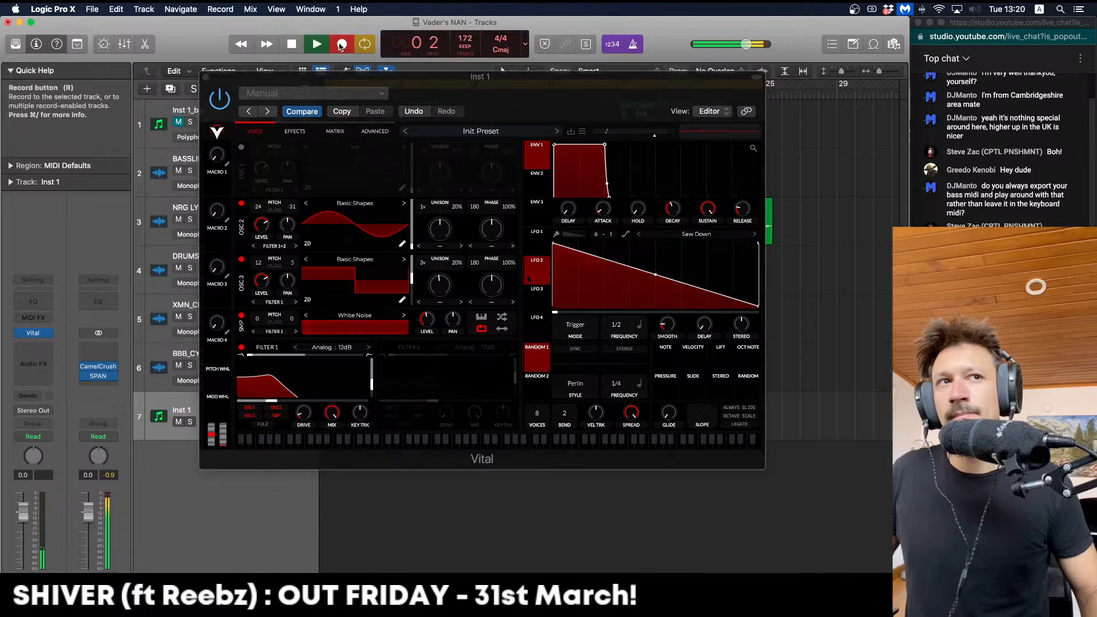
Stop recording and lengthen the Inst 1 note past bar 4
{"action": "key", "text": "space"}
{"action": "left_click", "coordinate": [207, 77]}
{"action": "left_click", "coordinate": [204, 75]}
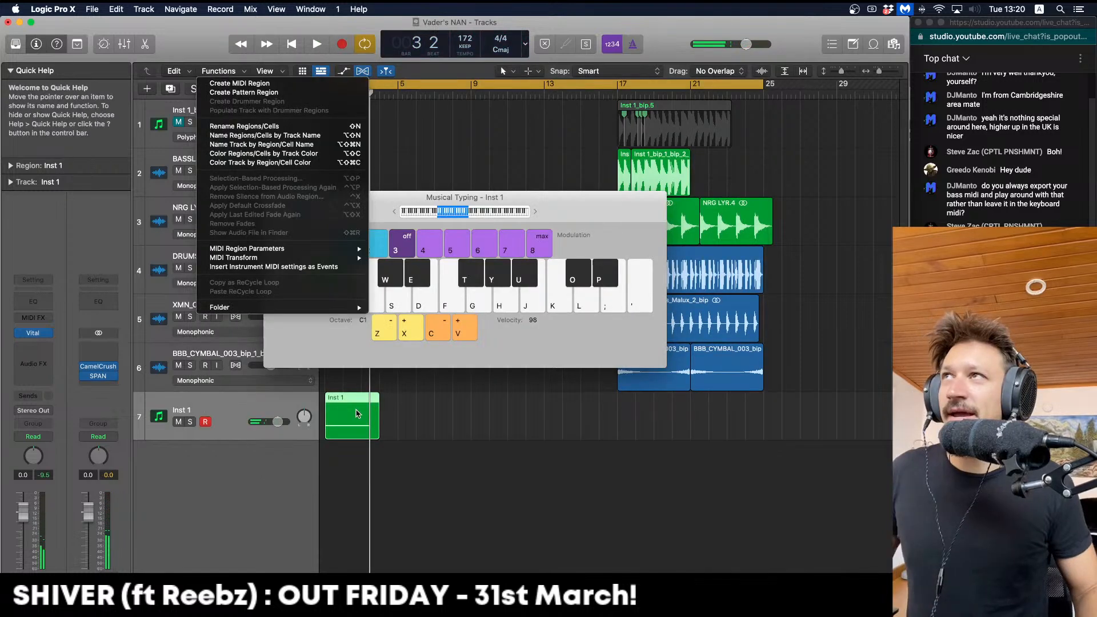
{"action": "left_click", "coordinate": [356, 413]}
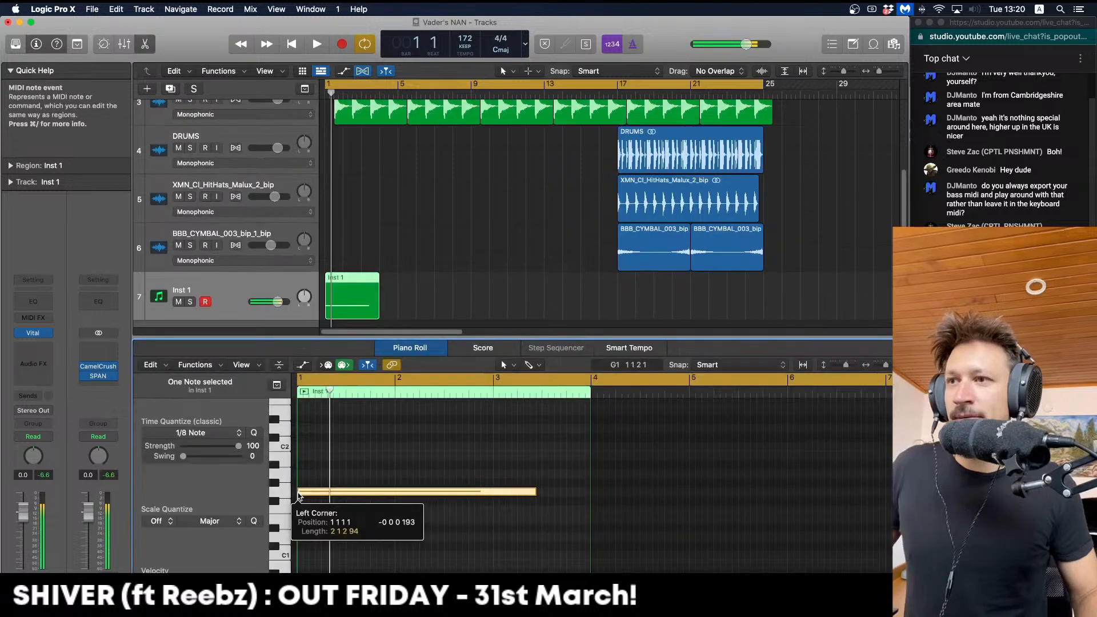
{"action": "key", "text": "space"}
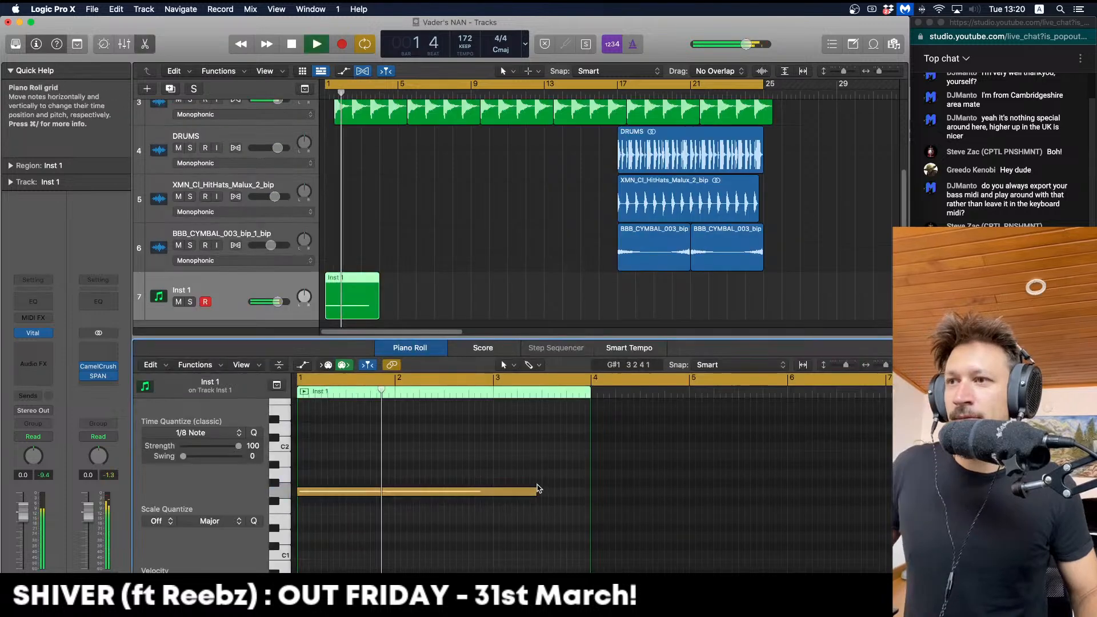
{"action": "left_click_drag", "start_coordinate": [535, 492], "coordinate": [675, 492]}
{"action": "key", "text": "space"}
{"action": "key", "text": "space"}
Stretch the note toward bar 5, copy CamelCrush onto Inst 1, and open Vital
{"action": "left_click_drag", "start_coordinate": [98, 367], "coordinate": [46, 364]}
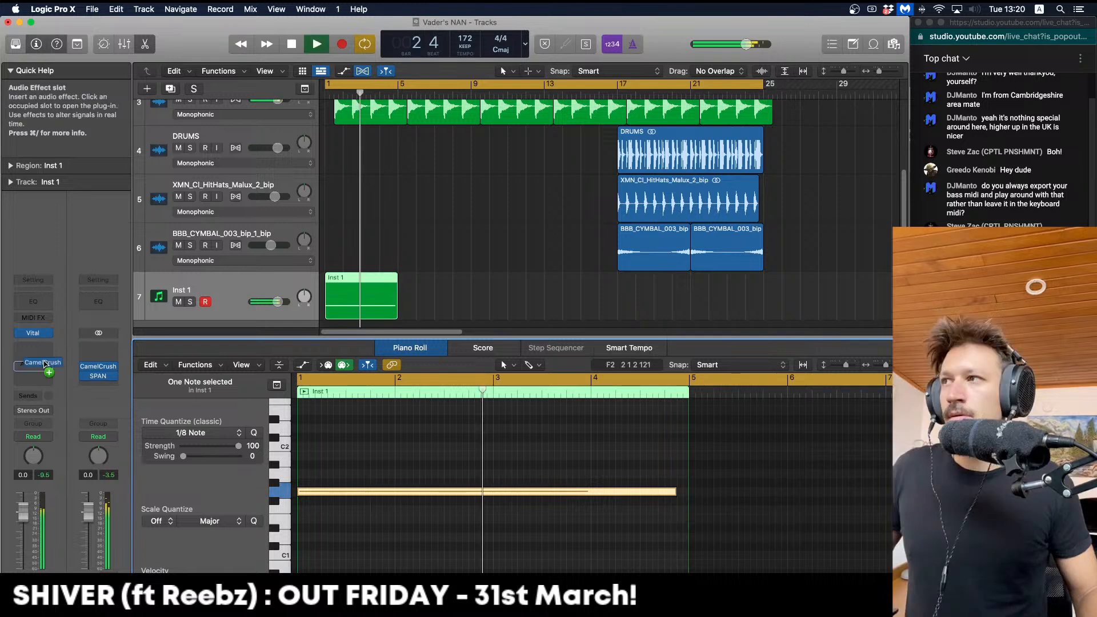
{"action": "left_click_drag", "start_coordinate": [46, 364], "coordinate": [35, 365]}
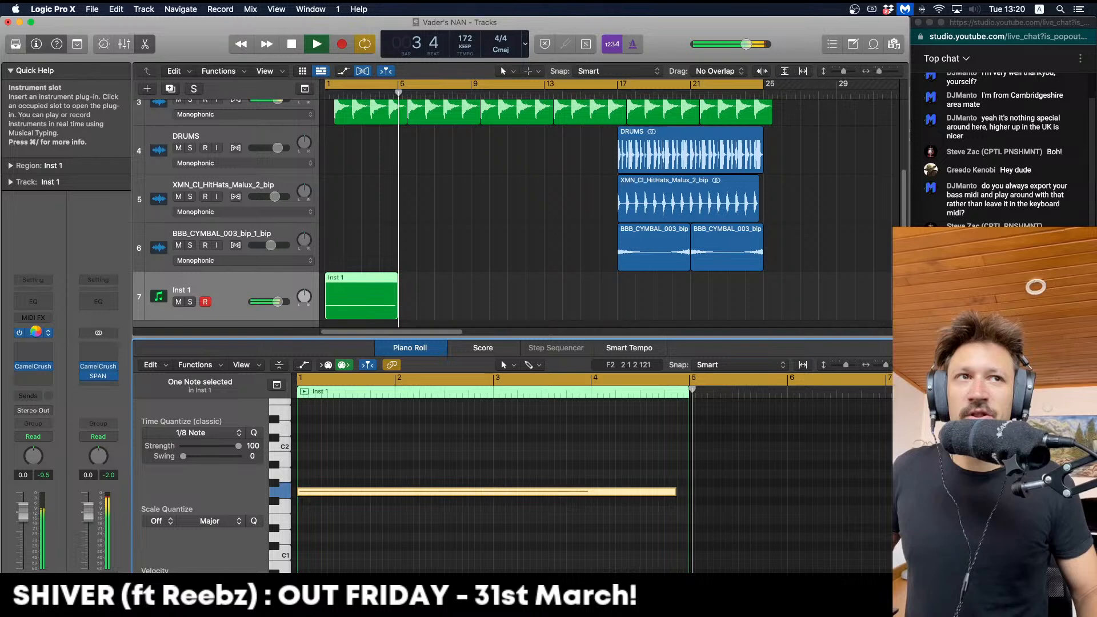
{"action": "left_click", "coordinate": [35, 332]}
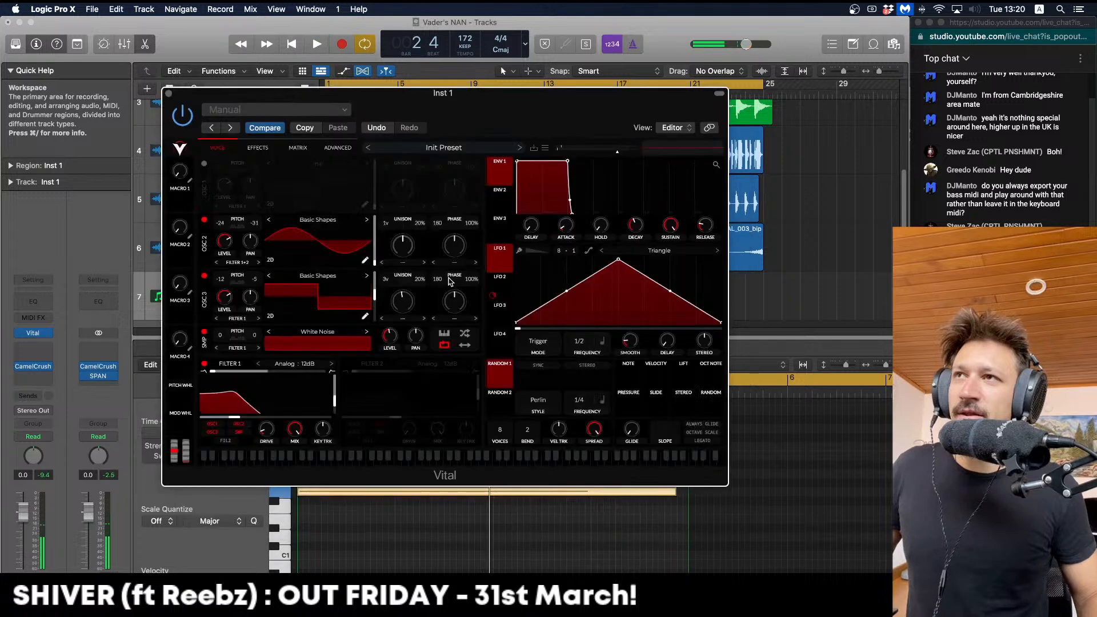
Set Vital's LFO 2 rate to 1/1 and bend its saw-down shape into a curved decay
{"action": "left_click", "coordinate": [499, 280]}
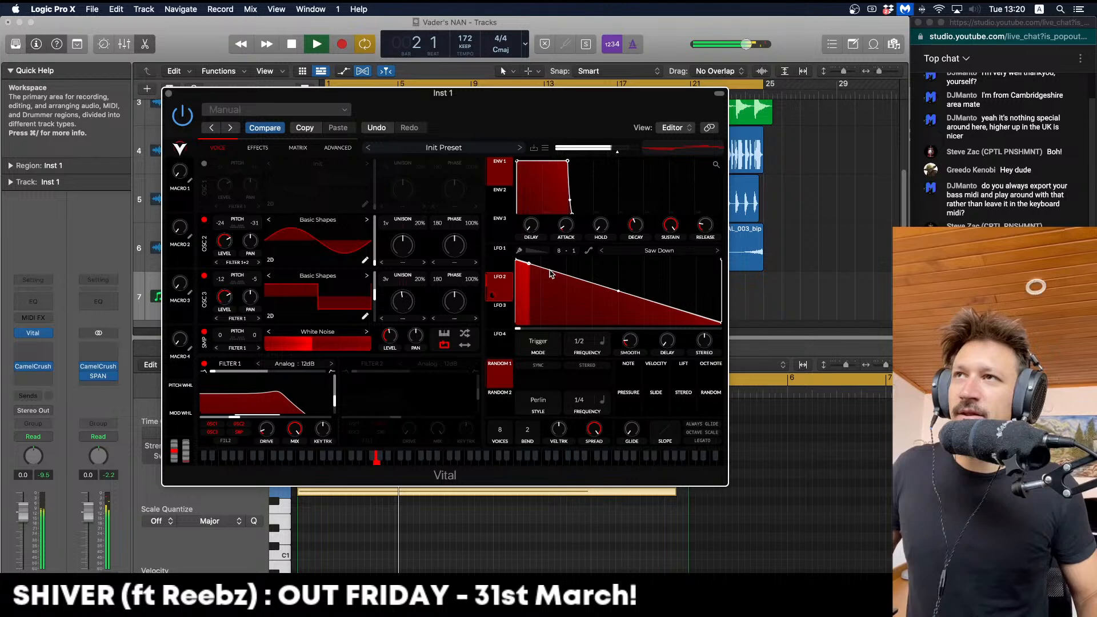
{"action": "key", "text": "space"}
{"action": "left_click_drag", "start_coordinate": [581, 341], "coordinate": [581, 346]}
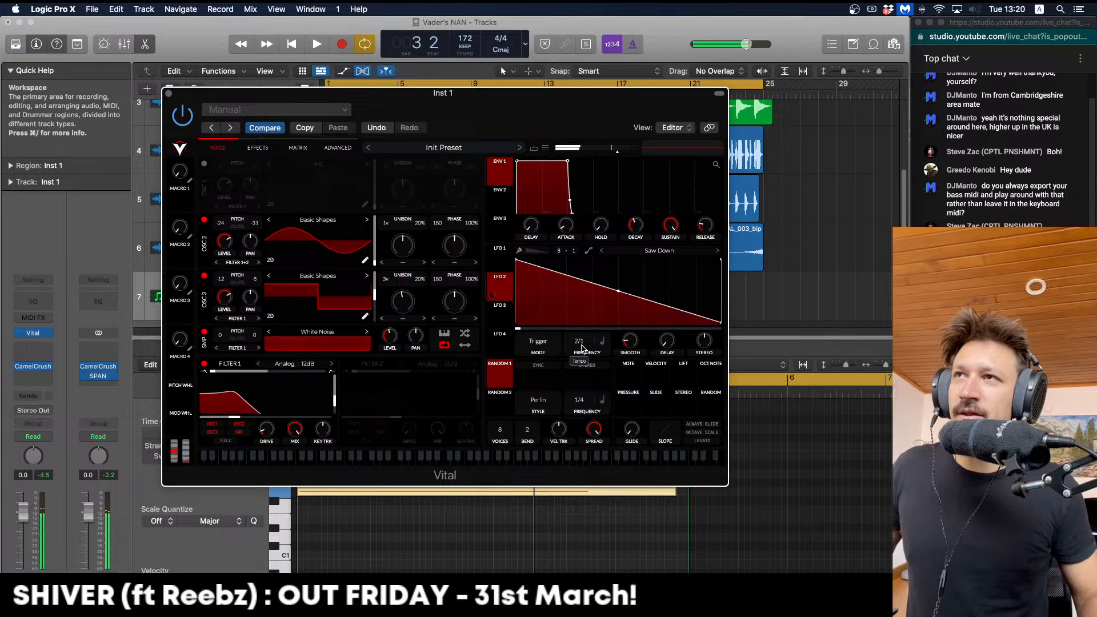
{"action": "left_click_drag", "start_coordinate": [581, 348], "coordinate": [584, 338]}
{"action": "key", "text": "space"}
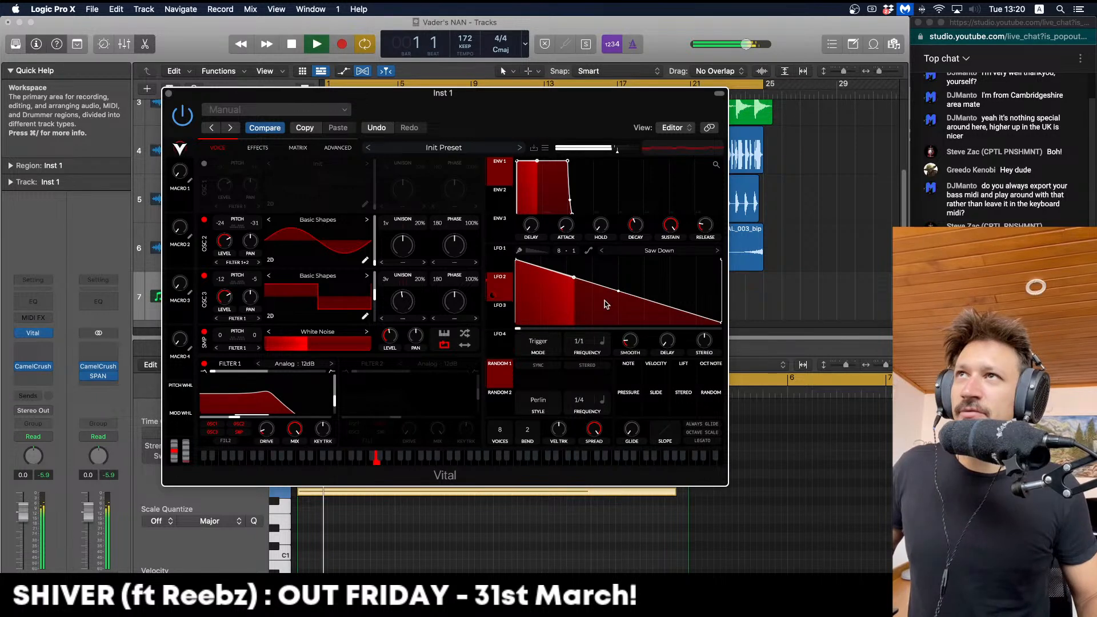
{"action": "left_click_drag", "start_coordinate": [607, 304], "coordinate": [618, 310]}
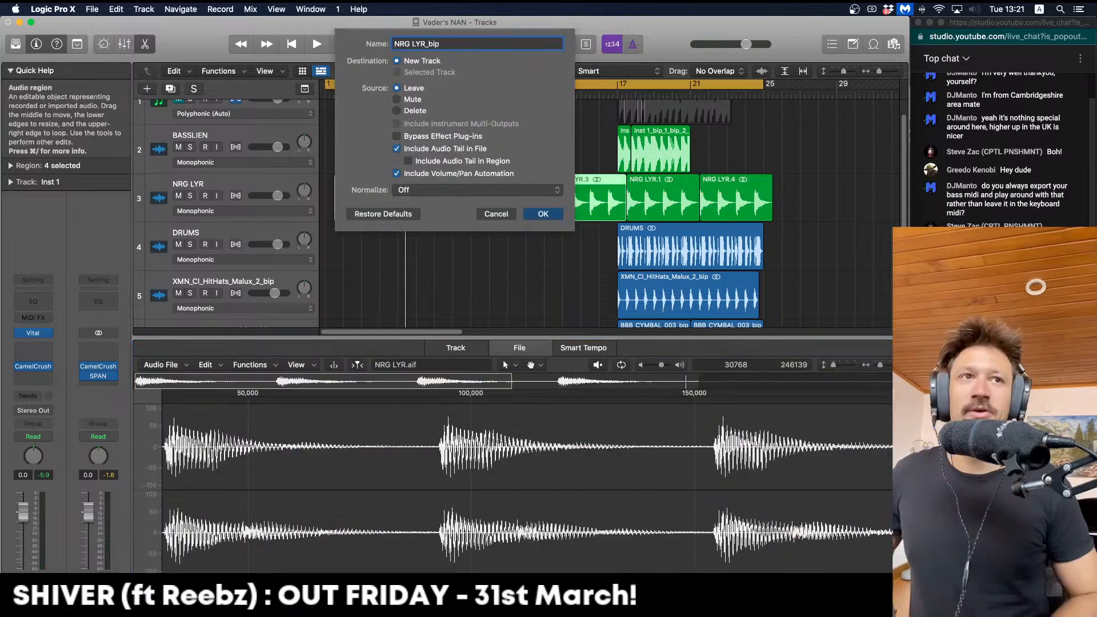
Confirm Bounce in Place for the four NRG LYR regions, creating the NRG LYR_bip track
{"action": "key", "text": "Return"}
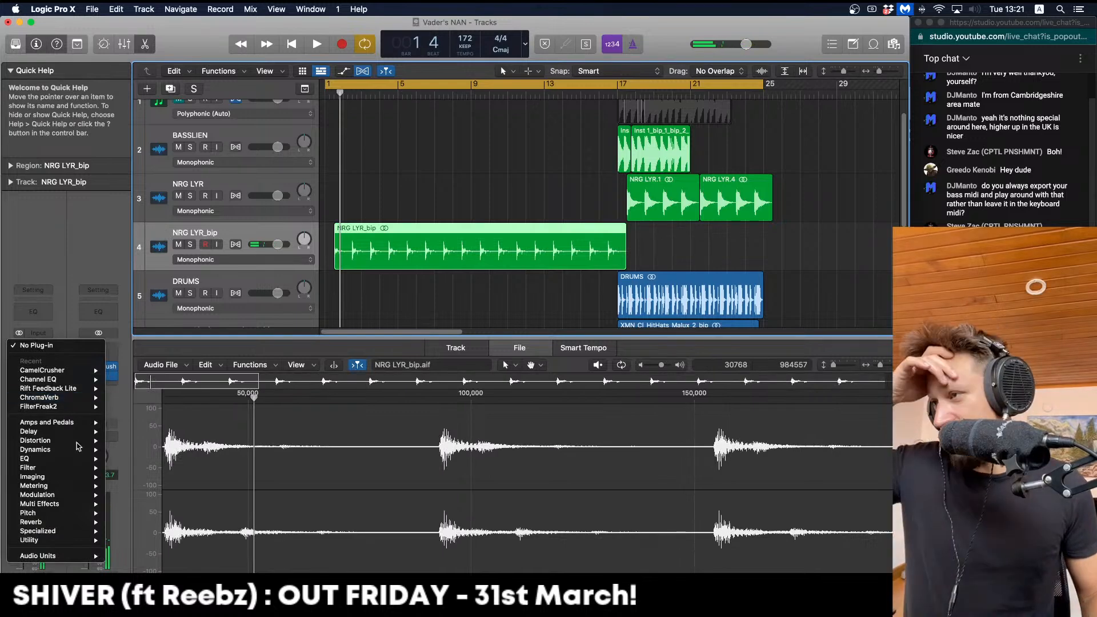
{"action": "mouse_move", "coordinate": [57, 556]}
{"action": "mouse_move", "coordinate": [171, 514]}
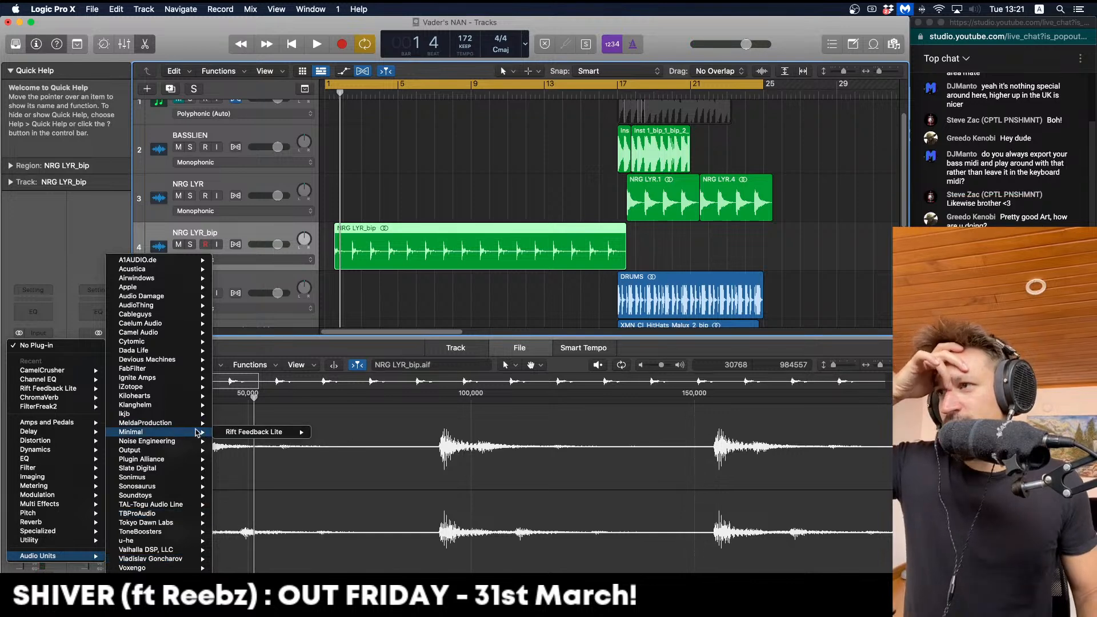
Insert Noise Engineering's Ruina on the NRG LYR_bip track and audition it
{"action": "mouse_move", "coordinate": [197, 445]}
{"action": "left_click", "coordinate": [235, 441]}
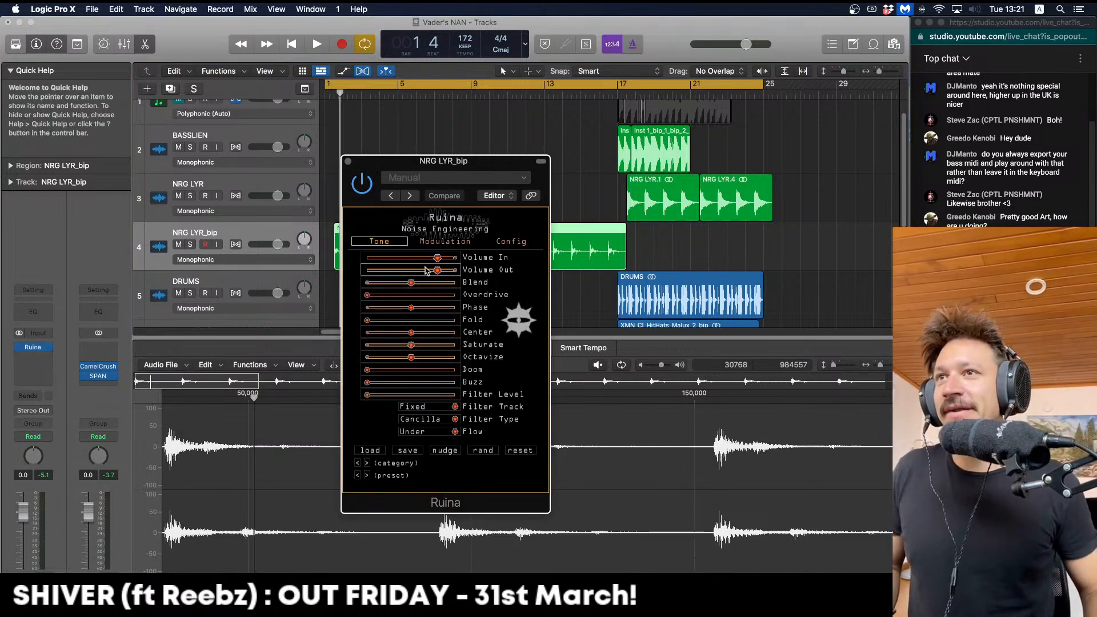
{"action": "key", "text": "space"}
Push Ruina's Doom to maximum, pull Saturate to minimum and lower Blend
{"action": "left_click", "coordinate": [415, 282]}
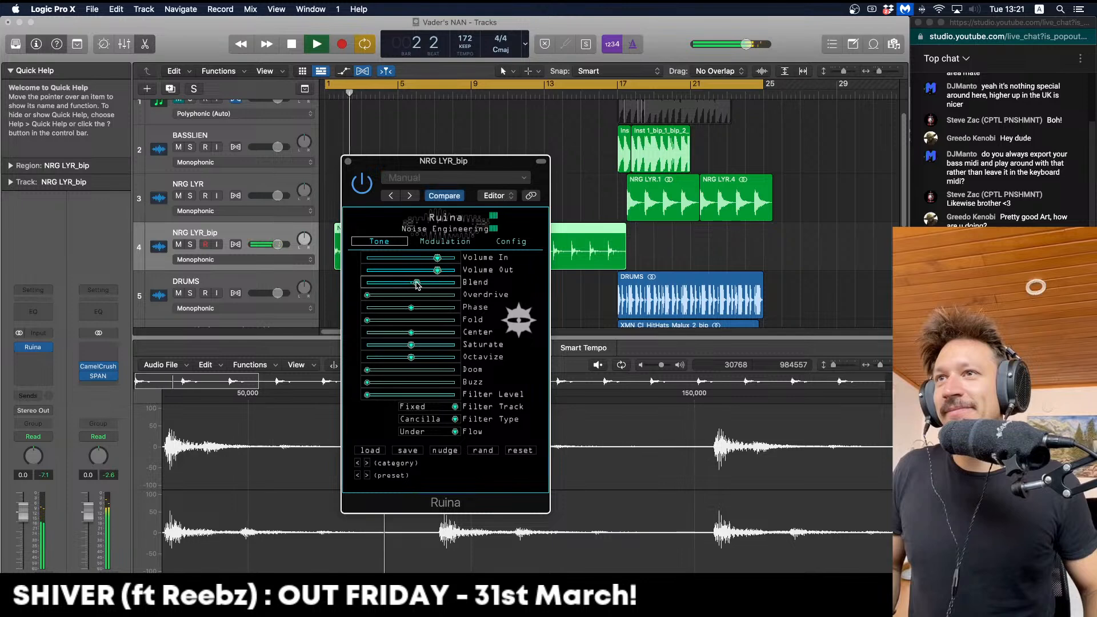
{"action": "left_click_drag", "start_coordinate": [407, 370], "coordinate": [566, 374]}
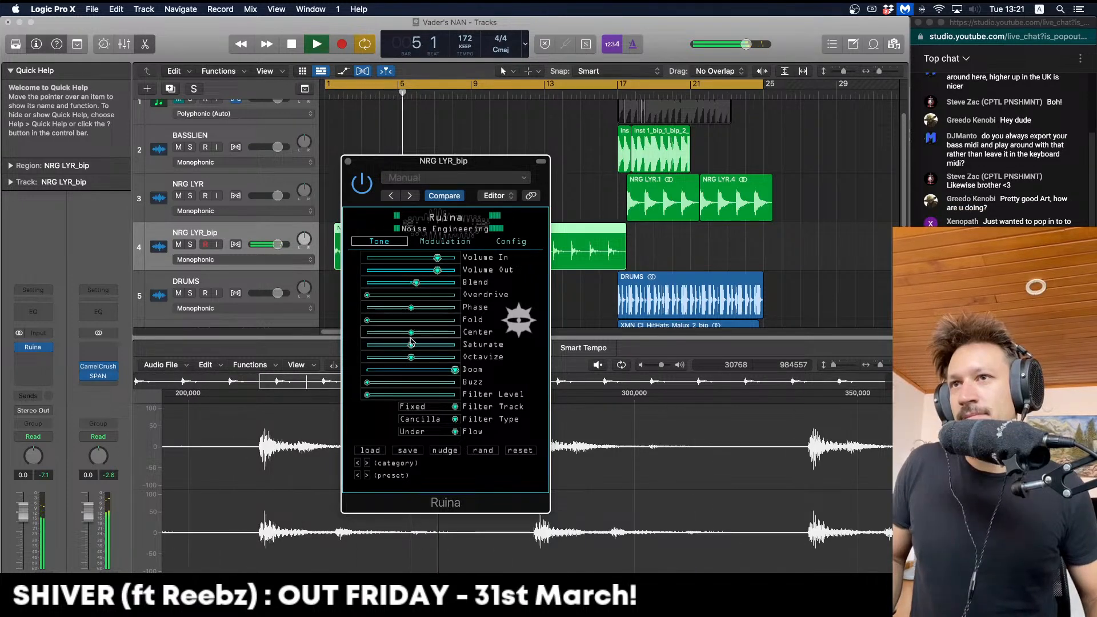
{"action": "left_click_drag", "start_coordinate": [412, 345], "coordinate": [375, 346]}
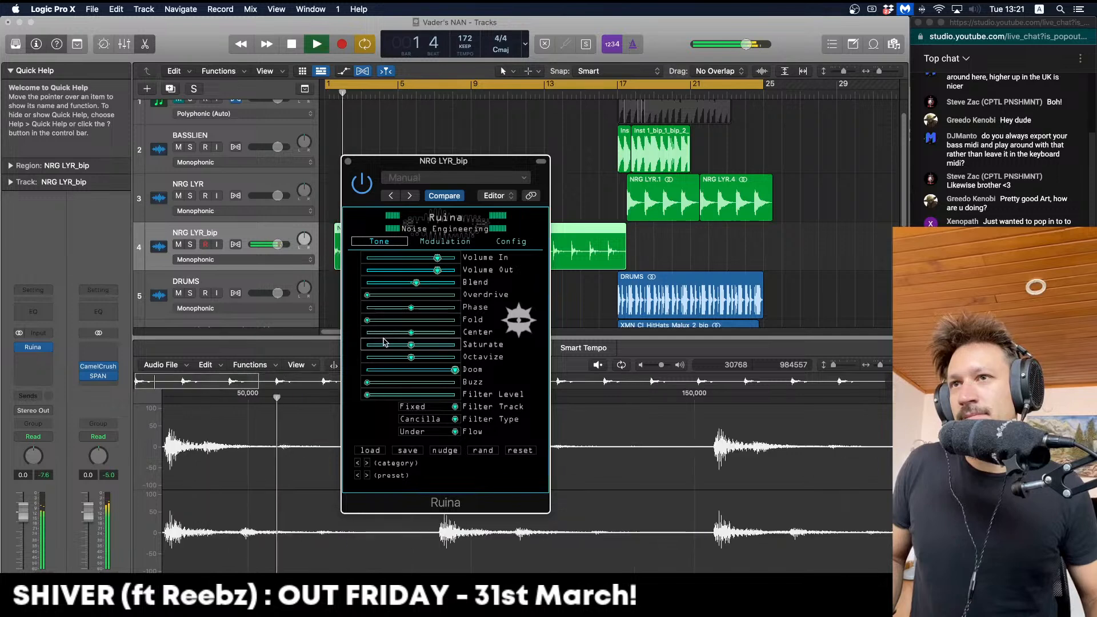
{"action": "left_click_drag", "start_coordinate": [416, 282], "coordinate": [386, 282]}
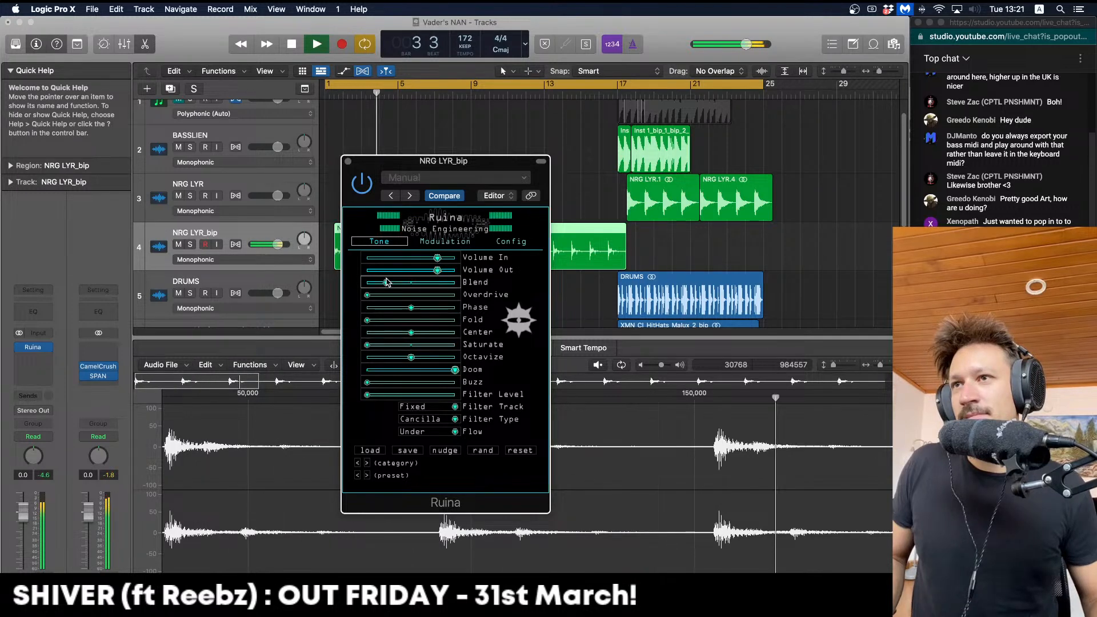
{"action": "key", "text": "space"}
{"action": "left_click", "coordinate": [47, 347]}
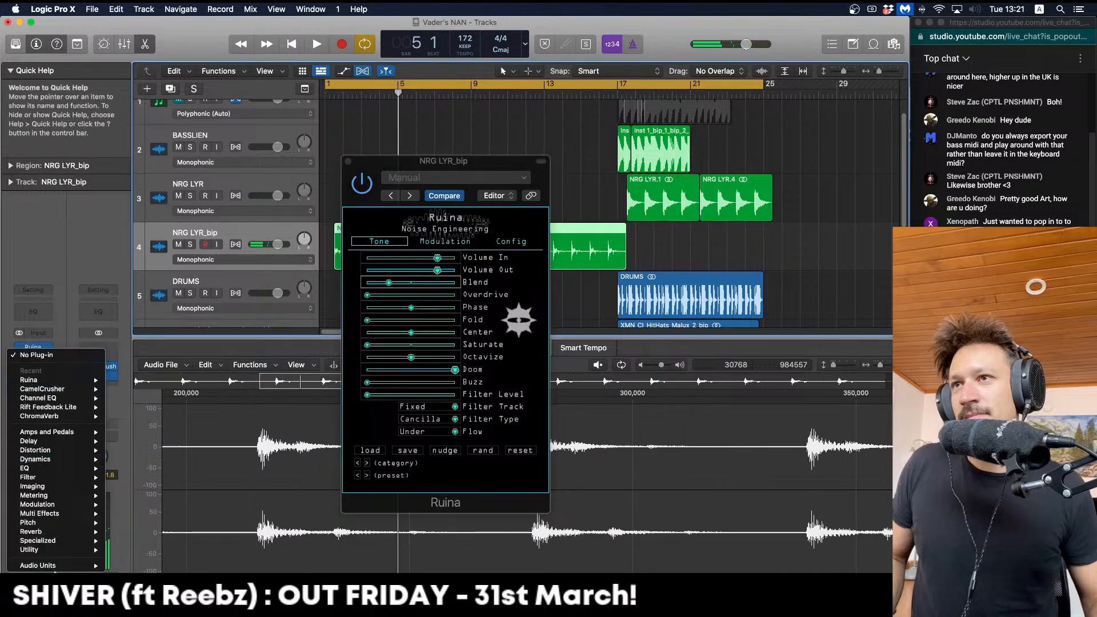
Add kHs Ensemble after Ruina with Detune at 33% and Mix around 50%
{"action": "mouse_move", "coordinate": [52, 565]}
{"action": "mouse_move", "coordinate": [184, 378]}
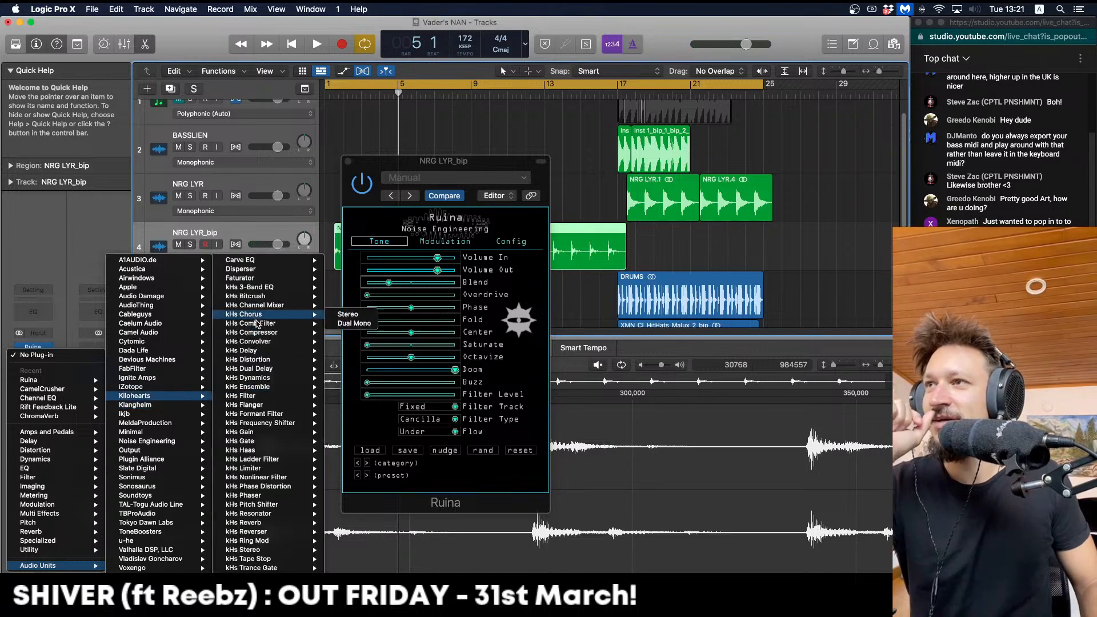
{"action": "left_click", "coordinate": [247, 386]}
{"action": "key", "text": "space"}
{"action": "left_click_drag", "start_coordinate": [379, 331], "coordinate": [380, 321]}
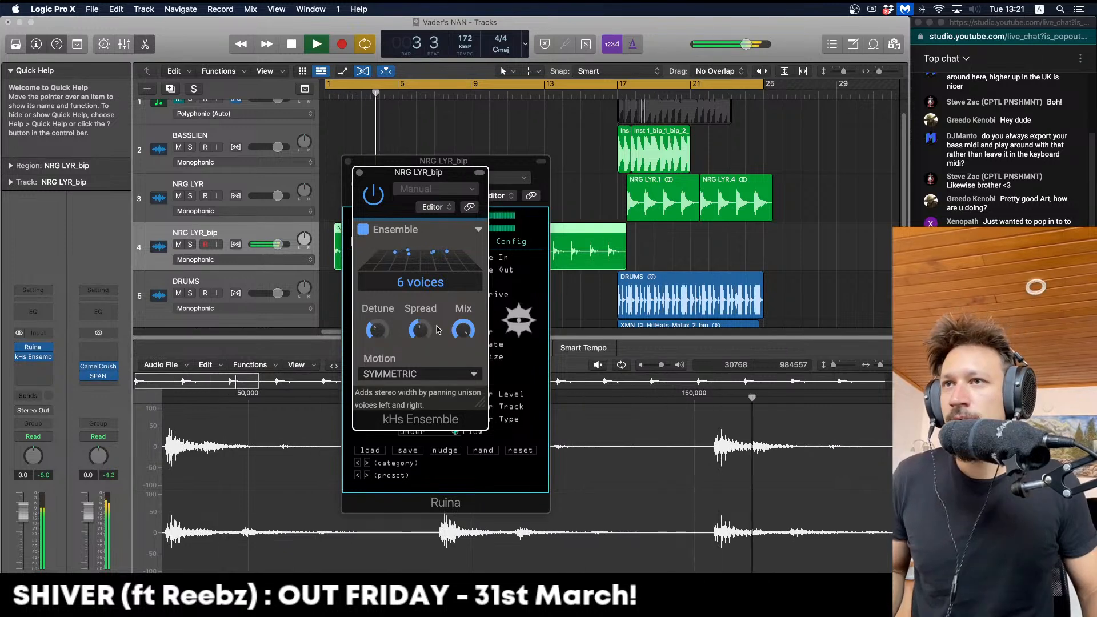
{"action": "left_click_drag", "start_coordinate": [461, 331], "coordinate": [462, 377]}
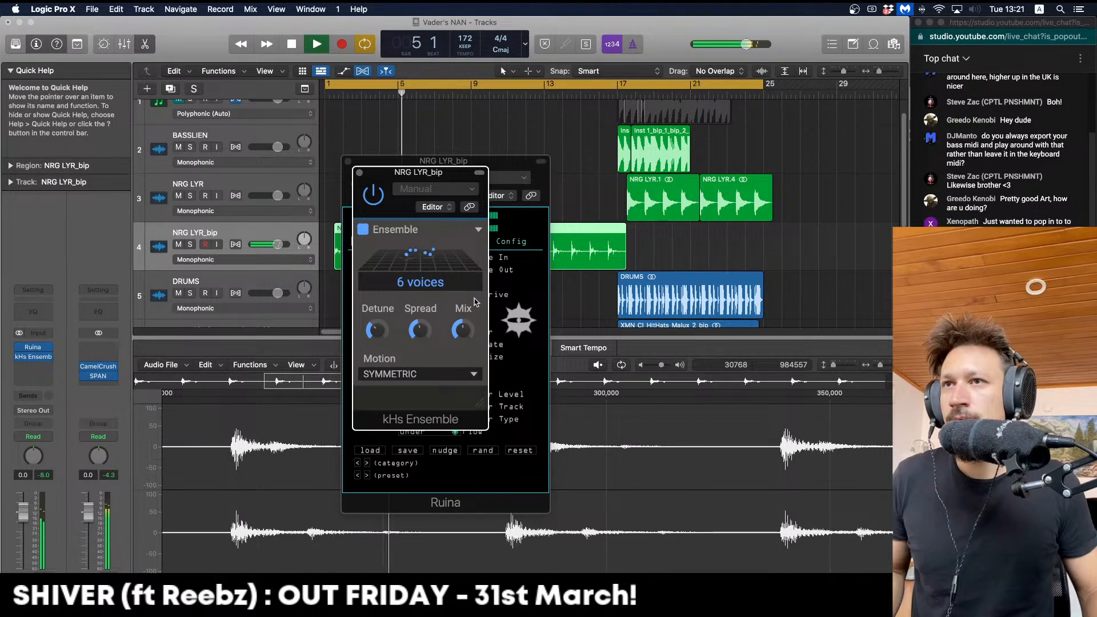
{"action": "key", "text": "space"}
Add kHs Ring Mod with Bias at maximum, low frequency, Spread 23% and Mix under half
{"action": "left_click", "coordinate": [33, 366]}
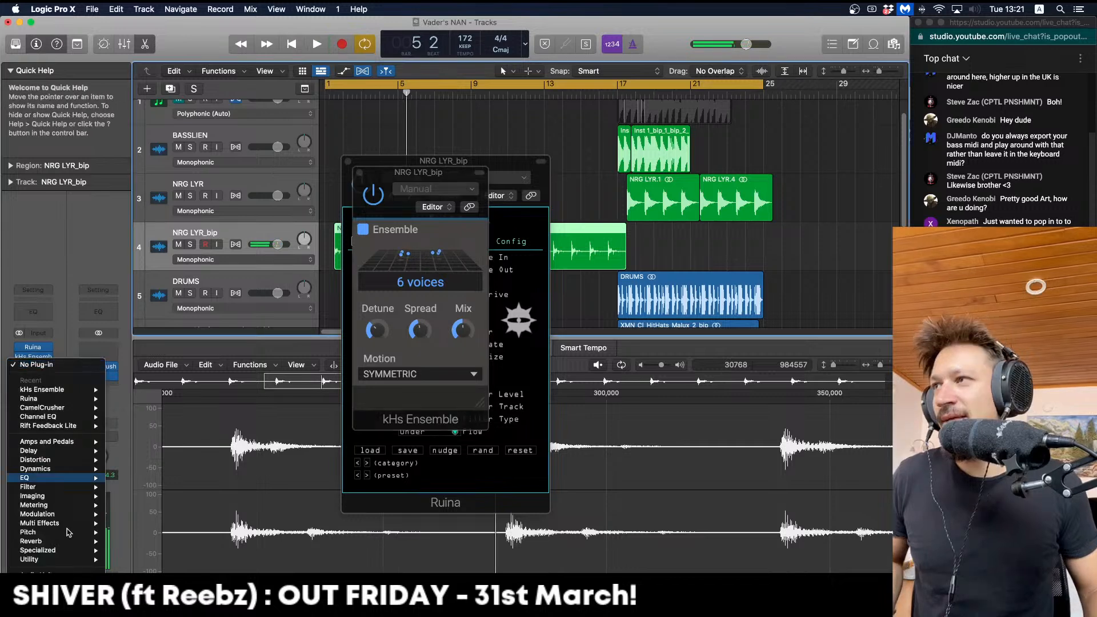
{"action": "mouse_move", "coordinate": [74, 571]}
{"action": "mouse_move", "coordinate": [171, 395]}
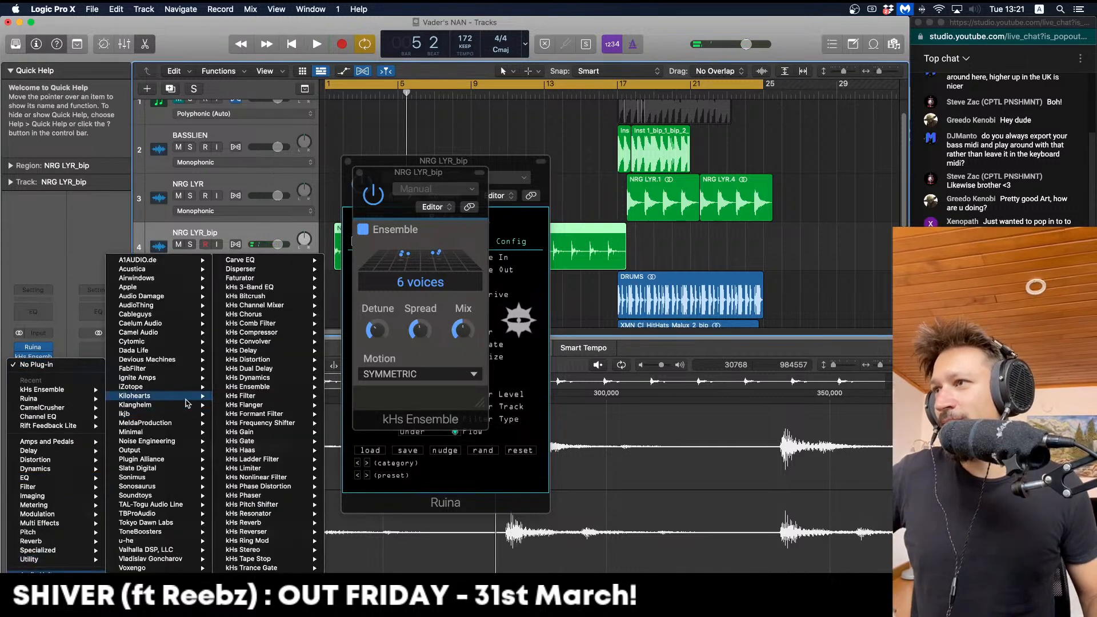
{"action": "left_click", "coordinate": [281, 541]}
{"action": "key", "text": "space"}
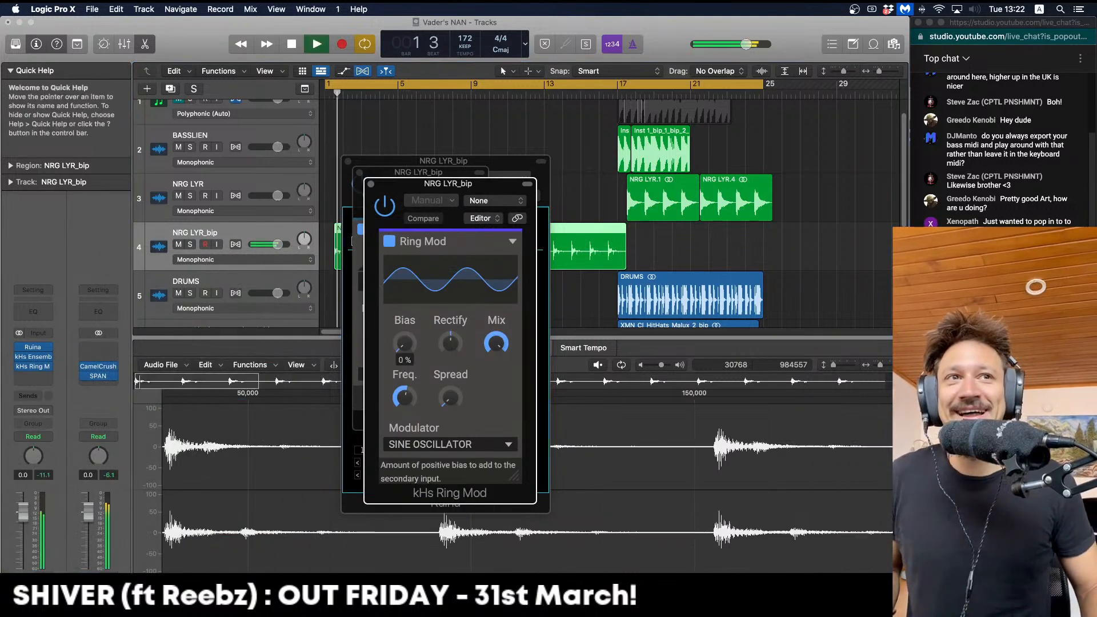
{"action": "left_click_drag", "start_coordinate": [405, 344], "coordinate": [406, 274]}
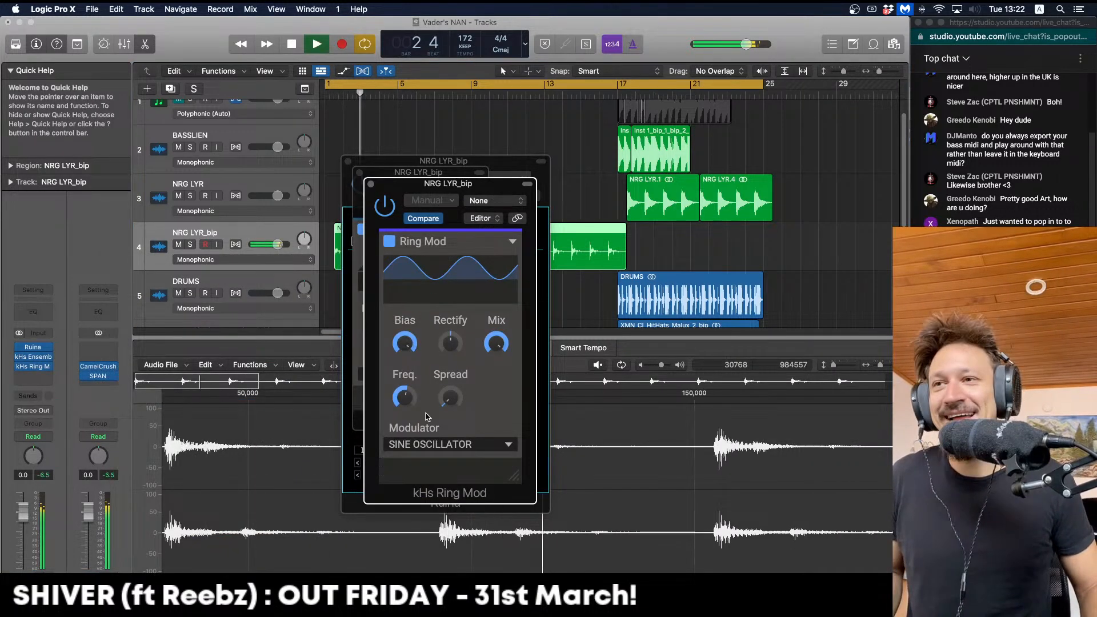
{"action": "left_click_drag", "start_coordinate": [408, 401], "coordinate": [408, 457]}
{"action": "left_click_drag", "start_coordinate": [450, 398], "coordinate": [405, 386]}
{"action": "key", "text": "space"}
{"action": "key", "text": "space"}
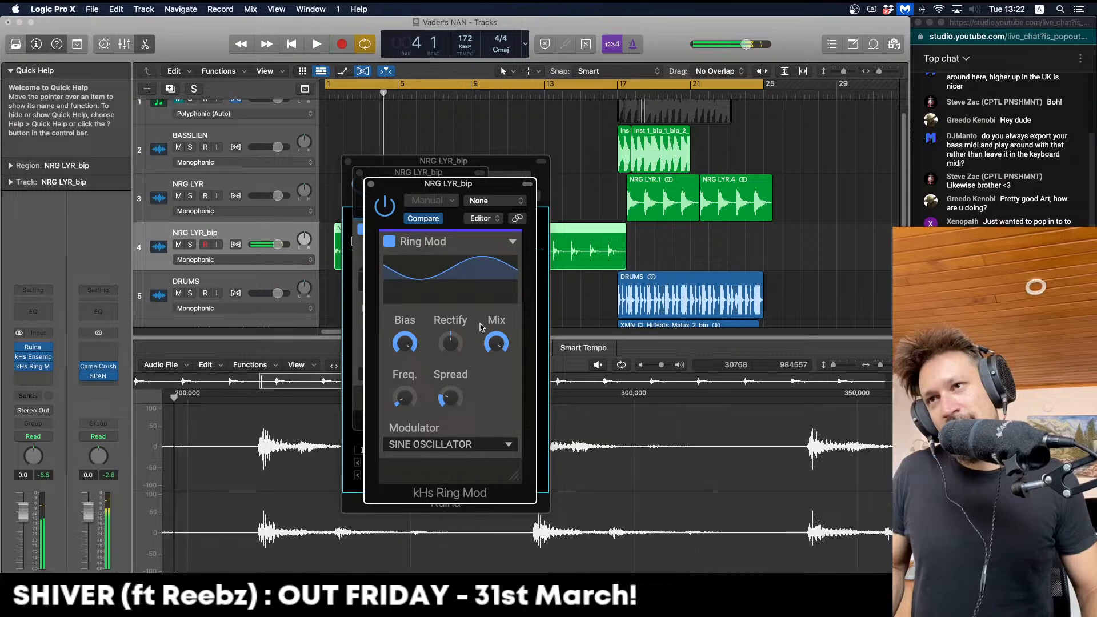
{"action": "key", "text": "space"}
{"action": "key", "text": "space"}
{"action": "left_click_drag", "start_coordinate": [502, 347], "coordinate": [501, 362]}
{"action": "key", "text": "space"}
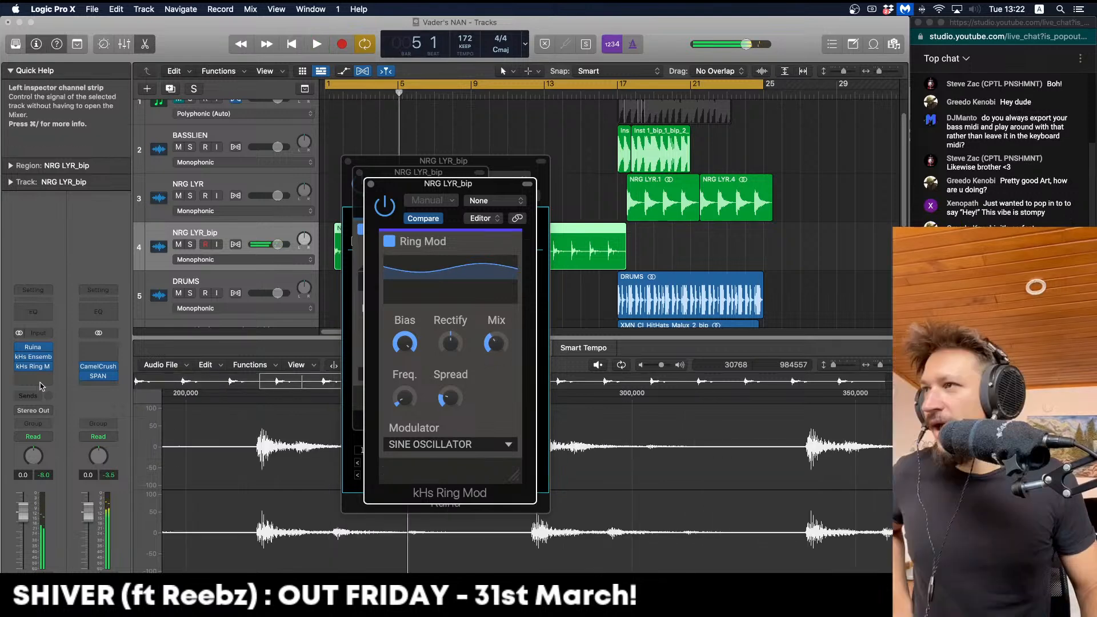
{"action": "left_click", "coordinate": [40, 383]}
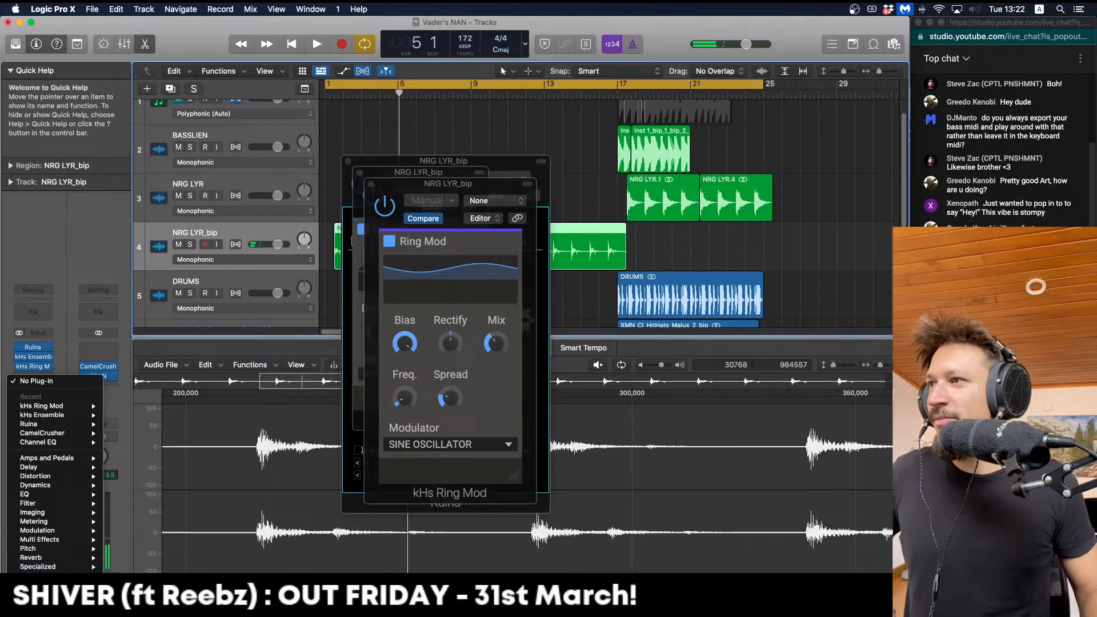
Add kHs Convolver to NRG LYR_bip and step through impulse responses while playing
{"action": "mouse_move", "coordinate": [52, 592]}
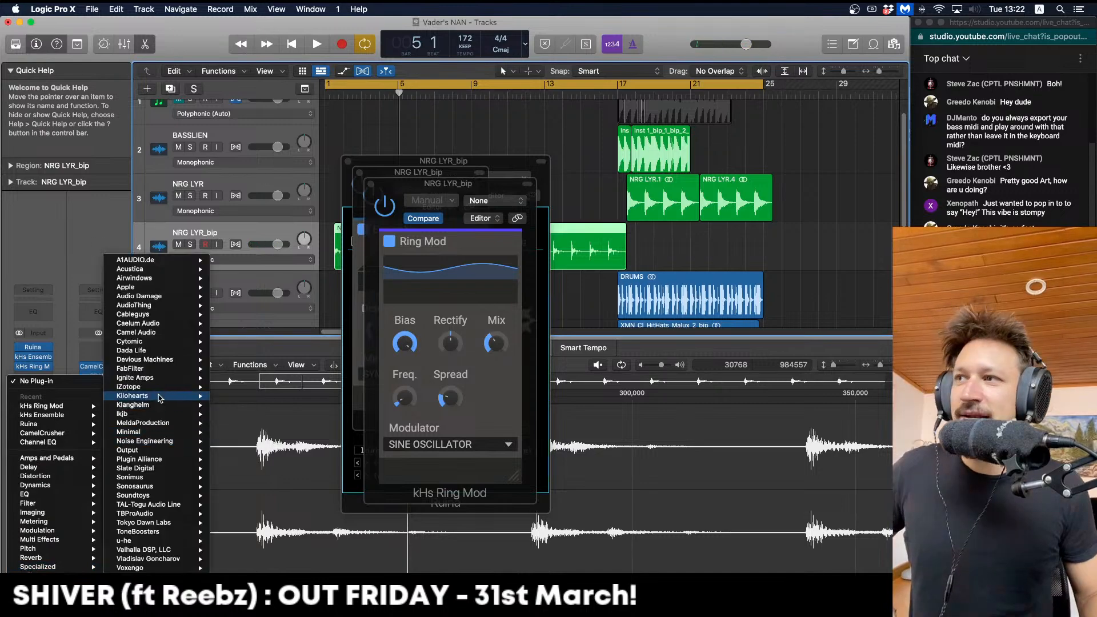
{"action": "mouse_move", "coordinate": [159, 398]}
{"action": "left_click", "coordinate": [273, 344]}
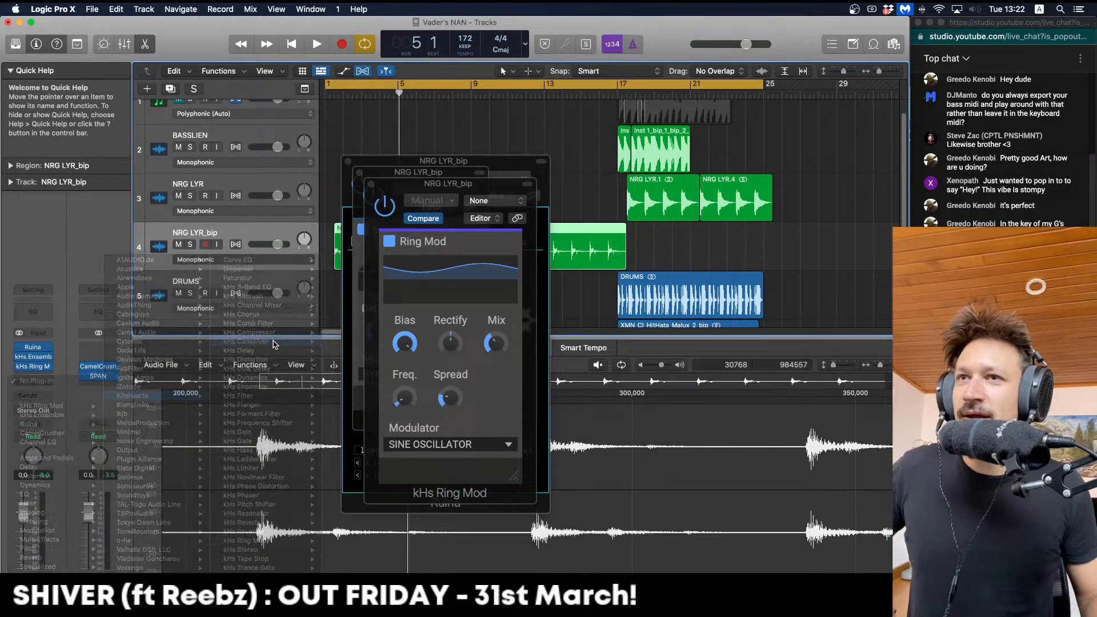
{"action": "key", "text": "space"}
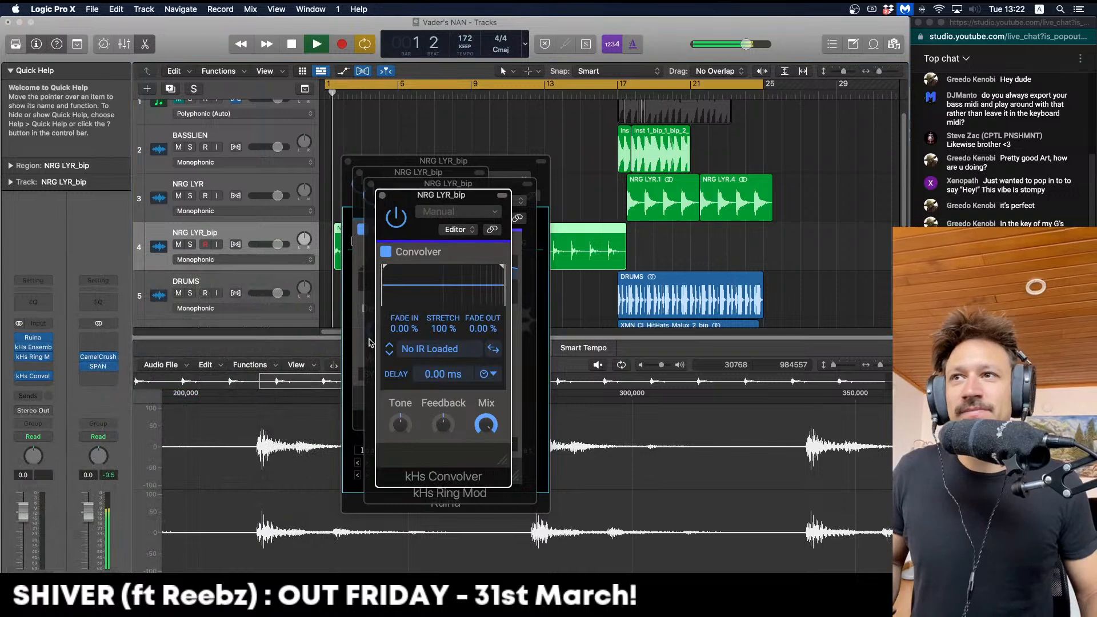
{"action": "left_click", "coordinate": [389, 349]}
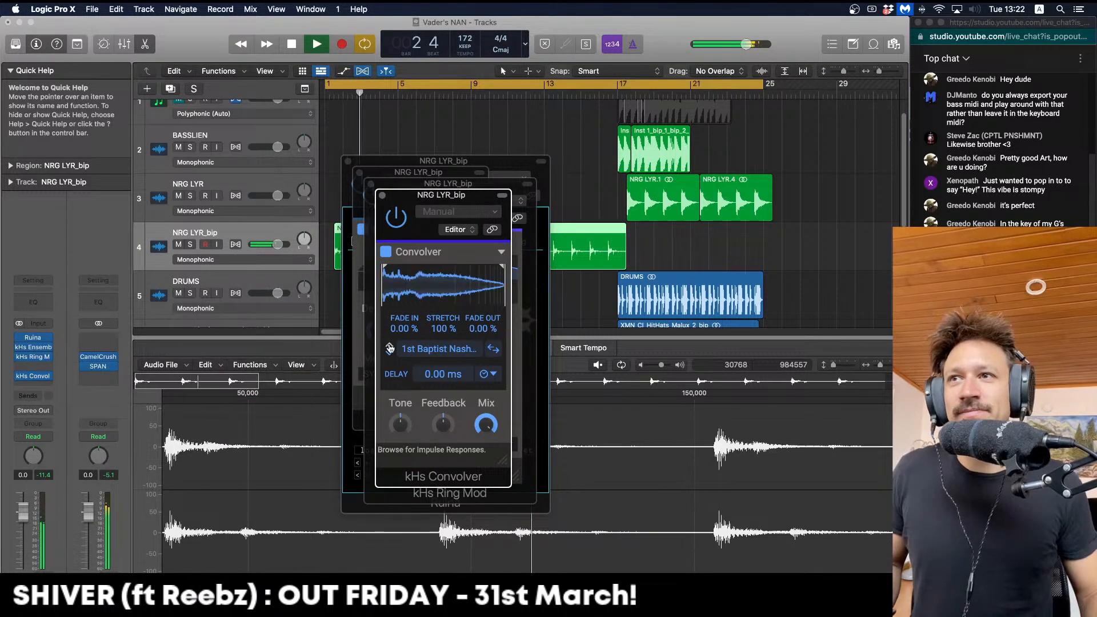
{"action": "left_click", "coordinate": [389, 348]}
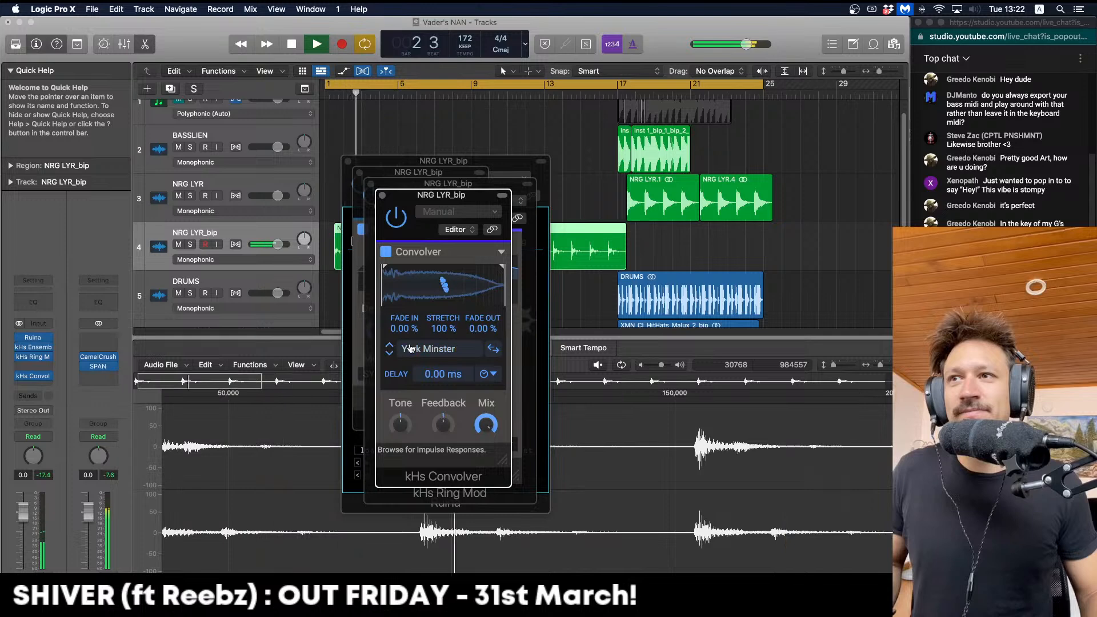
Load a palace impulse response from the Spaces Real browser and audition it
{"action": "left_click", "coordinate": [413, 349]}
{"action": "key", "text": "space"}
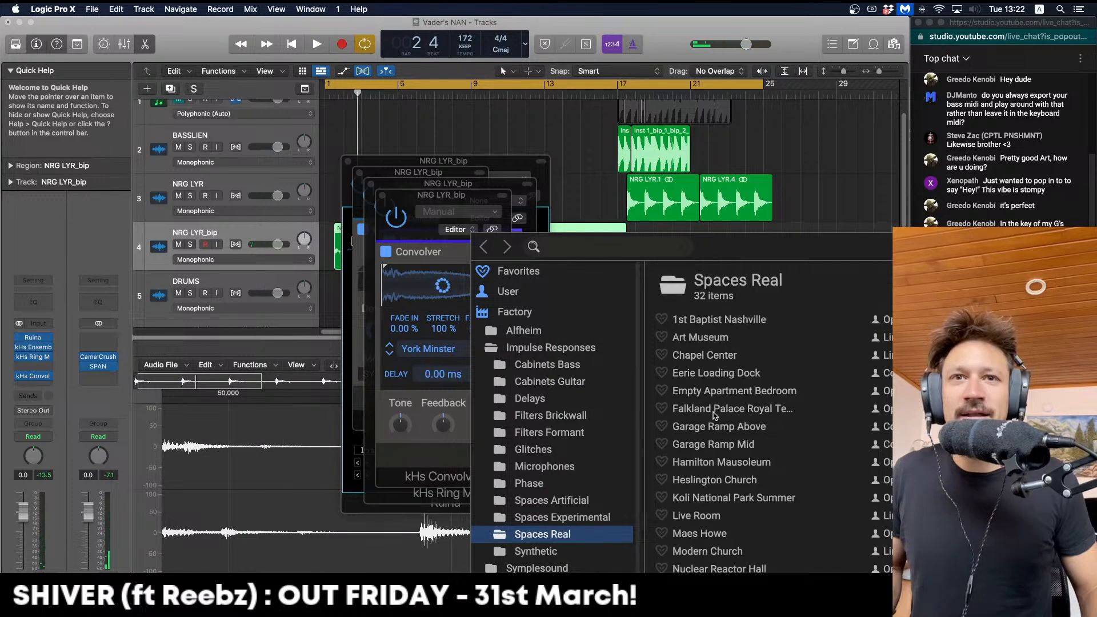
{"action": "left_click", "coordinate": [732, 408]}
{"action": "left_click", "coordinate": [521, 366]}
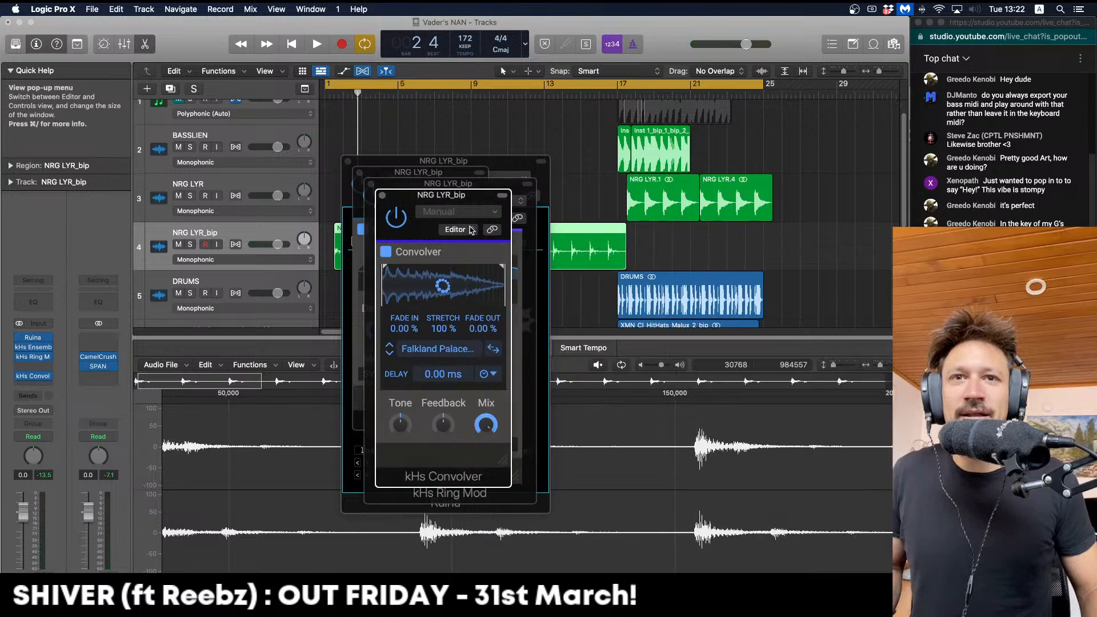
{"action": "key", "text": "space"}
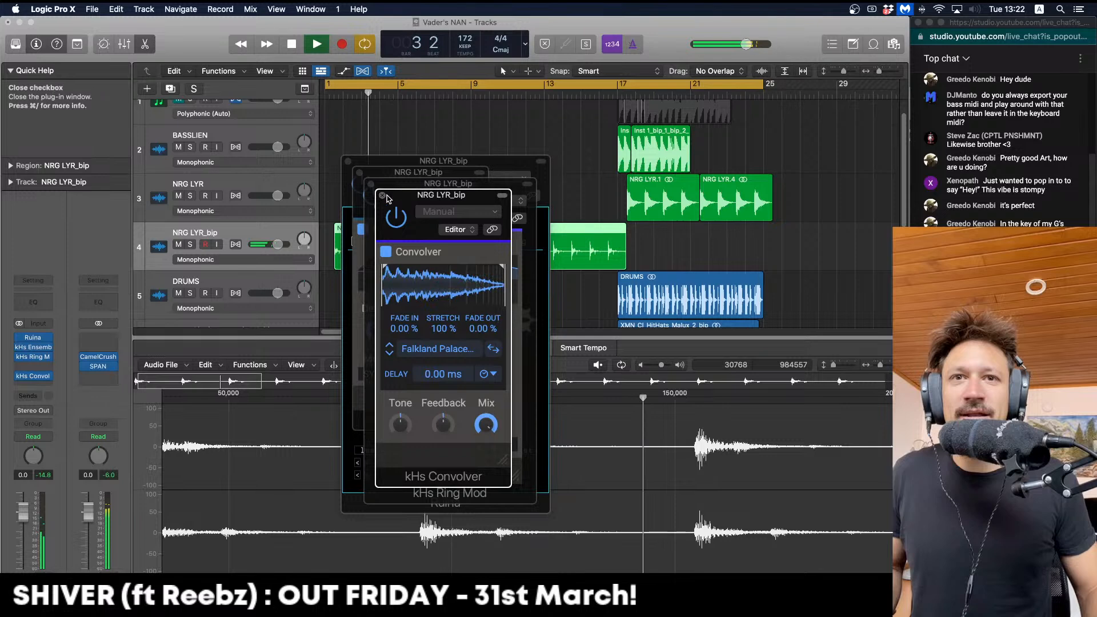
Switch the convolver back to the York Minster impulse response and move its window aside
{"action": "left_click", "coordinate": [406, 350]}
{"action": "key", "text": "space"}
{"action": "scroll", "coordinate": [739, 469], "scroll_direction": "down", "scroll_amount": 5}
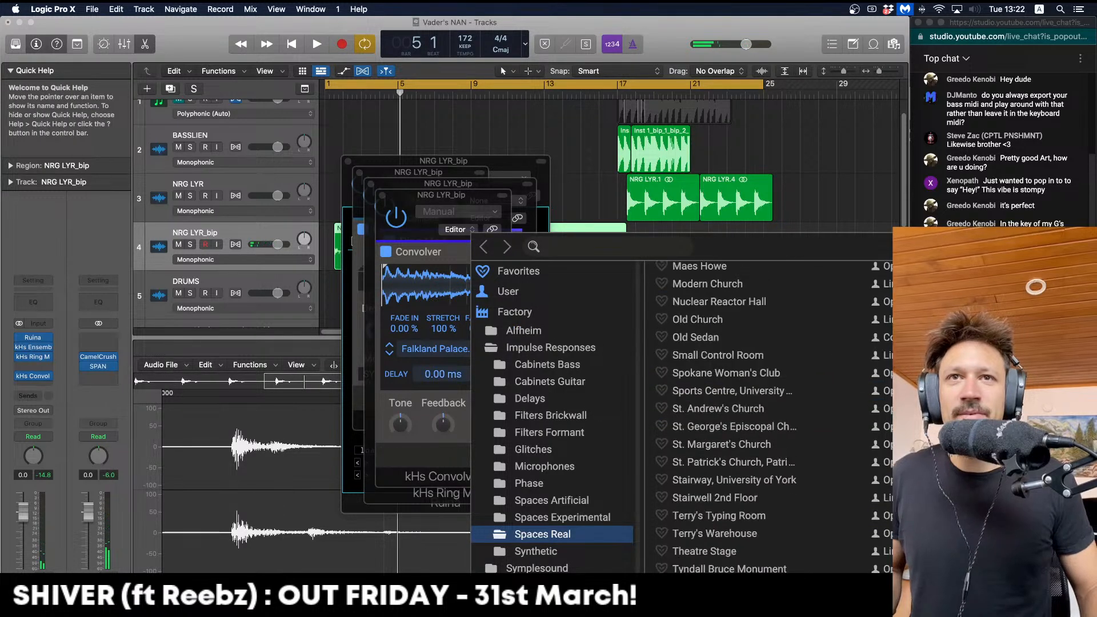
{"action": "left_click", "coordinate": [683, 604]}
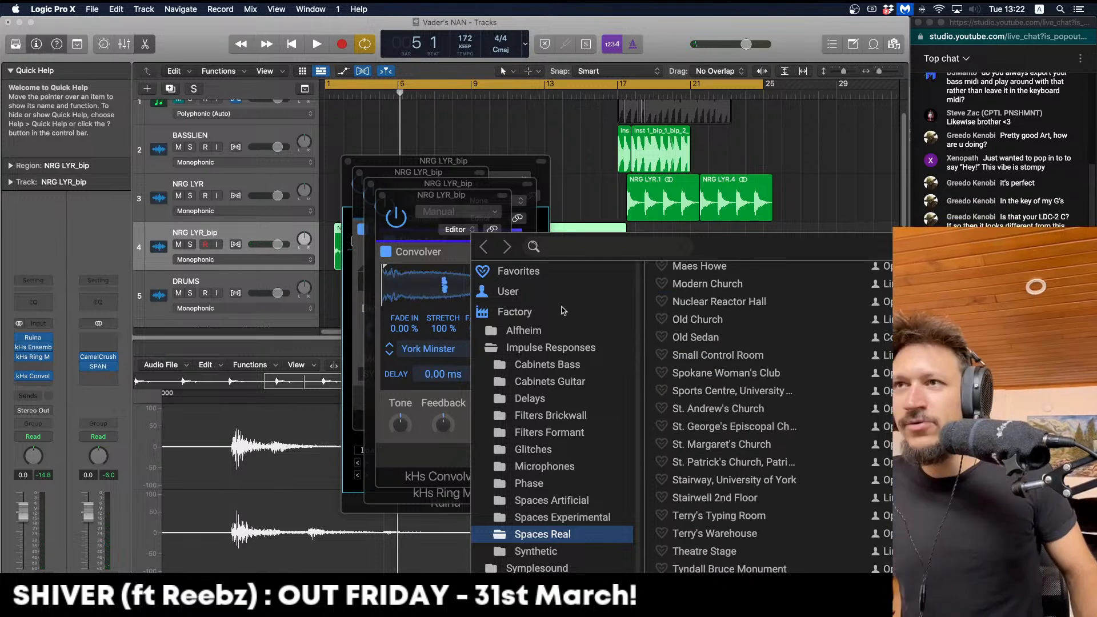
{"action": "key", "text": "space"}
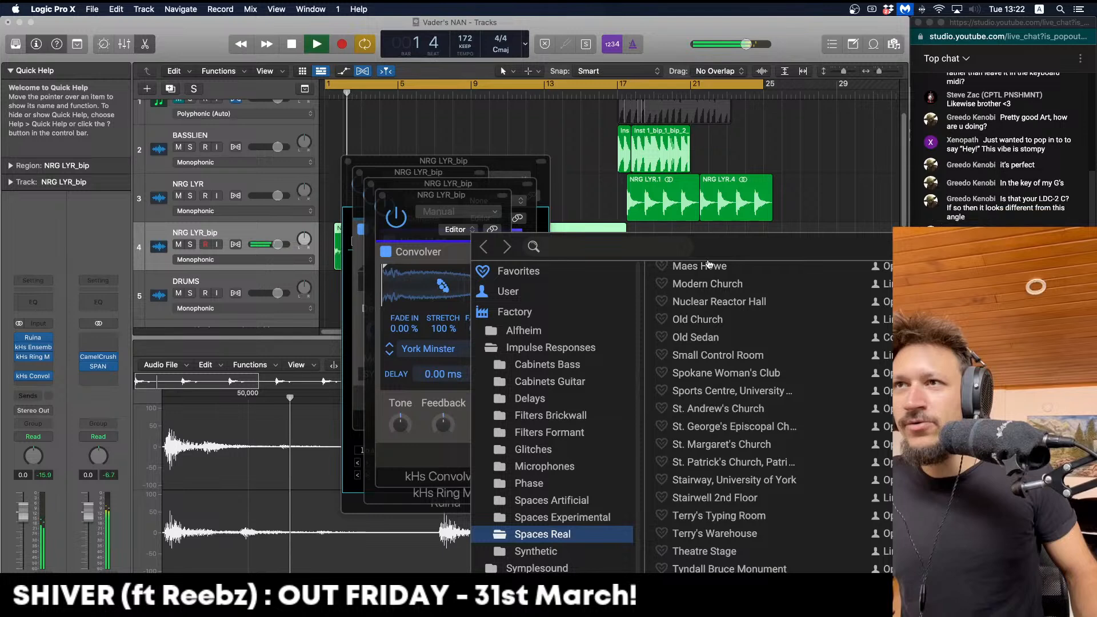
{"action": "left_click", "coordinate": [443, 199]}
{"action": "left_click_drag", "start_coordinate": [443, 197], "coordinate": [429, 177]}
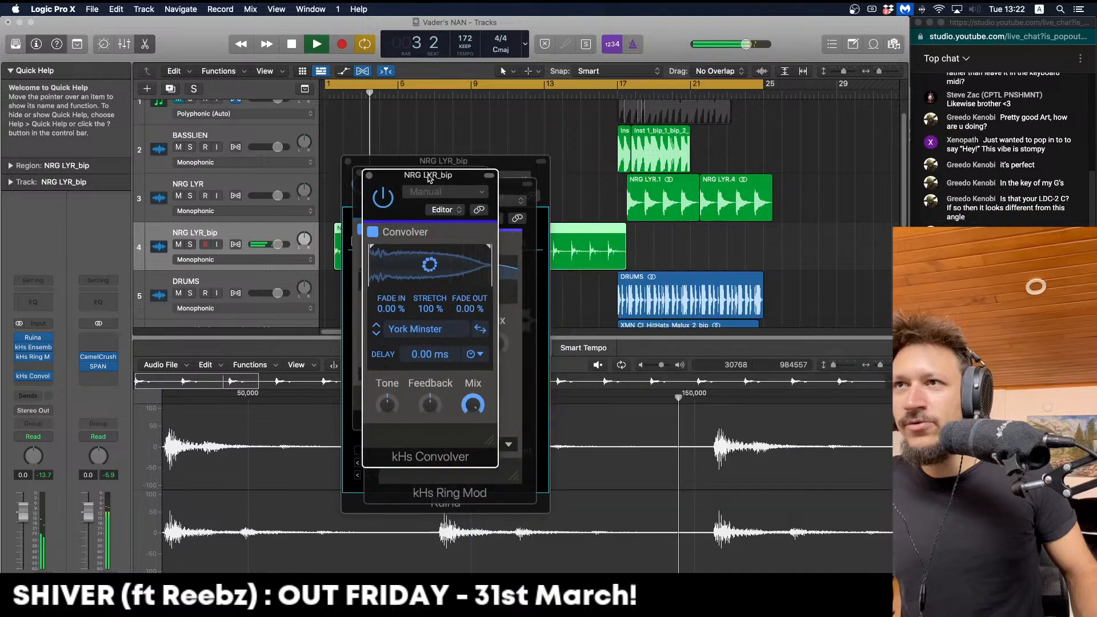
{"action": "key", "text": "space"}
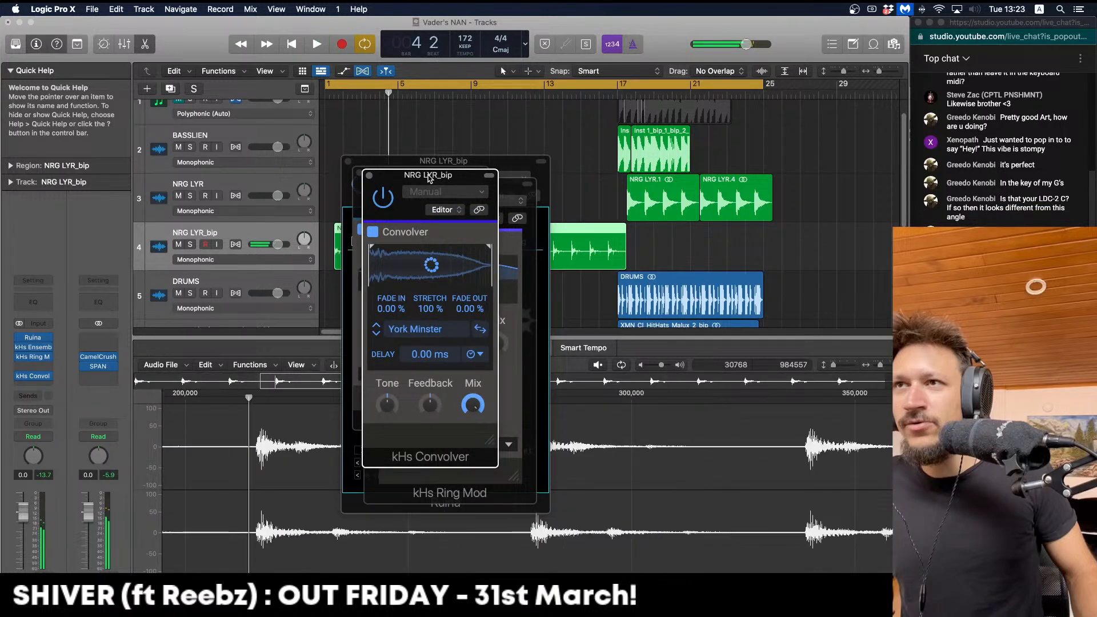
{"action": "key", "text": "space"}
{"action": "key", "text": "space"}
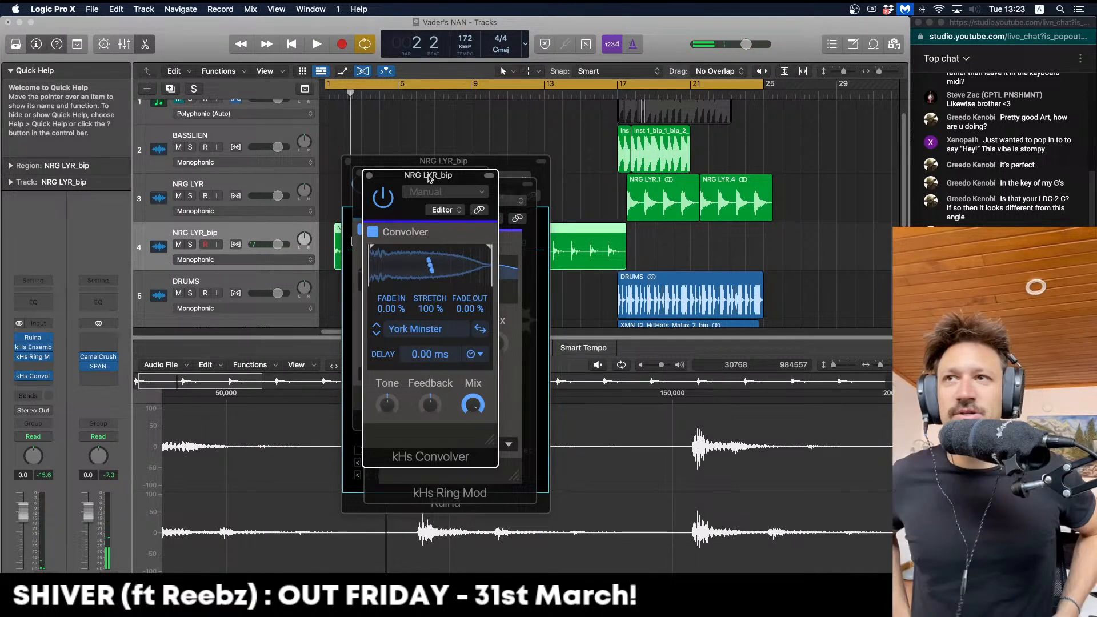
{"action": "left_click_drag", "start_coordinate": [428, 178], "coordinate": [272, 67]}
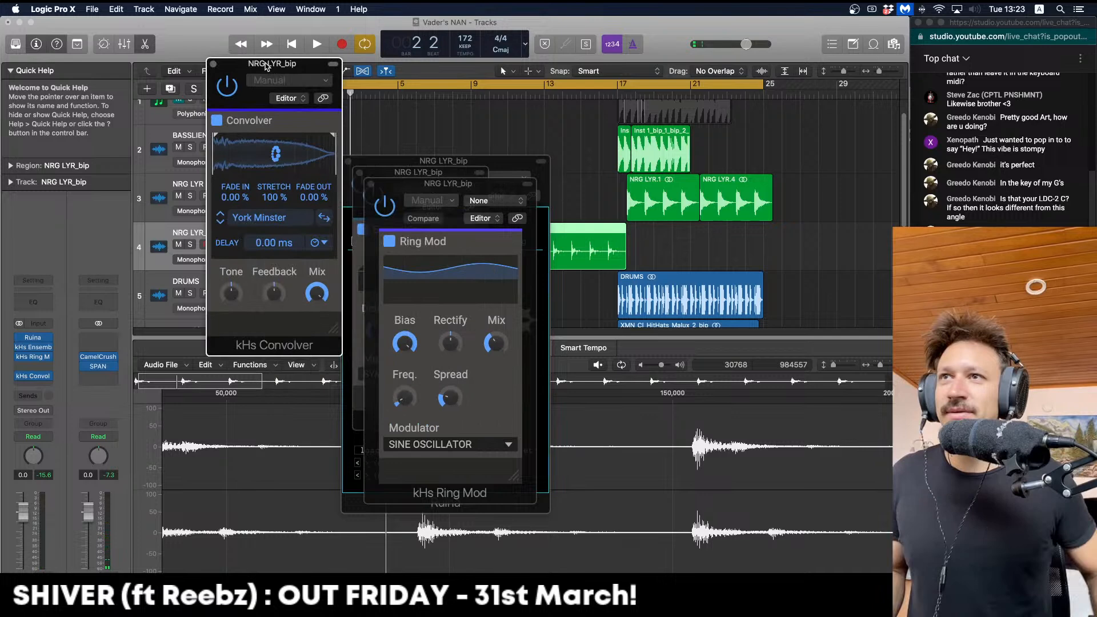
Close the Ring Mod, Ensemble, Ruina and Convolver plug-in windows
{"action": "left_click", "coordinate": [370, 184]}
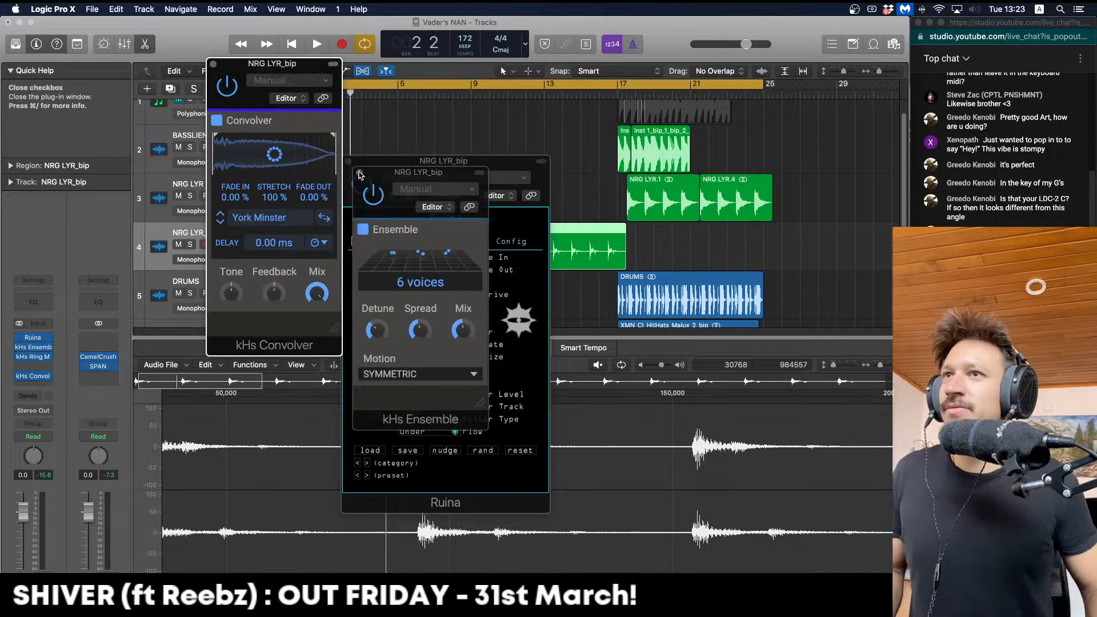
{"action": "left_click", "coordinate": [359, 173]}
{"action": "left_click", "coordinate": [349, 162]}
{"action": "key", "text": "space"}
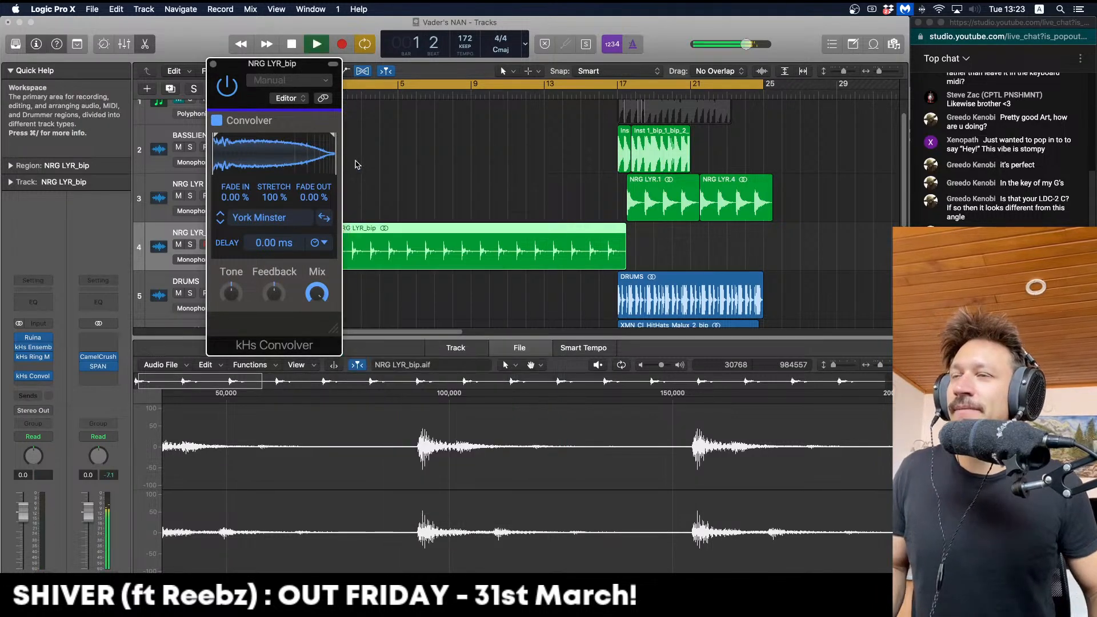
{"action": "key", "text": "space"}
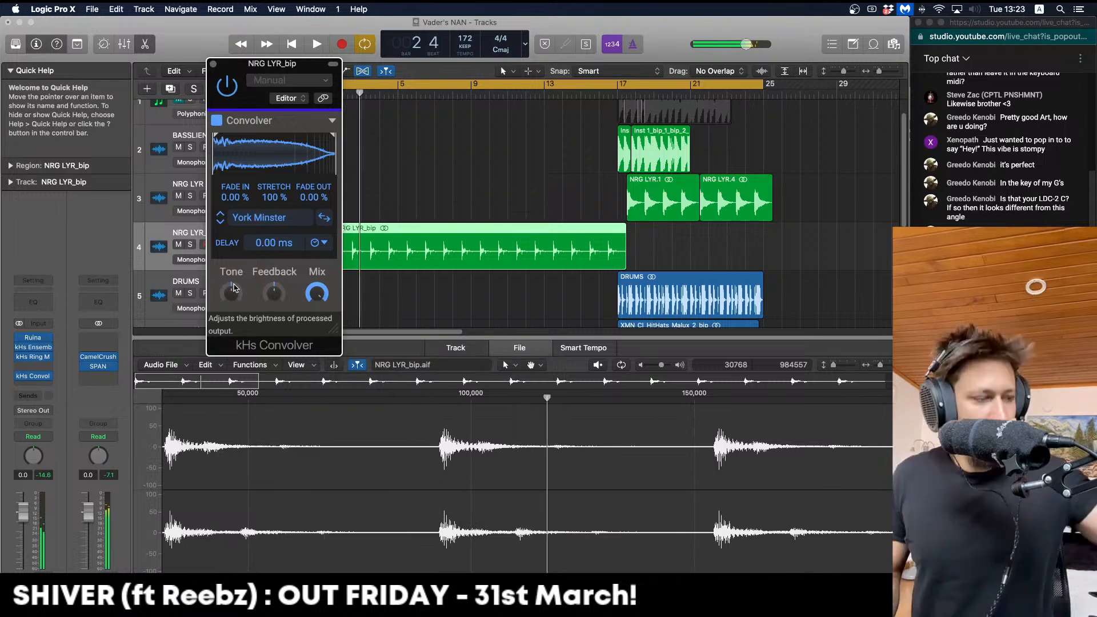
{"action": "left_click", "coordinate": [212, 63]}
Bounce the NRG LYR_bip region in place with its effects to a new track
{"action": "left_click", "coordinate": [626, 255]}
{"action": "left_click", "coordinate": [625, 257]}
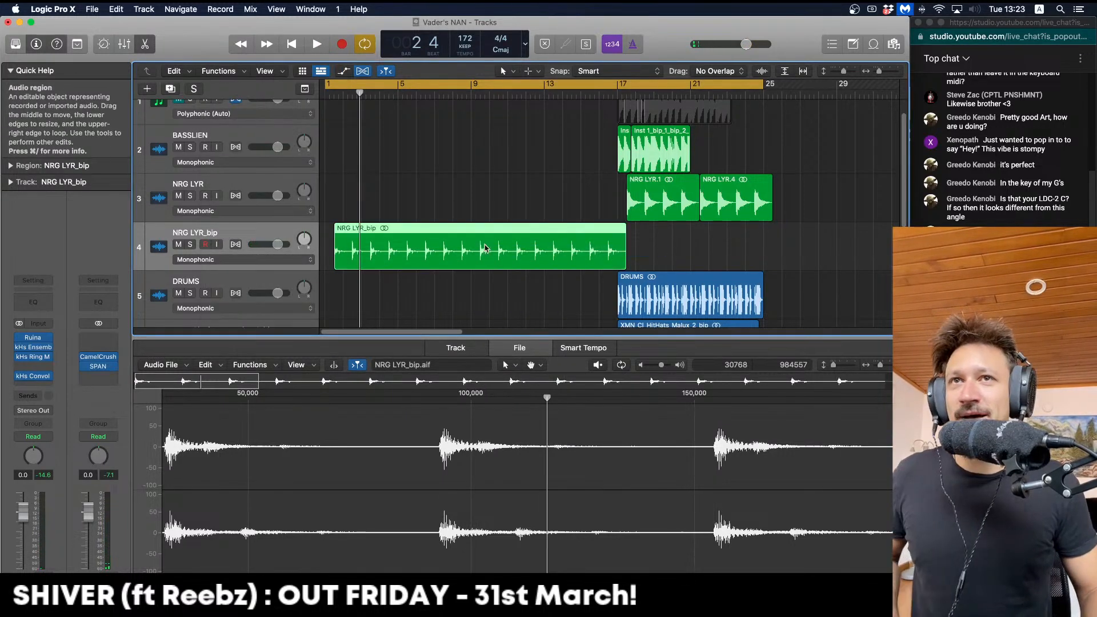
{"action": "key", "text": "ctrl+b"}
{"action": "key", "text": "Return"}
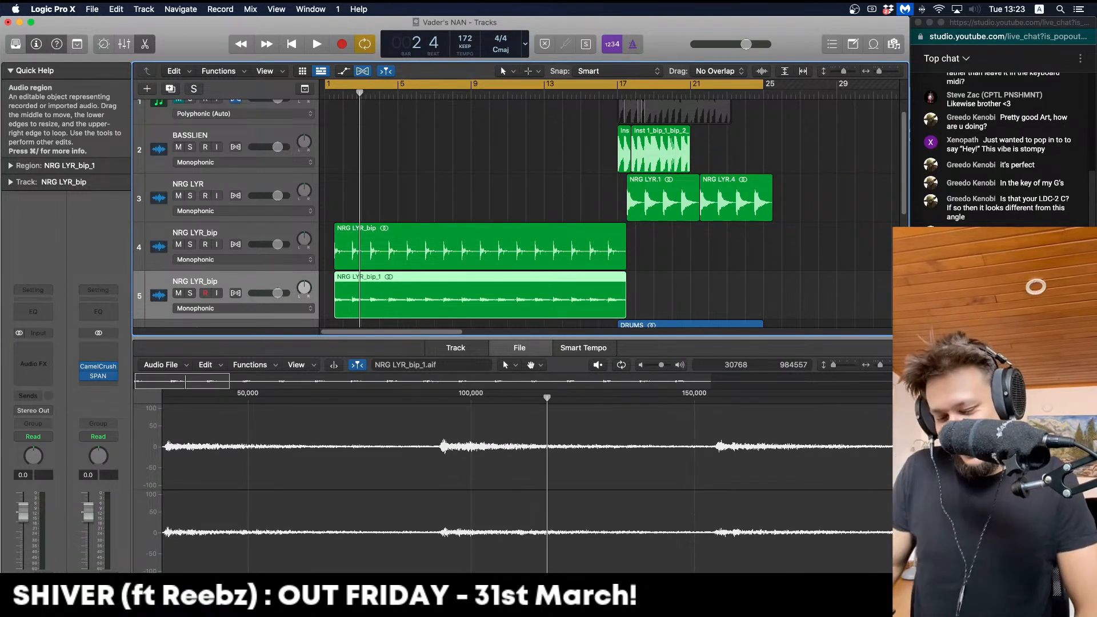
Delete the original NRG LYR_bip region and its now-empty track
{"action": "left_click", "coordinate": [480, 247]}
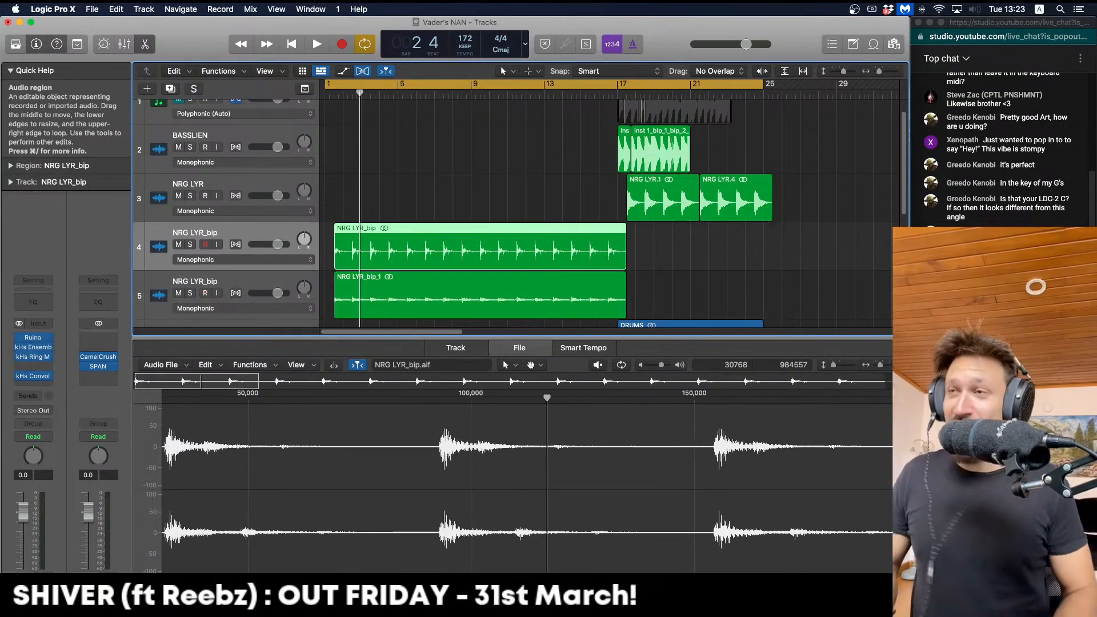
{"action": "key", "text": "Delete"}
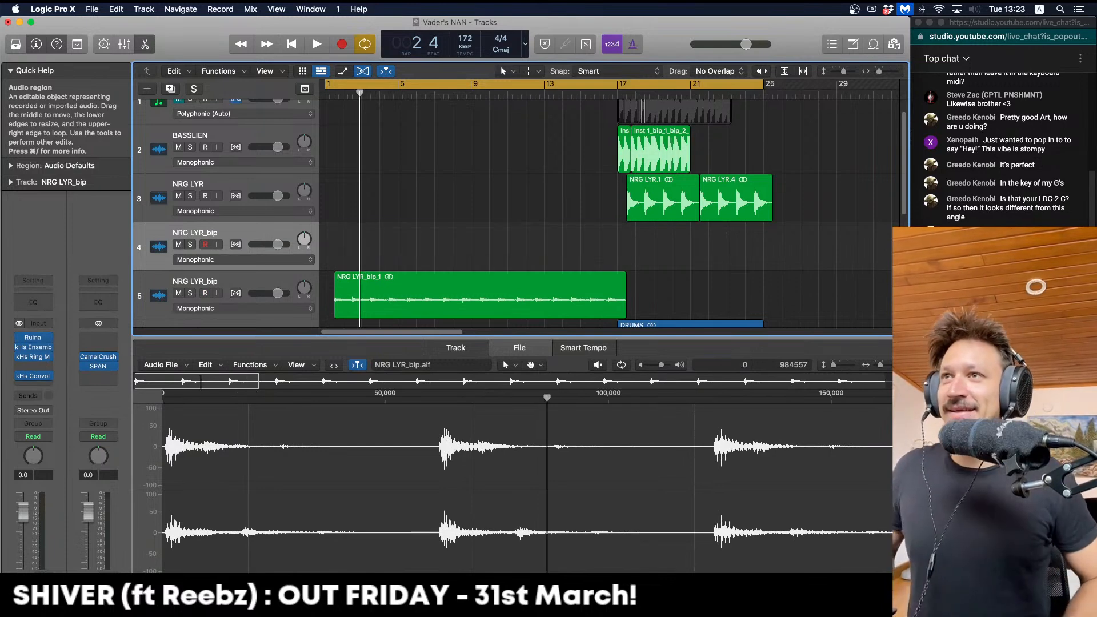
{"action": "key", "text": "super+BackSpace"}
{"action": "key", "text": "e"}
{"action": "left_click", "coordinate": [525, 216]}
Extend the NRG LYR_bip_1 region to about bar 18 and lower its track to -2.5 dB
{"action": "key", "text": "space"}
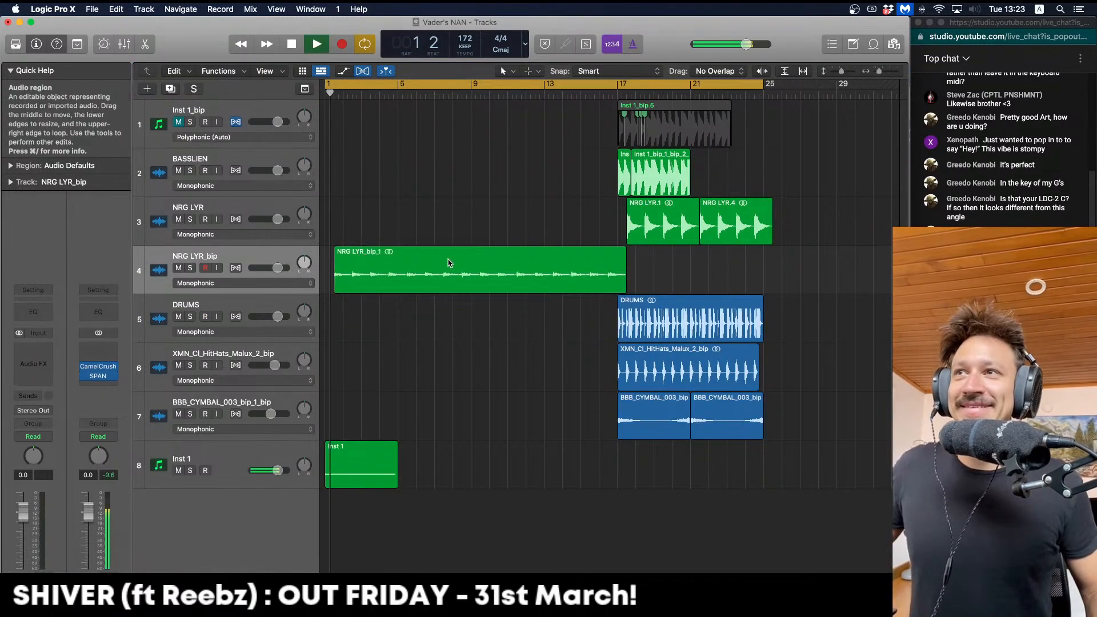
{"action": "left_click", "coordinate": [338, 285]}
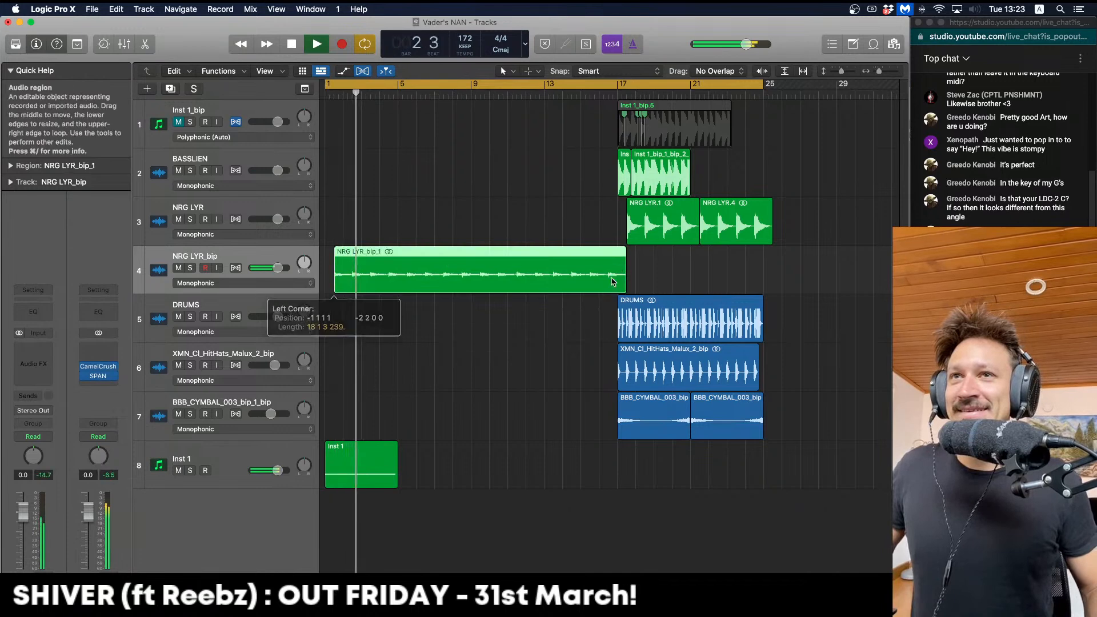
{"action": "left_click_drag", "start_coordinate": [626, 285], "coordinate": [634, 287]}
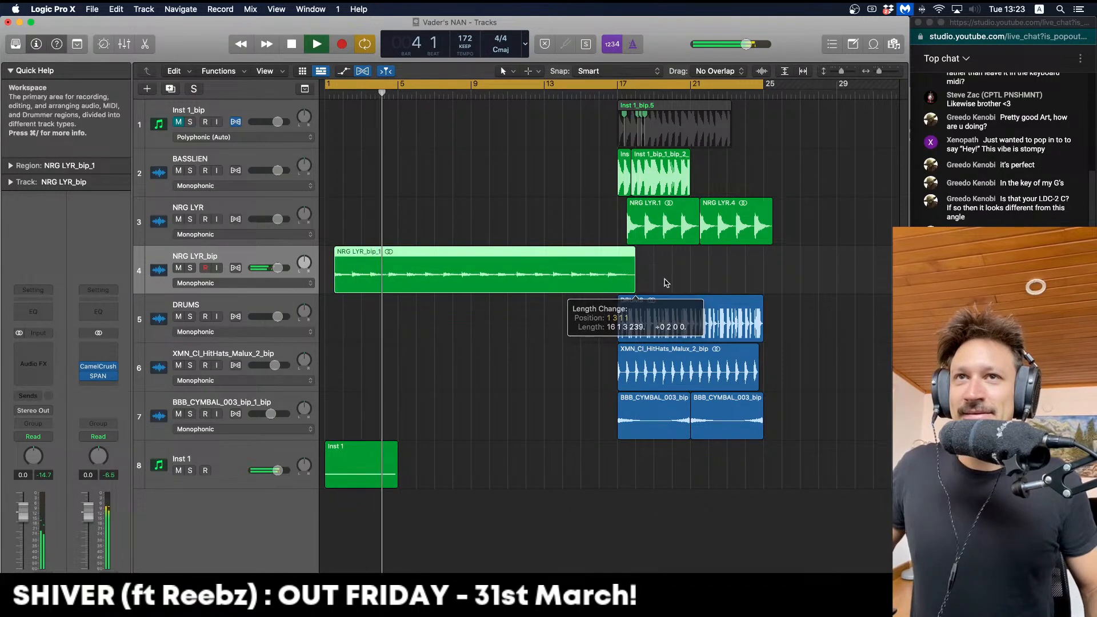
{"action": "left_click", "coordinate": [666, 283]}
{"action": "left_click_drag", "start_coordinate": [26, 514], "coordinate": [25, 524]}
Solo the Inst 1 track and play from bar 1
{"action": "key", "text": "space"}
{"action": "left_click", "coordinate": [389, 465]}
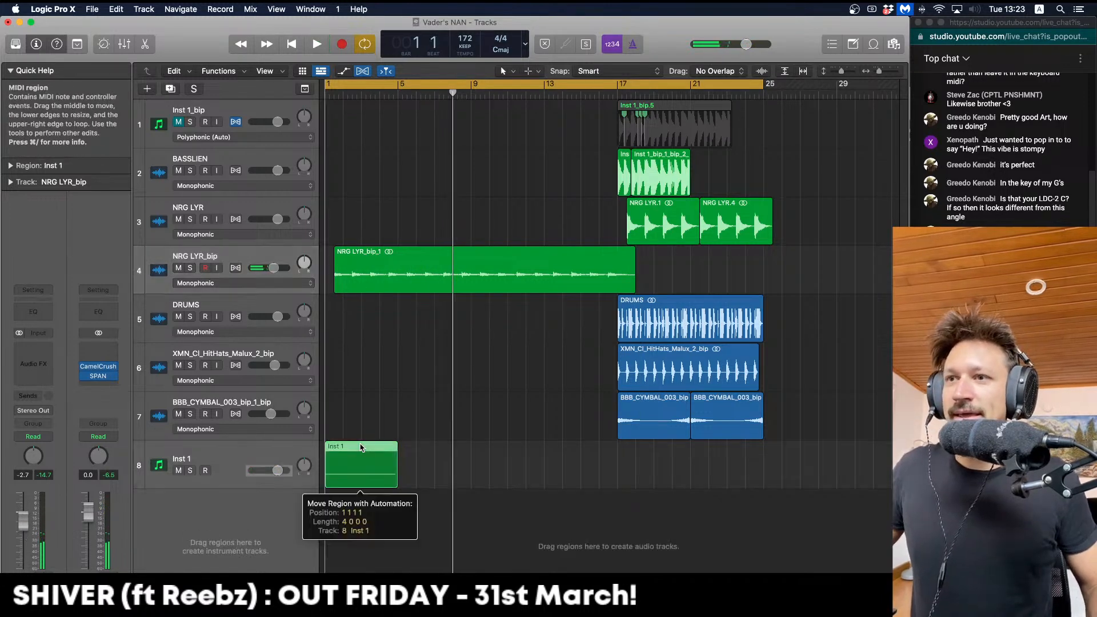
{"action": "key", "text": "space"}
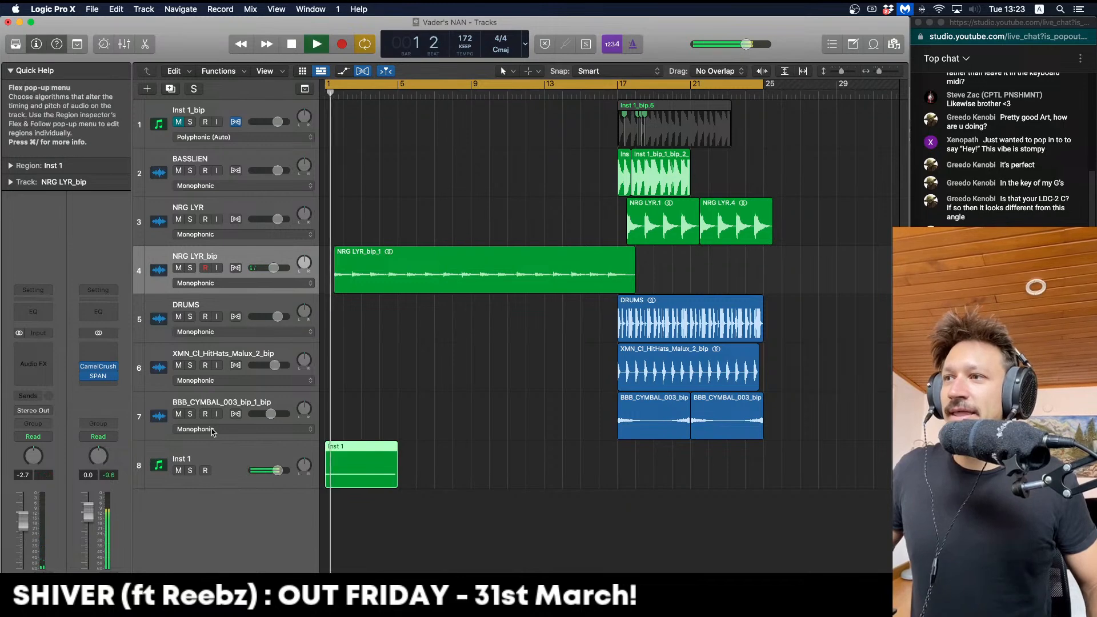
{"action": "left_click", "coordinate": [191, 470]}
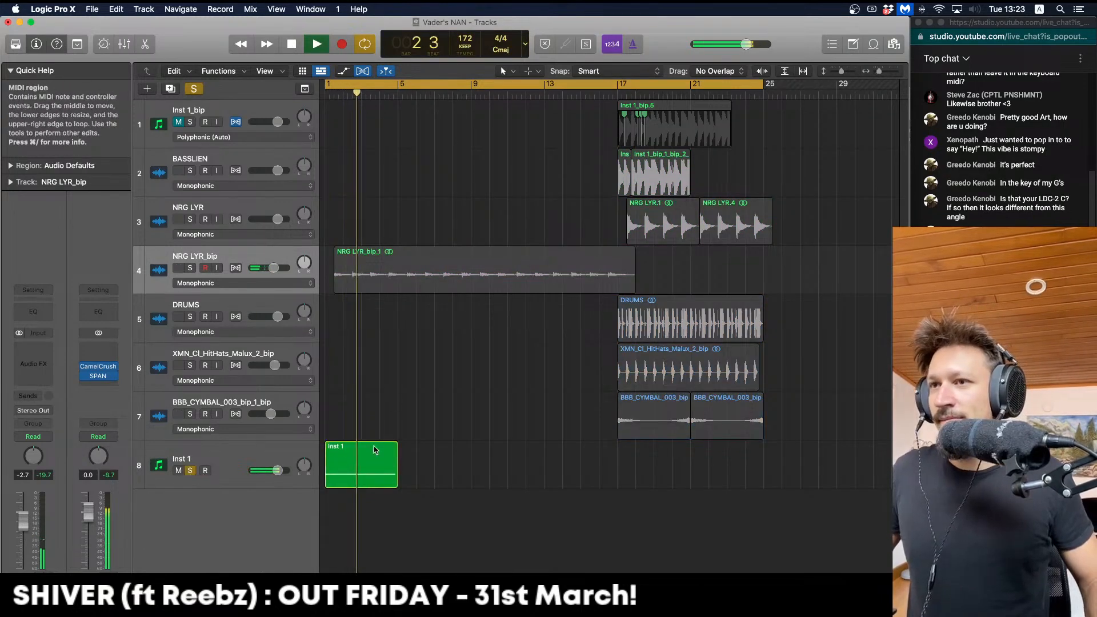
Open the Vital instrument on the Inst 1 track
{"action": "left_click", "coordinate": [177, 459]}
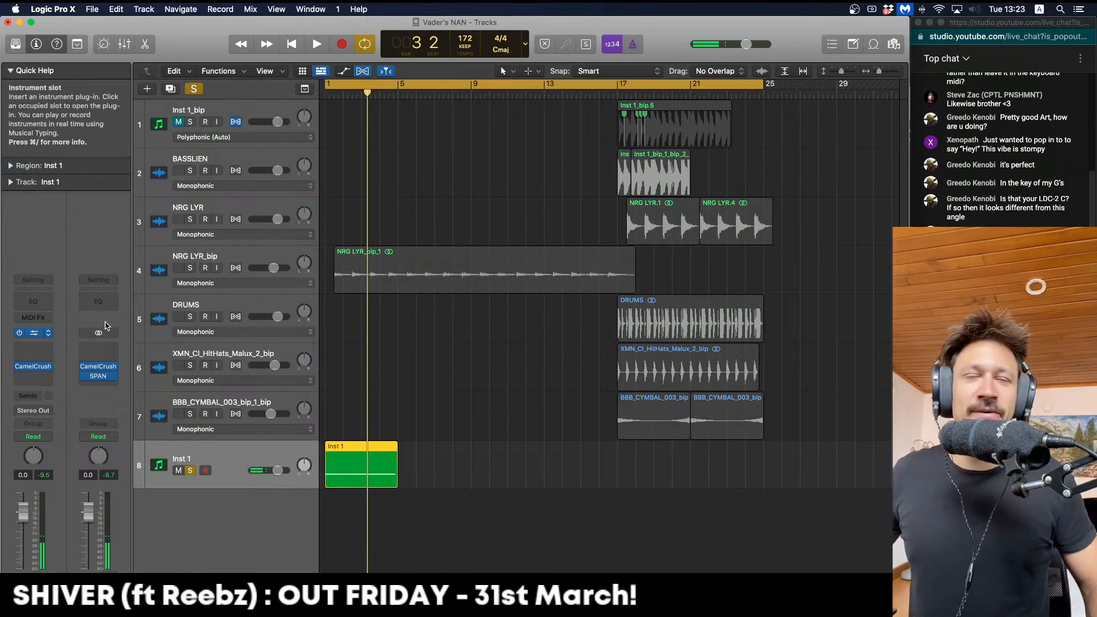
{"action": "left_click", "coordinate": [34, 337]}
{"action": "key", "text": "space"}
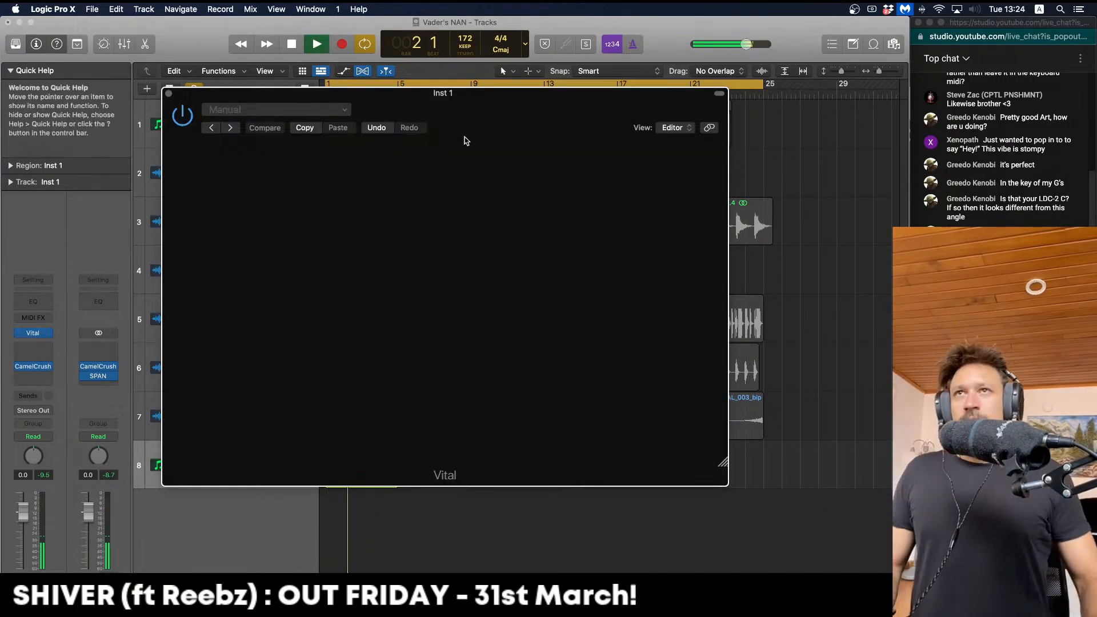
{"action": "left_click_drag", "start_coordinate": [481, 102], "coordinate": [453, 99]}
{"action": "key", "text": "space"}
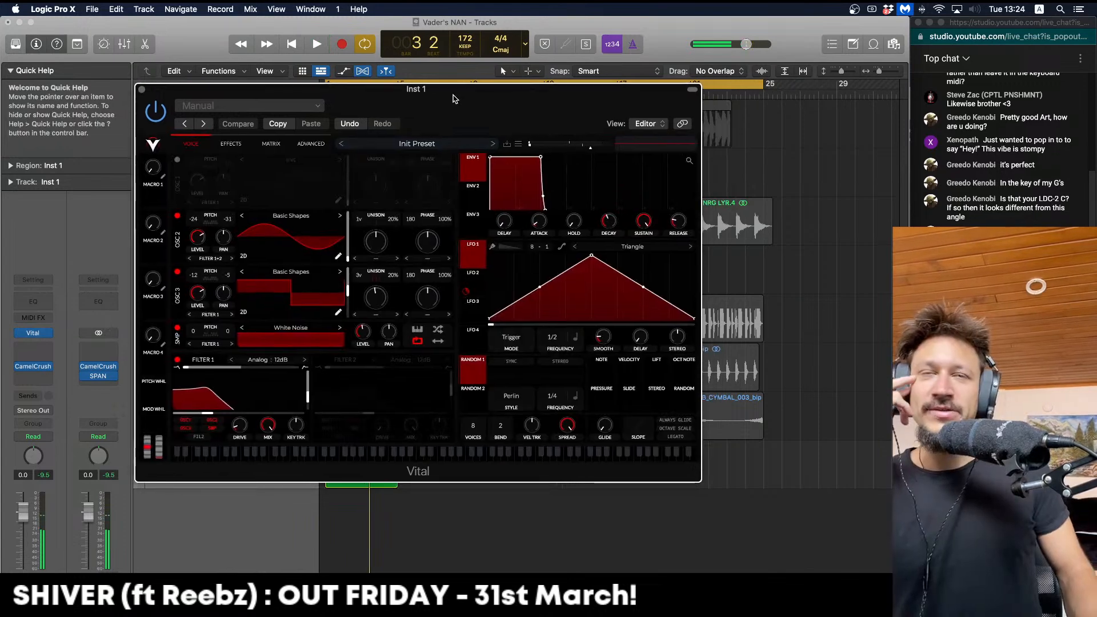
In Vital's effects, enable chorus and set the distortion drive to about 4.7 dB
{"action": "left_click", "coordinate": [231, 147]}
{"action": "left_click", "coordinate": [176, 160]}
{"action": "key", "text": "space"}
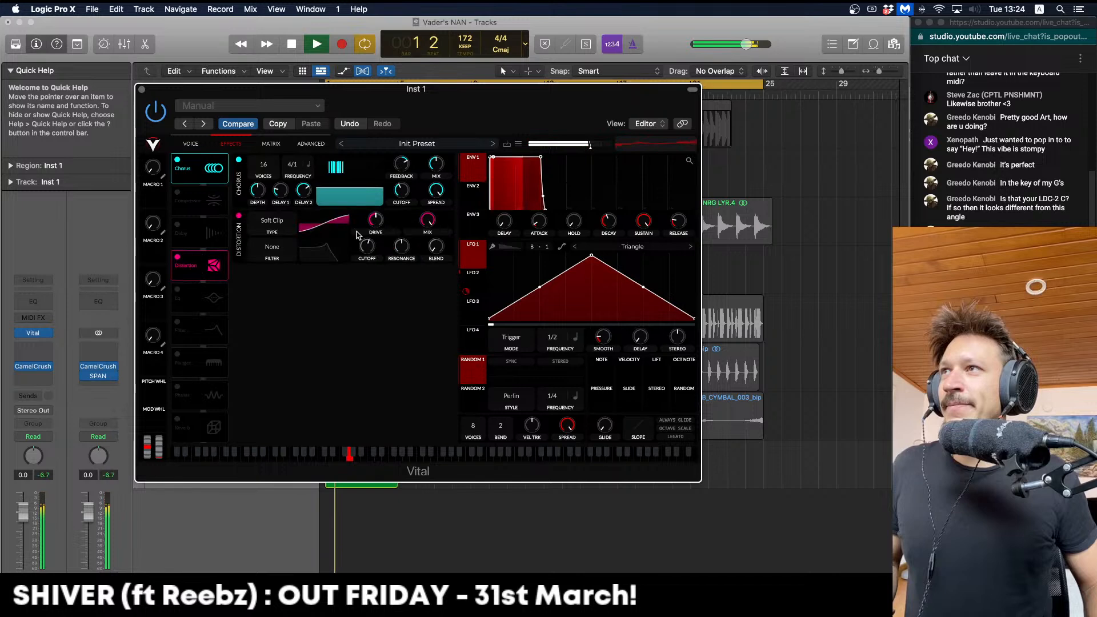
{"action": "left_click_drag", "start_coordinate": [378, 227], "coordinate": [379, 219]}
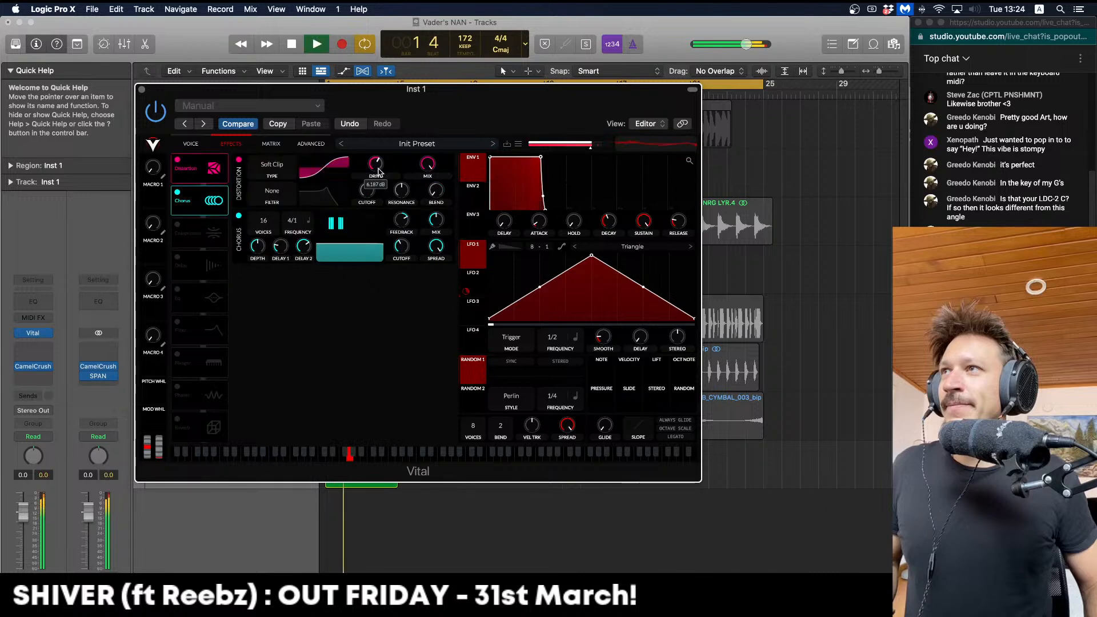
{"action": "left_click_drag", "start_coordinate": [378, 172], "coordinate": [378, 173]}
{"action": "key", "text": "space"}
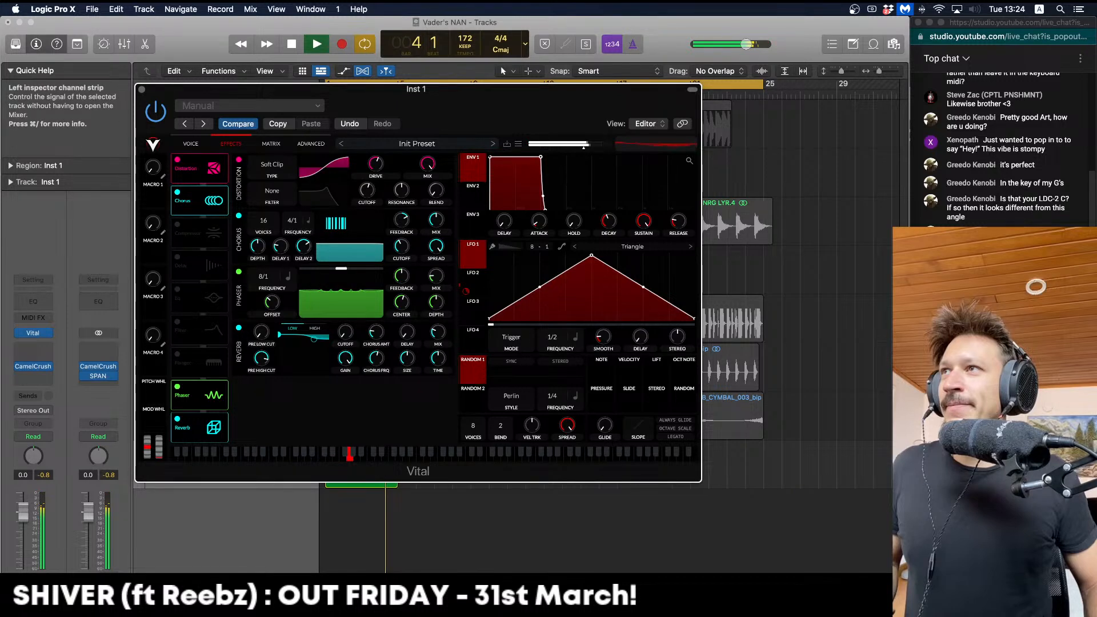
{"action": "left_click", "coordinate": [142, 89]}
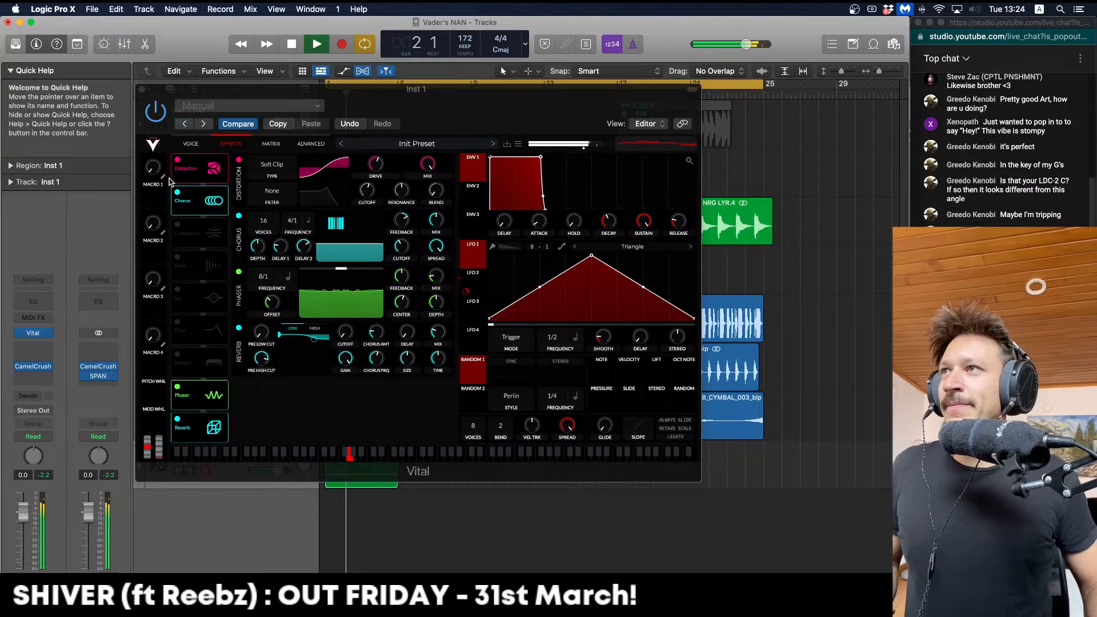
{"action": "key", "text": "space"}
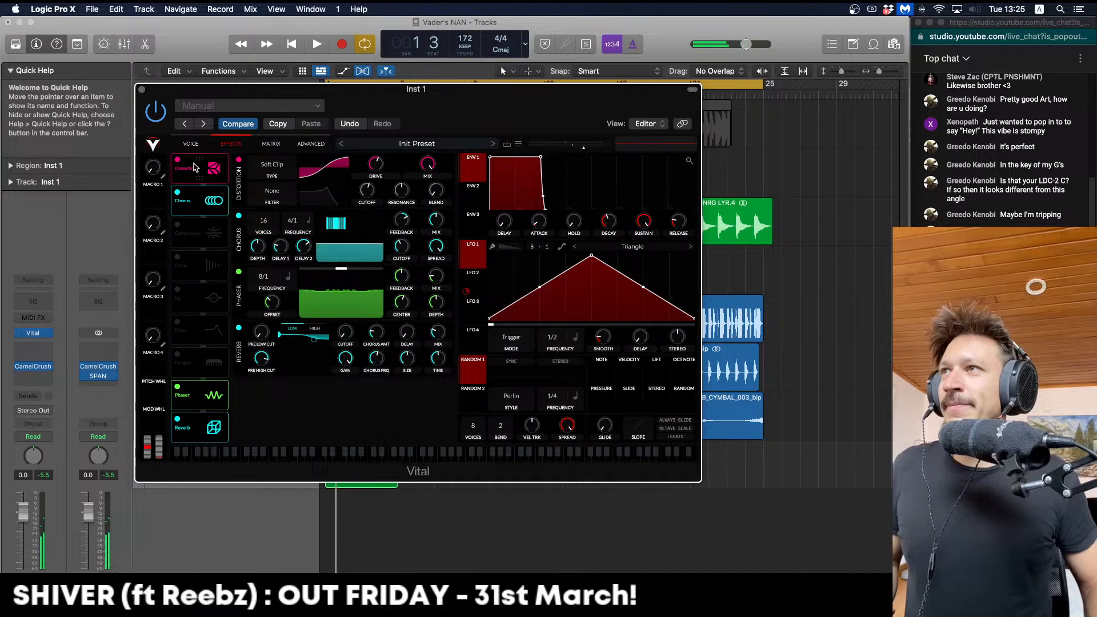
Close the Vital window and reselect the original Inst 1 track above Inst 1_bip
{"action": "left_click", "coordinate": [142, 89]}
{"action": "key", "text": "space"}
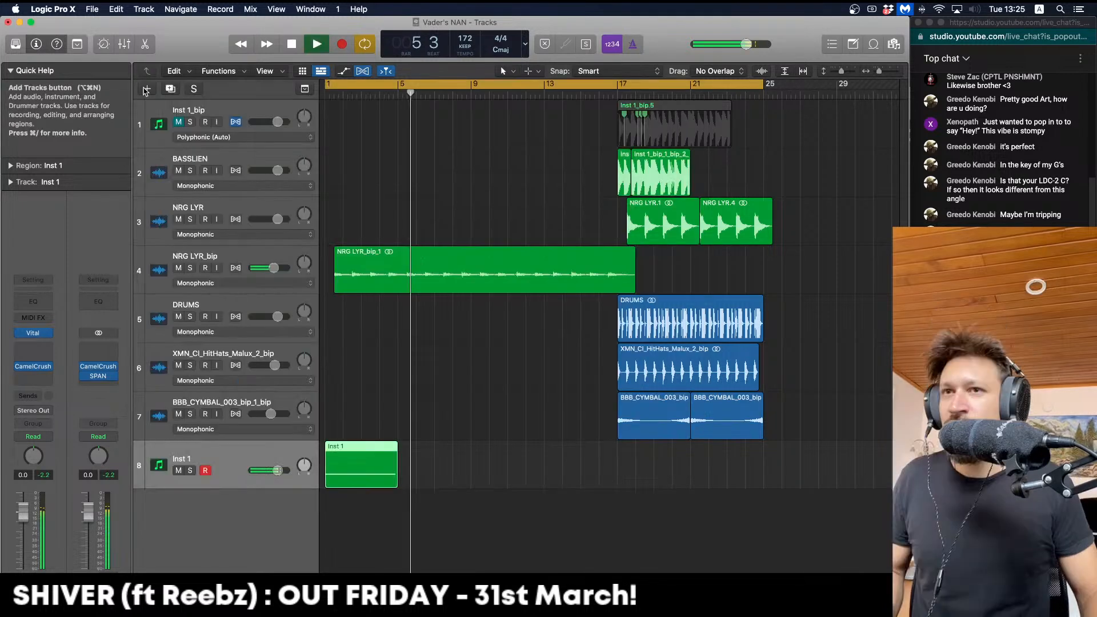
{"action": "key", "text": "space"}
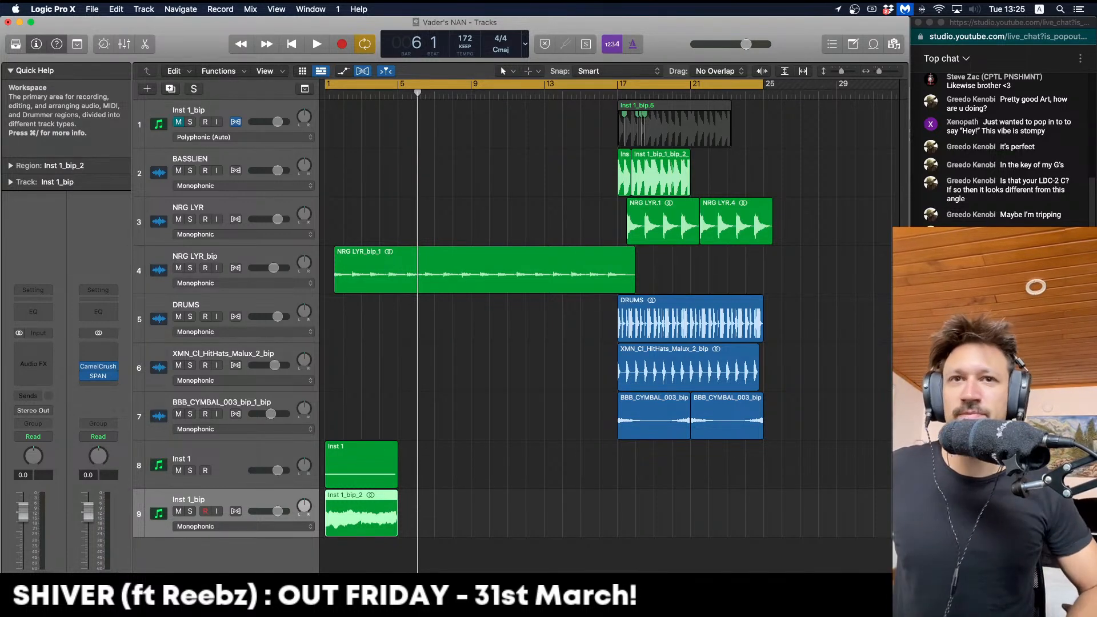
{"action": "key", "text": "Up"}
{"action": "key", "text": "Up"}
{"action": "key", "text": "Down"}
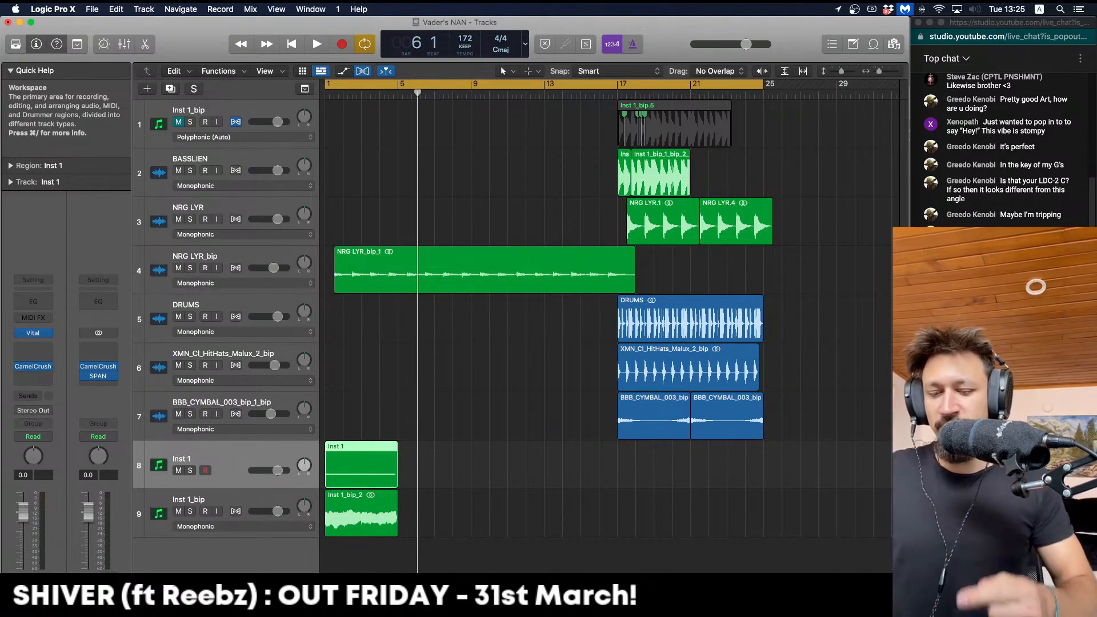
Delete the original Inst 1 region and its track, returning the playhead to the start
{"action": "key", "text": "Delete"}
{"action": "key", "text": "super+BackSpace"}
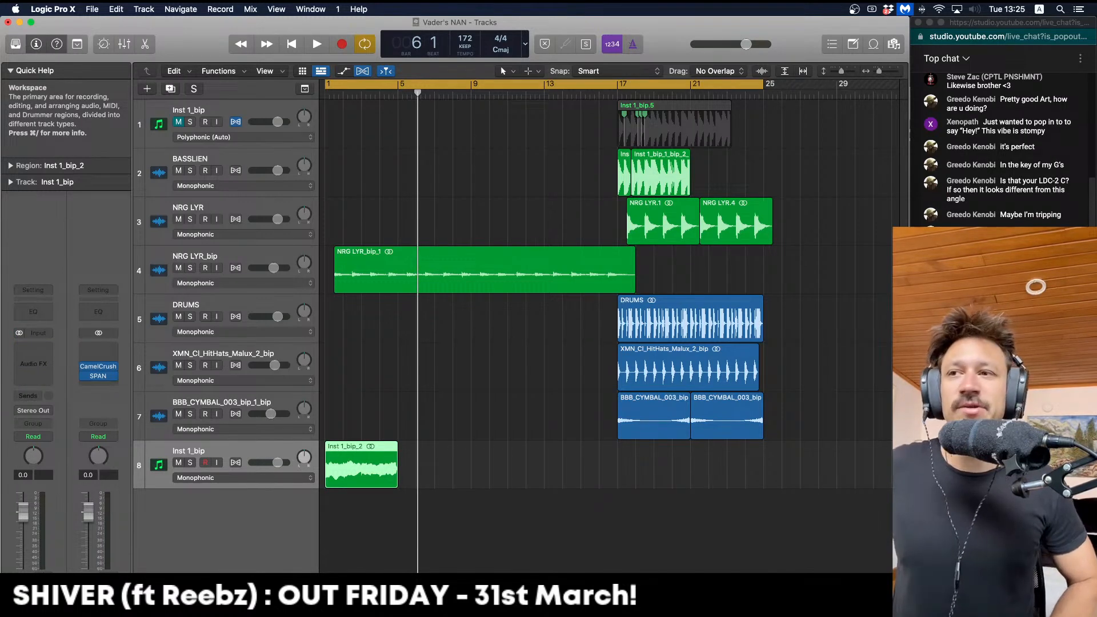
{"action": "scroll", "coordinate": [431, 455], "scroll_direction": "up", "scroll_amount": 4}
{"action": "key", "text": "Return"}
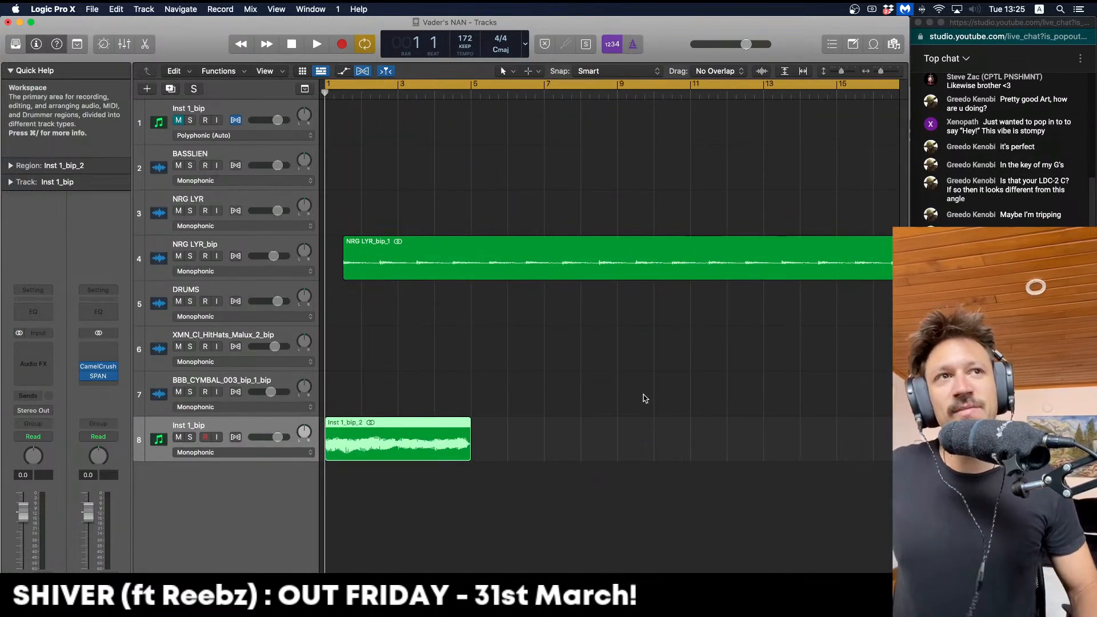
Lengthen the Inst 1_bip_2 region toward bar 5 and play it back
{"action": "left_click", "coordinate": [677, 390]}
{"action": "mouse_move", "coordinate": [470, 447]}
{"action": "left_mouse_down"}
{"action": "mouse_move", "coordinate": [496, 447]}
{"action": "mouse_move", "coordinate": [476, 446]}
{"action": "left_mouse_up"}
{"action": "key", "text": "space"}
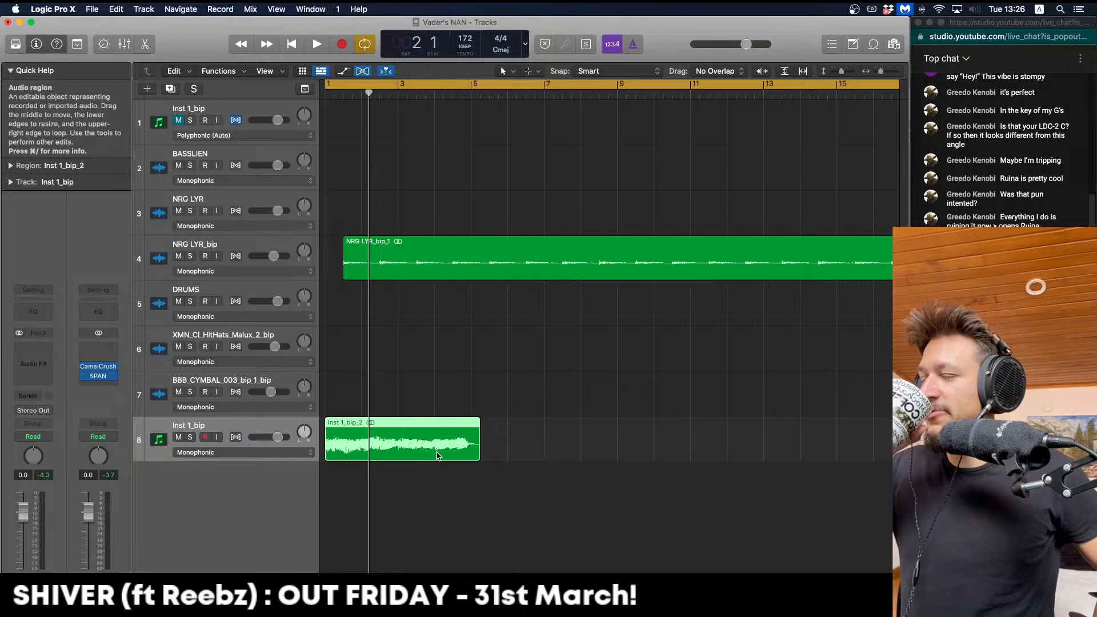
{"action": "key", "text": "space"}
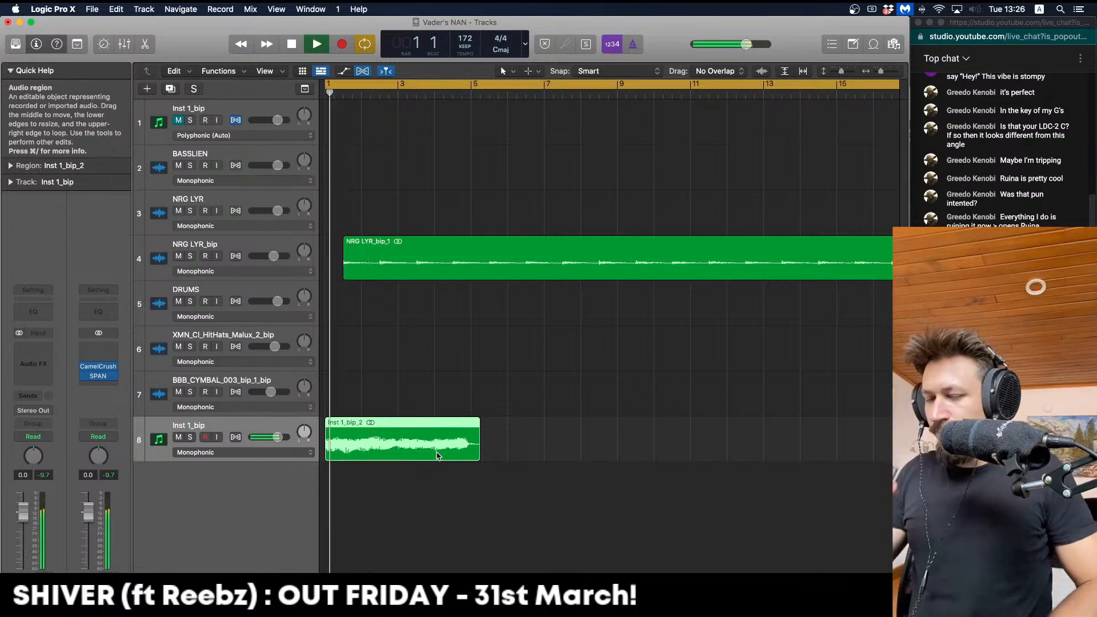
Rename the bounced track 8 to DRONE
{"action": "key", "text": "space"}
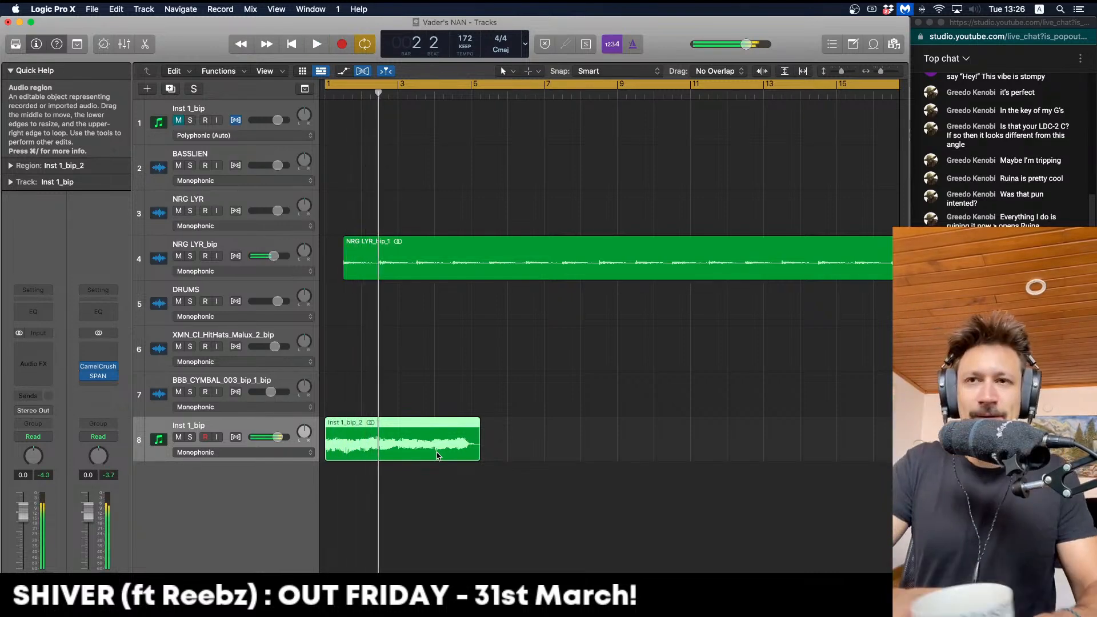
{"action": "double_click", "coordinate": [182, 426]}
{"action": "type", "text": "DRONE"}
{"action": "key", "text": "Return"}
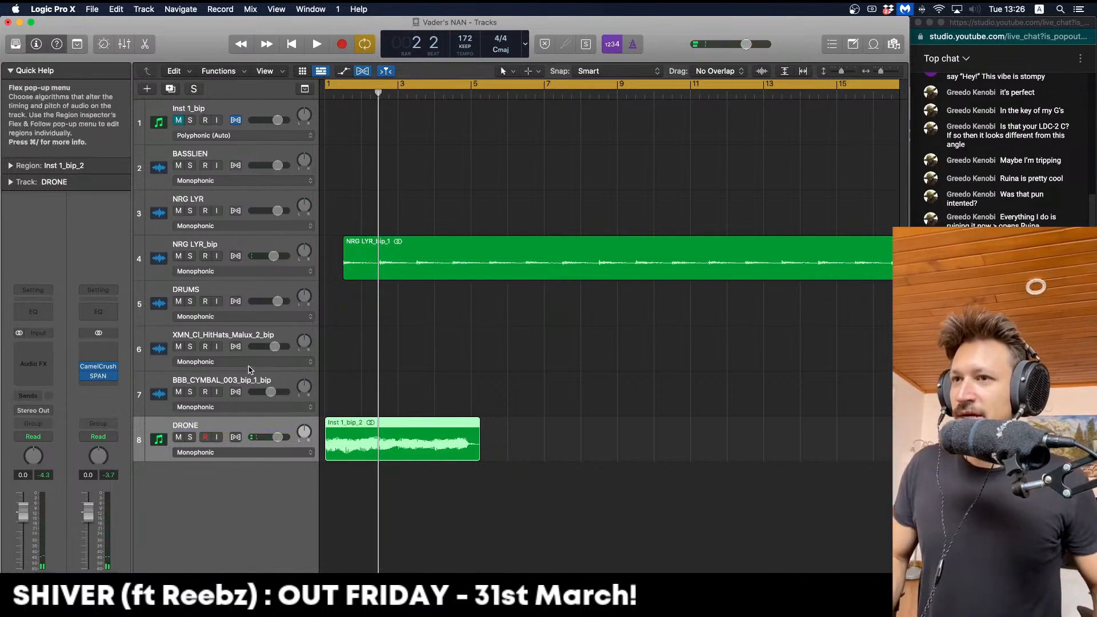
{"action": "left_click", "coordinate": [357, 480]}
{"action": "key", "text": "space"}
{"action": "key", "text": "space"}
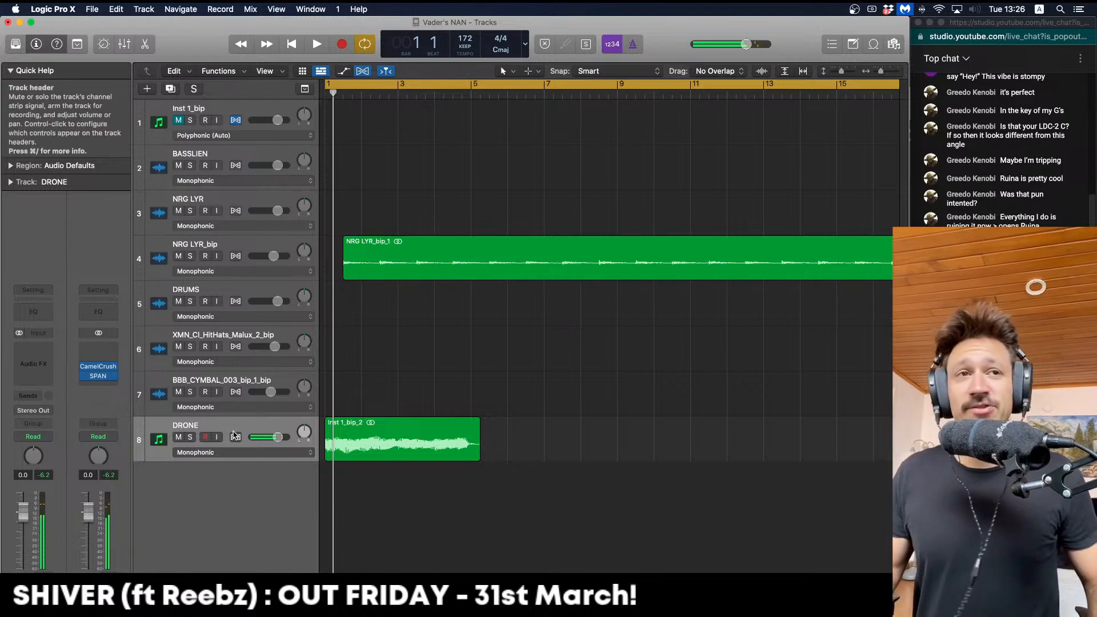
Turn on flex time for DRONE and time-stretch its region out to about bar 11
{"action": "left_click", "coordinate": [235, 437]}
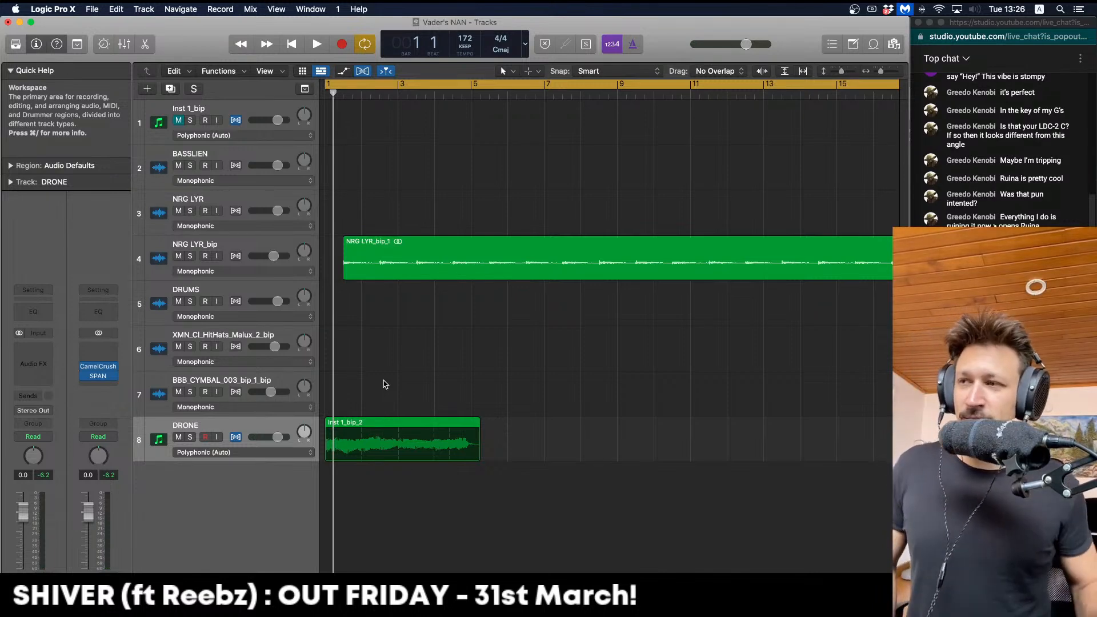
{"action": "left_click", "coordinate": [280, 452]}
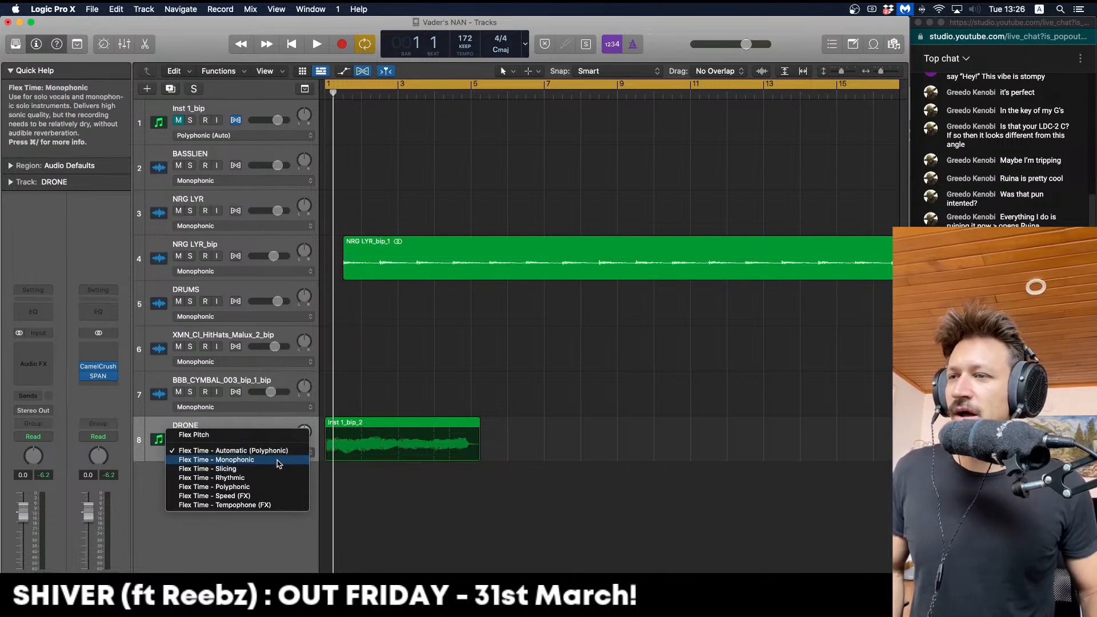
{"action": "left_click", "coordinate": [278, 460]}
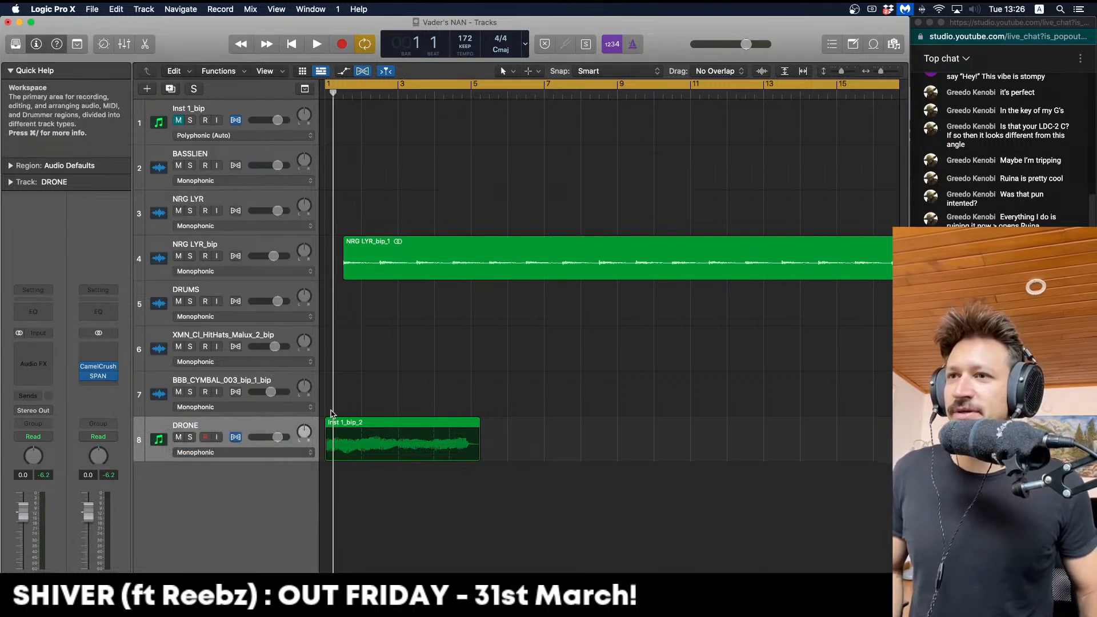
{"action": "left_click_drag", "start_coordinate": [478, 420], "coordinate": [690, 423]}
{"action": "key", "text": "space"}
{"action": "key", "text": "space"}
Try the Rhythmic flex mode on DRONE, then settle on Polyphonic
{"action": "left_click", "coordinate": [255, 451]}
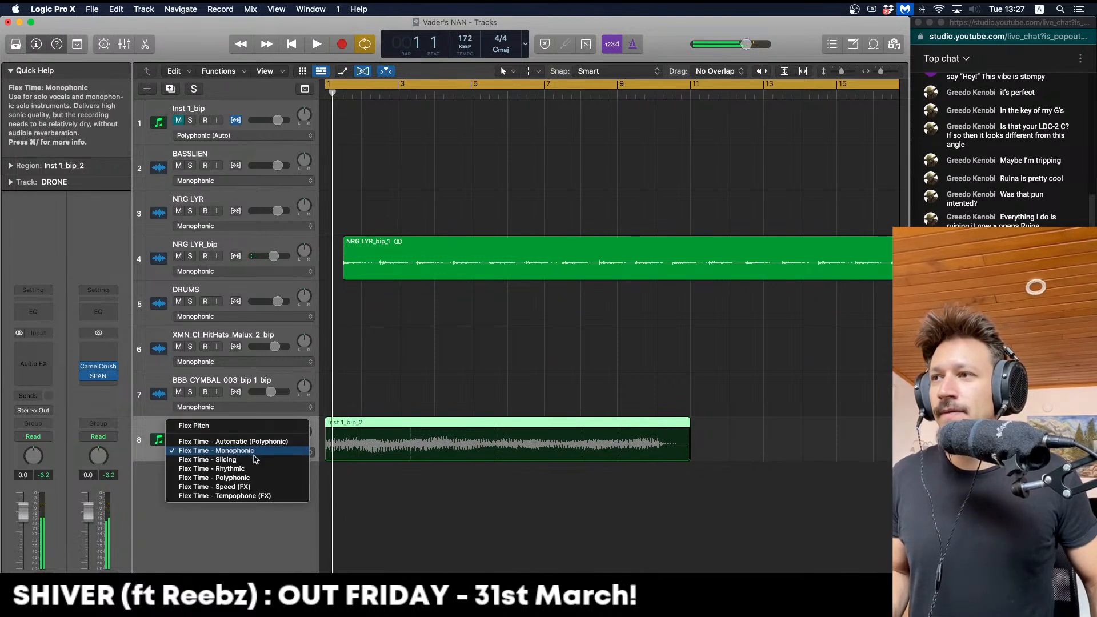
{"action": "left_click", "coordinate": [259, 469]}
{"action": "key", "text": "space"}
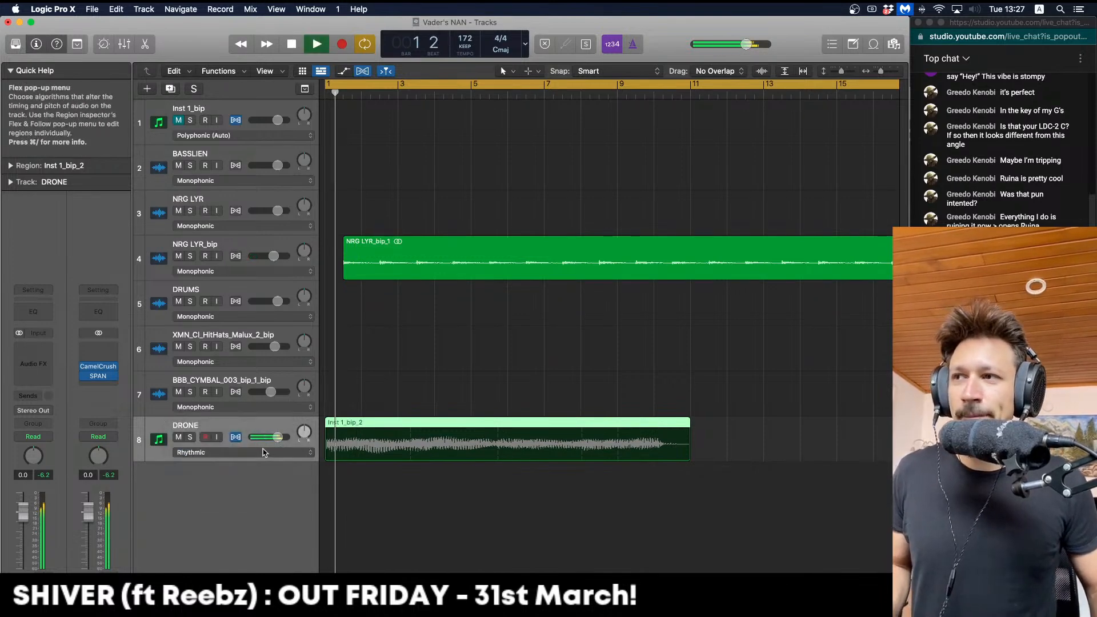
{"action": "left_click", "coordinate": [265, 453]}
{"action": "left_click", "coordinate": [264, 450]}
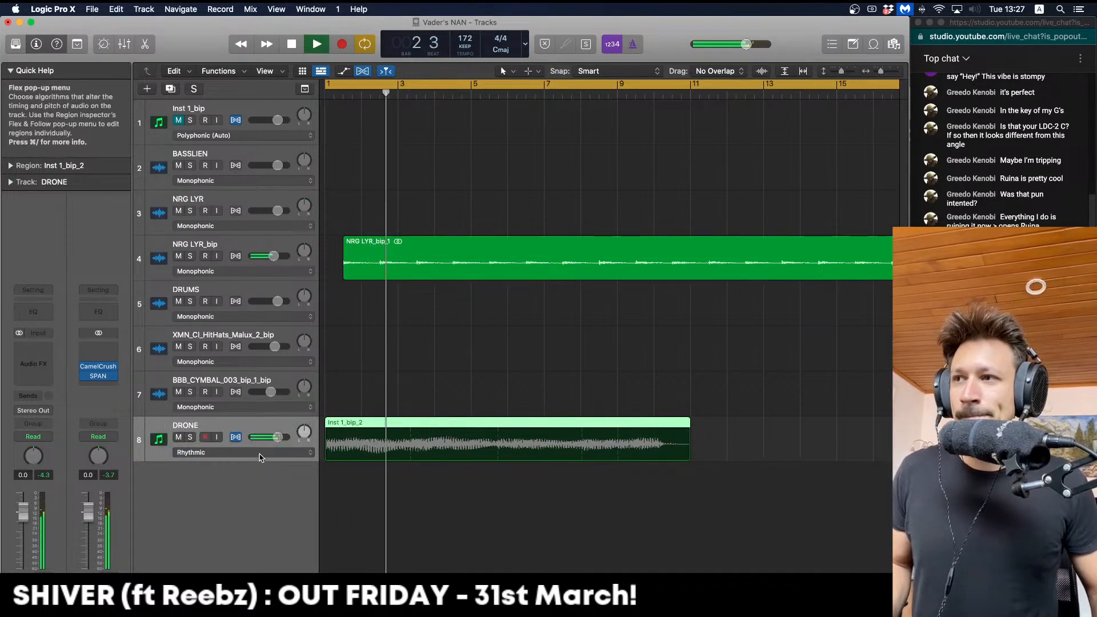
{"action": "left_click", "coordinate": [265, 453]}
{"action": "left_click", "coordinate": [260, 460]}
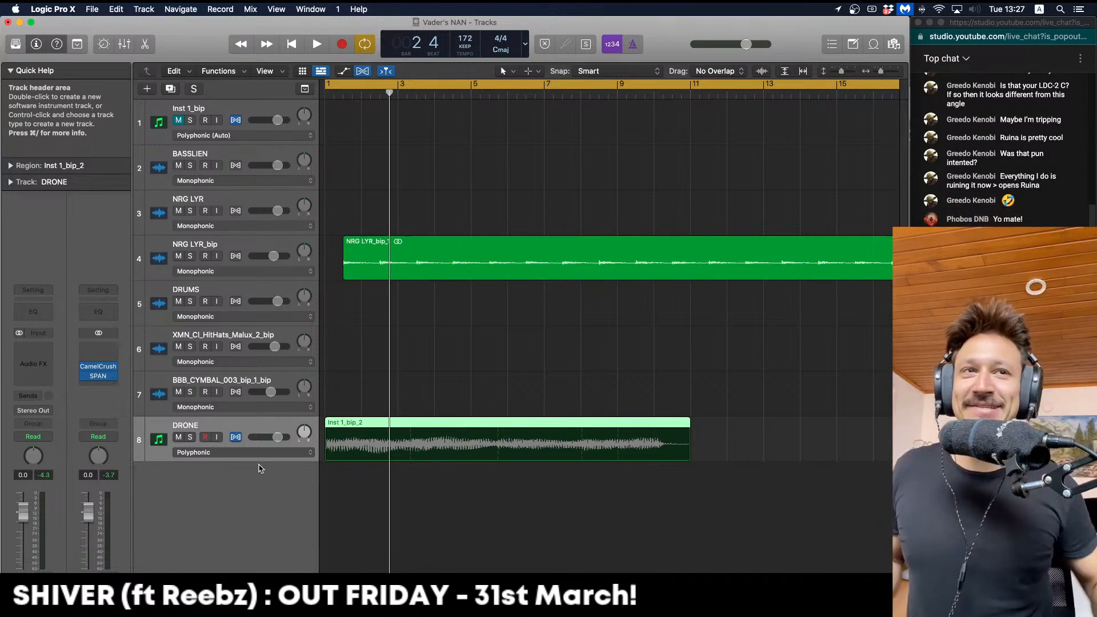
Add flex markers on the drone waveform and pull them onto bars 6, 7 and 8
{"action": "key", "text": "space"}
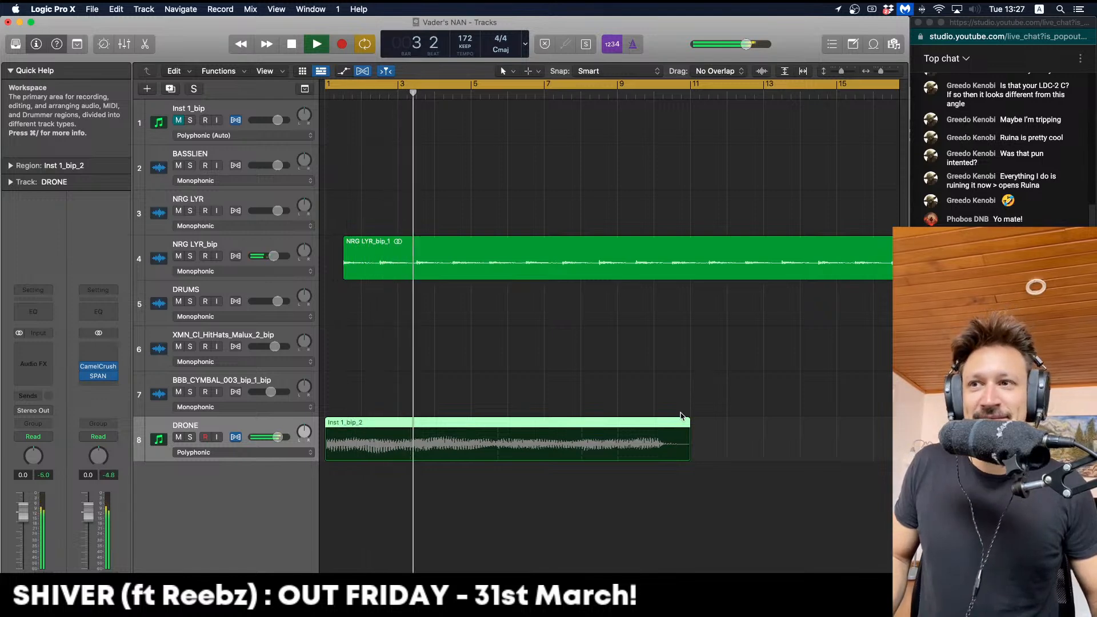
{"action": "key", "text": "space"}
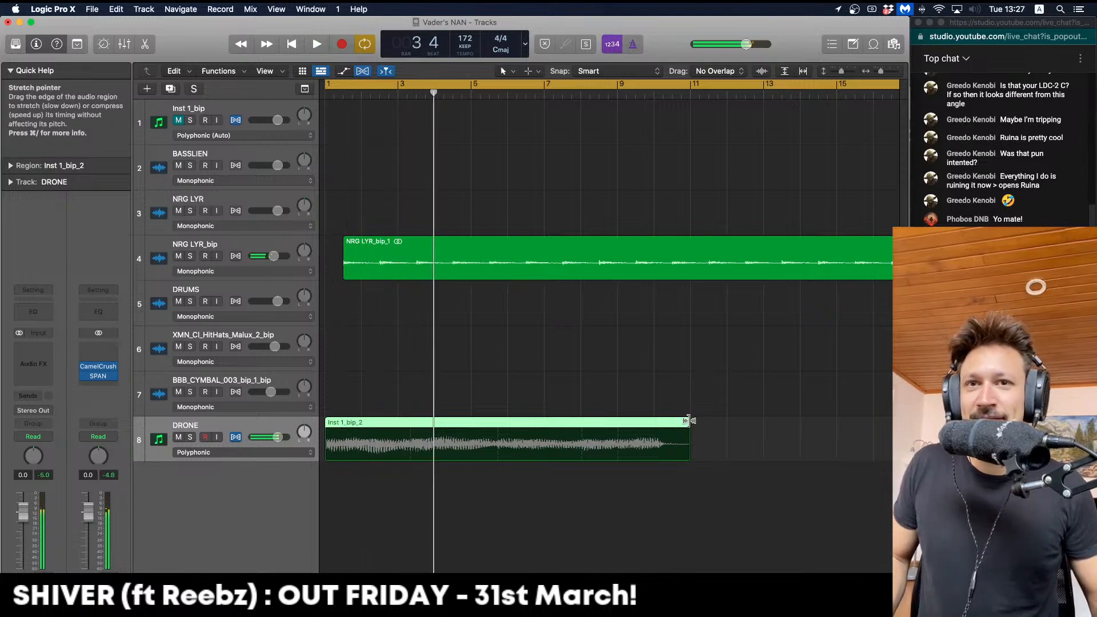
{"action": "left_click", "coordinate": [411, 434]}
{"action": "left_click_drag", "start_coordinate": [437, 434], "coordinate": [470, 435]}
{"action": "key", "text": "space"}
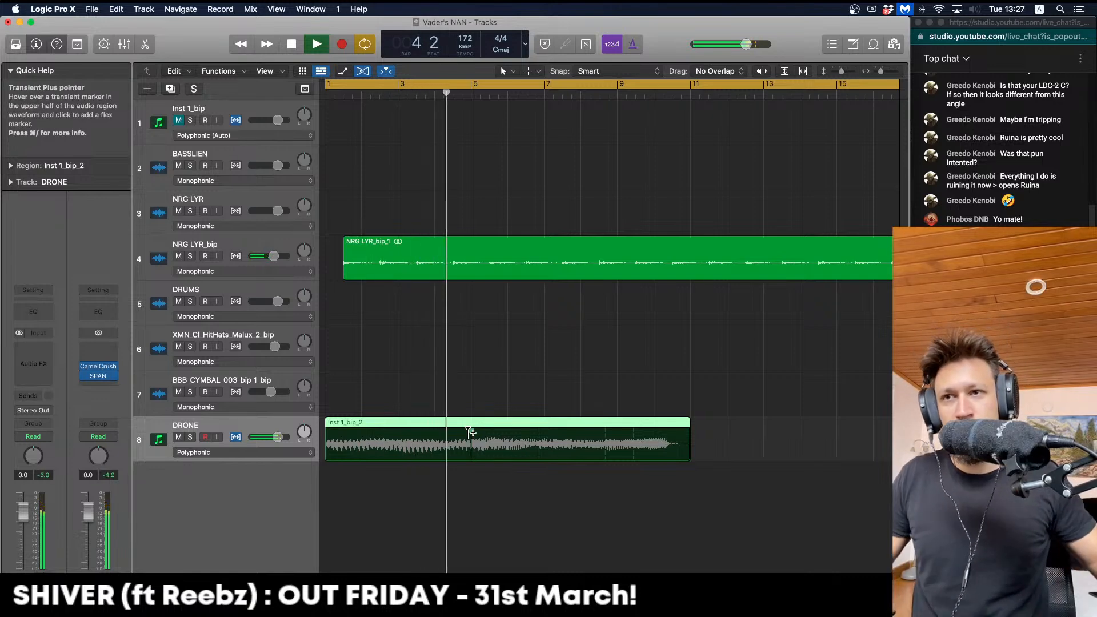
{"action": "left_click", "coordinate": [469, 433]}
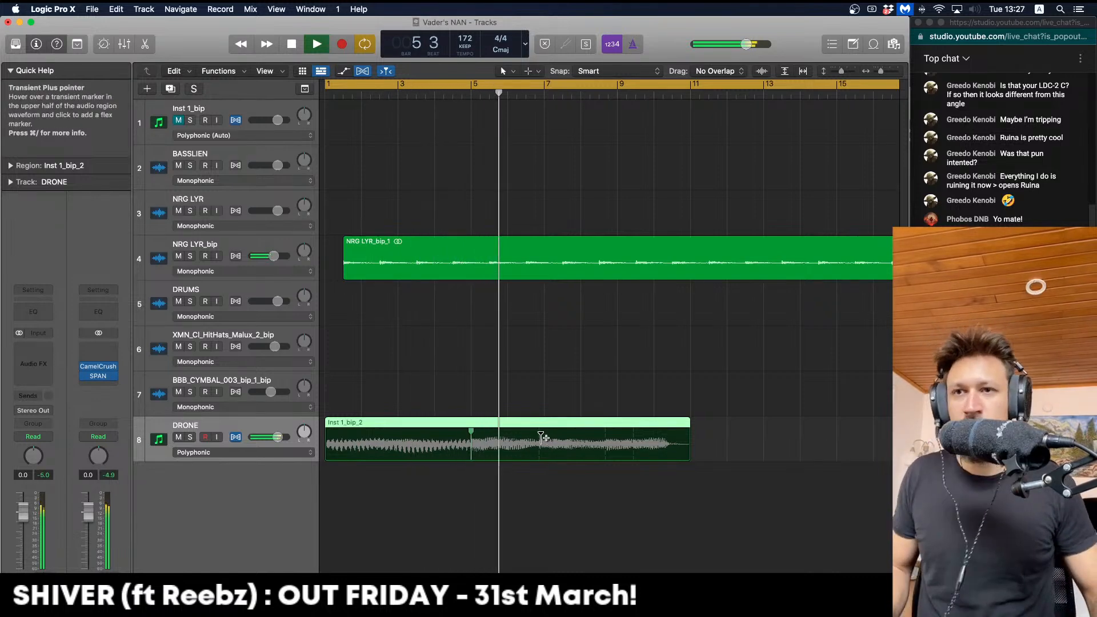
{"action": "left_click_drag", "start_coordinate": [540, 438], "coordinate": [508, 437]}
{"action": "left_click_drag", "start_coordinate": [587, 437], "coordinate": [547, 437]}
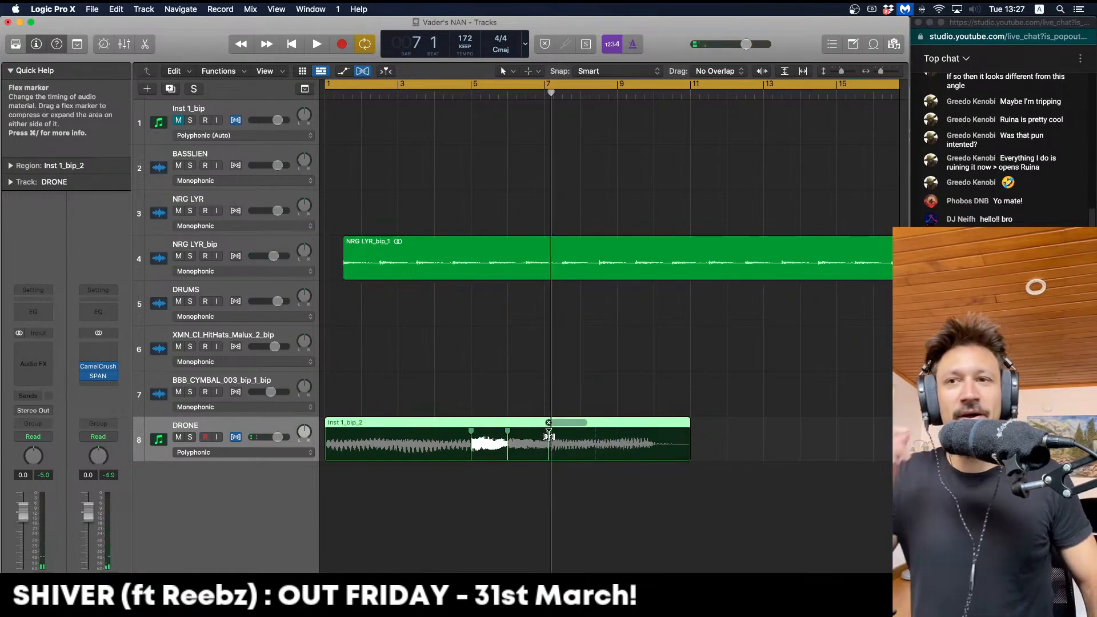
{"action": "left_click", "coordinate": [582, 437]}
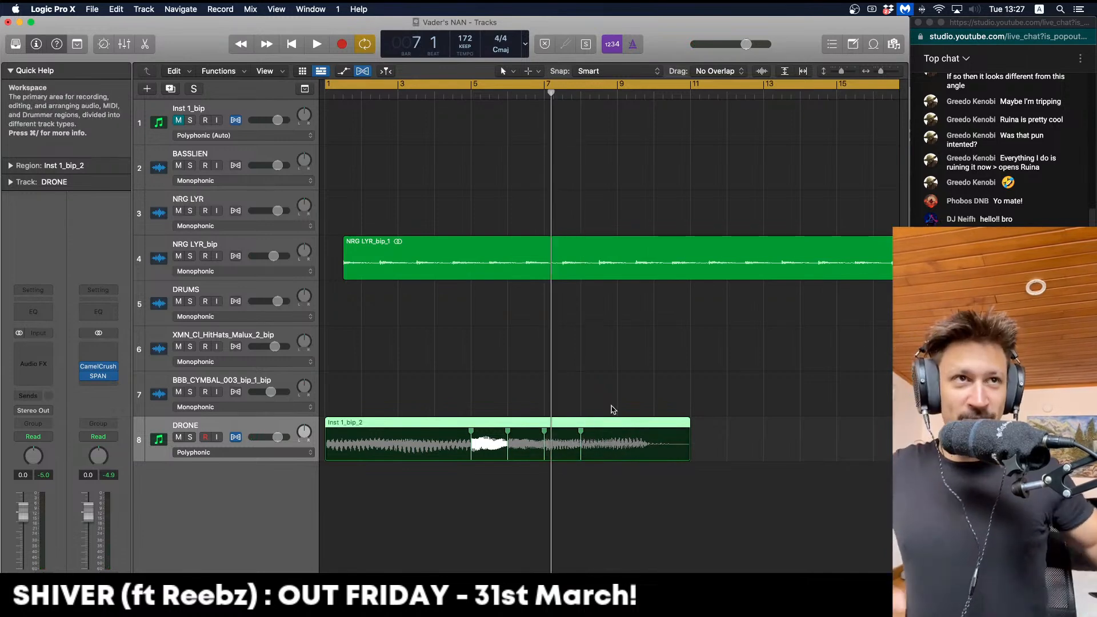
{"action": "key", "text": "space"}
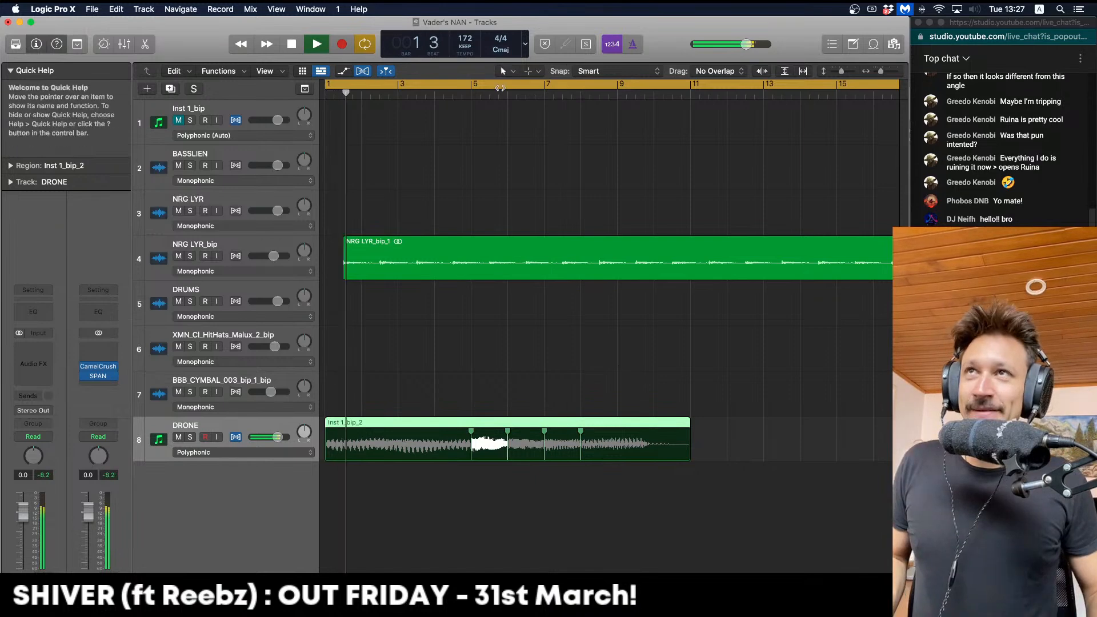
{"action": "key", "text": "space"}
Compare DRONE in Monophonic and Rhythmic flex modes while playing, ending back on Polyphonic
{"action": "double_click", "coordinate": [470, 91]}
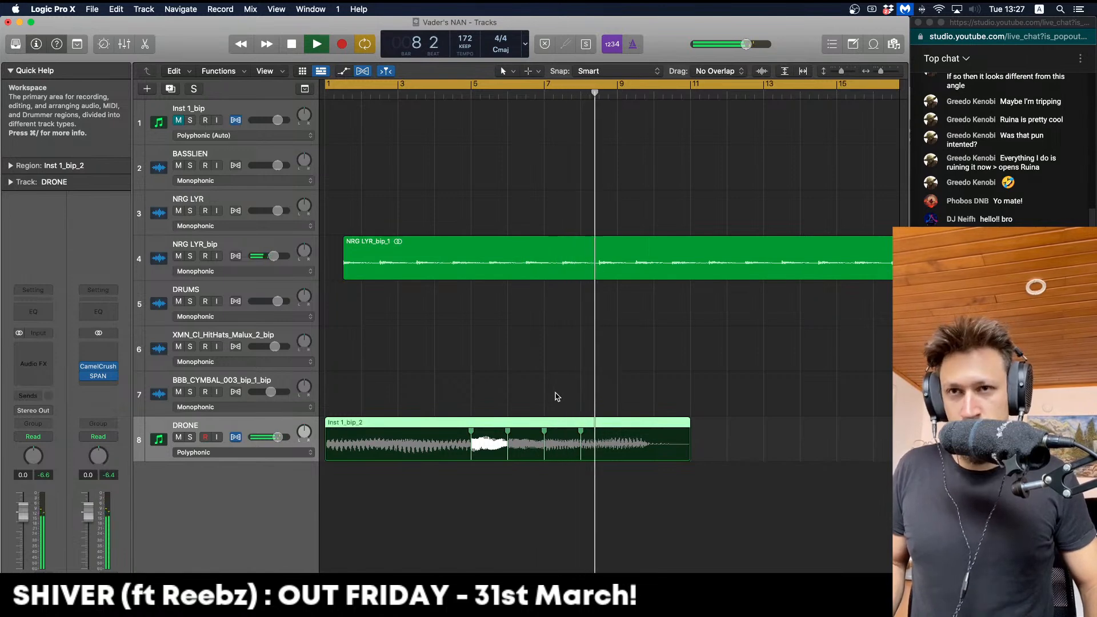
{"action": "key", "text": "Return"}
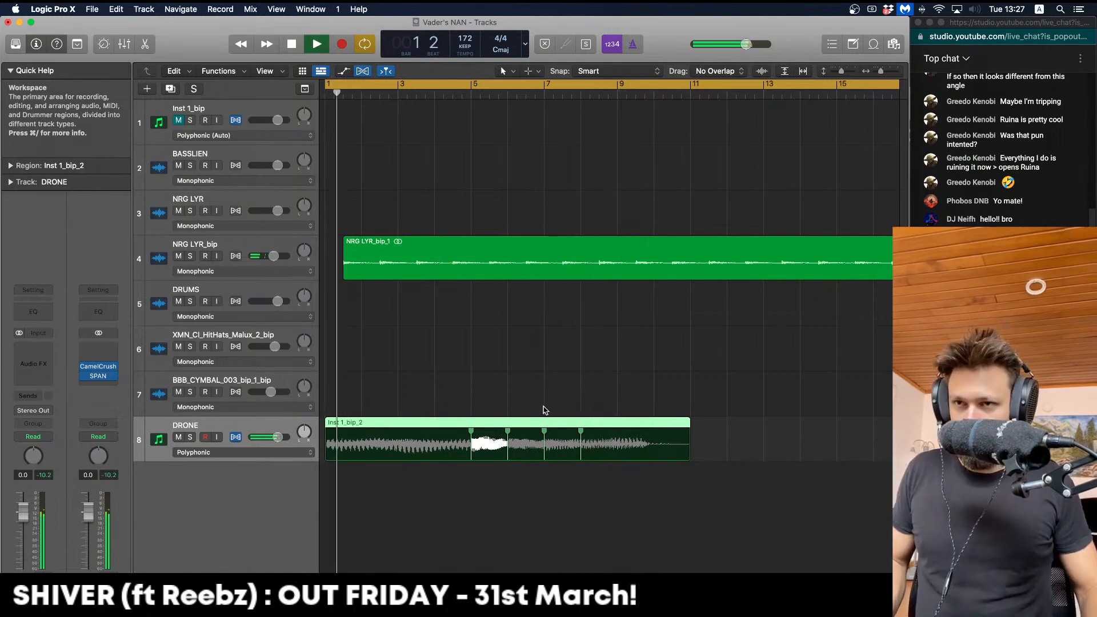
{"action": "key", "text": "space"}
{"action": "left_click", "coordinate": [283, 452]}
{"action": "left_click", "coordinate": [269, 423]}
{"action": "key", "text": "Return"}
{"action": "key", "text": "space"}
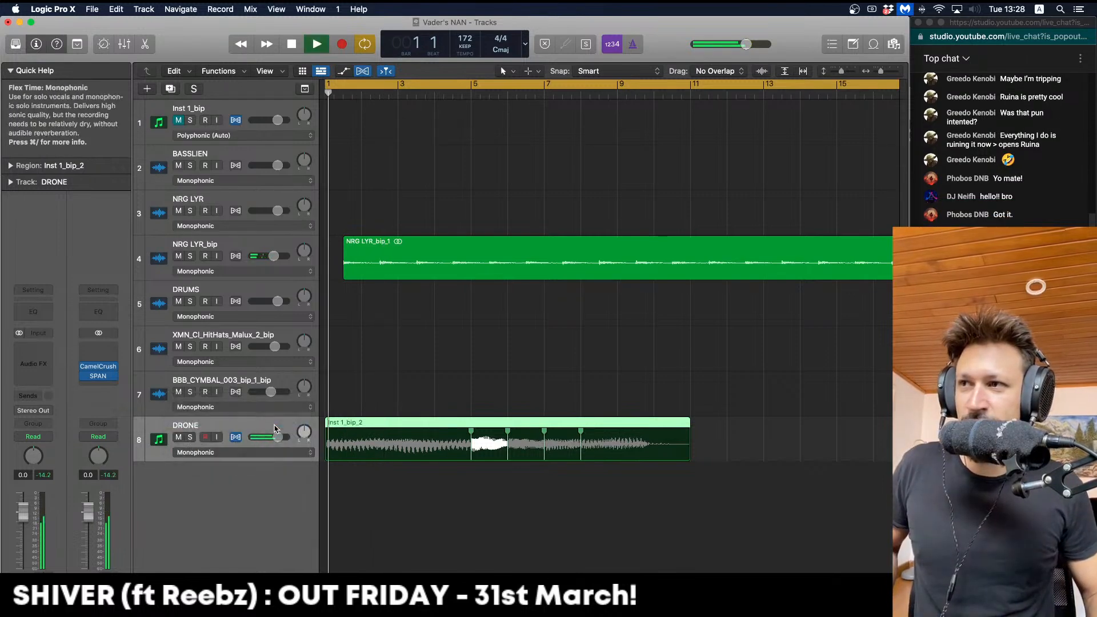
{"action": "key", "text": "space"}
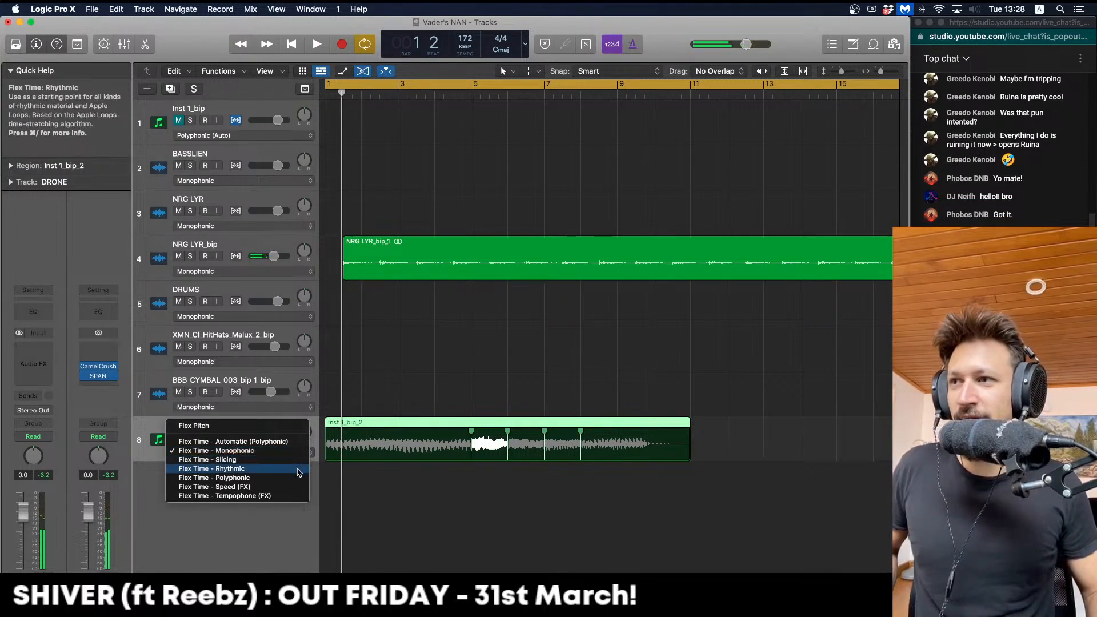
{"action": "left_click", "coordinate": [299, 469]}
{"action": "left_click", "coordinate": [273, 451]}
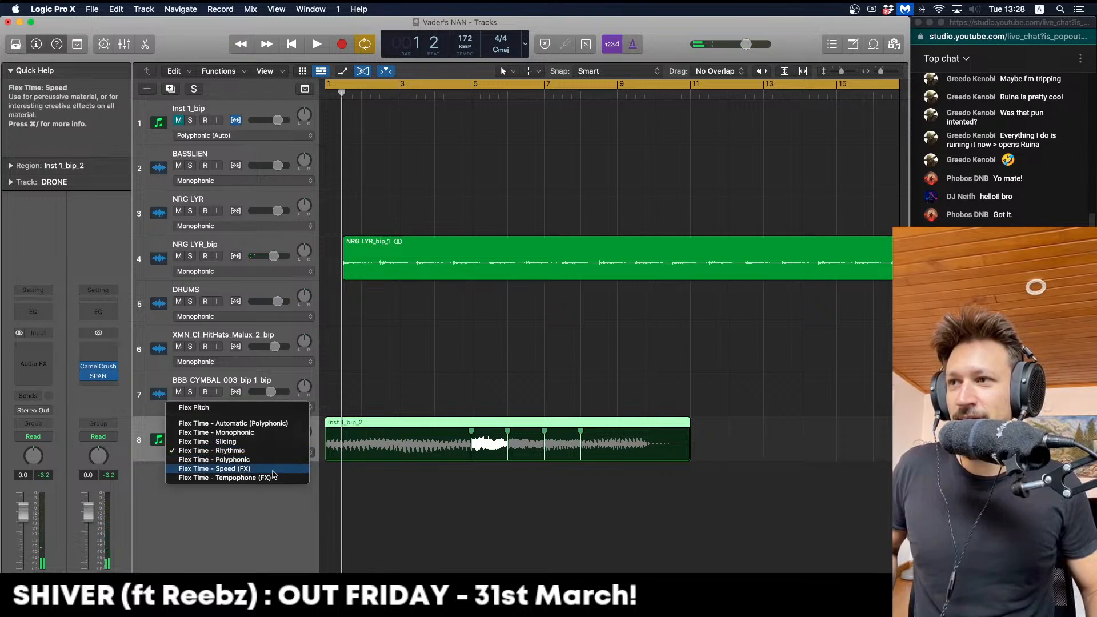
{"action": "left_click", "coordinate": [272, 460]}
{"action": "left_click_drag", "start_coordinate": [749, 517], "coordinate": [402, 407]}
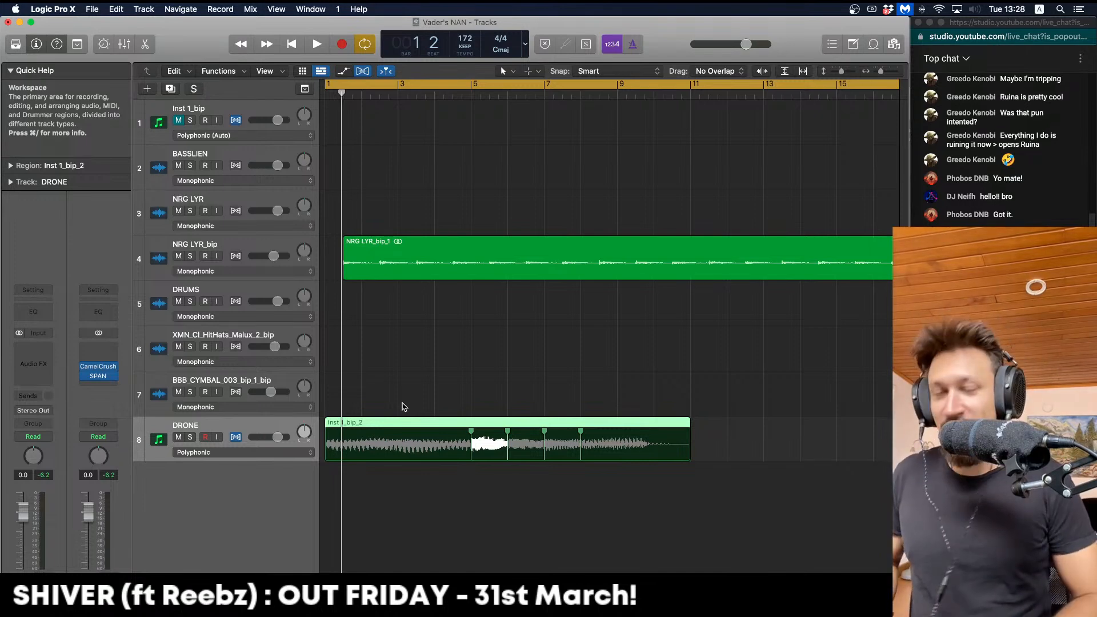
Bounce the flexed drone in place to a new DRONE222 track and delete the old DRONE track
{"action": "key", "text": "ctrl+b"}
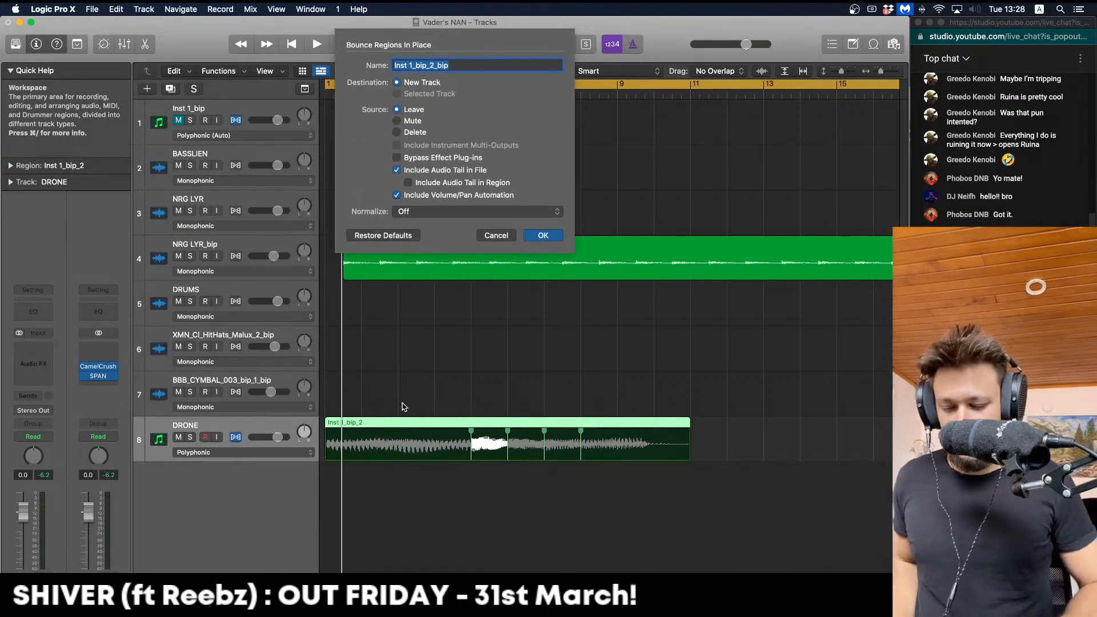
{"action": "type", "text": "DRONE"}
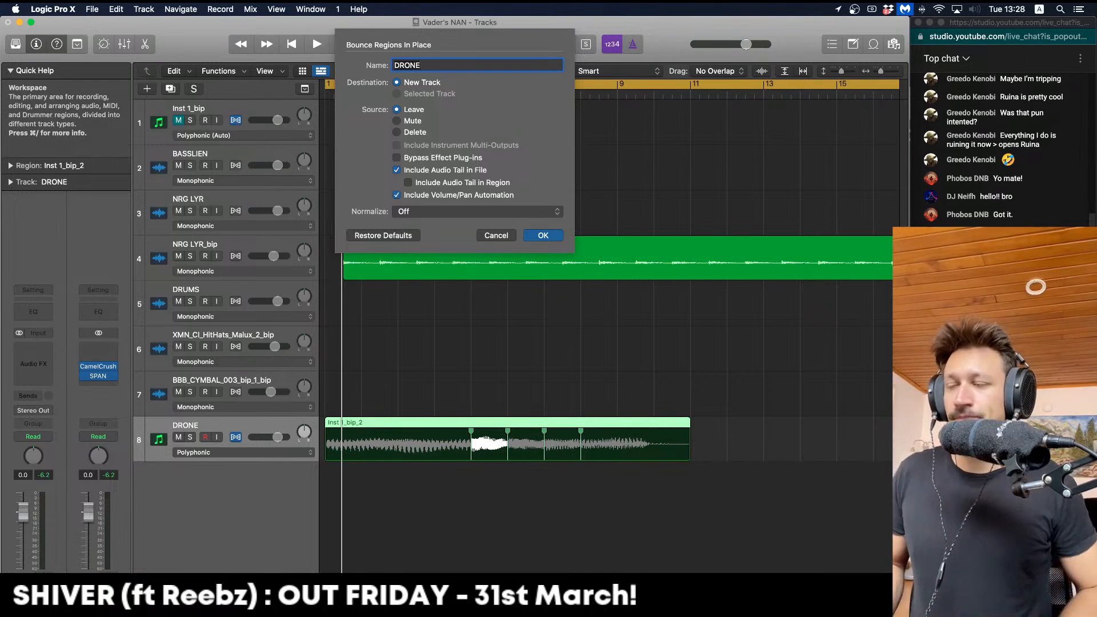
{"action": "type", "text": "22"}
{"action": "key", "text": "Return"}
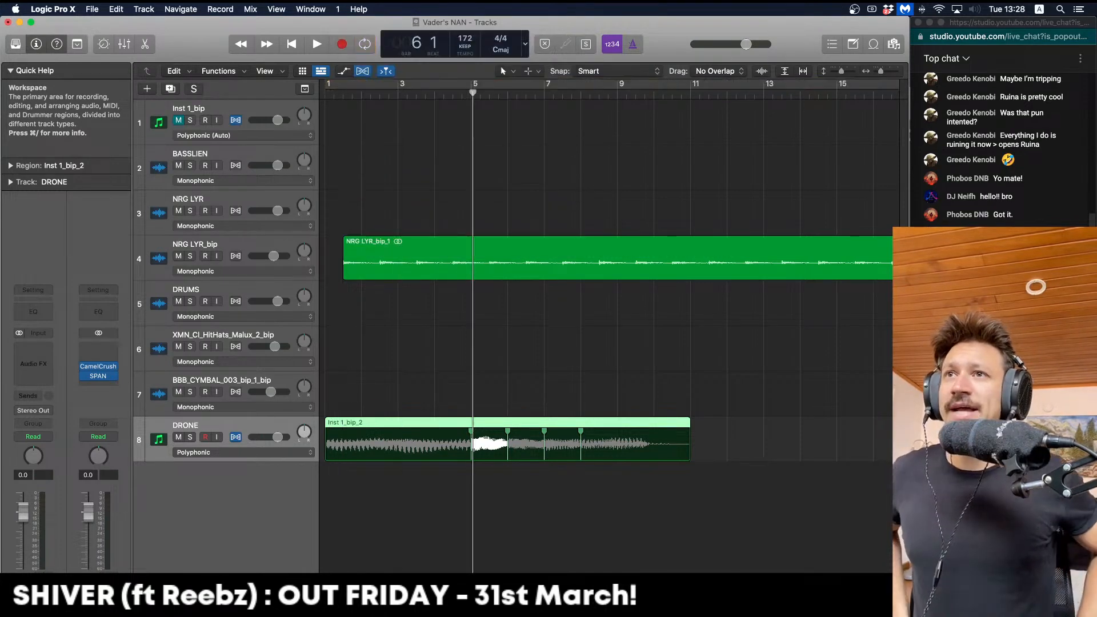
{"action": "key", "text": "Up"}
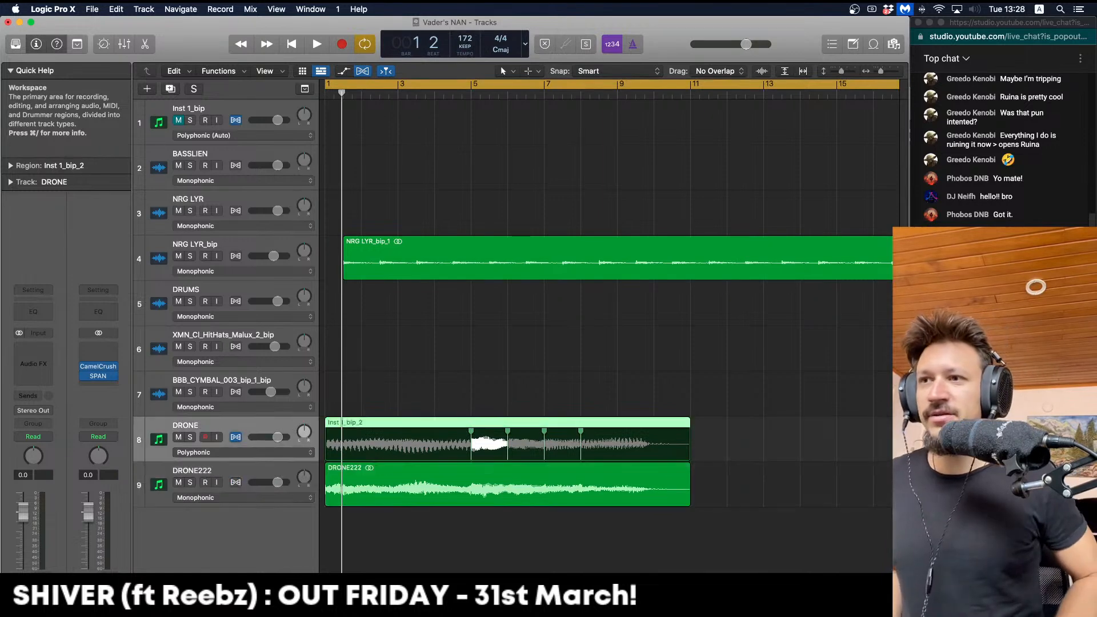
{"action": "key", "text": "Delete"}
{"action": "key", "text": "Delete"}
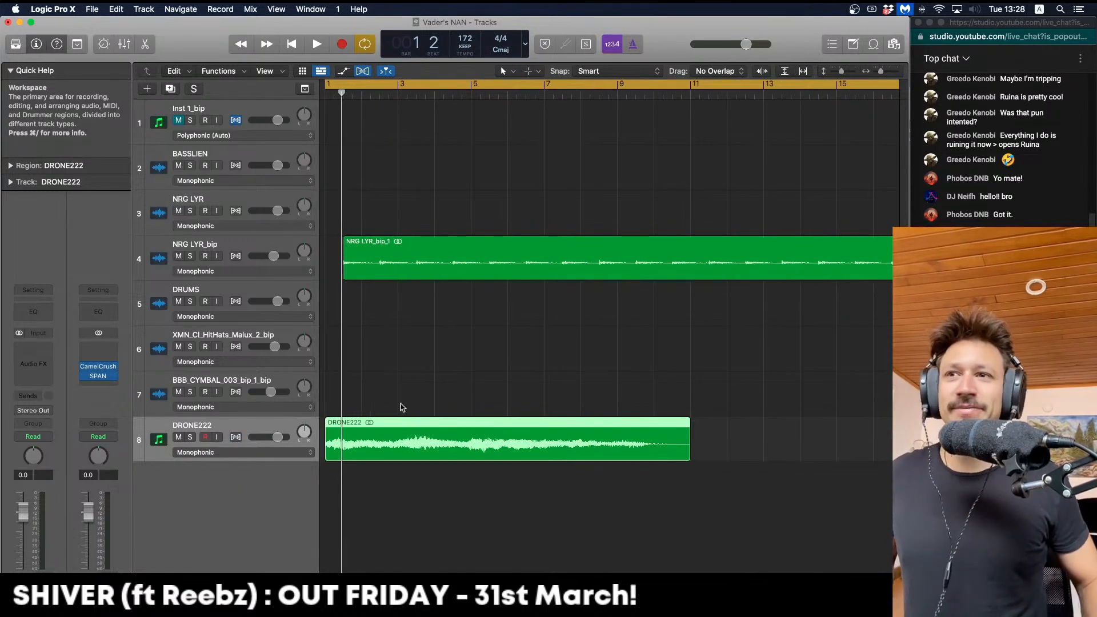
Solo DRONE222, split it around bar 5 and delete the DRONE222.4 slice
{"action": "left_click", "coordinate": [190, 437]}
{"action": "left_click", "coordinate": [510, 318]}
{"action": "key", "text": "space"}
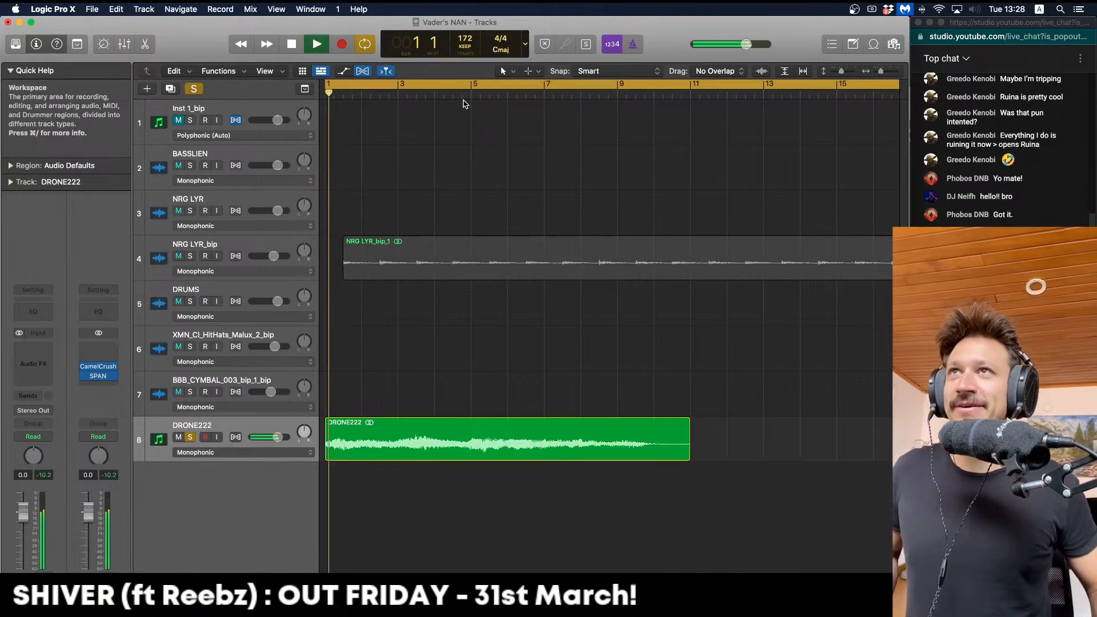
{"action": "left_click_drag", "start_coordinate": [473, 420], "coordinate": [709, 428]}
{"action": "left_click", "coordinate": [500, 424]}
{"action": "key", "text": "space"}
{"action": "left_click", "coordinate": [504, 394]}
{"action": "left_click", "coordinate": [544, 453]}
{"action": "key", "text": "Delete"}
Move the middle slice to bar 11 and copy DRONE222.1 to start at bar 5
{"action": "left_click", "coordinate": [408, 439]}
{"action": "left_click", "coordinate": [658, 418]}
{"action": "left_click_drag", "start_coordinate": [399, 429], "coordinate": [550, 430]}
{"action": "left_click", "coordinate": [559, 376]}
{"action": "key", "text": "space"}
{"action": "key", "text": "super+Left"}
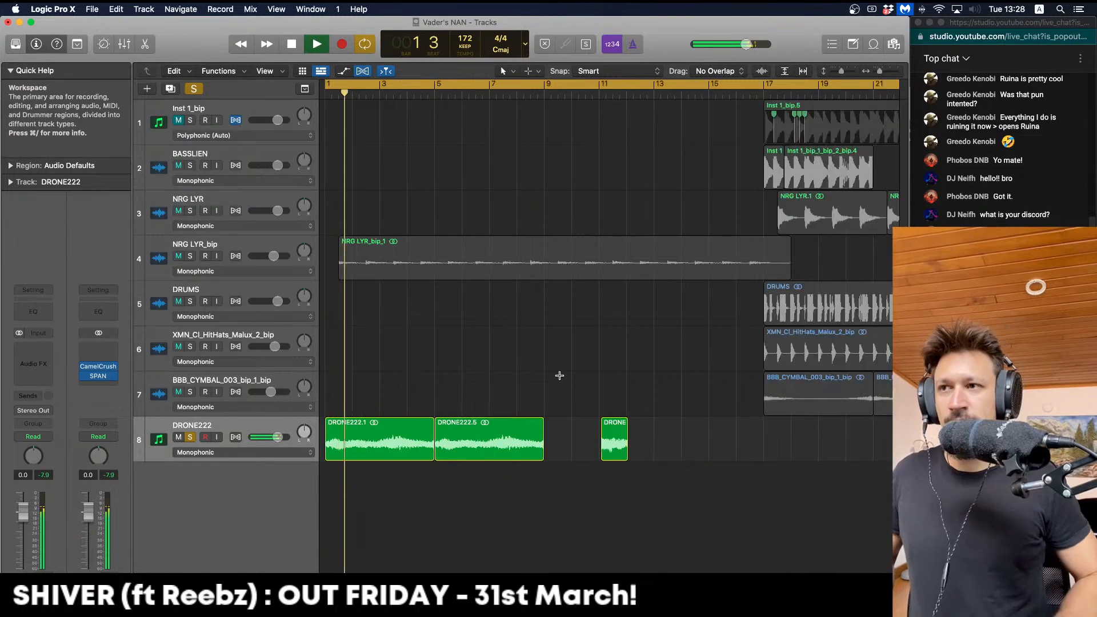
{"action": "key", "text": "super+Left"}
Copy the short drone slice to bar 10, then copy both short slices one bar later
{"action": "left_click_drag", "start_coordinate": [517, 429], "coordinate": [569, 422]}
{"action": "key", "text": "super+Right"}
{"action": "key", "text": "super+Right"}
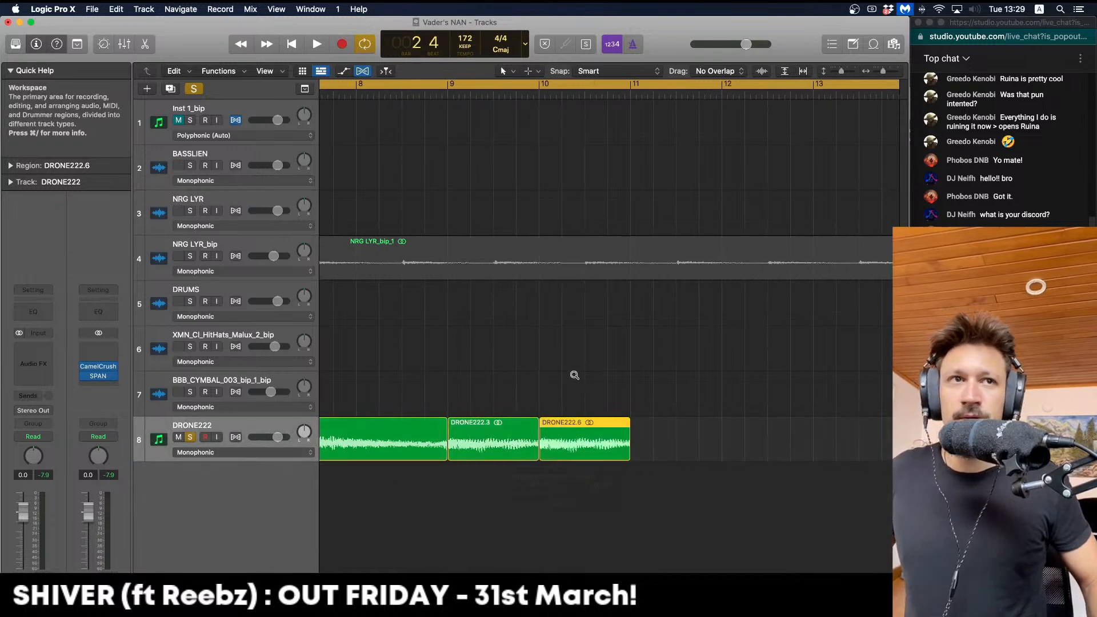
{"action": "key", "text": "super+Left"}
{"action": "key", "text": "Return"}
{"action": "key", "text": "space"}
{"action": "key", "text": "super+Left"}
{"action": "key", "text": "super+Left"}
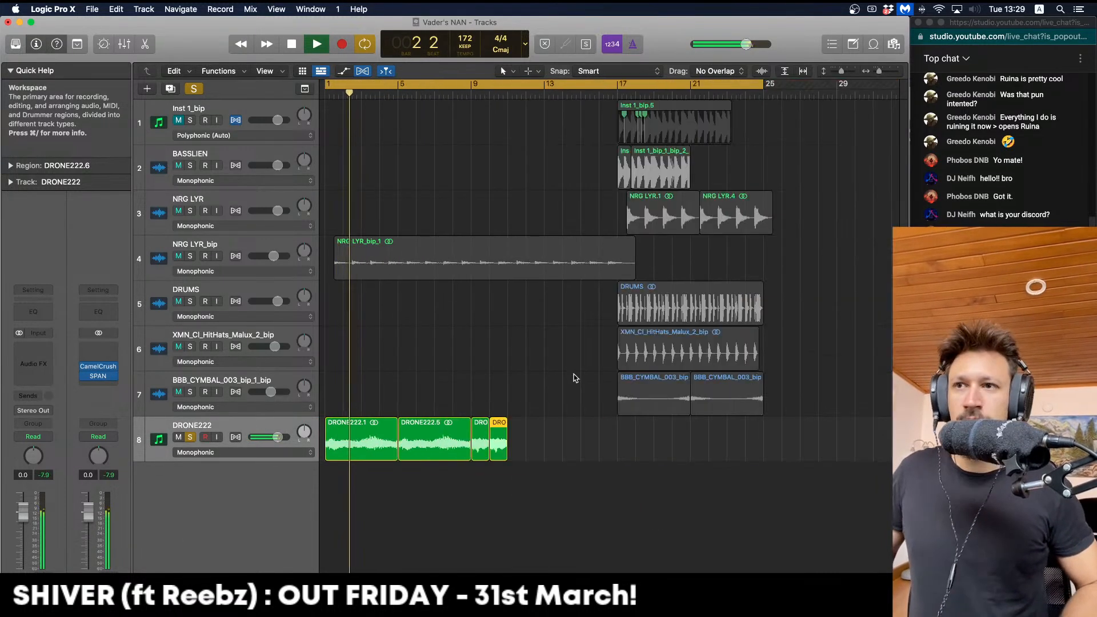
{"action": "left_click_drag", "start_coordinate": [536, 424], "coordinate": [488, 429]}
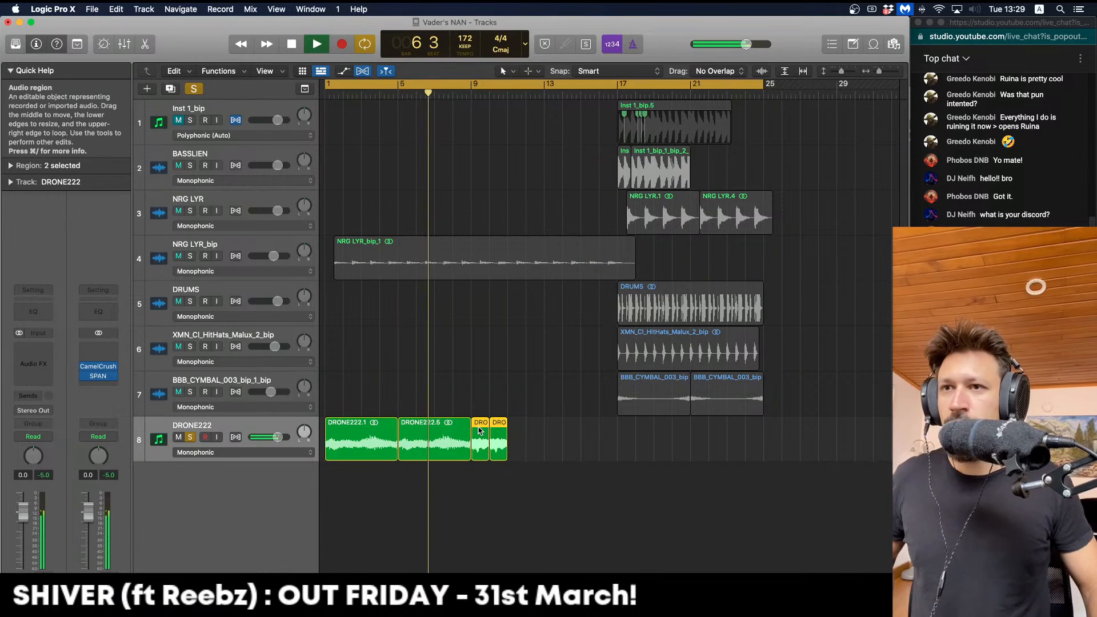
{"action": "key", "text": "space"}
{"action": "left_click_drag", "start_coordinate": [486, 432], "coordinate": [558, 426]}
{"action": "key", "text": "space"}
Select all ten DRONE222 slices and give them fade-in 4 and fade-out 6 in the Region inspector
{"action": "left_click_drag", "start_coordinate": [641, 458], "coordinate": [290, 441]}
{"action": "left_click", "coordinate": [16, 166]}
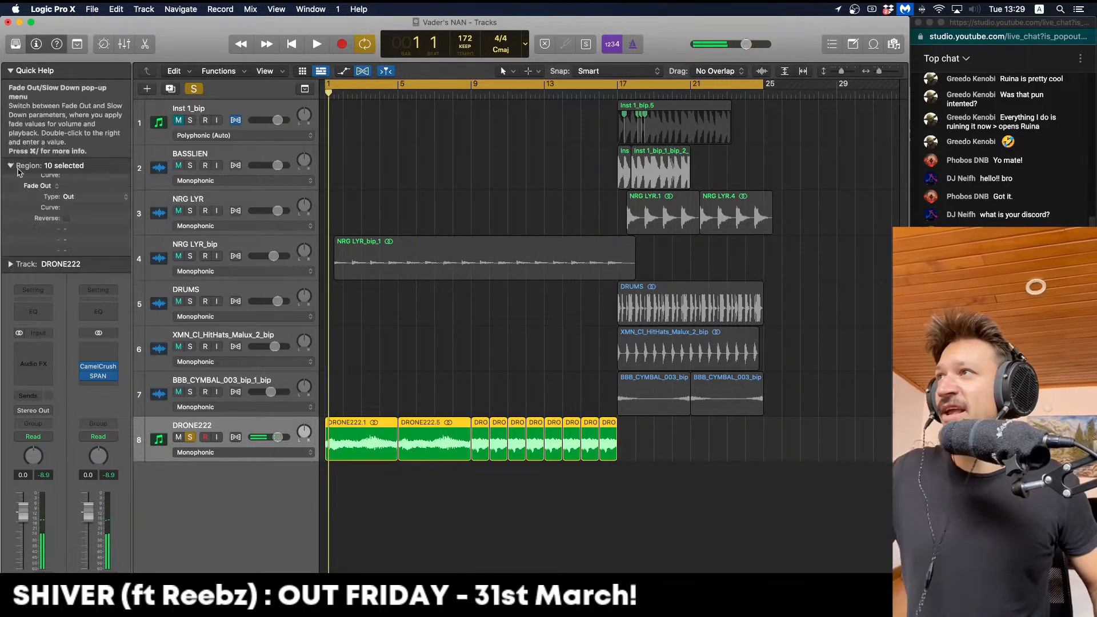
{"action": "left_click_drag", "start_coordinate": [84, 284], "coordinate": [73, 295]}
{"action": "key", "text": "space"}
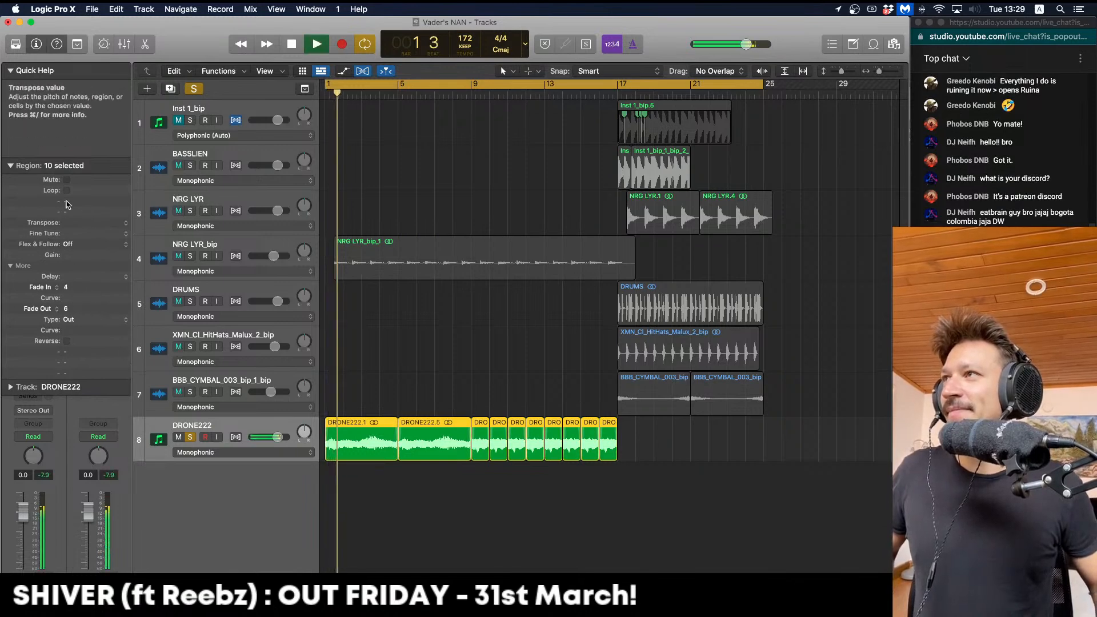
{"action": "left_click", "coordinate": [10, 166]}
{"action": "left_click", "coordinate": [10, 70]}
{"action": "left_click", "coordinate": [574, 318]}
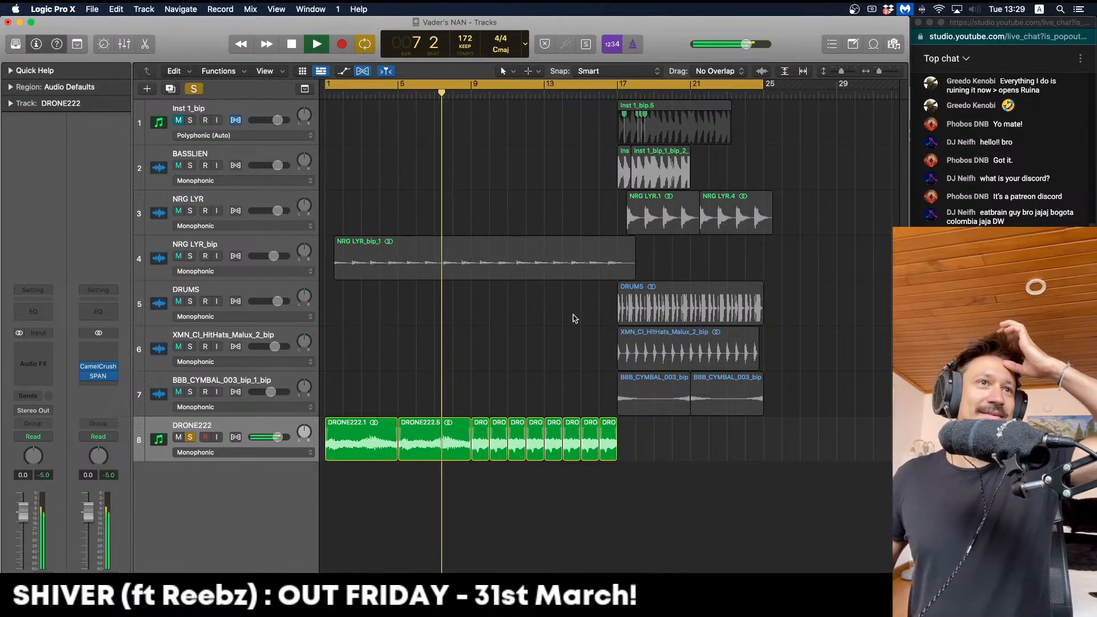
{"action": "key", "text": "space"}
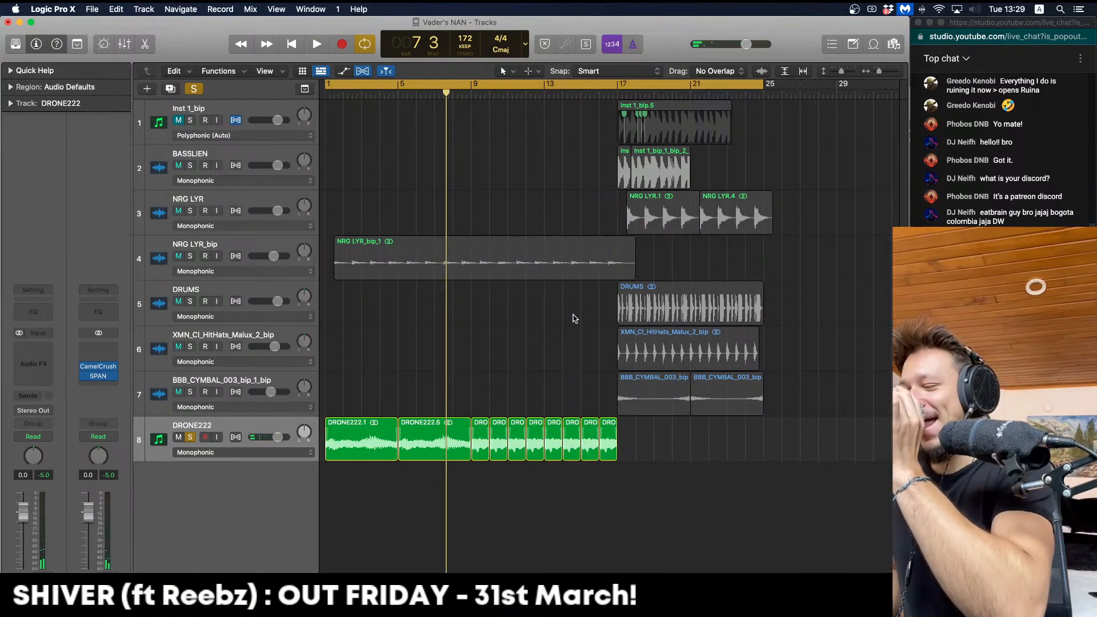
Select all ten DRONE222 slices and bounce them in place to a new DRONE track
{"action": "key", "text": "Return"}
{"action": "key", "text": "space"}
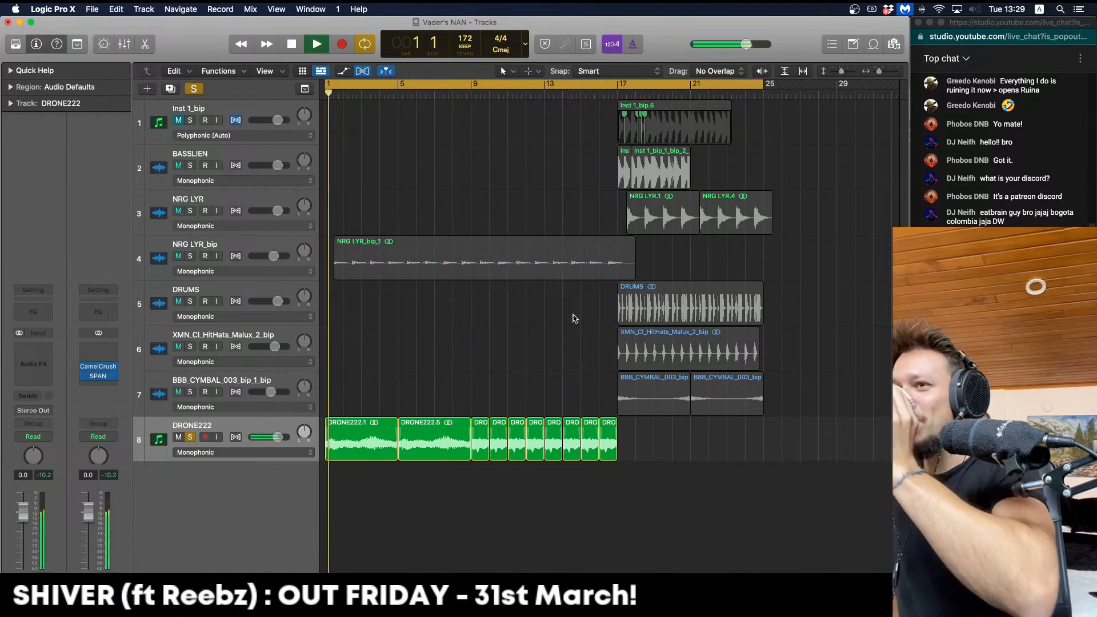
{"action": "key", "text": "space"}
{"action": "left_click_drag", "start_coordinate": [633, 531], "coordinate": [354, 456]}
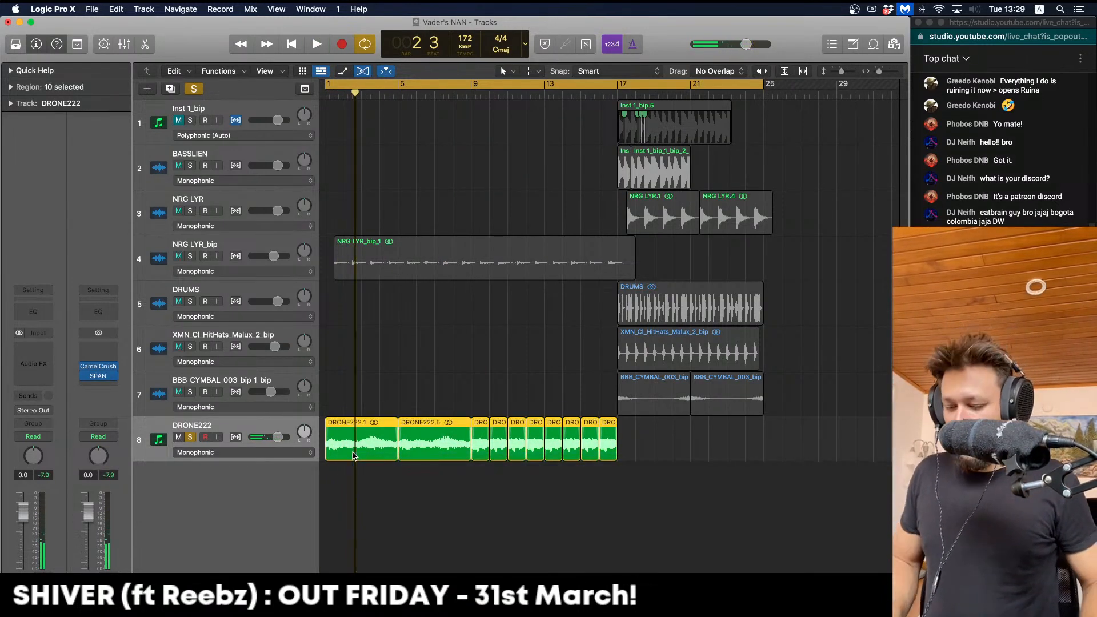
{"action": "key", "text": "ctrl+b"}
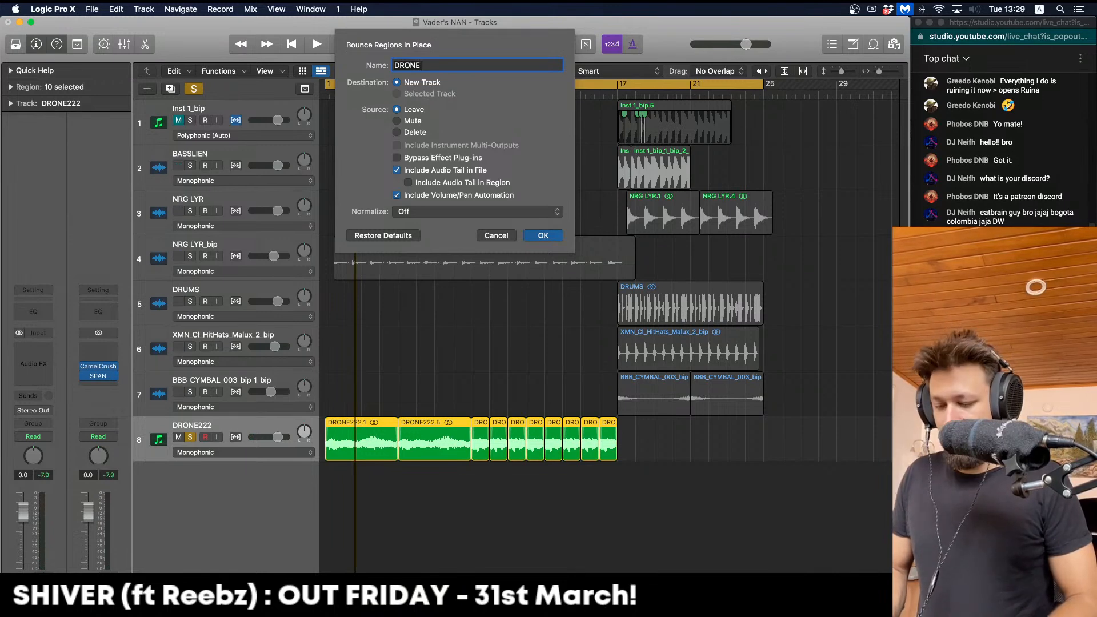
{"action": "key", "text": "Return"}
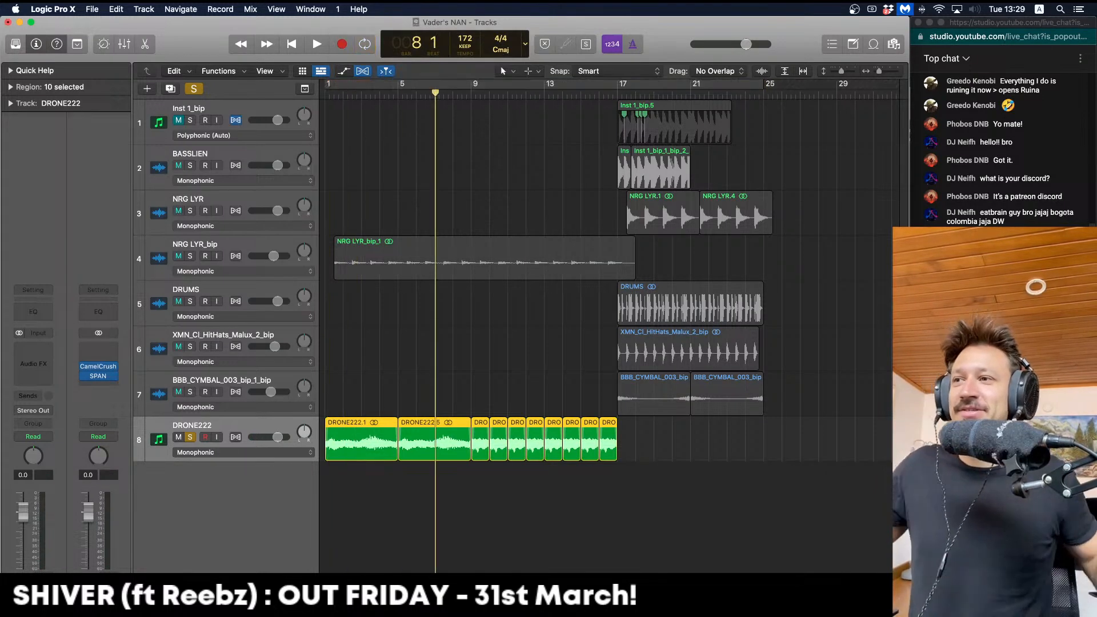
Delete the DRONE222 track and solo the new DRONE track
{"action": "left_click", "coordinate": [388, 426]}
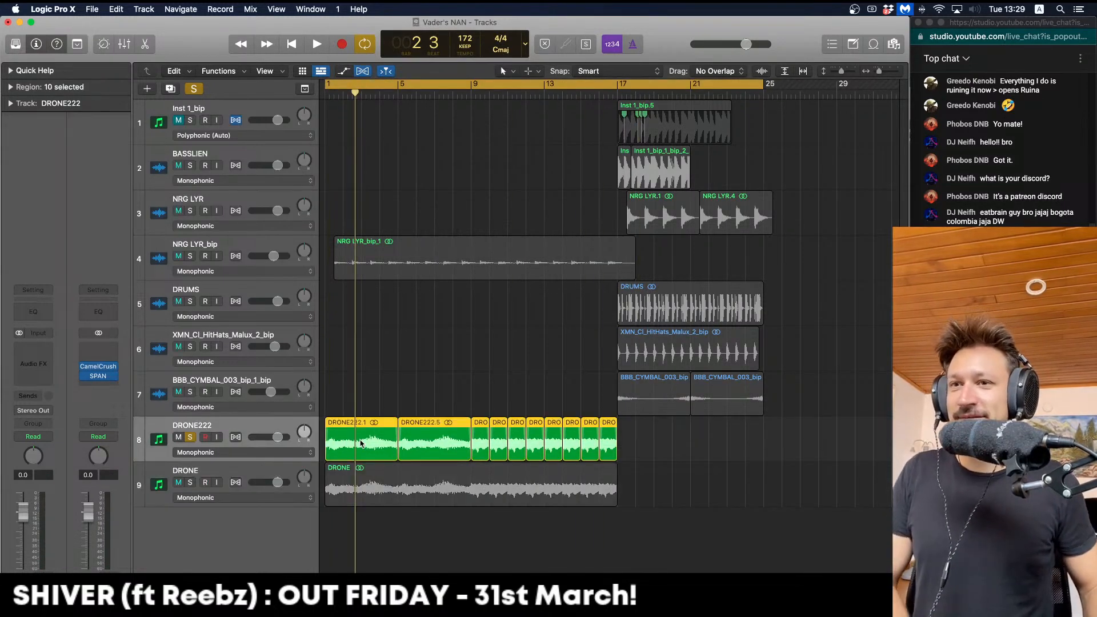
{"action": "key", "text": "super+BackSpace"}
{"action": "left_click", "coordinate": [191, 437]}
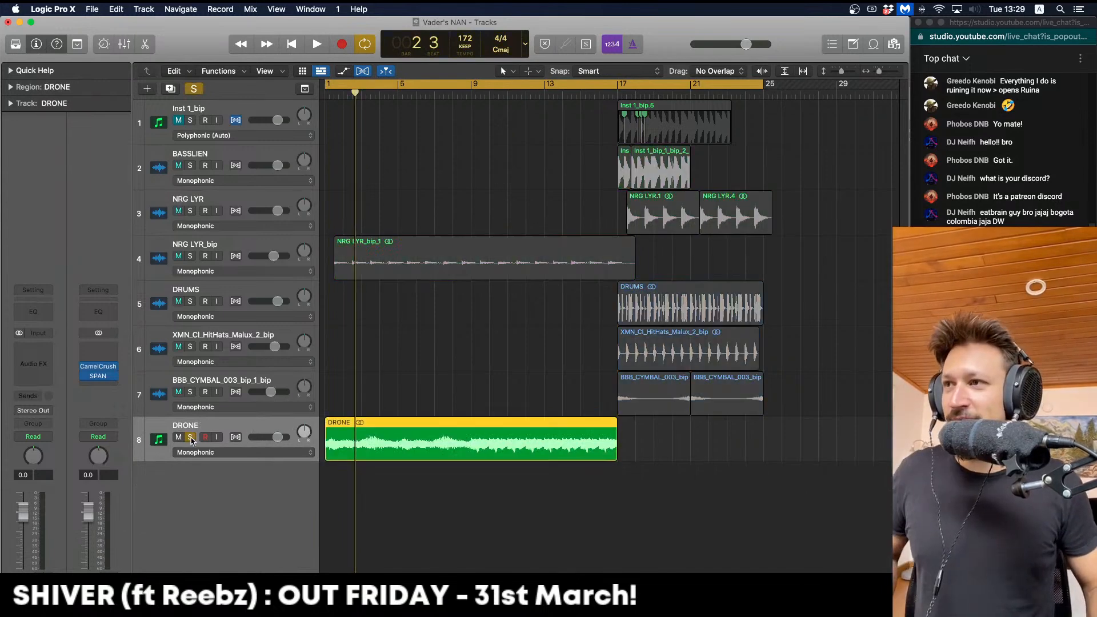
{"action": "key", "text": "space"}
Insert a stereo kHs Convolver on DRONE loaded with the Falkland Palace impulse response
{"action": "left_click", "coordinate": [190, 437]}
{"action": "key", "text": "space"}
{"action": "left_click", "coordinate": [46, 366]}
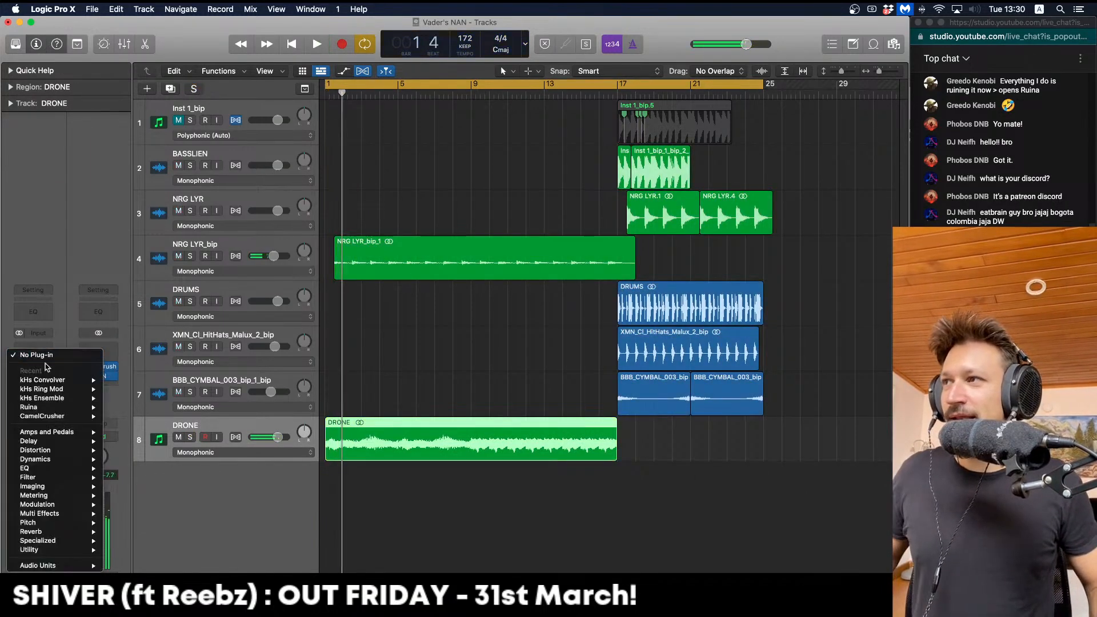
{"action": "left_click", "coordinate": [112, 380]}
{"action": "key", "text": "space"}
{"action": "left_click", "coordinate": [407, 314]}
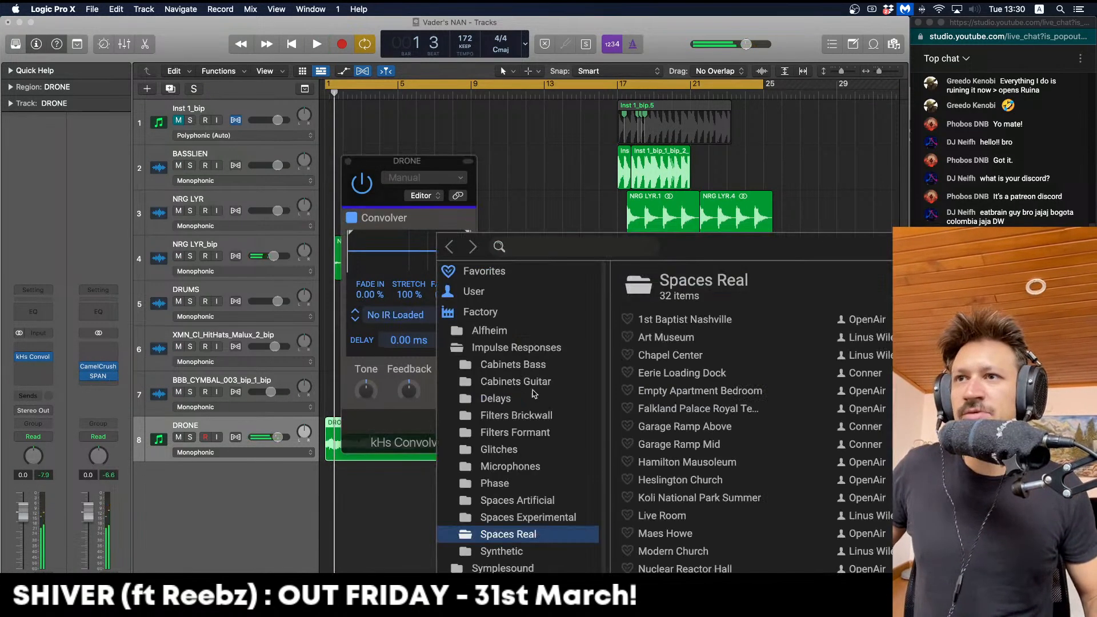
{"action": "scroll", "coordinate": [739, 475], "scroll_direction": "down", "scroll_amount": 1}
{"action": "double_click", "coordinate": [724, 421]}
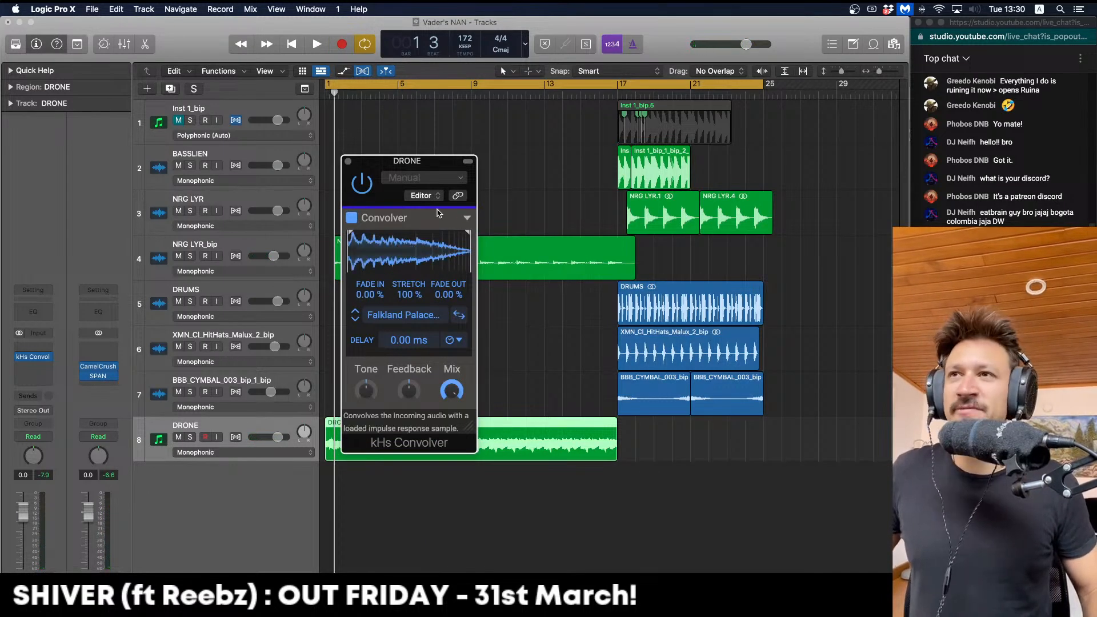
{"action": "key", "text": "space"}
Lower the Convolver's Mix from 90% to about 48% and close its window
{"action": "mouse_move", "coordinate": [452, 391]}
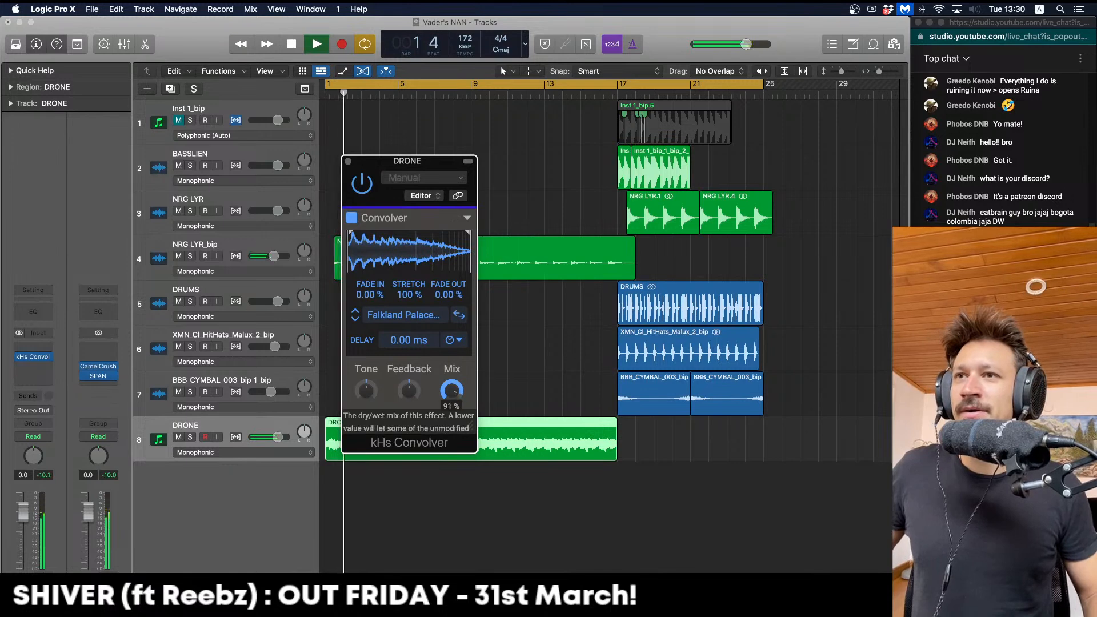
{"action": "key", "text": "space"}
{"action": "left_click_drag", "start_coordinate": [451, 390], "coordinate": [451, 438]}
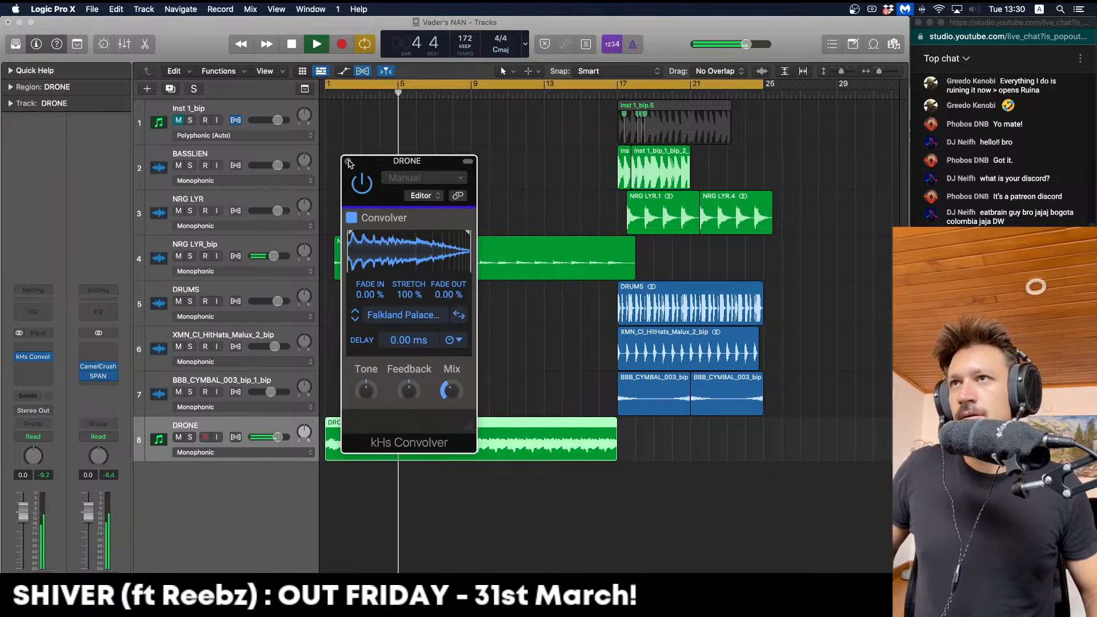
{"action": "mouse_move", "coordinate": [447, 398]}
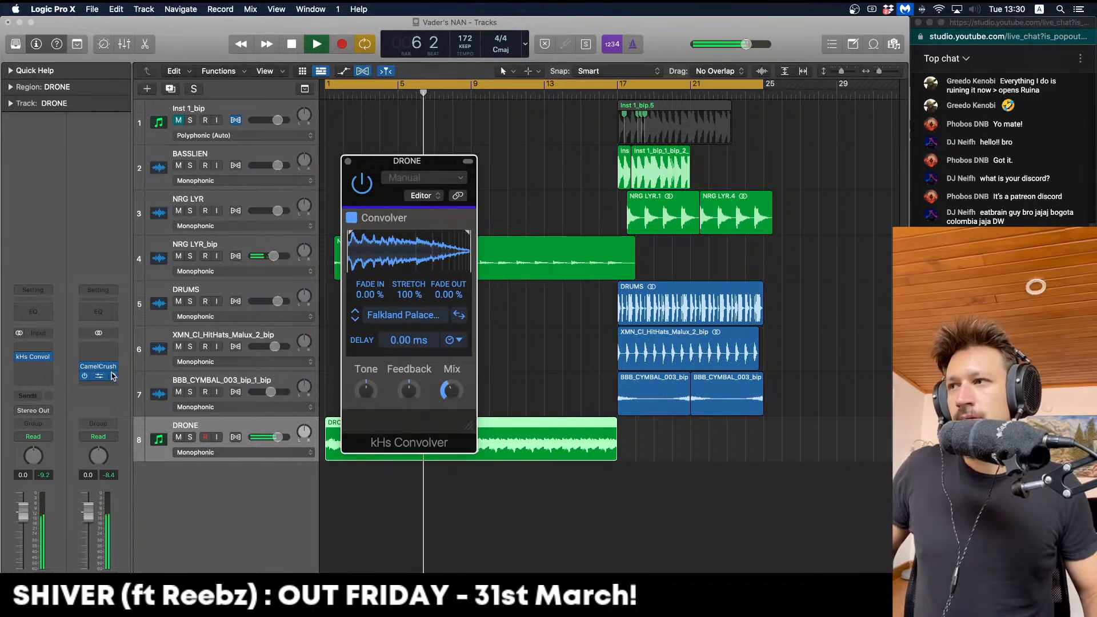
{"action": "left_click", "coordinate": [33, 352]}
Insert Soundtoys Decapitator after the Convolver on DRONE and play to hear the distortion
{"action": "left_click", "coordinate": [50, 349]}
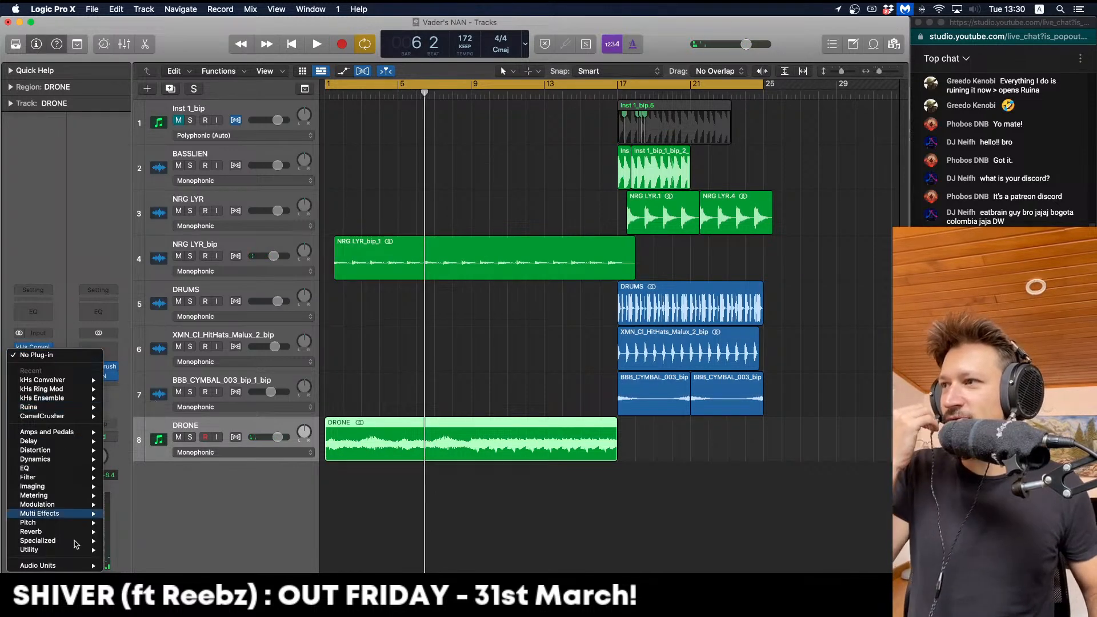
{"action": "mouse_move", "coordinate": [66, 565]}
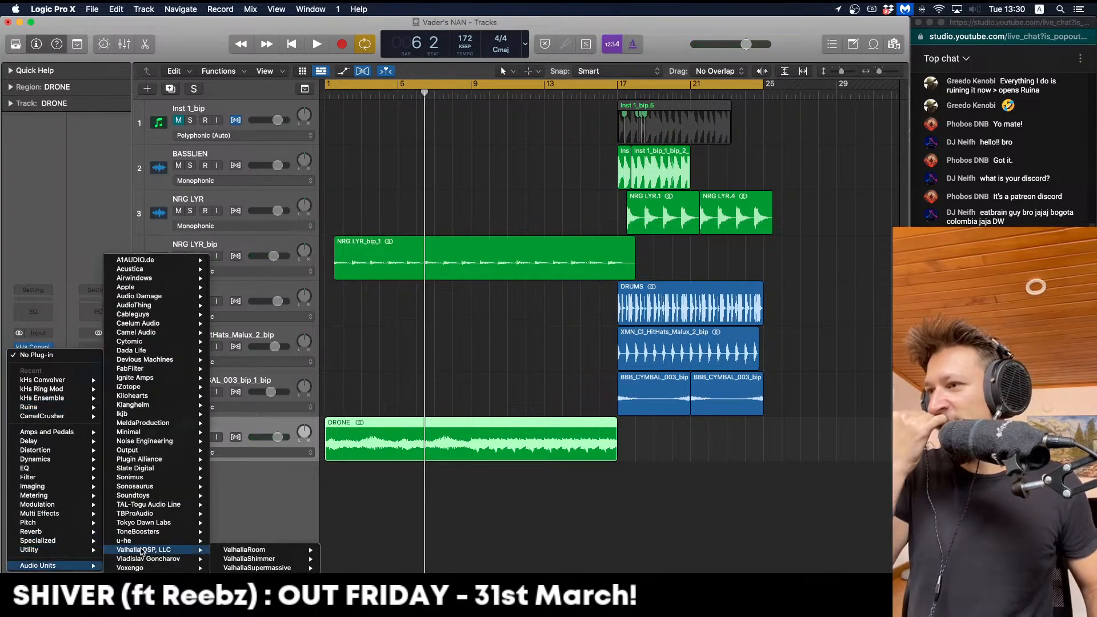
{"action": "mouse_move", "coordinate": [153, 497]}
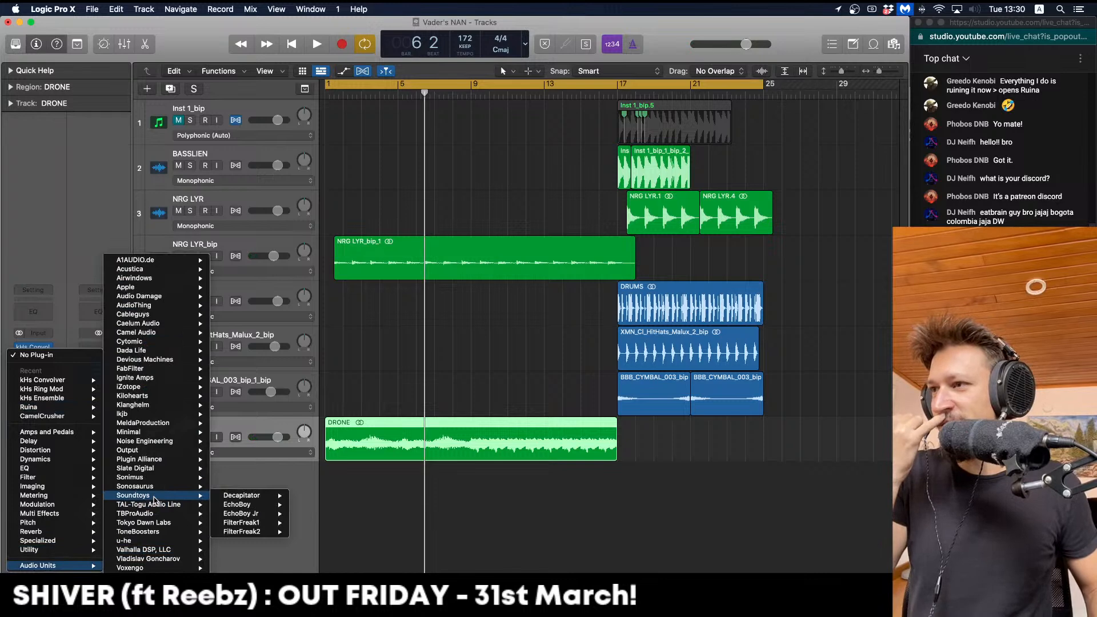
{"action": "left_click", "coordinate": [229, 497]}
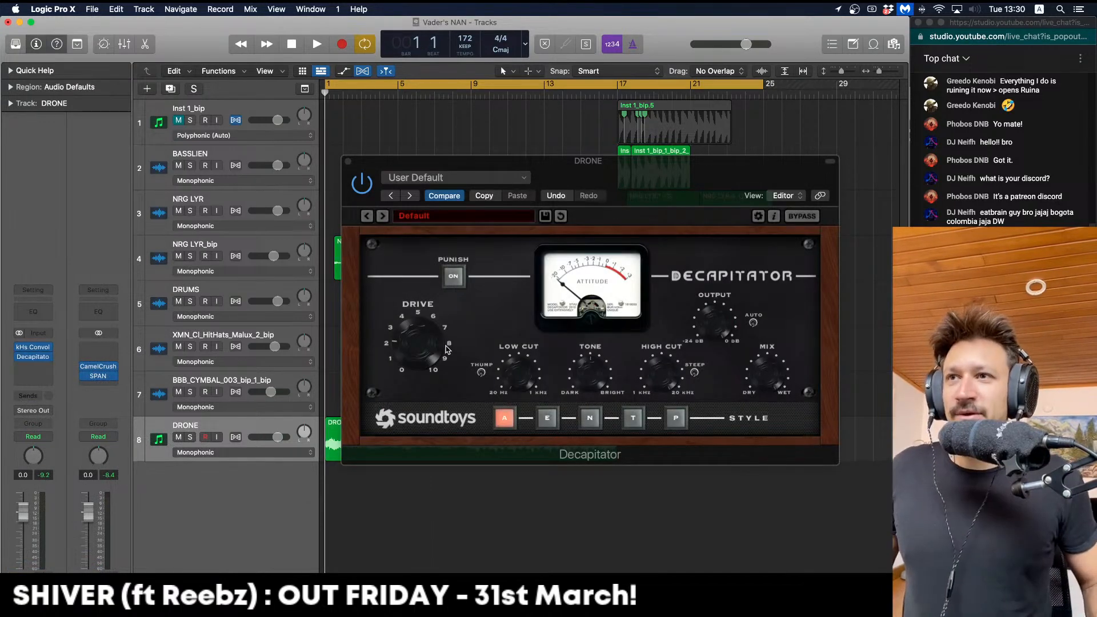
{"action": "key", "text": "space"}
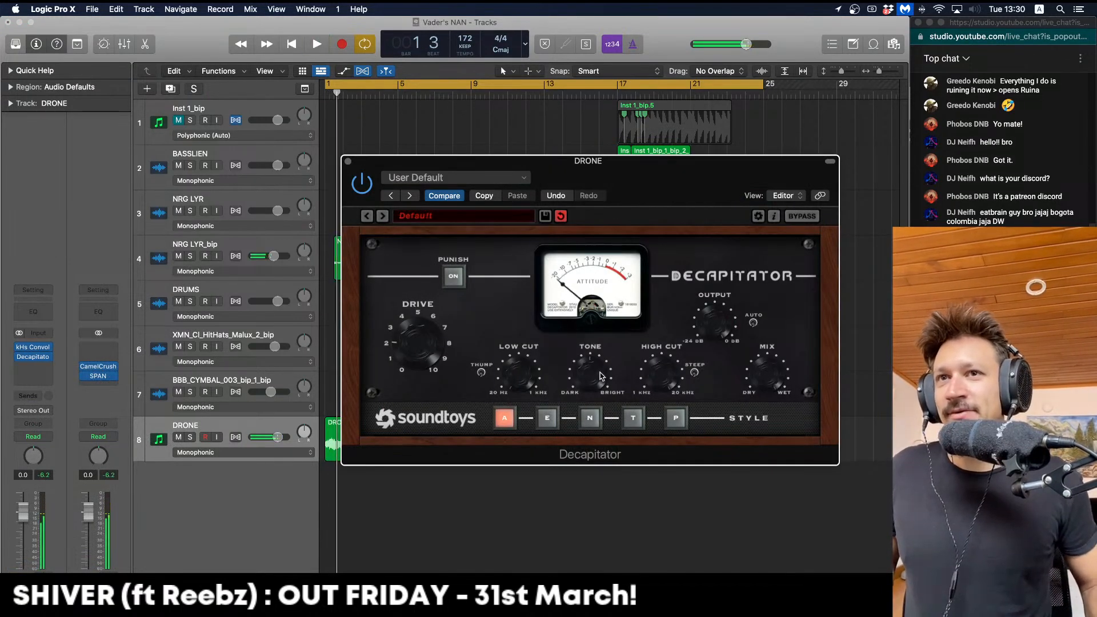
{"action": "key", "text": "space"}
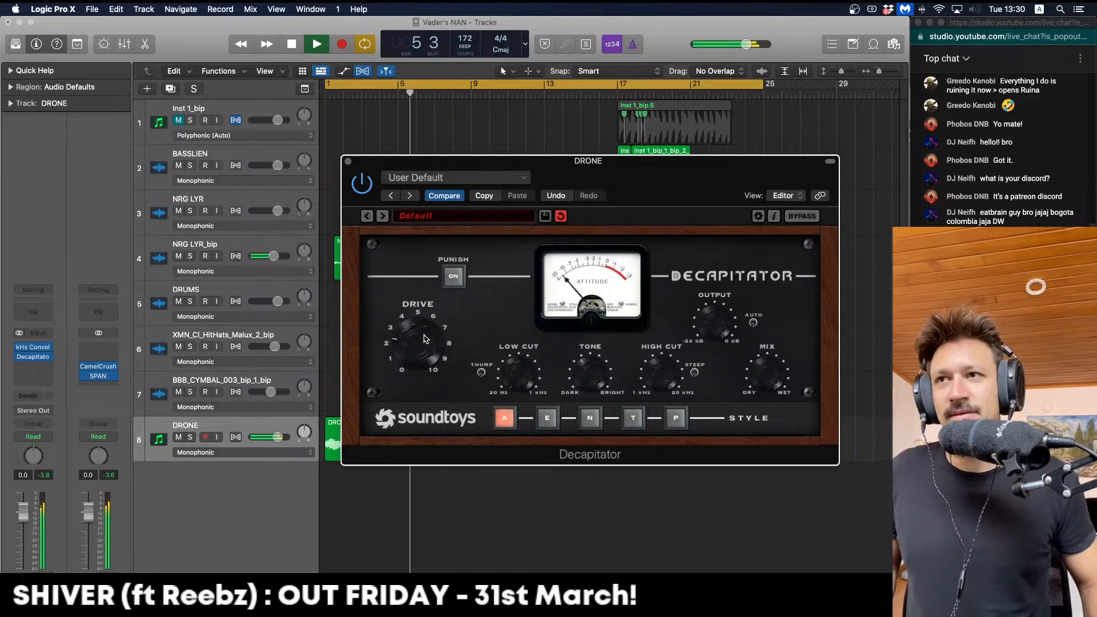
{"action": "key", "text": "space"}
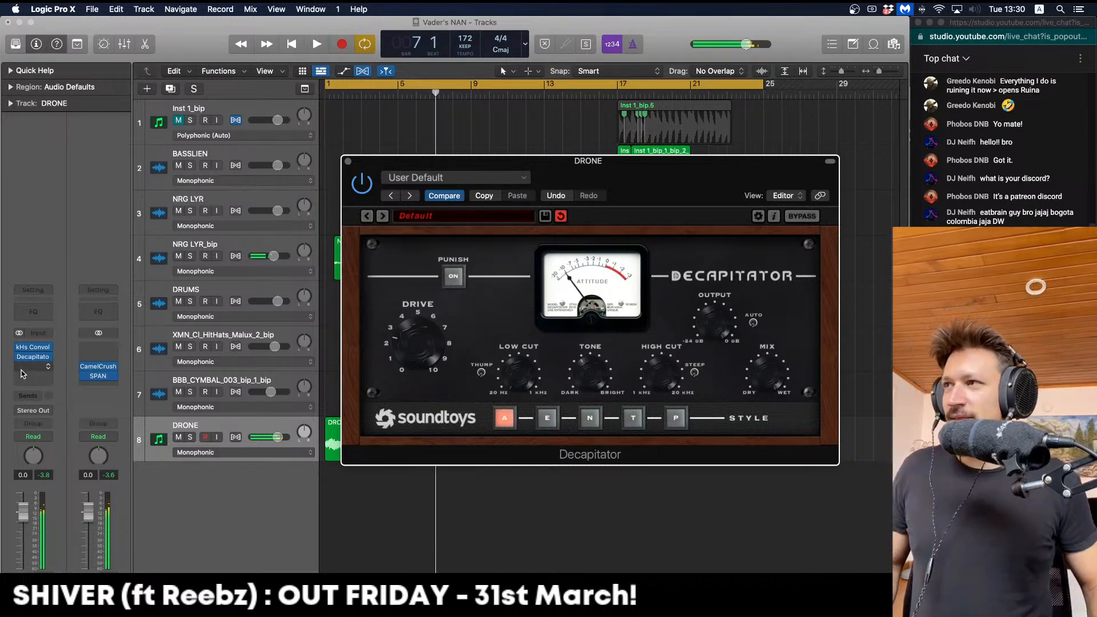
{"action": "left_click", "coordinate": [23, 366]}
{"action": "mouse_move", "coordinate": [37, 575]}
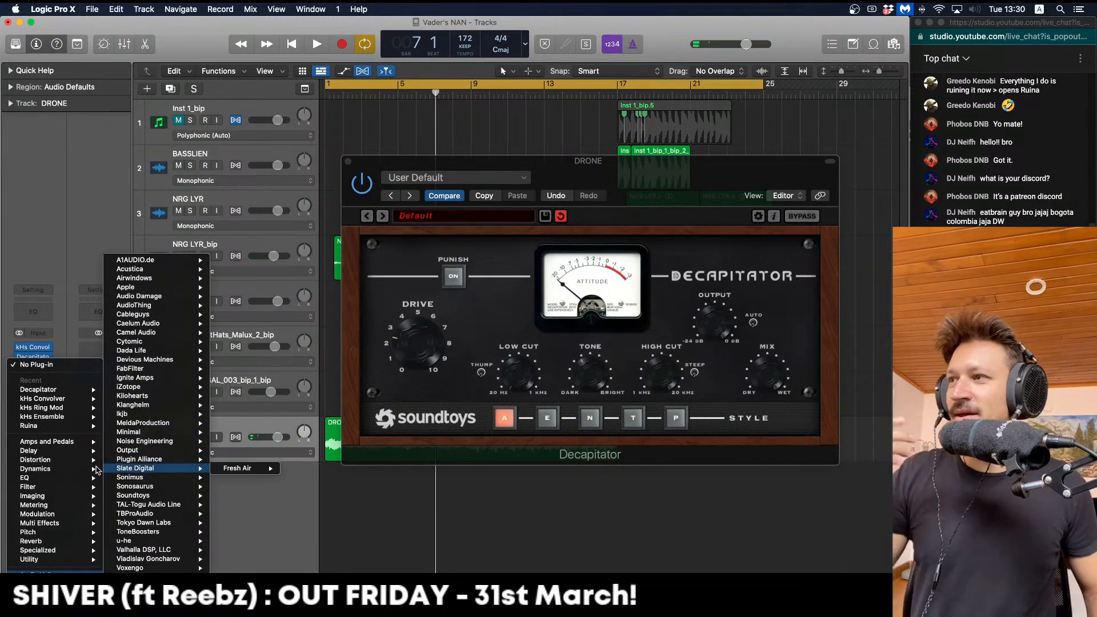
Add a stereo Channel EQ set to Side Only with a low cut near 242 Hz
{"action": "mouse_move", "coordinate": [92, 478]}
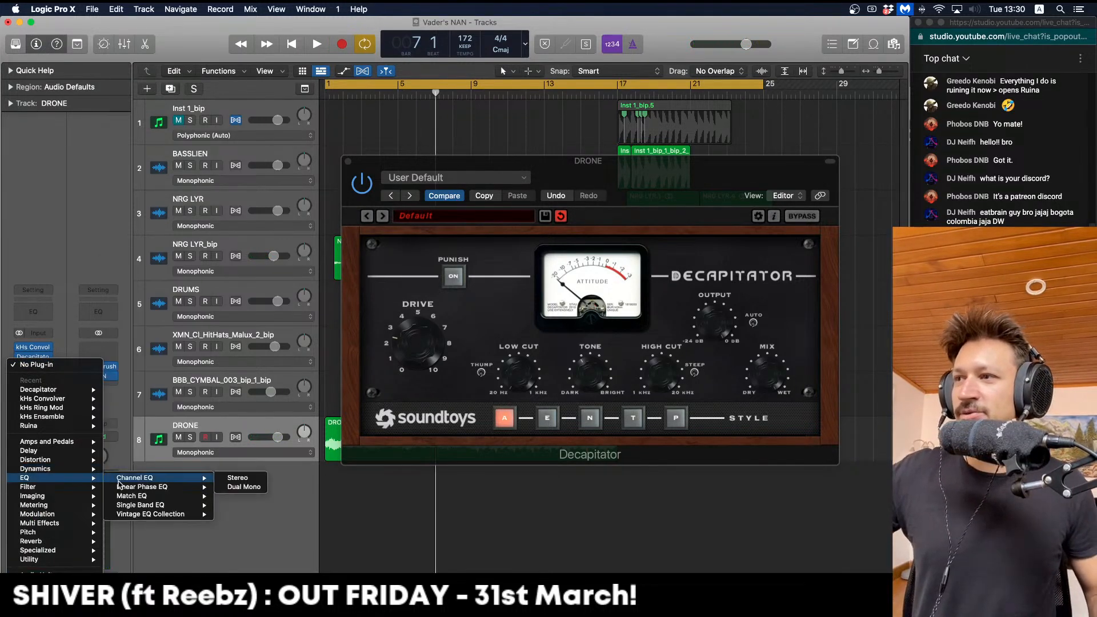
{"action": "left_click", "coordinate": [237, 478]}
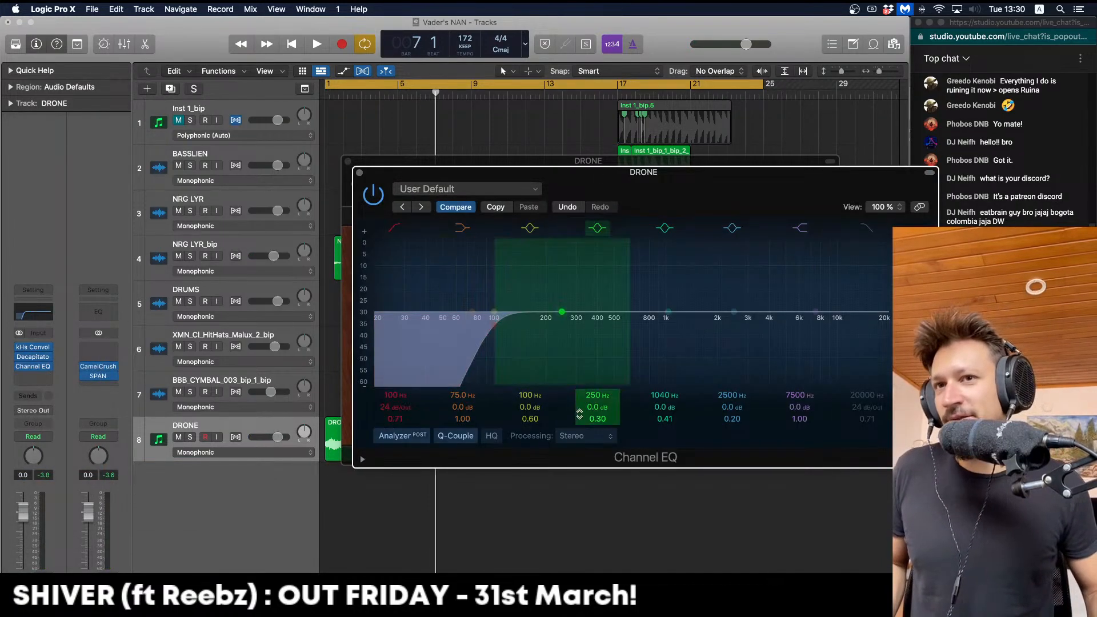
{"action": "left_click", "coordinate": [594, 437]}
{"action": "left_click", "coordinate": [587, 484]}
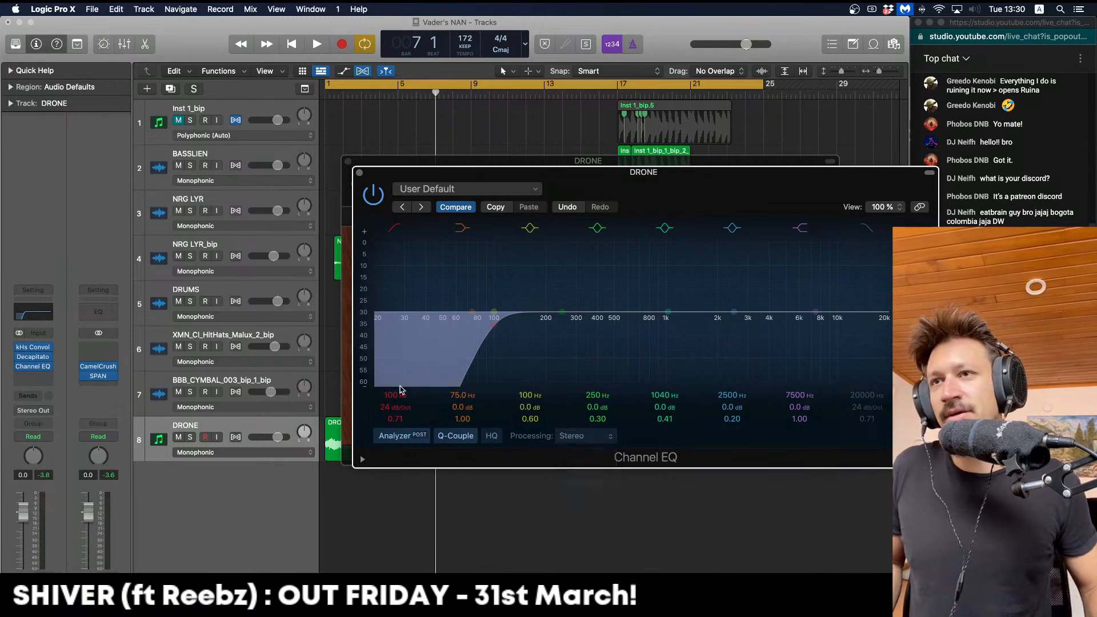
{"action": "key", "text": "space"}
{"action": "left_click_drag", "start_coordinate": [497, 355], "coordinate": [558, 359]}
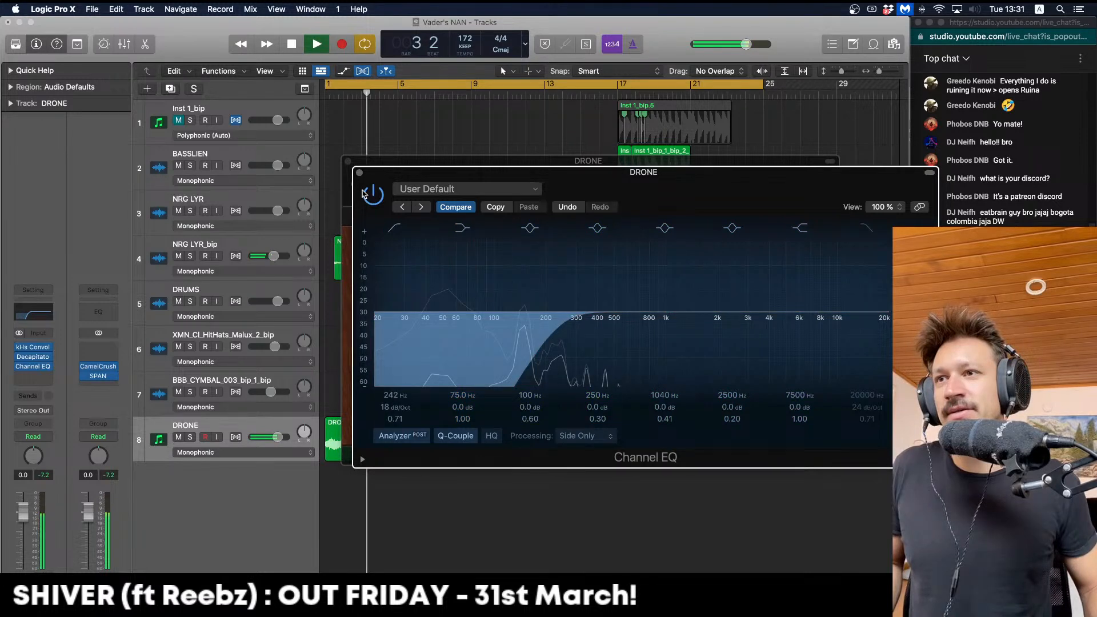
{"action": "left_click", "coordinate": [358, 172]}
{"action": "left_click", "coordinate": [348, 162]}
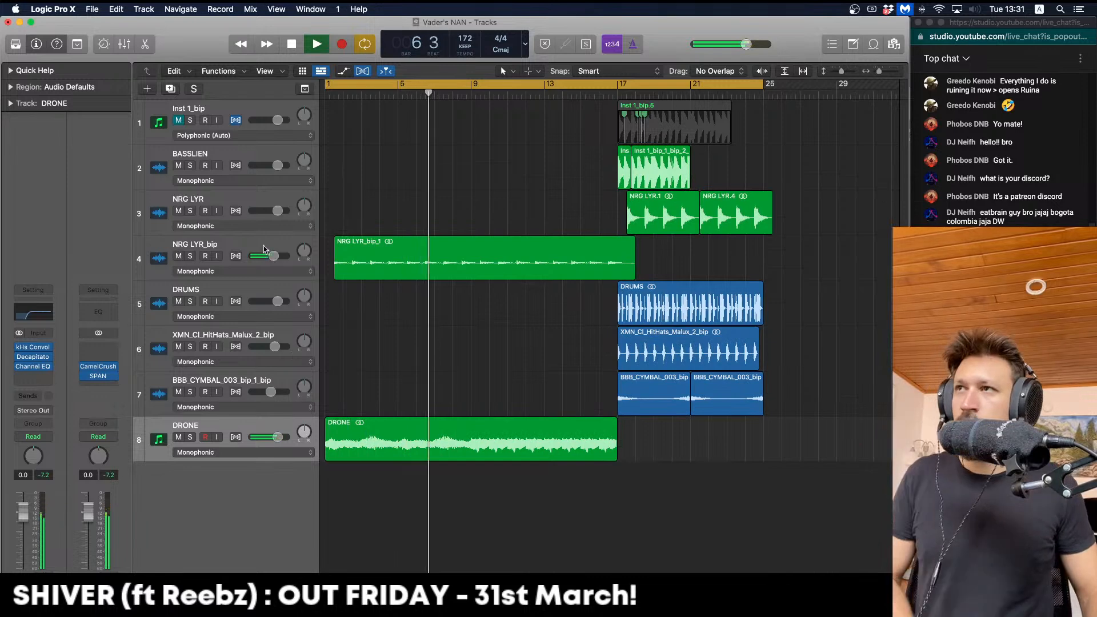
Play the arrangement from the start and turn off cycle playback
{"action": "left_click", "coordinate": [225, 269]}
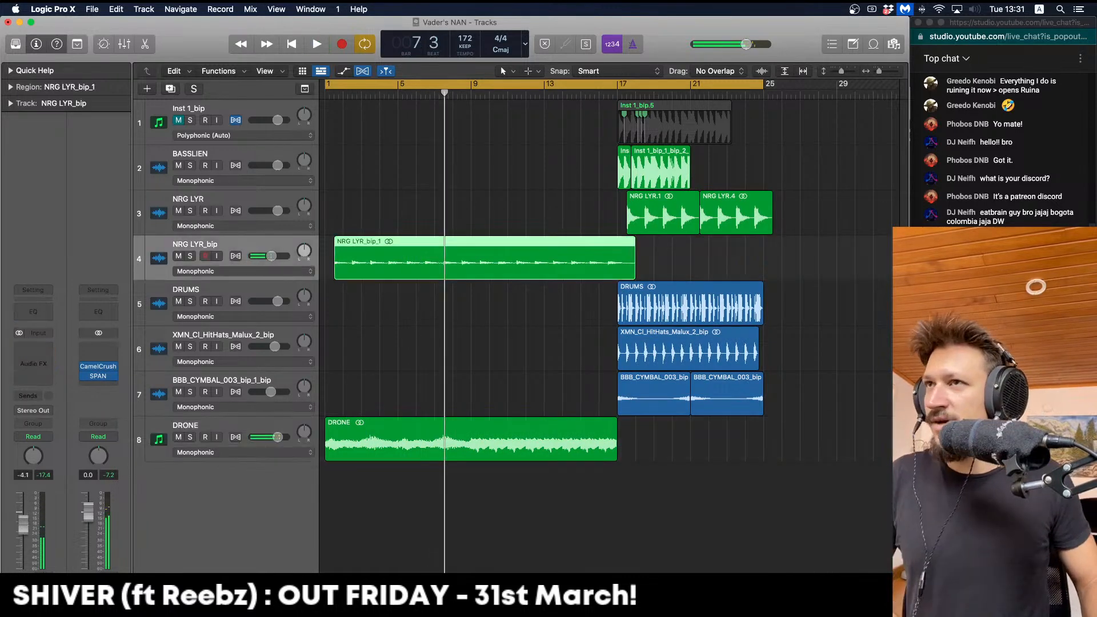
{"action": "key", "text": "Return"}
{"action": "key", "text": "space"}
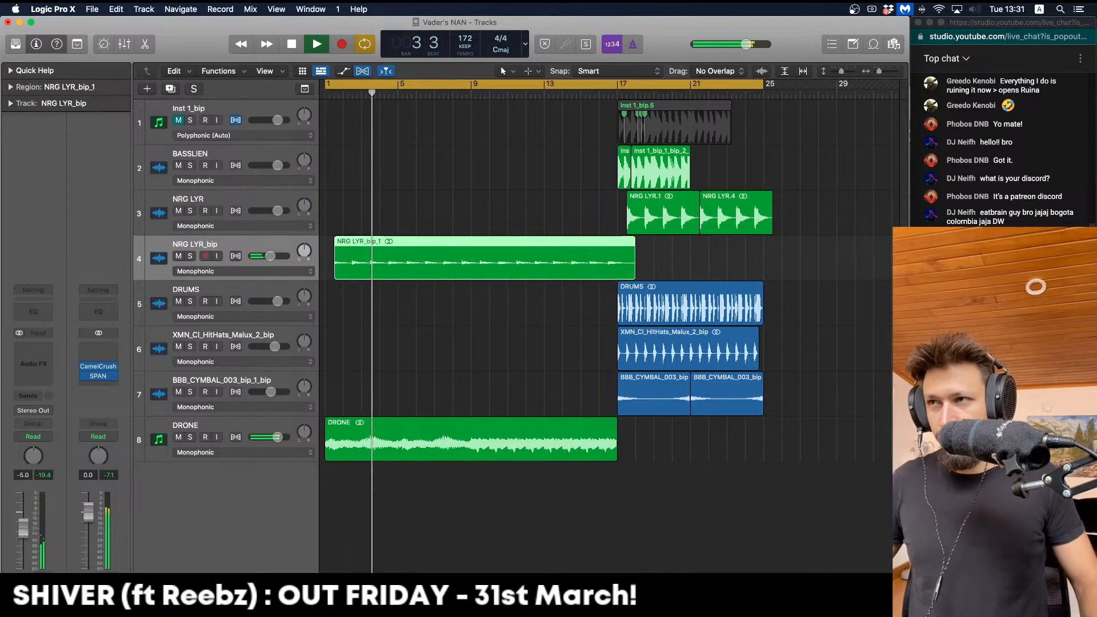
{"action": "left_click", "coordinate": [570, 83]}
{"action": "left_click", "coordinate": [562, 158]}
{"action": "key", "text": "space"}
Copy the XMN_Cl_HitHats_Malux_2_bip region to bar 1 of track 6 and audition it
{"action": "left_click_drag", "start_coordinate": [628, 354], "coordinate": [316, 366]}
{"action": "key", "text": "Return"}
{"action": "key", "text": "space"}
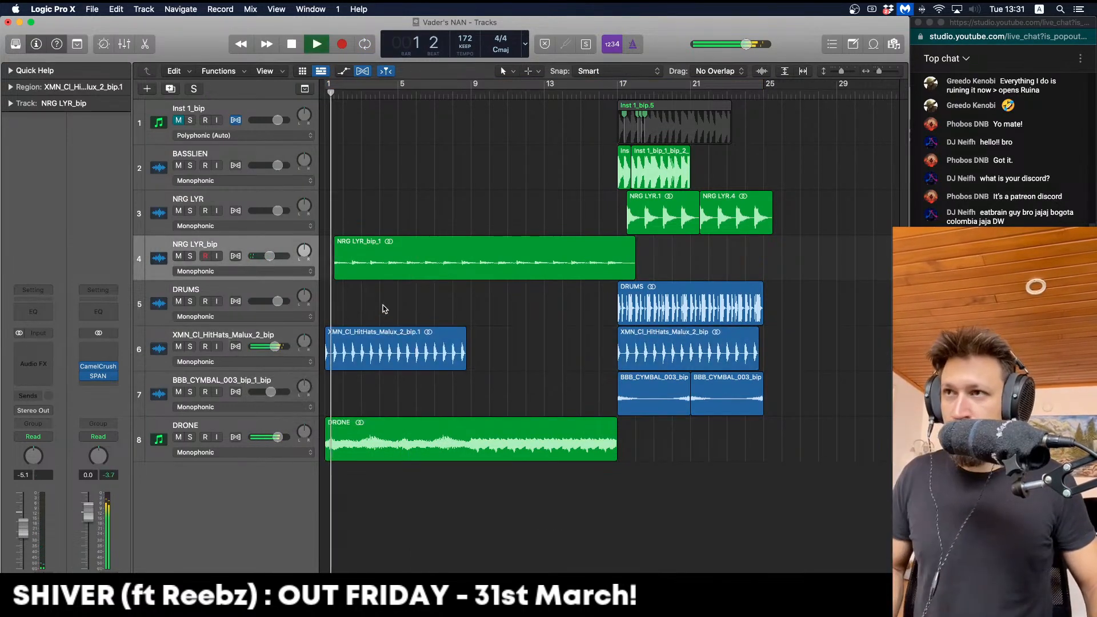
{"action": "left_click", "coordinate": [284, 336]}
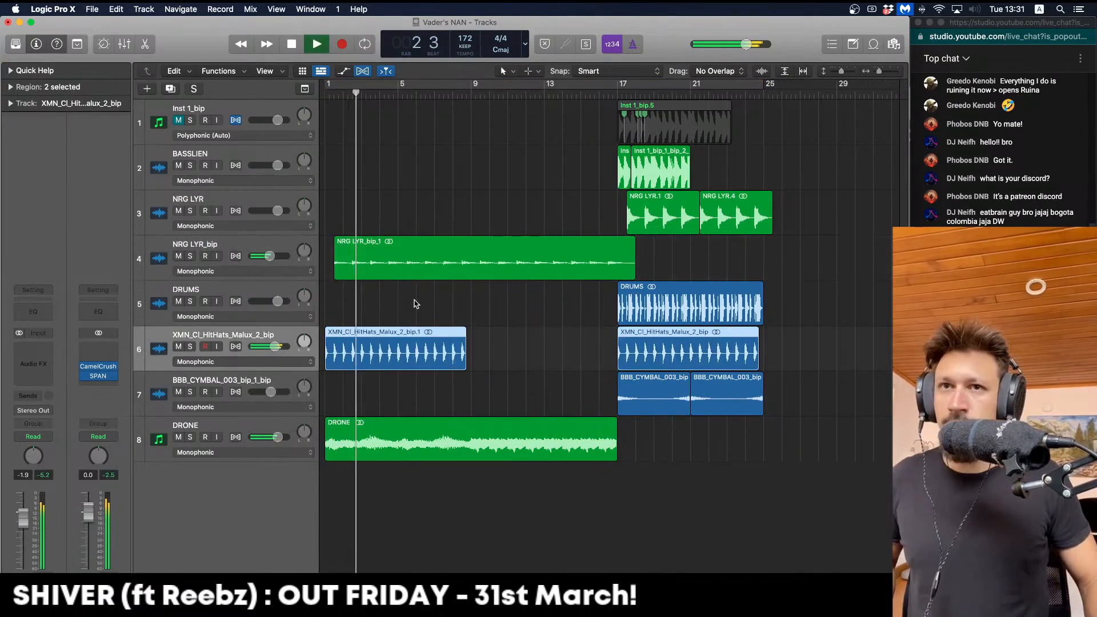
{"action": "left_click", "coordinate": [416, 304]}
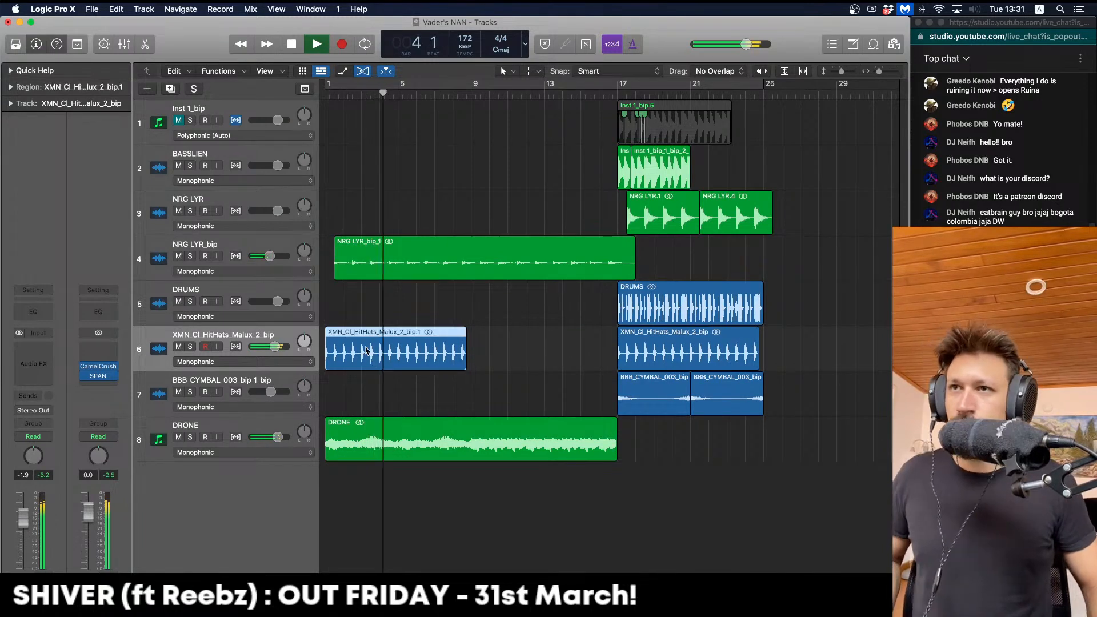
Cut out a one-beat hi-hat slice near the copy's start and trim it short
{"action": "left_click_drag", "start_coordinate": [337, 349], "coordinate": [341, 349]}
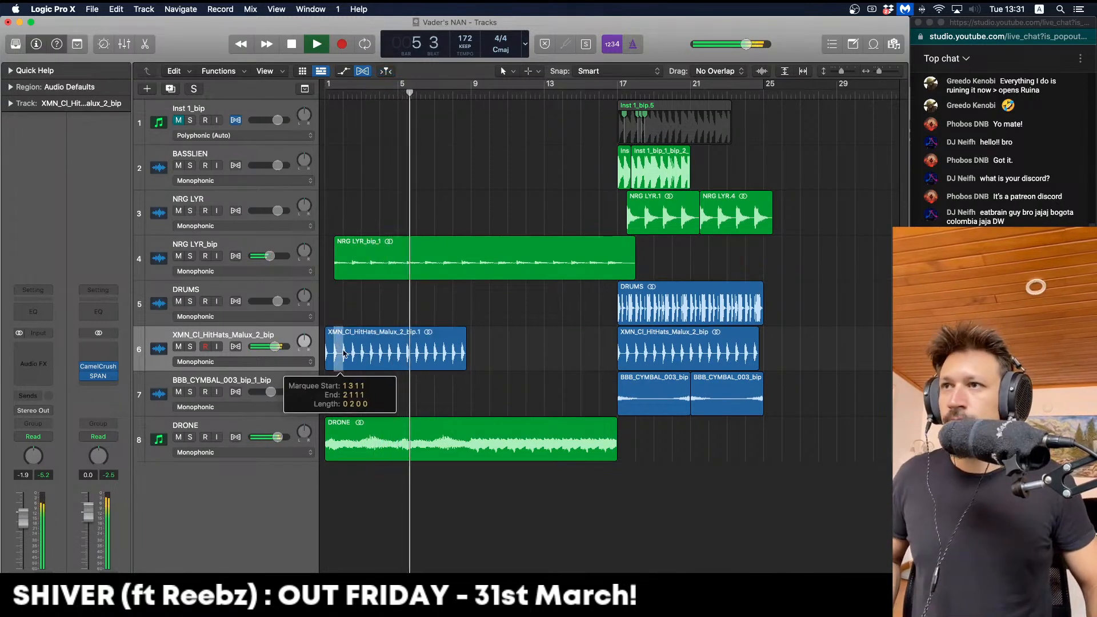
{"action": "key", "text": "Delete"}
{"action": "key", "text": "Return"}
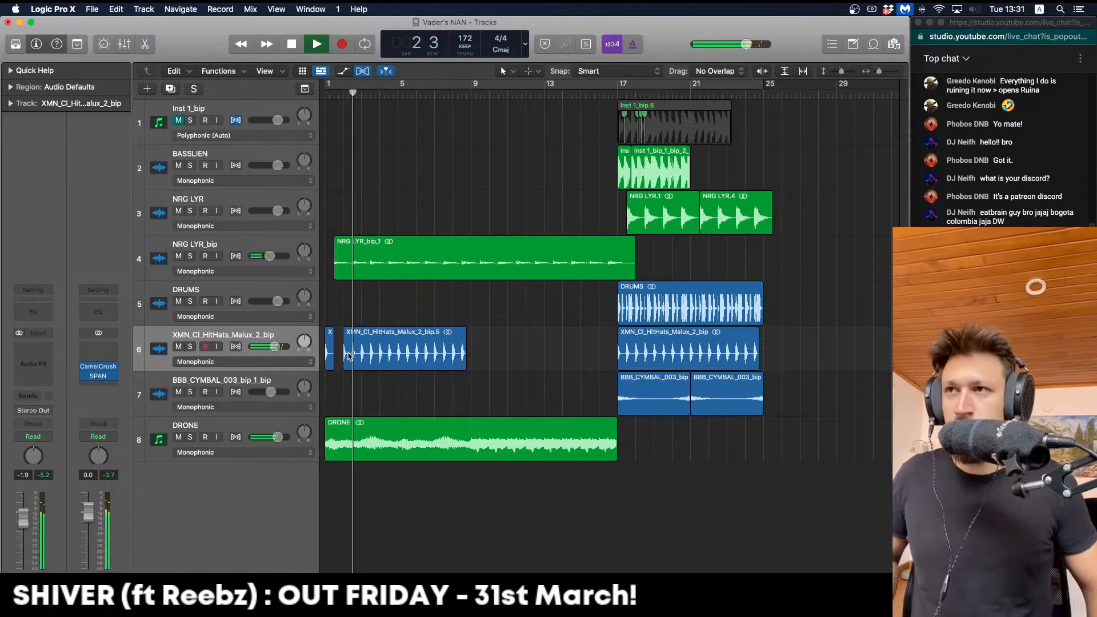
{"action": "key", "text": "space"}
{"action": "left_click_drag", "start_coordinate": [332, 362], "coordinate": [298, 329]}
{"action": "key", "text": "space"}
{"action": "key", "text": "space"}
Delete the remaining hi-hat material up to bar 7 and shorten the second hit
{"action": "key", "text": "Delete"}
{"action": "left_click", "coordinate": [462, 351]}
{"action": "key", "text": "Delete"}
{"action": "left_click", "coordinate": [369, 363]}
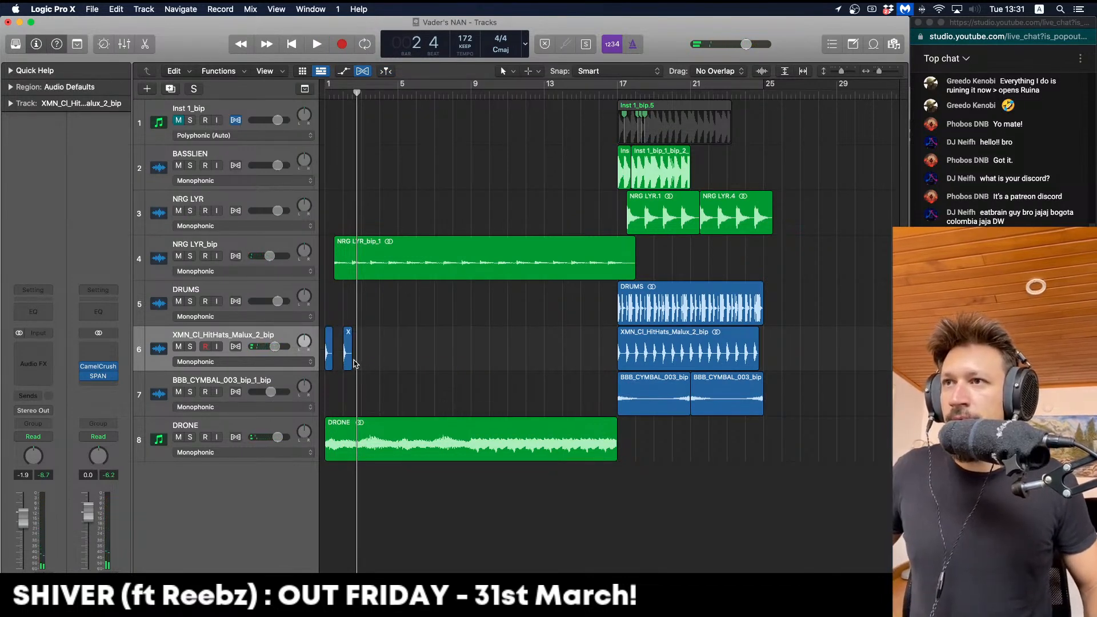
{"action": "left_click_drag", "start_coordinate": [350, 360], "coordinate": [286, 318]}
{"action": "key", "text": "space"}
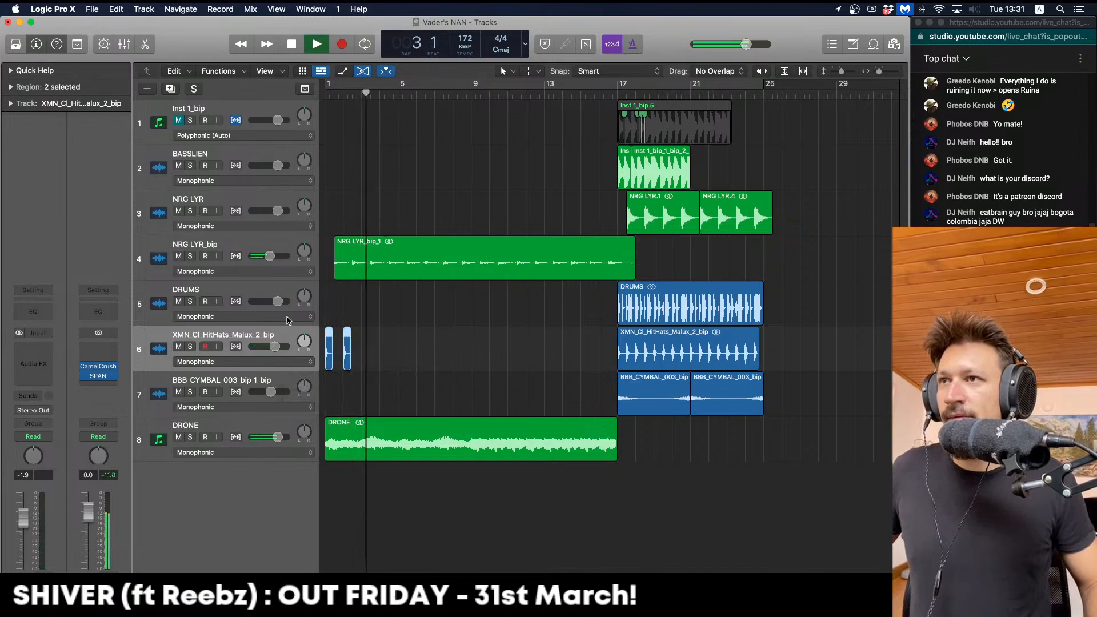
{"action": "key", "text": "space"}
Review the two short hits from bar 1 in region parameters, then zoom in horizontally
{"action": "key", "text": "Return"}
{"action": "key", "text": "space"}
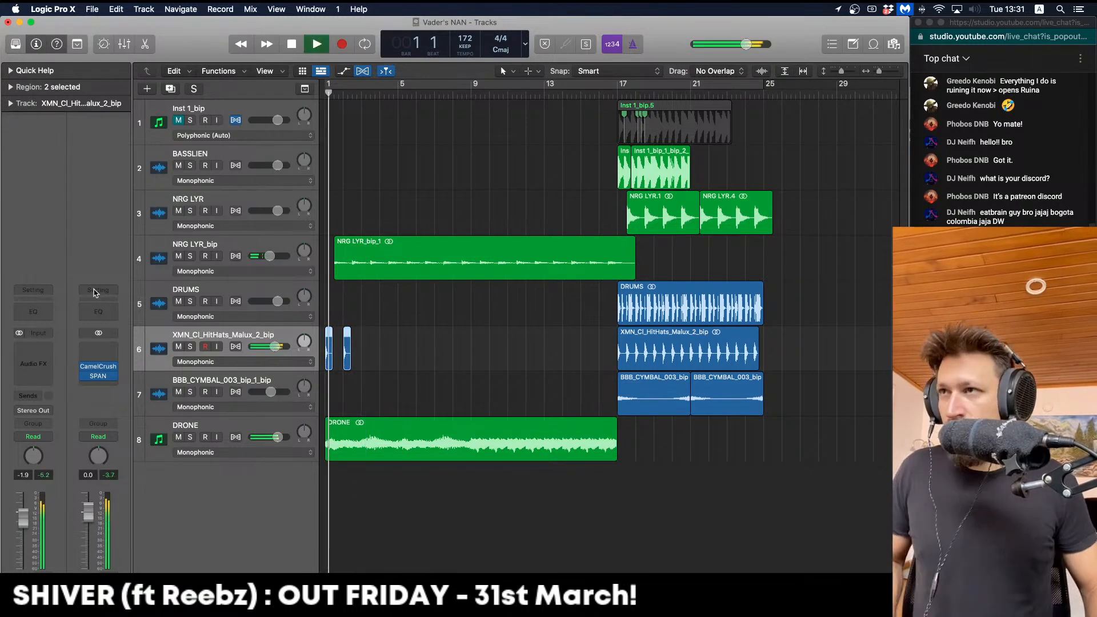
{"action": "left_click", "coordinate": [10, 87]}
{"action": "key", "text": "space"}
{"action": "left_click", "coordinate": [448, 286]}
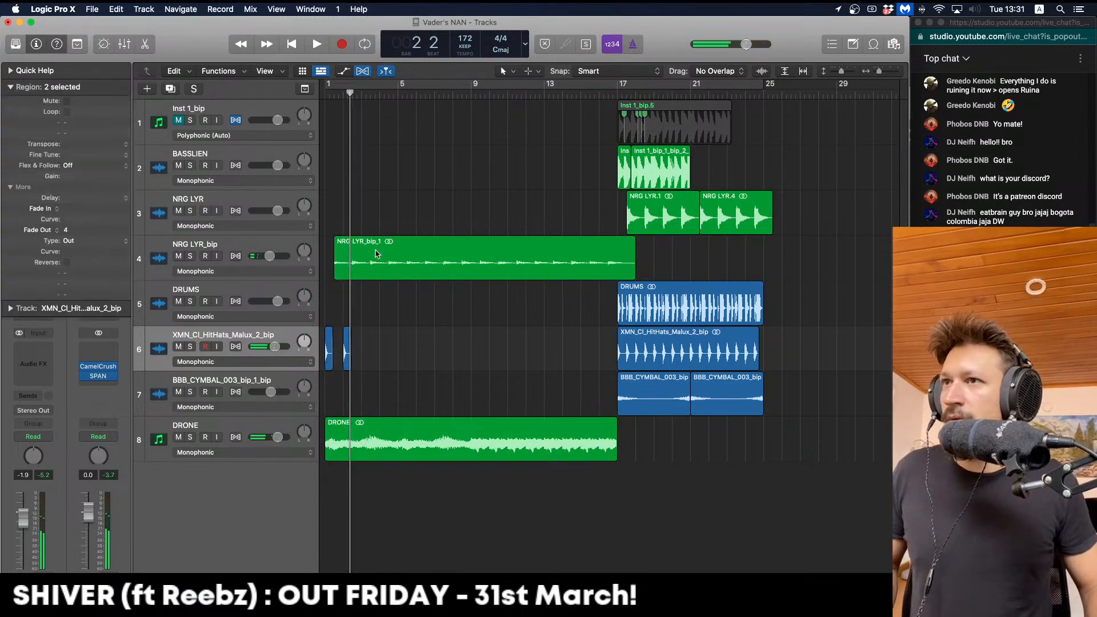
{"action": "left_click", "coordinate": [27, 88]}
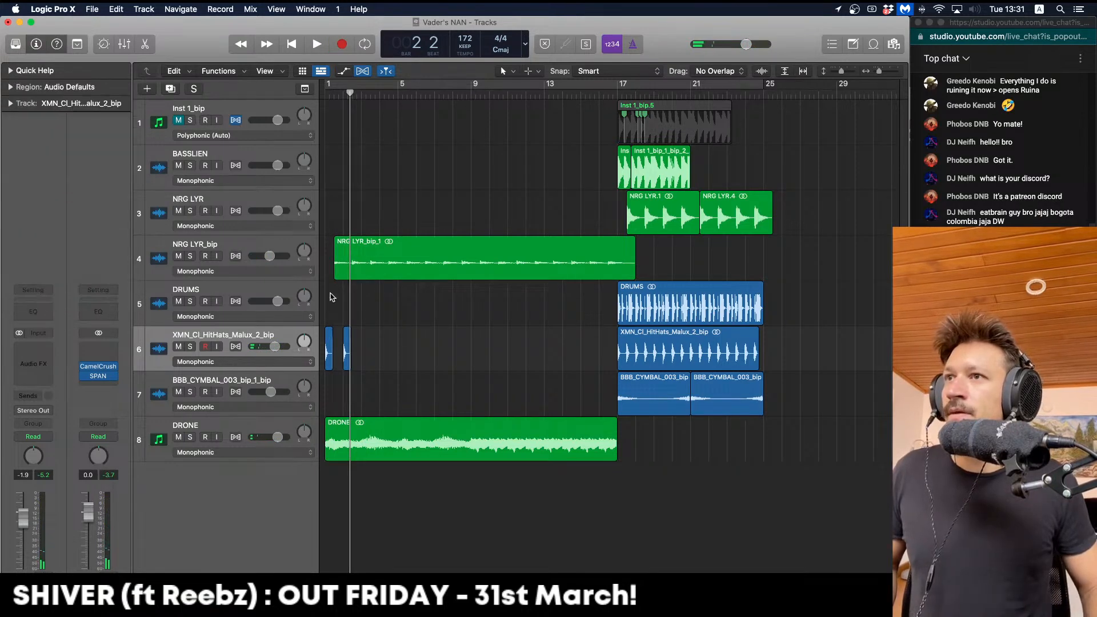
{"action": "key", "text": "Return"}
{"action": "key", "text": "super+Right"}
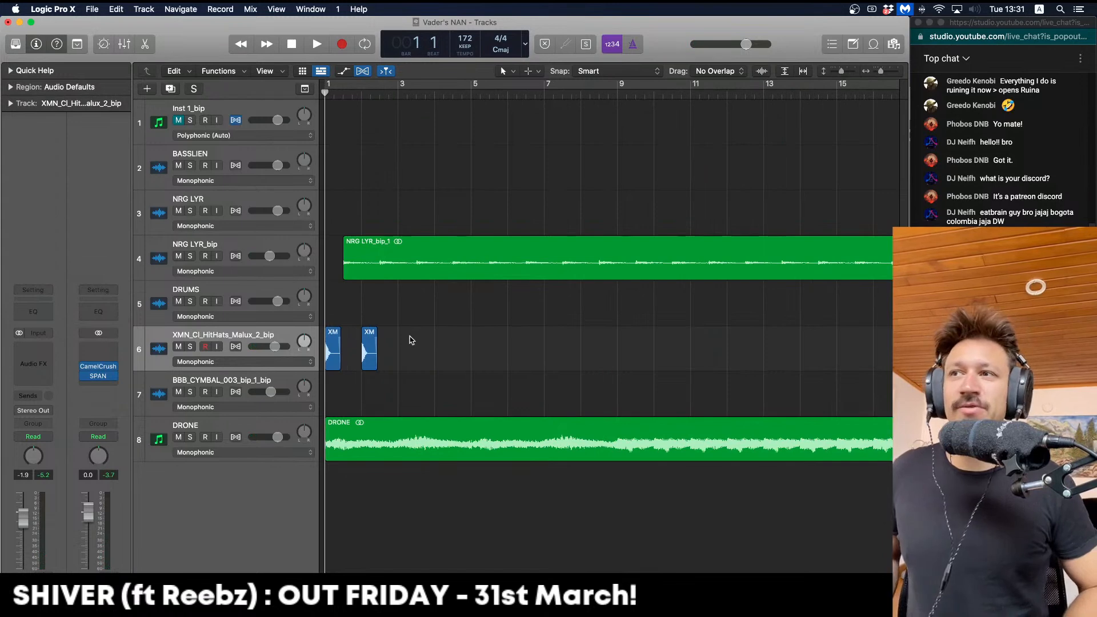
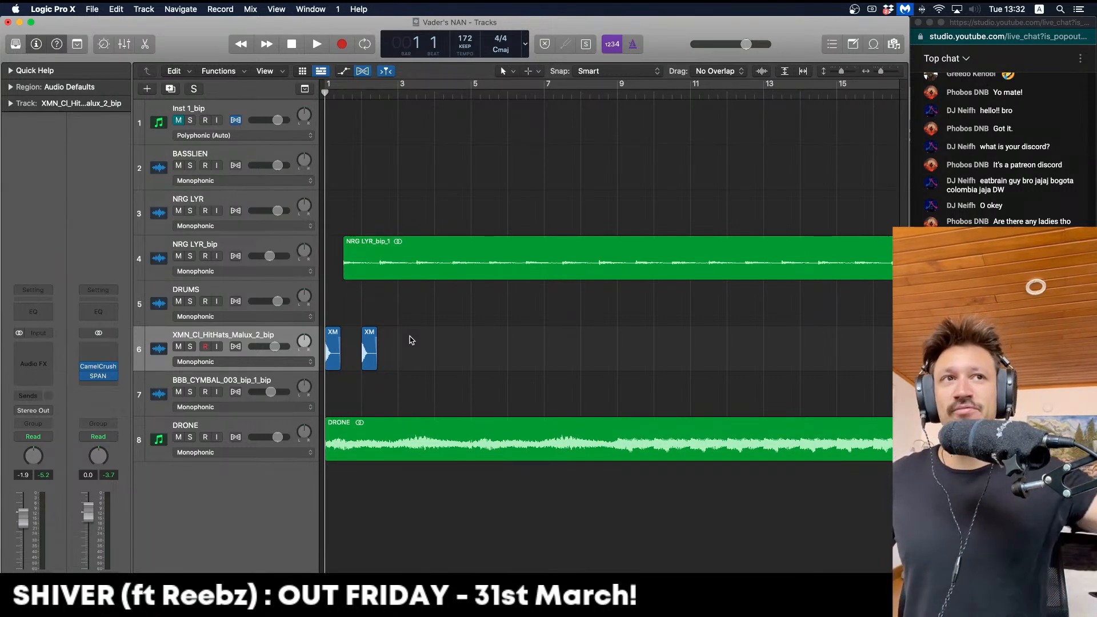
Option-drag copies of the two hi-hat chops until they fill bars 1–16
{"action": "key", "text": "super+Right"}
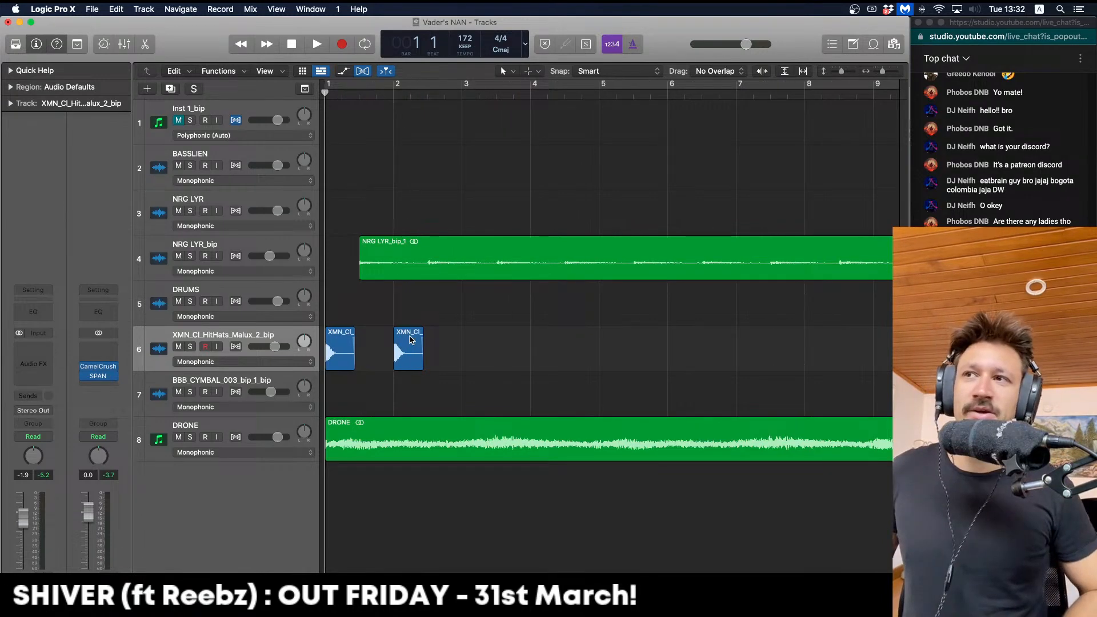
{"action": "left_click_drag", "start_coordinate": [536, 355], "coordinate": [473, 353]}
{"action": "mouse_move", "coordinate": [618, 353]}
{"action": "left_mouse_down"}
{"action": "mouse_move", "coordinate": [331, 355]}
{"action": "mouse_move", "coordinate": [634, 358]}
{"action": "mouse_move", "coordinate": [605, 358]}
{"action": "left_mouse_up"}
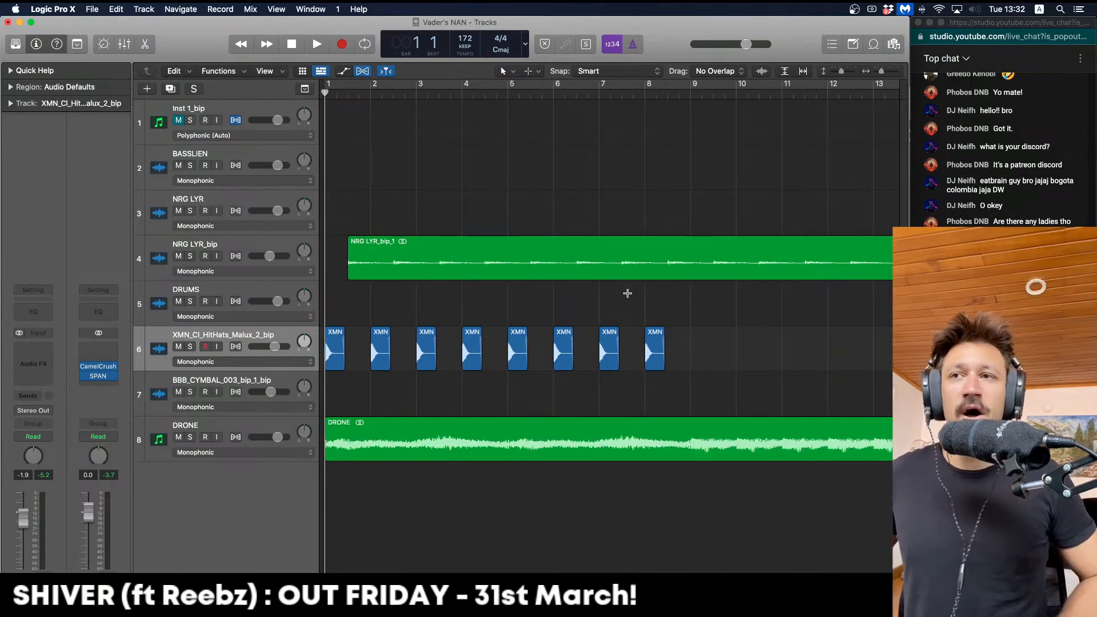
{"action": "key", "text": "super+Left"}
{"action": "left_click_drag", "start_coordinate": [567, 333], "coordinate": [550, 358]}
{"action": "left_click", "coordinate": [572, 303]}
Bounce all 16 hi-hat chops in place to a new track
{"action": "left_click_drag", "start_coordinate": [753, 320], "coordinate": [253, 347]}
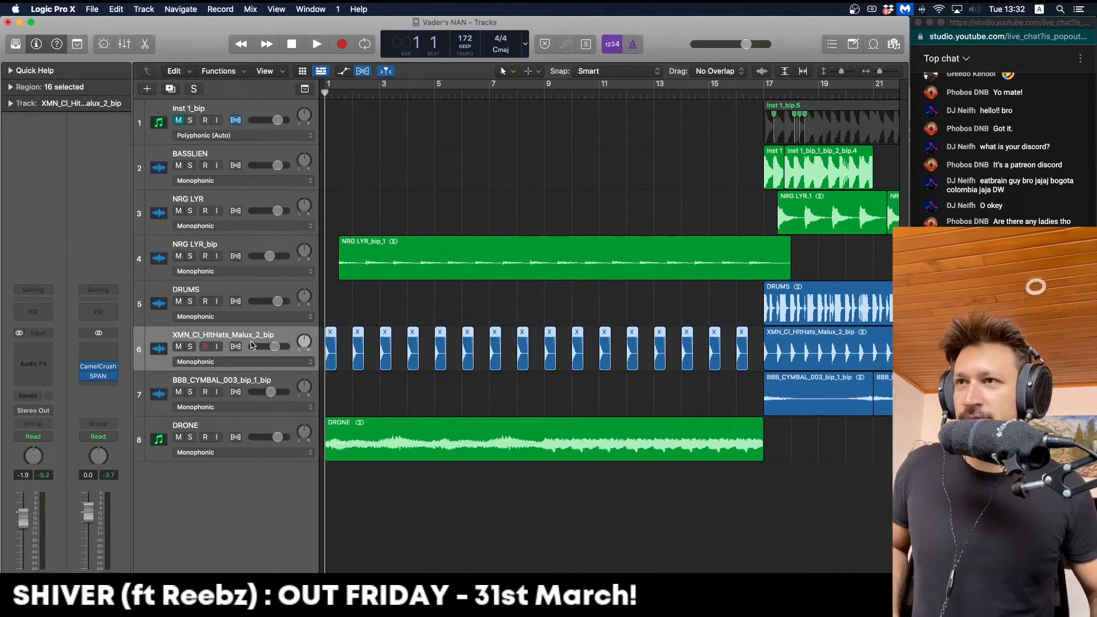
{"action": "key", "text": "ctrl+b"}
{"action": "key", "text": "Return"}
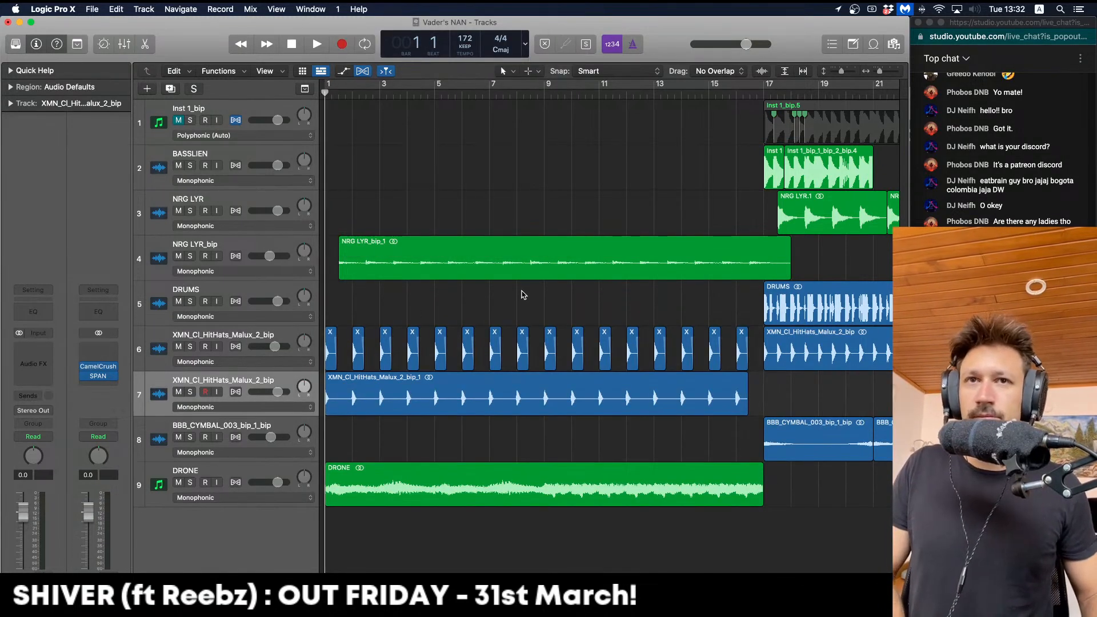
Delete the muted original hi-hat chops on track 6
{"action": "key", "text": "Up"}
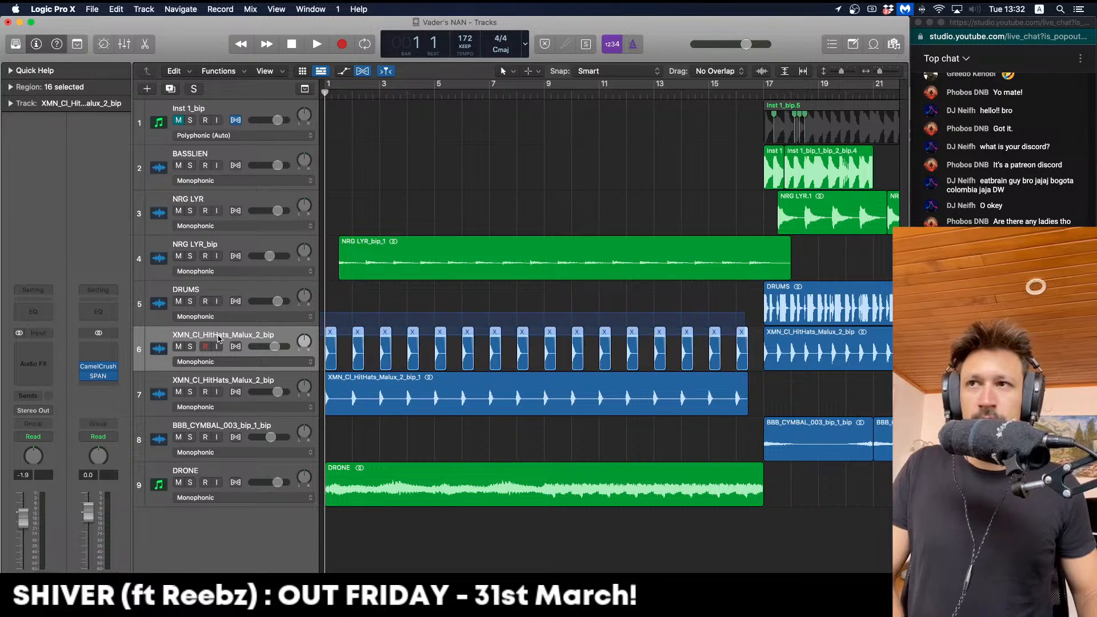
{"action": "key", "text": "Delete"}
{"action": "key", "text": "space"}
Insert a stereo kHs Convolver on the bounced hi-hat track 7
{"action": "left_click", "coordinate": [199, 384]}
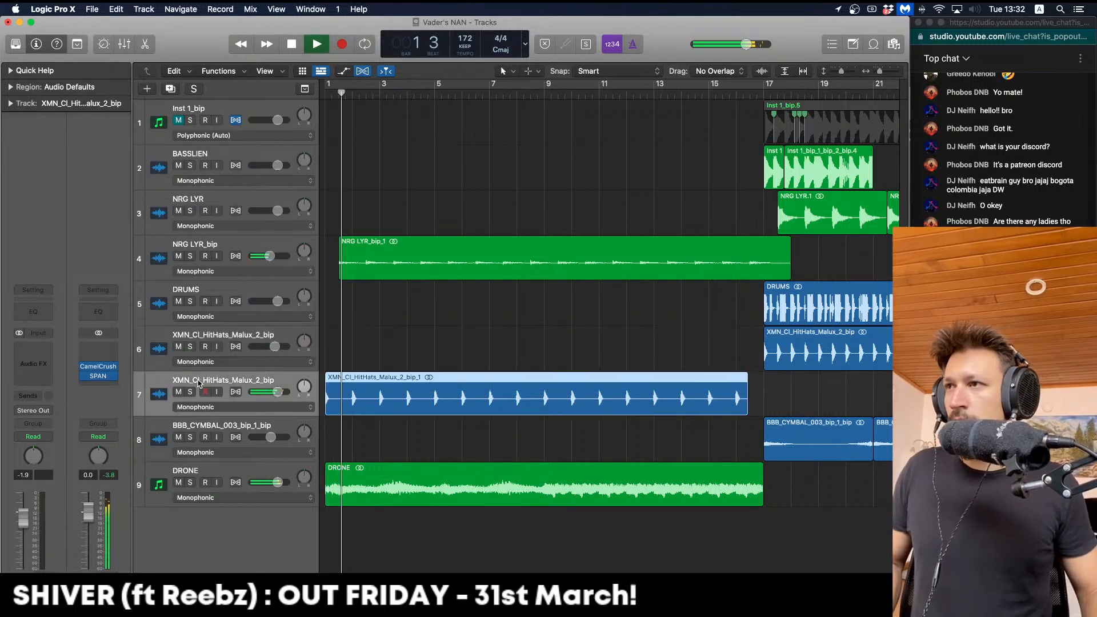
{"action": "key", "text": "space"}
{"action": "left_click", "coordinate": [34, 355]}
{"action": "mouse_move", "coordinate": [62, 409]}
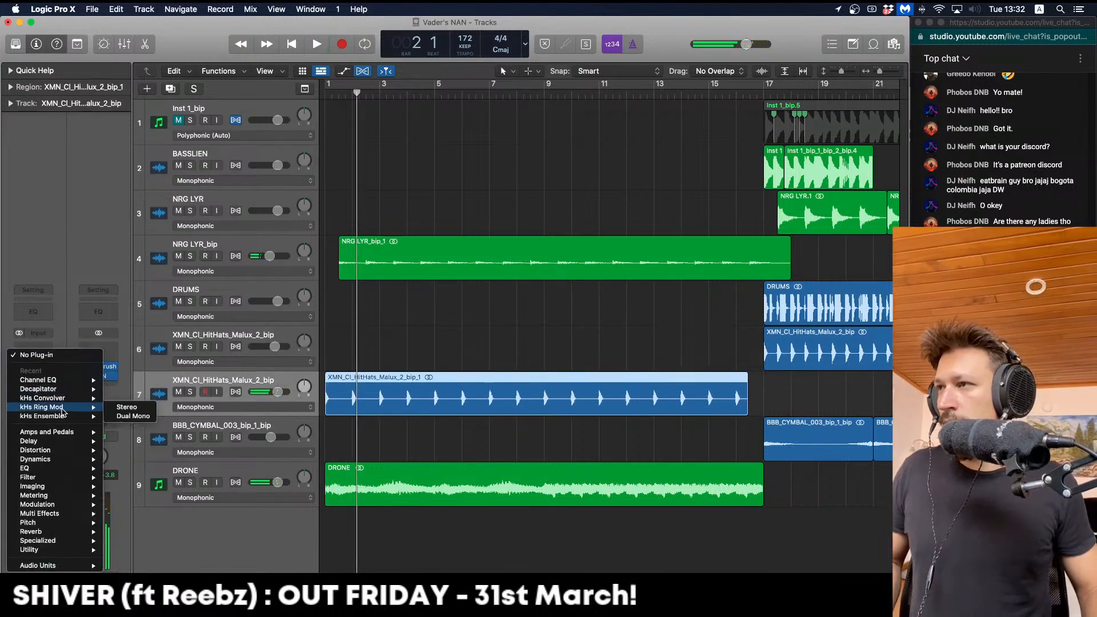
{"action": "mouse_move", "coordinate": [91, 398]}
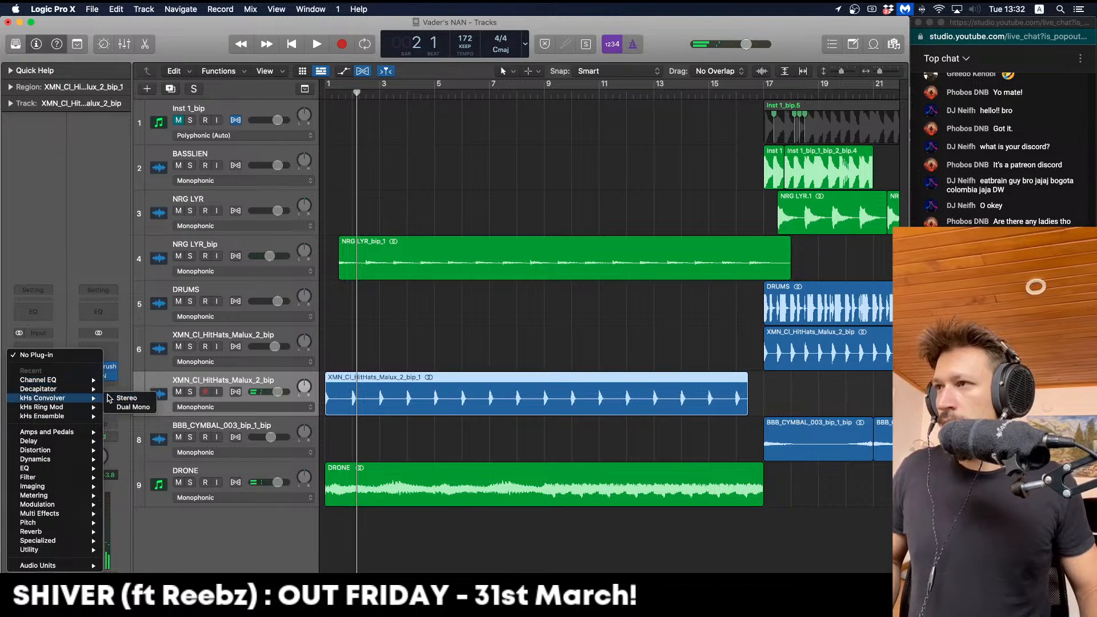
{"action": "left_click", "coordinate": [125, 397]}
Load an impulse response, adjust the tone and set the convolver mix to 71 %
{"action": "key", "text": "space"}
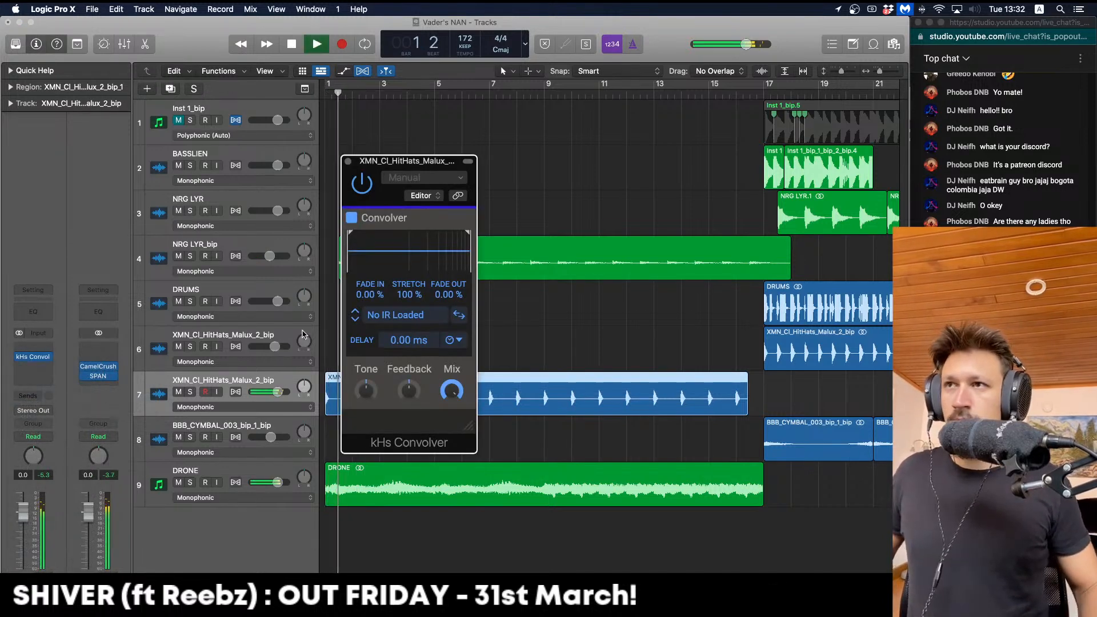
{"action": "left_click", "coordinate": [355, 319]}
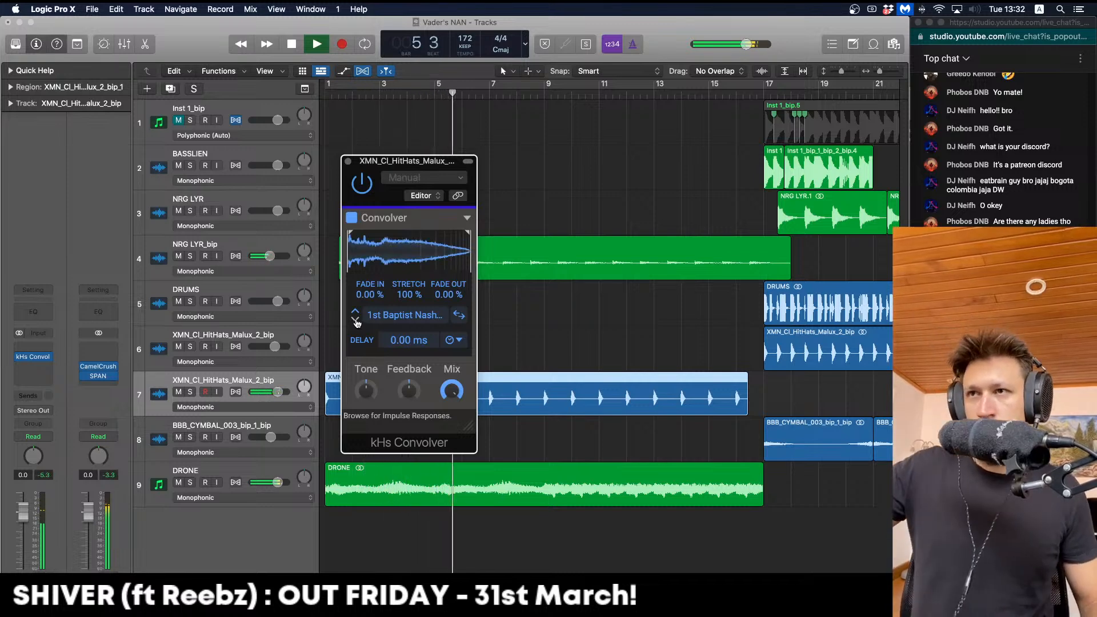
{"action": "left_click_drag", "start_coordinate": [367, 391], "coordinate": [367, 359]}
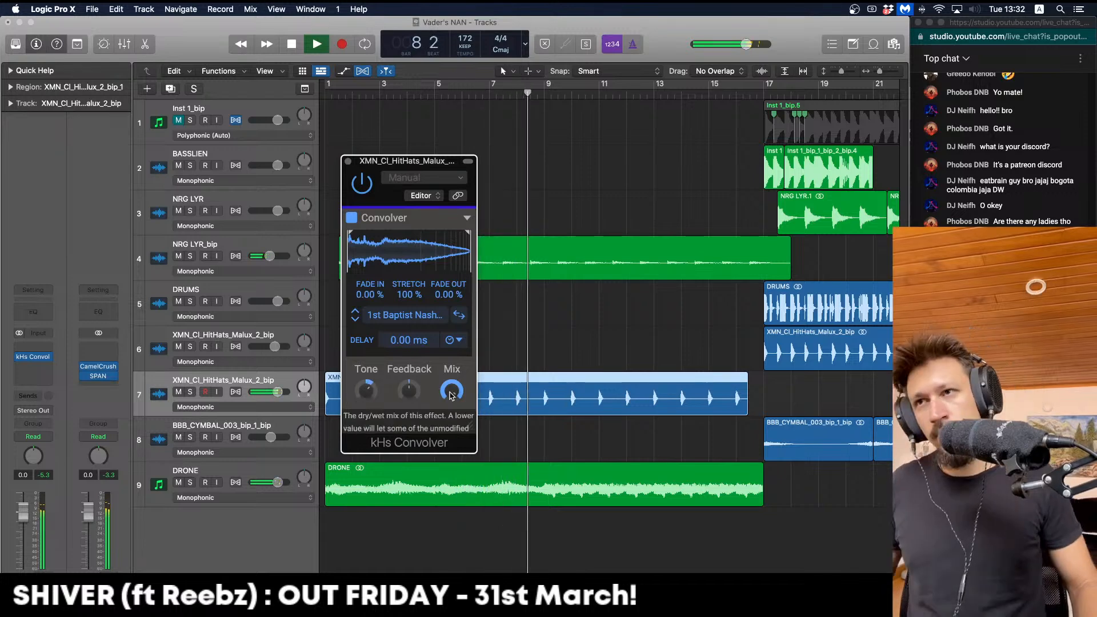
{"action": "left_click_drag", "start_coordinate": [452, 395], "coordinate": [452, 420]}
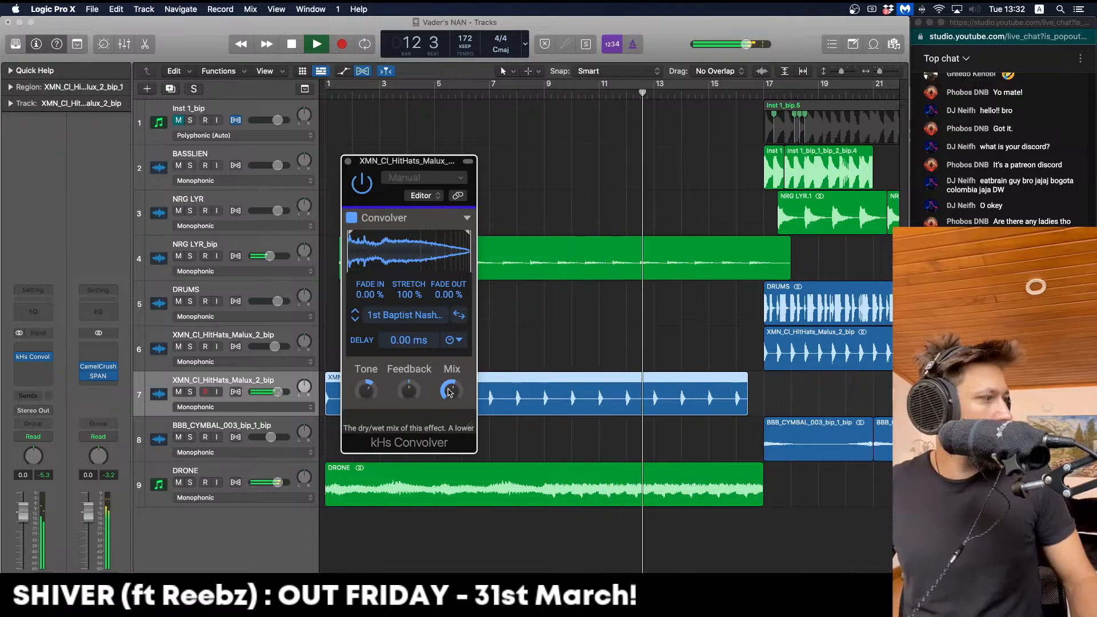
{"action": "key", "text": "space"}
Bounce the reverbed hi-hat region in place and delete the unprocessed hi-hat track
{"action": "left_click", "coordinate": [349, 160]}
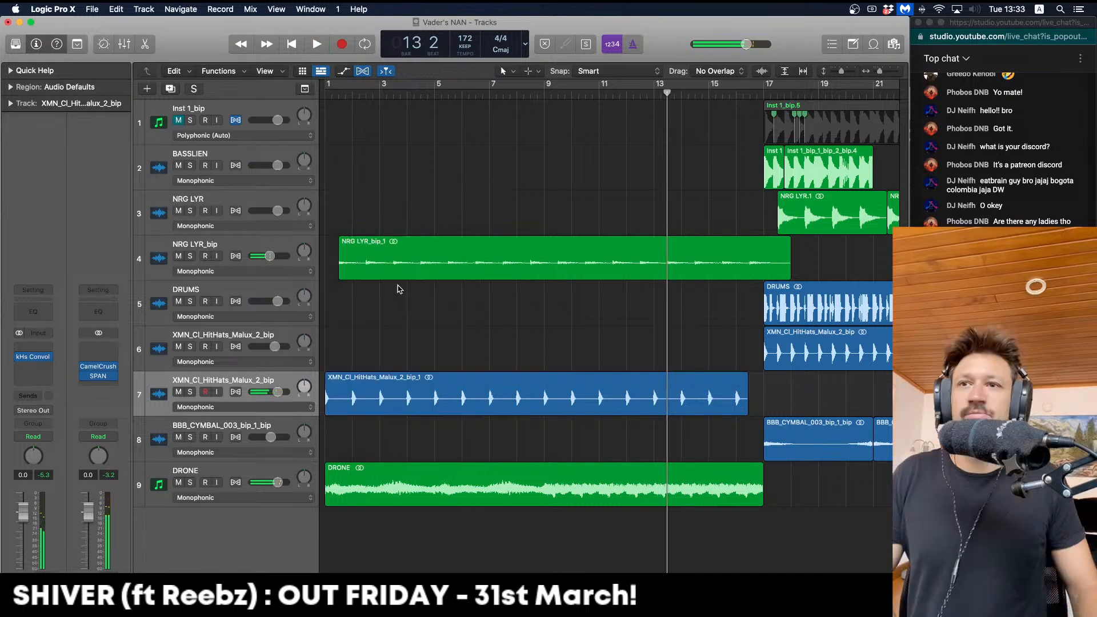
{"action": "left_click", "coordinate": [702, 390]}
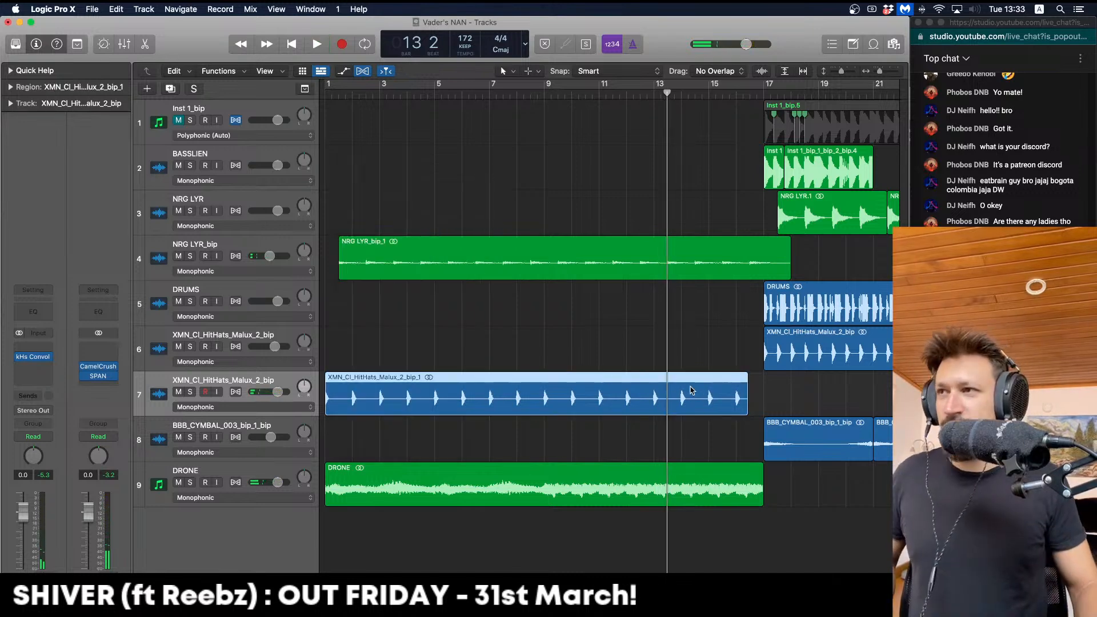
{"action": "key", "text": "ctrl+b"}
{"action": "key", "text": "Return"}
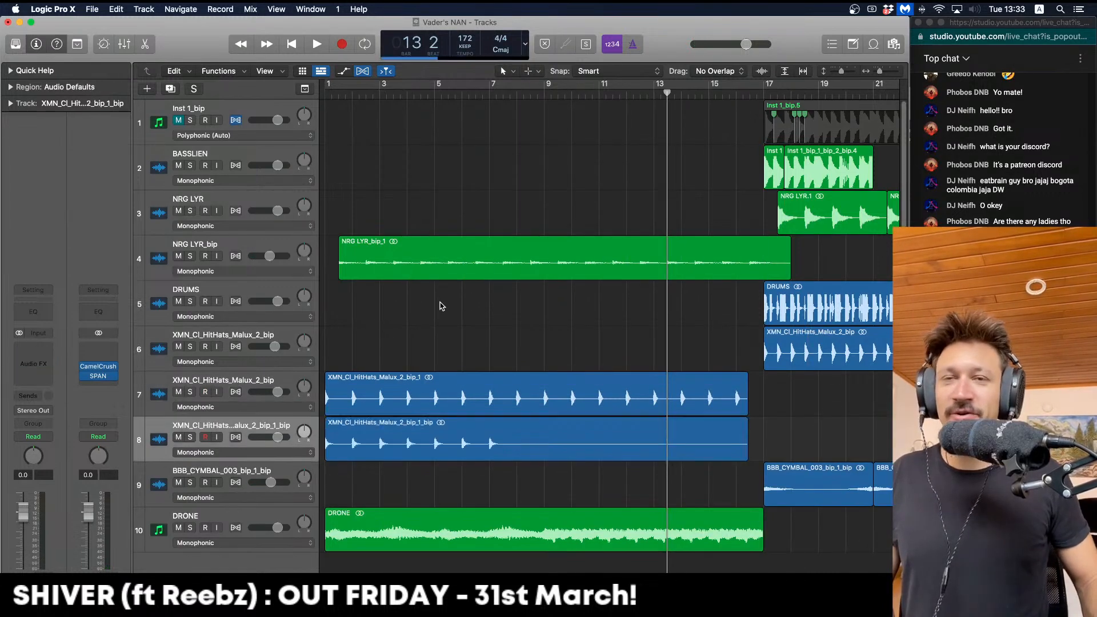
{"action": "left_click", "coordinate": [298, 390]}
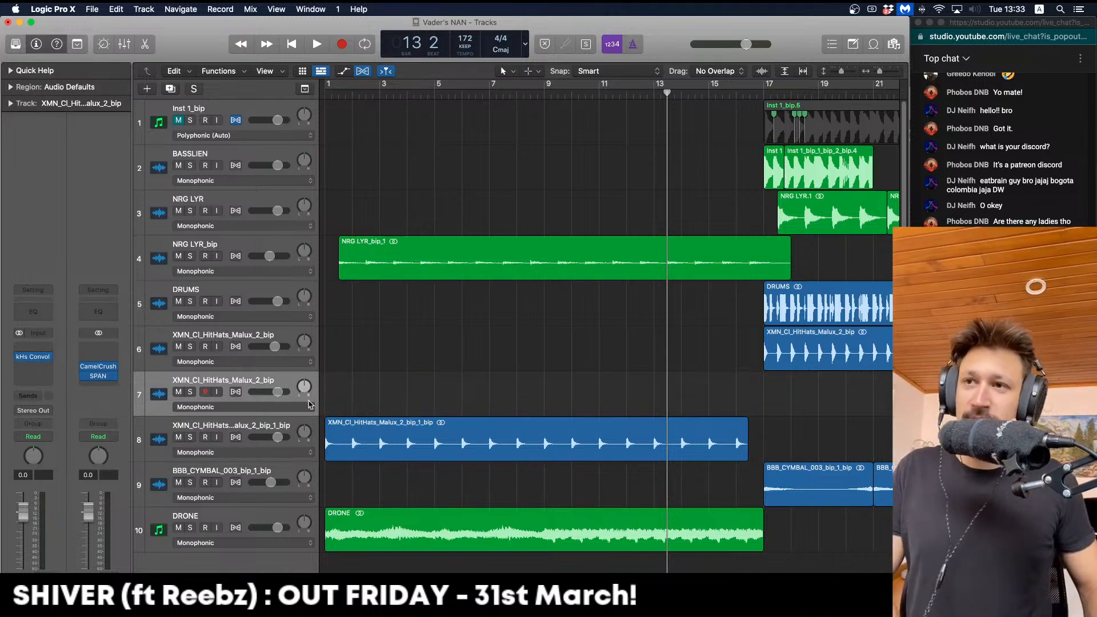
{"action": "key", "text": "super+BackSpace"}
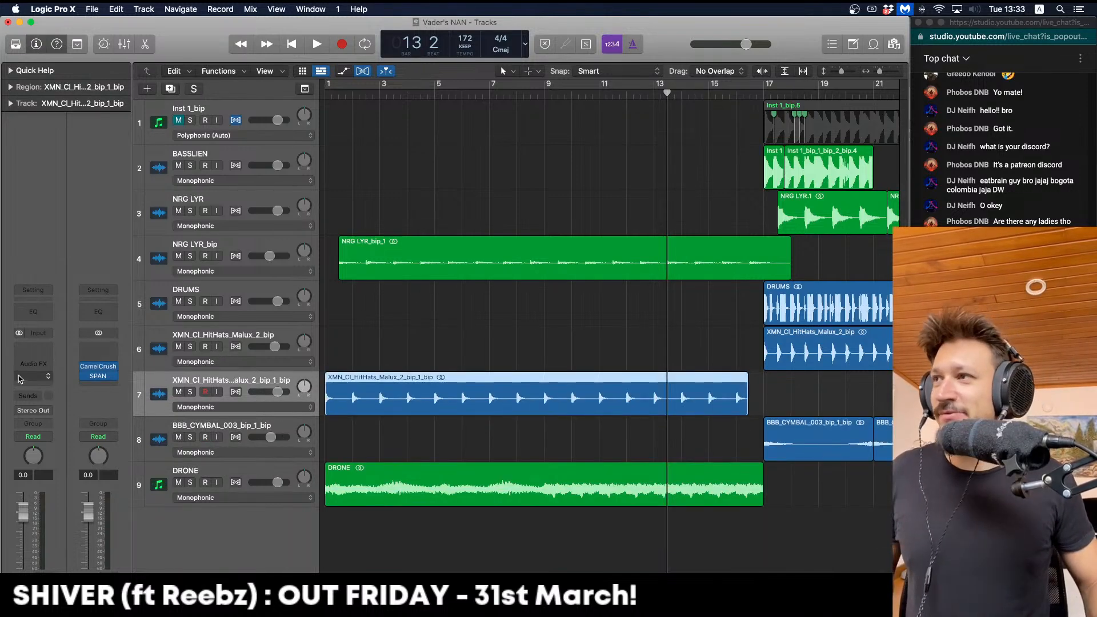
Add a Channel EQ high-passing the new hi-hat track at 2420 Hz, 12 dB/Oct
{"action": "left_click", "coordinate": [33, 312]}
{"action": "left_click_drag", "start_coordinate": [483, 313], "coordinate": [599, 313]}
{"action": "key", "text": "space"}
{"action": "left_click_drag", "start_coordinate": [383, 396], "coordinate": [383, 407]}
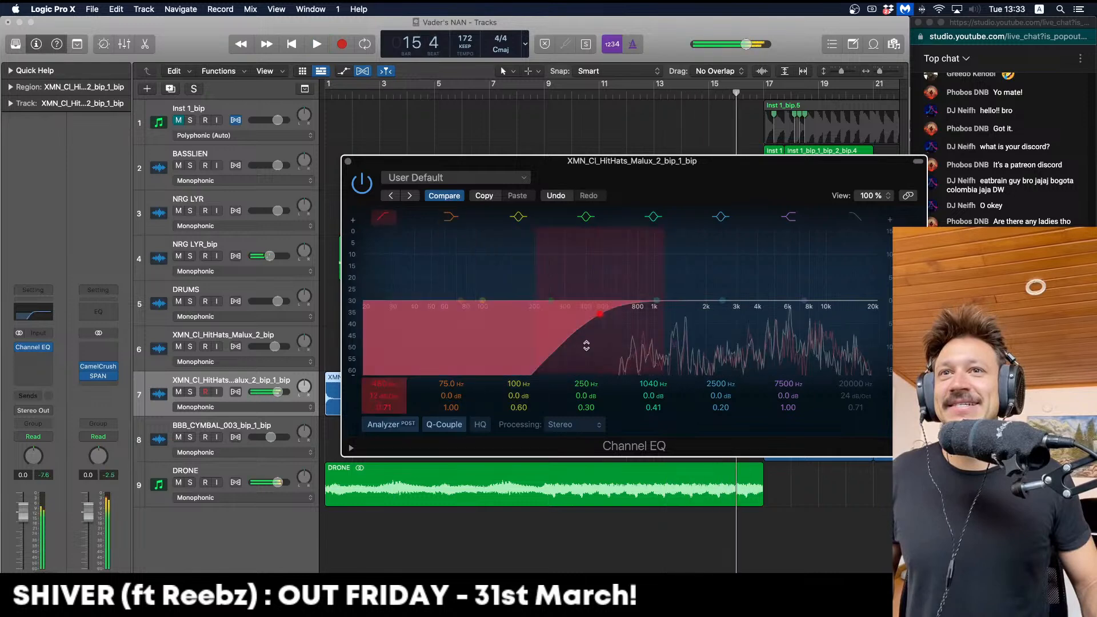
{"action": "left_click_drag", "start_coordinate": [586, 346], "coordinate": [630, 349]}
{"action": "key", "text": "space"}
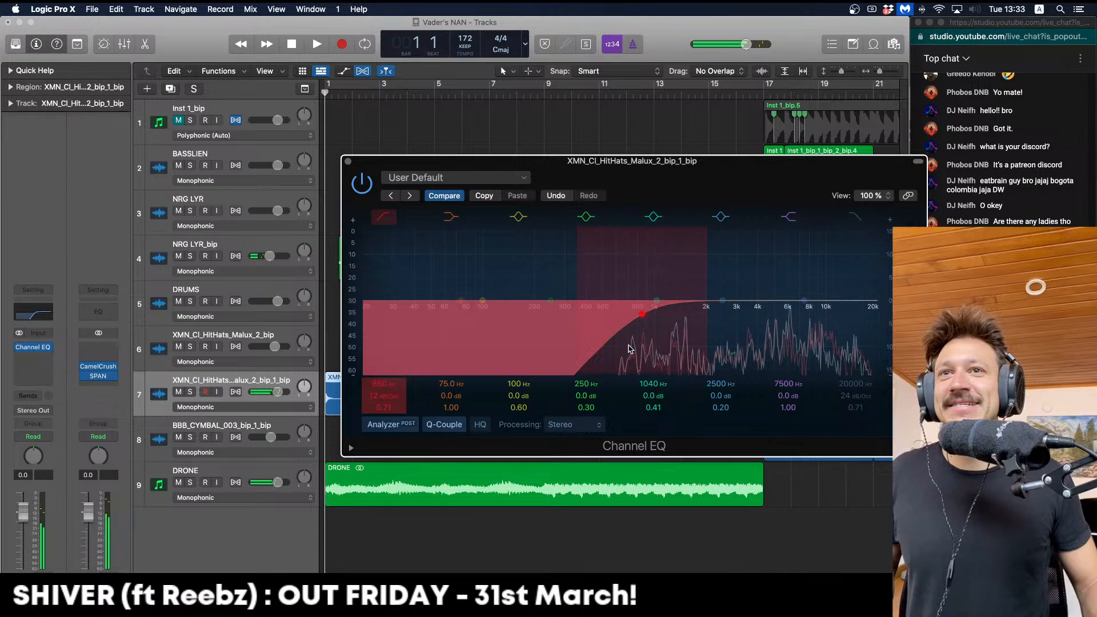
{"action": "key", "text": "space"}
{"action": "left_click_drag", "start_coordinate": [629, 349], "coordinate": [709, 347]}
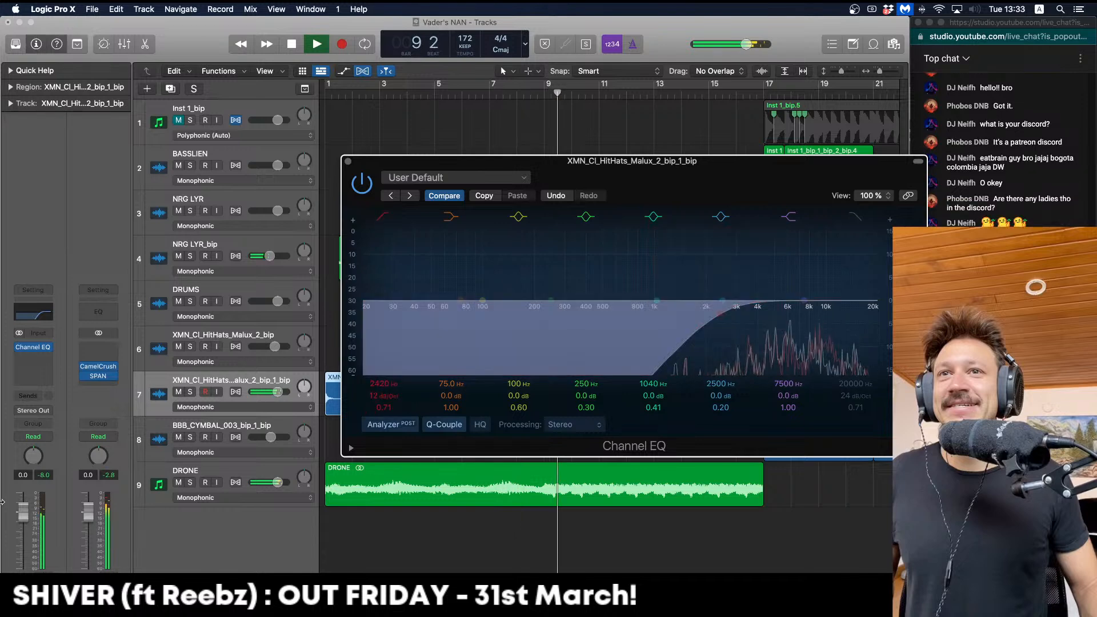
Lower the hi-hat track volume to −5.1 dB
{"action": "left_click_drag", "start_coordinate": [23, 513], "coordinate": [26, 543]}
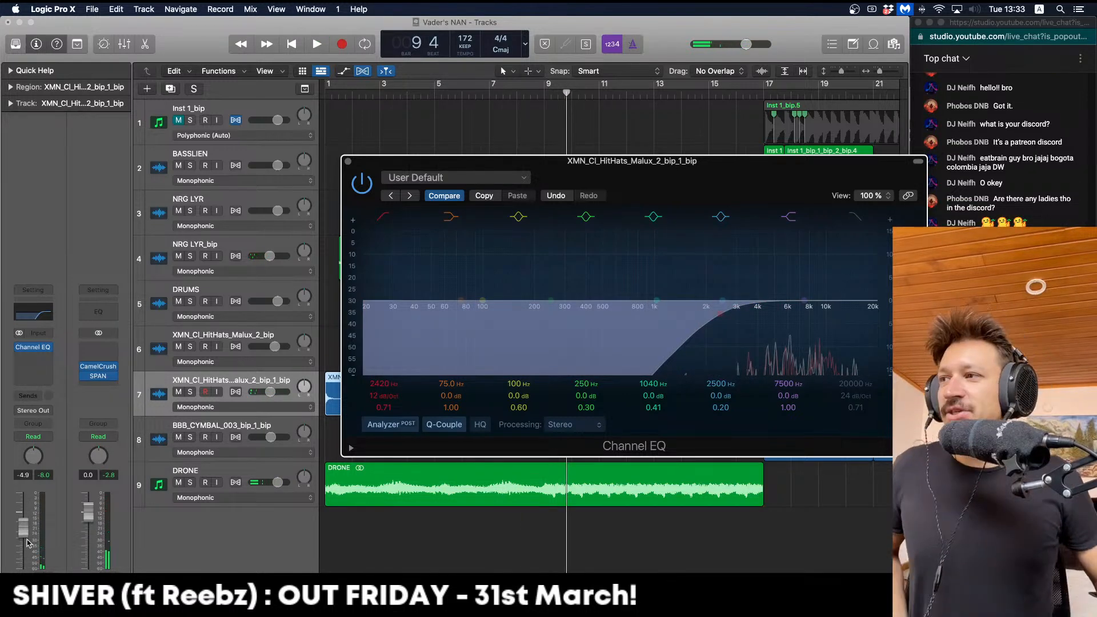
{"action": "left_click", "coordinate": [348, 161]}
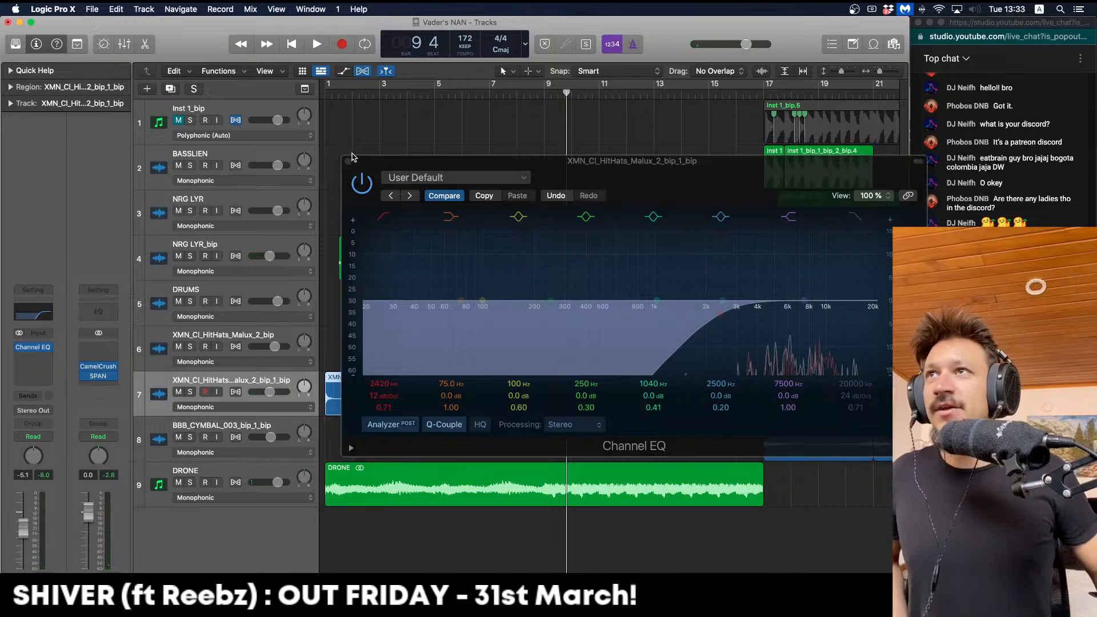
{"action": "left_click", "coordinate": [407, 138]}
{"action": "key", "text": "super+Left"}
{"action": "key", "text": "super+Left"}
Loop bars 17–25 briefly, then clear the cycle and return to bar 1
{"action": "key", "text": "super+Right"}
{"action": "key", "text": "super+Right"}
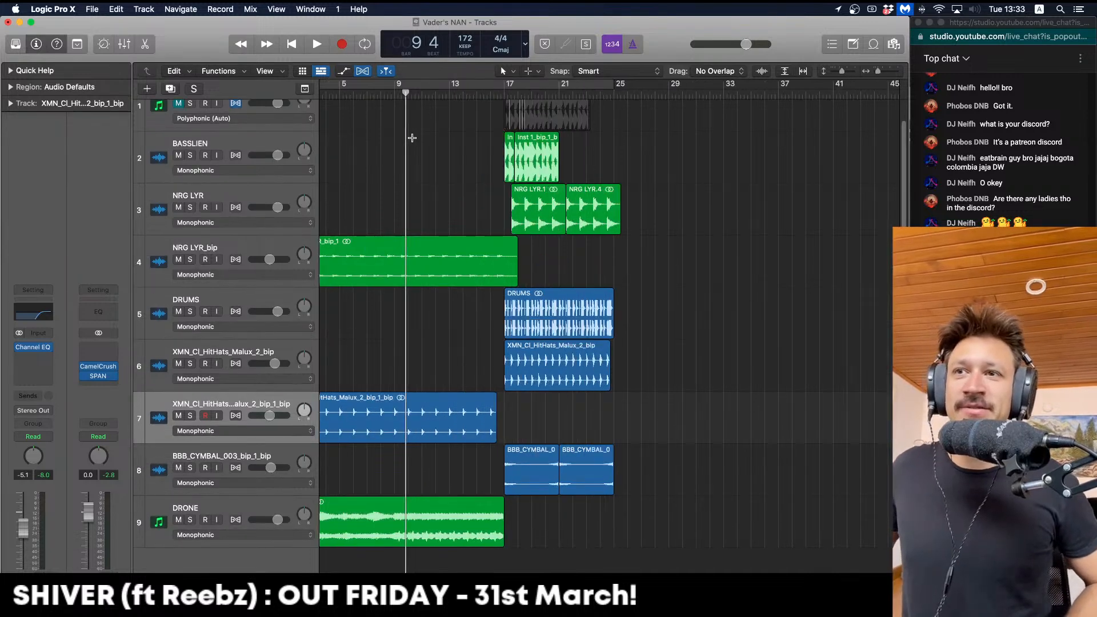
{"action": "key", "text": "super+Up"}
{"action": "key", "text": "Return"}
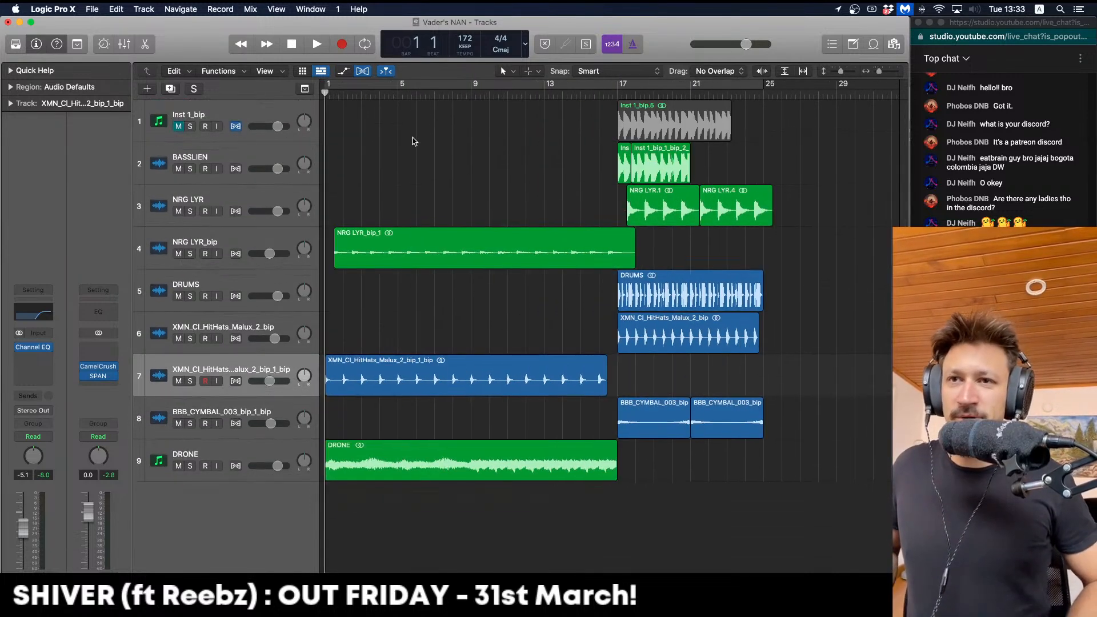
{"action": "left_click", "coordinate": [597, 95]}
{"action": "left_click_drag", "start_coordinate": [617, 87], "coordinate": [780, 87]}
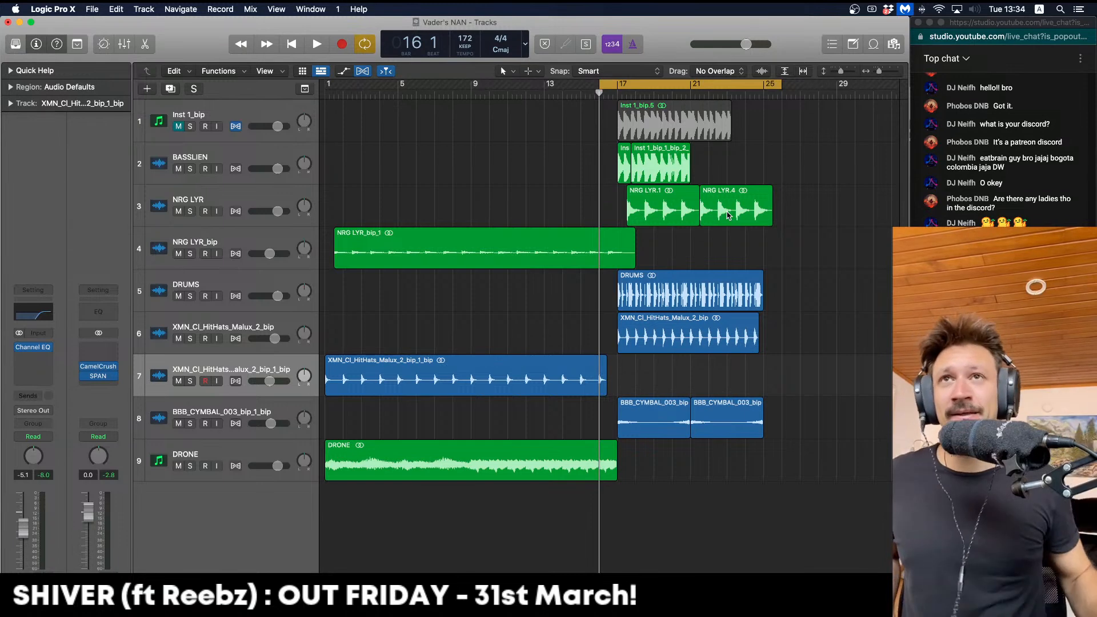
{"action": "left_click", "coordinate": [647, 87]}
{"action": "key", "text": "Return"}
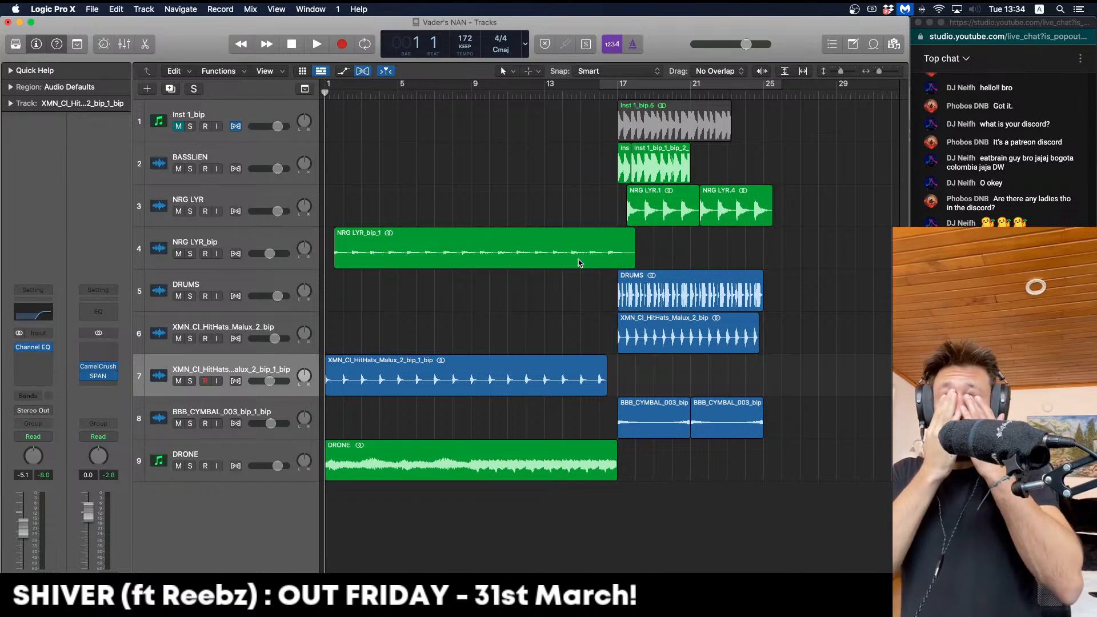
Lower the hi-hat track fader to −8.0 dB and play the intro from bar 1
{"action": "key", "text": "Down"}
{"action": "key", "text": "Up"}
{"action": "key", "text": "Up"}
{"action": "key", "text": "Up"}
{"action": "key", "text": "Up"}
{"action": "key", "text": "Down"}
{"action": "key", "text": "Down"}
{"action": "key", "text": "Down"}
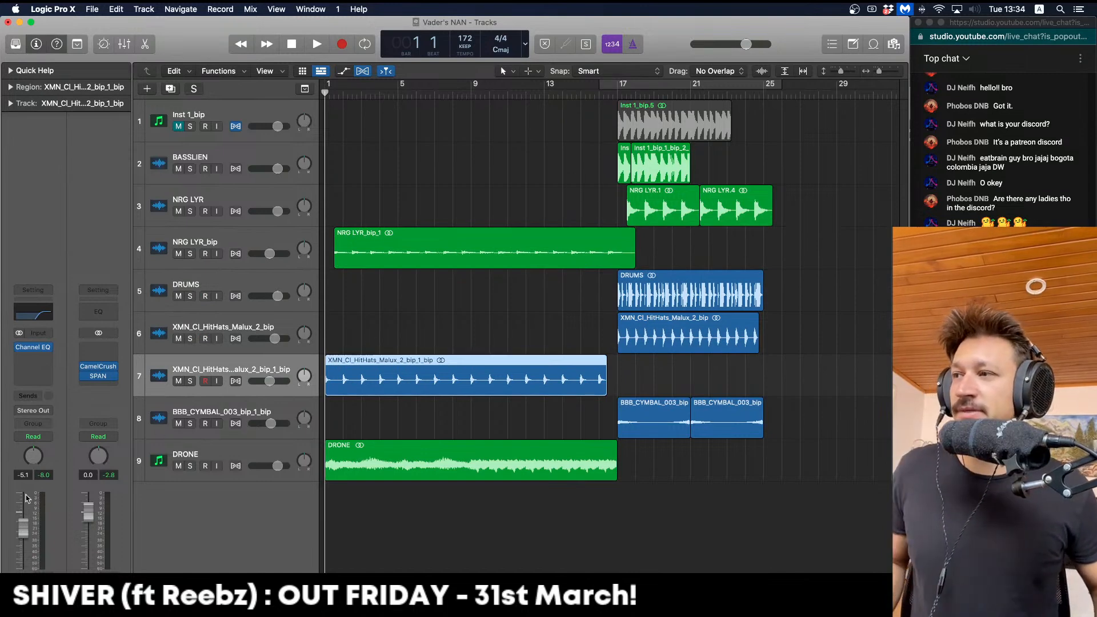
{"action": "left_click_drag", "start_coordinate": [25, 530], "coordinate": [24, 541]}
{"action": "key", "text": "space"}
{"action": "key", "text": "Return"}
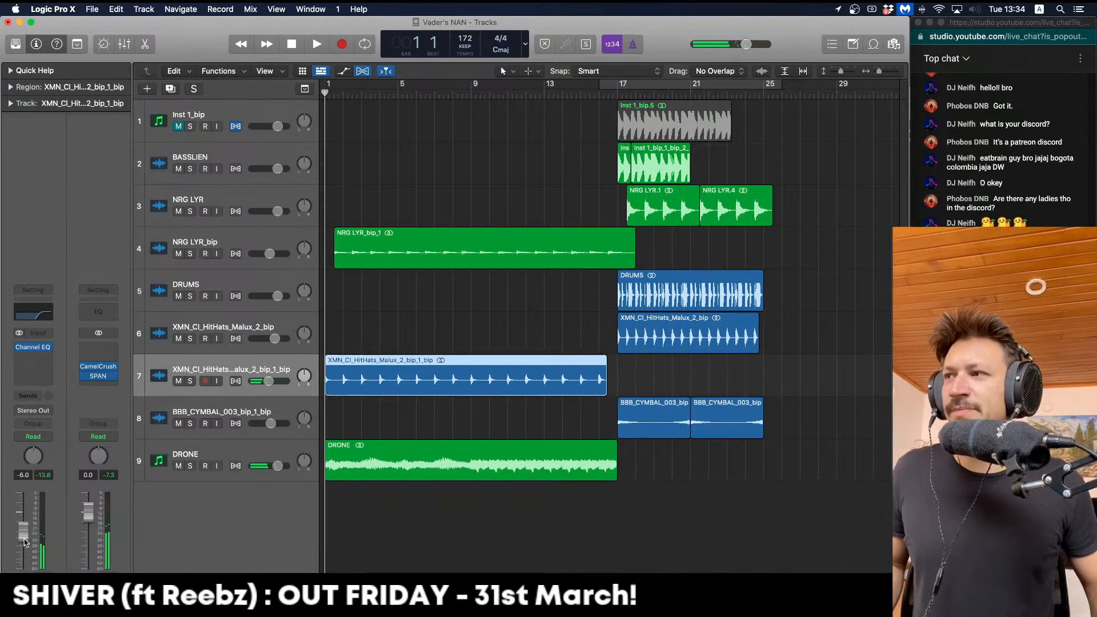
{"action": "left_click", "coordinate": [533, 327]}
{"action": "key", "text": "space"}
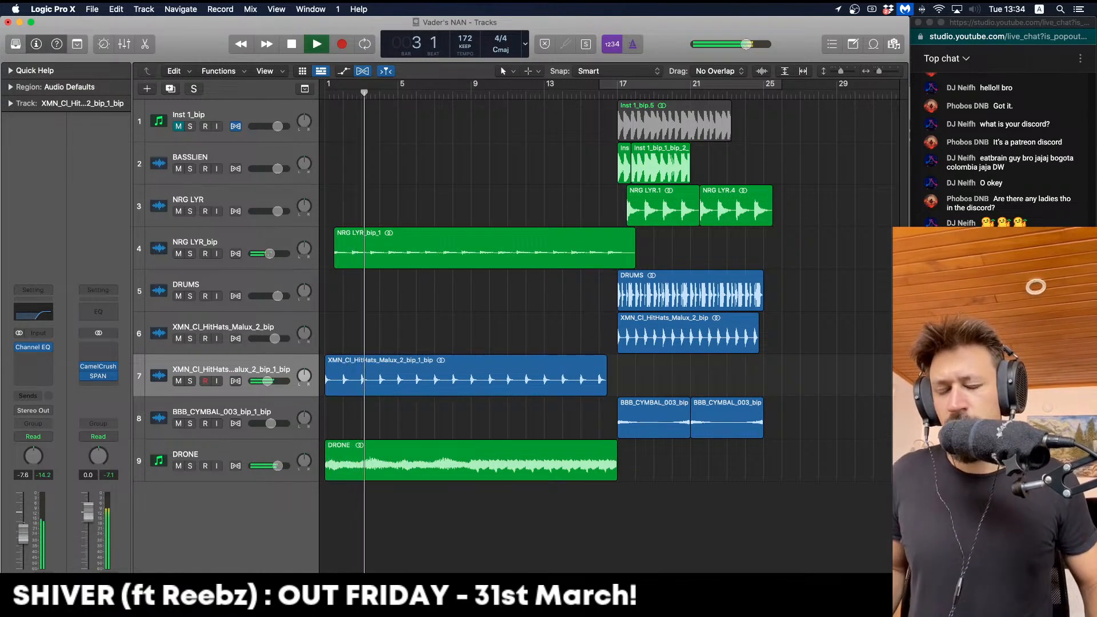
{"action": "key", "text": "space"}
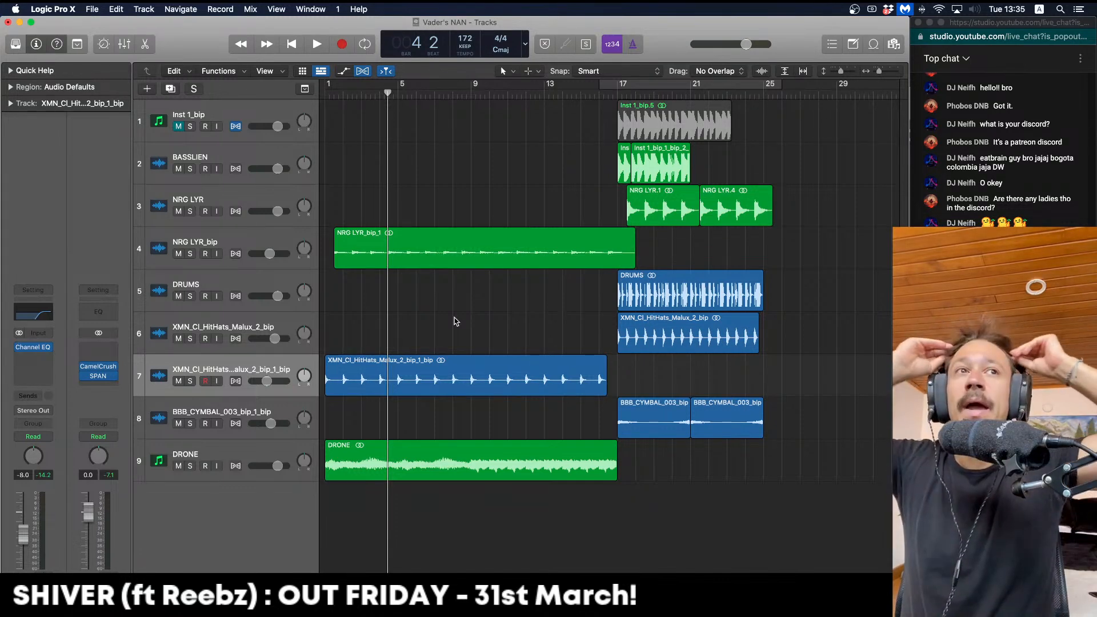
{"action": "key", "text": "super+Up"}
Play the intro from bar 1, stop it, and select the BBB_CYMBAL track
{"action": "key", "text": "Return"}
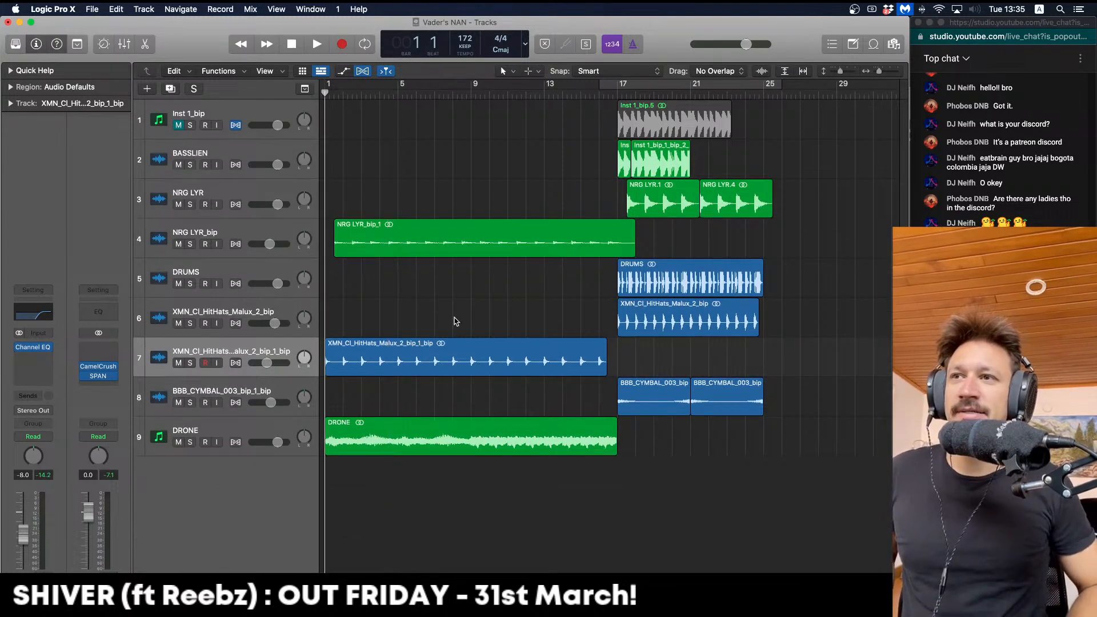
{"action": "key", "text": "space"}
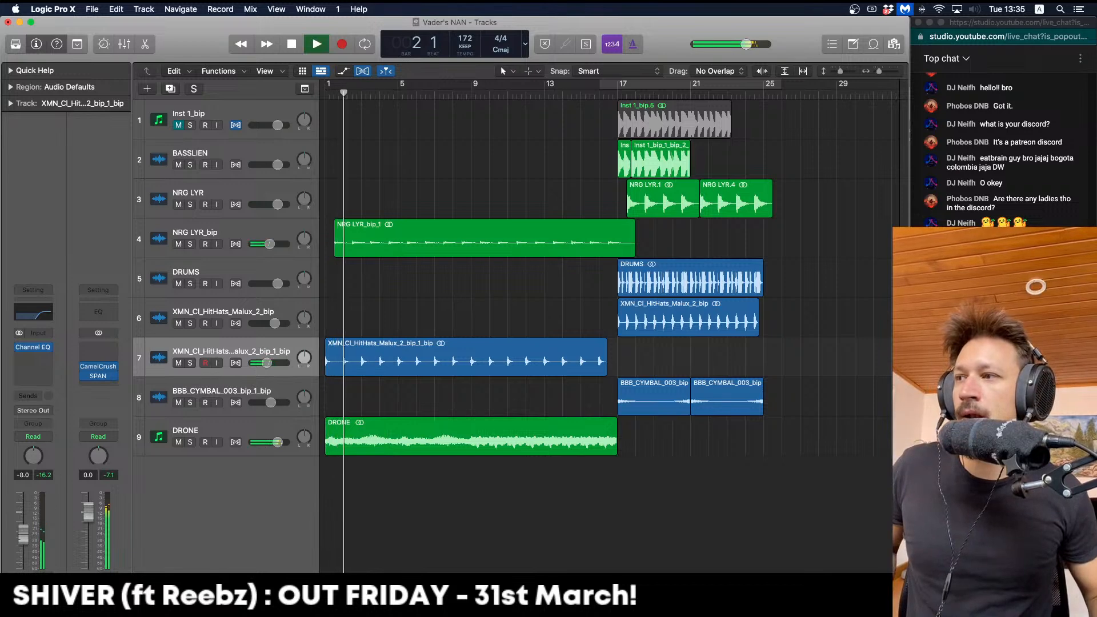
{"action": "key", "text": "space"}
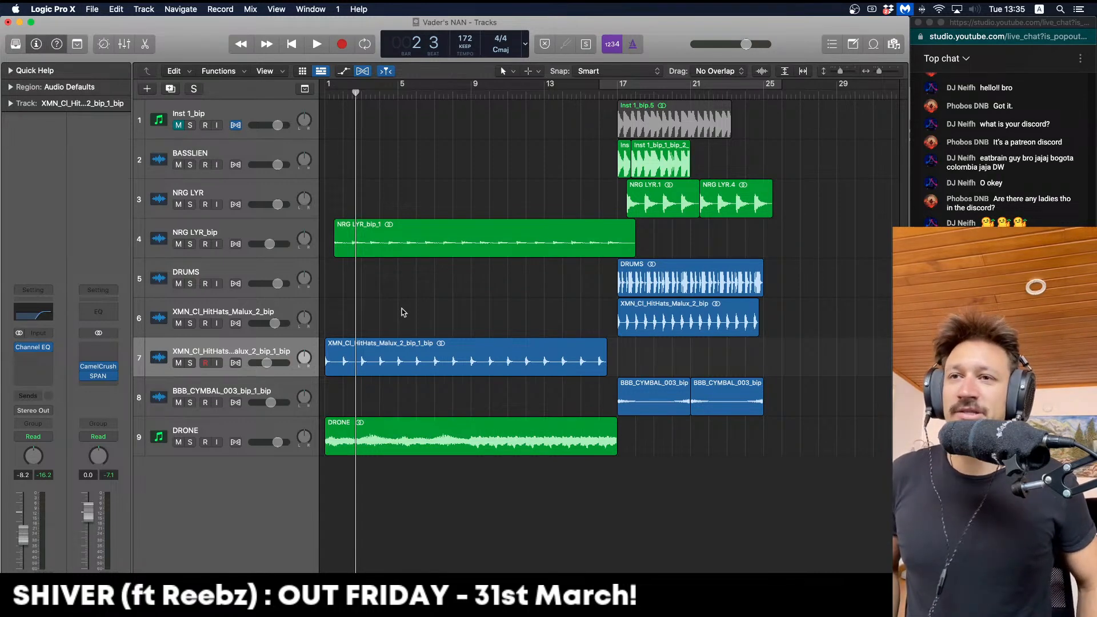
{"action": "key", "text": "Down"}
{"action": "key", "text": "Up"}
{"action": "key", "text": "Up"}
{"action": "key", "text": "Down"}
{"action": "key", "text": "Down"}
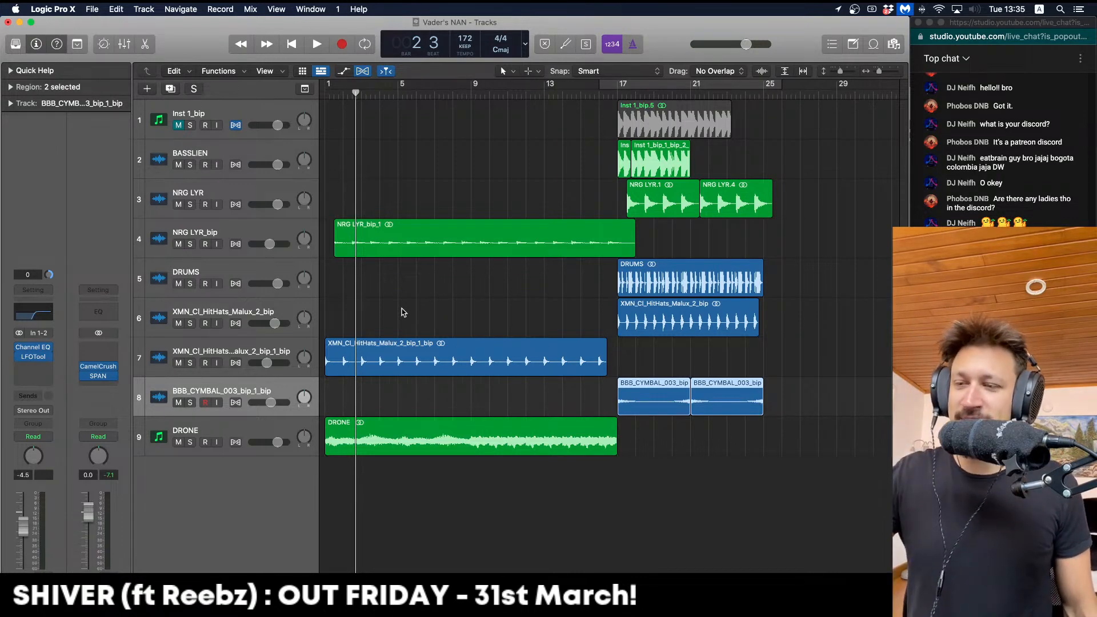
Select the DRONE track and play the arrangement briefly from bar 1
{"action": "key", "text": "Up"}
{"action": "key", "text": "Up"}
{"action": "key", "text": "Down"}
{"action": "key", "text": "Down"}
{"action": "key", "text": "Down"}
{"action": "key", "text": "Up"}
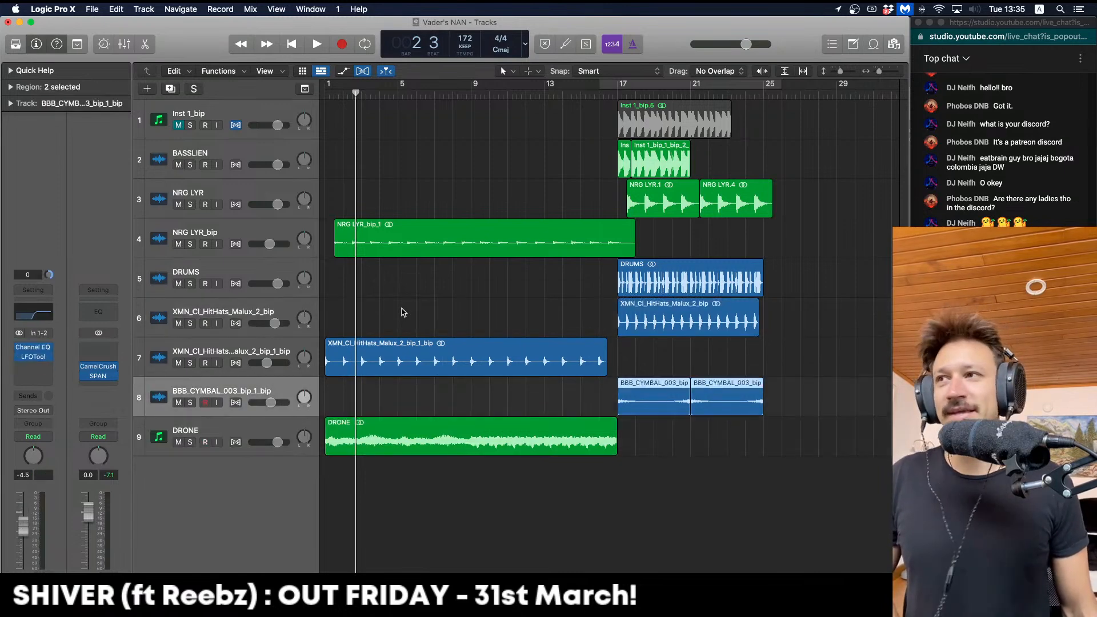
{"action": "key", "text": "Return"}
{"action": "key", "text": "space"}
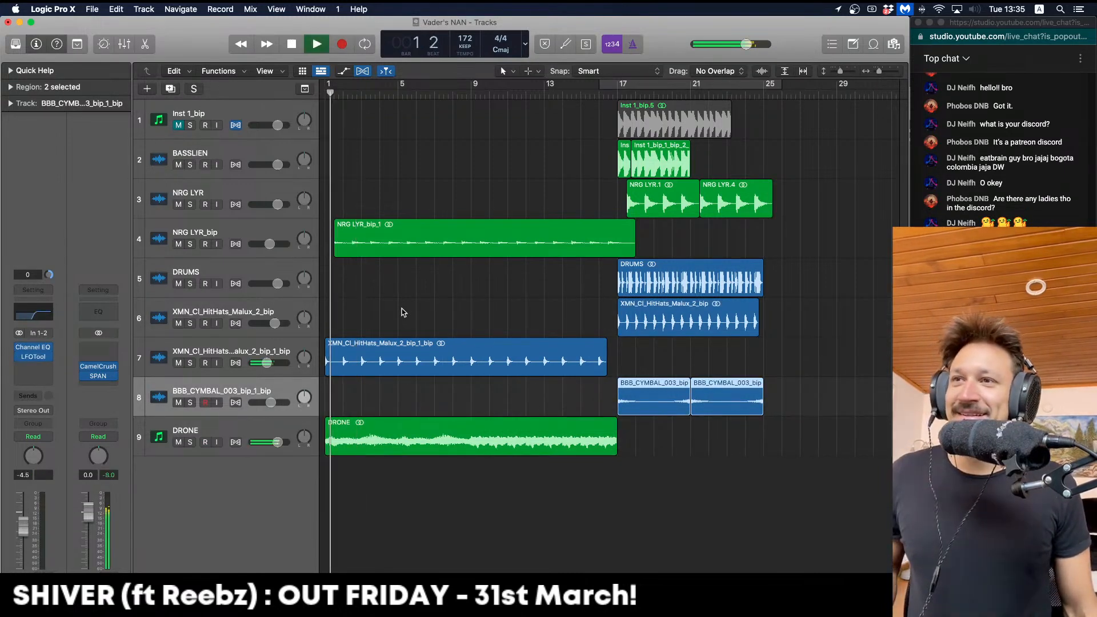
{"action": "key", "text": "space"}
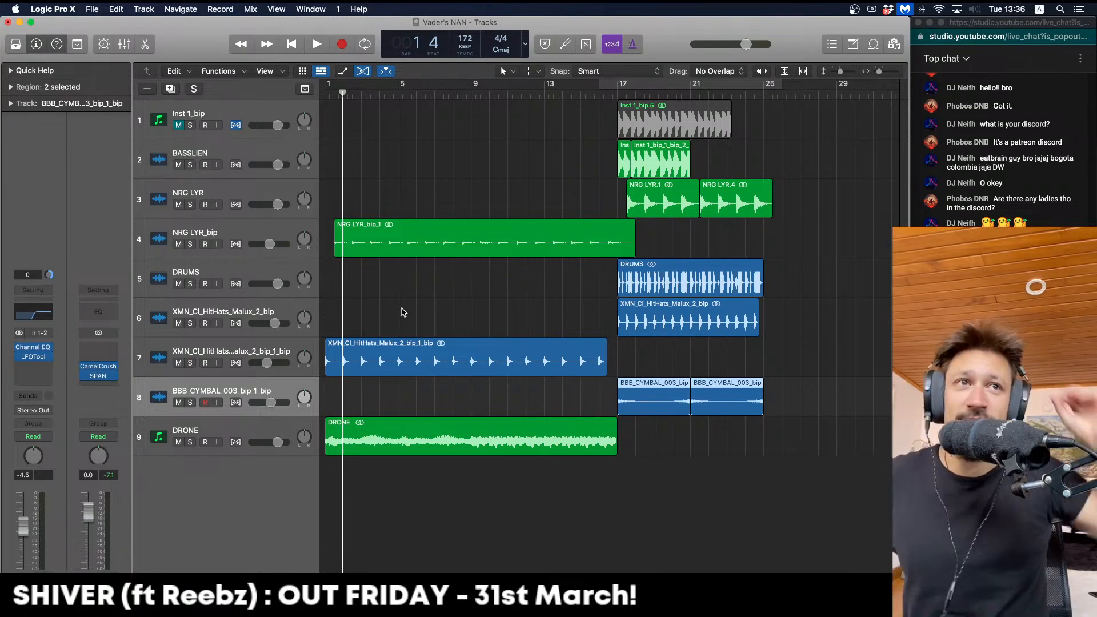
Return to the project start and step through the hi-hat, cymbal and DRONE tracks
{"action": "key", "text": "Return"}
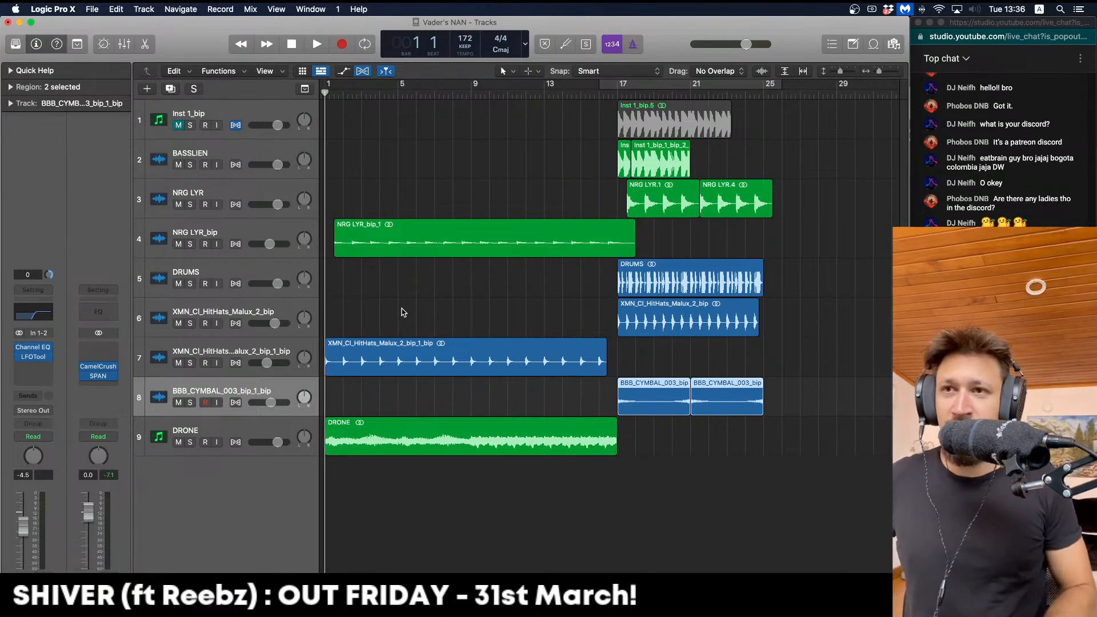
{"action": "left_click", "coordinate": [403, 312]}
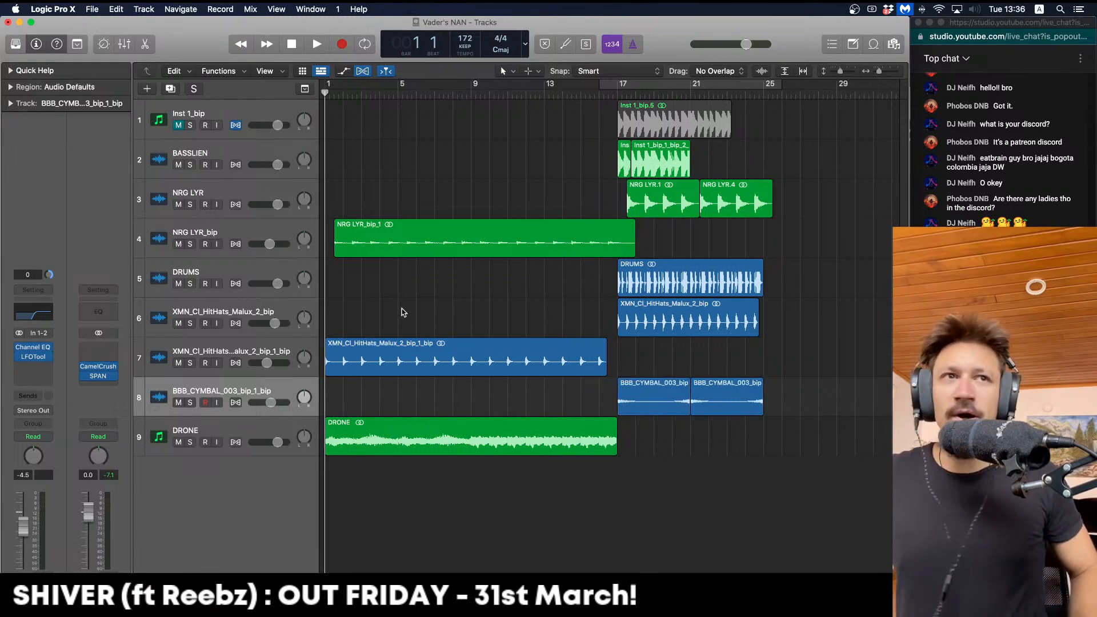
{"action": "key", "text": "Up"}
{"action": "key", "text": "Up"}
{"action": "key", "text": "Down"}
{"action": "key", "text": "Down"}
{"action": "key", "text": "Up"}
{"action": "key", "text": "Down"}
{"action": "key", "text": "Down"}
{"action": "key", "text": "Up"}
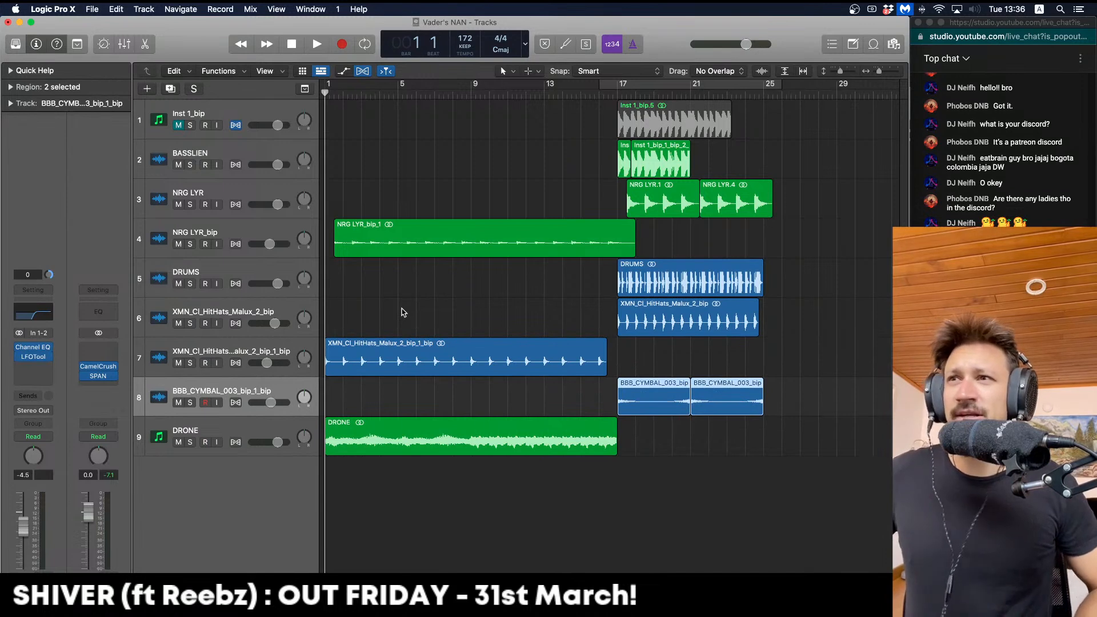
{"action": "key", "text": "Up"}
{"action": "key", "text": "Up"}
{"action": "key", "text": "Up"}
{"action": "key", "text": "Down"}
{"action": "key", "text": "Down"}
{"action": "key", "text": "Down"}
{"action": "key", "text": "Down"}
{"action": "key", "text": "Up"}
{"action": "key", "text": "Up"}
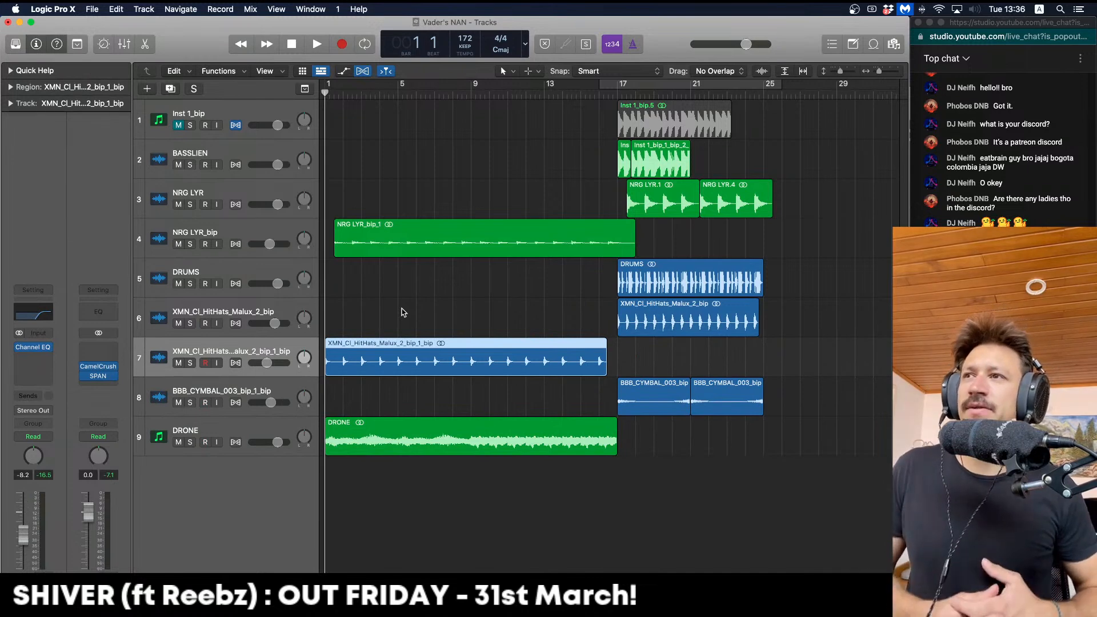
{"action": "key", "text": "Down"}
{"action": "key", "text": "Down"}
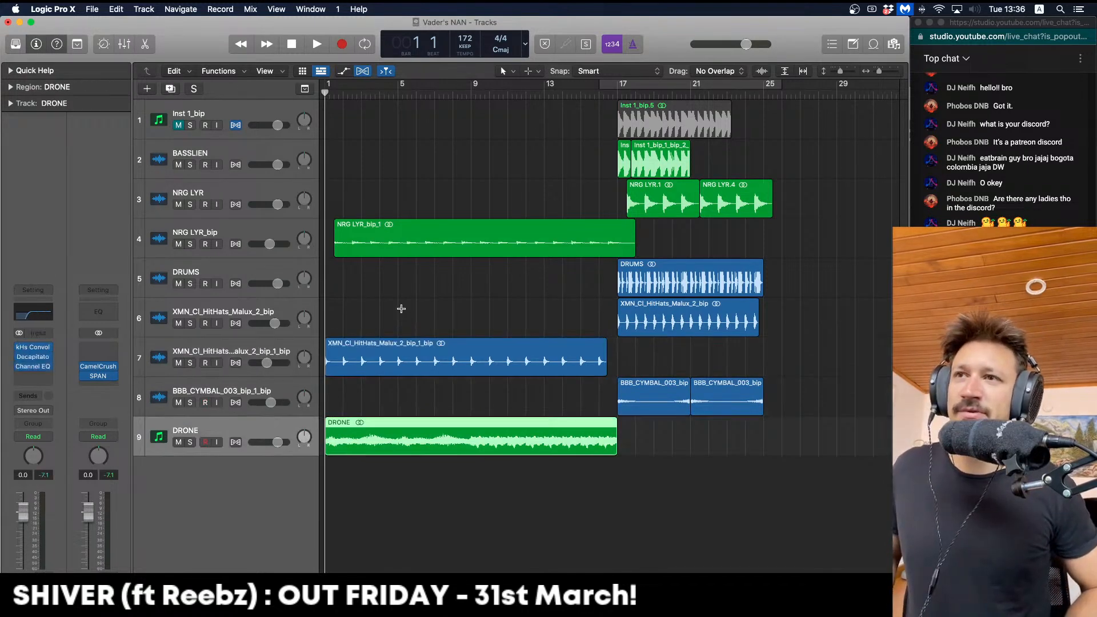
Shrink the track lanes and audition the intro from bar 1
{"action": "key", "text": "super+Up"}
{"action": "left_click", "coordinate": [402, 306]}
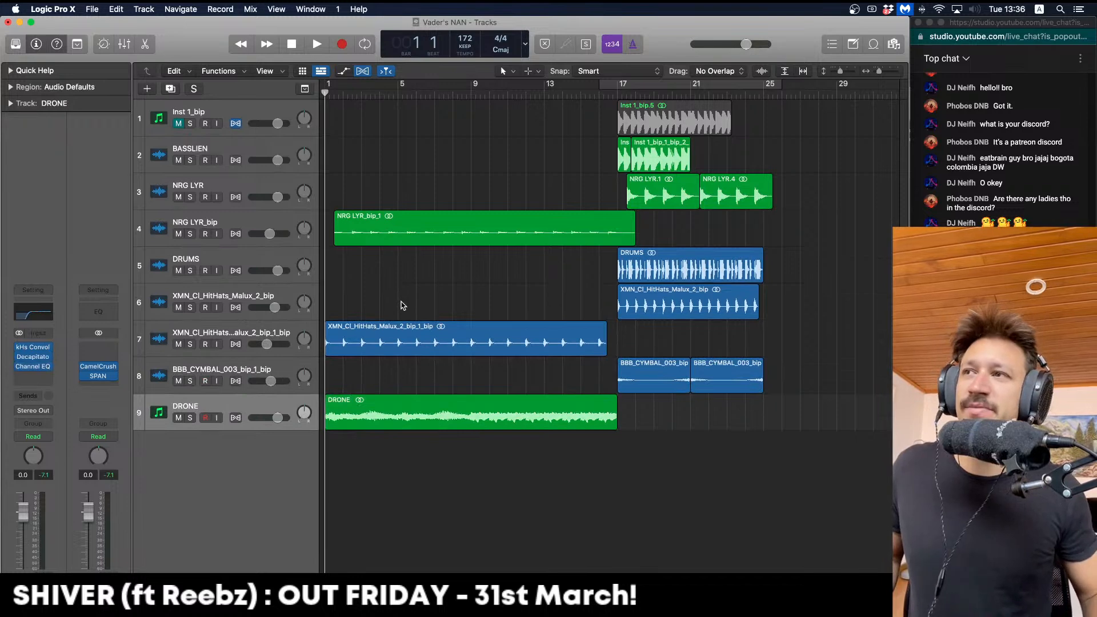
{"action": "key", "text": "space"}
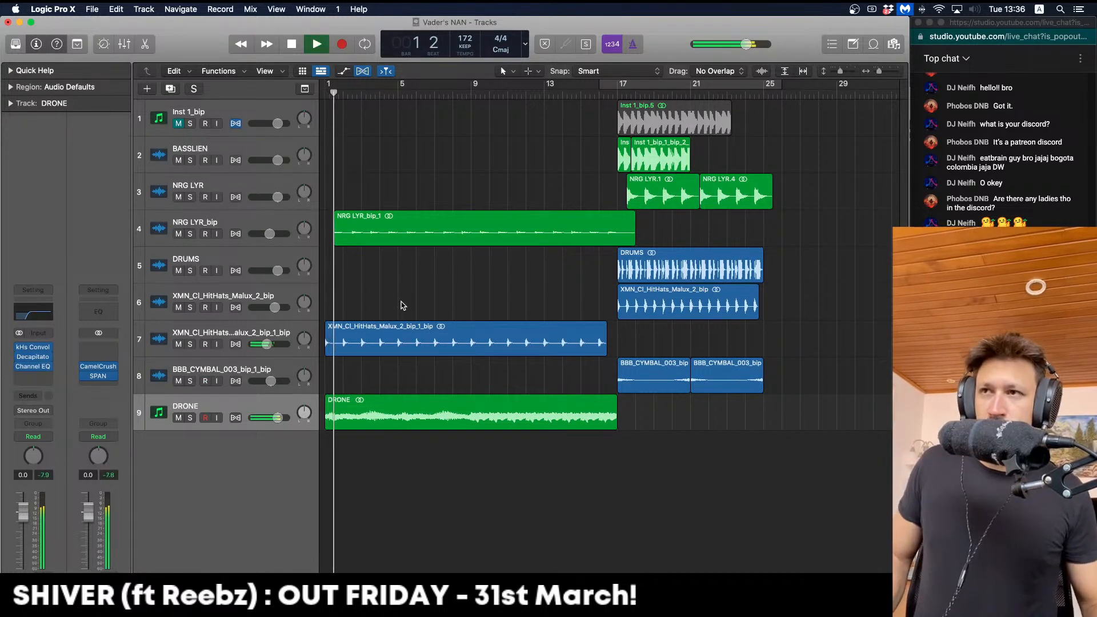
{"action": "left_click", "coordinate": [245, 333]}
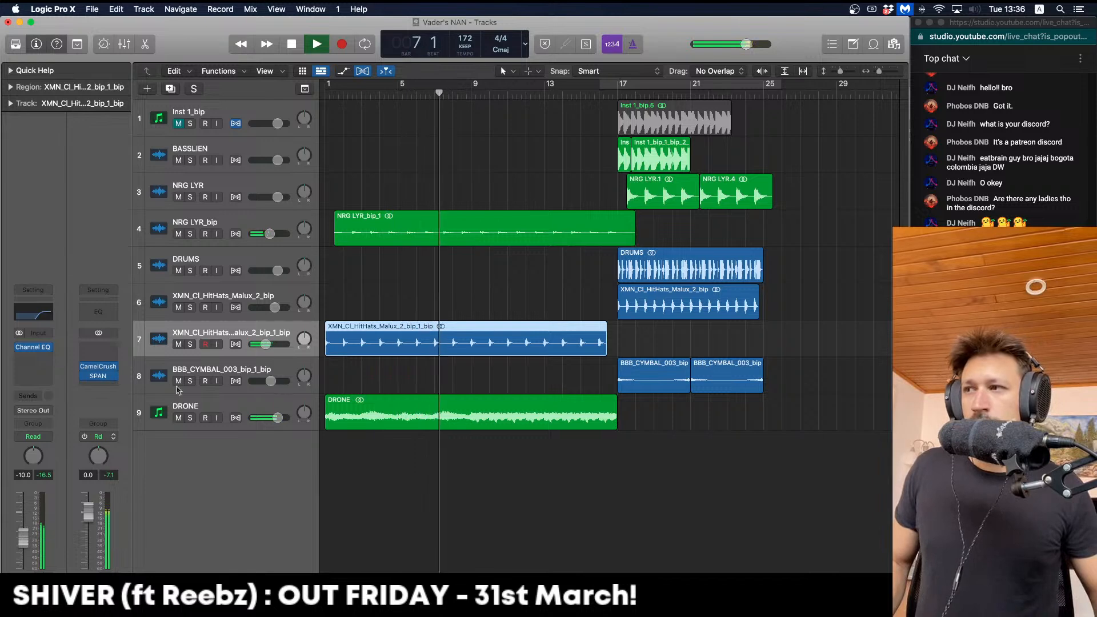
{"action": "key", "text": "Down"}
{"action": "key", "text": "Down"}
{"action": "key", "text": "super+Up"}
{"action": "key", "text": "super+Up"}
{"action": "key", "text": "super+Up"}
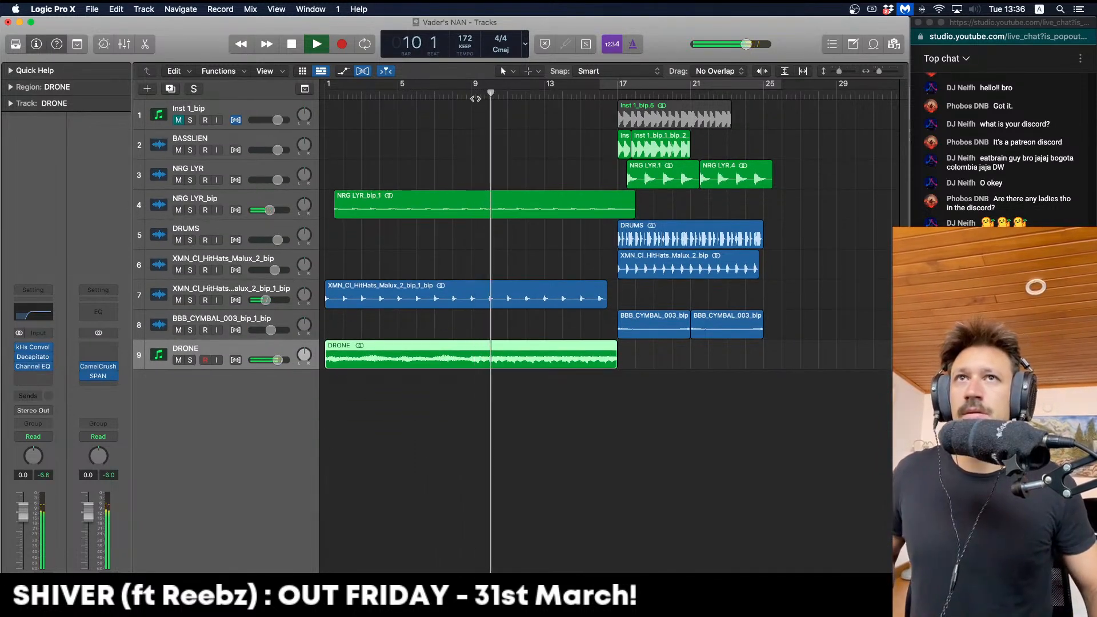
{"action": "key", "text": "space"}
{"action": "left_click", "coordinate": [366, 399]}
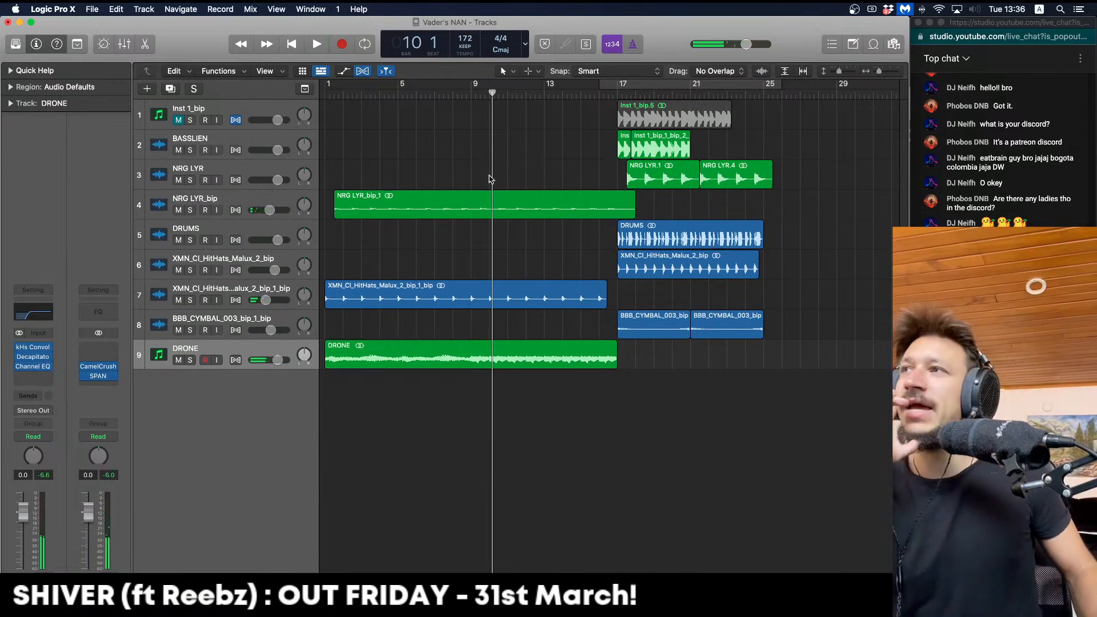
Option-drag a copy of the DRUMS region to bar 1 on its track
{"action": "left_click_drag", "start_coordinate": [627, 245], "coordinate": [334, 210]}
{"action": "left_click", "coordinate": [372, 117]}
{"action": "key", "text": "space"}
Cut the DRUMS.1 copy down to a short chop at bar 1
{"action": "key", "text": "space"}
{"action": "key", "text": "Return"}
{"action": "key", "text": "space"}
{"action": "key", "text": "super+Right"}
{"action": "key", "text": "super+Right"}
{"action": "key", "text": "super+Right"}
{"action": "key", "text": "space"}
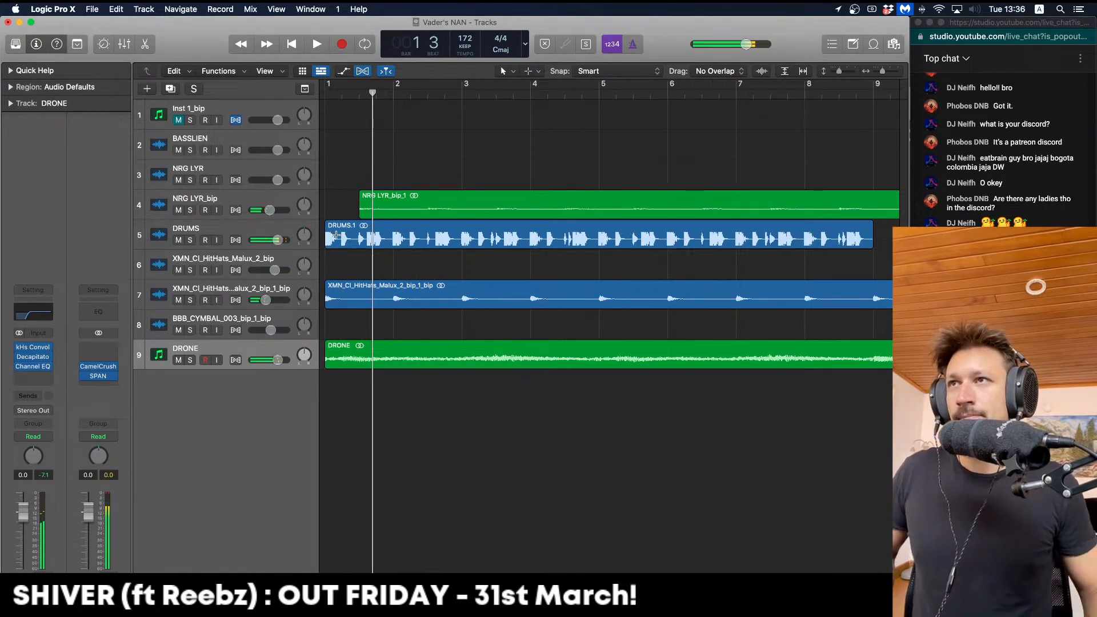
{"action": "left_click_drag", "start_coordinate": [340, 234], "coordinate": [442, 236]}
{"action": "key", "text": "Delete"}
{"action": "left_click", "coordinate": [444, 237]}
{"action": "key", "text": "Delete"}
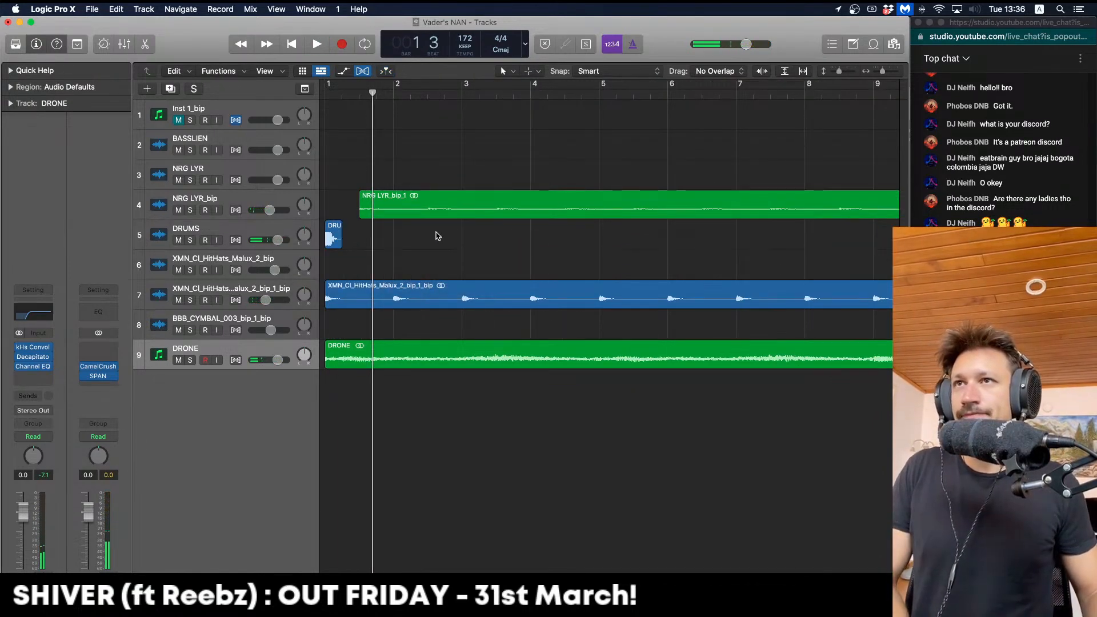
Audition the DRUMS.2 chop and set a cycle over bars 1–3
{"action": "key", "text": "space"}
{"action": "left_click", "coordinate": [334, 234]}
{"action": "key", "text": "Return"}
{"action": "key", "text": "super+Left"}
{"action": "key", "text": "space"}
{"action": "key", "text": "space"}
{"action": "key", "text": "Return"}
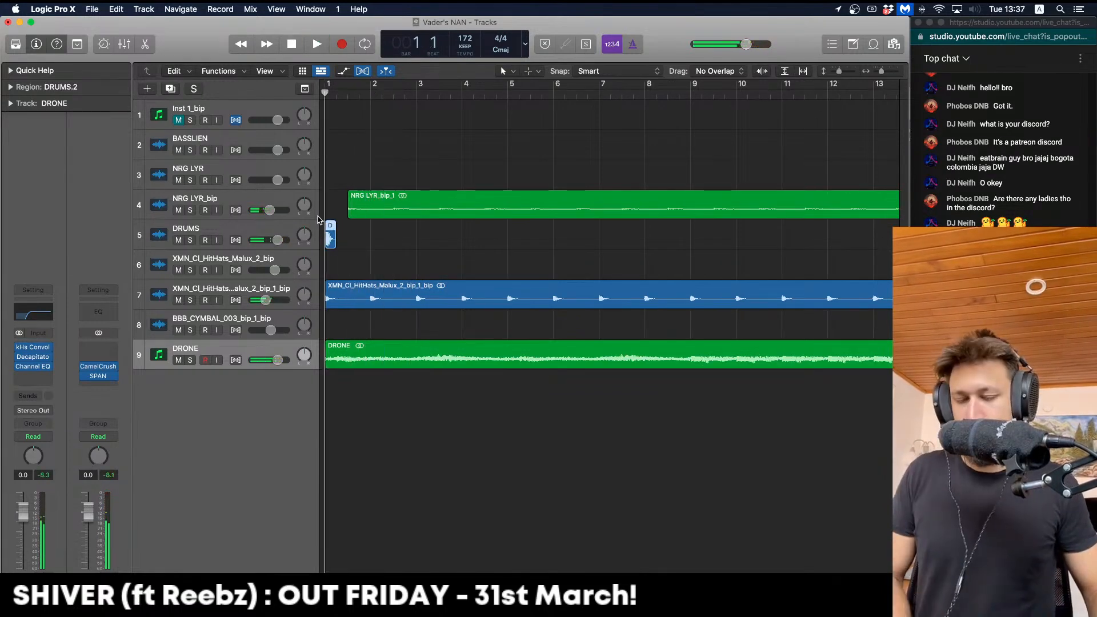
{"action": "left_click_drag", "start_coordinate": [329, 85], "coordinate": [416, 86]}
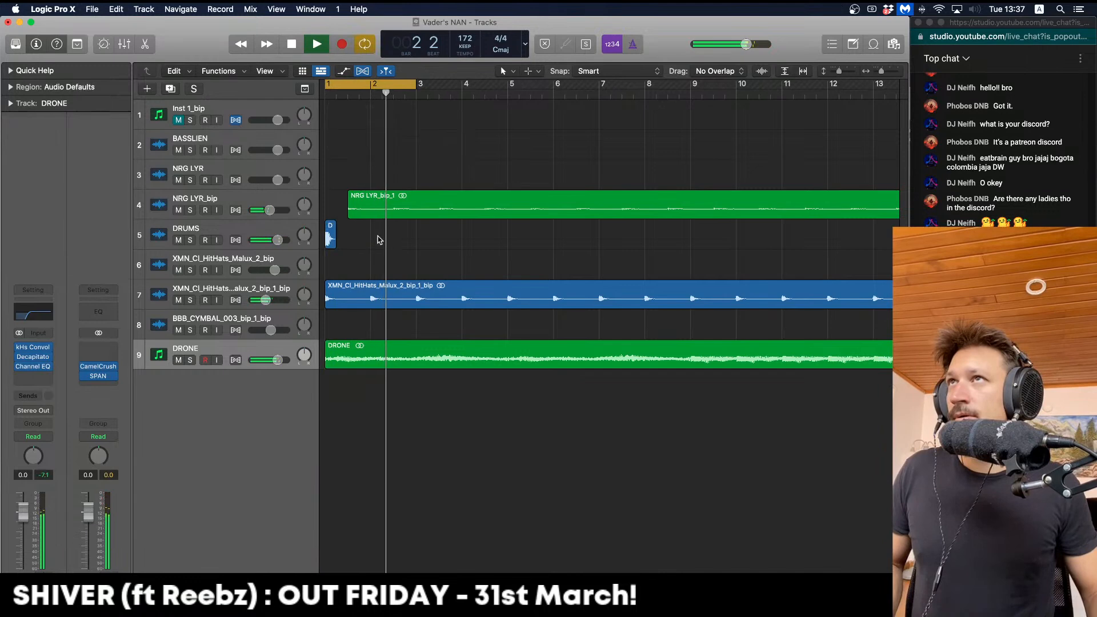
{"action": "key", "text": "space"}
Give the DRUMS.2 chop a fade-in of 1 and a fade-out of 63
{"action": "left_click", "coordinate": [280, 225]}
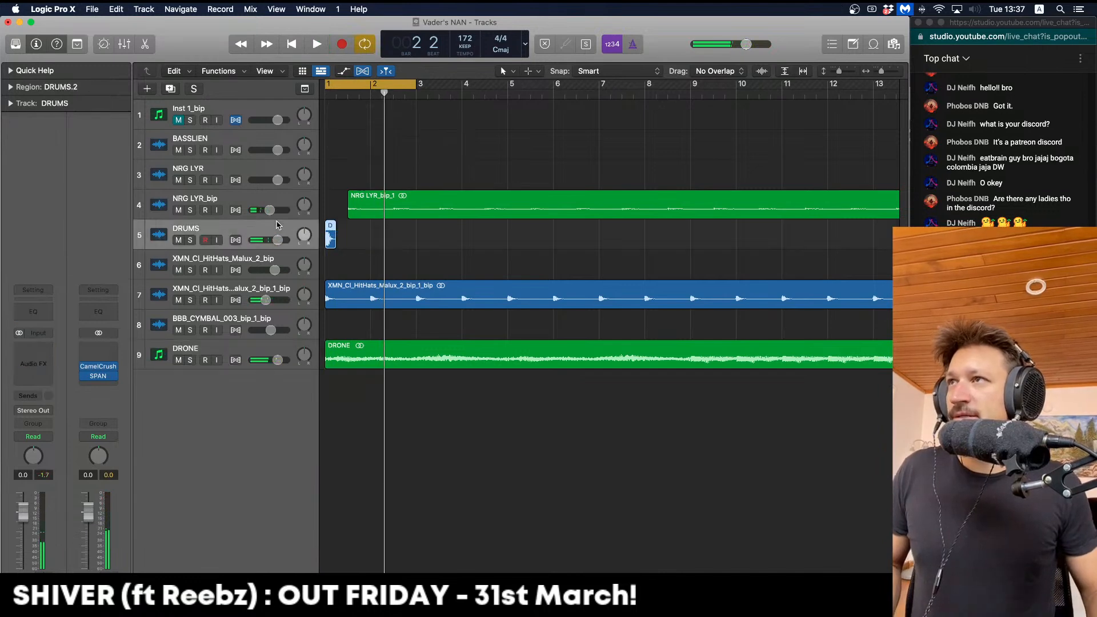
{"action": "left_click", "coordinate": [11, 87]}
{"action": "key", "text": "Return"}
{"action": "key", "text": "space"}
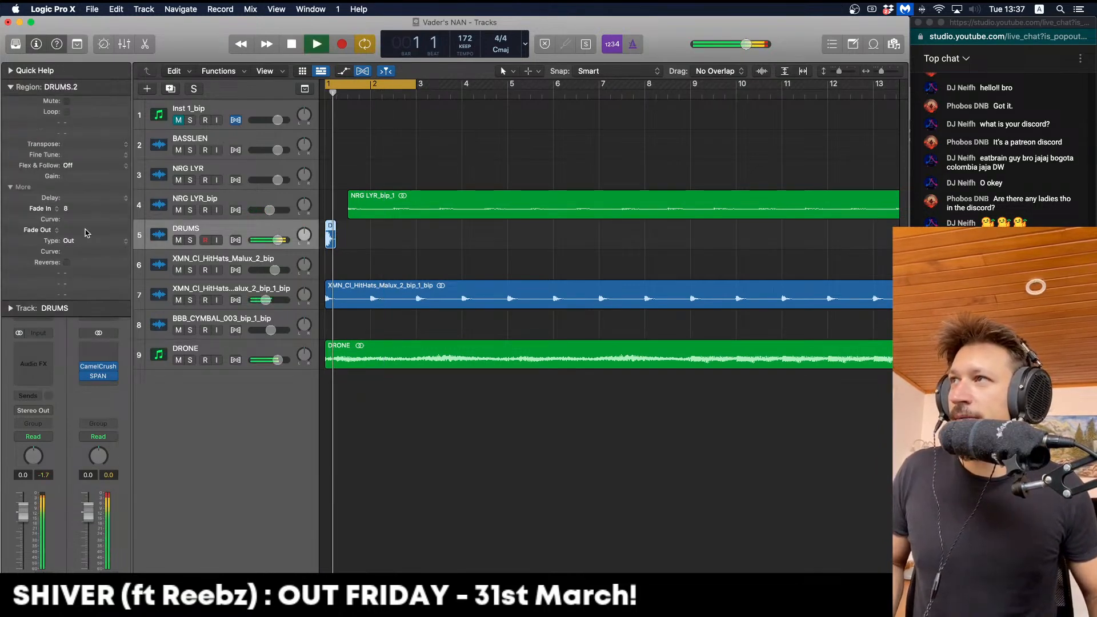
{"action": "left_click_drag", "start_coordinate": [79, 211], "coordinate": [78, 232]}
{"action": "key", "text": "space"}
{"action": "left_click", "coordinate": [341, 251]}
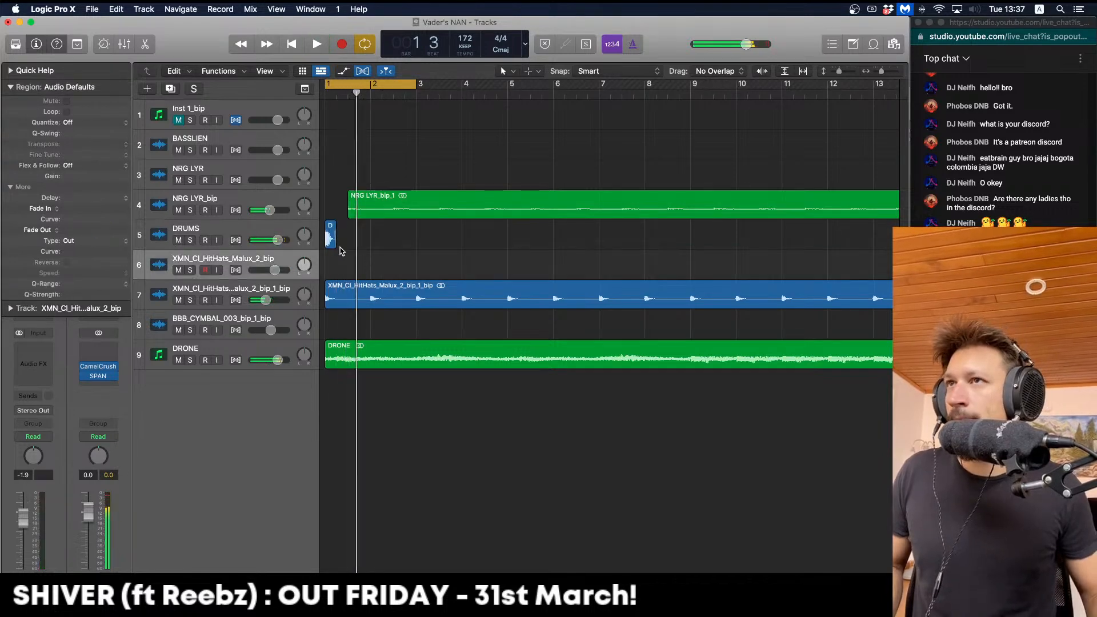
{"action": "left_click_drag", "start_coordinate": [331, 240], "coordinate": [331, 240]}
{"action": "key", "text": "space"}
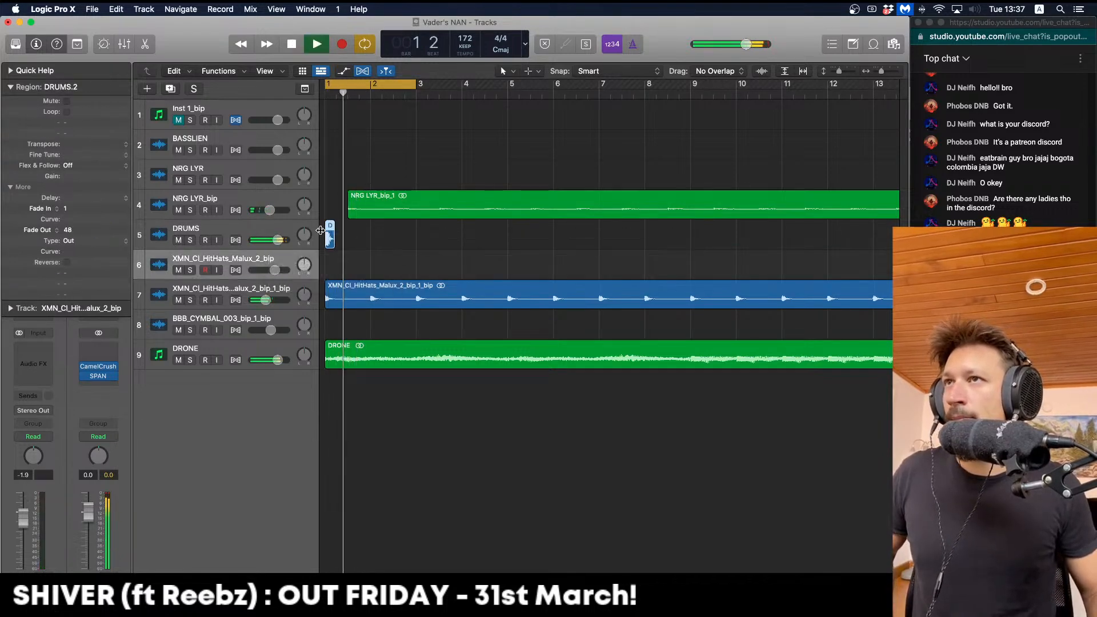
{"action": "left_click_drag", "start_coordinate": [68, 231], "coordinate": [70, 221]}
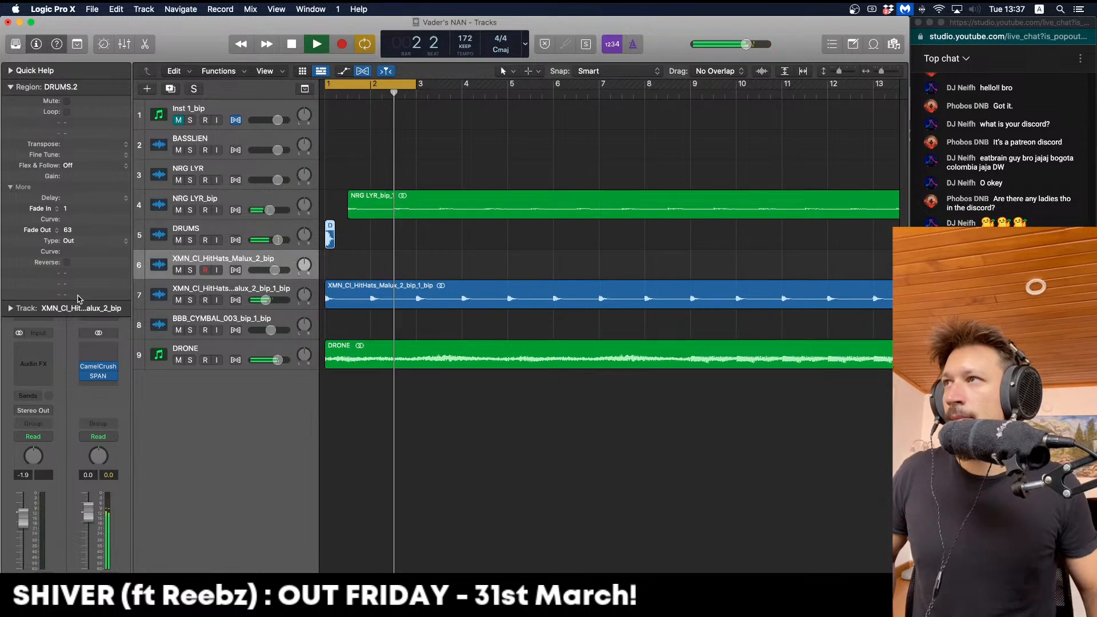
{"action": "left_click", "coordinate": [221, 233]}
{"action": "key", "text": "space"}
Insert a kHs Convolver on the DRUMS track
{"action": "left_click", "coordinate": [33, 346]}
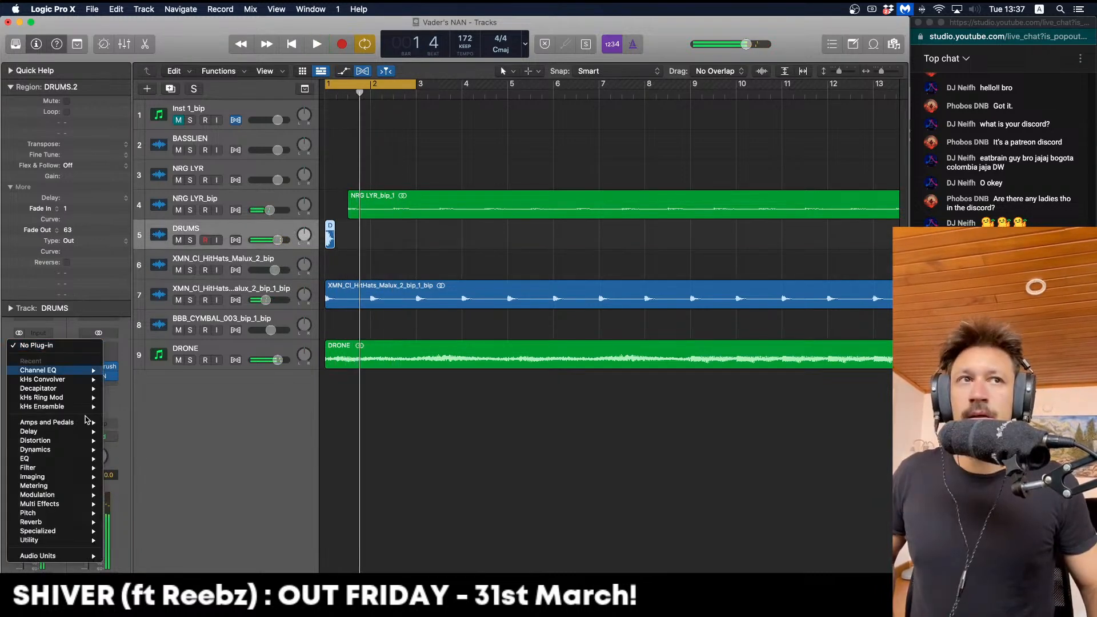
{"action": "mouse_move", "coordinate": [85, 381]}
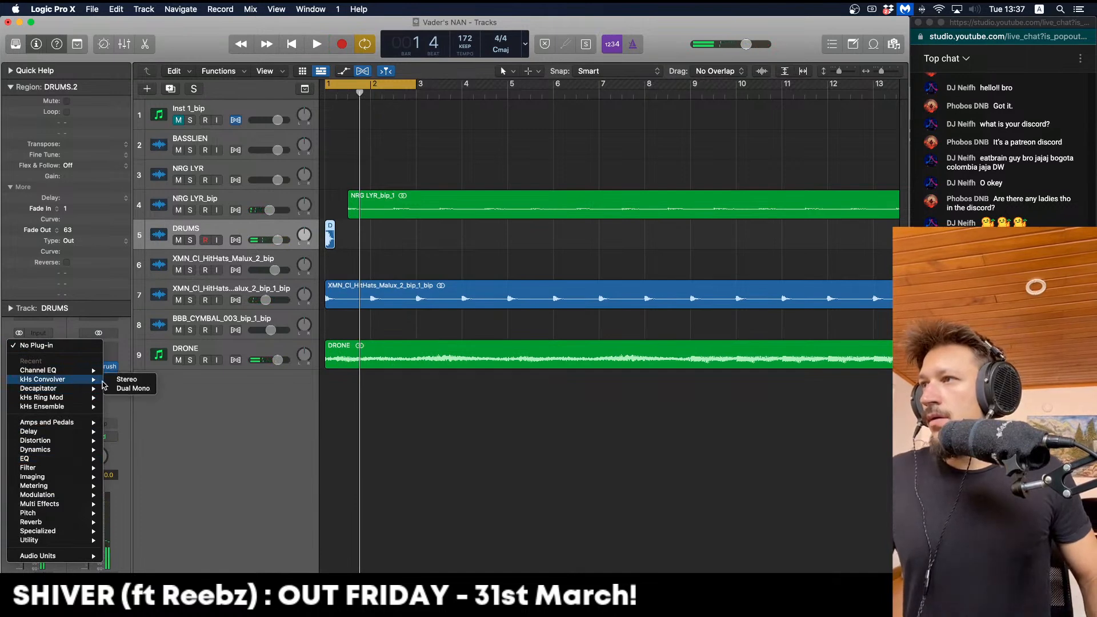
{"action": "left_click", "coordinate": [124, 380]}
{"action": "key", "text": "space"}
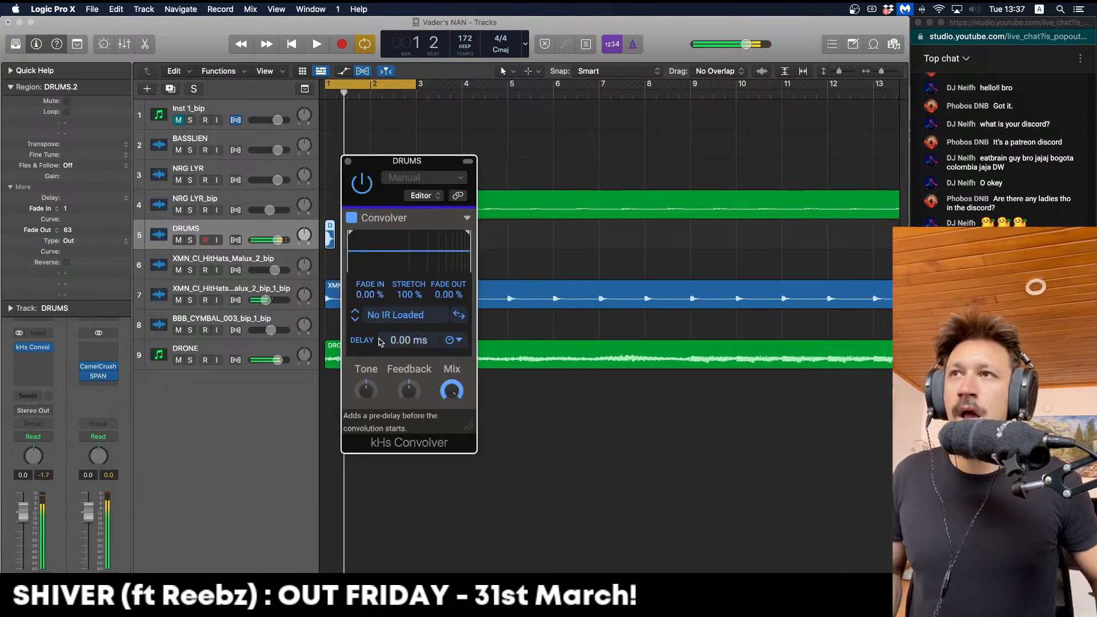
Step through impulse responses until the convolver uses the Falkland Palace impulse
{"action": "left_click", "coordinate": [355, 319]}
{"action": "left_click", "coordinate": [355, 319]}
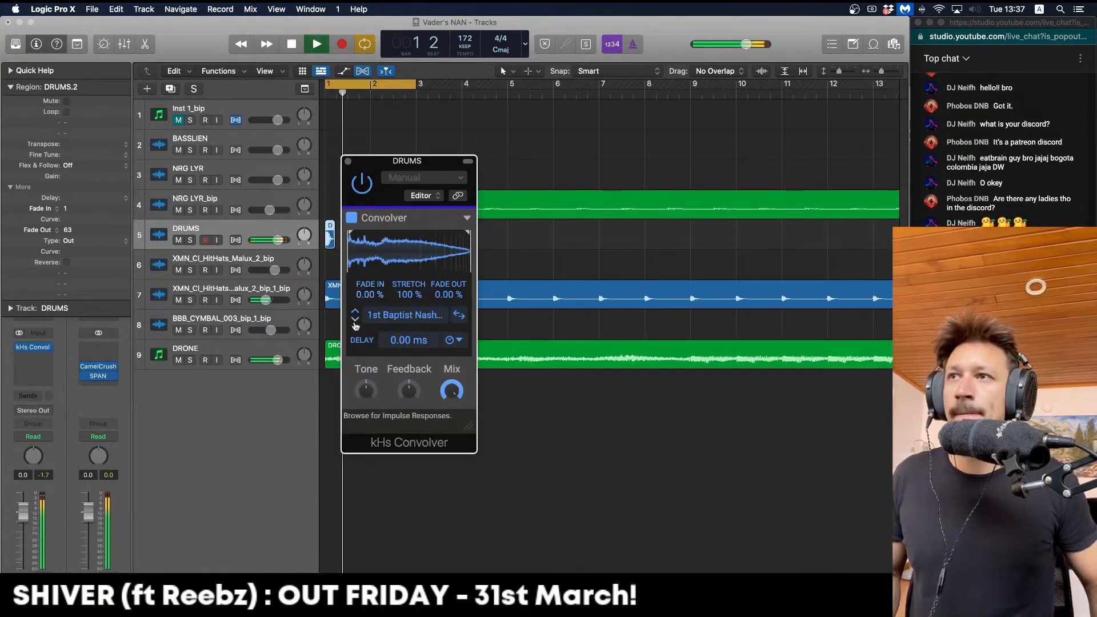
{"action": "left_click", "coordinate": [355, 321]}
{"action": "key", "text": "space"}
{"action": "key", "text": "space"}
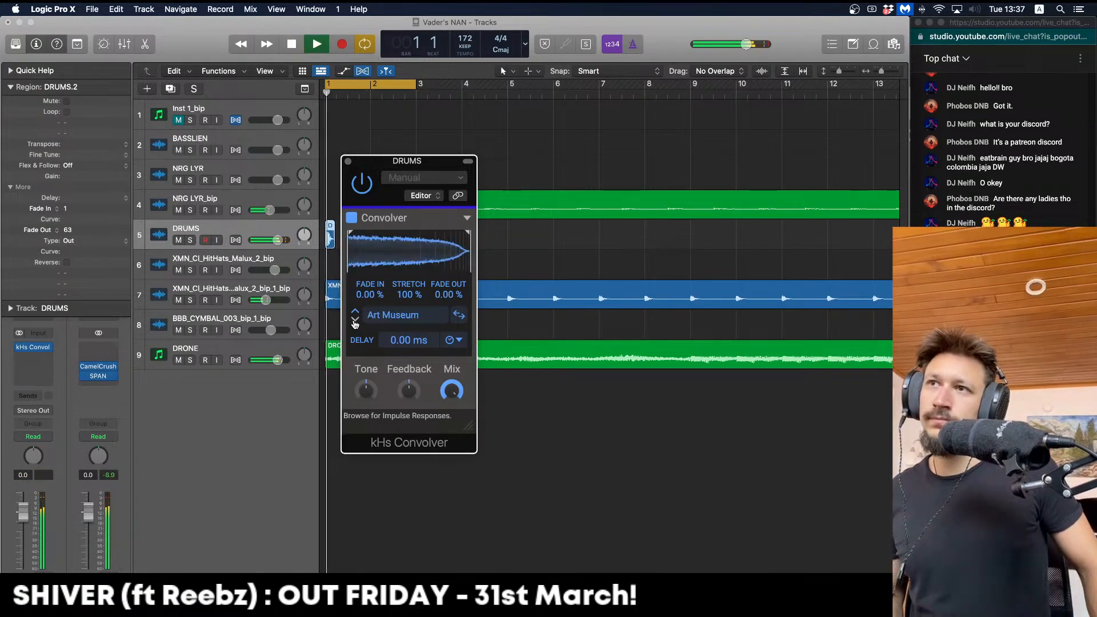
{"action": "left_click", "coordinate": [354, 321]}
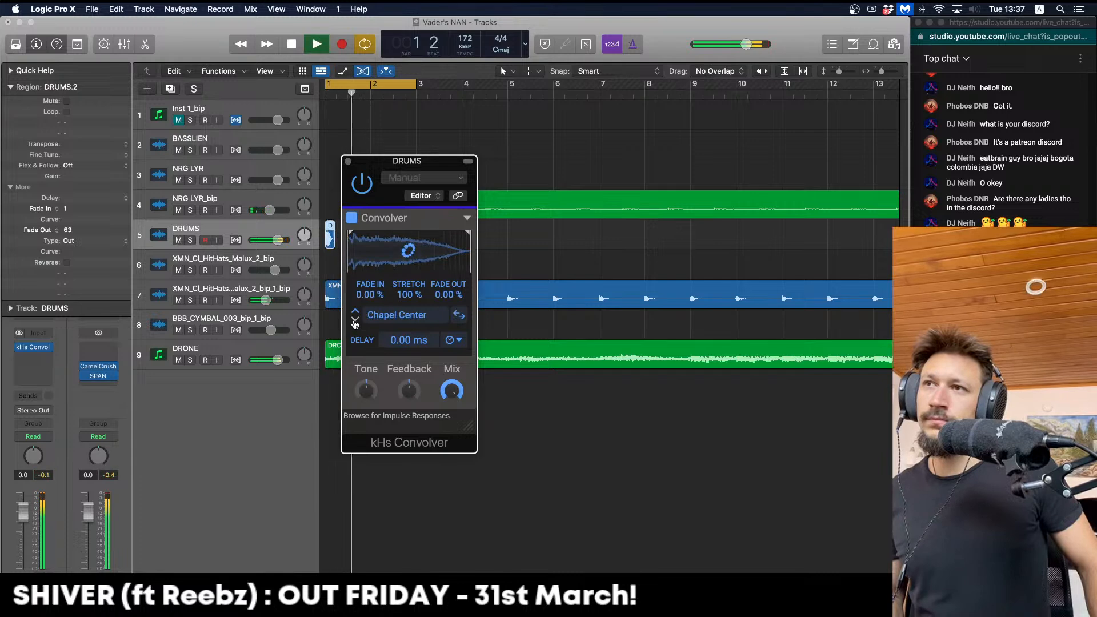
{"action": "key", "text": "space"}
{"action": "key", "text": "space"}
{"action": "key", "text": "space"}
{"action": "left_click", "coordinate": [355, 321]}
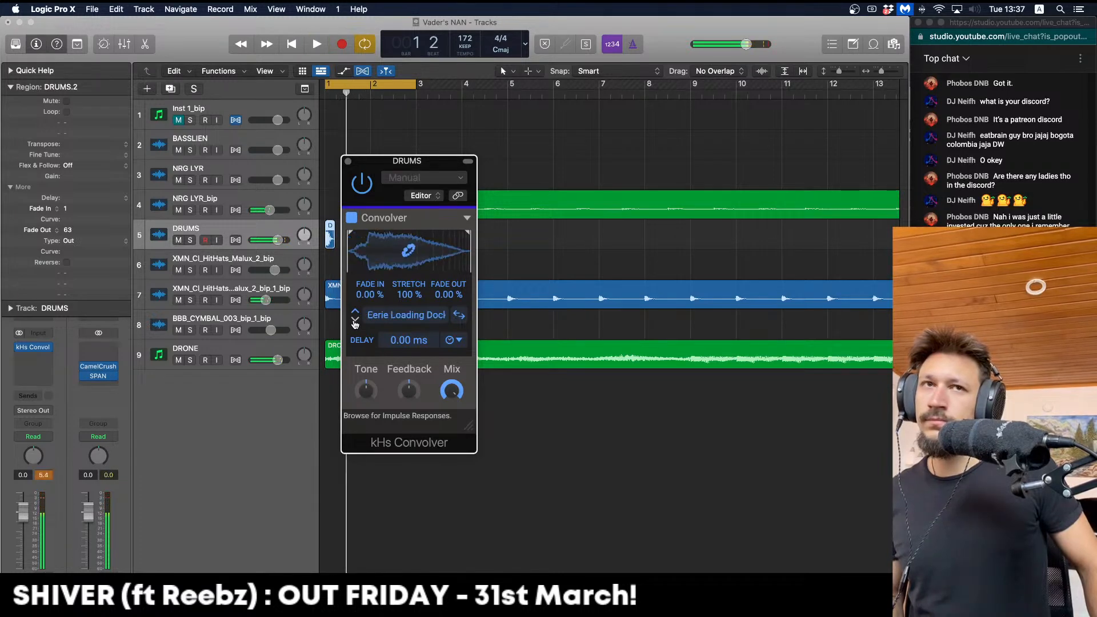
{"action": "key", "text": "space"}
{"action": "key", "text": "space"}
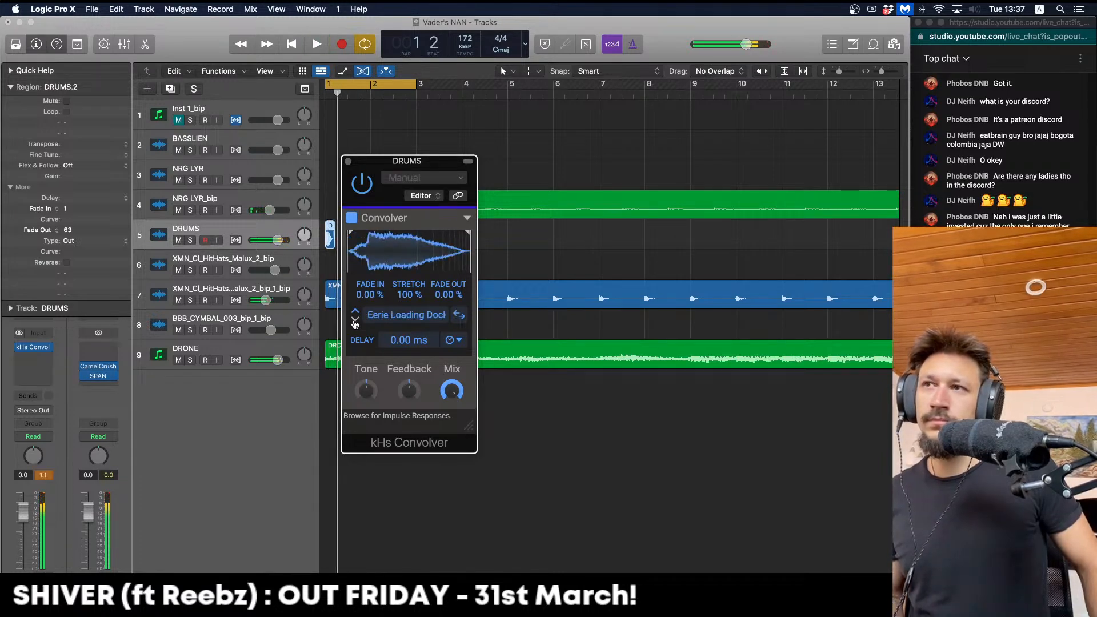
{"action": "left_click", "coordinate": [354, 321]}
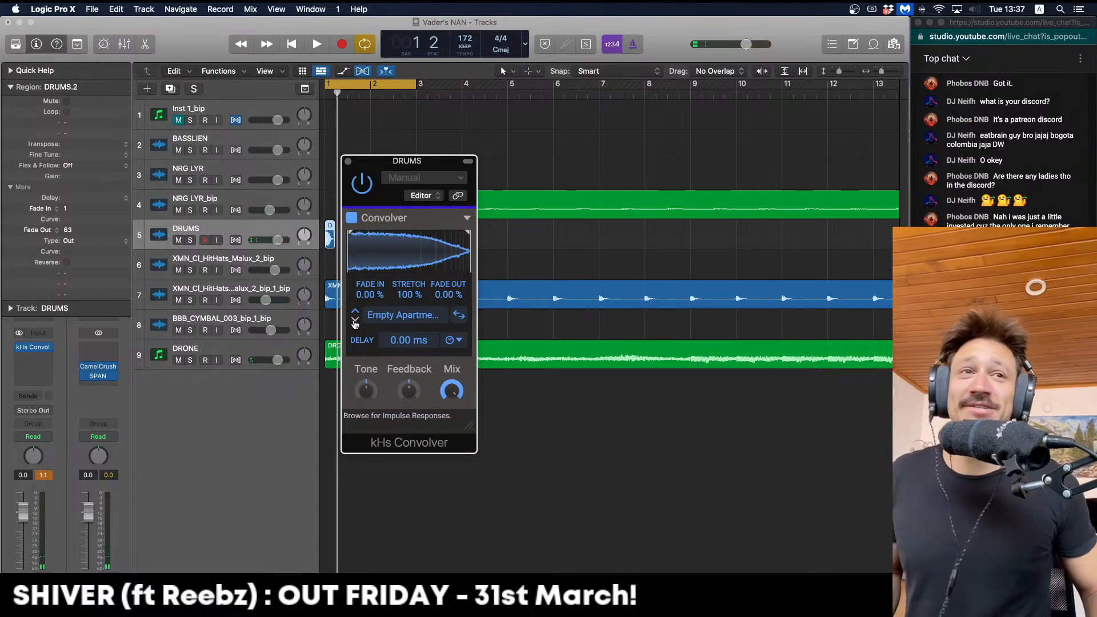
{"action": "key", "text": "space"}
{"action": "left_click", "coordinate": [355, 321]}
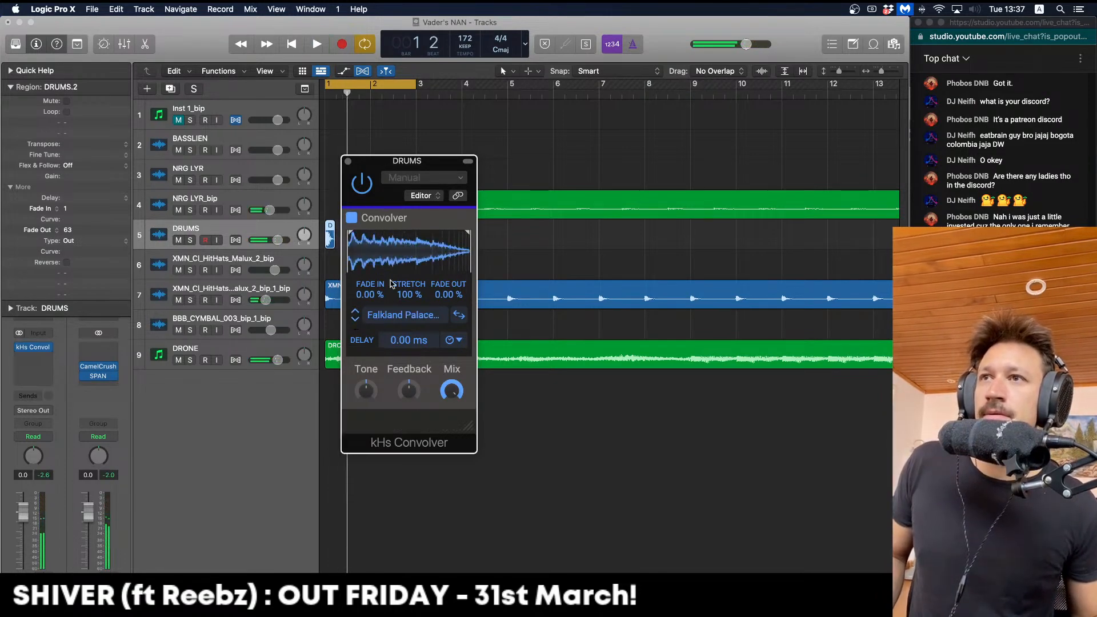
Extend the cycle to bars 1–4 and solo the DRUMS track
{"action": "left_click_drag", "start_coordinate": [416, 84], "coordinate": [507, 75]}
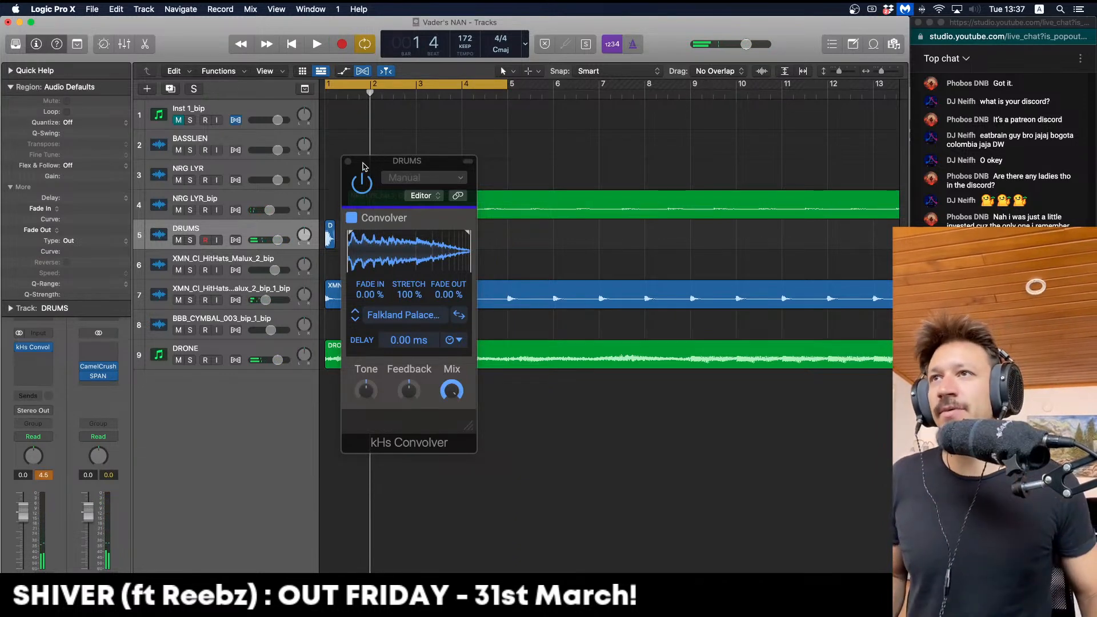
{"action": "left_click", "coordinate": [348, 161]}
{"action": "left_click", "coordinate": [330, 244]}
{"action": "left_click", "coordinate": [190, 240]}
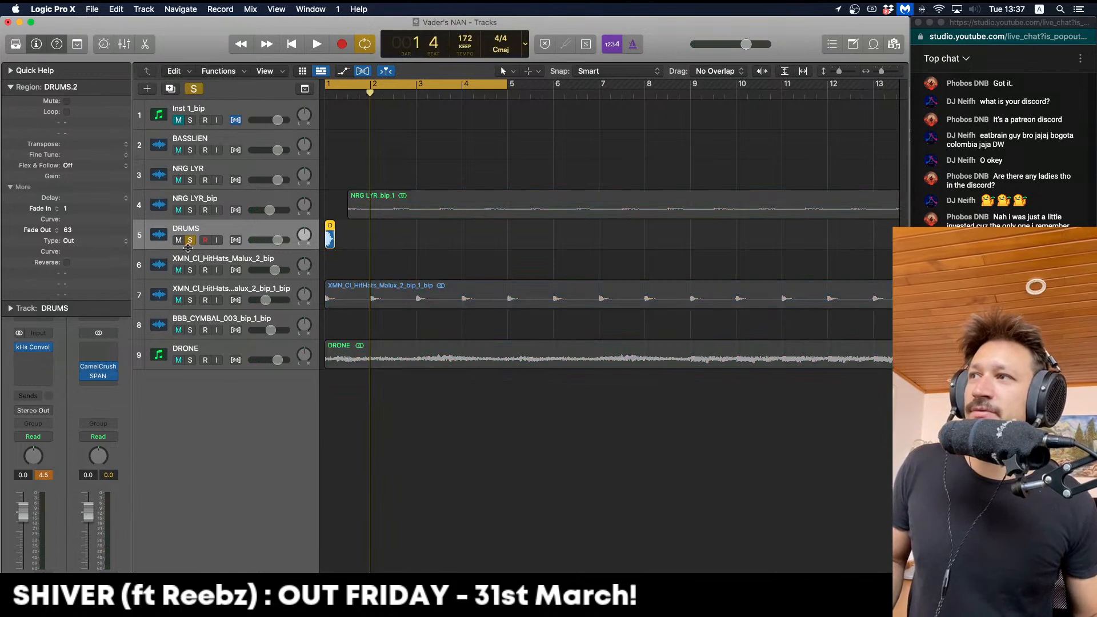
Copy CamelCrush onto the DRUMS channel while auditioning the soloed drums from bar 1
{"action": "key", "text": "space"}
{"action": "key", "text": "space"}
{"action": "left_click_drag", "start_coordinate": [98, 369], "coordinate": [48, 370]}
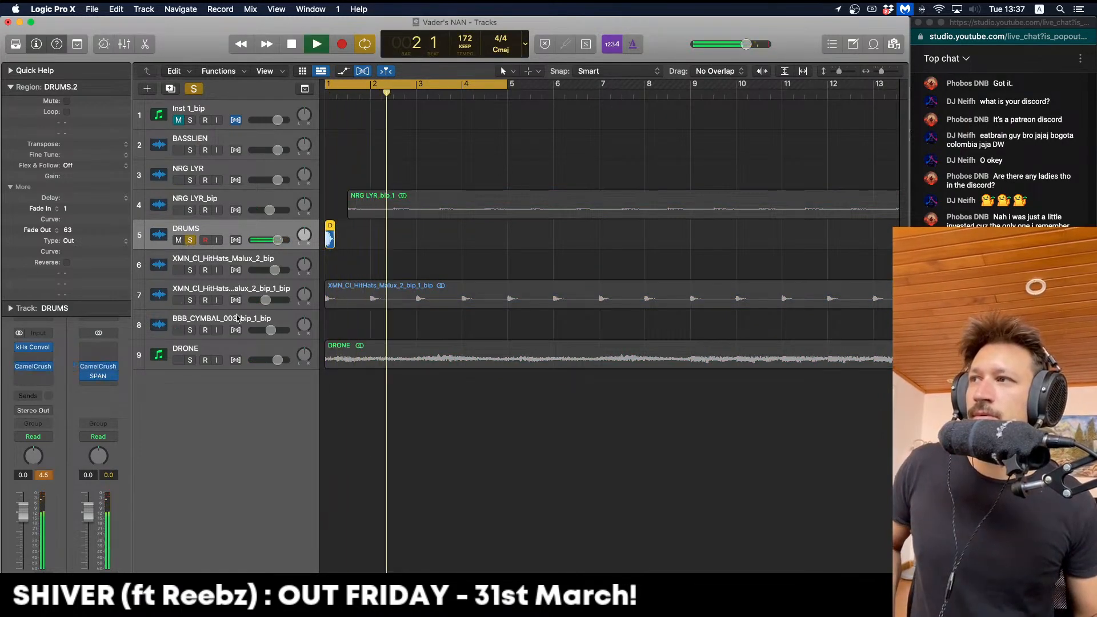
{"action": "key", "text": "space"}
{"action": "key", "text": "Return"}
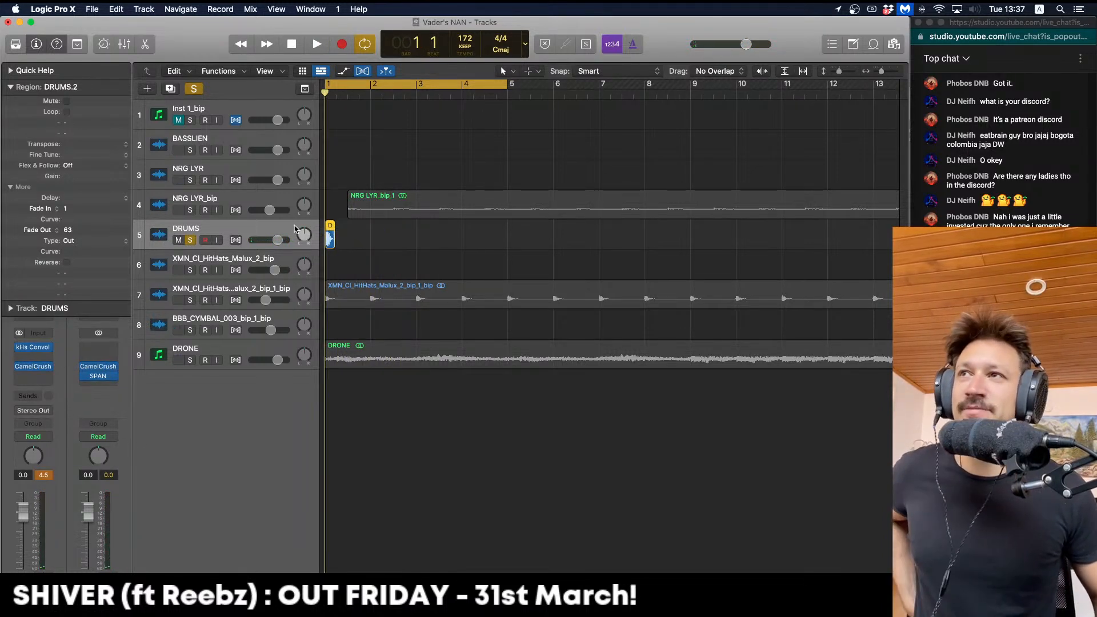
Step through several kHs Convolver impulse responses on DRUMS, including Garage Ramp Mid, auditioning each
{"action": "left_click", "coordinate": [35, 347]}
{"action": "key", "text": "space"}
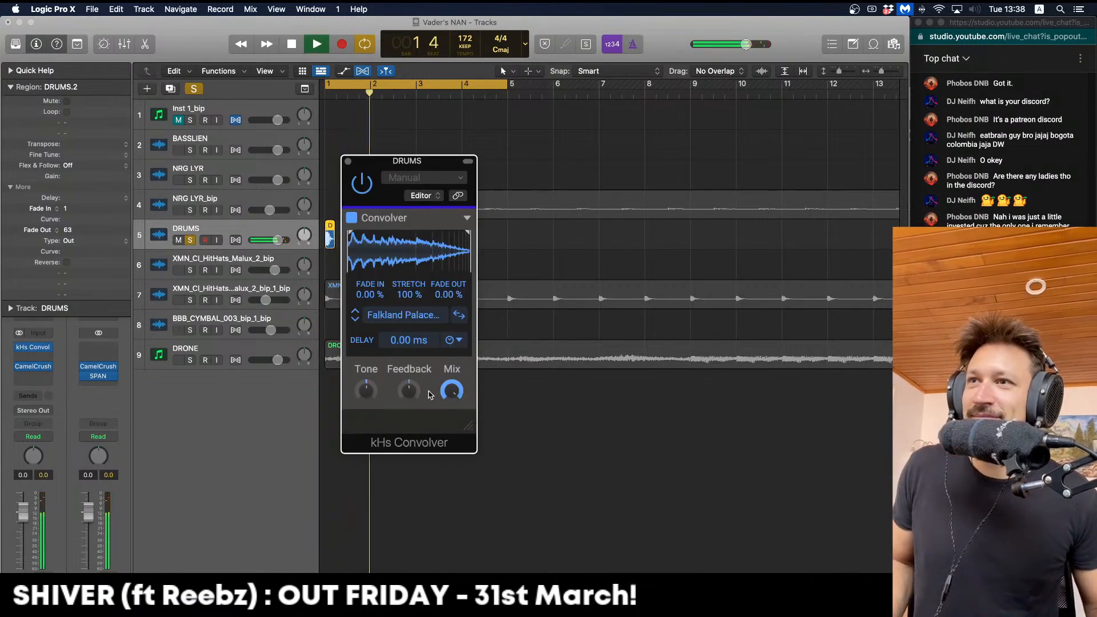
{"action": "key", "text": "space"}
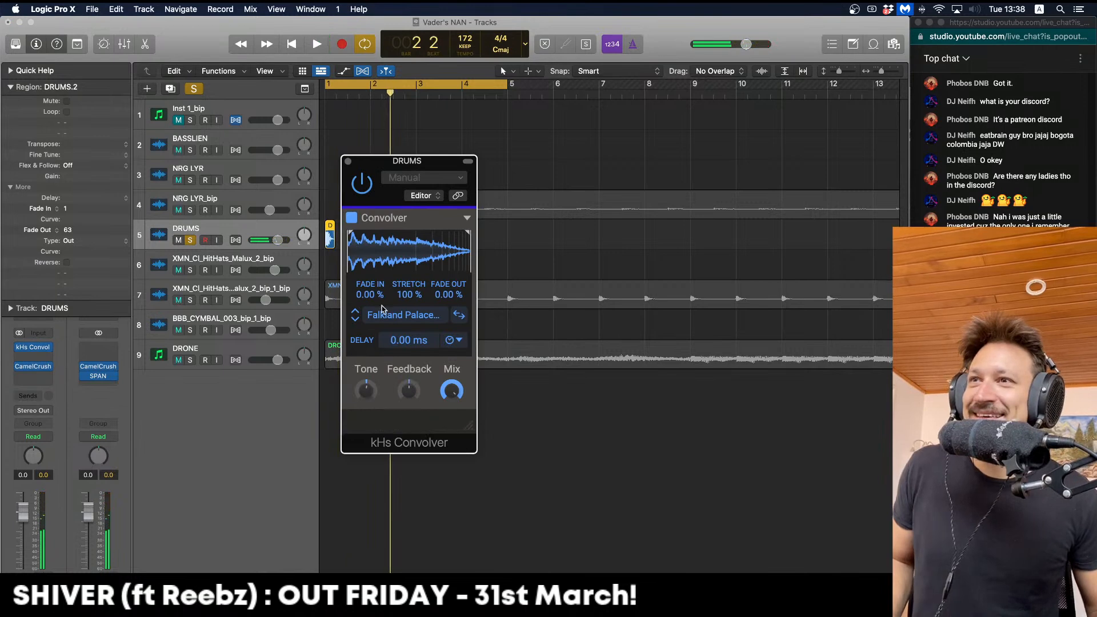
{"action": "key", "text": "space"}
{"action": "left_click", "coordinate": [355, 321]}
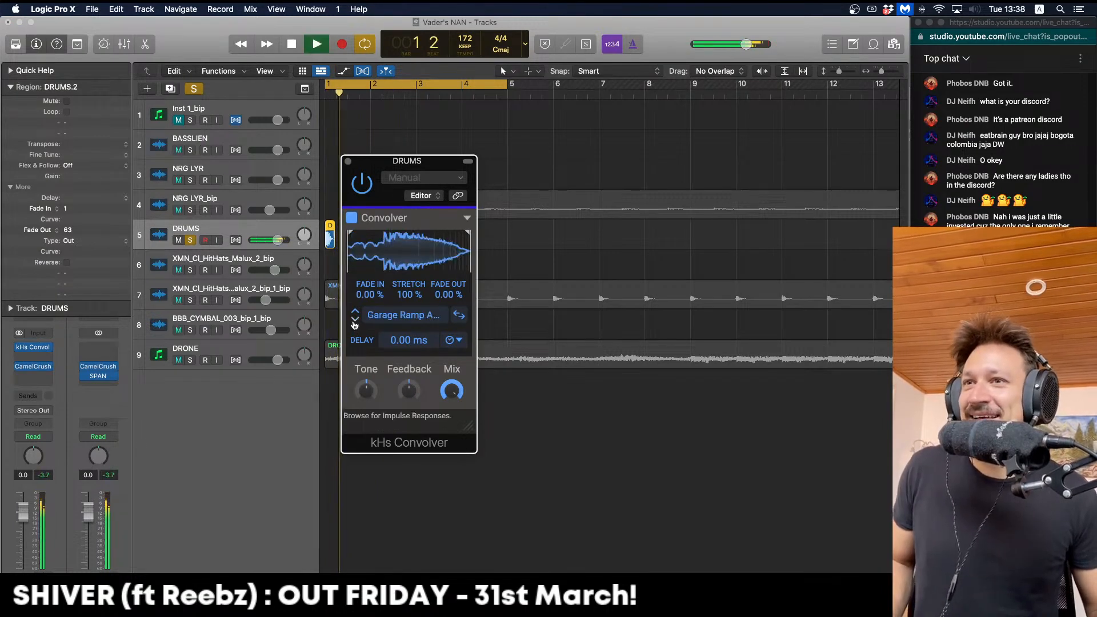
{"action": "left_click", "coordinate": [355, 321]}
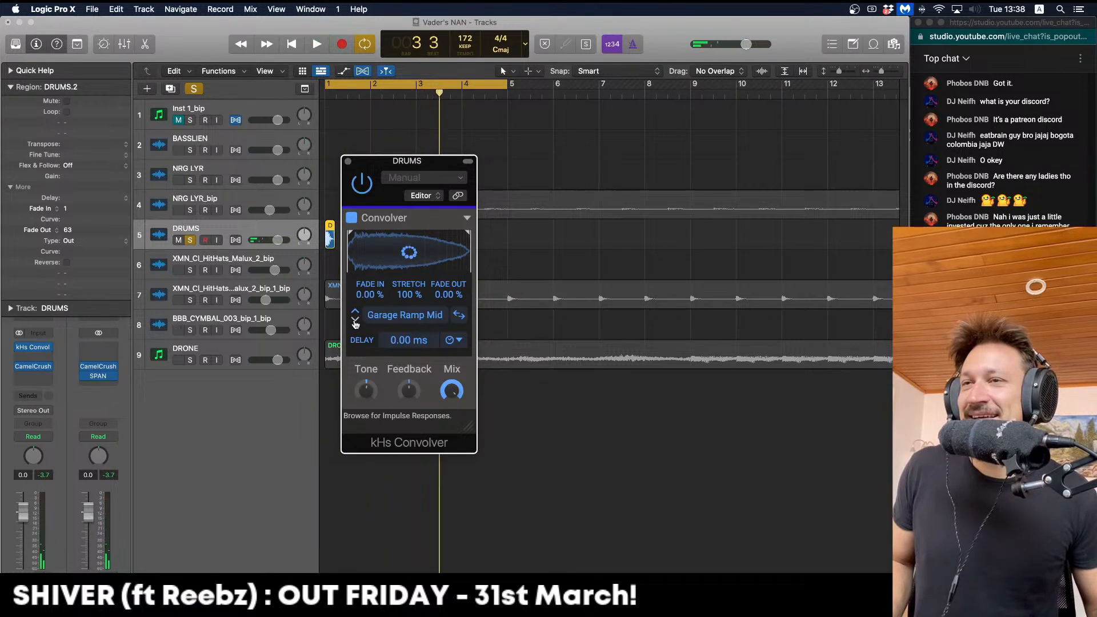
{"action": "left_click", "coordinate": [355, 323]}
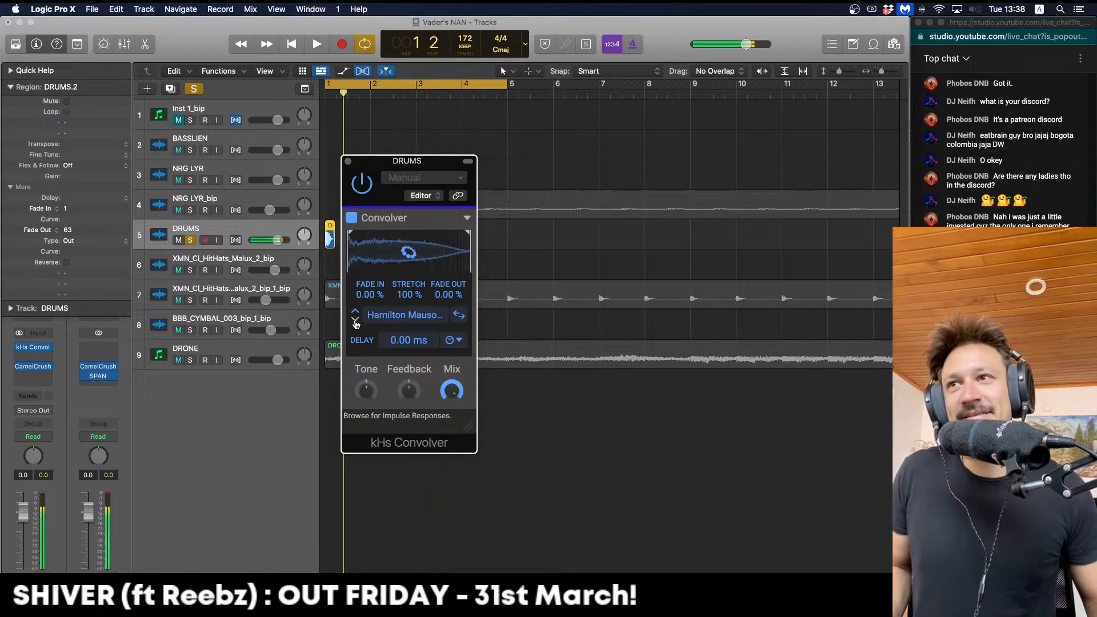
{"action": "key", "text": "space"}
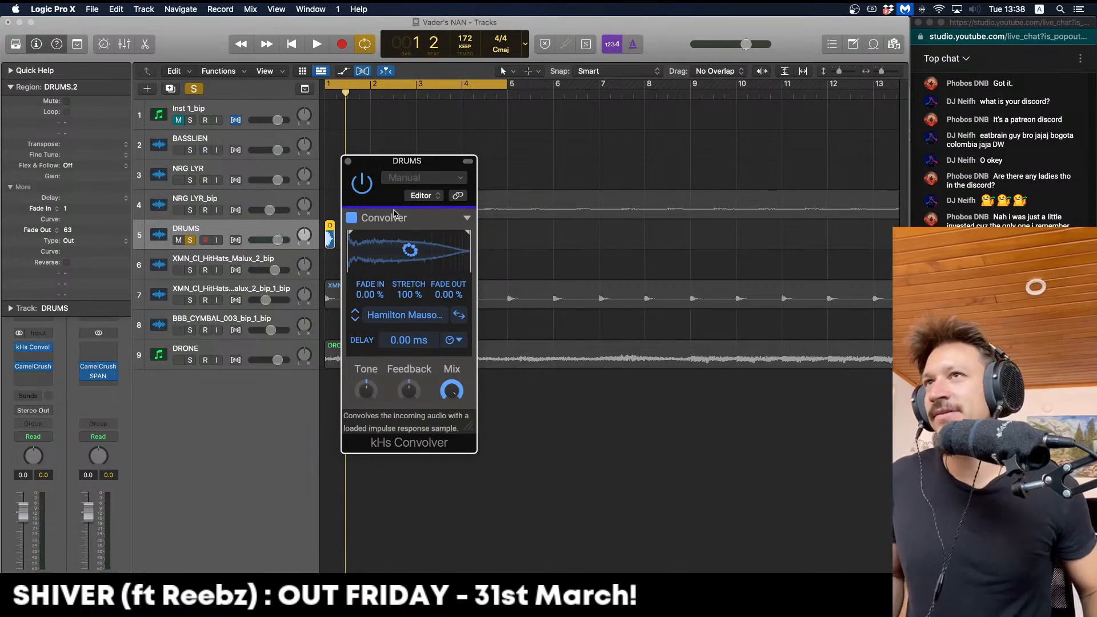
Lower the convolver mix to 71% and close the convolver window
{"action": "left_click", "coordinate": [405, 154]}
{"action": "key", "text": "space"}
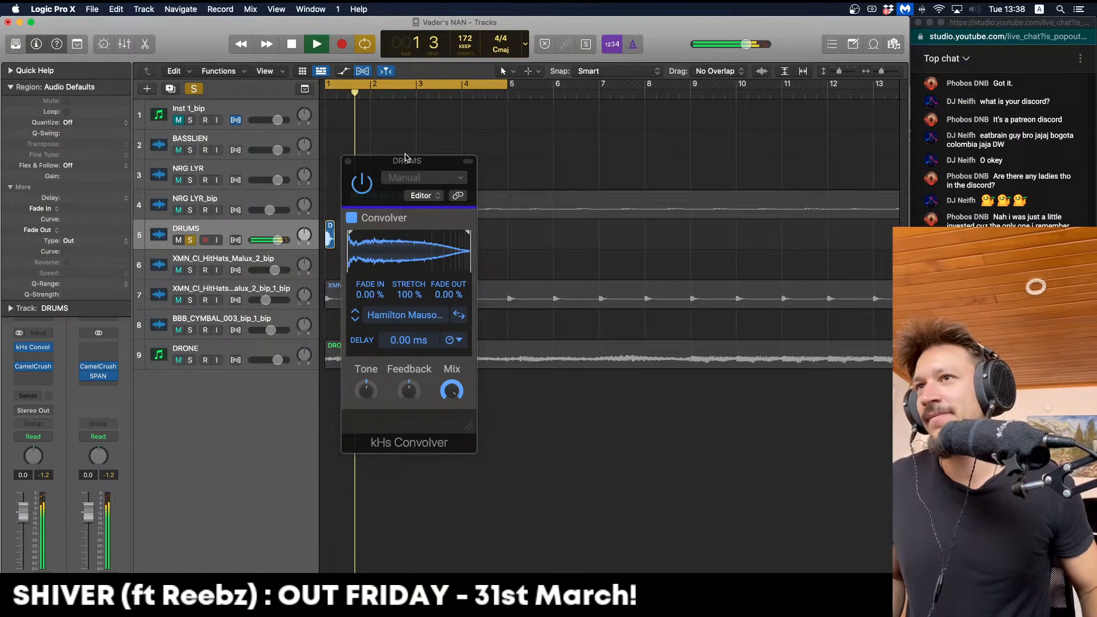
{"action": "left_click", "coordinate": [410, 390]}
{"action": "key", "text": "space"}
{"action": "key", "text": "space"}
{"action": "left_click_drag", "start_coordinate": [451, 391], "coordinate": [452, 426]}
{"action": "key", "text": "space"}
{"action": "key", "text": "space"}
{"action": "key", "text": "space"}
{"action": "key", "text": "space"}
{"action": "key", "text": "space"}
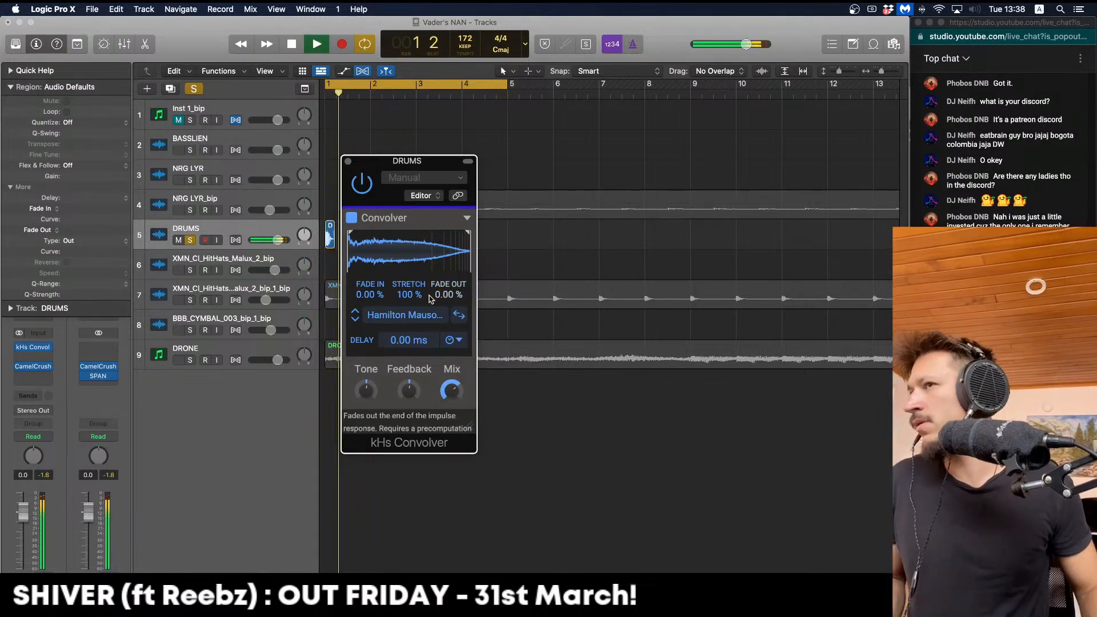
{"action": "left_click", "coordinate": [347, 163]}
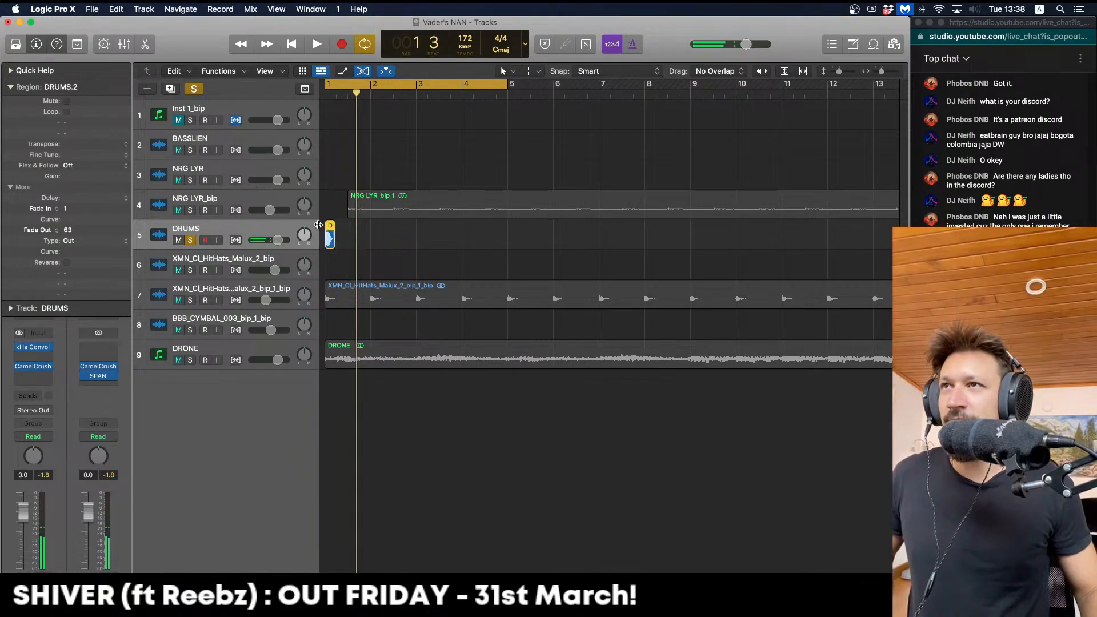
Bounce the DRUMS region in place to a new track and zoom out on the arrangement
{"action": "key", "text": "ctrl+b"}
{"action": "key", "text": "Return"}
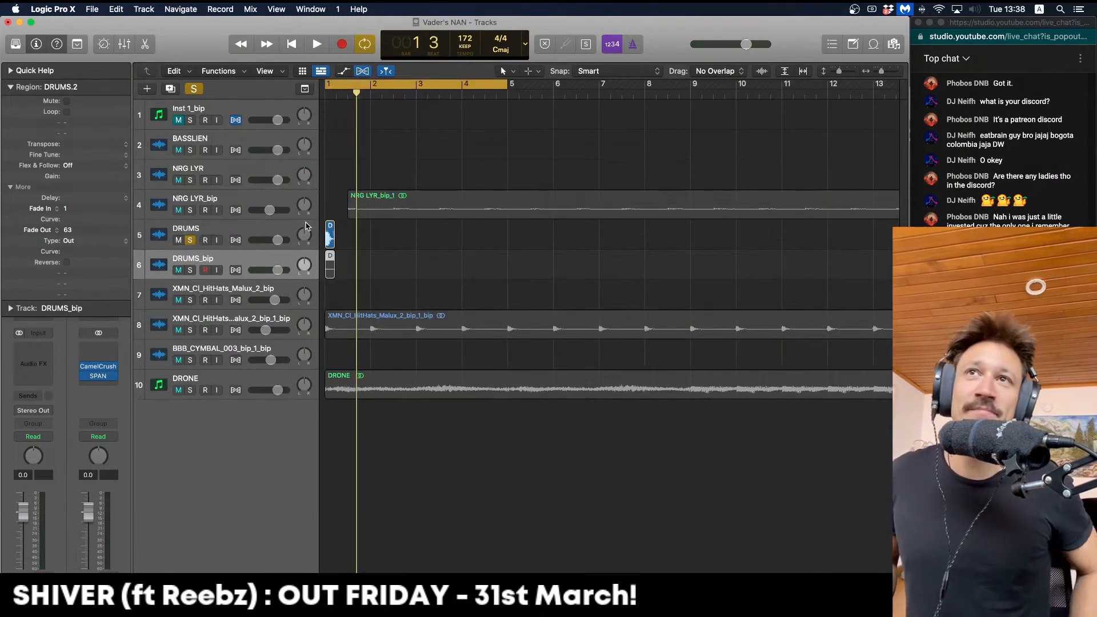
{"action": "left_click", "coordinate": [306, 225]}
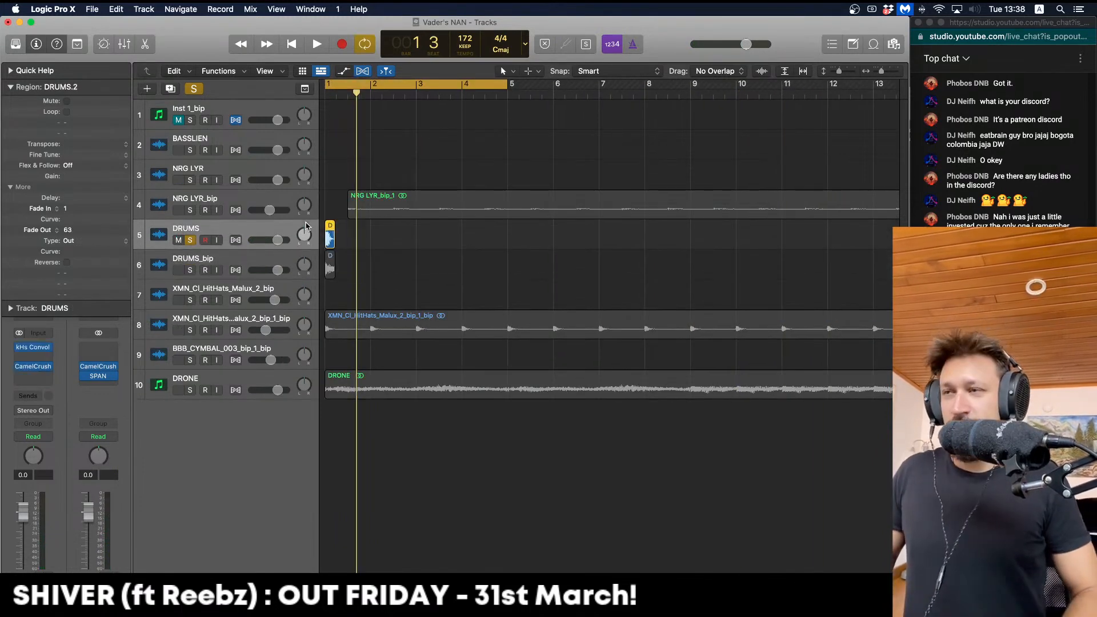
{"action": "key", "text": "super+Left"}
{"action": "key", "text": "super+Left"}
{"action": "key", "text": "super+Left"}
{"action": "key", "text": "super+Left"}
{"action": "key", "text": "super+Left"}
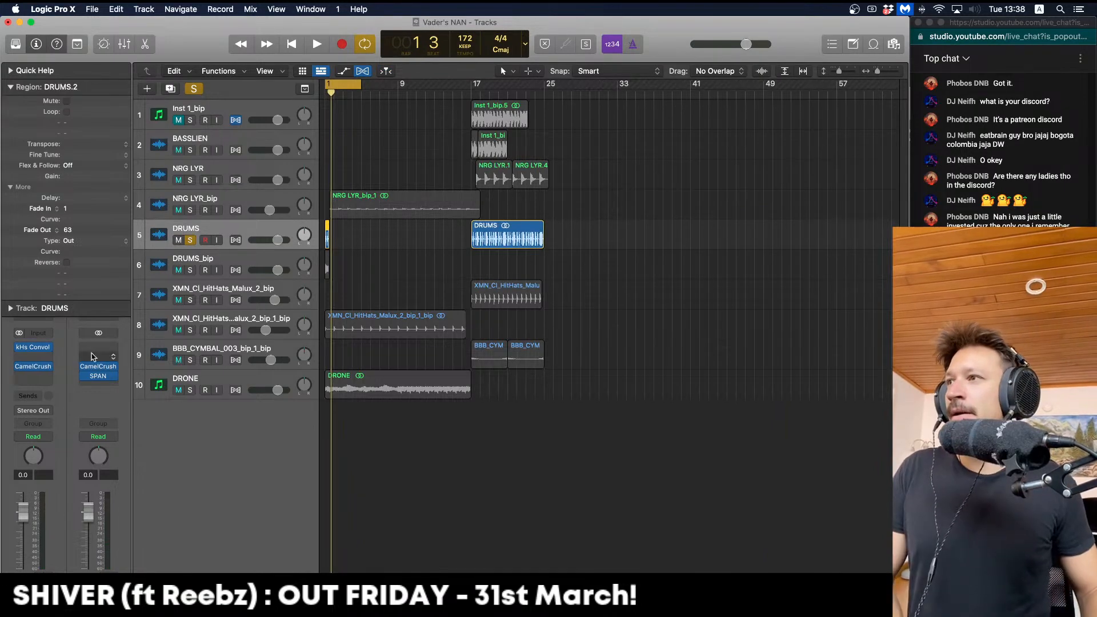
Select the bounced DRUMS_bip track, take DRUMS out of solo and play the full mix
{"action": "left_click", "coordinate": [47, 348]}
{"action": "left_click", "coordinate": [156, 271]}
{"action": "left_click", "coordinate": [199, 258]}
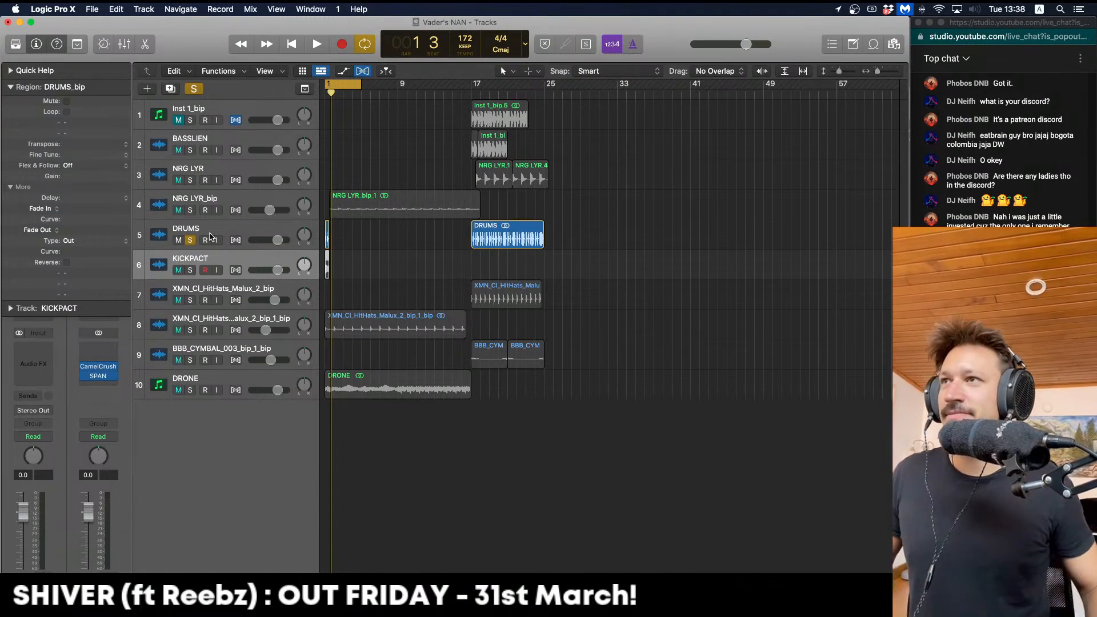
{"action": "left_click", "coordinate": [190, 240]}
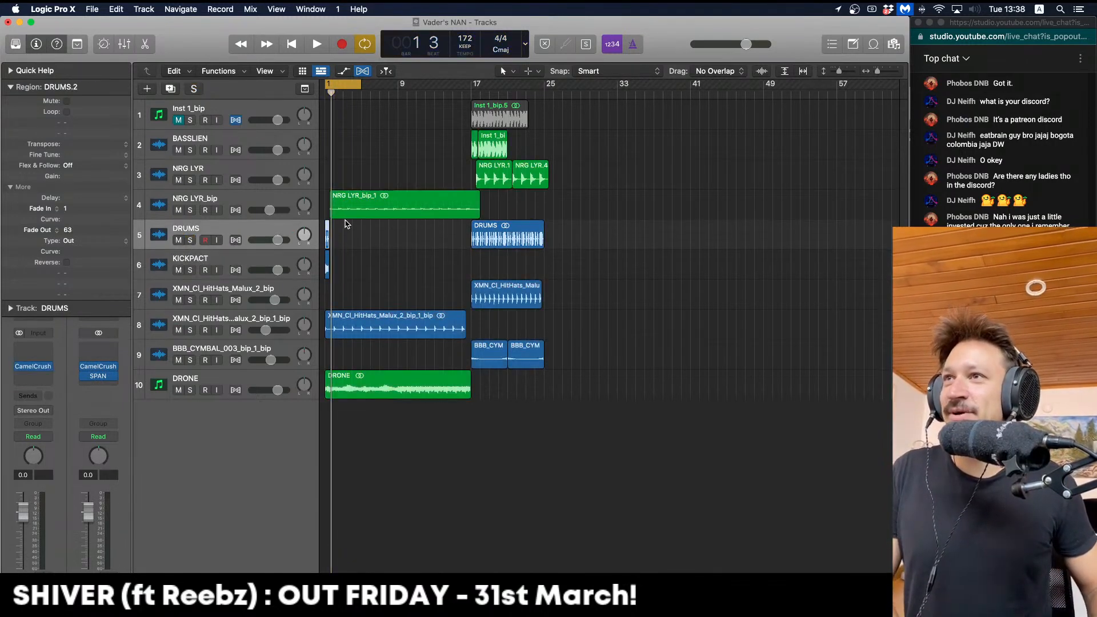
{"action": "key", "text": "space"}
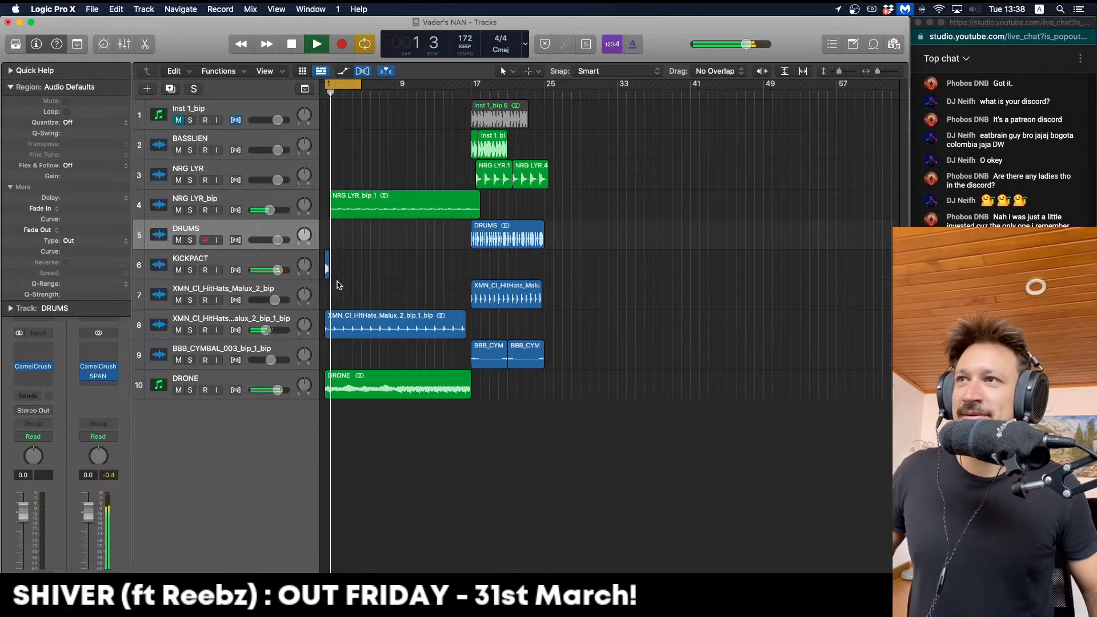
Resize the bounced drum region to a four-bar chop and repeat it four times across bars 1–16
{"action": "key", "text": "super+Right"}
{"action": "key", "text": "super+Right"}
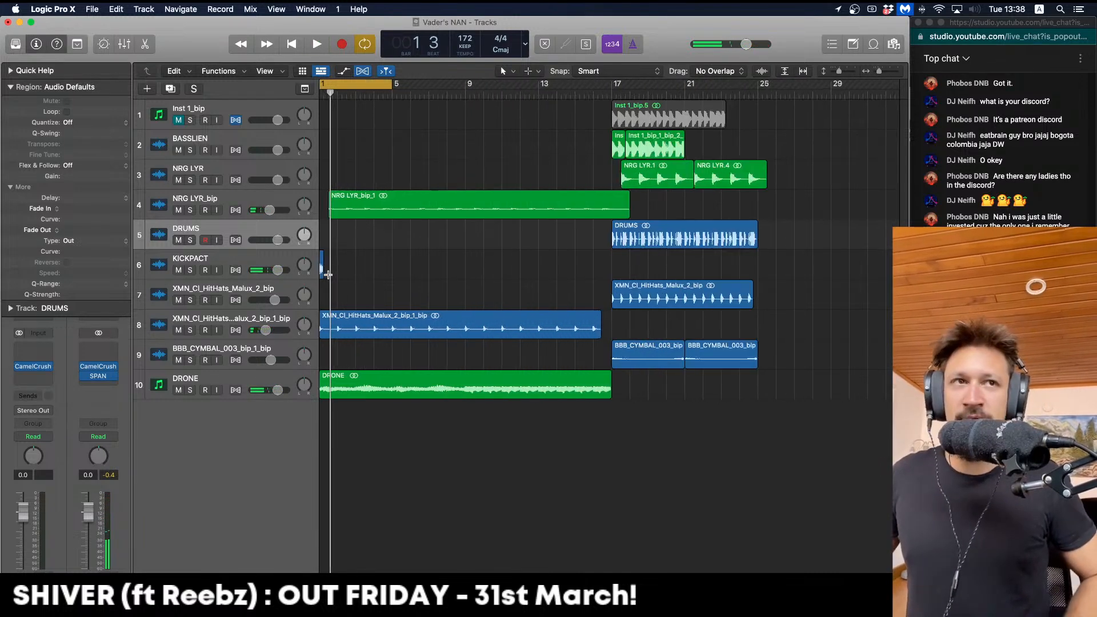
{"action": "scroll", "coordinate": [329, 276], "scroll_direction": "left", "scroll_amount": 1}
{"action": "left_click_drag", "start_coordinate": [327, 274], "coordinate": [406, 273]}
{"action": "key", "text": "space"}
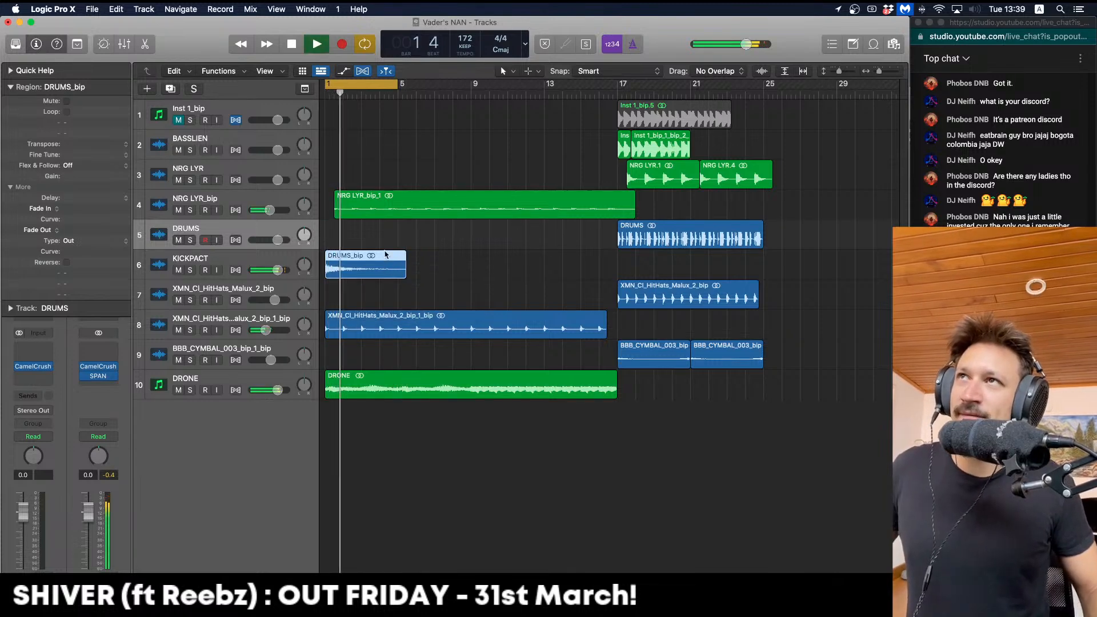
{"action": "left_click", "coordinate": [406, 179]}
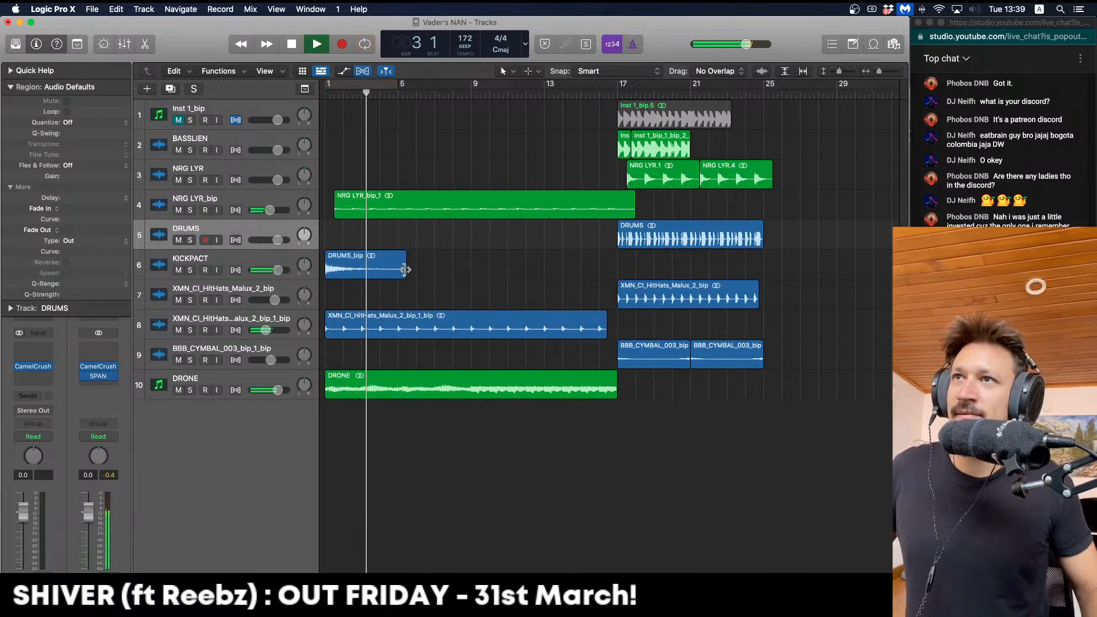
{"action": "left_click_drag", "start_coordinate": [405, 270], "coordinate": [497, 270]}
{"action": "key", "text": "Return"}
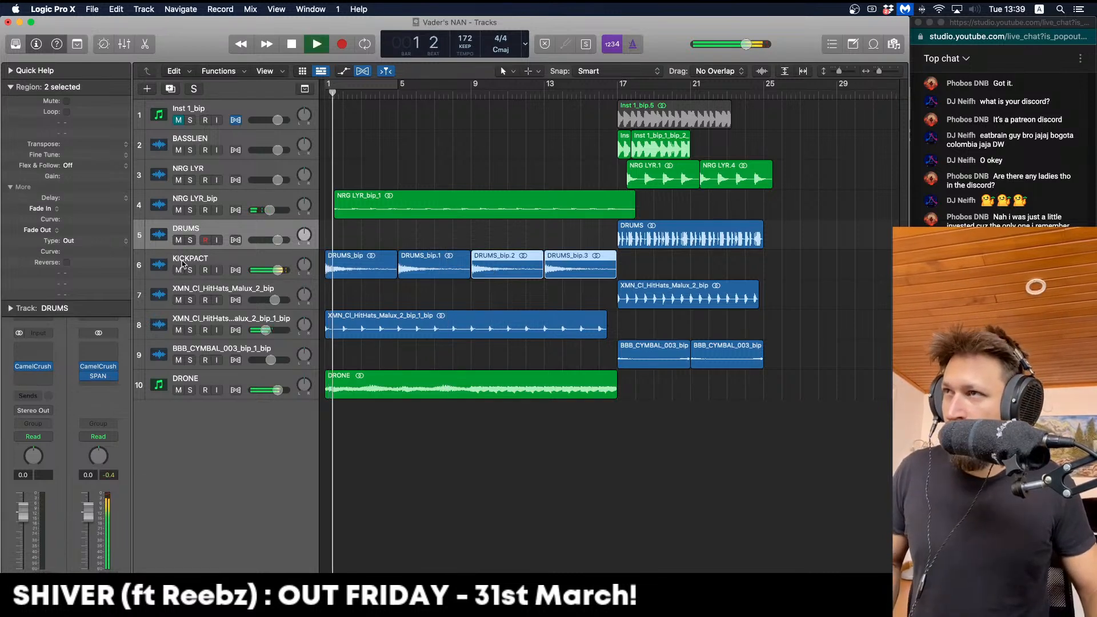
{"action": "left_click", "coordinate": [183, 264]}
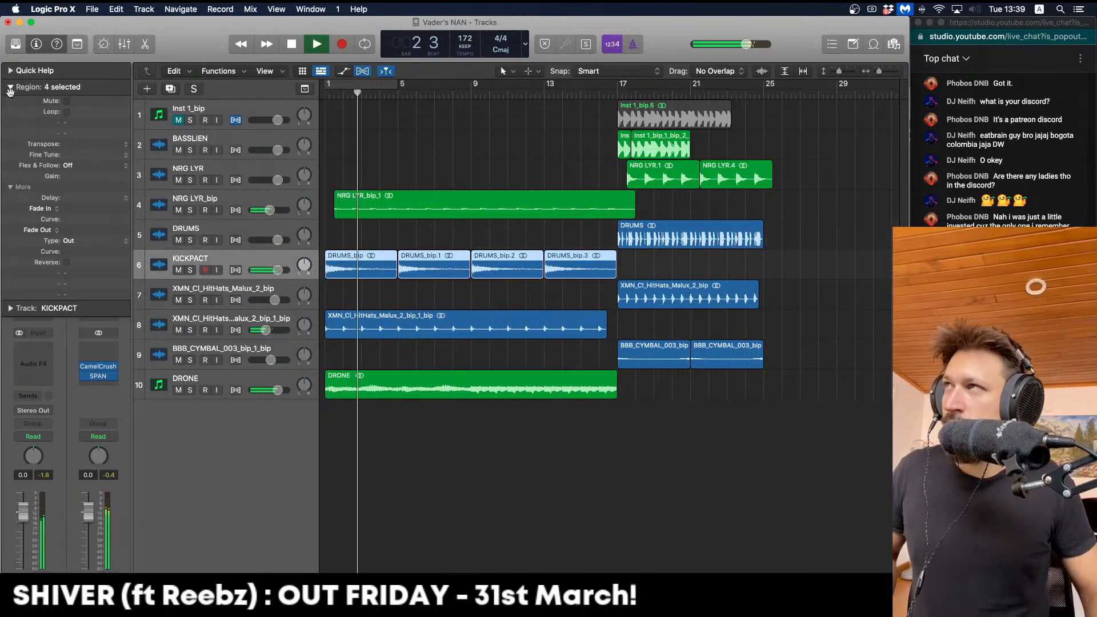
{"action": "left_click", "coordinate": [10, 89]}
Set the KICKPACT Channel EQ high-pass to about 366 Hz with a 36 dB/Oct slope
{"action": "left_click", "coordinate": [43, 314]}
{"action": "left_click_drag", "start_coordinate": [450, 317], "coordinate": [547, 331]}
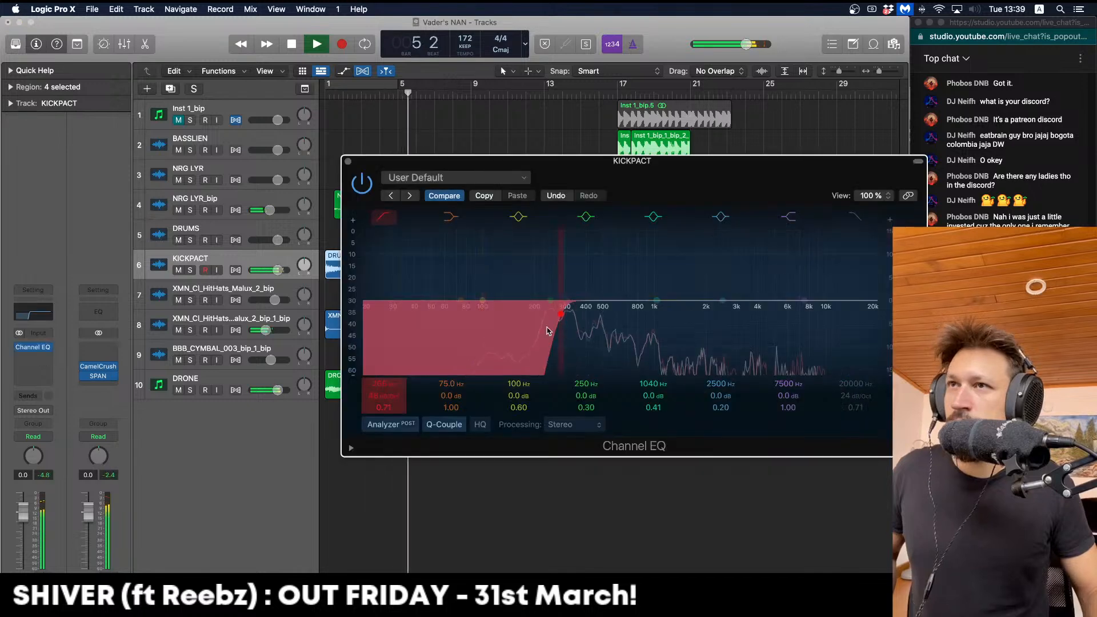
{"action": "left_click_drag", "start_coordinate": [401, 395], "coordinate": [400, 400]}
{"action": "key", "text": "space"}
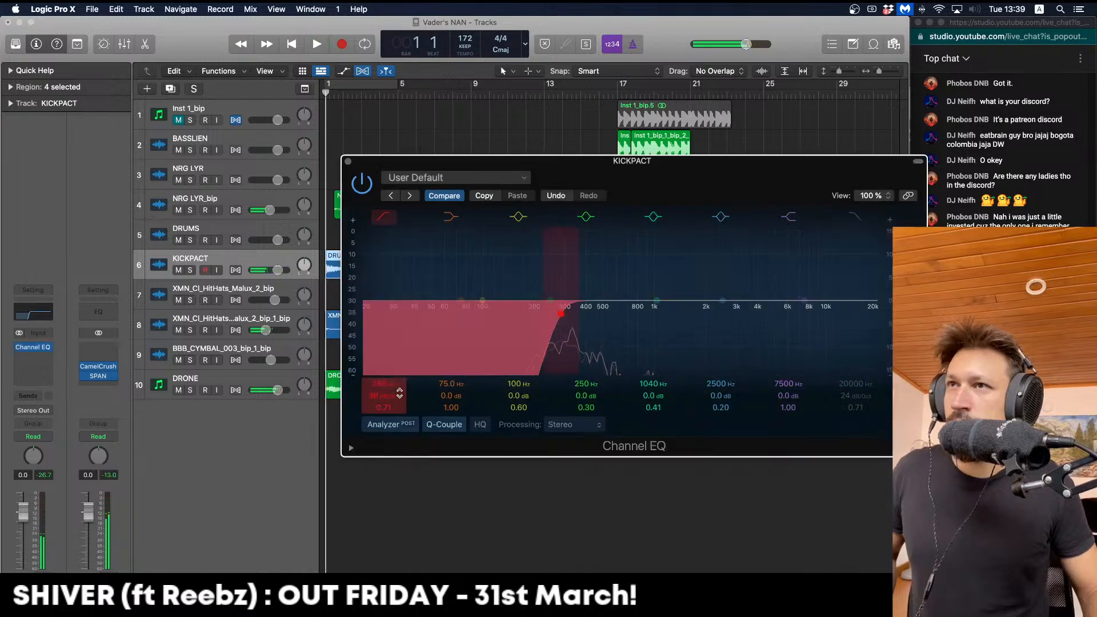
{"action": "key", "text": "space"}
{"action": "left_click_drag", "start_coordinate": [574, 328], "coordinate": [600, 331]}
{"action": "key", "text": "space"}
{"action": "key", "text": "space"}
{"action": "key", "text": "space"}
{"action": "key", "text": "space"}
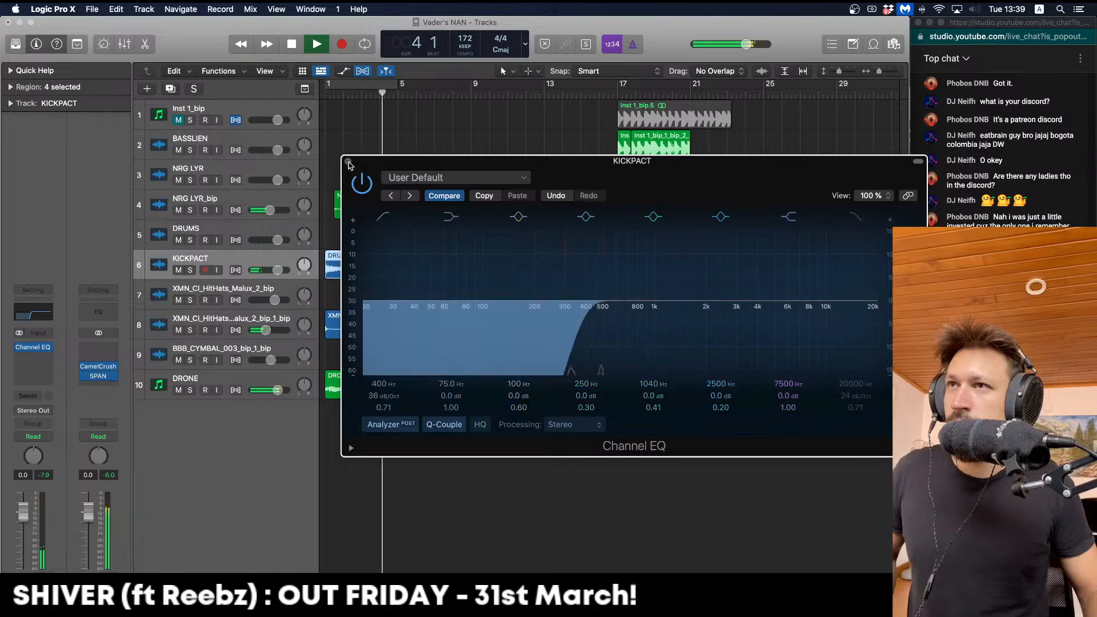
{"action": "left_click", "coordinate": [348, 162]}
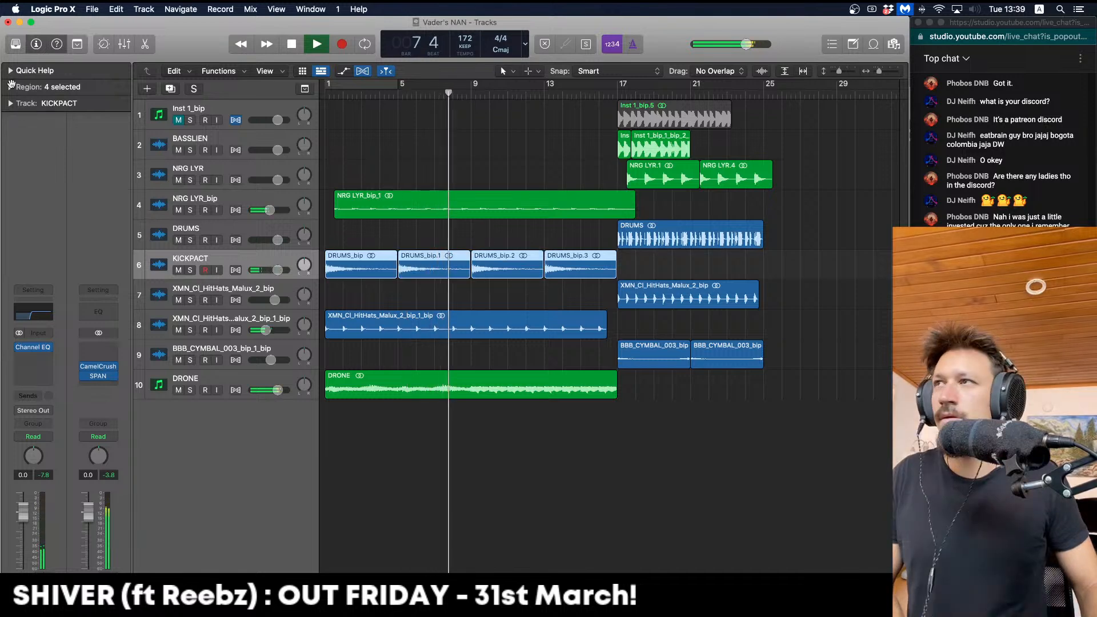
Give the four chops fade-in and fade-out of 4 and lower KICKPACT to -3.3 dB
{"action": "left_click", "coordinate": [10, 86]}
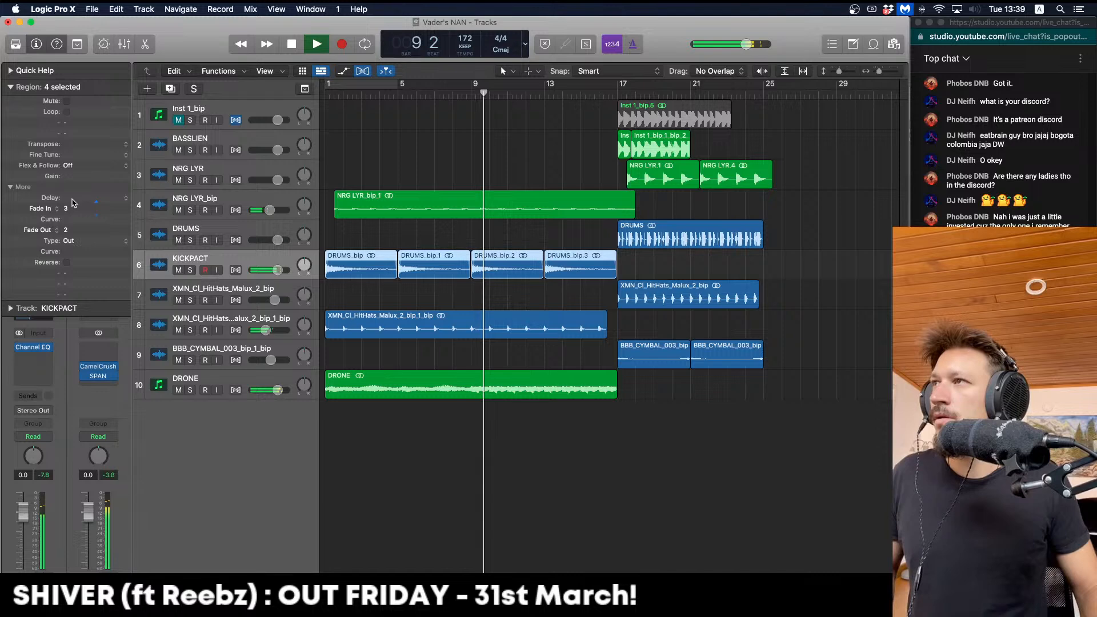
{"action": "key", "text": "Return"}
{"action": "left_click_drag", "start_coordinate": [72, 199], "coordinate": [67, 224]}
{"action": "key", "text": "Return"}
{"action": "key", "text": "Return"}
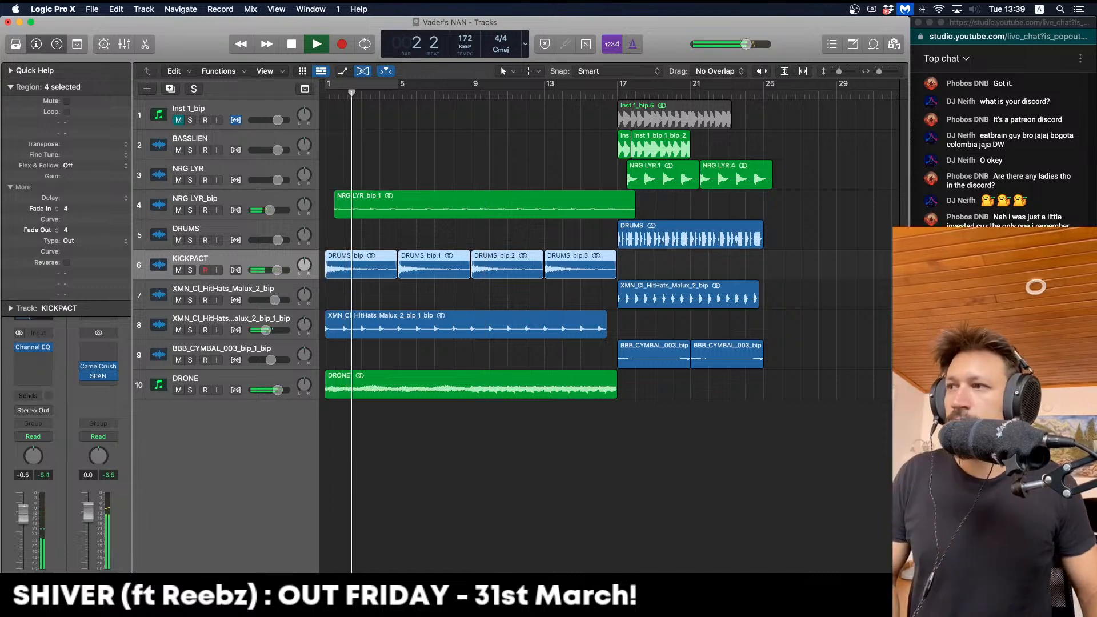
{"action": "left_click_drag", "start_coordinate": [23, 515], "coordinate": [25, 526]}
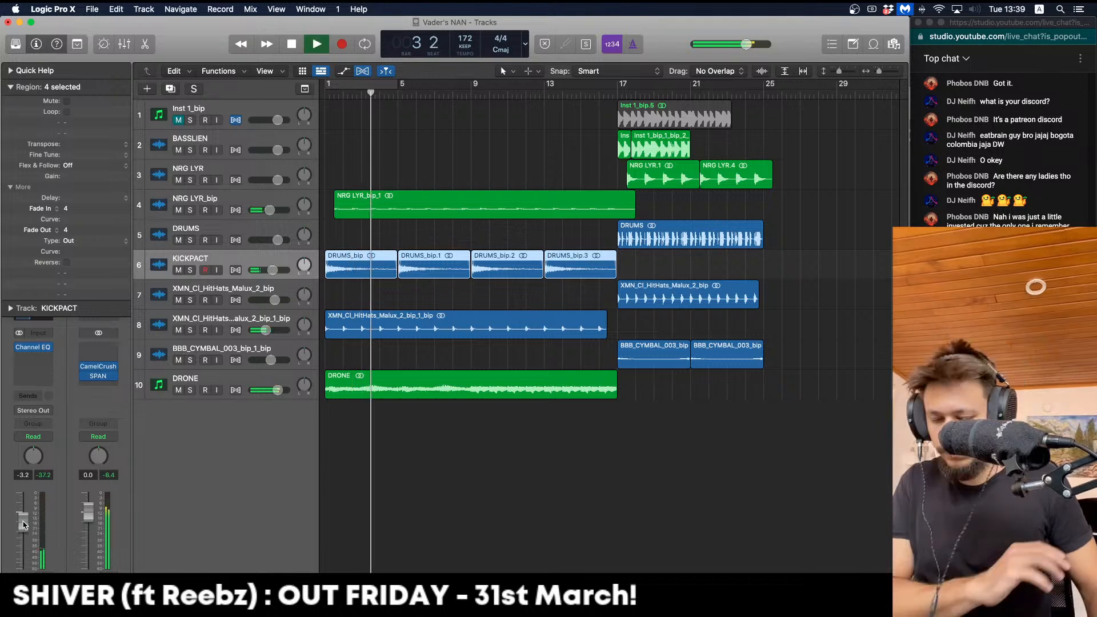
{"action": "key", "text": "Return"}
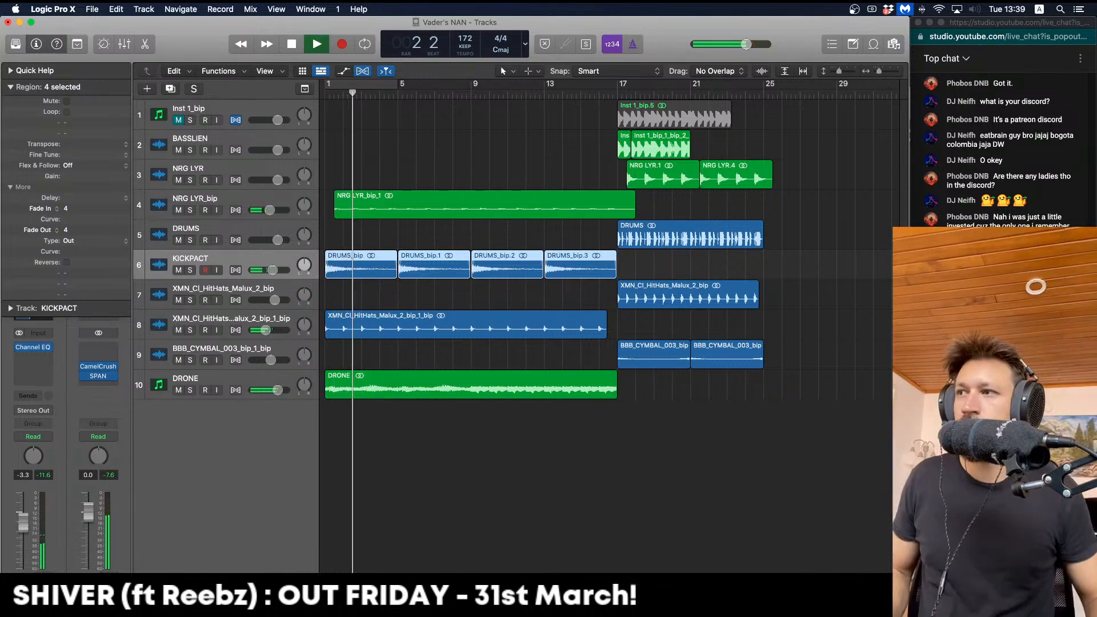
Zoom out, cycle bar 17, and solo BASSLIEN to play that bar
{"action": "left_click", "coordinate": [10, 88]}
{"action": "left_click", "coordinate": [400, 174]}
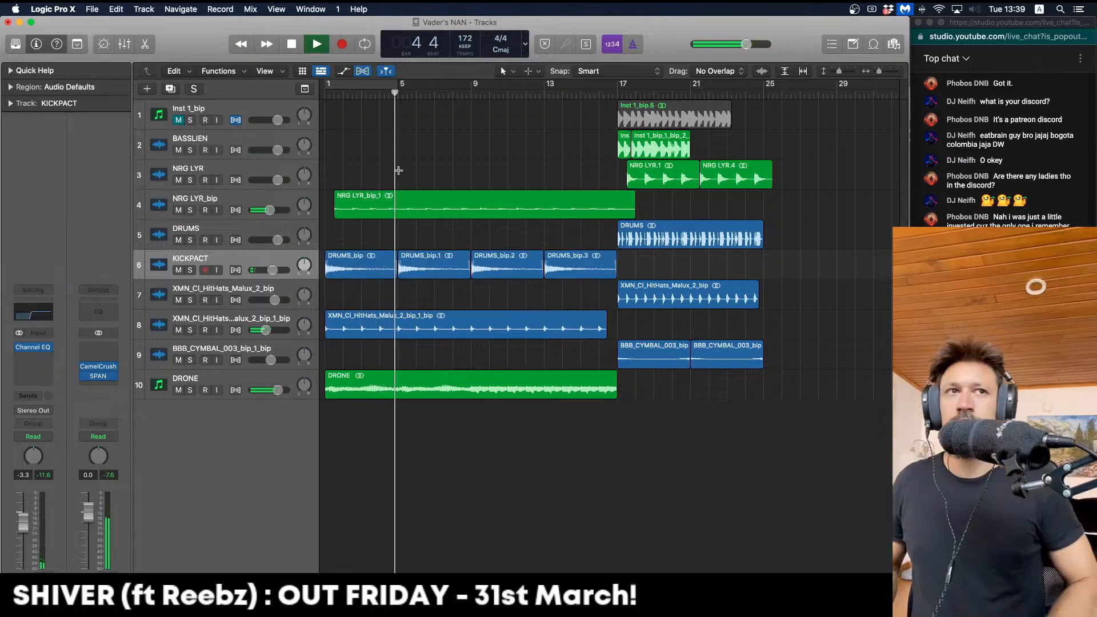
{"action": "key", "text": "super+Left"}
{"action": "key", "text": "super+Left"}
{"action": "key", "text": "super+Left"}
{"action": "key", "text": "space"}
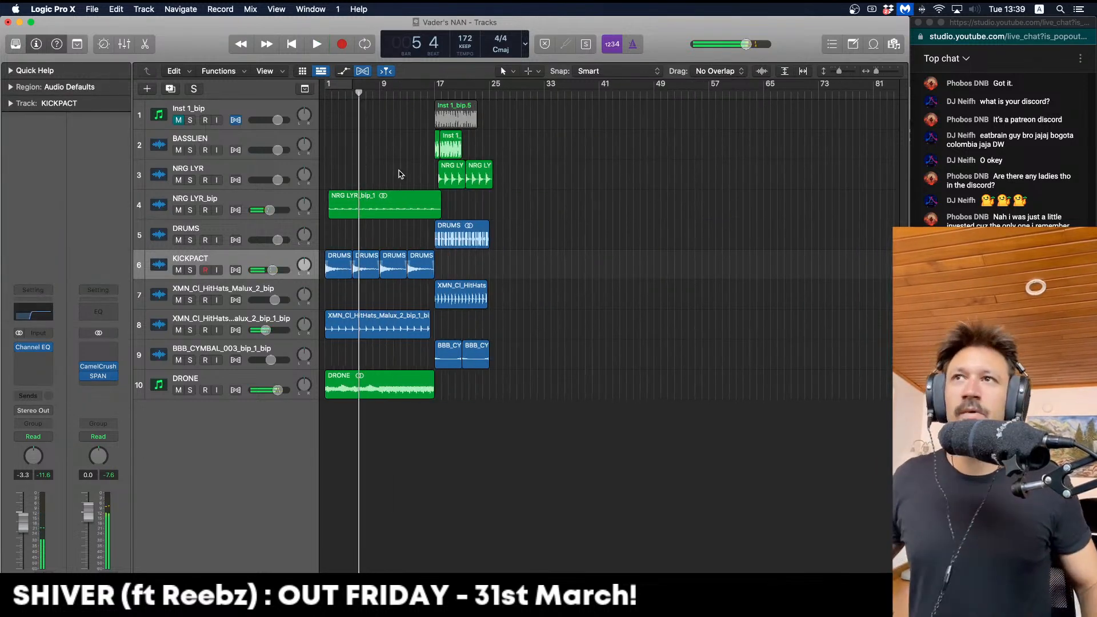
{"action": "left_click", "coordinate": [439, 90]}
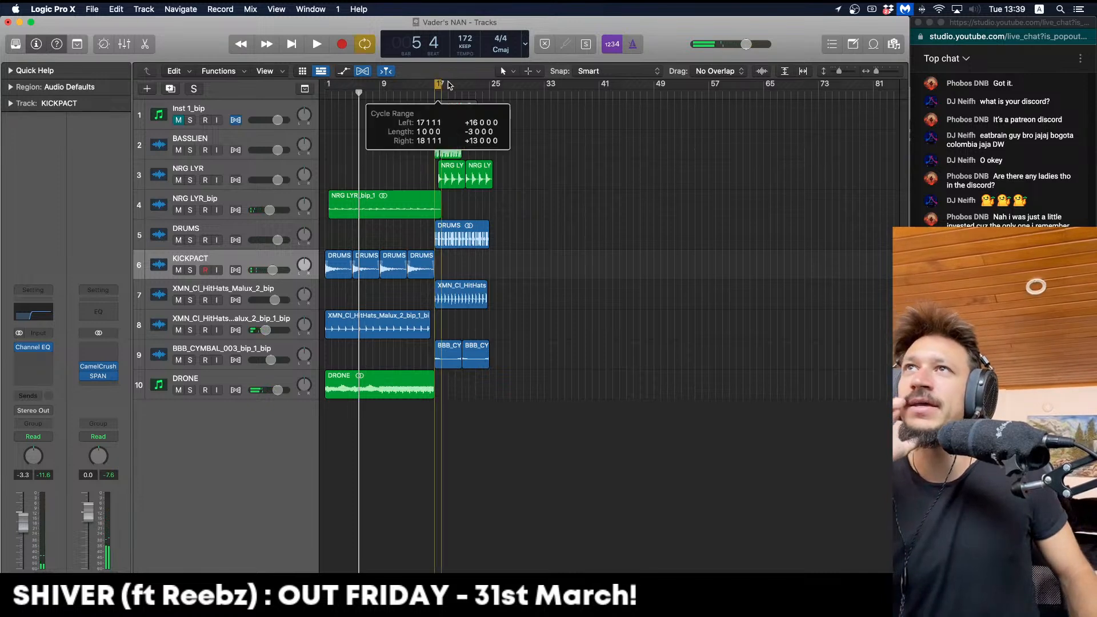
{"action": "left_click", "coordinate": [190, 151]}
{"action": "key", "text": "space"}
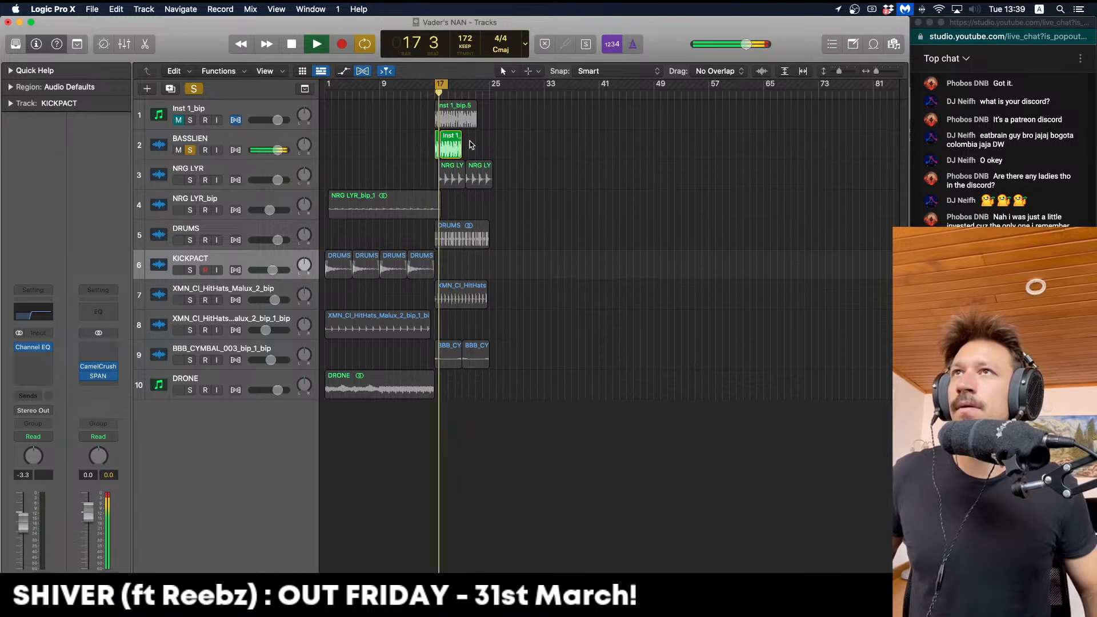
Bounce the BASSLIEN section around bar 17 in place to a new track
{"action": "key", "text": "space"}
{"action": "left_click_drag", "start_coordinate": [447, 137], "coordinate": [427, 139]}
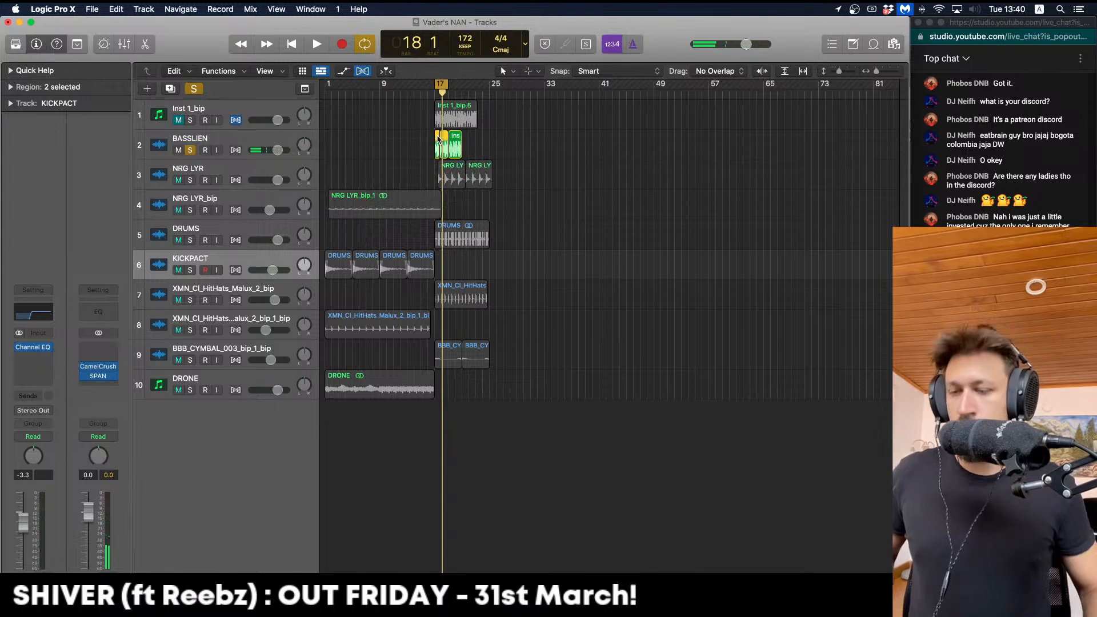
{"action": "key", "text": "ctrl+b"}
{"action": "key", "text": "Return"}
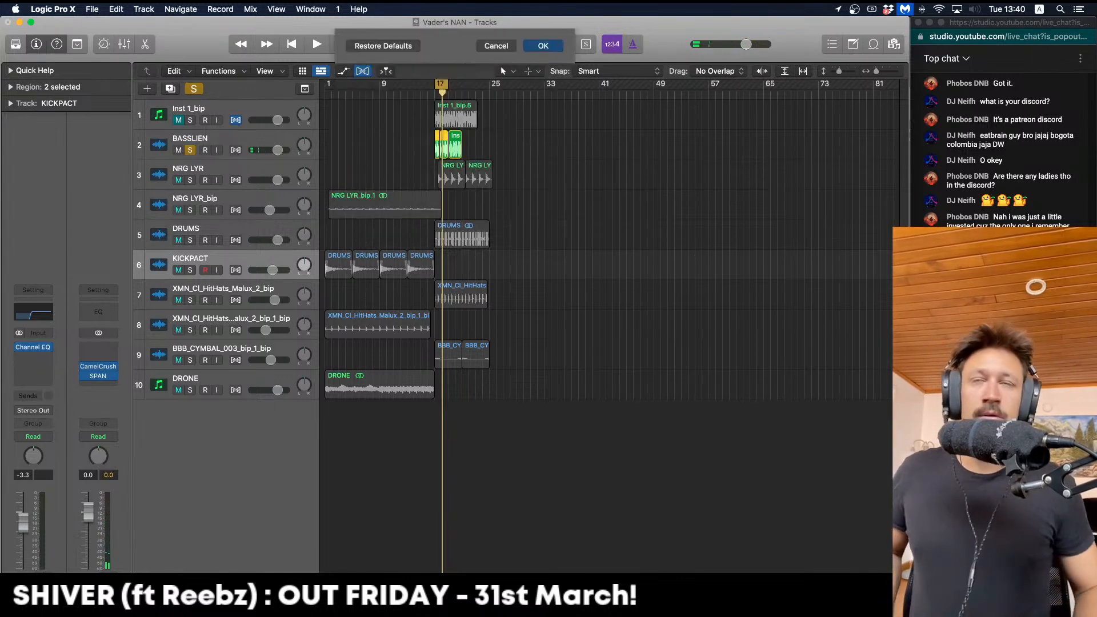
Delete the unwanted start of the bounced region, move it to bar 1, and unsolo BASSLIEN
{"action": "left_click_drag", "start_coordinate": [436, 167], "coordinate": [329, 172]}
{"action": "key", "text": "Delete"}
{"action": "left_click_drag", "start_coordinate": [326, 84], "coordinate": [461, 85]}
{"action": "left_click", "coordinate": [401, 190]}
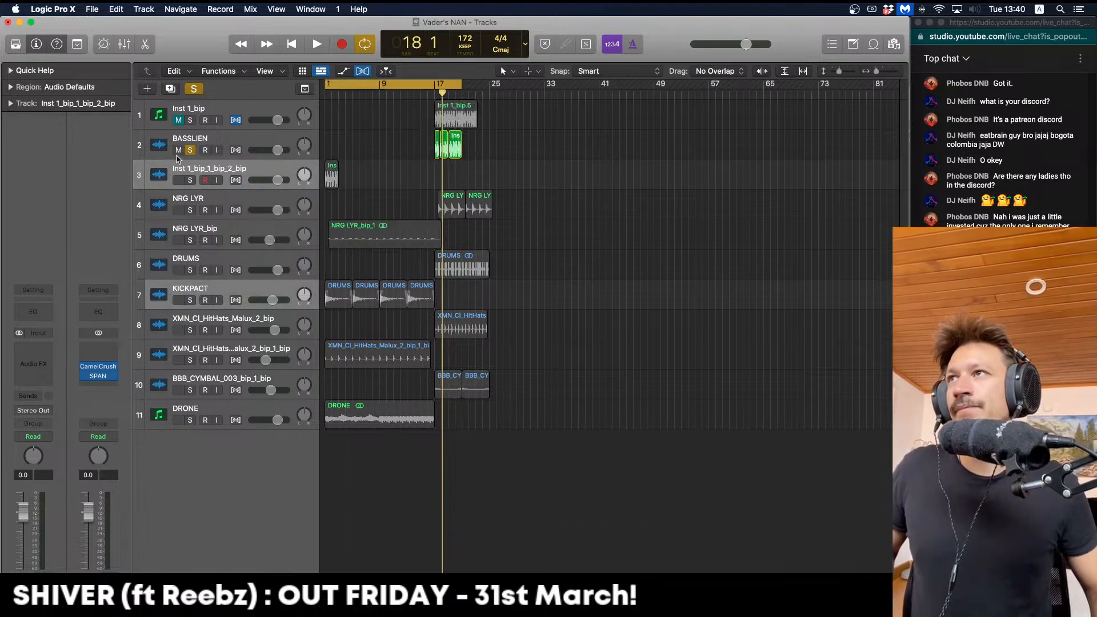
{"action": "left_click", "coordinate": [189, 150]}
{"action": "key", "text": "space"}
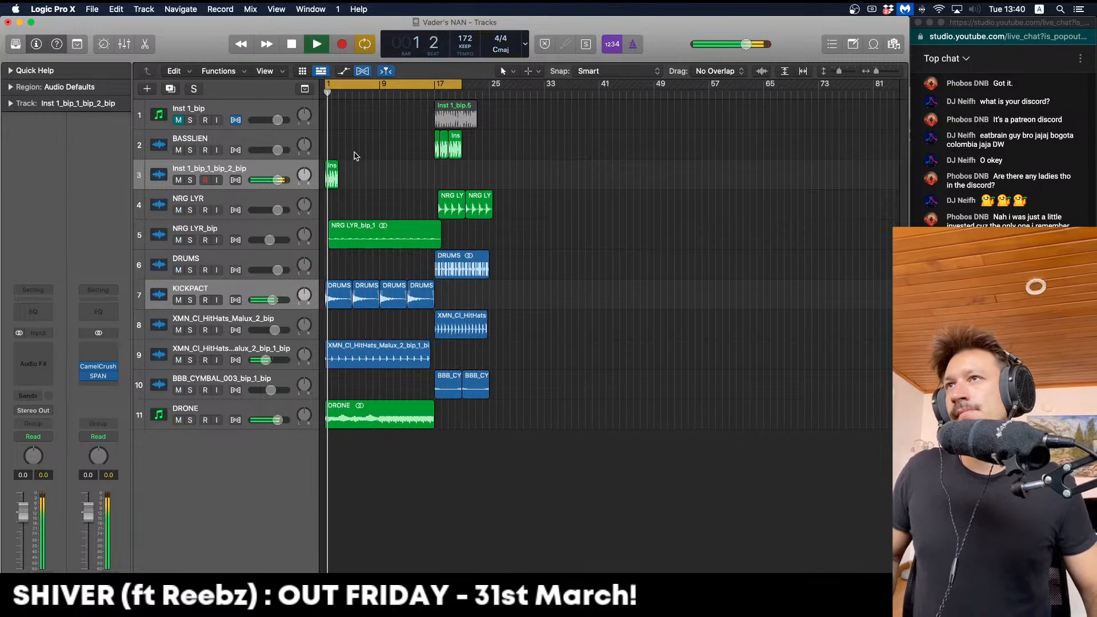
Duplicate the bounced region at bar 3 and solo the new track with KICKPACT
{"action": "scroll", "coordinate": [365, 158], "scroll_direction": "up", "scroll_amount": 8}
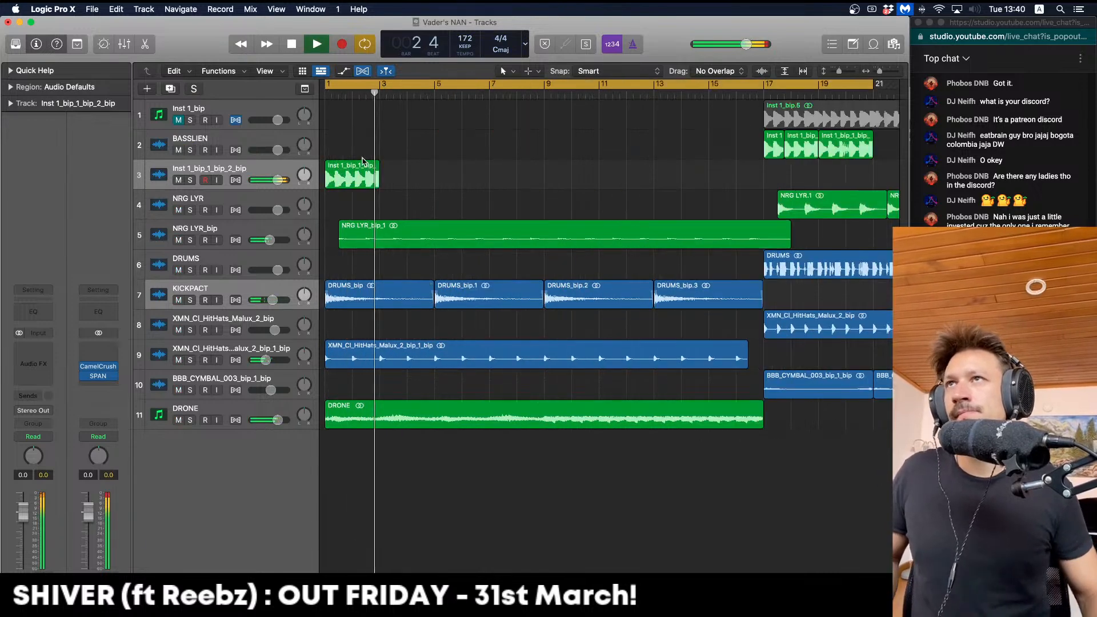
{"action": "key", "text": "space"}
{"action": "left_click_drag", "start_coordinate": [351, 177], "coordinate": [423, 173]}
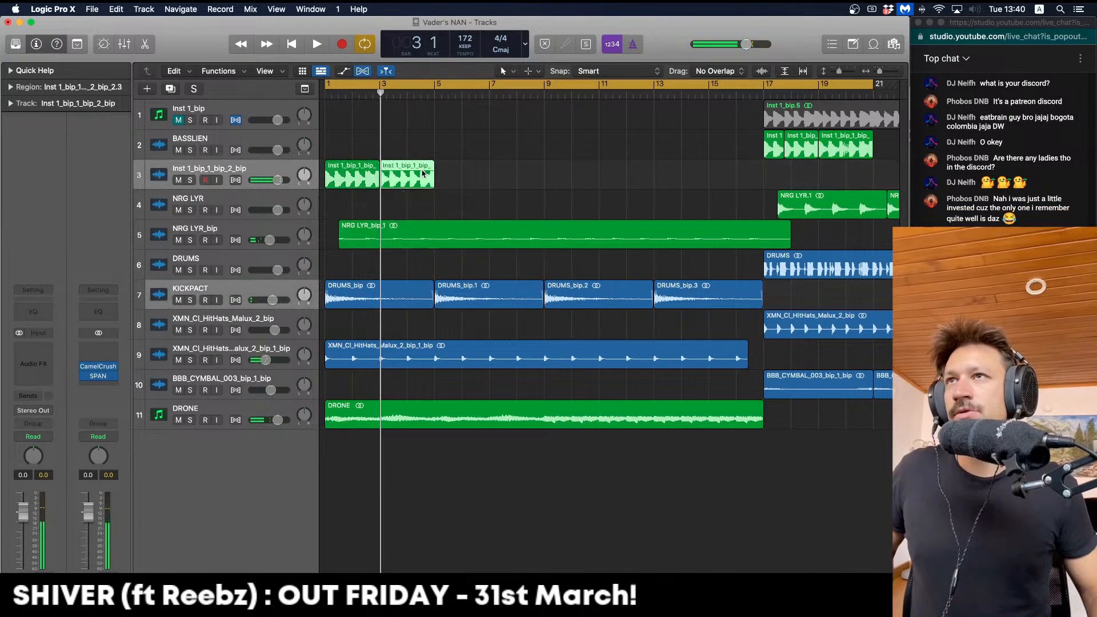
{"action": "left_click", "coordinate": [190, 180]}
{"action": "left_click", "coordinate": [190, 300]}
{"action": "key", "text": "space"}
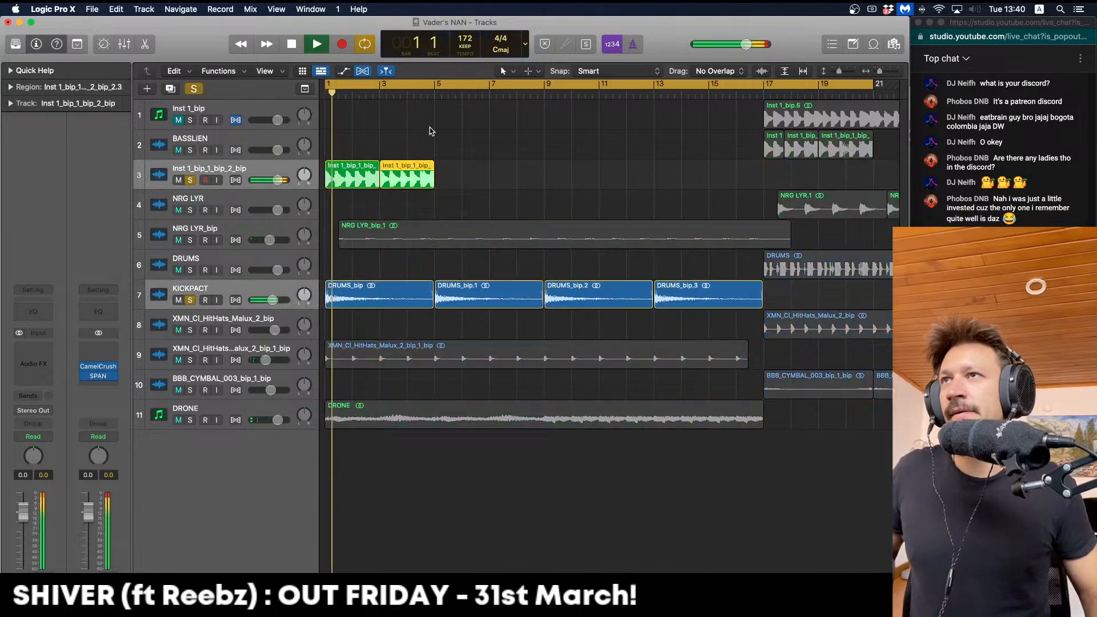
{"action": "key", "text": "space"}
{"action": "key", "text": "space"}
{"action": "left_click_drag", "start_coordinate": [333, 176], "coordinate": [514, 176]}
Cut the region down to a short chop, then extend its end slightly
{"action": "key", "text": "Delete"}
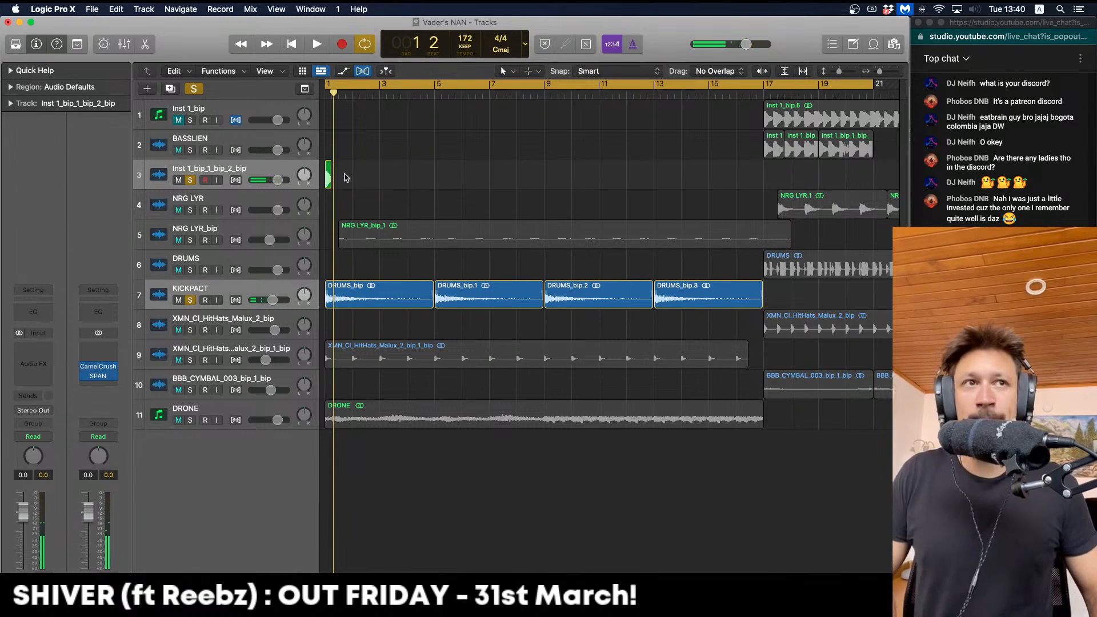
{"action": "key", "text": "super+Right"}
{"action": "key", "text": "super+Right"}
{"action": "key", "text": "super+Right"}
{"action": "key", "text": "super+Right"}
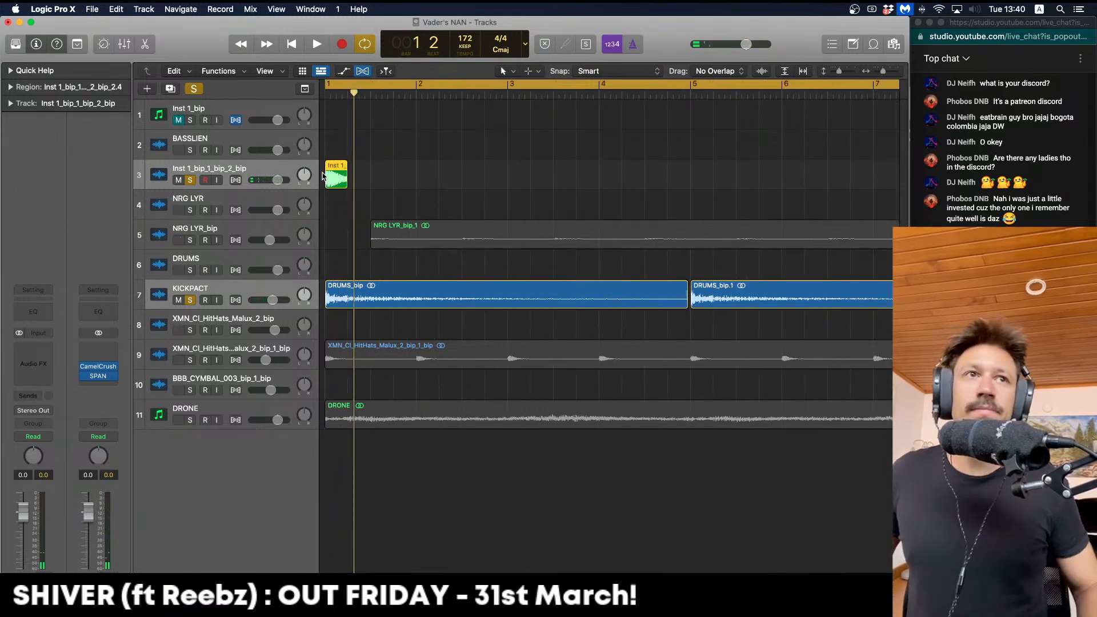
{"action": "left_click_drag", "start_coordinate": [344, 182], "coordinate": [385, 177]}
{"action": "key", "text": "space"}
{"action": "key", "text": "Return"}
{"action": "key", "text": "super+Left"}
{"action": "key", "text": "super+Left"}
{"action": "key", "text": "super+Left"}
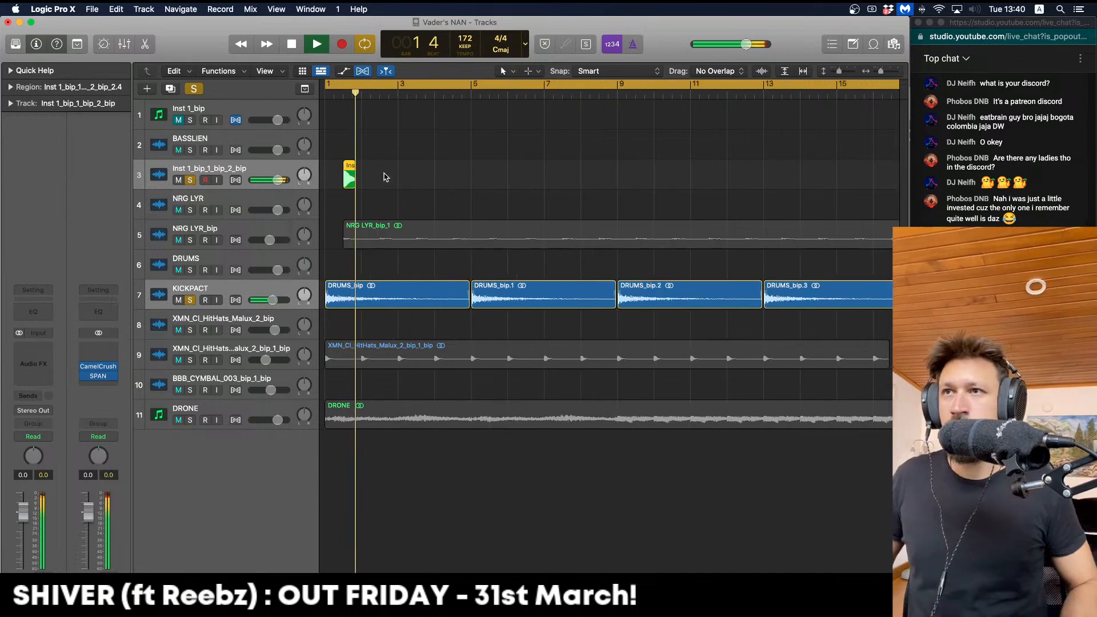
{"action": "left_click", "coordinate": [385, 178]}
{"action": "key", "text": "space"}
Copy the chop to around bar 2, raise the fade-out to 248, and turn off the track solos
{"action": "left_click_drag", "start_coordinate": [350, 168], "coordinate": [386, 171]}
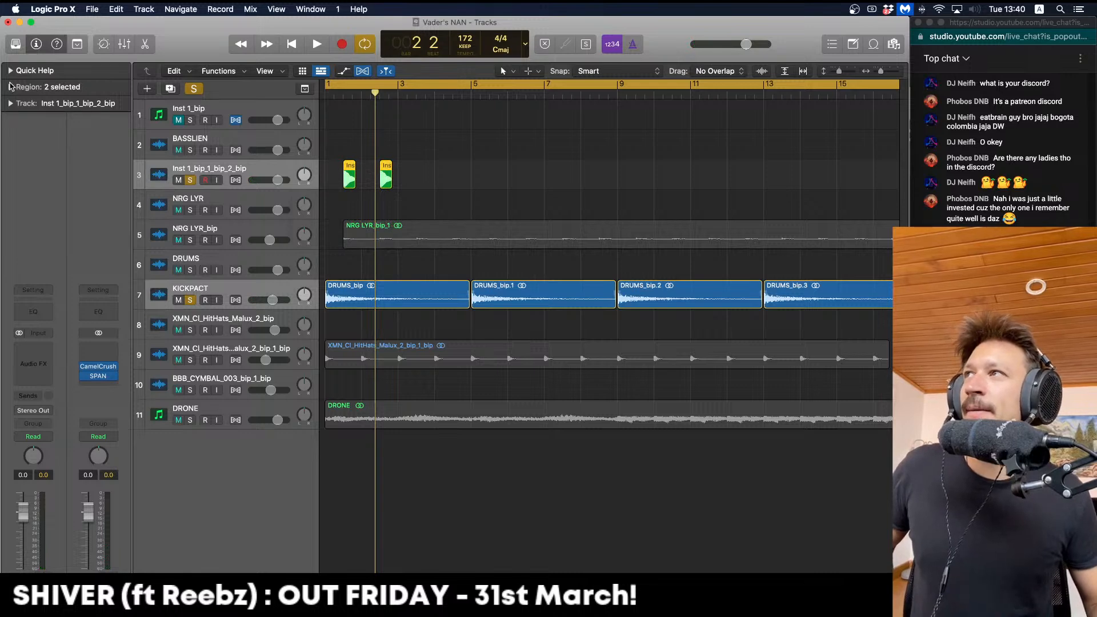
{"action": "left_click", "coordinate": [11, 87]}
{"action": "left_click_drag", "start_coordinate": [97, 216], "coordinate": [98, 210]}
{"action": "key", "text": "space"}
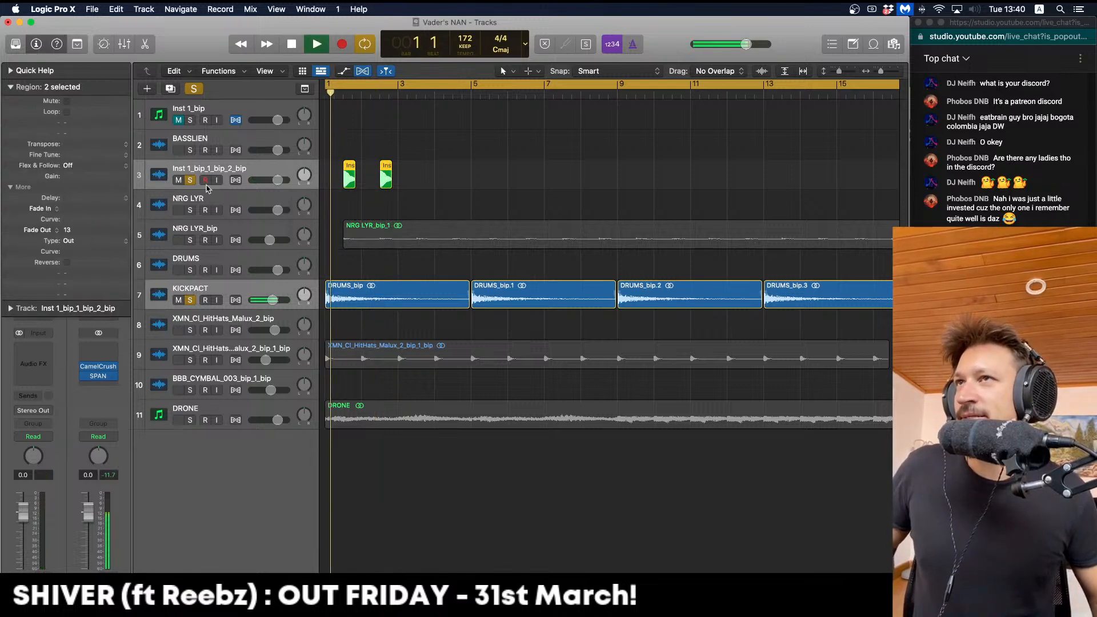
{"action": "left_click_drag", "start_coordinate": [501, 163], "coordinate": [349, 170]}
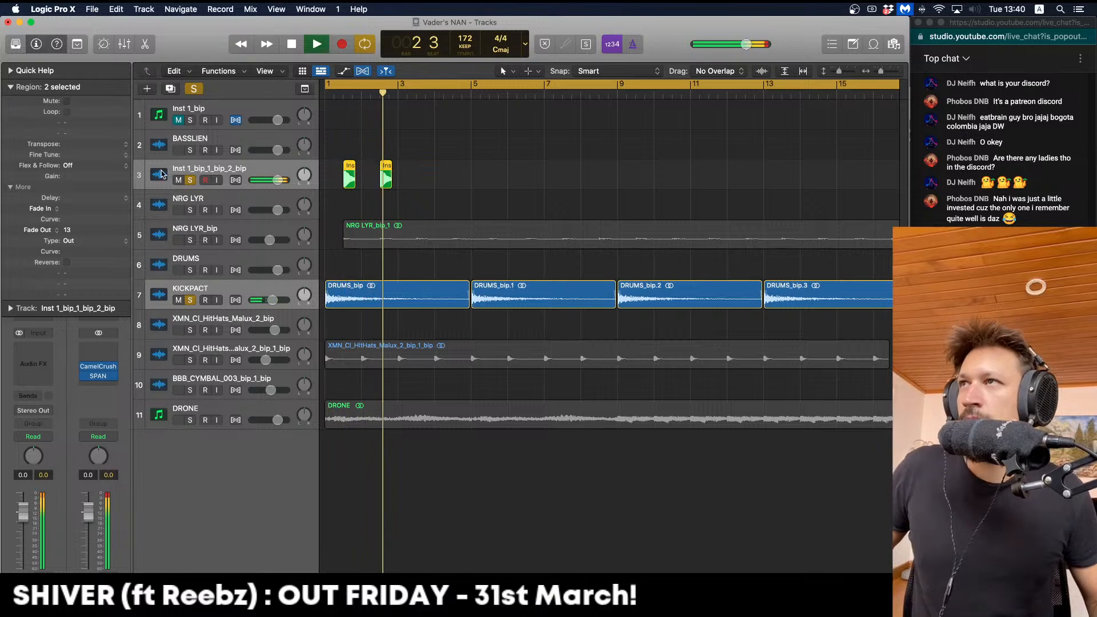
{"action": "key", "text": "space"}
{"action": "left_click", "coordinate": [192, 179]}
{"action": "key", "text": "space"}
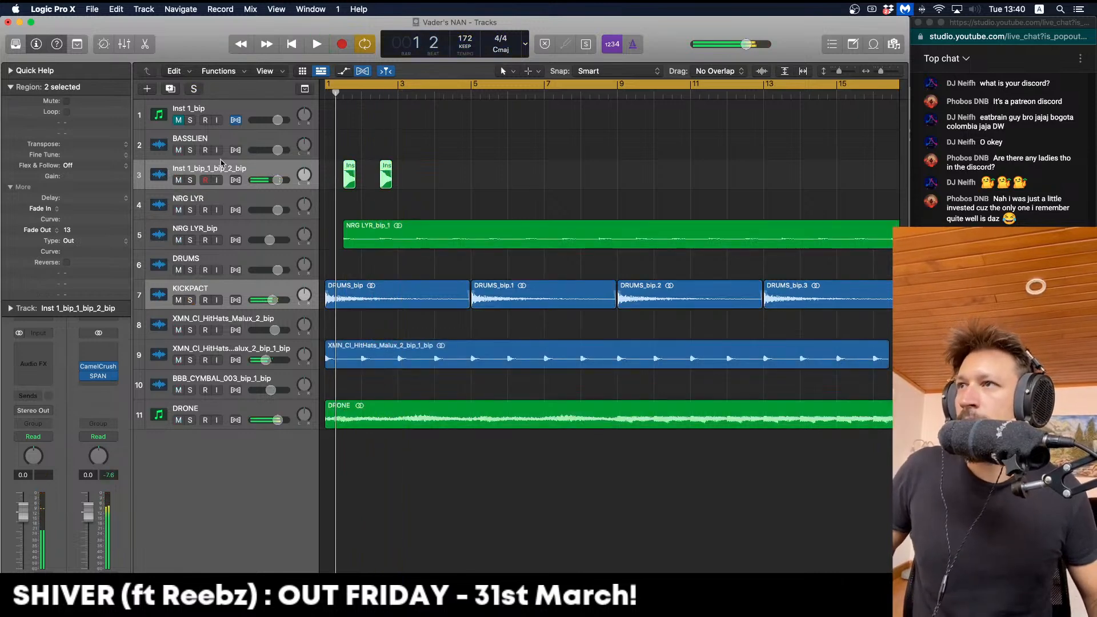
Copy both chops further right to make four and shift them slightly later
{"action": "left_click", "coordinate": [399, 177]}
{"action": "left_click", "coordinate": [345, 175]}
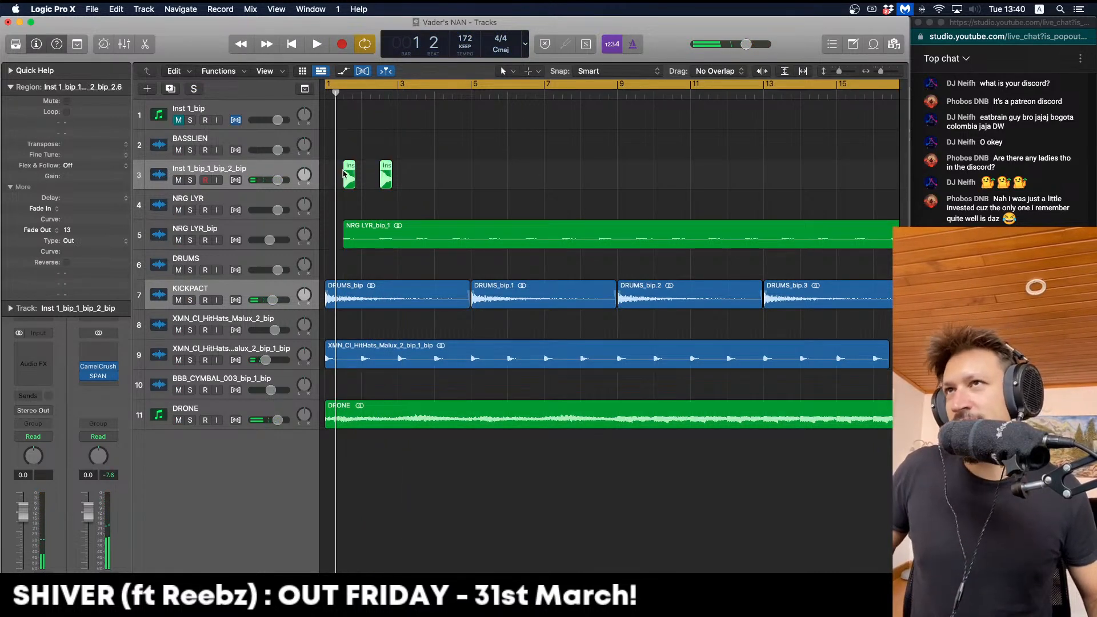
{"action": "left_click_drag", "start_coordinate": [346, 169], "coordinate": [423, 170]}
{"action": "key", "text": "space"}
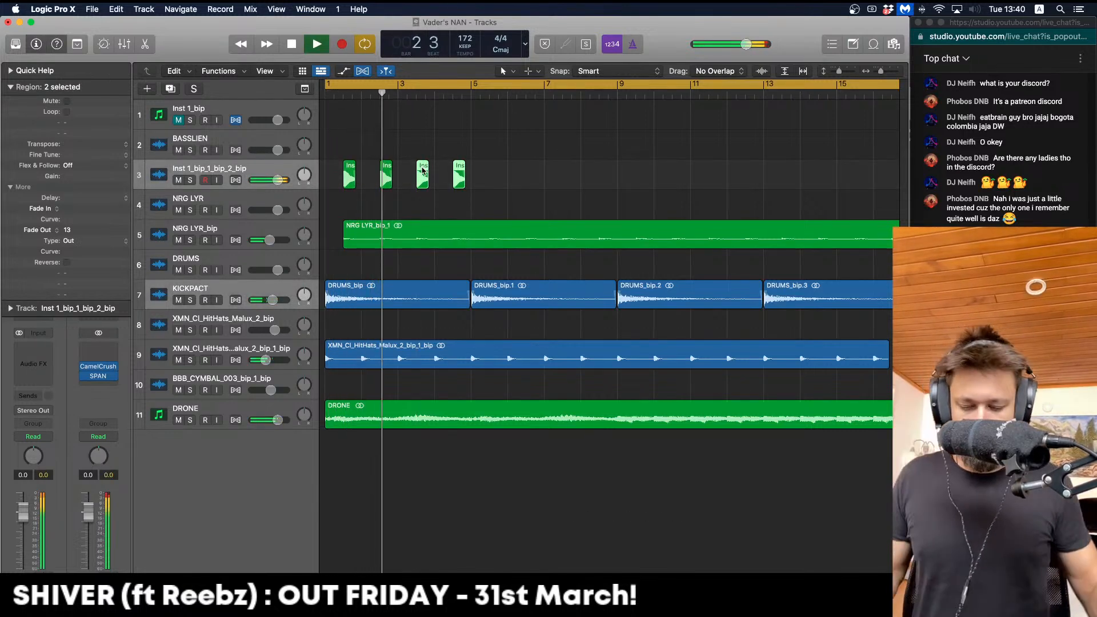
{"action": "left_click_drag", "start_coordinate": [520, 183], "coordinate": [374, 167]}
{"action": "key", "text": "space"}
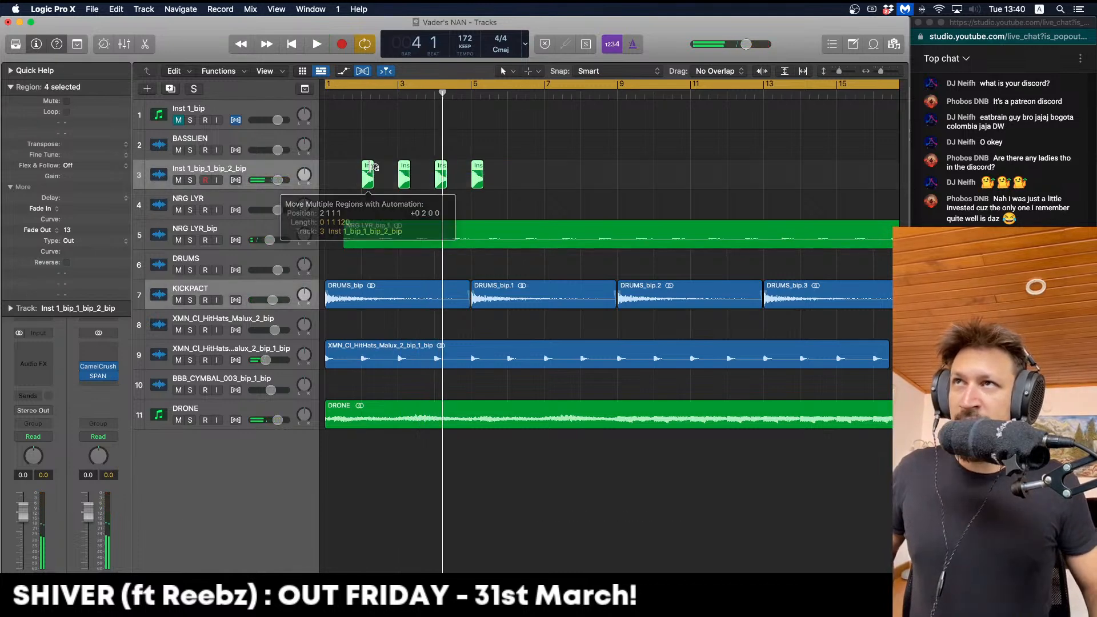
{"action": "key", "text": "space"}
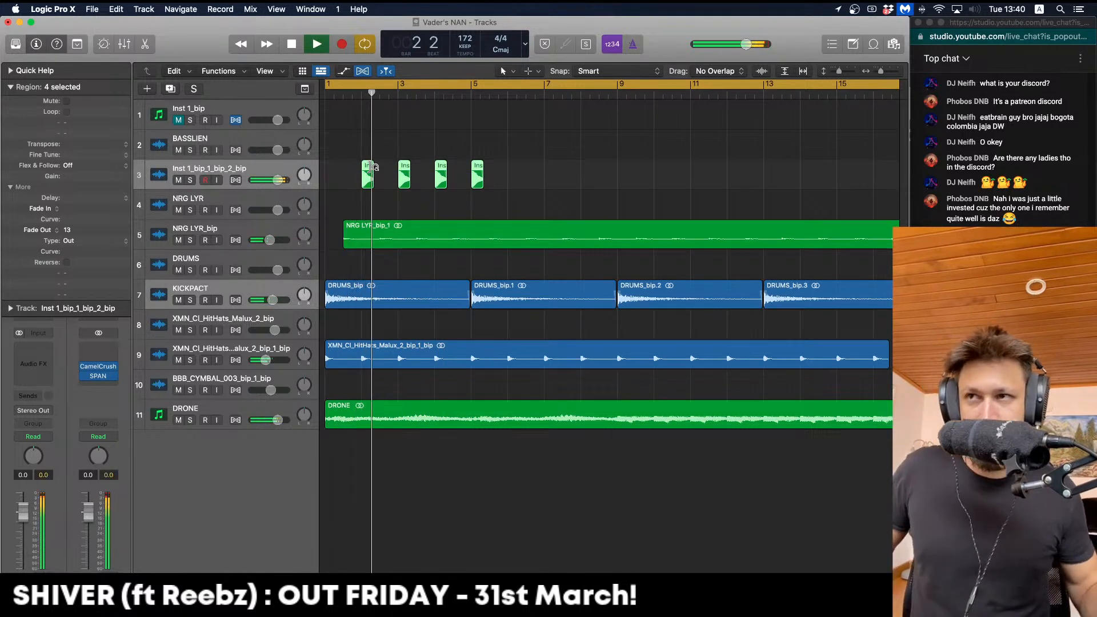
Delete the chops at bars 3 and 5 and copy the remaining two to bars 6 and 8
{"action": "left_click_drag", "start_coordinate": [414, 126], "coordinate": [402, 179]}
{"action": "key", "text": "Delete"}
{"action": "key", "text": "space"}
{"action": "left_click_drag", "start_coordinate": [527, 189], "coordinate": [514, 170]}
{"action": "key", "text": "Delete"}
{"action": "key", "text": "space"}
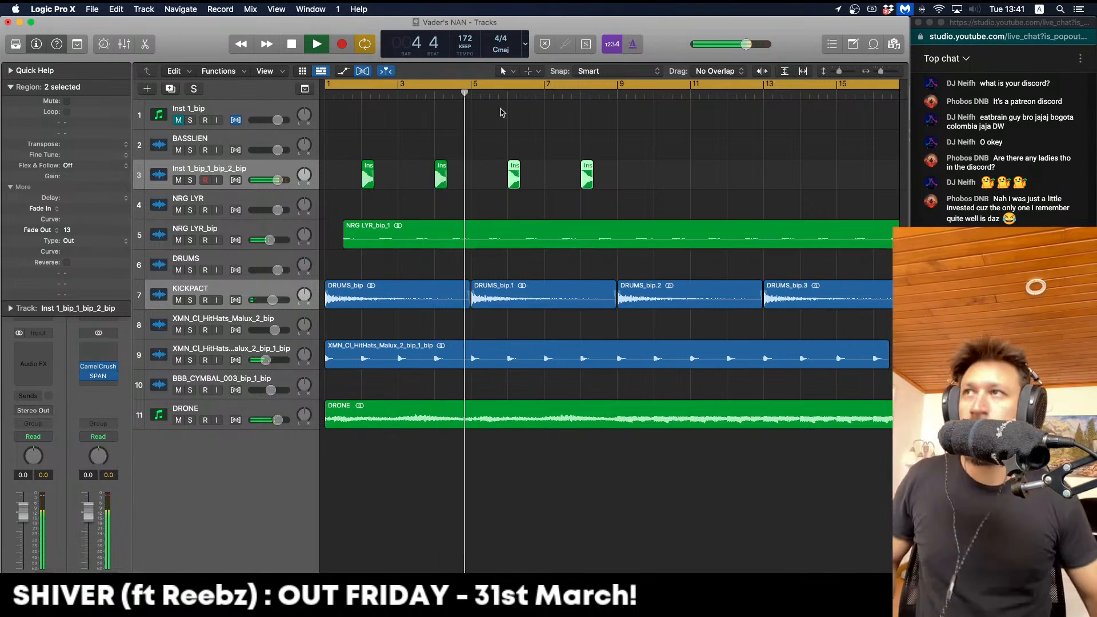
Copy the four chops to start at bar 10, giving eight chops through bar 16
{"action": "left_click_drag", "start_coordinate": [609, 174], "coordinate": [366, 173]}
{"action": "key", "text": "space"}
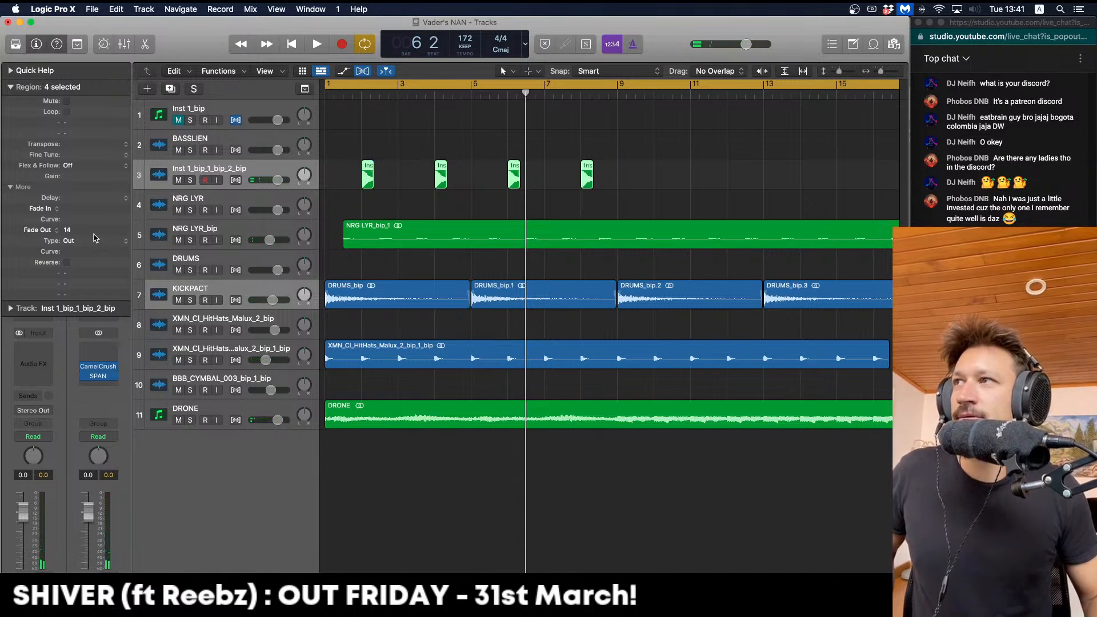
{"action": "key", "text": "space"}
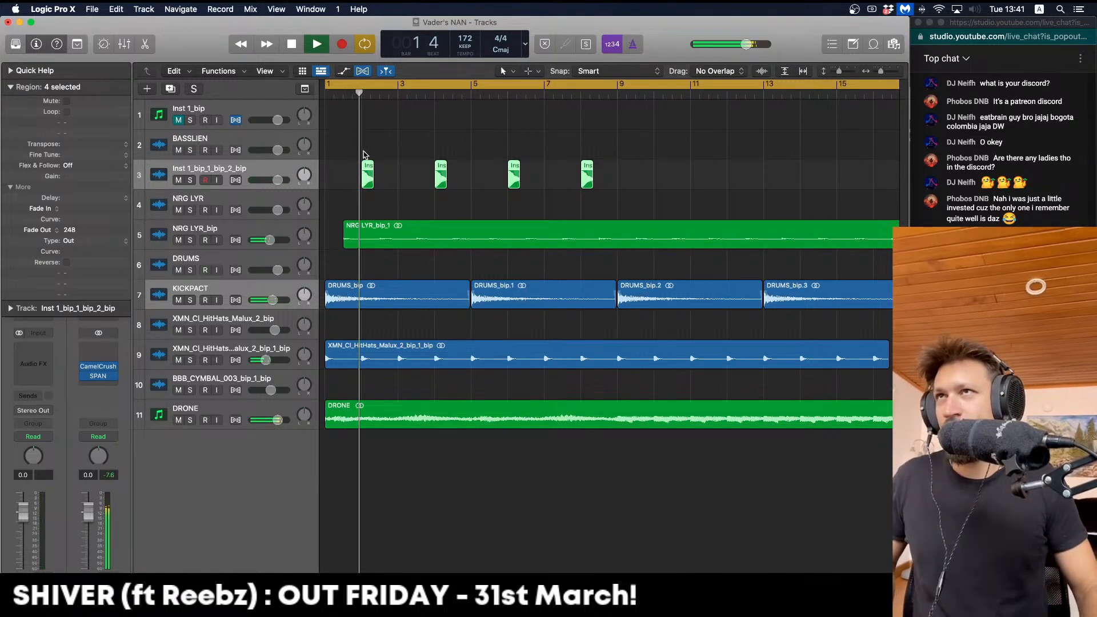
{"action": "key", "text": "space"}
{"action": "left_click_drag", "start_coordinate": [365, 166], "coordinate": [658, 176]}
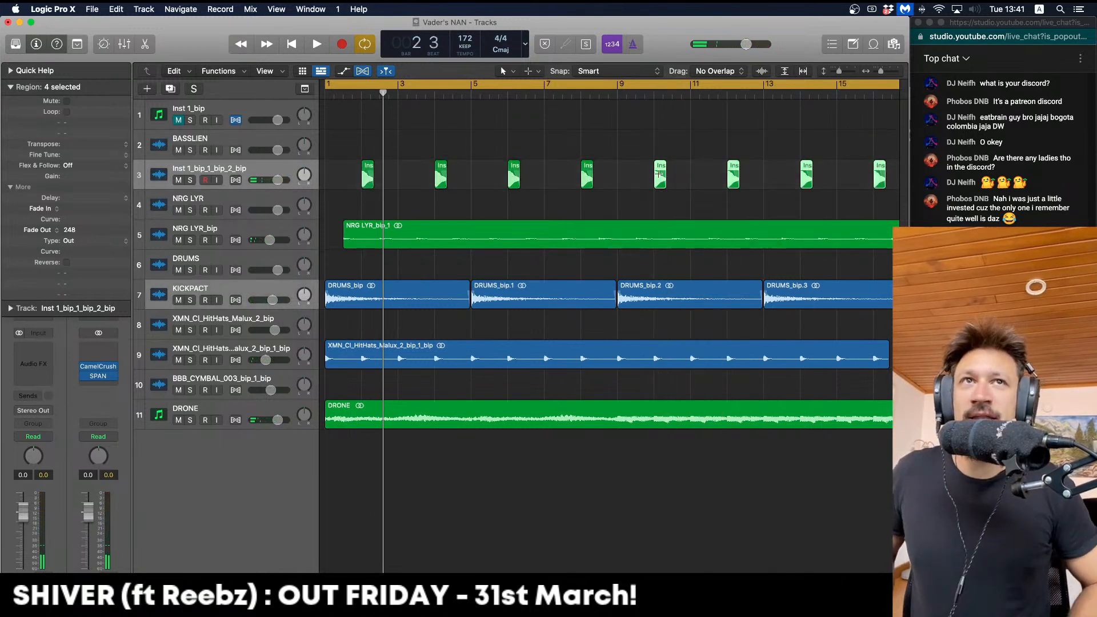
{"action": "key", "text": "super+Left"}
{"action": "key", "text": "super+Left"}
Load Rift Feedback Lite on the synth chop track
{"action": "left_click", "coordinate": [45, 364]}
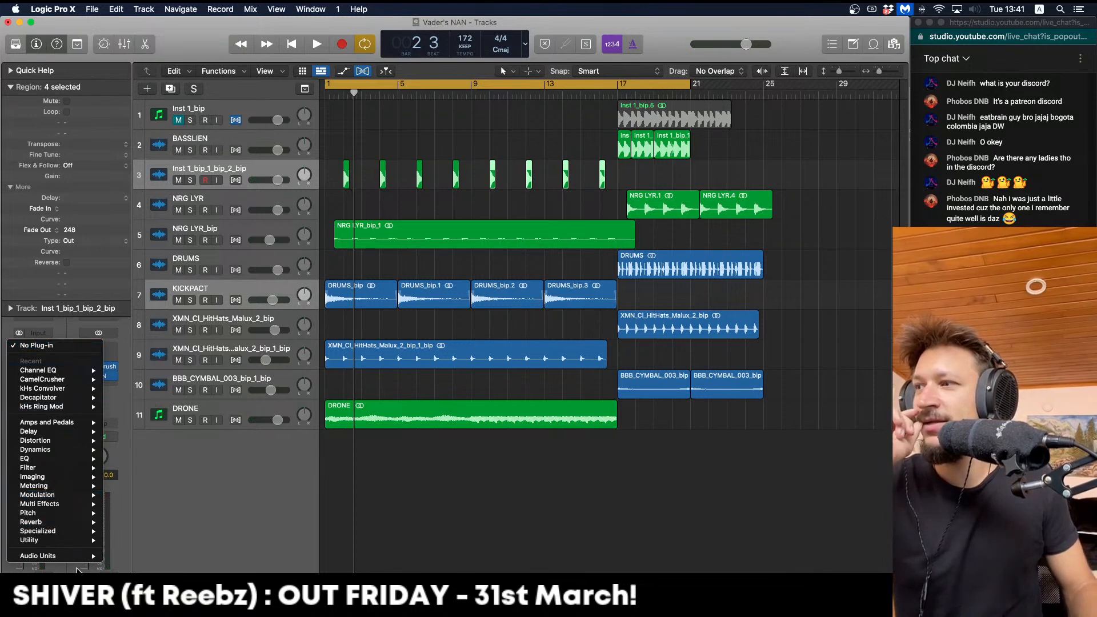
{"action": "mouse_move", "coordinate": [75, 559]}
{"action": "mouse_move", "coordinate": [176, 432]}
{"action": "left_click", "coordinate": [254, 432]}
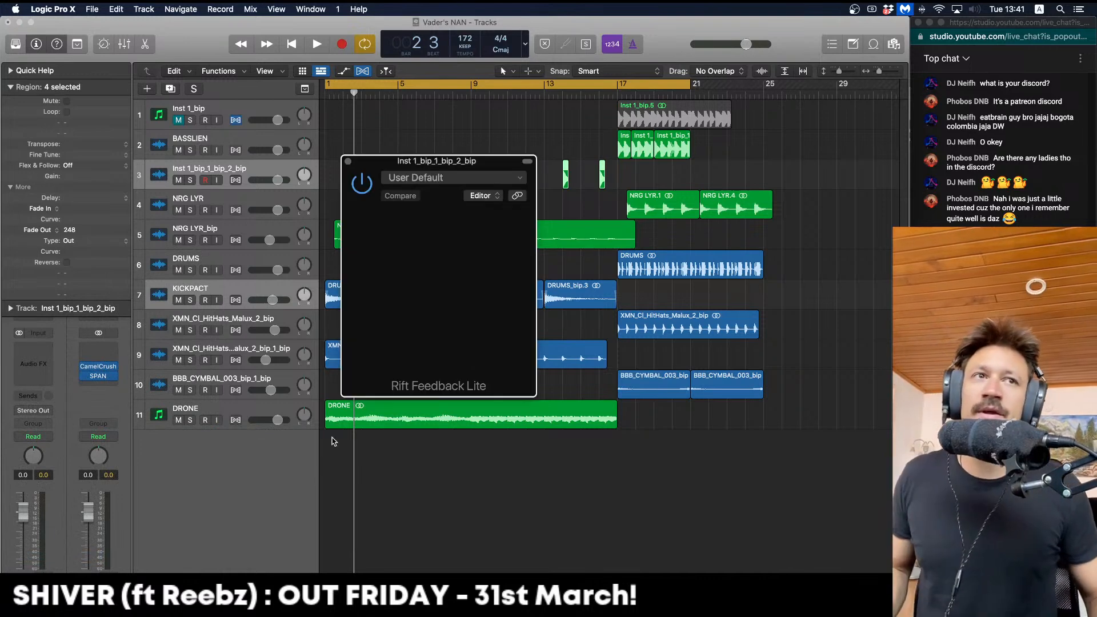
{"action": "key", "text": "space"}
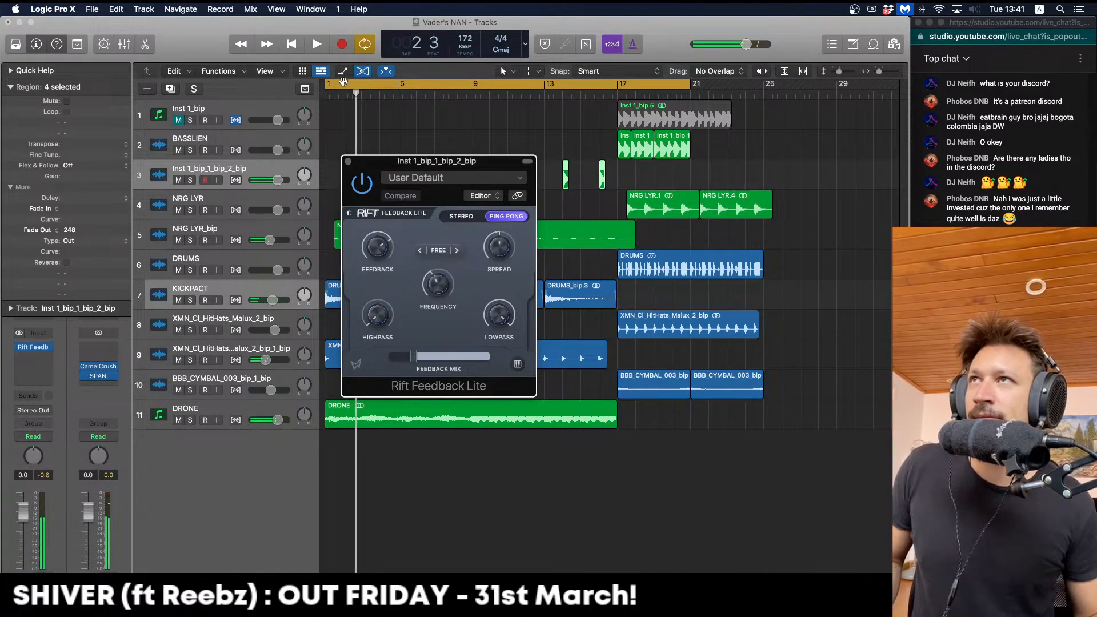
Replace the bar 1–21 loop with a cycle over bars 1–5 and play it
{"action": "left_click", "coordinate": [342, 83]}
{"action": "left_click_drag", "start_coordinate": [328, 84], "coordinate": [399, 85]}
{"action": "key", "text": "space"}
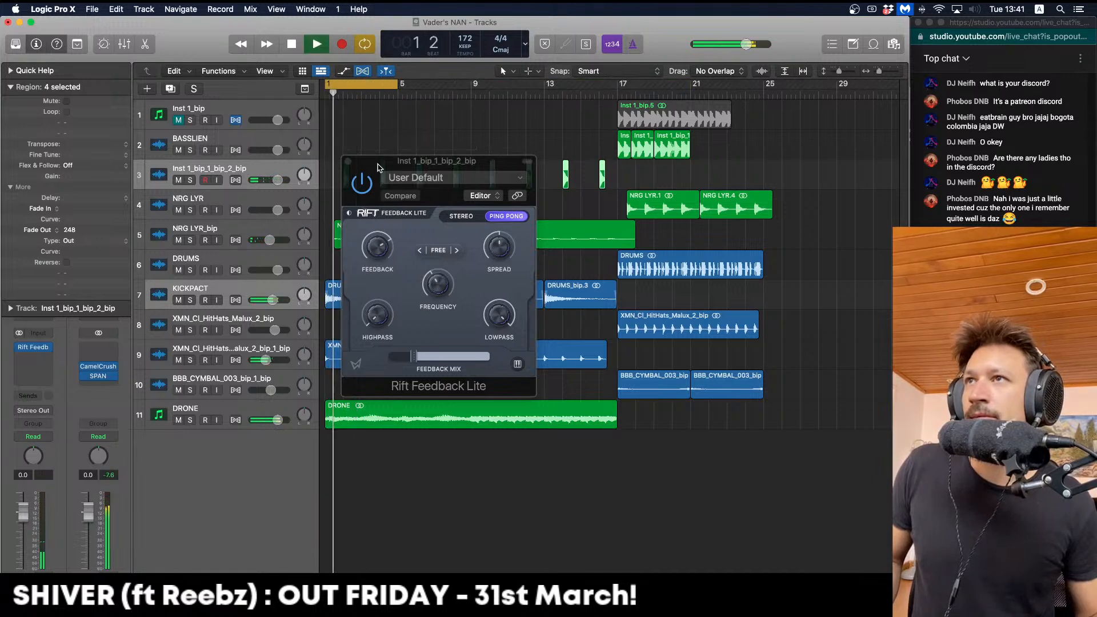
{"action": "left_click_drag", "start_coordinate": [346, 86], "coordinate": [397, 85]}
{"action": "key", "text": "space"}
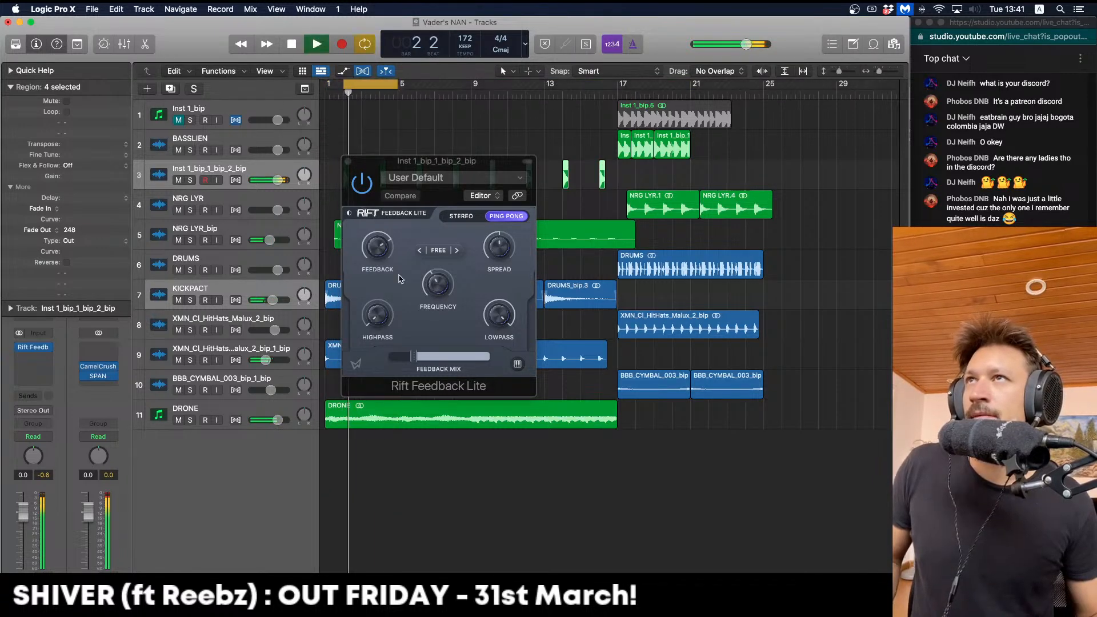
Set Rift's delay to 551 ms, high-pass to 25.2 Hz, lower feedback slightly, and close it
{"action": "left_click", "coordinate": [435, 281]}
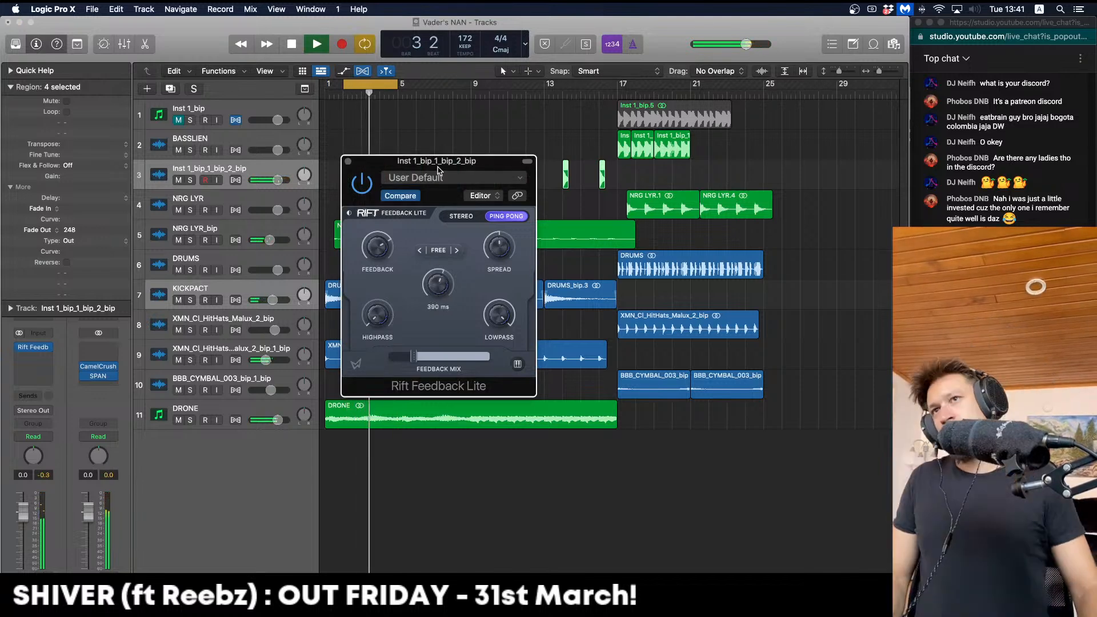
{"action": "left_click_drag", "start_coordinate": [438, 169], "coordinate": [406, 154]}
{"action": "mouse_move", "coordinate": [405, 269]}
{"action": "left_mouse_down"}
{"action": "mouse_move", "coordinate": [402, 255]}
{"action": "mouse_move", "coordinate": [407, 274]}
{"action": "left_mouse_up"}
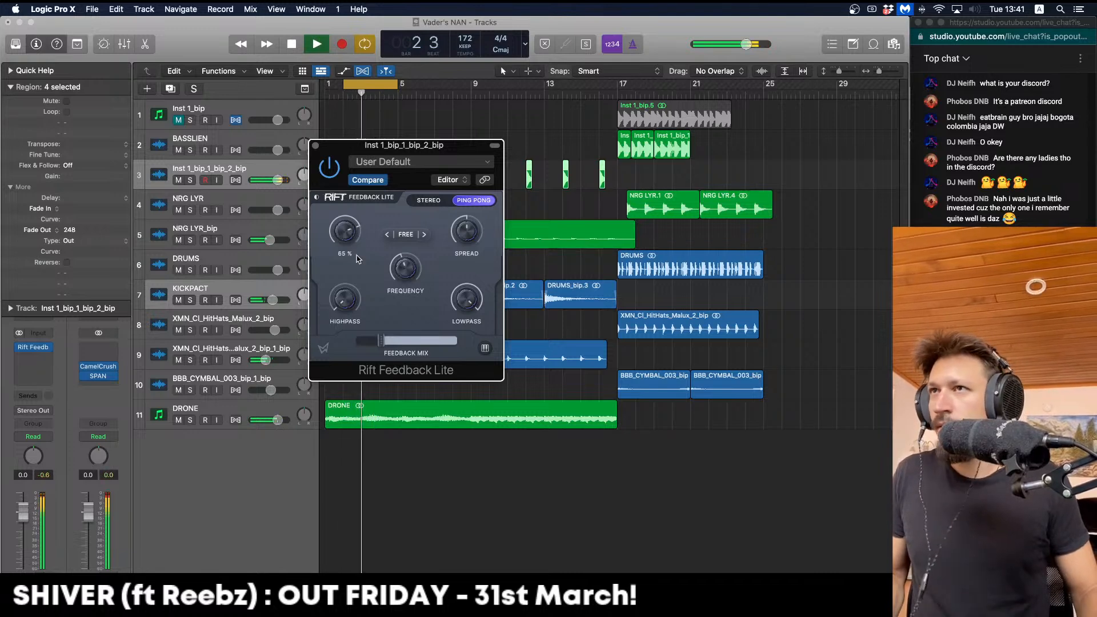
{"action": "left_click_drag", "start_coordinate": [346, 299], "coordinate": [347, 283]}
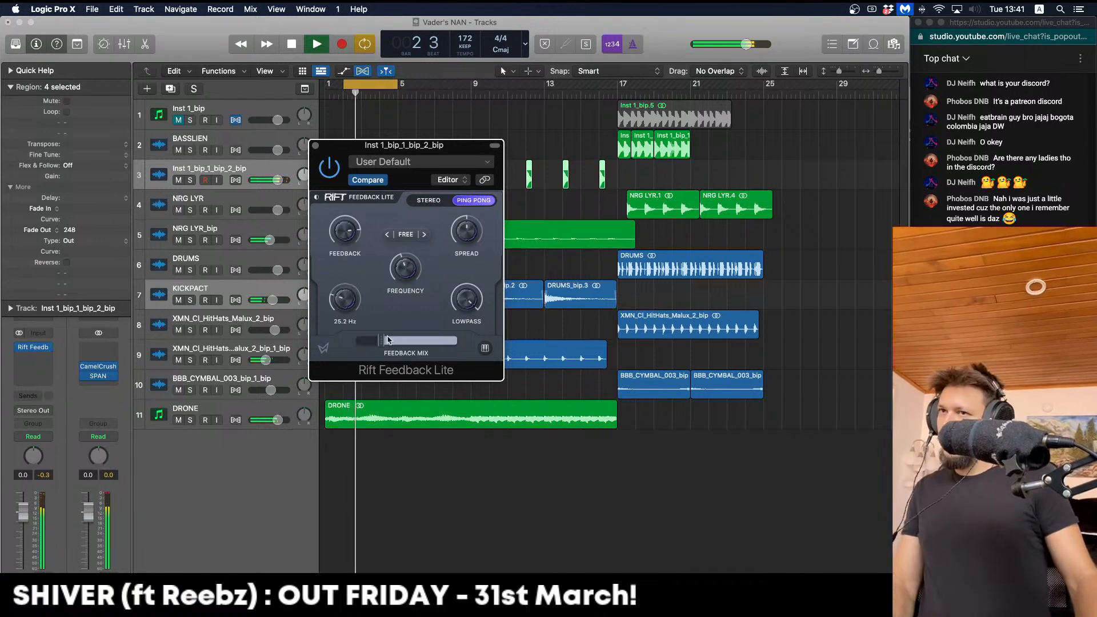
{"action": "left_click_drag", "start_coordinate": [381, 340], "coordinate": [377, 340]}
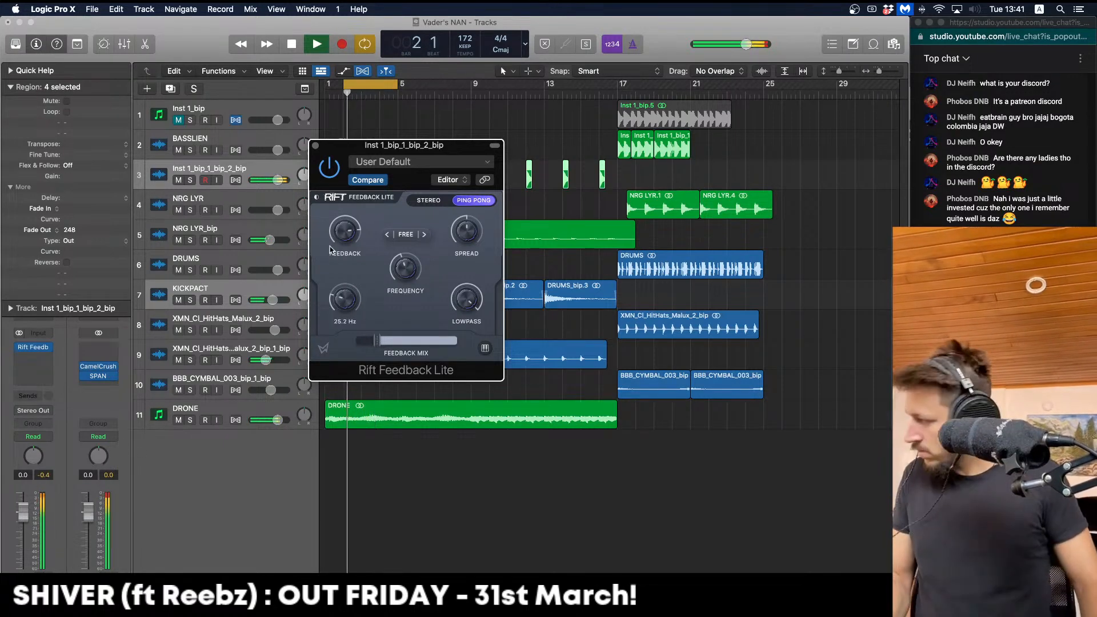
{"action": "key", "text": "space"}
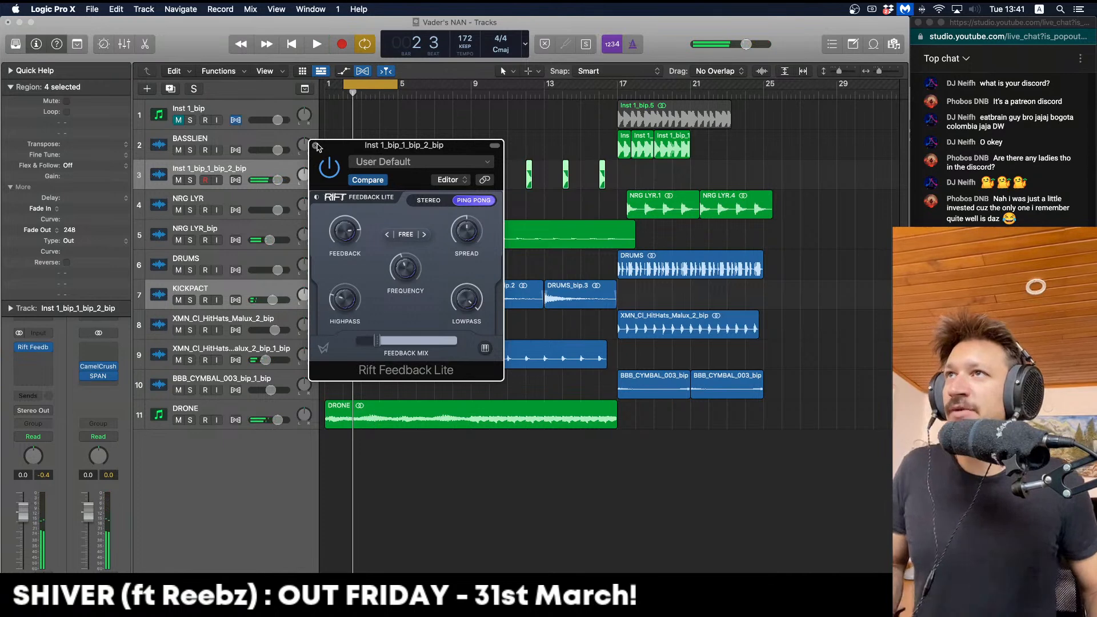
{"action": "left_click", "coordinate": [316, 146]}
{"action": "left_click", "coordinate": [398, 184]}
Insert kHs Convolver in stereo and load the Terry's Warehouse impulse response from Spaces Real
{"action": "key", "text": "ctrl+z"}
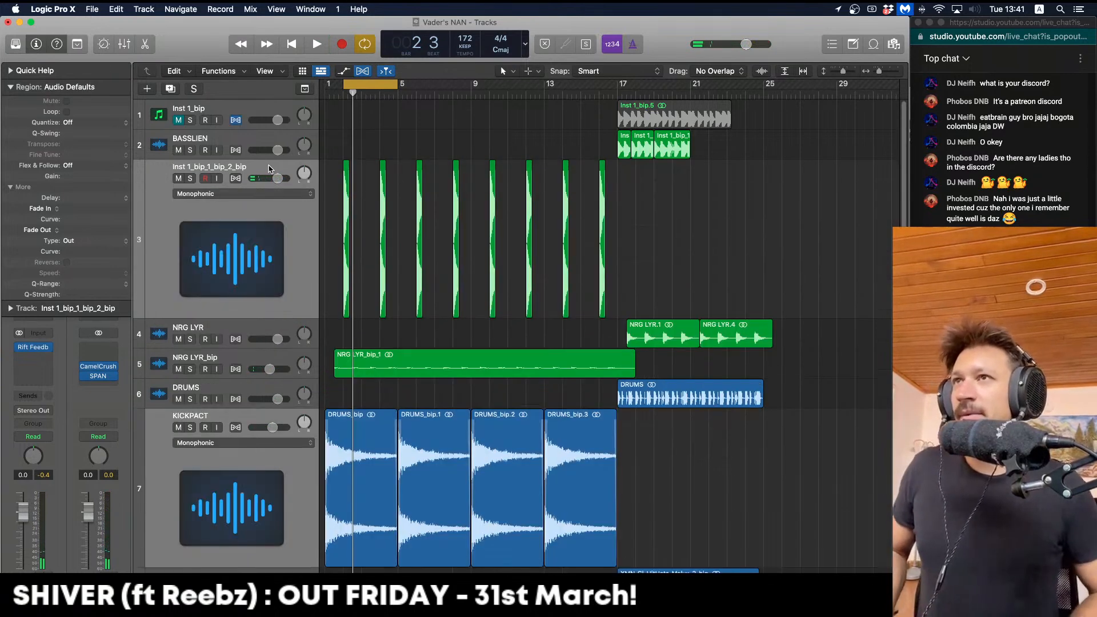
{"action": "key", "text": "super+Left"}
{"action": "key", "text": "super+Up"}
{"action": "key", "text": "super+Up"}
{"action": "key", "text": "space"}
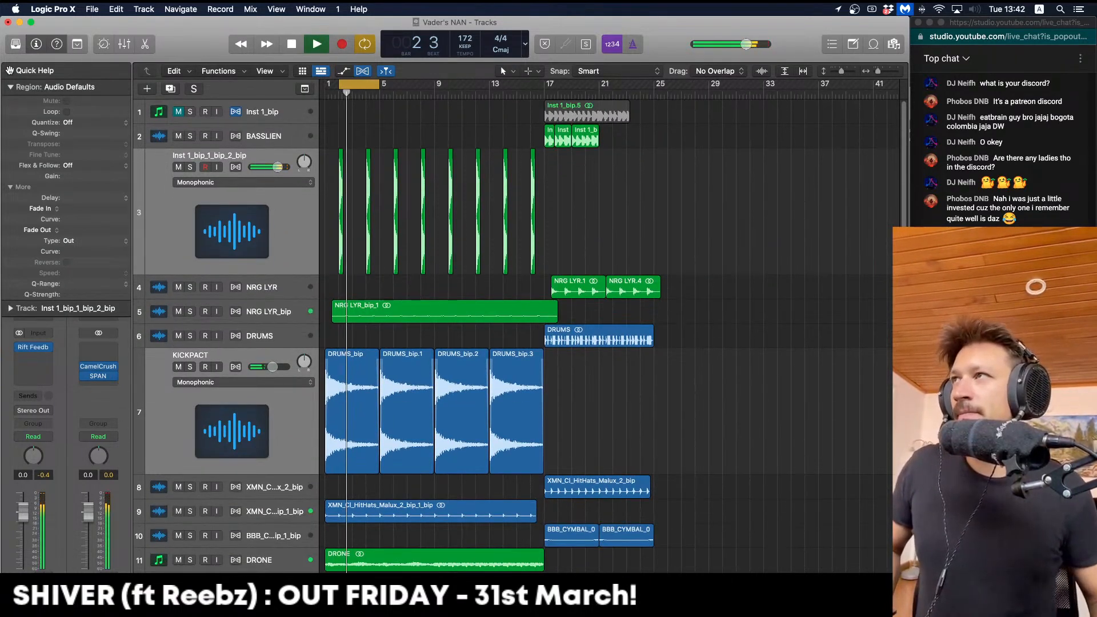
{"action": "key", "text": "space"}
{"action": "left_click", "coordinate": [11, 87]}
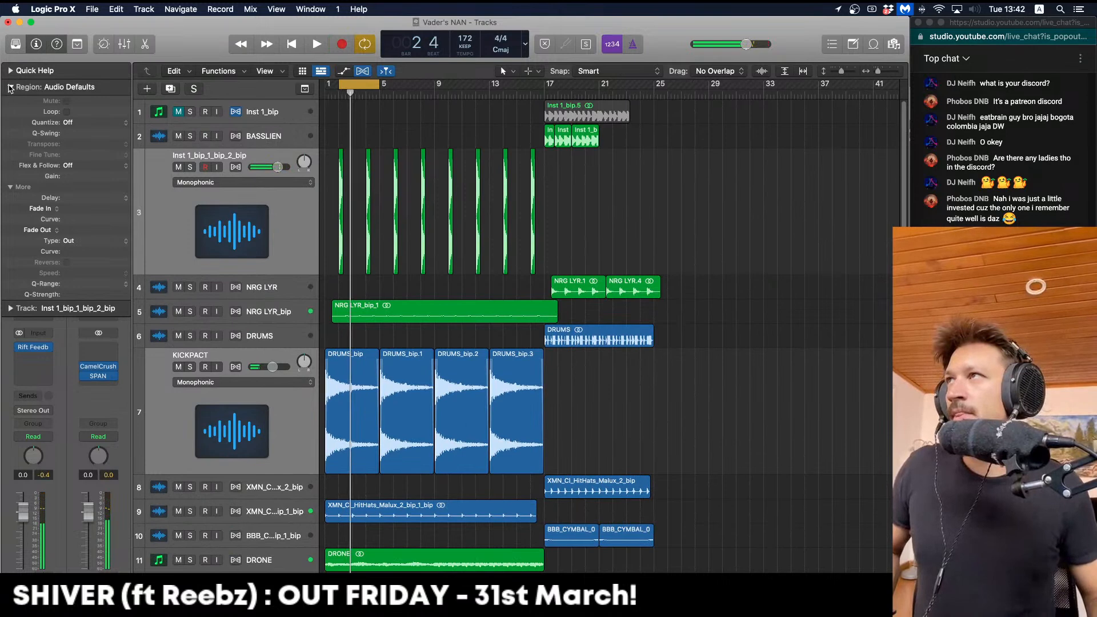
{"action": "left_click", "coordinate": [43, 366]}
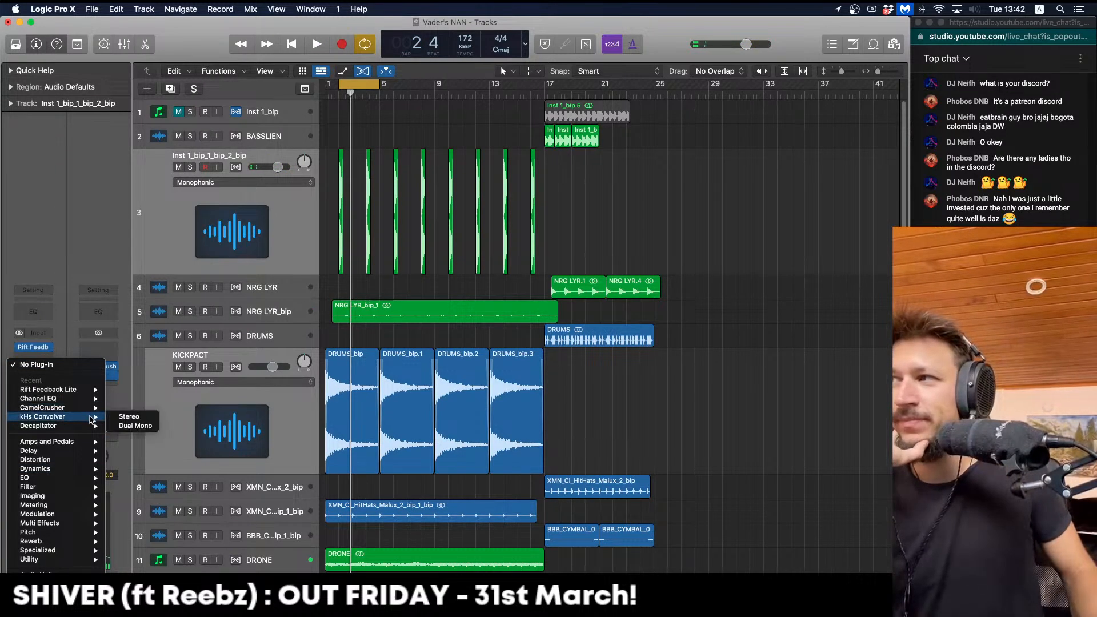
{"action": "left_click", "coordinate": [122, 417]}
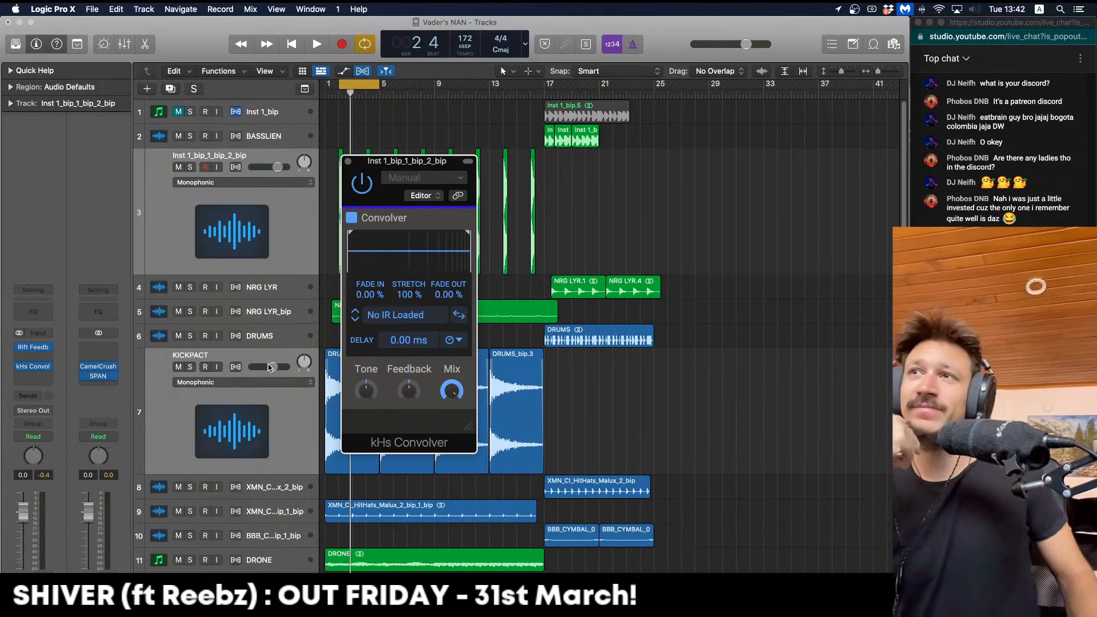
{"action": "left_click", "coordinate": [398, 318]}
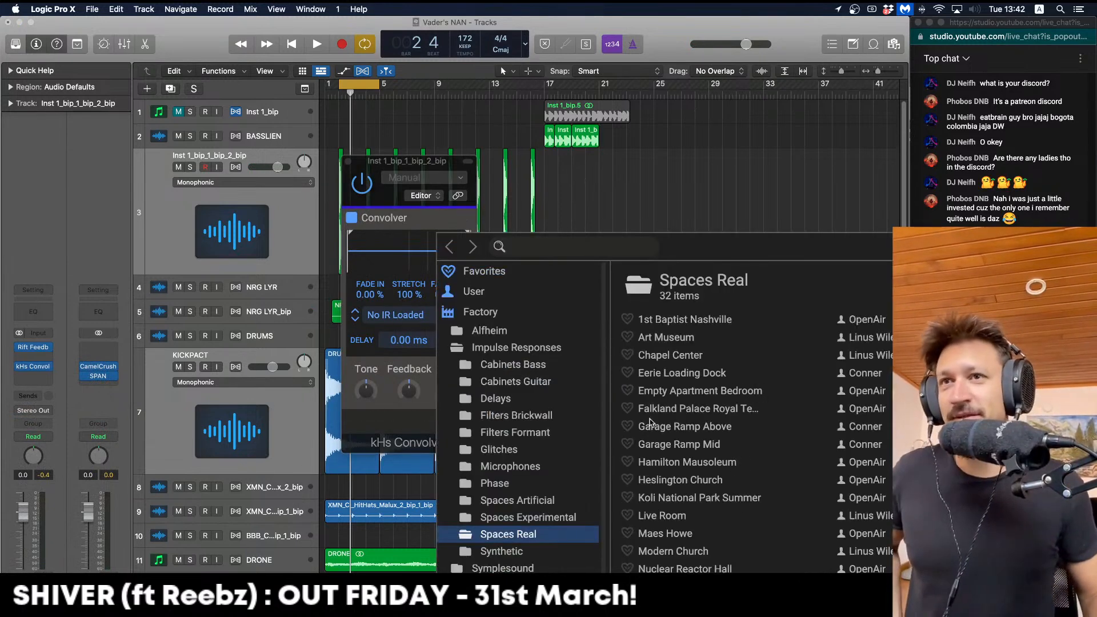
{"action": "scroll", "coordinate": [709, 463], "scroll_direction": "down", "scroll_amount": 5}
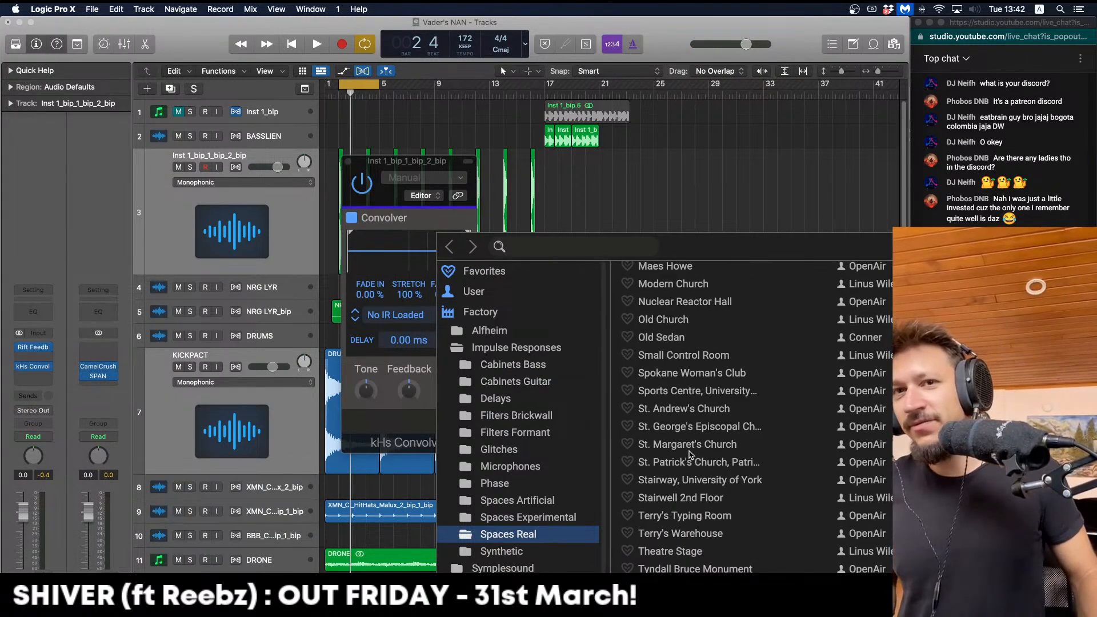
{"action": "left_click", "coordinate": [680, 535]}
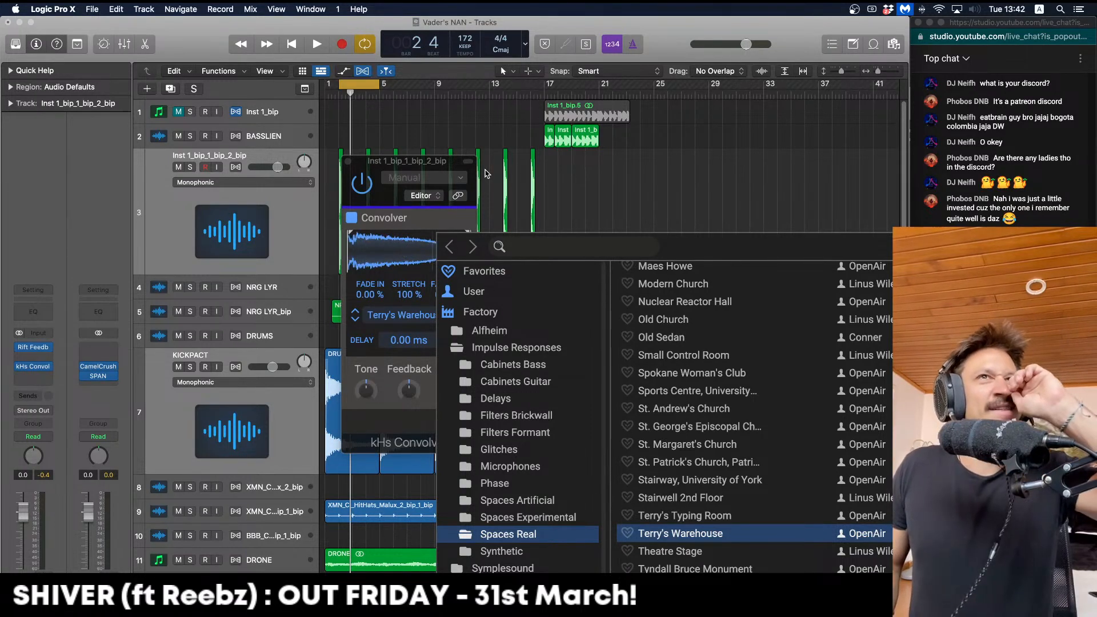
Lower the convolver's mix to about 33% while auditioning, then close its window
{"action": "key", "text": "space"}
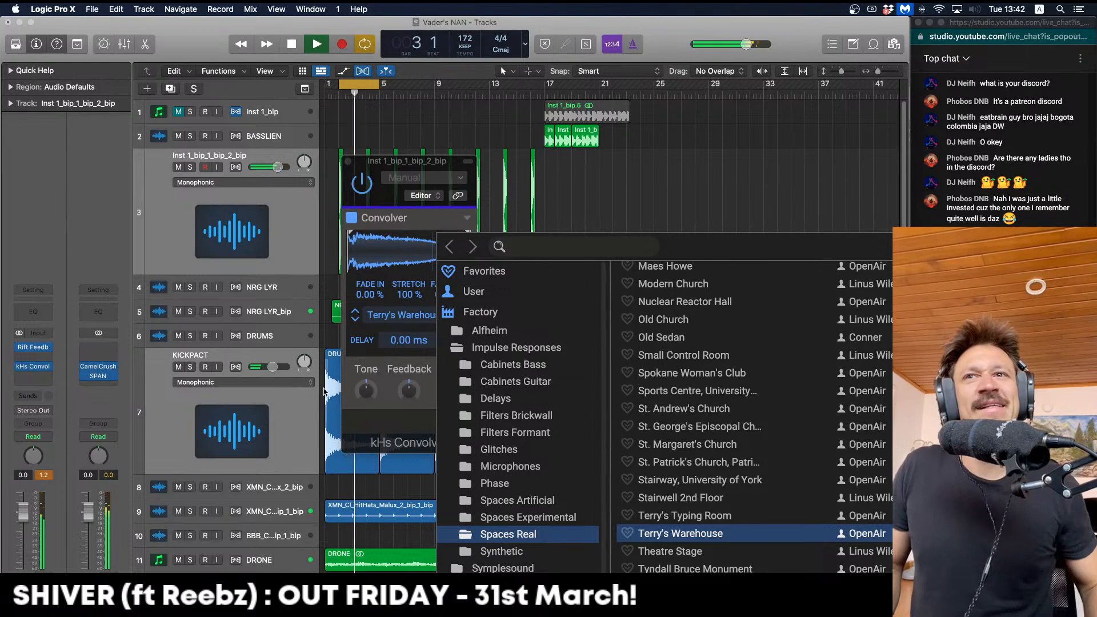
{"action": "left_click", "coordinate": [401, 383]}
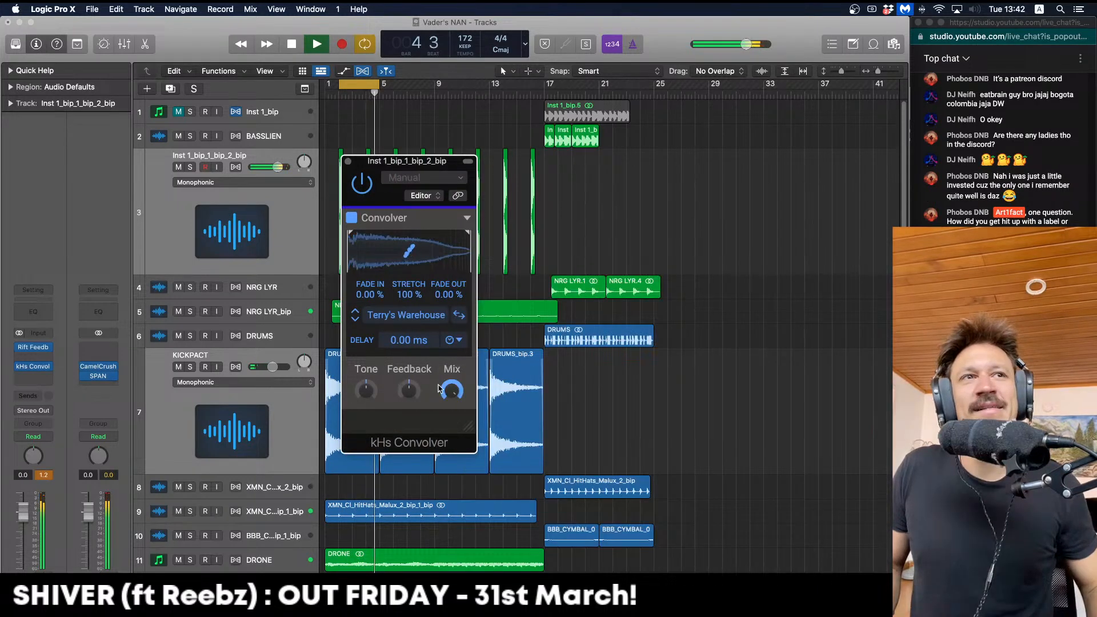
{"action": "key", "text": "space"}
{"action": "key", "text": "space"}
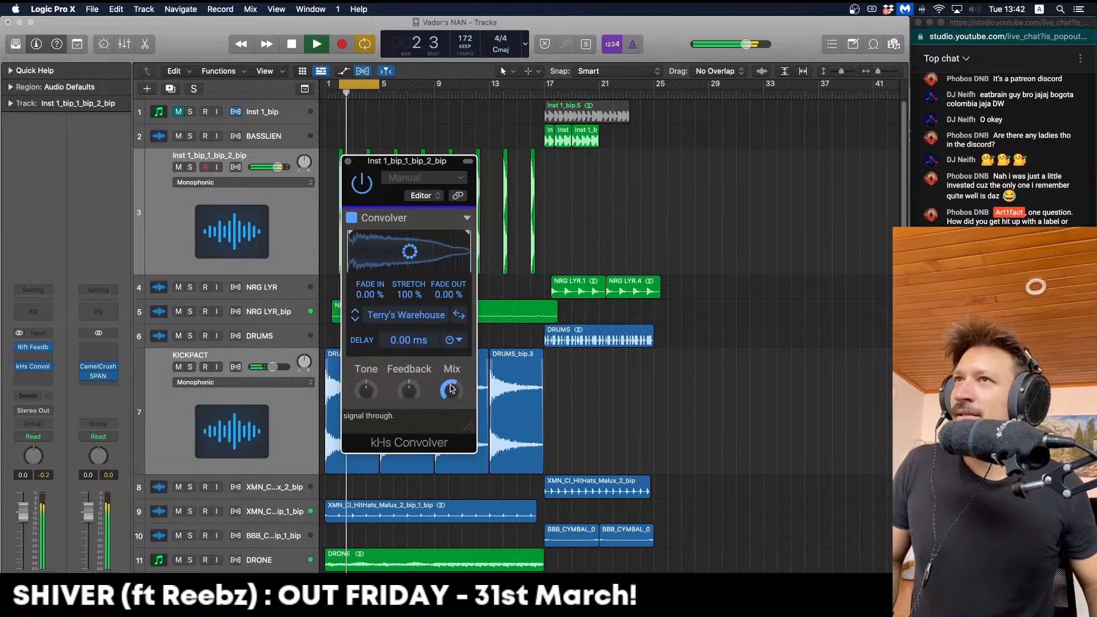
{"action": "left_click_drag", "start_coordinate": [451, 389], "coordinate": [451, 388]}
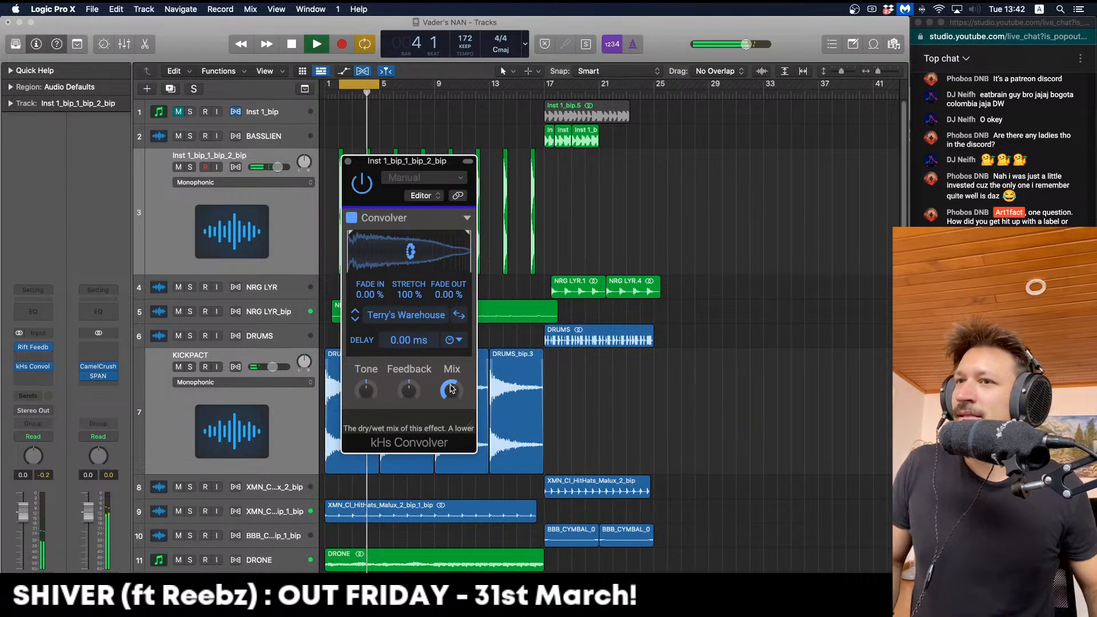
{"action": "left_click_drag", "start_coordinate": [434, 165], "coordinate": [375, 99]}
{"action": "key", "text": "space"}
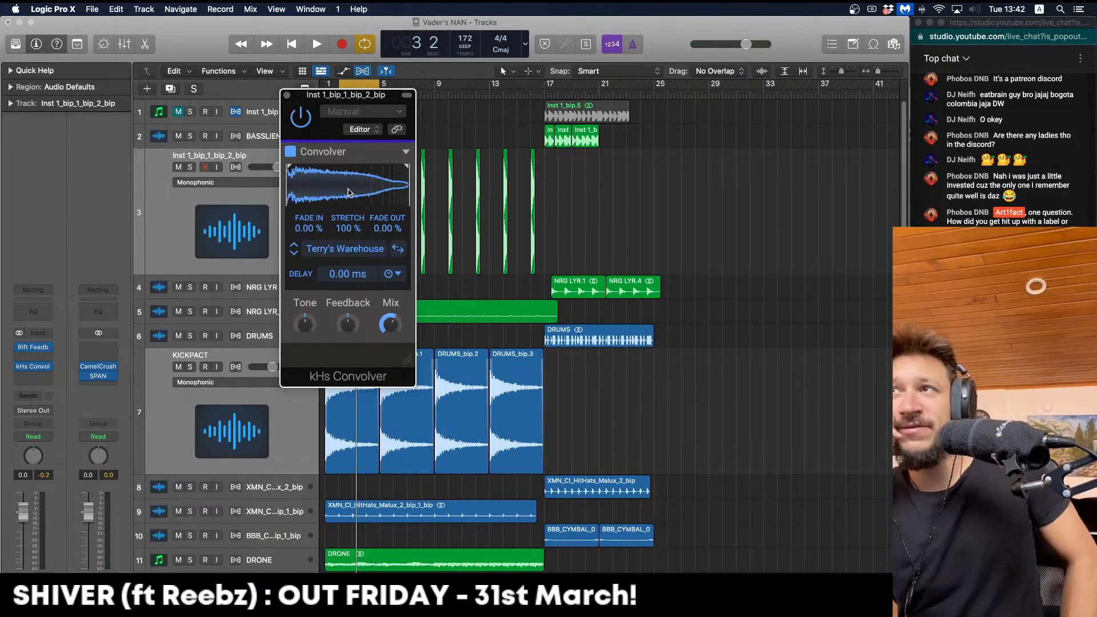
{"action": "key", "text": "space"}
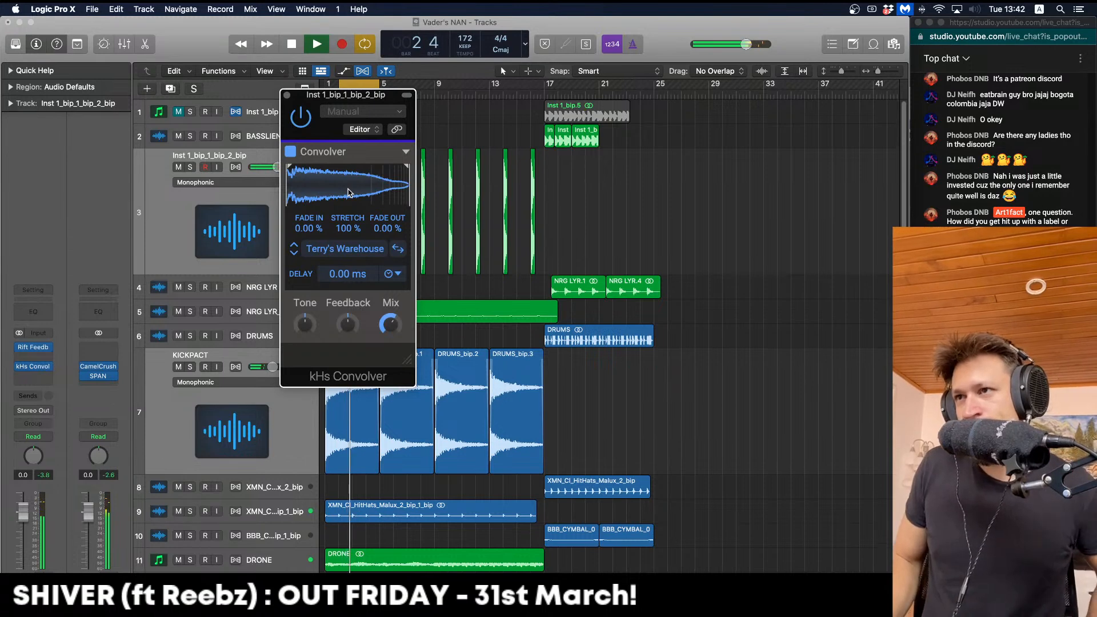
{"action": "key", "text": "space"}
{"action": "left_click_drag", "start_coordinate": [390, 324], "coordinate": [390, 333]}
{"action": "left_click", "coordinate": [387, 326]}
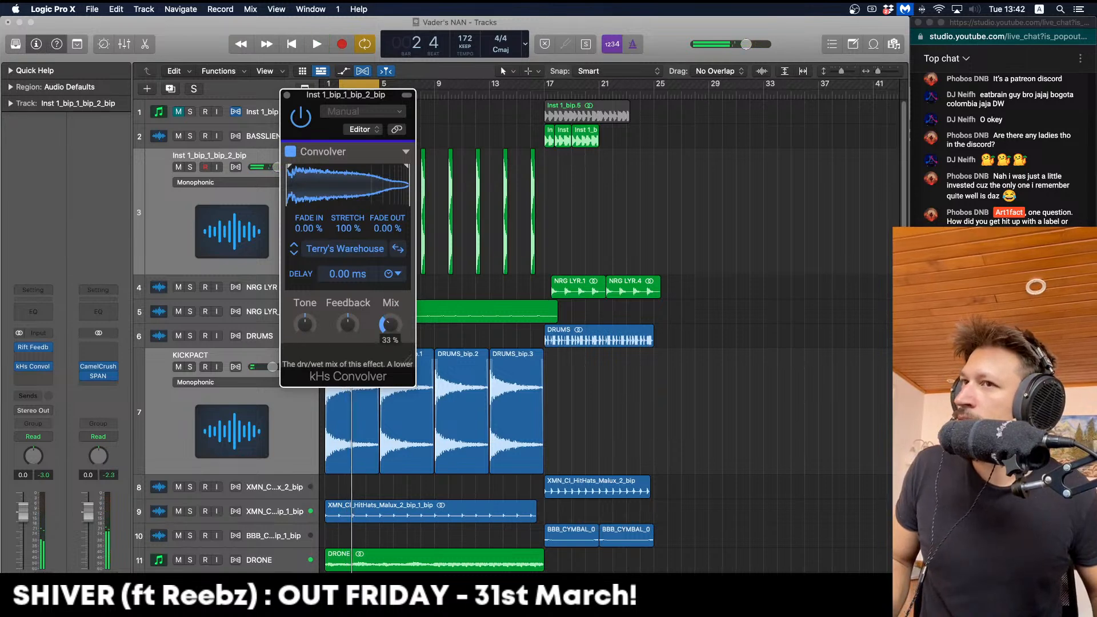
{"action": "key", "text": "space"}
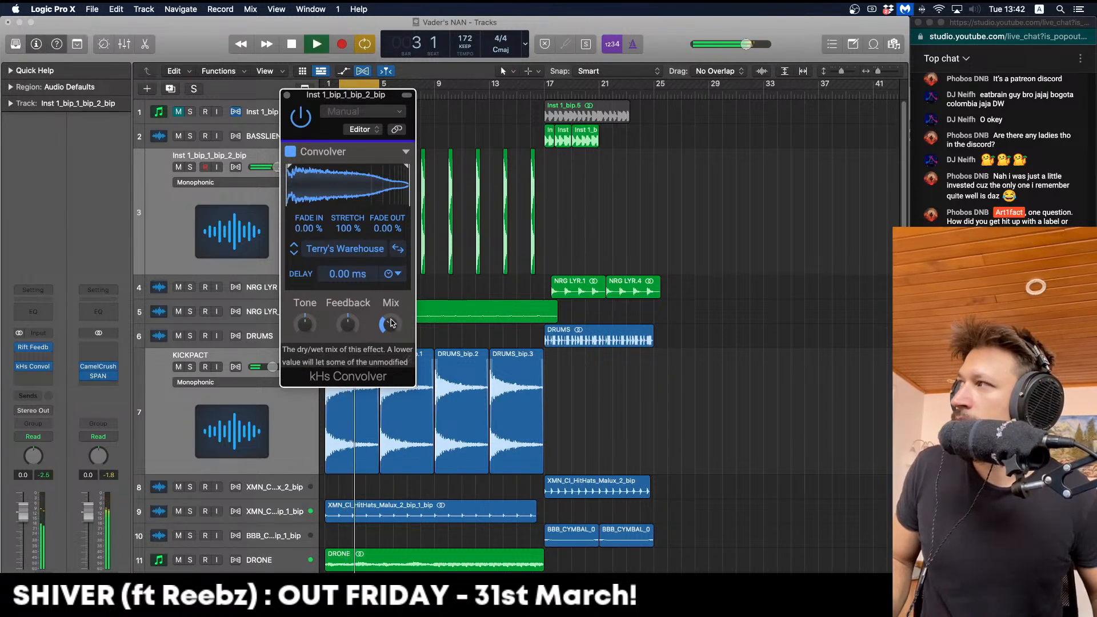
{"action": "key", "text": "space"}
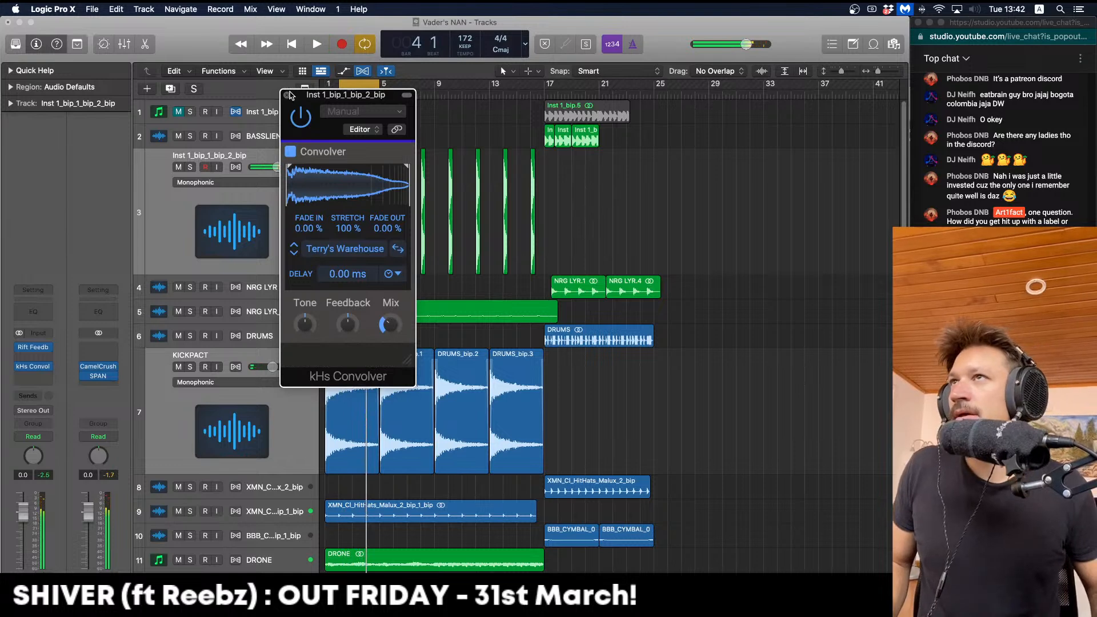
{"action": "left_click", "coordinate": [288, 96]}
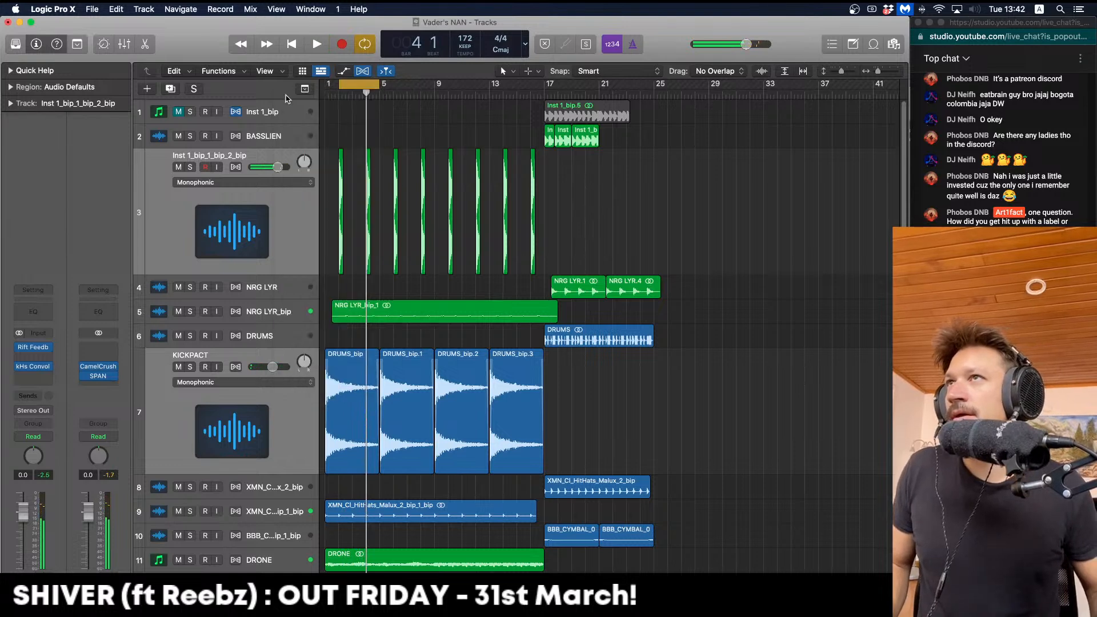
Insert Kilohearts kHs Ring Mod in stereo in the slot after kHs Convolver
{"action": "left_click", "coordinate": [48, 374]}
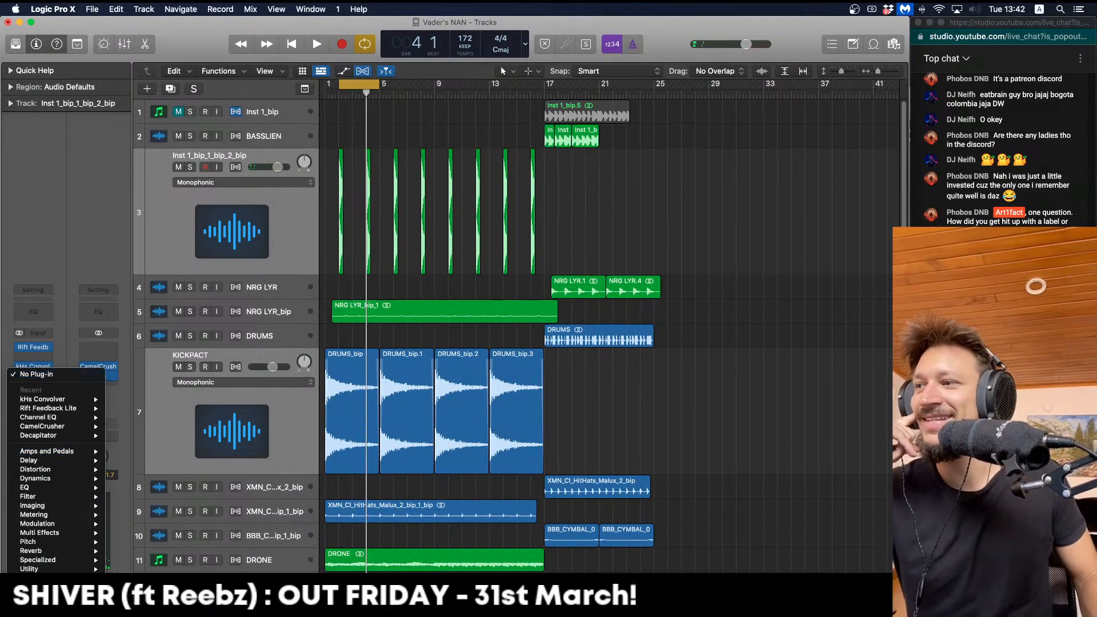
{"action": "mouse_move", "coordinate": [170, 390]}
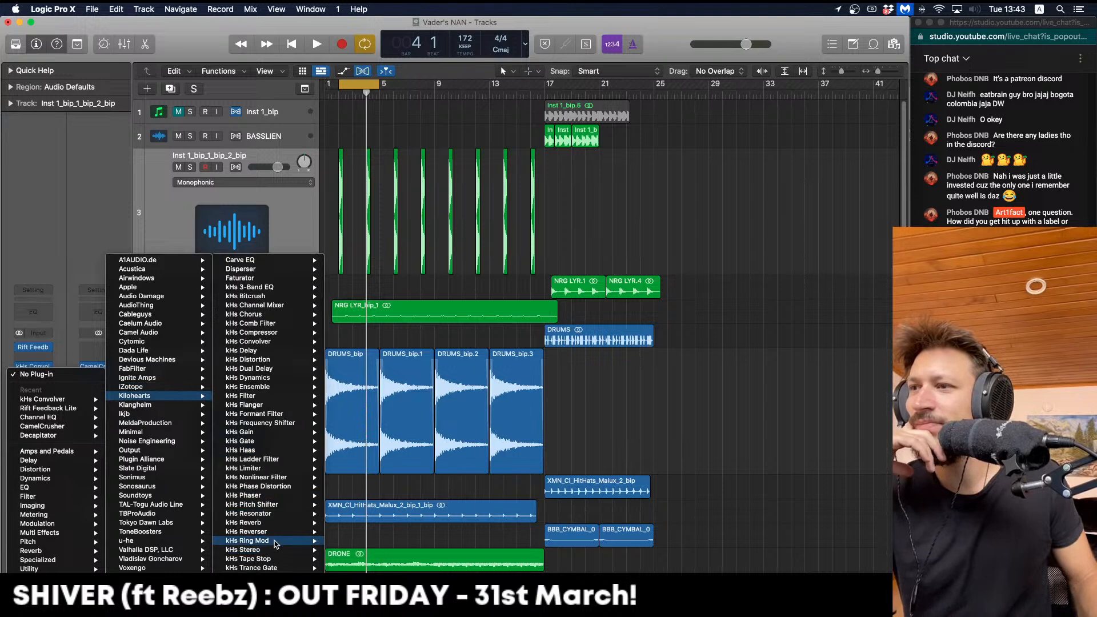
{"action": "mouse_move", "coordinate": [276, 543]}
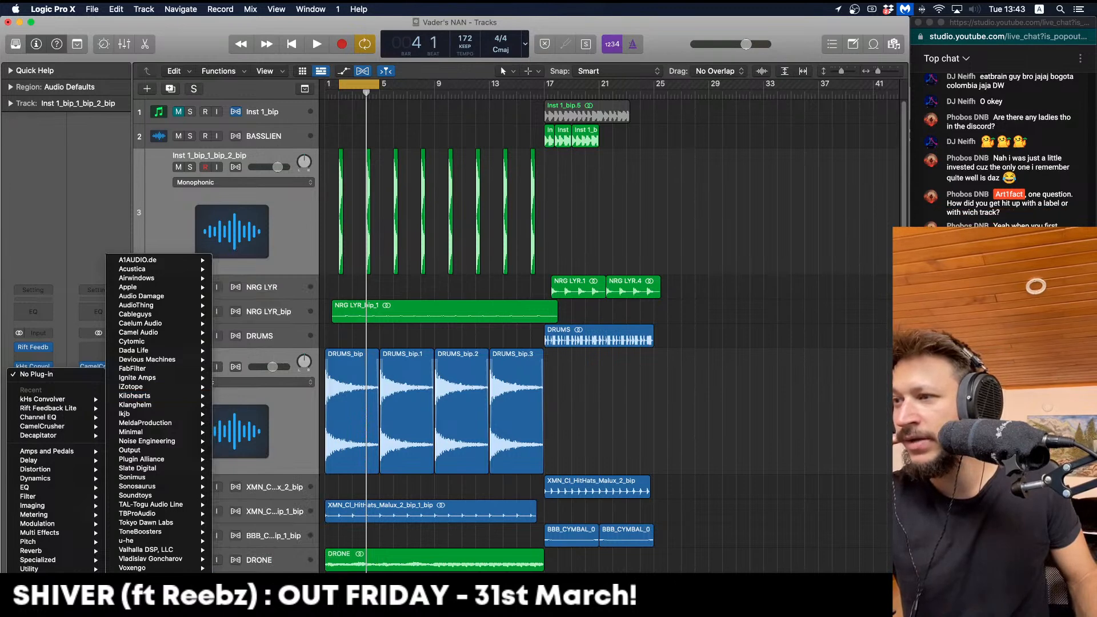
{"action": "mouse_move", "coordinate": [188, 522]}
{"action": "mouse_move", "coordinate": [168, 434]}
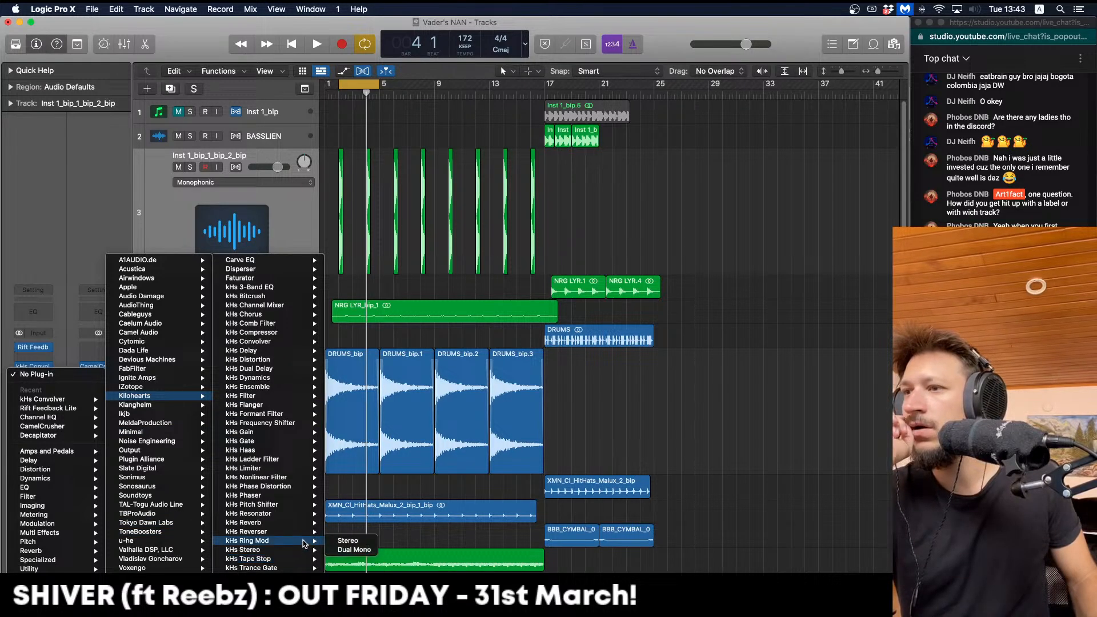
{"action": "left_click", "coordinate": [347, 540]}
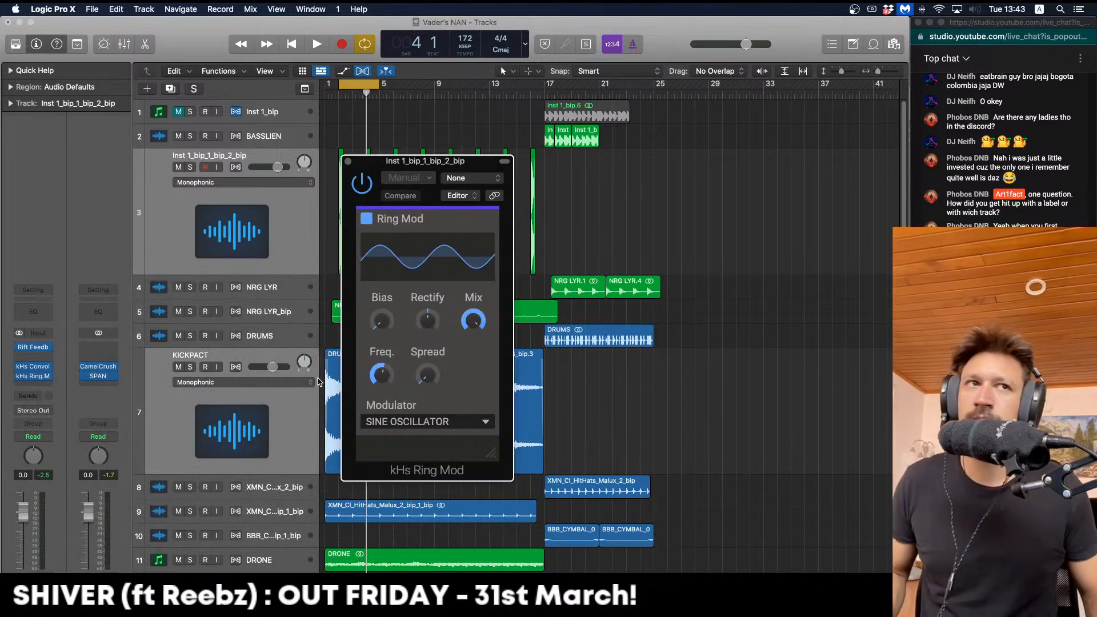
Push the kHs Ring Mod mix up to about 98% wet, then bring up the plug-in list on an empty insert
{"action": "key", "text": "space"}
{"action": "key", "text": "space"}
{"action": "left_click_drag", "start_coordinate": [450, 165], "coordinate": [412, 76]}
{"action": "key", "text": "space"}
{"action": "left_click_drag", "start_coordinate": [437, 229], "coordinate": [438, 280]}
{"action": "key", "text": "space"}
{"action": "key", "text": "space"}
{"action": "key", "text": "space"}
{"action": "key", "text": "space"}
{"action": "left_click_drag", "start_coordinate": [437, 233], "coordinate": [438, 185]}
{"action": "key", "text": "space"}
{"action": "key", "text": "space"}
{"action": "key", "text": "space"}
{"action": "key", "text": "space"}
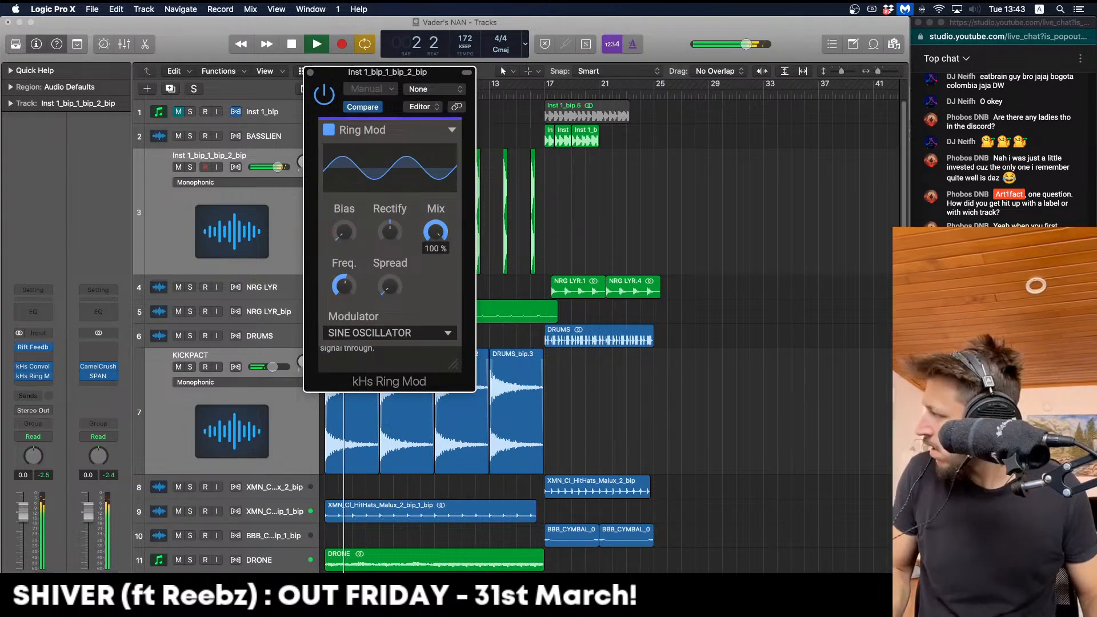
{"action": "key", "text": "space"}
{"action": "key", "text": "space"}
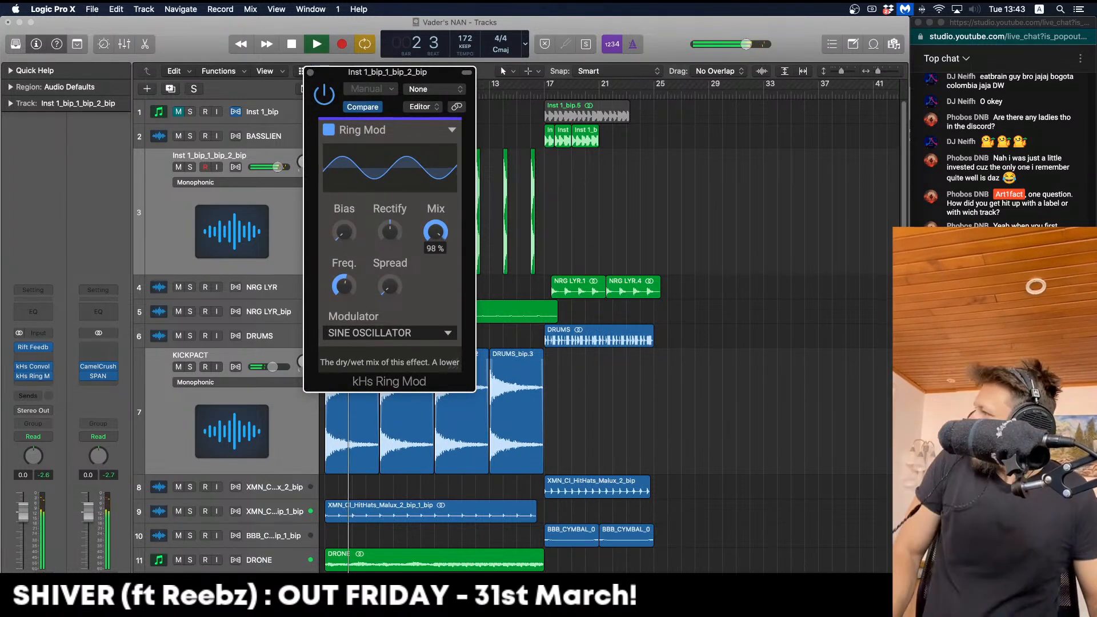
{"action": "key", "text": "space"}
{"action": "key", "text": "space"}
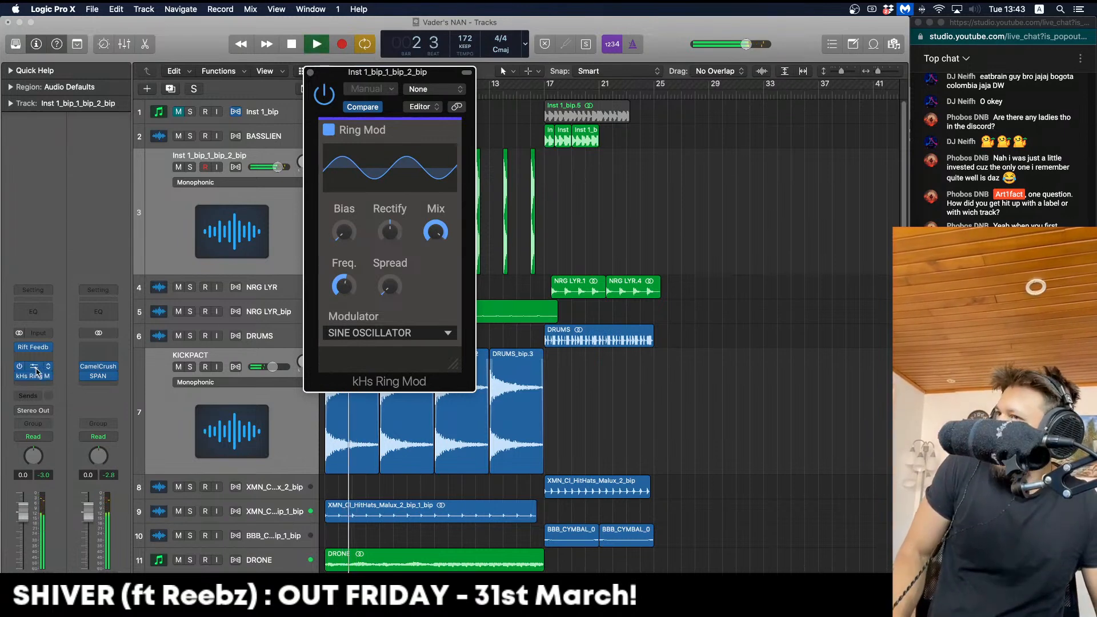
{"action": "key", "text": "space"}
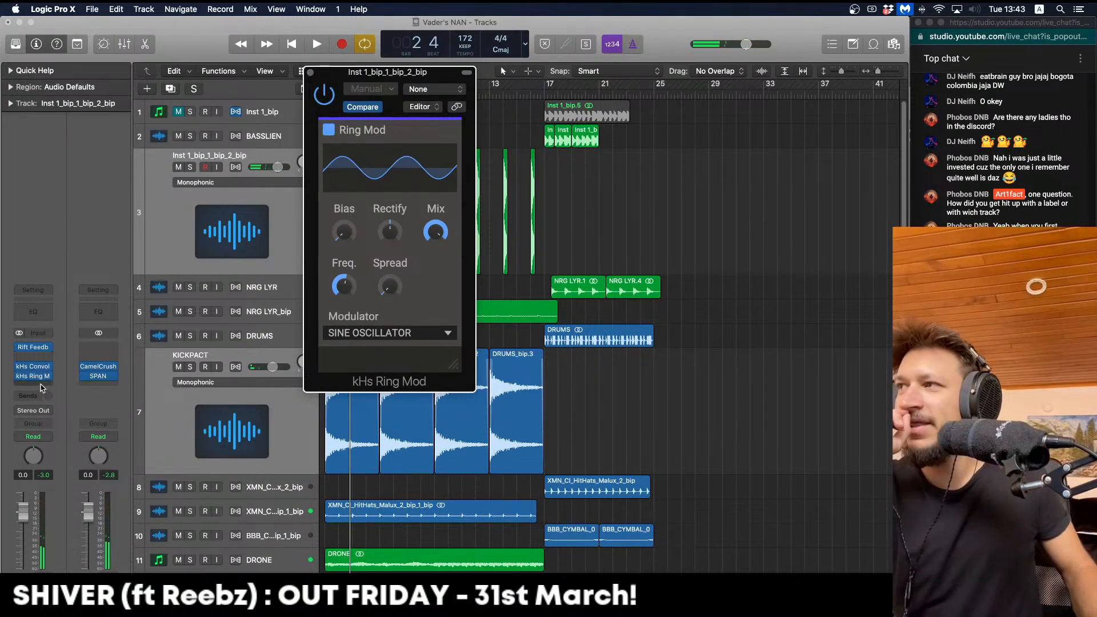
{"action": "left_click", "coordinate": [40, 385]}
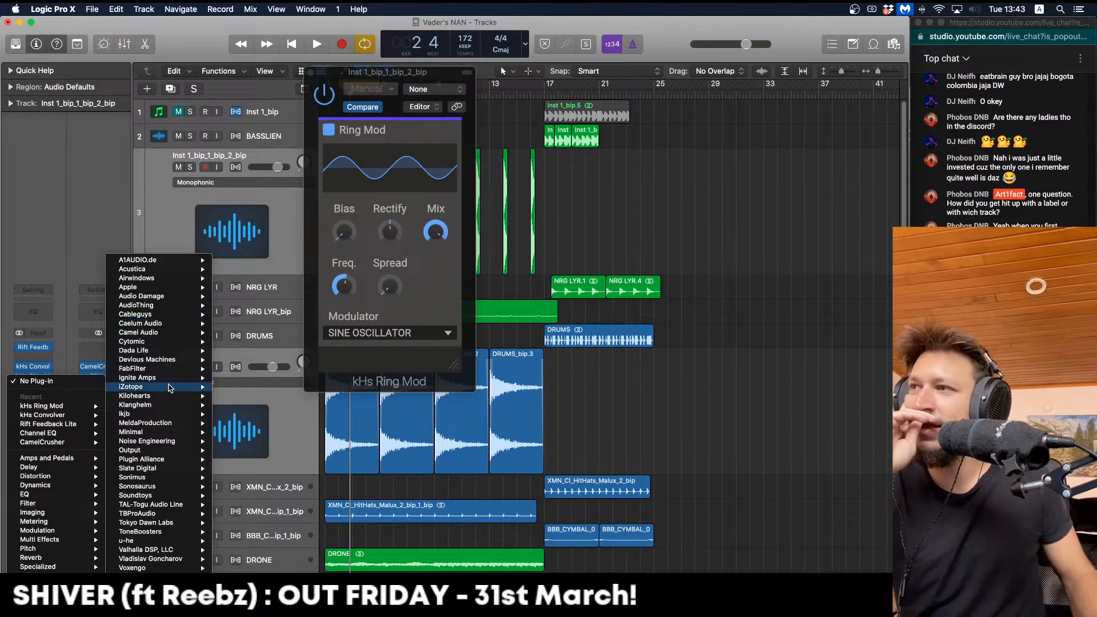
Insert an Echo delay on the synth chop track
{"action": "mouse_move", "coordinate": [84, 471]}
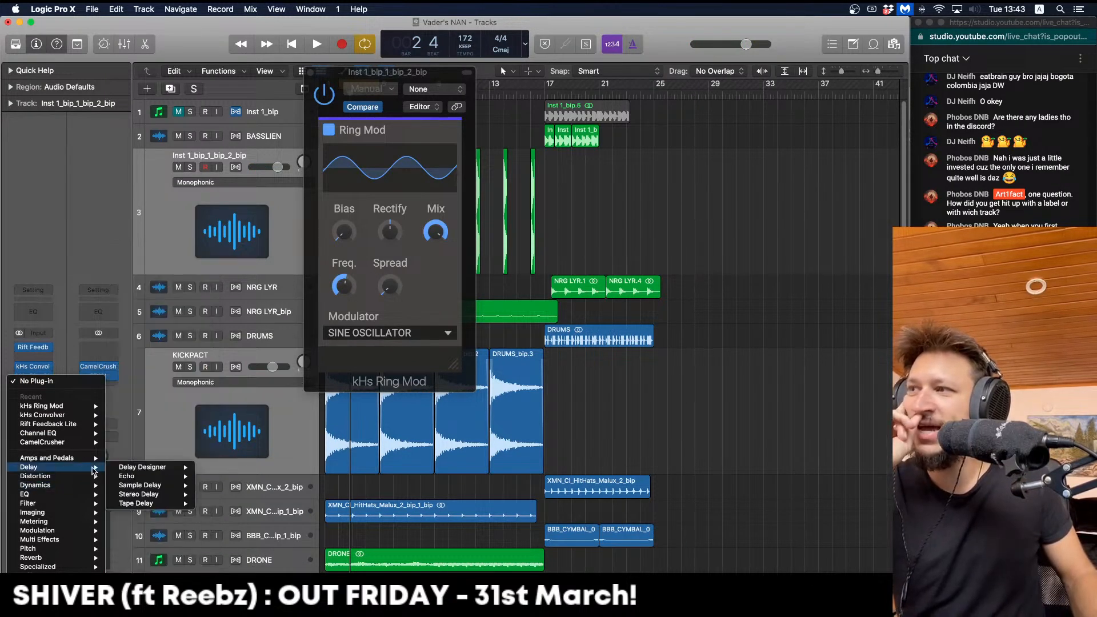
{"action": "left_click", "coordinate": [217, 485]}
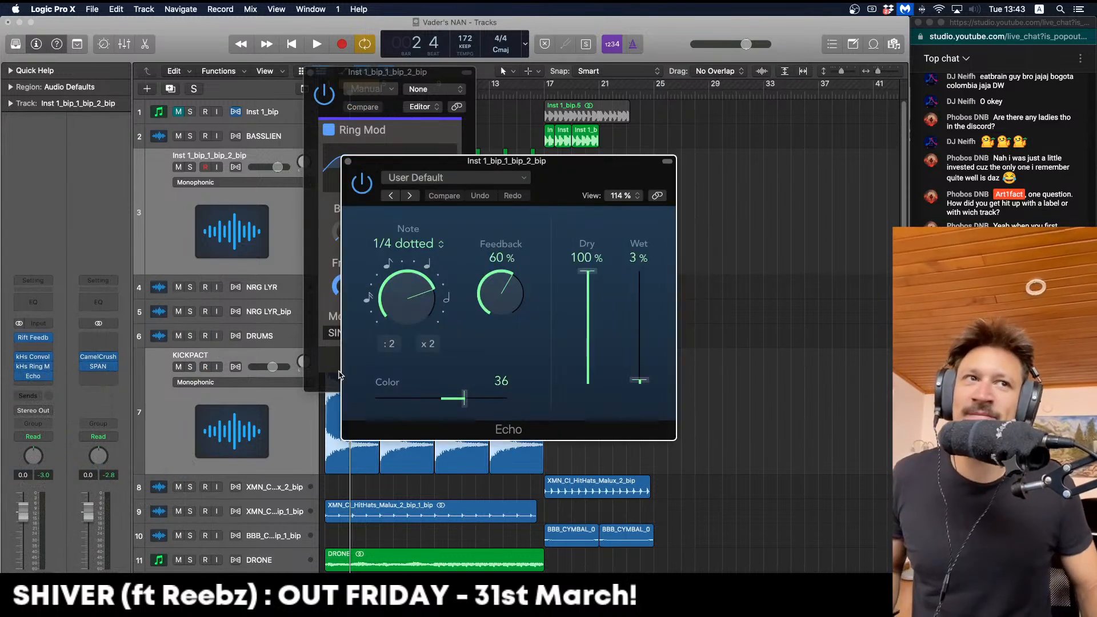
{"action": "key", "text": "space"}
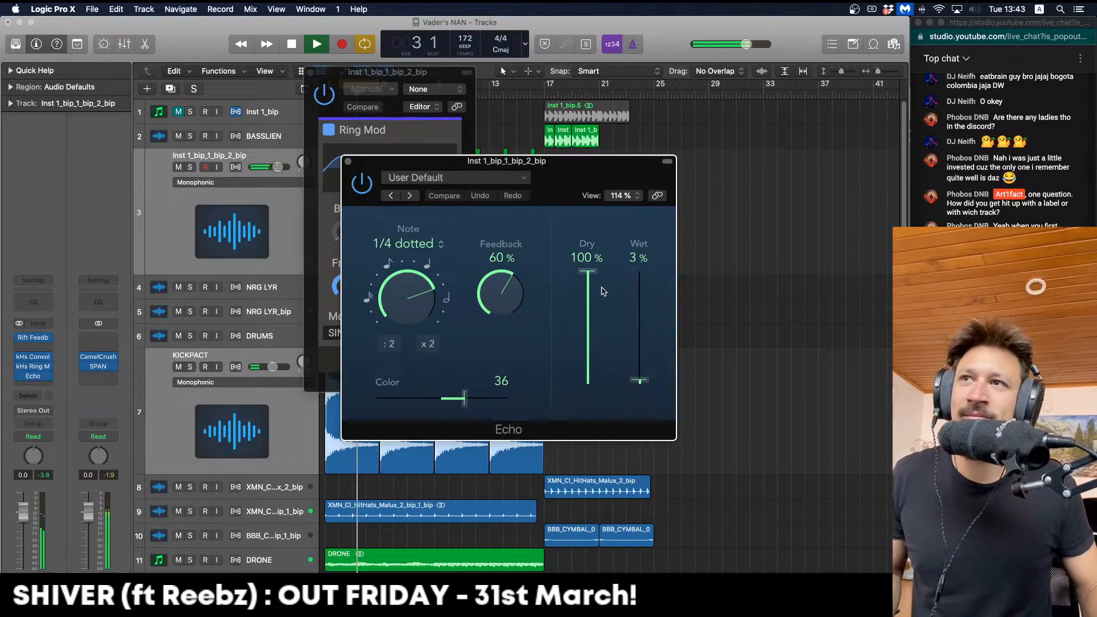
{"action": "key", "text": "space"}
Set the Echo to 1/4 dotted, feedback 58%, dry 46%, wet 62%, Color 43
{"action": "left_click_drag", "start_coordinate": [591, 304], "coordinate": [593, 314]}
{"action": "key", "text": "space"}
{"action": "left_click_drag", "start_coordinate": [644, 281], "coordinate": [636, 290]}
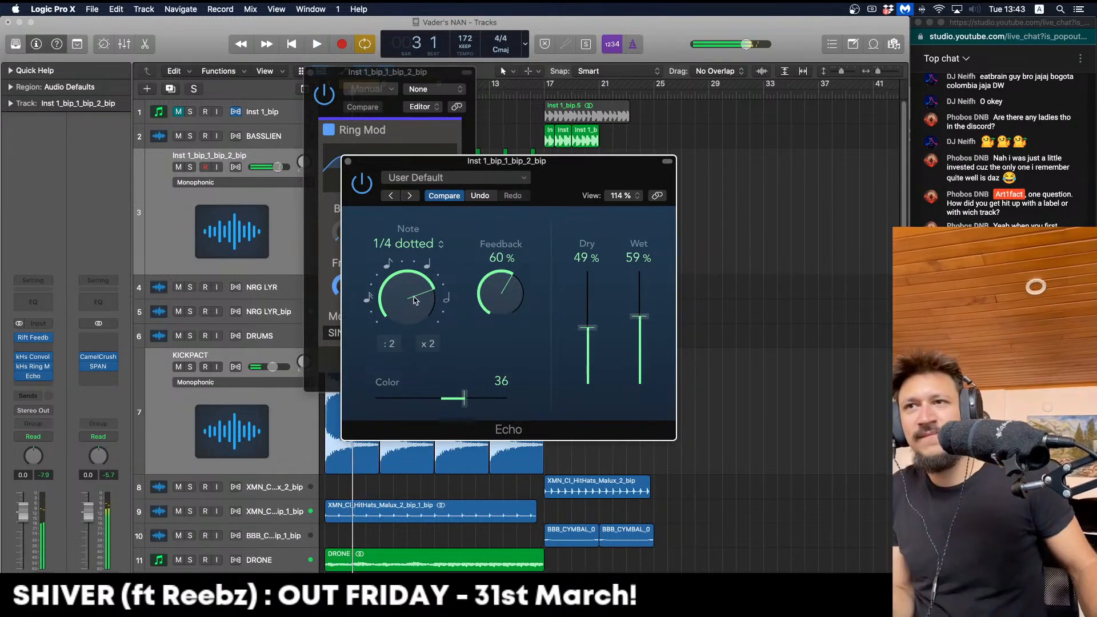
{"action": "key", "text": "space"}
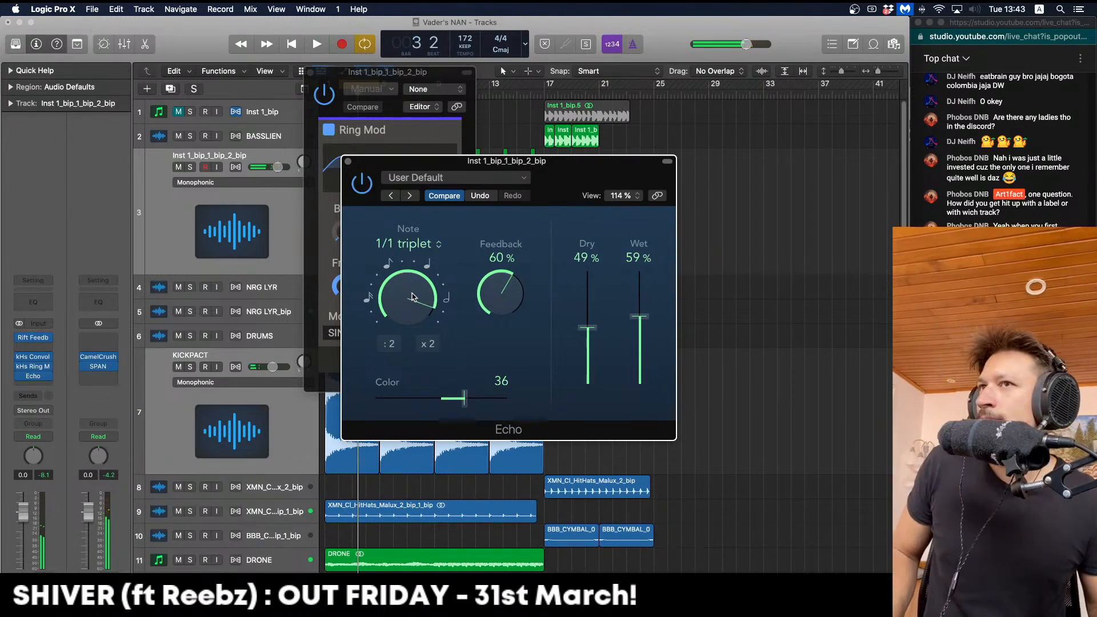
{"action": "key", "text": "space"}
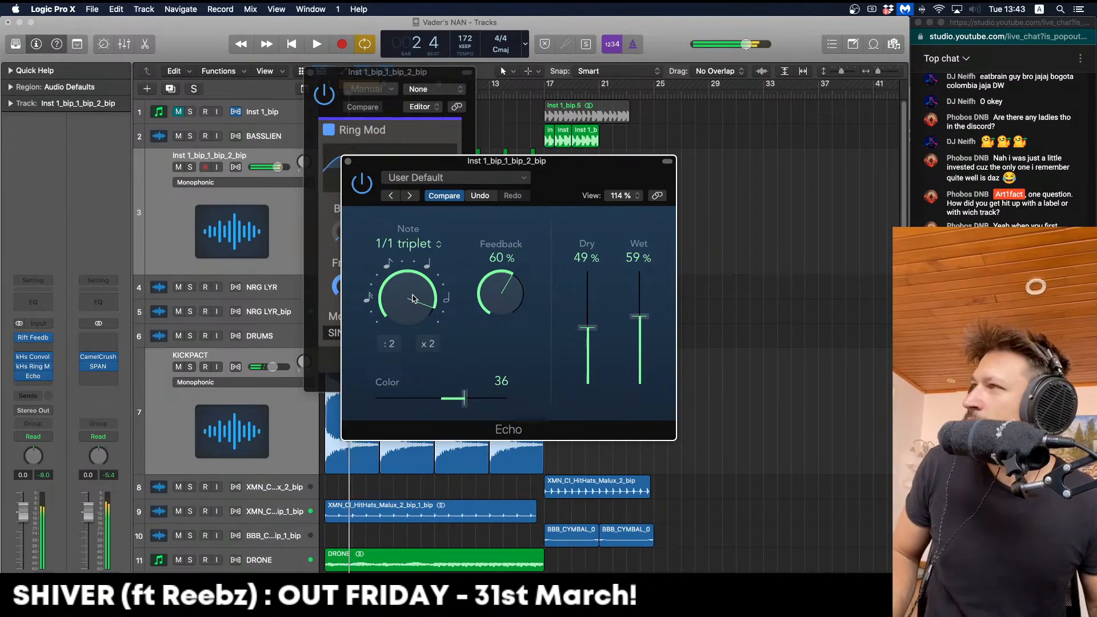
{"action": "left_click_drag", "start_coordinate": [412, 298], "coordinate": [416, 309]}
{"action": "key", "text": "space"}
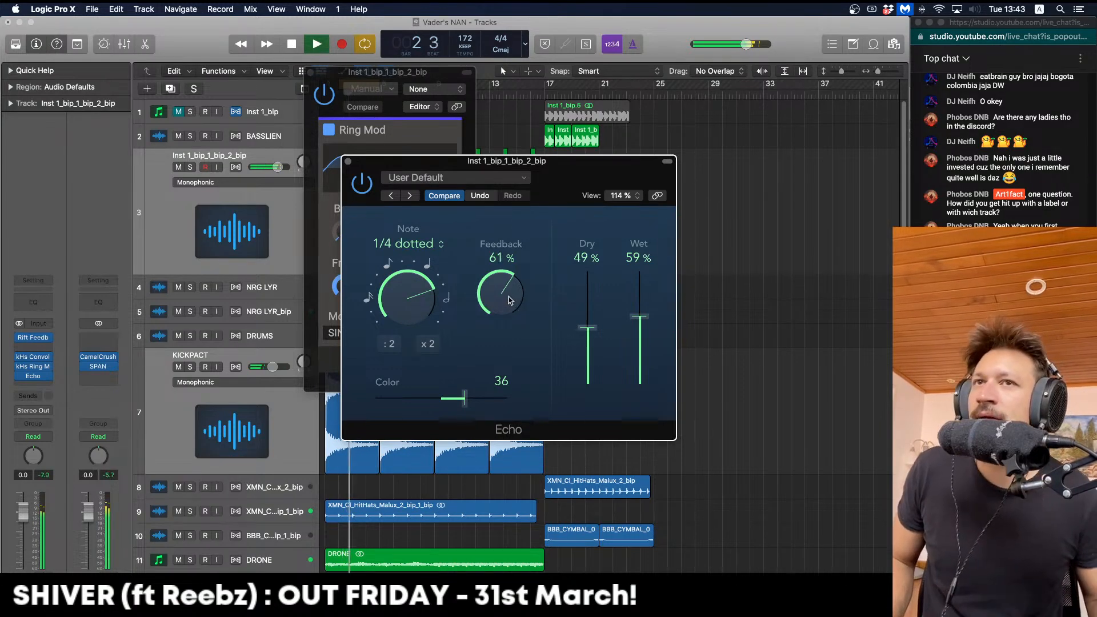
{"action": "key", "text": "space"}
{"action": "left_click_drag", "start_coordinate": [601, 347], "coordinate": [601, 357]}
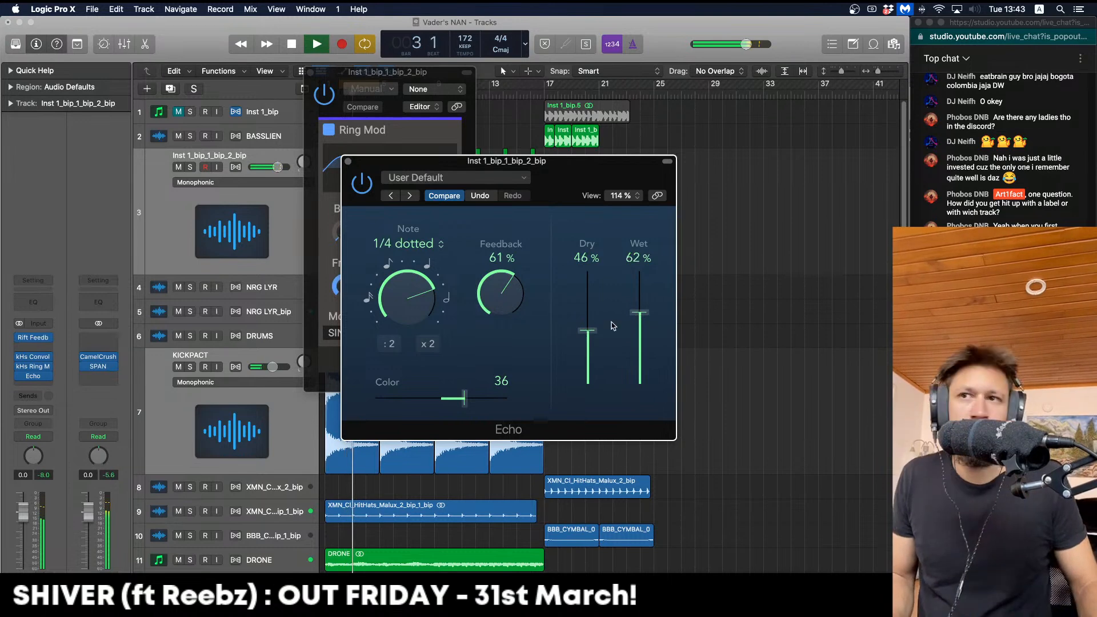
{"action": "left_click_drag", "start_coordinate": [464, 399], "coordinate": [469, 398]}
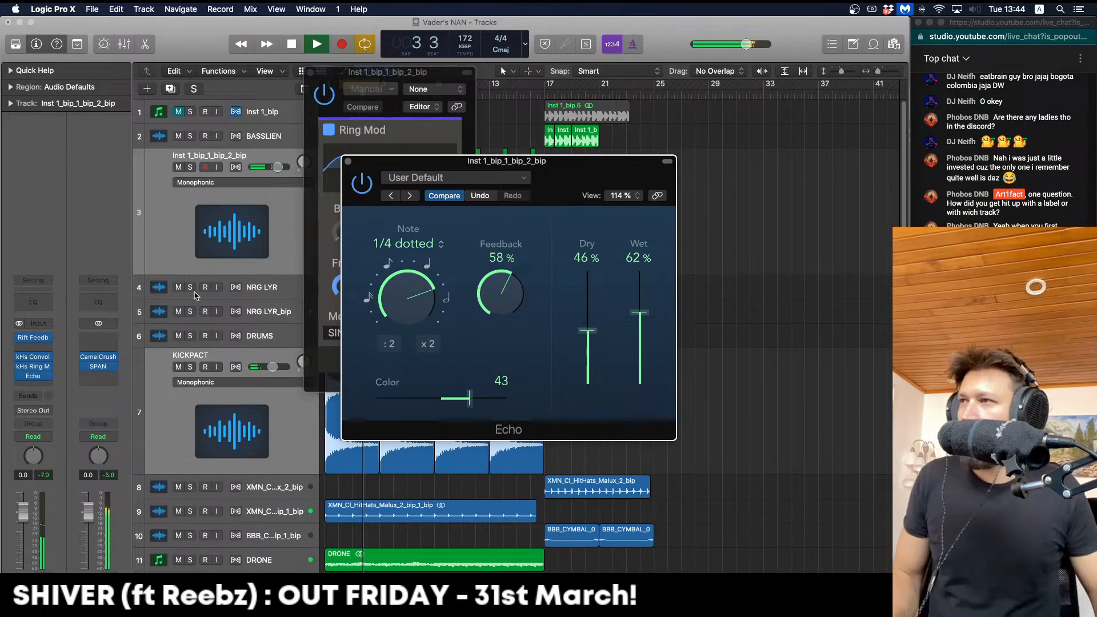
{"action": "key", "text": "space"}
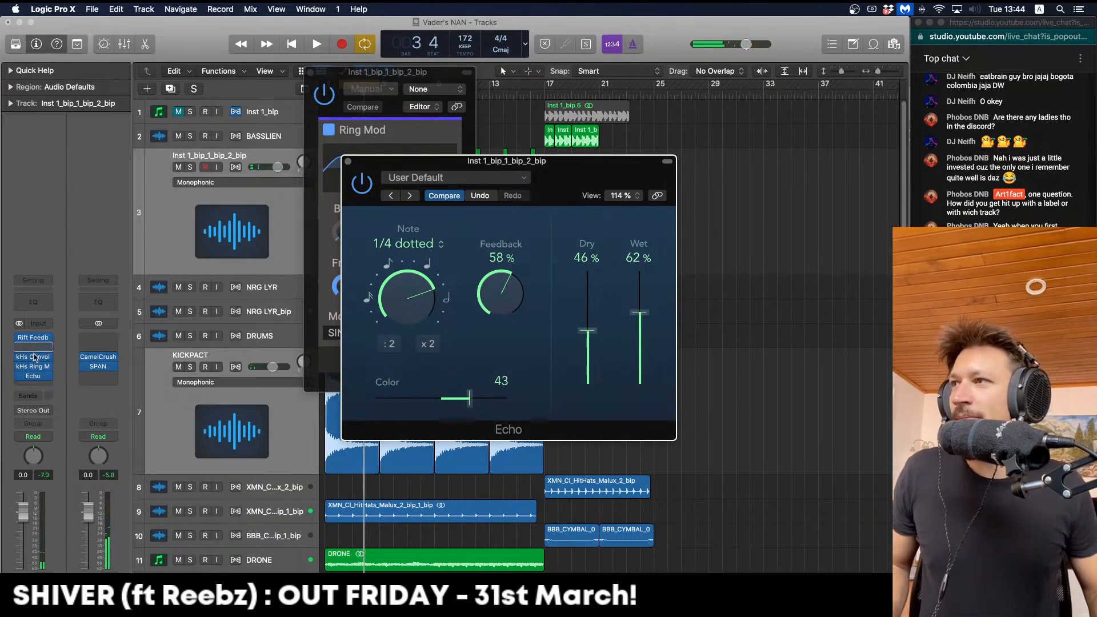
Move kHs Convolver directly below Rift Feedback Lite and close the plug-in windows
{"action": "left_click_drag", "start_coordinate": [35, 357], "coordinate": [35, 358]}
{"action": "left_click", "coordinate": [36, 357]}
{"action": "left_click", "coordinate": [39, 377]}
Select the short-chop track and turn off cycle looping
{"action": "key", "text": "space"}
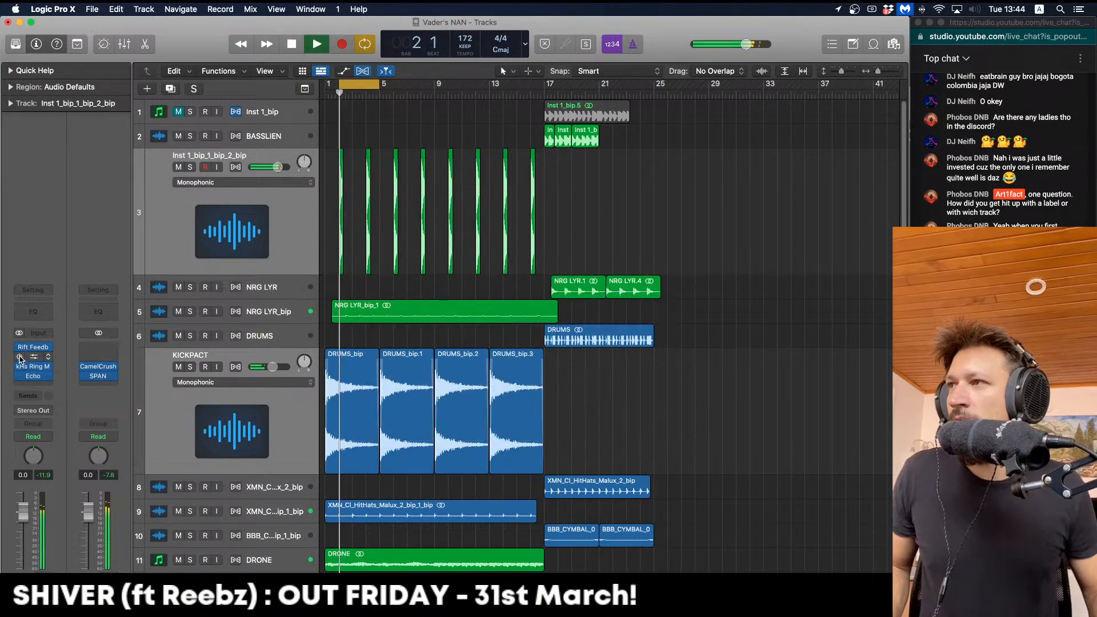
{"action": "key", "text": "space"}
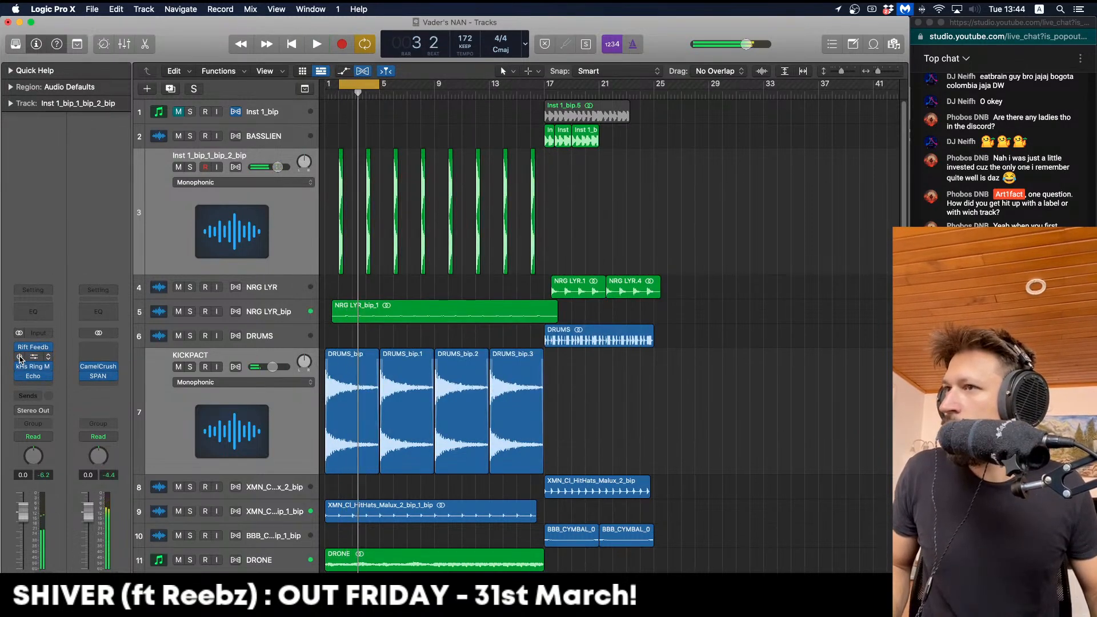
{"action": "left_click", "coordinate": [244, 246]}
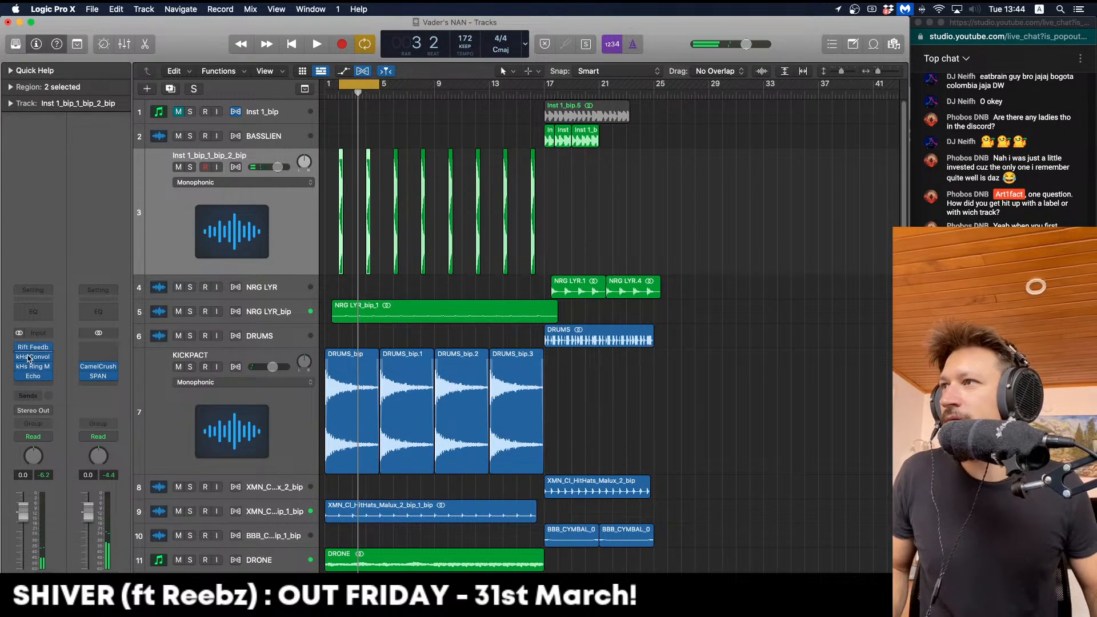
{"action": "key", "text": "space"}
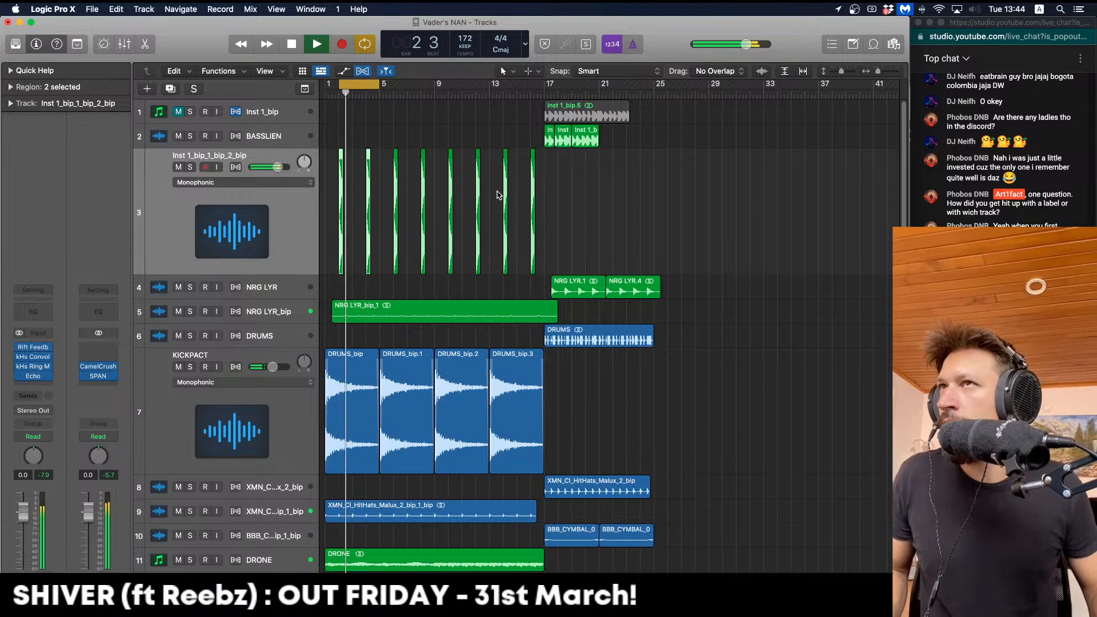
{"action": "key", "text": "space"}
{"action": "left_click", "coordinate": [8, 87]}
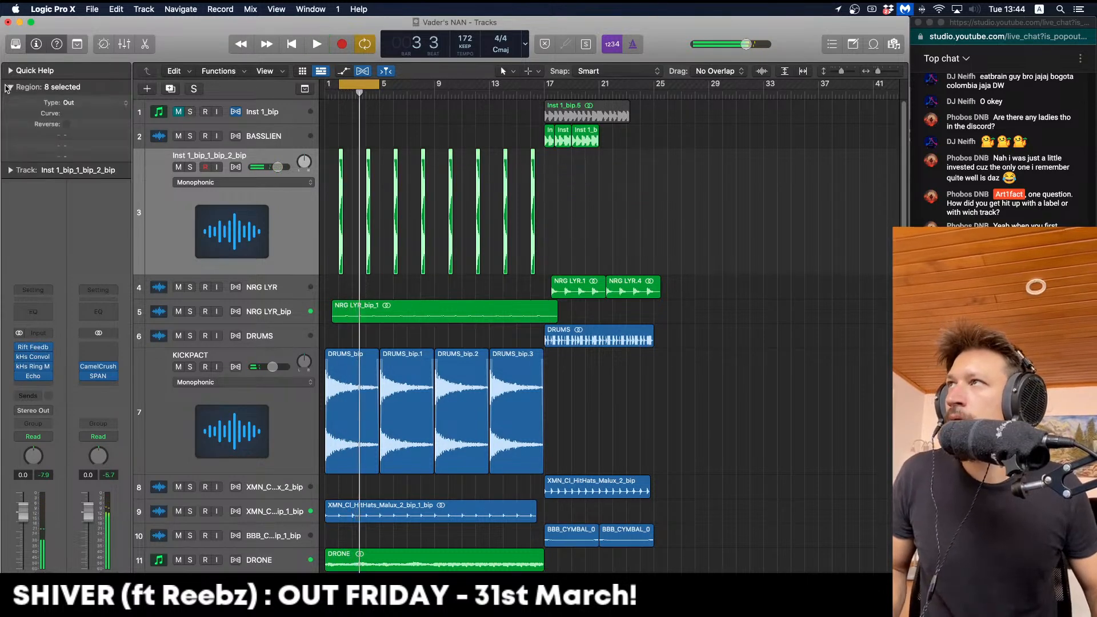
{"action": "key", "text": "space"}
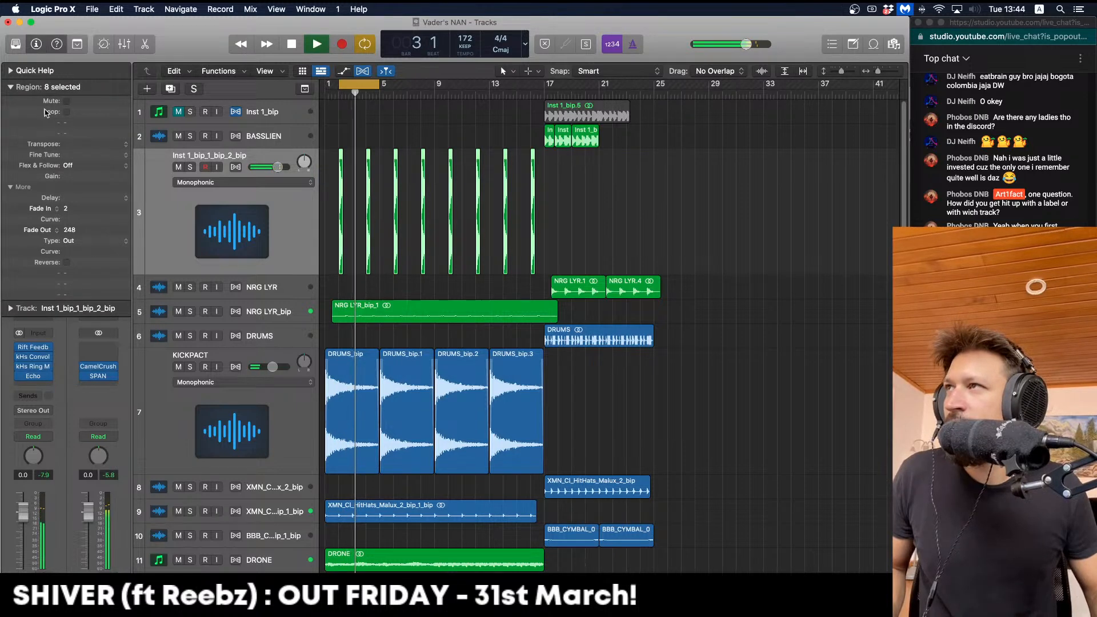
{"action": "left_click", "coordinate": [373, 90]}
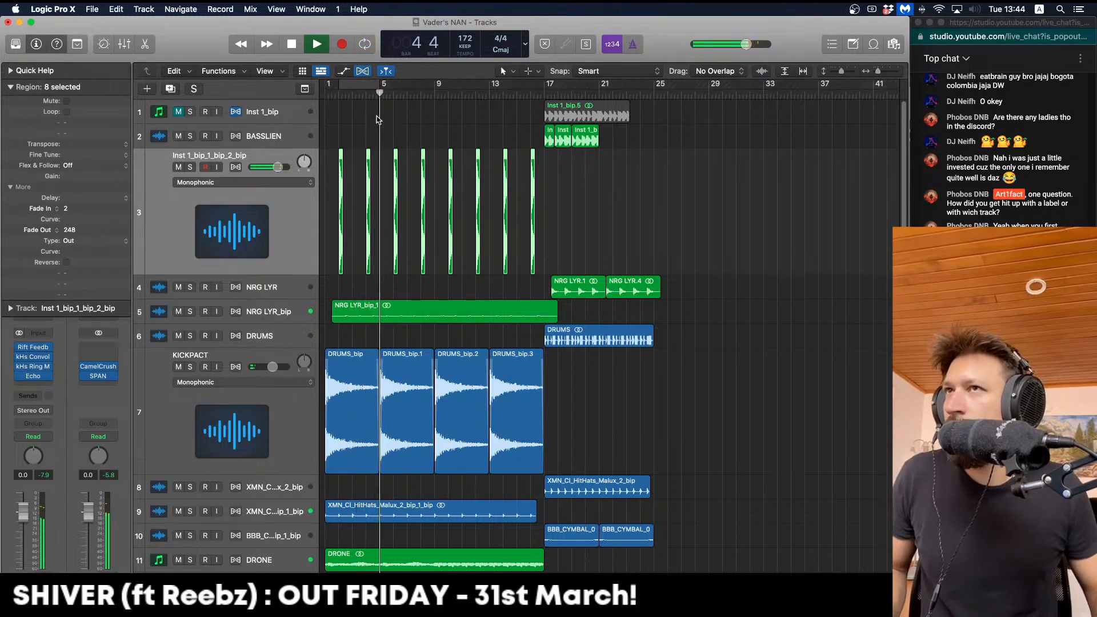
Delete four alternate chops, leaving one every four bars
{"action": "left_click", "coordinate": [368, 165]}
{"action": "key", "text": "BackSpace"}
{"action": "left_click", "coordinate": [424, 154]}
{"action": "key", "text": "BackSpace"}
{"action": "left_click", "coordinate": [477, 153]}
{"action": "key", "text": "BackSpace"}
{"action": "left_click", "coordinate": [533, 160]}
{"action": "key", "text": "BackSpace"}
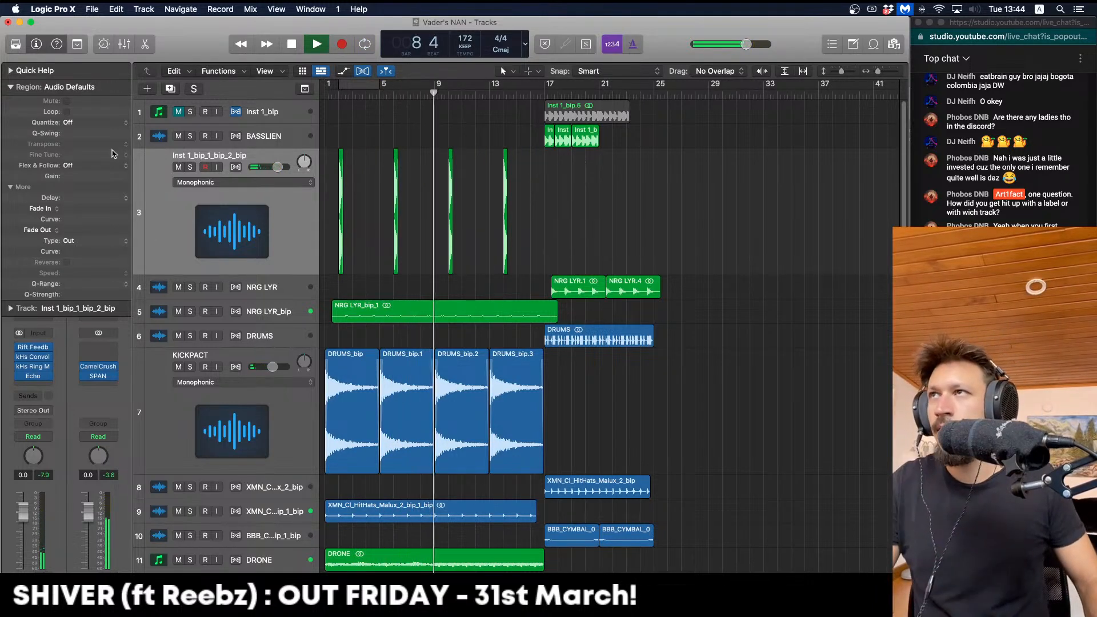
Select the four remaining chops, bars 2 to 14, and fit them to the view
{"action": "left_click", "coordinate": [11, 87]}
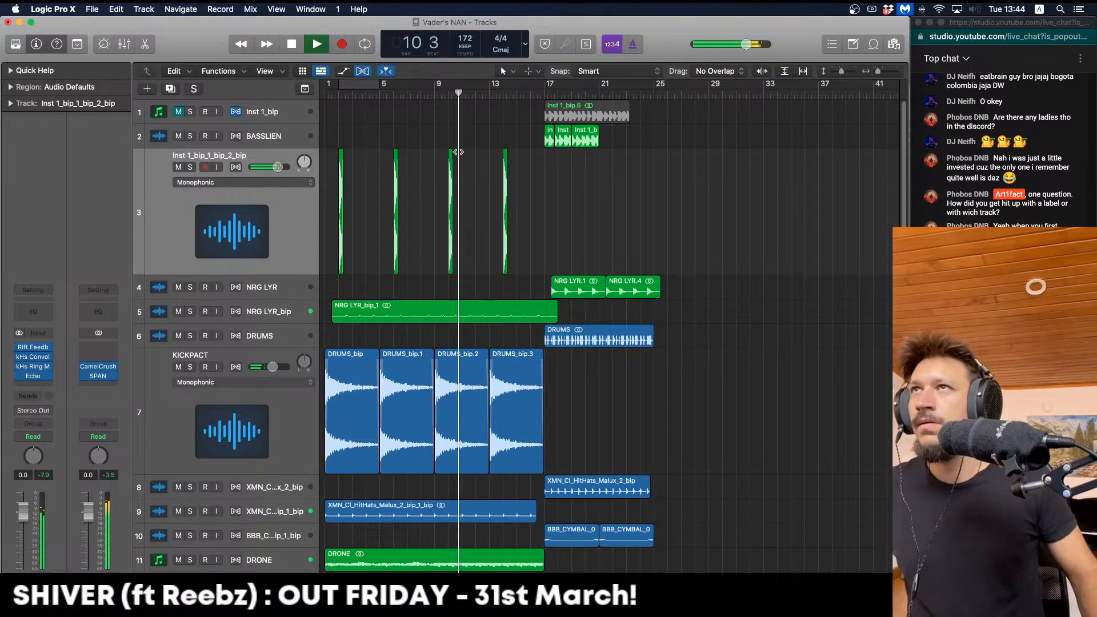
{"action": "left_click_drag", "start_coordinate": [551, 177], "coordinate": [328, 177]}
{"action": "key", "text": "space"}
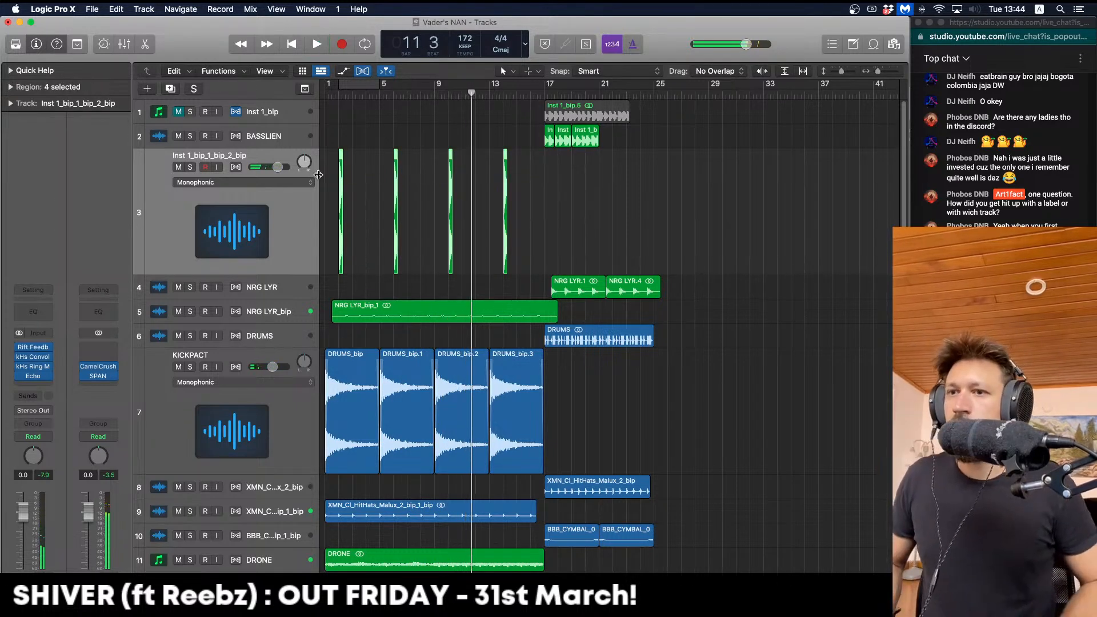
{"action": "key", "text": "z"}
{"action": "key", "text": "Return"}
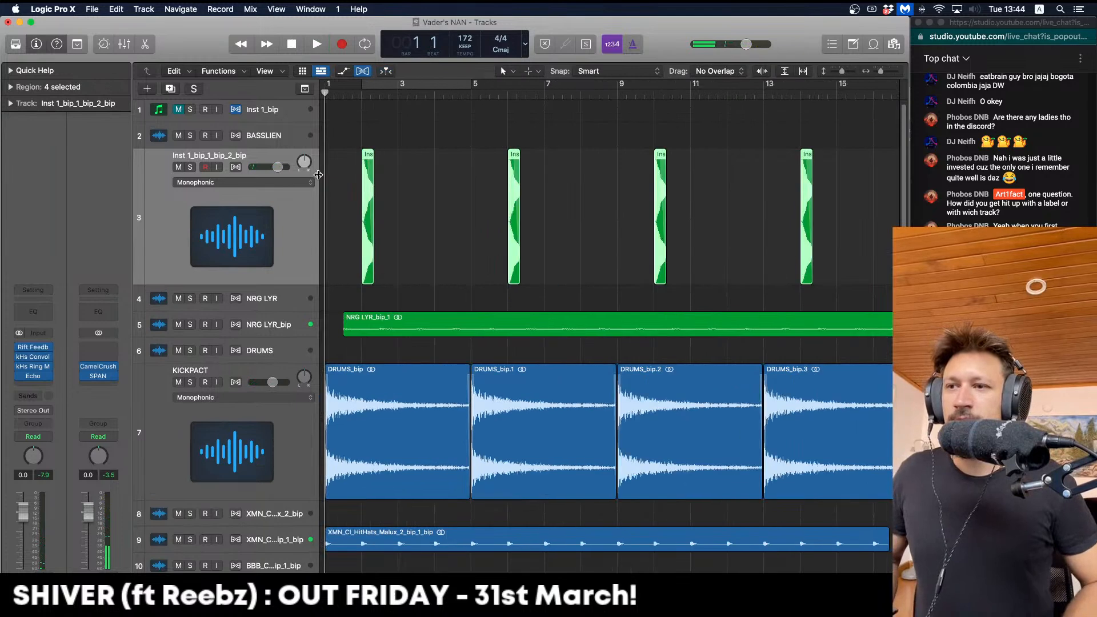
Split DRONE at bar 9, move DRONE .2 to a muted Audio 12, copy DRONE .1 to bar 9
{"action": "key", "text": "z"}
{"action": "scroll", "coordinate": [428, 238], "scroll_direction": "down", "scroll_amount": 3}
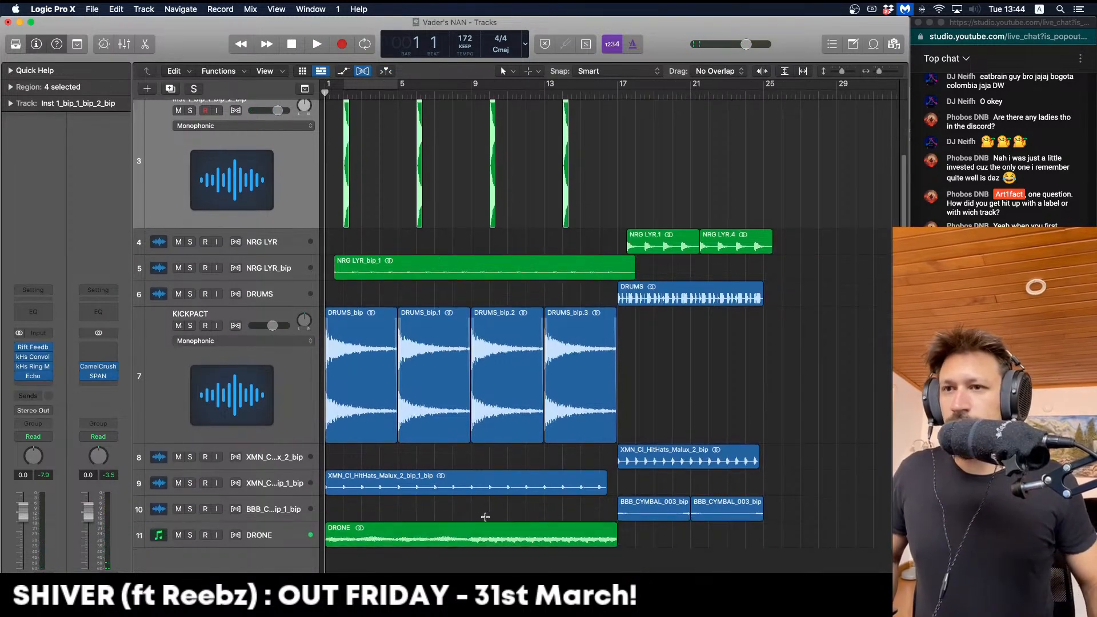
{"action": "left_click", "coordinate": [467, 532]}
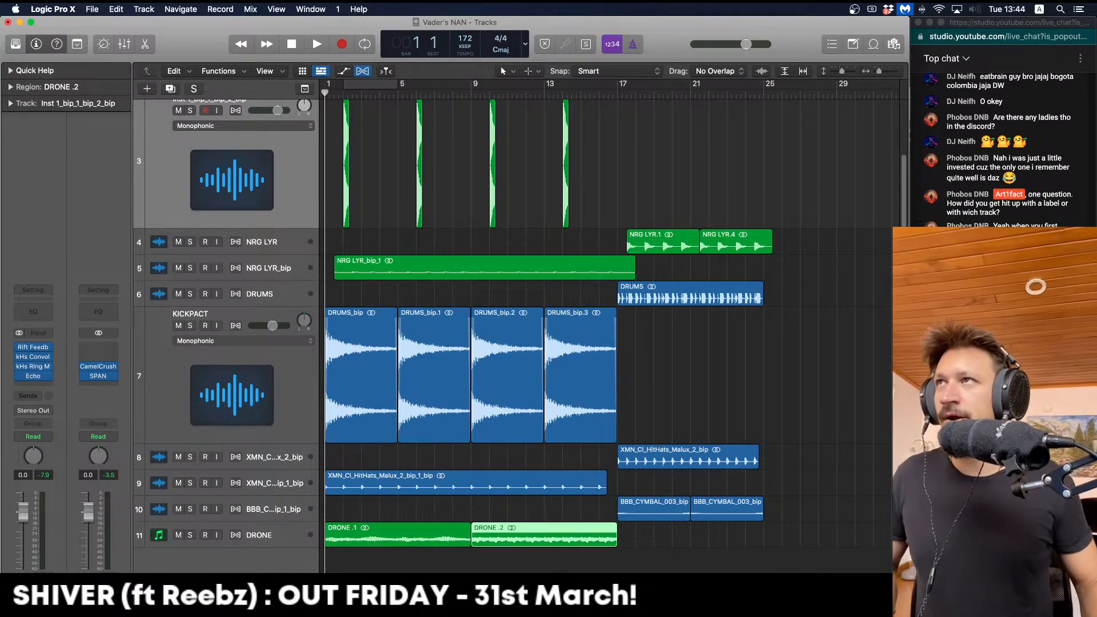
{"action": "left_click", "coordinate": [282, 543]}
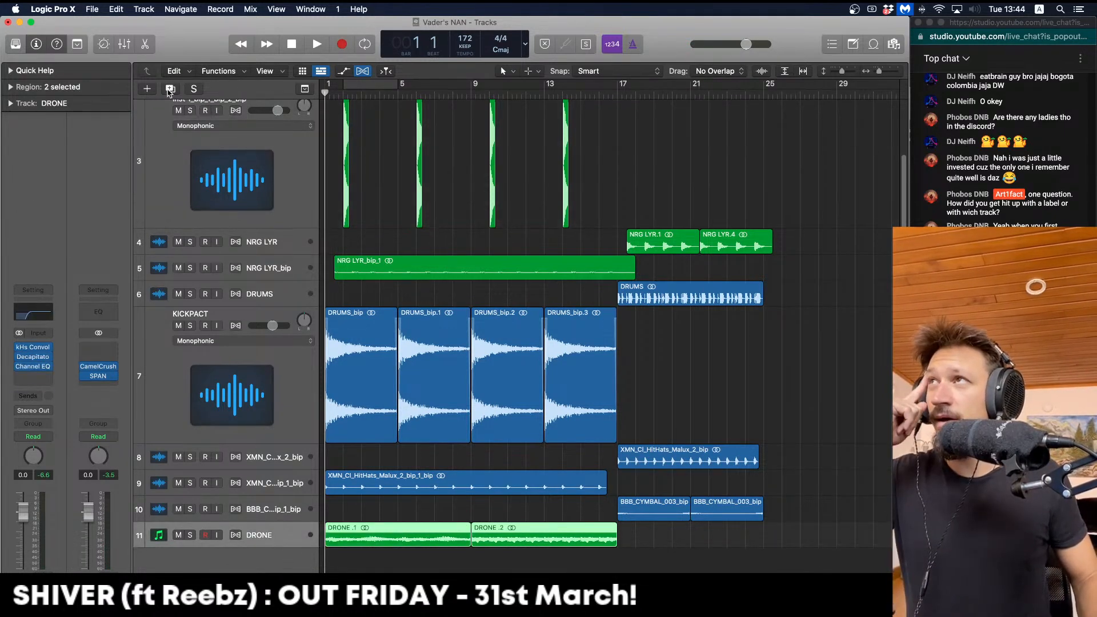
{"action": "key", "text": "super+d"}
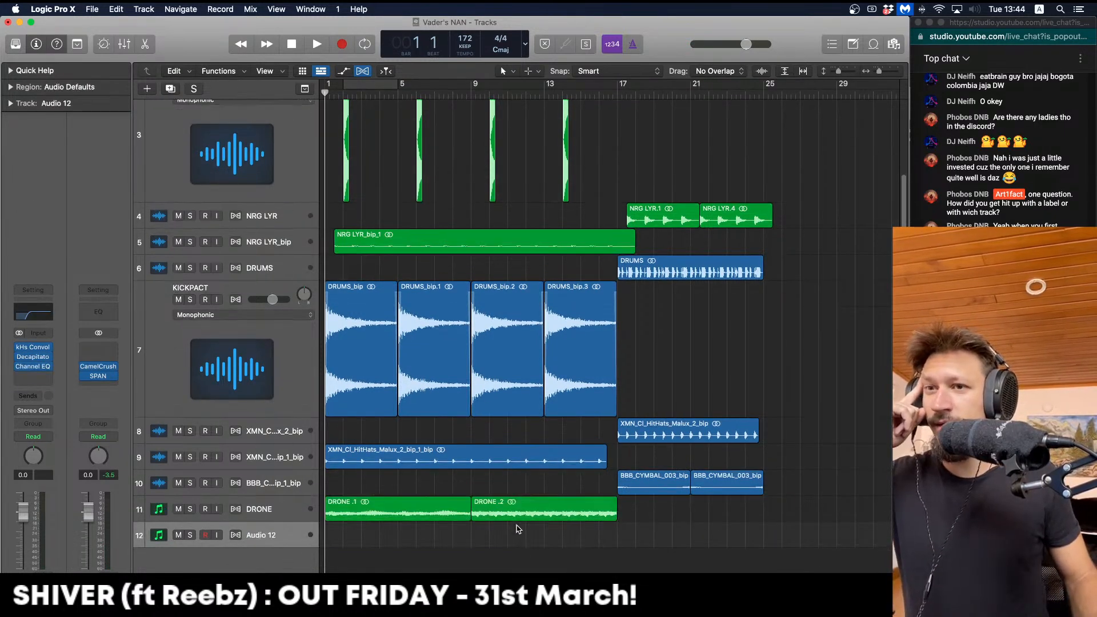
{"action": "left_click_drag", "start_coordinate": [517, 510], "coordinate": [517, 536]}
{"action": "left_click_drag", "start_coordinate": [407, 521], "coordinate": [511, 524]}
{"action": "left_click", "coordinate": [179, 534]}
Zoom out over the whole intro, clear the selection, and cycle bars 5 to 9
{"action": "key", "text": "space"}
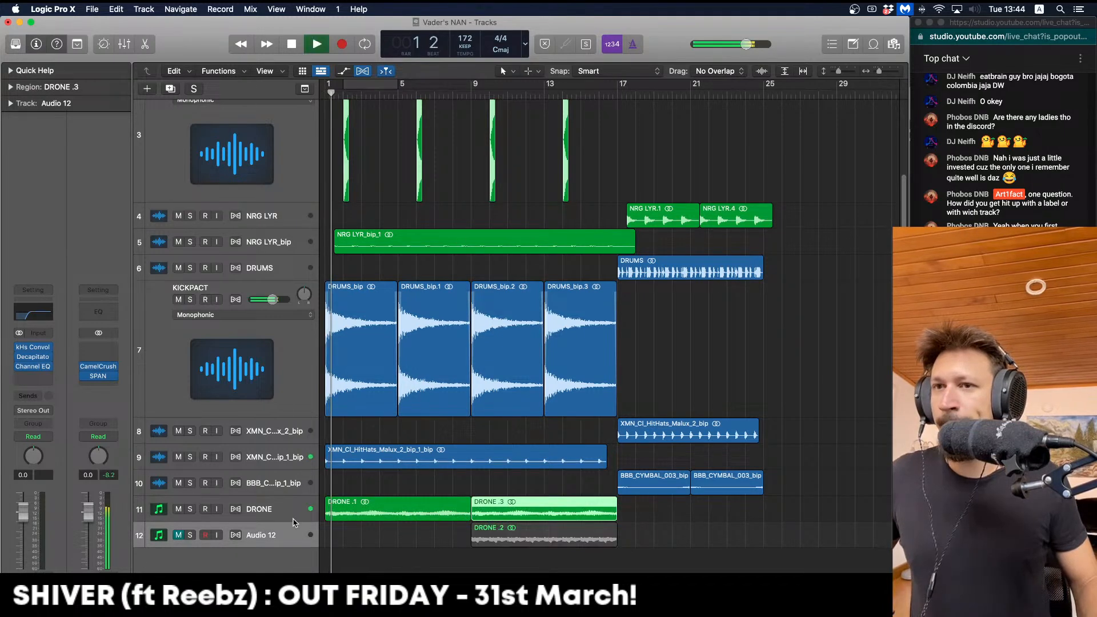
{"action": "key", "text": "super+Left"}
{"action": "scroll", "coordinate": [314, 402], "scroll_direction": "up", "scroll_amount": 1}
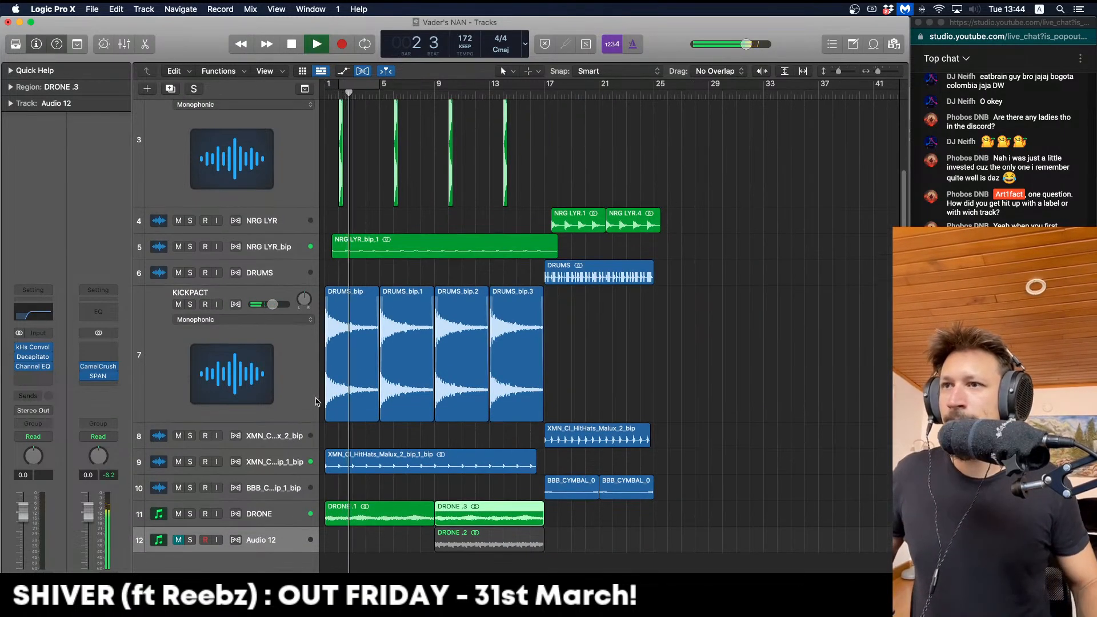
{"action": "left_click", "coordinate": [372, 154]}
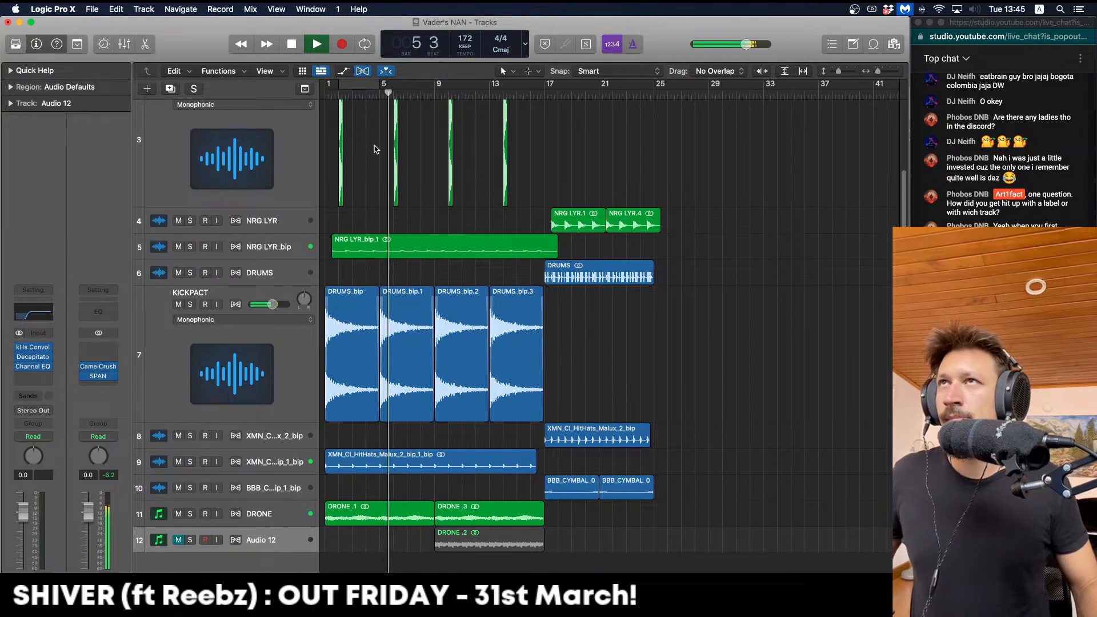
{"action": "key", "text": "space"}
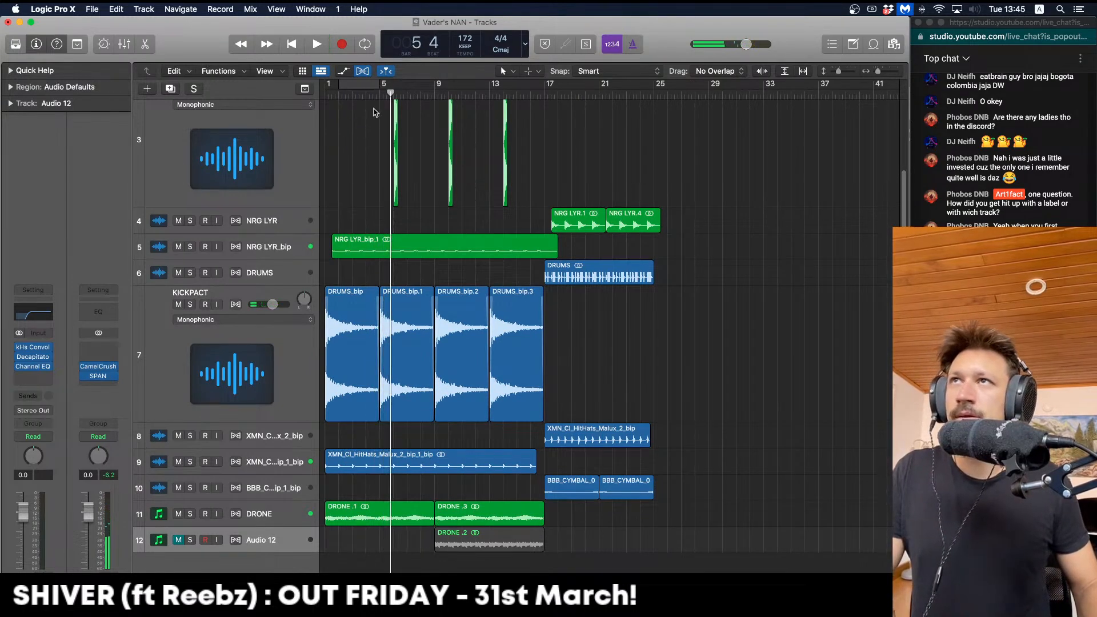
{"action": "left_click_drag", "start_coordinate": [382, 85], "coordinate": [434, 84]}
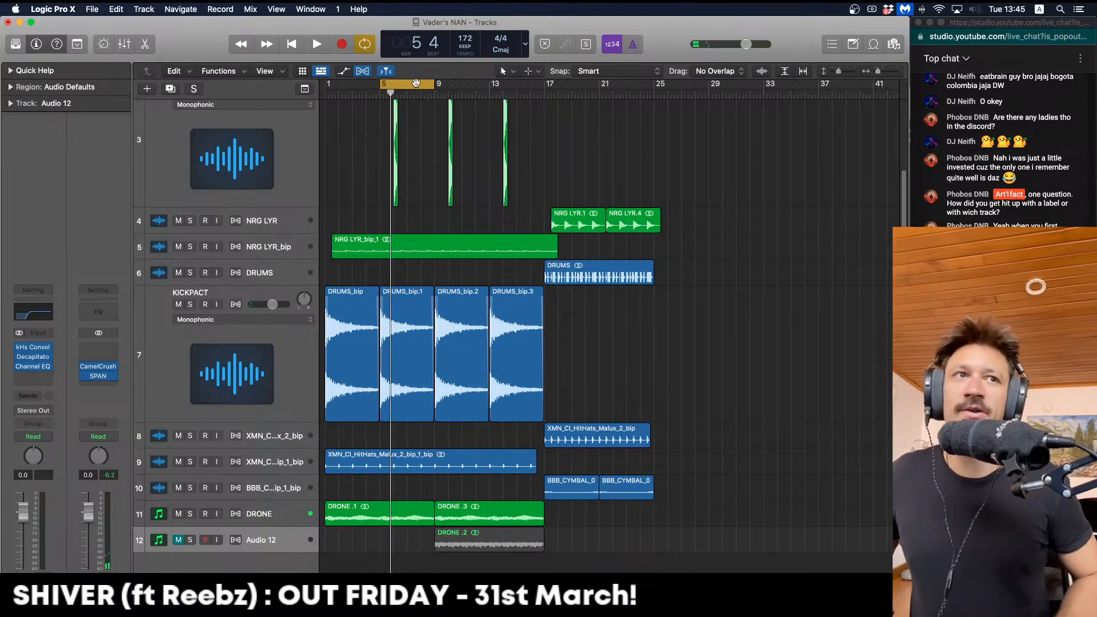
Move the first chop to bar 5, delete the bar-10 chop, and shift the last chop to bar 13
{"action": "key", "text": "super+Right"}
{"action": "key", "text": "super+Right"}
{"action": "key", "text": "Return"}
{"action": "key", "text": "space"}
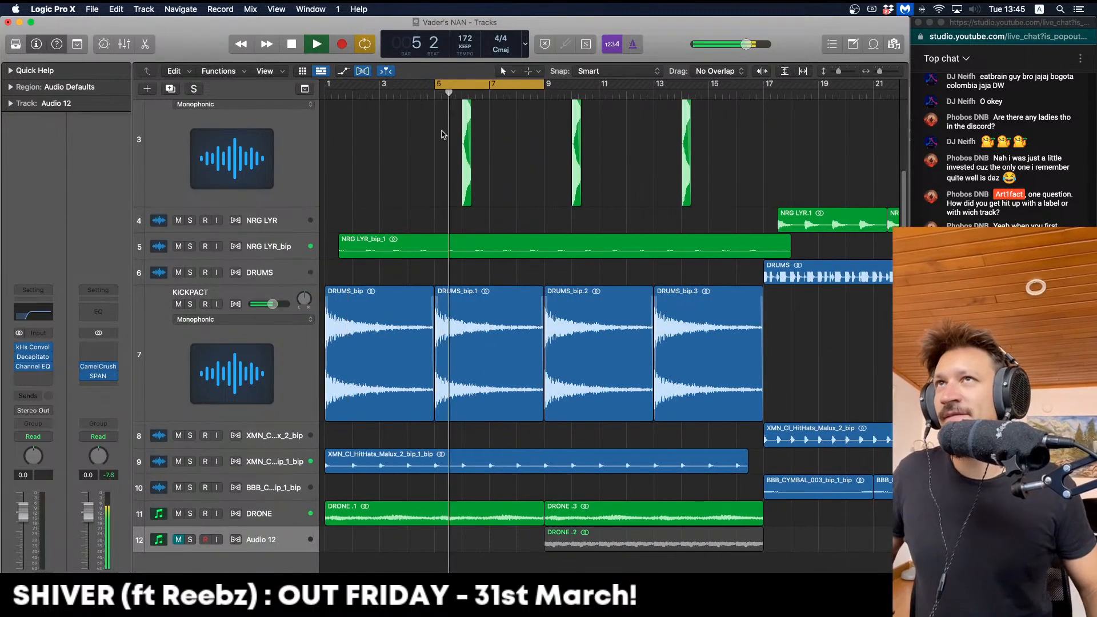
{"action": "left_click_drag", "start_coordinate": [466, 121], "coordinate": [437, 117]}
{"action": "left_click", "coordinate": [465, 121]}
{"action": "key", "text": "super+Left"}
{"action": "key", "text": "super+Left"}
{"action": "key", "text": "c"}
{"action": "left_click", "coordinate": [450, 112]}
{"action": "key", "text": "Delete"}
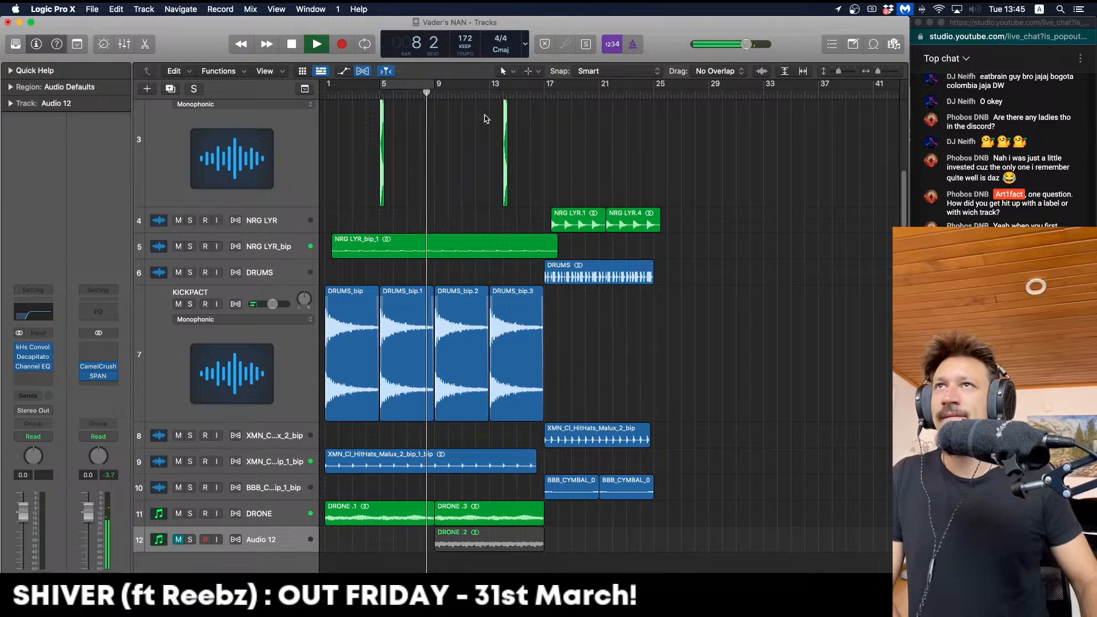
{"action": "left_click_drag", "start_coordinate": [505, 118], "coordinate": [493, 116]}
Copy both chops four bars over so chops sit at bars 1, 5, 9 and 13
{"action": "scroll", "coordinate": [491, 142], "scroll_direction": "up", "scroll_amount": 3}
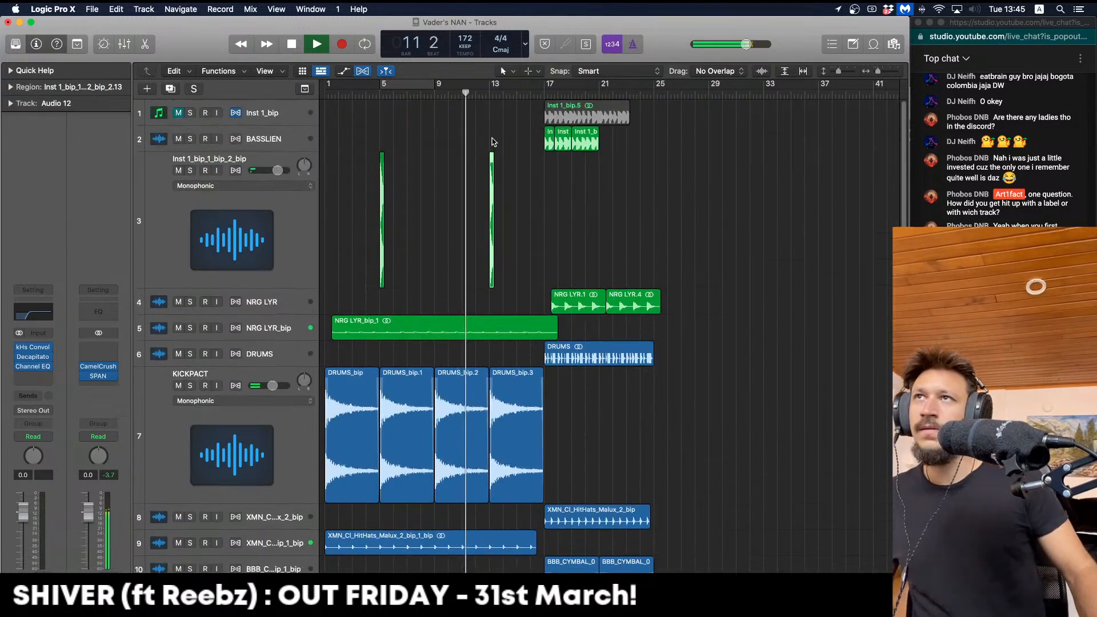
{"action": "left_click_drag", "start_coordinate": [440, 224], "coordinate": [360, 224]}
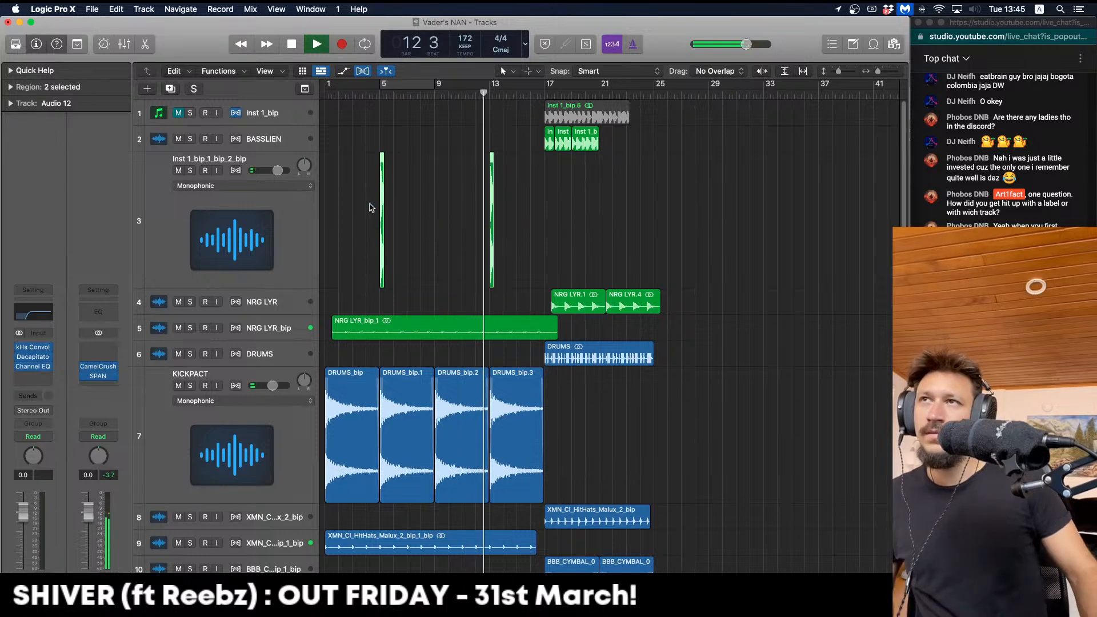
{"action": "left_click_drag", "start_coordinate": [377, 181], "coordinate": [317, 174]}
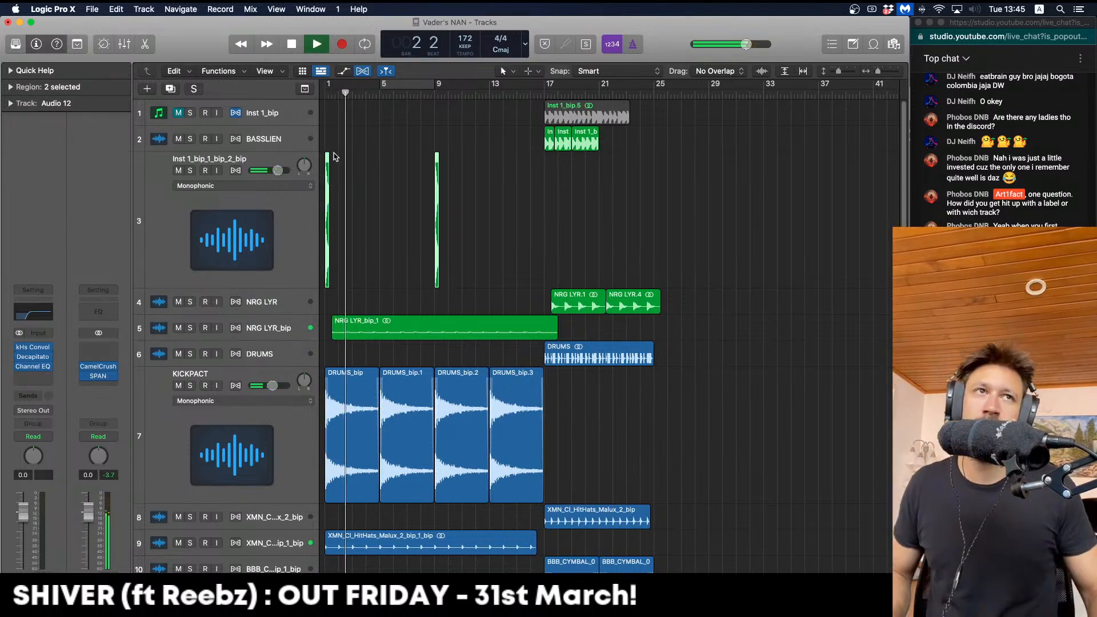
{"action": "left_click_drag", "start_coordinate": [327, 157], "coordinate": [381, 160]}
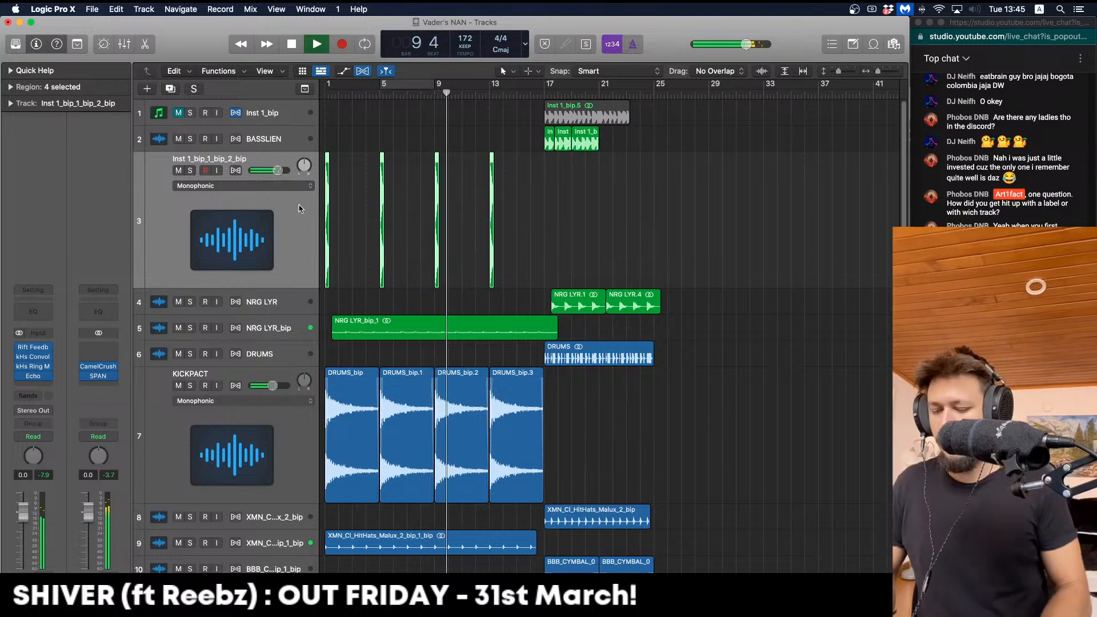
Bounce the four chops in place
{"action": "key", "text": "ctrl+b"}
{"action": "key", "text": "Escape"}
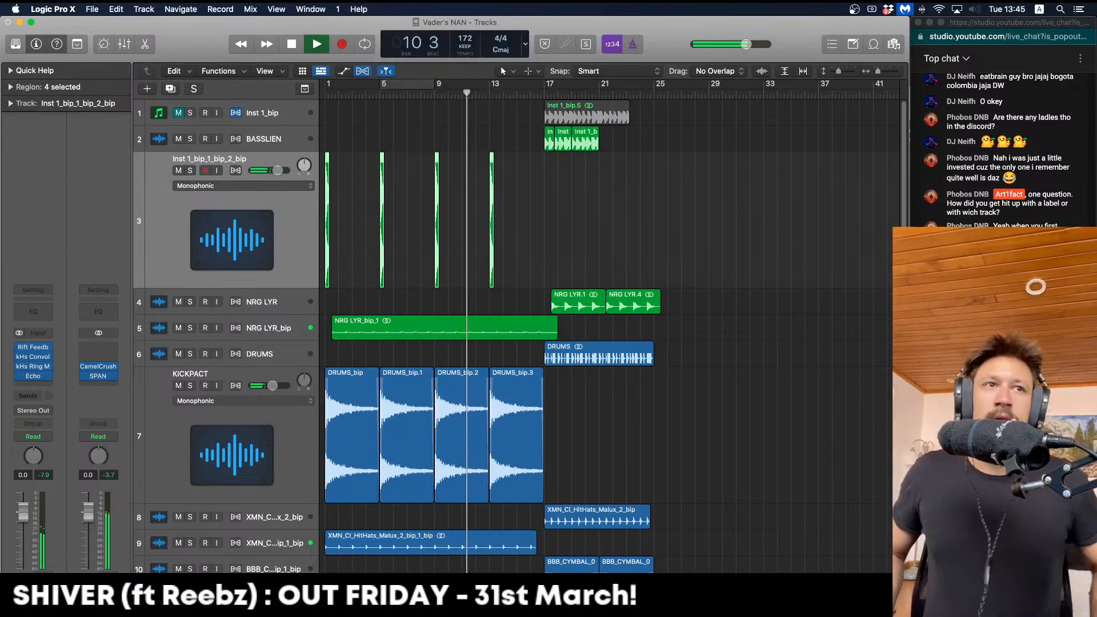
{"action": "key", "text": "Return"}
{"action": "key", "text": "space"}
{"action": "key", "text": "period"}
{"action": "key", "text": "period"}
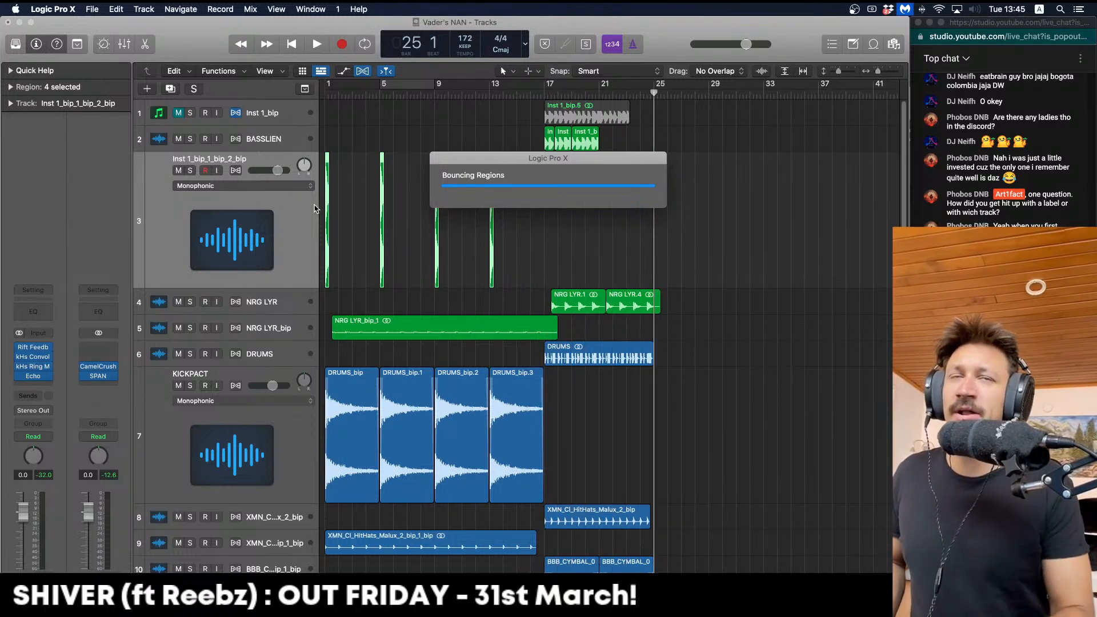
Delete the original chop track, stretch the bounced region to bar 17, and add a Channel EQ
{"action": "left_click", "coordinate": [314, 209]}
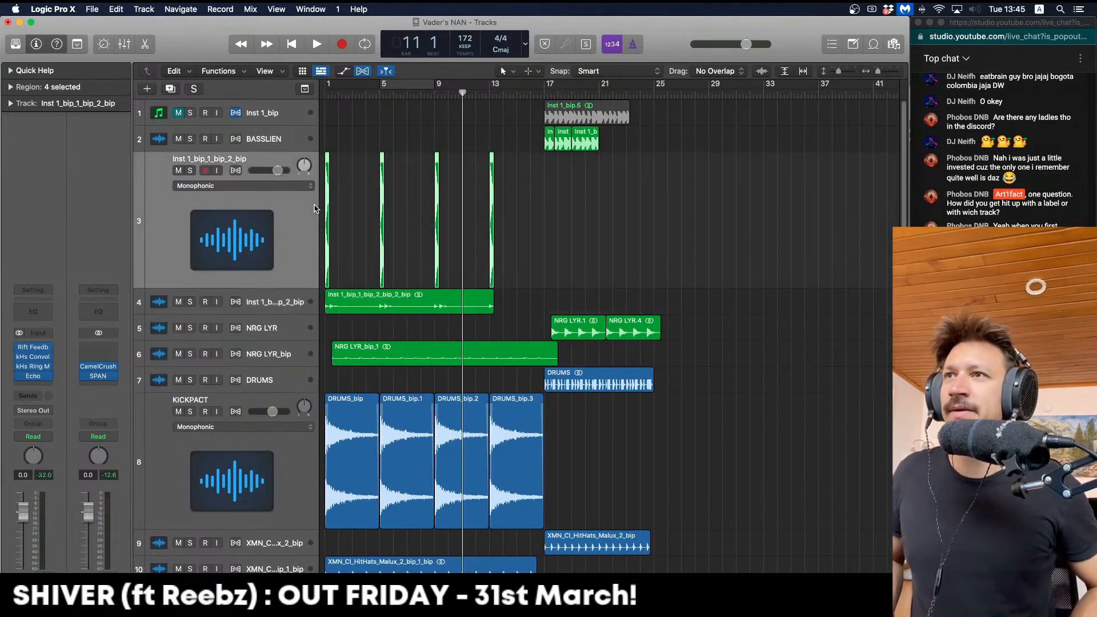
{"action": "key", "text": "Delete"}
{"action": "key", "text": "Delete"}
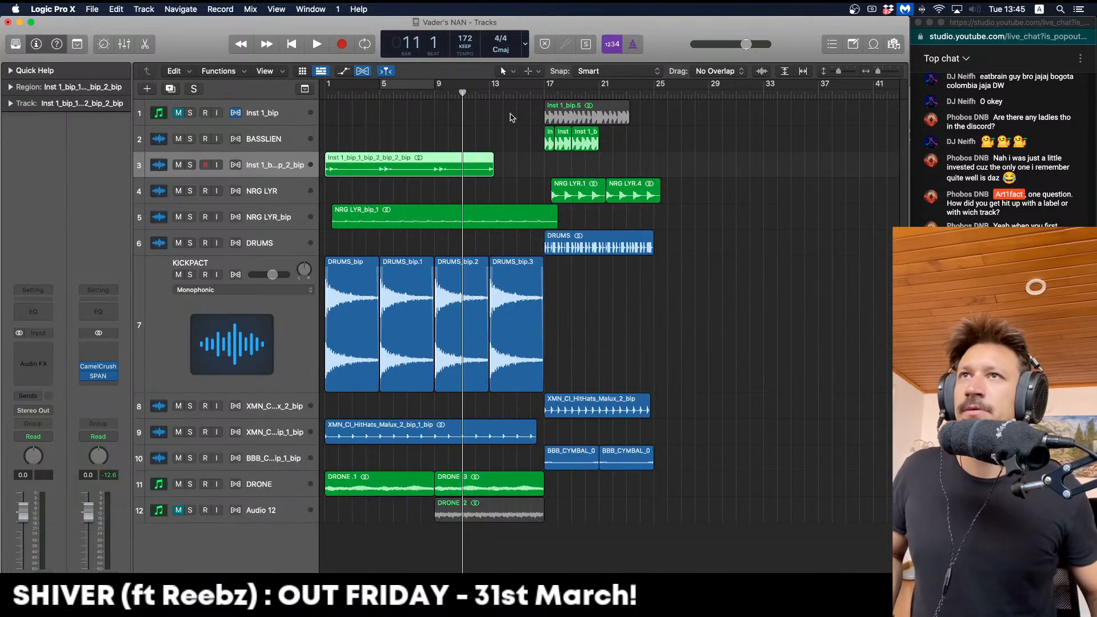
{"action": "left_click_drag", "start_coordinate": [493, 172], "coordinate": [544, 173]}
{"action": "key", "text": "space"}
{"action": "key", "text": "Return"}
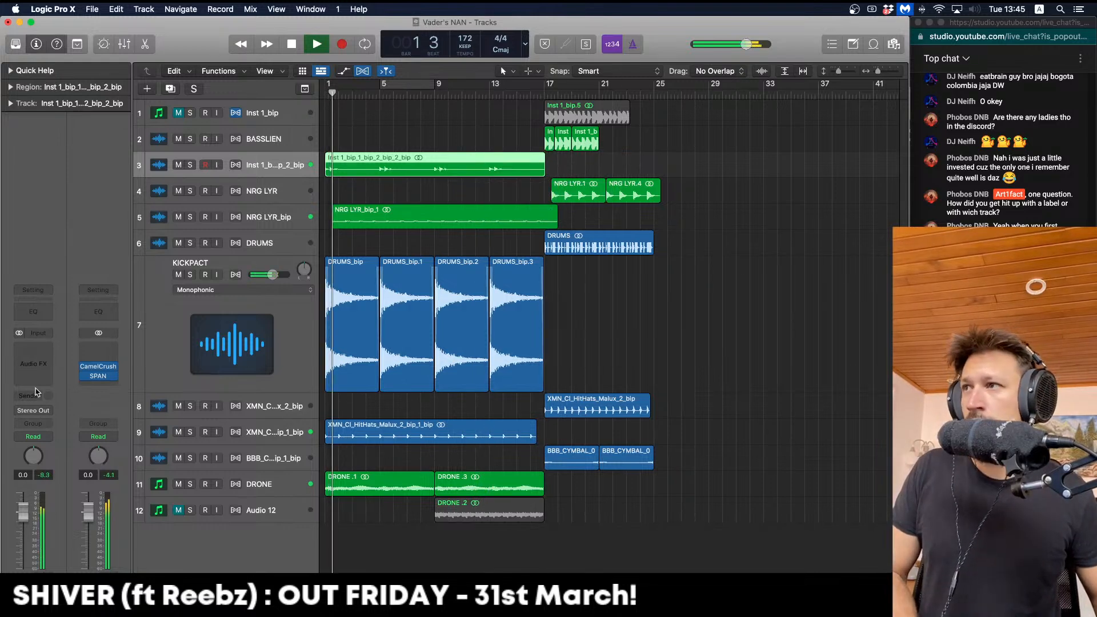
{"action": "key", "text": "space"}
{"action": "key", "text": "space"}
{"action": "left_click", "coordinate": [38, 313]}
Set the chop track's Channel EQ low cut to roughly 262–300 Hz with an 18 dB/Oct slope
{"action": "left_click_drag", "start_coordinate": [496, 349], "coordinate": [587, 350]}
{"action": "key", "text": "Return"}
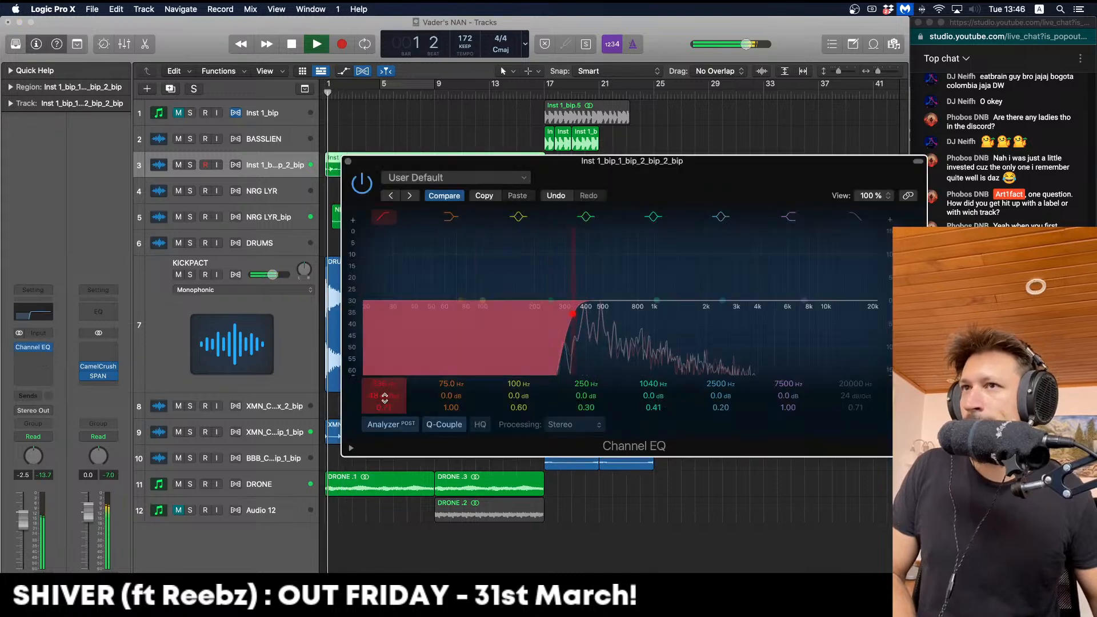
{"action": "left_click_drag", "start_coordinate": [384, 394], "coordinate": [384, 411]}
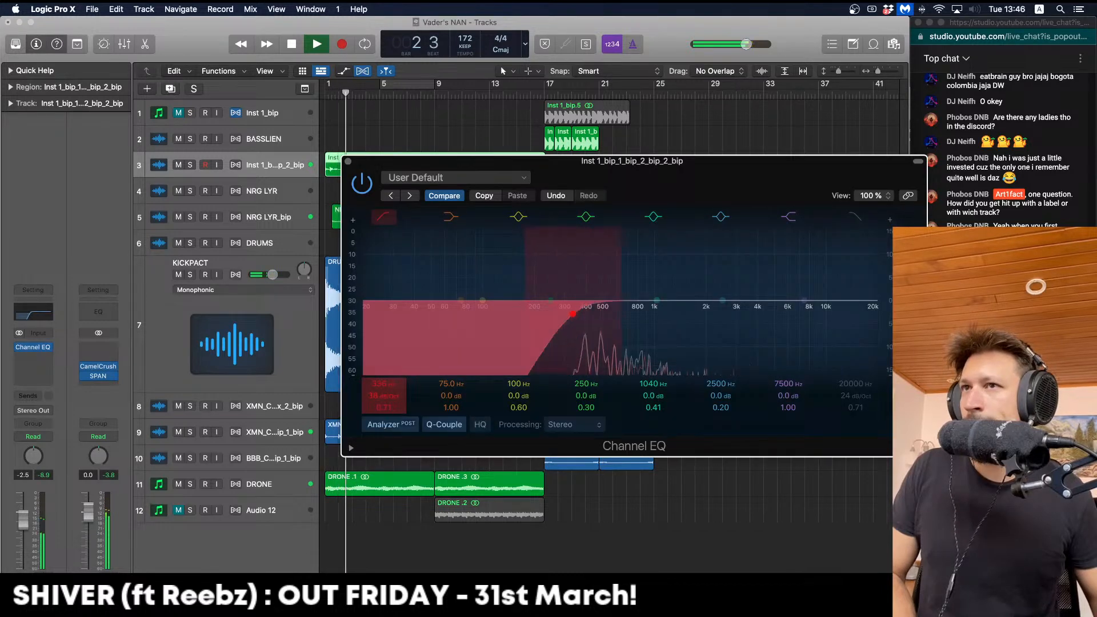
{"action": "key", "text": "Return"}
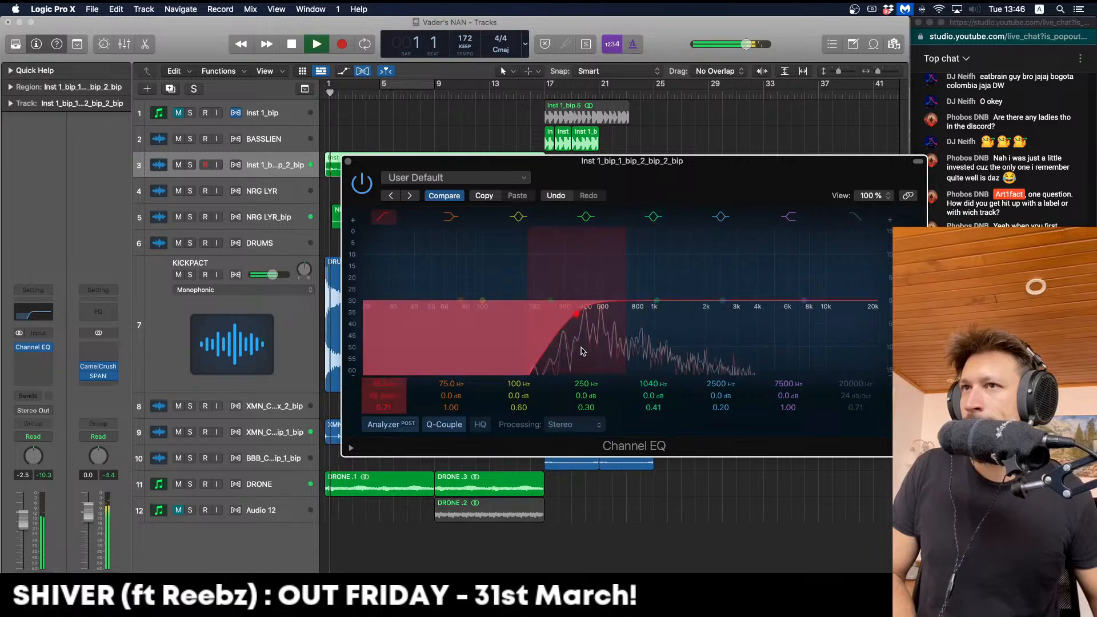
{"action": "left_click_drag", "start_coordinate": [583, 352], "coordinate": [560, 348]}
{"action": "key", "text": "space"}
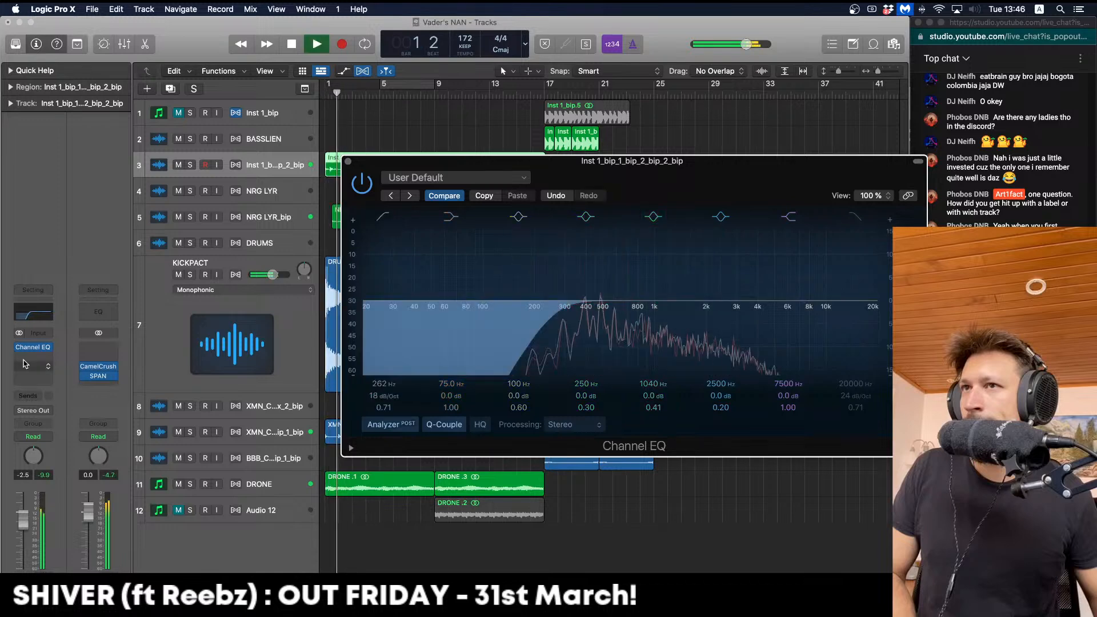
{"action": "key", "text": "space"}
Insert ChromaVerb after the EQ and reshape its damping curve, lower point at 570 Hz
{"action": "left_click", "coordinate": [26, 364]}
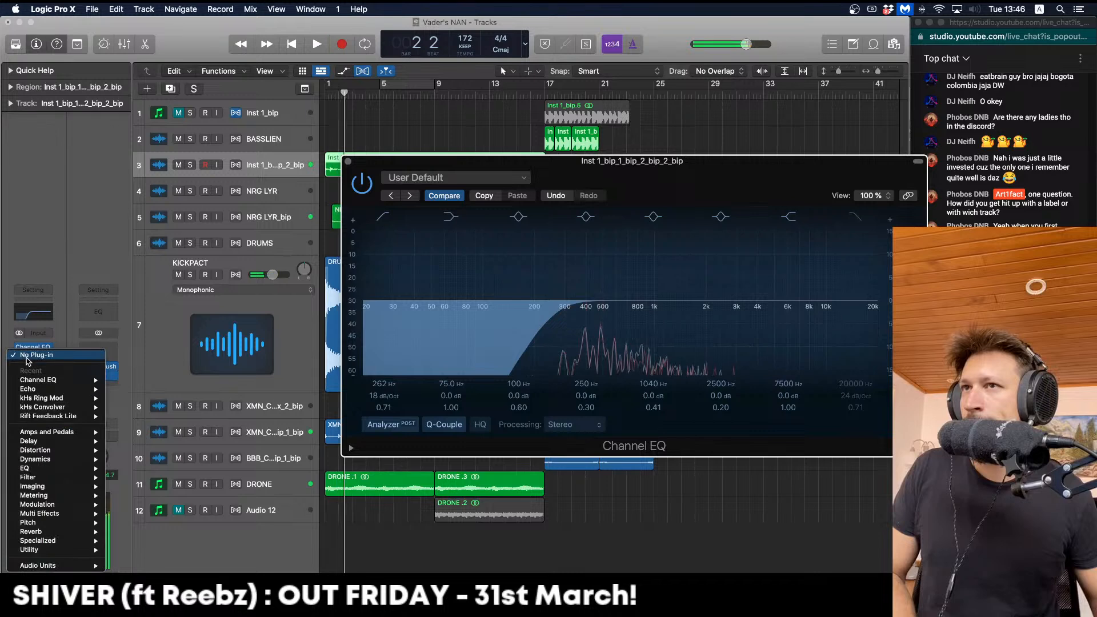
{"action": "mouse_move", "coordinate": [85, 532]}
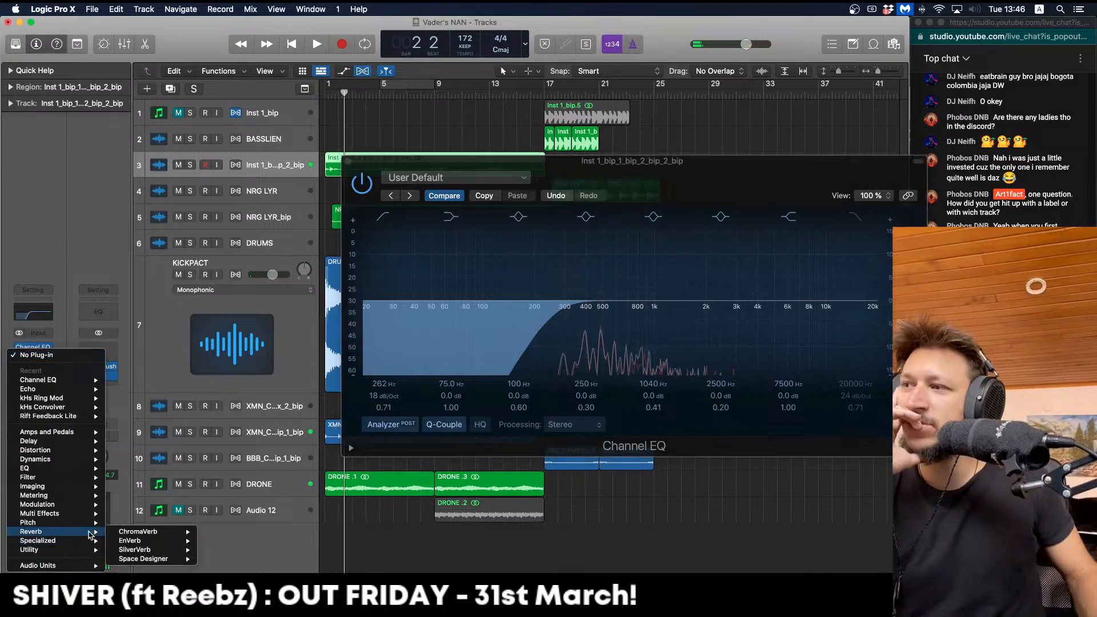
{"action": "left_click", "coordinate": [131, 534]}
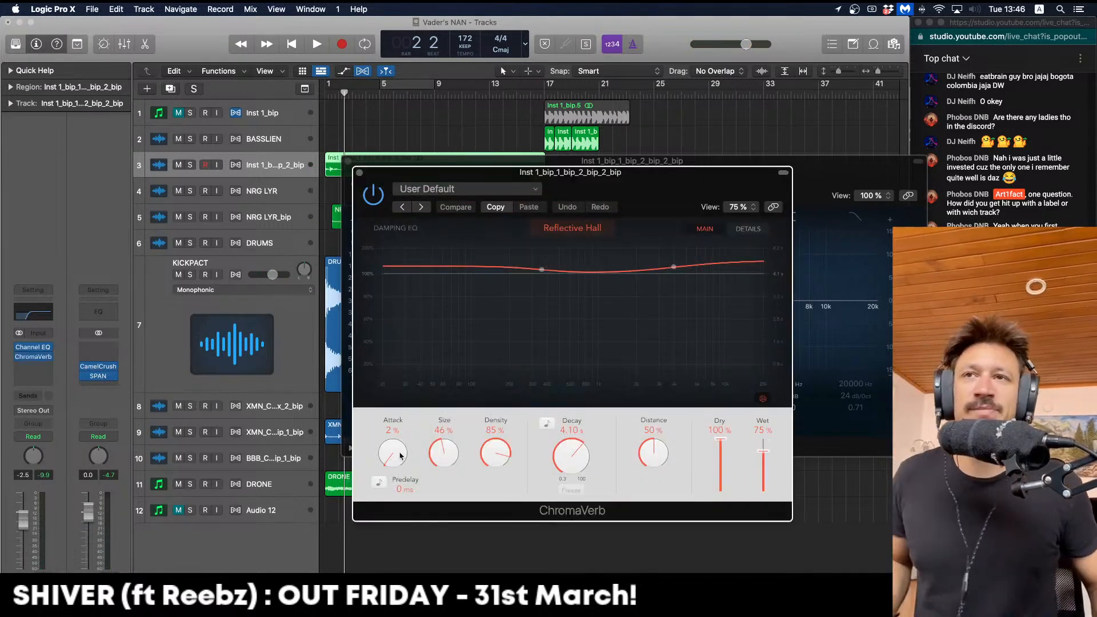
{"action": "left_click_drag", "start_coordinate": [541, 269], "coordinate": [559, 324]}
{"action": "key", "text": "space"}
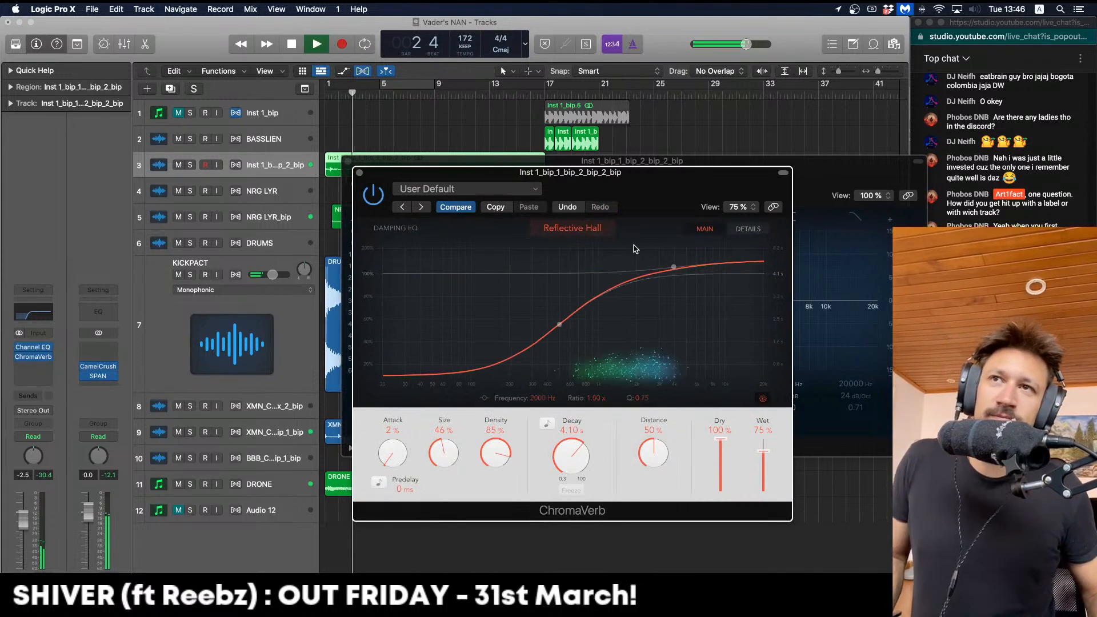
{"action": "key", "text": "Return"}
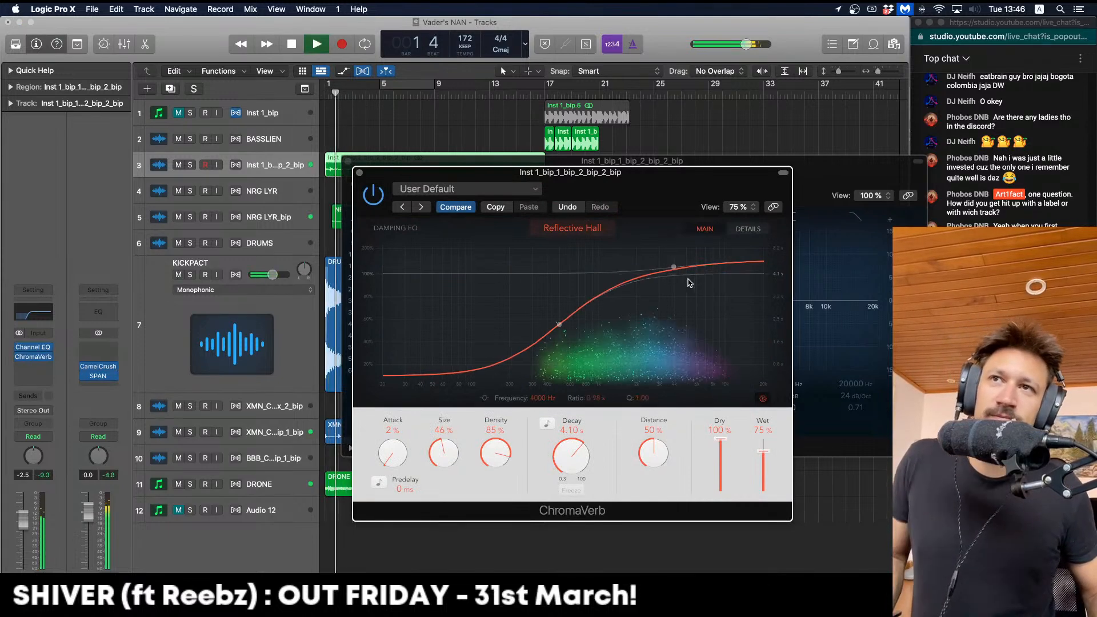
{"action": "left_click_drag", "start_coordinate": [674, 268], "coordinate": [682, 289]}
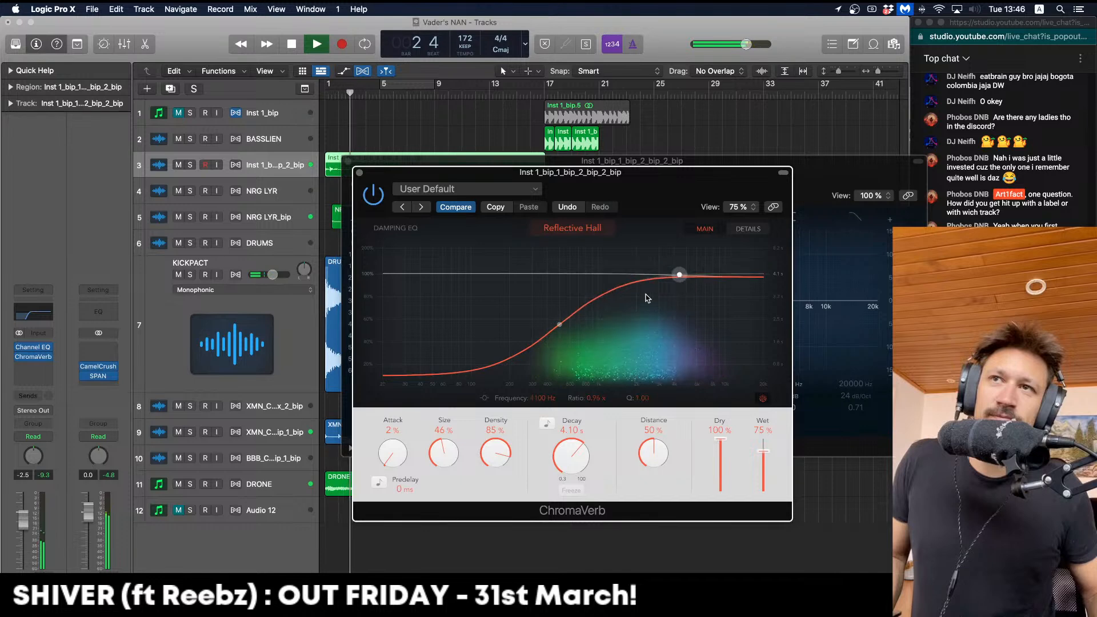
{"action": "left_click", "coordinate": [559, 324]}
Set ChromaVerb wet to 29%, lower the chop track to −3.5 dB, and close the plug-in windows
{"action": "left_click_drag", "start_coordinate": [763, 476], "coordinate": [768, 488]}
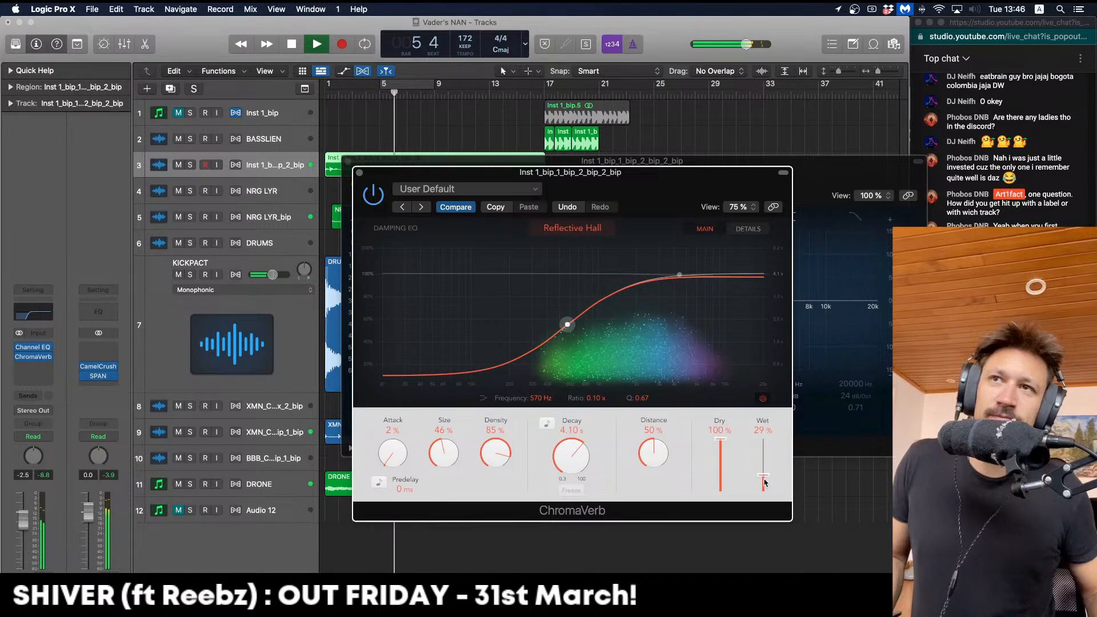
{"action": "key", "text": "space"}
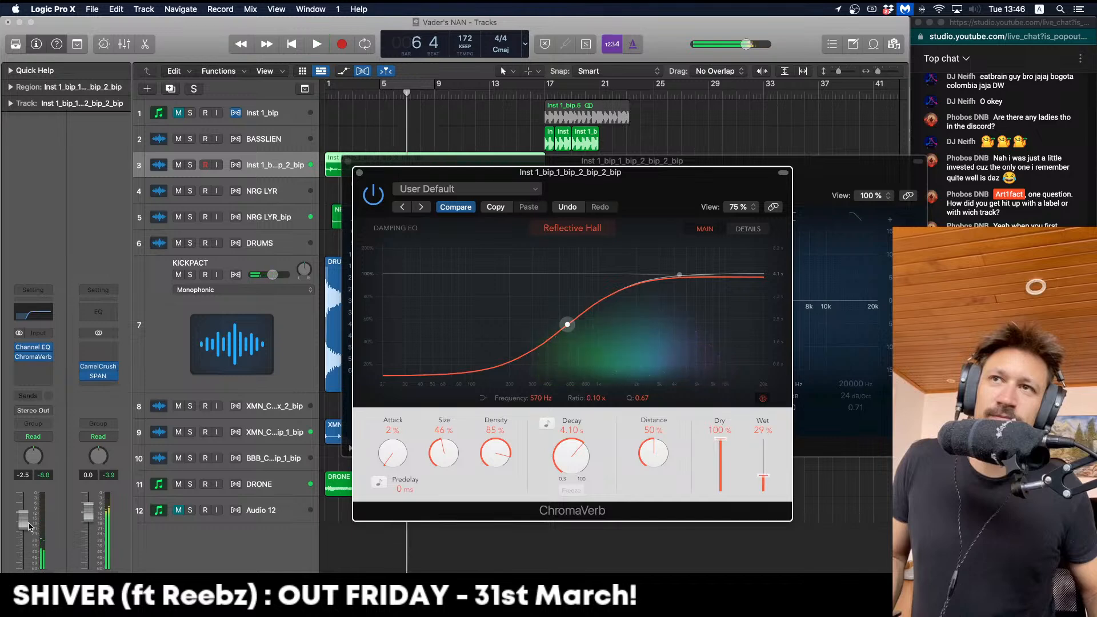
{"action": "left_click_drag", "start_coordinate": [29, 525], "coordinate": [29, 527]}
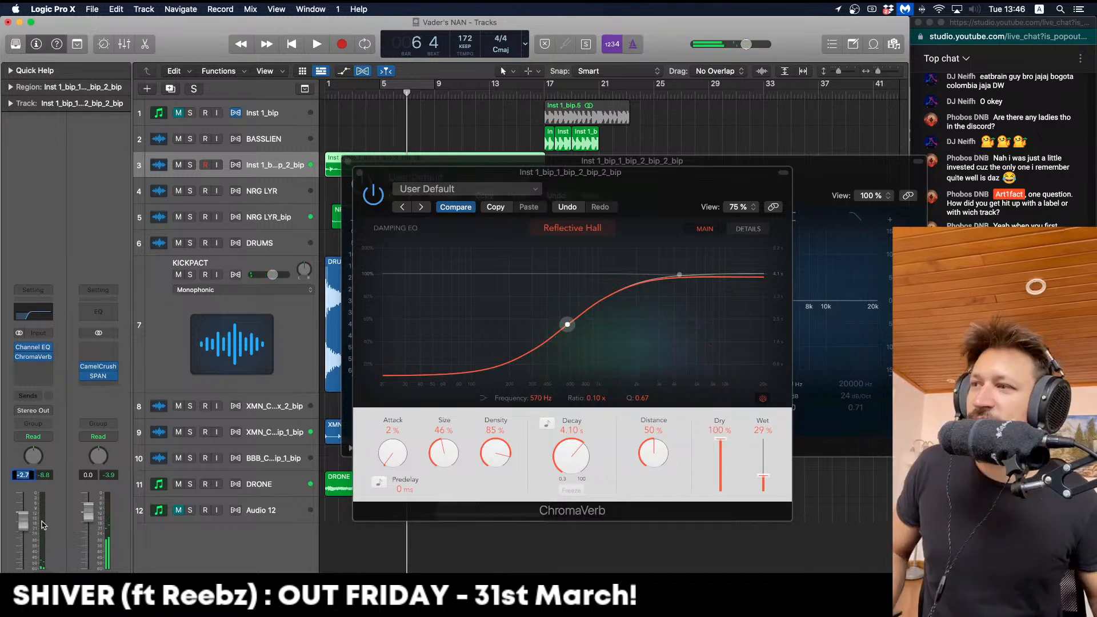
{"action": "key", "text": "space"}
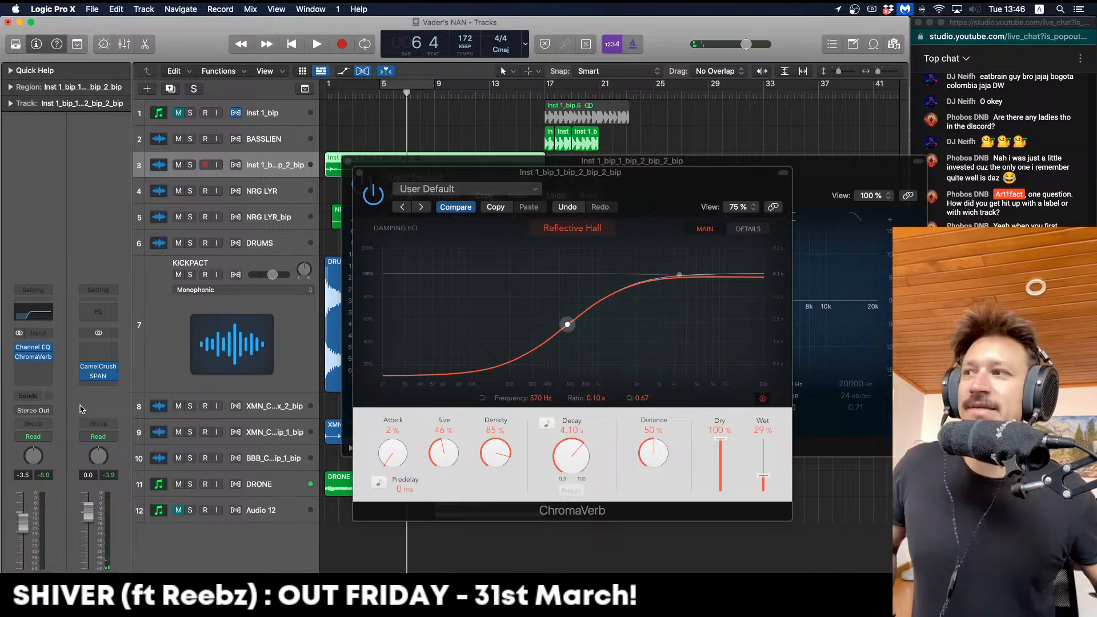
{"action": "left_click", "coordinate": [359, 173]}
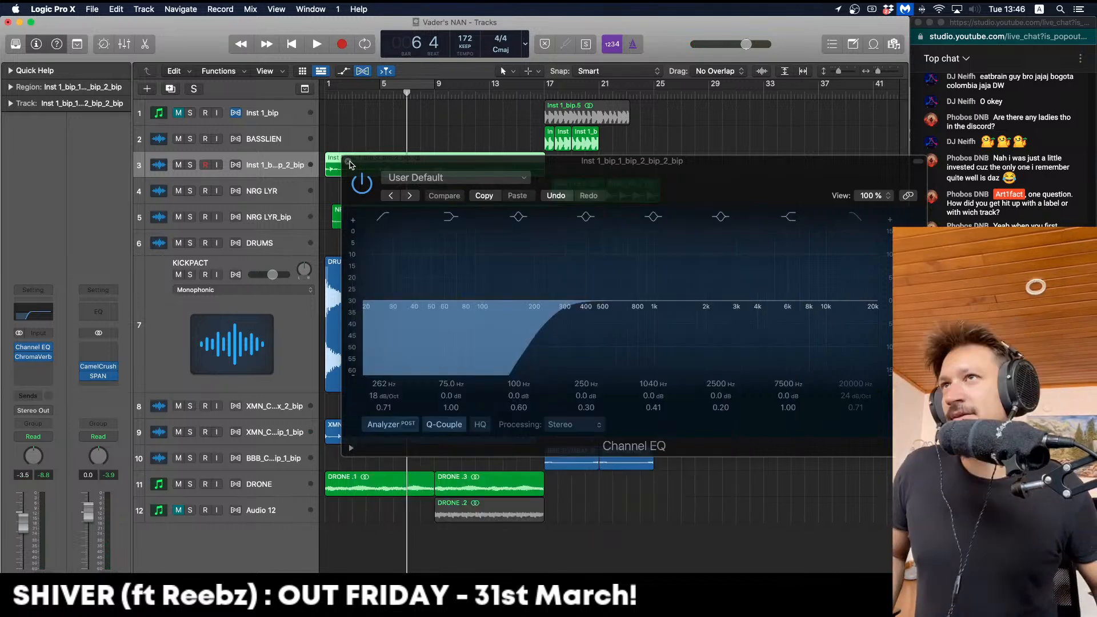
{"action": "left_click", "coordinate": [347, 162]}
{"action": "key", "text": "Return"}
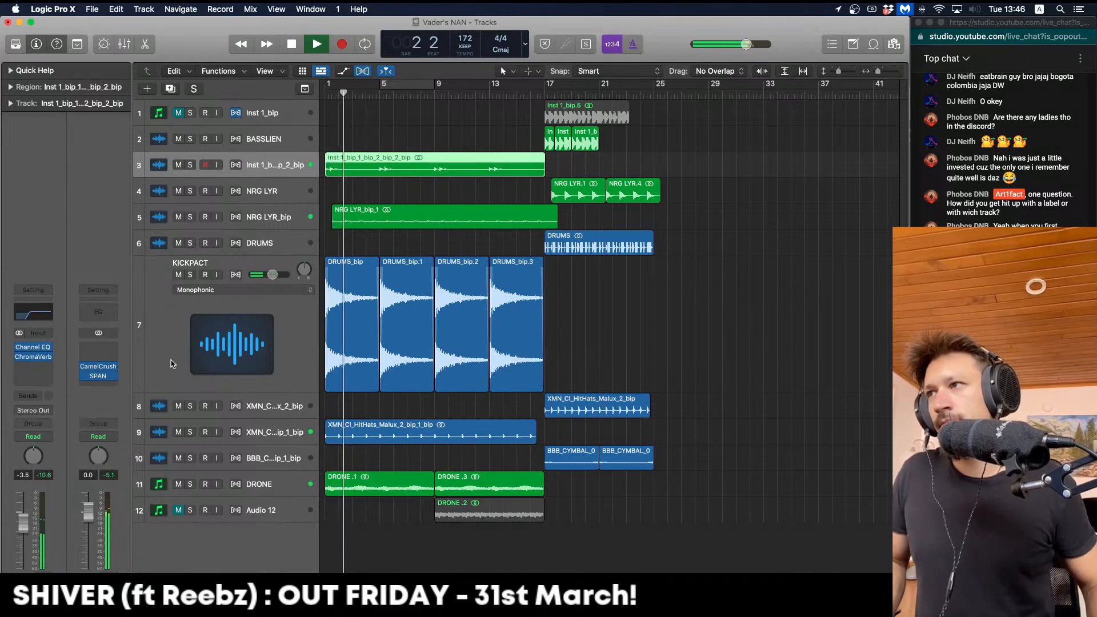
{"action": "key", "text": "space"}
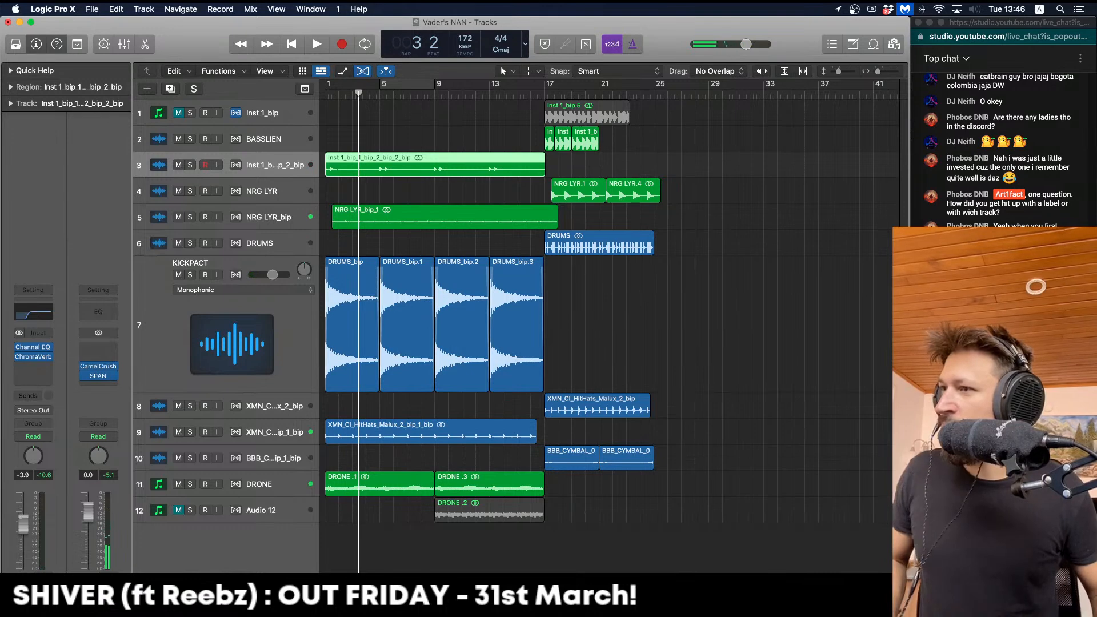
{"action": "left_click_drag", "start_coordinate": [22, 521], "coordinate": [24, 530]}
{"action": "key", "text": "space"}
{"action": "key", "text": "Return"}
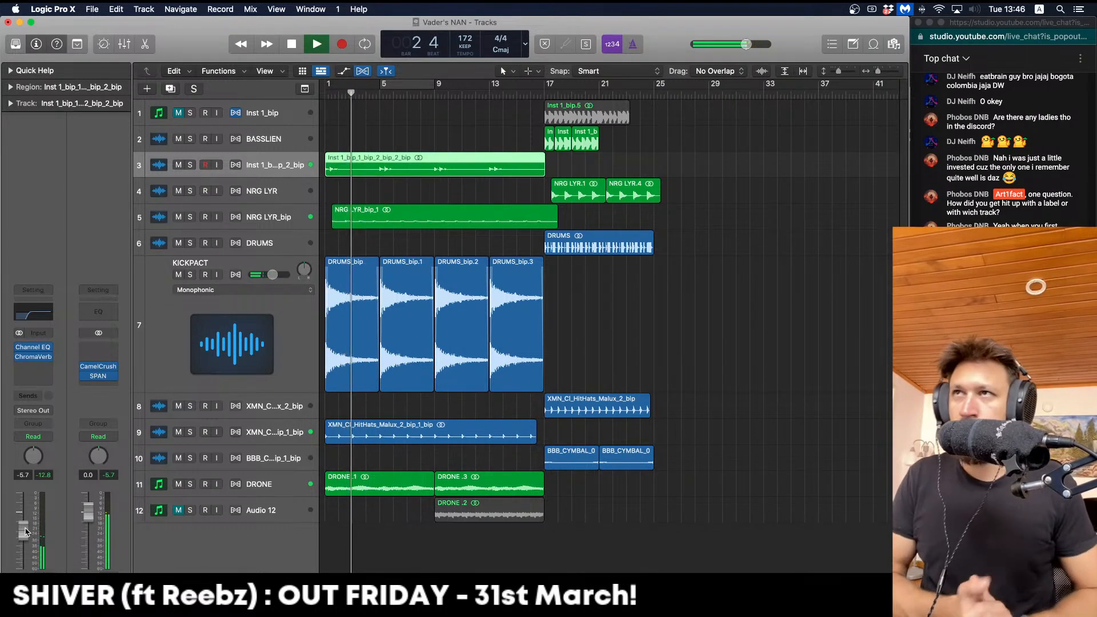
{"action": "key", "text": "Down"}
{"action": "key", "text": "Down"}
{"action": "key", "text": "Down"}
{"action": "key", "text": "Down"}
{"action": "key", "text": "Down"}
{"action": "key", "text": "Up"}
{"action": "key", "text": "ctrl+z"}
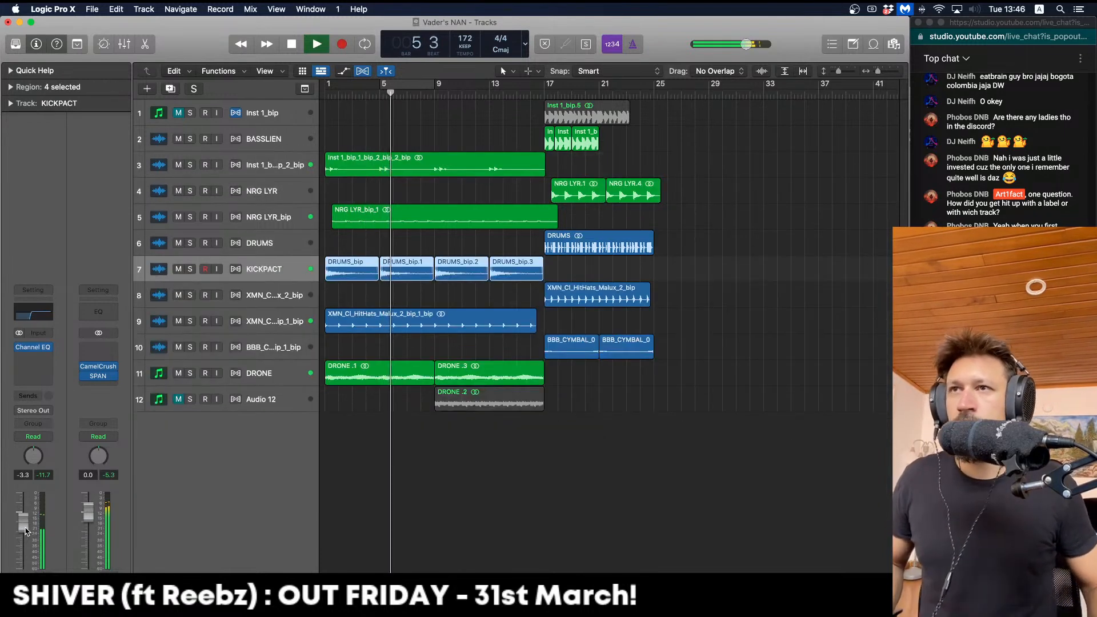
{"action": "left_click", "coordinate": [274, 318]}
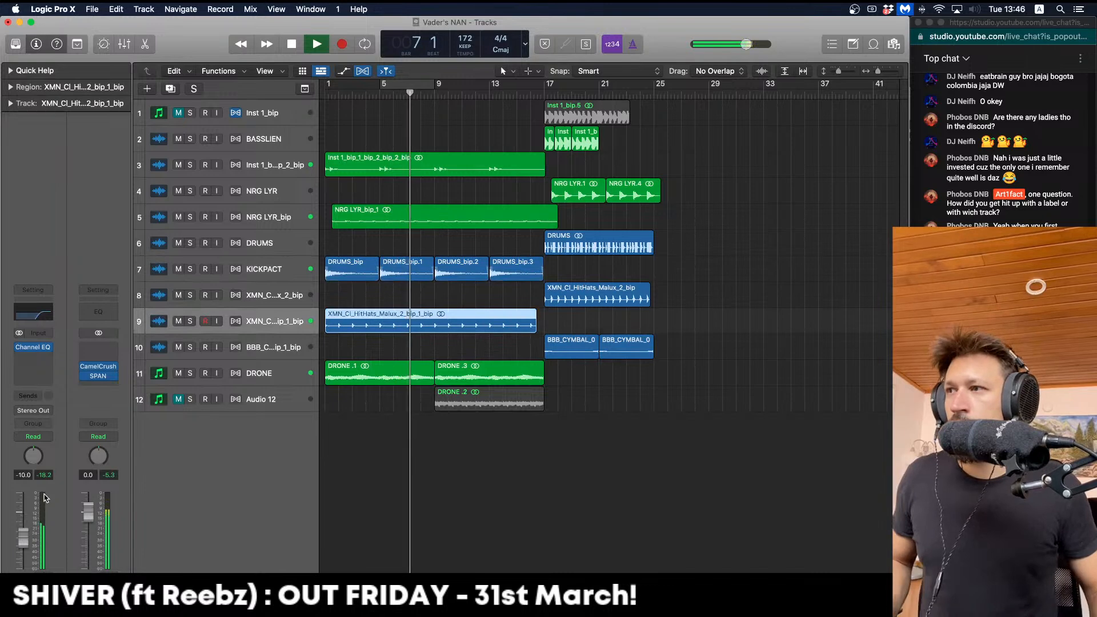
{"action": "left_click_drag", "start_coordinate": [23, 537], "coordinate": [23, 539]}
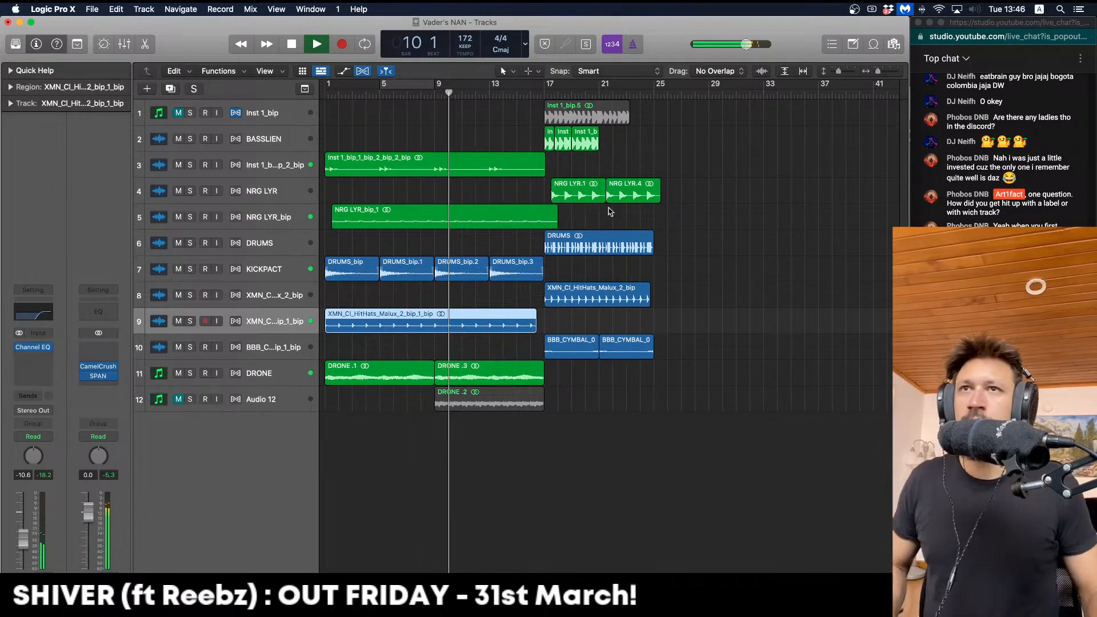
Bounce the DRUMS region in place to a new track, copy it to bar 9, and loop bars 9–21
{"action": "left_click", "coordinate": [594, 251]}
{"action": "key", "text": "ctrl+b"}
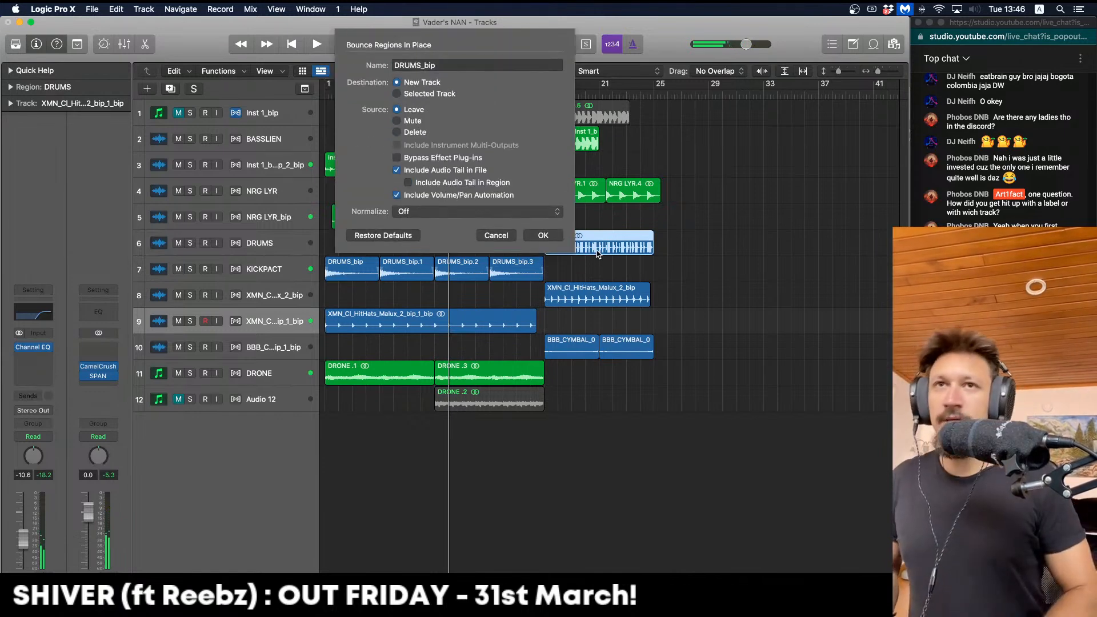
{"action": "key", "text": "Return"}
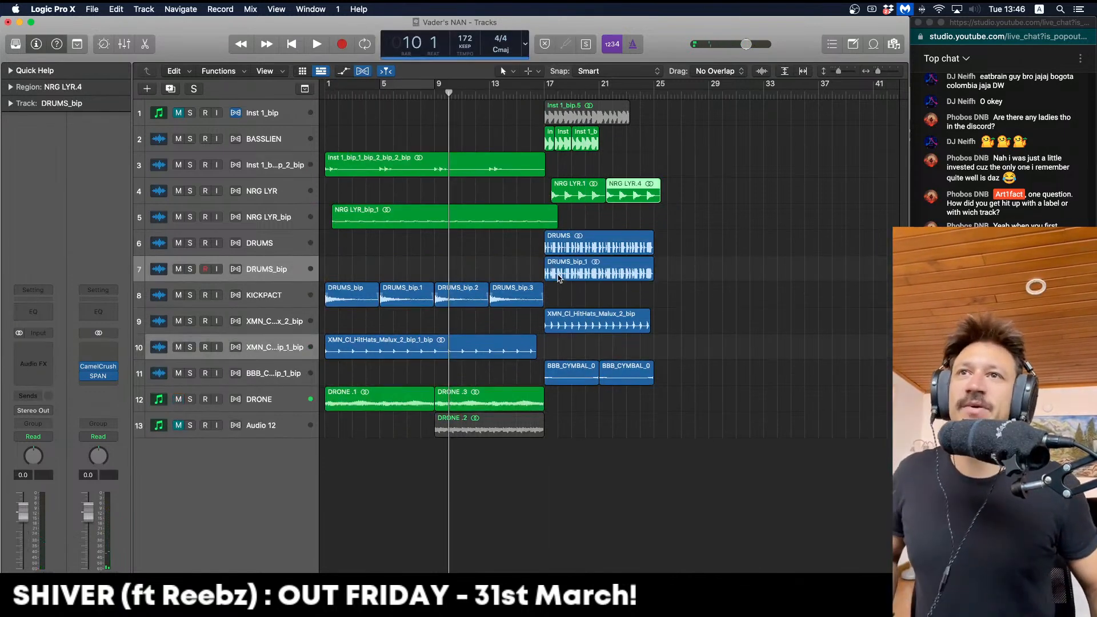
{"action": "left_click_drag", "start_coordinate": [583, 273], "coordinate": [473, 273]}
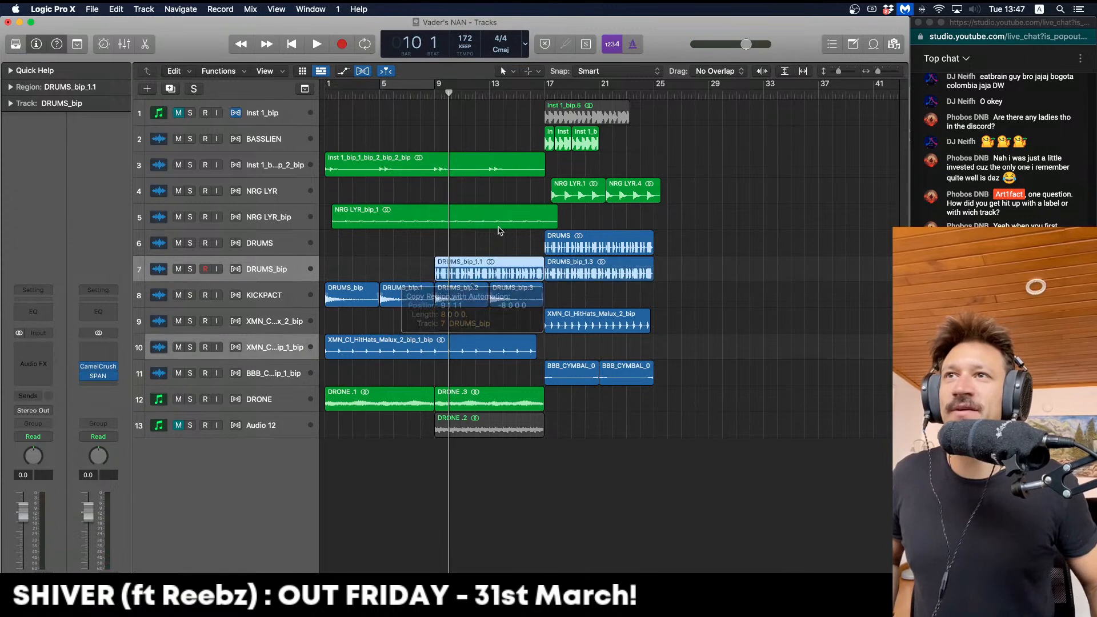
{"action": "left_click", "coordinate": [499, 226]}
{"action": "left_click_drag", "start_coordinate": [435, 94], "coordinate": [627, 93]}
{"action": "key", "text": "space"}
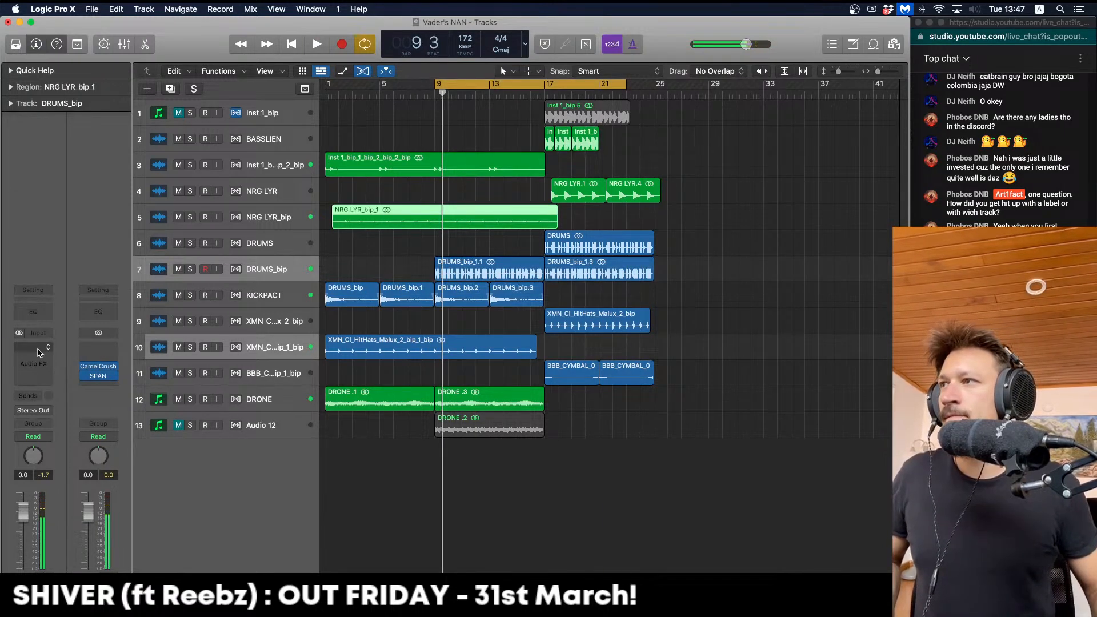
Insert kHs Convolver on DRUMS_bip, load an impulse response, and lower its mix slightly
{"action": "left_click", "coordinate": [39, 352]}
{"action": "mouse_move", "coordinate": [84, 412]}
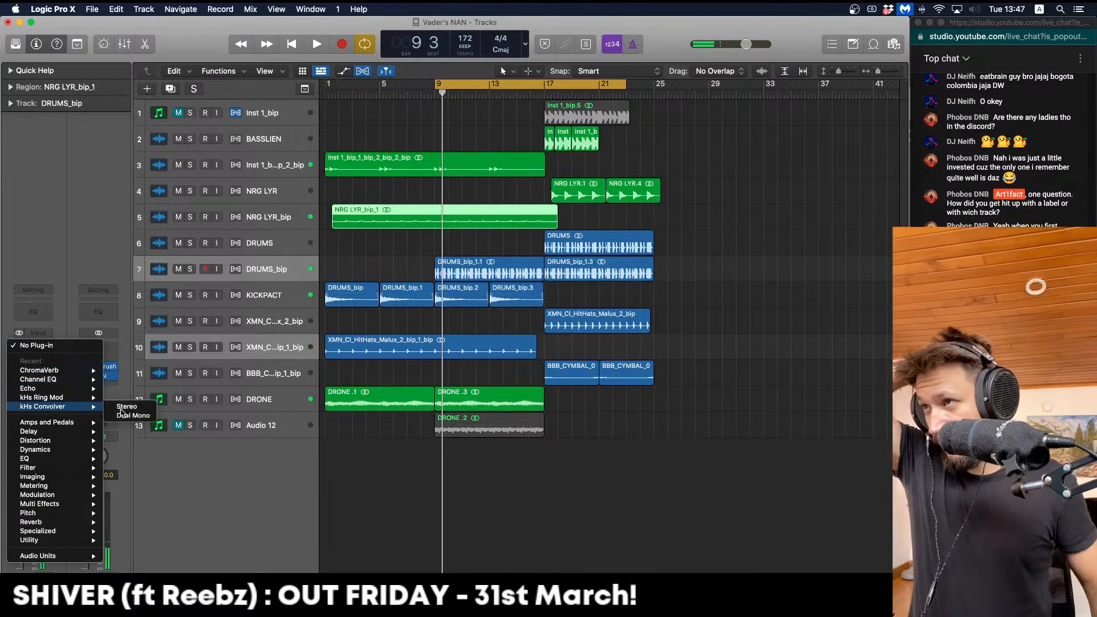
{"action": "left_click", "coordinate": [121, 407]}
{"action": "key", "text": "space"}
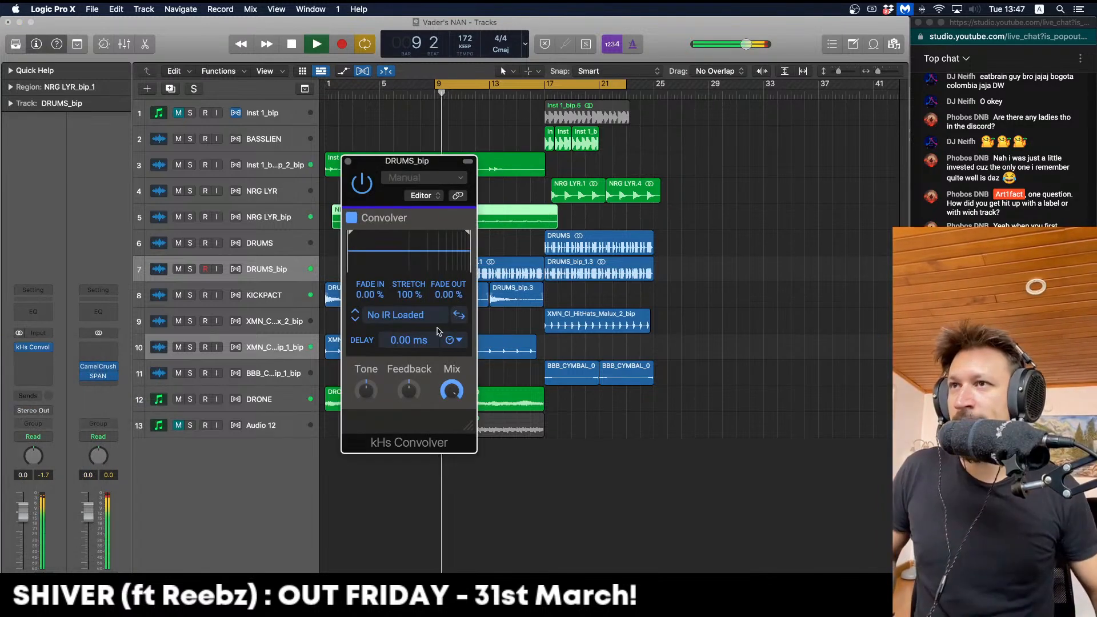
{"action": "key", "text": "space"}
{"action": "left_click", "coordinate": [354, 321]}
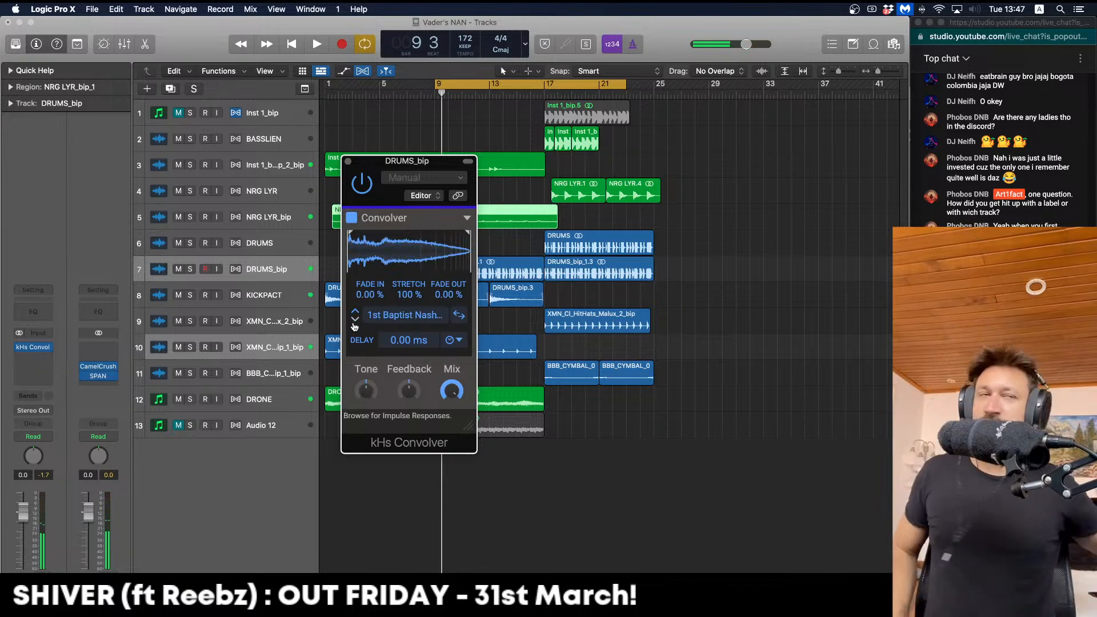
{"action": "key", "text": "space"}
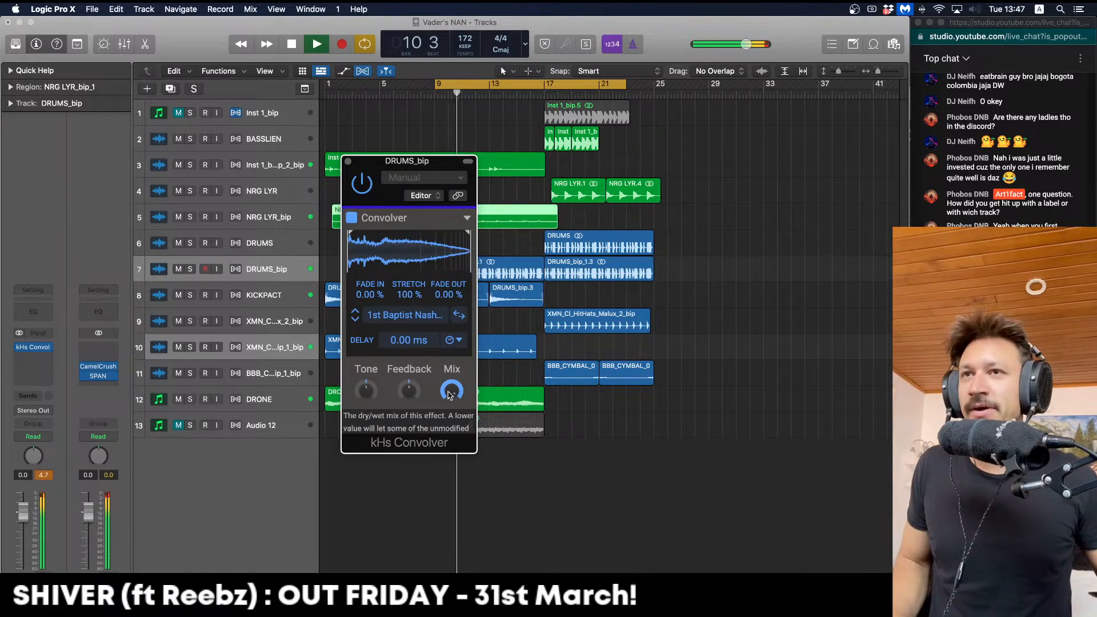
{"action": "left_click_drag", "start_coordinate": [451, 390], "coordinate": [451, 388]}
{"action": "key", "text": "Return"}
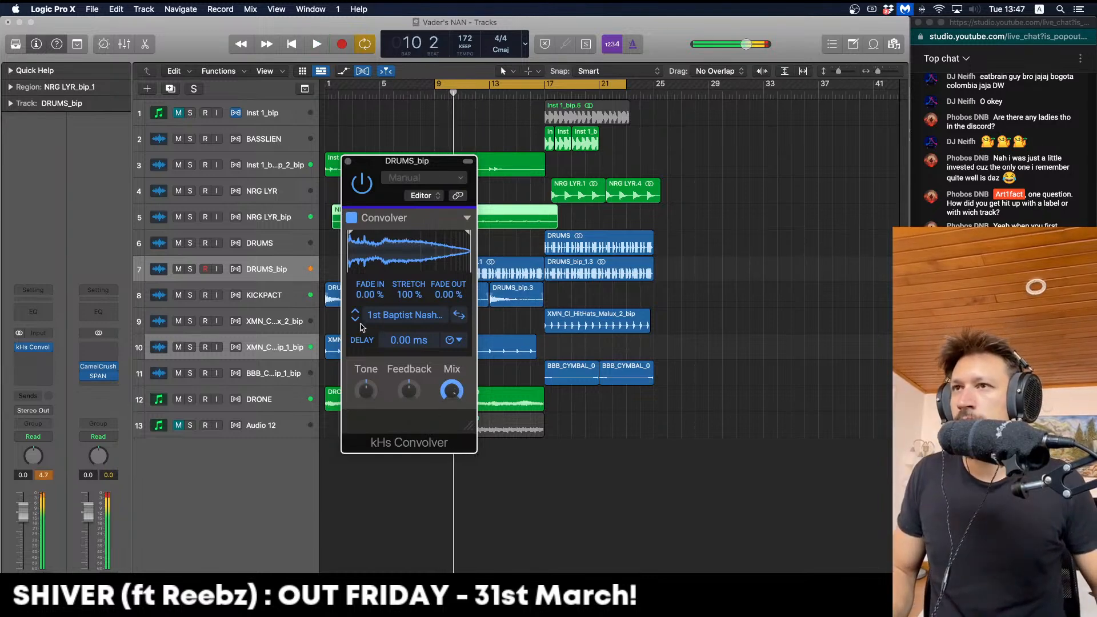
Audition the Art Museum, Chapel Center, Eerie Loading Dock and Empty Apartment Bedroom impulses
{"action": "left_click", "coordinate": [355, 320]}
{"action": "key", "text": "space"}
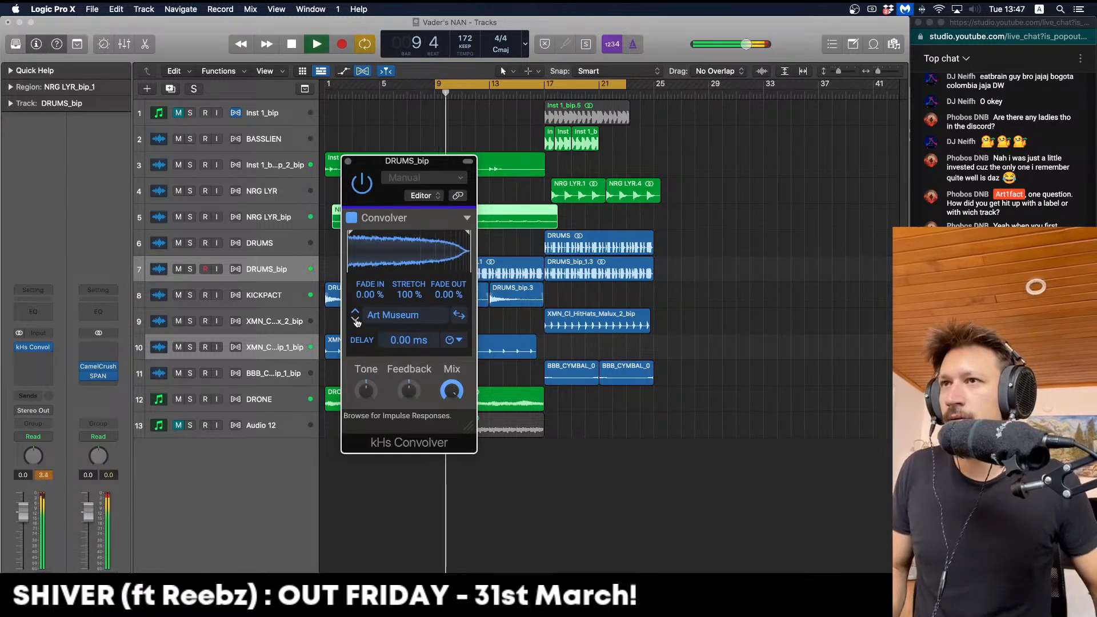
{"action": "left_click", "coordinate": [354, 320]}
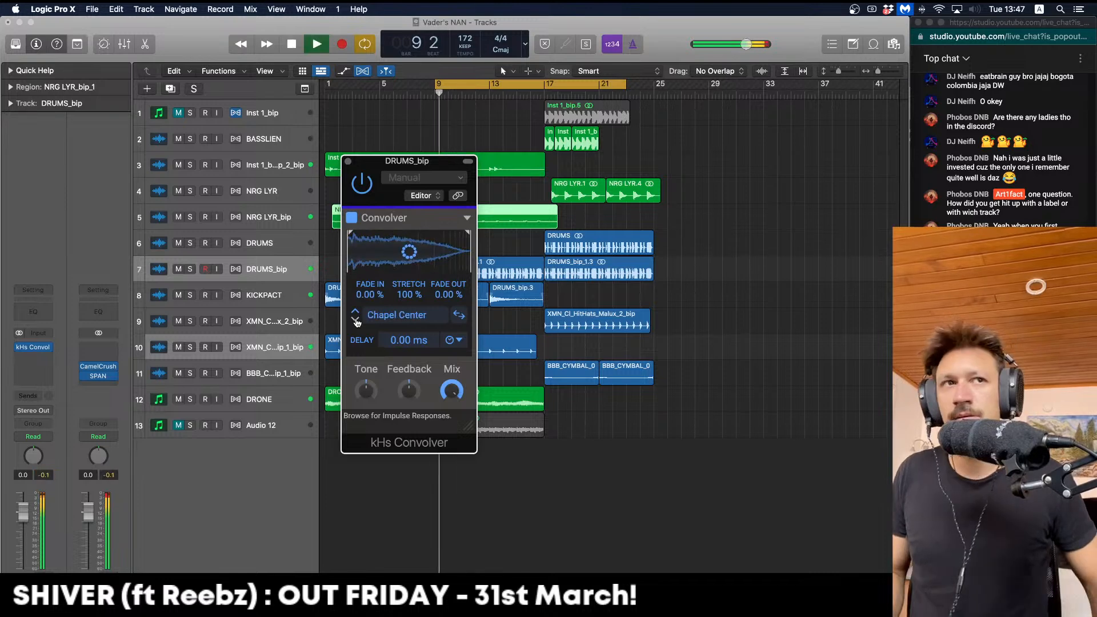
{"action": "left_click", "coordinate": [354, 320]}
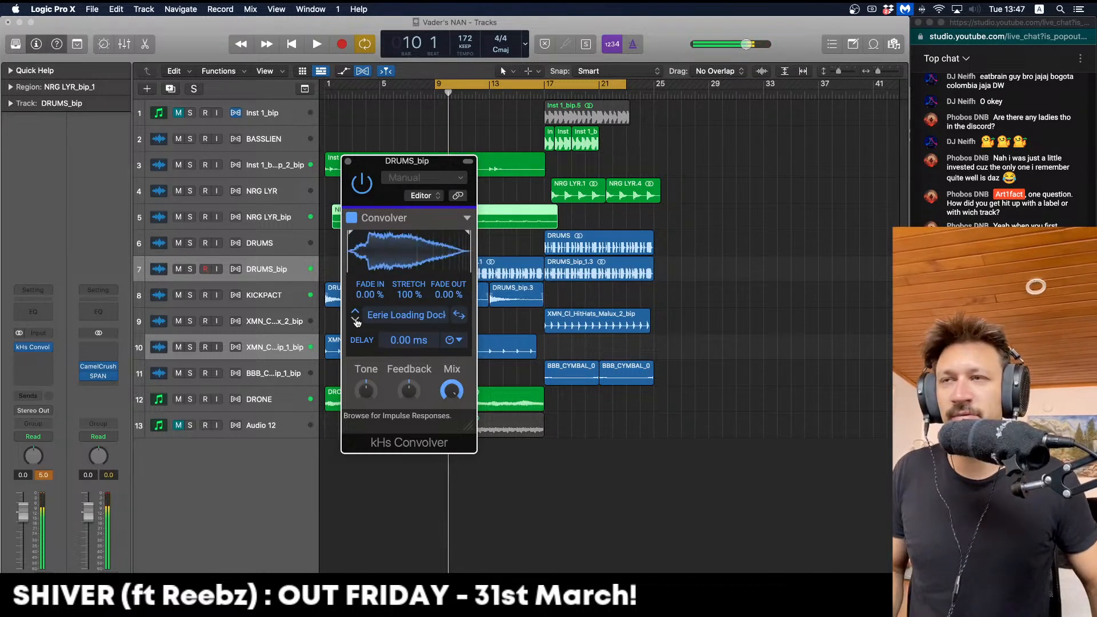
{"action": "left_click", "coordinate": [354, 319]}
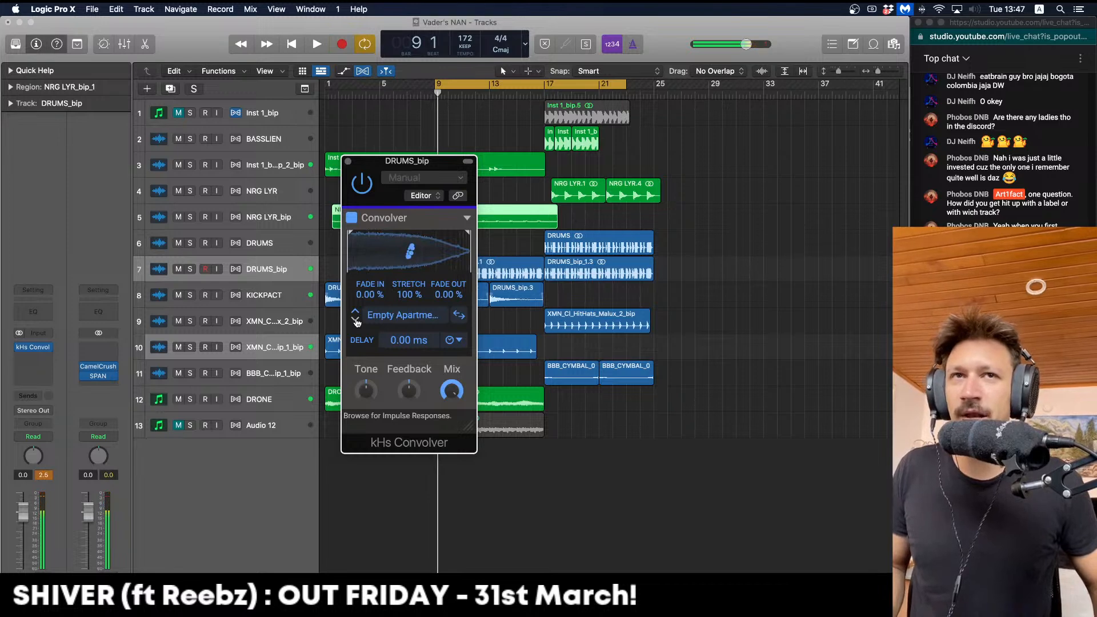
{"action": "left_click", "coordinate": [355, 319]}
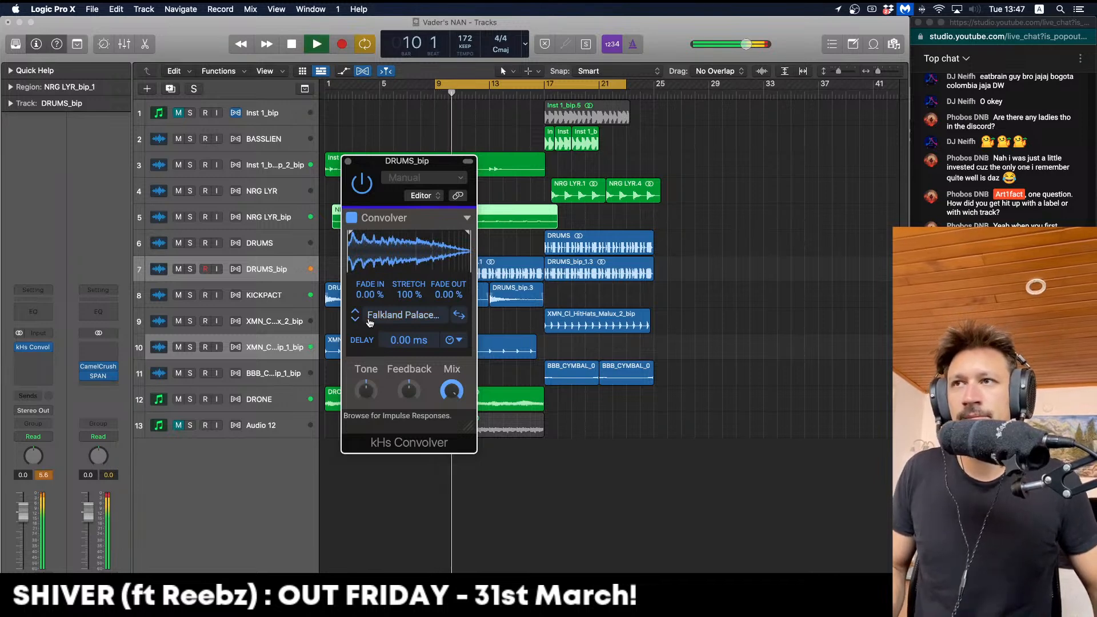
Choose the Small Control Room impulse from the browser and close the convolver window
{"action": "left_click", "coordinate": [379, 318]}
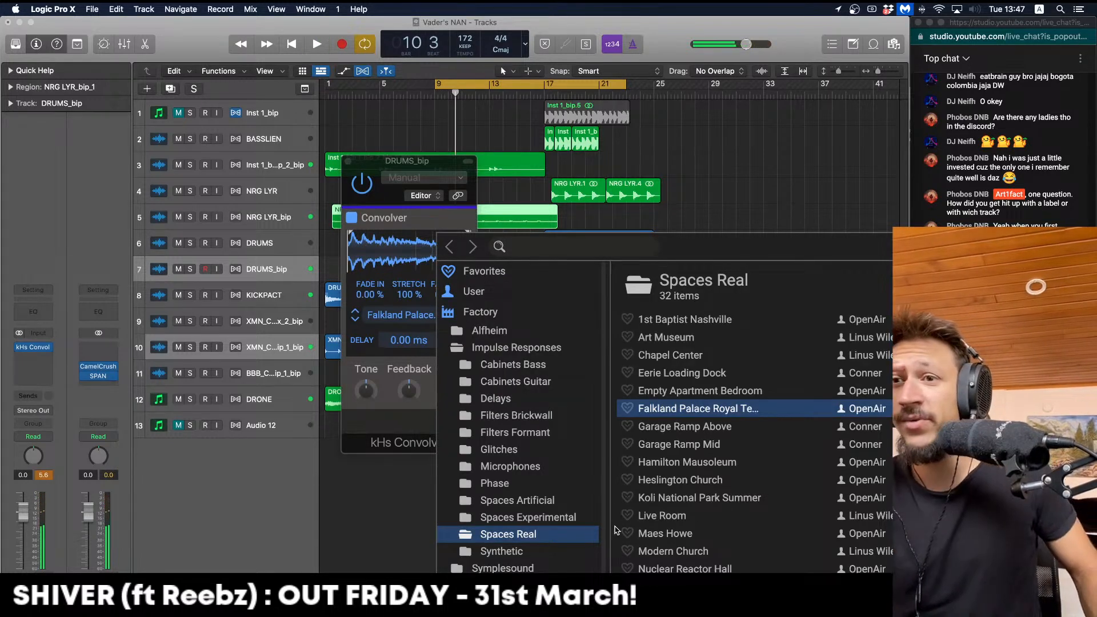
{"action": "scroll", "coordinate": [695, 447], "scroll_direction": "down", "scroll_amount": 5}
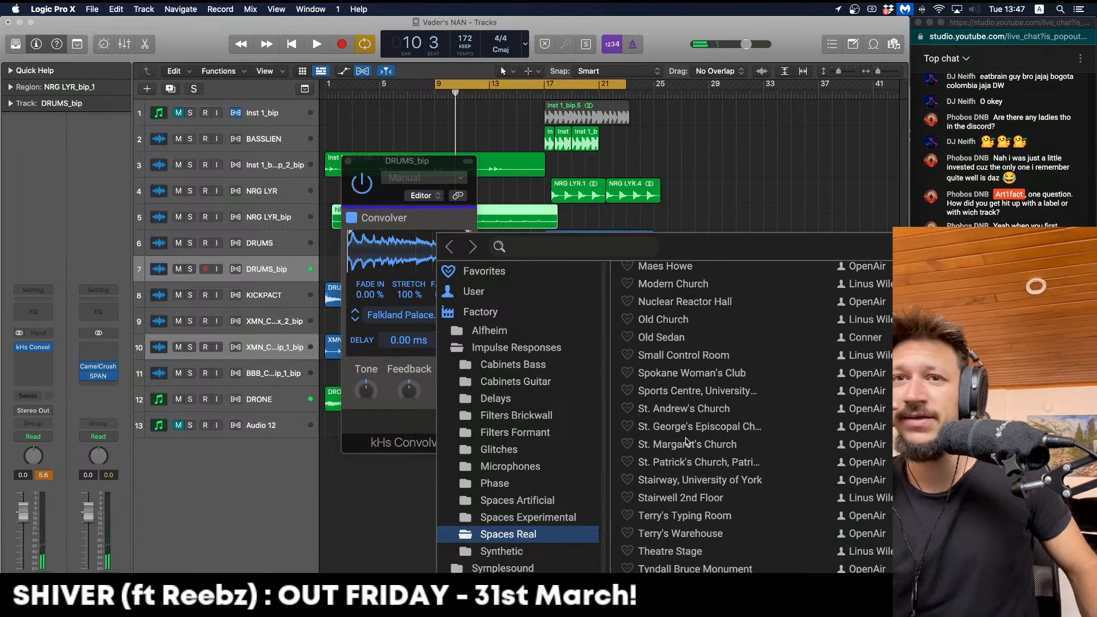
{"action": "left_click", "coordinate": [690, 354]}
{"action": "key", "text": "space"}
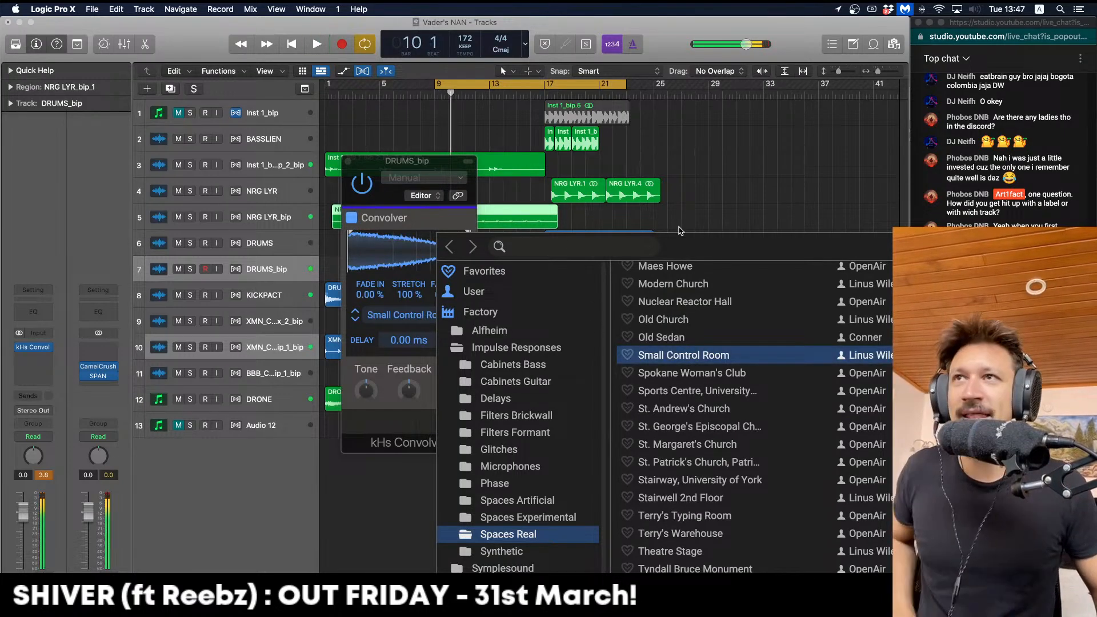
{"action": "double_click", "coordinate": [688, 355]}
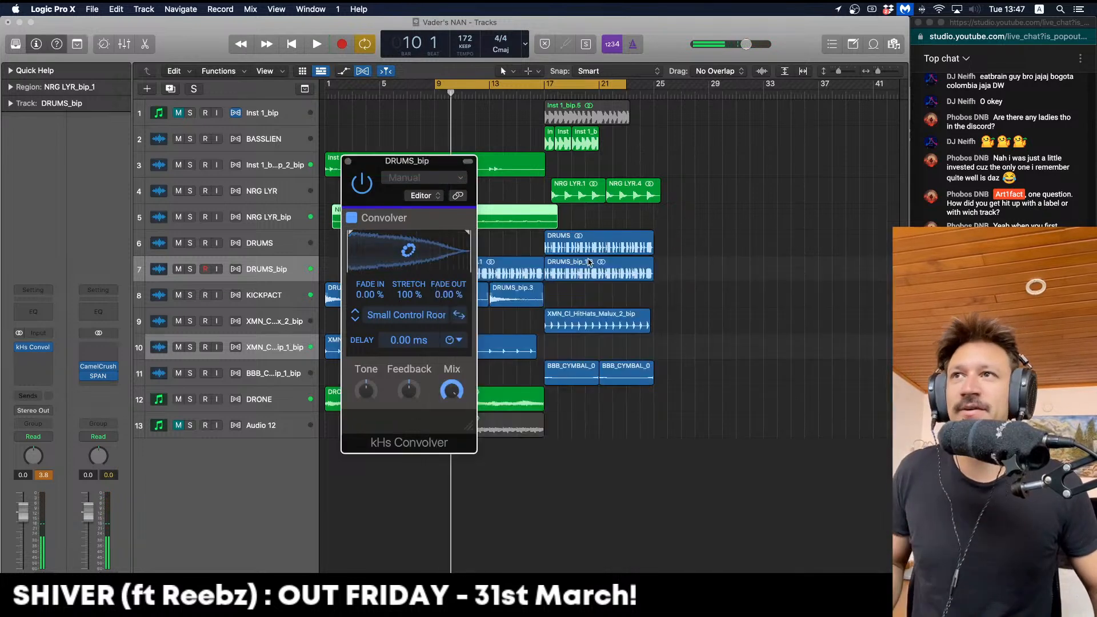
{"action": "key", "text": "space"}
{"action": "left_click", "coordinate": [631, 272]}
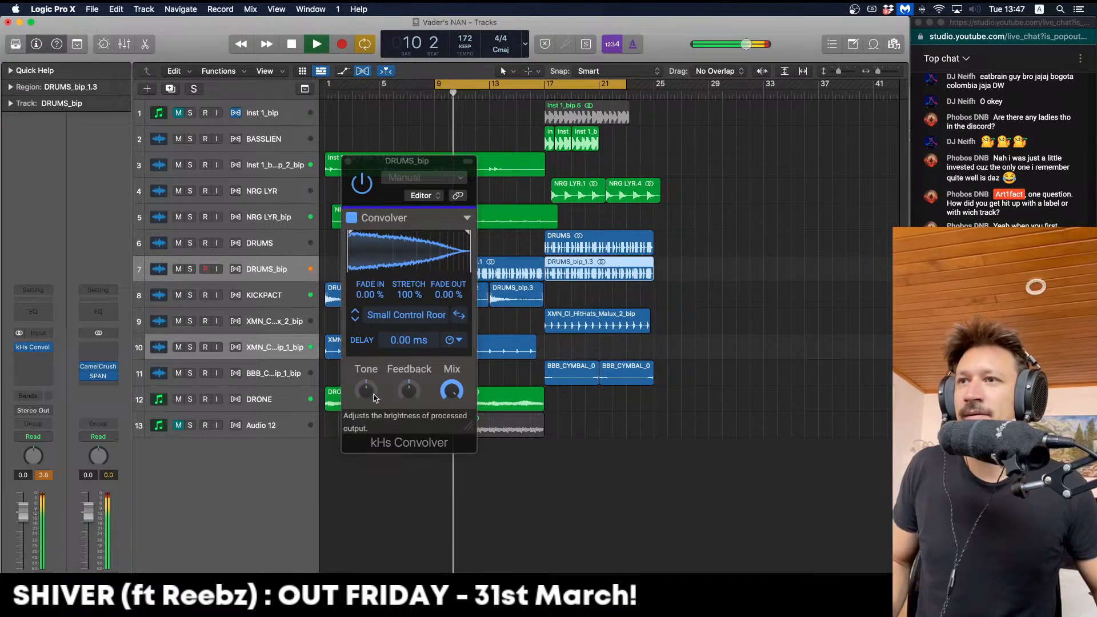
{"action": "left_click", "coordinate": [347, 164]}
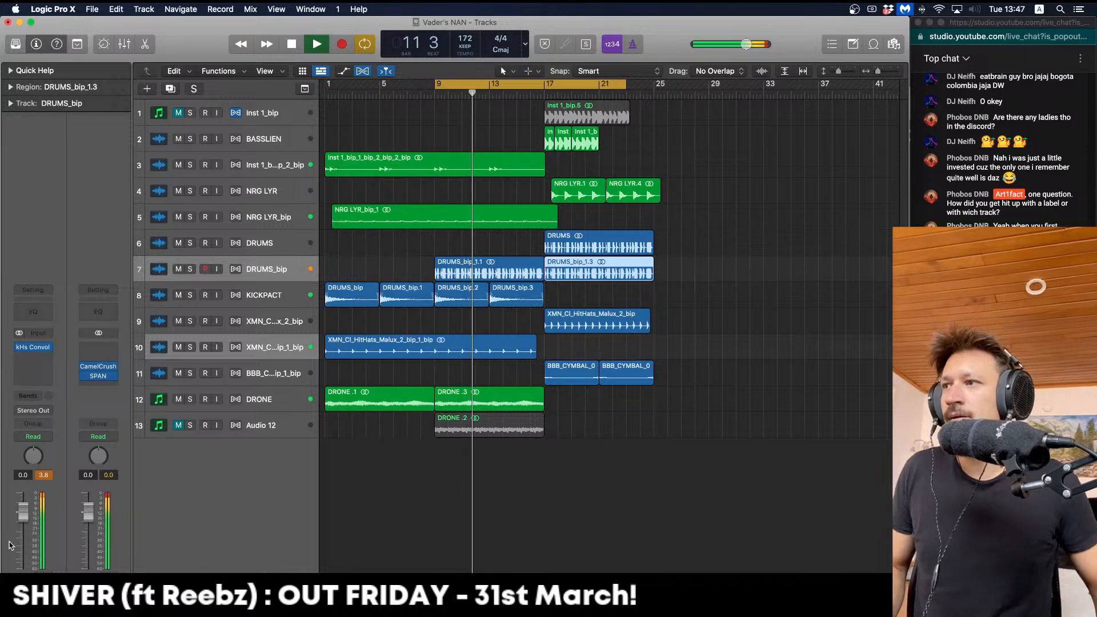
Lower DRUMS_bip to −2.7 dB and zoom in on the drums at bar 9
{"action": "left_click_drag", "start_coordinate": [23, 514], "coordinate": [23, 521]}
{"action": "key", "text": "space"}
{"action": "key", "text": "space"}
{"action": "key", "text": "ctrl+z"}
{"action": "key", "text": "super+Right"}
{"action": "key", "text": "super+Right"}
{"action": "key", "text": "super+Right"}
{"action": "key", "text": "super+Right"}
{"action": "key", "text": "space"}
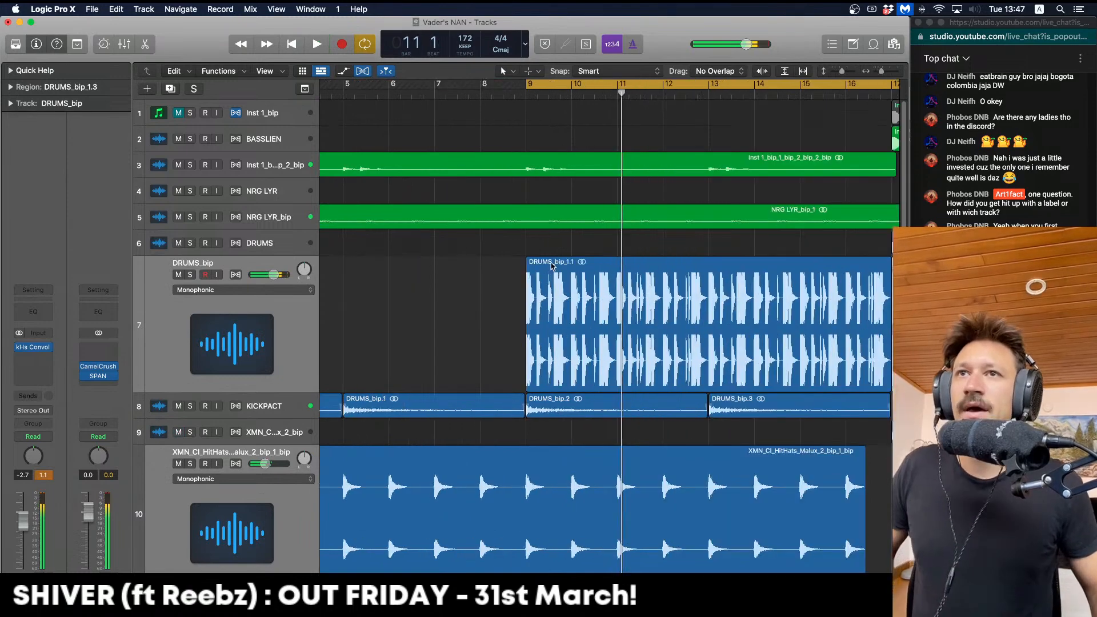
{"action": "key", "text": "space"}
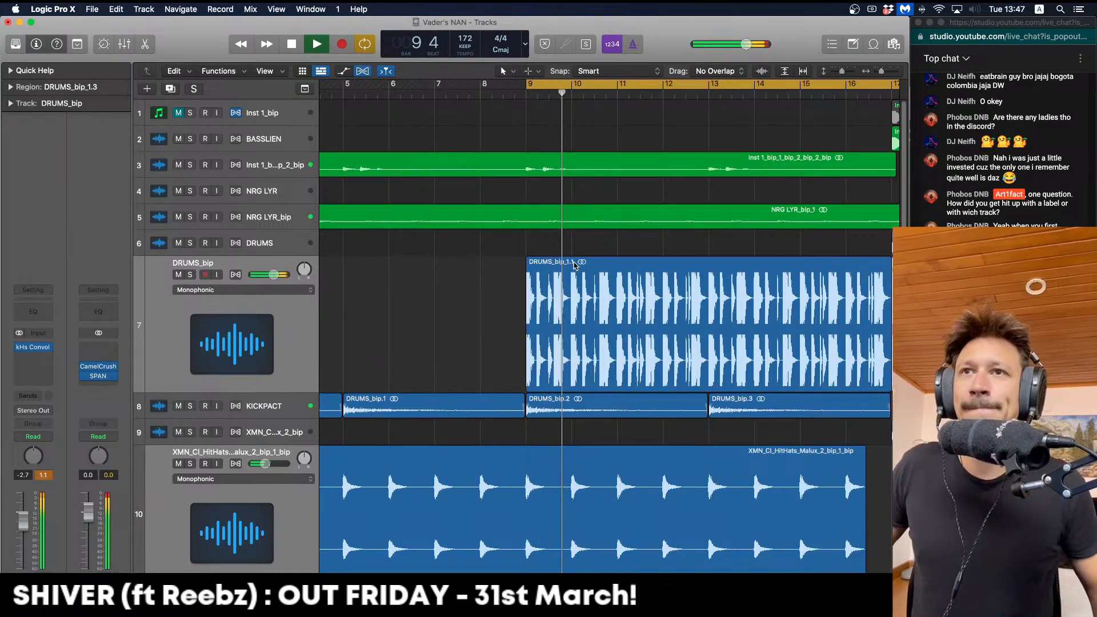
Split a short chop from the start of the bar-9 drums and delete the remainder
{"action": "left_click_drag", "start_coordinate": [572, 262], "coordinate": [486, 262]}
{"action": "left_click", "coordinate": [544, 274]}
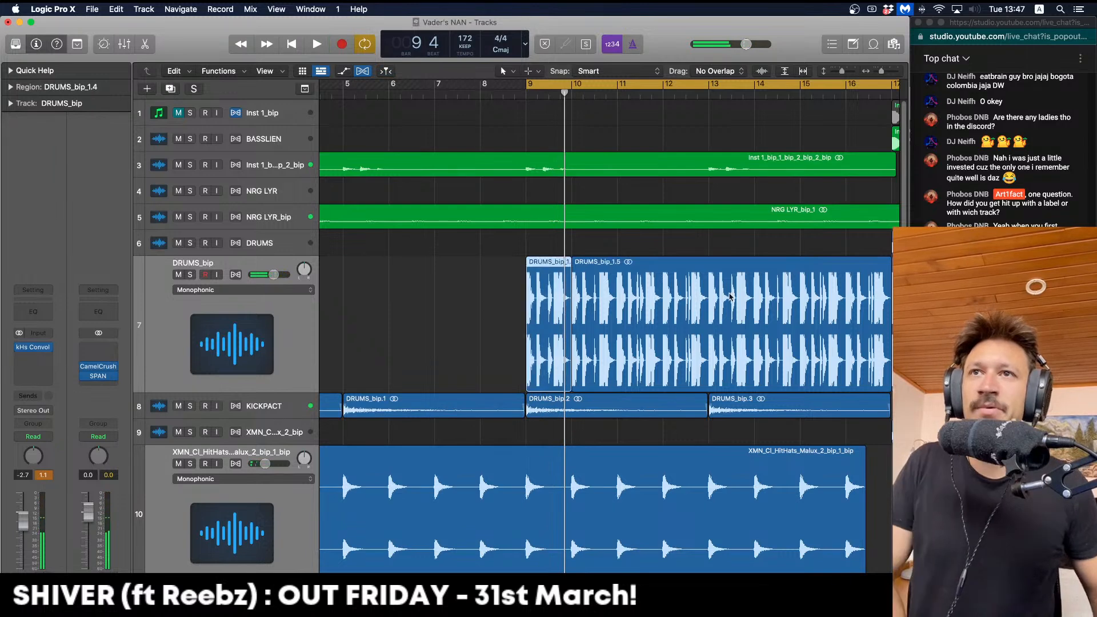
{"action": "left_click", "coordinate": [734, 297]}
{"action": "key", "text": "Delete"}
{"action": "key", "text": "super+Left"}
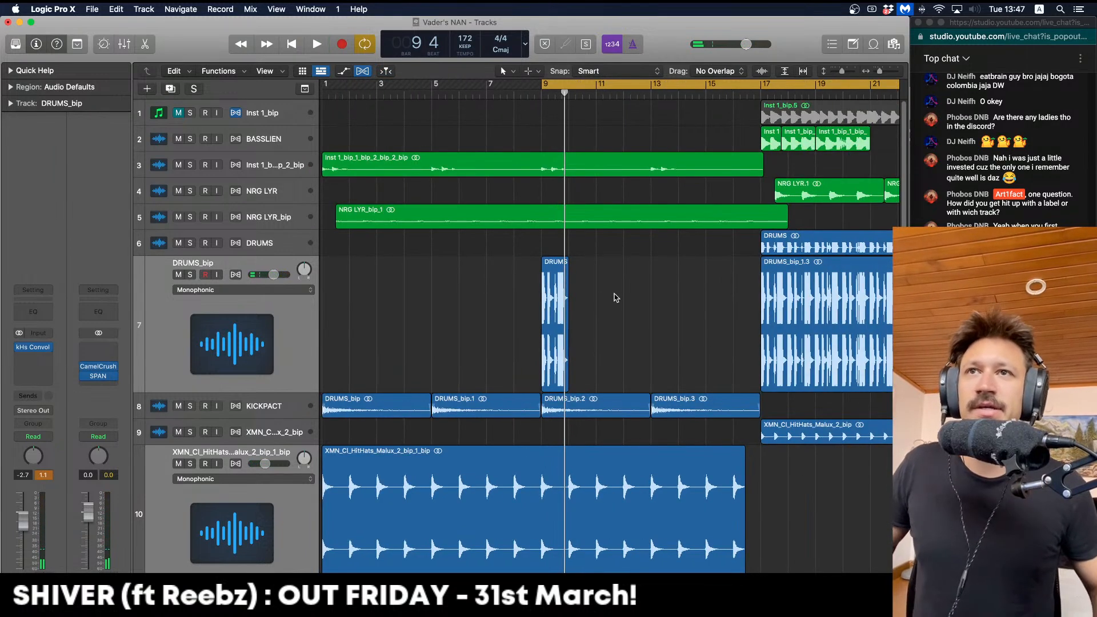
Copy the chop repeatedly until eight chops fill bars 9–17
{"action": "left_click_drag", "start_coordinate": [545, 273], "coordinate": [588, 271]}
{"action": "left_click", "coordinate": [787, 284]}
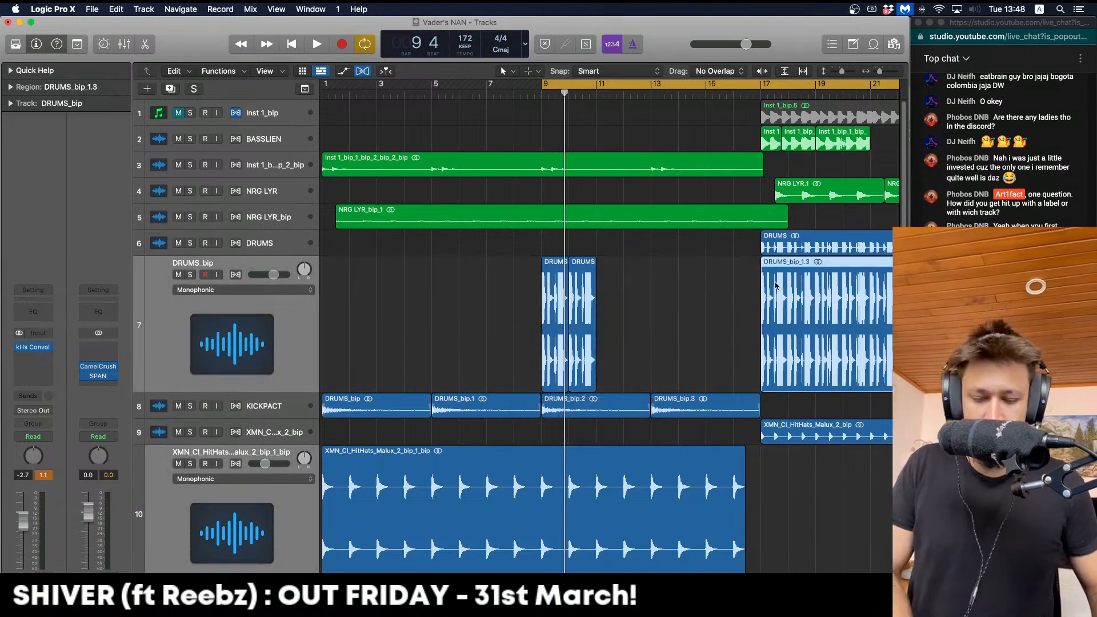
{"action": "left_click_drag", "start_coordinate": [699, 307], "coordinate": [620, 295]}
{"action": "key", "text": "space"}
{"action": "left_click_drag", "start_coordinate": [453, 297], "coordinate": [550, 299]}
{"action": "key", "text": "space"}
{"action": "key", "text": "space"}
Lower the DRUMS_bip volume further to about −5 dB
{"action": "key", "text": "space"}
{"action": "mouse_move", "coordinate": [102, 370]}
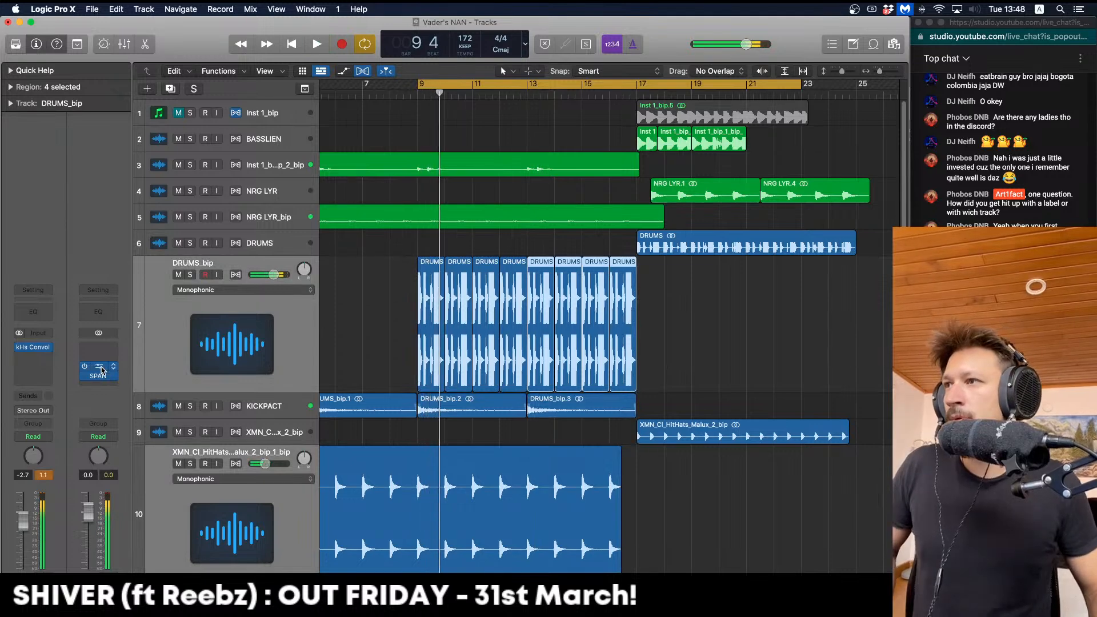
{"action": "key", "text": "space"}
{"action": "left_click_drag", "start_coordinate": [23, 521], "coordinate": [23, 530]}
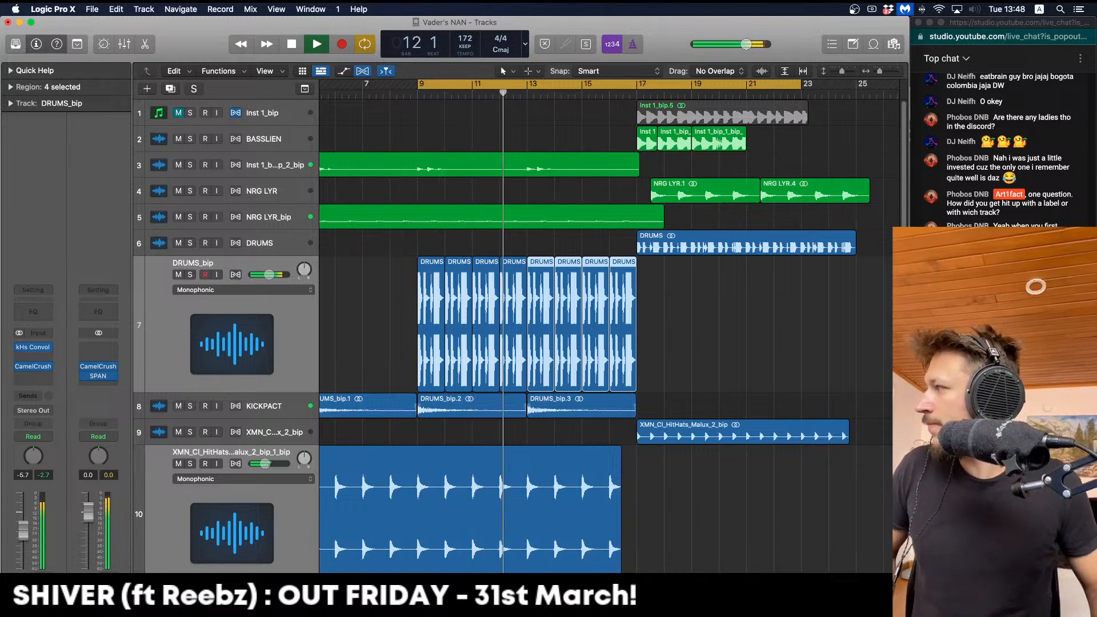
{"action": "key", "text": "space"}
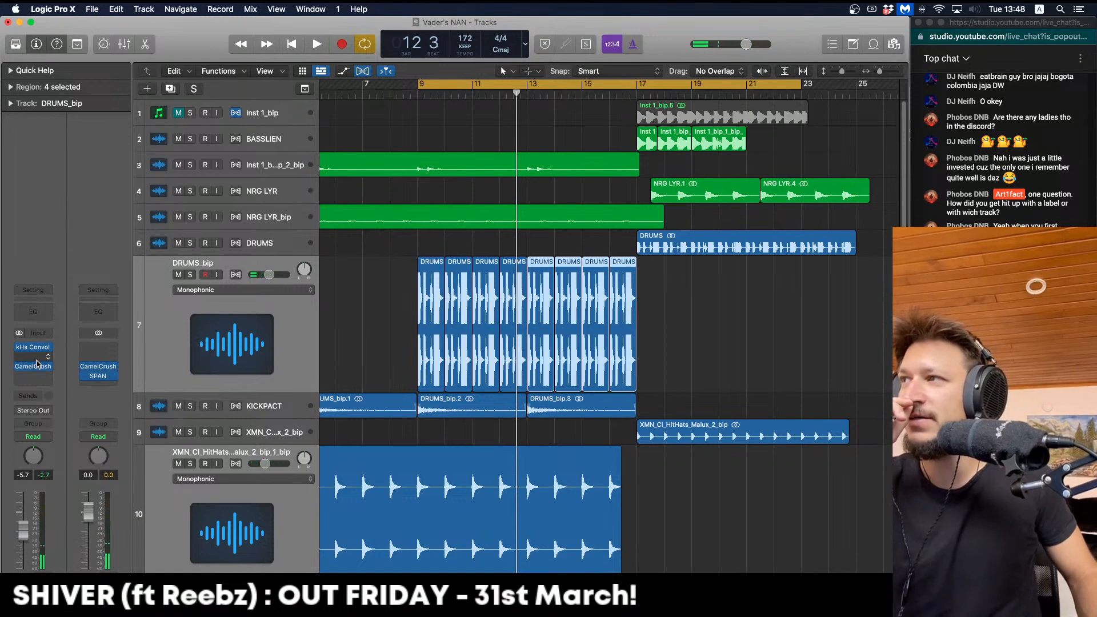
Insert Soundtoys FilterFreak1 on DRUMS_bip and lower its cutoff frequency
{"action": "left_click", "coordinate": [36, 359]}
{"action": "mouse_move", "coordinate": [93, 565]}
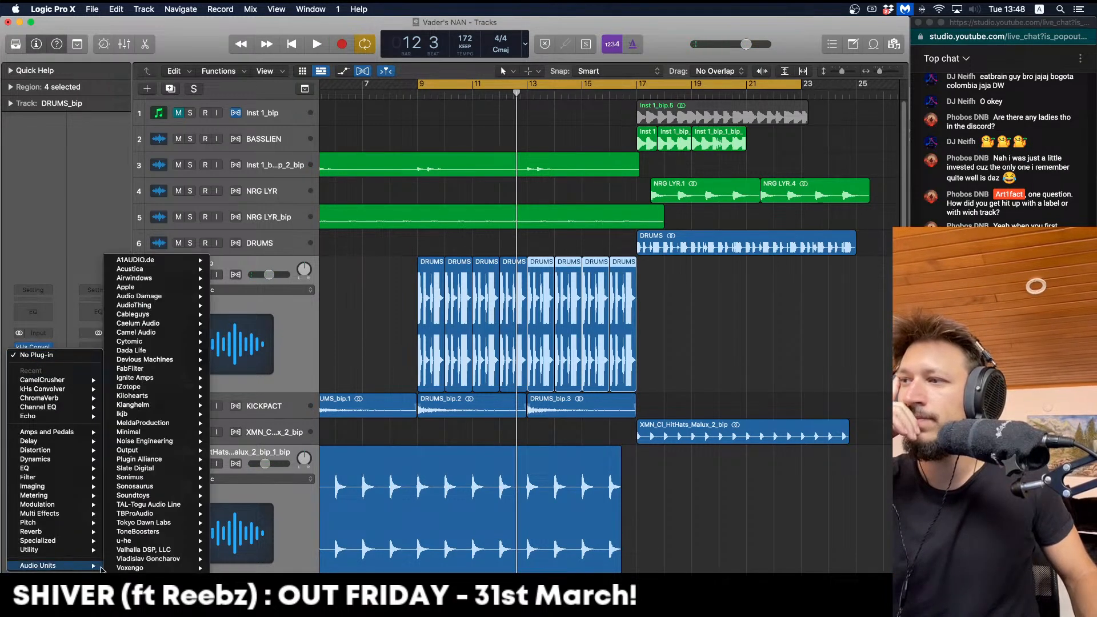
{"action": "mouse_move", "coordinate": [182, 497]}
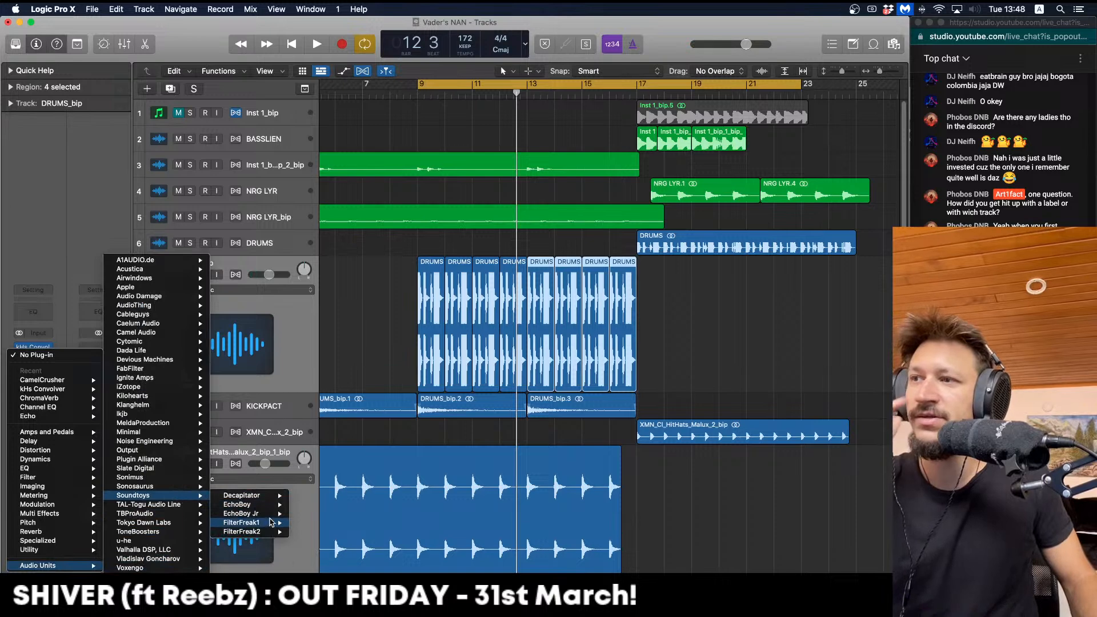
{"action": "left_click", "coordinate": [272, 524]}
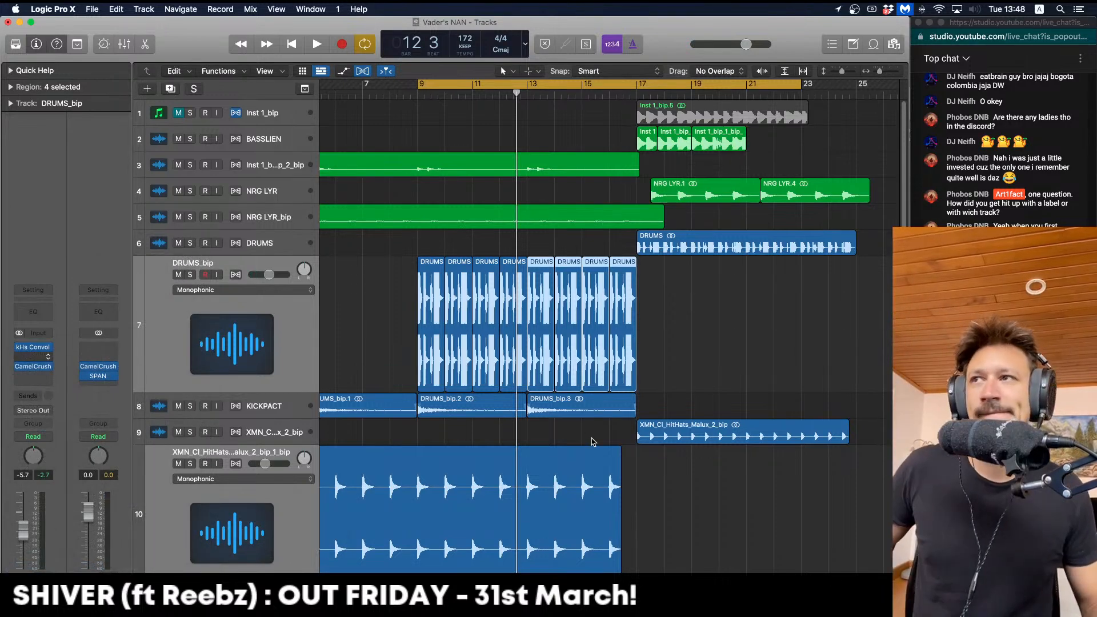
{"action": "key", "text": "space"}
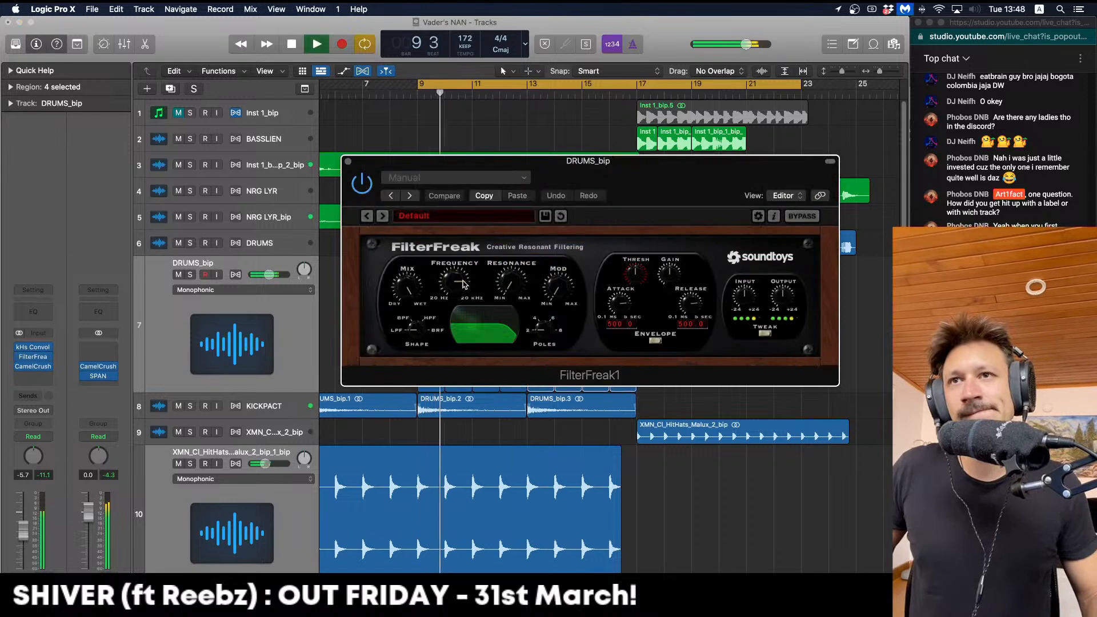
{"action": "left_click_drag", "start_coordinate": [513, 320], "coordinate": [455, 336]}
{"action": "key", "text": "space"}
Switch FilterFreak's modulation to Rhythm mode with an 8-bar sweep and audition the loop
{"action": "left_click", "coordinate": [655, 340]}
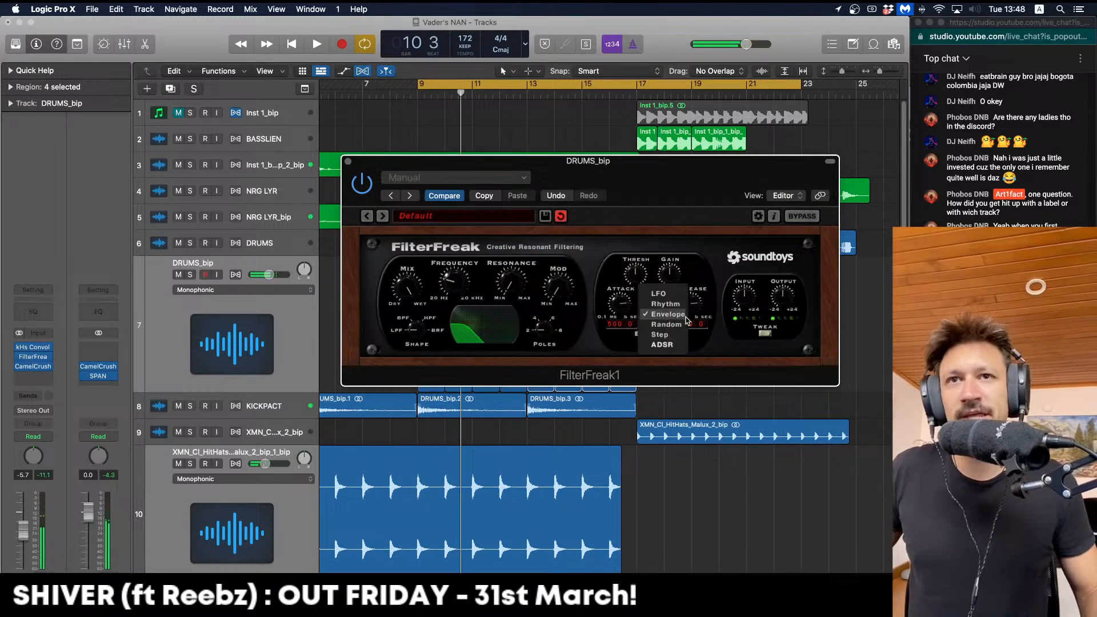
{"action": "left_click", "coordinate": [673, 304]}
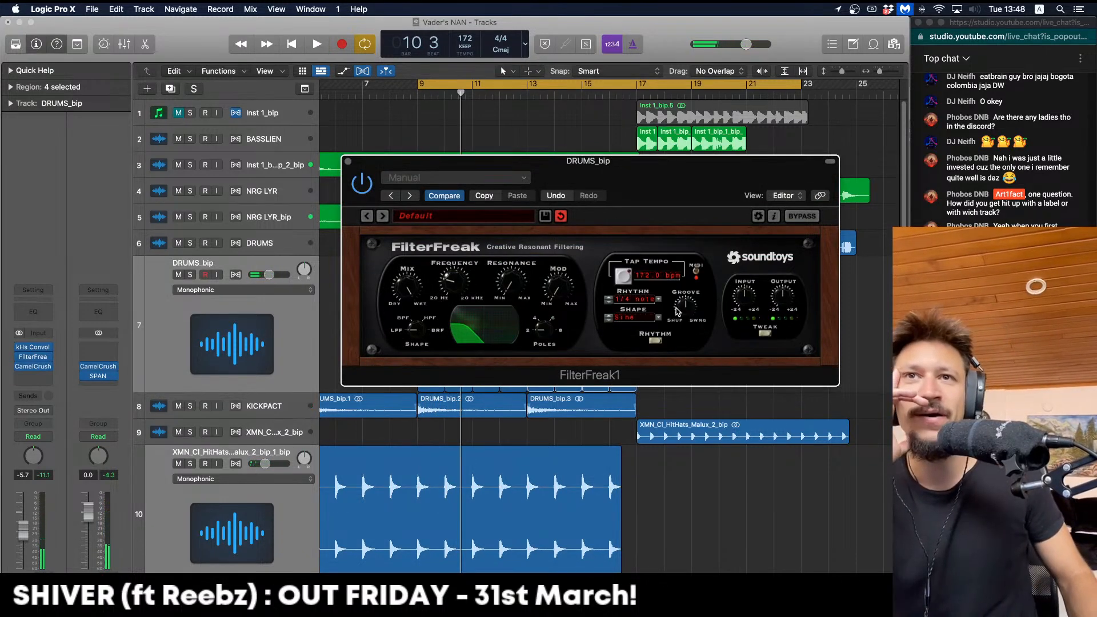
{"action": "left_click", "coordinate": [641, 304]}
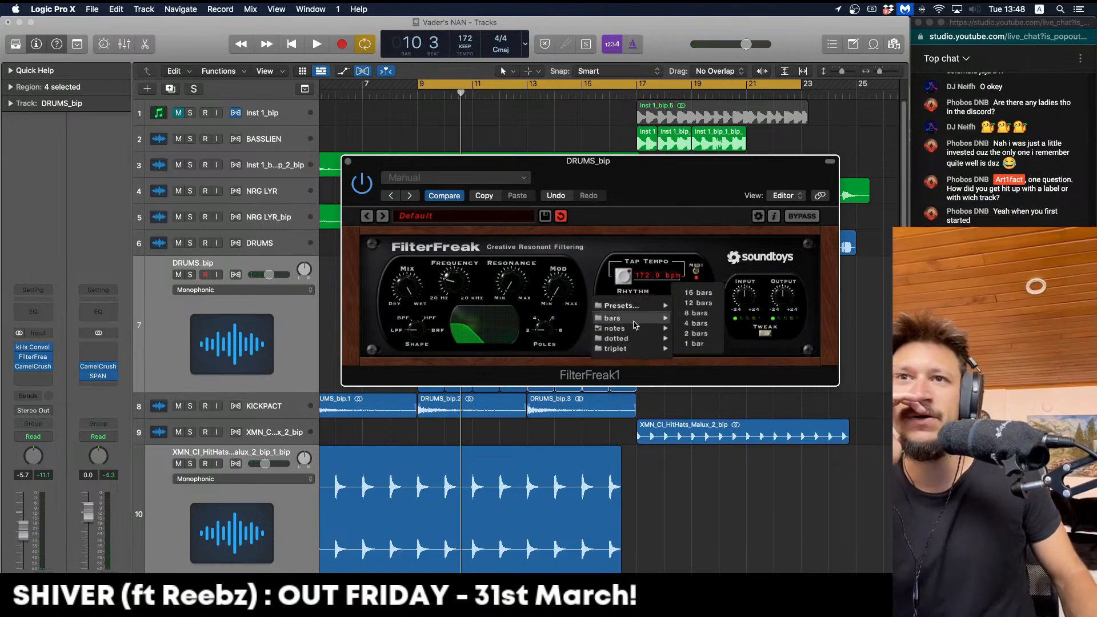
{"action": "mouse_move", "coordinate": [646, 324]}
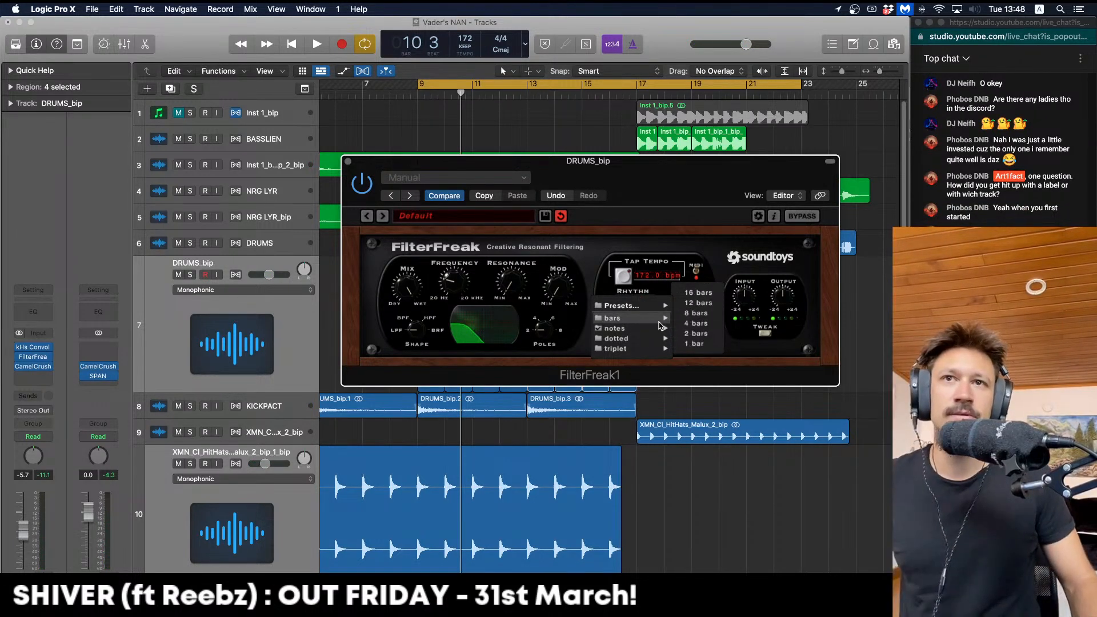
{"action": "left_click", "coordinate": [700, 314]}
{"action": "key", "text": "space"}
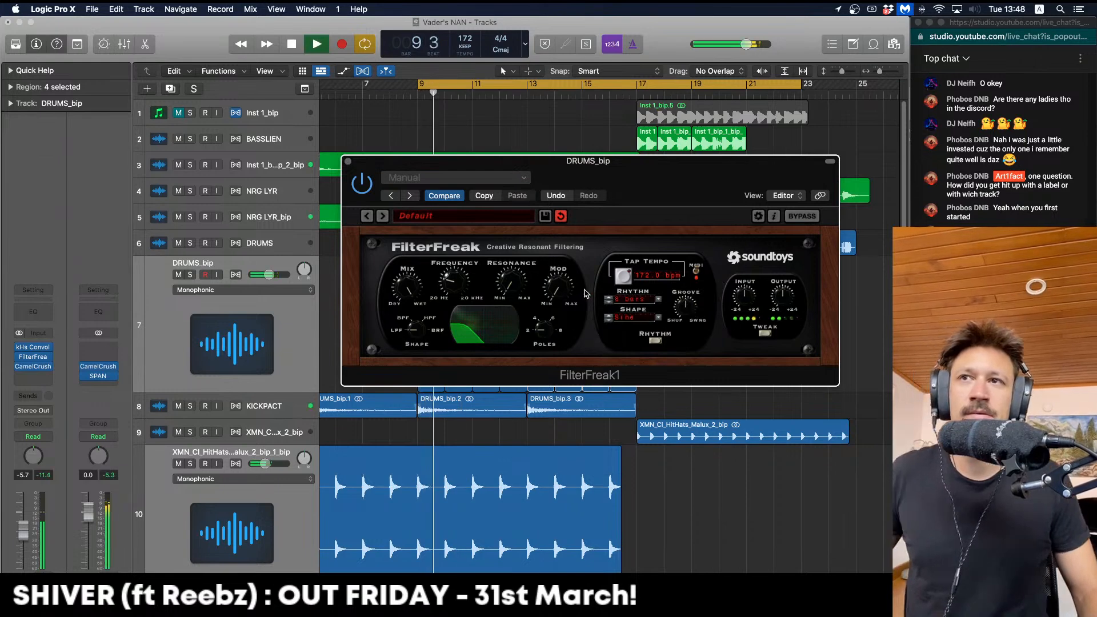
{"action": "key", "text": "space"}
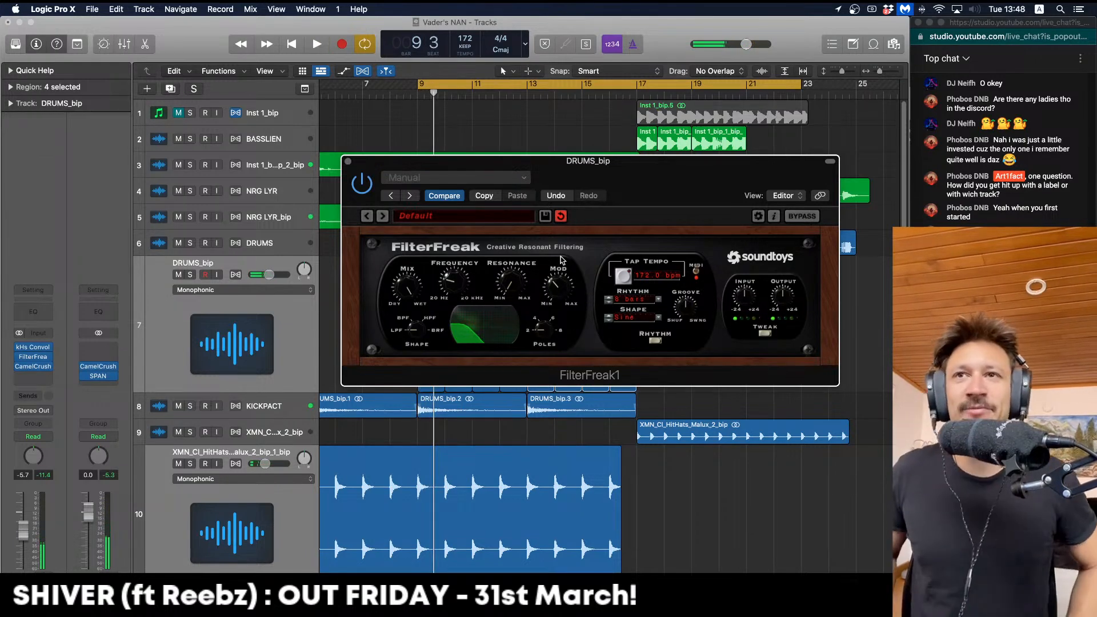
{"action": "key", "text": "space"}
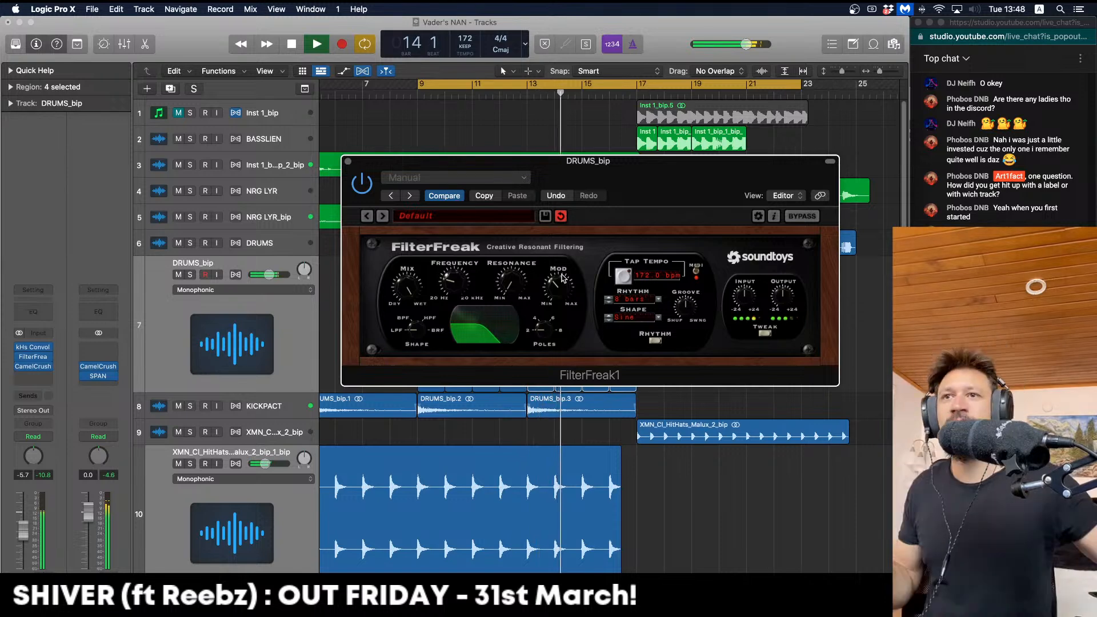
{"action": "key", "text": "space"}
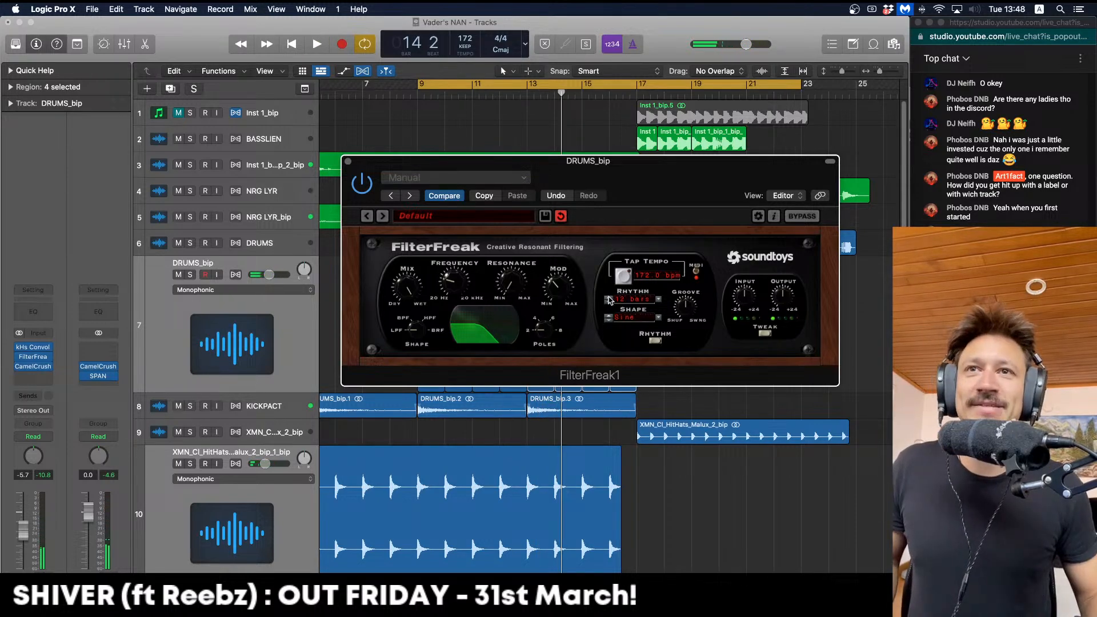
{"action": "key", "text": "space"}
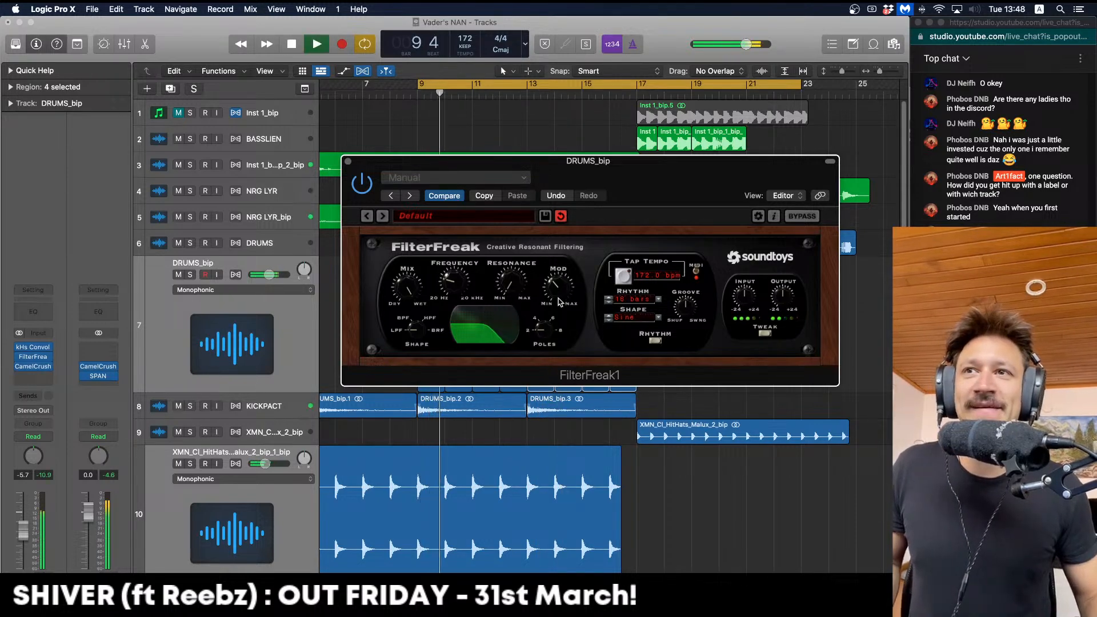
{"action": "key", "text": "space"}
{"action": "key", "text": "space"}
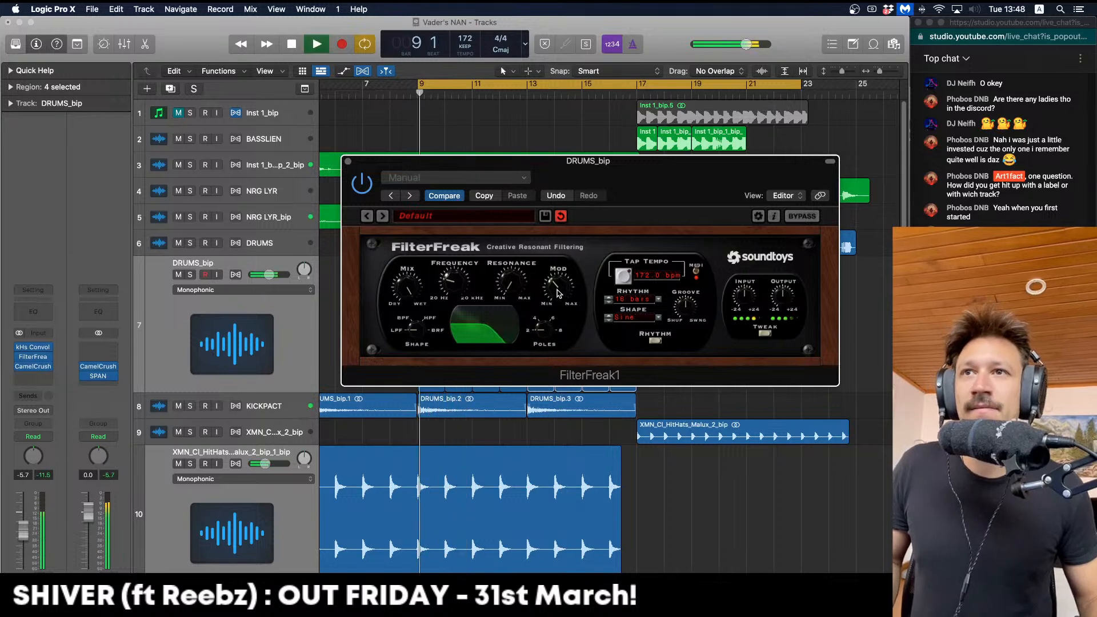
{"action": "key", "text": "space"}
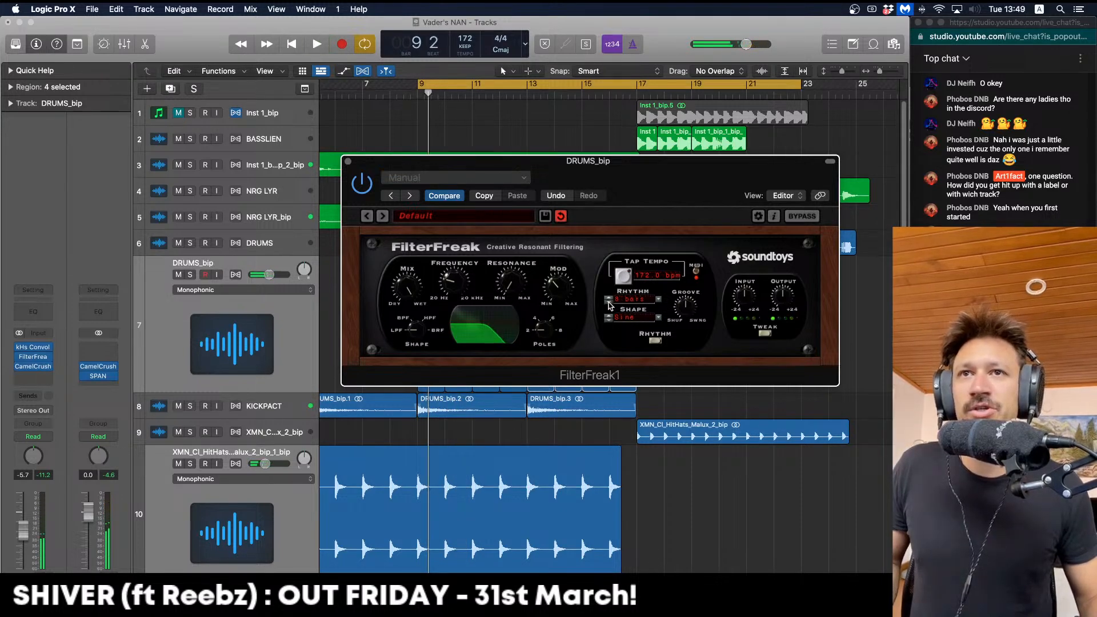
{"action": "key", "text": "space"}
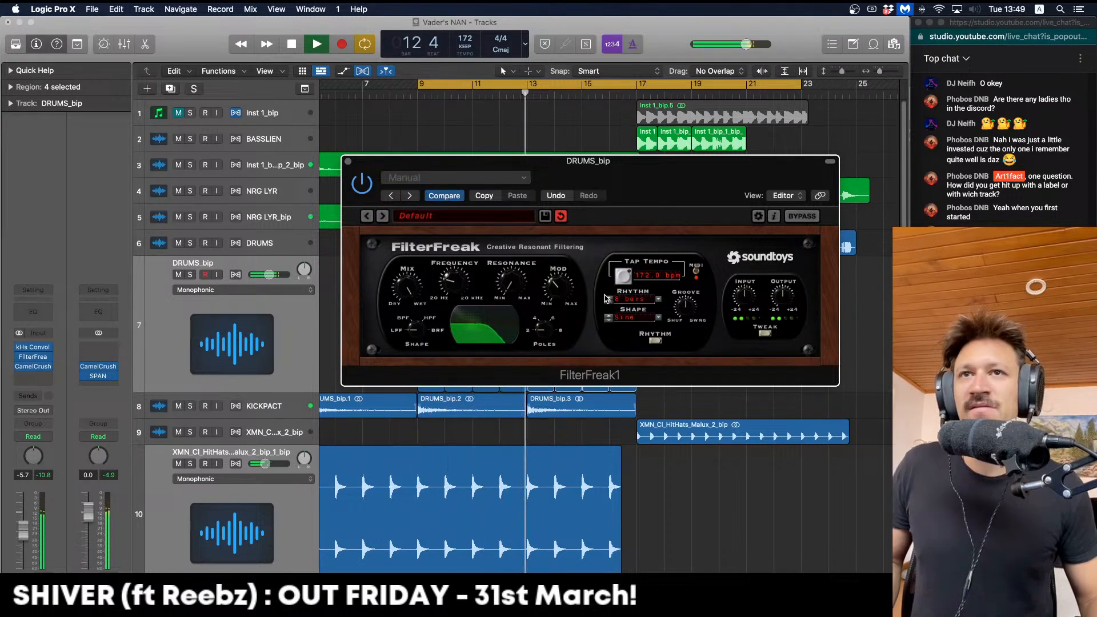
Set FilterFreak's rhythm shape to RampUp and audition the loop
{"action": "left_click", "coordinate": [636, 314]}
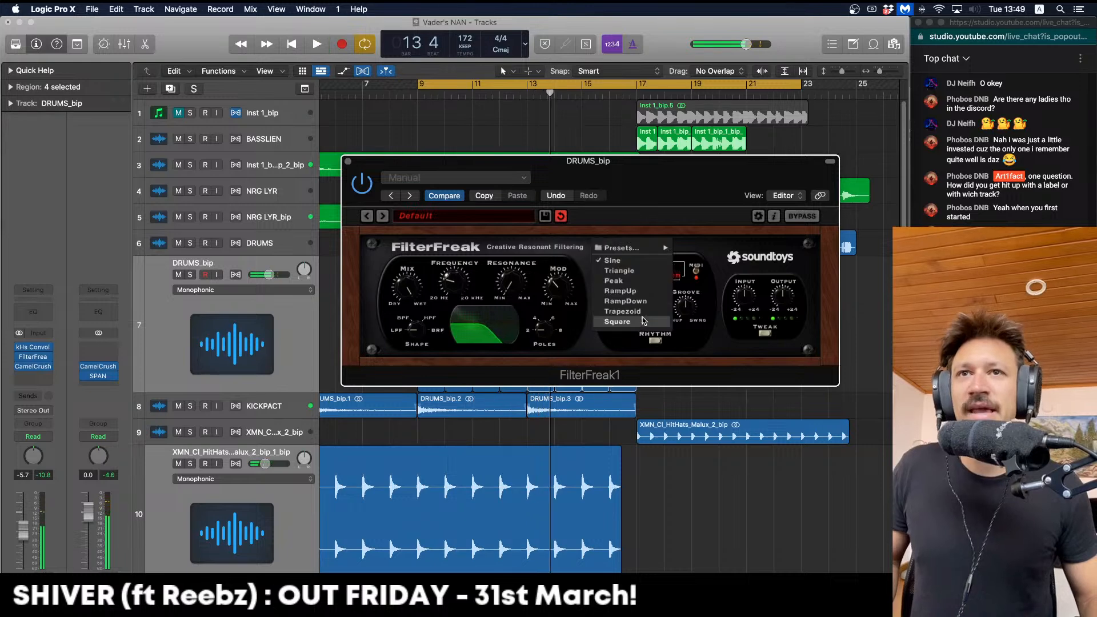
{"action": "left_click", "coordinate": [620, 291]}
{"action": "key", "text": "space"}
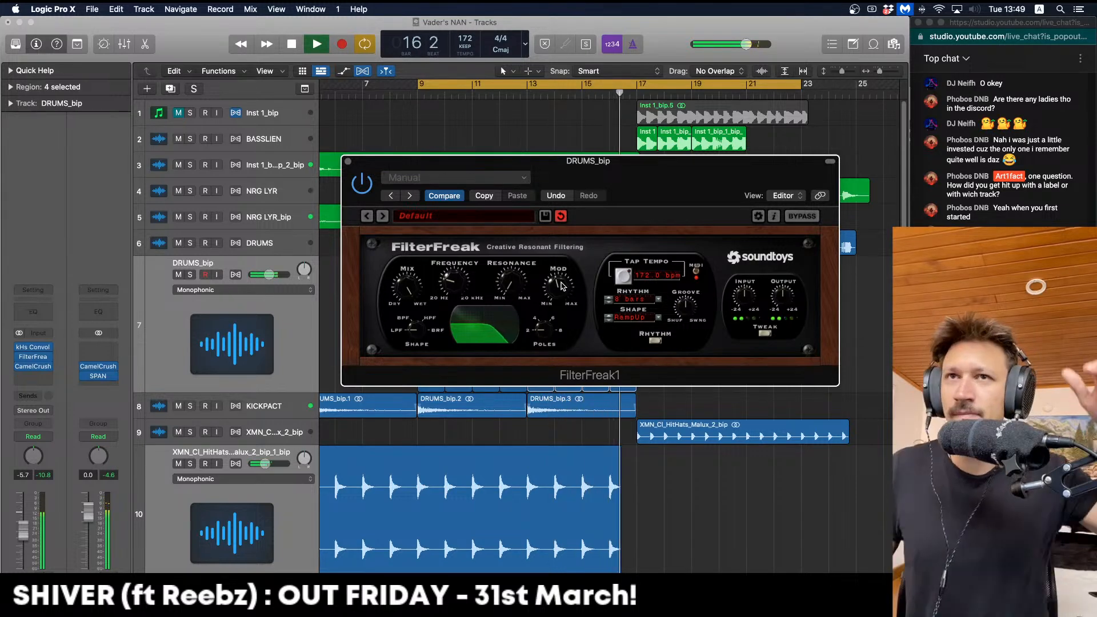
{"action": "key", "text": "space"}
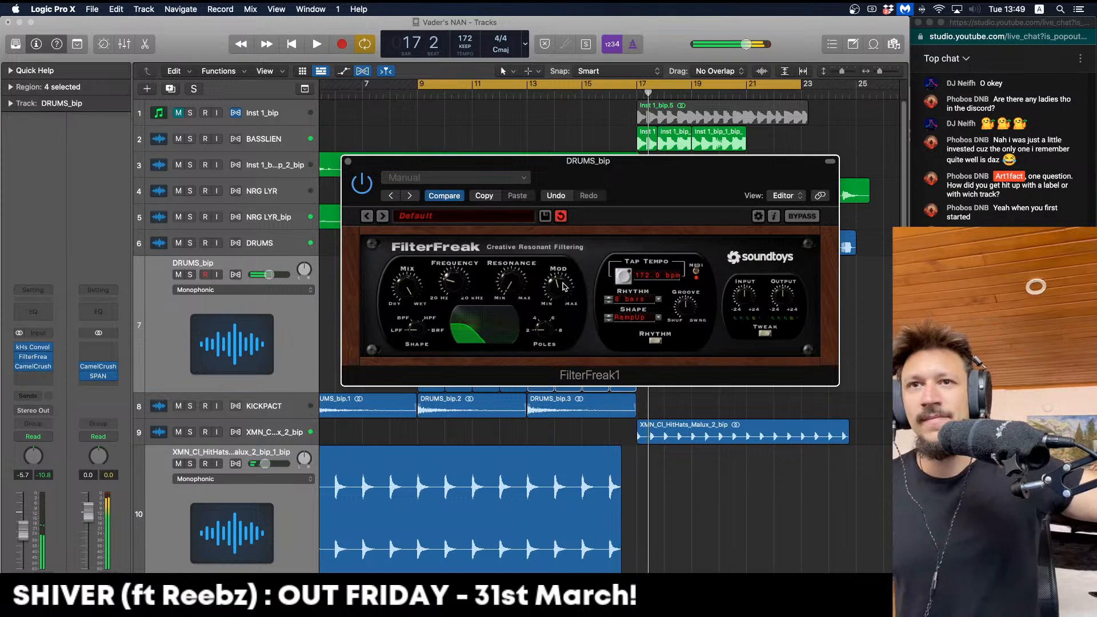
{"action": "key", "text": "space"}
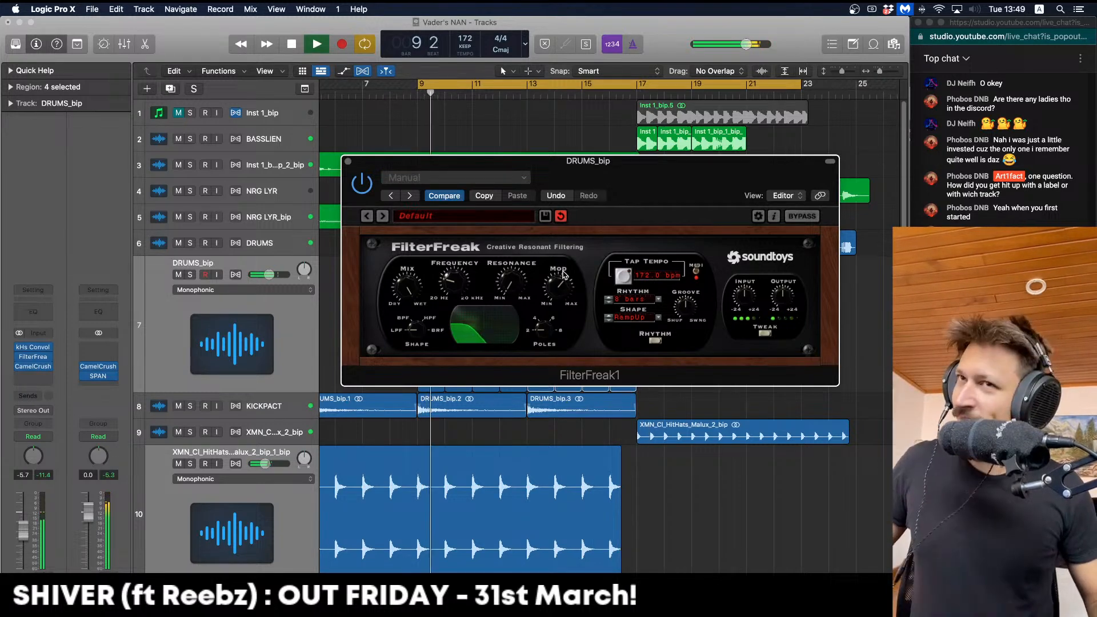
{"action": "key", "text": "space"}
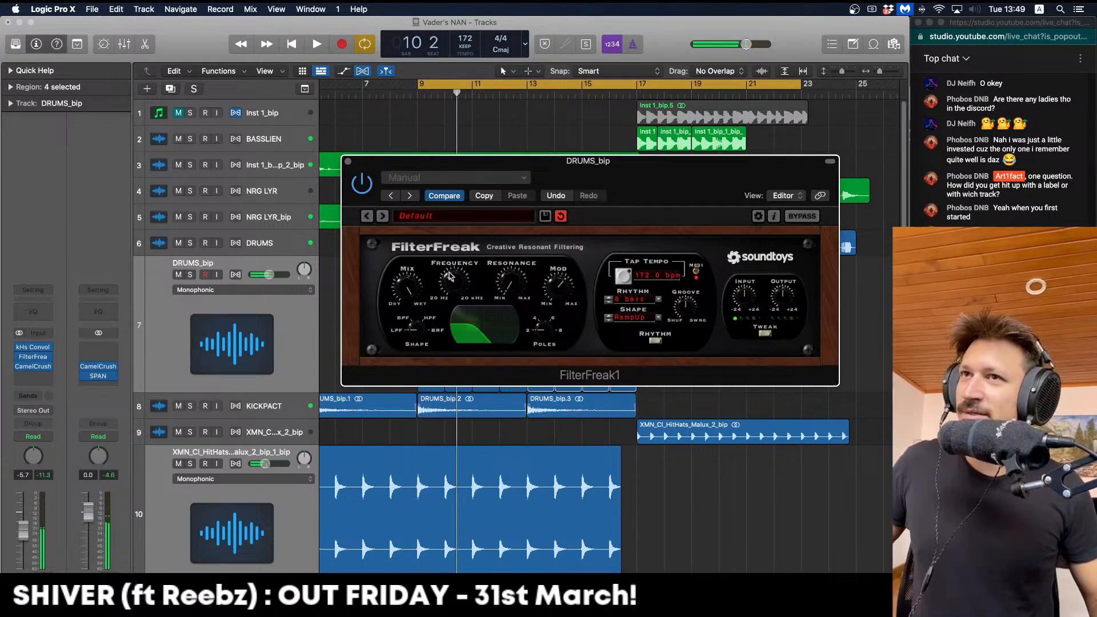
{"action": "key", "text": "space"}
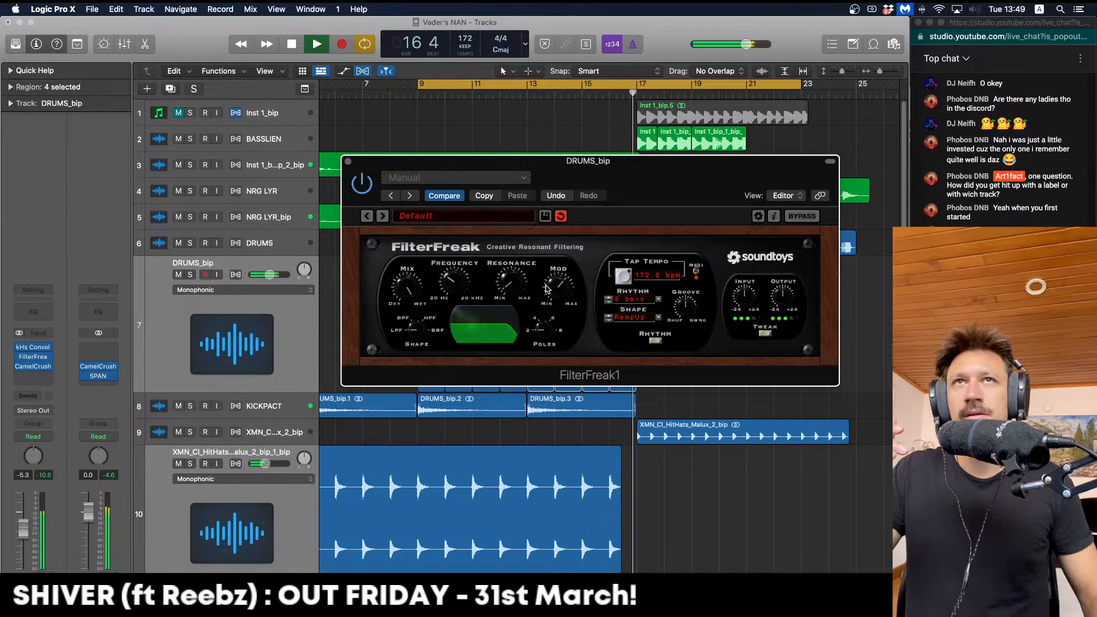
Raise the filter modulation depth slightly, audition again, and close the FilterFreak window
{"action": "left_click_drag", "start_coordinate": [550, 288], "coordinate": [550, 279]}
{"action": "key", "text": "space"}
{"action": "key", "text": "space"}
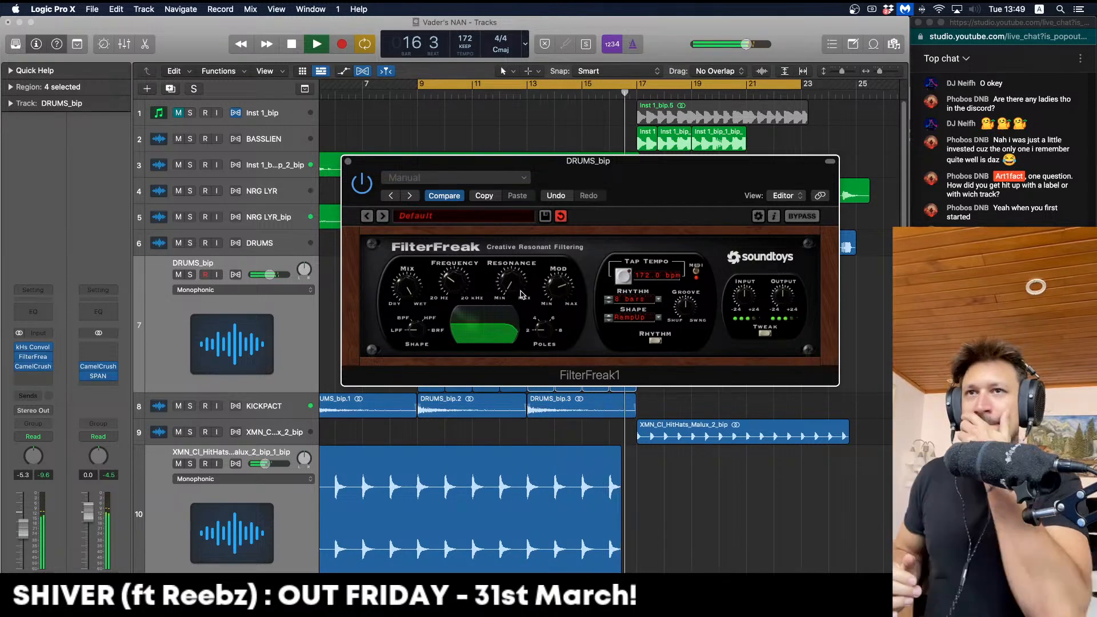
{"action": "key", "text": "space"}
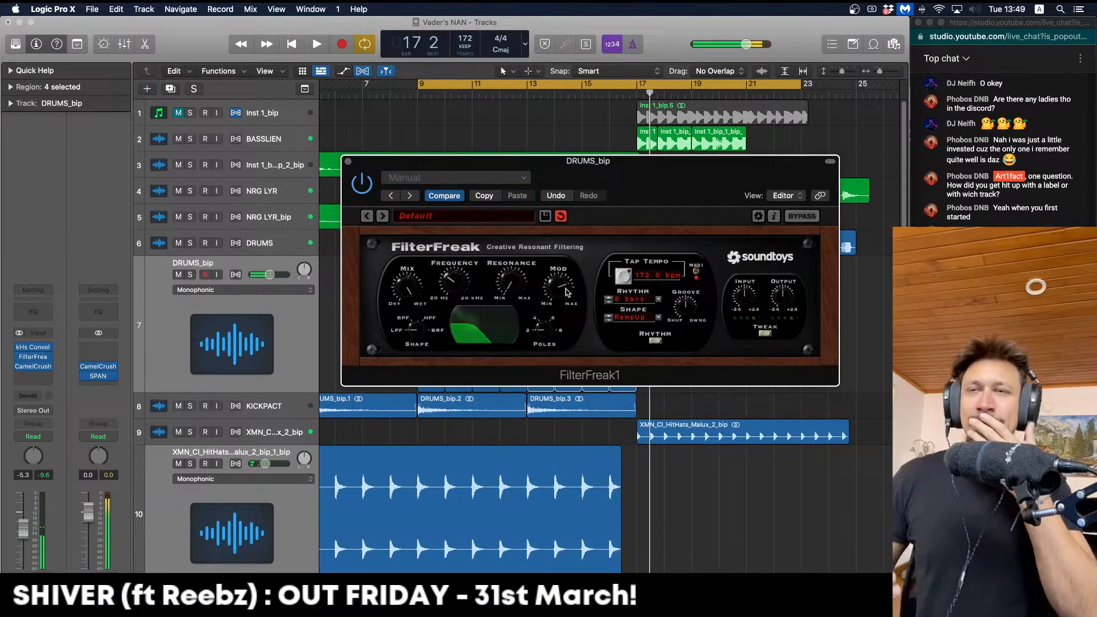
{"action": "key", "text": "space"}
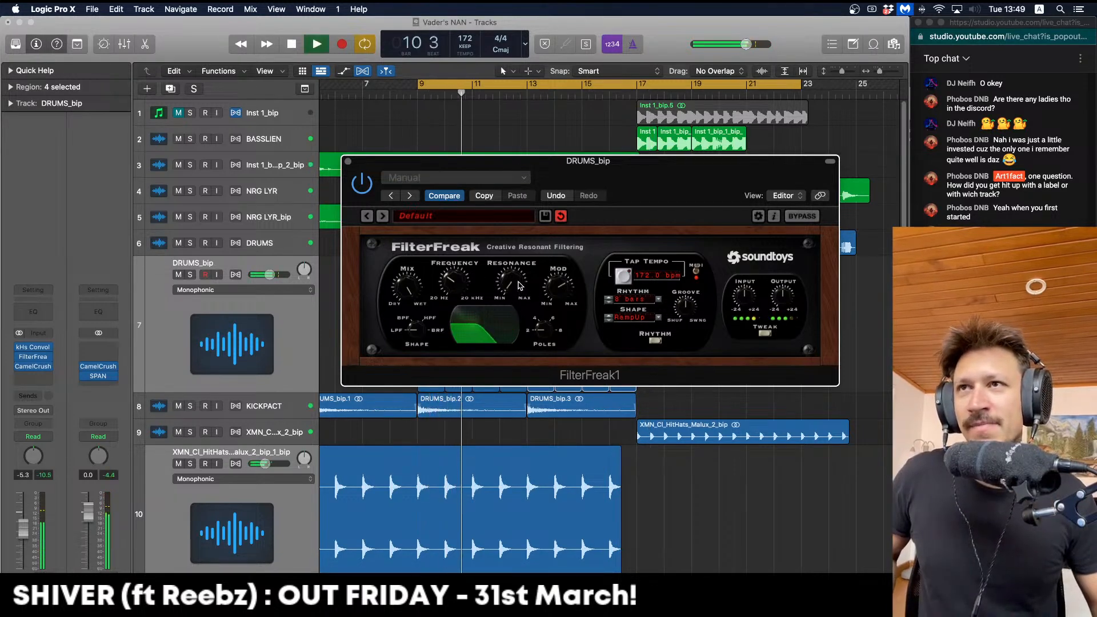
{"action": "key", "text": "Return"}
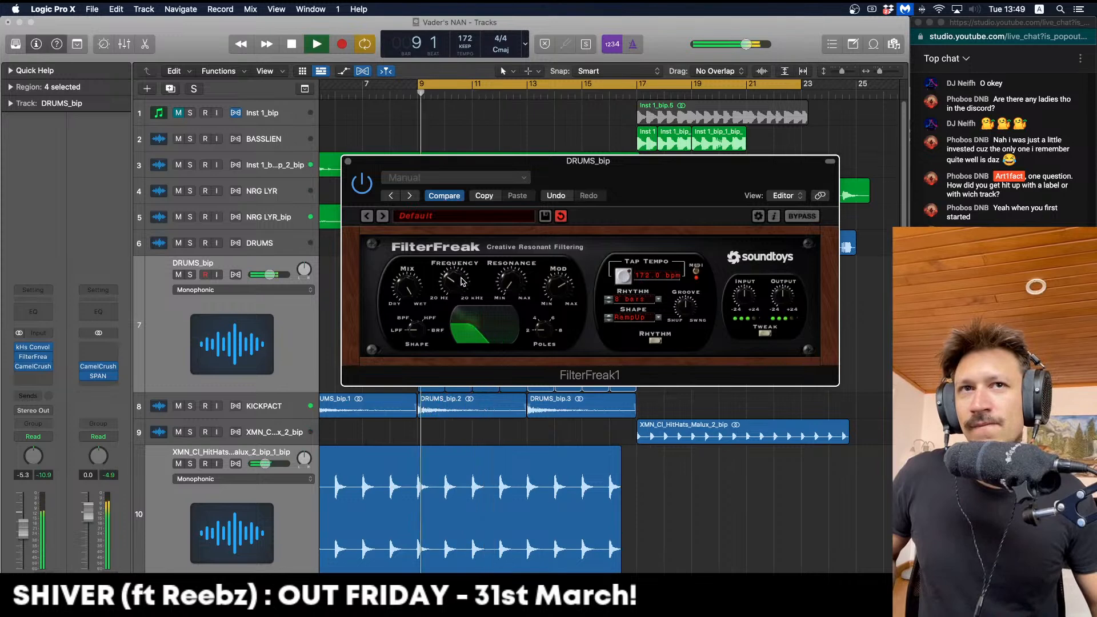
{"action": "left_click", "coordinate": [349, 162]}
{"action": "key", "text": "space"}
Bounce the eight chops into a DRUMS_bip_1_bip track, delete the originals and empty track, and play
{"action": "left_click_drag", "start_coordinate": [717, 322], "coordinate": [469, 321]}
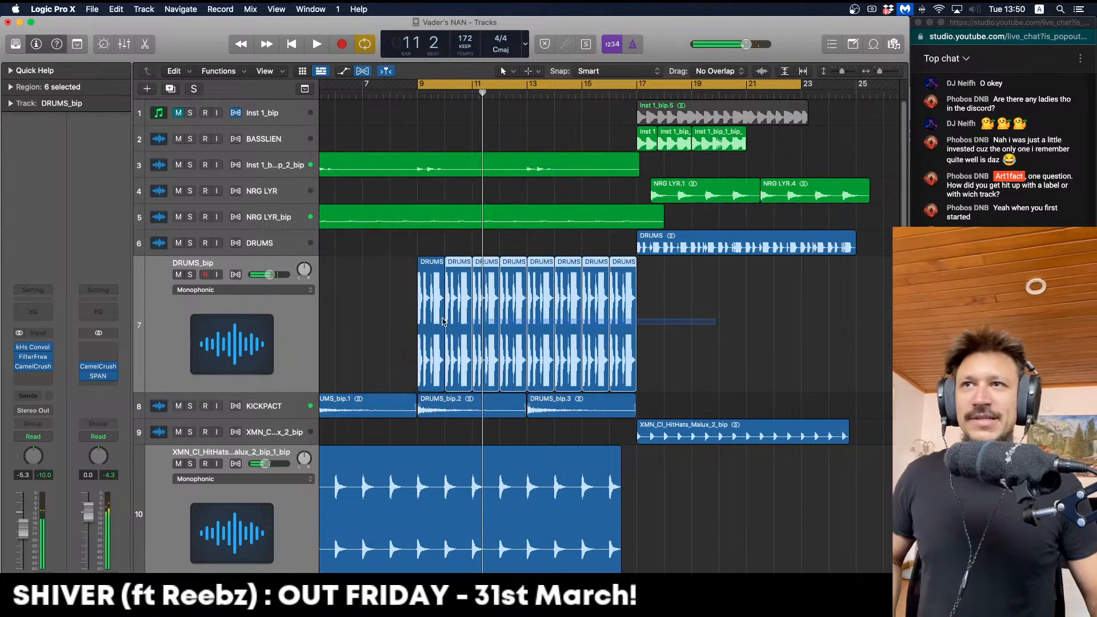
{"action": "key", "text": "ctrl+b"}
{"action": "key", "text": "Return"}
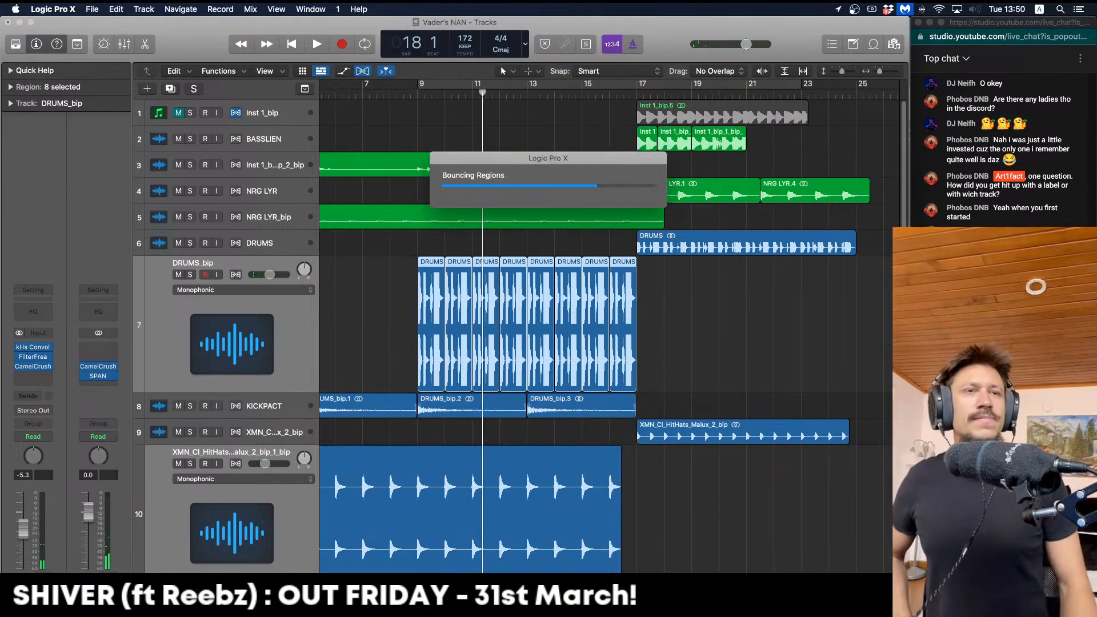
{"action": "key", "text": "Up"}
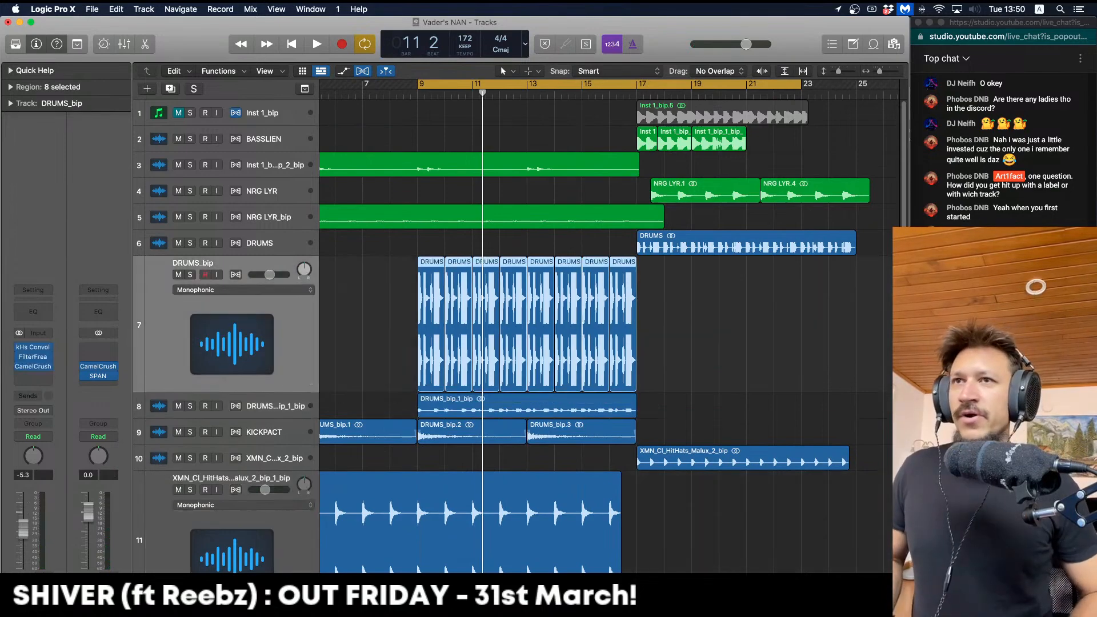
{"action": "key", "text": "super+Left"}
{"action": "key", "text": "super+Left"}
{"action": "key", "text": "super+Left"}
{"action": "key", "text": "super+Left"}
{"action": "key", "text": "Delete"}
{"action": "key", "text": "Delete"}
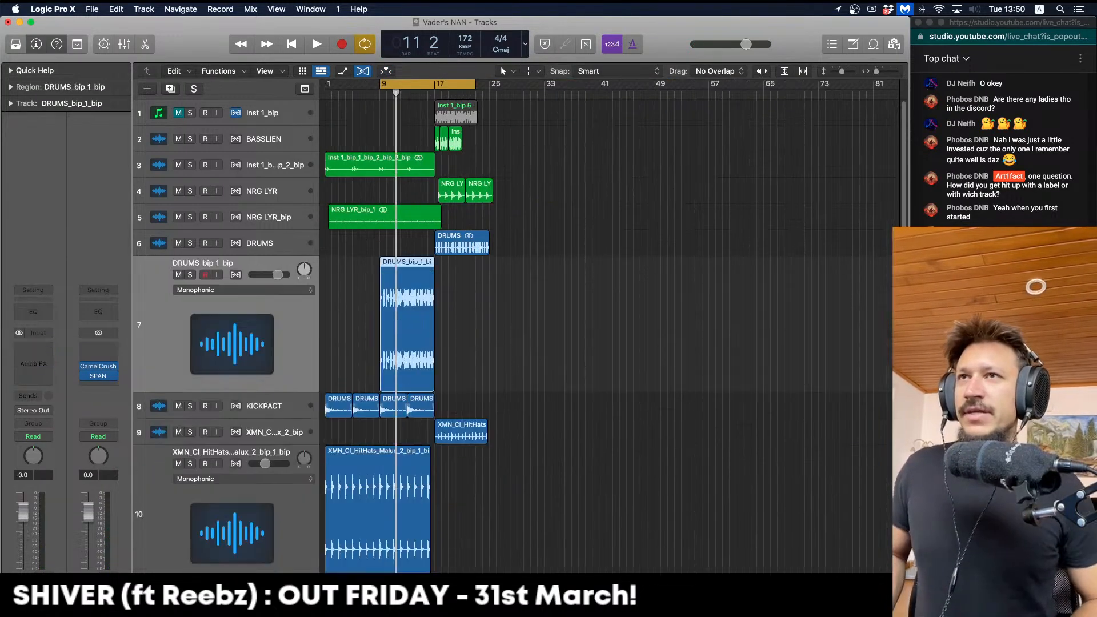
{"action": "key", "text": "ctrl+z"}
{"action": "key", "text": "super+Right"}
{"action": "key", "text": "Return"}
{"action": "key", "text": "space"}
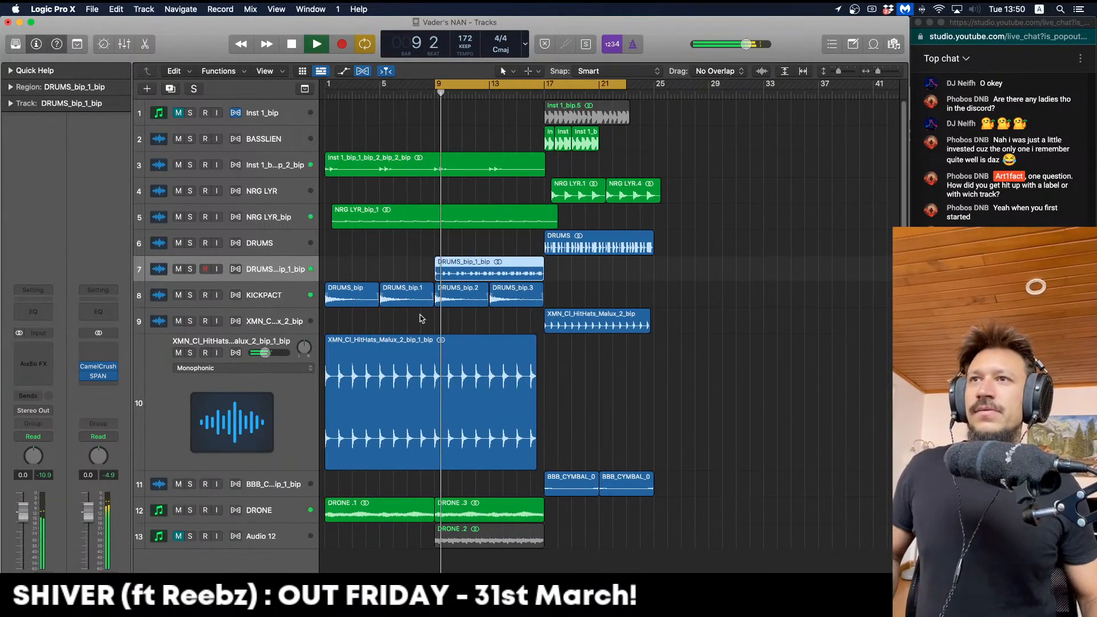
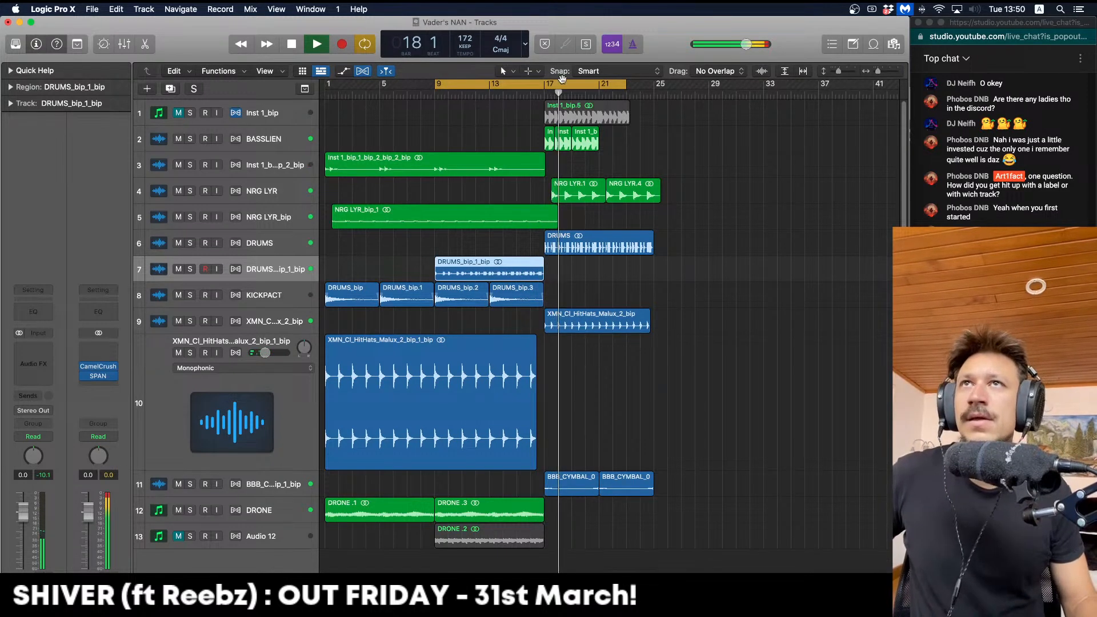
Loop bars 17–25 and solo the cymbal track (track 11) for playback
{"action": "key", "text": "c"}
{"action": "scroll", "coordinate": [553, 192], "scroll_direction": "right", "scroll_amount": 3}
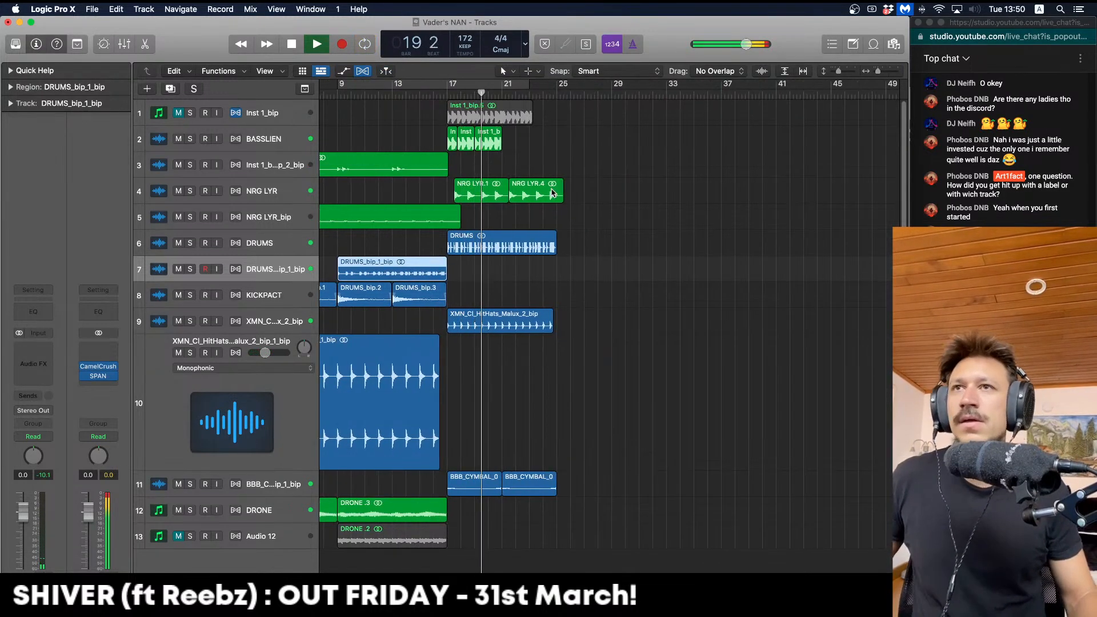
{"action": "mouse_move", "coordinate": [448, 84]}
{"action": "left_mouse_down"}
{"action": "mouse_move", "coordinate": [575, 86]}
{"action": "mouse_move", "coordinate": [561, 86]}
{"action": "left_mouse_up"}
{"action": "left_click_drag", "start_coordinate": [561, 128], "coordinate": [560, 128]}
{"action": "key", "text": "space"}
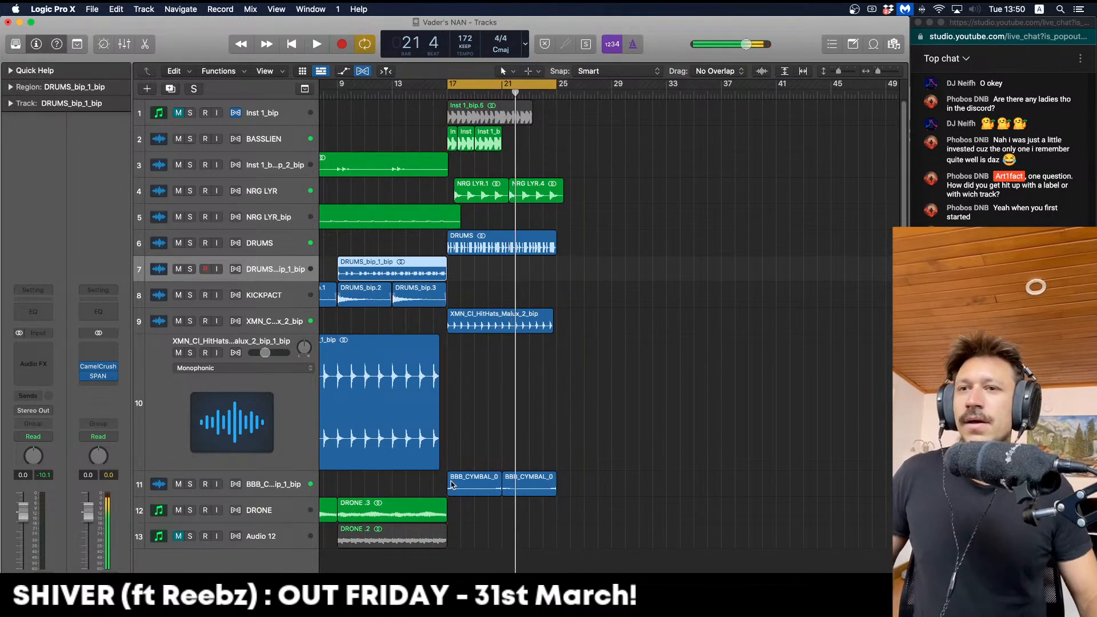
{"action": "left_click", "coordinate": [285, 481]}
{"action": "left_click", "coordinate": [191, 484]}
{"action": "key", "text": "space"}
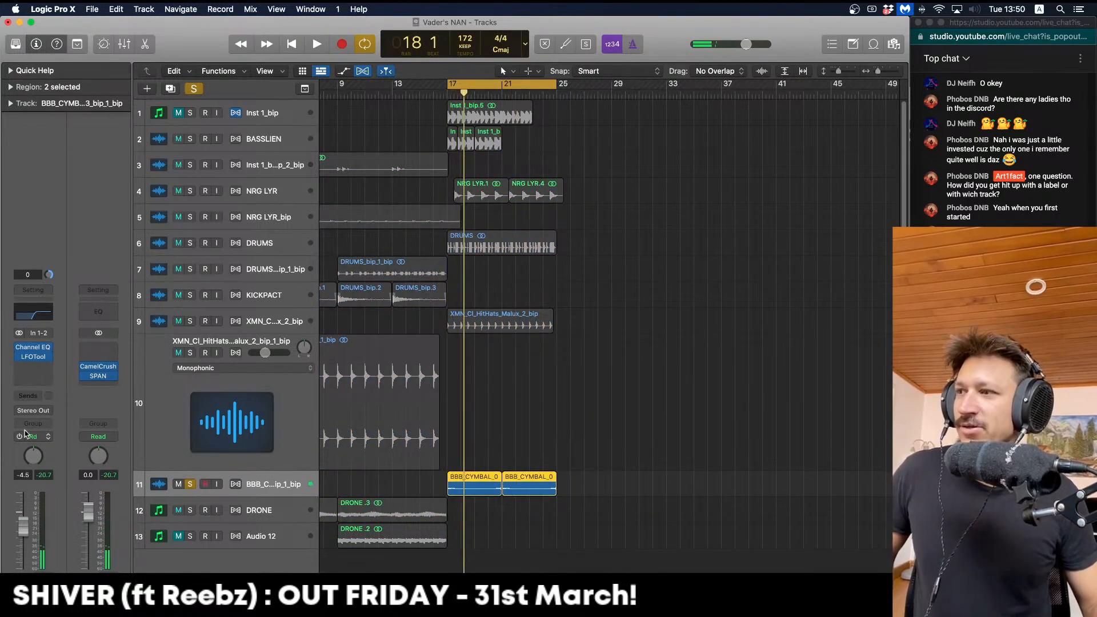
Raise the cymbal track's Channel EQ low cut to about 1300 Hz
{"action": "key", "text": "space"}
{"action": "left_click_drag", "start_coordinate": [649, 337], "coordinate": [683, 341]}
{"action": "key", "text": "space"}
{"action": "key", "text": "space"}
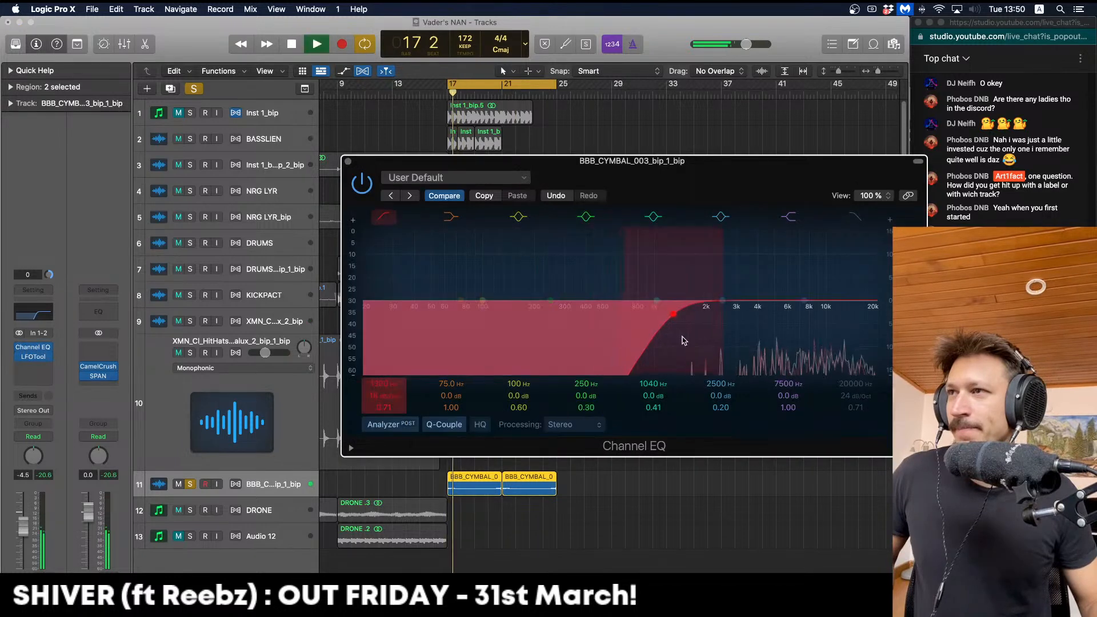
{"action": "key", "text": "space"}
{"action": "key", "text": "space"}
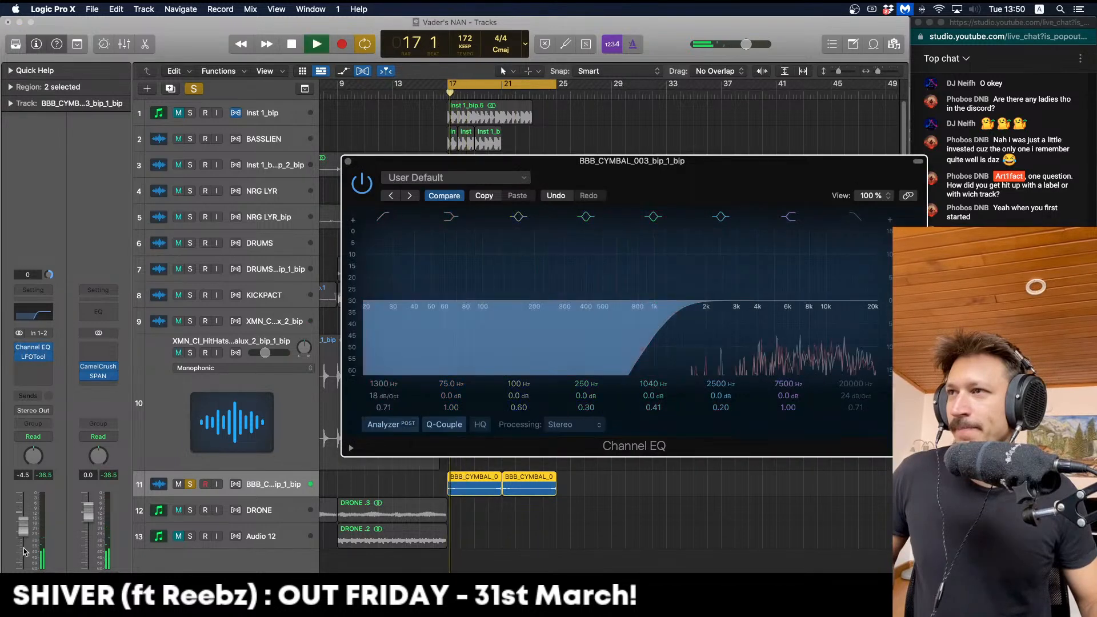
Turn the cymbal track down to -6.0 dB, unsolo it and close the EQ
{"action": "left_click_drag", "start_coordinate": [22, 527], "coordinate": [23, 531]}
{"action": "key", "text": "space"}
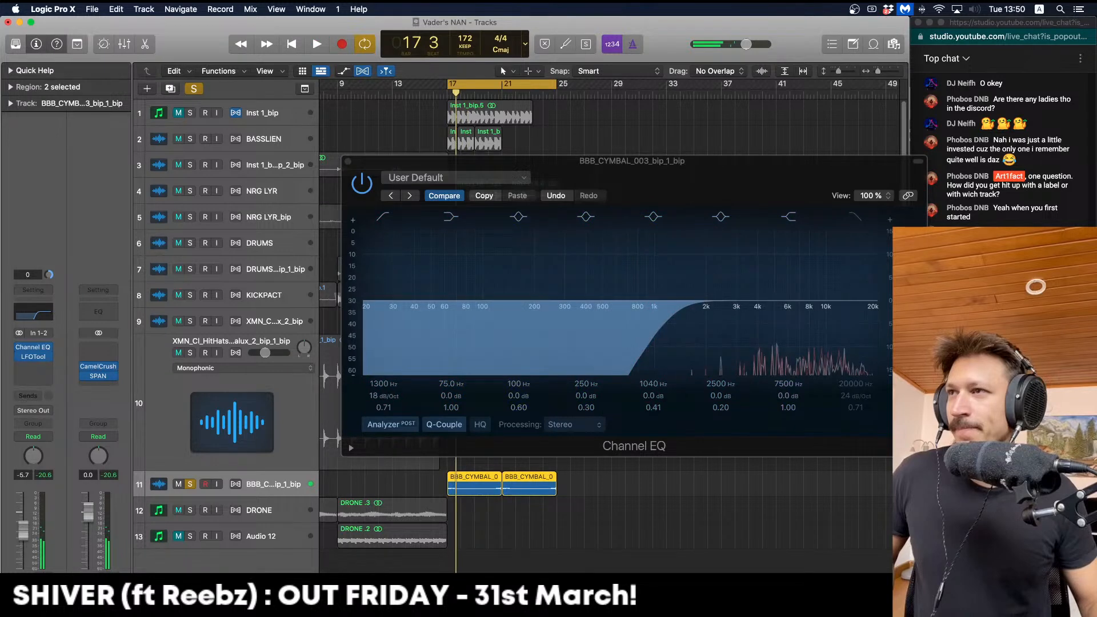
{"action": "key", "text": "space"}
{"action": "key", "text": "s"}
{"action": "left_click", "coordinate": [26, 547]}
{"action": "key", "text": "space"}
{"action": "key", "text": "space"}
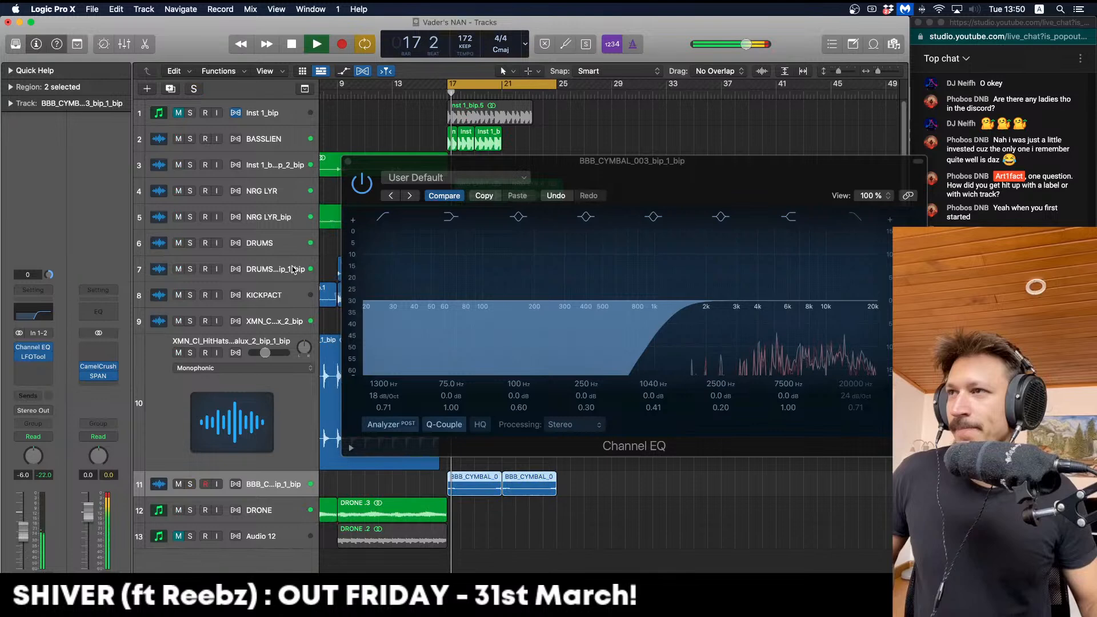
{"action": "left_click", "coordinate": [348, 162]}
{"action": "key", "text": "space"}
{"action": "left_click", "coordinate": [256, 190]}
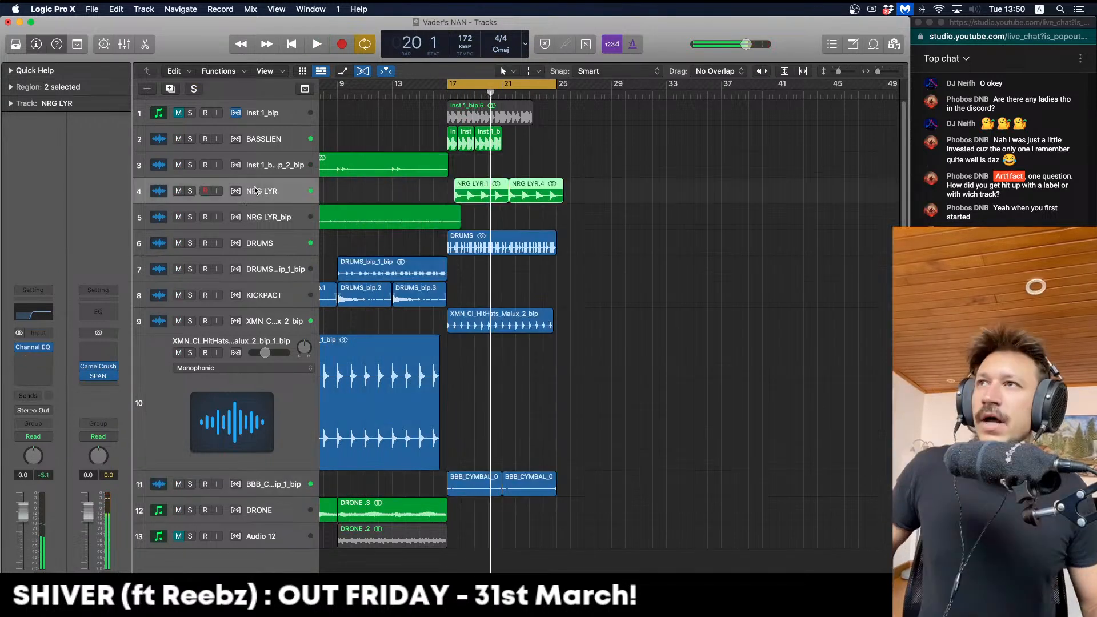
Insert Soundtoys Decapitator in an empty insert slot on the NRG LYR track
{"action": "left_click", "coordinate": [47, 359]}
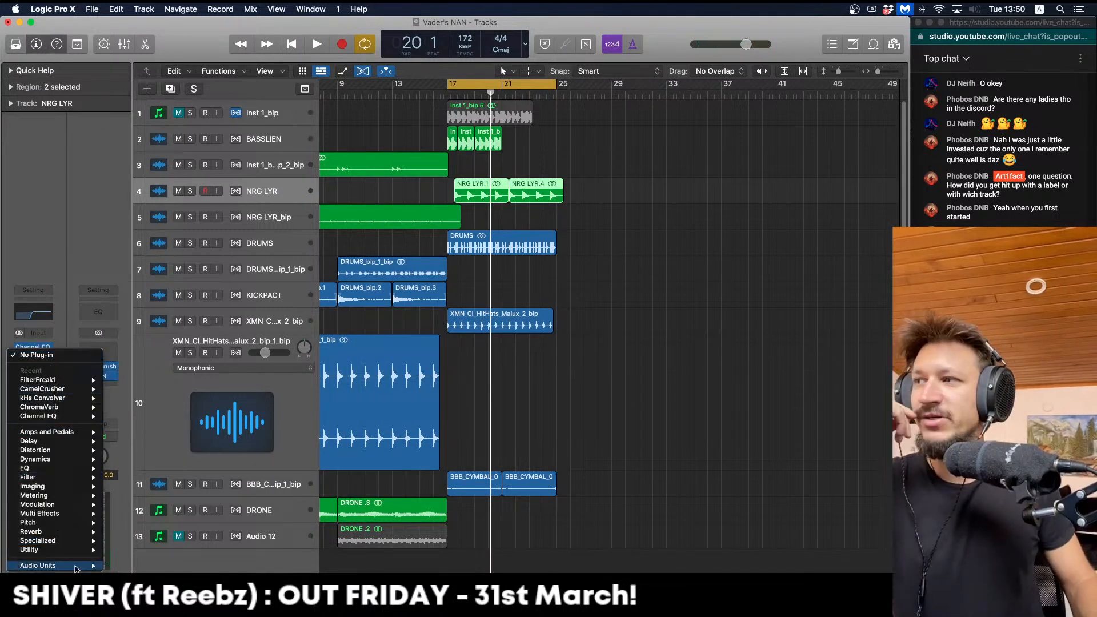
{"action": "mouse_move", "coordinate": [77, 567]}
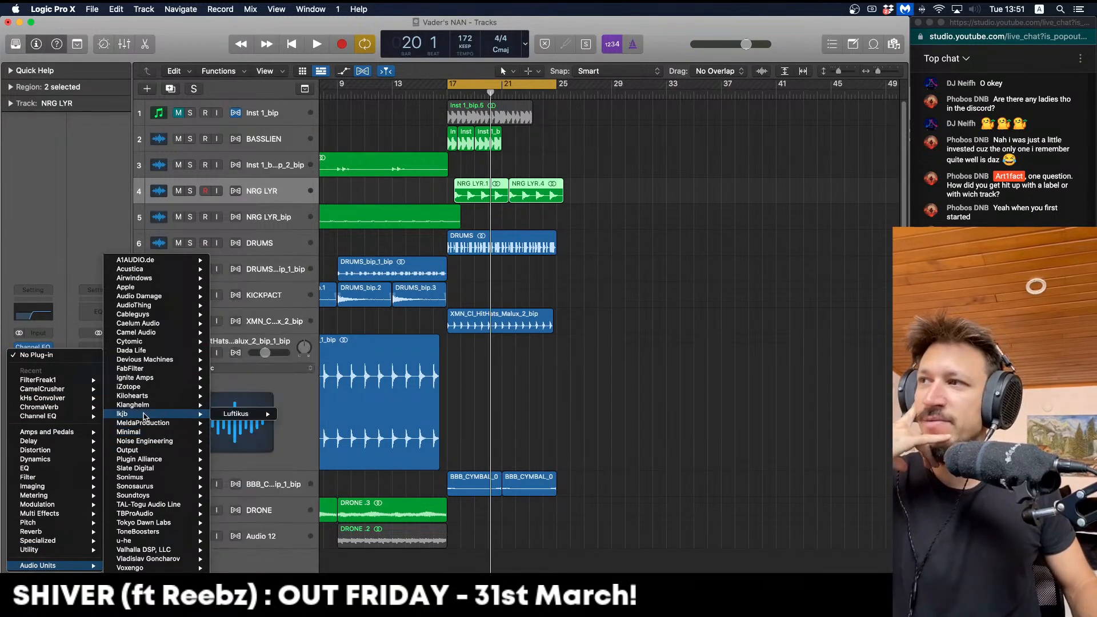
{"action": "mouse_move", "coordinate": [153, 397]}
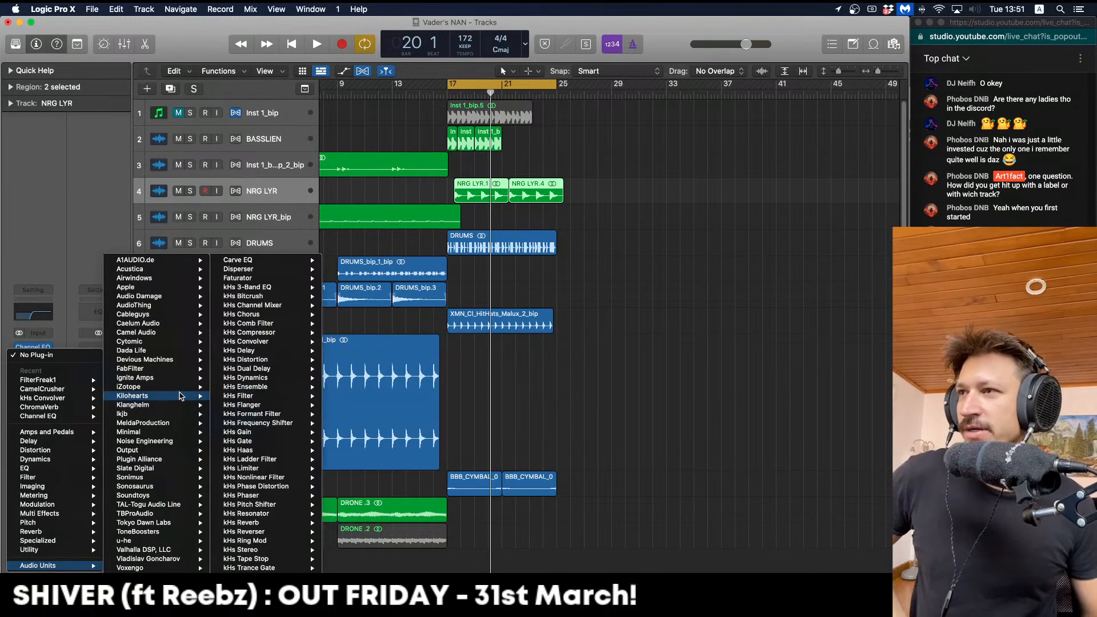
{"action": "mouse_move", "coordinate": [255, 437]}
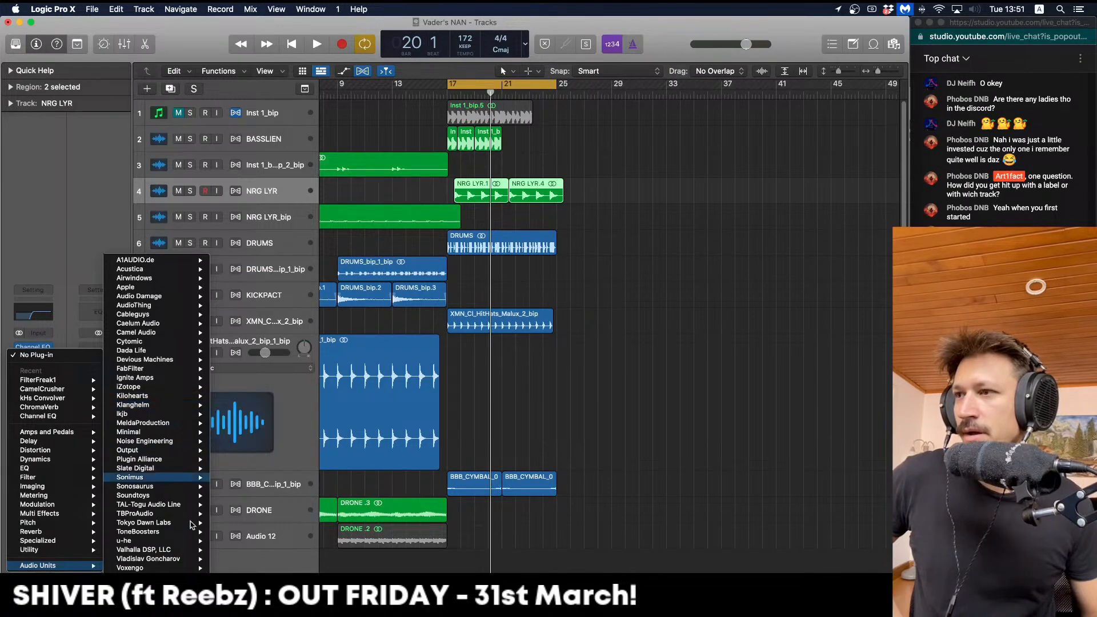
{"action": "left_click", "coordinate": [425, 378]}
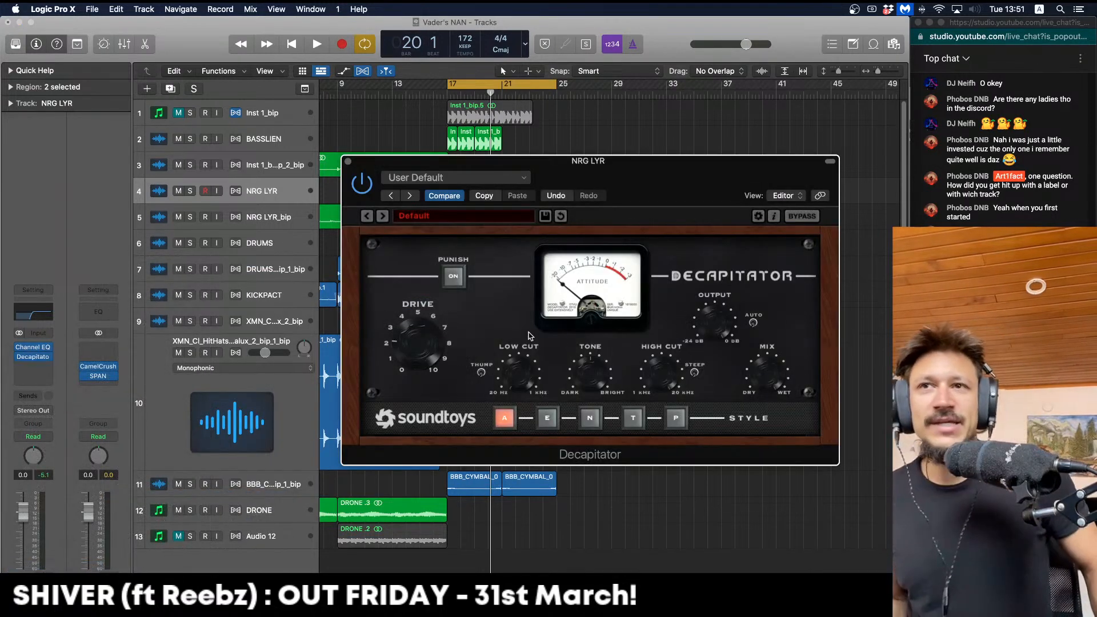
Set Decapitator to style E with drive raised to about 2.8, then close it
{"action": "key", "text": "space"}
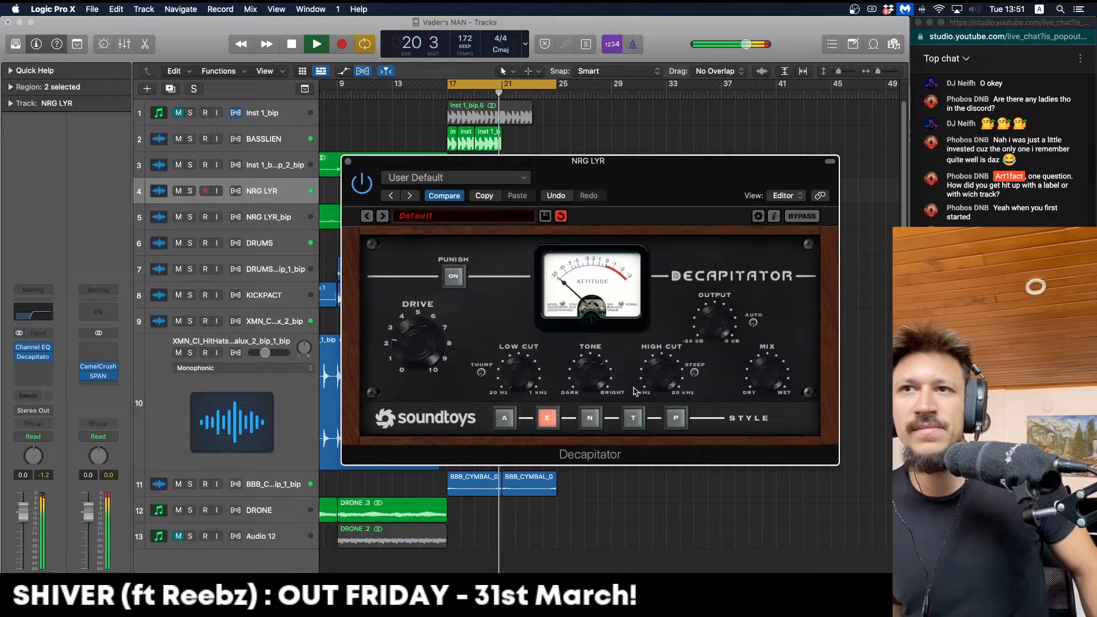
{"action": "key", "text": "space"}
{"action": "key", "text": "space"}
{"action": "mouse_move", "coordinate": [403, 358]}
{"action": "left_mouse_down"}
{"action": "mouse_move", "coordinate": [402, 346]}
{"action": "mouse_move", "coordinate": [402, 364]}
{"action": "left_mouse_up"}
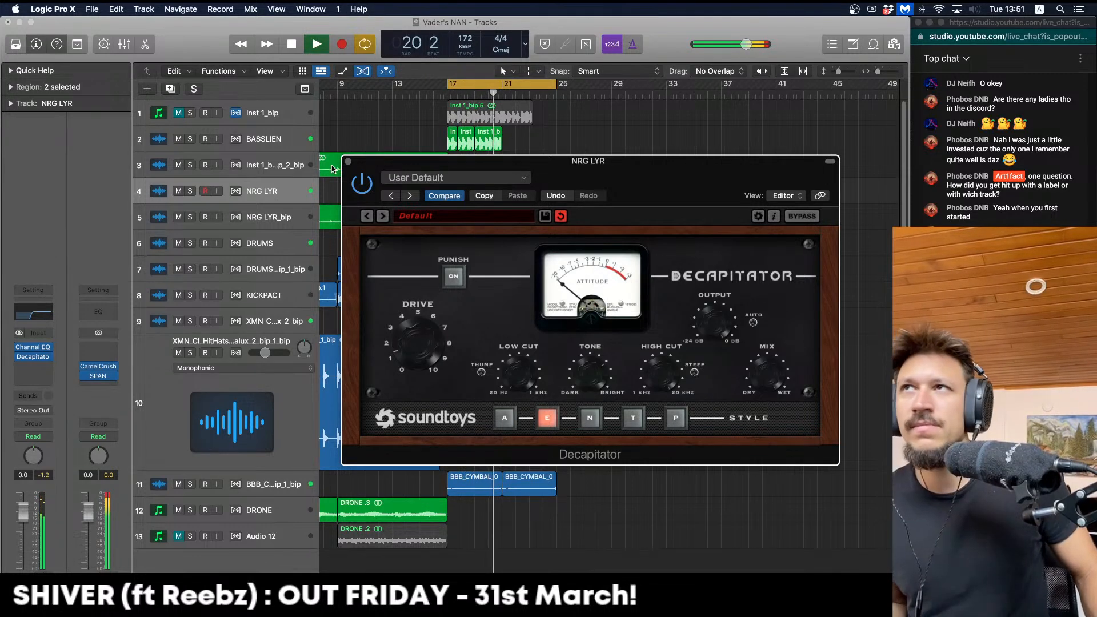
{"action": "left_click", "coordinate": [348, 162]}
{"action": "key", "text": "space"}
Copy sections of the cymbal regions, including bars 18–19, onward to bar 23
{"action": "left_click", "coordinate": [600, 223]}
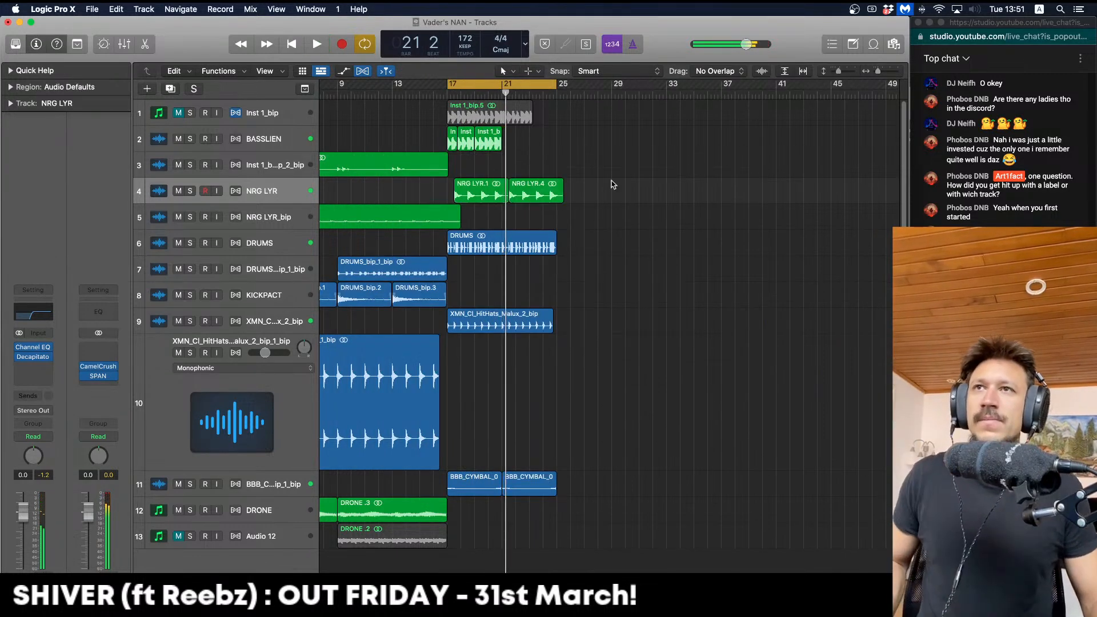
{"action": "mouse_move", "coordinate": [530, 493]}
{"action": "left_mouse_down"}
{"action": "mouse_move", "coordinate": [488, 479]}
{"action": "mouse_move", "coordinate": [565, 487]}
{"action": "mouse_move", "coordinate": [541, 479]}
{"action": "left_mouse_up"}
{"action": "left_click", "coordinate": [500, 504]}
{"action": "left_click", "coordinate": [488, 490]}
{"action": "left_click_drag", "start_coordinate": [474, 481], "coordinate": [517, 485]}
{"action": "left_click", "coordinate": [564, 485]}
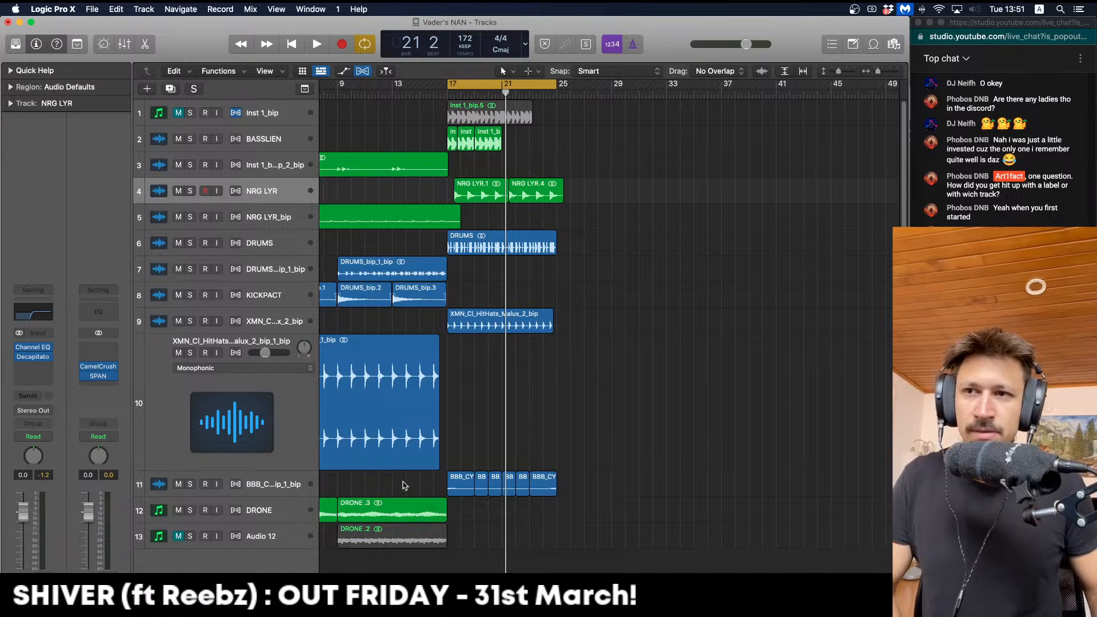
{"action": "key", "text": "space"}
Solo the cymbals, lengthen the second region to bar 21 and copy it two bars later
{"action": "left_click", "coordinate": [190, 485]}
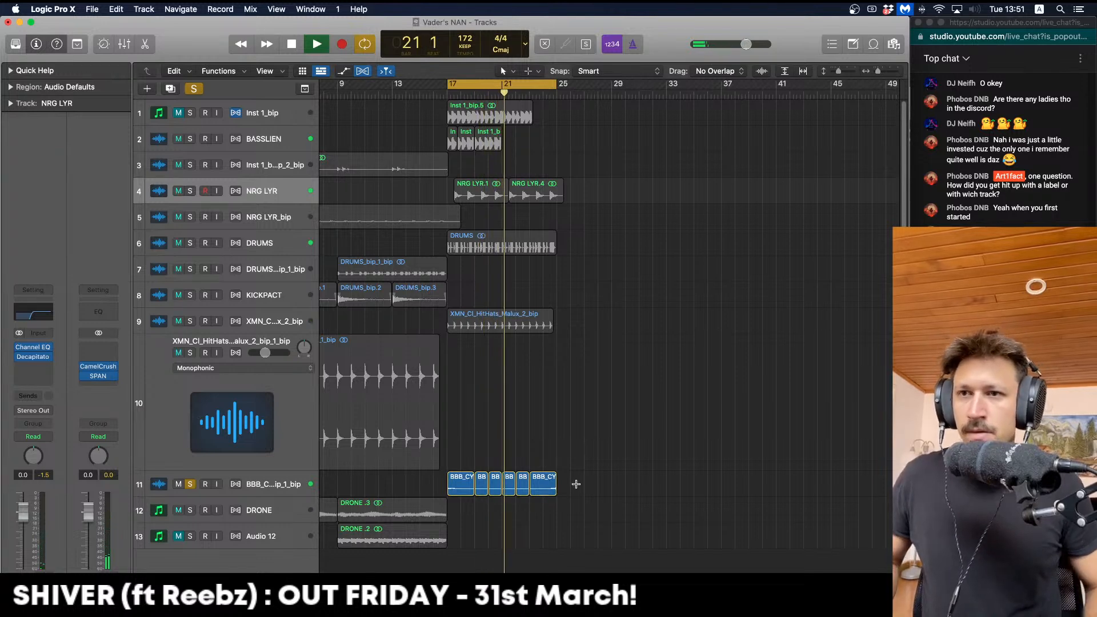
{"action": "key", "text": "super+Right"}
{"action": "key", "text": "super+Right"}
{"action": "key", "text": "space"}
{"action": "left_click_drag", "start_coordinate": [569, 489], "coordinate": [596, 490]}
{"action": "key", "text": "space"}
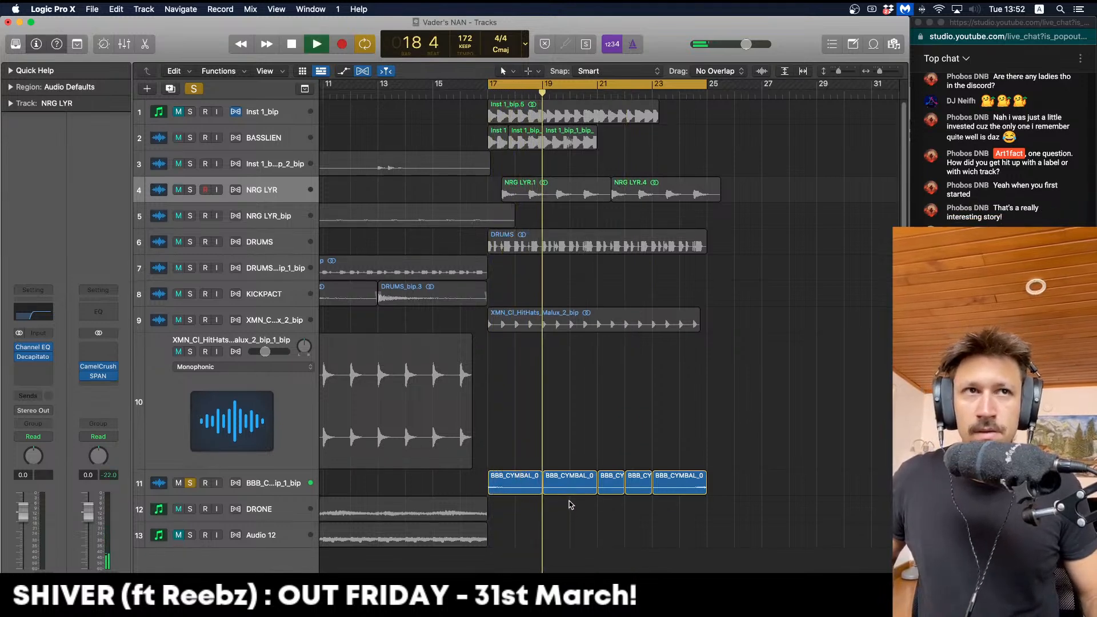
{"action": "scroll", "coordinate": [571, 504], "scroll_direction": "right", "scroll_amount": 2}
{"action": "scroll", "coordinate": [565, 503], "scroll_direction": "right", "scroll_amount": 2}
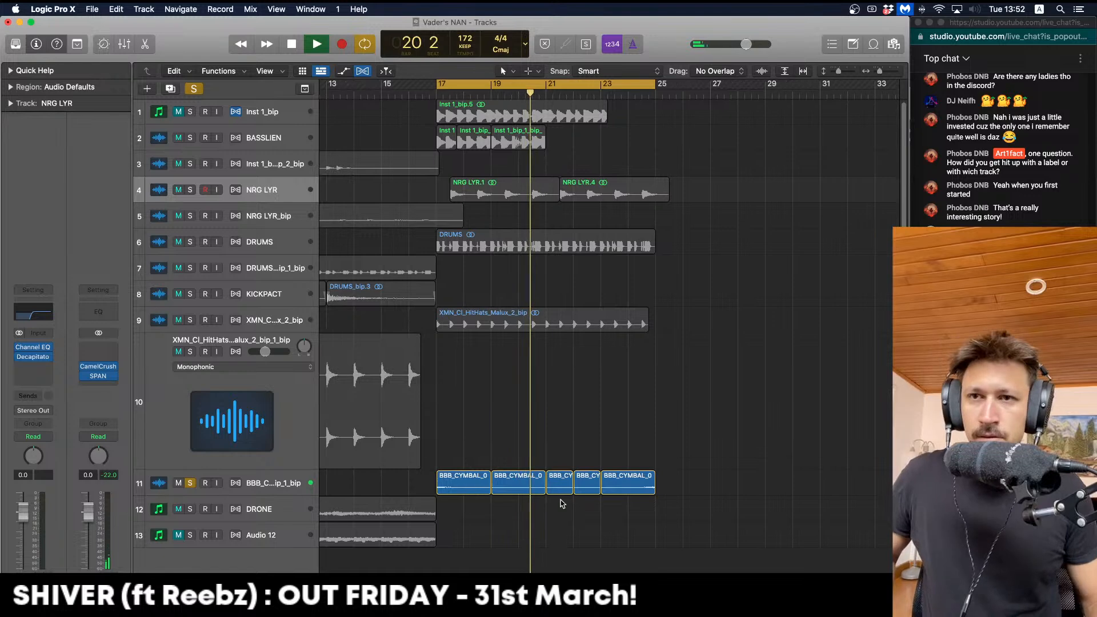
{"action": "left_click_drag", "start_coordinate": [509, 488], "coordinate": [562, 508]}
{"action": "left_click", "coordinate": [571, 91]}
Select all eight cymbal regions and bounce them in place
{"action": "scroll", "coordinate": [592, 327], "scroll_direction": "right", "scroll_amount": 1}
{"action": "left_click_drag", "start_coordinate": [681, 495], "coordinate": [654, 490]}
{"action": "key", "text": "space"}
{"action": "left_click", "coordinate": [437, 490], "text": "shift"}
{"action": "key", "text": "space"}
{"action": "key", "text": "super+Left"}
{"action": "left_click_drag", "start_coordinate": [733, 483], "coordinate": [508, 475]}
{"action": "key", "text": "space"}
{"action": "key", "text": "ctrl+b"}
{"action": "key", "text": "Return"}
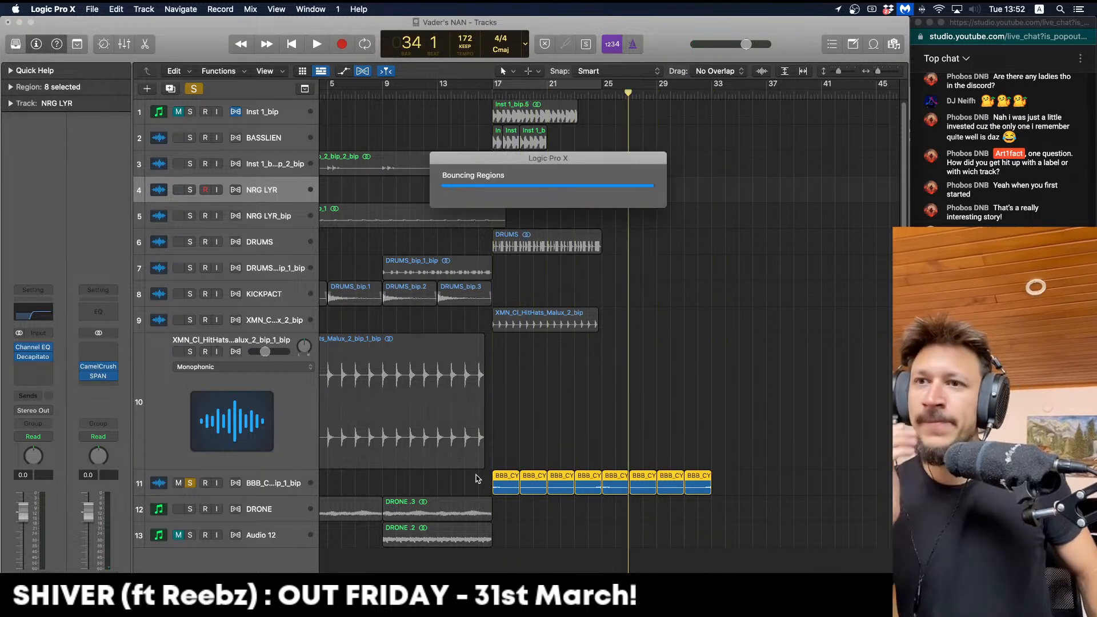
Unsolo, delete the original cymbal regions and empty track, and select the bounced region
{"action": "key", "text": "space"}
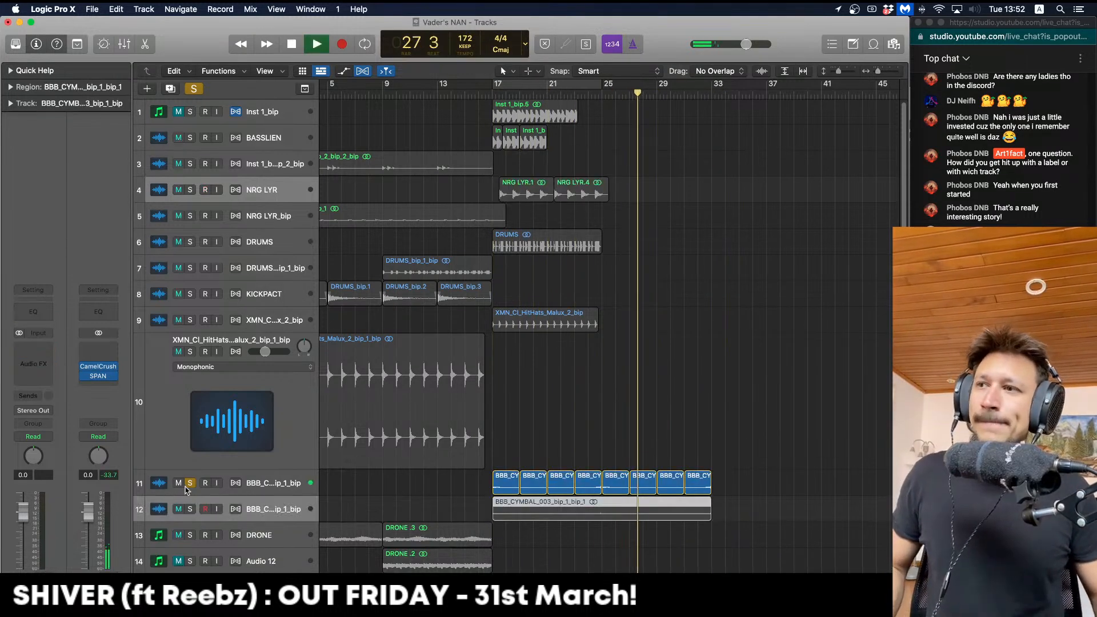
{"action": "left_click", "coordinate": [190, 484]}
{"action": "left_click", "coordinate": [256, 487]}
{"action": "key", "text": "Delete"}
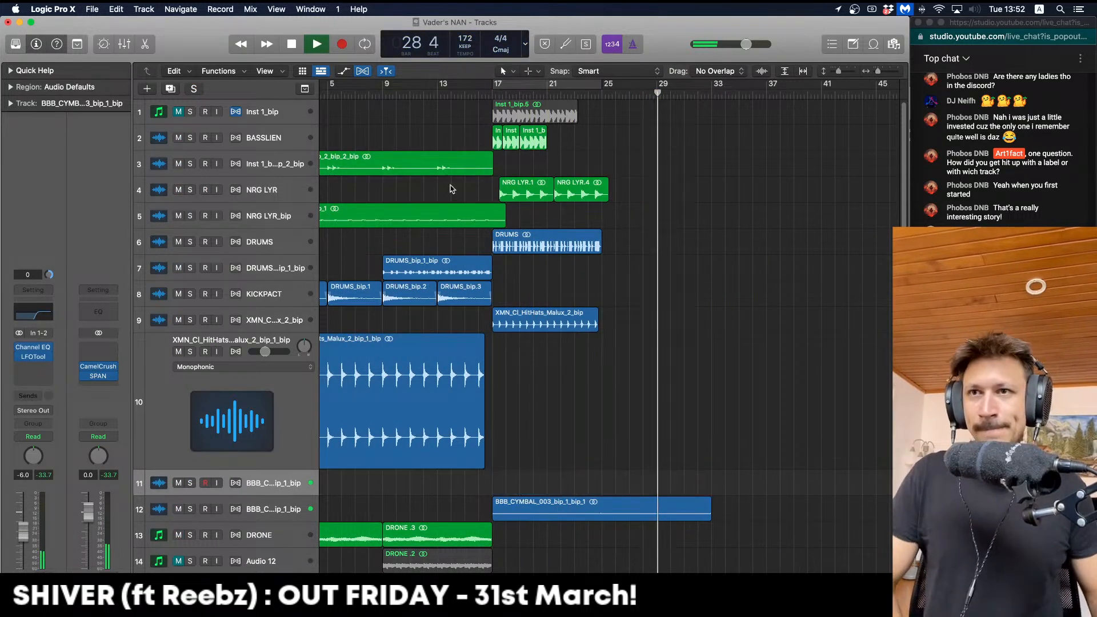
{"action": "key", "text": "Delete"}
{"action": "left_click", "coordinate": [481, 91]}
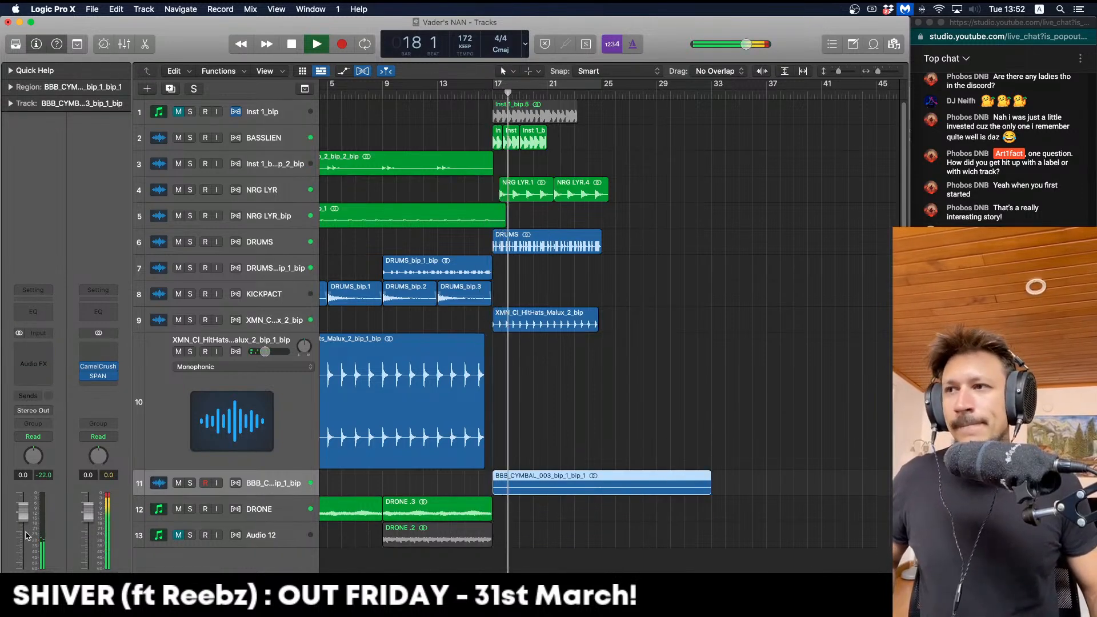
Lower the cymbal volume slightly and copy all six BASSLIEN regions to start at bar 25
{"action": "left_click_drag", "start_coordinate": [20, 515], "coordinate": [26, 520]}
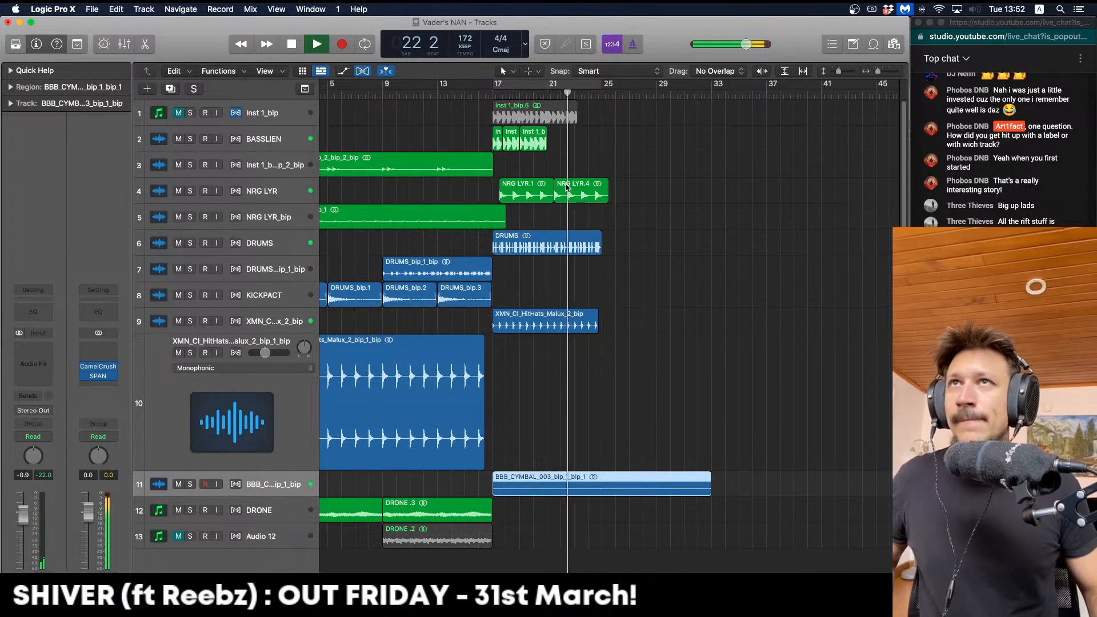
{"action": "mouse_move", "coordinate": [577, 148]}
{"action": "left_mouse_down"}
{"action": "mouse_move", "coordinate": [498, 136]}
{"action": "mouse_move", "coordinate": [561, 137]}
{"action": "left_mouse_up"}
{"action": "left_click_drag", "start_coordinate": [639, 136], "coordinate": [605, 148]}
{"action": "key", "text": "space"}
{"action": "left_click", "coordinate": [600, 169]}
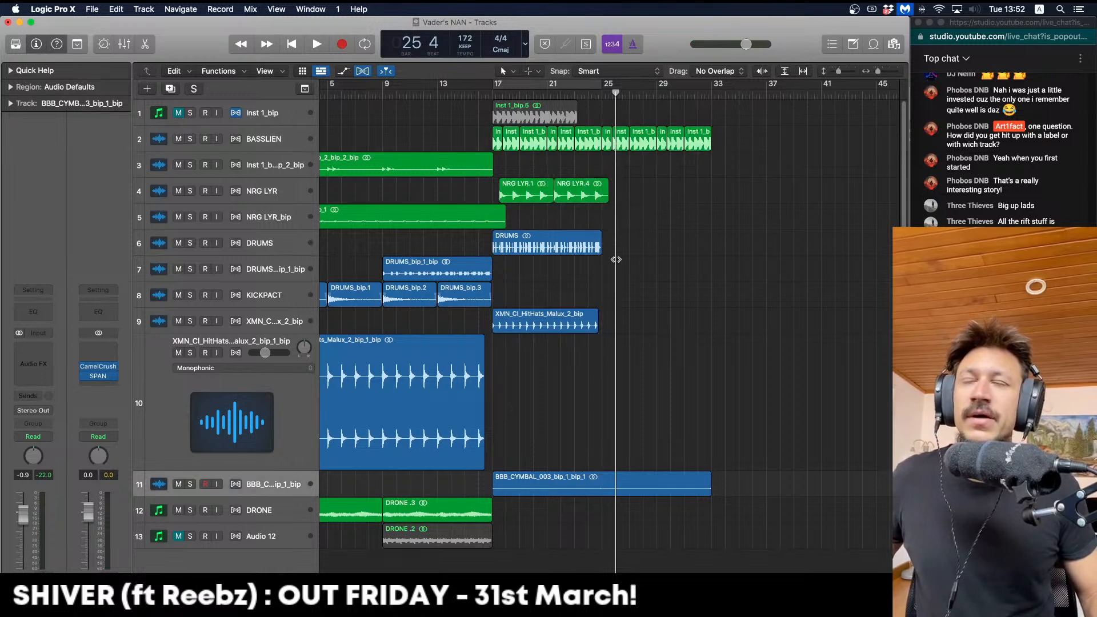
Copy the DRUMS, hi-hat and both NRG LYR regions to bar 25
{"action": "left_click", "coordinate": [550, 240]}
{"action": "left_click_drag", "start_coordinate": [550, 240], "coordinate": [659, 242]}
{"action": "left_click", "coordinate": [596, 327]}
{"action": "left_click_drag", "start_coordinate": [595, 327], "coordinate": [706, 327]}
{"action": "key", "text": "space"}
{"action": "mouse_move", "coordinate": [639, 178]}
{"action": "left_mouse_down"}
{"action": "mouse_move", "coordinate": [520, 188]}
{"action": "mouse_move", "coordinate": [633, 192]}
{"action": "left_mouse_up"}
{"action": "key", "text": "space"}
Play from bar 13 with smaller track heights, zoomed out to bars 1–57
{"action": "left_click", "coordinate": [435, 94]}
{"action": "key", "text": "space"}
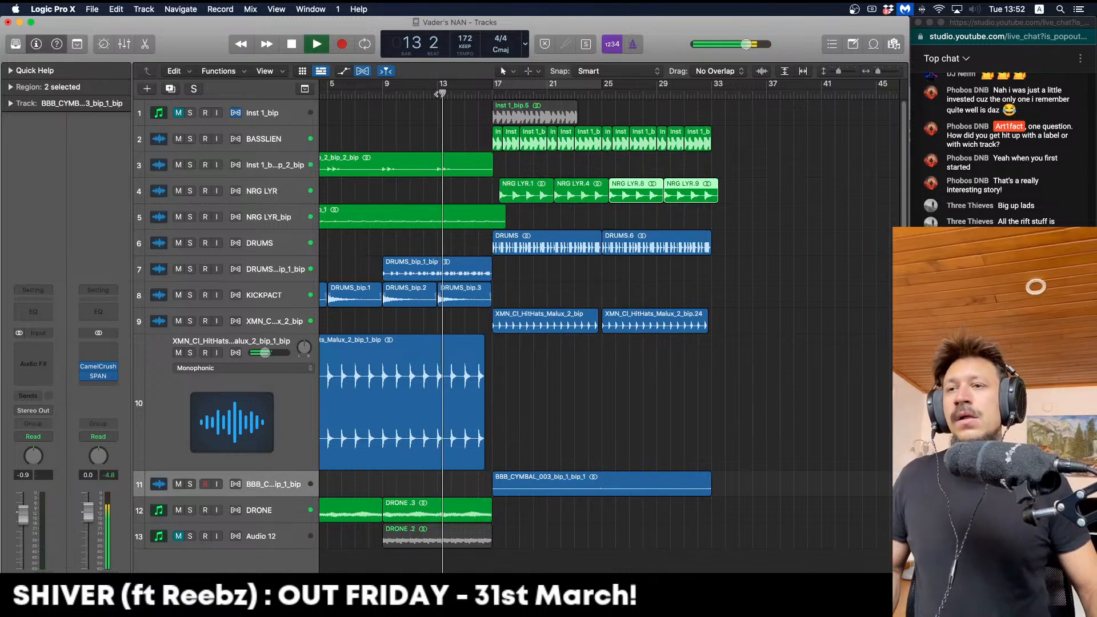
{"action": "key", "text": "super+Up"}
{"action": "key", "text": "super+Left"}
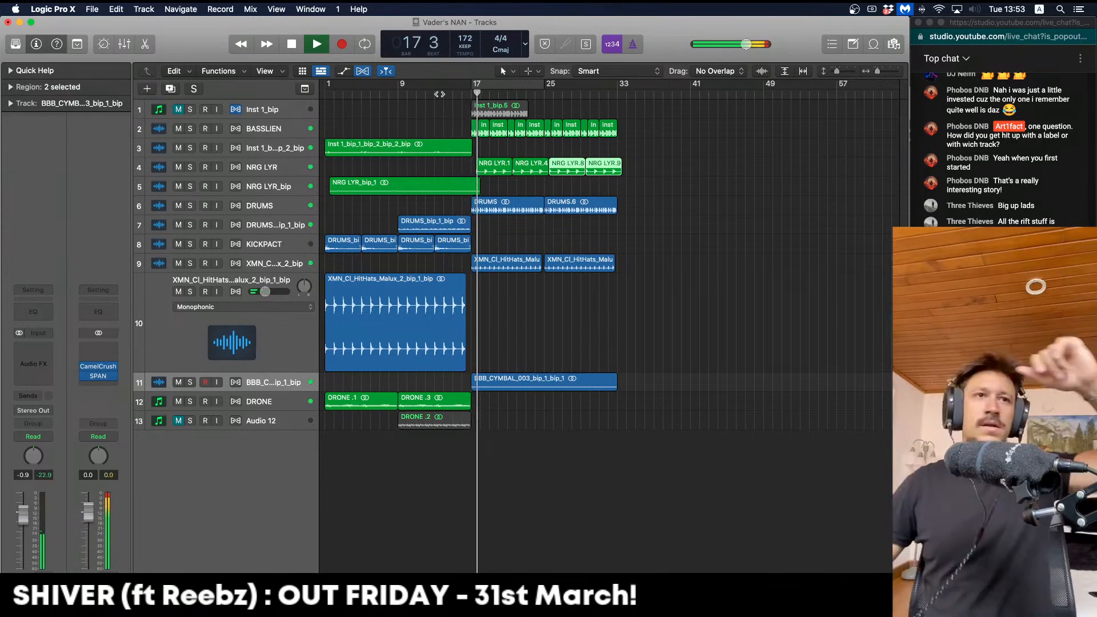
{"action": "key", "text": "space"}
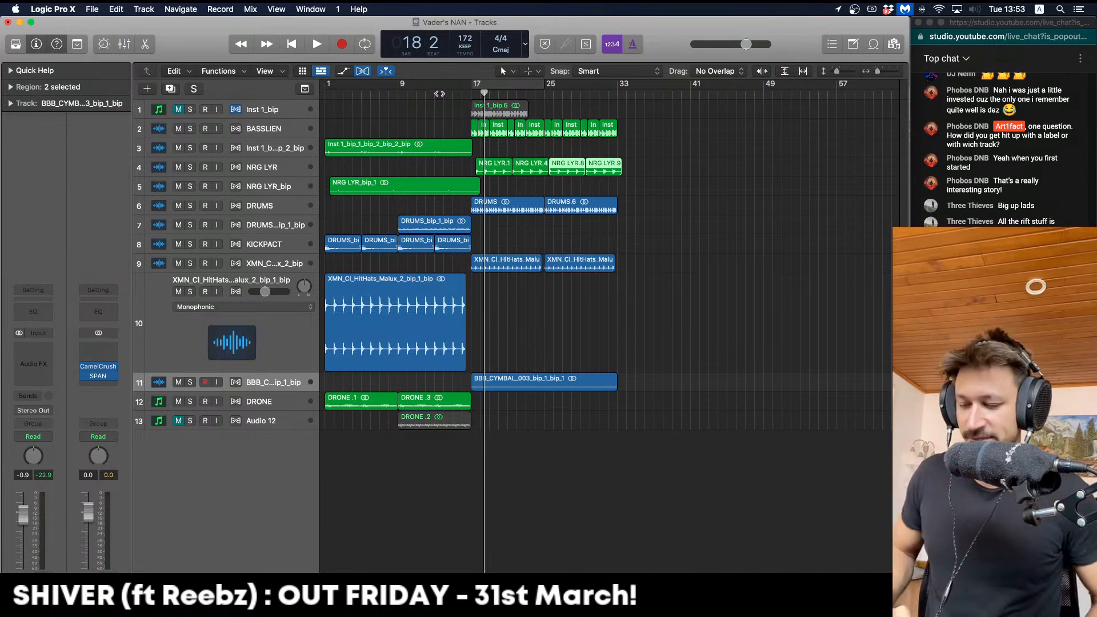
Restore taller track rows and play the arrangement from bar 17
{"action": "key", "text": "Up"}
{"action": "key", "text": "ctrl+z"}
{"action": "key", "text": "super+Down"}
{"action": "key", "text": "super+Down"}
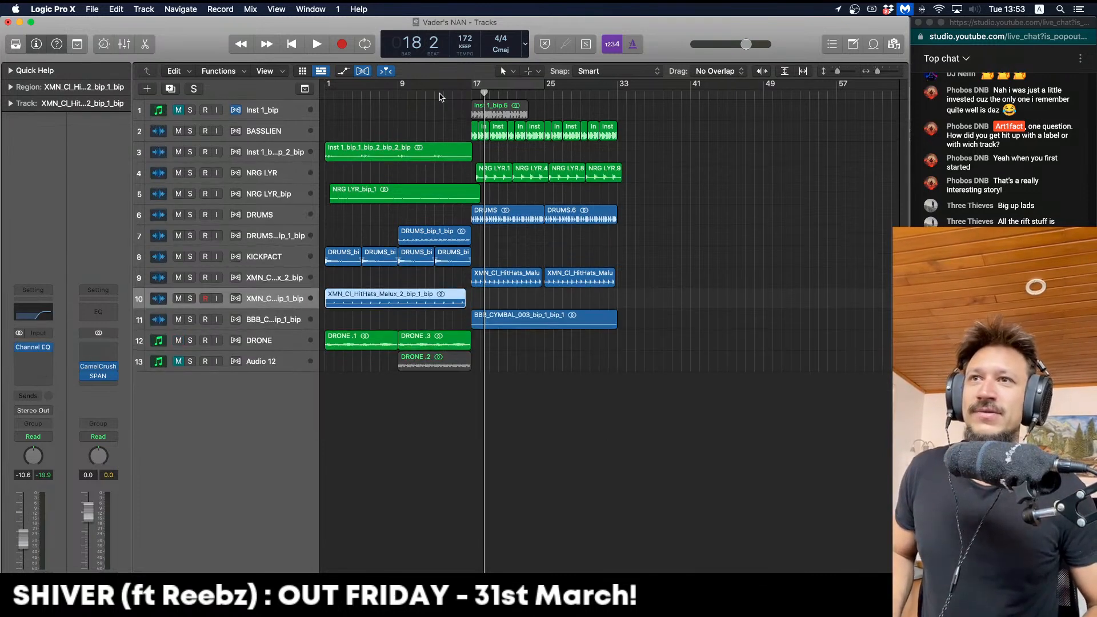
{"action": "key", "text": "super+Right"}
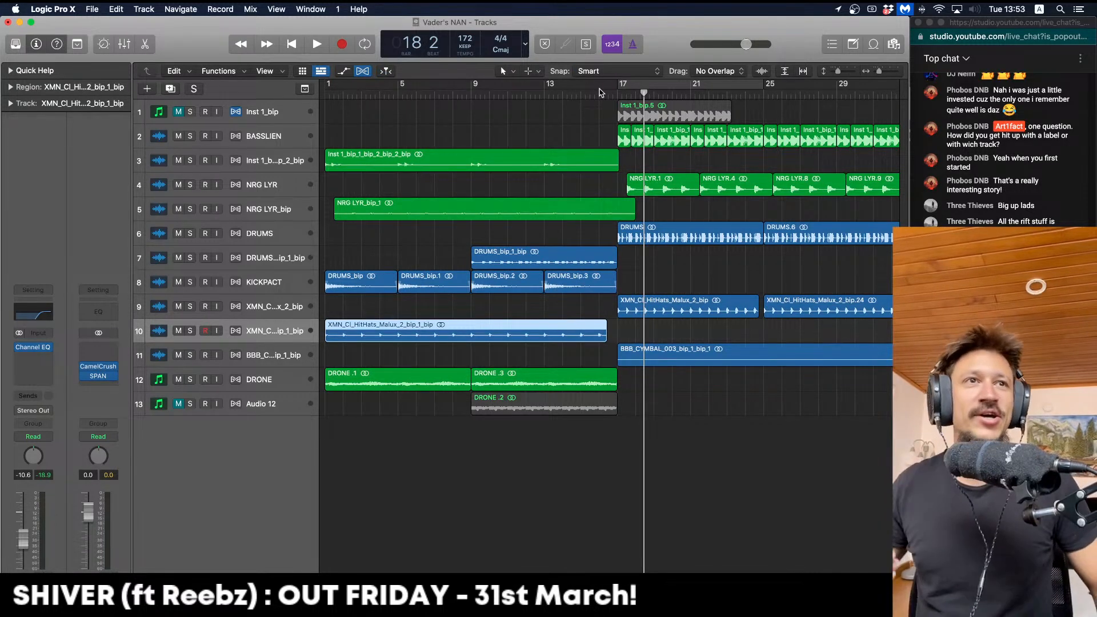
{"action": "left_click", "coordinate": [599, 93]}
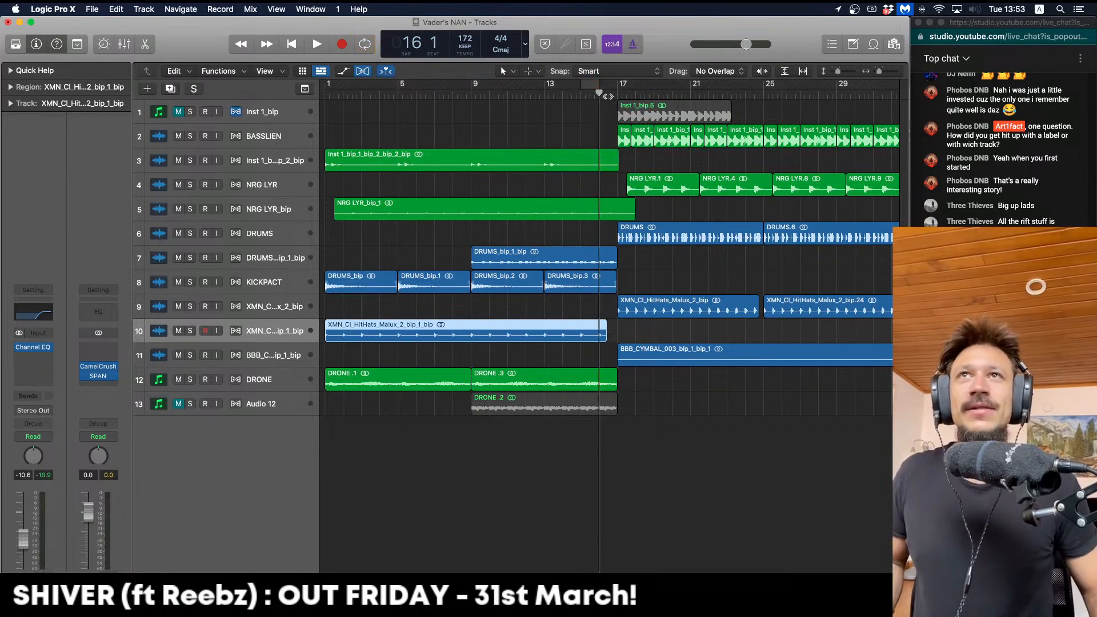
{"action": "left_click", "coordinate": [614, 94]}
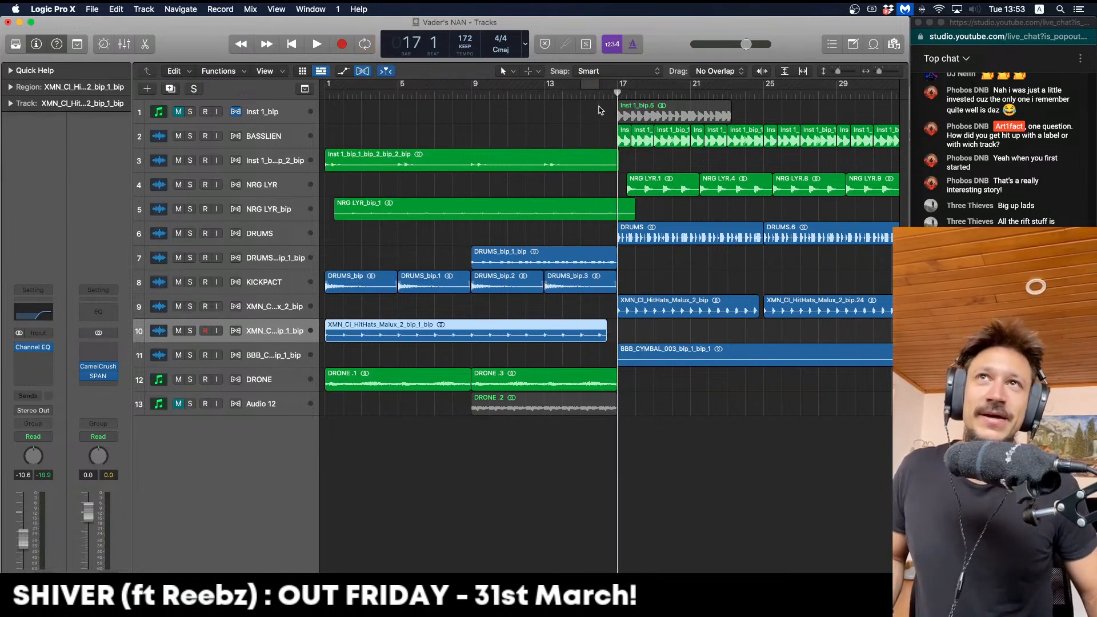
{"action": "left_click", "coordinate": [601, 110]}
{"action": "key", "text": "super+Left"}
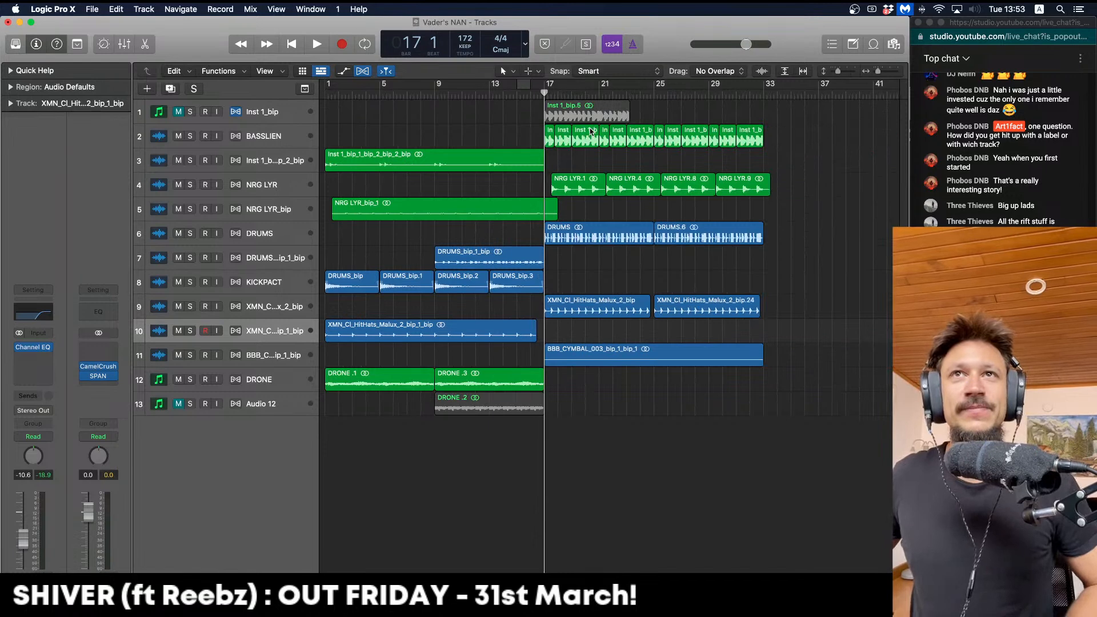
{"action": "key", "text": "space"}
{"action": "key", "text": "super+Down"}
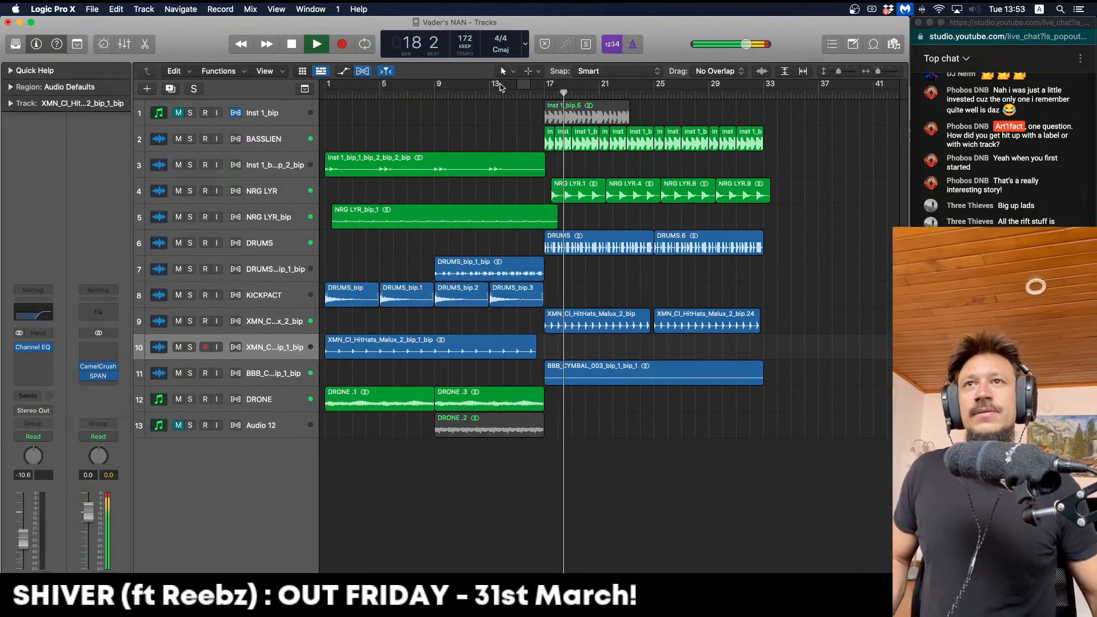
Delete the NRG LYR.1 and NRG LYR.4 regions
{"action": "left_click", "coordinate": [176, 191]}
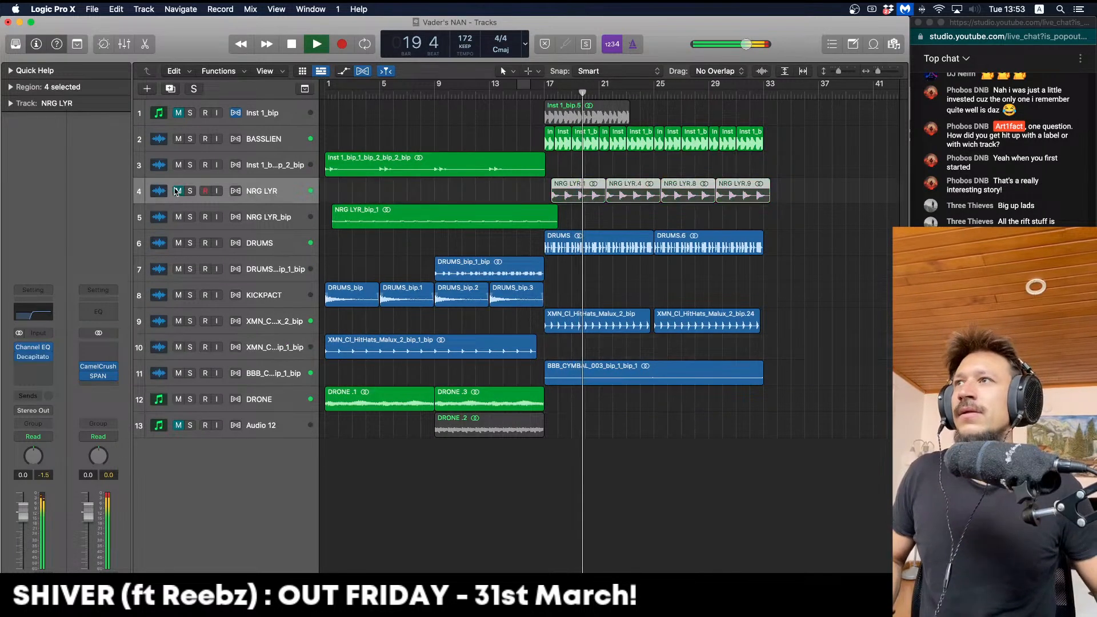
{"action": "scroll", "coordinate": [508, 224], "scroll_direction": "right", "scroll_amount": 5}
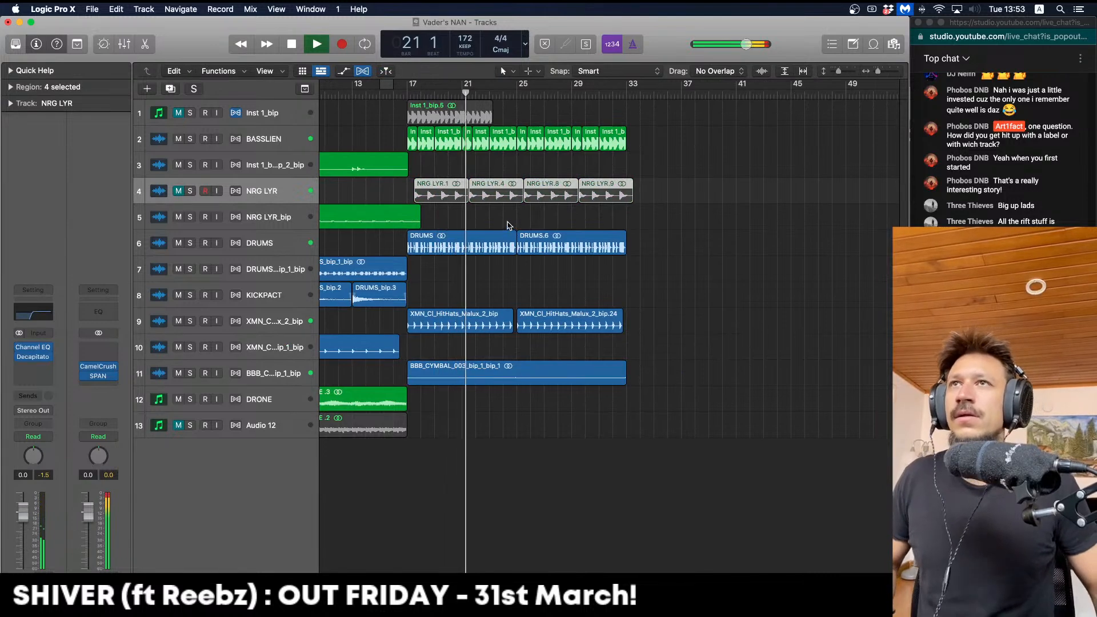
{"action": "key", "text": "space"}
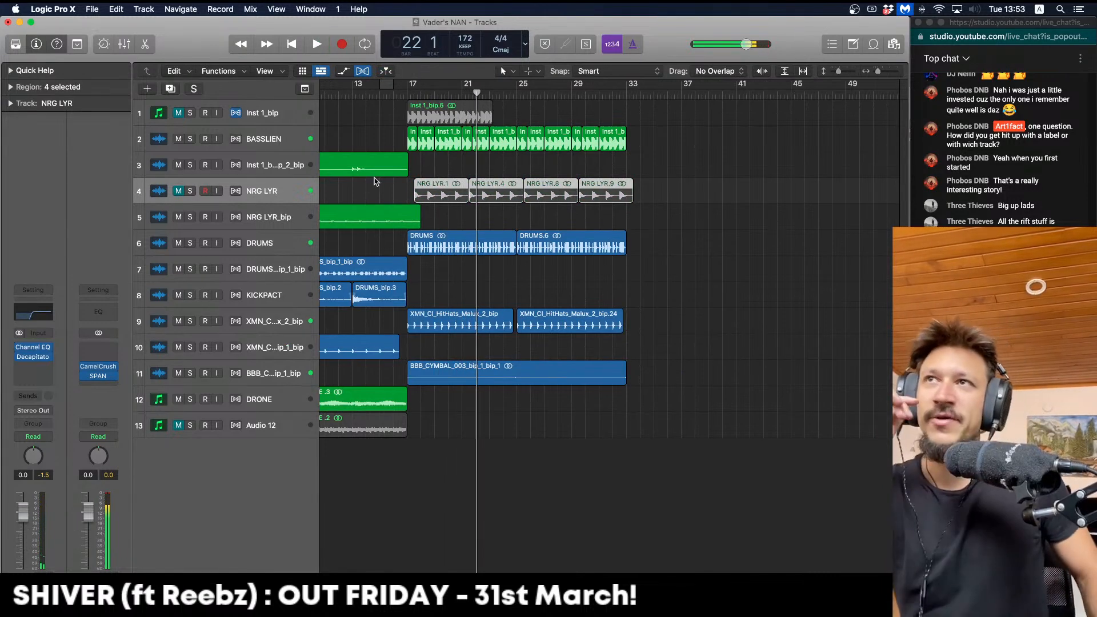
{"action": "left_click_drag", "start_coordinate": [489, 174], "coordinate": [455, 193]}
{"action": "key", "text": "Delete"}
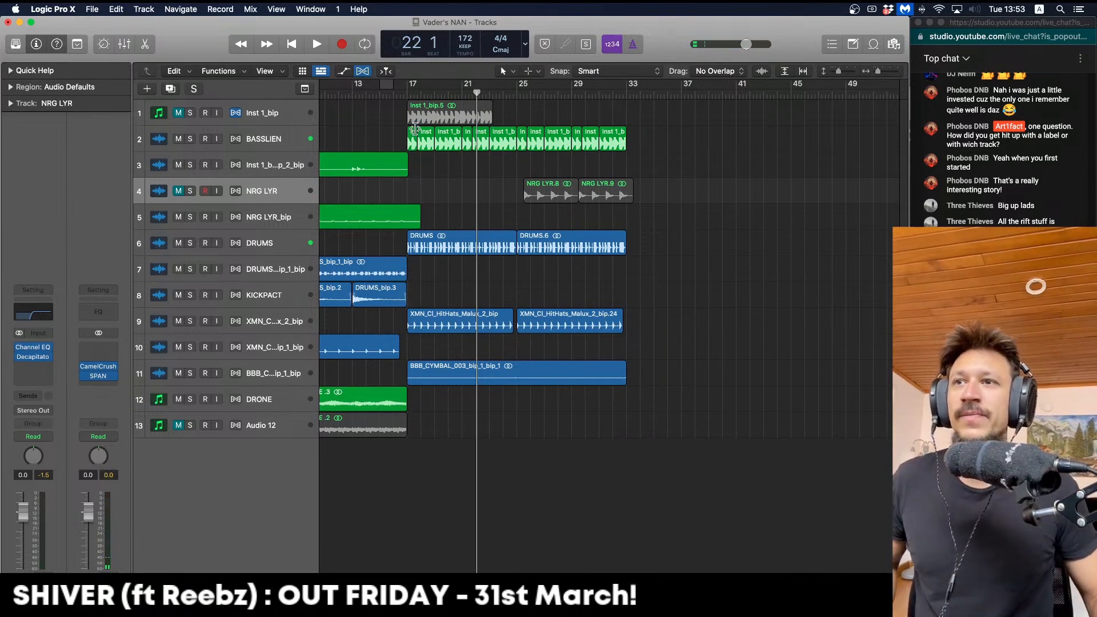
Set a cycle from bar 17 to 33 and bring up the new-track options below Audio 12
{"action": "left_click_drag", "start_coordinate": [409, 92], "coordinate": [626, 90]}
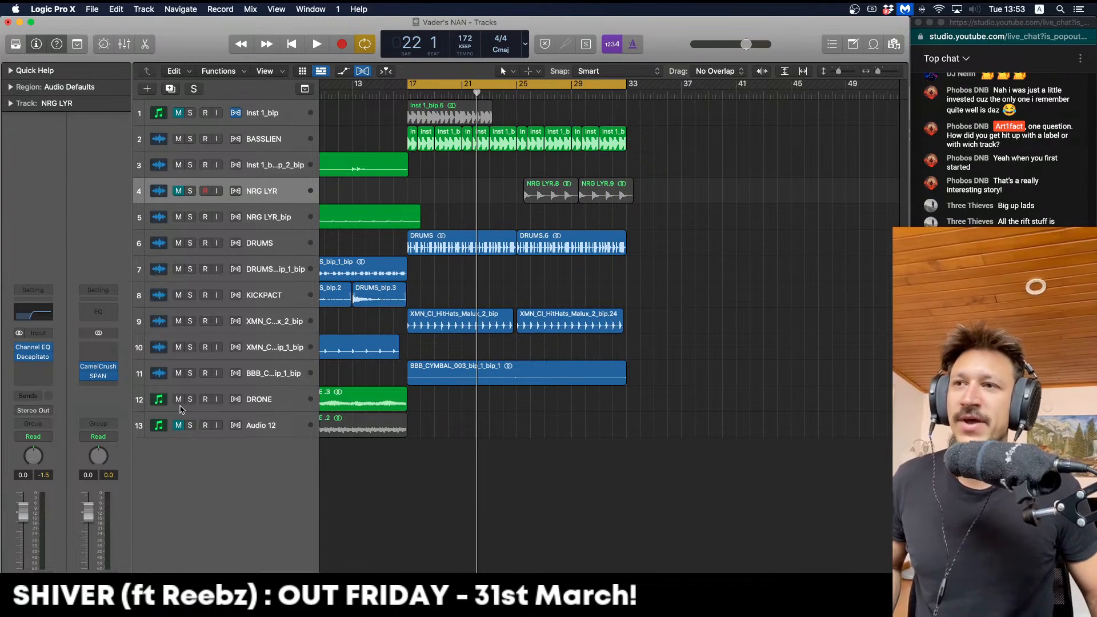
{"action": "left_click", "coordinate": [278, 428]}
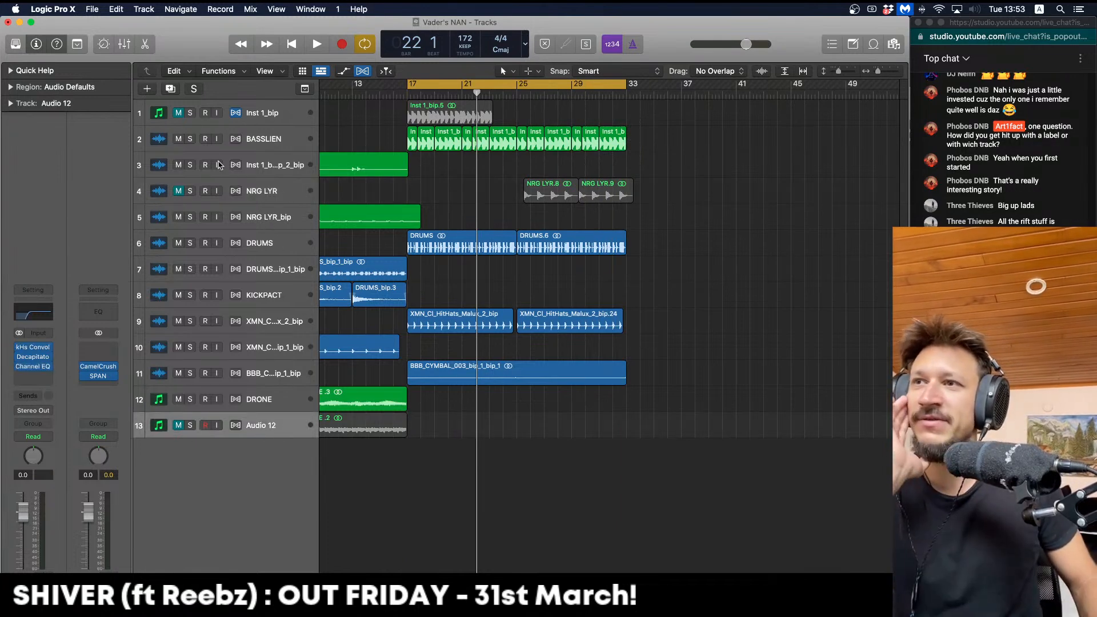
{"action": "left_click", "coordinate": [153, 93]}
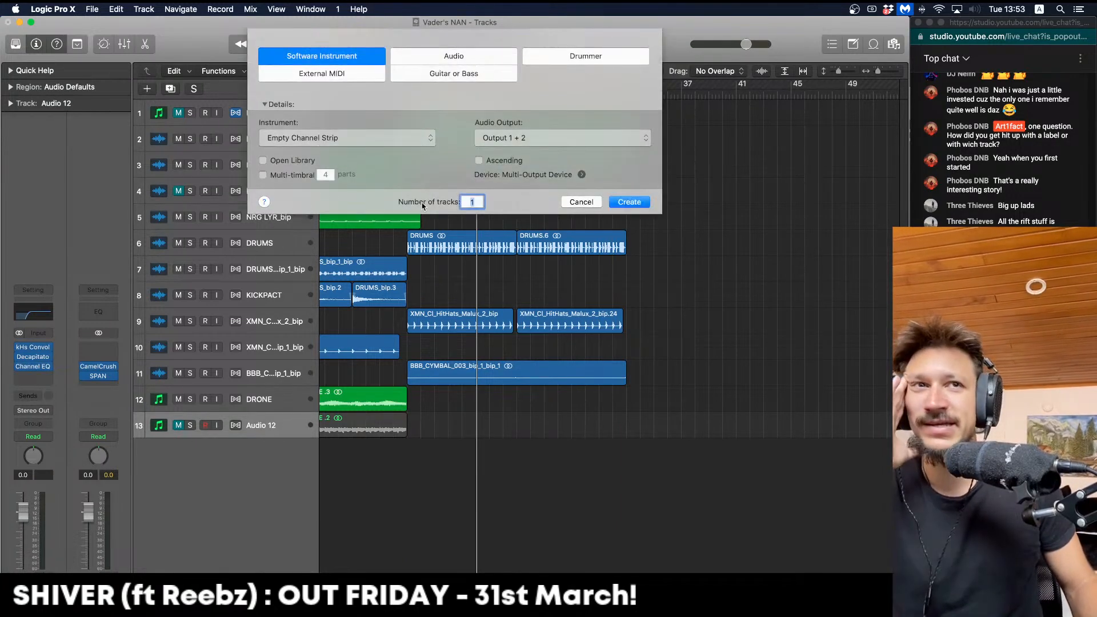
Create one Software Instrument track loaded with Phase Plant (Stereo) and open its preset browser
{"action": "left_click", "coordinate": [637, 202]}
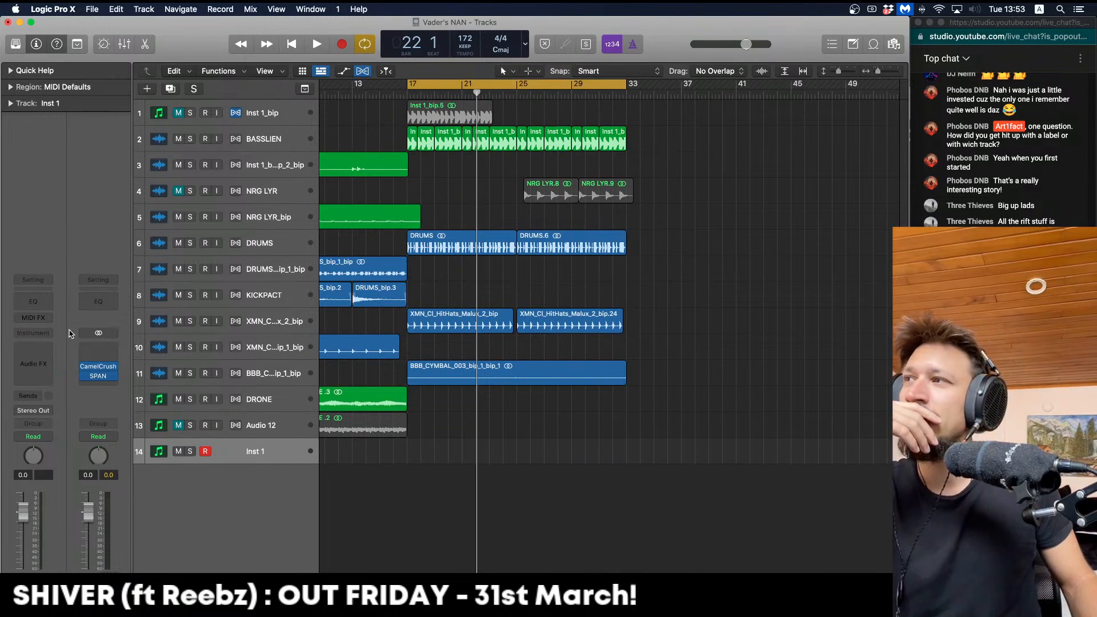
{"action": "left_click", "coordinate": [47, 332]}
{"action": "mouse_move", "coordinate": [125, 372]}
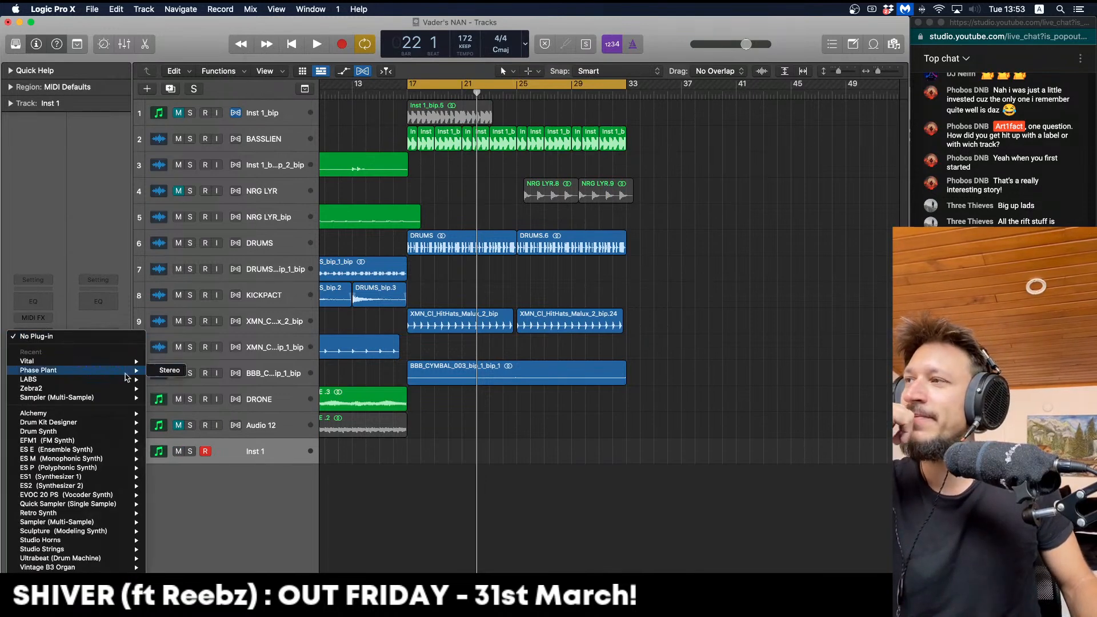
{"action": "left_click", "coordinate": [171, 370]}
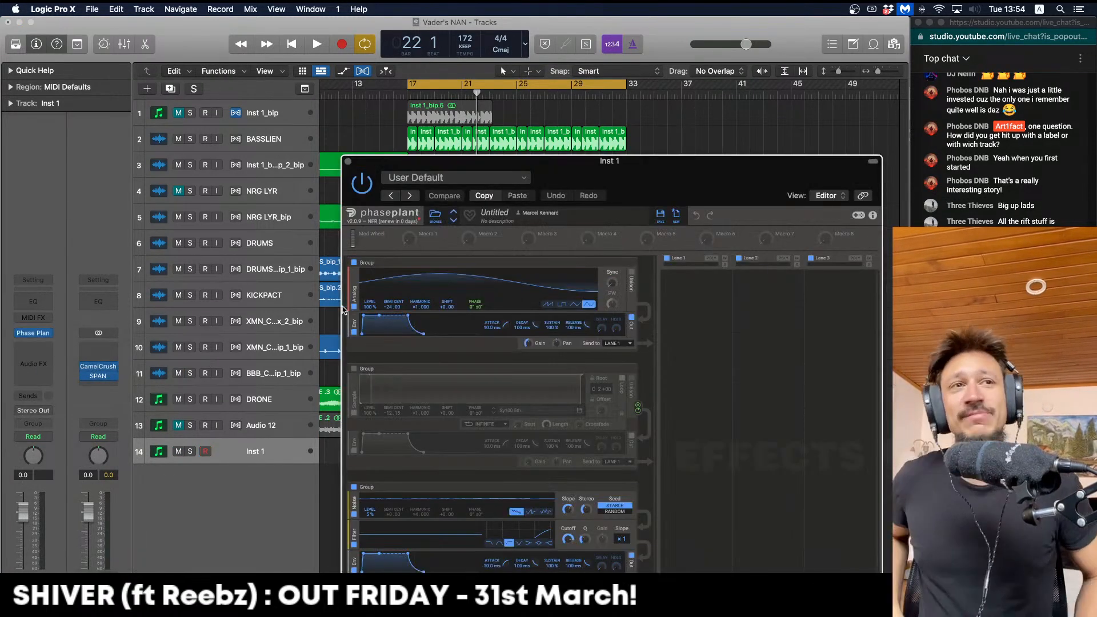
{"action": "left_click_drag", "start_coordinate": [479, 160], "coordinate": [257, 6]}
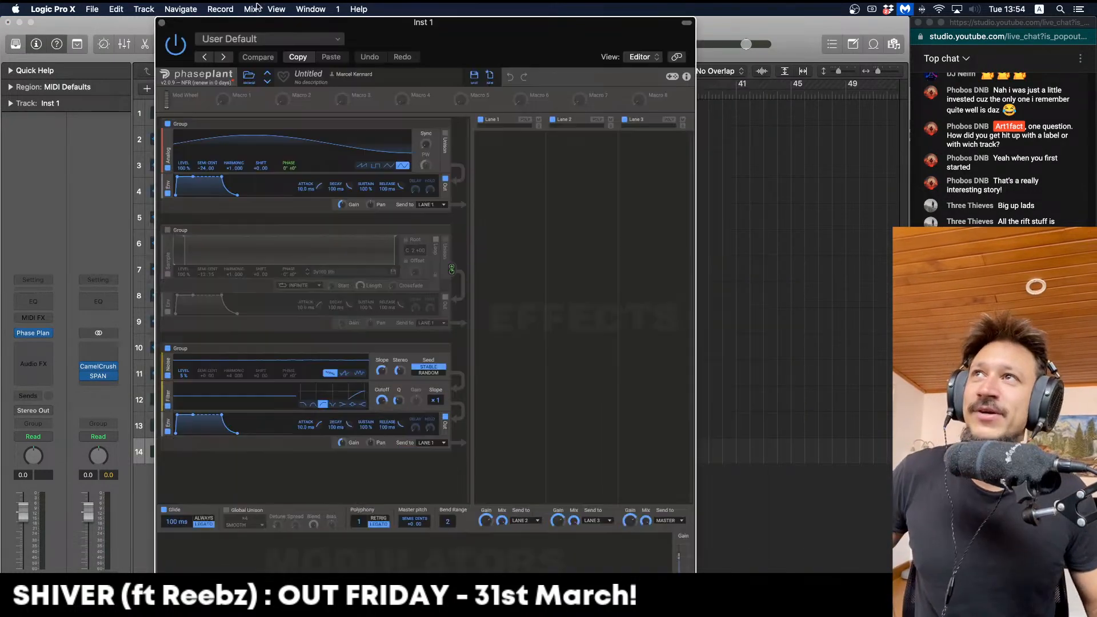
{"action": "left_click", "coordinate": [249, 80]}
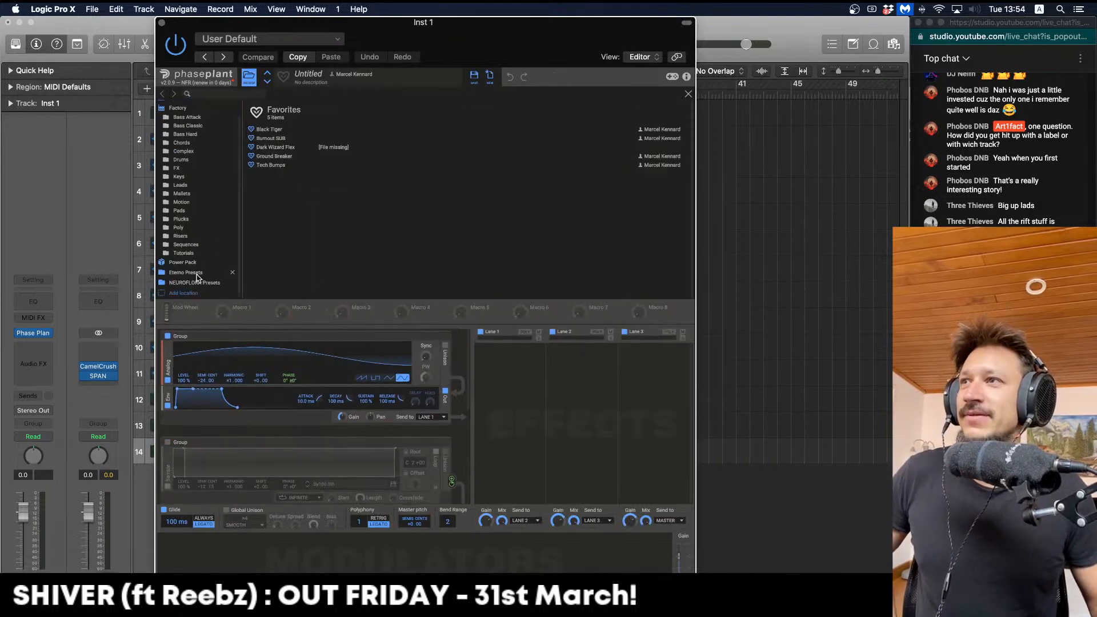
Load the Super Direct X preset from the NEUROFLORA Presets folder in Phase Plant
{"action": "left_click", "coordinate": [199, 283]}
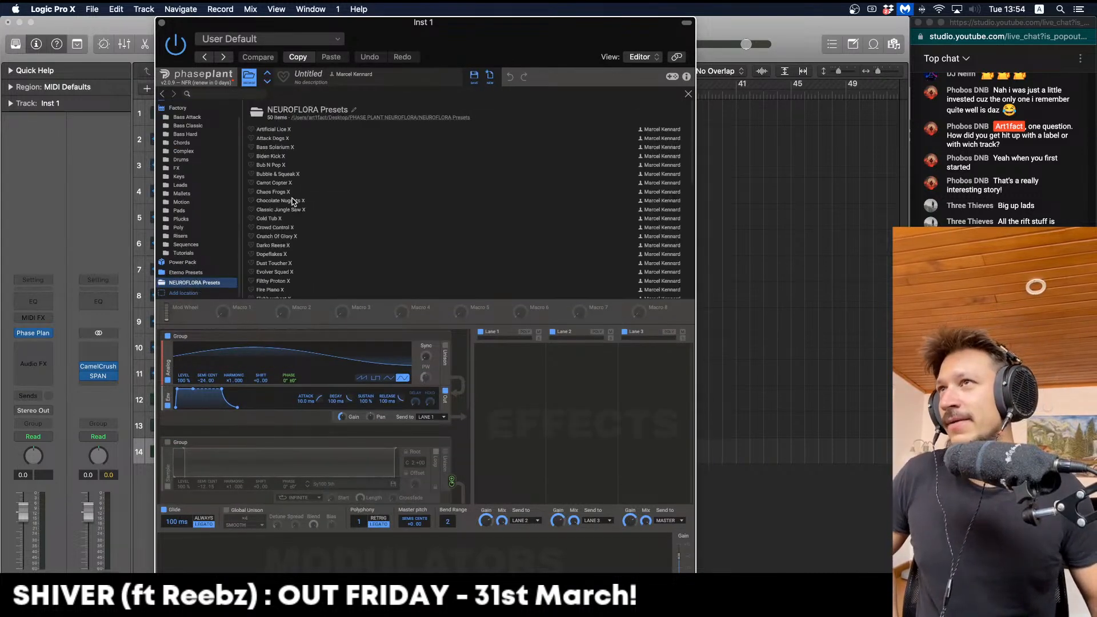
{"action": "scroll", "coordinate": [295, 201], "scroll_direction": "down", "scroll_amount": 2}
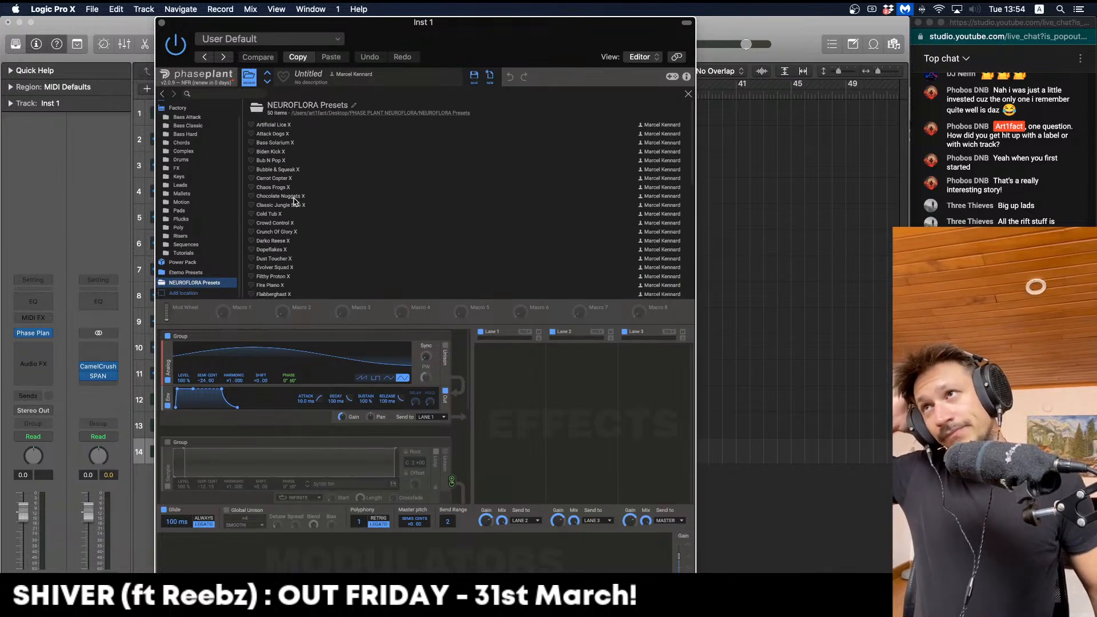
{"action": "scroll", "coordinate": [280, 197], "scroll_direction": "down", "scroll_amount": 6}
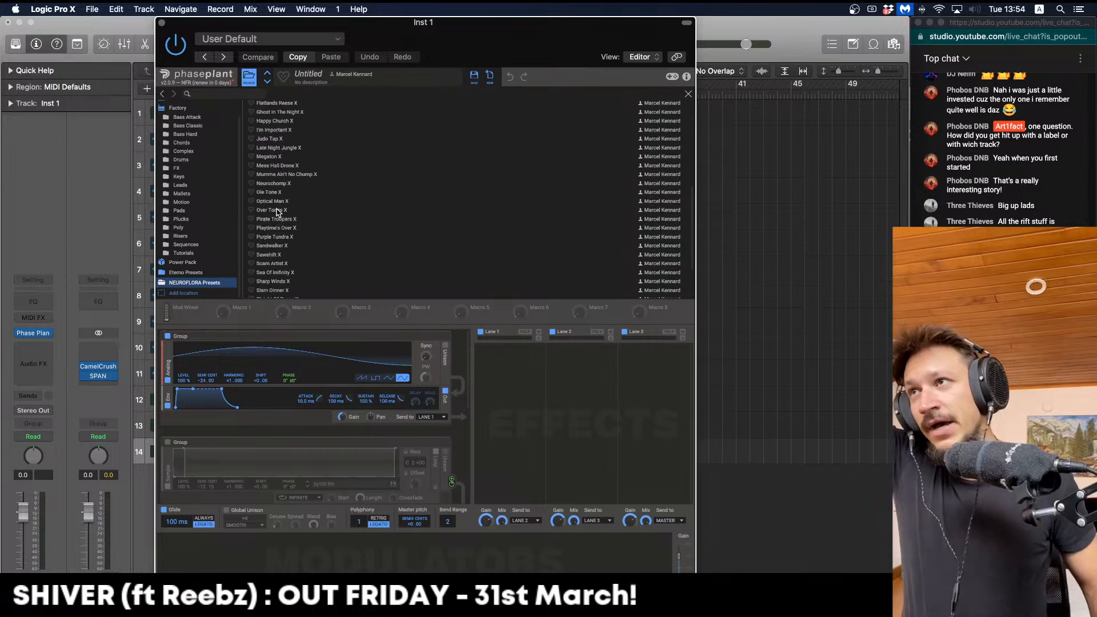
{"action": "scroll", "coordinate": [279, 225], "scroll_direction": "down", "scroll_amount": 1}
{"action": "scroll", "coordinate": [279, 225], "scroll_direction": "down", "scroll_amount": 2}
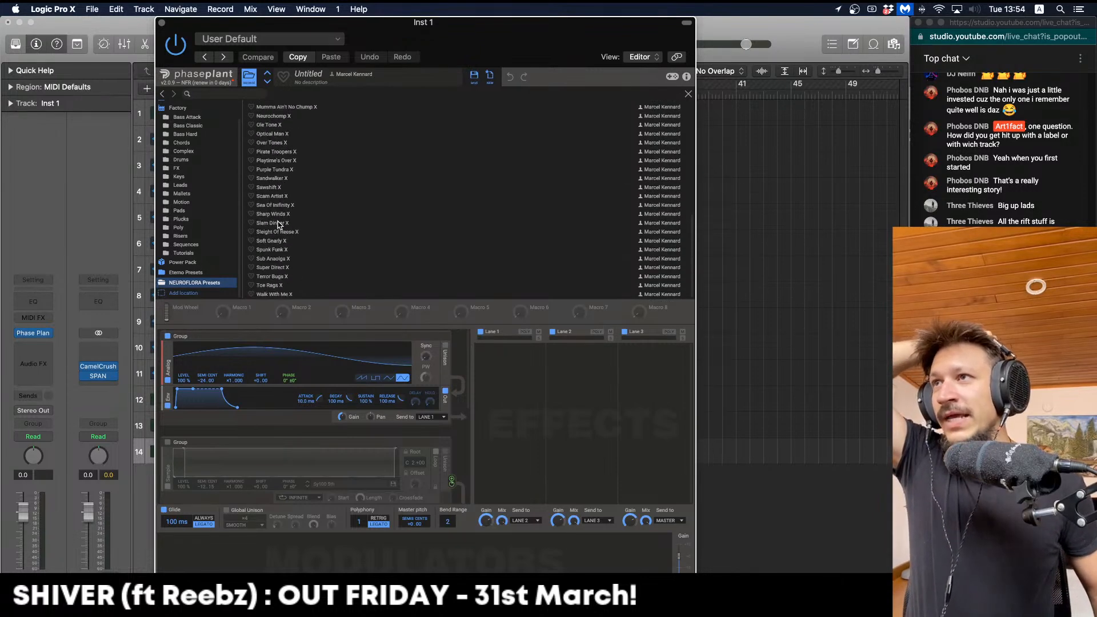
{"action": "double_click", "coordinate": [280, 268]}
Audition the preset with Musical Typing, playing D, G and F notes across several octaves
{"action": "key", "text": "super+k"}
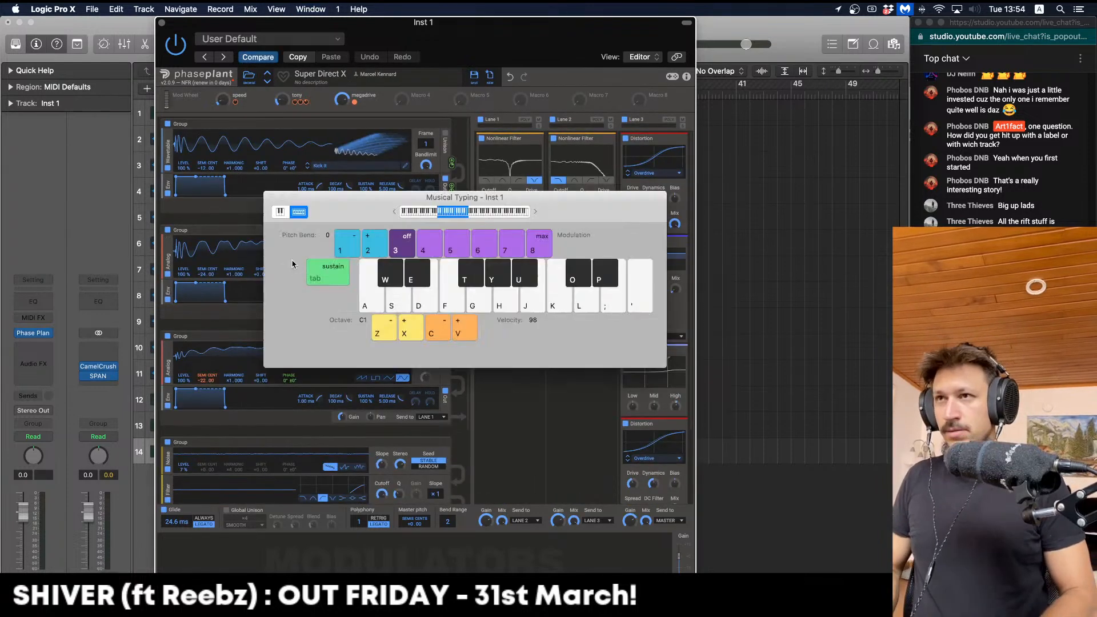
{"action": "key", "text": "d"}
{"action": "key", "text": "z"}
{"action": "key", "text": "d"}
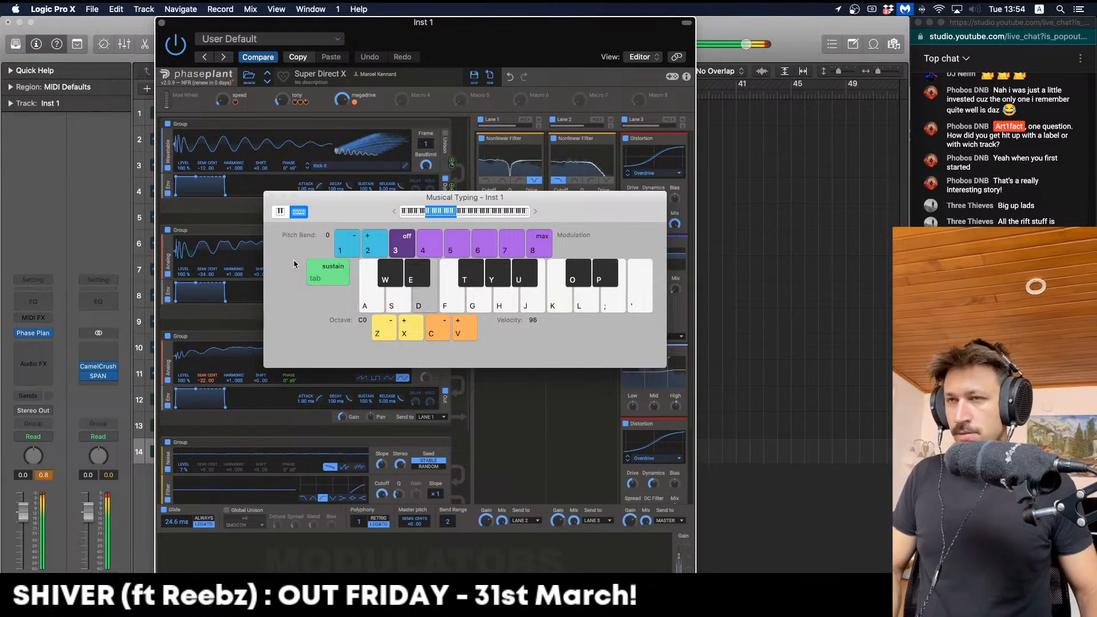
{"action": "key", "text": "d"}
{"action": "key", "text": "x"}
{"action": "key", "text": "g"}
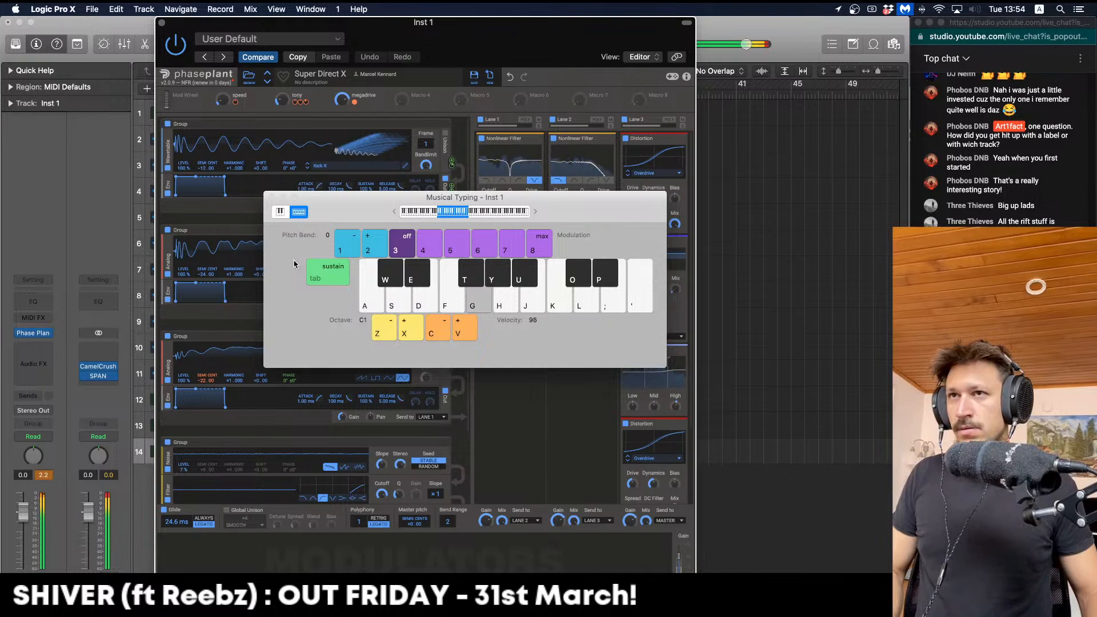
{"action": "key", "text": "d"}
{"action": "key", "text": "g"}
{"action": "key", "text": "x"}
{"action": "key", "text": "g"}
{"action": "key", "text": "g"}
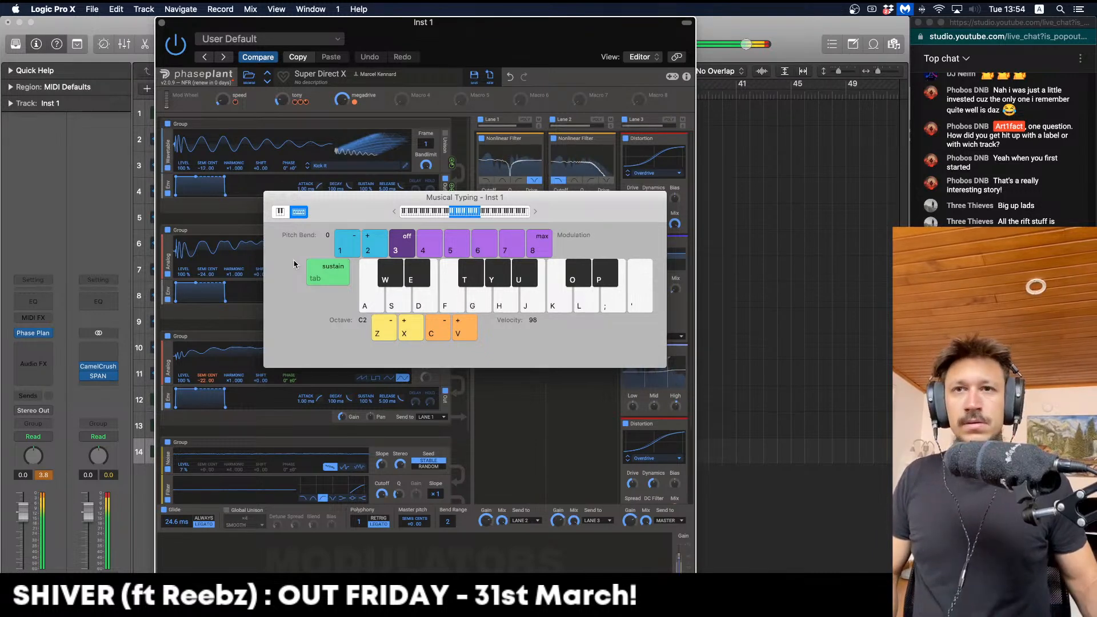
{"action": "key", "text": "g"}
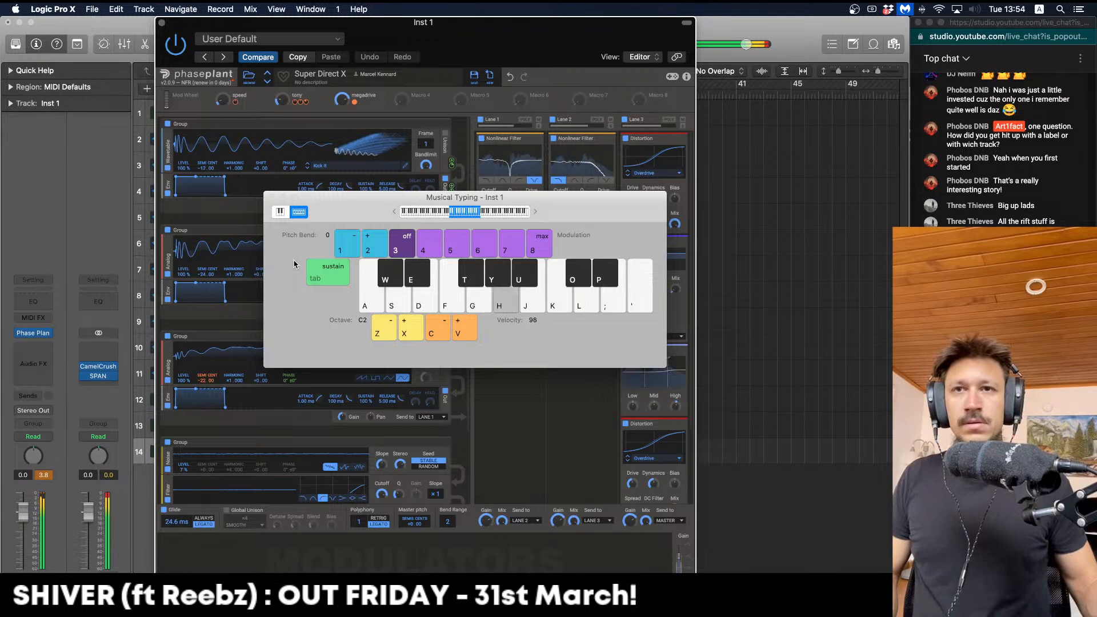
{"action": "key", "text": "g"}
{"action": "key", "text": "z"}
{"action": "key", "text": "g"}
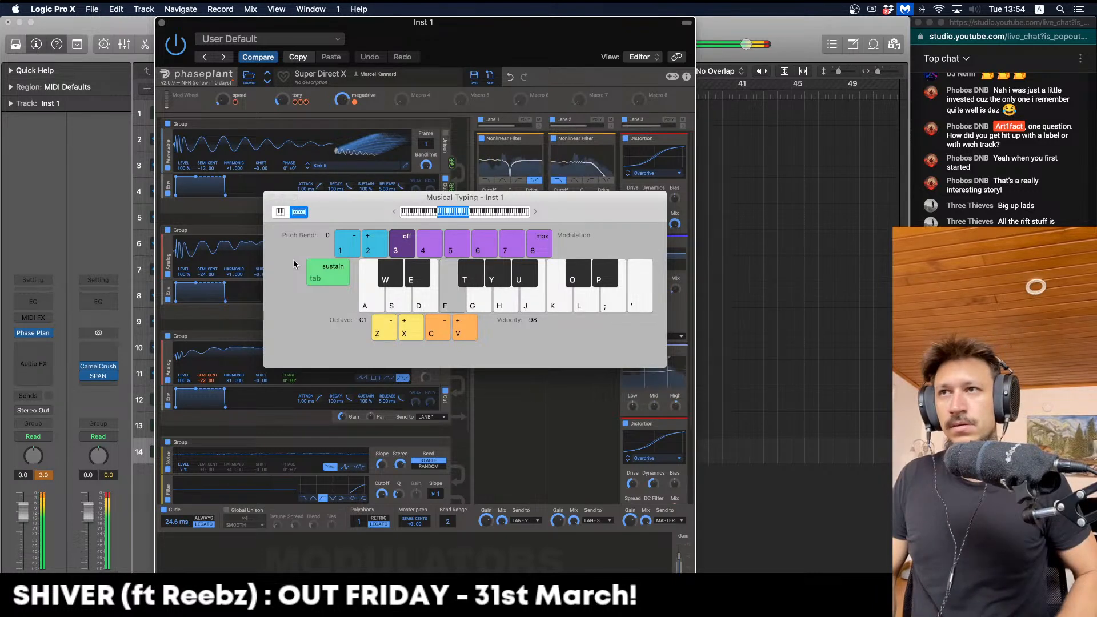
{"action": "key", "text": "g"}
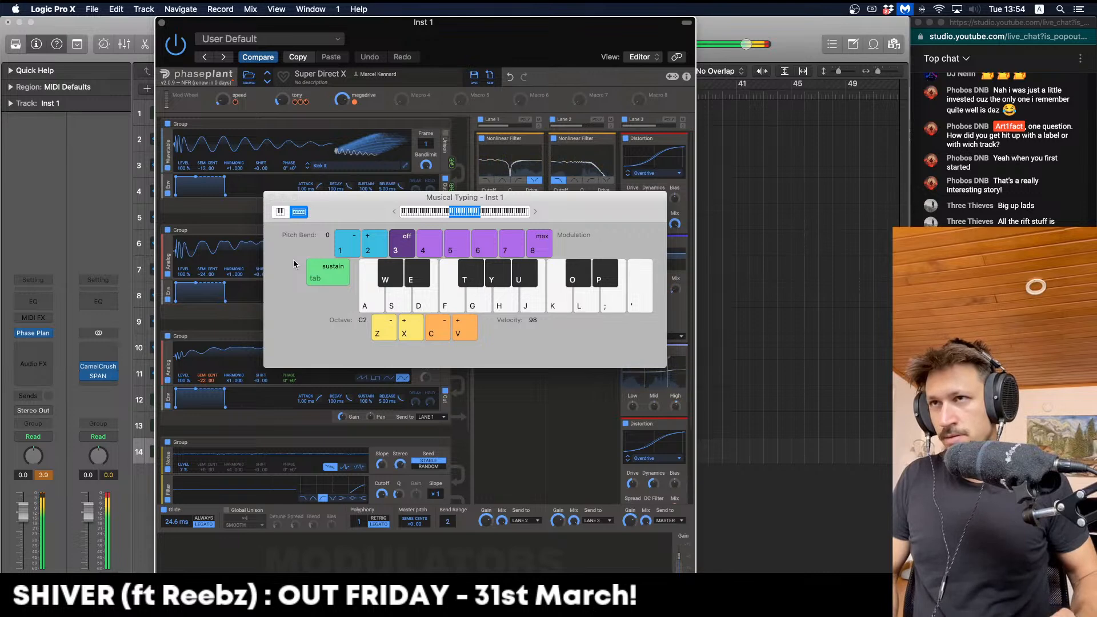
{"action": "key", "text": "g"}
{"action": "key", "text": "z"}
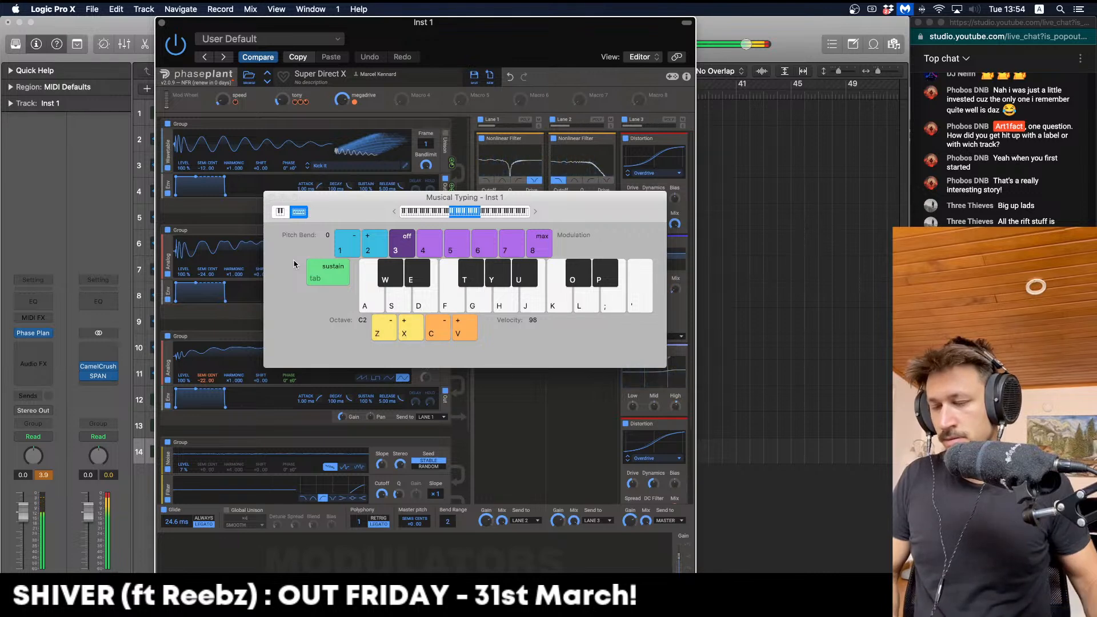
{"action": "key", "text": "t"}
{"action": "key", "text": "g"}
{"action": "key", "text": "g"}
{"action": "key", "text": "f"}
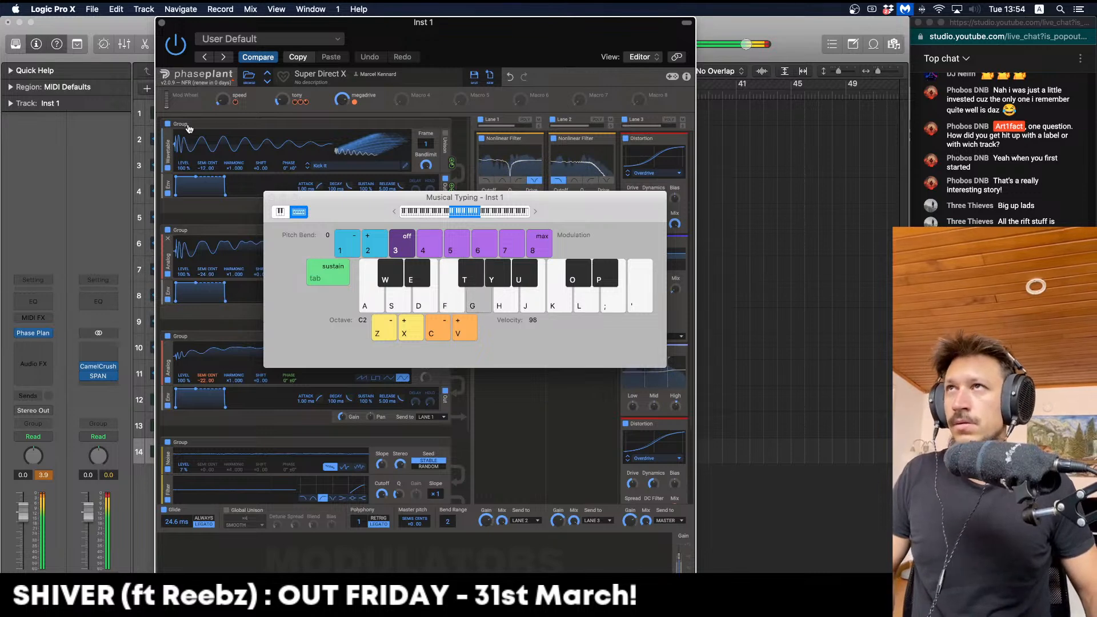
Audition Phase Plant presets Sandwalker X, Ghost In The Night X, Sleight Of Reese X and Ole Tone X
{"action": "left_click", "coordinate": [250, 77]}
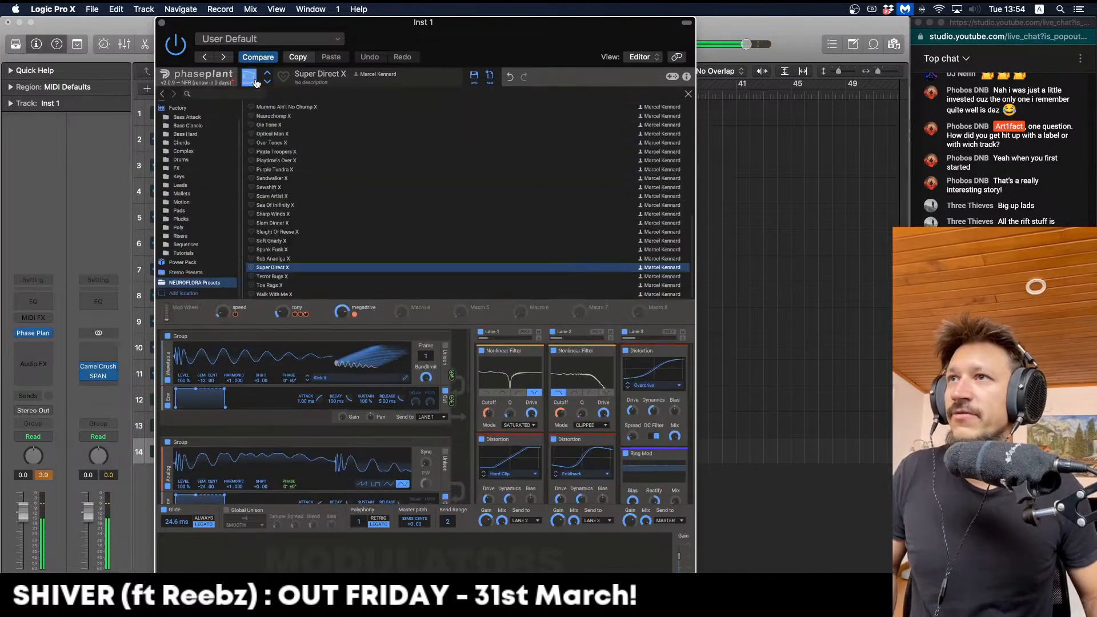
{"action": "left_click", "coordinate": [306, 177]}
{"action": "scroll", "coordinate": [307, 165], "scroll_direction": "up", "scroll_amount": 3}
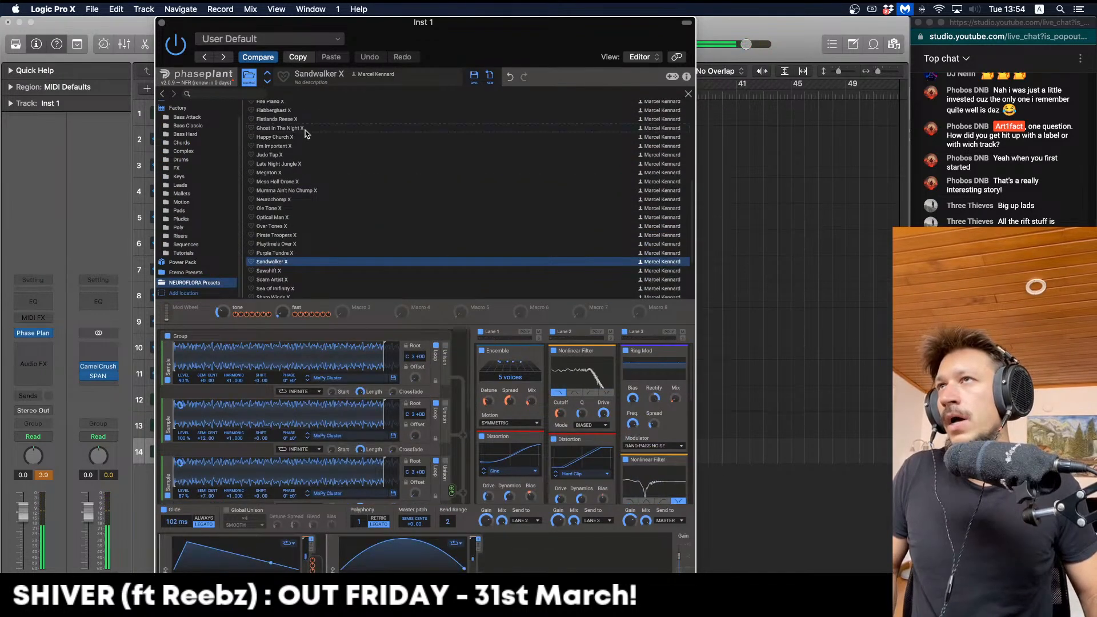
{"action": "left_click", "coordinate": [307, 129]}
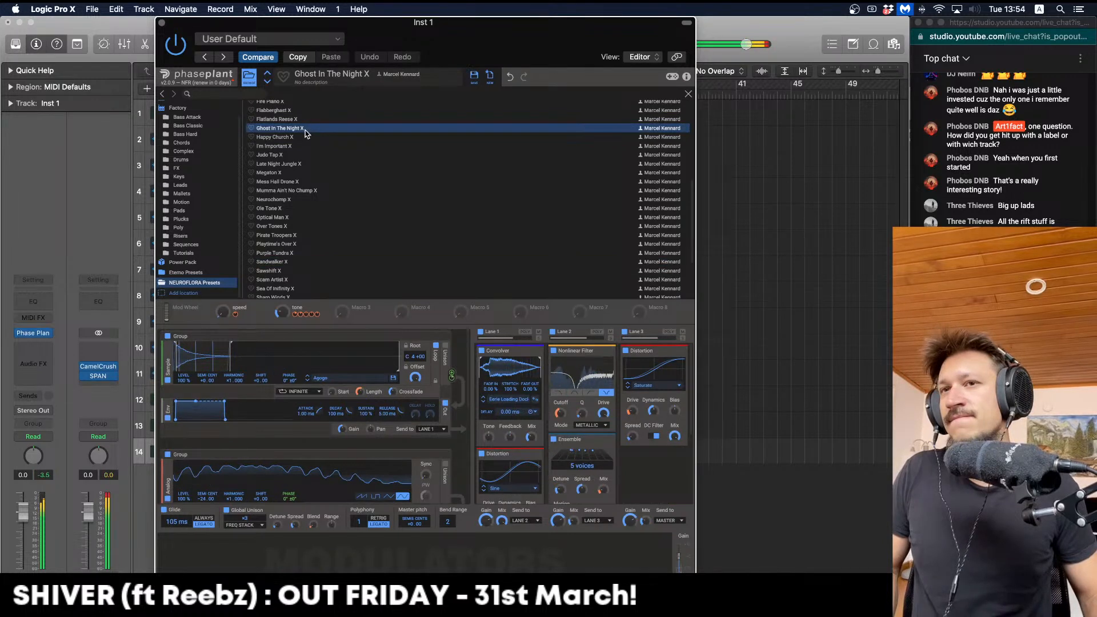
{"action": "scroll", "coordinate": [303, 292], "scroll_direction": "down", "scroll_amount": 3}
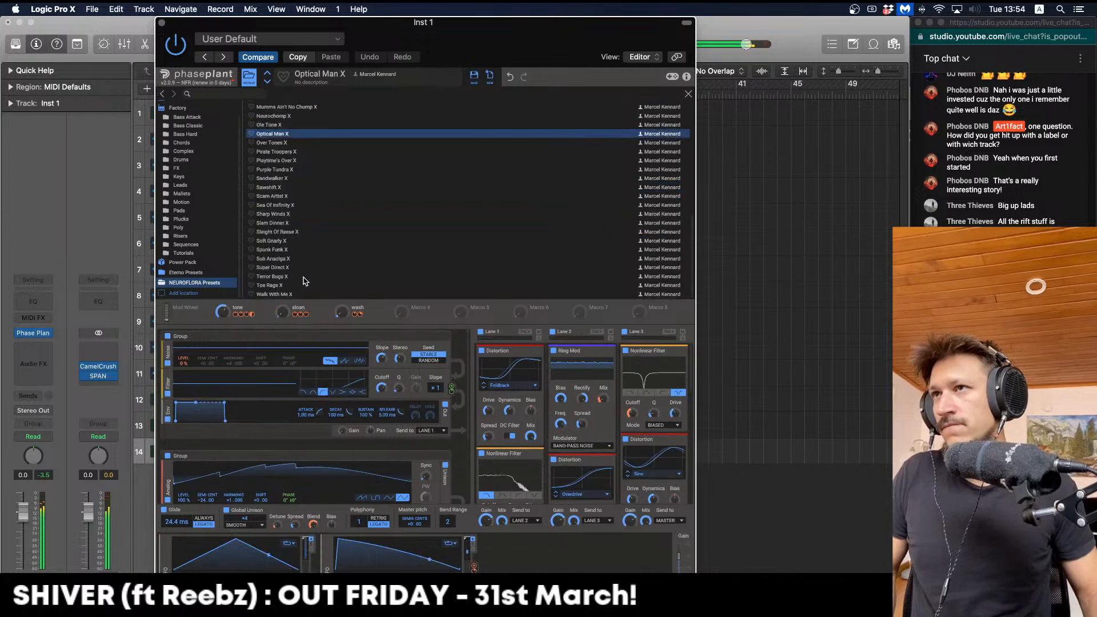
{"action": "left_click", "coordinate": [303, 232]}
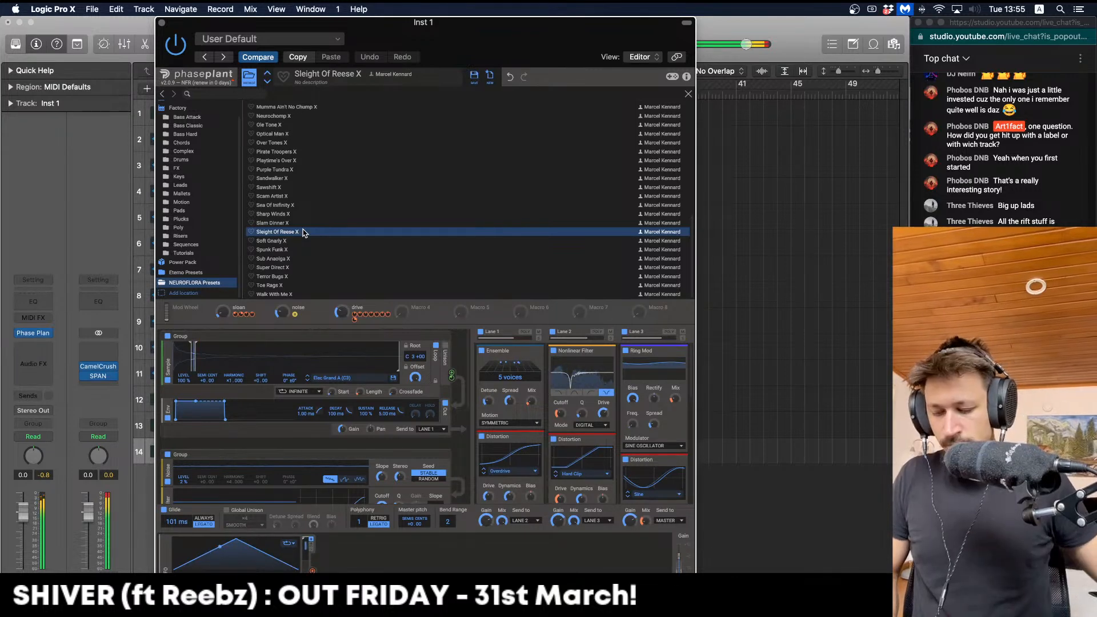
{"action": "scroll", "coordinate": [317, 140], "scroll_direction": "up", "scroll_amount": 1}
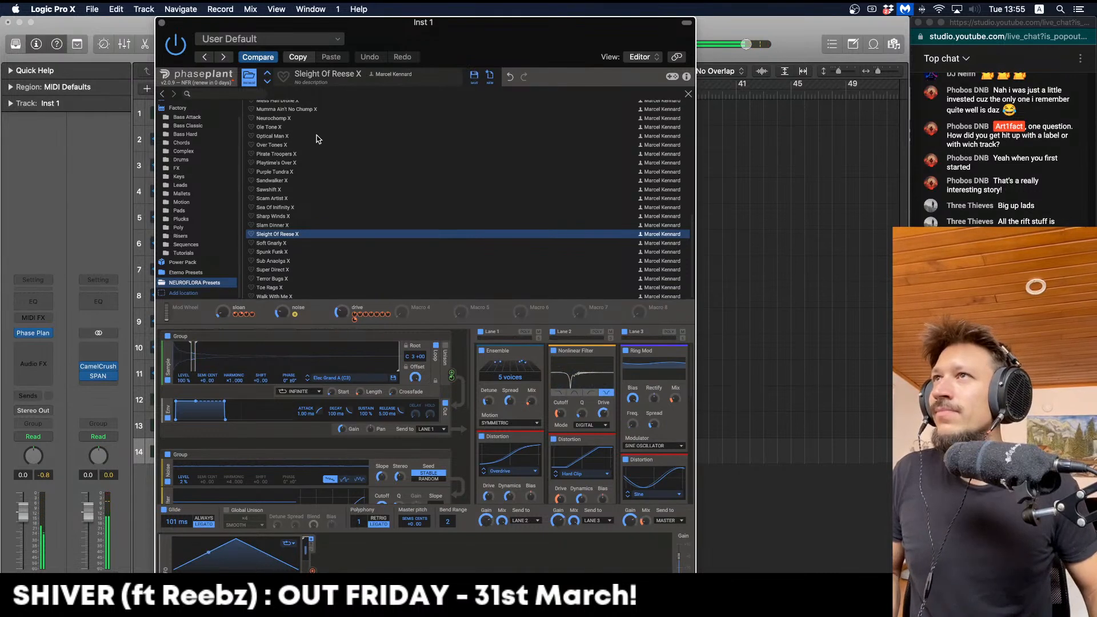
{"action": "left_click", "coordinate": [314, 127]}
Load the Late Night Jungle X preset and set the chord macro to 0 %
{"action": "scroll", "coordinate": [330, 159], "scroll_direction": "up", "scroll_amount": 1}
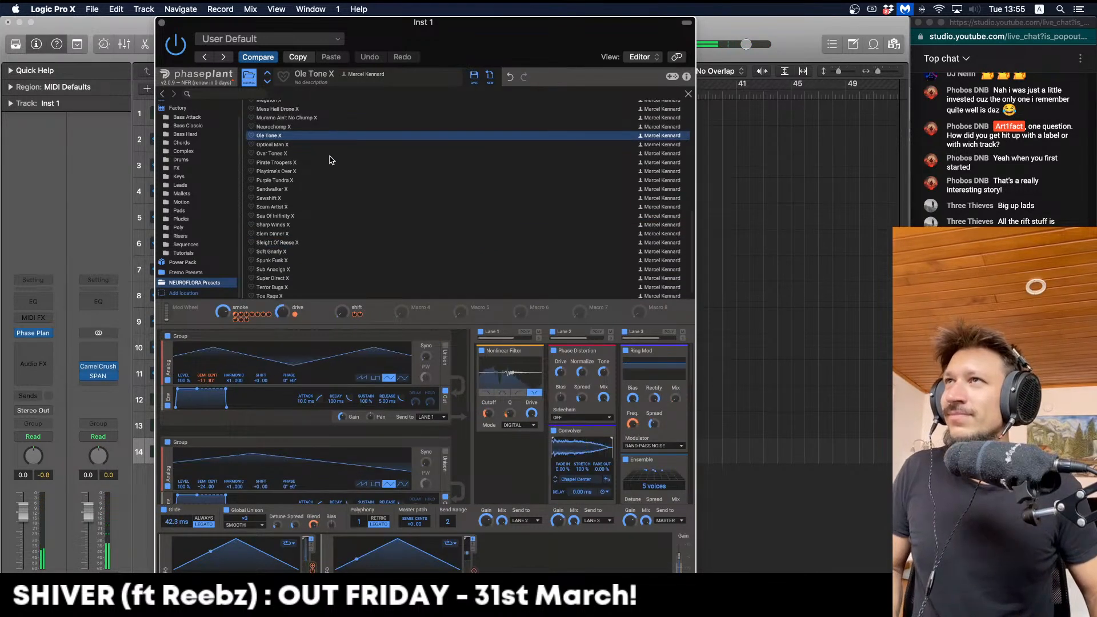
{"action": "scroll", "coordinate": [330, 160], "scroll_direction": "up", "scroll_amount": 3}
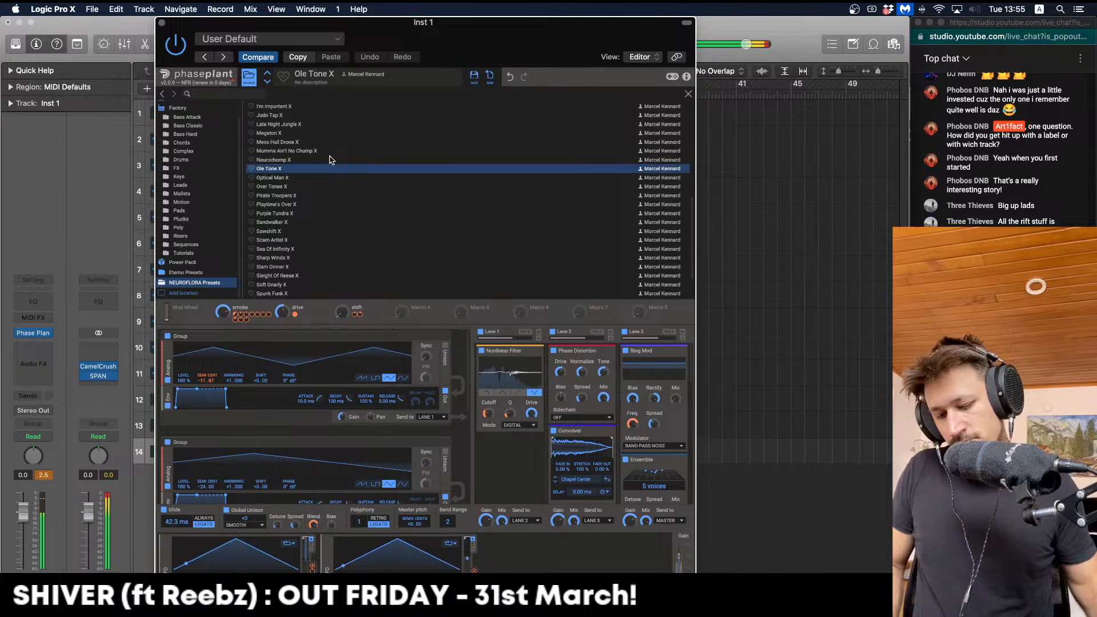
{"action": "scroll", "coordinate": [330, 160], "scroll_direction": "up", "scroll_amount": 2}
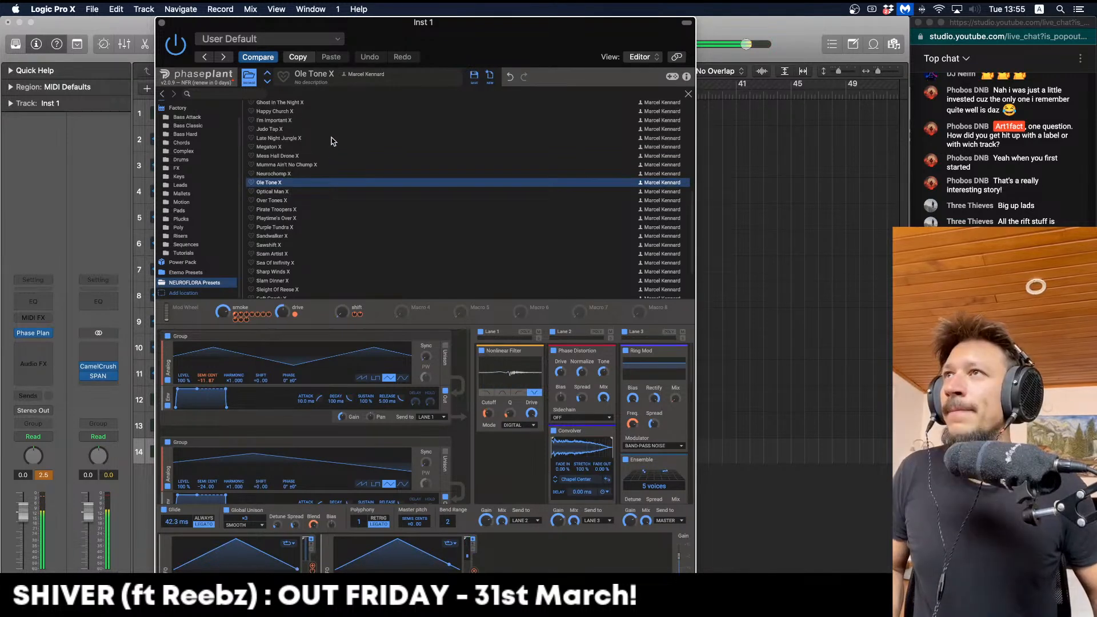
{"action": "left_click", "coordinate": [333, 140]}
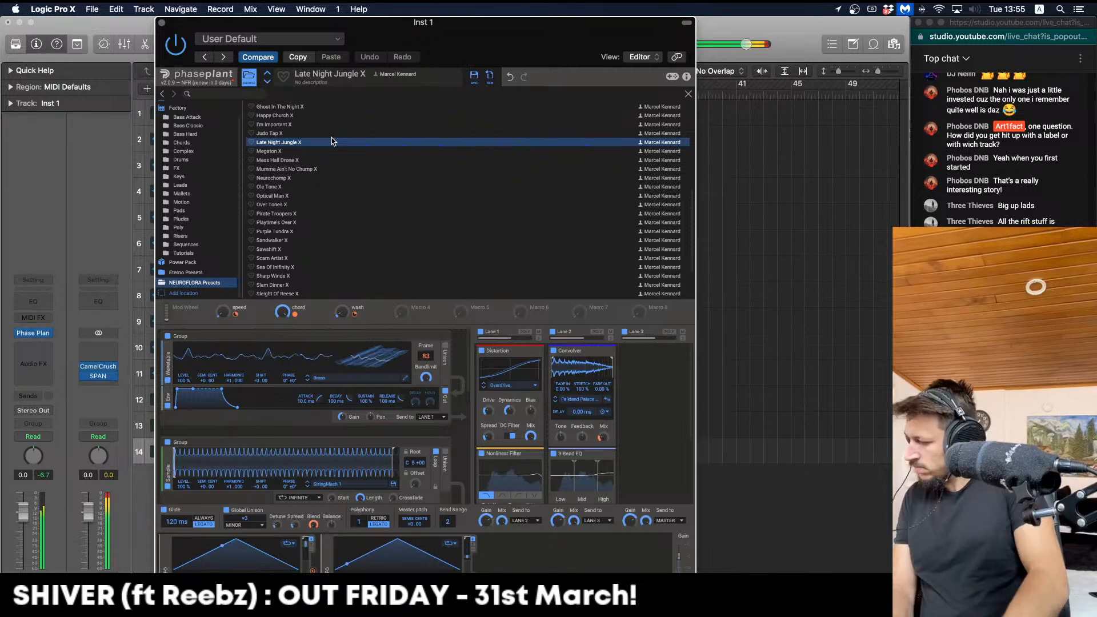
{"action": "double_click", "coordinate": [331, 142]}
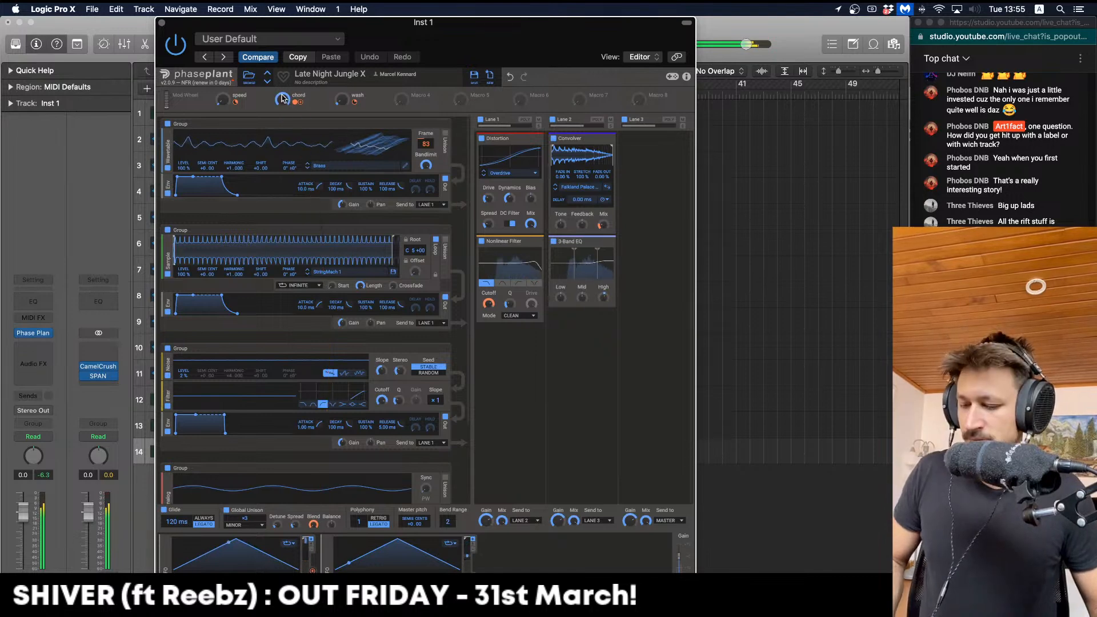
{"action": "left_click_drag", "start_coordinate": [282, 100], "coordinate": [282, 123]}
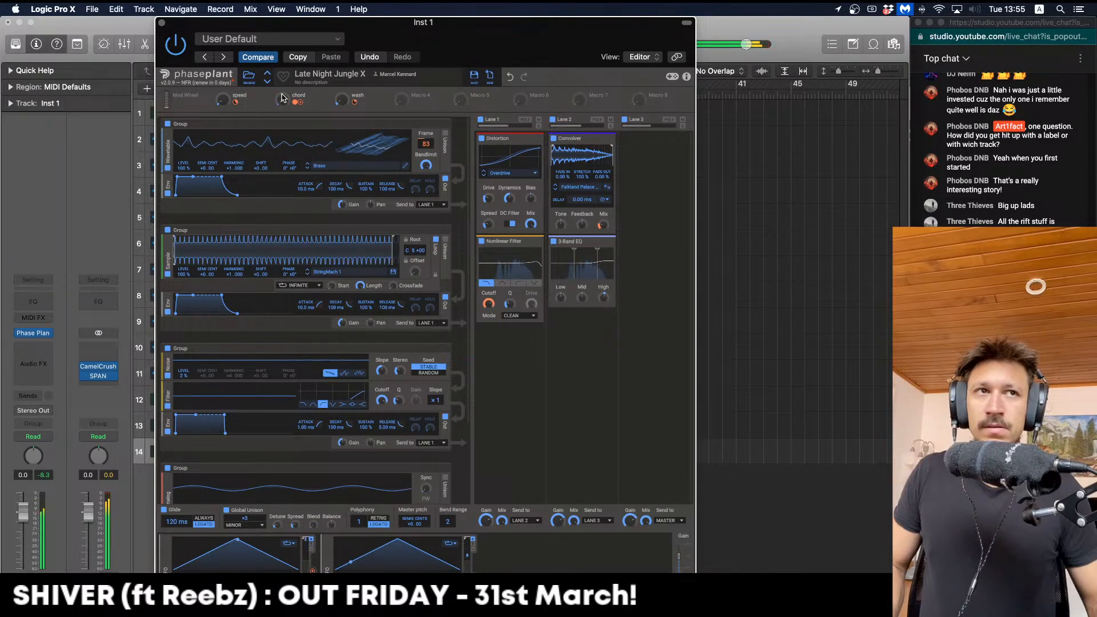
Close Phase Plant, set the cycle range to bars 1–15 and play from bar 1
{"action": "left_click", "coordinate": [163, 23]}
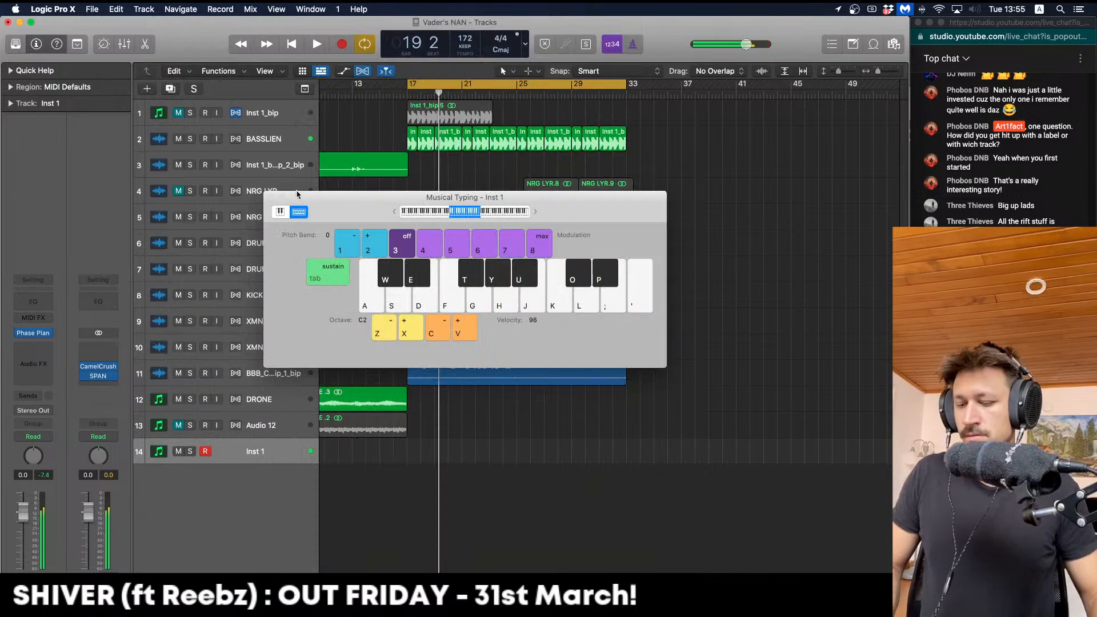
{"action": "key", "text": "Return"}
{"action": "key", "text": "space"}
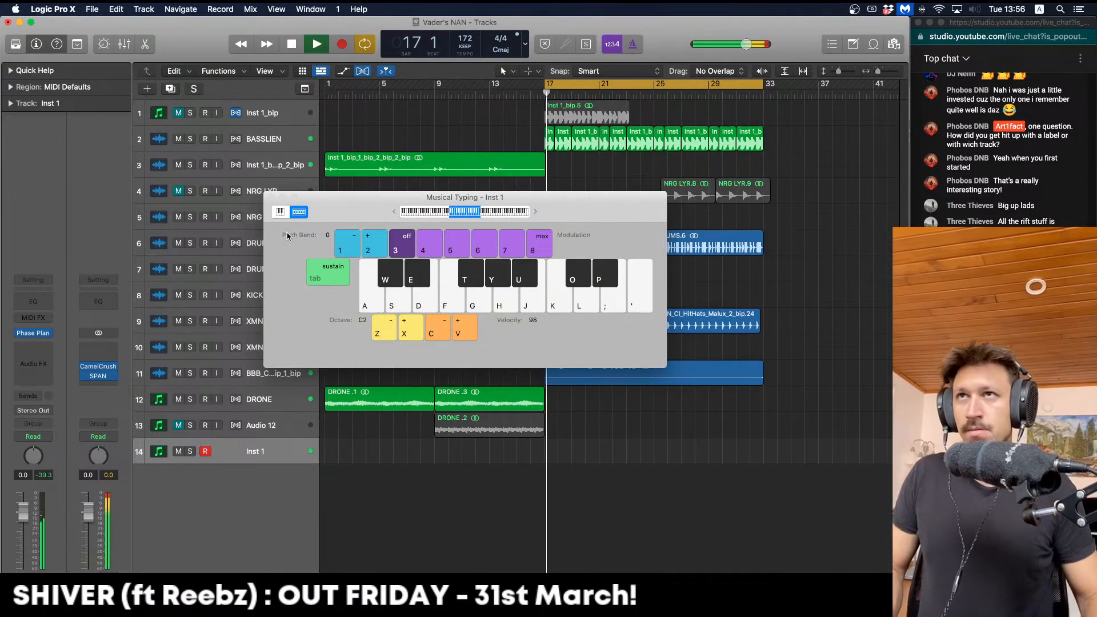
{"action": "key", "text": "space"}
{"action": "left_click_drag", "start_coordinate": [327, 83], "coordinate": [510, 110]}
{"action": "key", "text": "space"}
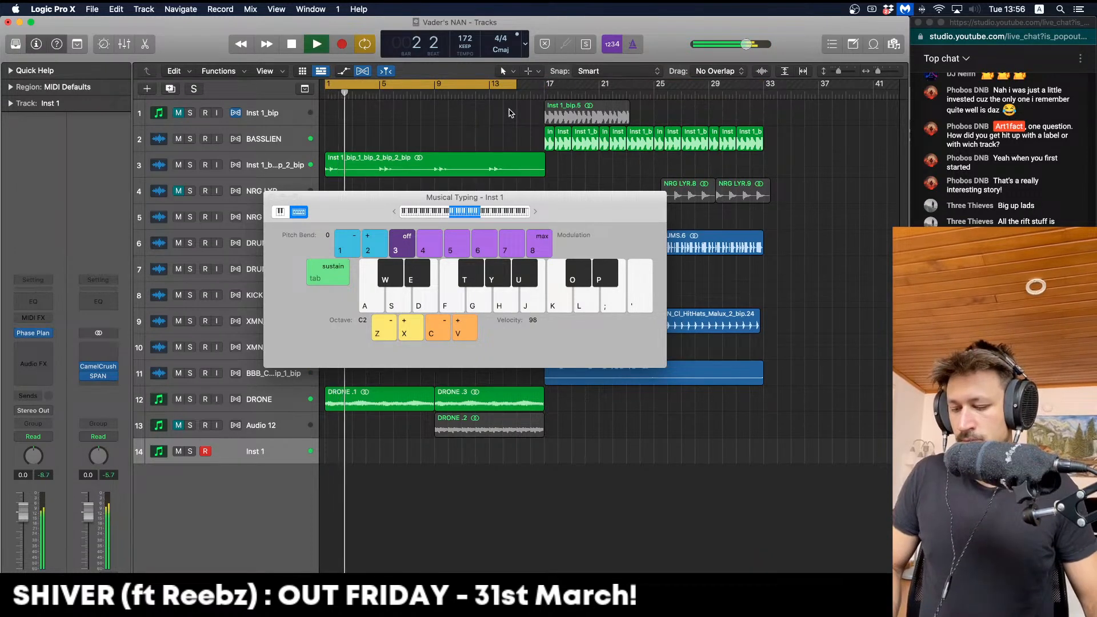
Lower the Musical Typing octave to C1 and jam notes on Inst 1 over the loop
{"action": "key", "text": "z"}
{"action": "key", "text": "e"}
{"action": "key", "text": "t"}
{"action": "key", "text": "t"}
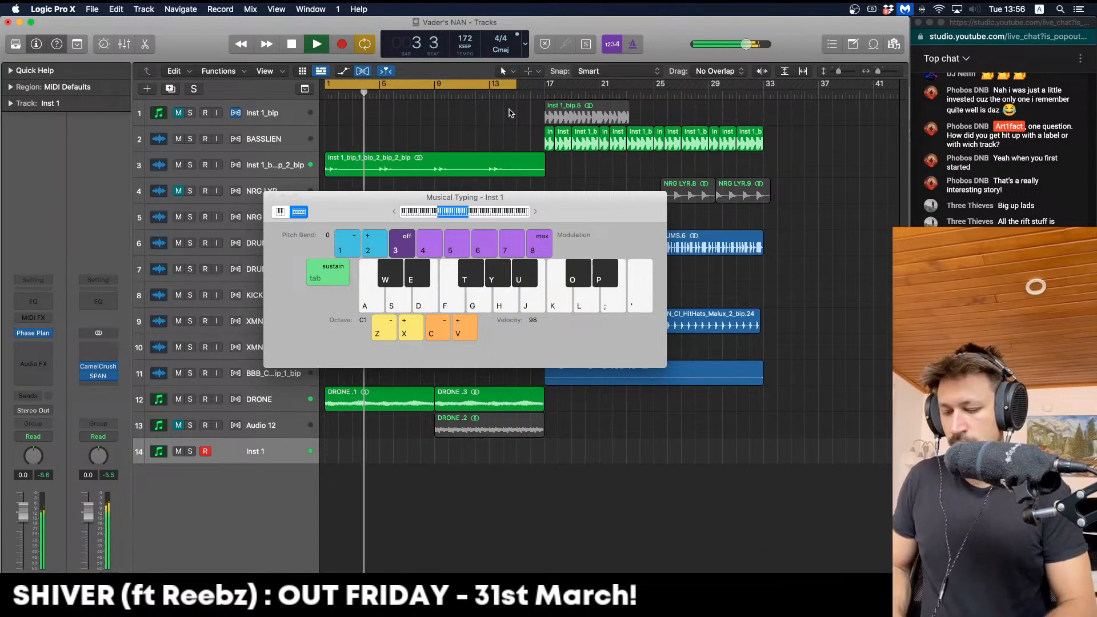
{"action": "key", "text": "g"}
{"action": "key", "text": "h"}
{"action": "key", "text": "g"}
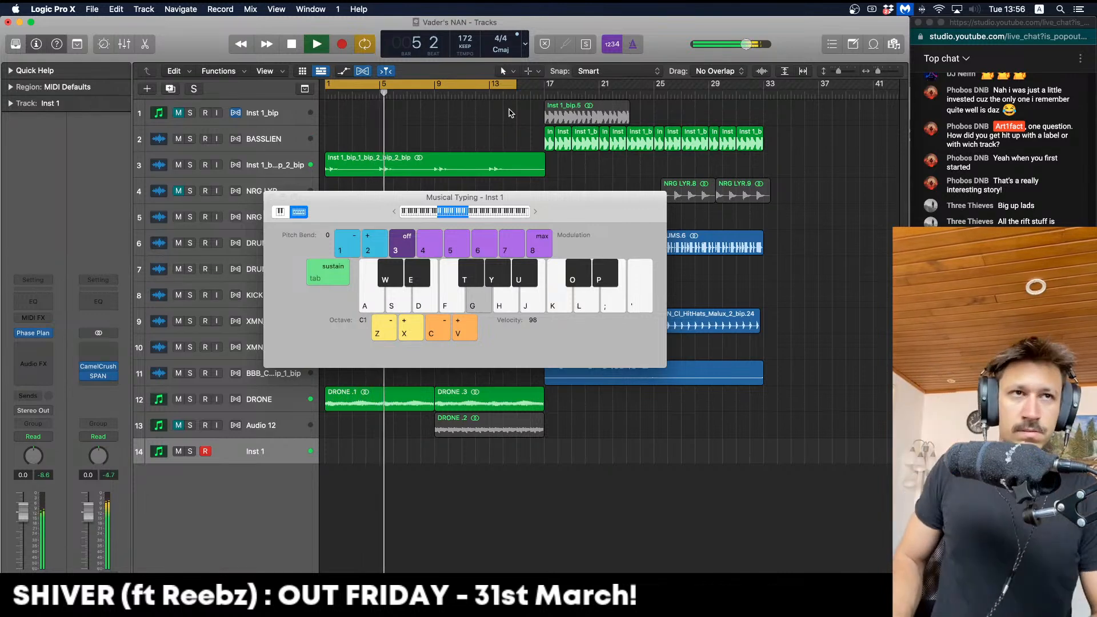
{"action": "key", "text": "a"}
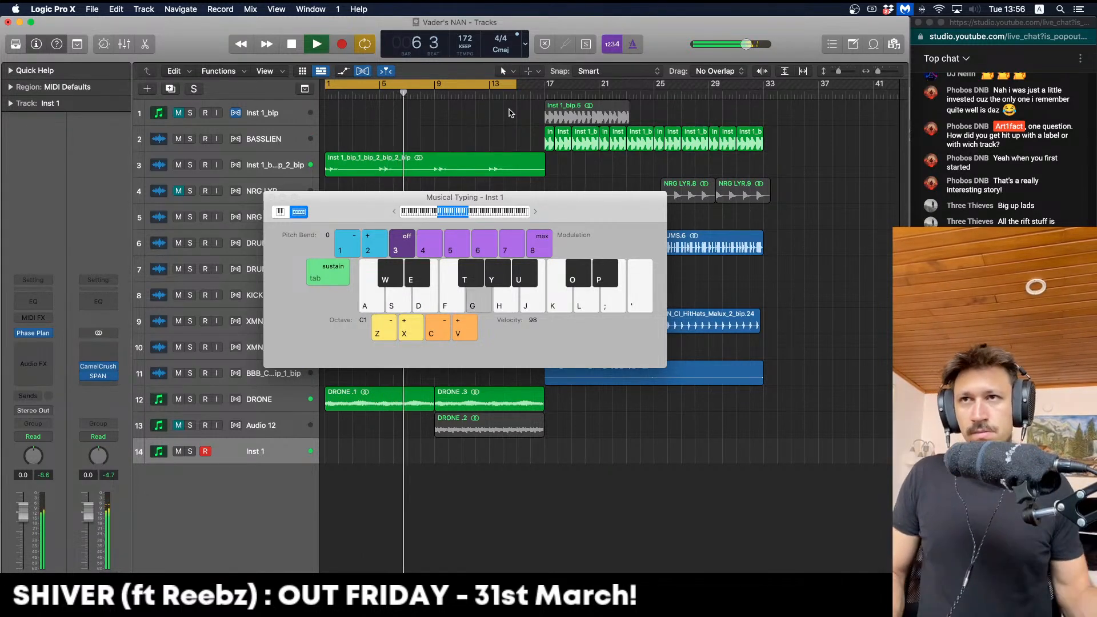
{"action": "key", "text": "t"}
{"action": "key", "text": "h"}
{"action": "key", "text": "g"}
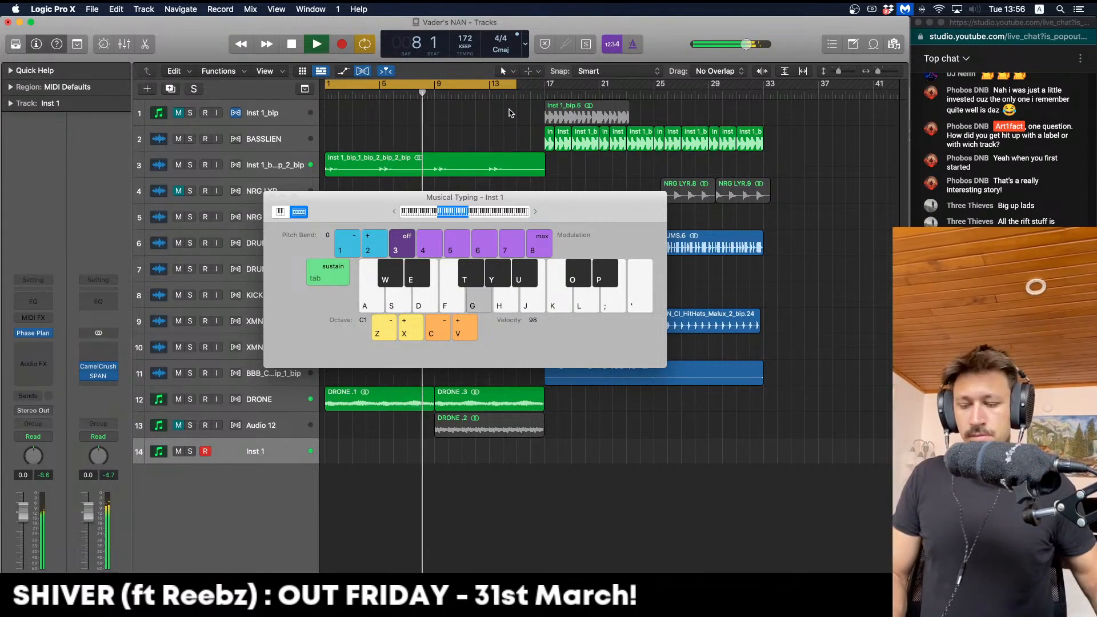
{"action": "key", "text": "y"}
{"action": "key", "text": "g"}
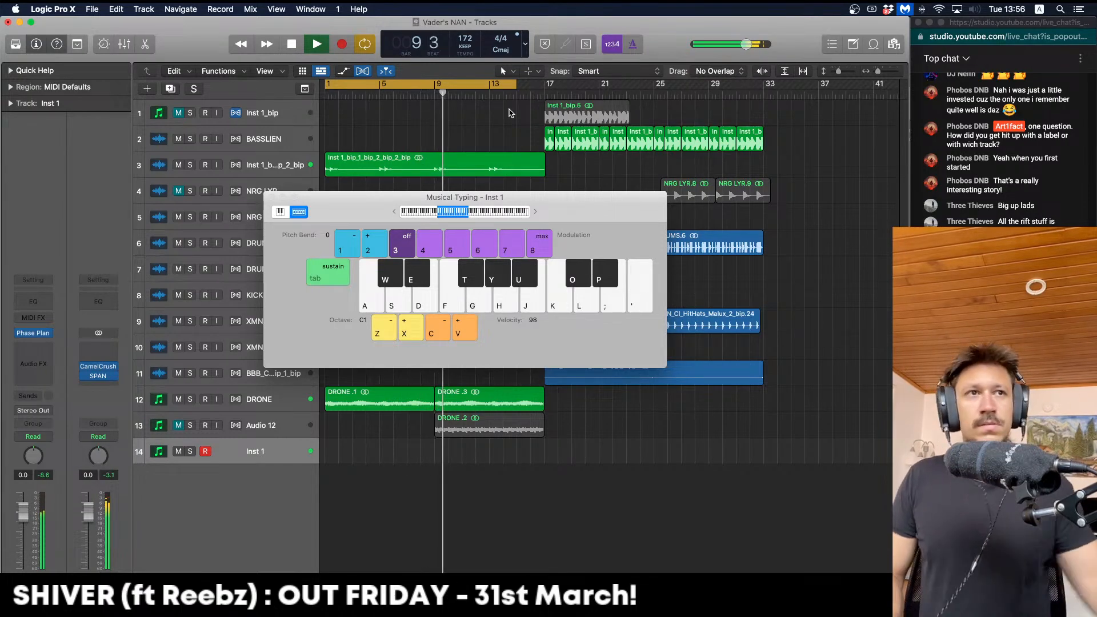
{"action": "key", "text": "y"}
{"action": "key", "text": "g"}
{"action": "key", "text": "g"}
{"action": "key", "text": "g"}
{"action": "key", "text": "g"}
Raise Phase Plant's chord macro on Inst 1 above 0 %, then close the plugin window
{"action": "key", "text": "y"}
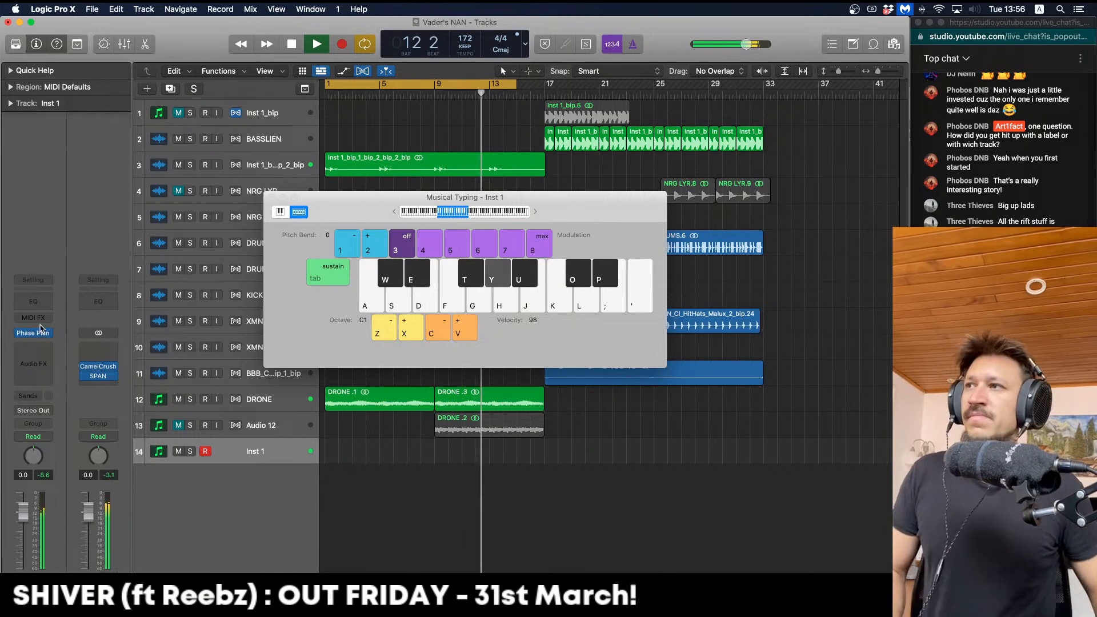
{"action": "left_click", "coordinate": [28, 333]}
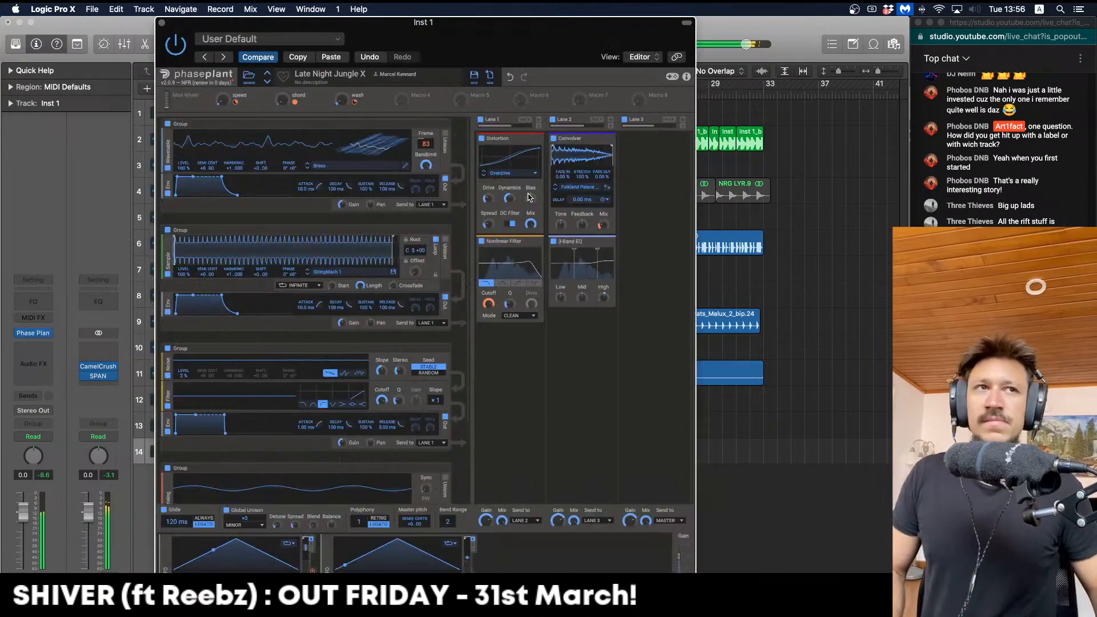
{"action": "left_click_drag", "start_coordinate": [282, 100], "coordinate": [281, 99]}
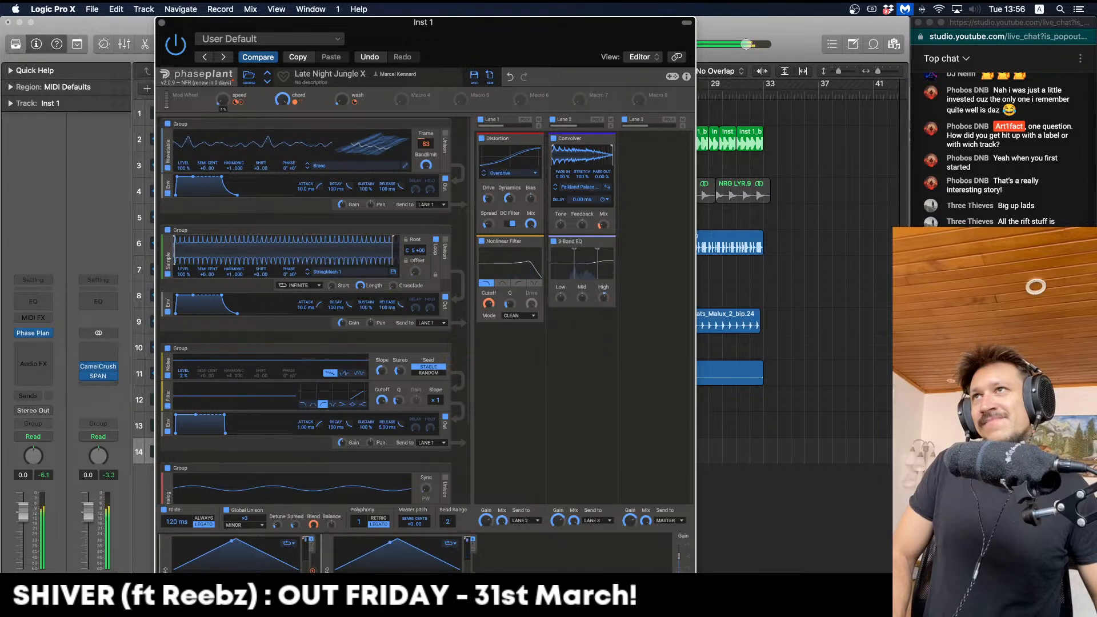
{"action": "left_click", "coordinate": [163, 22]}
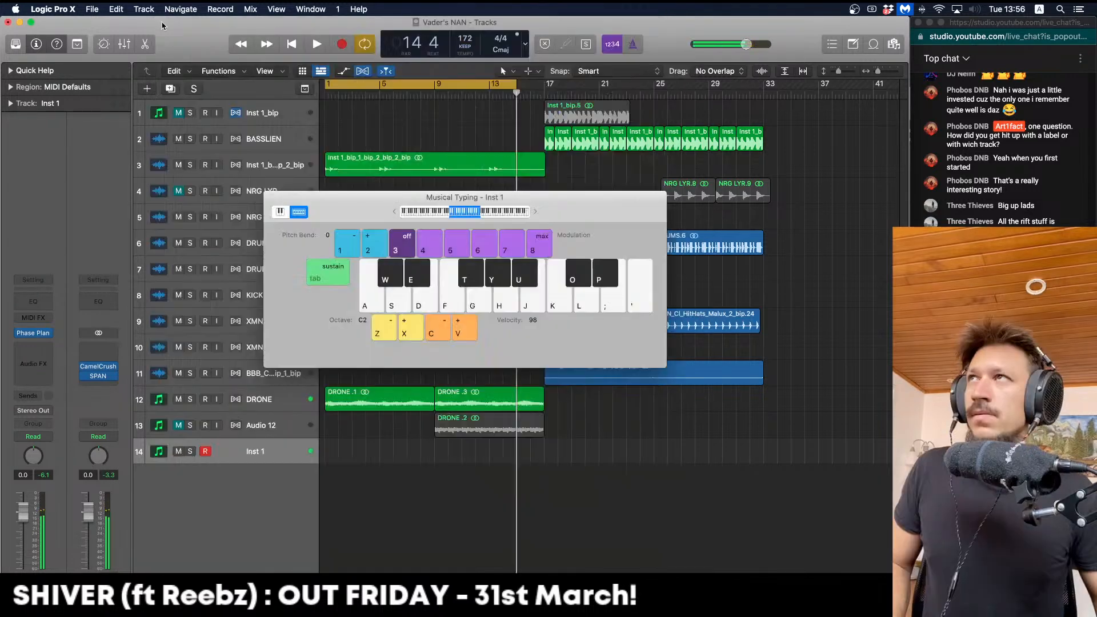
Record a short, long, short note take on Inst 1 from bar 1 onto track 14
{"action": "left_click", "coordinate": [342, 44]}
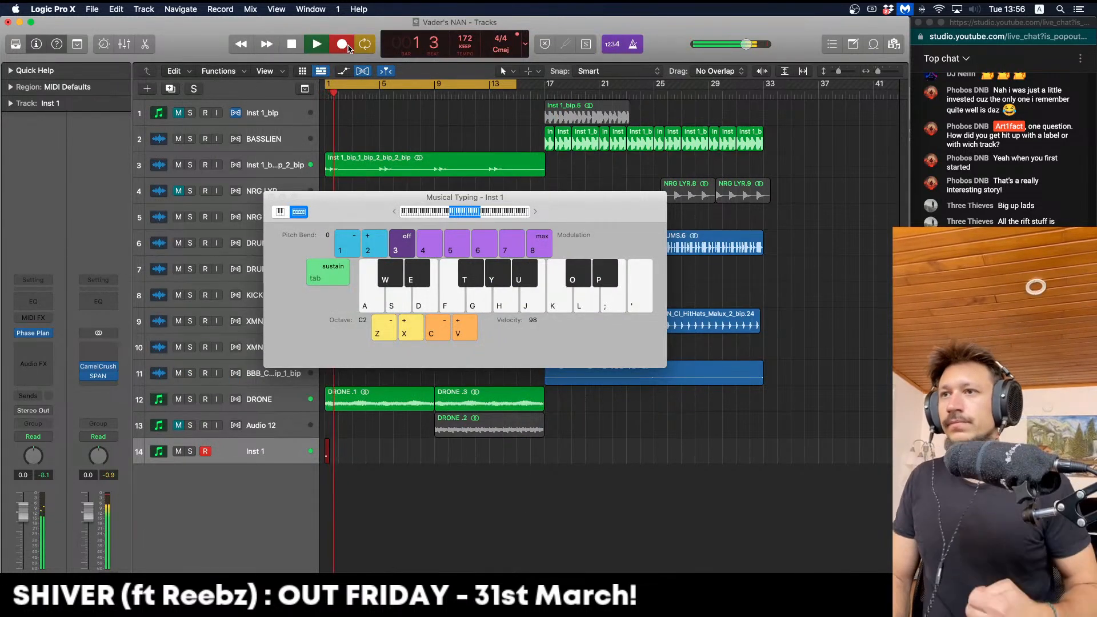
{"action": "key", "text": "g"}
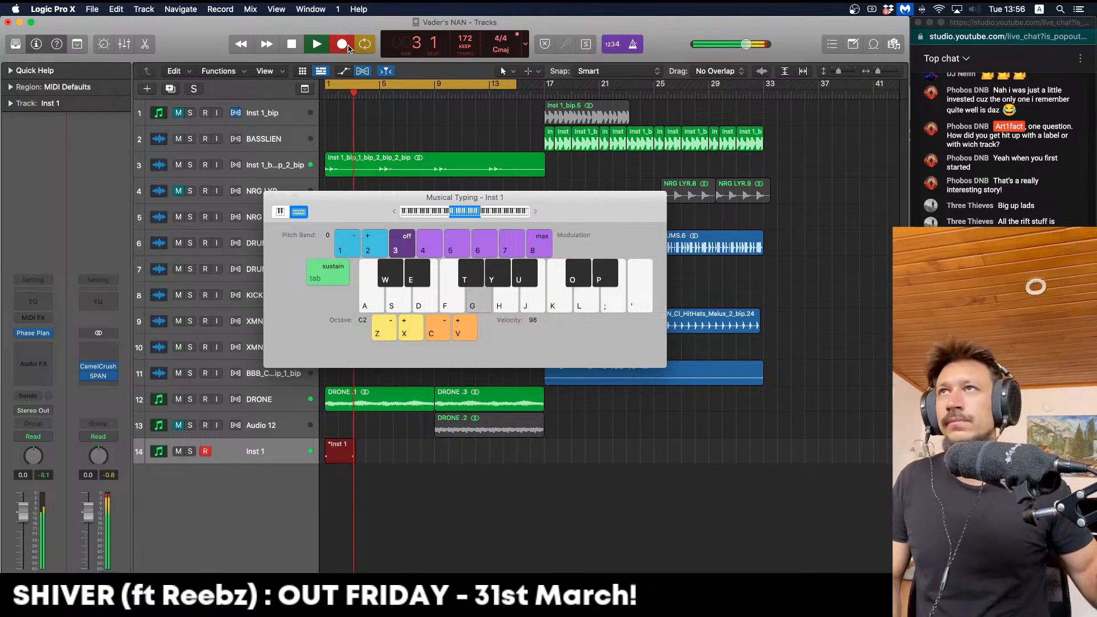
{"action": "key", "text": "y"}
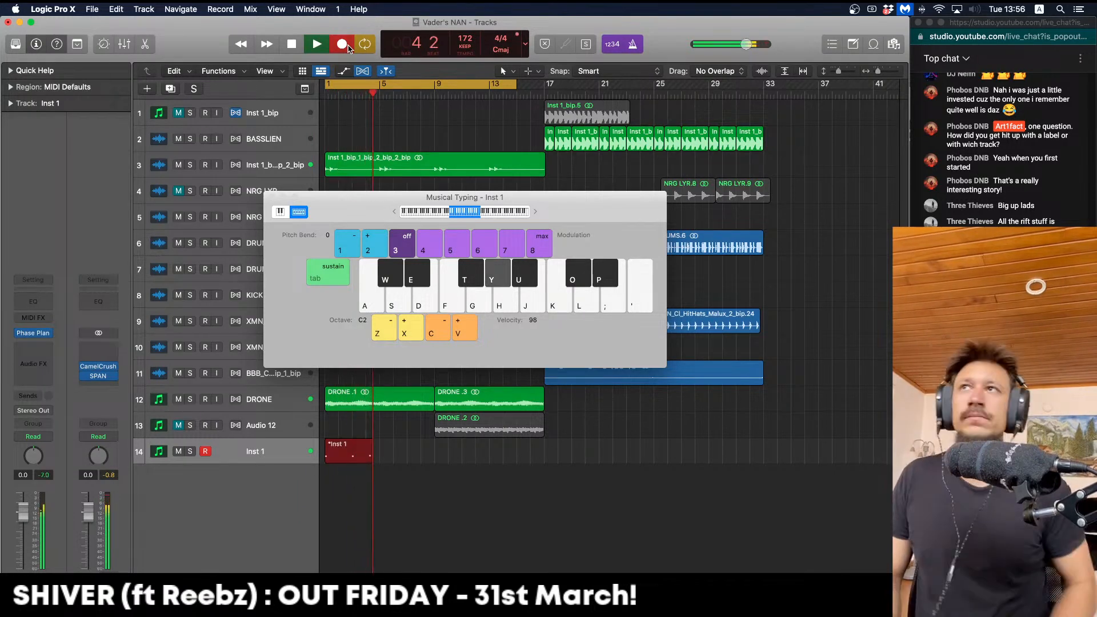
{"action": "key", "text": "g"}
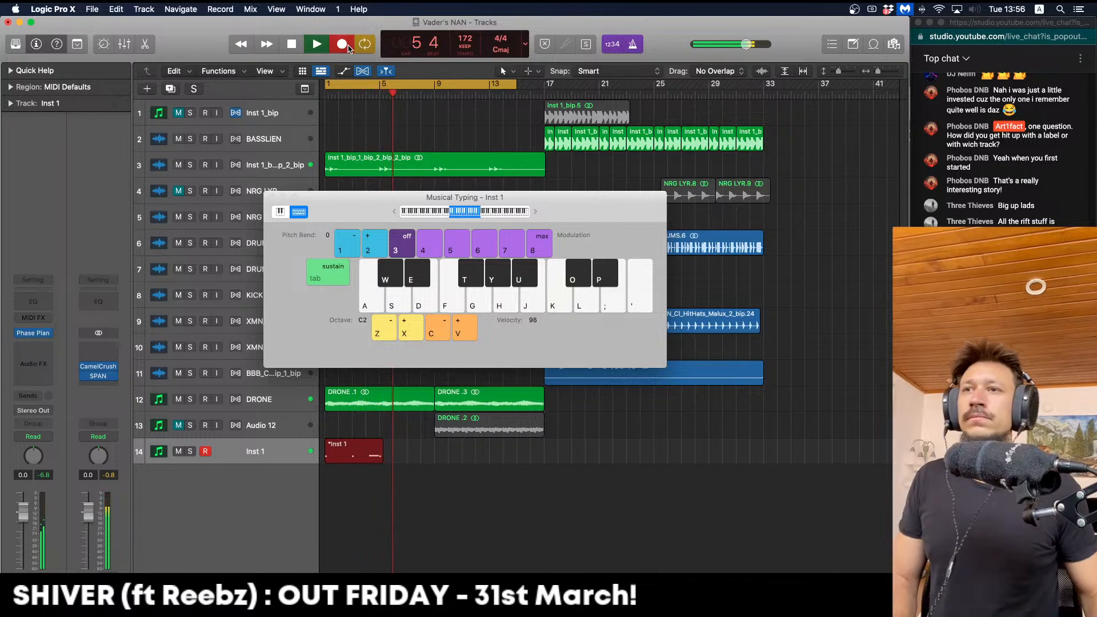
{"action": "key", "text": "space"}
Close Musical Typing, open the recorded Inst 1 notes in the Piano Roll and play them back
{"action": "left_click", "coordinate": [271, 197]}
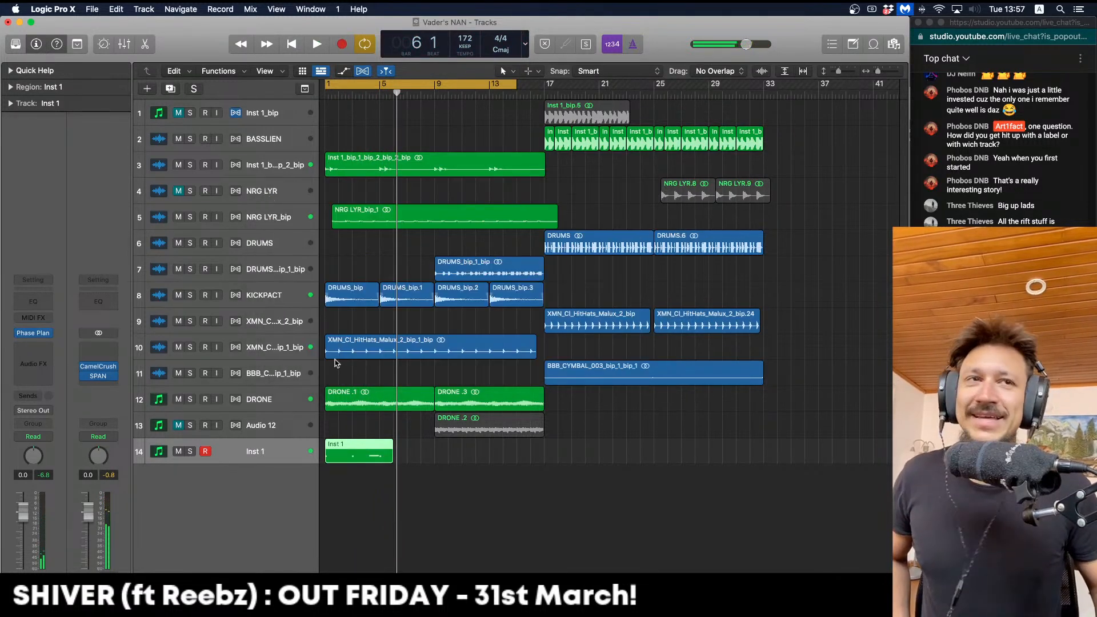
{"action": "key", "text": "e"}
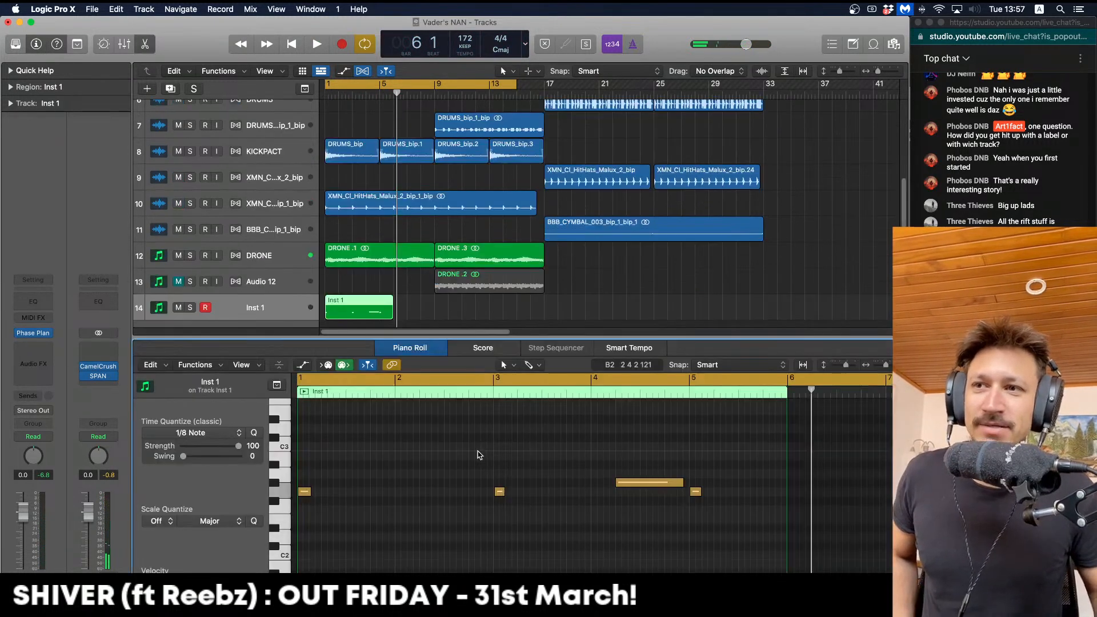
{"action": "key", "text": "super+Left"}
{"action": "key", "text": "space"}
{"action": "left_click_drag", "start_coordinate": [520, 497], "coordinate": [292, 427]}
{"action": "left_click", "coordinate": [336, 483]}
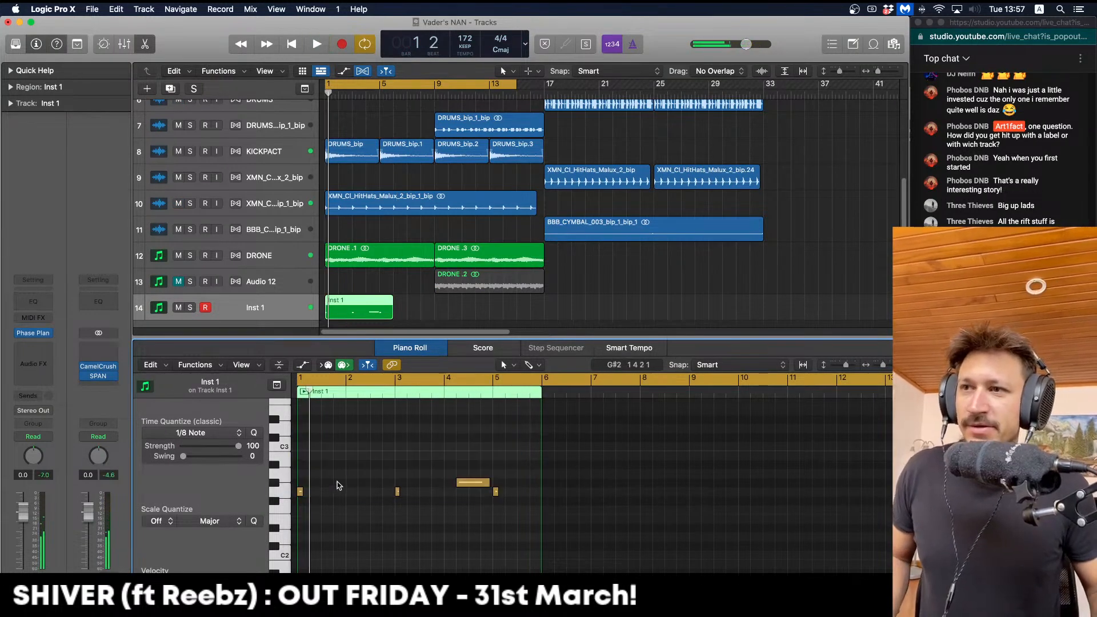
{"action": "key", "text": "space"}
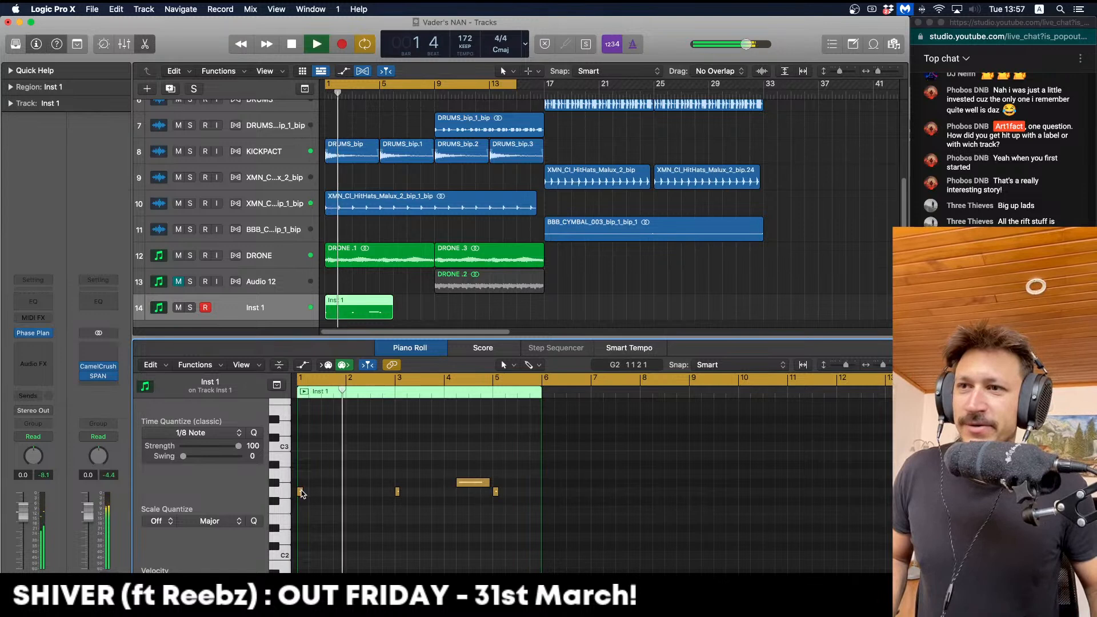
{"action": "key", "text": "space"}
Trim the part to three notes: resize the first G2, delete extras, lengthen the bar-4 note
{"action": "left_click_drag", "start_coordinate": [301, 493], "coordinate": [405, 489]}
{"action": "key", "text": "Delete"}
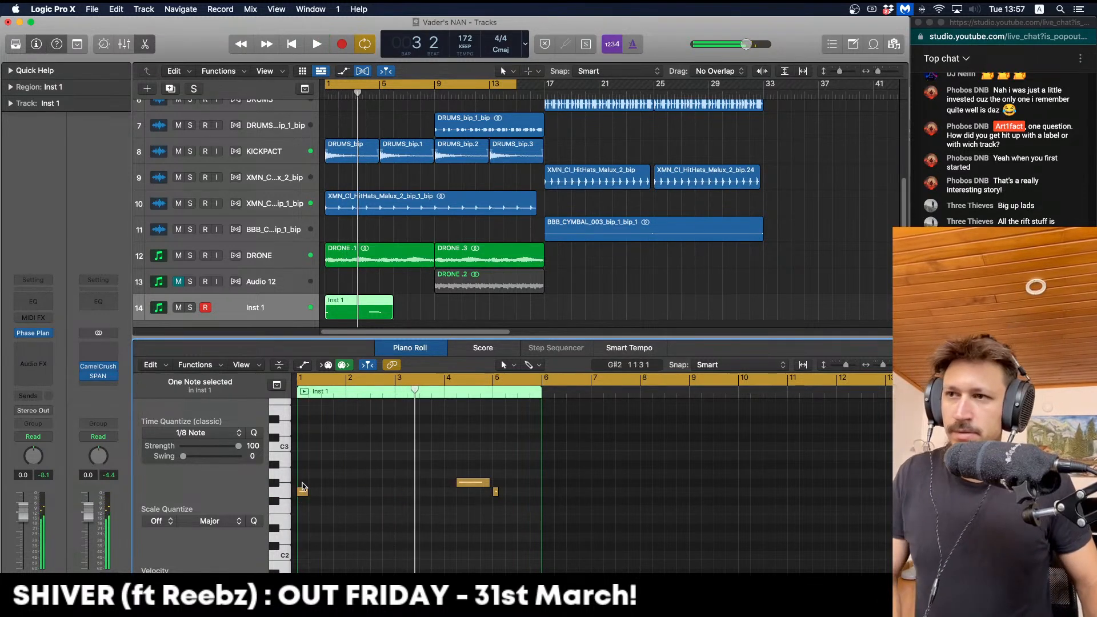
{"action": "mouse_move", "coordinate": [303, 492]}
{"action": "left_mouse_down"}
{"action": "mouse_move", "coordinate": [459, 492]}
{"action": "mouse_move", "coordinate": [301, 492]}
{"action": "left_mouse_up"}
{"action": "key", "text": "space"}
{"action": "left_click", "coordinate": [495, 491]}
{"action": "key", "text": "Delete"}
{"action": "key", "text": "space"}
{"action": "key", "text": "space"}
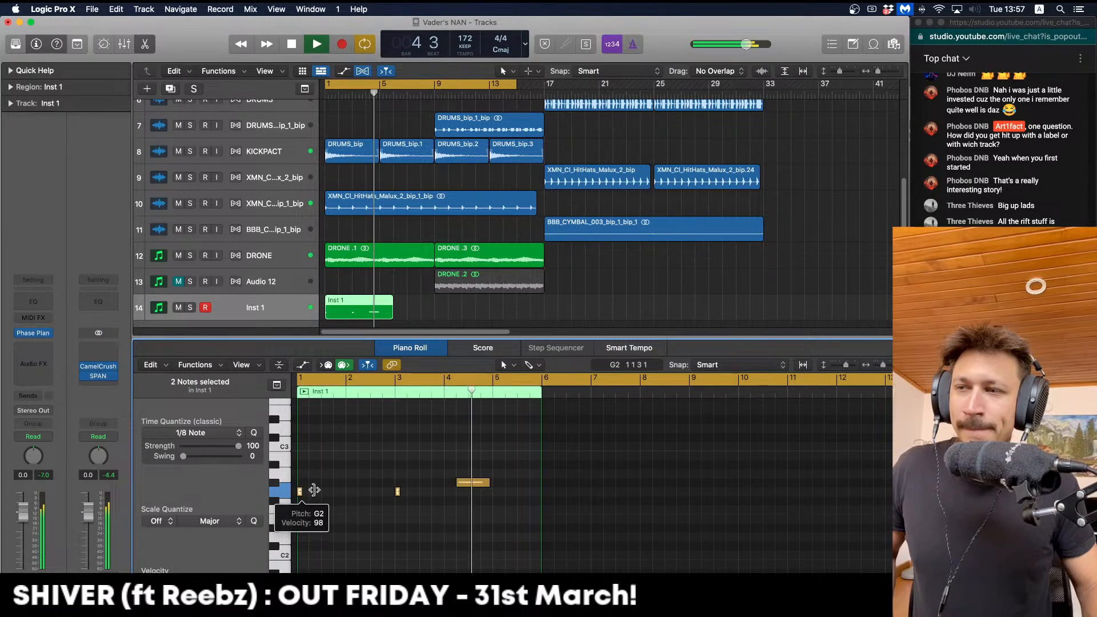
{"action": "key", "text": "space"}
{"action": "left_click_drag", "start_coordinate": [488, 483], "coordinate": [492, 483]}
Bounce the Inst 1 region in place to a new Inst 1_bip audio track
{"action": "left_click", "coordinate": [416, 309]}
{"action": "left_click", "coordinate": [342, 304]}
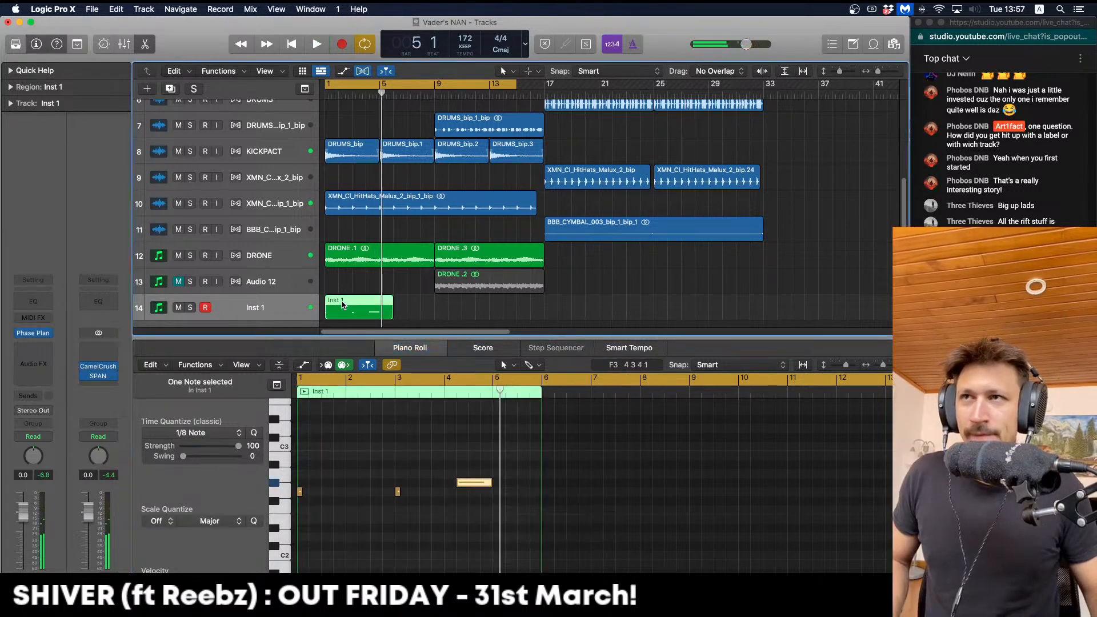
{"action": "key", "text": "ctrl+b"}
{"action": "key", "text": "Return"}
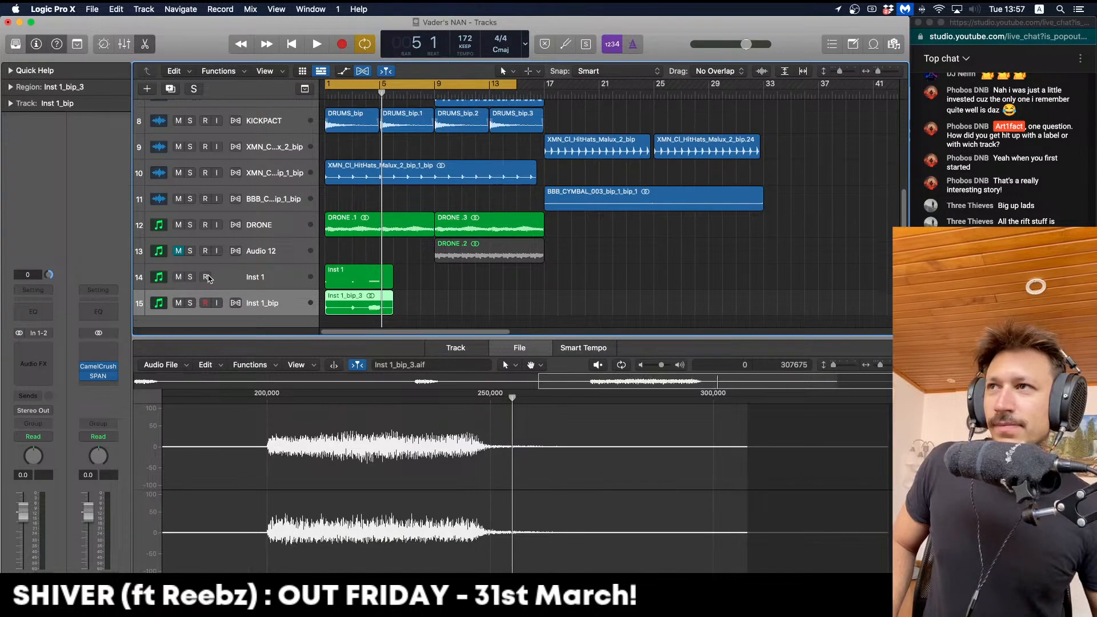
Insert a kHs Convolver (Stereo) in the Inst 1_bip track's Audio FX slot
{"action": "left_click", "coordinate": [189, 277]}
{"action": "left_click", "coordinate": [189, 276]}
{"action": "left_click", "coordinate": [243, 281]}
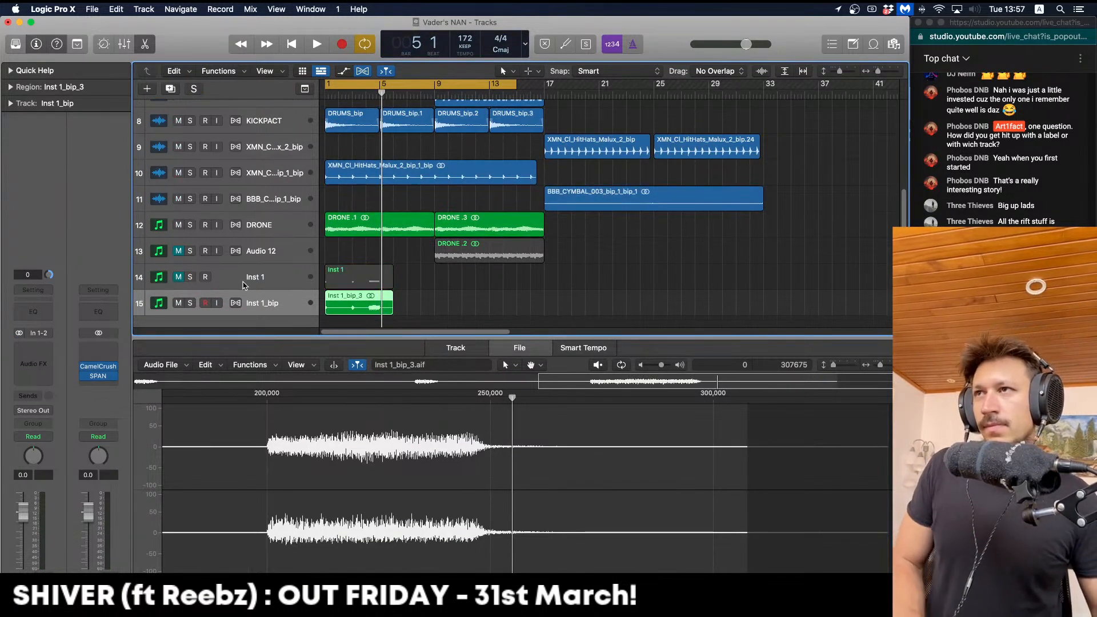
{"action": "key", "text": "Return"}
{"action": "key", "text": "space"}
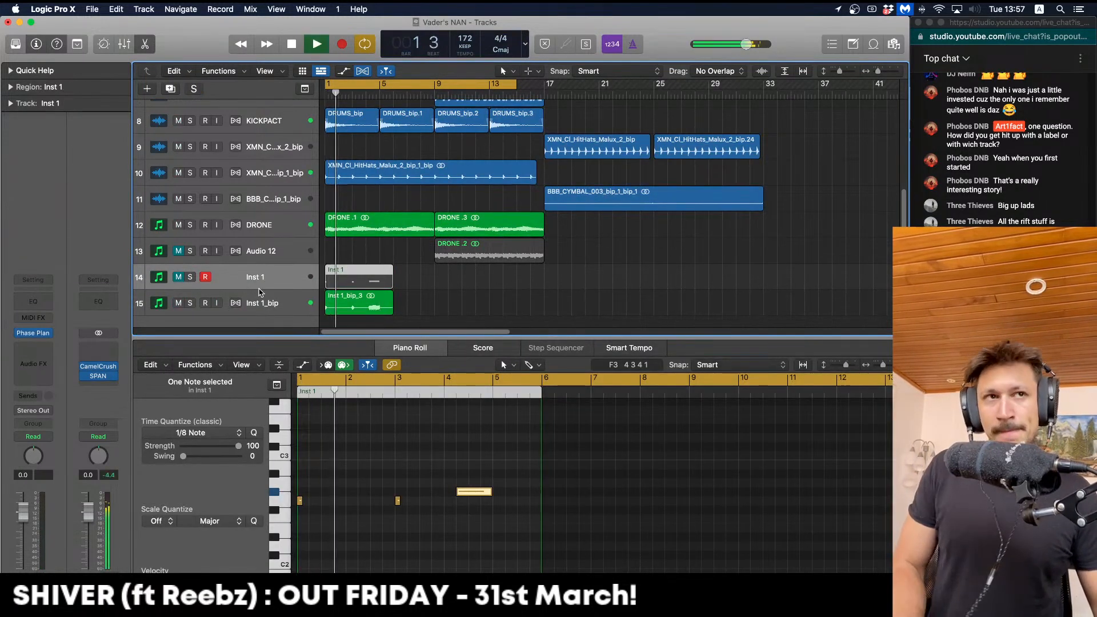
{"action": "left_click", "coordinate": [251, 308]}
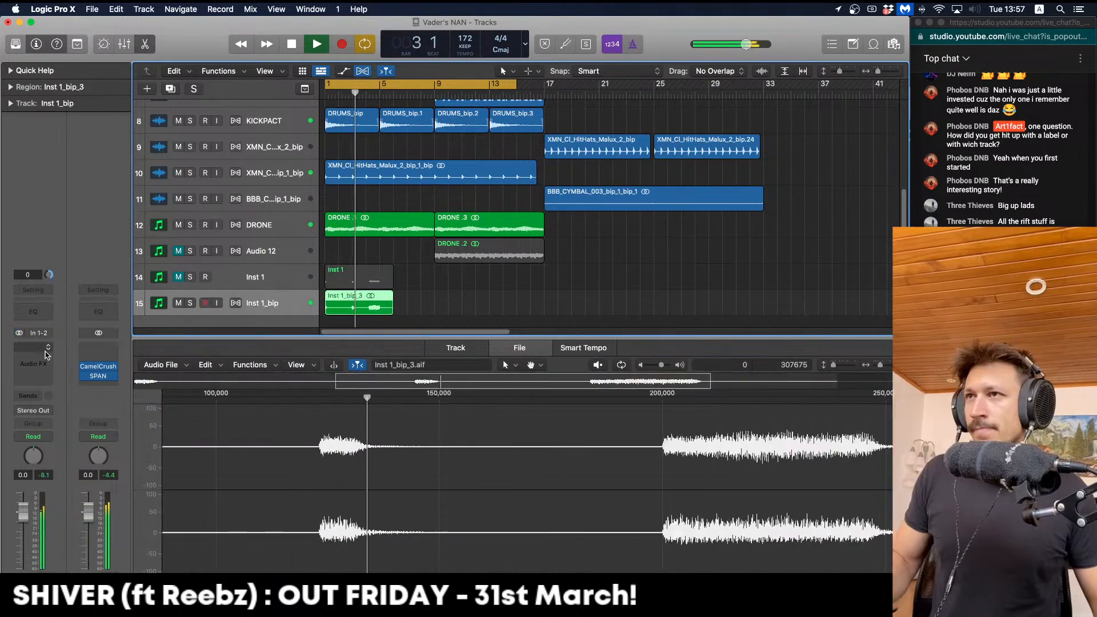
{"action": "left_click", "coordinate": [33, 345]}
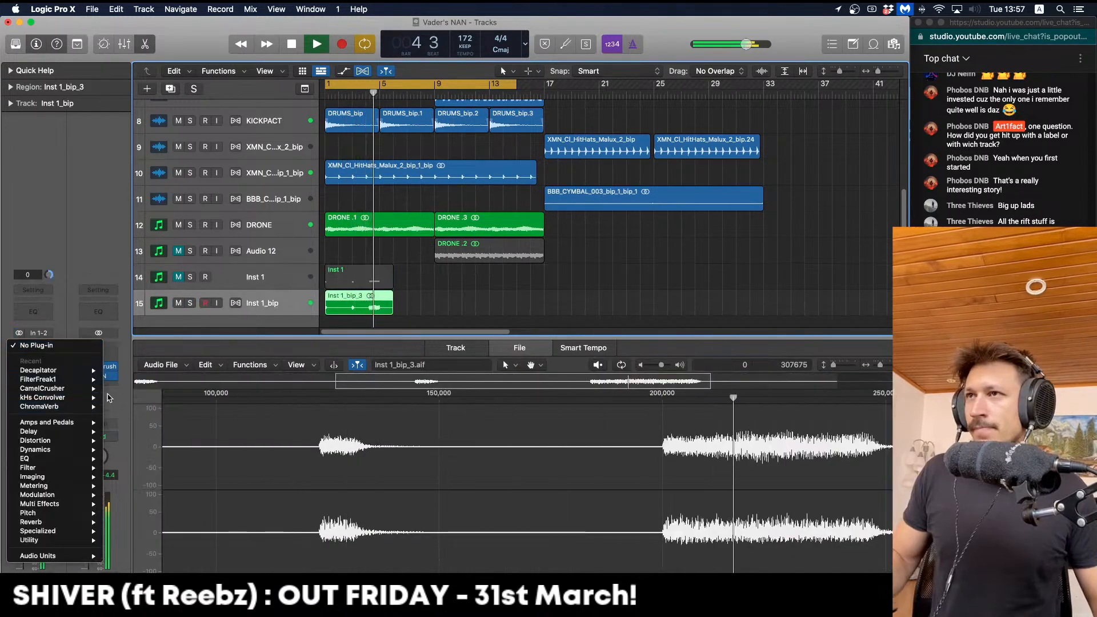
{"action": "mouse_move", "coordinate": [91, 389]}
{"action": "left_click", "coordinate": [127, 398]}
Load the 1st Baptist impulse response, set Mix to 74% and lower the Inst 1_bip fader
{"action": "left_click", "coordinate": [355, 320]}
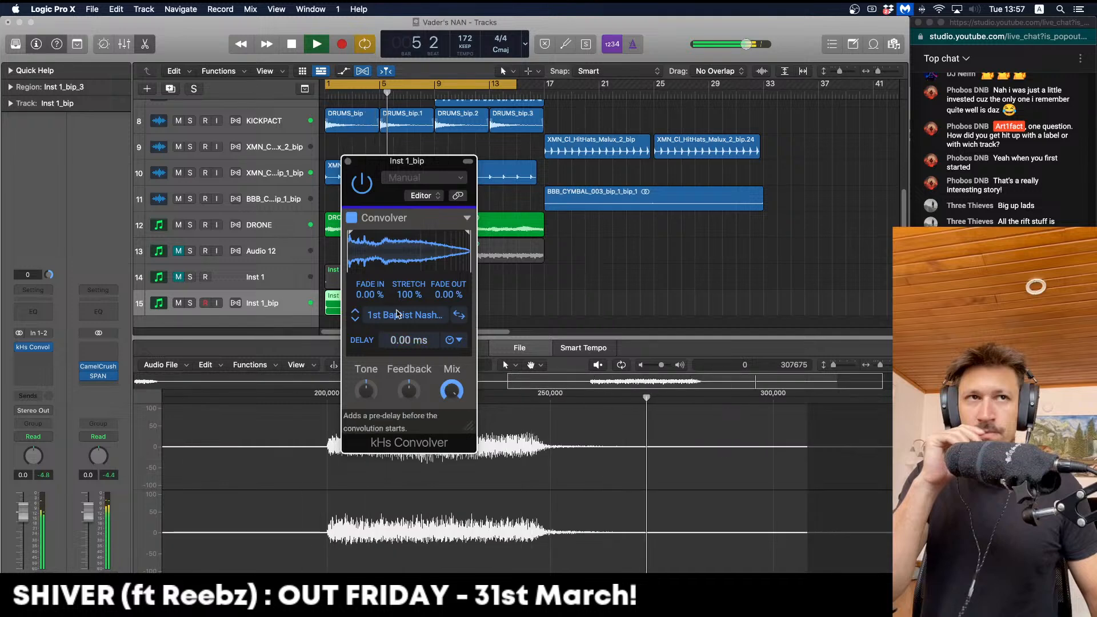
{"action": "key", "text": "space"}
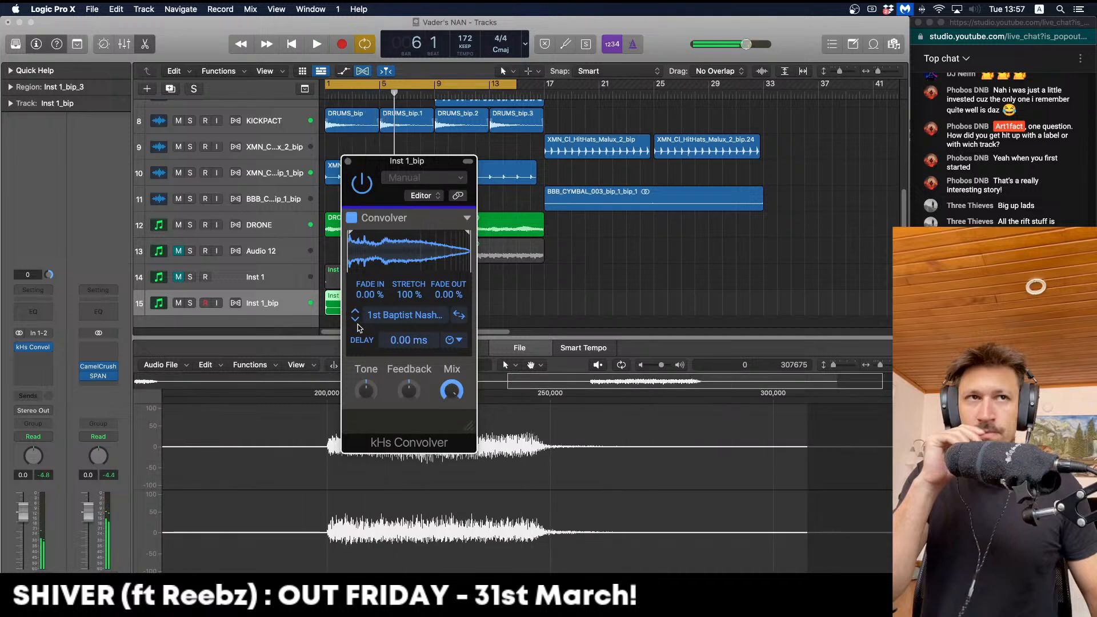
{"action": "key", "text": "space"}
{"action": "left_click_drag", "start_coordinate": [451, 390], "coordinate": [452, 399]}
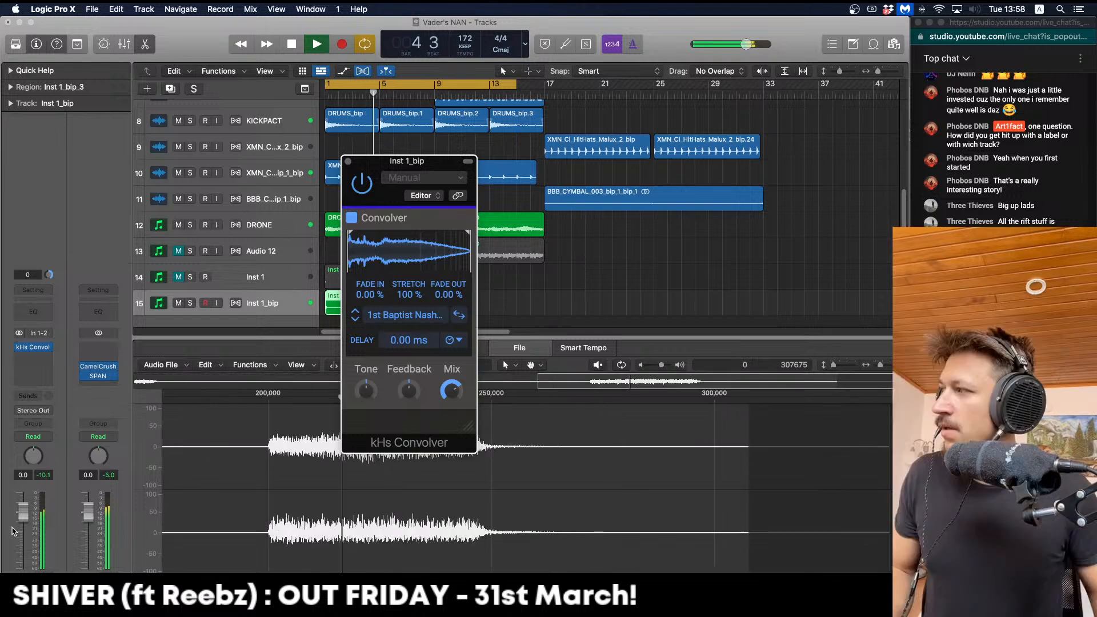
{"action": "left_click_drag", "start_coordinate": [23, 511], "coordinate": [23, 524]}
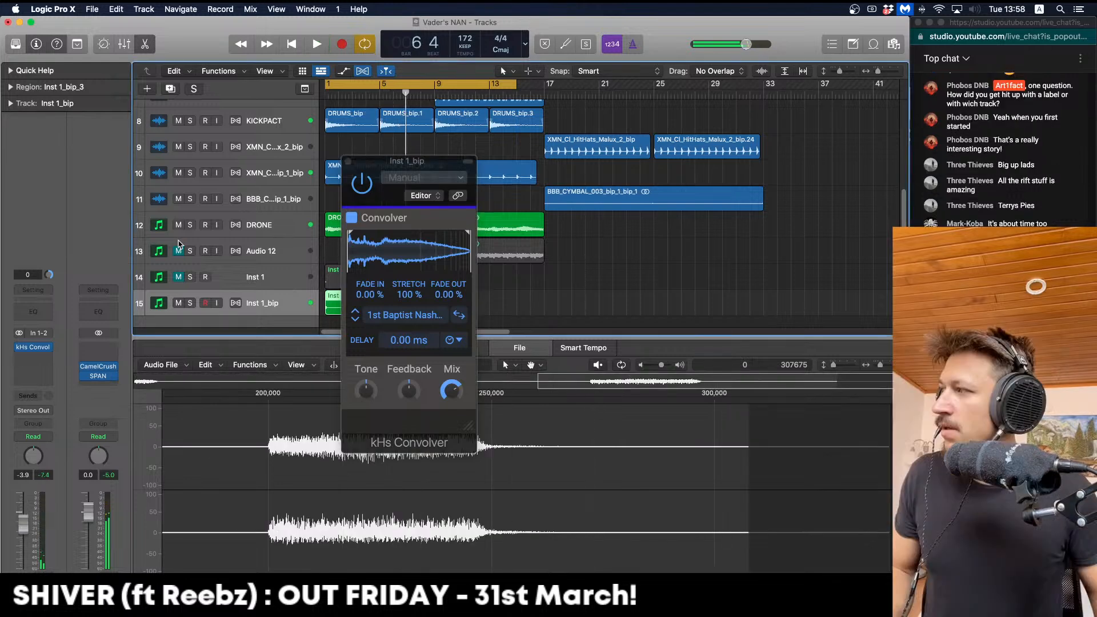
{"action": "left_click", "coordinate": [348, 161]}
Option-drag copies of Inst 1_bip_3 along track 15 to make four regions
{"action": "key", "text": "space"}
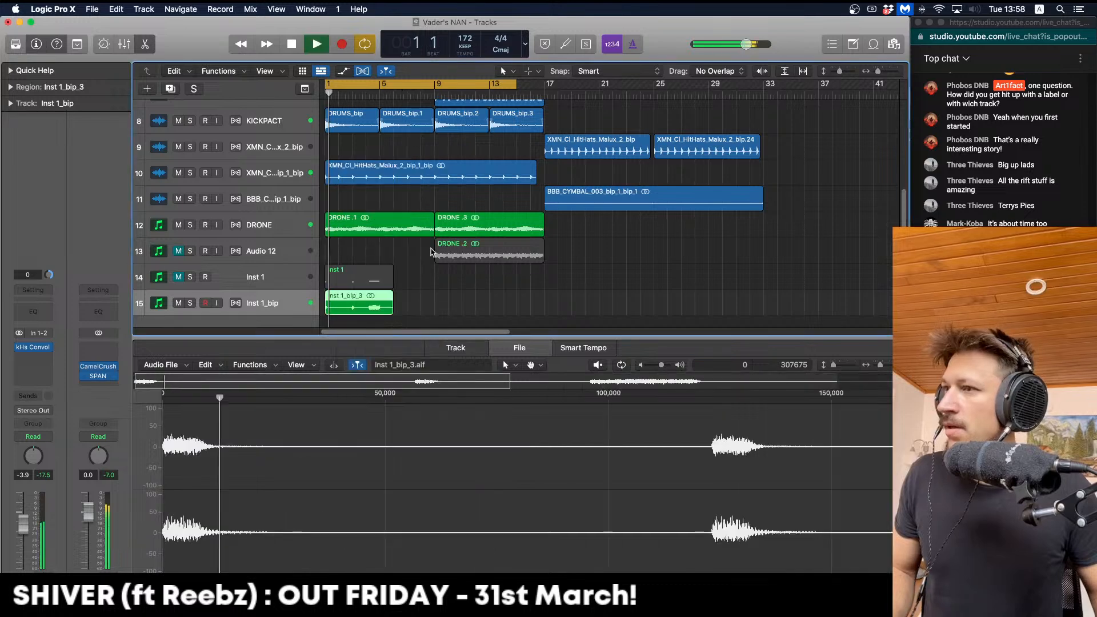
{"action": "left_click", "coordinate": [432, 252]}
{"action": "scroll", "coordinate": [372, 283], "scroll_direction": "down", "scroll_amount": 1}
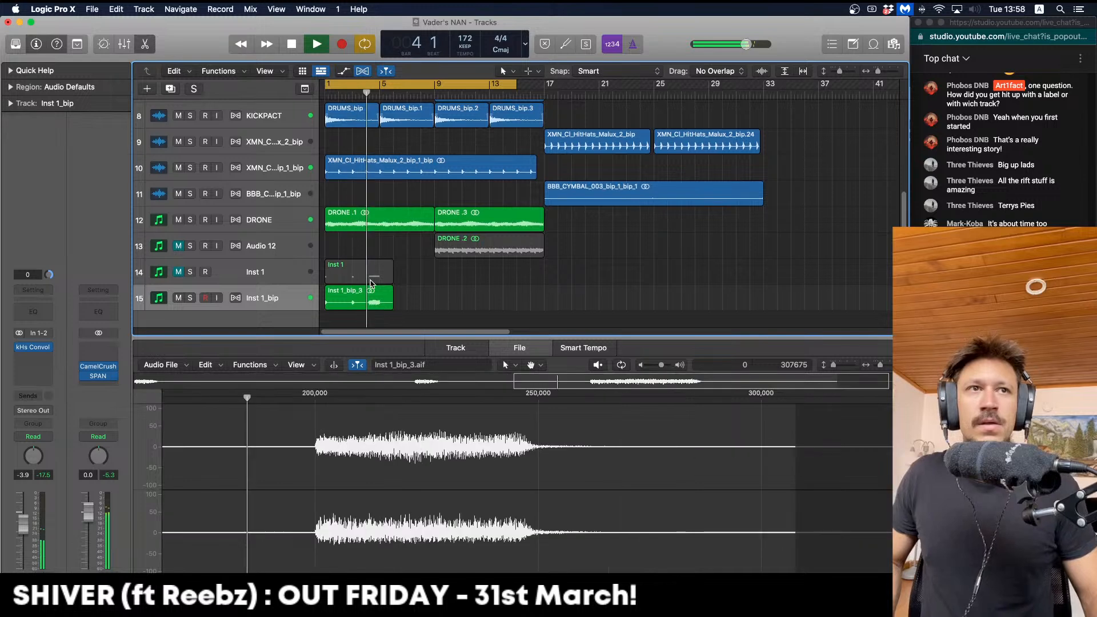
{"action": "key", "text": "space"}
{"action": "left_click_drag", "start_coordinate": [364, 289], "coordinate": [420, 303], "text": "alt"}
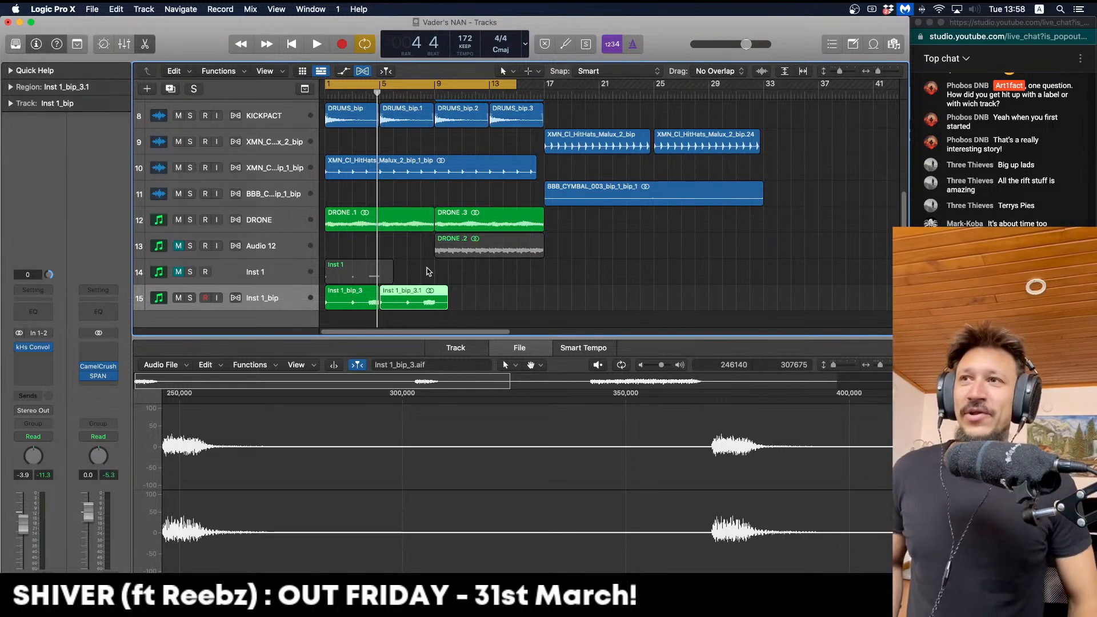
{"action": "left_click_drag", "start_coordinate": [420, 295], "coordinate": [507, 303]}
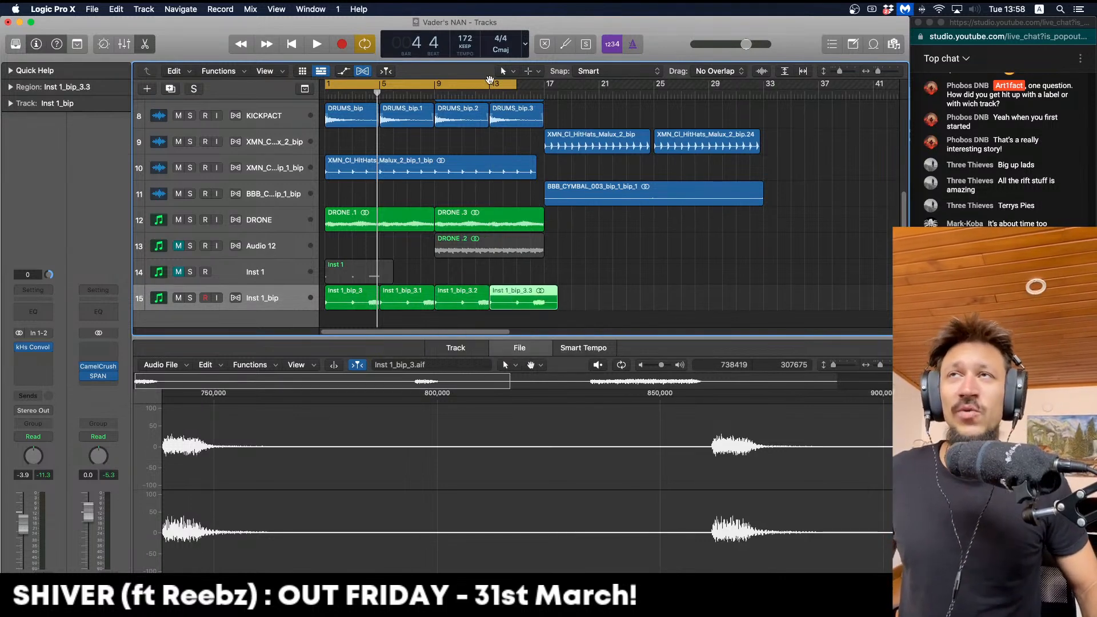
Turn off Cycle, close the editor and copy the four regions to bars 17–33
{"action": "left_click", "coordinate": [487, 81]}
{"action": "left_click", "coordinate": [506, 283]}
{"action": "key", "text": "Return"}
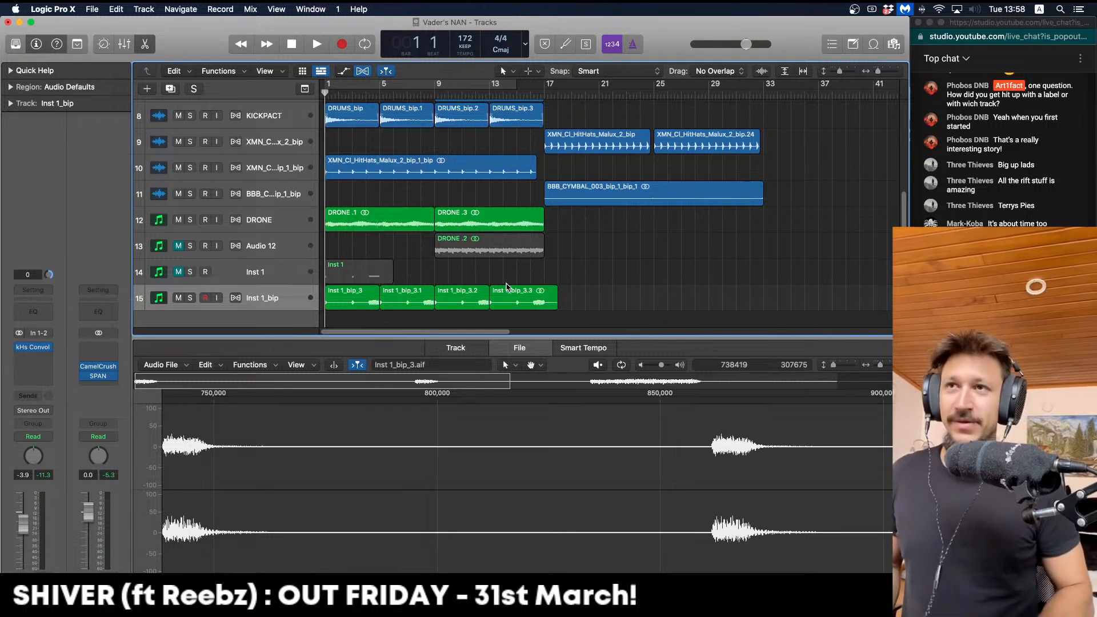
{"action": "key", "text": "super+Up"}
{"action": "key", "text": "super+Up"}
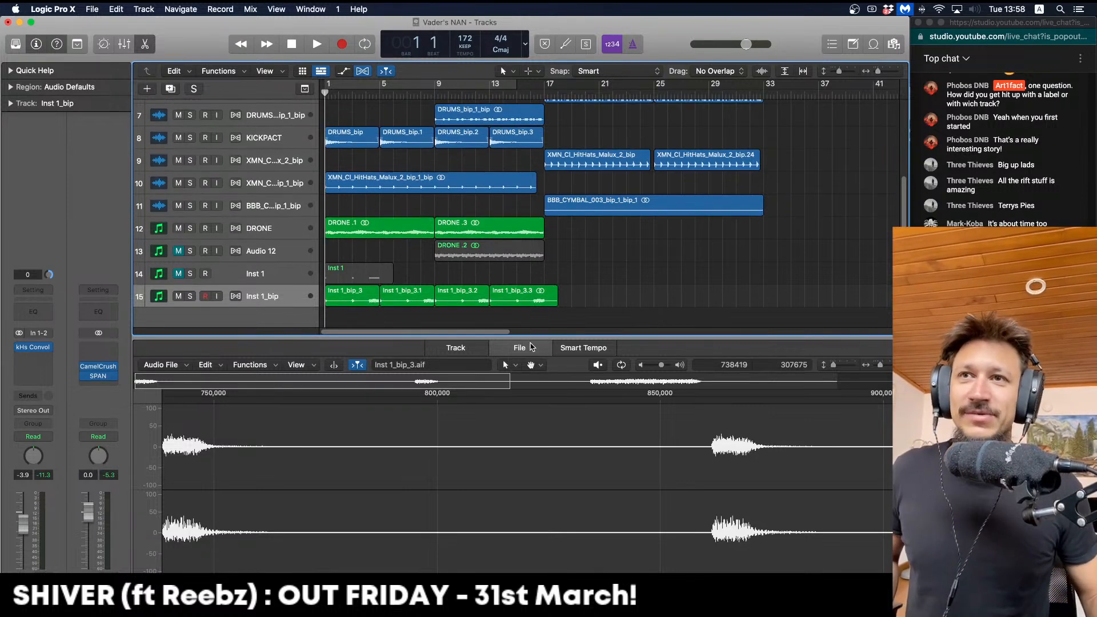
{"action": "key", "text": "e"}
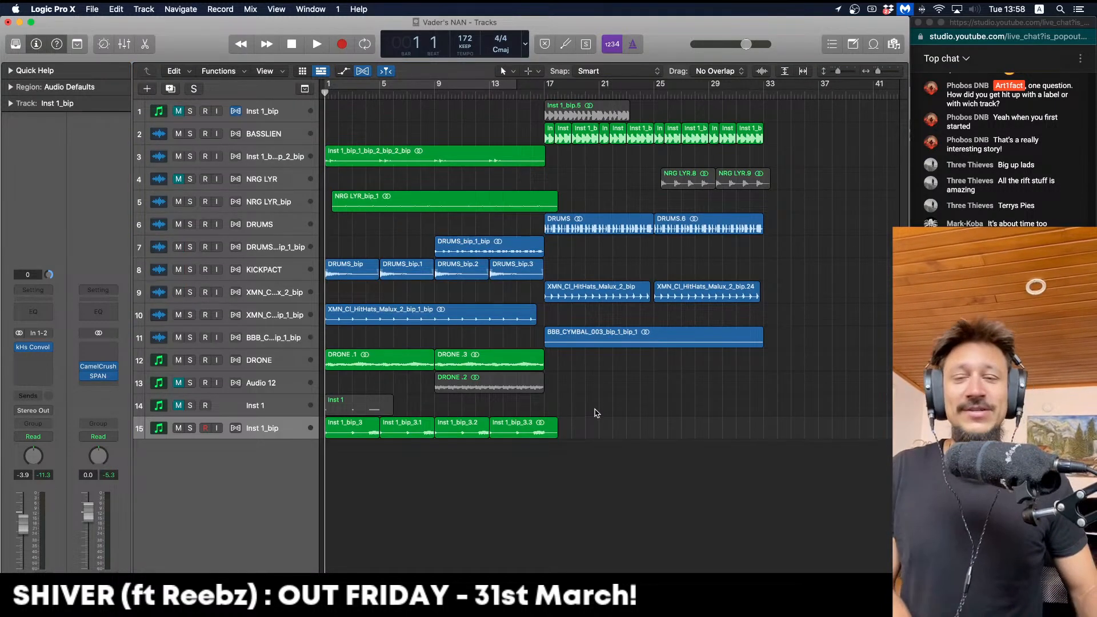
{"action": "key", "text": "space"}
{"action": "left_click_drag", "start_coordinate": [637, 432], "coordinate": [572, 440]}
{"action": "left_click", "coordinate": [582, 470]}
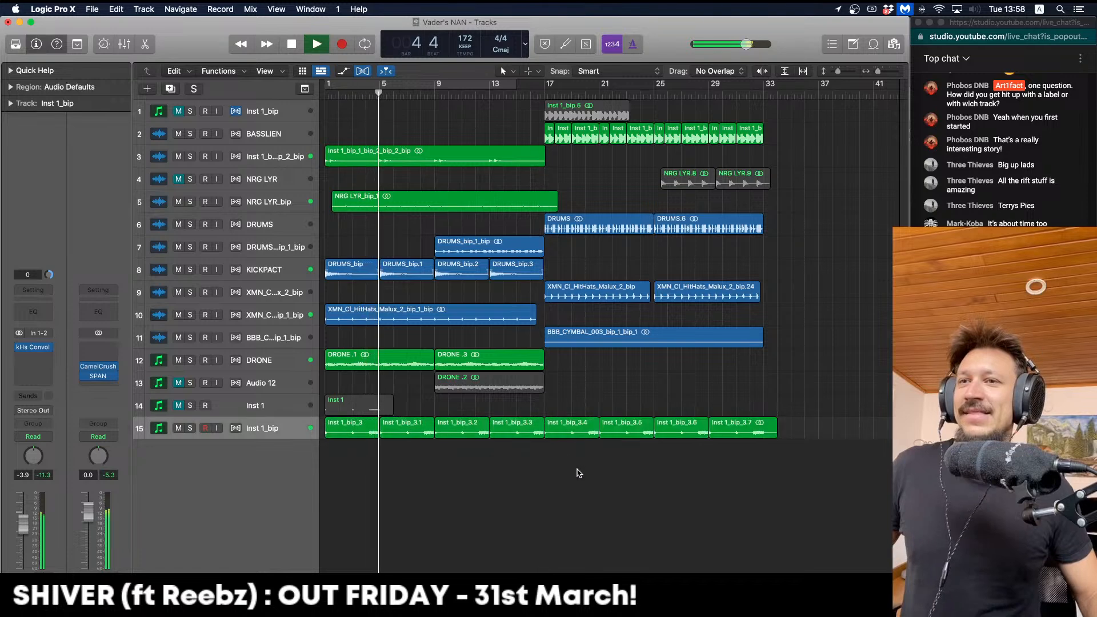
Insert Audio Units > Minimal > Rift Feedback Lite (Stereo) on Inst 1_bip after the convolver
{"action": "left_click", "coordinate": [35, 369]}
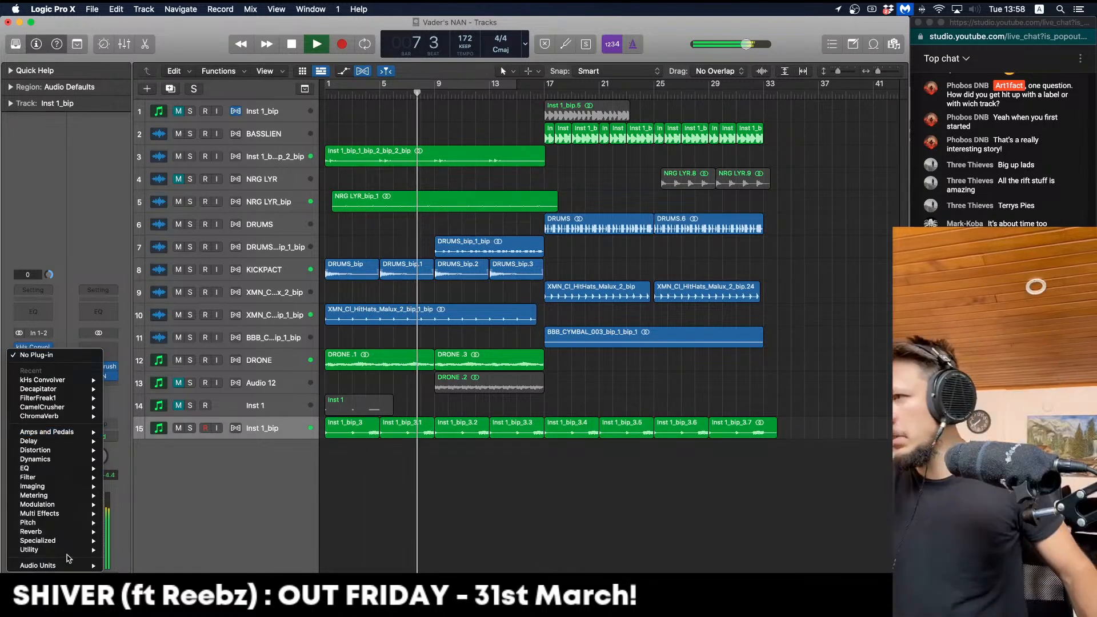
{"action": "mouse_move", "coordinate": [79, 566]}
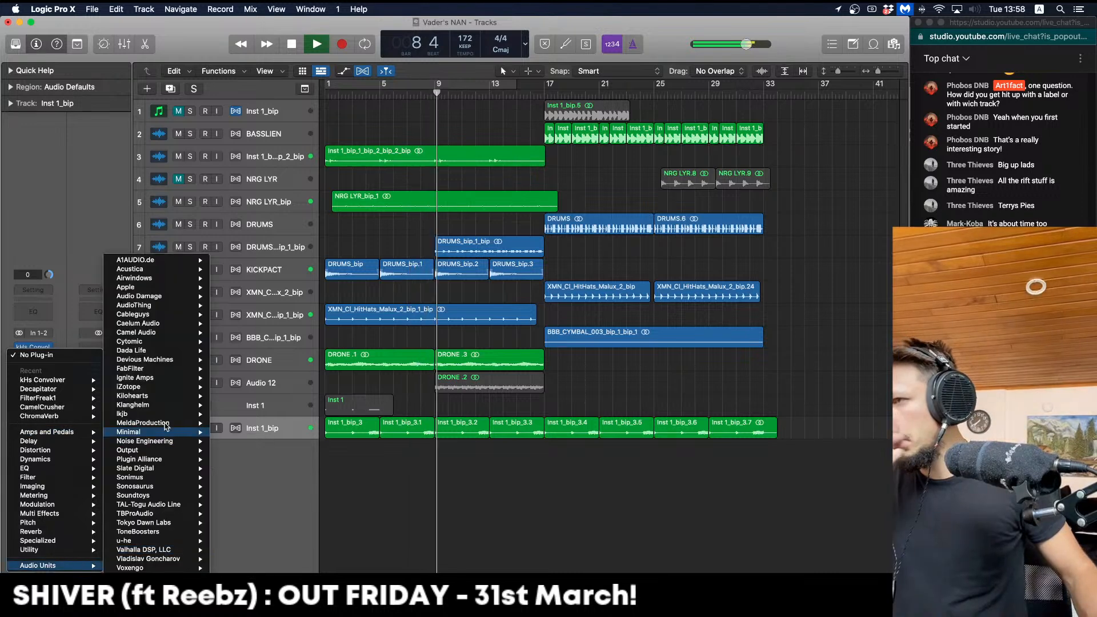
{"action": "mouse_move", "coordinate": [173, 433]}
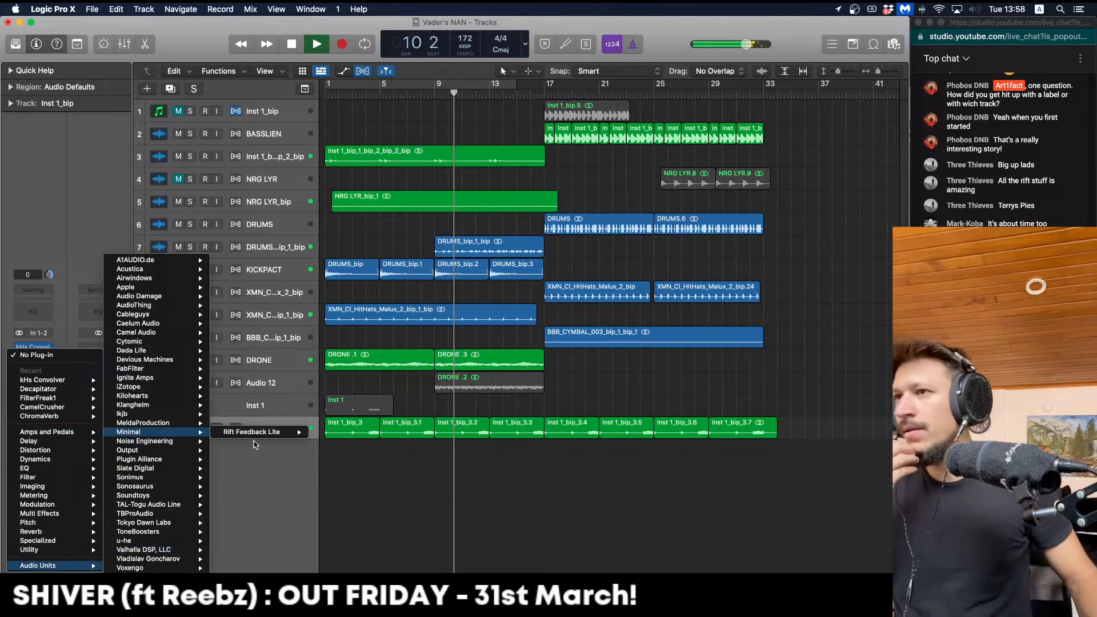
{"action": "mouse_move", "coordinate": [294, 437]}
{"action": "left_click", "coordinate": [328, 433]}
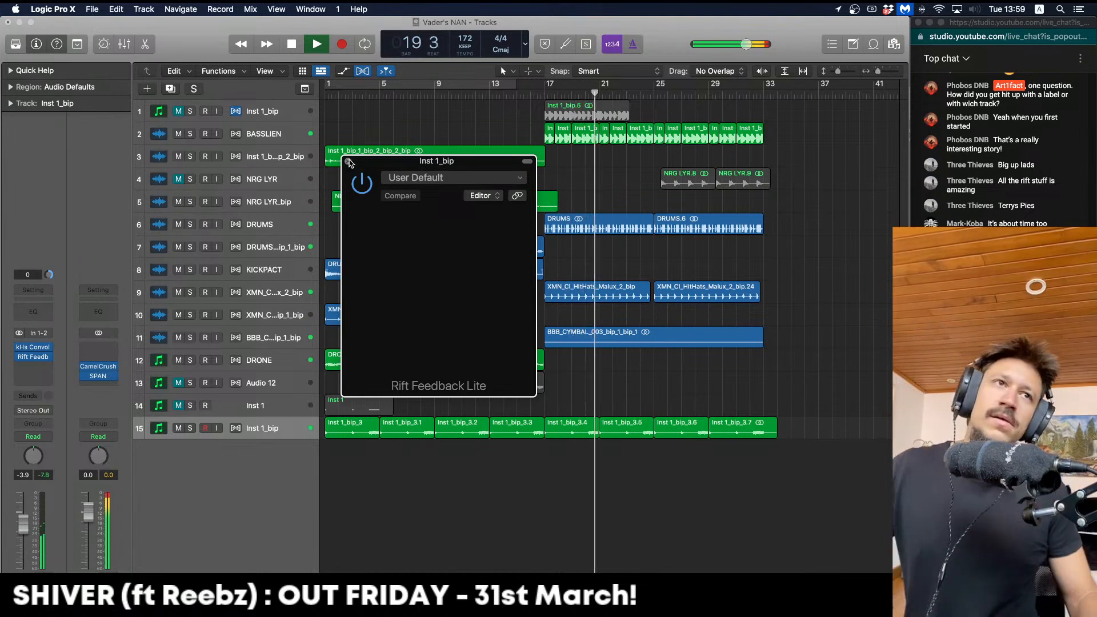
{"action": "left_click", "coordinate": [348, 162]}
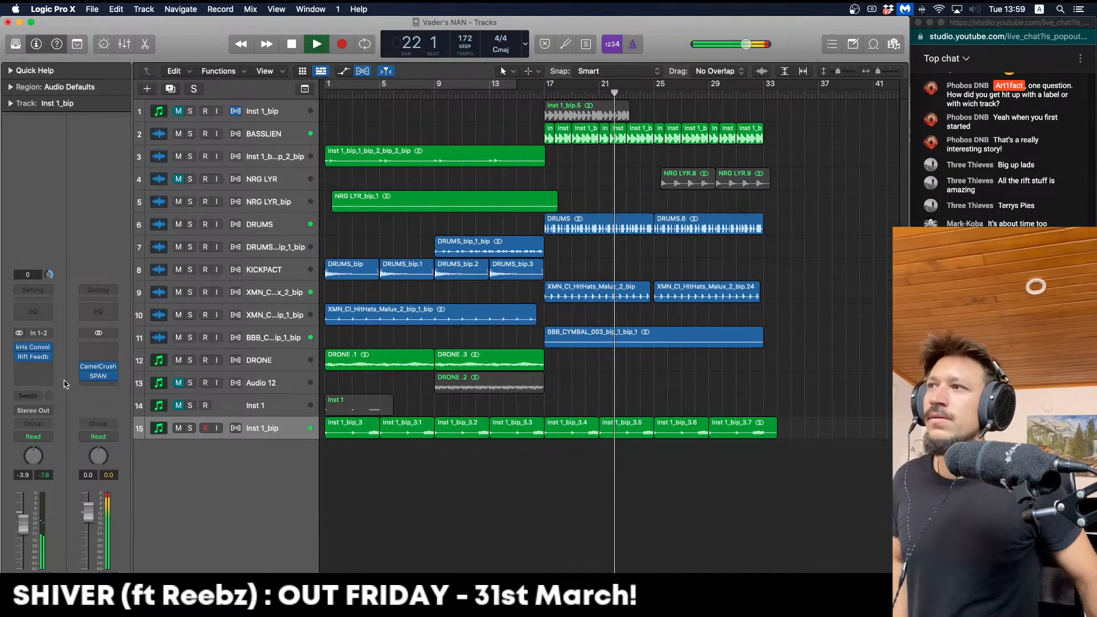
Raise Rift Feedback Lite's Feedback Mix to 37% while playing from bar 1
{"action": "left_click", "coordinate": [37, 356]}
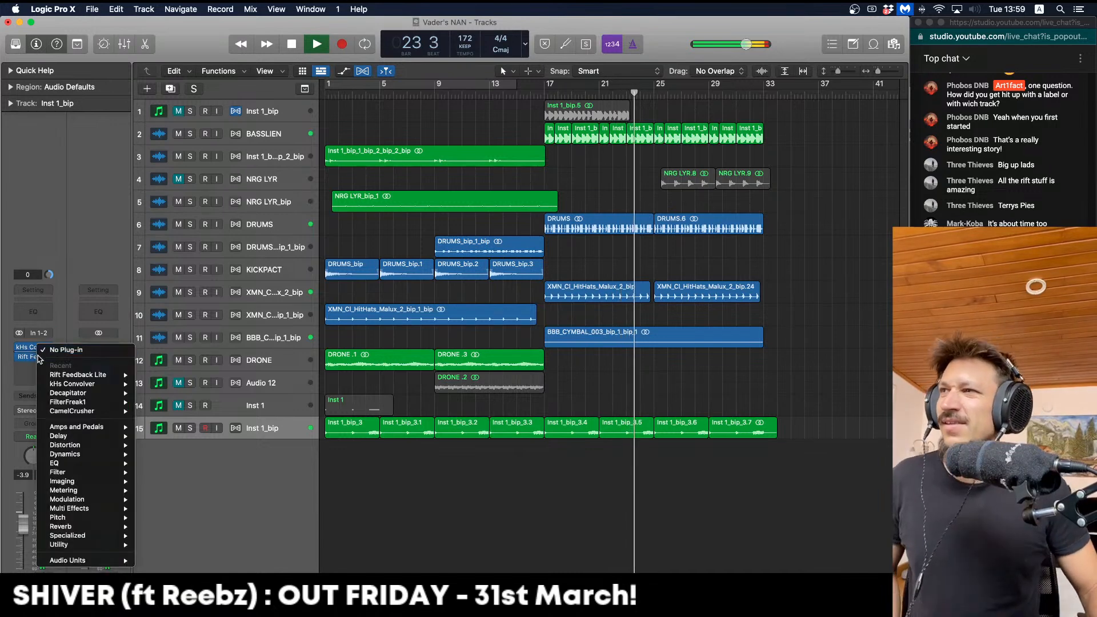
{"action": "left_click", "coordinate": [35, 351]}
{"action": "left_click", "coordinate": [35, 357]}
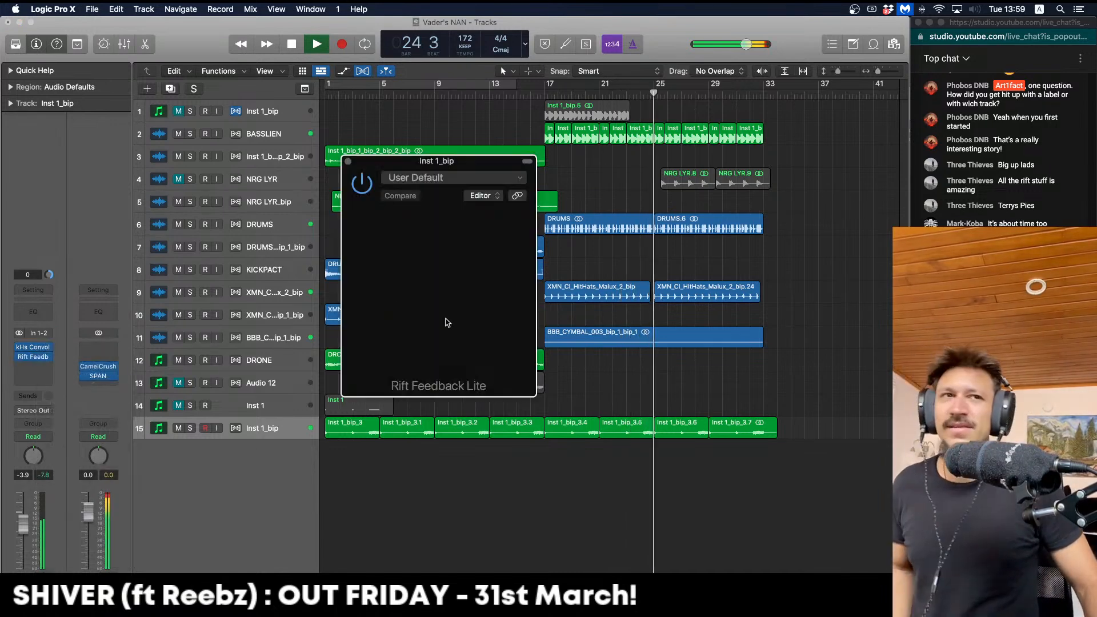
{"action": "left_click_drag", "start_coordinate": [471, 167], "coordinate": [439, 150]}
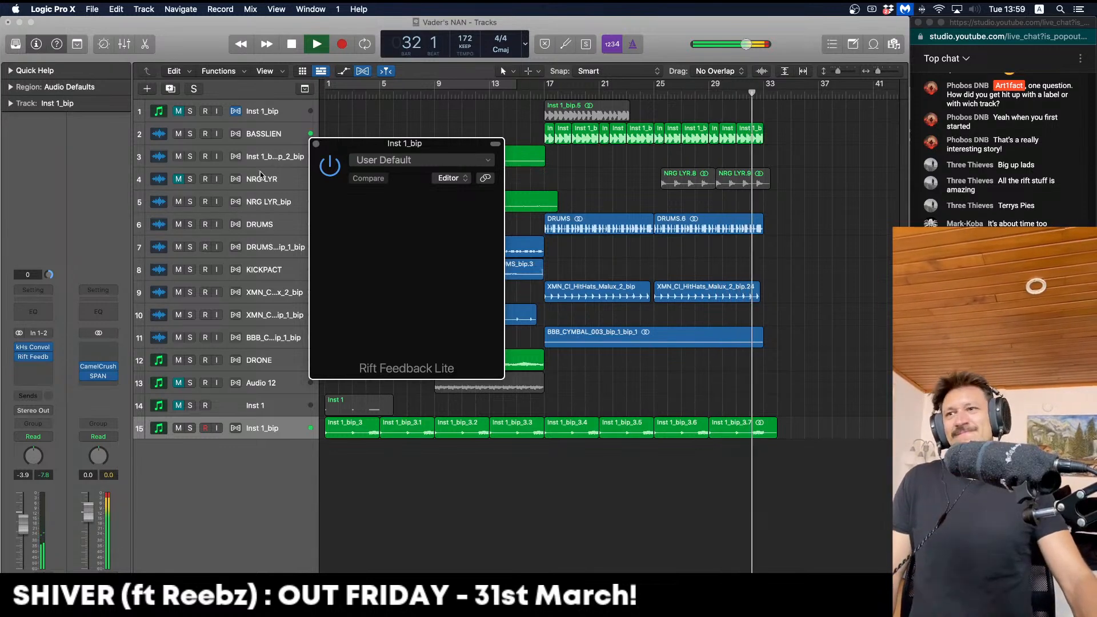
{"action": "key", "text": "Return"}
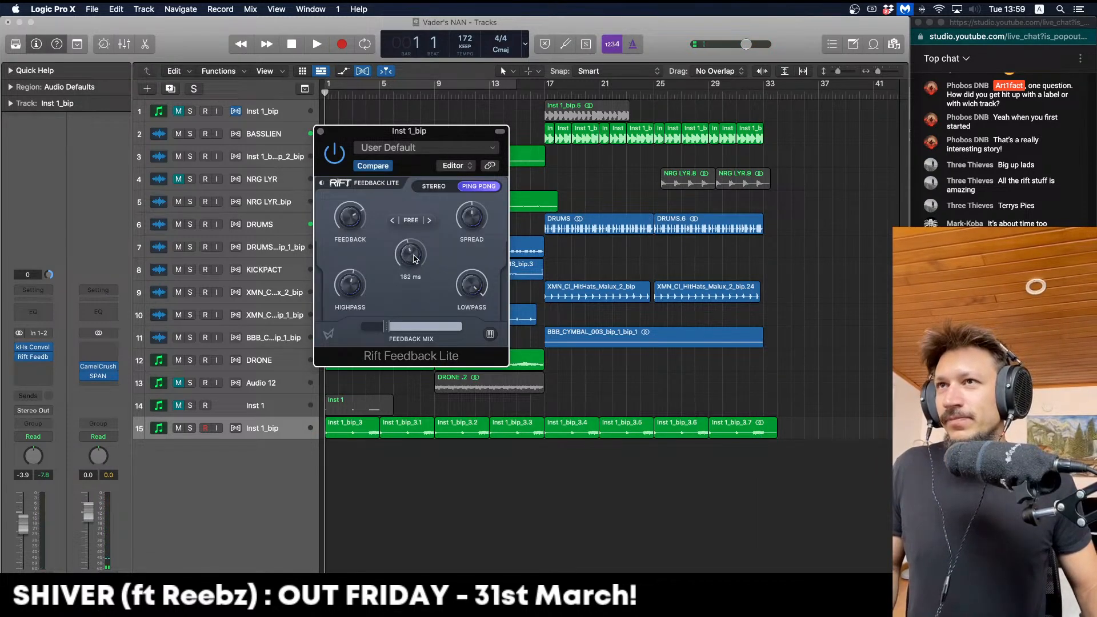
{"action": "key", "text": "space"}
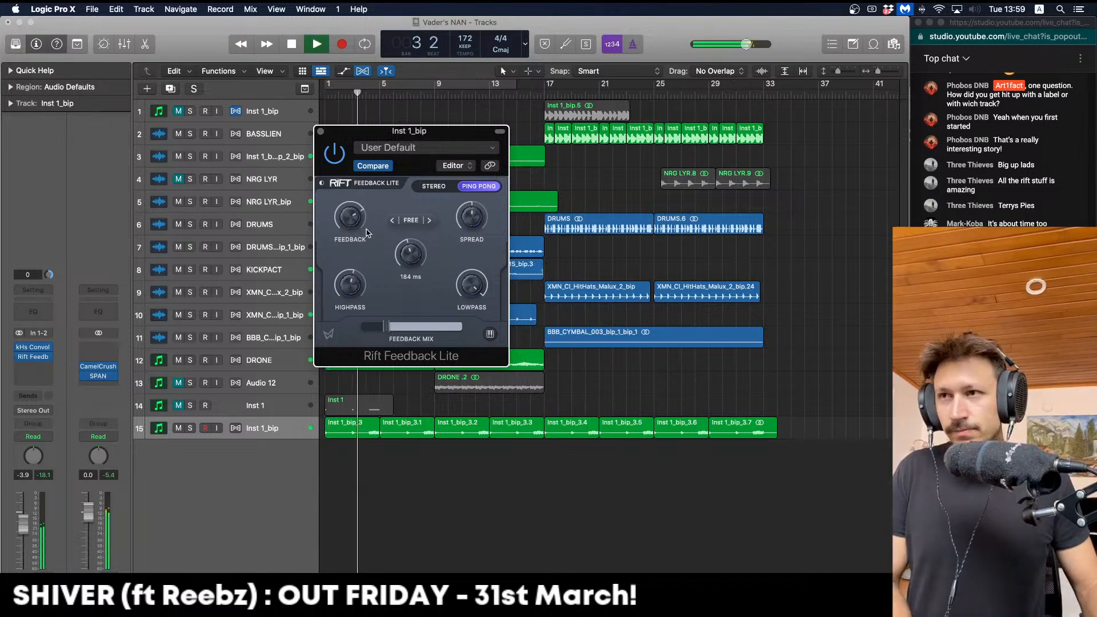
{"action": "left_click_drag", "start_coordinate": [388, 324], "coordinate": [391, 325]}
{"action": "key", "text": "space"}
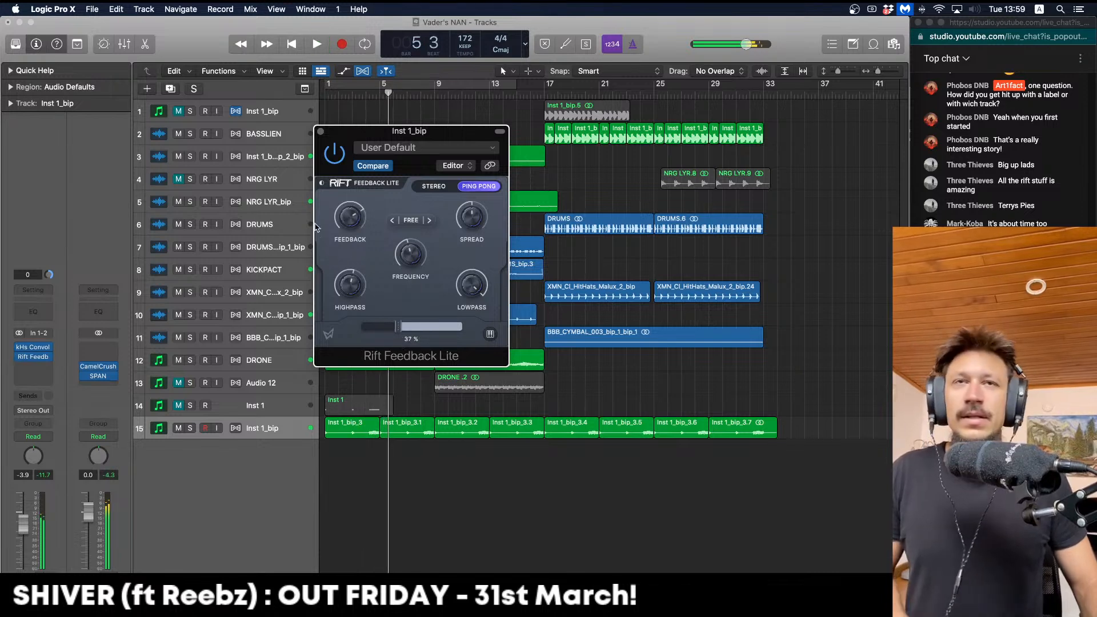
{"action": "left_click", "coordinate": [321, 132]}
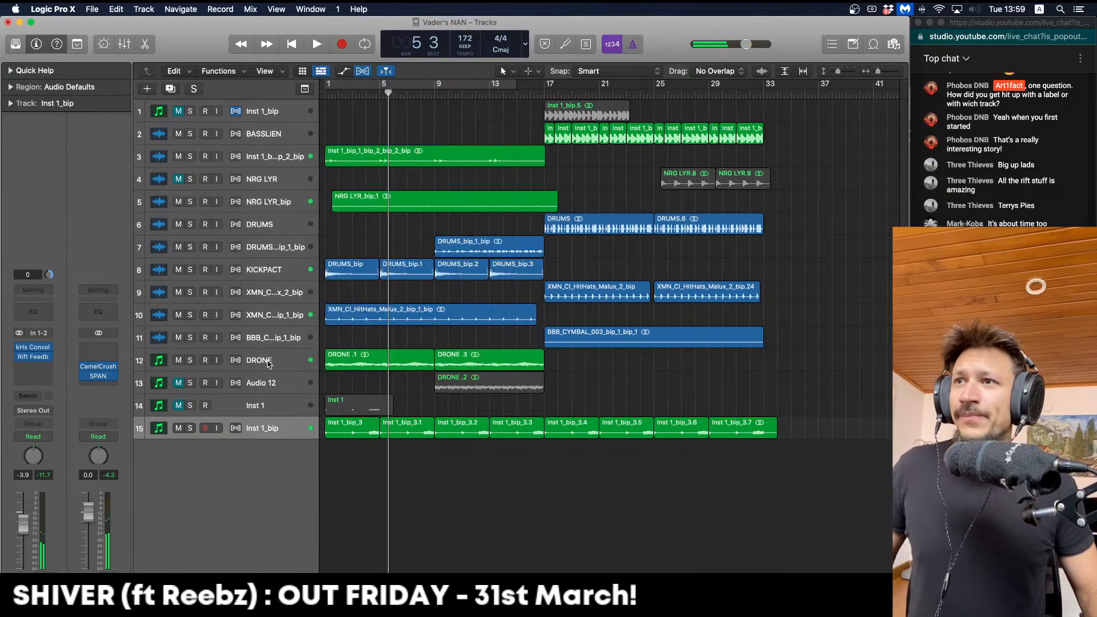
Mute the Inst 1_bip track and solo the Inst 1 track
{"action": "left_click", "coordinate": [179, 407]}
{"action": "left_click", "coordinate": [179, 428]}
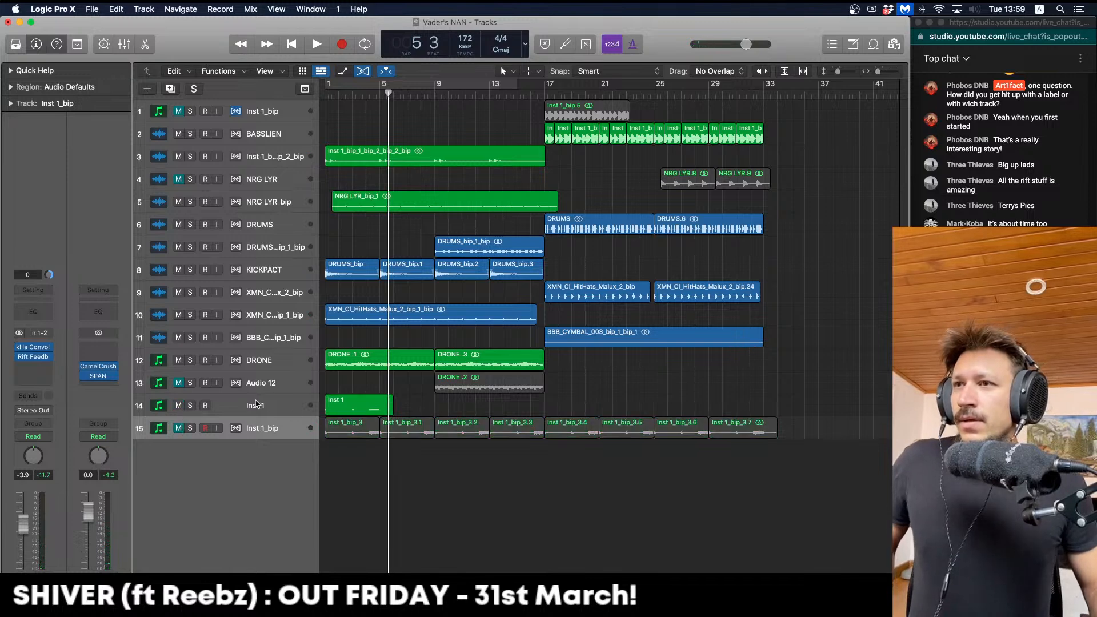
{"action": "left_click", "coordinate": [190, 406]}
{"action": "left_click", "coordinate": [257, 406]}
{"action": "key", "text": "Return"}
Move the three Inst 1 notes down an octave so they start at bar 1
{"action": "key", "text": "space"}
{"action": "key", "text": "space"}
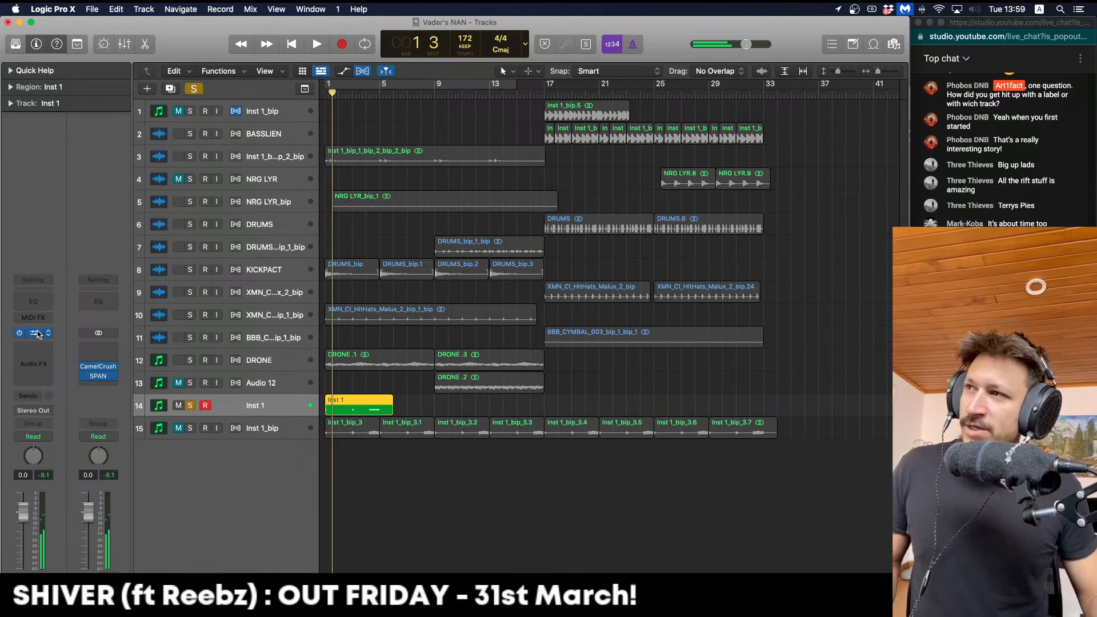
{"action": "left_click", "coordinate": [38, 334]}
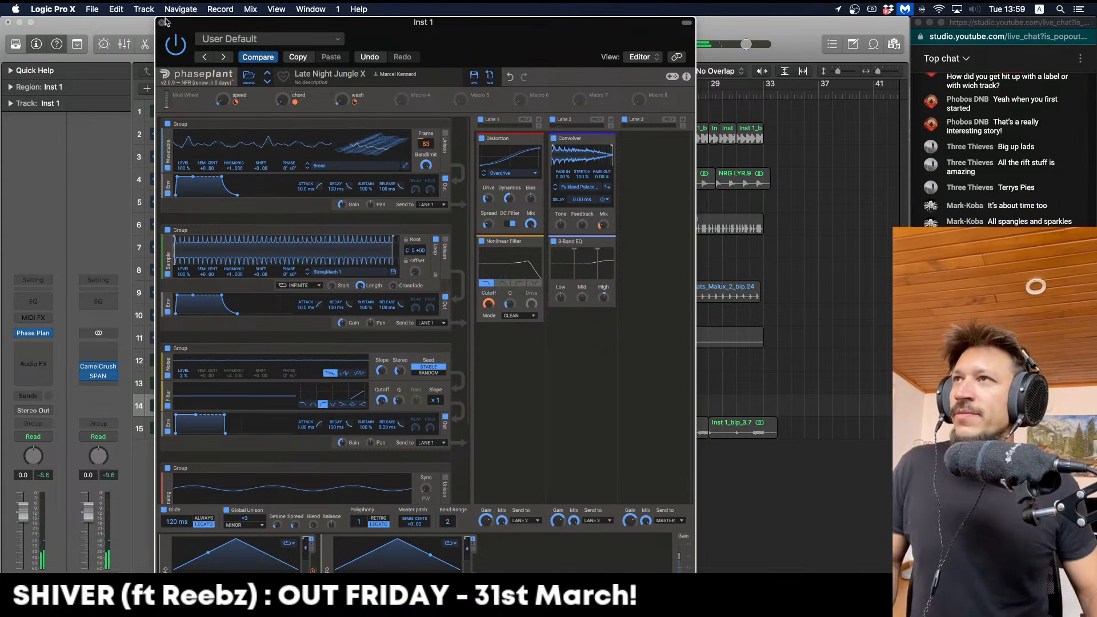
{"action": "key", "text": "super+w"}
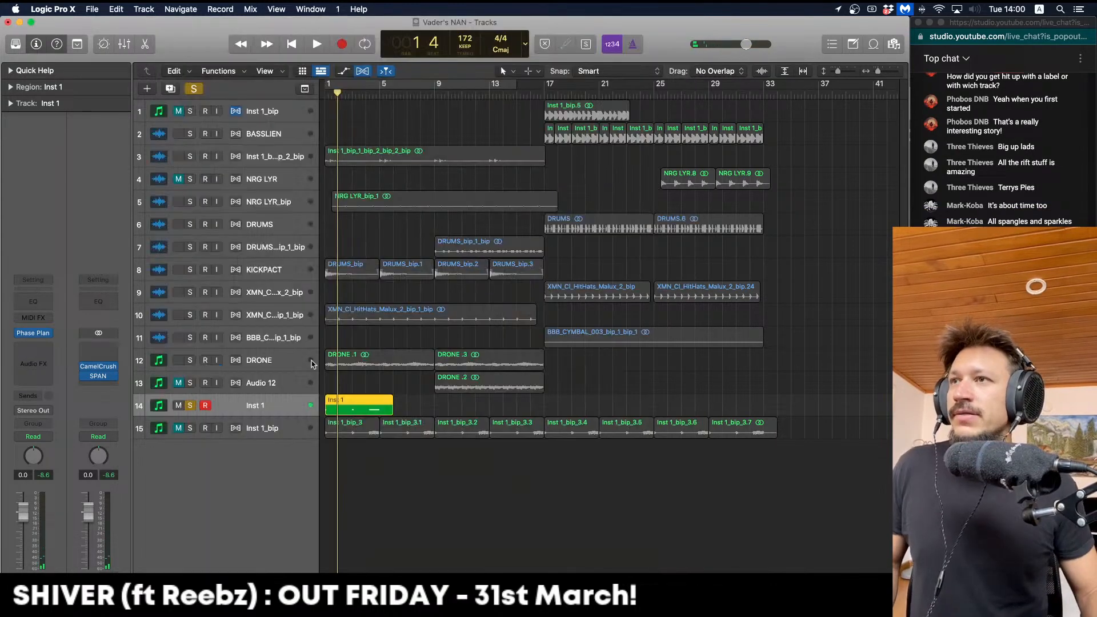
{"action": "double_click", "coordinate": [376, 407]}
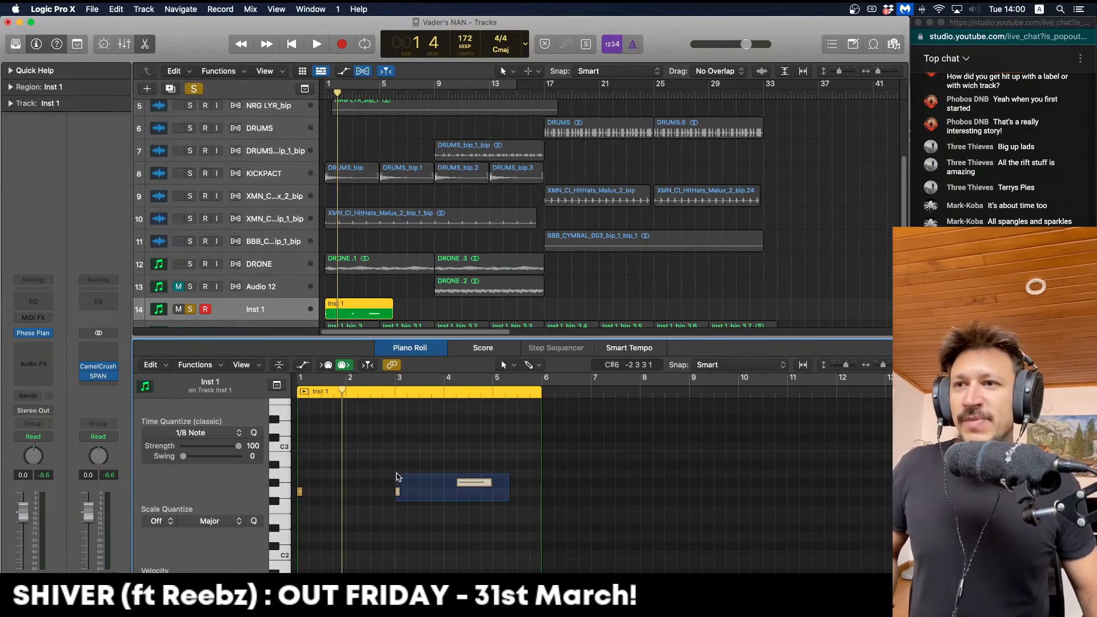
{"action": "left_click_drag", "start_coordinate": [299, 493], "coordinate": [300, 424]}
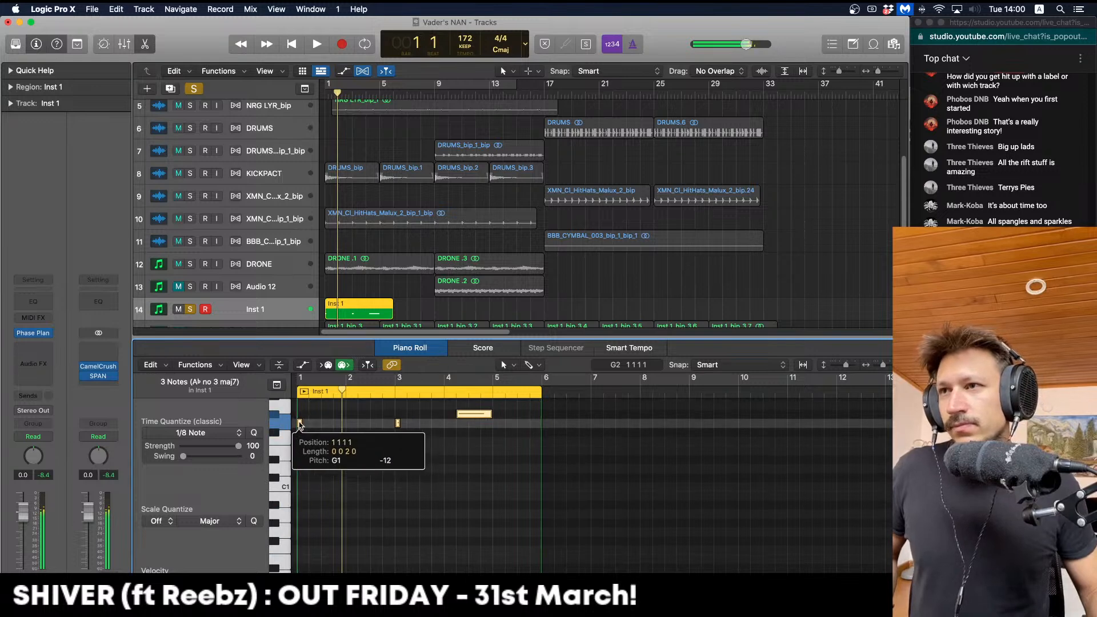
{"action": "key", "text": "space"}
{"action": "key", "text": "space"}
{"action": "key", "text": "Return"}
{"action": "key", "text": "space"}
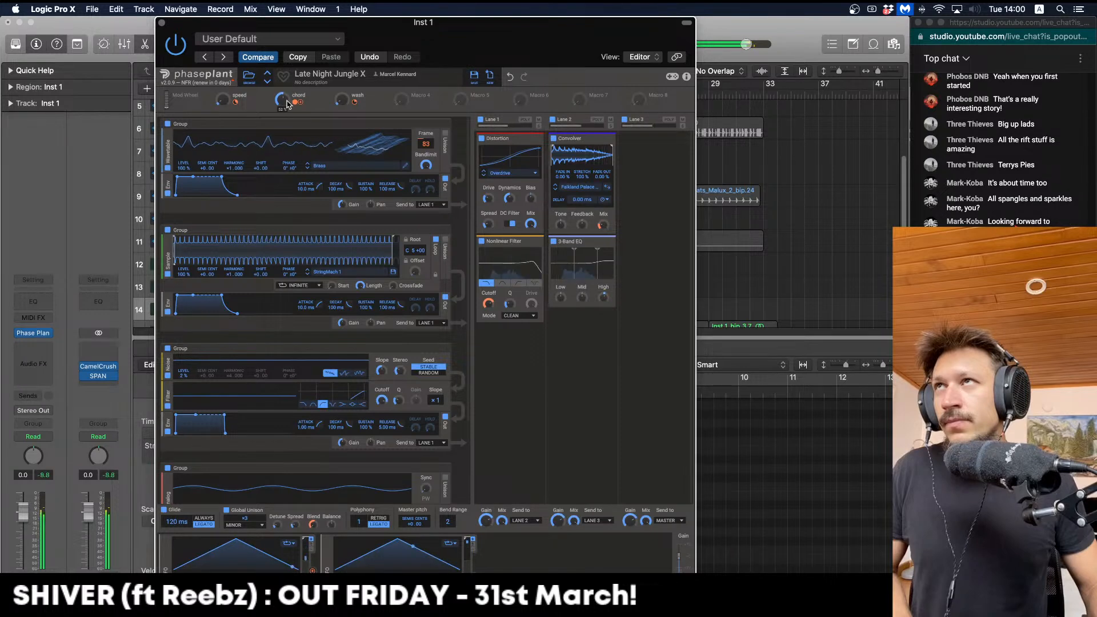
Close Phase Plant and Bounce in Place the Inst 1 region
{"action": "left_click", "coordinate": [161, 23]}
{"action": "scroll", "coordinate": [432, 268], "scroll_direction": "down", "scroll_amount": 2}
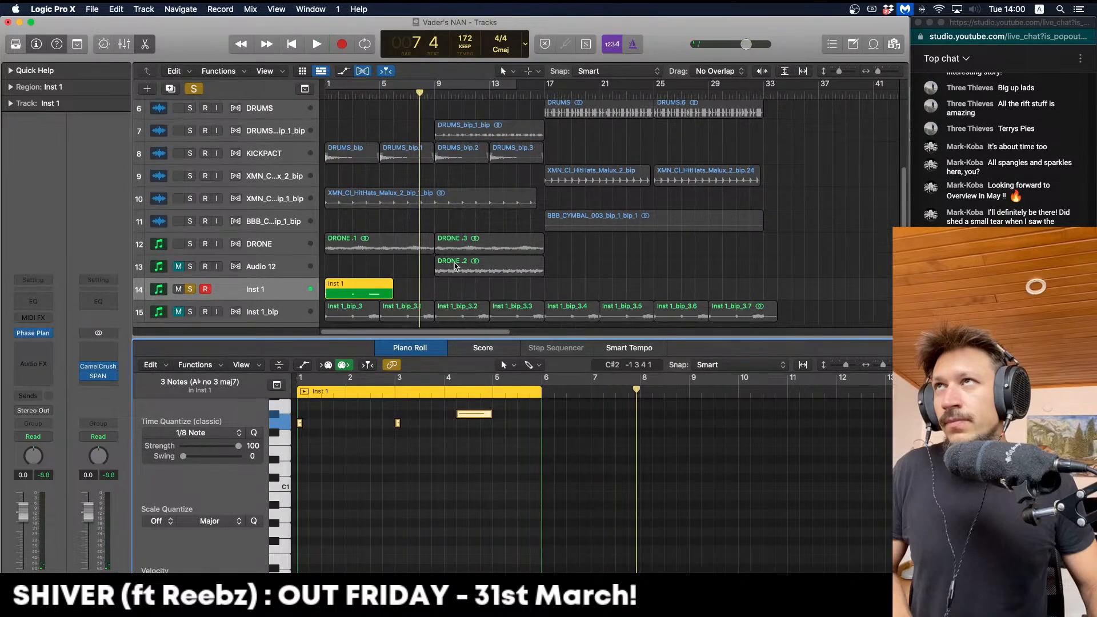
{"action": "left_click", "coordinate": [378, 261]}
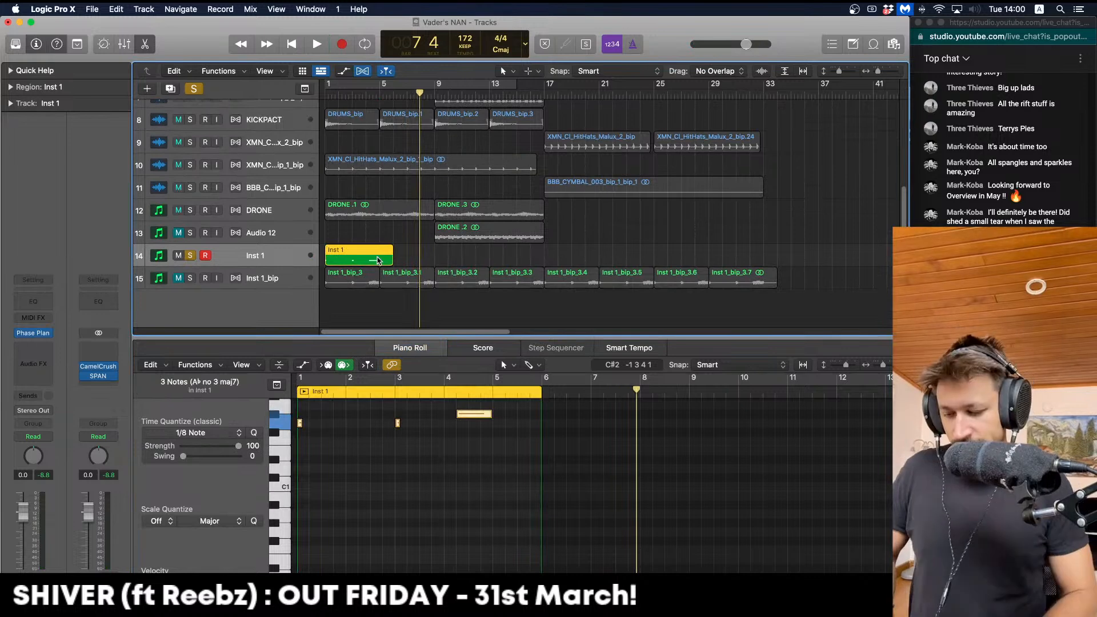
{"action": "key", "text": "ctrl+b"}
Confirm the bounce, then unsolo and delete the Inst 1 MIDI region and track
{"action": "key", "text": "Return"}
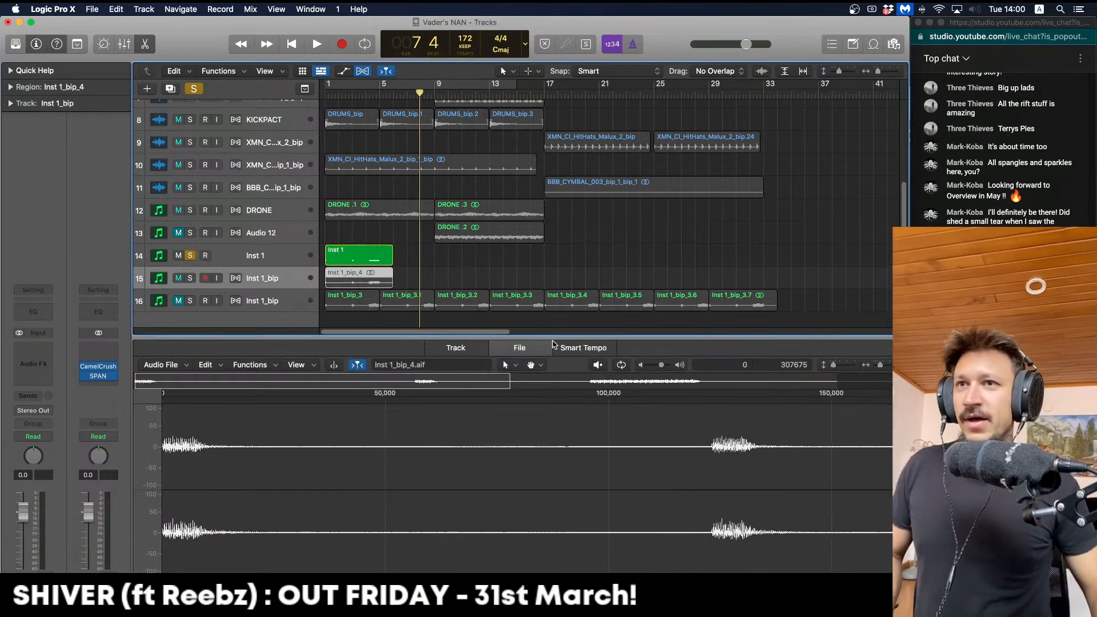
{"action": "key", "text": "e"}
{"action": "left_click", "coordinate": [194, 408]}
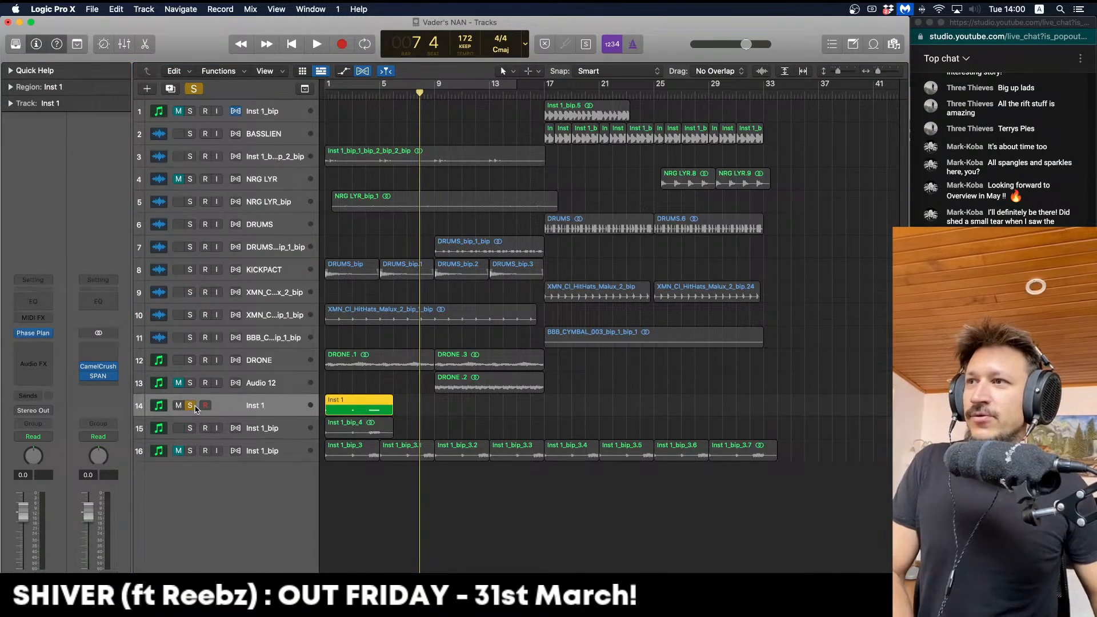
{"action": "left_click", "coordinate": [195, 408]}
{"action": "key", "text": "Delete"}
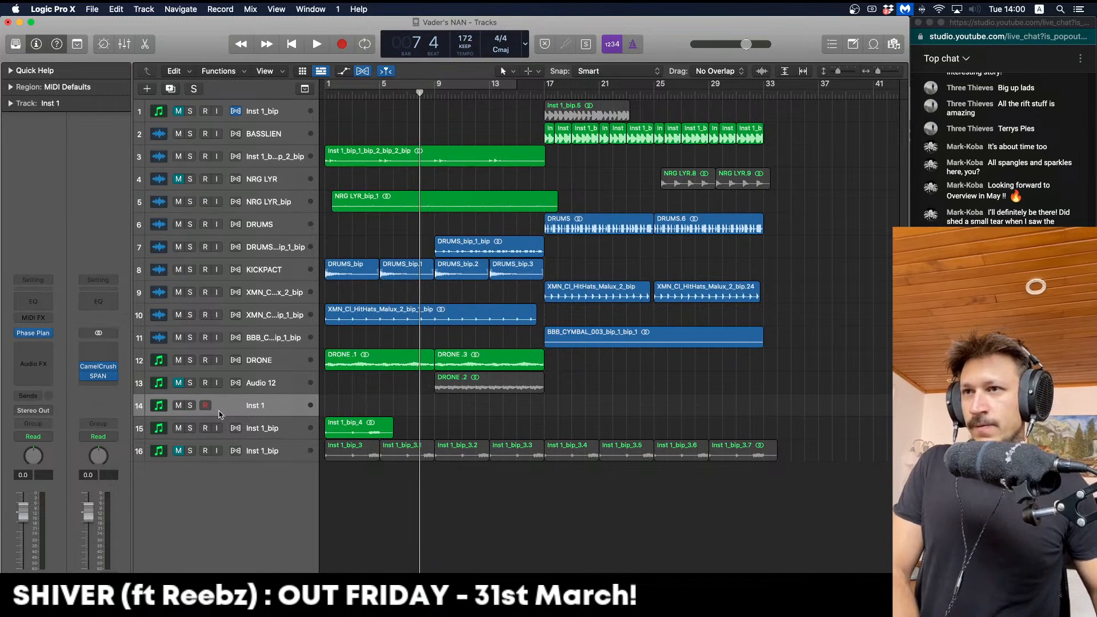
{"action": "key", "text": "Delete"}
{"action": "key", "text": "space"}
{"action": "key", "text": "Return"}
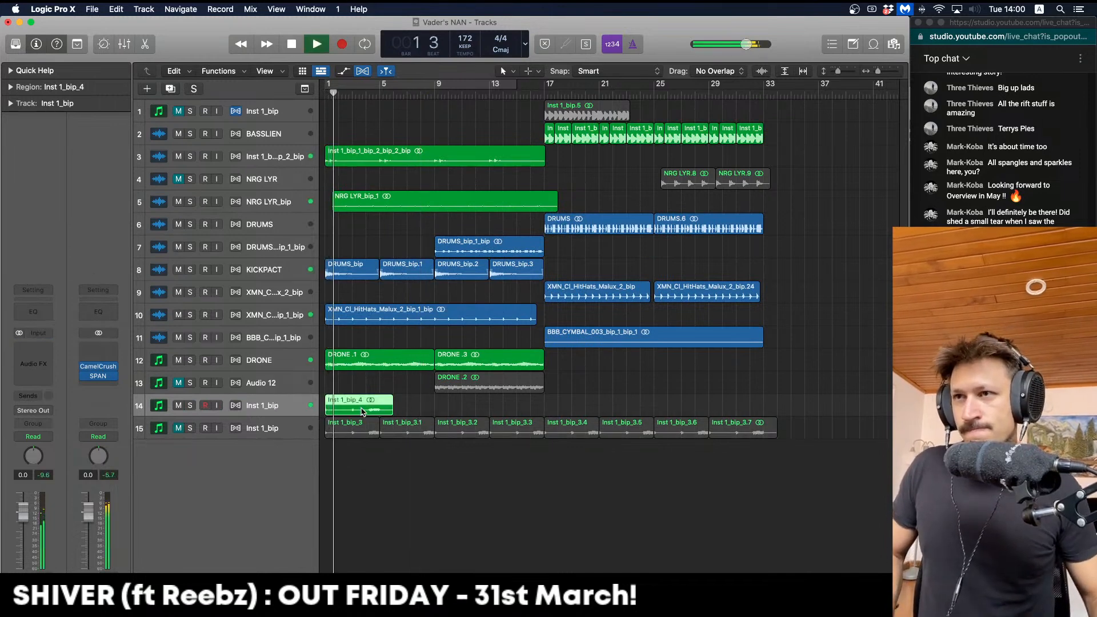
Option-drag Inst 1_bip_4 copies from bar 17 onward and unmute the Inst 1_bip track
{"action": "left_click_drag", "start_coordinate": [364, 412], "coordinate": [691, 428]}
{"action": "left_click", "coordinate": [580, 428], "text": "shift"}
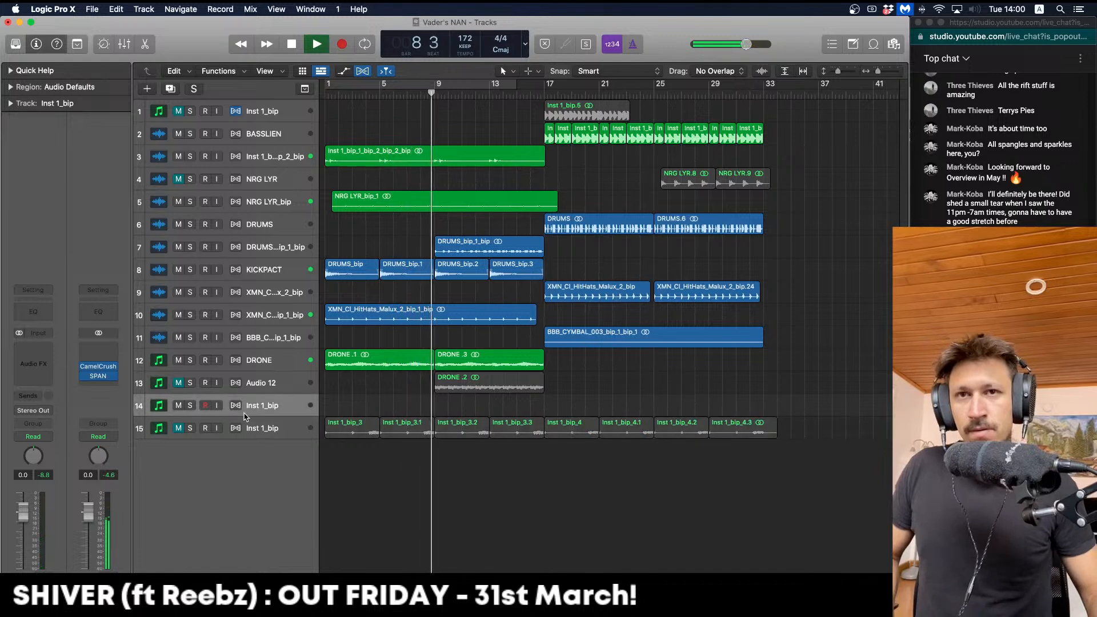
{"action": "left_click", "coordinate": [178, 427]}
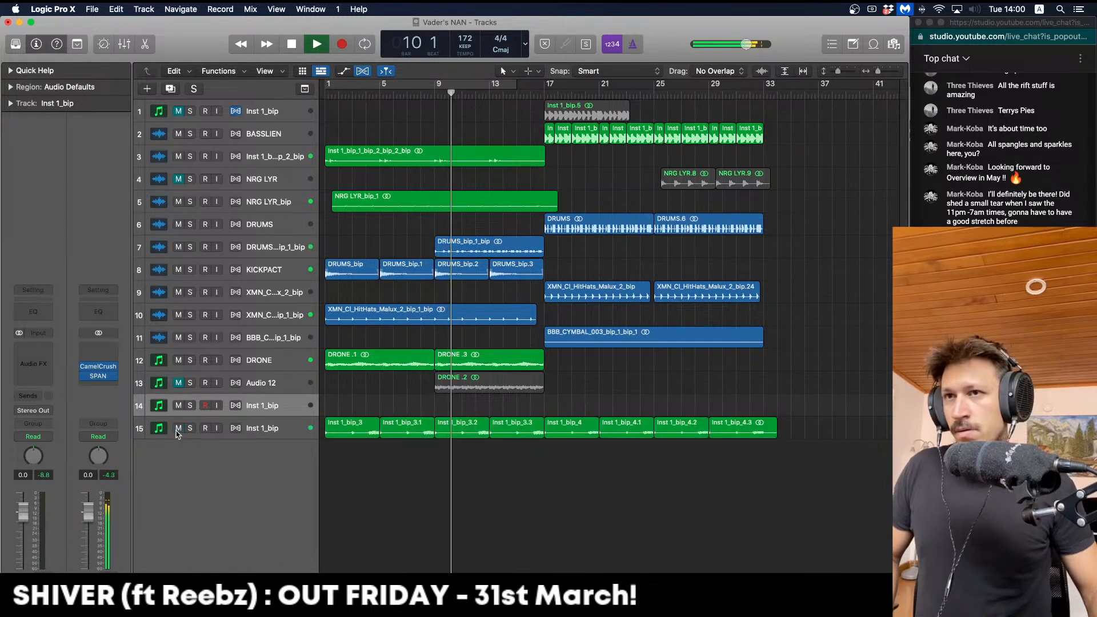
{"action": "left_click", "coordinate": [451, 387]}
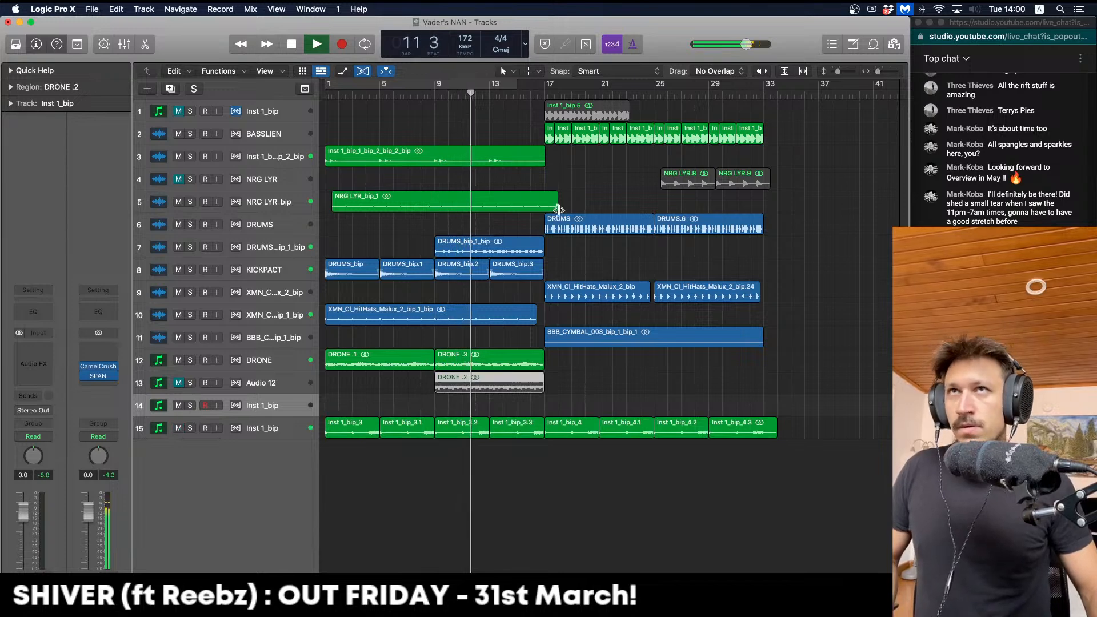
{"action": "left_click", "coordinate": [274, 428]}
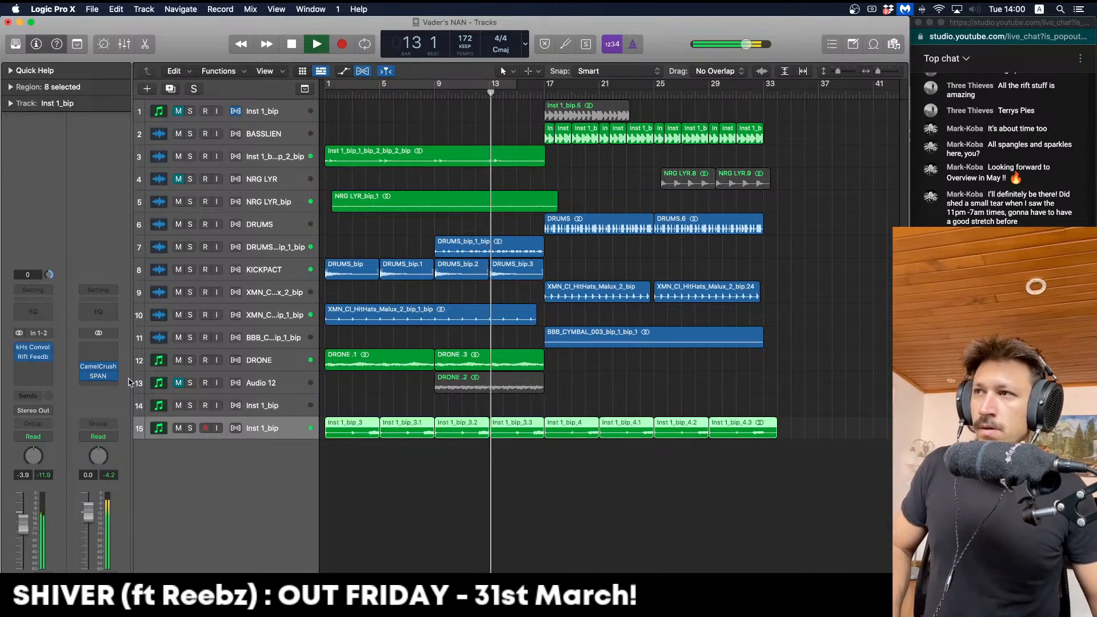
Add a Channel EQ to Inst 1_bip with a 36 dB/Oct low cut at about 177 Hz
{"action": "left_click", "coordinate": [45, 320]}
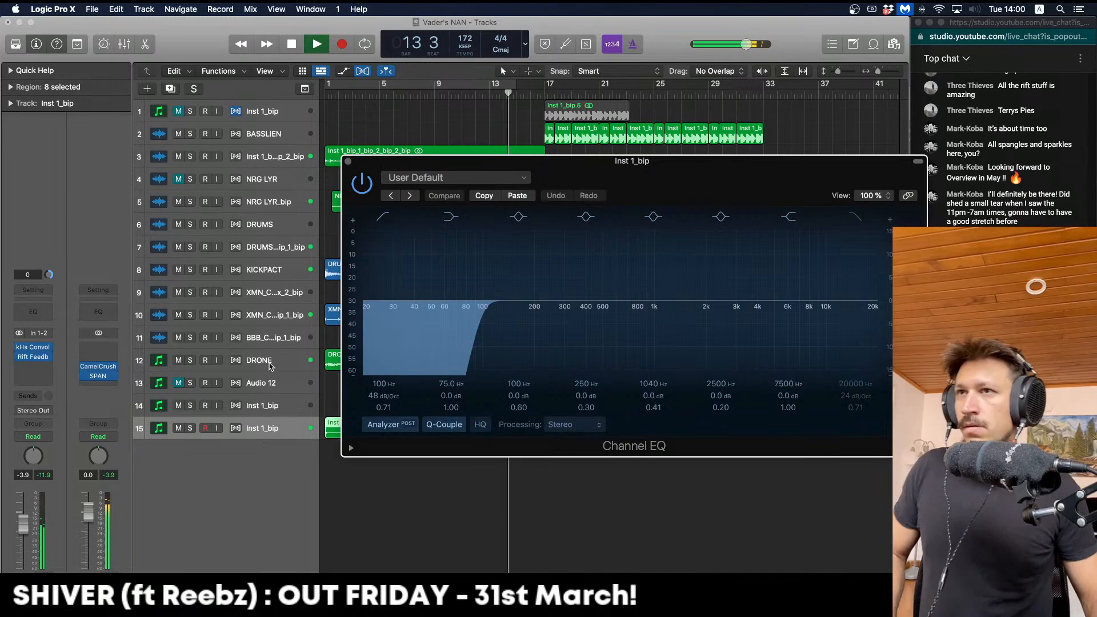
{"action": "left_click_drag", "start_coordinate": [388, 395], "coordinate": [412, 378]}
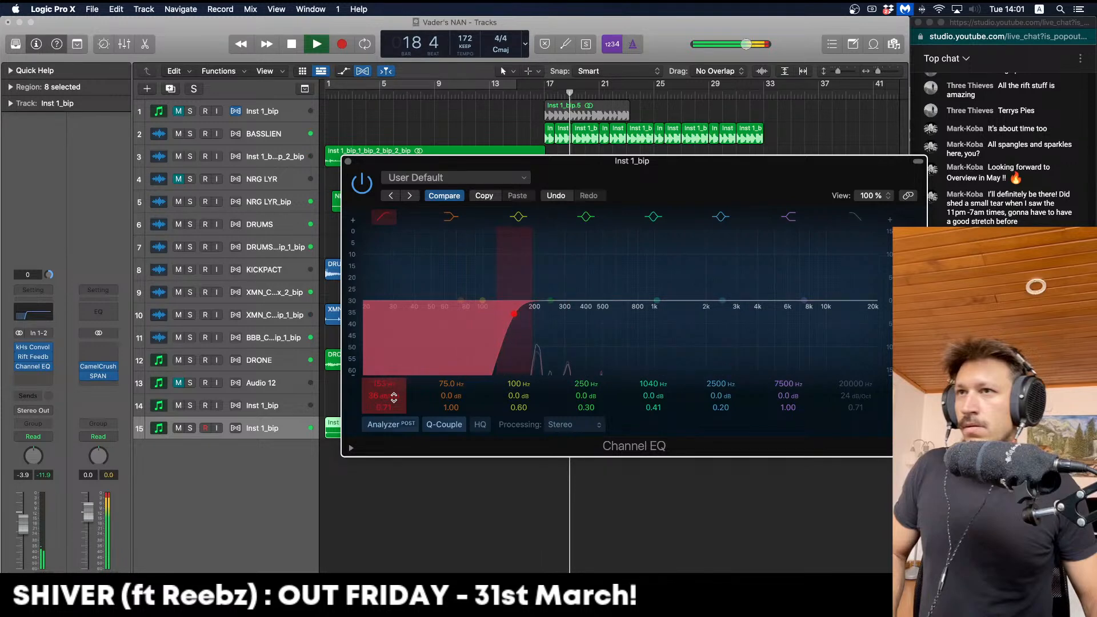
{"action": "left_click_drag", "start_coordinate": [394, 396], "coordinate": [479, 368]}
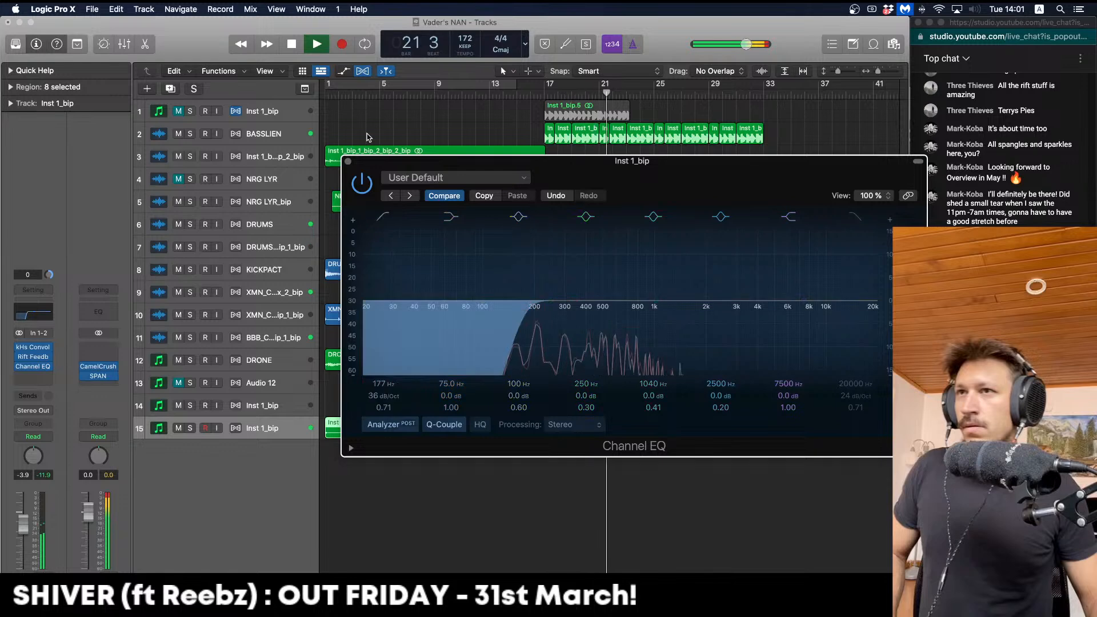
{"action": "left_click", "coordinate": [348, 161]}
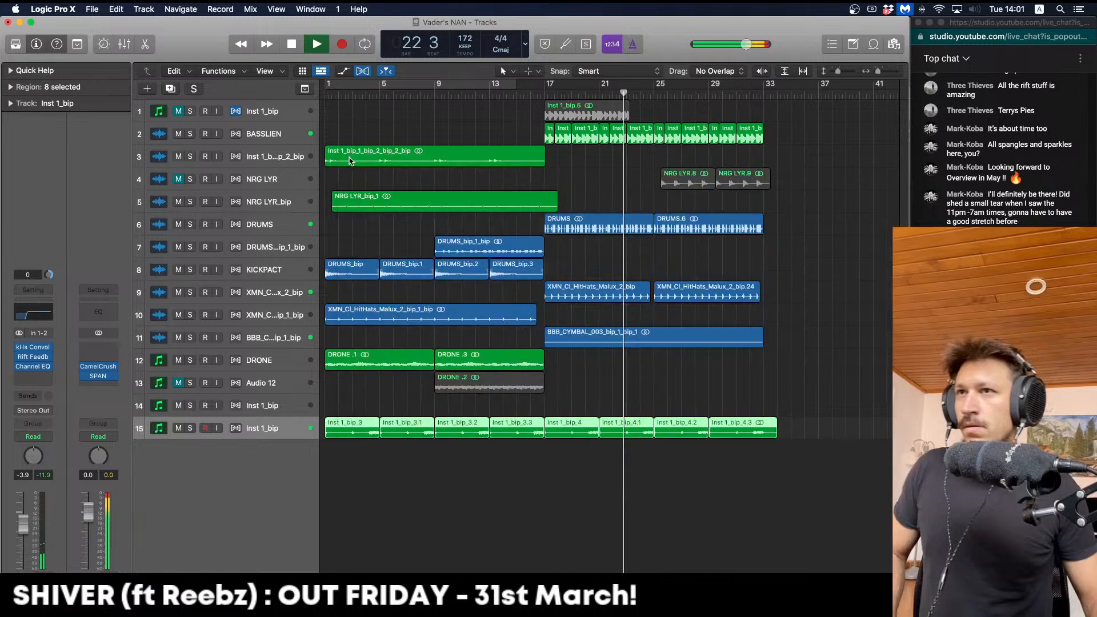
{"action": "key", "text": "space"}
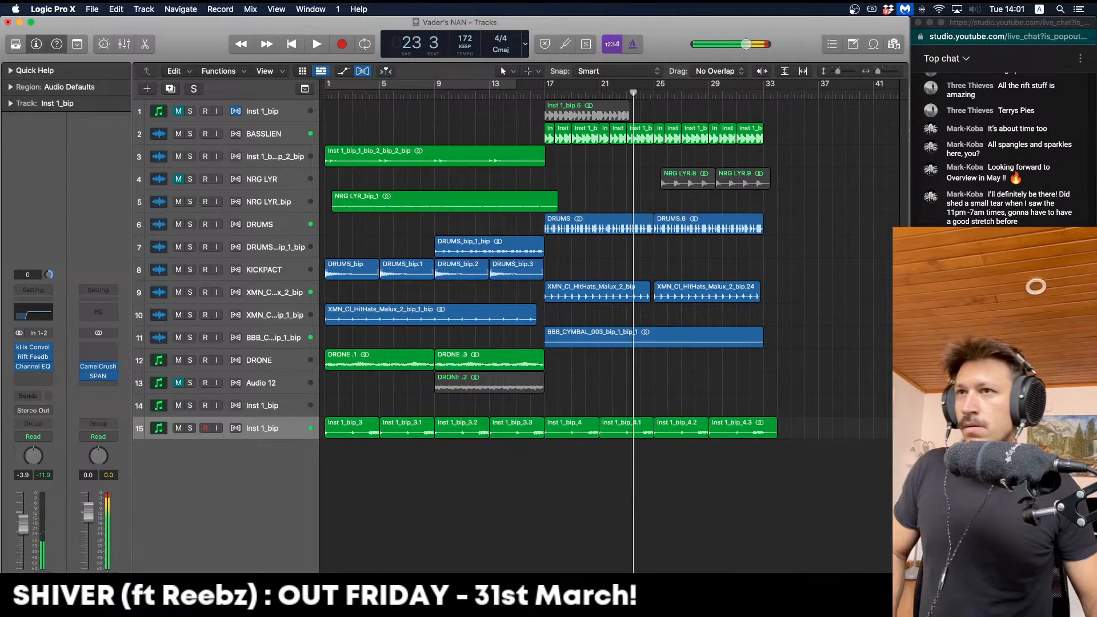
Move the four Inst 1_bip_4 regions onto a new track at bar 1 and shorten the last one
{"action": "left_click_drag", "start_coordinate": [812, 463], "coordinate": [571, 429]}
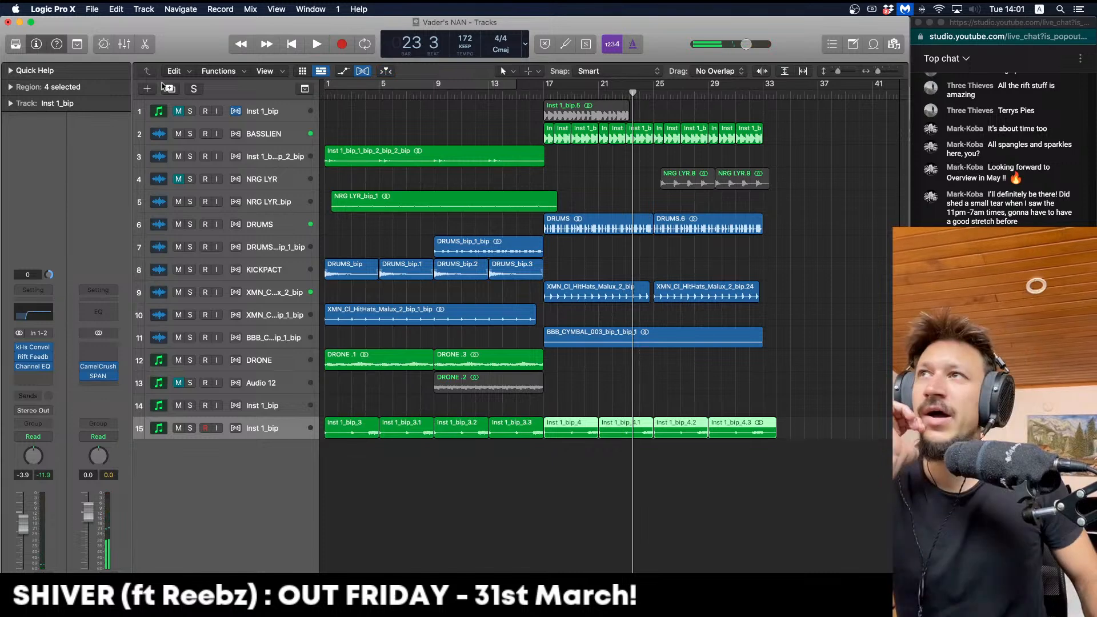
{"action": "left_click_drag", "start_coordinate": [547, 429], "coordinate": [342, 454]}
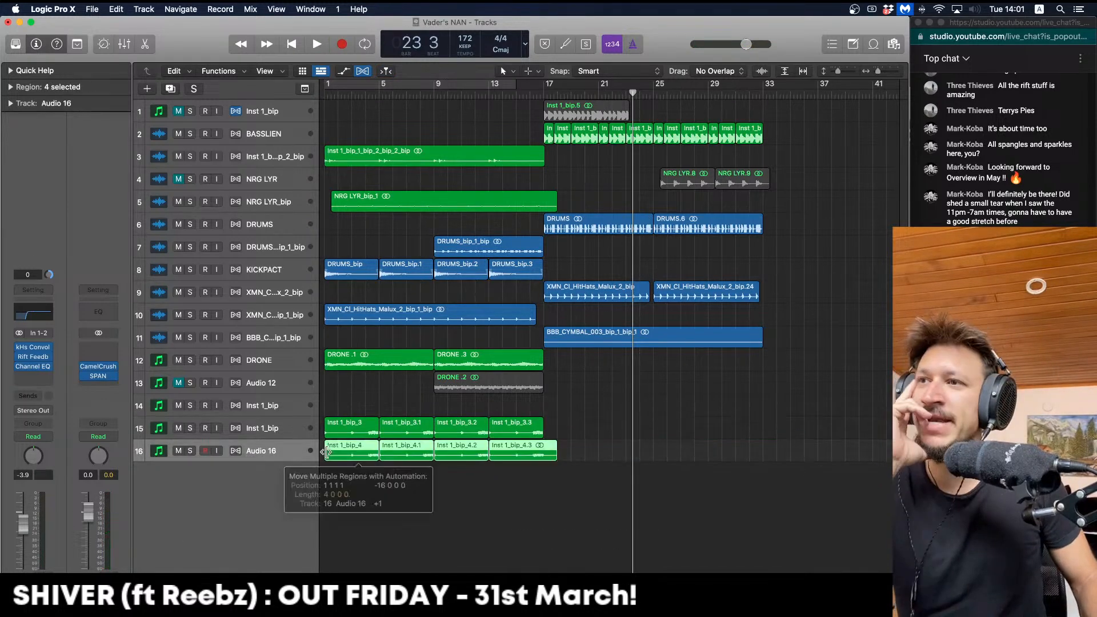
{"action": "key", "text": "space"}
{"action": "key", "text": "Return"}
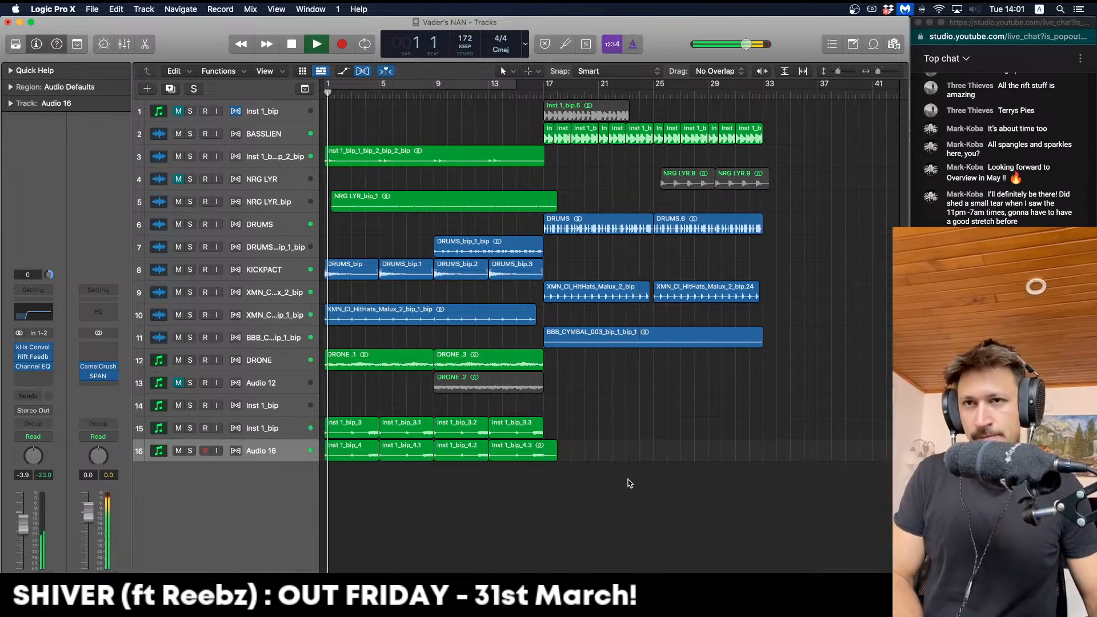
{"action": "left_click_drag", "start_coordinate": [556, 455], "coordinate": [543, 453]}
{"action": "left_click", "coordinate": [402, 406]}
{"action": "key", "text": "space"}
Delete the Inst 1_bip_3 and Inst 1_bip_3.1 regions and replay from bar 1
{"action": "left_click_drag", "start_coordinate": [401, 404], "coordinate": [364, 427]}
{"action": "key", "text": "BackSpace"}
{"action": "key", "text": "Return"}
{"action": "key", "text": "space"}
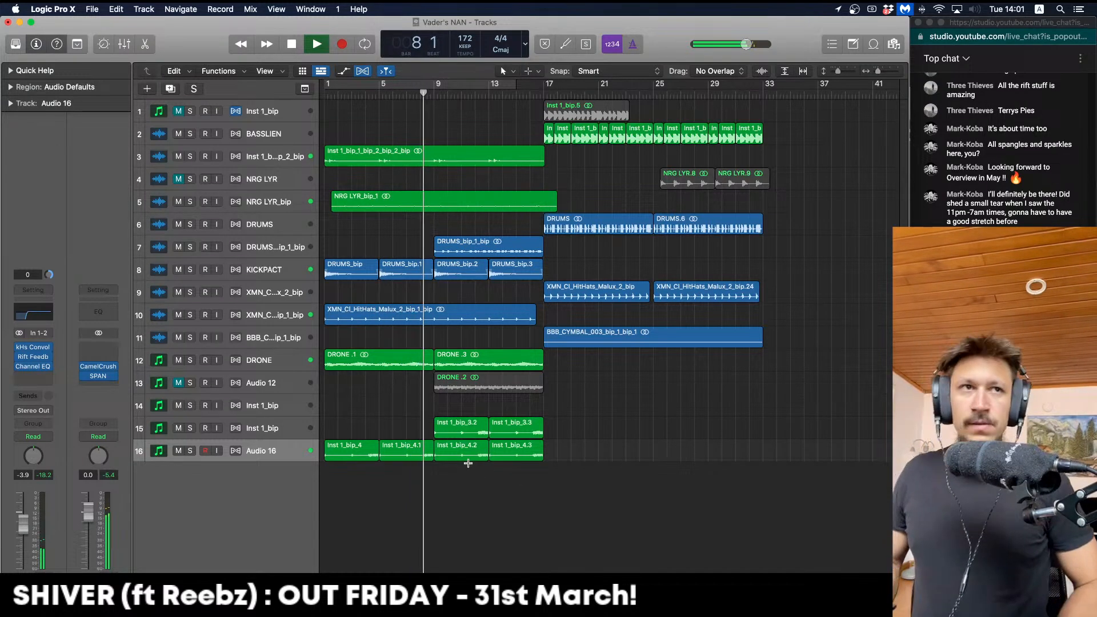
Shrink the track heights and create a new track with Inst 1_bip's settings
{"action": "key", "text": "super+Up"}
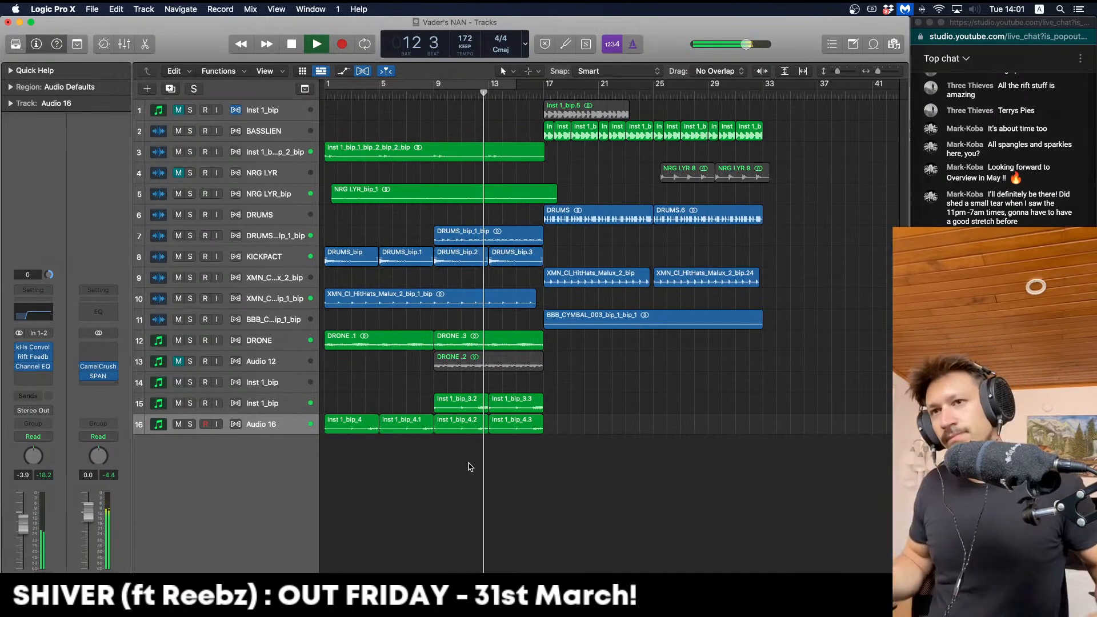
{"action": "left_click", "coordinate": [292, 401]}
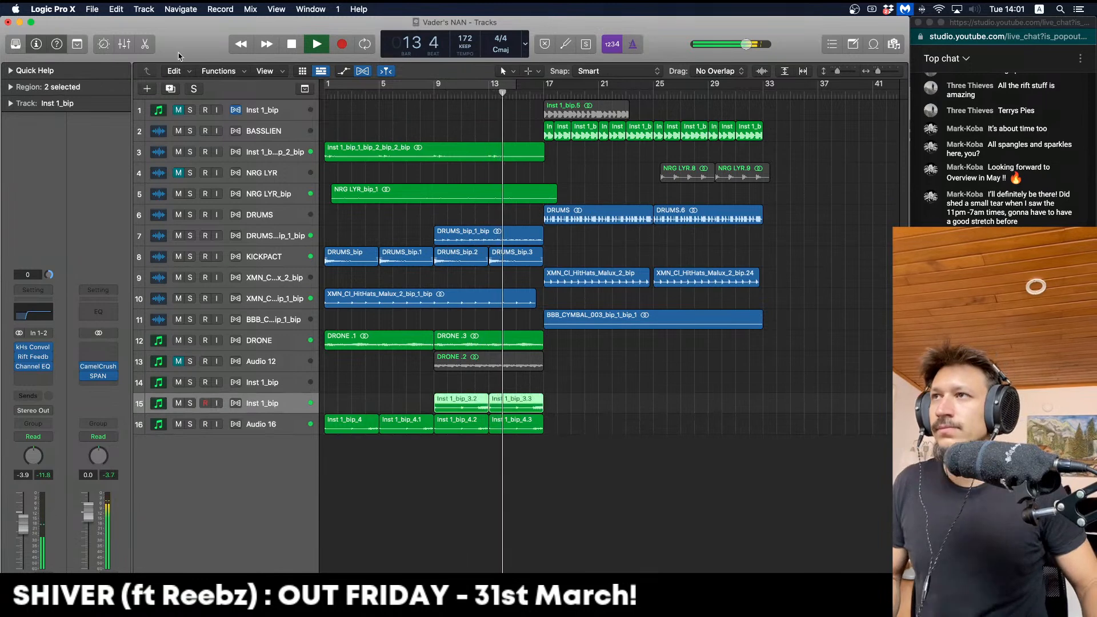
{"action": "left_click", "coordinate": [171, 90]}
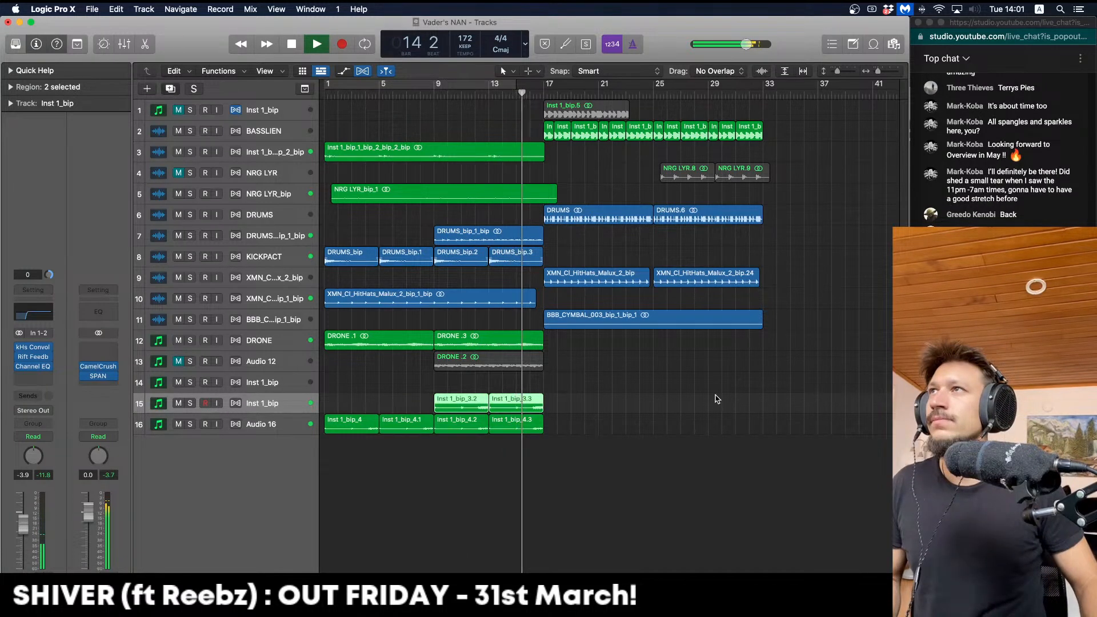
Copy a riff region onto Audio 17 at bar 17 and loop bars 17–25 with Audio 17 soloed
{"action": "key", "text": "space"}
{"action": "left_click_drag", "start_coordinate": [538, 407], "coordinate": [632, 429]}
{"action": "scroll", "coordinate": [615, 404], "scroll_direction": "right", "scroll_amount": 1}
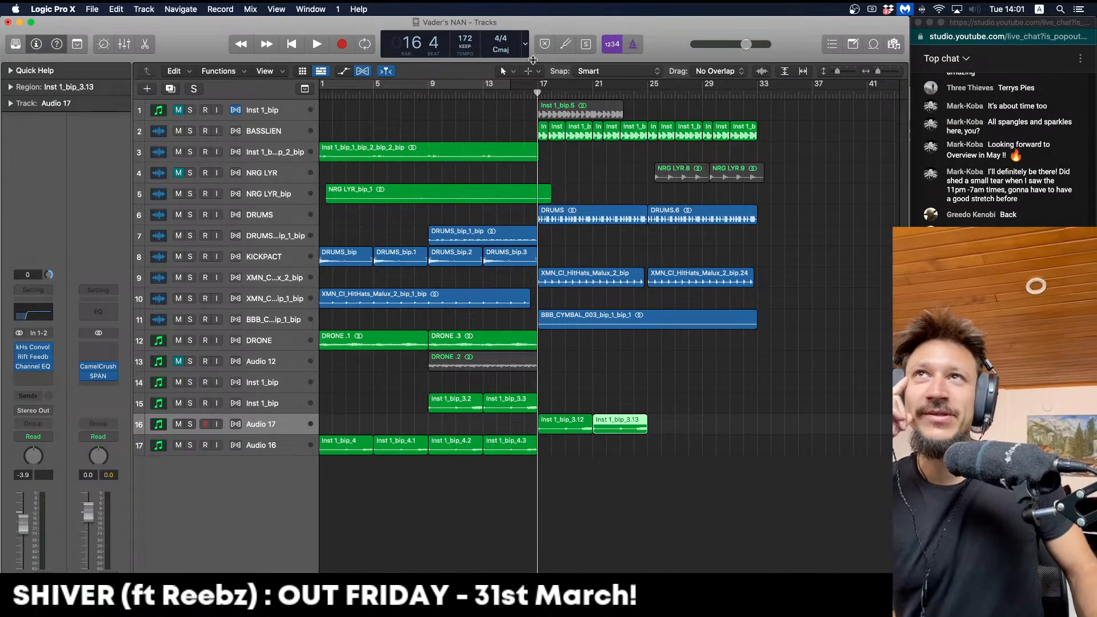
{"action": "left_click_drag", "start_coordinate": [537, 90], "coordinate": [647, 87]}
{"action": "left_click", "coordinate": [548, 371]}
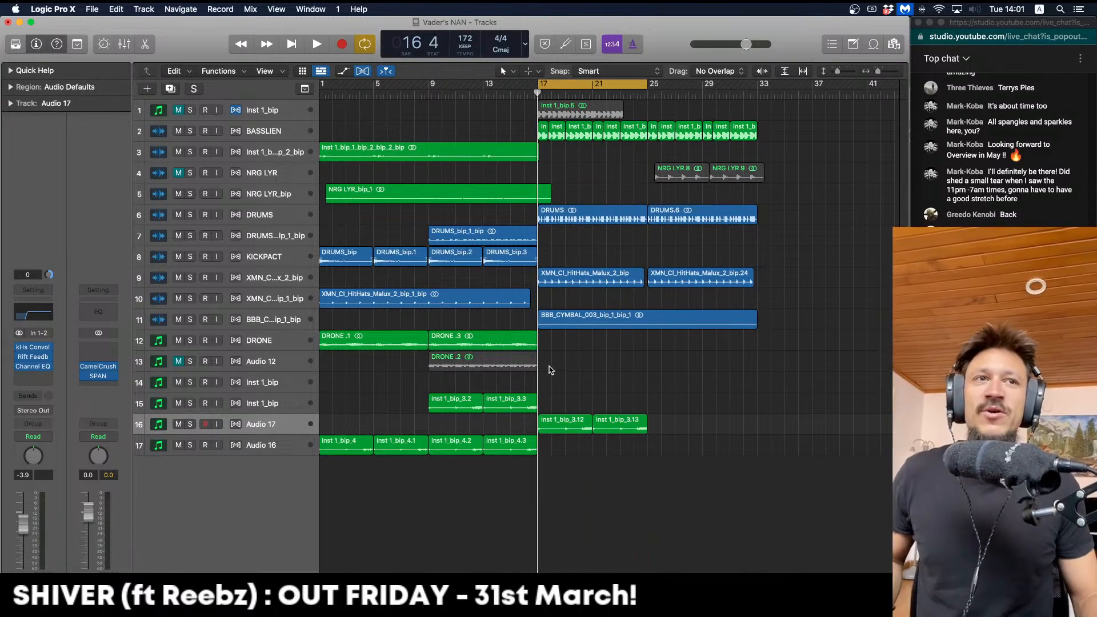
{"action": "scroll", "coordinate": [550, 370], "scroll_direction": "right", "scroll_amount": 2}
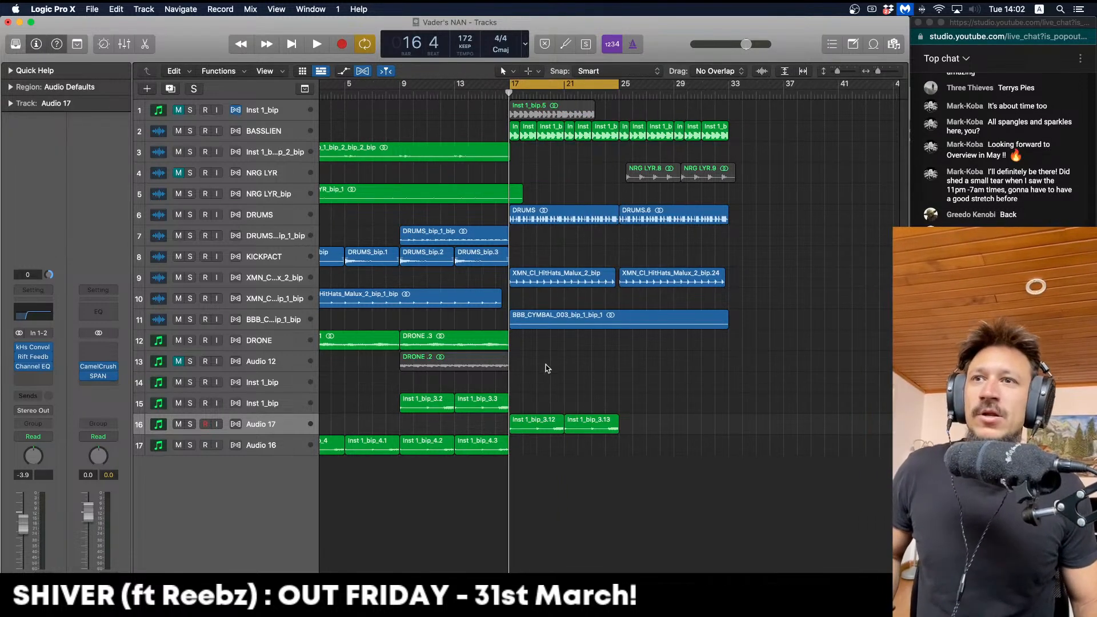
{"action": "left_click", "coordinate": [190, 423]}
{"action": "key", "text": "space"}
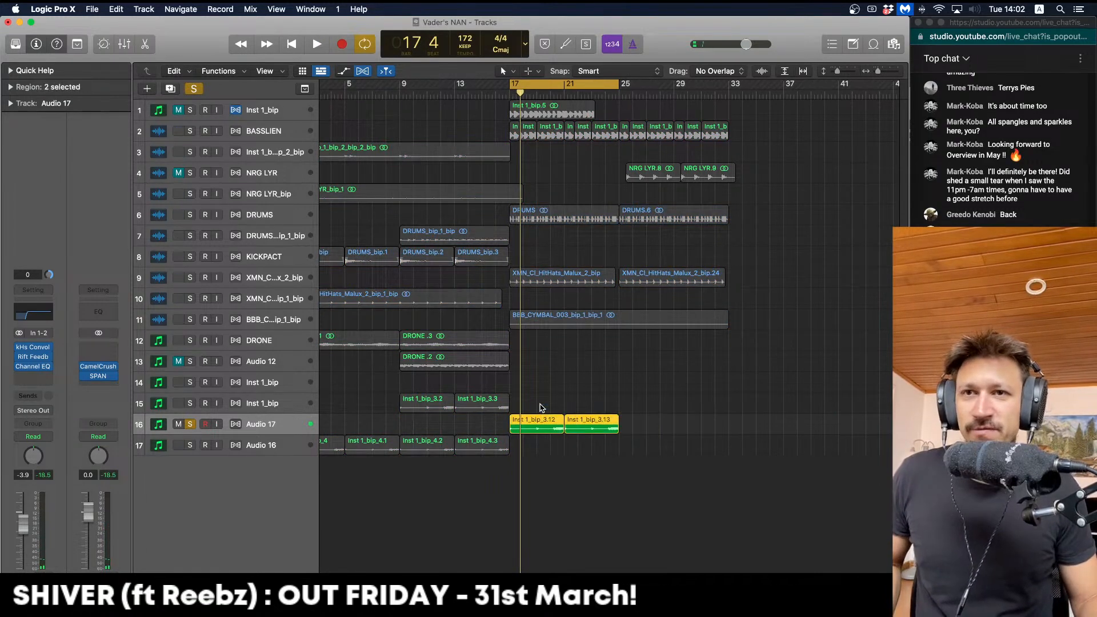
Bounce the two regions to Inst 1_bip_3_bip, delete the leftover regions and empty track, and solo it
{"action": "key", "text": "ctrl+b"}
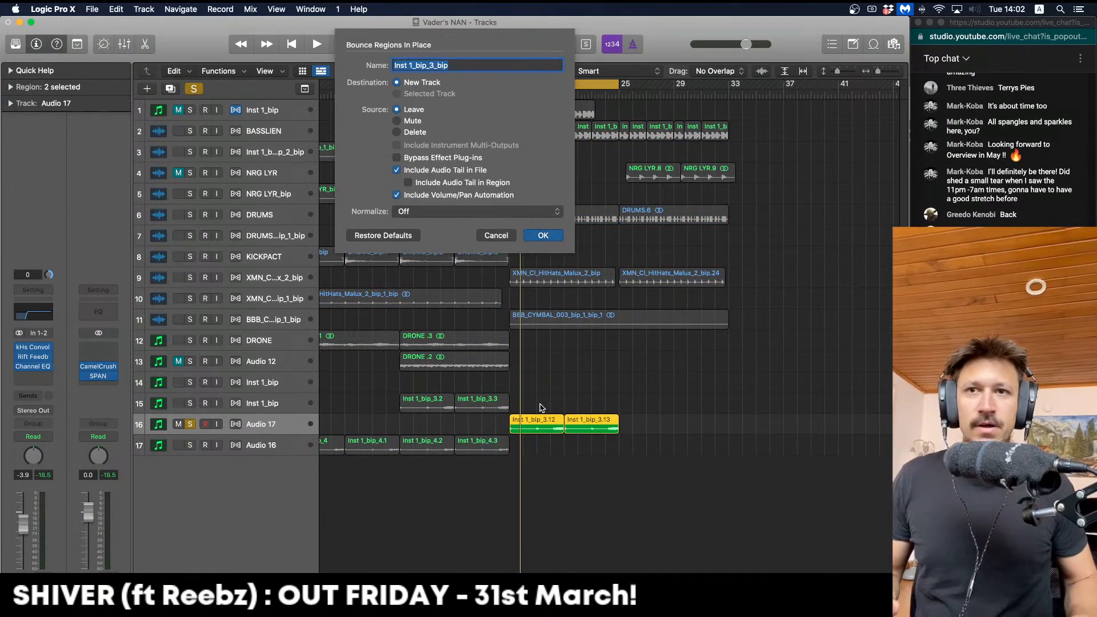
{"action": "key", "text": "Return"}
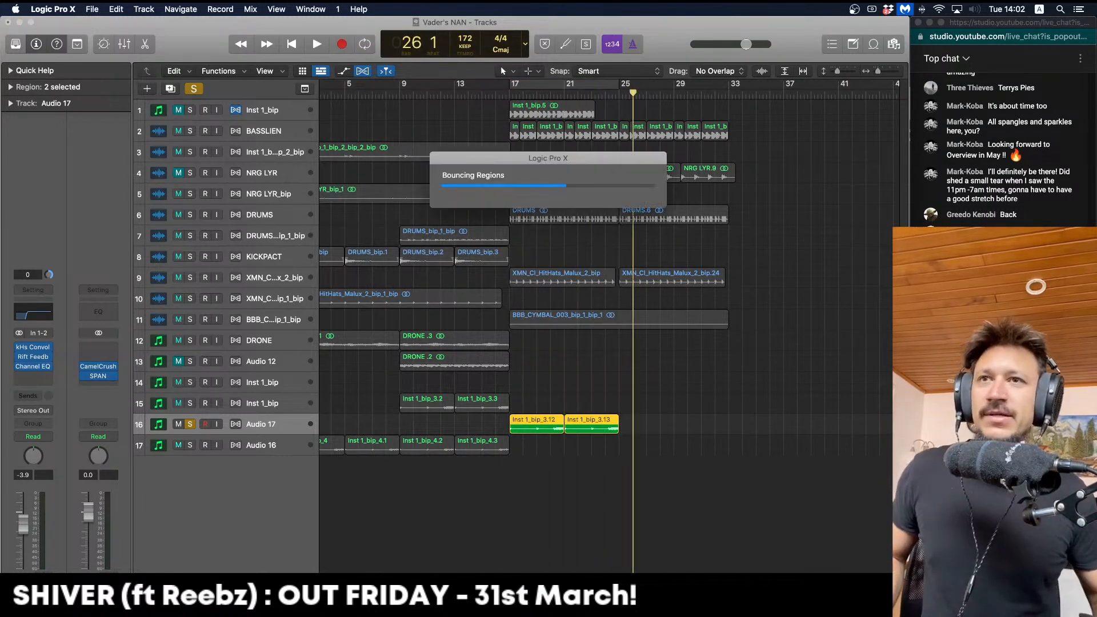
{"action": "left_click", "coordinate": [272, 429]}
{"action": "left_click", "coordinate": [193, 432]}
{"action": "key", "text": "Delete"}
{"action": "key", "text": "Delete"}
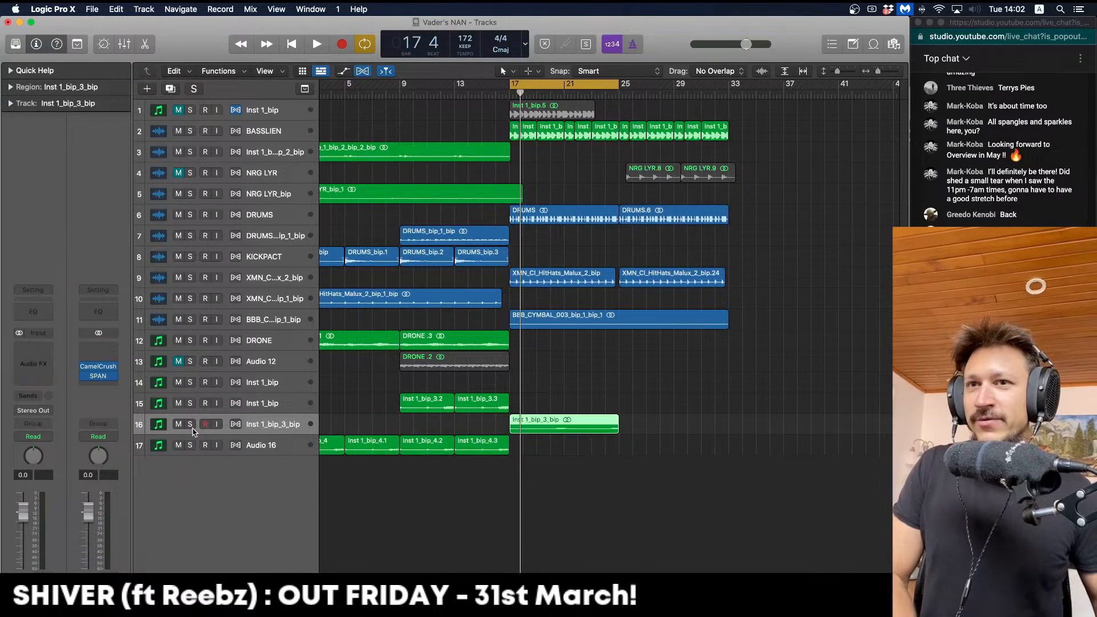
{"action": "left_click", "coordinate": [190, 423]}
{"action": "key", "text": "space"}
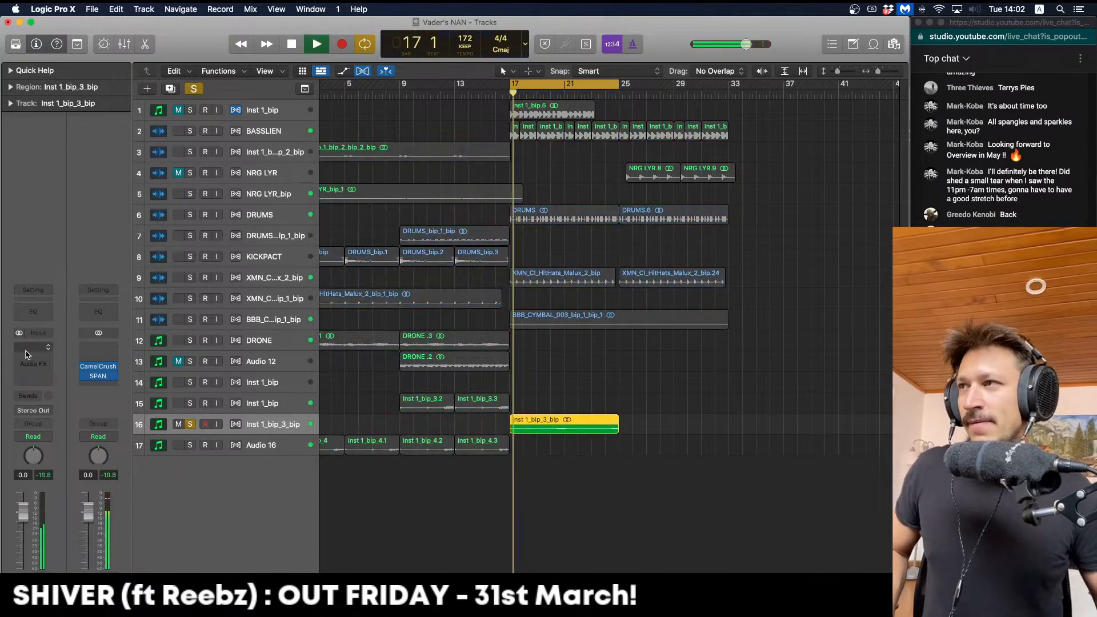
Insert Noise Engineering's Ruina distortion on the Inst 1_bip_3_bip track
{"action": "left_click", "coordinate": [35, 347]}
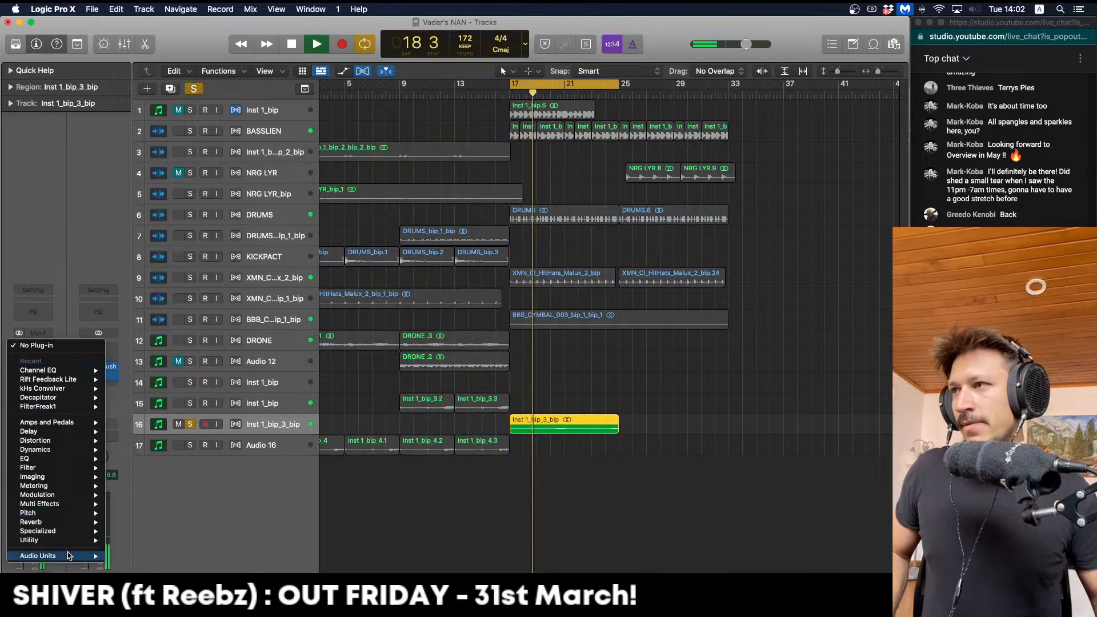
{"action": "mouse_move", "coordinate": [38, 555]}
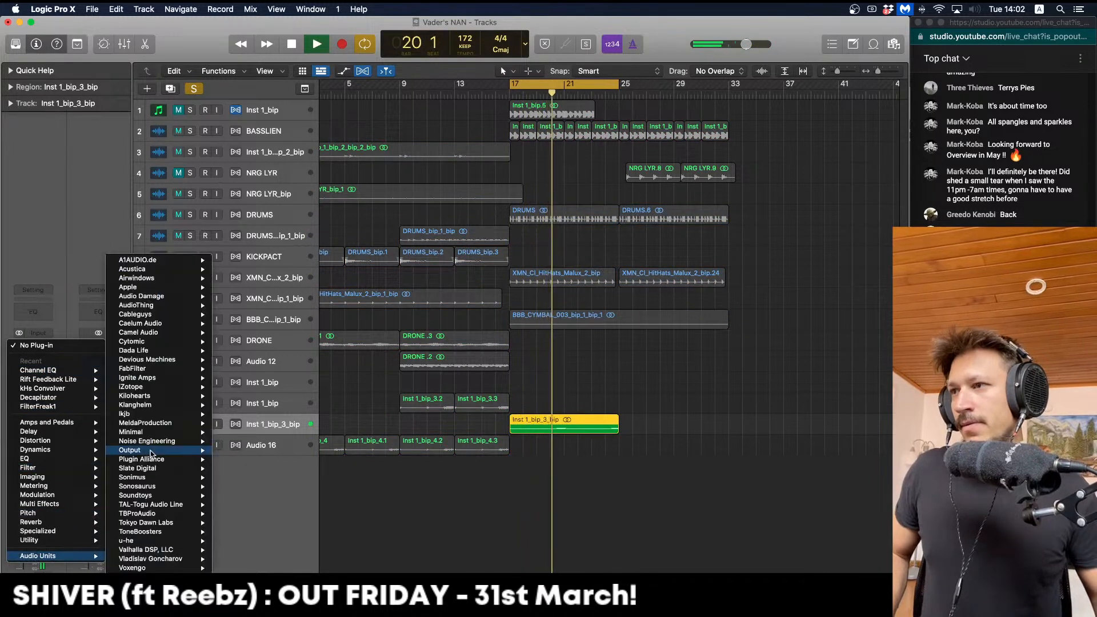
{"action": "mouse_move", "coordinate": [146, 433]}
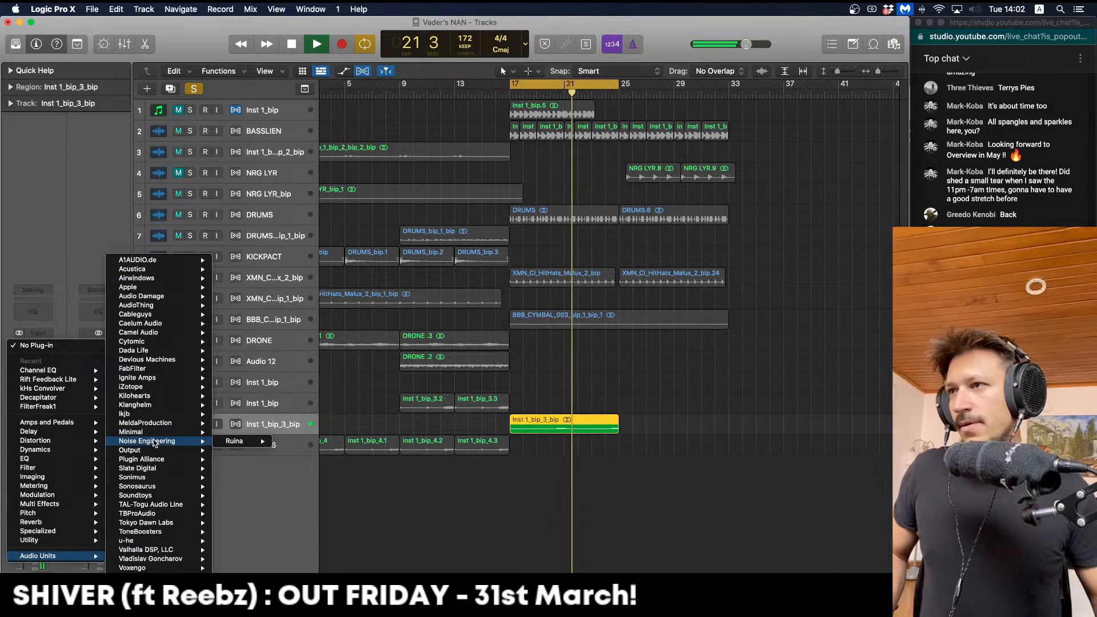
{"action": "left_click", "coordinate": [241, 443]}
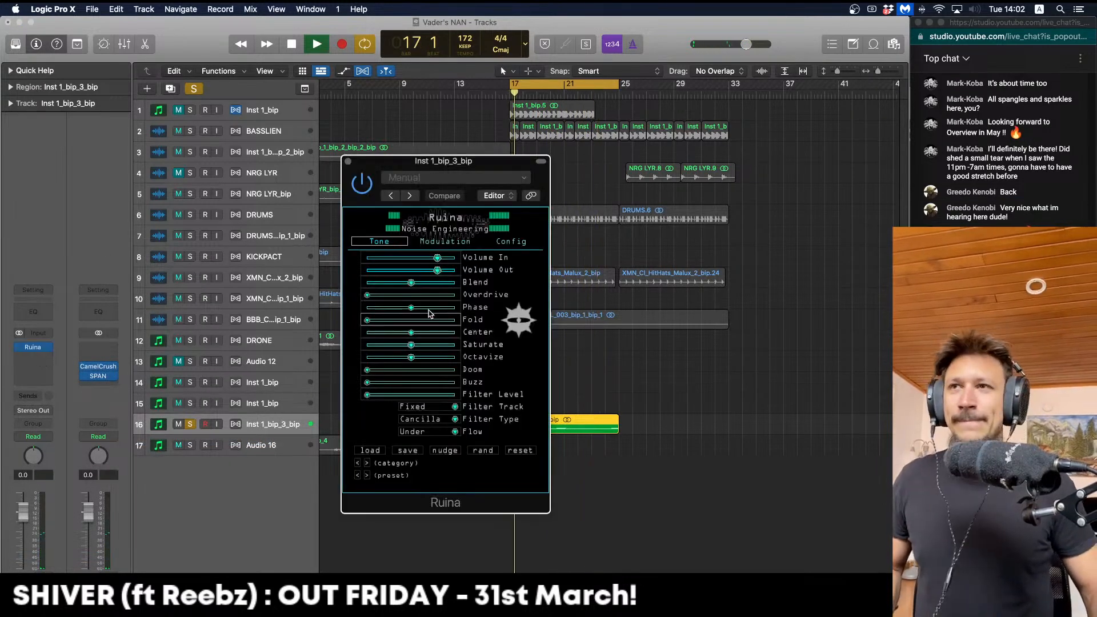
{"action": "key", "text": "space"}
Raise Ruina's Overdrive and Fold, return Saturate to minimum, and adjust Center while auditioning
{"action": "left_click_drag", "start_coordinate": [408, 296], "coordinate": [405, 295]}
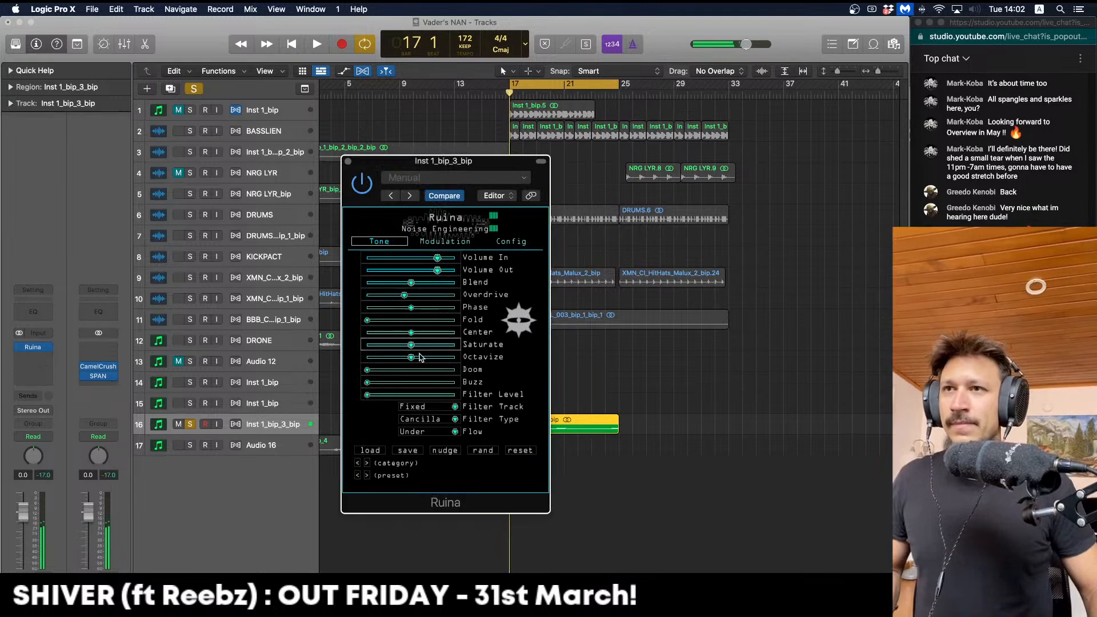
{"action": "key", "text": "space"}
{"action": "left_click_drag", "start_coordinate": [428, 359], "coordinate": [433, 348]}
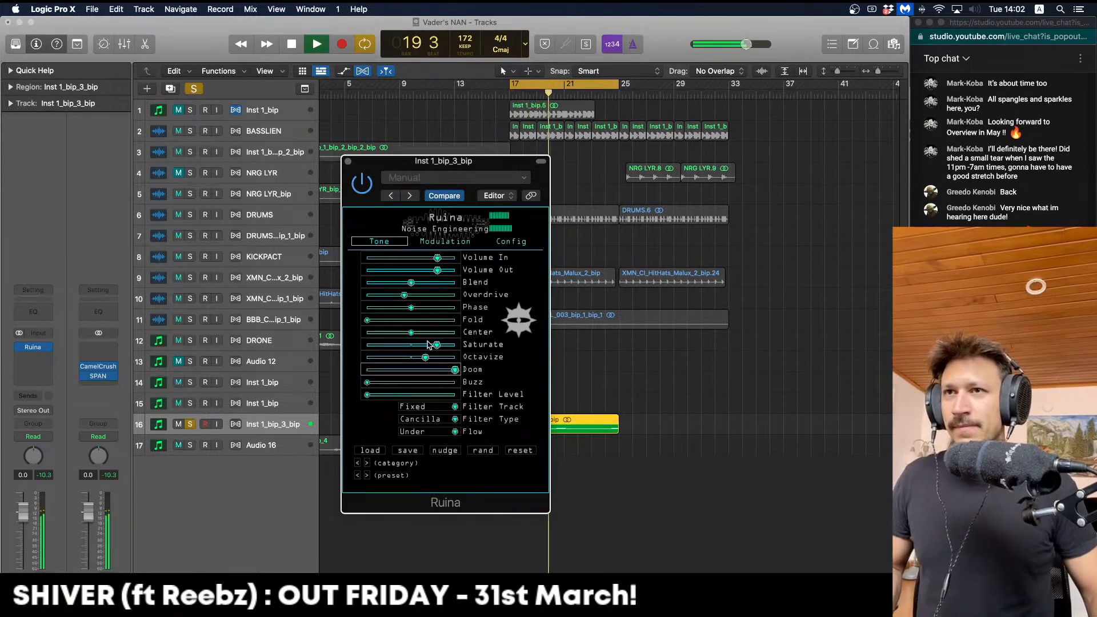
{"action": "left_click_drag", "start_coordinate": [437, 346], "coordinate": [369, 345]}
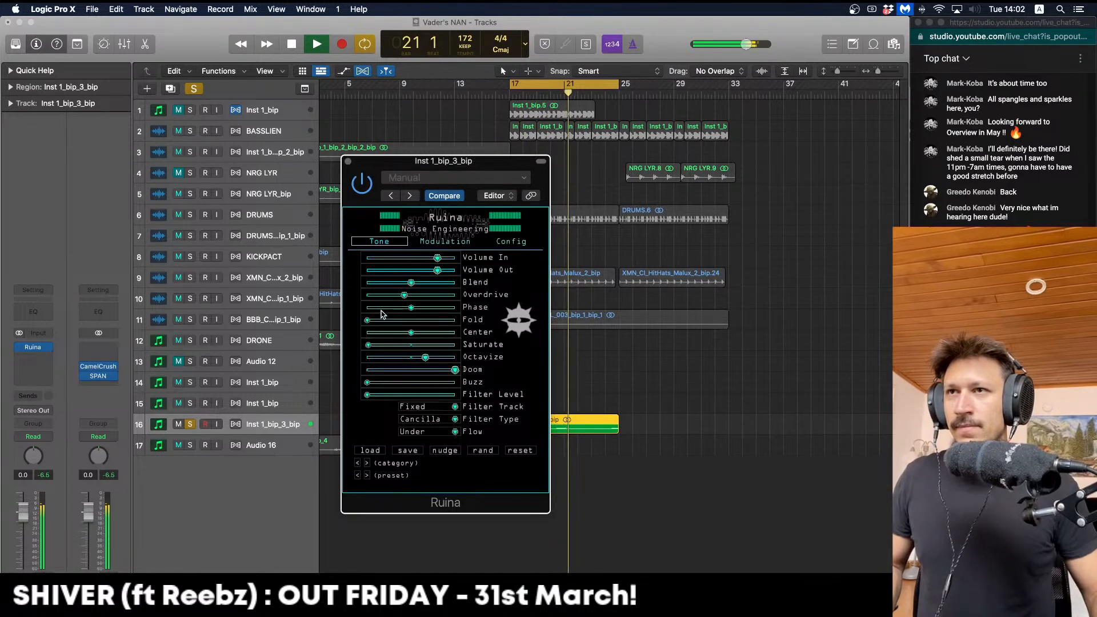
{"action": "key", "text": "space"}
{"action": "key", "text": "space"}
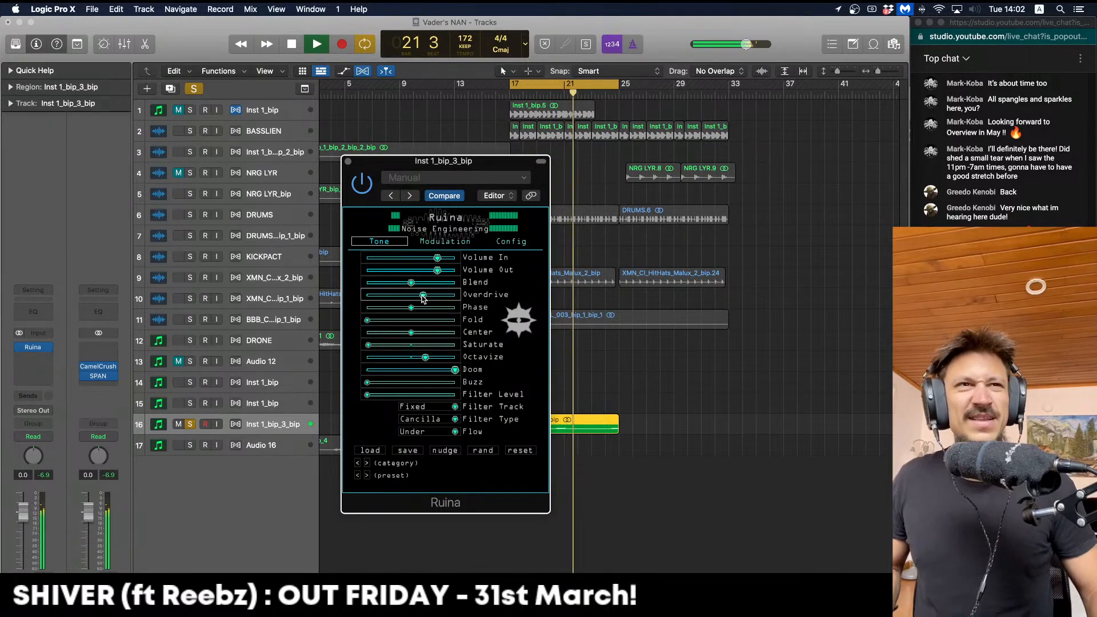
{"action": "mouse_move", "coordinate": [367, 320]}
{"action": "left_mouse_down"}
{"action": "mouse_move", "coordinate": [383, 327]}
{"action": "mouse_move", "coordinate": [347, 322]}
{"action": "left_mouse_up"}
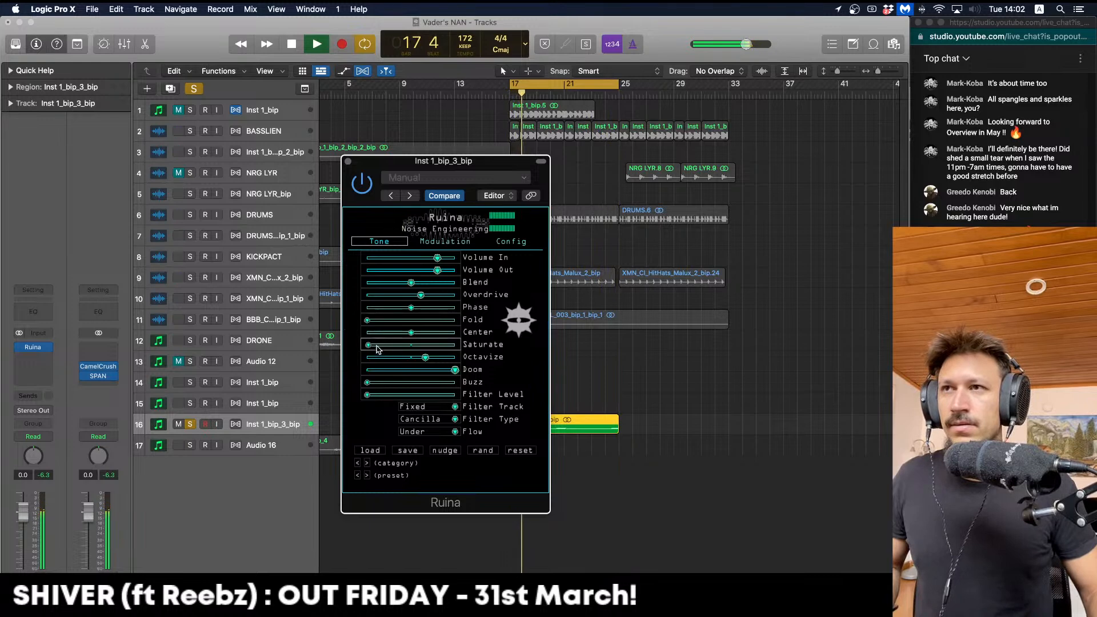
{"action": "left_click_drag", "start_coordinate": [440, 333], "coordinate": [391, 333]}
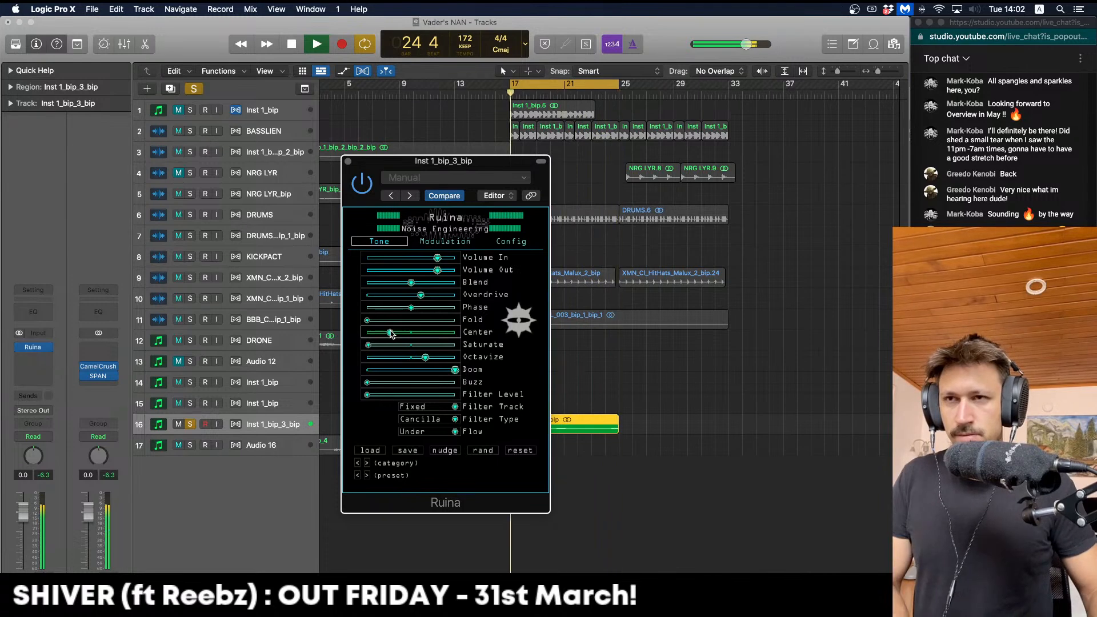
{"action": "key", "text": "Return"}
{"action": "key", "text": "space"}
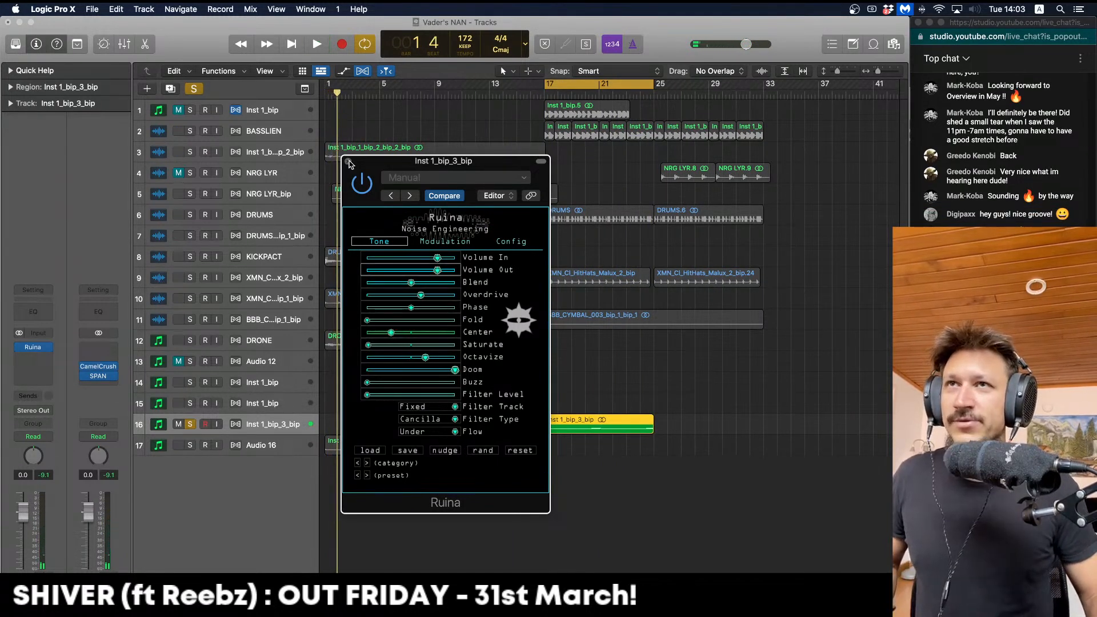
{"action": "key", "text": "space"}
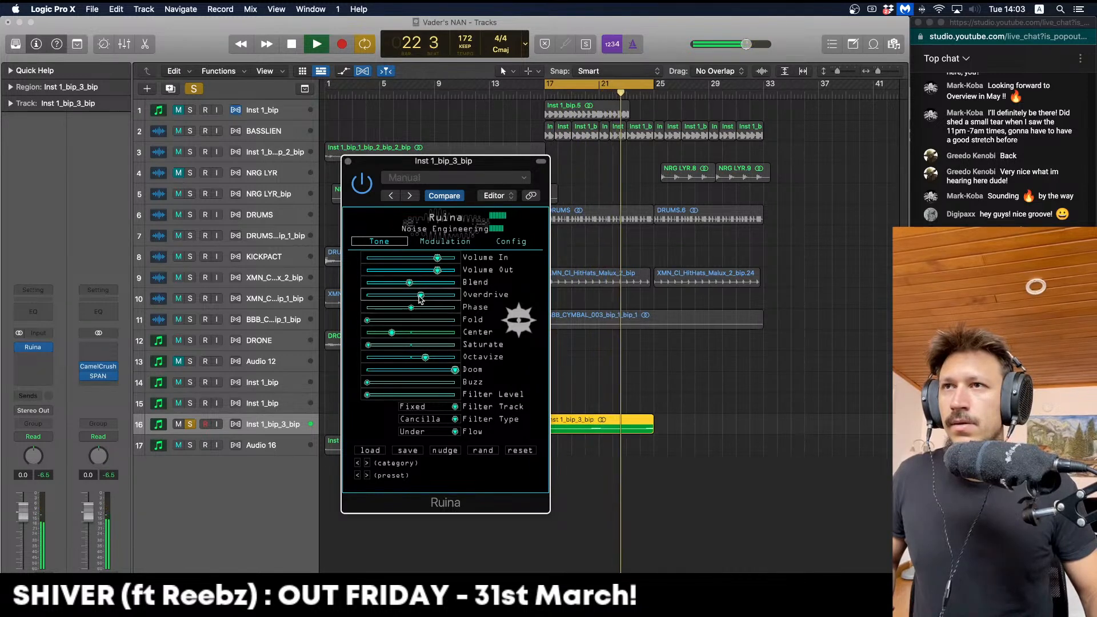
{"action": "left_click", "coordinate": [347, 161]}
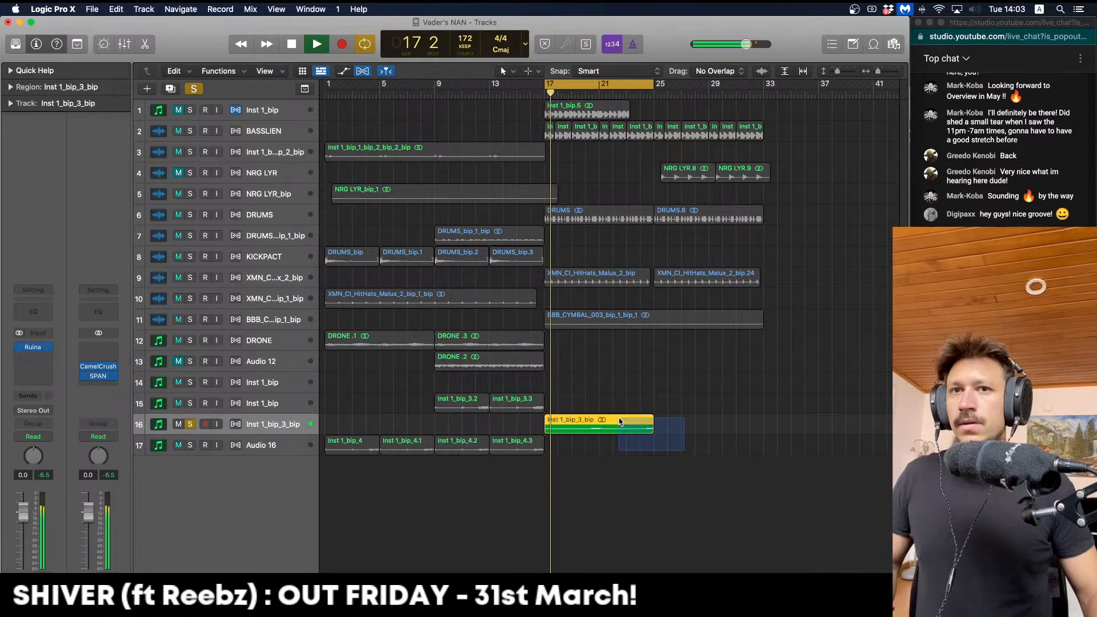
Bounce the distorted riff in place and lengthen the new region to keep its tail
{"action": "key", "text": "space"}
{"action": "key", "text": "ctrl+b"}
{"action": "key", "text": "Return"}
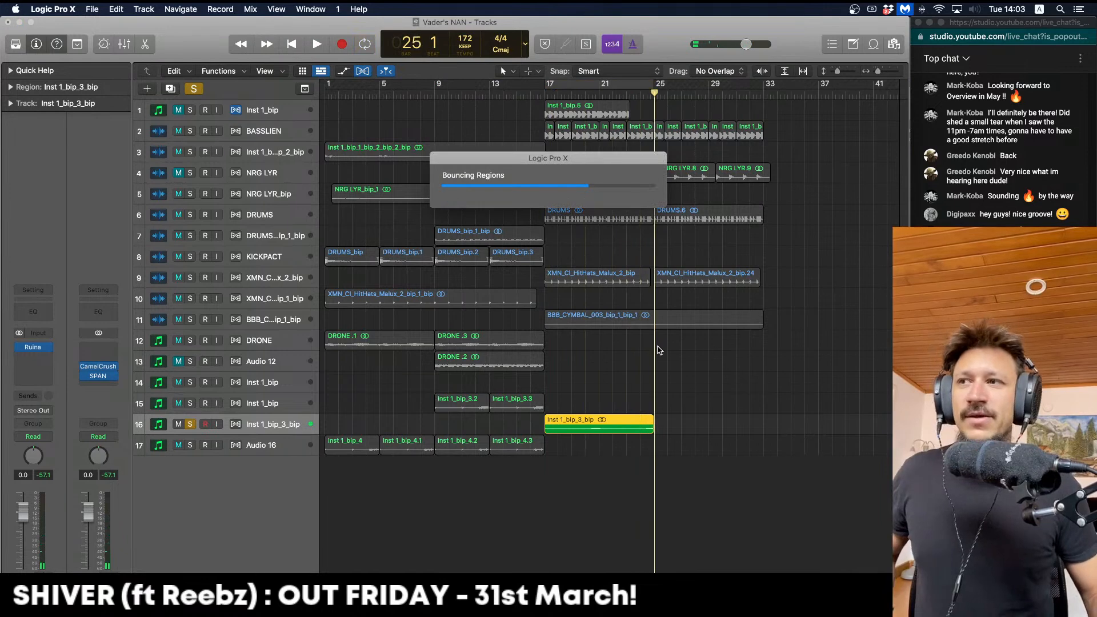
{"action": "key", "text": "ctrl+z"}
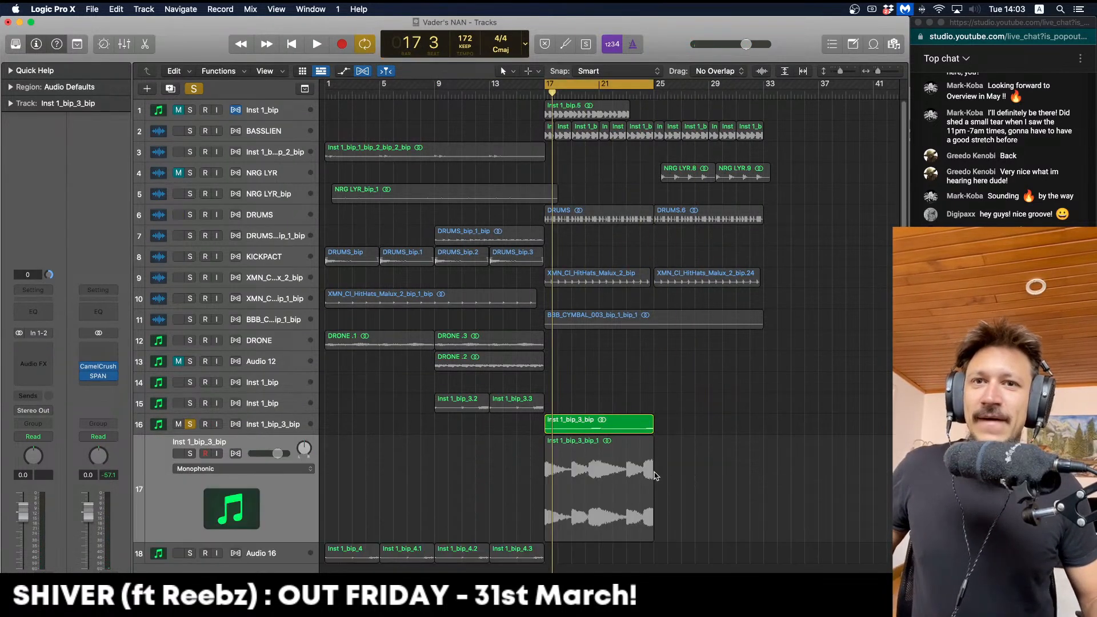
{"action": "left_click_drag", "start_coordinate": [650, 515], "coordinate": [695, 517]}
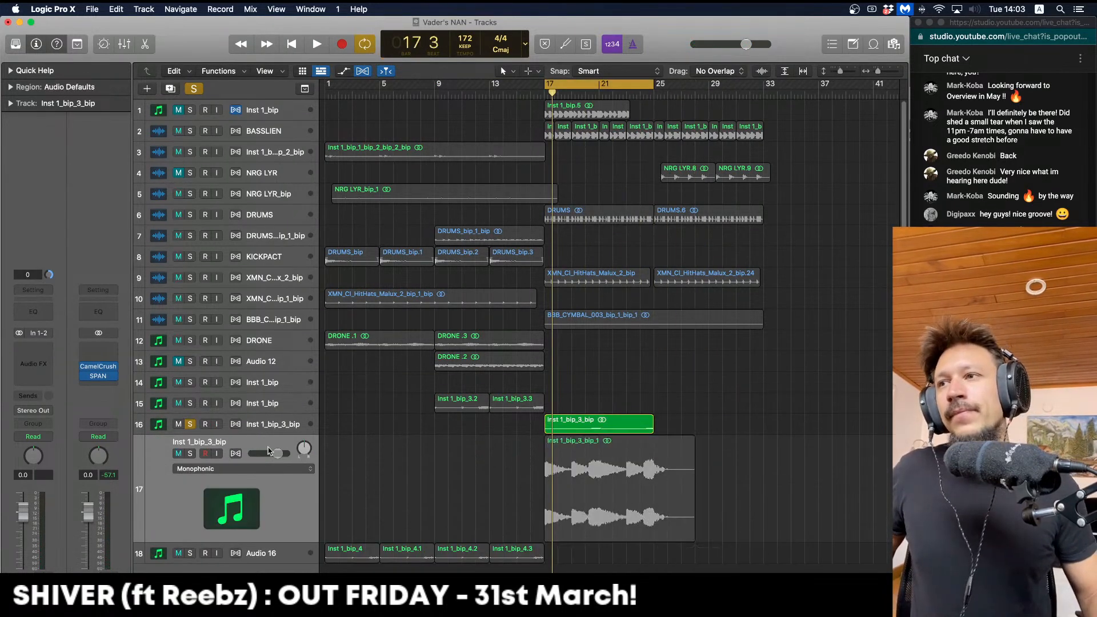
{"action": "left_click", "coordinate": [189, 424]}
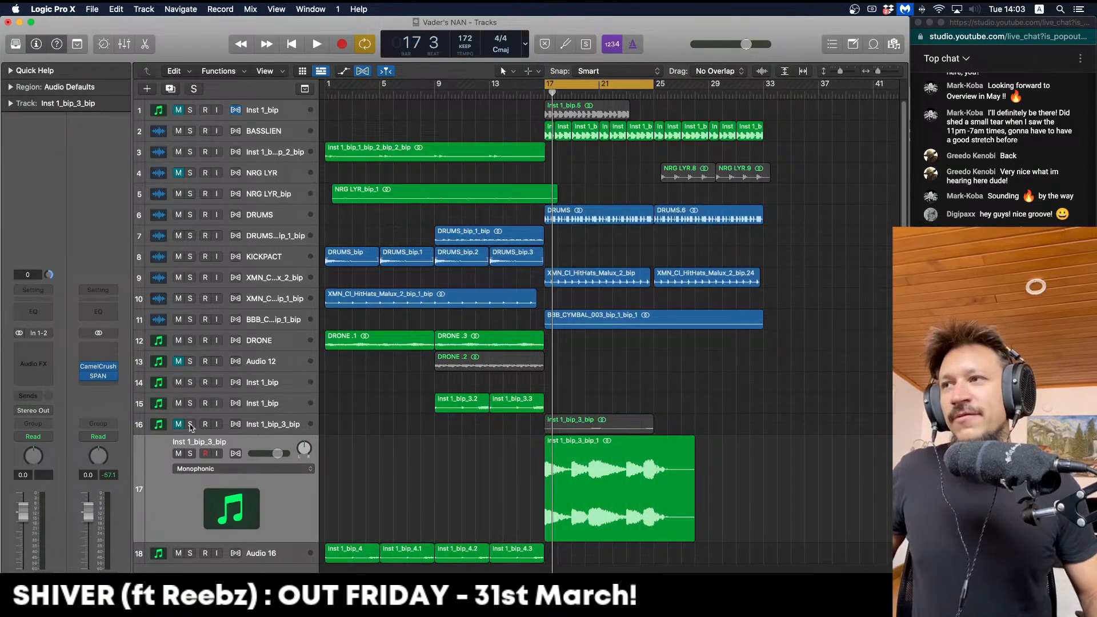
{"action": "left_click", "coordinate": [270, 428]}
{"action": "key", "text": "space"}
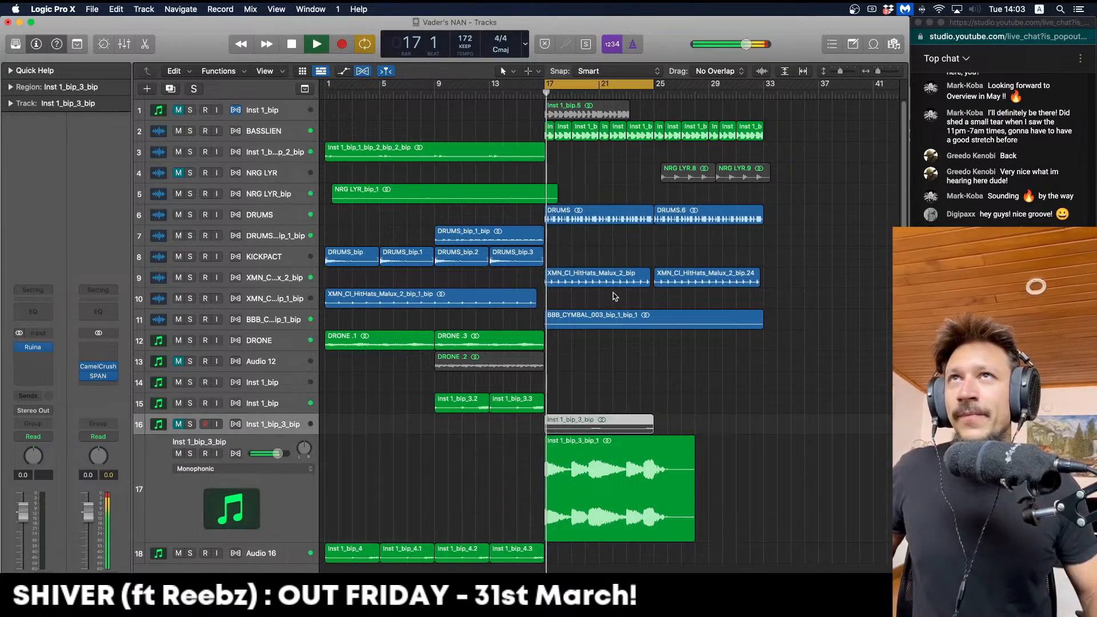
{"action": "key", "text": "space"}
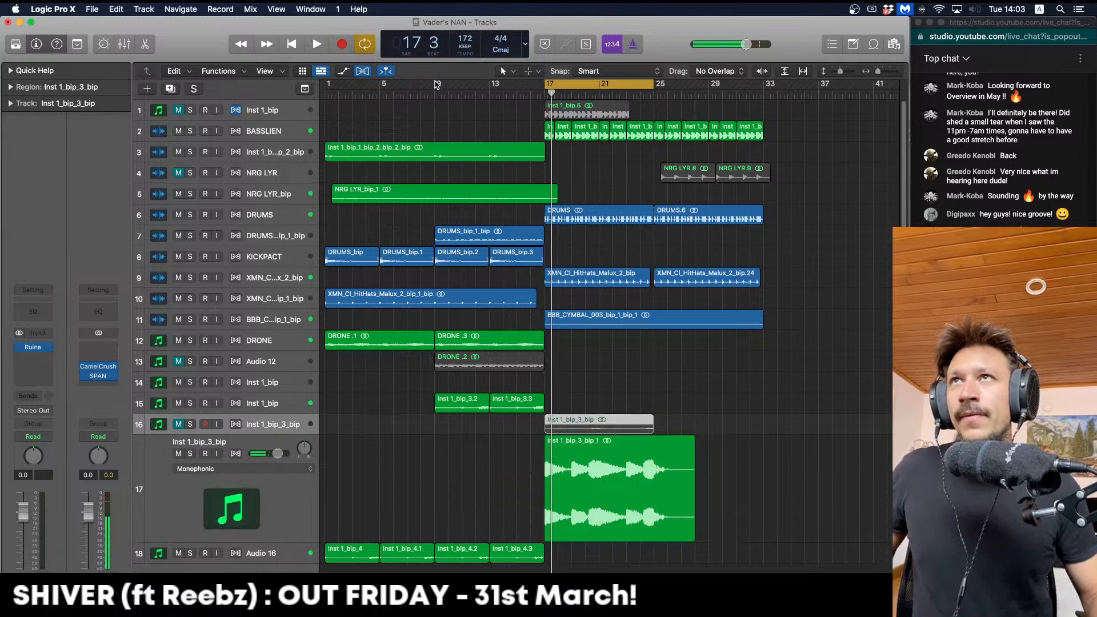
Loop bars 9 to 31 and move the bounced region to start at bar 9
{"action": "left_click_drag", "start_coordinate": [436, 85], "coordinate": [734, 91]}
{"action": "left_click", "coordinate": [689, 263]}
{"action": "key", "text": "space"}
{"action": "mouse_move", "coordinate": [577, 504]}
{"action": "left_mouse_down"}
{"action": "mouse_move", "coordinate": [458, 505]}
{"action": "mouse_move", "coordinate": [569, 490]}
{"action": "left_mouse_up"}
{"action": "left_click", "coordinate": [546, 94]}
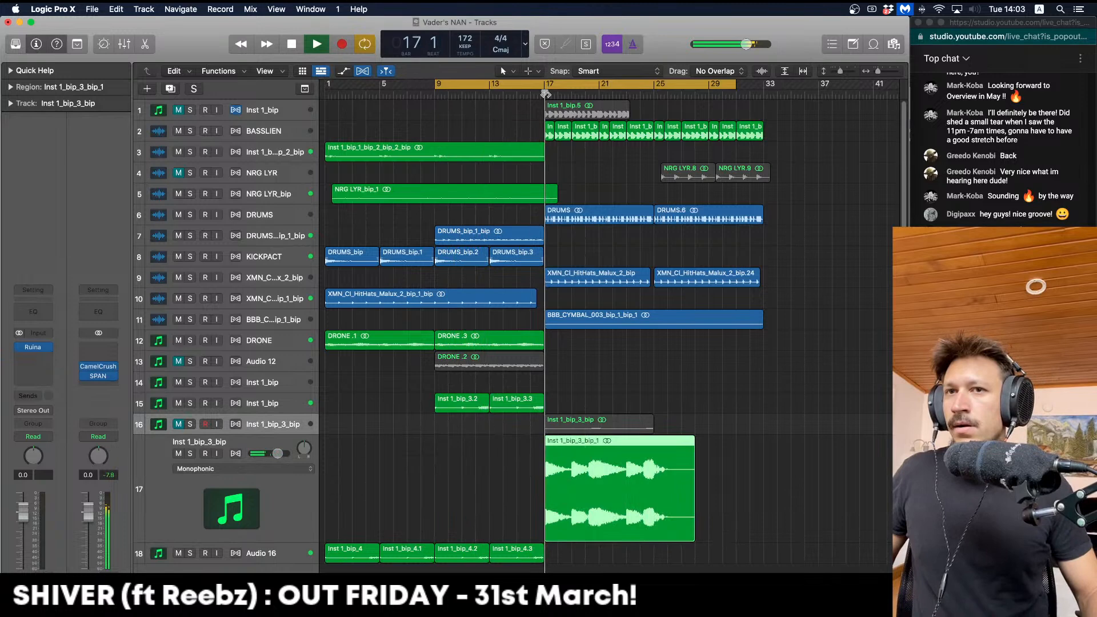
{"action": "left_click_drag", "start_coordinate": [570, 497], "coordinate": [460, 498]}
{"action": "key", "text": "space"}
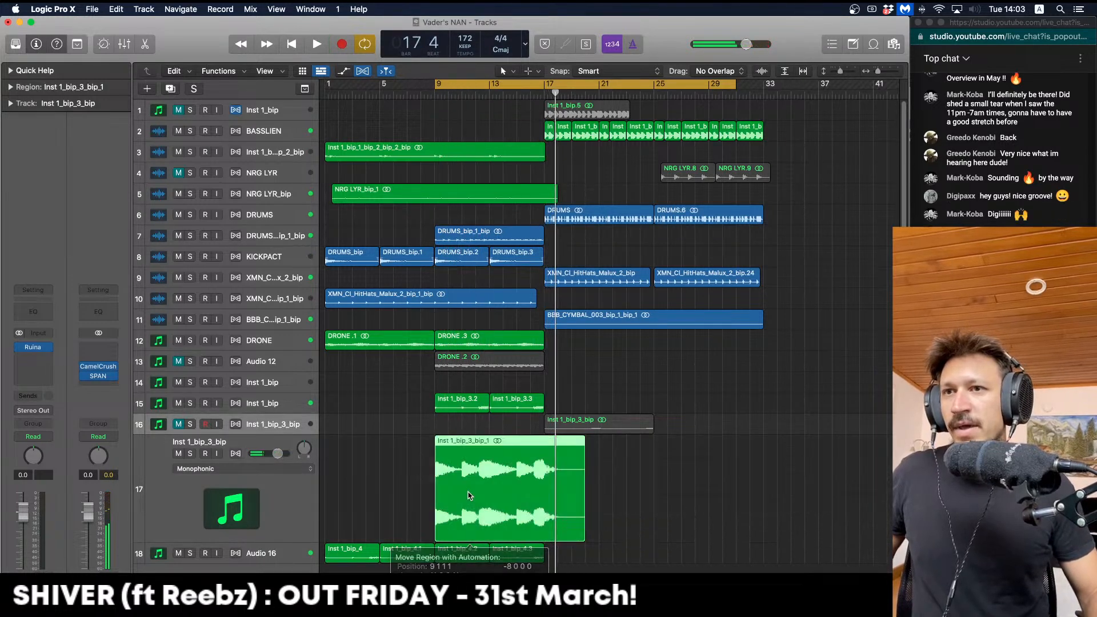
Mute track 15's riff regions and the Inst 1_bip_4.2 and 4.3 regions
{"action": "left_click", "coordinate": [179, 403]}
{"action": "left_click", "coordinate": [440, 92]}
{"action": "key", "text": "space"}
{"action": "left_click_drag", "start_coordinate": [567, 572], "coordinate": [452, 558]}
{"action": "left_click", "coordinate": [179, 553]}
{"action": "key", "text": "space"}
{"action": "key", "text": "space"}
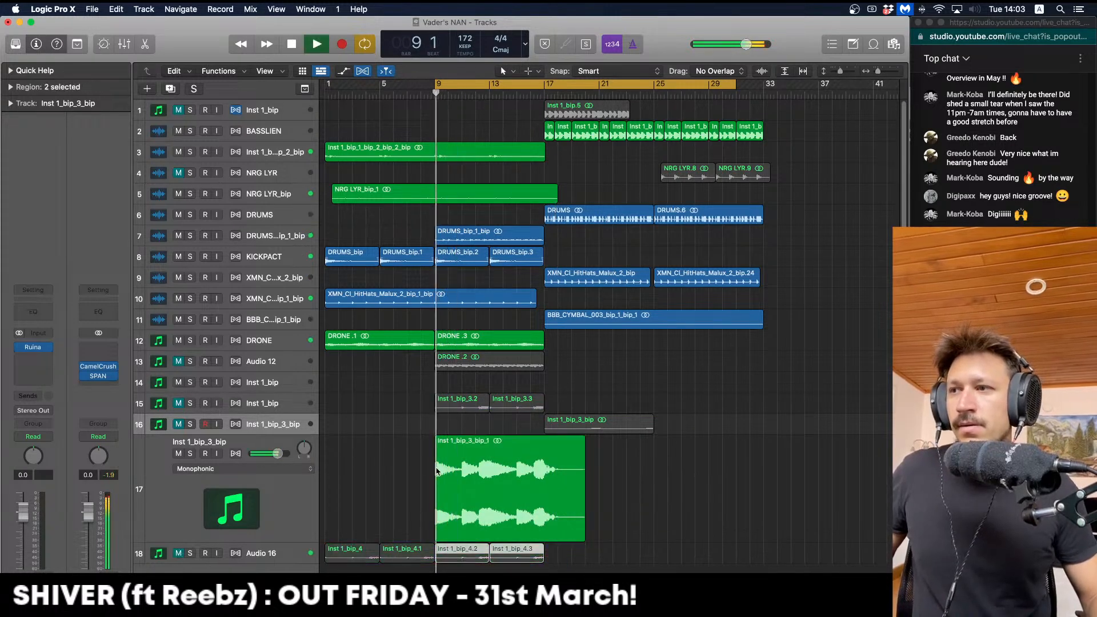
{"action": "left_click", "coordinate": [437, 470]}
{"action": "left_click", "coordinate": [46, 317]}
Set the Channel EQ low cut on the bounced riff to 153 Hz at 24 dB/Oct
{"action": "left_click_drag", "start_coordinate": [485, 345], "coordinate": [512, 346]}
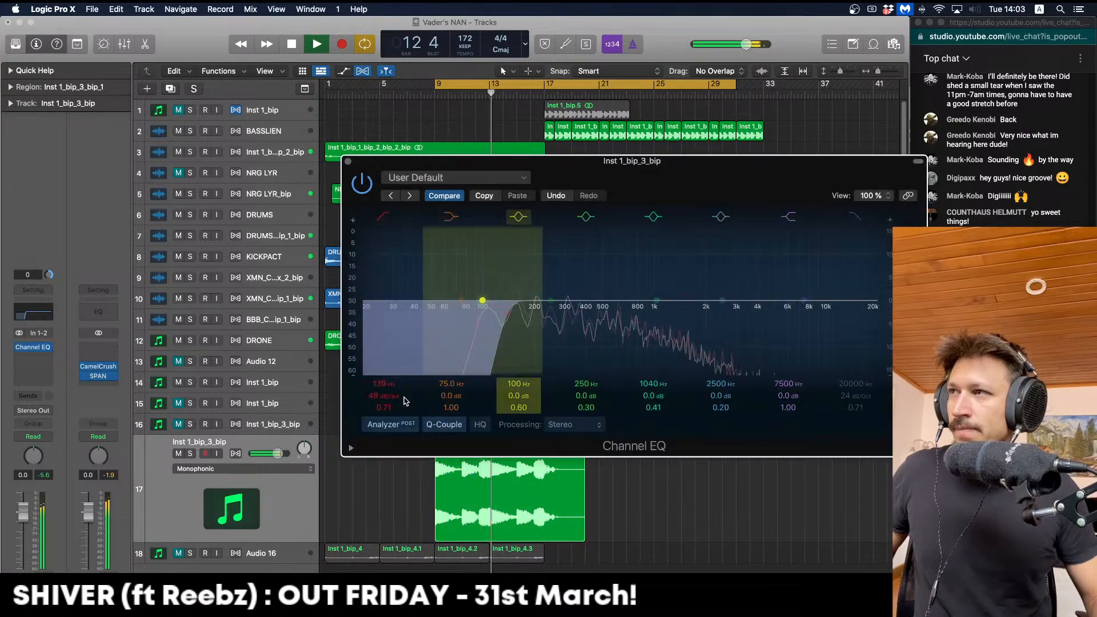
{"action": "left_click_drag", "start_coordinate": [396, 395], "coordinate": [396, 406]}
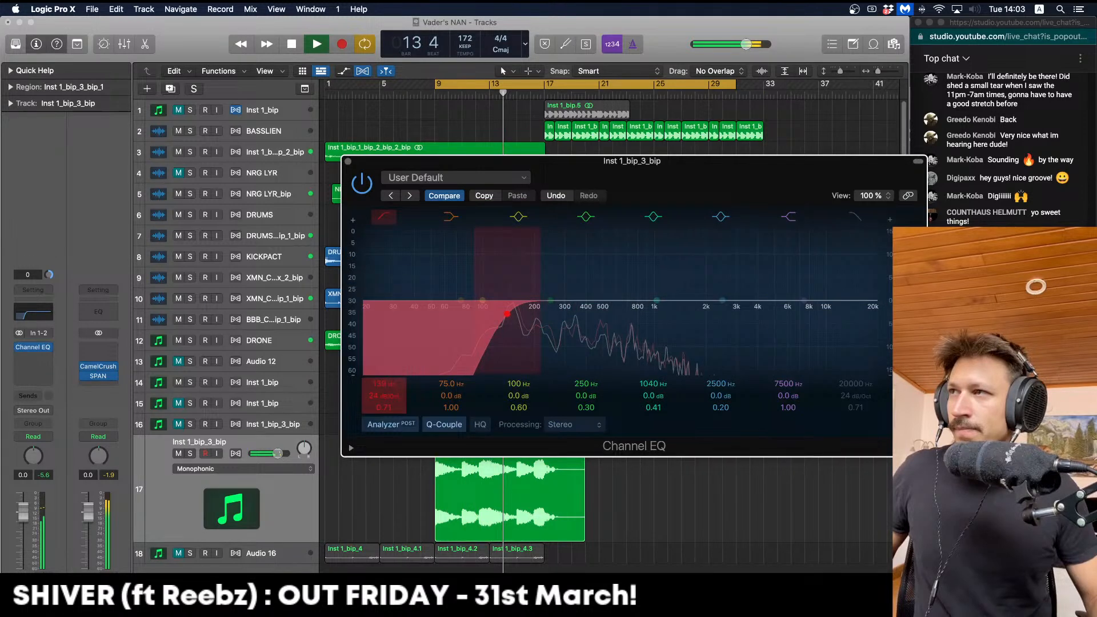
{"action": "left_click_drag", "start_coordinate": [531, 333], "coordinate": [535, 333]}
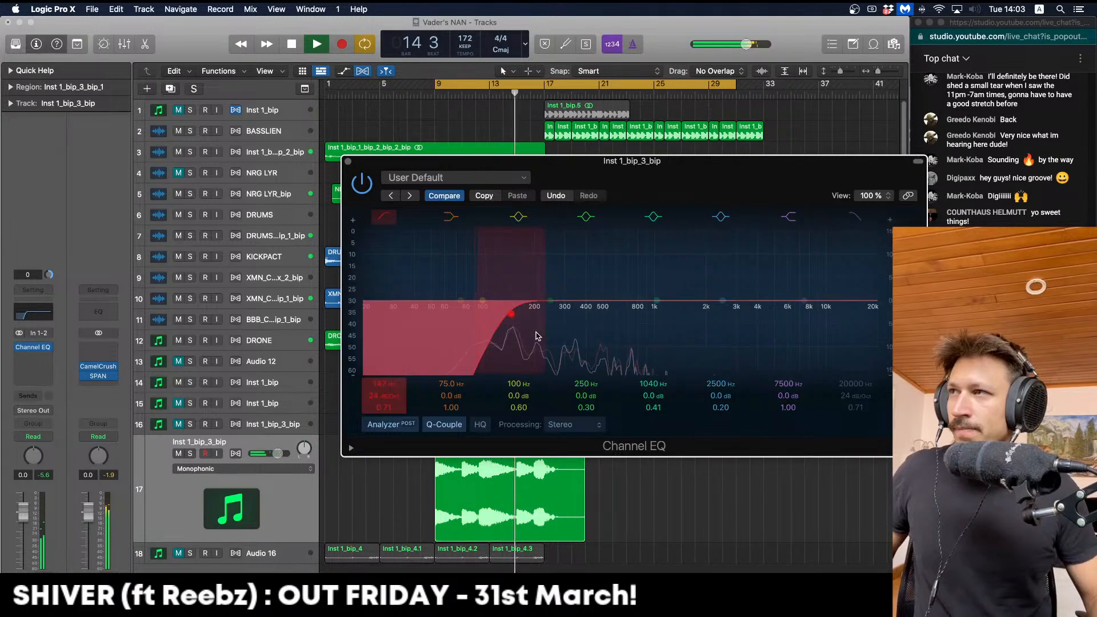
{"action": "left_click_drag", "start_coordinate": [537, 336], "coordinate": [541, 336]}
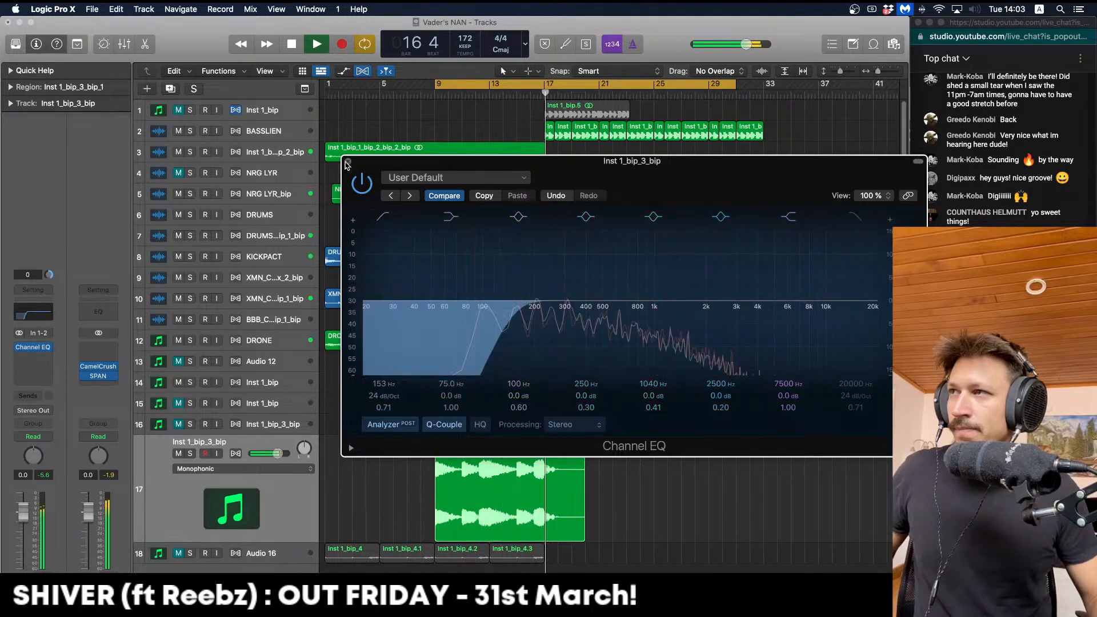
{"action": "left_click", "coordinate": [348, 162]}
{"action": "key", "text": "space"}
Duplicate the bounced region to start at bar 17 and turn off the loop range
{"action": "left_click_drag", "start_coordinate": [520, 462], "coordinate": [627, 469]}
{"action": "key", "text": "space"}
{"action": "key", "text": "c"}
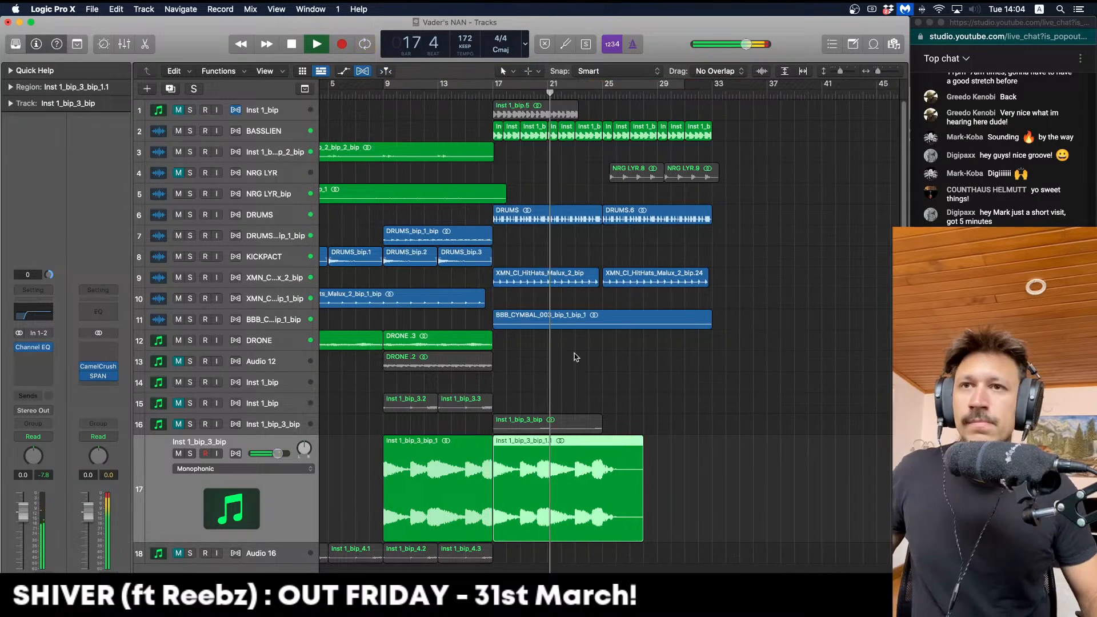
Move the copied Inst 1_bip_3_bip_1.1 region onto a new Audio 19 track
{"action": "left_click", "coordinate": [576, 357]}
{"action": "key", "text": "super+Right"}
{"action": "key", "text": "super+Right"}
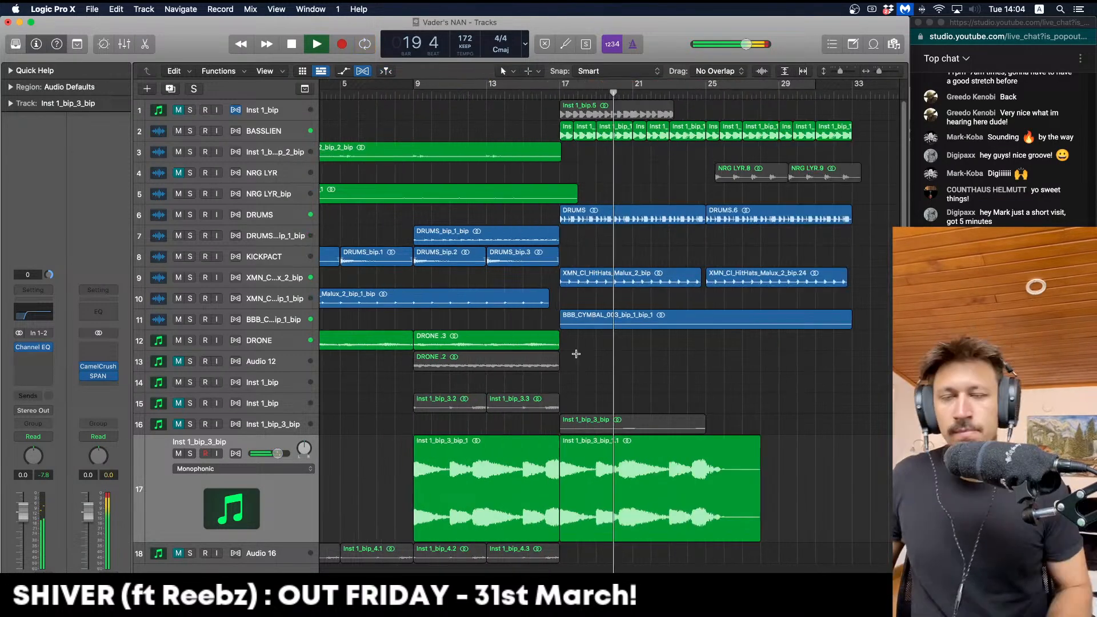
{"action": "key", "text": "super+Up"}
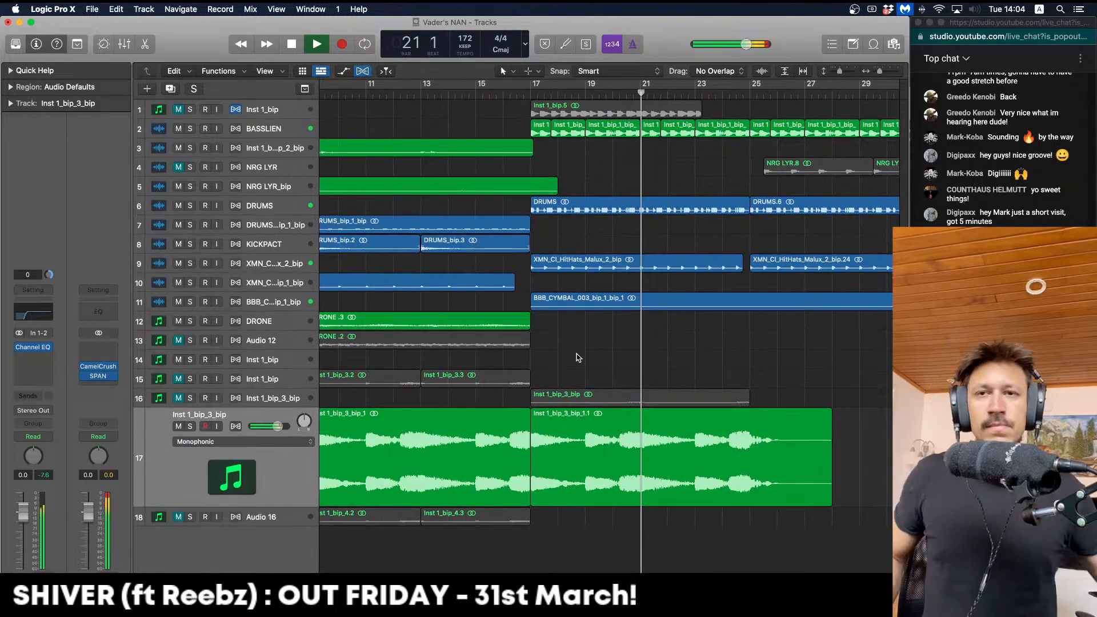
{"action": "key", "text": "super+Left"}
{"action": "scroll", "coordinate": [562, 358], "scroll_direction": "right", "scroll_amount": 3}
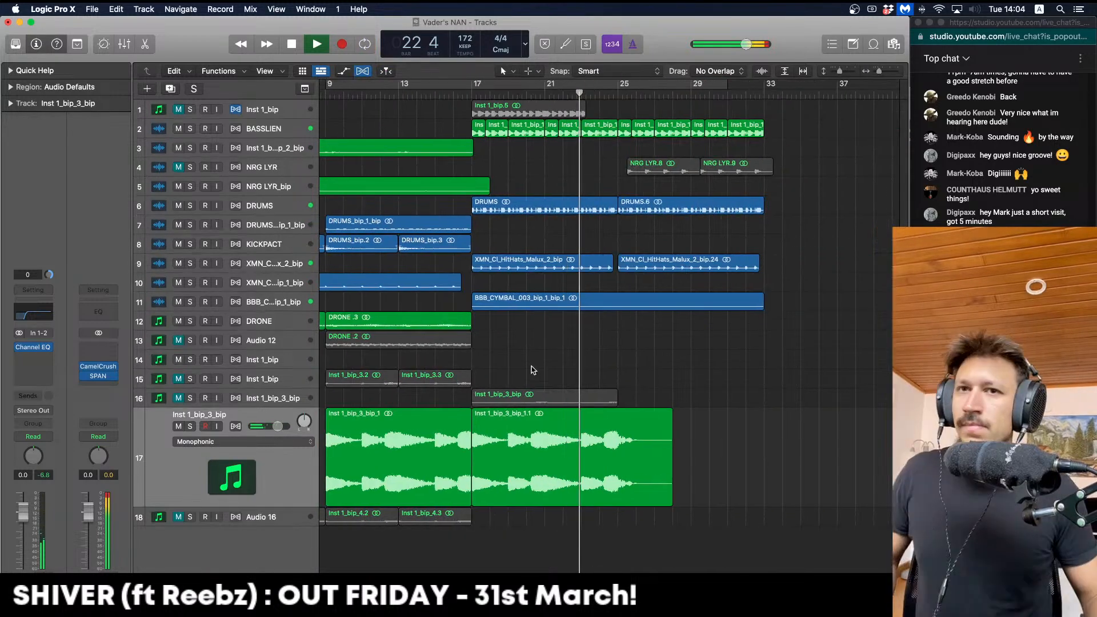
{"action": "left_click", "coordinate": [170, 88]}
{"action": "left_click_drag", "start_coordinate": [508, 458], "coordinate": [509, 558]}
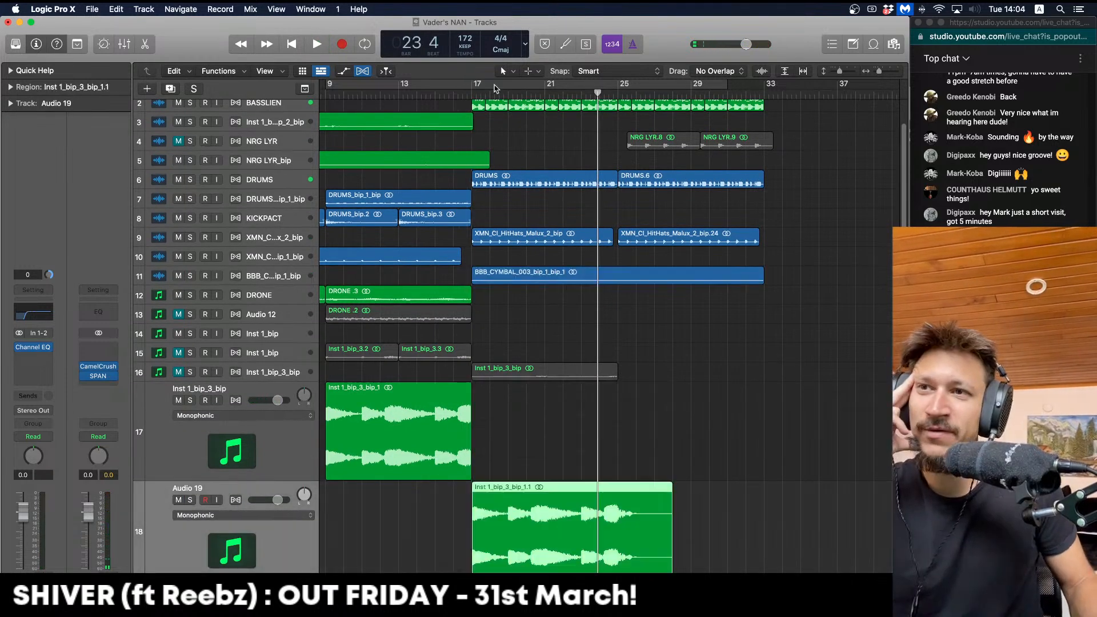
Loop bars 17 to 29 and solo Audio 19
{"action": "left_click_drag", "start_coordinate": [474, 85], "coordinate": [691, 86]}
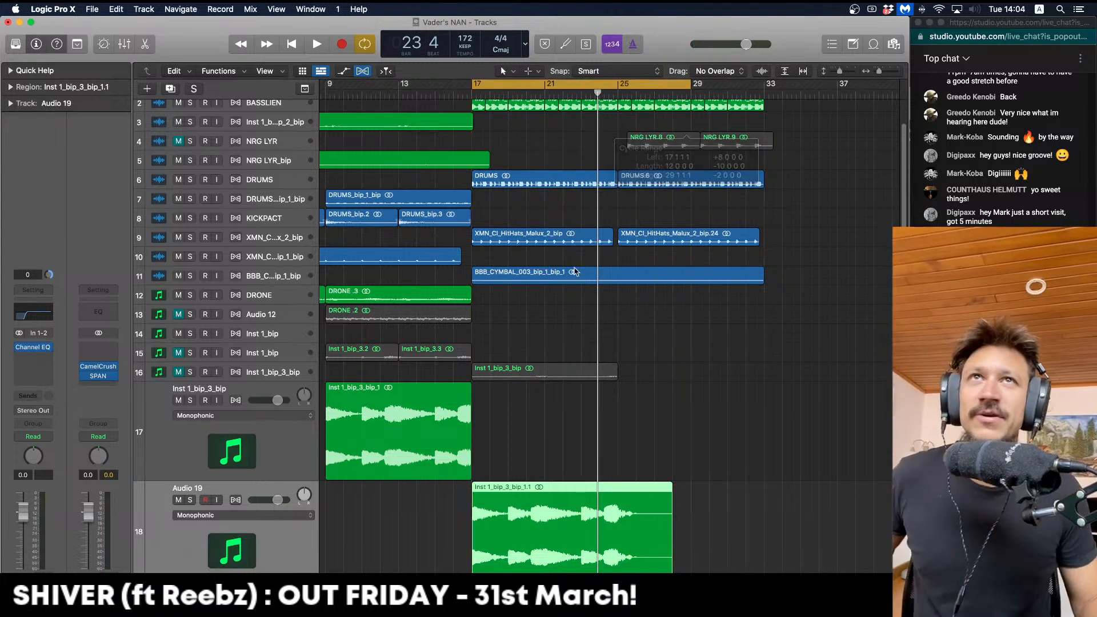
{"action": "key", "text": "space"}
{"action": "scroll", "coordinate": [575, 271], "scroll_direction": "down", "scroll_amount": 3}
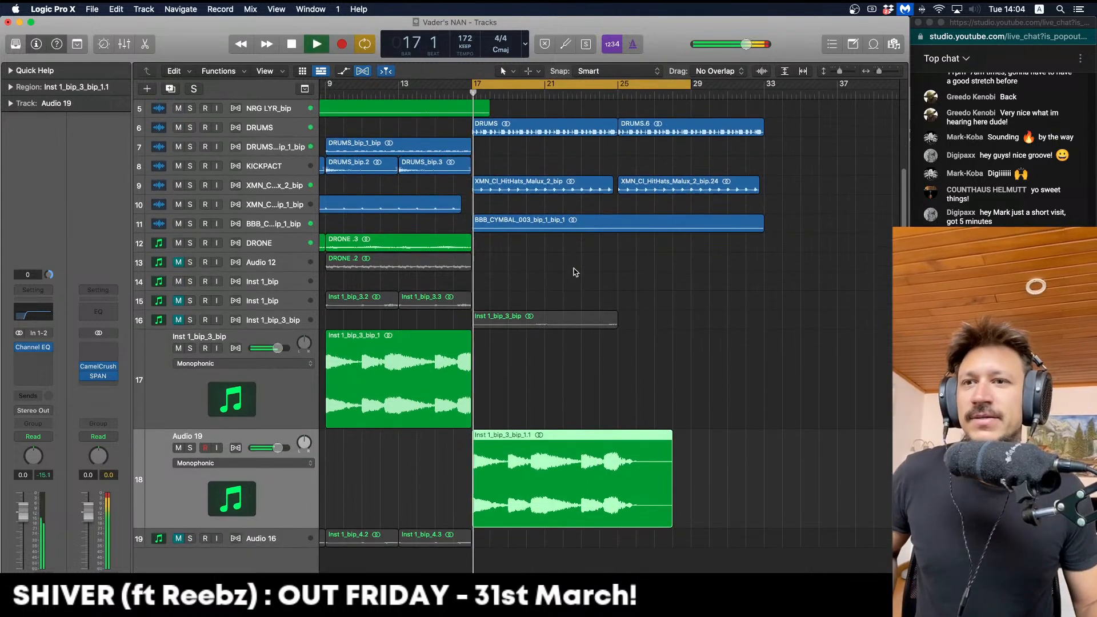
{"action": "left_click", "coordinate": [191, 448]}
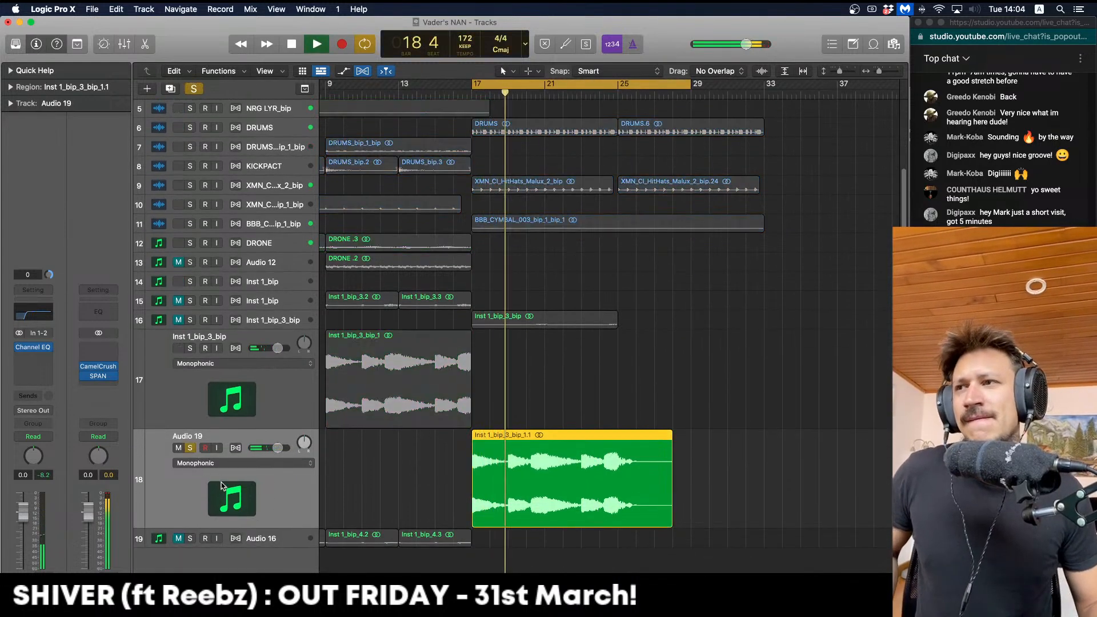
Add a Channel EQ to Audio 19 with a raised low cut and a 2900 Hz high-shelf boost
{"action": "left_click", "coordinate": [32, 347]}
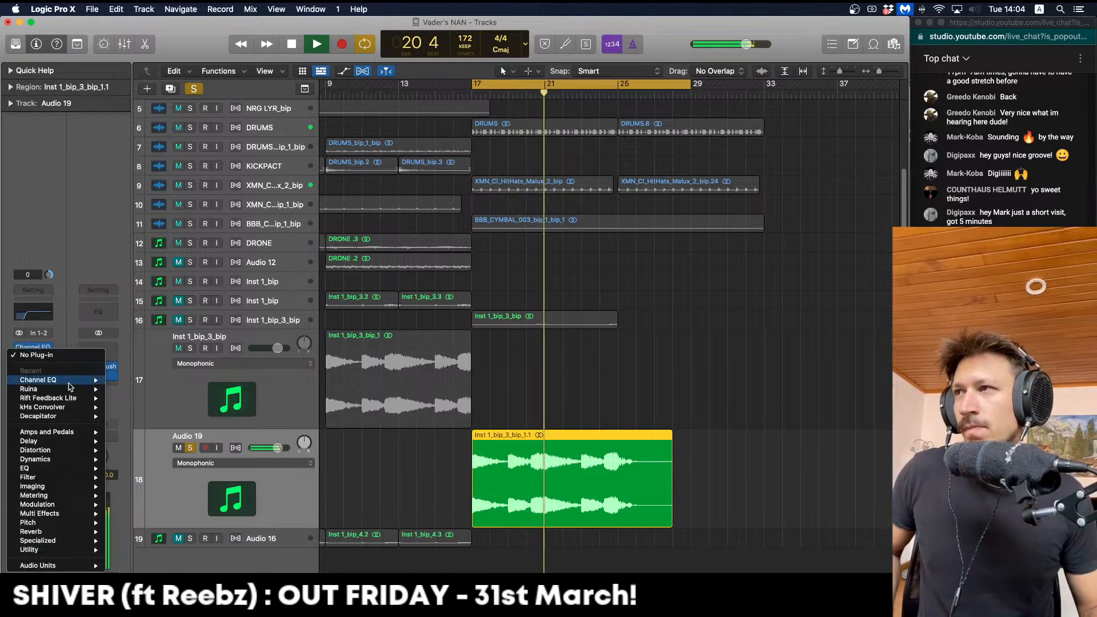
{"action": "left_click", "coordinate": [68, 381]}
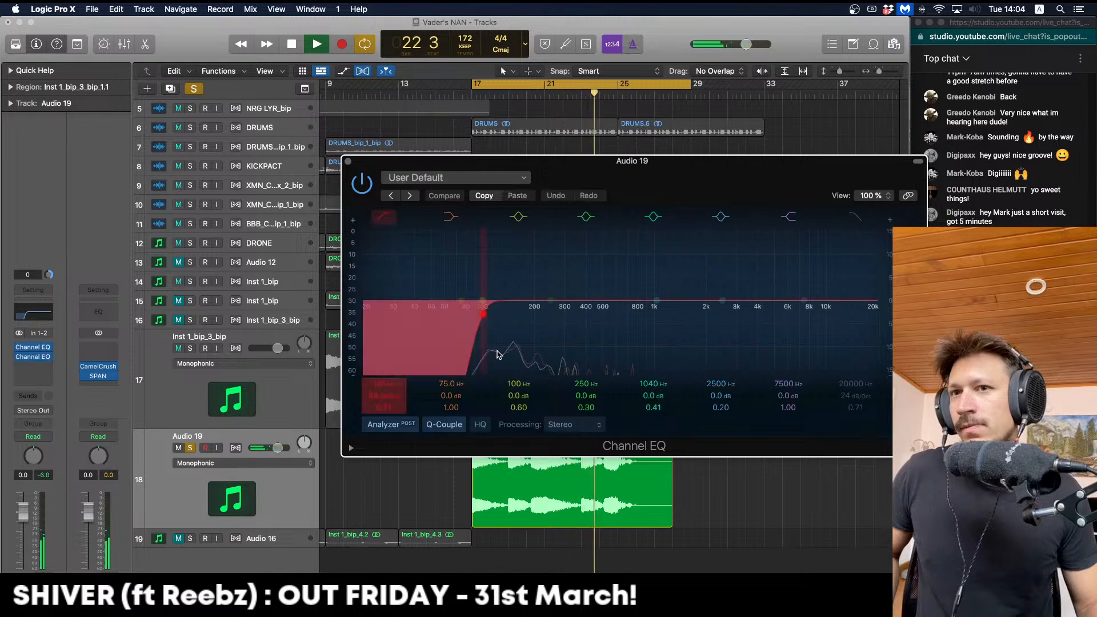
{"action": "left_click_drag", "start_coordinate": [497, 354], "coordinate": [516, 354]}
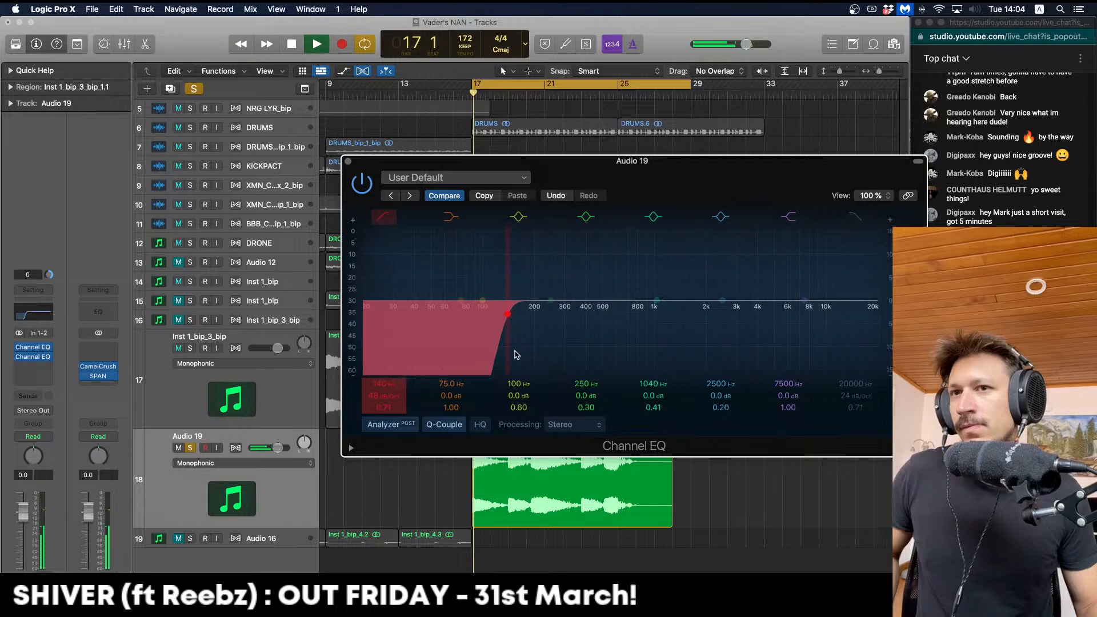
{"action": "left_click_drag", "start_coordinate": [515, 354], "coordinate": [522, 356]}
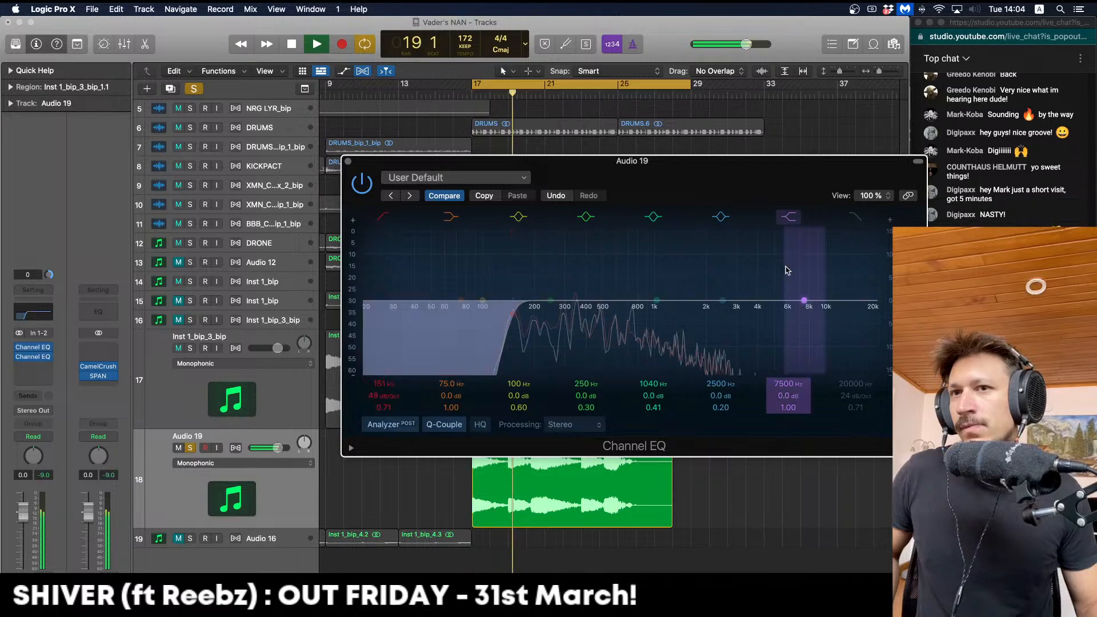
{"action": "left_click_drag", "start_coordinate": [787, 270], "coordinate": [705, 234]}
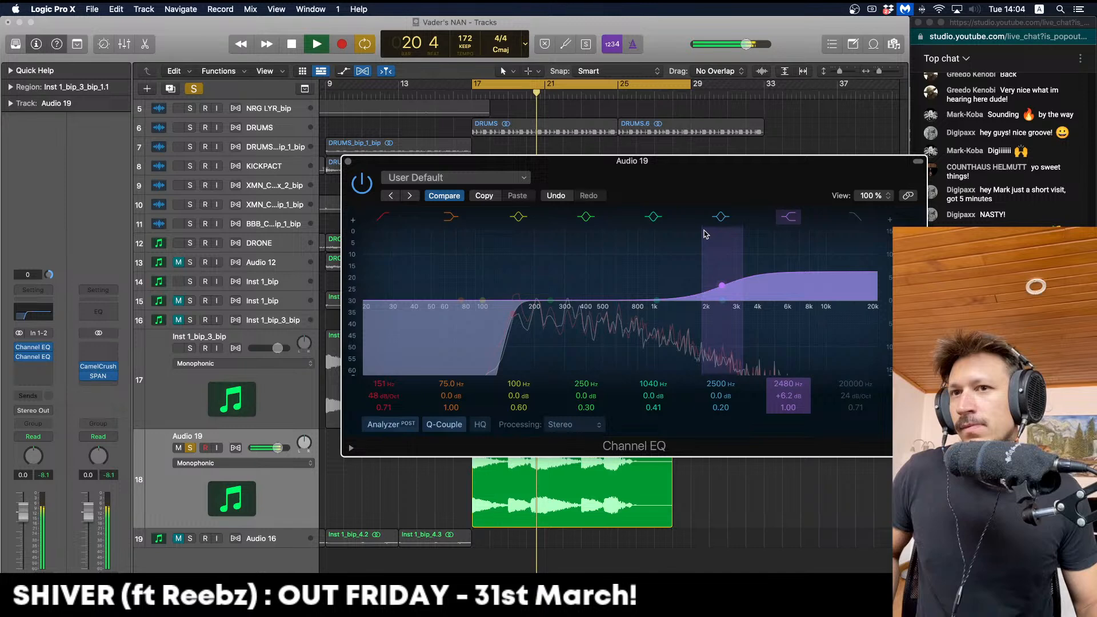
{"action": "left_click_drag", "start_coordinate": [705, 234], "coordinate": [718, 239]}
{"action": "left_click_drag", "start_coordinate": [529, 358], "coordinate": [533, 358]}
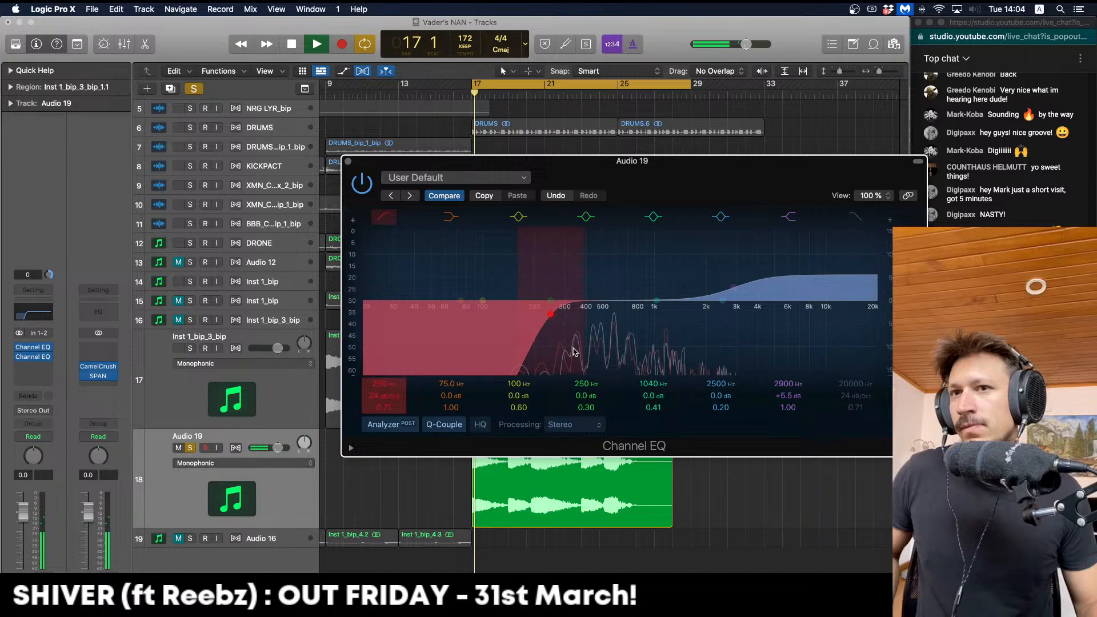
Stop playback and bring up the plug-in list on Audio 19's next empty insert for LFOTool
{"action": "key", "text": "space"}
{"action": "left_click", "coordinate": [33, 367]}
{"action": "mouse_move", "coordinate": [40, 573]}
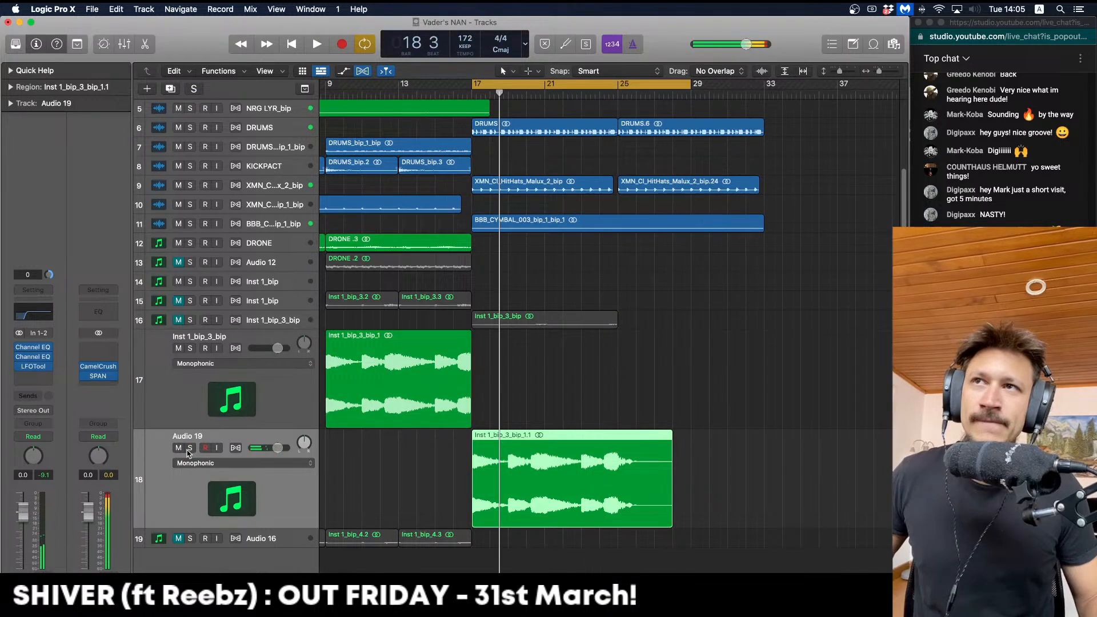
Copy the Audio 19 regions into four and move the track beneath NRG LYR
{"action": "key", "text": "space"}
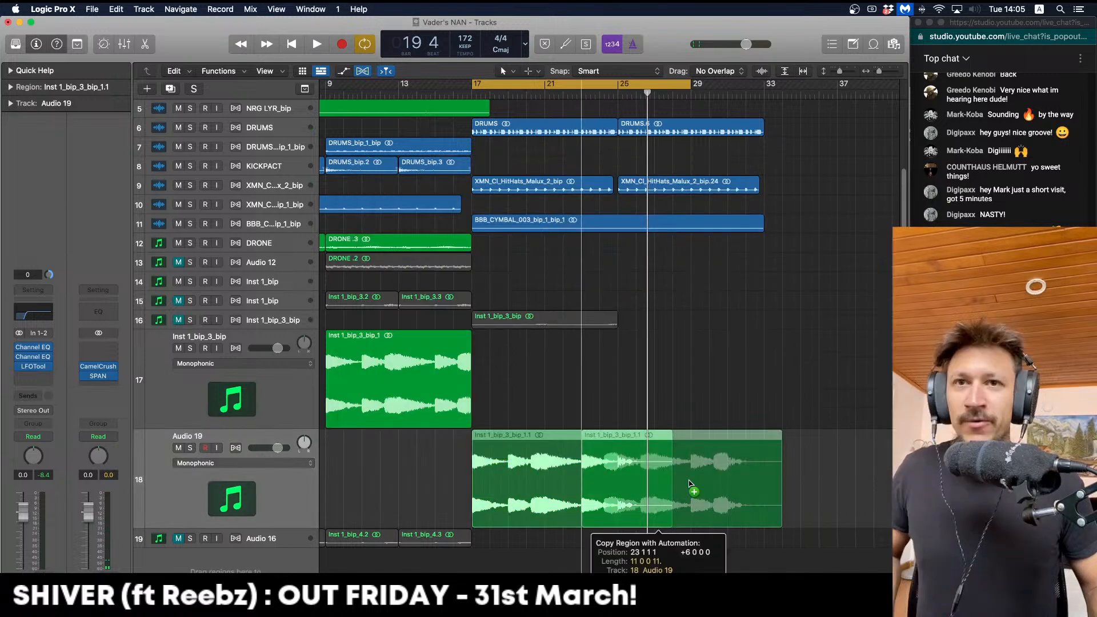
{"action": "left_click_drag", "start_coordinate": [689, 485], "coordinate": [726, 484]}
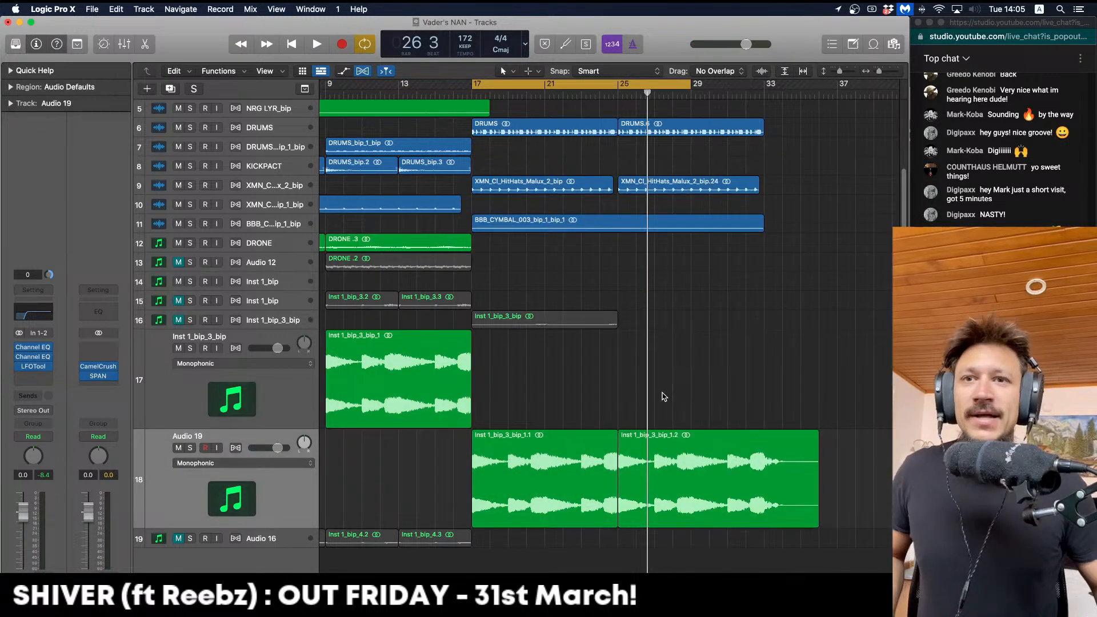
{"action": "left_click_drag", "start_coordinate": [479, 453], "coordinate": [569, 449]}
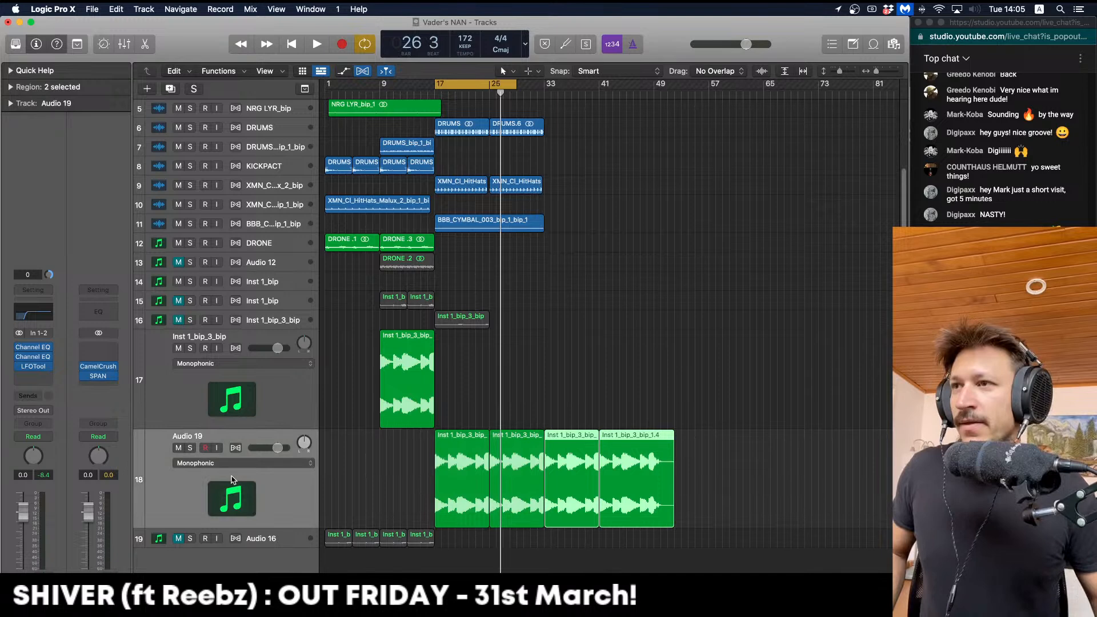
{"action": "left_click_drag", "start_coordinate": [233, 479], "coordinate": [309, 174]}
Copy both NRG LYR regions to bar 17, unmute NRG LYR and solo it
{"action": "left_click", "coordinate": [559, 171]}
{"action": "left_click_drag", "start_coordinate": [563, 165], "coordinate": [435, 164]}
{"action": "key", "text": "space"}
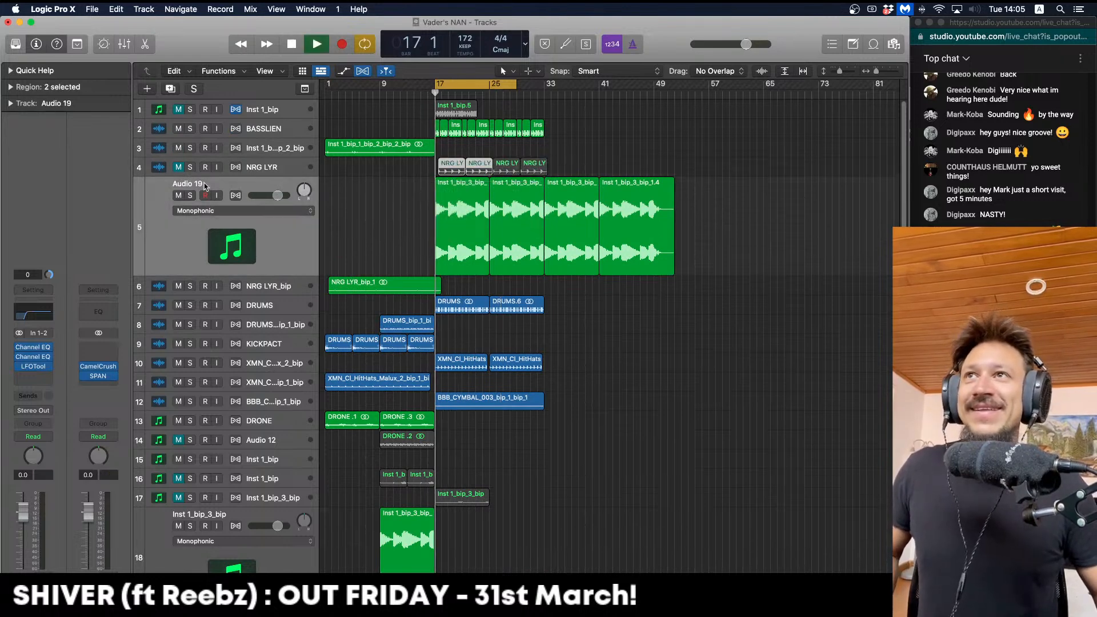
{"action": "left_click", "coordinate": [178, 167]}
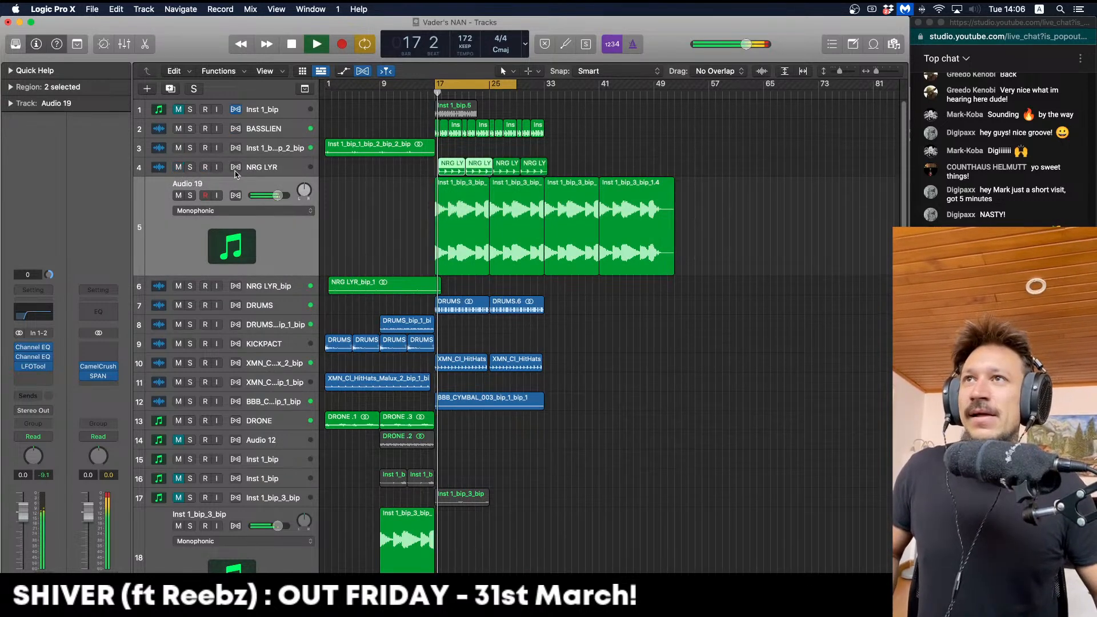
{"action": "left_click", "coordinate": [286, 170]}
{"action": "key", "text": "space"}
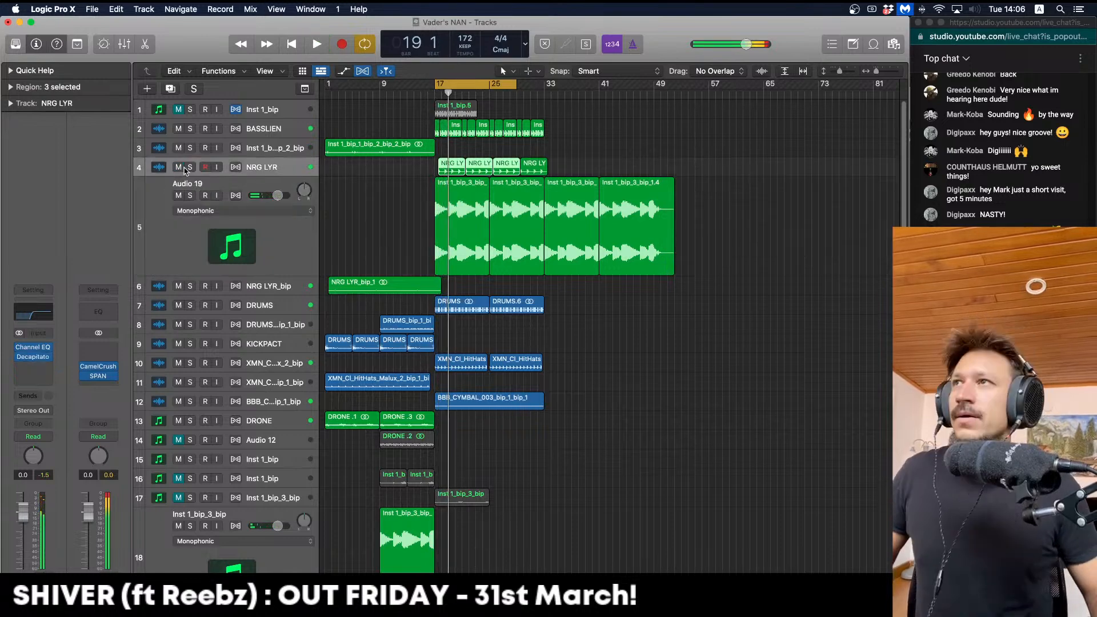
{"action": "left_click", "coordinate": [190, 168]}
{"action": "key", "text": "Down"}
{"action": "key", "text": "z"}
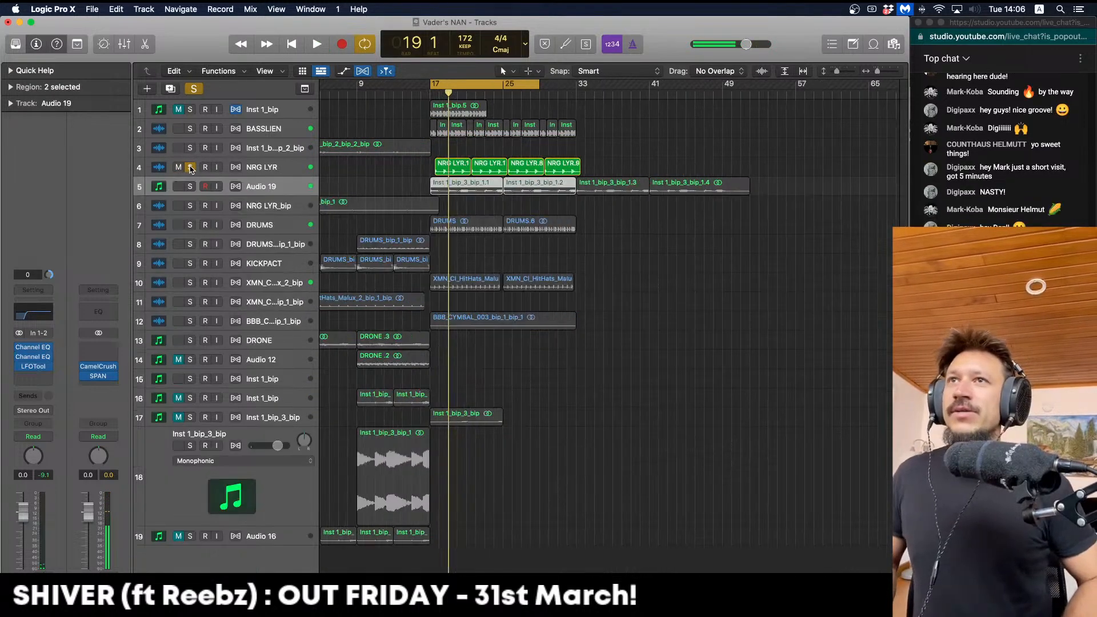
{"action": "key", "text": "Up"}
{"action": "key", "text": "space"}
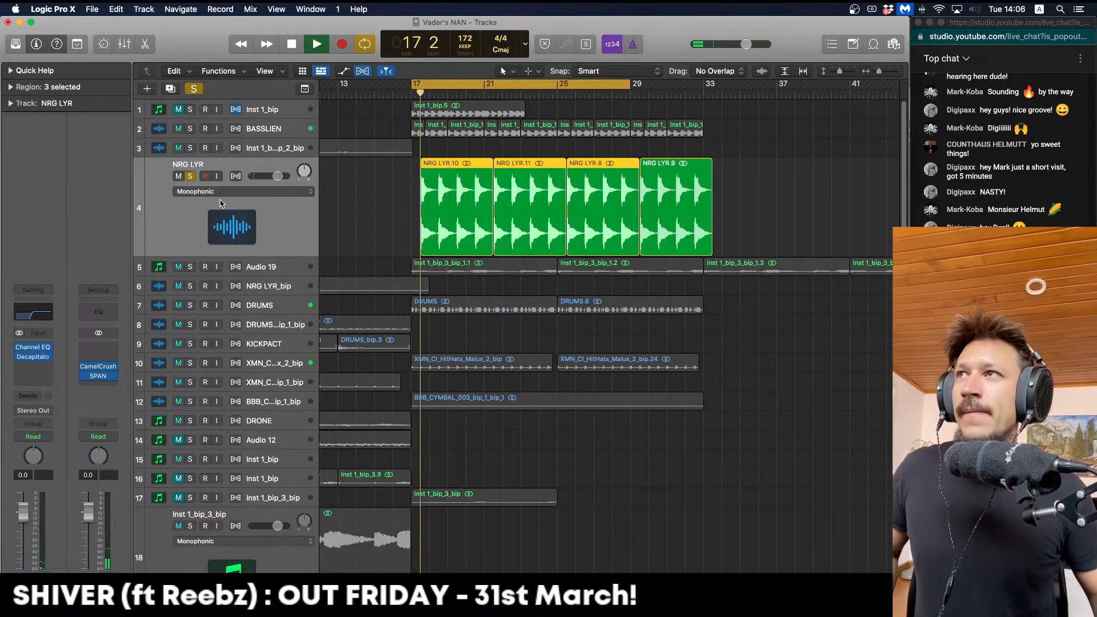
Solo Audio 19 alongside NRG LYR and replay from bar 17
{"action": "key", "text": "space"}
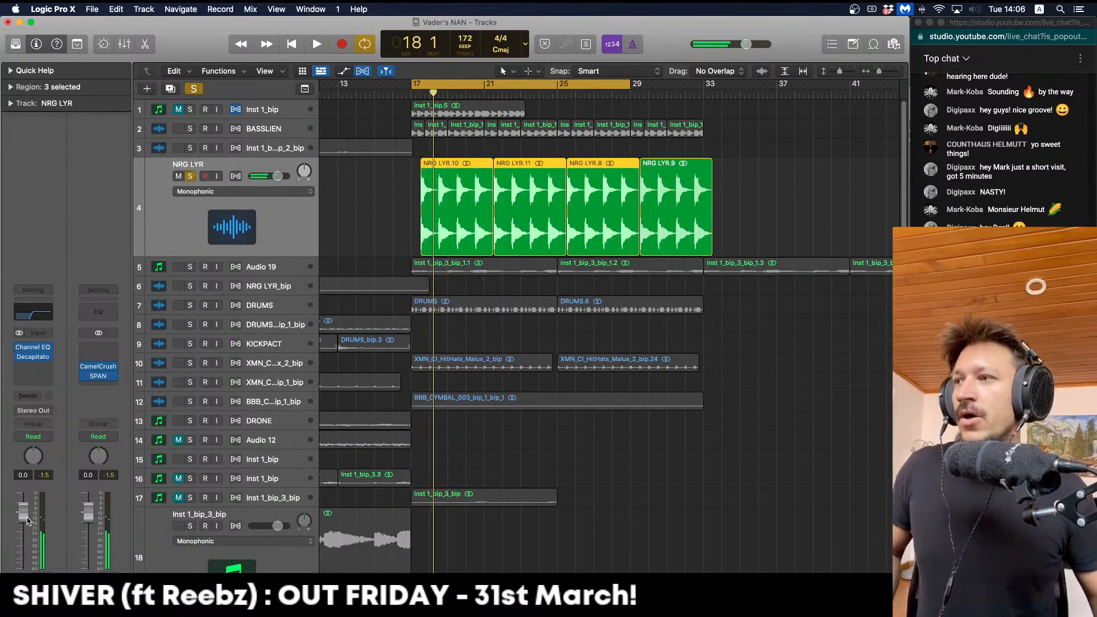
{"action": "key", "text": "space"}
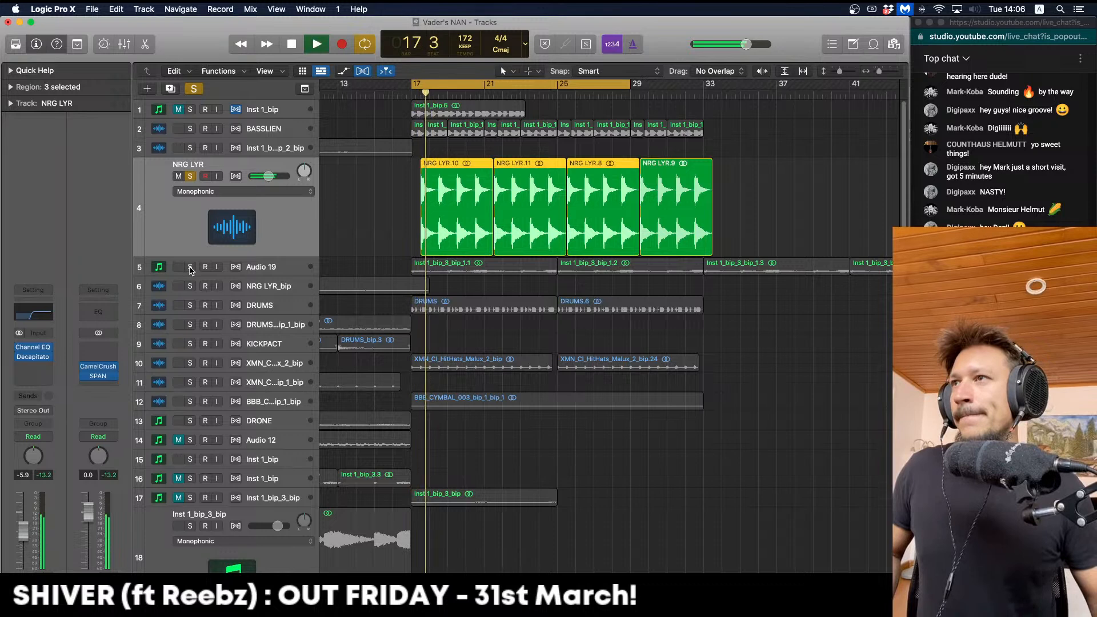
{"action": "left_click", "coordinate": [189, 267]}
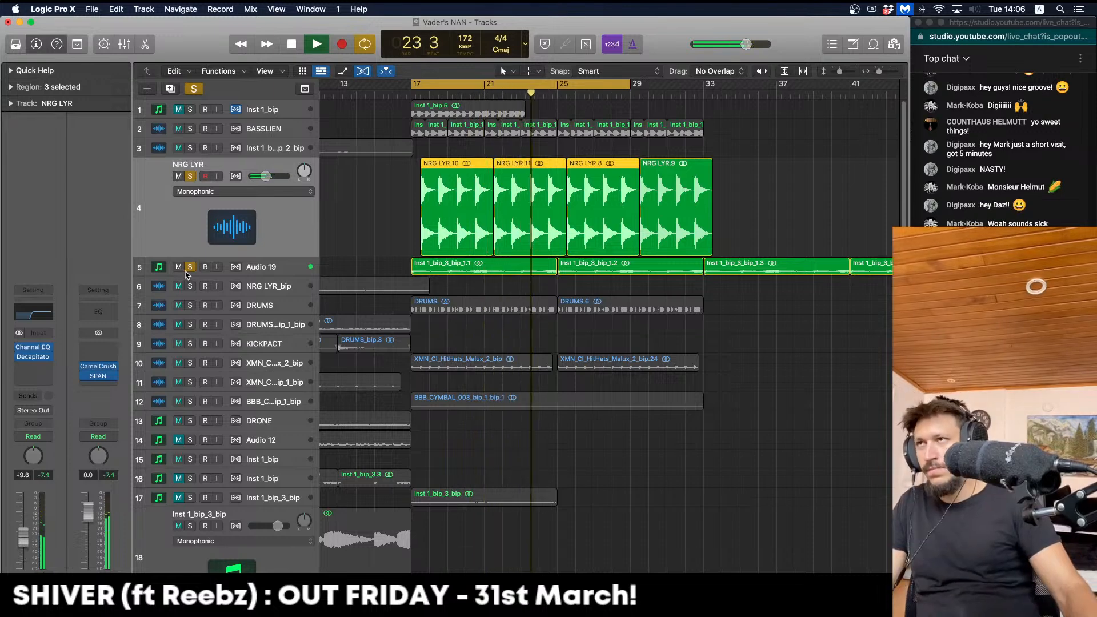
Add a Channel EQ to NRG LYR with a gentler low cut at about 334 Hz
{"action": "left_click", "coordinate": [34, 364]}
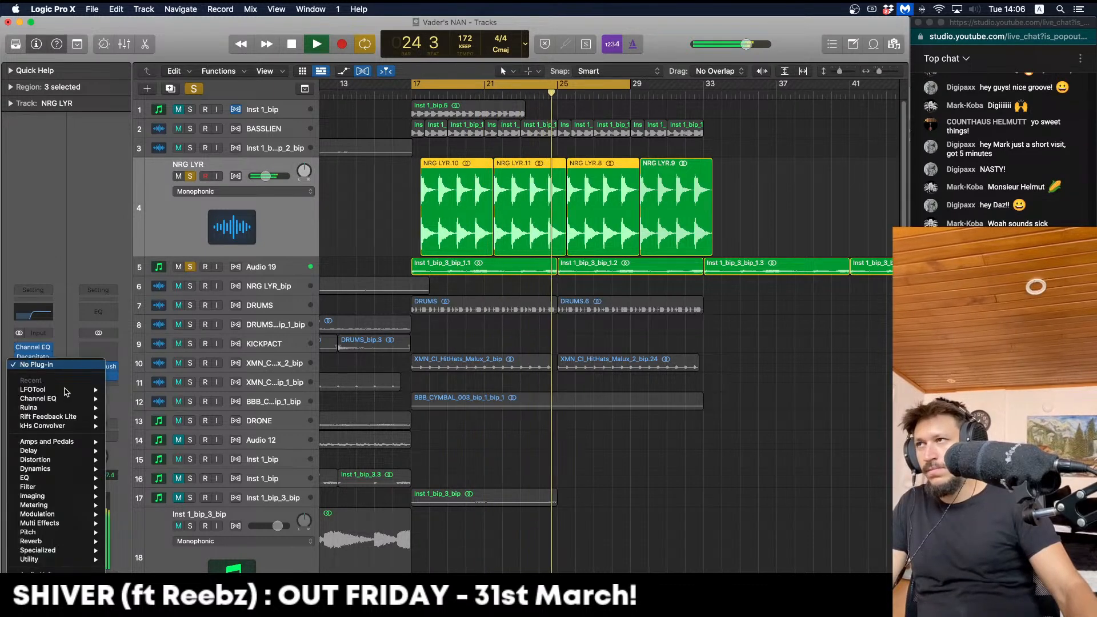
{"action": "left_click", "coordinate": [72, 399]}
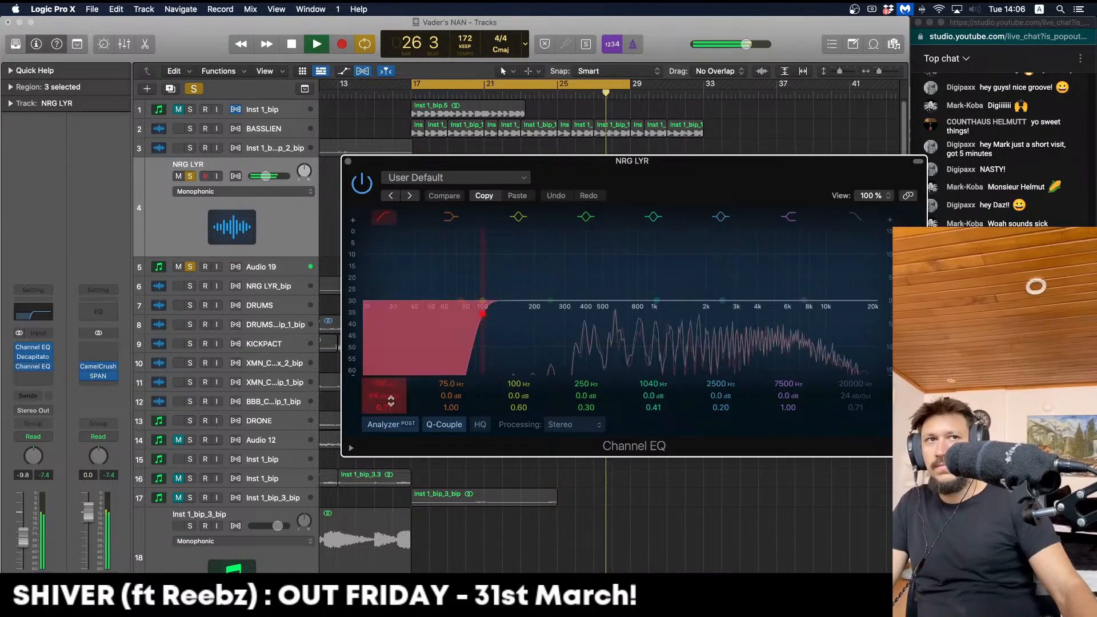
{"action": "mouse_move", "coordinate": [388, 398]}
{"action": "left_mouse_down"}
{"action": "mouse_move", "coordinate": [388, 411]}
{"action": "mouse_move", "coordinate": [384, 403]}
{"action": "left_mouse_up"}
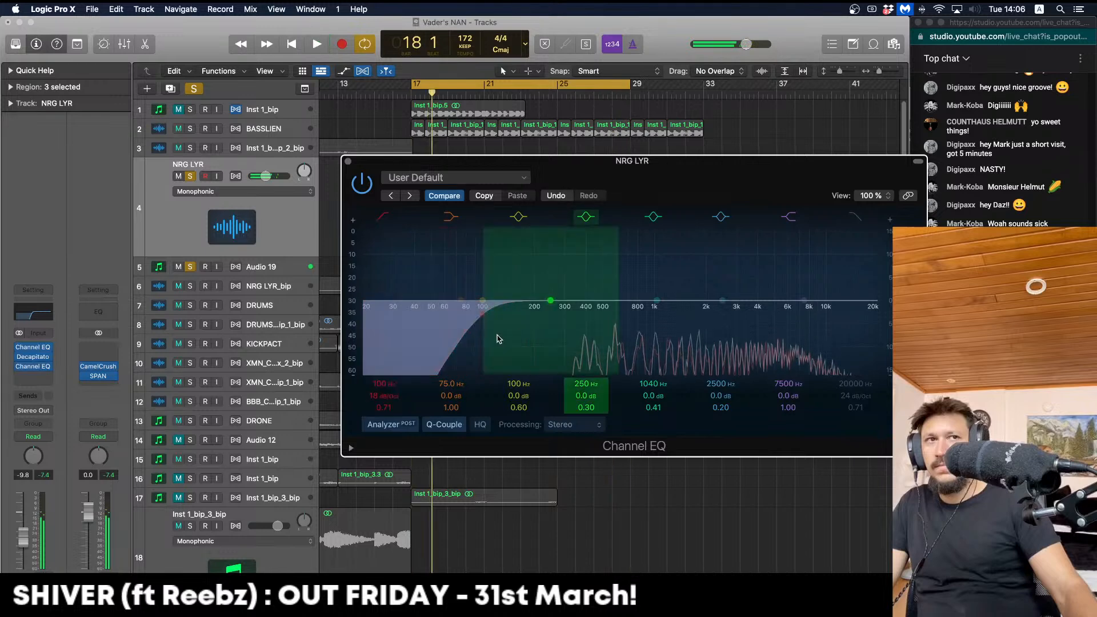
{"action": "left_click_drag", "start_coordinate": [497, 338], "coordinate": [582, 350]}
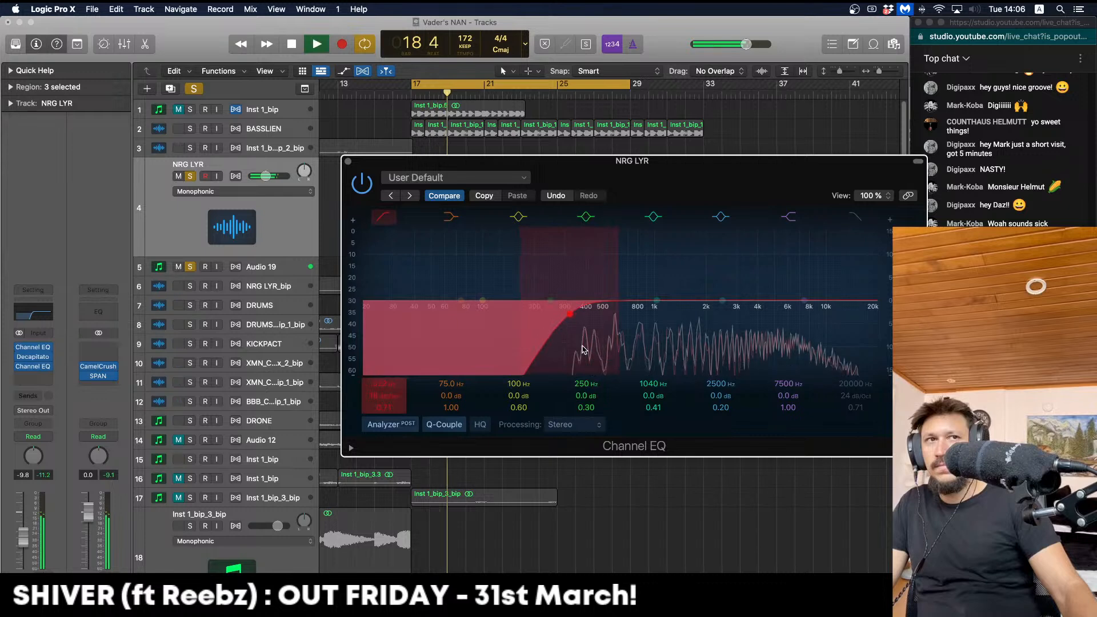
{"action": "left_click", "coordinate": [193, 177]}
{"action": "left_click", "coordinate": [349, 162]}
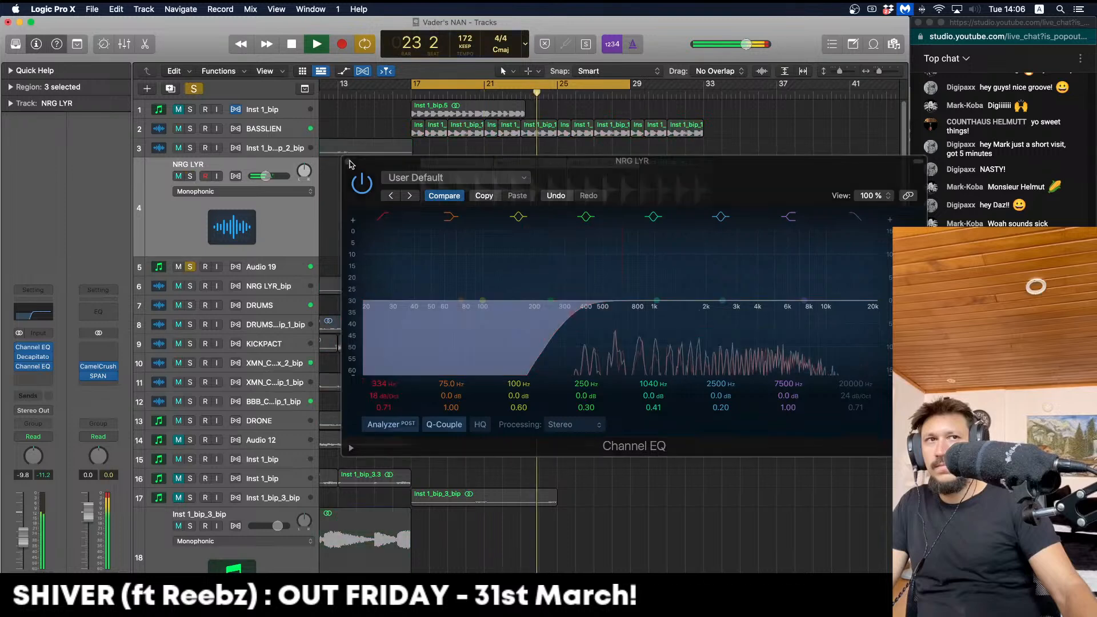
{"action": "key", "text": "space"}
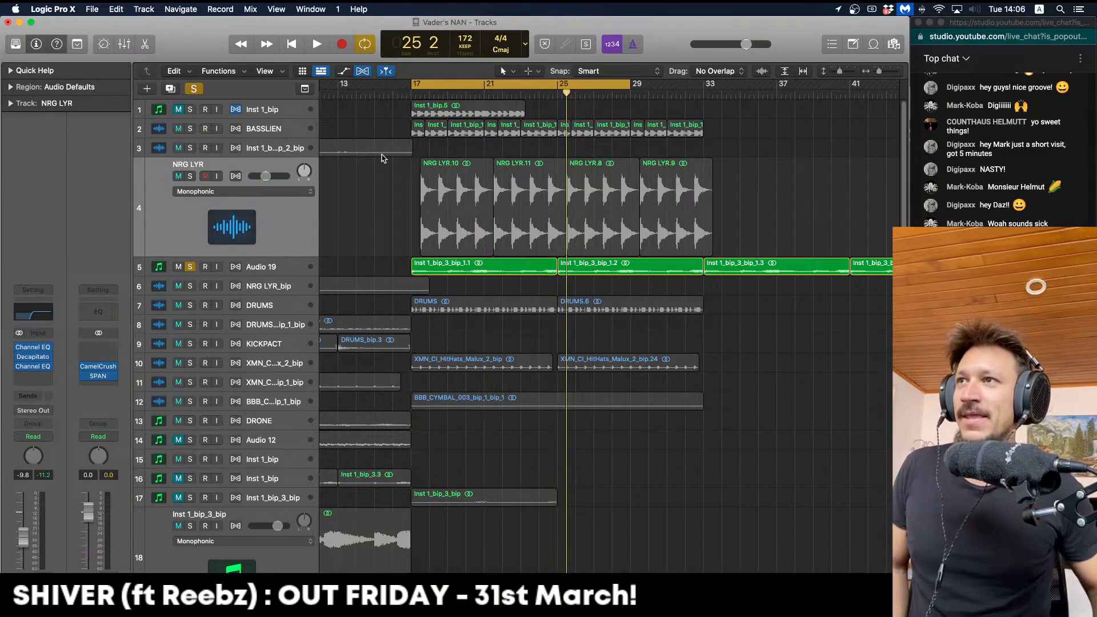
Unsolo Audio 19, zoom out to bars 1–41 during playback, and set Audio 19 to -0.6 dB
{"action": "left_click", "coordinate": [190, 266]}
{"action": "key", "text": "super+Up"}
{"action": "key", "text": "space"}
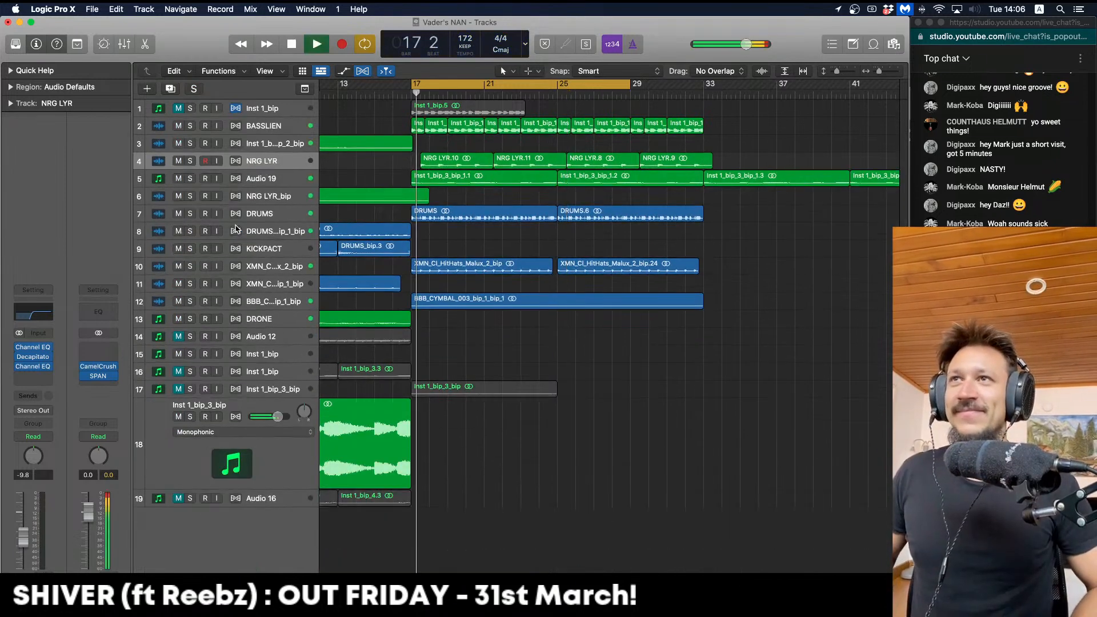
{"action": "key", "text": "super+Left"}
{"action": "key", "text": "Down"}
{"action": "key", "text": "Up"}
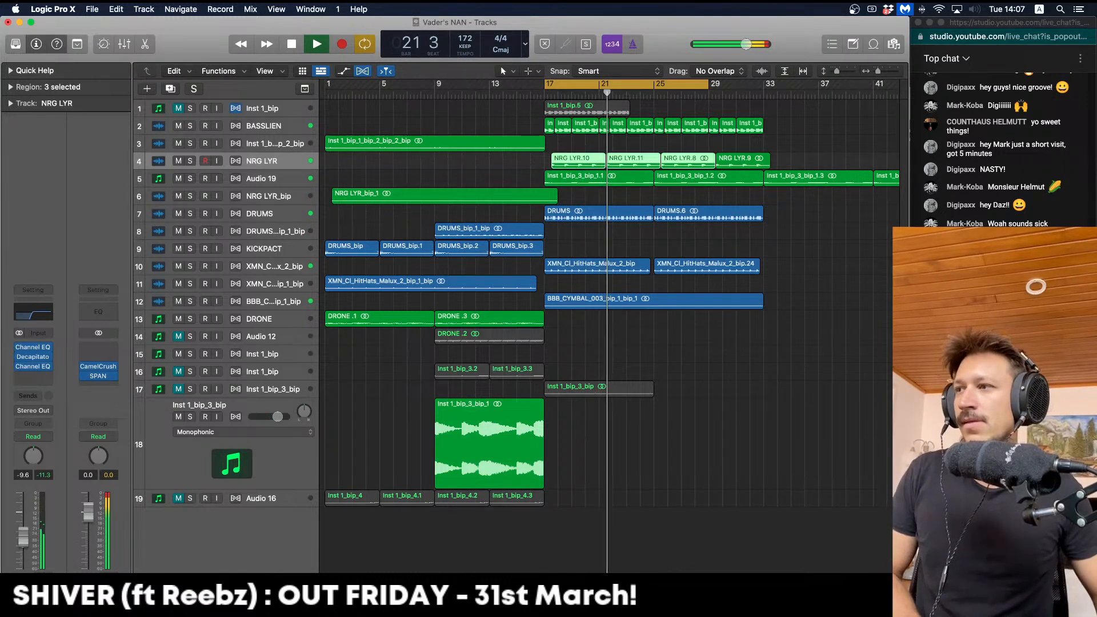
{"action": "key", "text": "Down"}
{"action": "left_click_drag", "start_coordinate": [21, 550], "coordinate": [21, 551]}
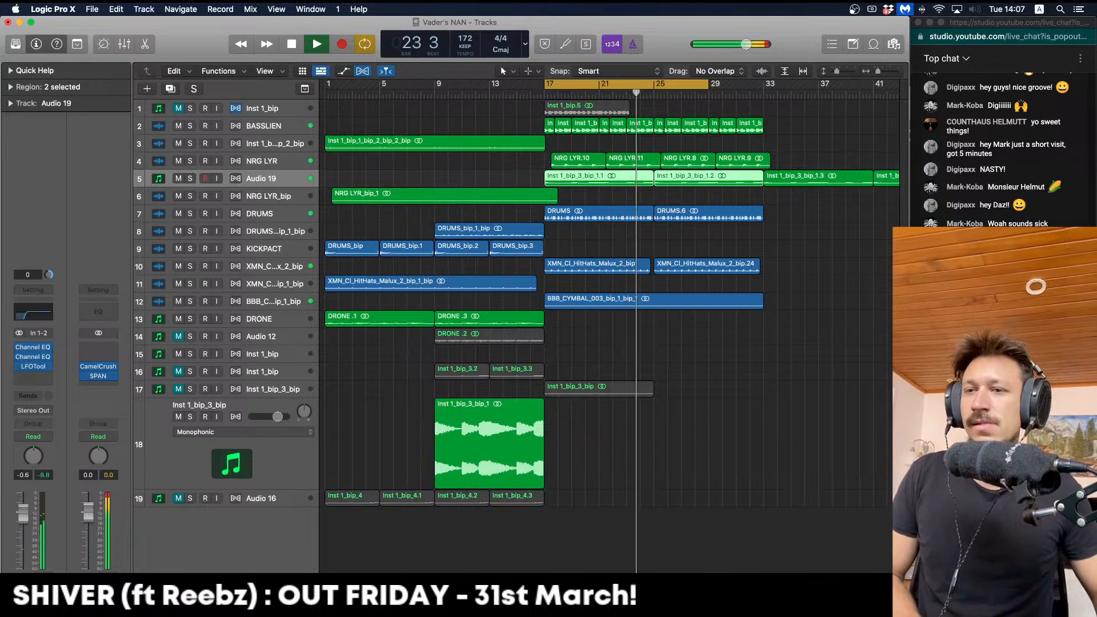
Add another Channel EQ to Audio 19 with a 24 dB/Oct low cut at about 210 Hz
{"action": "left_click", "coordinate": [39, 374]}
{"action": "left_click", "coordinate": [45, 399]}
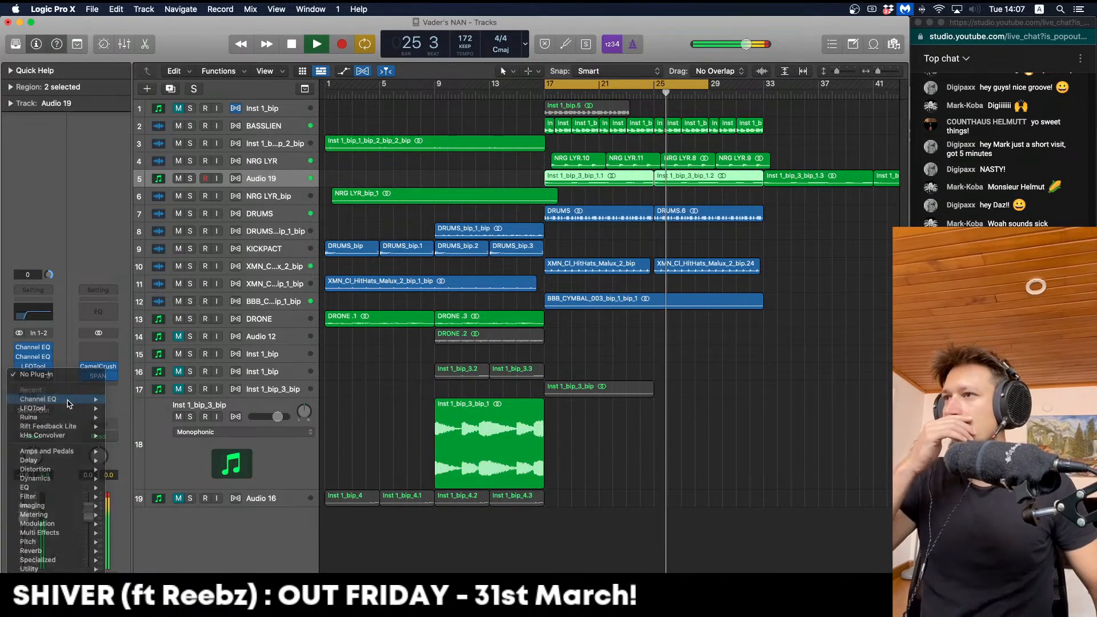
{"action": "left_click_drag", "start_coordinate": [488, 345], "coordinate": [522, 347]}
{"action": "left_click_drag", "start_coordinate": [387, 394], "coordinate": [386, 408]}
{"action": "left_click_drag", "start_coordinate": [540, 338], "coordinate": [556, 347]}
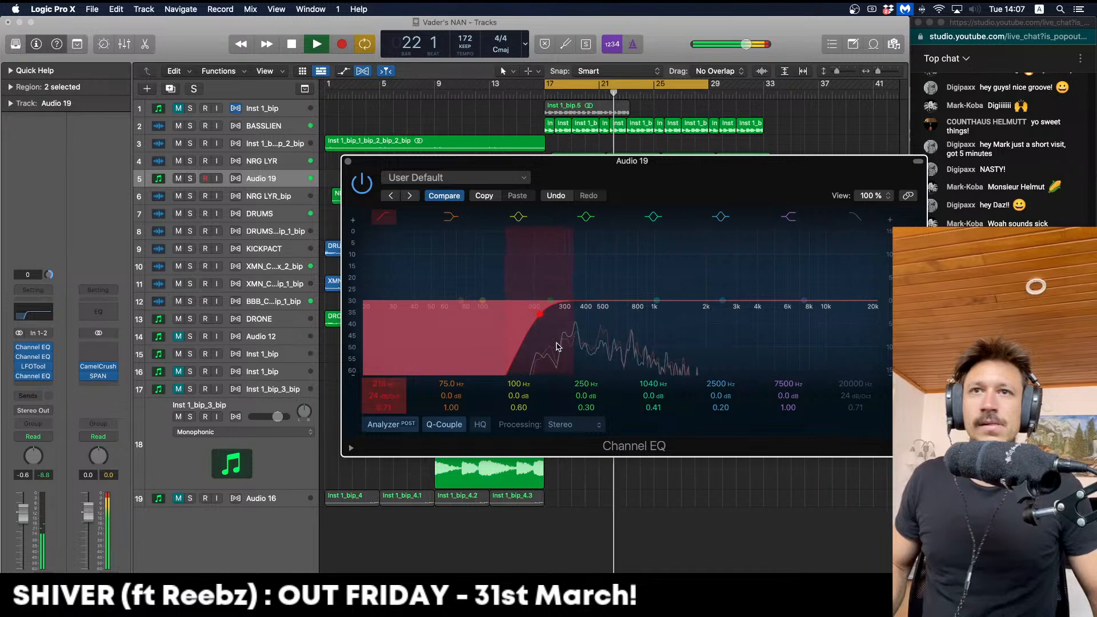
Stop playback, close the Audio 19 EQ window, and deselect its two regions
{"action": "key", "text": "super+w"}
{"action": "key", "text": "space"}
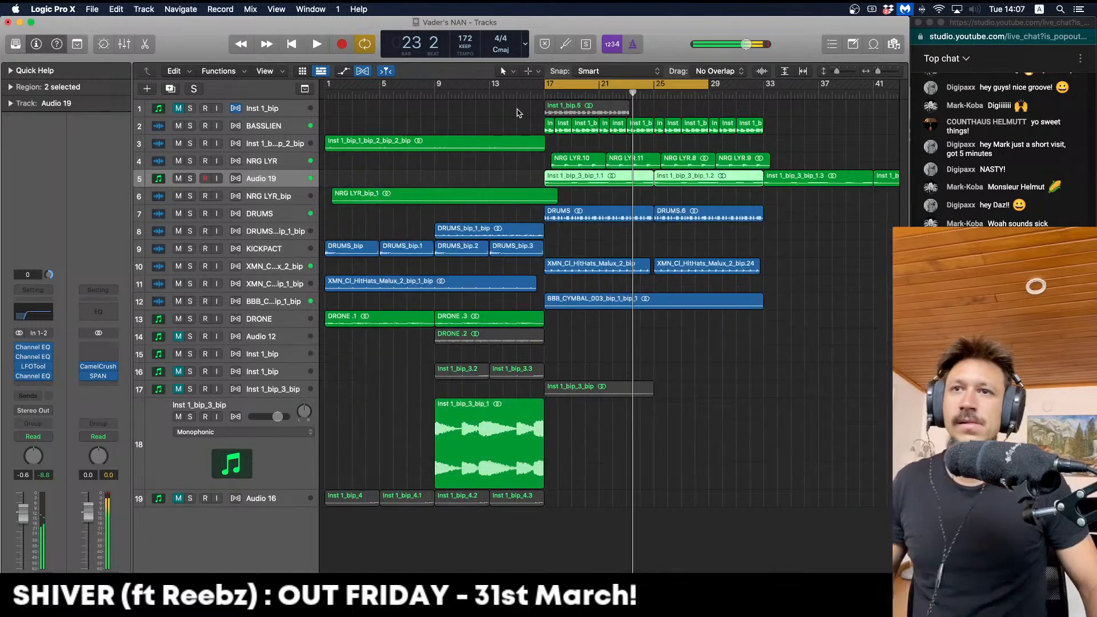
{"action": "left_click", "coordinate": [583, 482]}
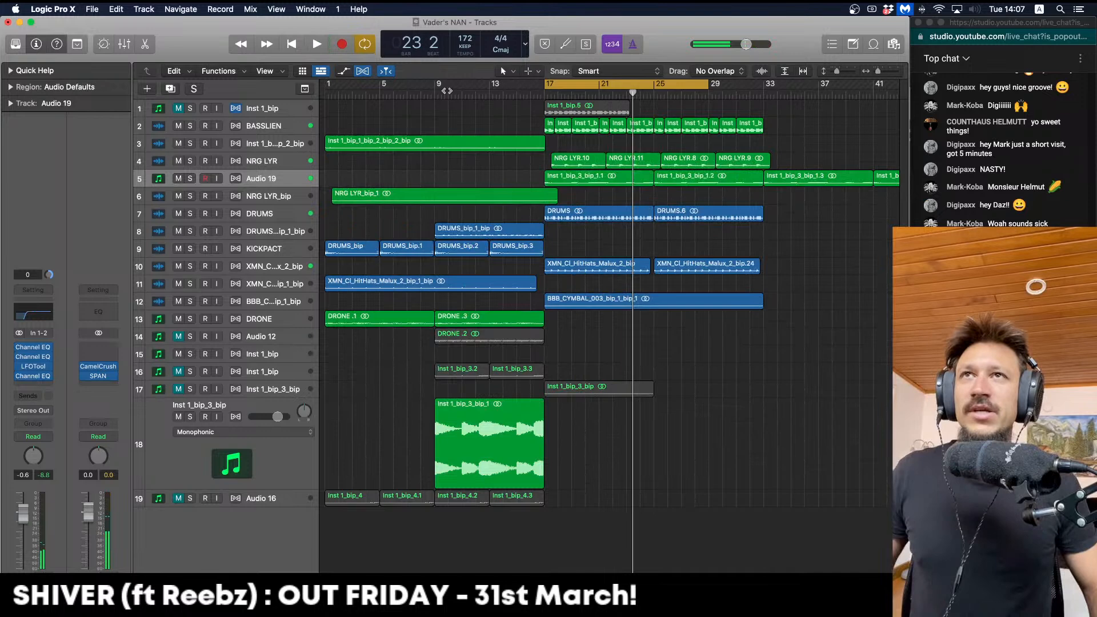
Loop from bar 9, copy the track 18 riff region to bar 1, and lower the riff track's volume
{"action": "left_click_drag", "start_coordinate": [439, 85], "coordinate": [588, 85]}
{"action": "key", "text": "space"}
{"action": "left_click_drag", "start_coordinate": [444, 437], "coordinate": [333, 429]}
{"action": "key", "text": "space"}
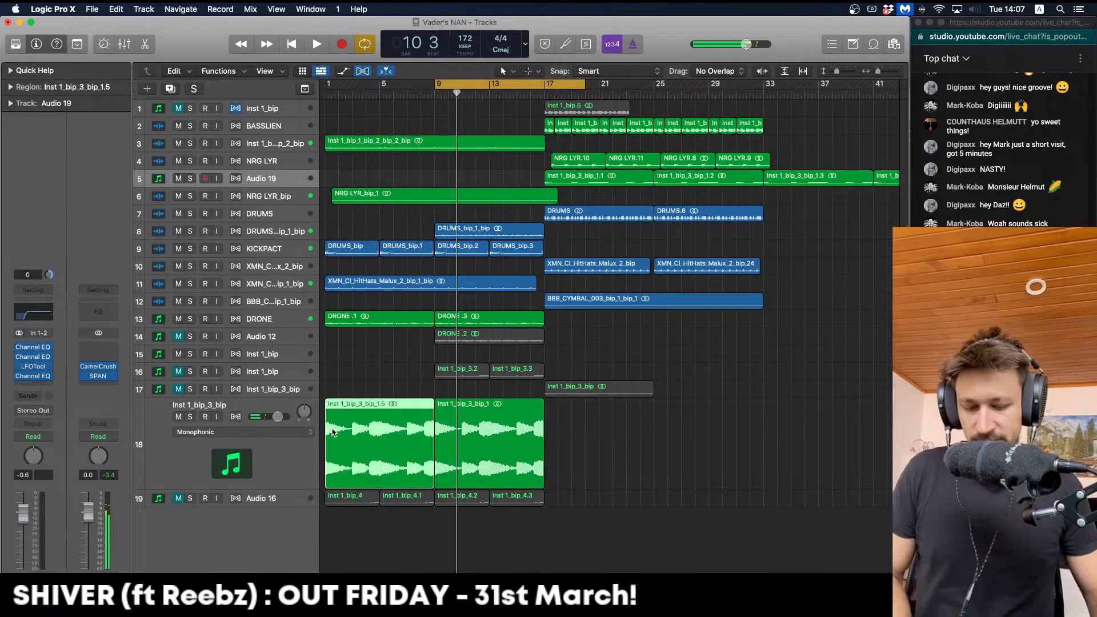
{"action": "key", "text": "space"}
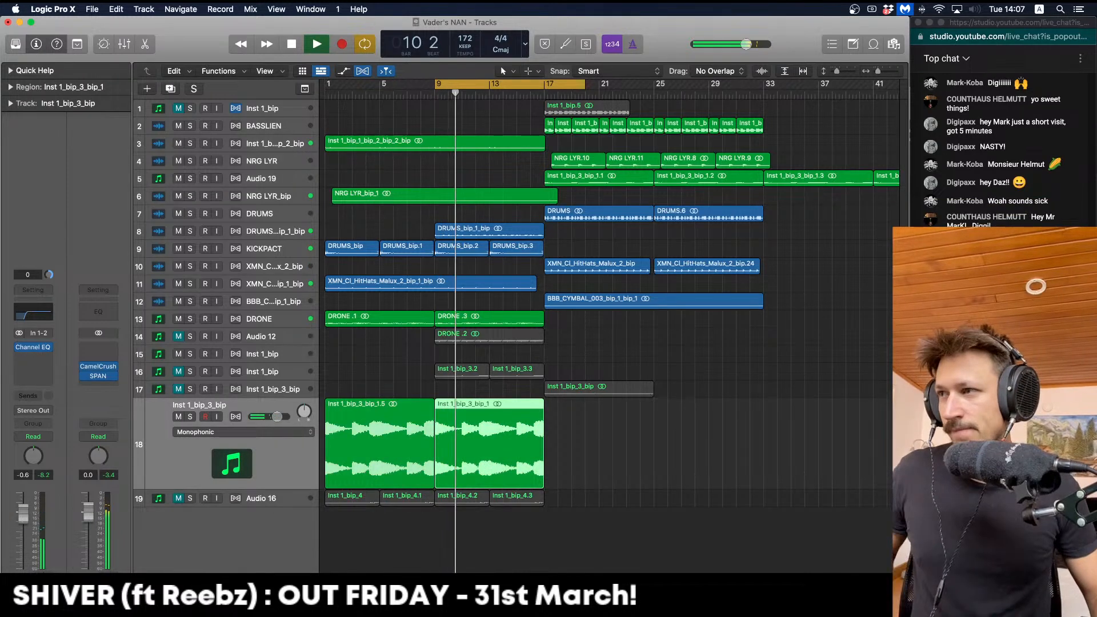
{"action": "left_click_drag", "start_coordinate": [23, 511], "coordinate": [25, 528]}
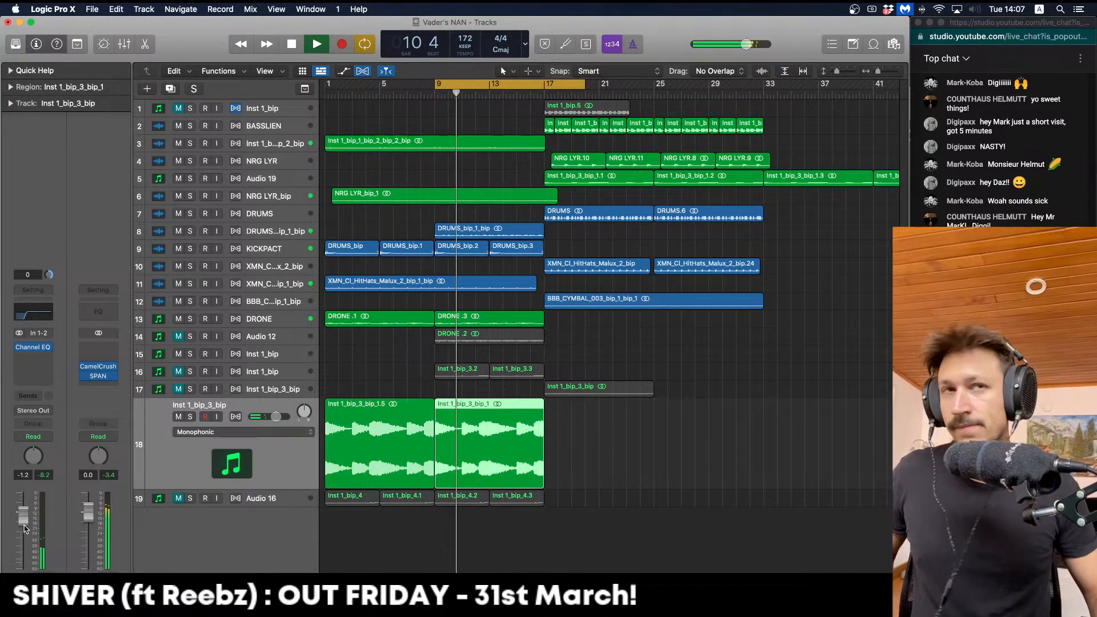
Insert a Channel EQ on Inst 1_bip_3_bip with an 18 dB/Oct high-pass at 142 Hz
{"action": "left_click", "coordinate": [39, 357]}
{"action": "left_click", "coordinate": [67, 380]}
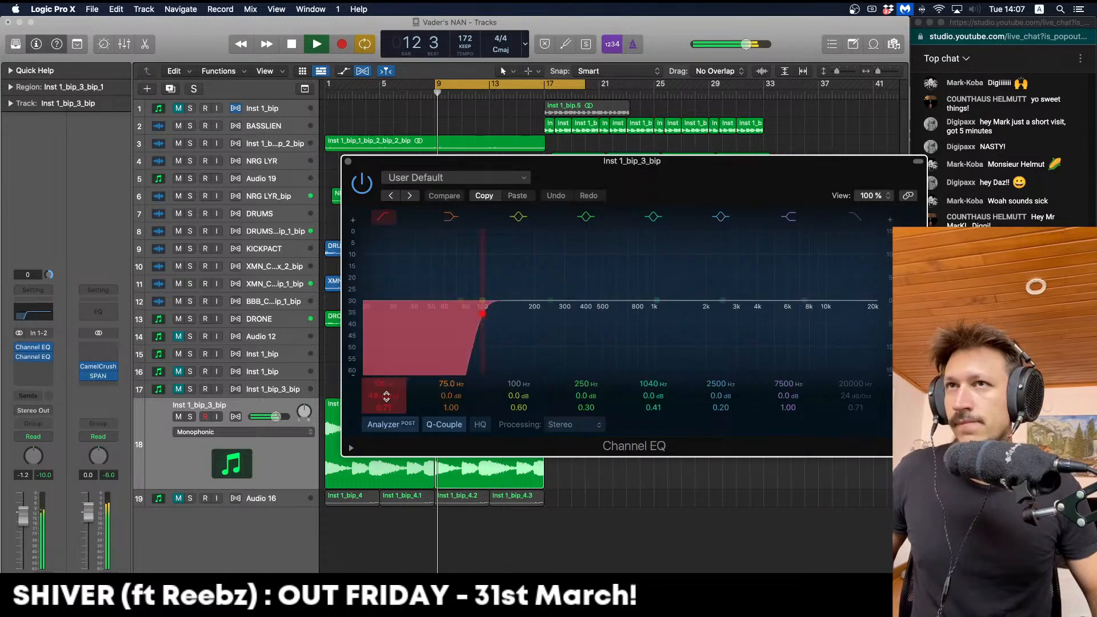
{"action": "left_click_drag", "start_coordinate": [386, 396], "coordinate": [386, 411]}
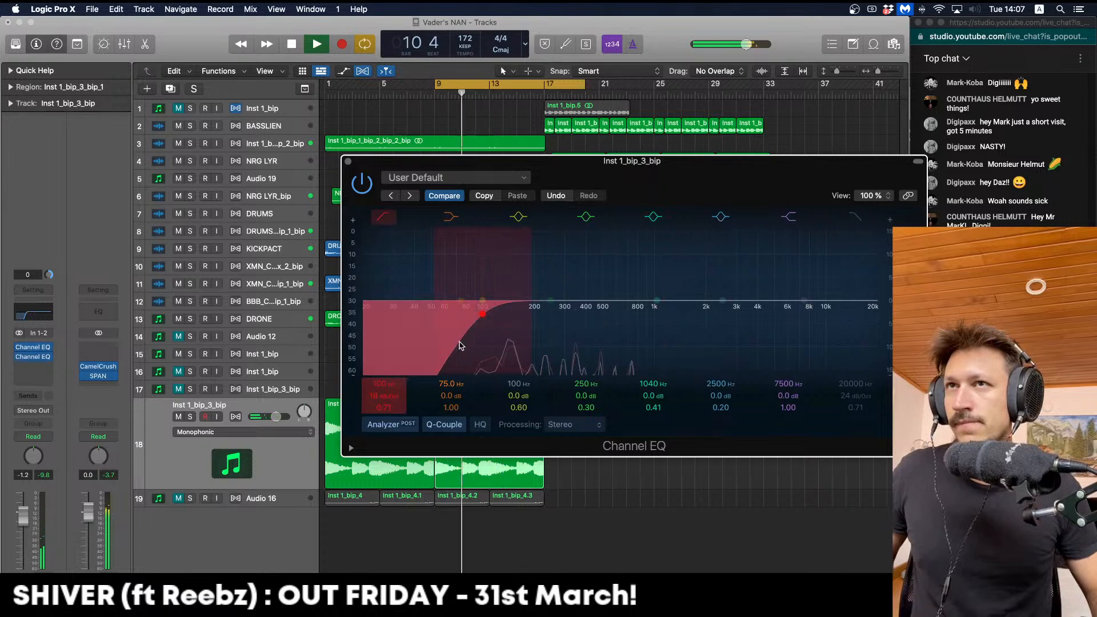
{"action": "left_click_drag", "start_coordinate": [496, 338], "coordinate": [526, 343]}
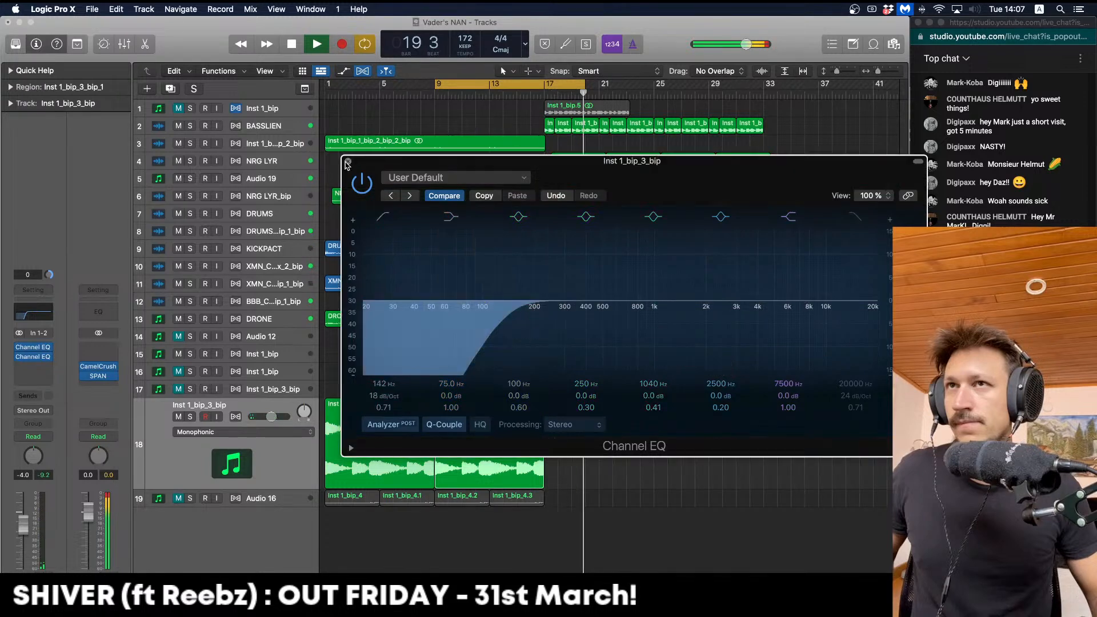
{"action": "left_click", "coordinate": [347, 164]}
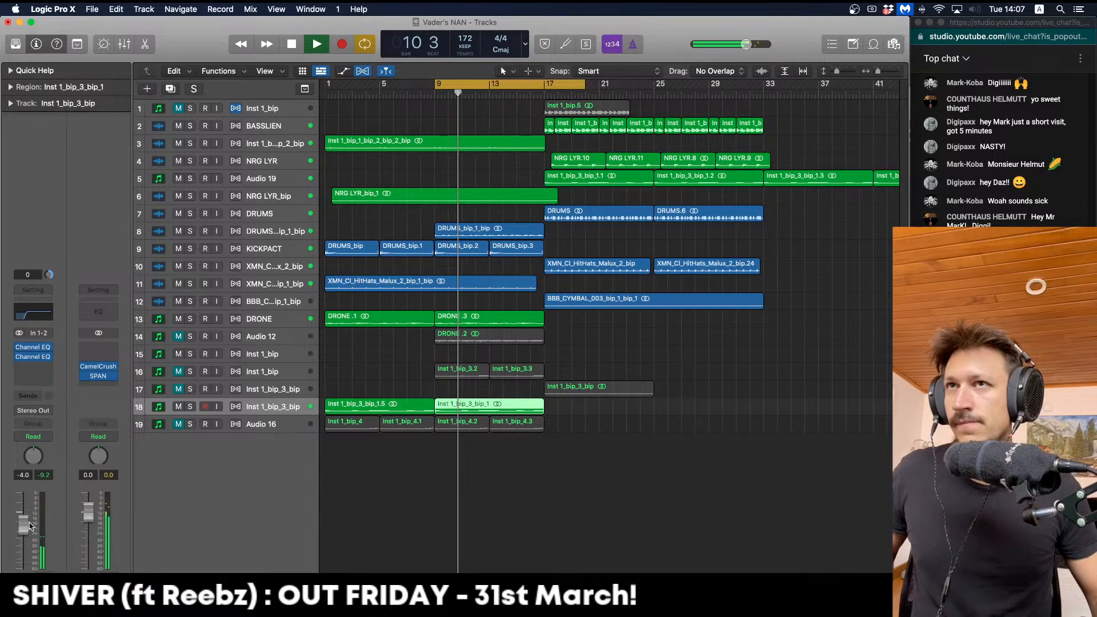
Audition track 16 soloed, move its two regions to bar 1, and mute the track
{"action": "key", "text": "Return"}
{"action": "left_click", "coordinate": [191, 424]}
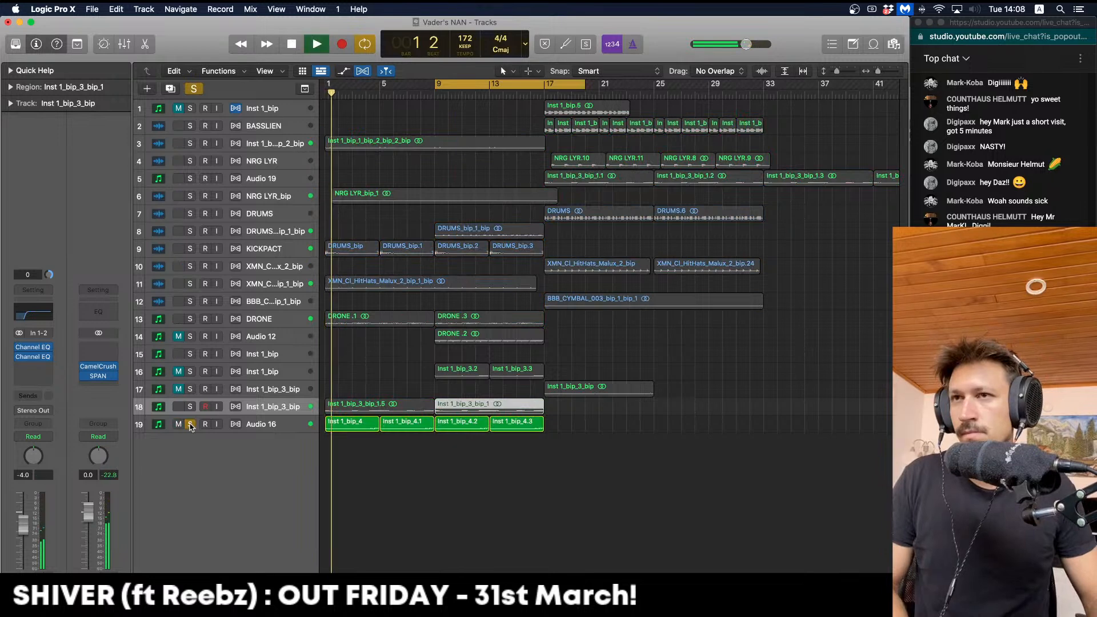
{"action": "left_click", "coordinate": [190, 427]}
{"action": "left_click_drag", "start_coordinate": [453, 374], "coordinate": [343, 375]}
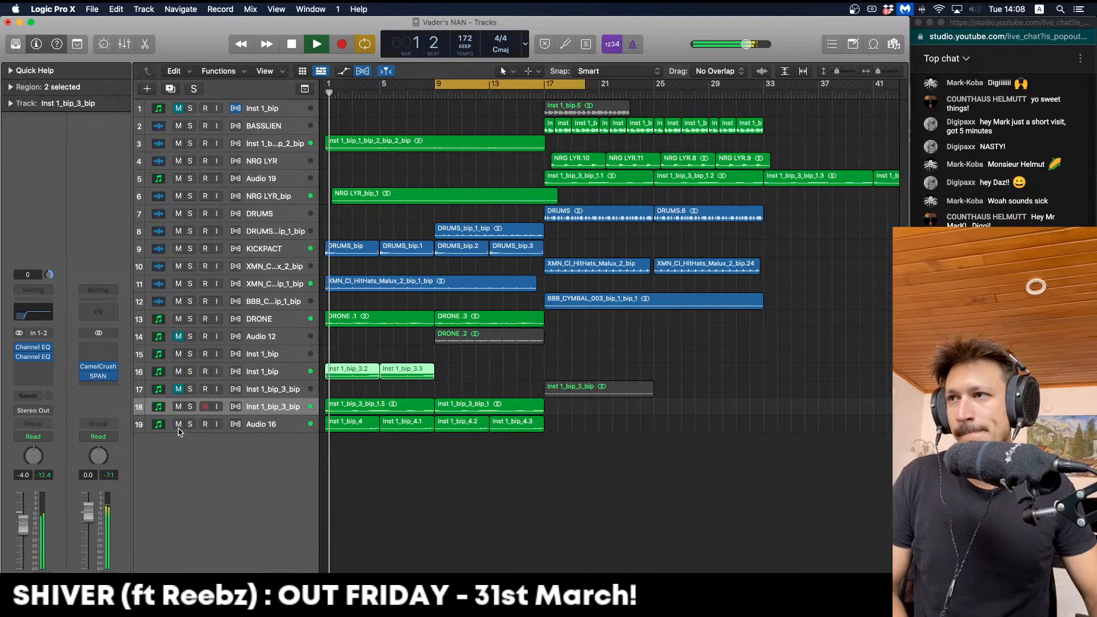
{"action": "left_click", "coordinate": [179, 426]}
{"action": "left_click", "coordinate": [263, 373]}
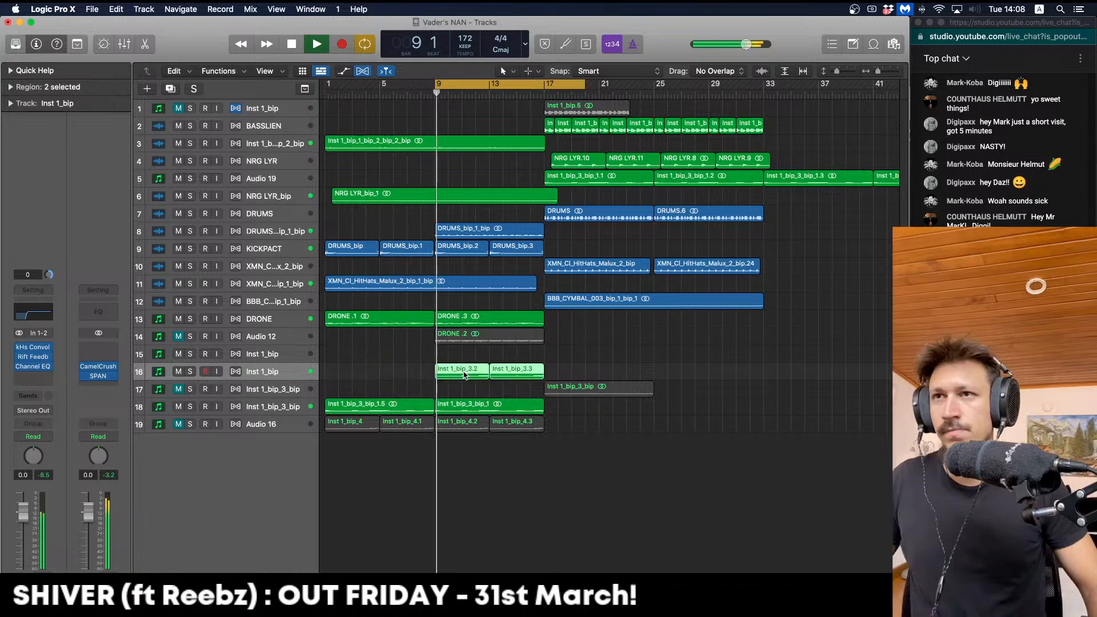
{"action": "left_click", "coordinate": [345, 379]}
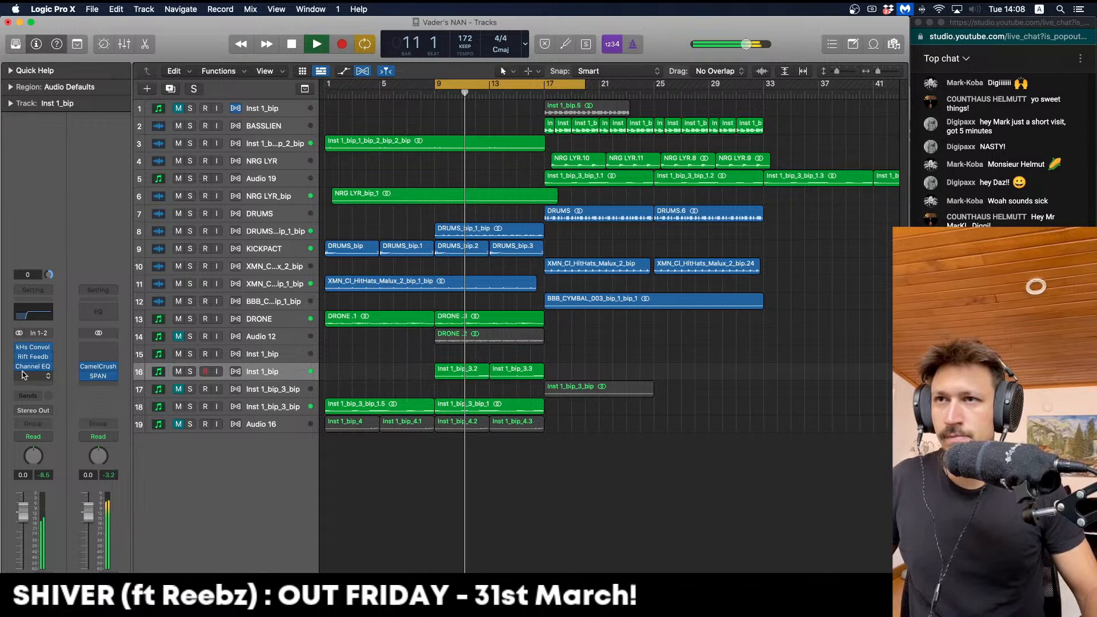
Insert a stereo Channel EQ on track 16 cutting below 320 Hz at 36 dB/Oct, with looping off
{"action": "left_click", "coordinate": [23, 375]}
{"action": "mouse_move", "coordinate": [92, 403]}
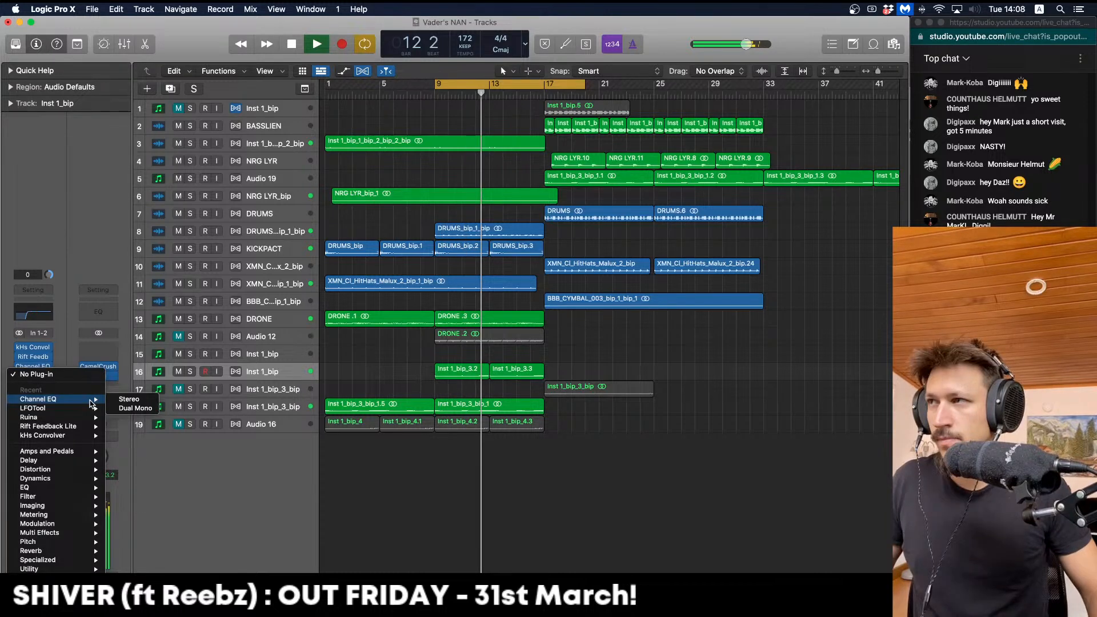
{"action": "left_click", "coordinate": [129, 398]}
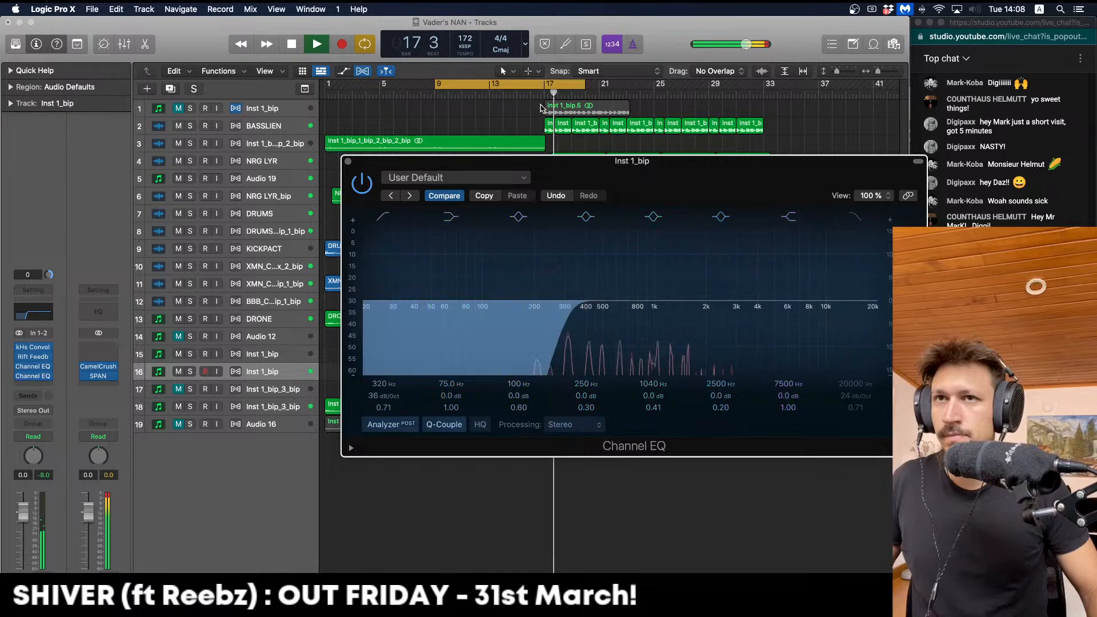
{"action": "key", "text": "c"}
{"action": "left_click", "coordinate": [347, 161]}
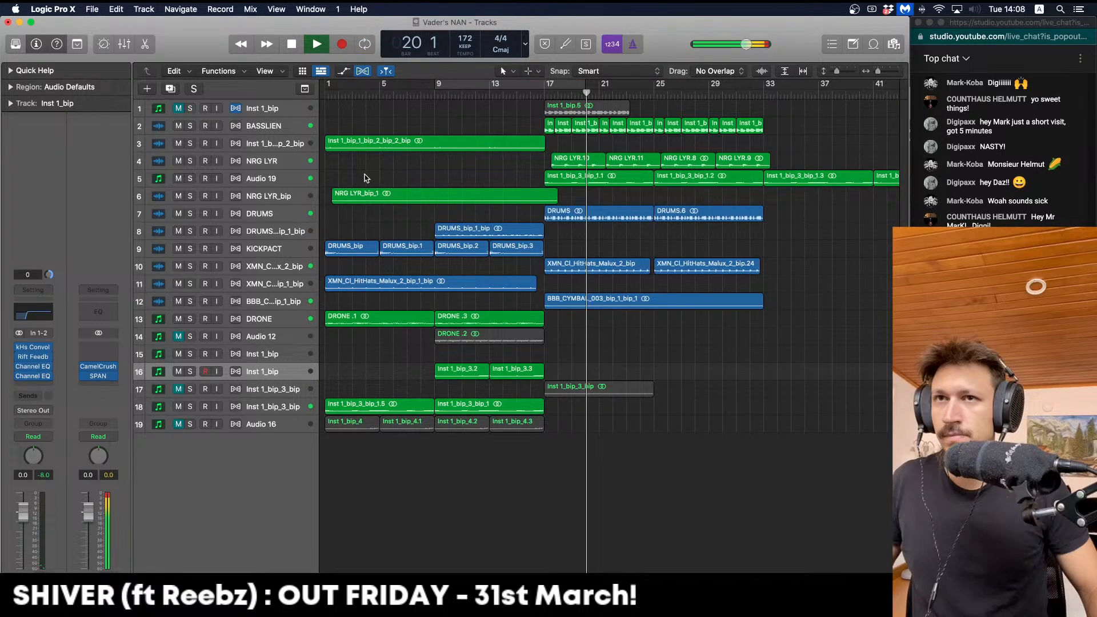
{"action": "left_click", "coordinate": [512, 376]}
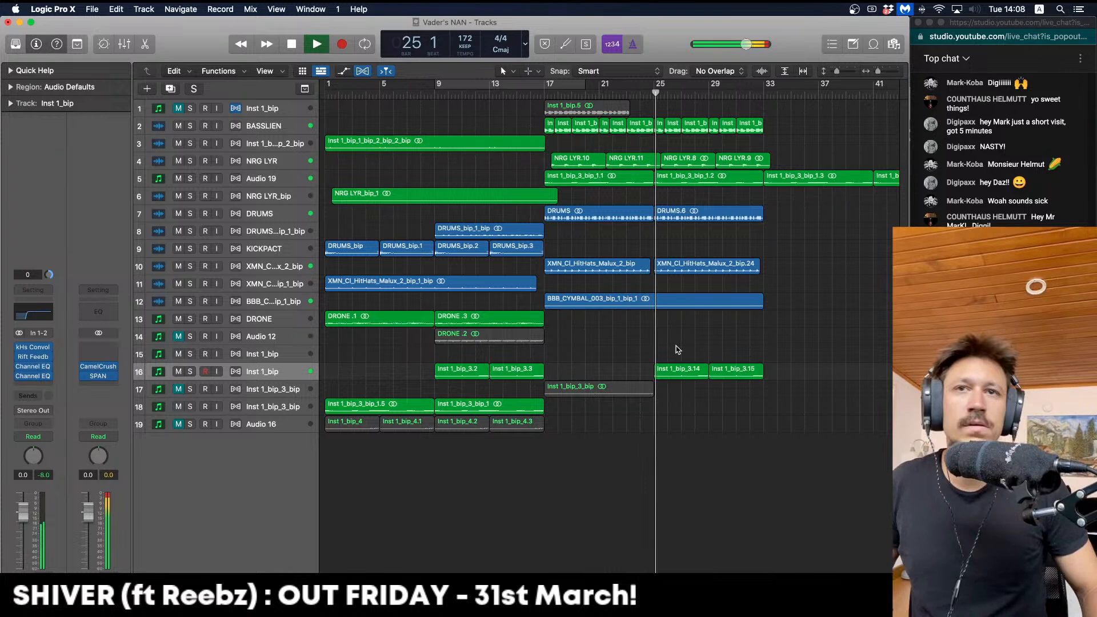
Raise the NRG LYR volume and delete the later riff regions on tracks 16 and 5
{"action": "scroll", "coordinate": [678, 349], "scroll_direction": "right", "scroll_amount": 2}
{"action": "left_click", "coordinate": [283, 162]}
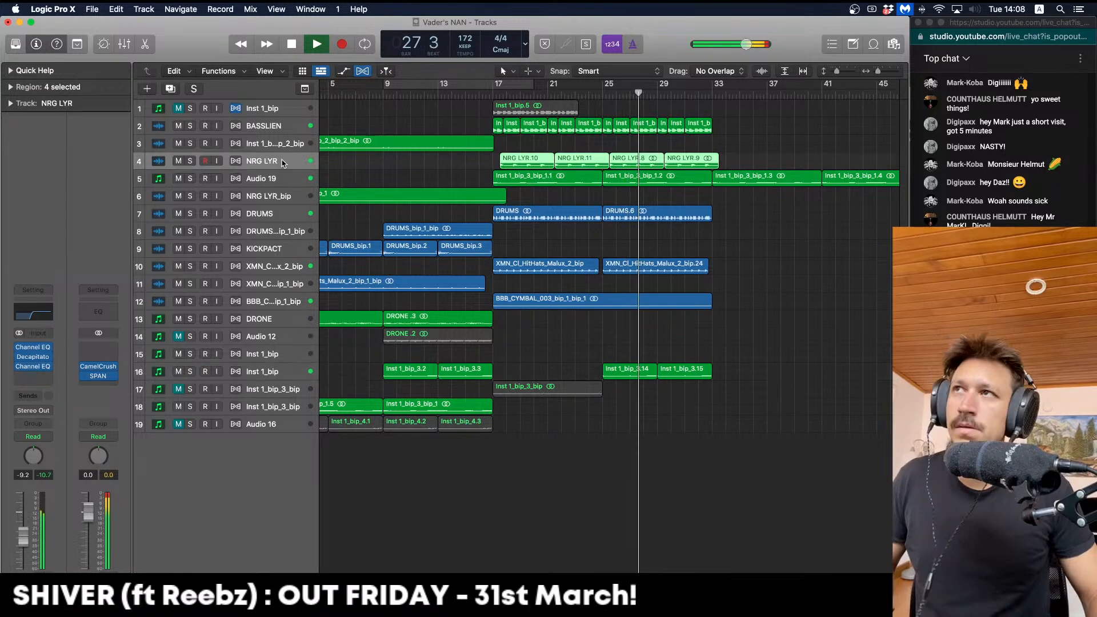
{"action": "left_click_drag", "start_coordinate": [23, 537], "coordinate": [23, 528]}
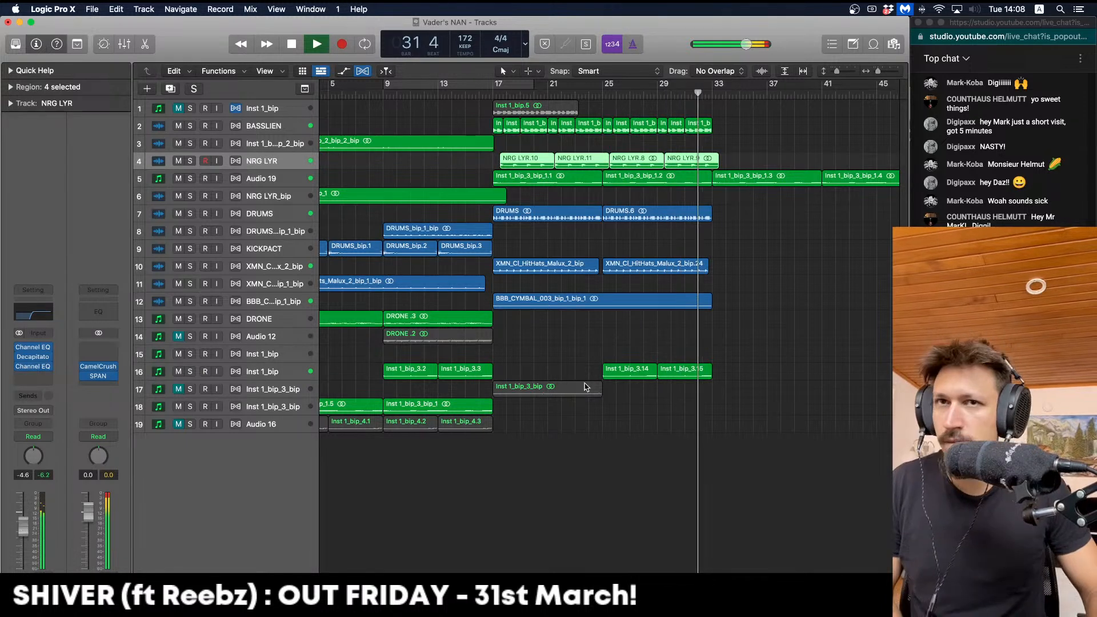
{"action": "left_click_drag", "start_coordinate": [768, 382], "coordinate": [626, 374]}
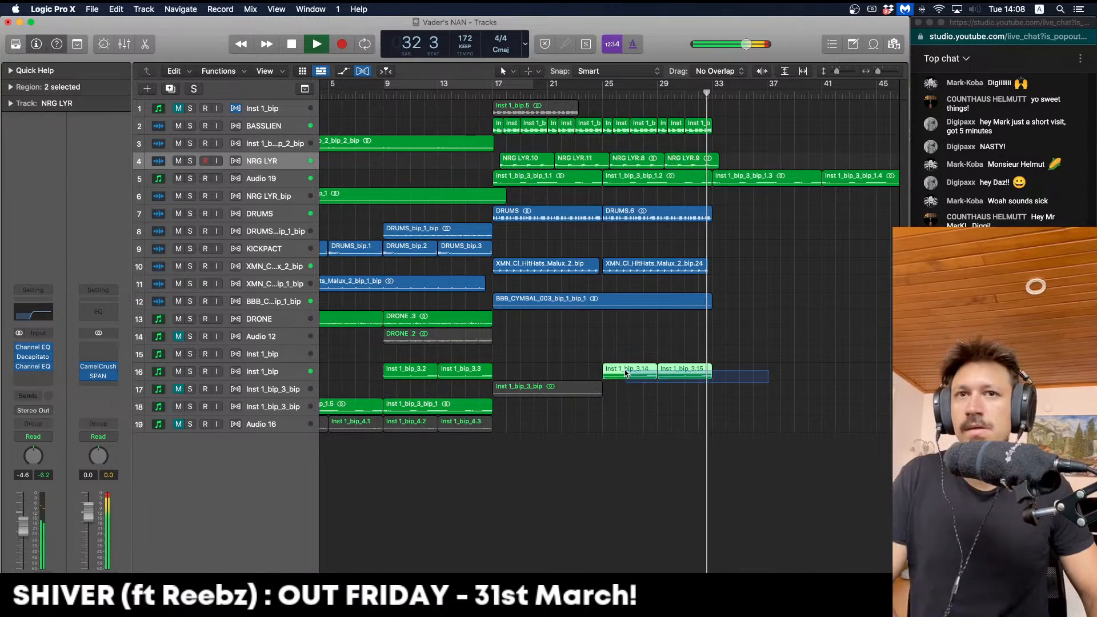
{"action": "key", "text": "Delete"}
{"action": "key", "text": "super+Left"}
{"action": "left_click_drag", "start_coordinate": [612, 198], "coordinate": [571, 184]}
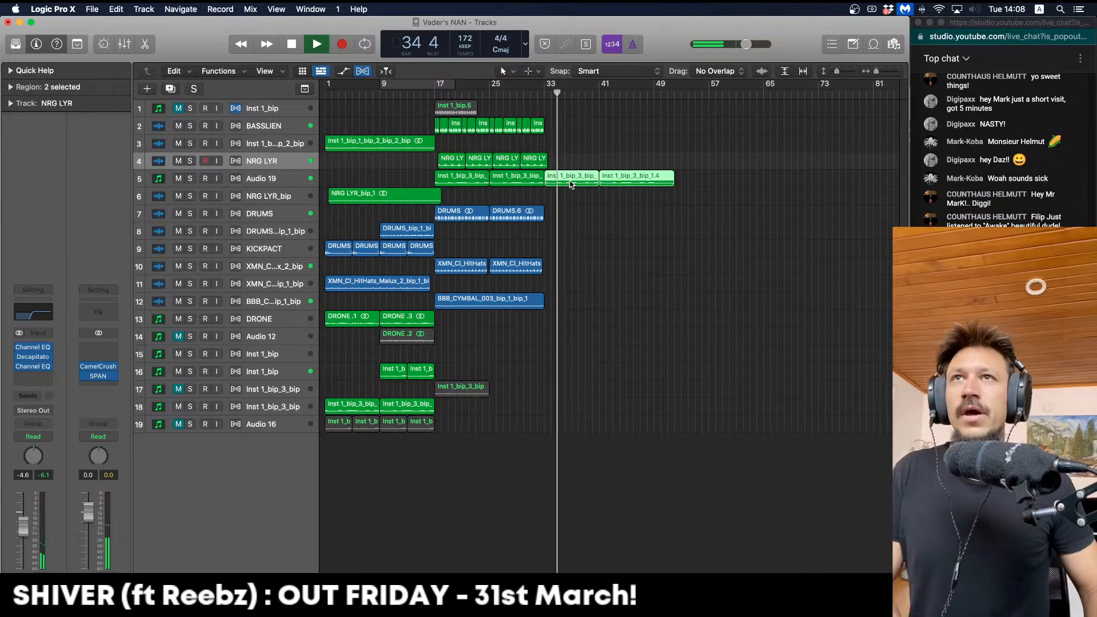
{"action": "key", "text": "Delete"}
{"action": "key", "text": "space"}
Duplicate the drop's drum, hi-hat, cymbal and track 5 regions from bar 33 to run through bar 49
{"action": "left_click", "coordinate": [425, 94]}
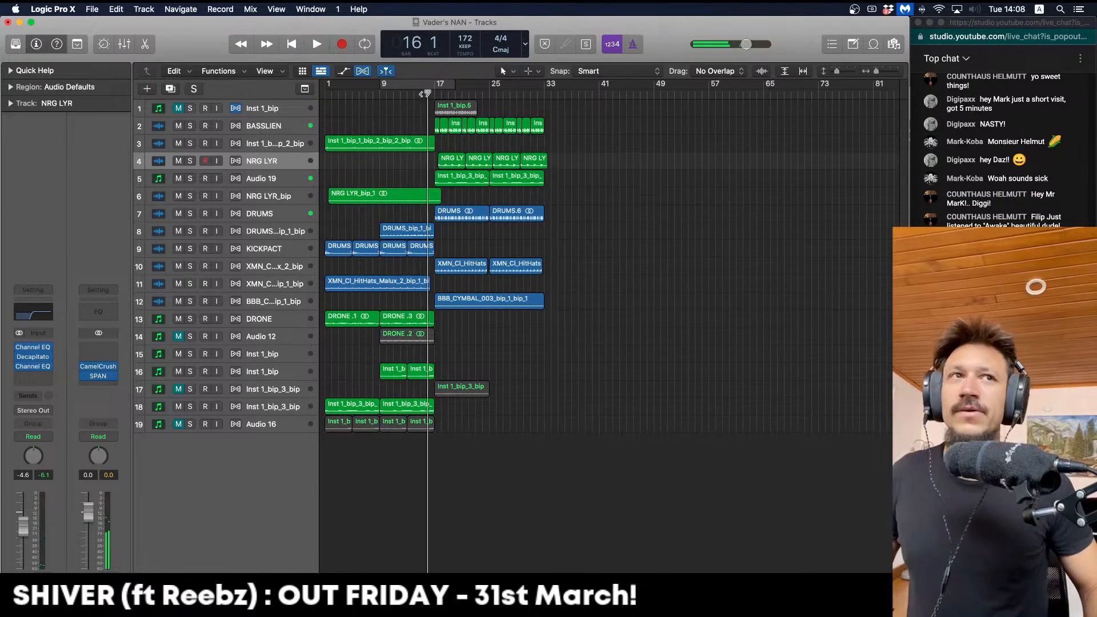
{"action": "key", "text": "space"}
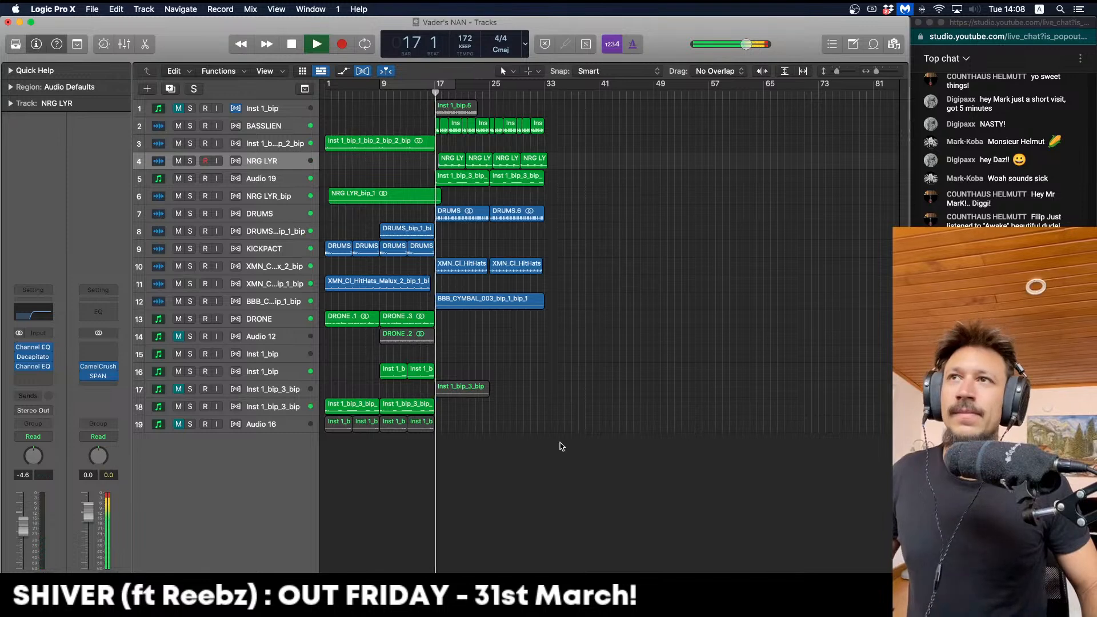
{"action": "left_click_drag", "start_coordinate": [579, 355], "coordinate": [449, 208]}
{"action": "key", "text": "space"}
{"action": "left_click_drag", "start_coordinate": [563, 176], "coordinate": [579, 131]}
{"action": "left_click", "coordinate": [592, 339]}
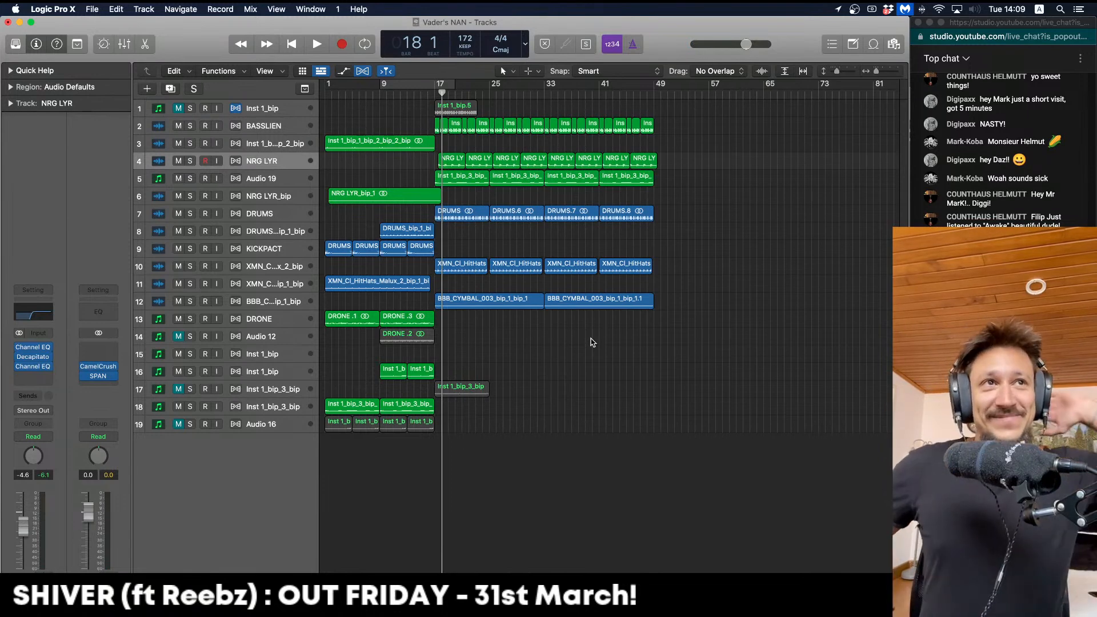
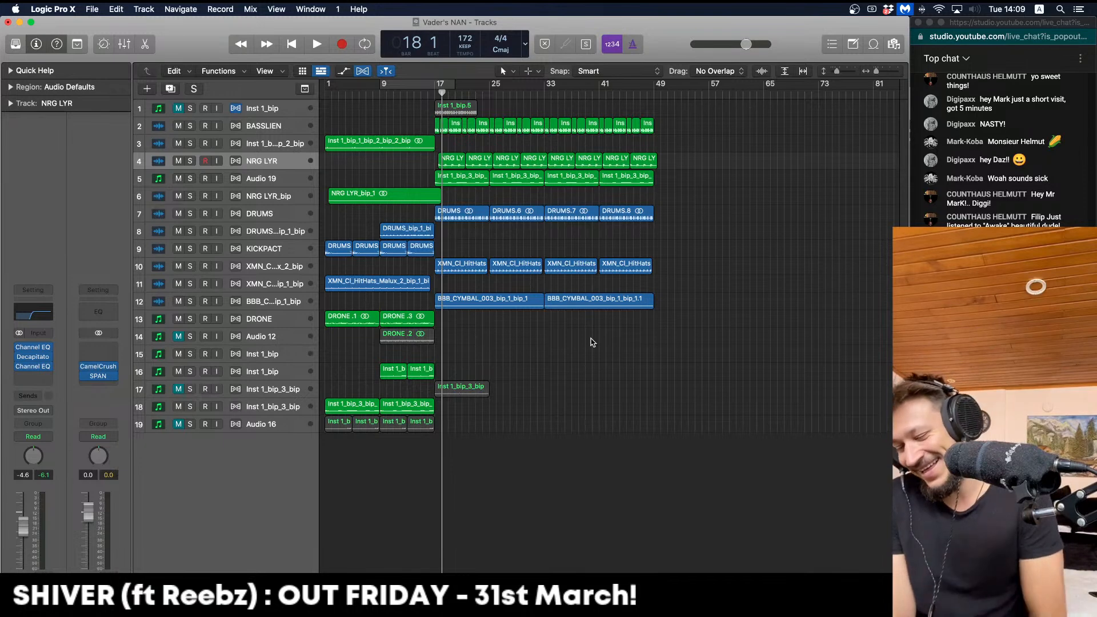
Play the arrangement back from bar 16 to audition the duplicated drop
{"action": "key", "text": "comma"}
{"action": "key", "text": "comma"}
{"action": "key", "text": "space"}
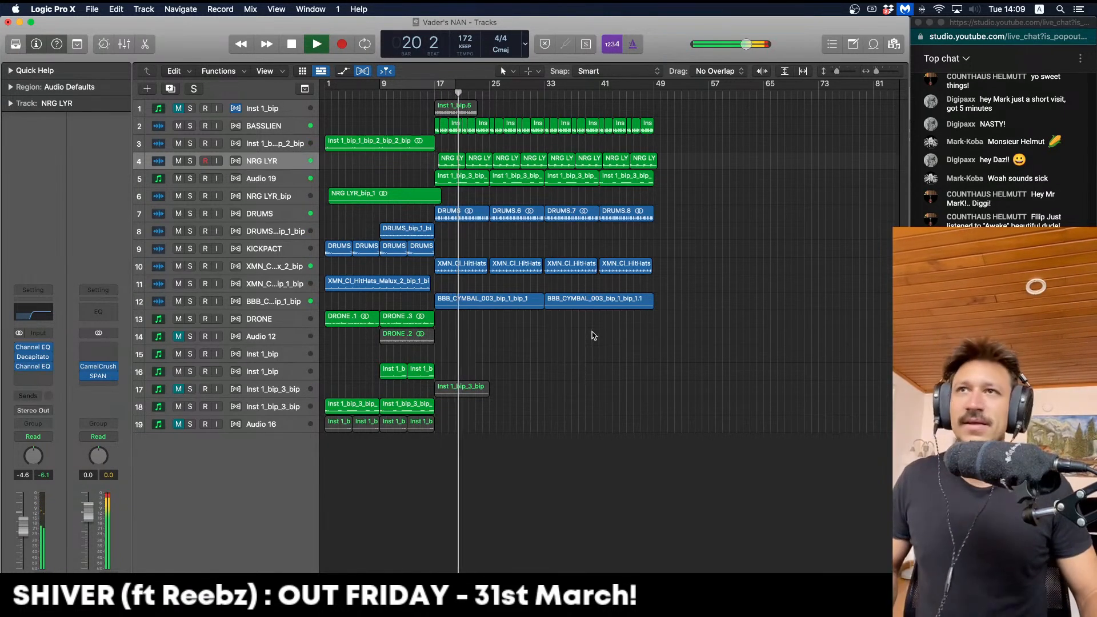
{"action": "key", "text": "space"}
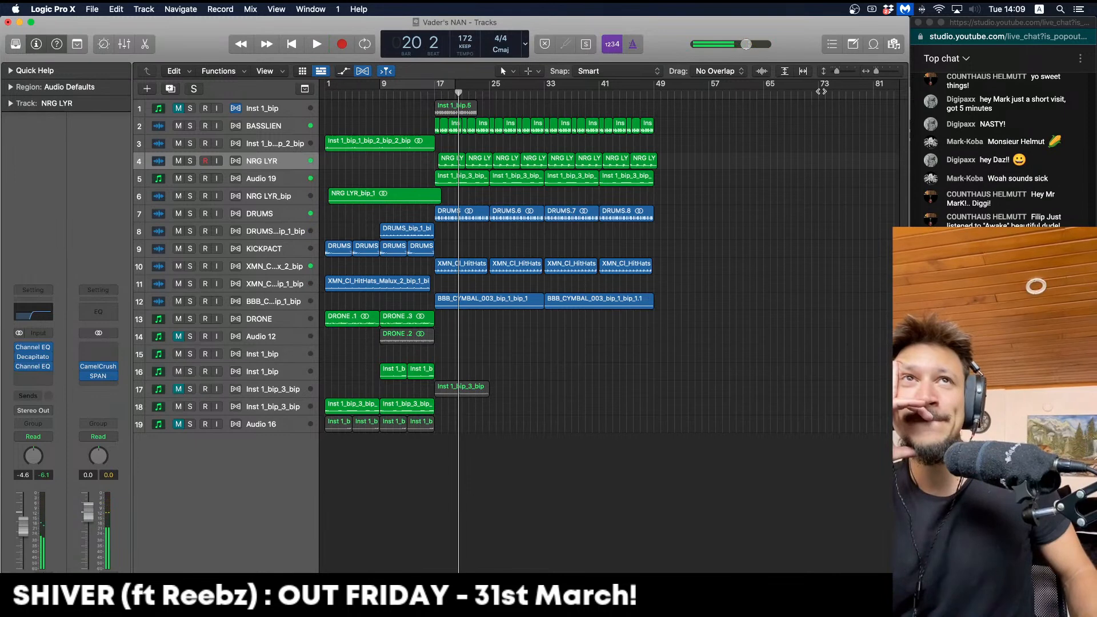
{"action": "left_click", "coordinate": [884, 46]}
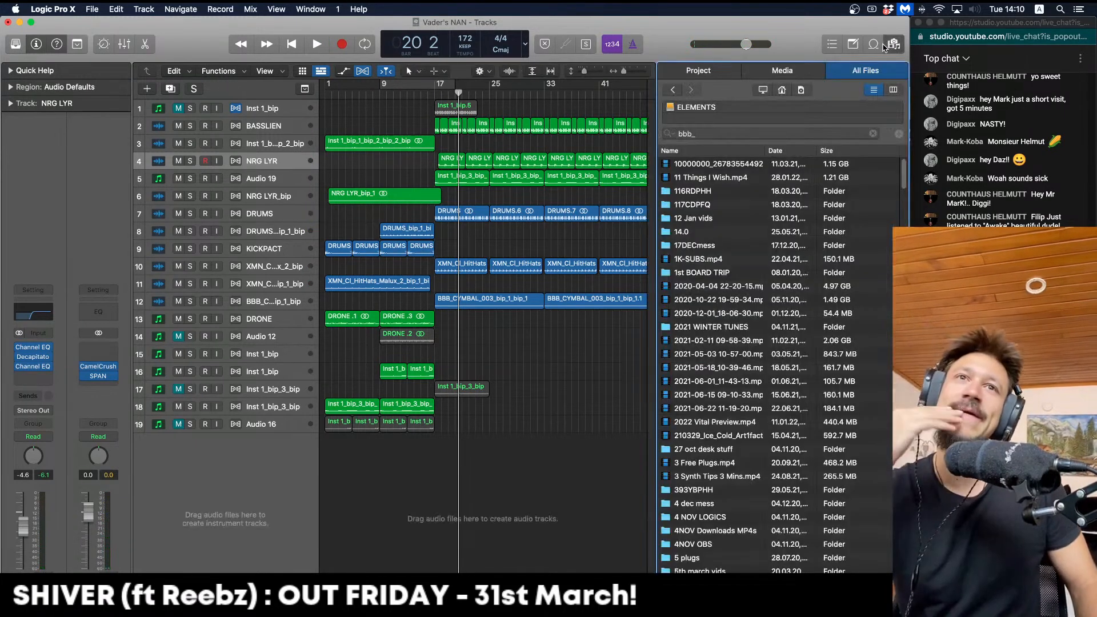
{"action": "left_click", "coordinate": [892, 44]}
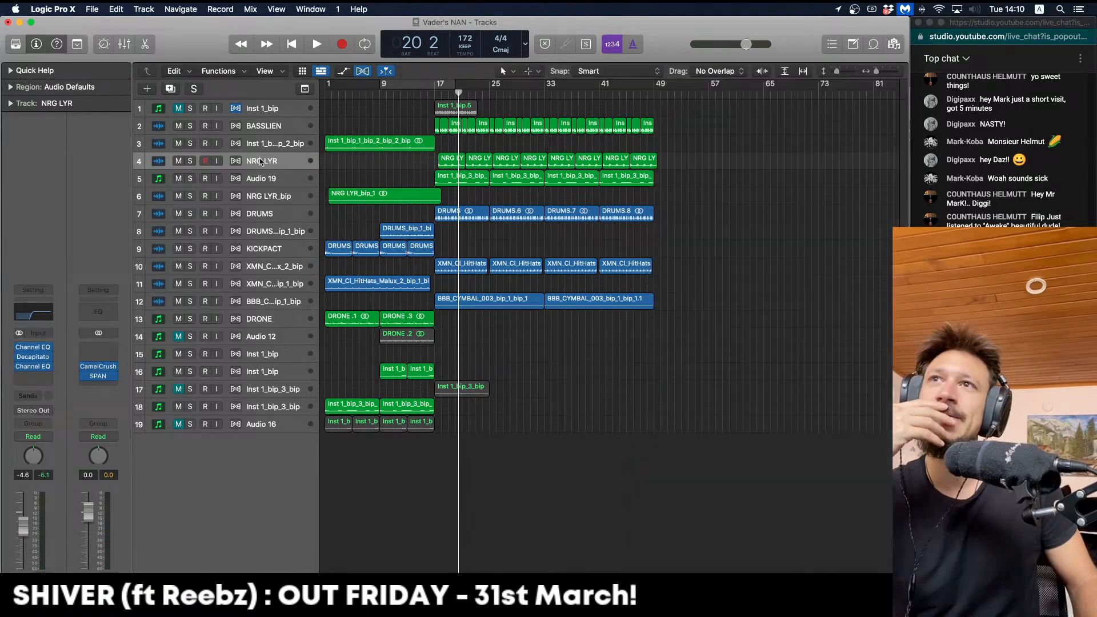
Solo DRUMS, loop bars 17–49, and bounce its four regions in place
{"action": "left_click", "coordinate": [271, 214]}
{"action": "left_click", "coordinate": [193, 214]}
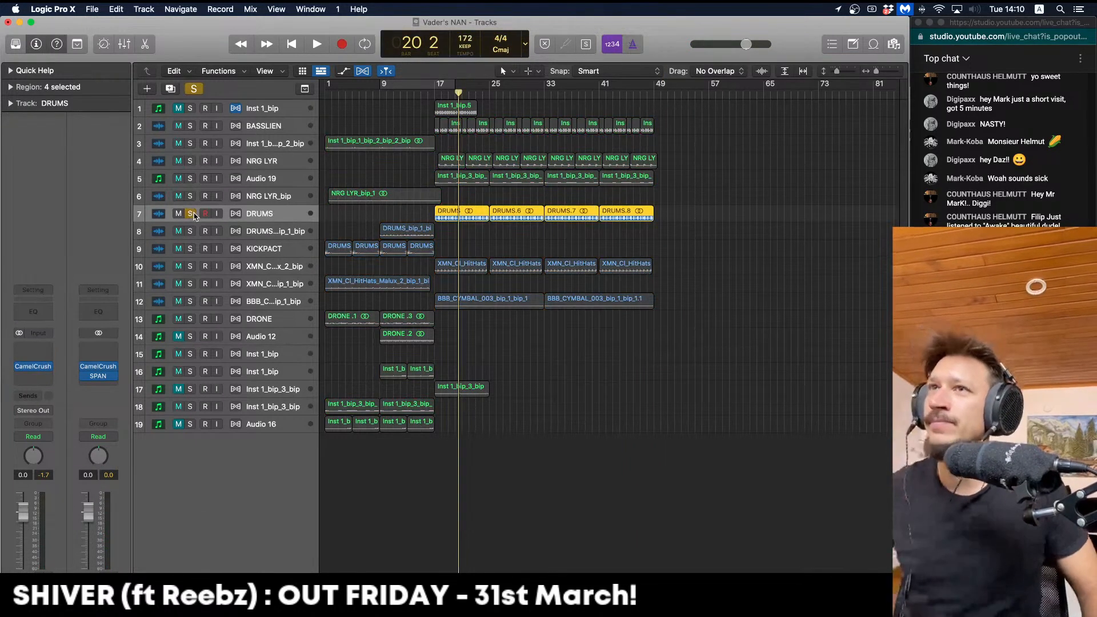
{"action": "key", "text": "space"}
{"action": "key", "text": "space"}
{"action": "left_click_drag", "start_coordinate": [437, 88], "coordinate": [655, 124]}
{"action": "left_click_drag", "start_coordinate": [680, 214], "coordinate": [469, 218]}
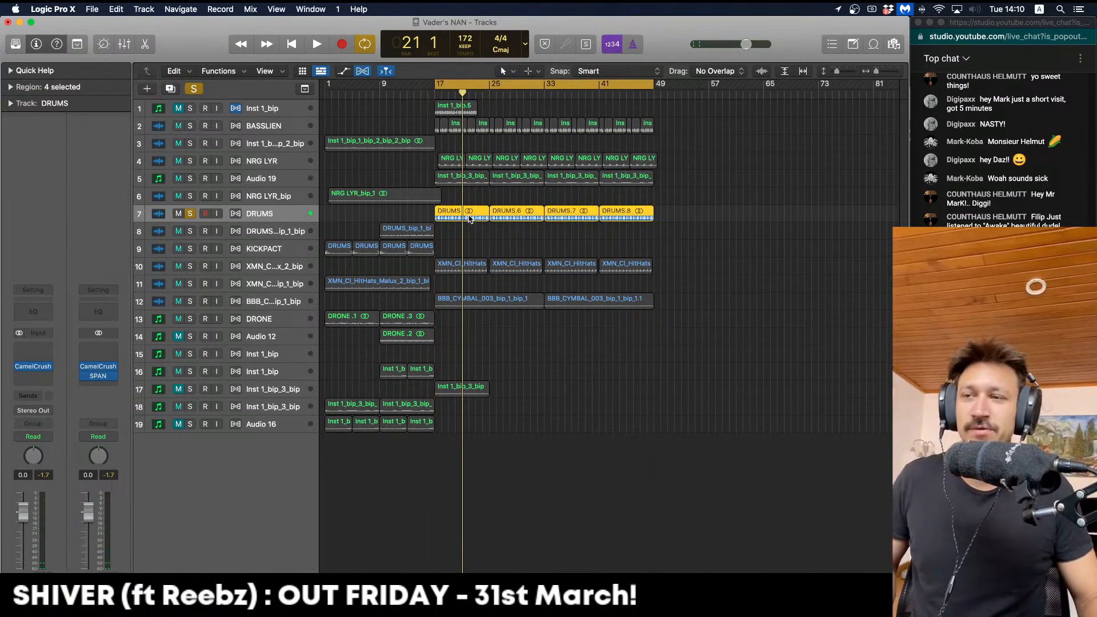
{"action": "key", "text": "ctrl+b"}
{"action": "key", "text": "Return"}
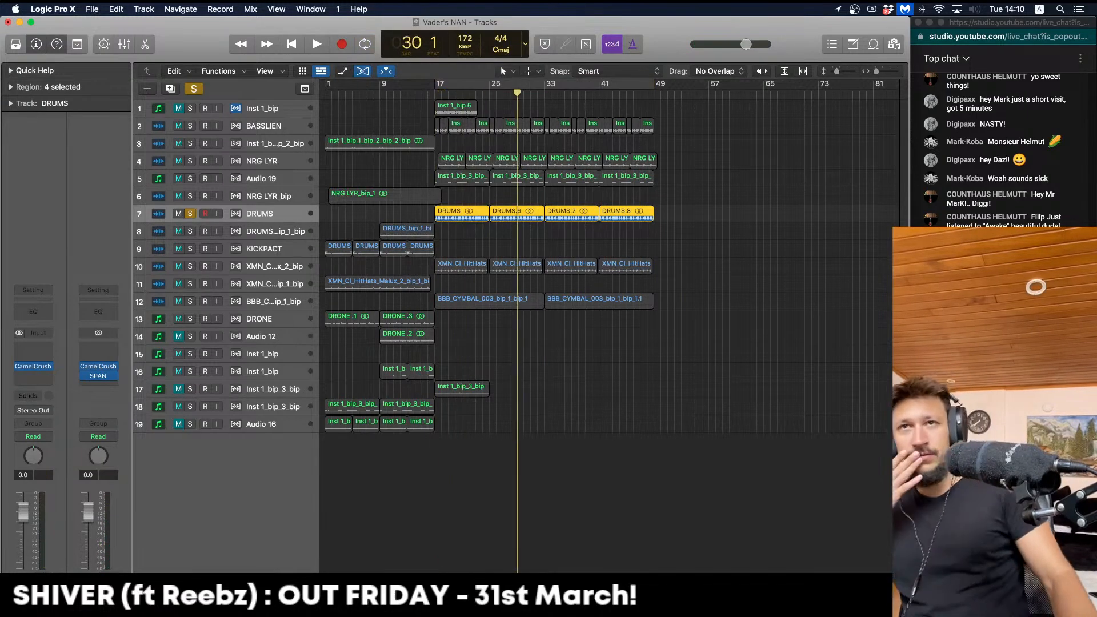
Solo the new DRUMS_bip track and insert a stereo kHs Convolver on it
{"action": "left_click", "coordinate": [452, 184]}
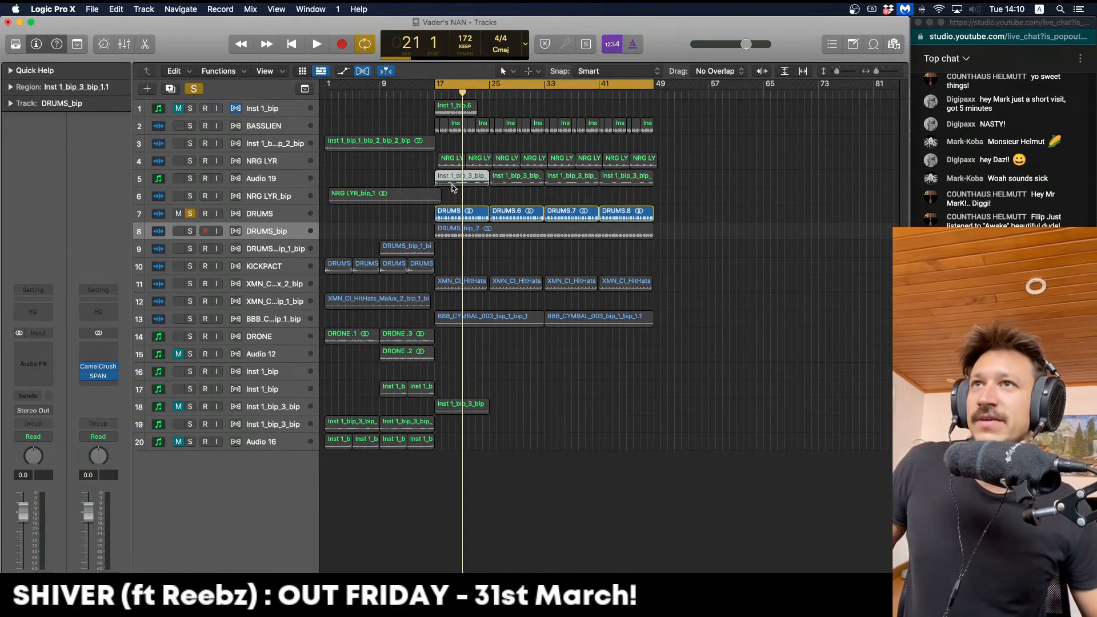
{"action": "left_click", "coordinate": [190, 230]}
{"action": "key", "text": "space"}
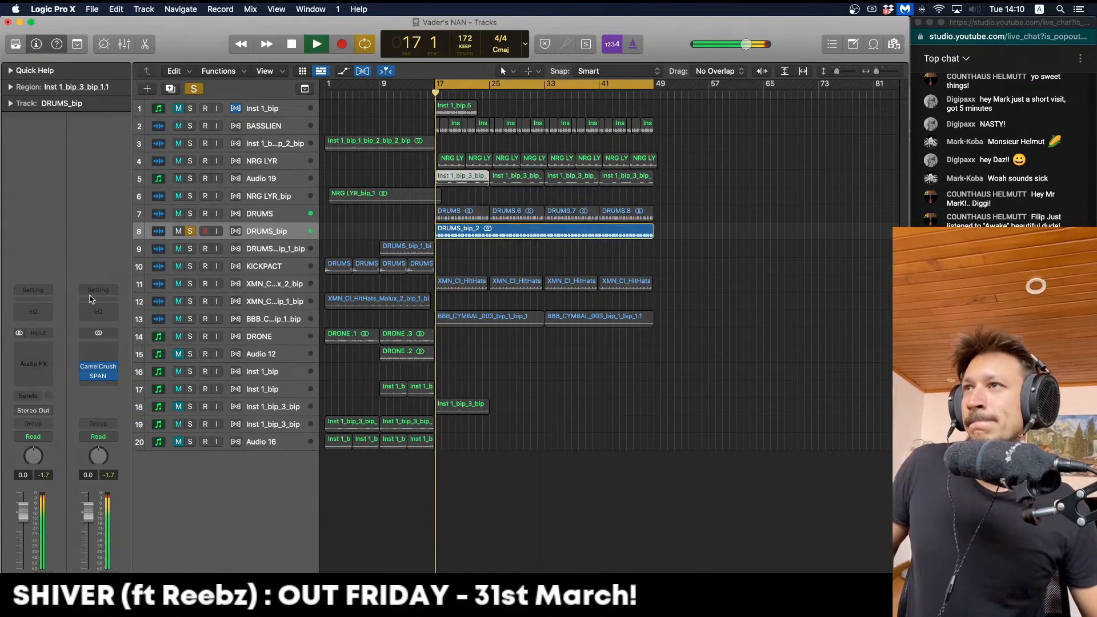
{"action": "key", "text": "space"}
{"action": "left_click", "coordinate": [33, 356]}
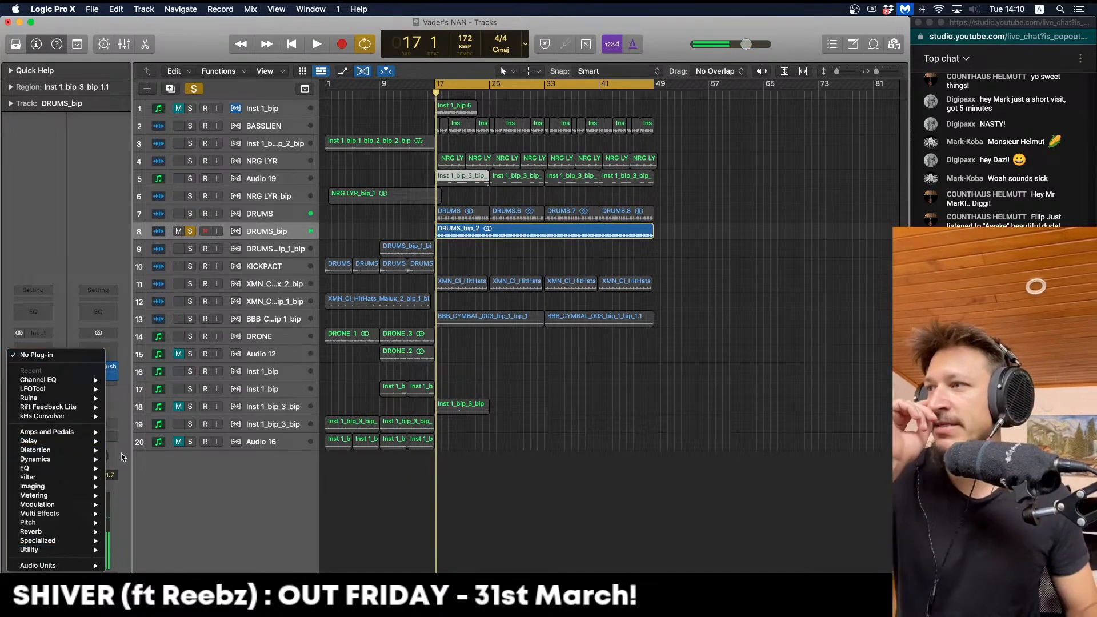
{"action": "mouse_move", "coordinate": [98, 416]}
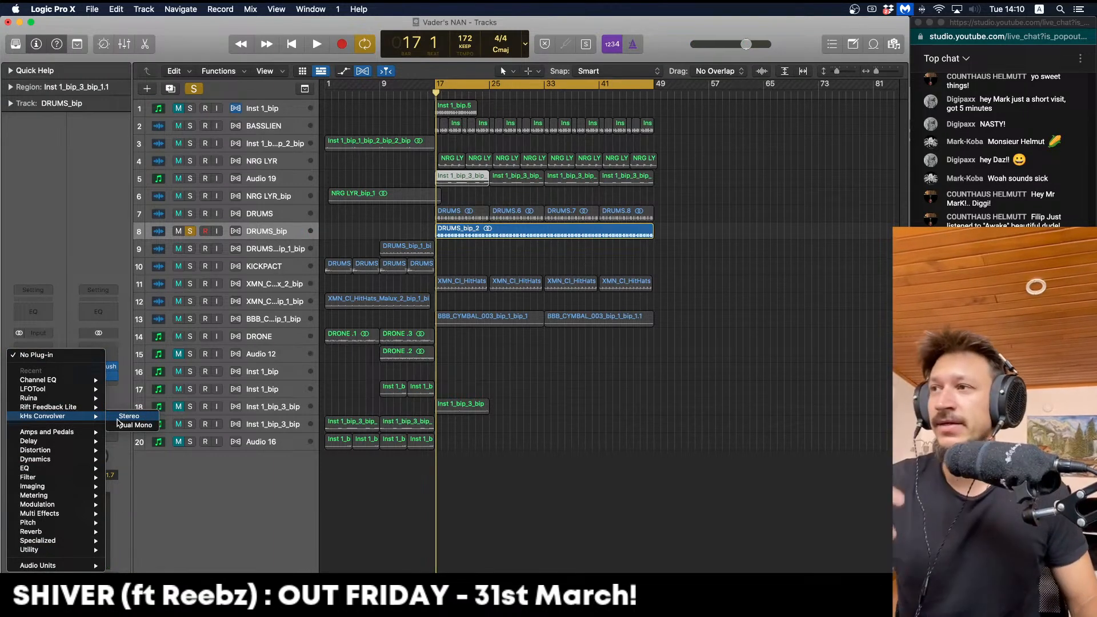
{"action": "left_click", "coordinate": [120, 418]}
Load the Chord 7th impulse response from the Synthetic folder in the Convolver
{"action": "key", "text": "space"}
{"action": "left_click", "coordinate": [355, 319]}
{"action": "left_click", "coordinate": [379, 317]}
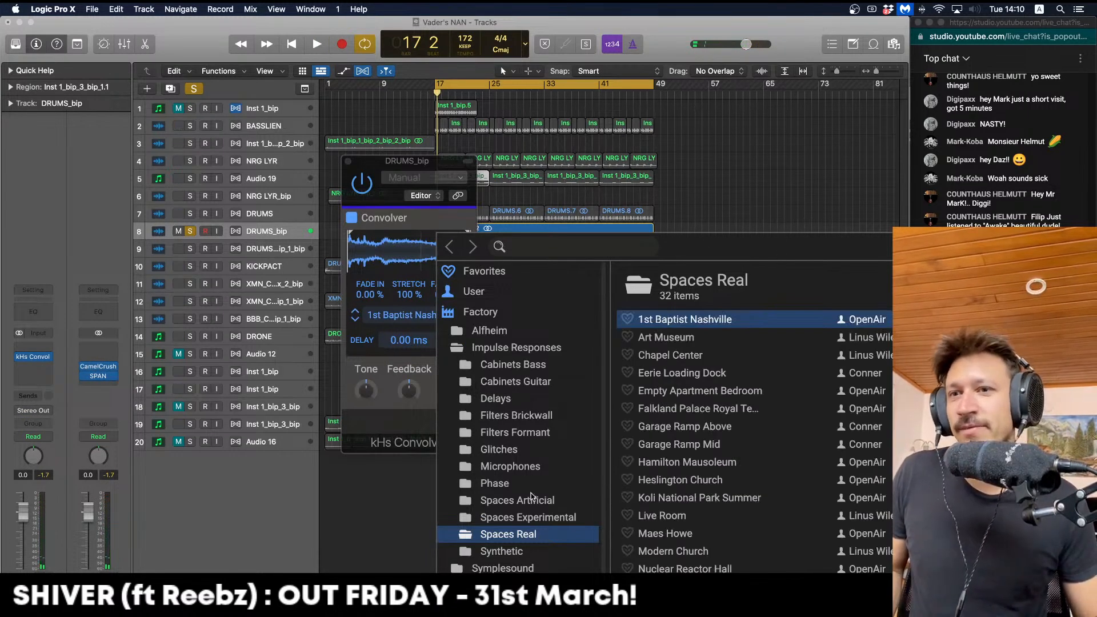
{"action": "left_click", "coordinate": [502, 551]}
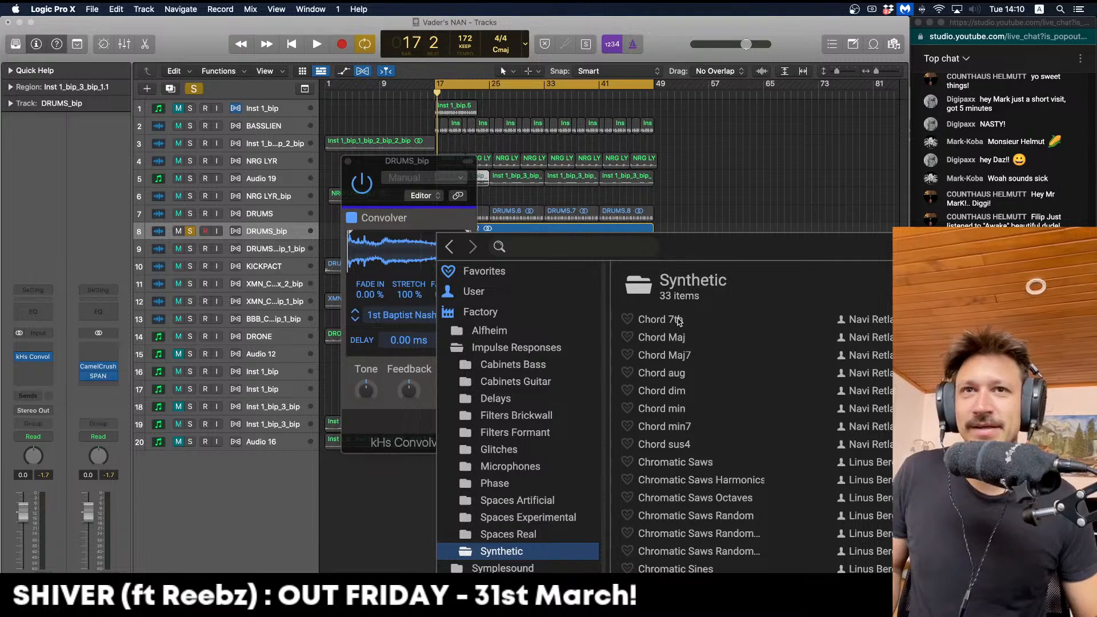
{"action": "double_click", "coordinate": [677, 320]}
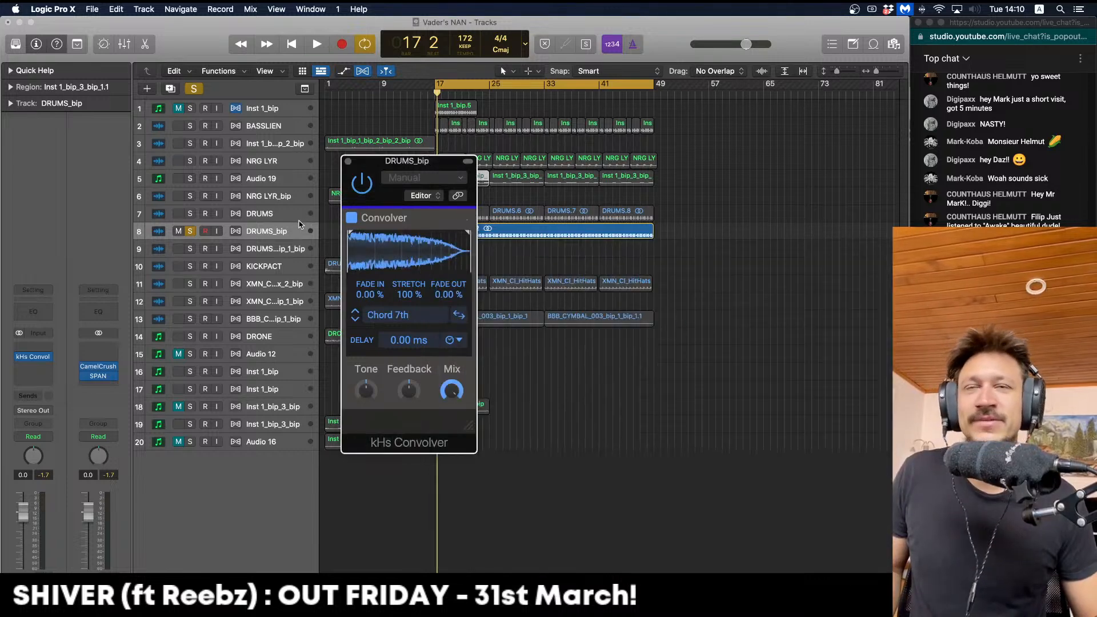
With DRUMS also soloed, step through Chord Maj7, aug and dim to Chord min
{"action": "left_click", "coordinate": [190, 213]}
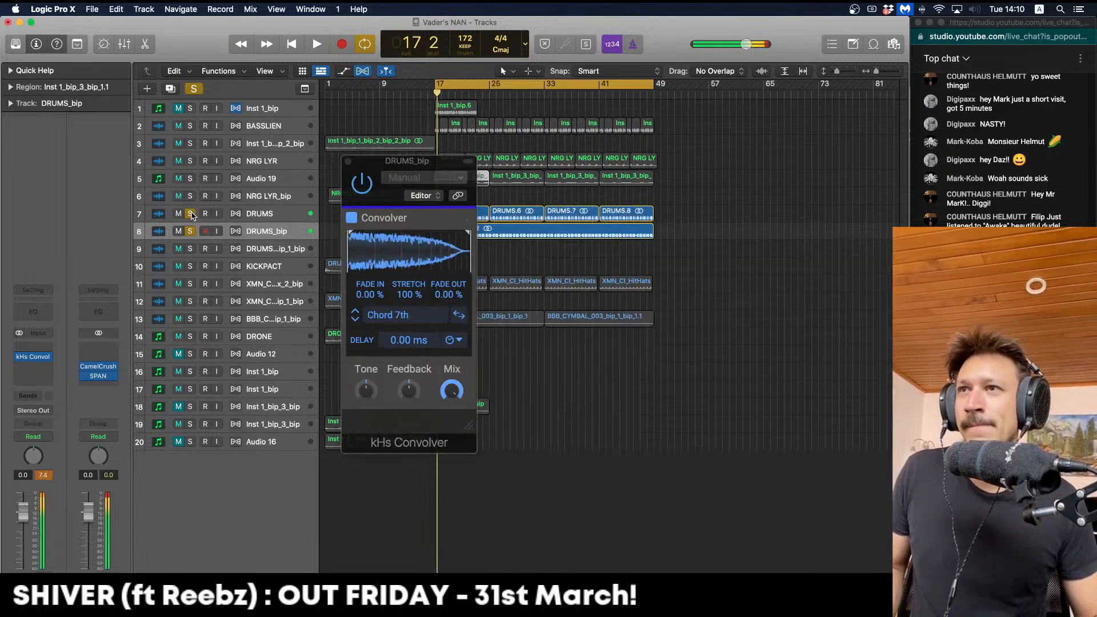
{"action": "left_click", "coordinate": [355, 322]}
{"action": "left_click", "coordinate": [355, 322]}
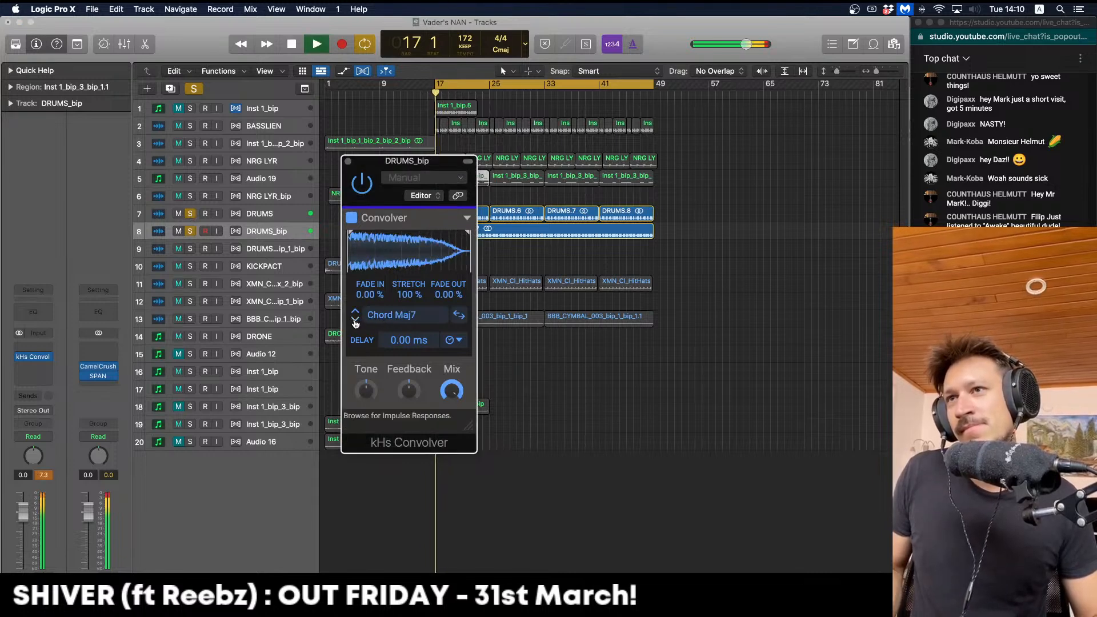
{"action": "left_click", "coordinate": [355, 323]}
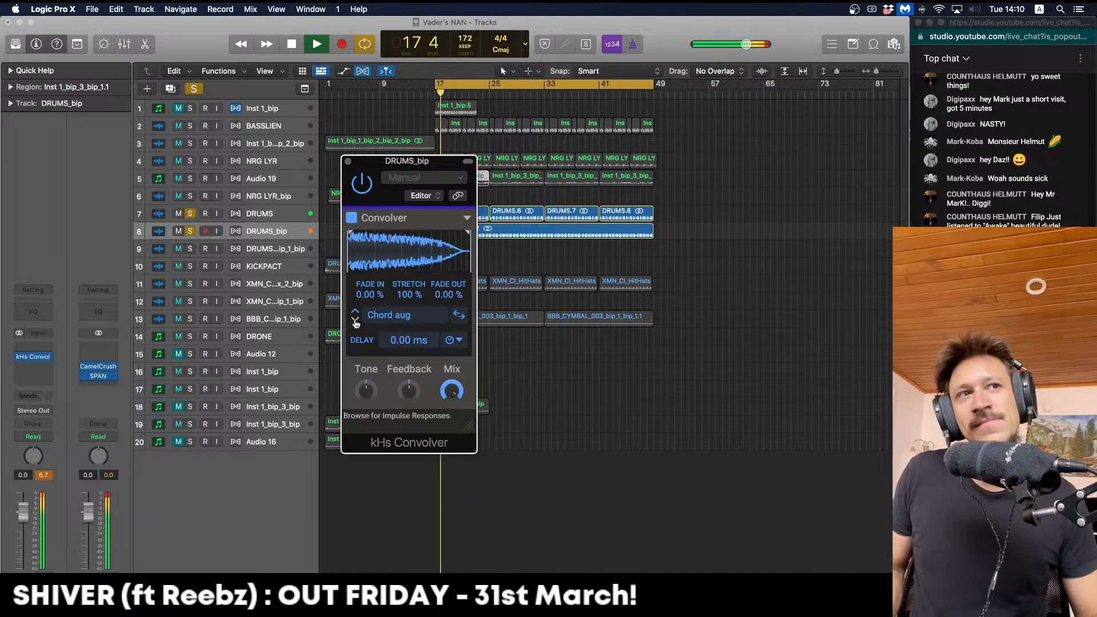
{"action": "key", "text": "space"}
{"action": "left_click", "coordinate": [354, 322]}
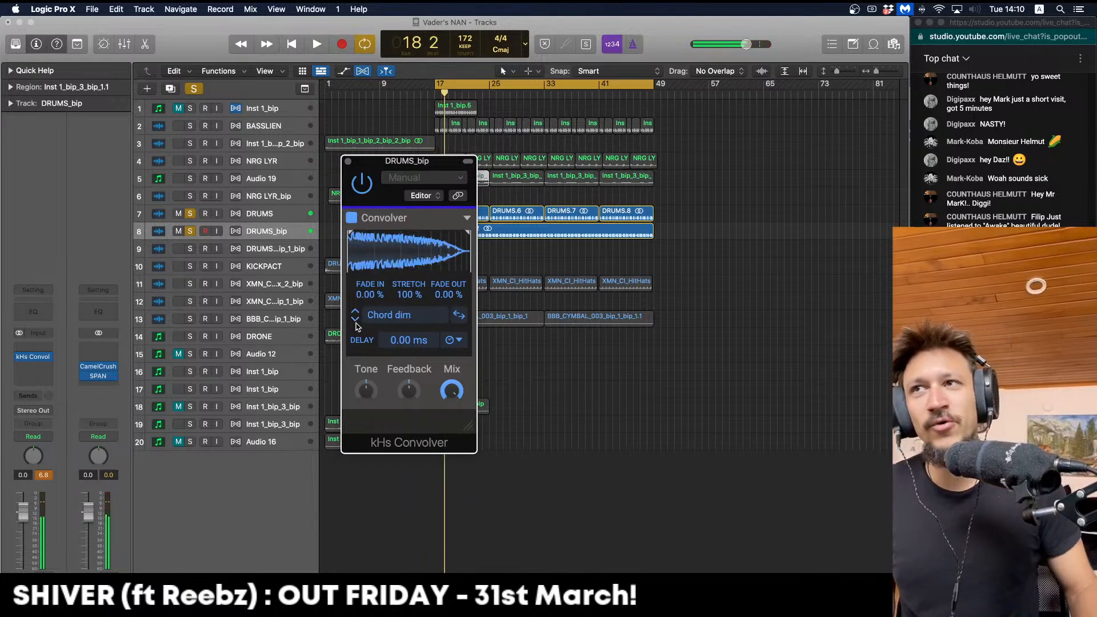
{"action": "key", "text": "space"}
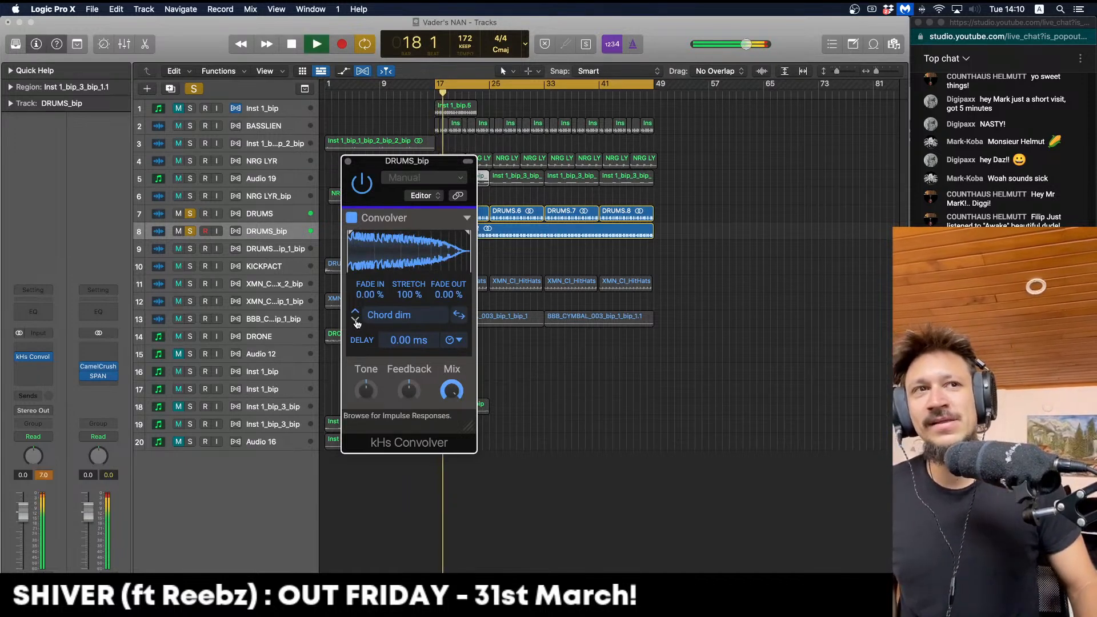
{"action": "key", "text": "space"}
{"action": "left_click", "coordinate": [354, 323]}
{"action": "key", "text": "space"}
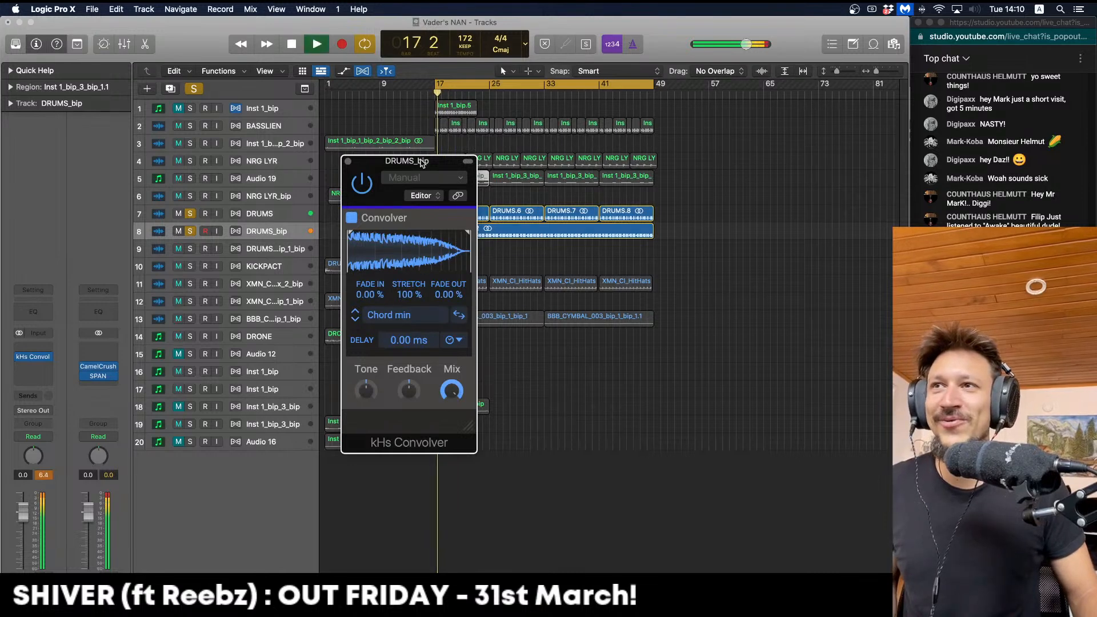
Lower the DRUMS_bip fader slightly, reset its peak readout, and close the Convolver
{"action": "left_click_drag", "start_coordinate": [422, 163], "coordinate": [374, 141]}
{"action": "key", "text": "space"}
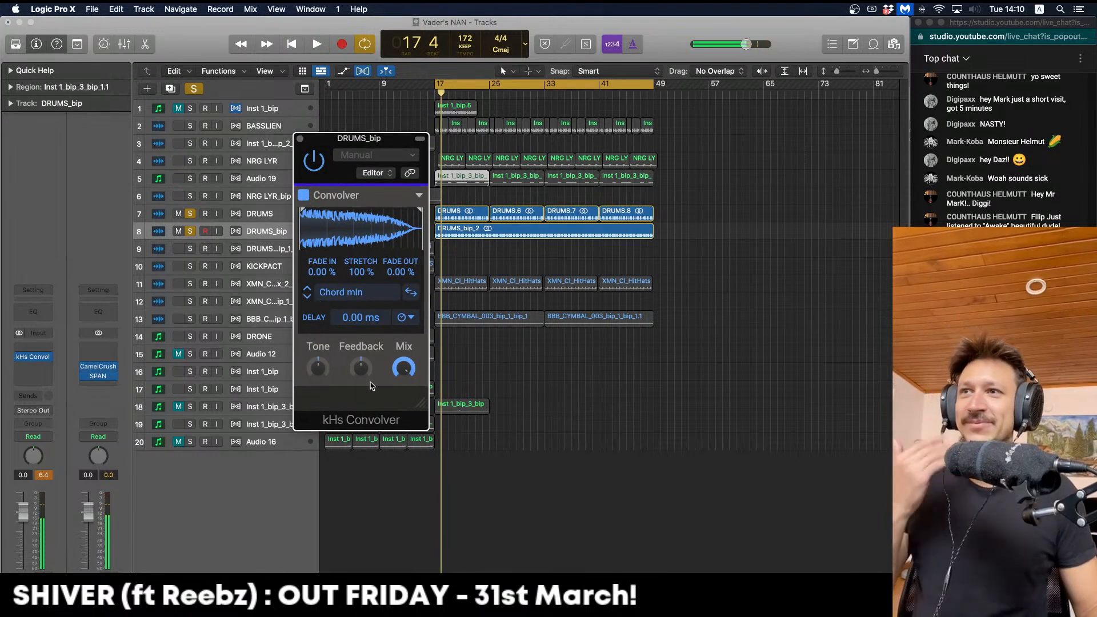
{"action": "key", "text": "space"}
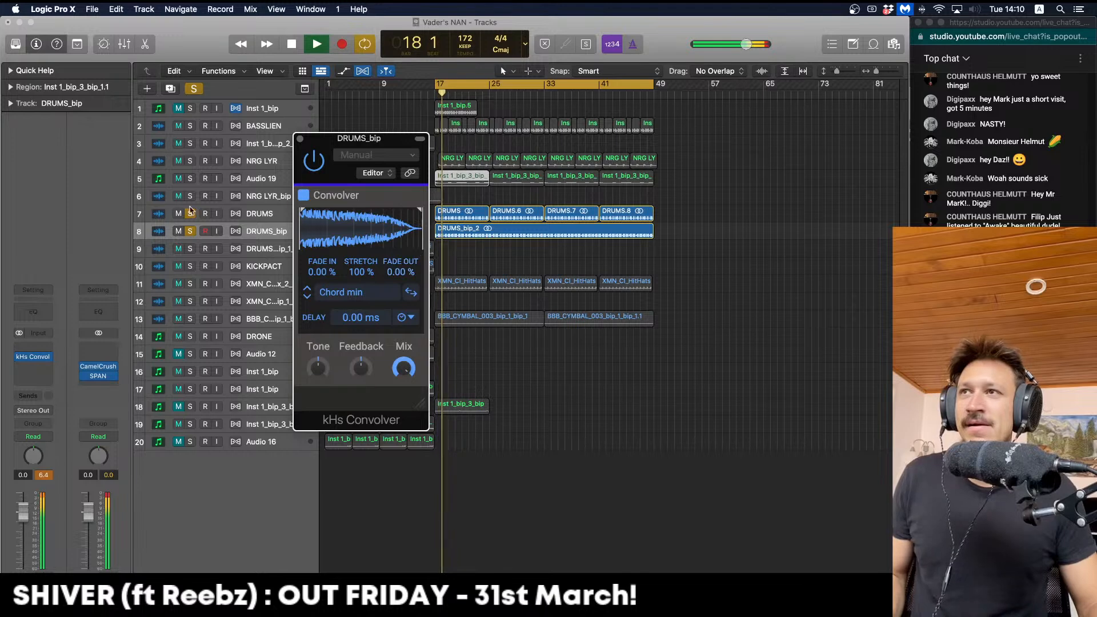
{"action": "left_click_drag", "start_coordinate": [23, 518], "coordinate": [24, 519]}
{"action": "left_click", "coordinate": [45, 477]}
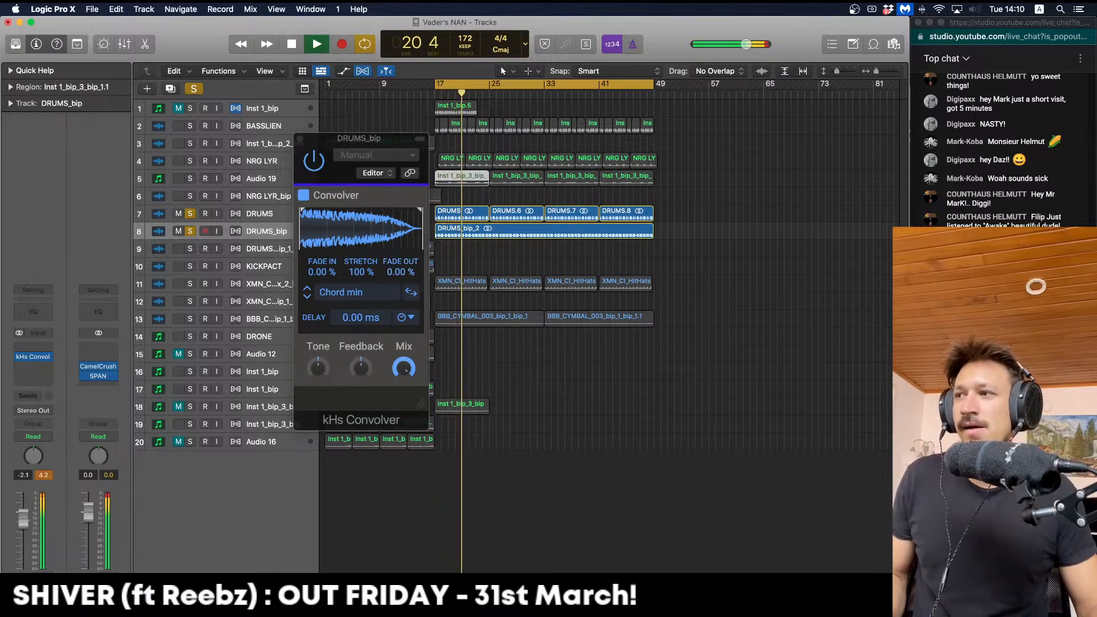
{"action": "key", "text": "space"}
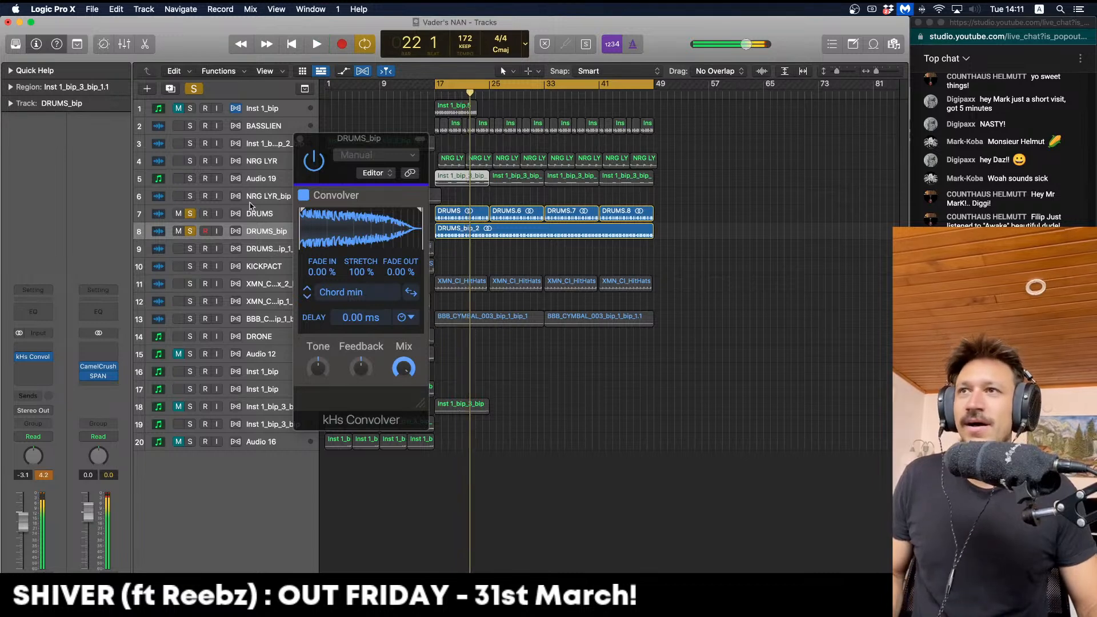
{"action": "left_click", "coordinate": [300, 139]}
Set DRUMS_bip volume to -3.6 and copy CamelCrush onto it after the Convolver
{"action": "left_click", "coordinate": [436, 214]}
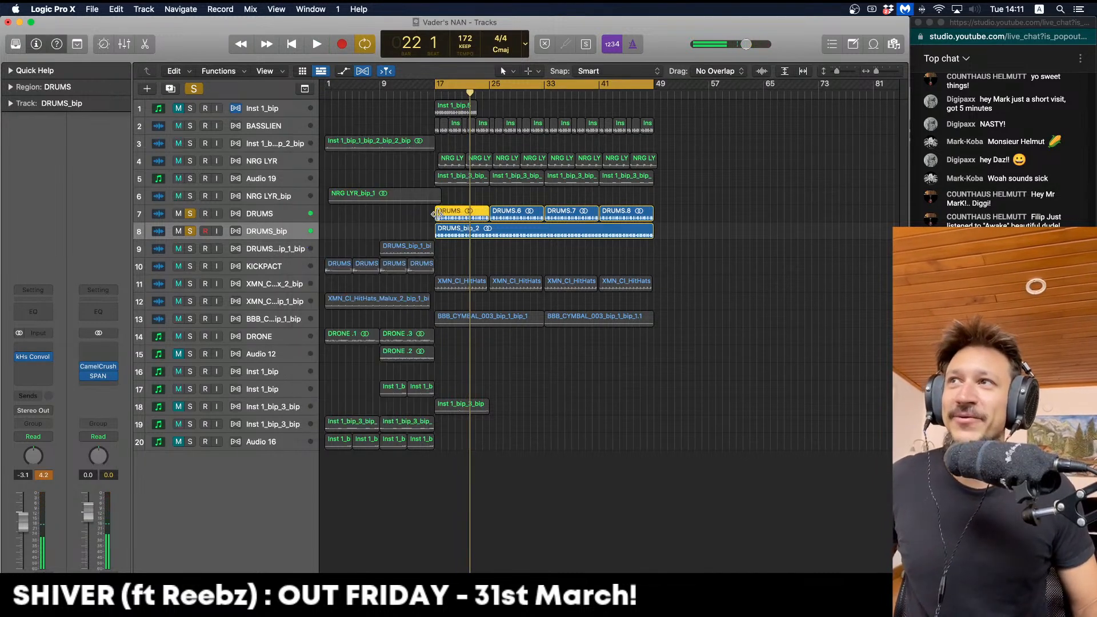
{"action": "key", "text": "space"}
{"action": "key", "text": "super+Right"}
{"action": "key", "text": "super+Right"}
{"action": "scroll", "coordinate": [436, 214], "scroll_direction": "right", "scroll_amount": 5}
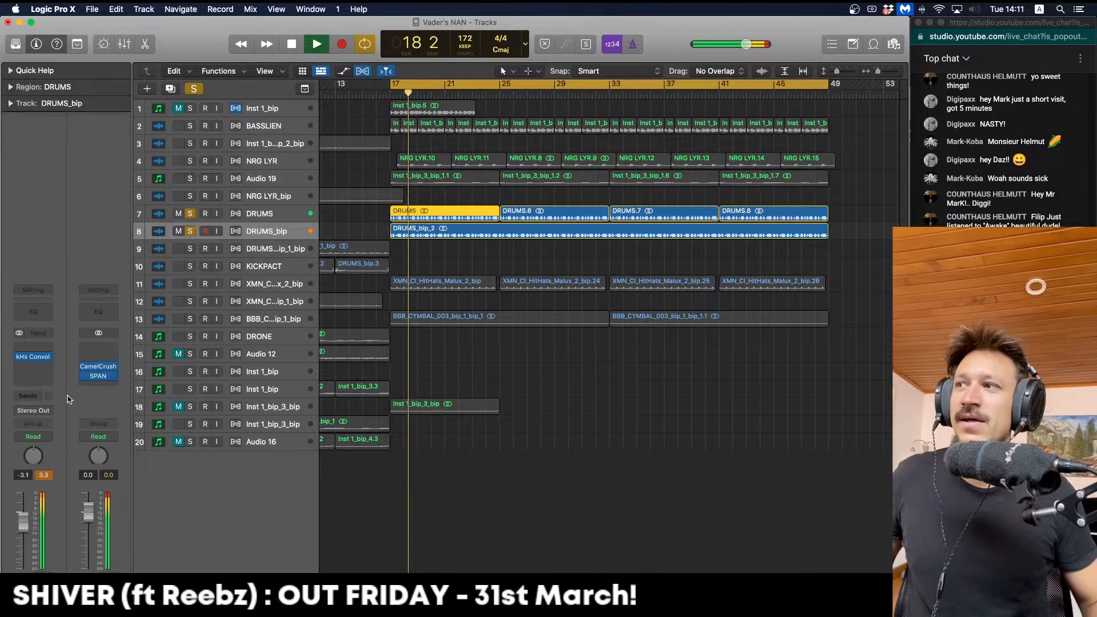
{"action": "left_click_drag", "start_coordinate": [22, 521], "coordinate": [23, 523]}
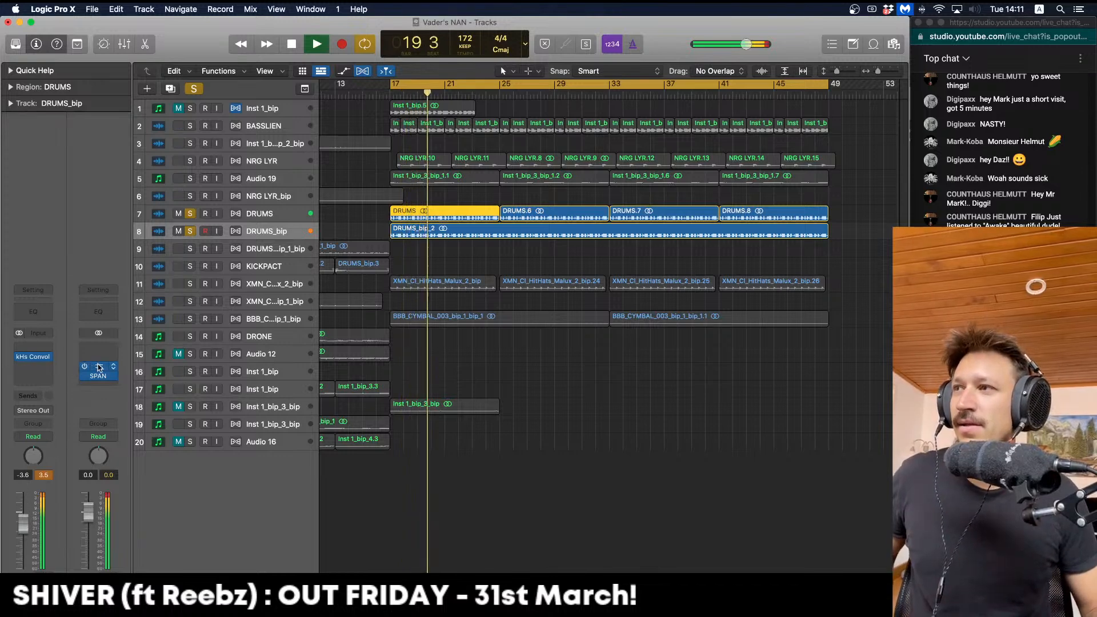
{"action": "left_click_drag", "start_coordinate": [97, 368], "coordinate": [46, 371]}
{"action": "left_click", "coordinate": [44, 474]}
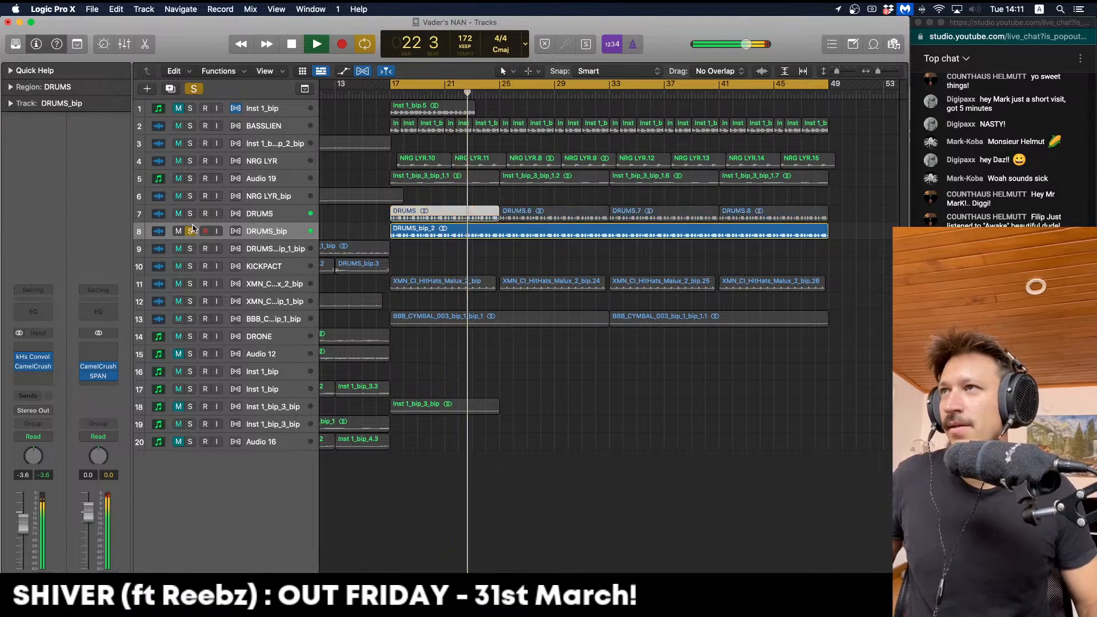
Unsolo all tracks and compare the mix with DRUMS_bip muted and unmuted
{"action": "left_click", "coordinate": [190, 221]}
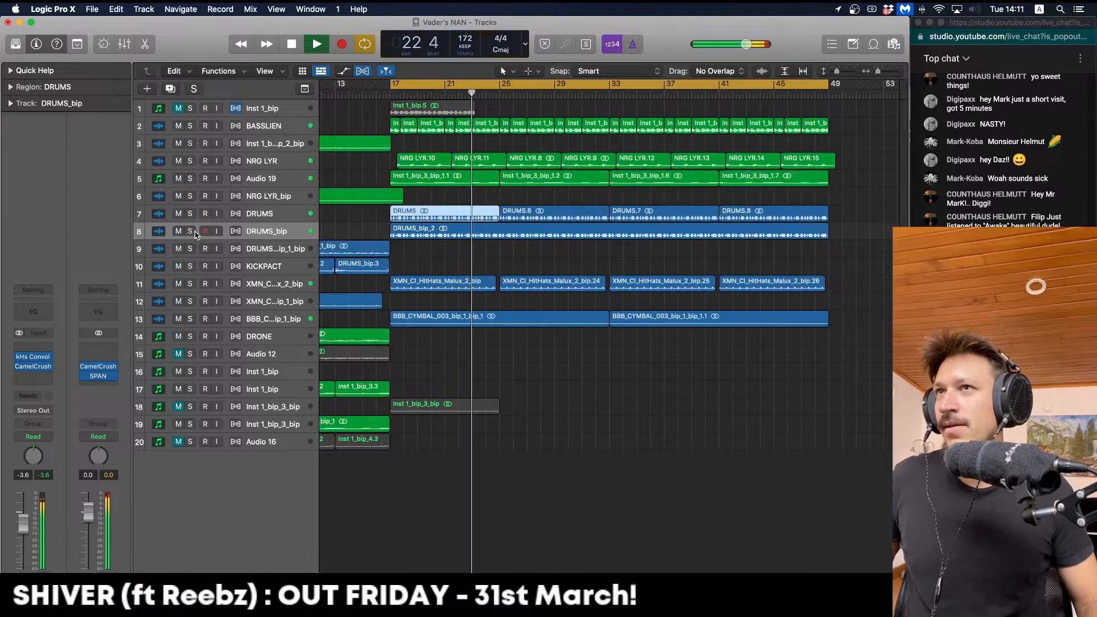
{"action": "left_click", "coordinate": [394, 199]}
{"action": "key", "text": "space"}
{"action": "key", "text": "space"}
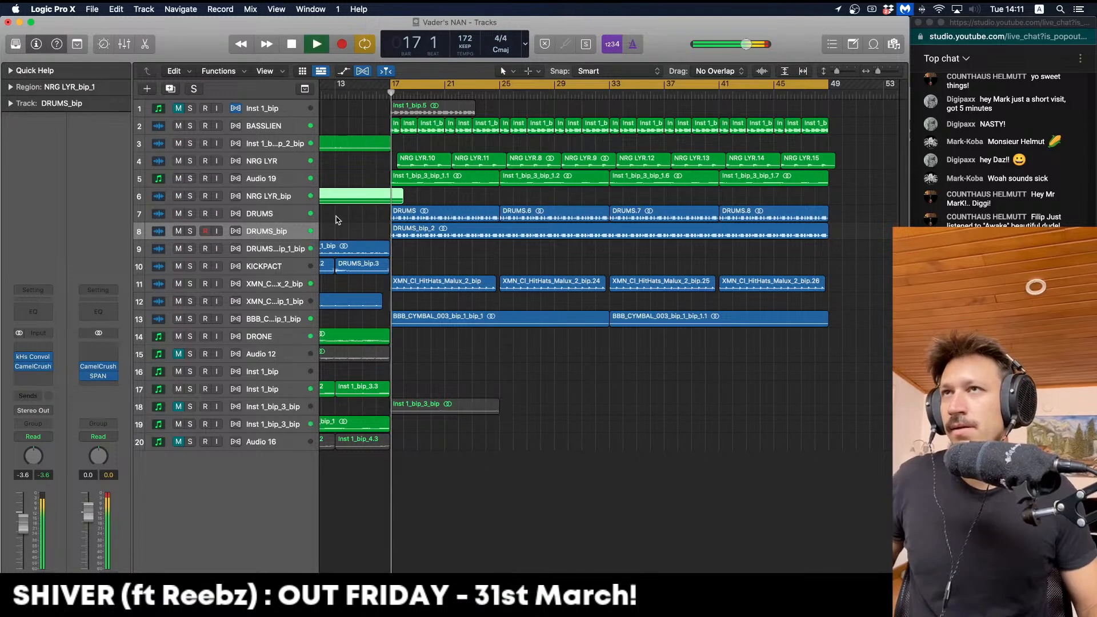
{"action": "left_click", "coordinate": [179, 231]}
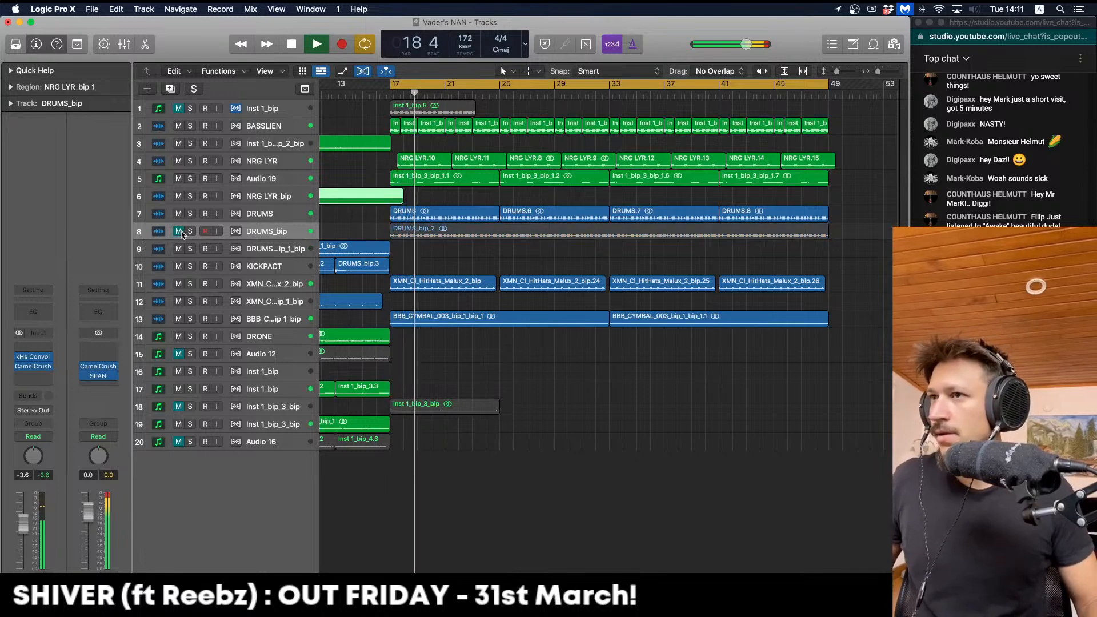
{"action": "left_click", "coordinate": [179, 231]}
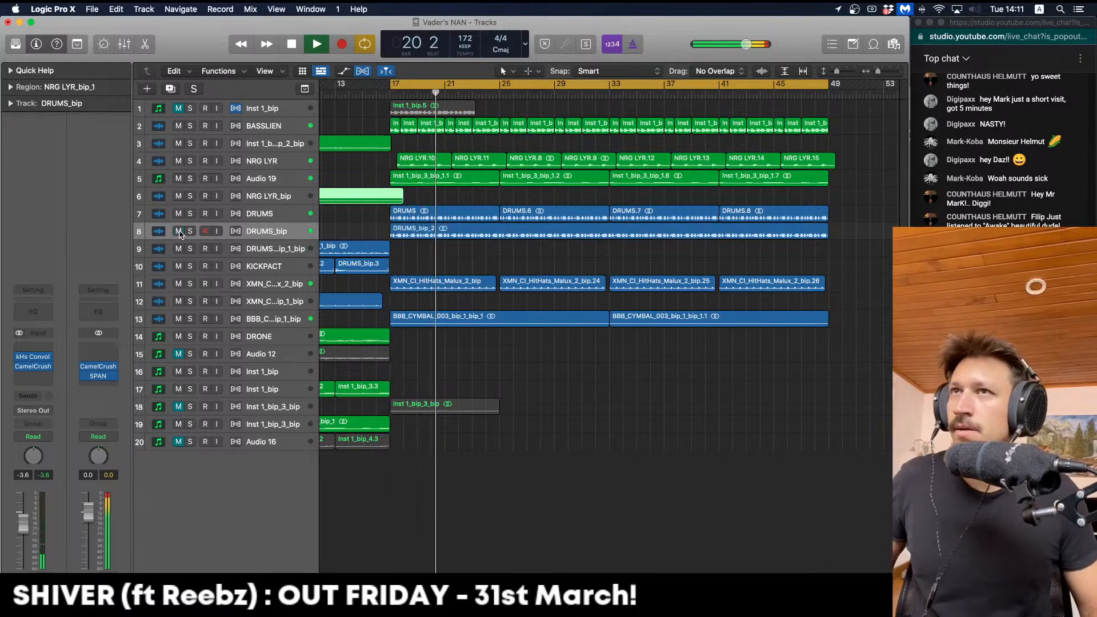
{"action": "key", "text": "space"}
Enlarge the DRUMS_bip and DRUMS tracks and loop bars 20–21
{"action": "left_click", "coordinate": [460, 161]}
{"action": "key", "text": "ctrl+z"}
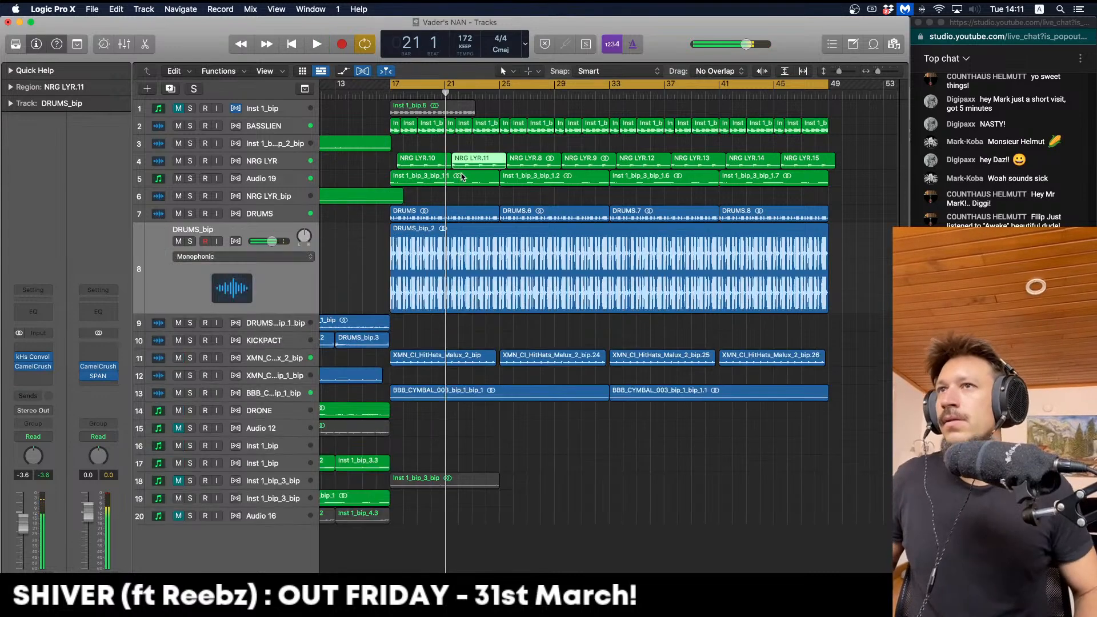
{"action": "key", "text": "Up"}
{"action": "key", "text": "ctrl+z"}
{"action": "key", "text": "super+Right"}
{"action": "key", "text": "super+Right"}
{"action": "key", "text": "super+Right"}
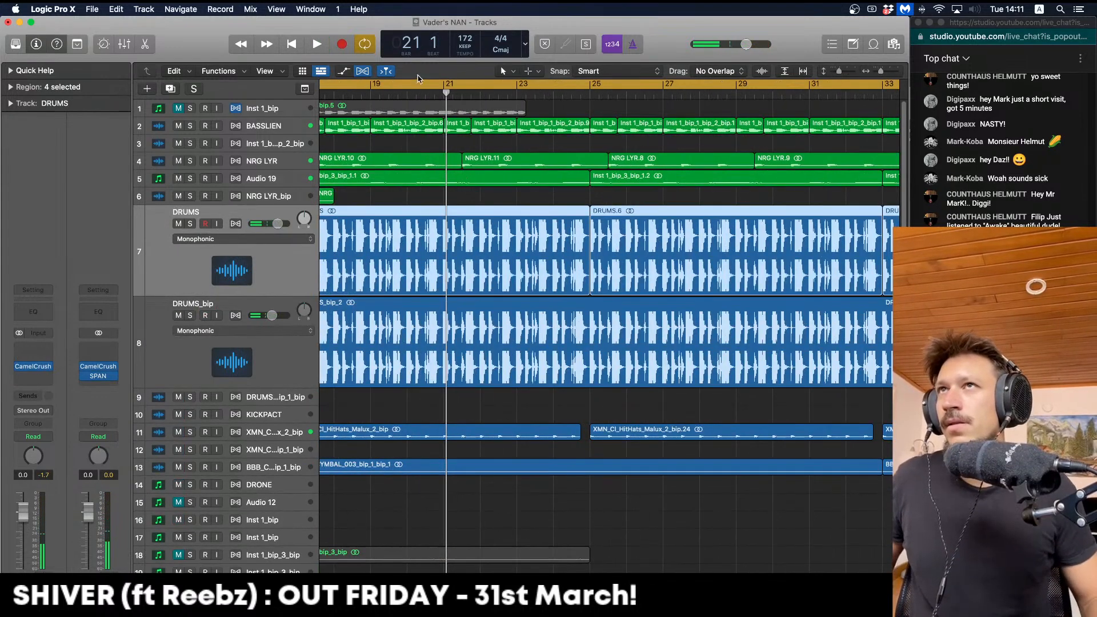
{"action": "left_click", "coordinate": [414, 85]}
{"action": "key", "text": "space"}
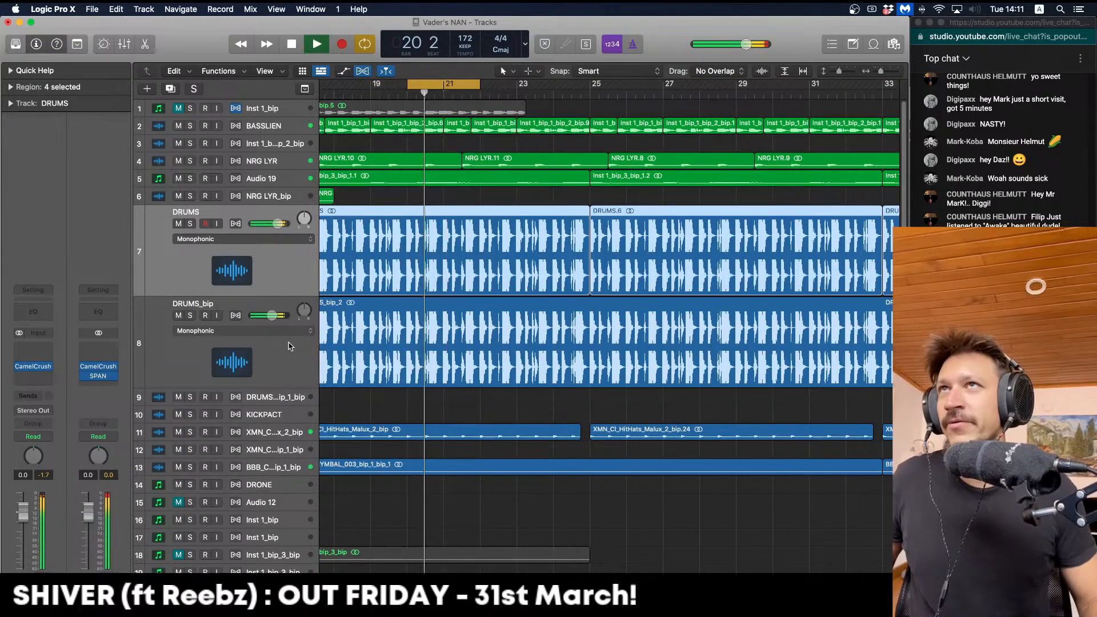
Split DRUMS_bip at bar 20.3–21, delete the parts on either side, and solo DRUMS too
{"action": "left_click", "coordinate": [189, 315]}
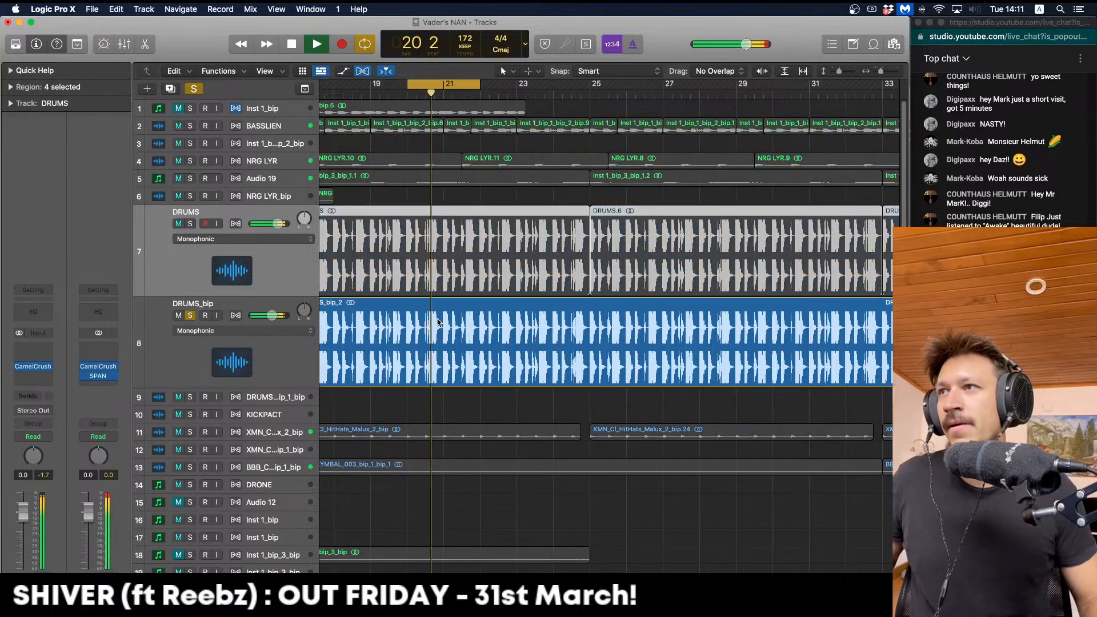
{"action": "left_click_drag", "start_coordinate": [426, 321], "coordinate": [445, 319]}
{"action": "key", "text": "ctrl+b"}
{"action": "left_click", "coordinate": [457, 325]}
{"action": "key", "text": "Delete"}
{"action": "left_click", "coordinate": [389, 320]}
{"action": "key", "text": "Delete"}
{"action": "key", "text": "space"}
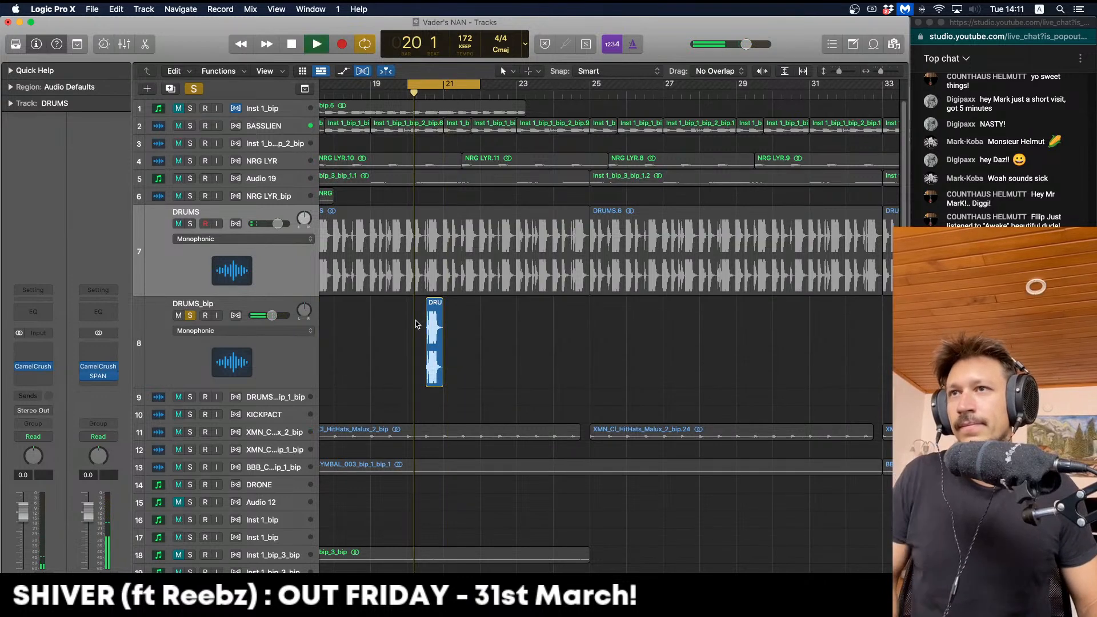
{"action": "left_click", "coordinate": [191, 224]}
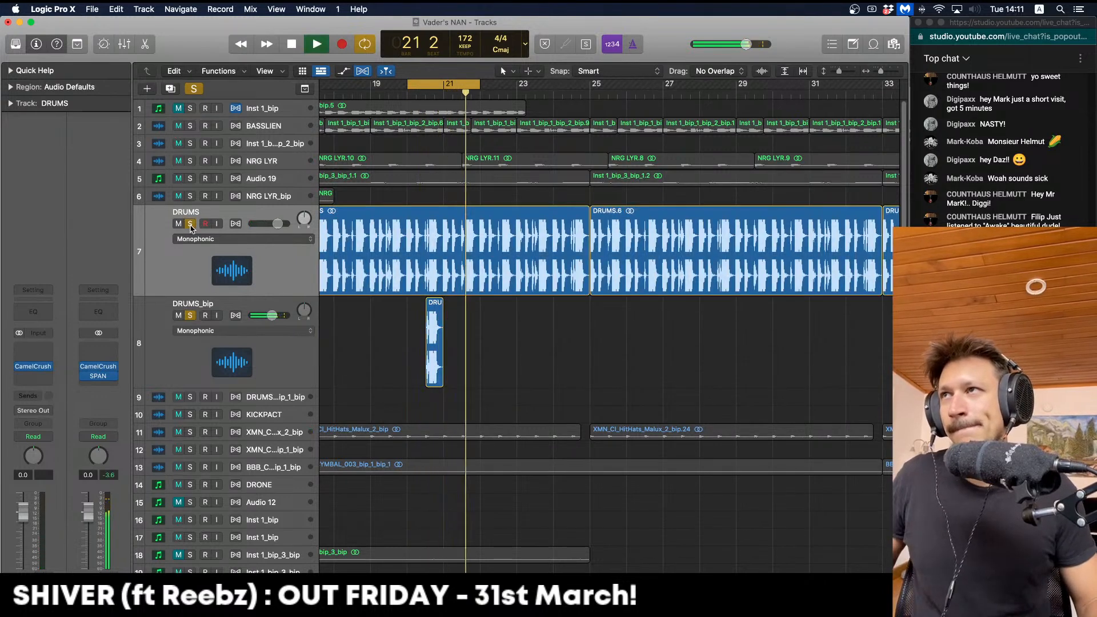
{"action": "left_click", "coordinate": [234, 361]}
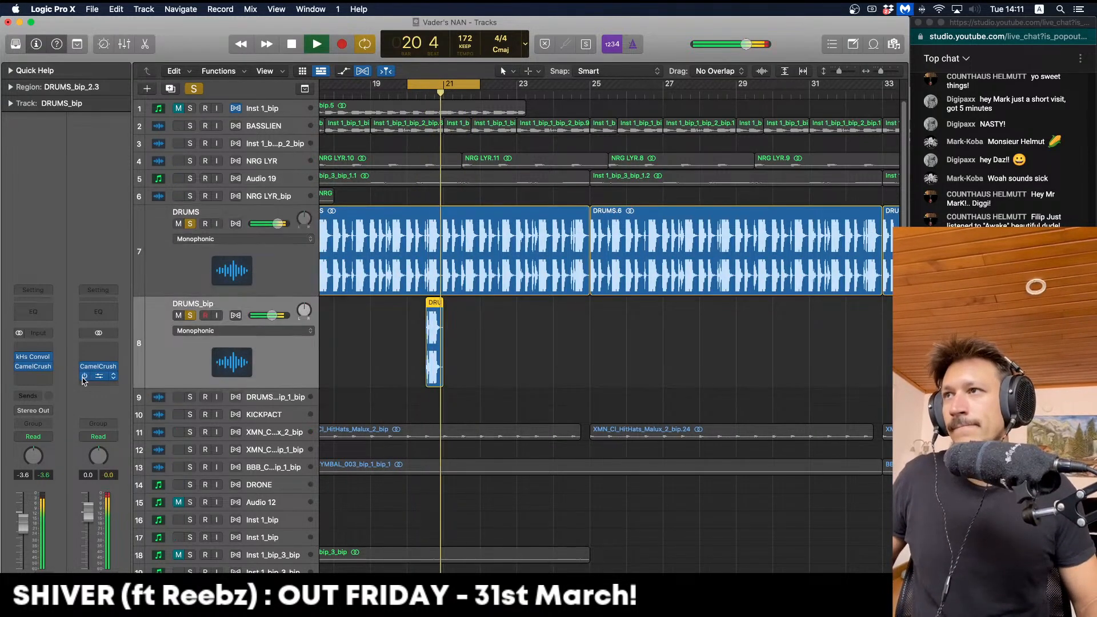
Add ChromaVerb to DRUMS_bip and cut the reverb's low end in the damping EQ
{"action": "left_click", "coordinate": [42, 376]}
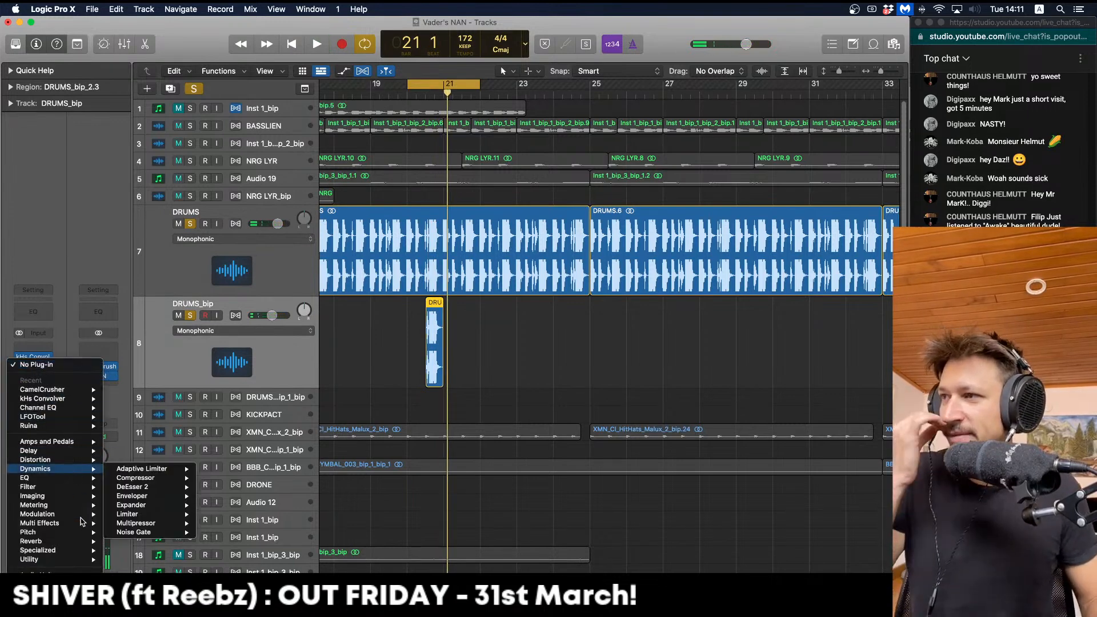
{"action": "mouse_move", "coordinate": [35, 541]}
{"action": "left_click", "coordinate": [123, 542]}
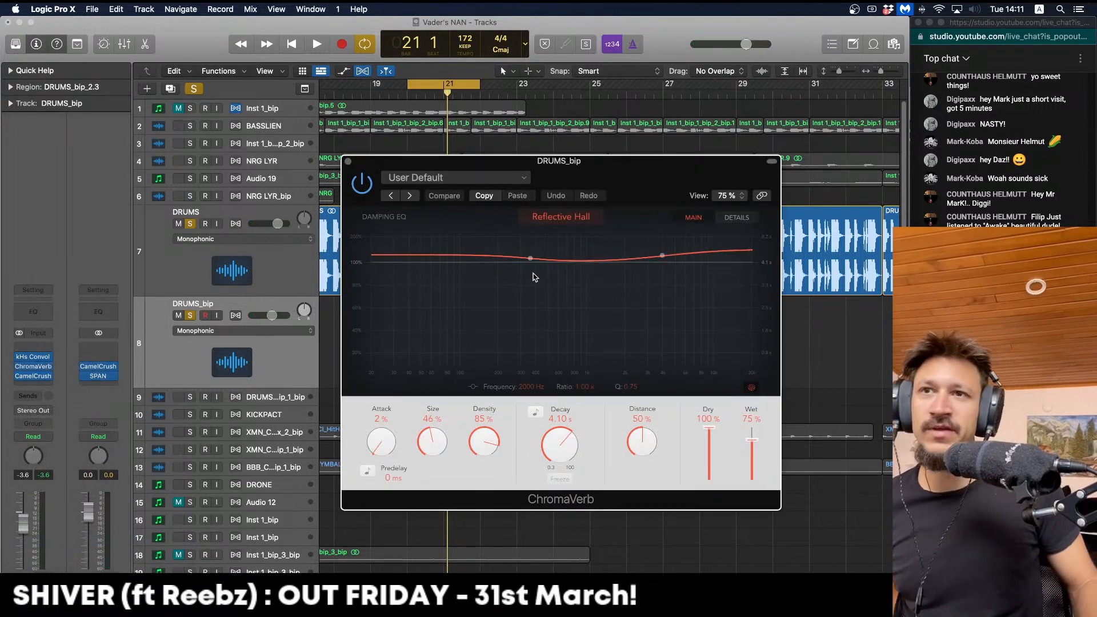
{"action": "left_click_drag", "start_coordinate": [530, 258], "coordinate": [527, 311]}
{"action": "key", "text": "space"}
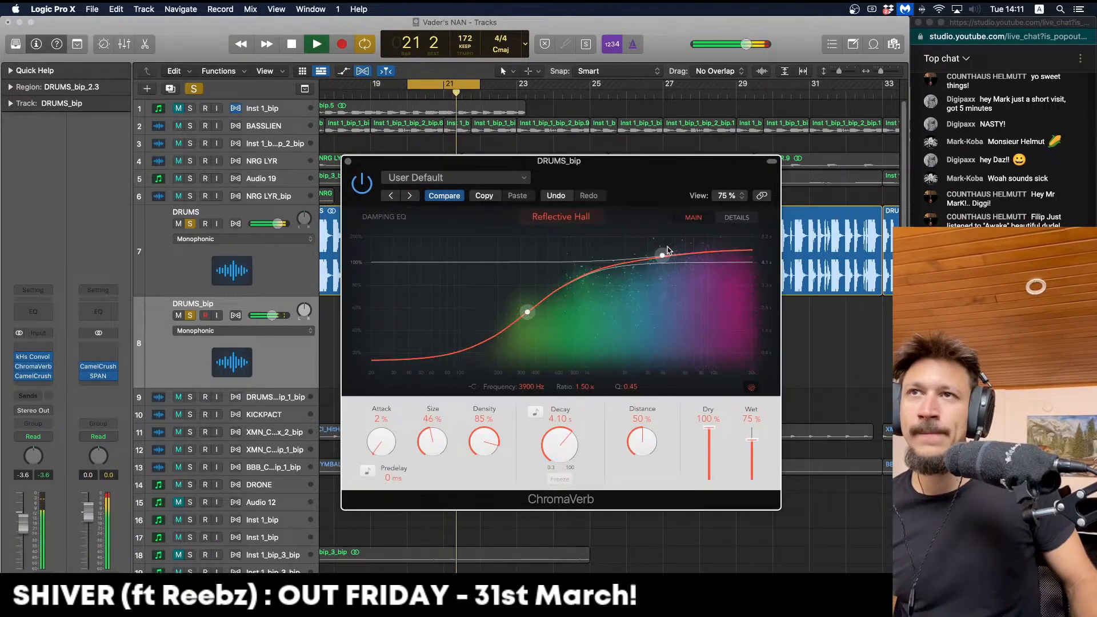
{"action": "key", "text": "space"}
{"action": "left_click_drag", "start_coordinate": [542, 305], "coordinate": [552, 325]}
{"action": "key", "text": "space"}
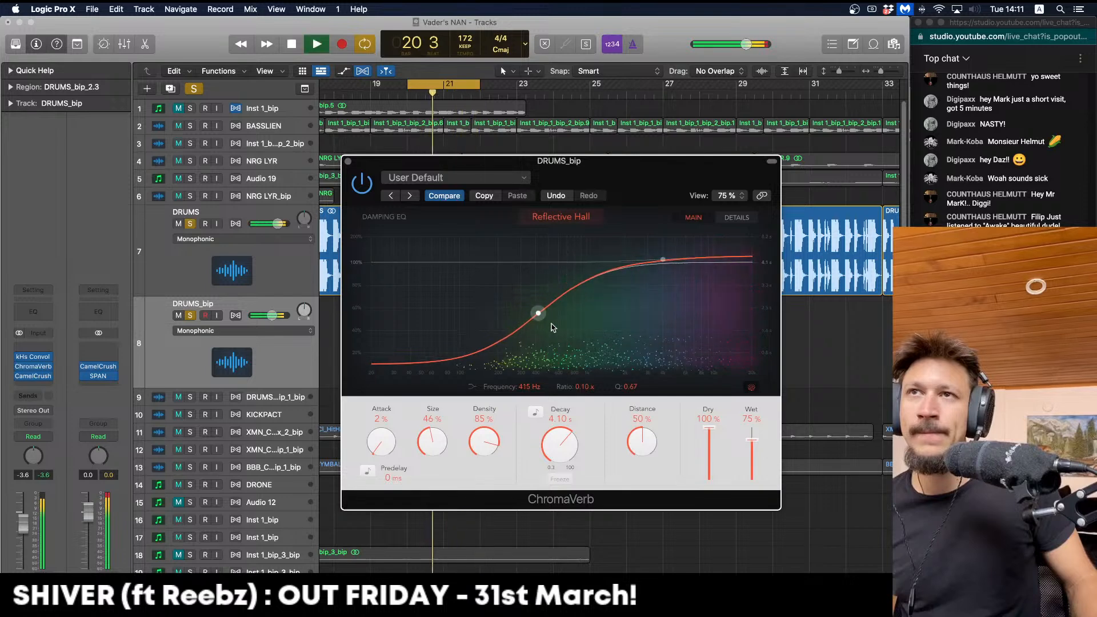
{"action": "key", "text": "space"}
{"action": "key", "text": "space"}
Shorten the reverb decay to about 1.30 s, with wet at 48% and distance 0%
{"action": "left_click_drag", "start_coordinate": [574, 436], "coordinate": [558, 456]}
{"action": "key", "text": "space"}
{"action": "key", "text": "space"}
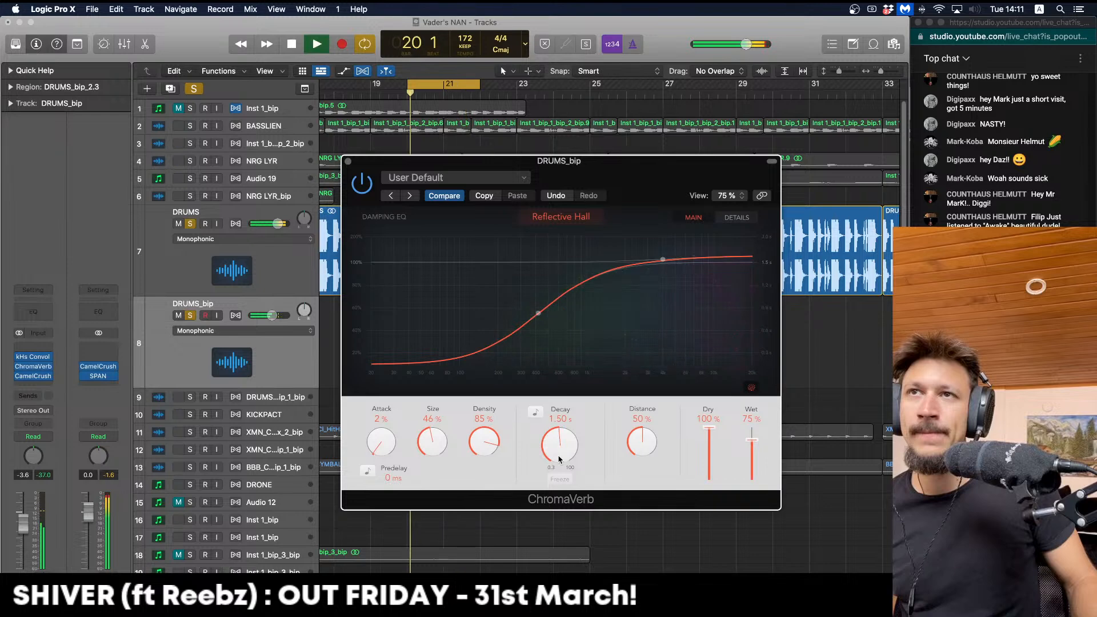
{"action": "left_click_drag", "start_coordinate": [541, 300], "coordinate": [545, 304]}
{"action": "key", "text": "space"}
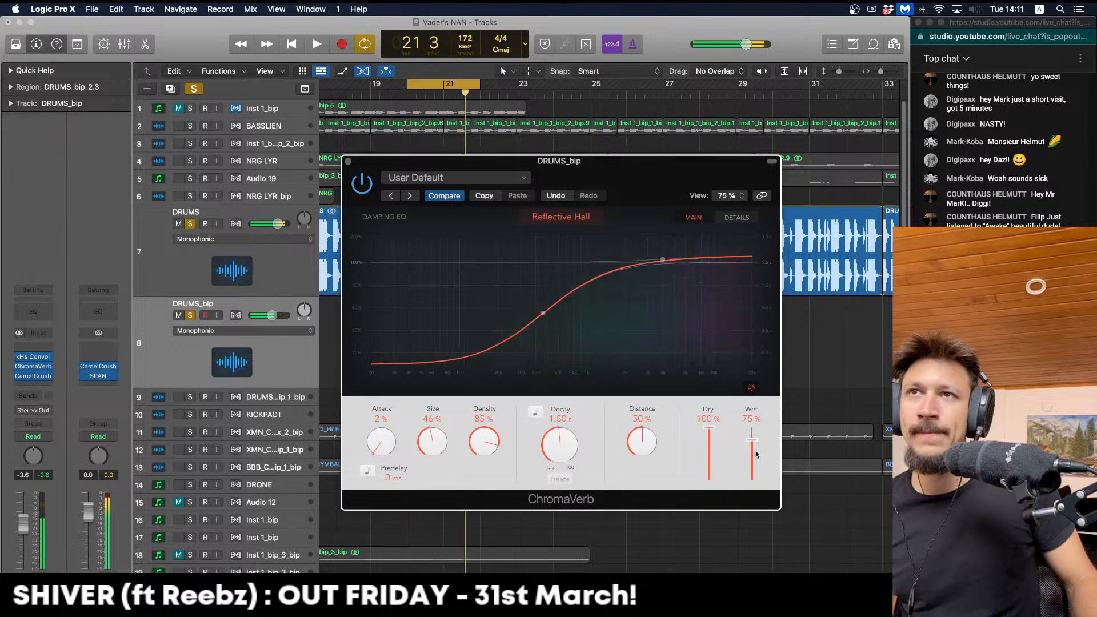
{"action": "left_click_drag", "start_coordinate": [754, 469], "coordinate": [741, 466]}
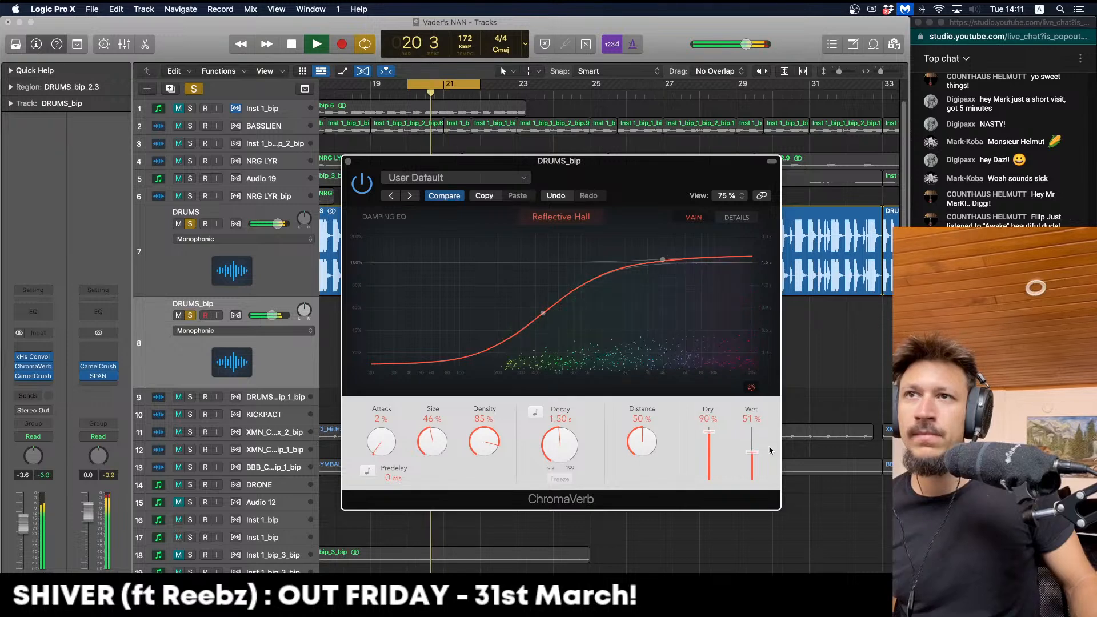
{"action": "left_click_drag", "start_coordinate": [753, 453], "coordinate": [752, 455]}
{"action": "key", "text": "space"}
{"action": "left_click_drag", "start_coordinate": [558, 442], "coordinate": [557, 448]}
{"action": "left_click_drag", "start_coordinate": [641, 443], "coordinate": [634, 539]}
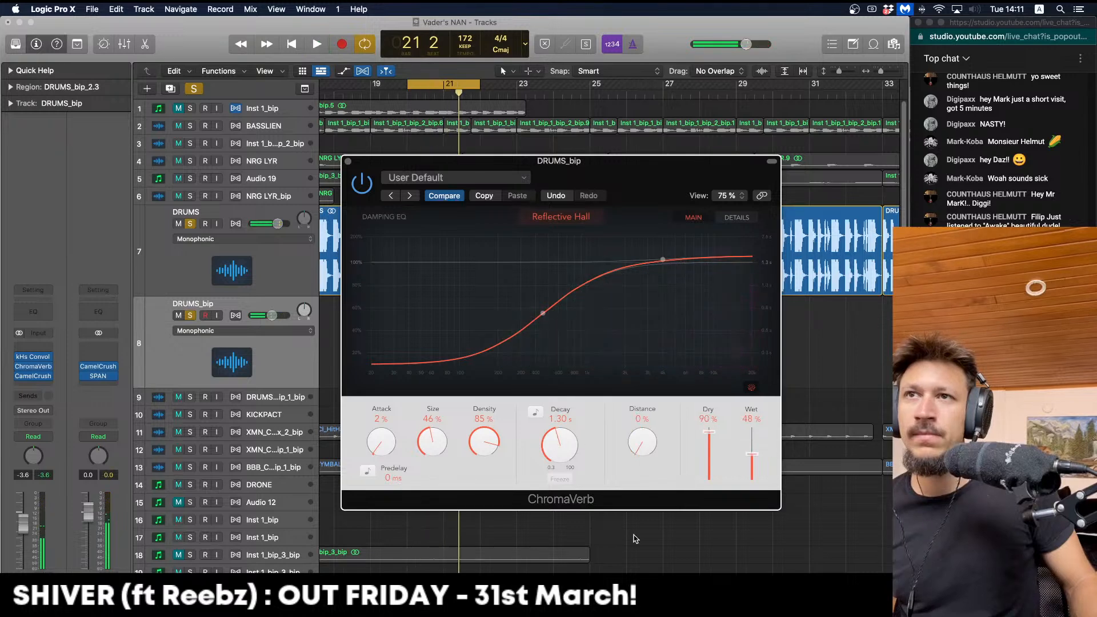
Flatten the damping EQ's high end, close ChromaVerb, and select the chop region
{"action": "key", "text": "space"}
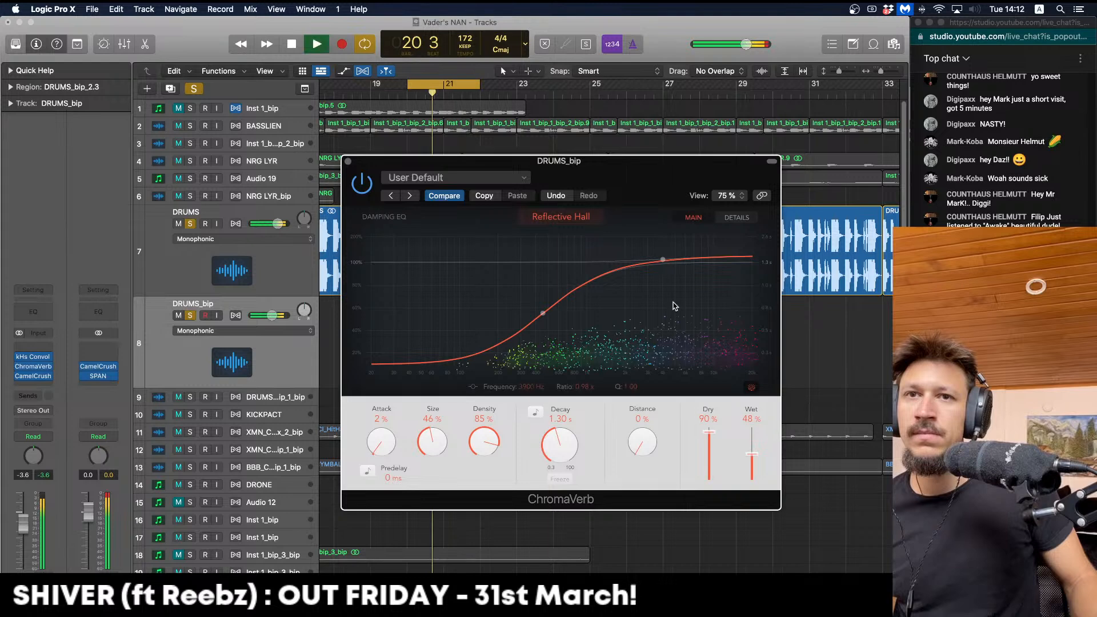
{"action": "left_click_drag", "start_coordinate": [663, 260], "coordinate": [663, 264]}
{"action": "key", "text": "space"}
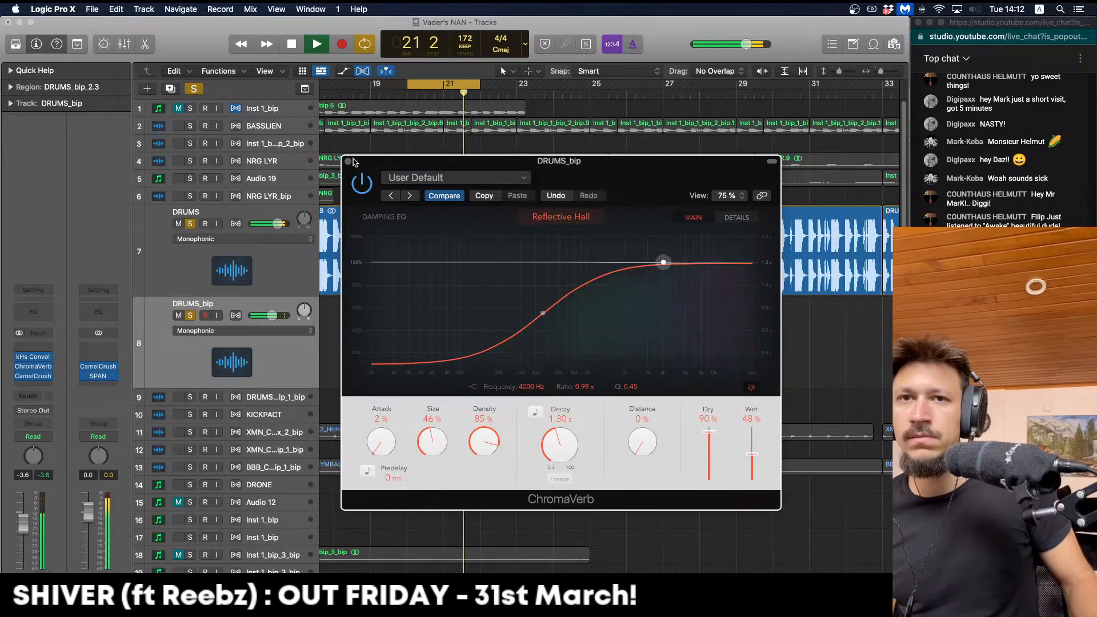
{"action": "left_click", "coordinate": [348, 162]}
{"action": "key", "text": "space"}
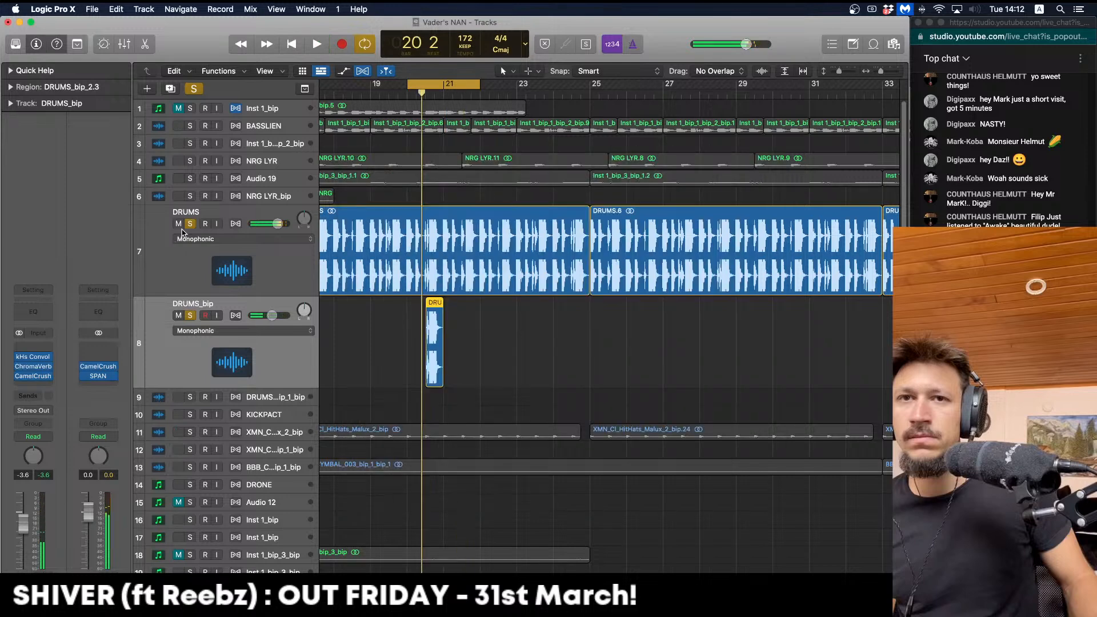
{"action": "left_click", "coordinate": [433, 314]}
Bounce the reverbed chop in place, delete the original chop, and unsolo DRUMS
{"action": "key", "text": "ctrl+b"}
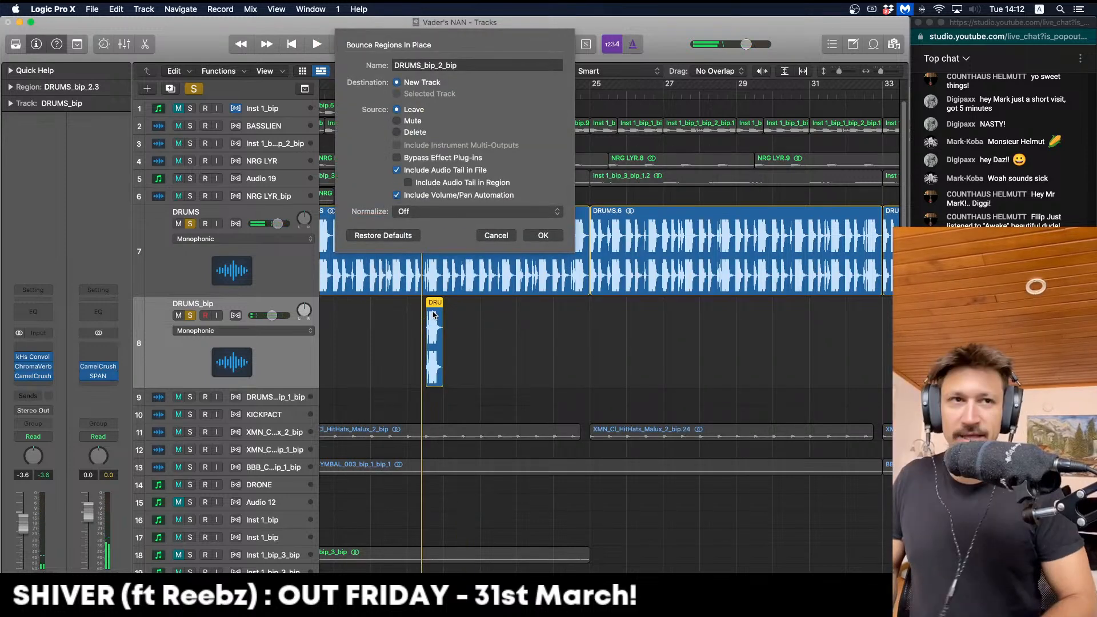
{"action": "key", "text": "Return"}
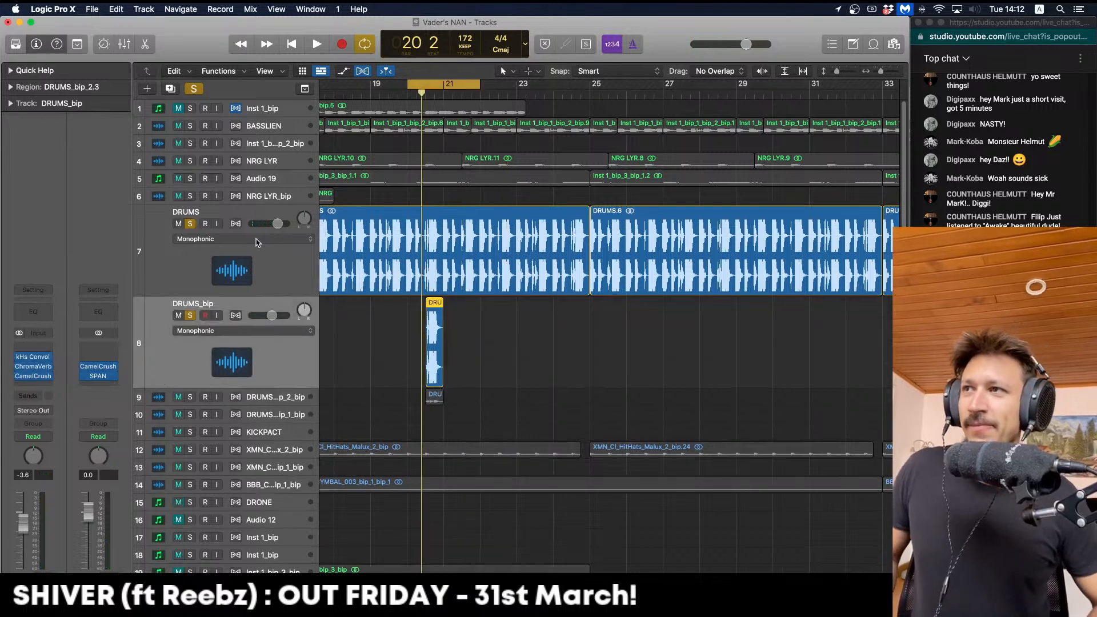
{"action": "key", "text": "BackSpace"}
{"action": "key", "text": "BackSpace"}
{"action": "key", "text": "space"}
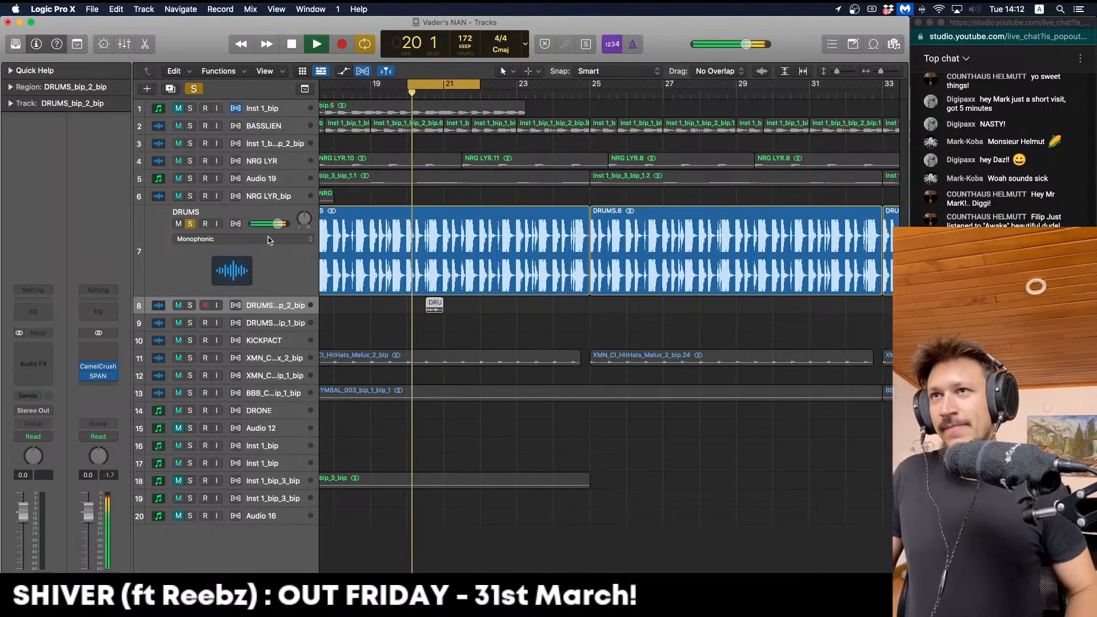
{"action": "left_click", "coordinate": [194, 224]}
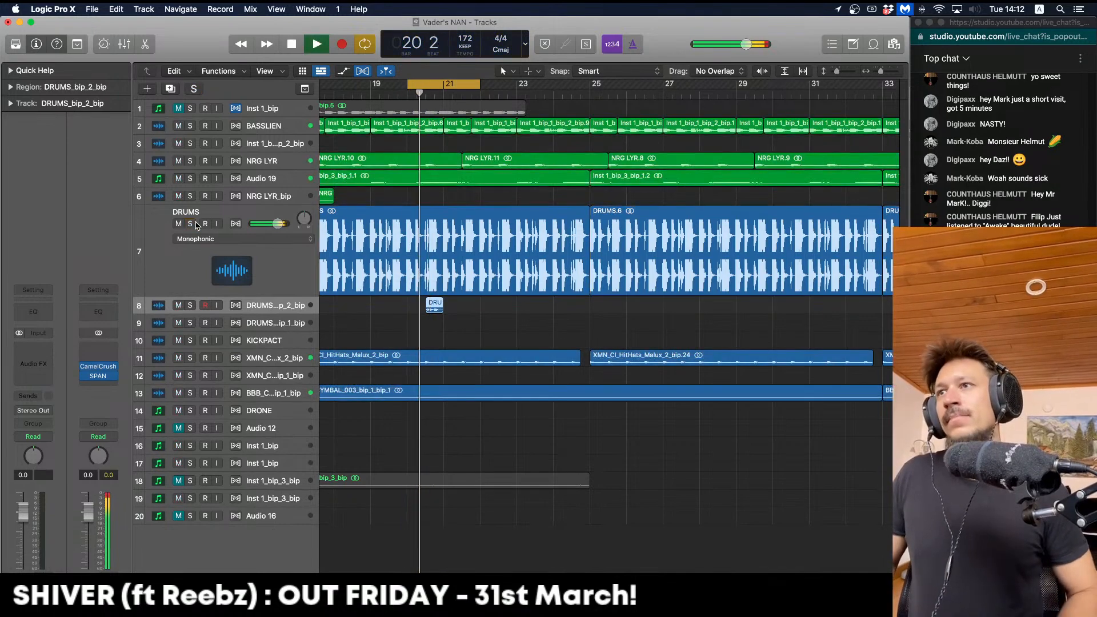
{"action": "key", "text": "ctrl+alt+super+z"}
{"action": "key", "text": "super+Left"}
{"action": "key", "text": "super+Left"}
{"action": "scroll", "coordinate": [720, 370], "scroll_direction": "left", "scroll_amount": 3}
Copy the bounced chop four bars earlier to 16 3 and play from bar 16
{"action": "left_click", "coordinate": [720, 370]}
{"action": "key", "text": "space"}
{"action": "left_click_drag", "start_coordinate": [685, 311], "coordinate": [612, 312]}
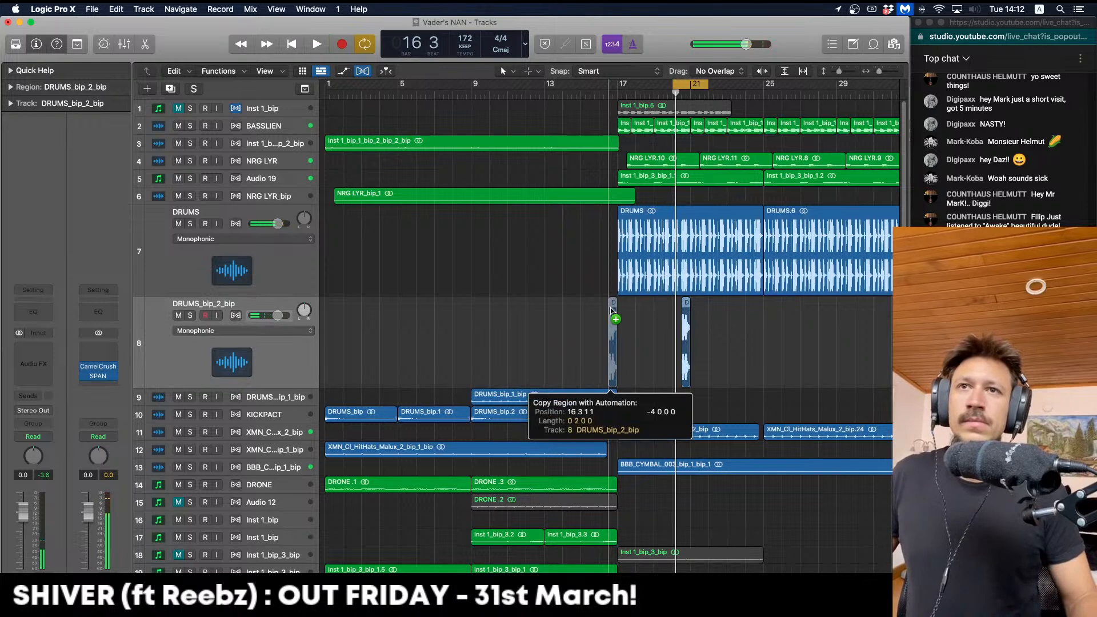
{"action": "double_click", "coordinate": [605, 93]}
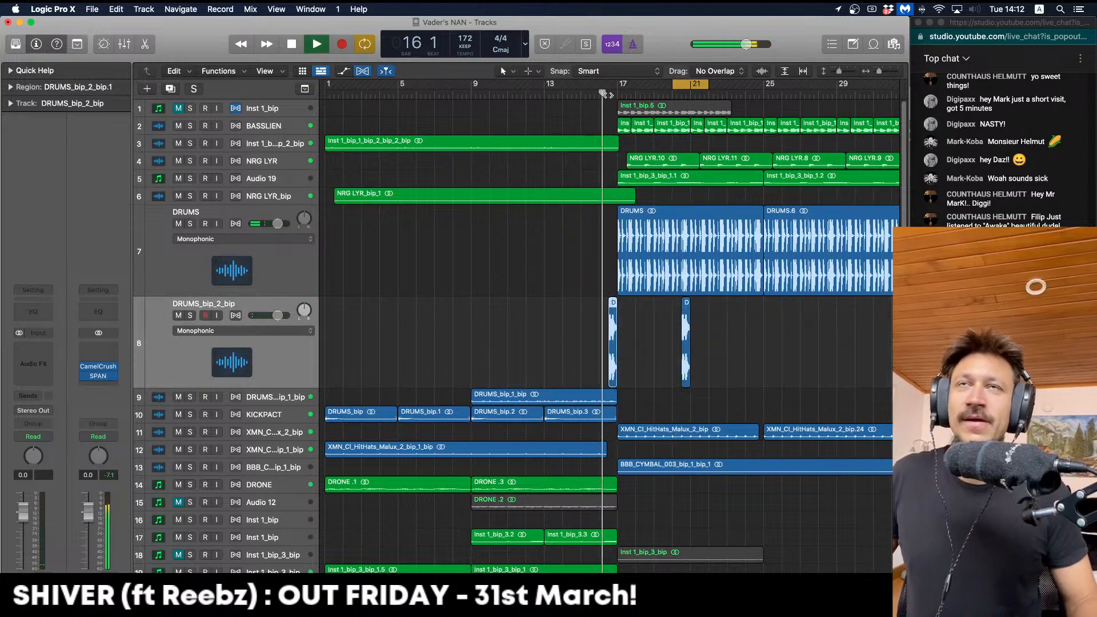
{"action": "scroll", "coordinate": [573, 314], "scroll_direction": "right", "scroll_amount": 2}
{"action": "double_click", "coordinate": [545, 86]}
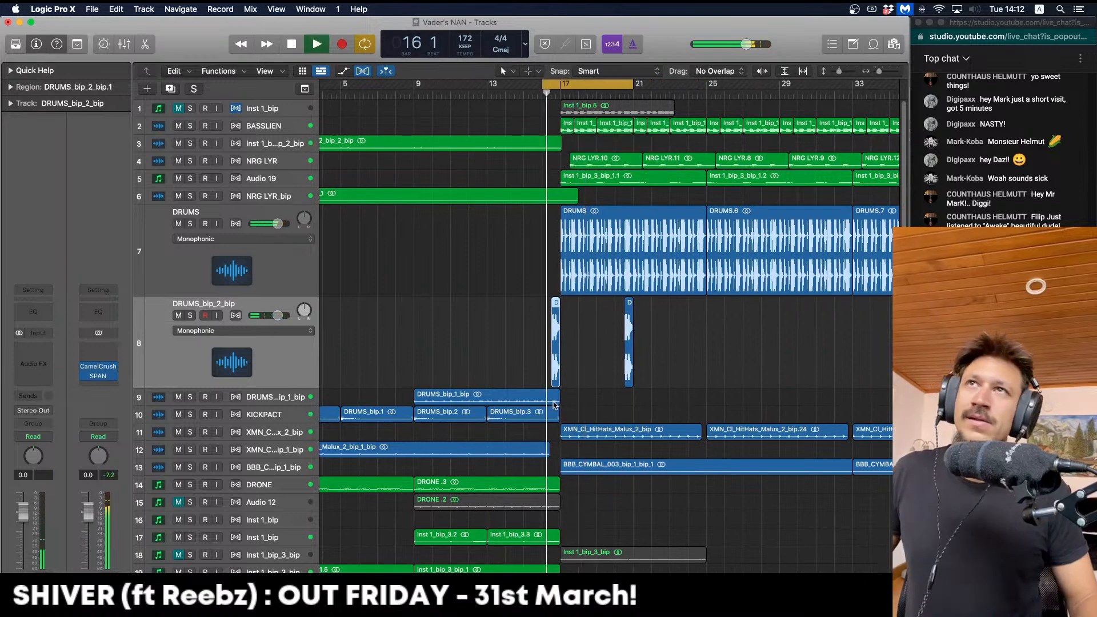
Lengthen the copied chop, delete the leftover tail, and nudge it slightly earlier
{"action": "key", "text": "super+Right"}
{"action": "key", "text": "super+Right"}
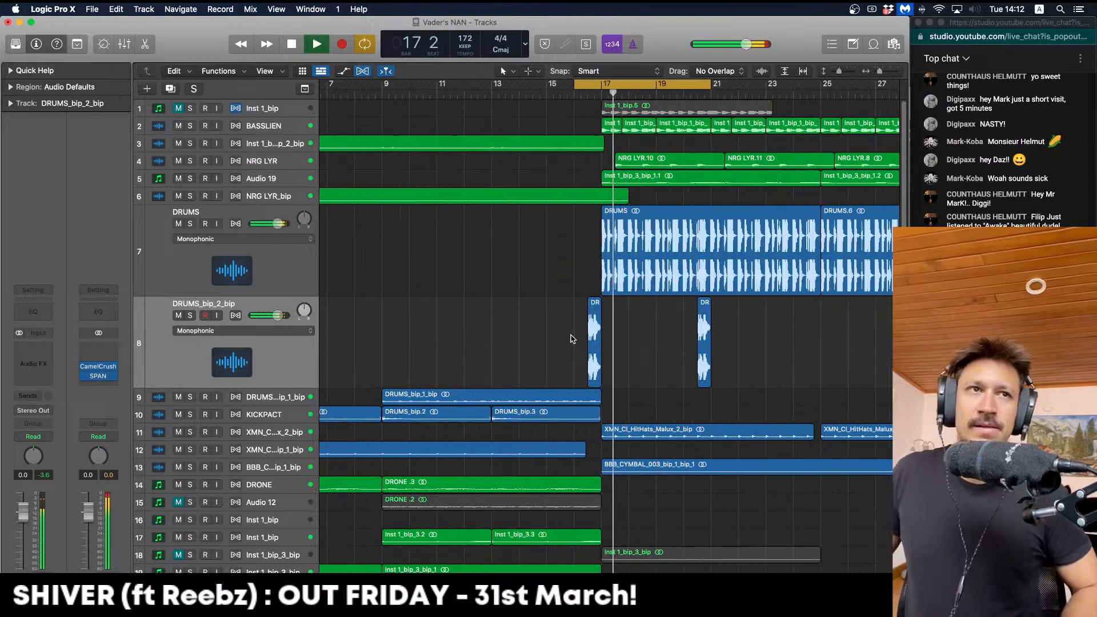
{"action": "key", "text": "space"}
{"action": "left_click_drag", "start_coordinate": [582, 377], "coordinate": [606, 346]}
{"action": "key", "text": "space"}
{"action": "key", "text": "Delete"}
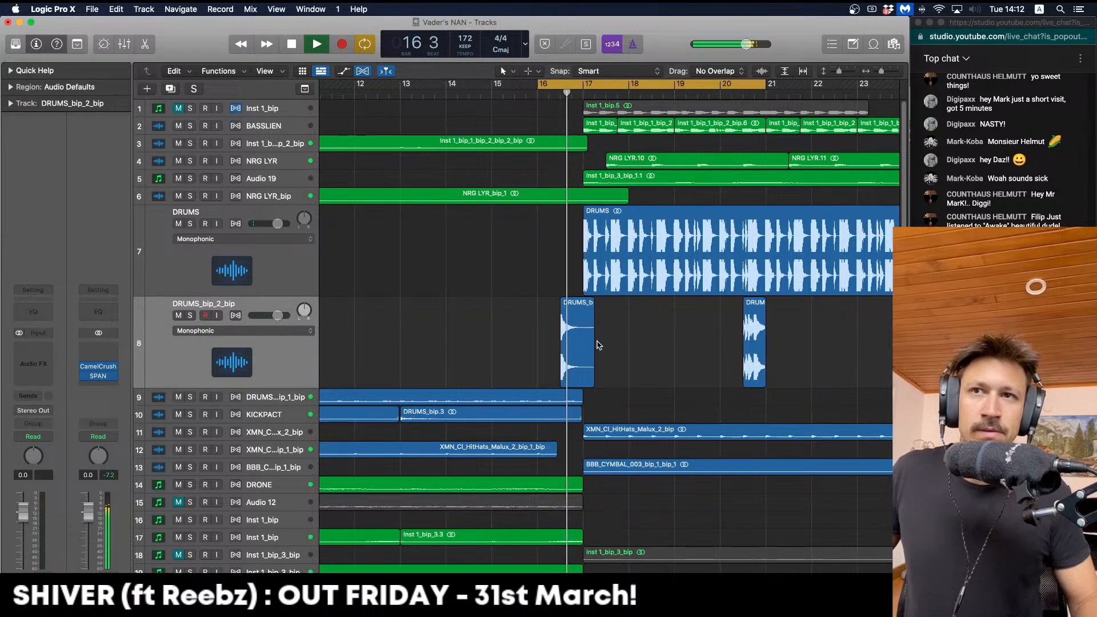
{"action": "left_click_drag", "start_coordinate": [575, 355], "coordinate": [535, 350]}
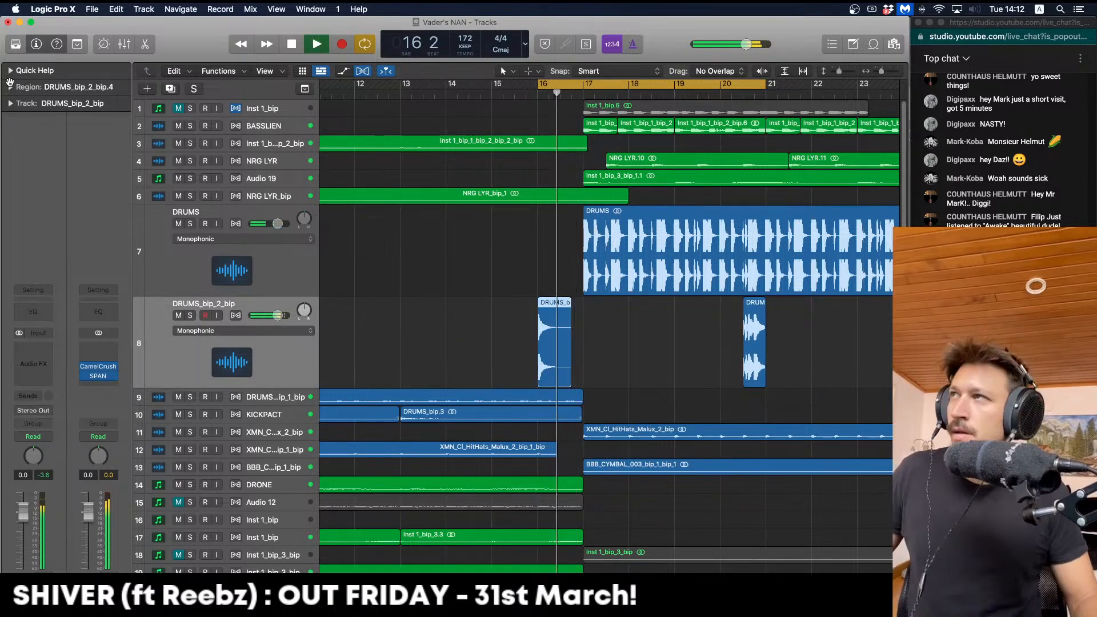
Give the drum chop a fade-in of 24 in the Region inspector
{"action": "left_click", "coordinate": [10, 85]}
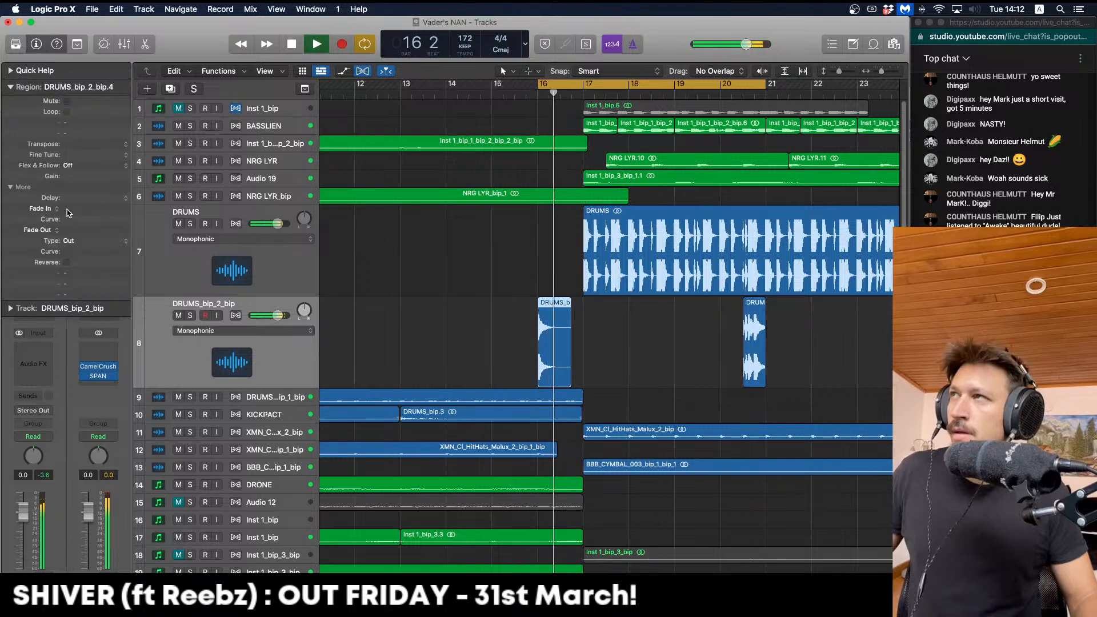
{"action": "key", "text": "space"}
{"action": "key", "text": "space"}
{"action": "left_click_drag", "start_coordinate": [618, 338], "coordinate": [557, 326]}
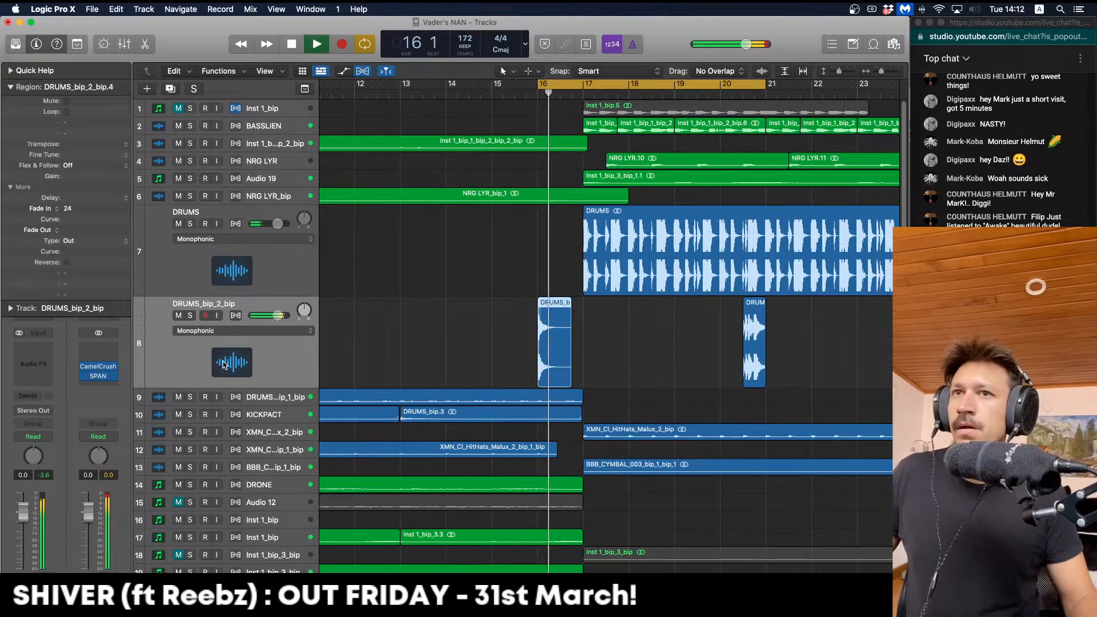
{"action": "left_click", "coordinate": [228, 343]}
{"action": "key", "text": "space"}
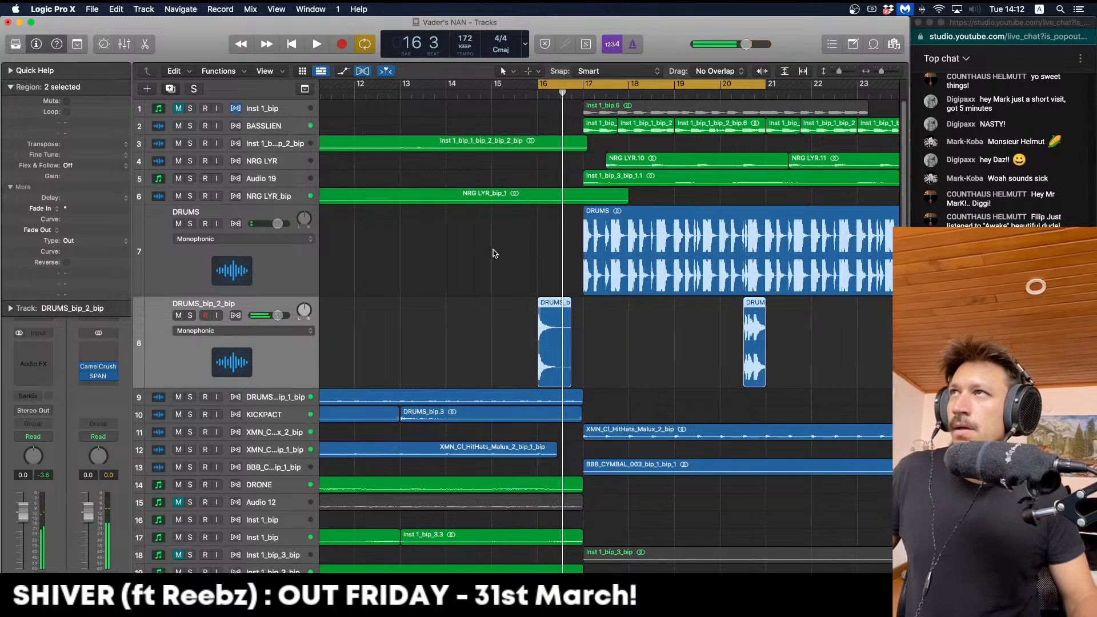
Create a new Audio 20 track and move the first drum chop onto it
{"action": "key", "text": "super+d"}
{"action": "key", "text": "space"}
{"action": "key", "text": "space"}
{"action": "left_click_drag", "start_coordinate": [552, 334], "coordinate": [556, 425]}
{"action": "left_click", "coordinate": [594, 366]}
{"action": "key", "text": "space"}
{"action": "key", "text": "super+Left"}
{"action": "key", "text": "super+Left"}
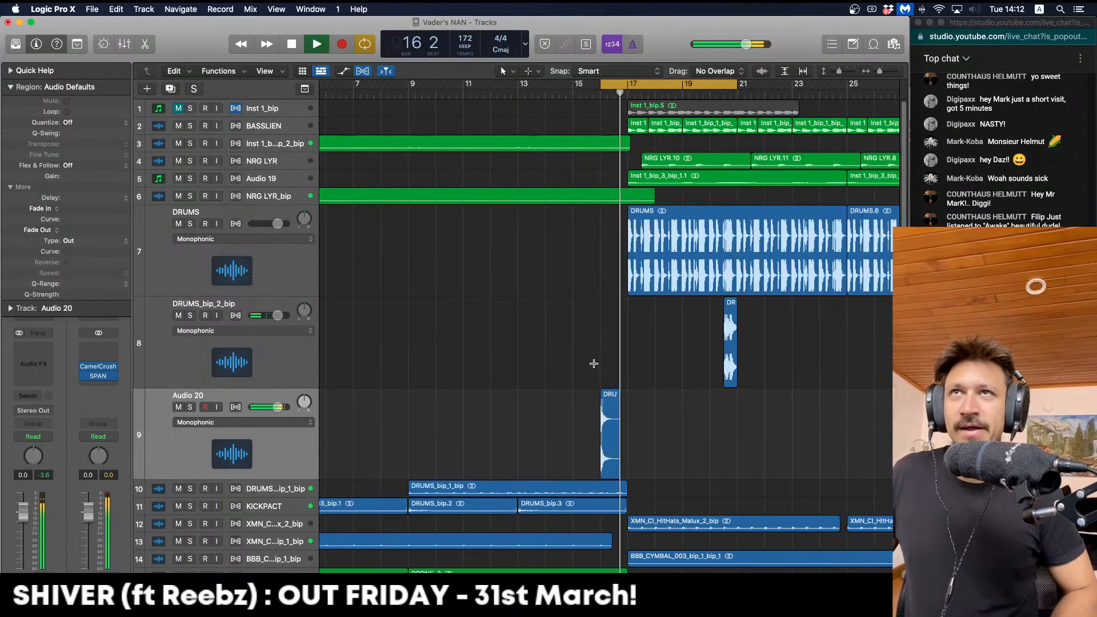
Copy the Audio 20 drum chop to bar 1 and turn off loop playback
{"action": "key", "text": "super+Left"}
{"action": "key", "text": "super+Left"}
{"action": "key", "text": "Return"}
{"action": "key", "text": "super+Left"}
{"action": "key", "text": "space"}
{"action": "left_click", "coordinate": [430, 395]}
{"action": "left_click_drag", "start_coordinate": [431, 399], "coordinate": [332, 434]}
{"action": "key", "text": "super+Right"}
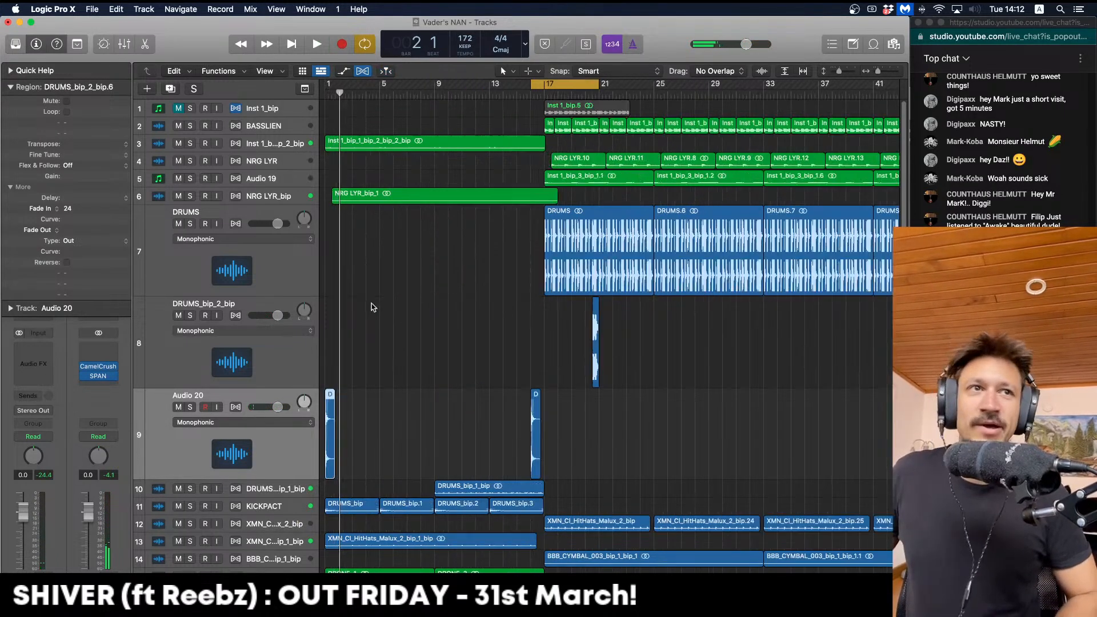
{"action": "left_click", "coordinate": [538, 83]}
{"action": "key", "text": "Return"}
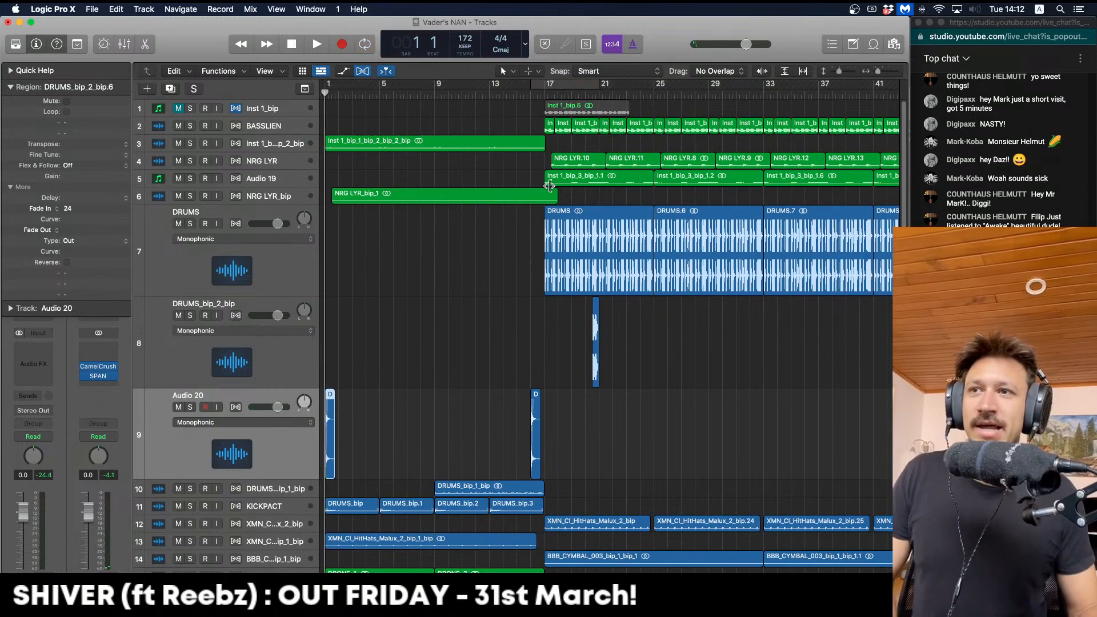
{"action": "key", "text": "super+Right"}
{"action": "key", "text": "super+Right"}
{"action": "key", "text": "space"}
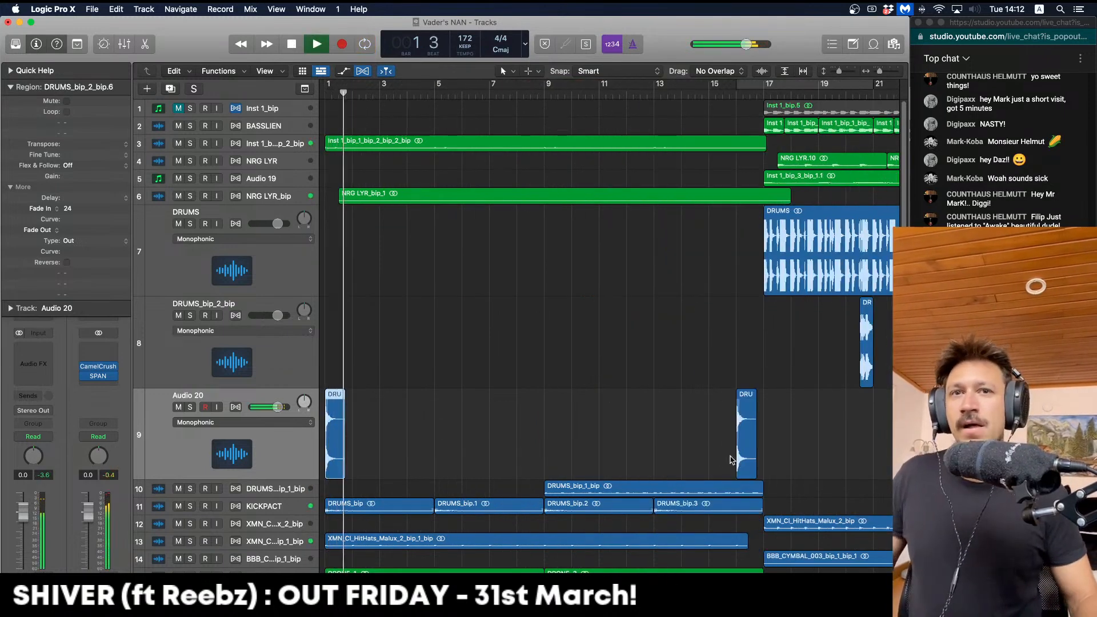
Try trimming both chops to start a beat earlier, then undo the trim
{"action": "left_click_drag", "start_coordinate": [743, 444], "coordinate": [392, 426]}
{"action": "key", "text": "Return"}
{"action": "key", "text": "super+Left"}
{"action": "key", "text": "super+Left"}
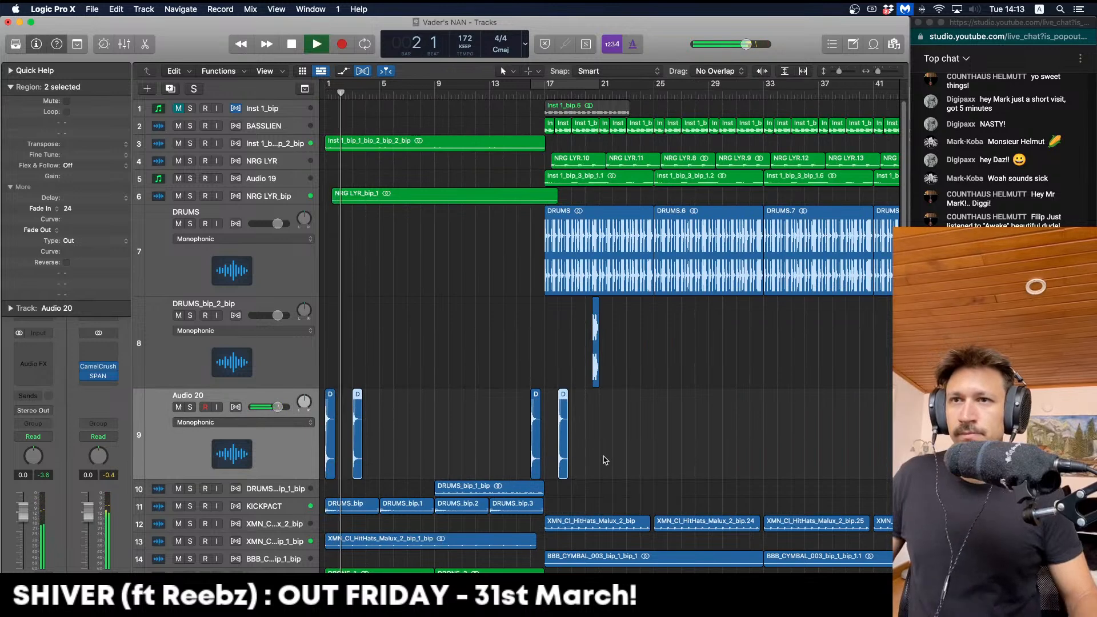
{"action": "left_click_drag", "start_coordinate": [532, 440], "coordinate": [392, 422]}
{"action": "left_click", "coordinate": [617, 442]}
{"action": "key", "text": "super+z"}
{"action": "key", "text": "space"}
Delete the bar 16 and 18 chops and raise the start chops' fade-in to 53, then further
{"action": "left_click_drag", "start_coordinate": [655, 463], "coordinate": [486, 448]}
{"action": "key", "text": "Delete"}
{"action": "left_click_drag", "start_coordinate": [471, 450], "coordinate": [336, 415]}
{"action": "key", "text": "space"}
{"action": "key", "text": "space"}
{"action": "left_click_drag", "start_coordinate": [84, 209], "coordinate": [84, 174]}
{"action": "key", "text": "Return"}
{"action": "key", "text": "space"}
{"action": "left_click_drag", "start_coordinate": [89, 216], "coordinate": [95, 163]}
Insert stereo kHs Convolver on Audio 20 and load an impulse response
{"action": "left_click", "coordinate": [37, 365]}
{"action": "left_click", "coordinate": [38, 355]}
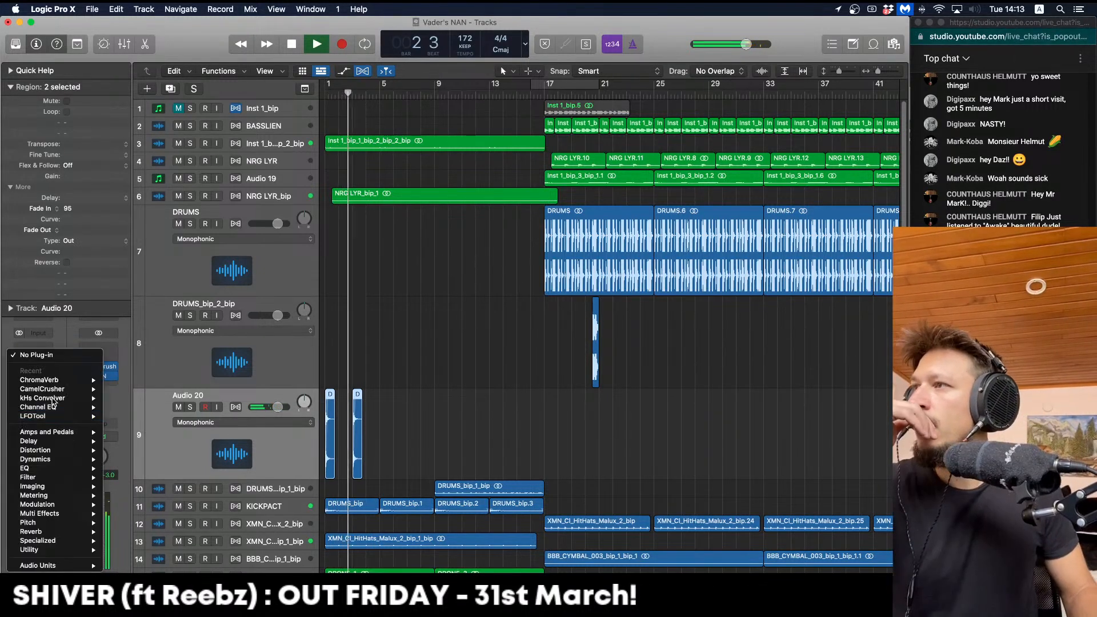
{"action": "mouse_move", "coordinate": [67, 400]}
{"action": "left_click", "coordinate": [125, 398]}
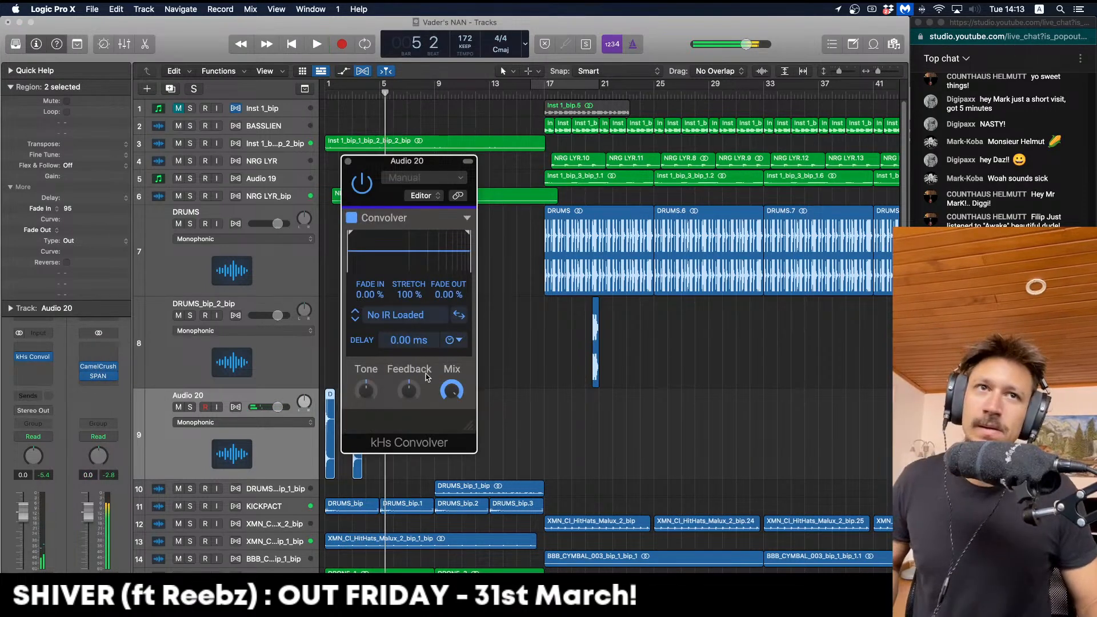
{"action": "left_click", "coordinate": [355, 320]}
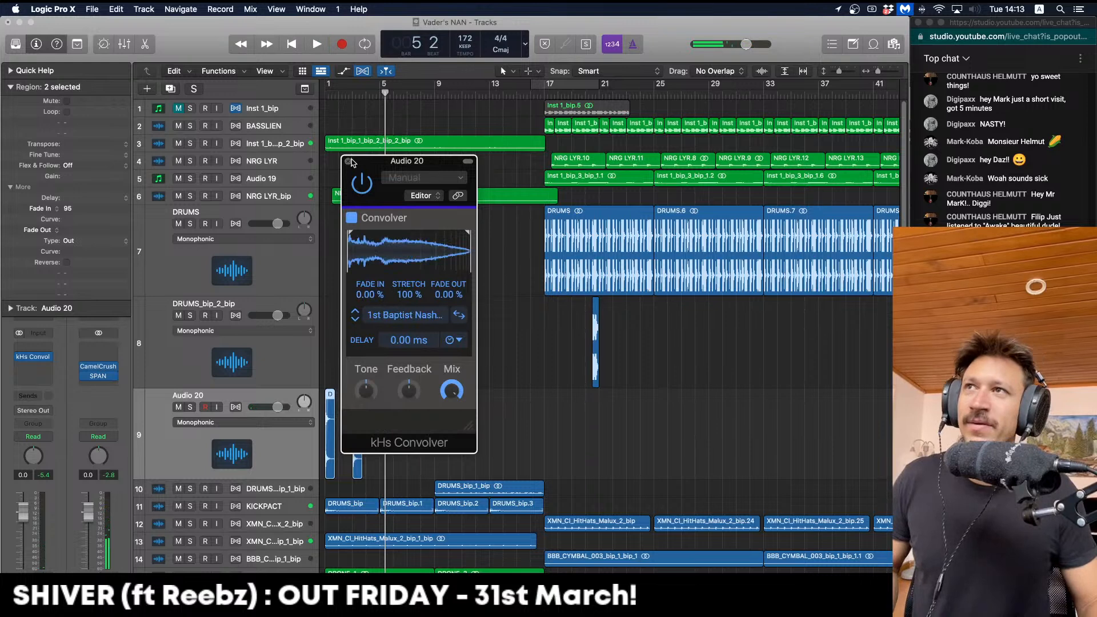
{"action": "left_click", "coordinate": [349, 162]}
Lower Audio 20's volume to -7 dB and move both chops to bar 9
{"action": "left_click_drag", "start_coordinate": [19, 526], "coordinate": [21, 550]}
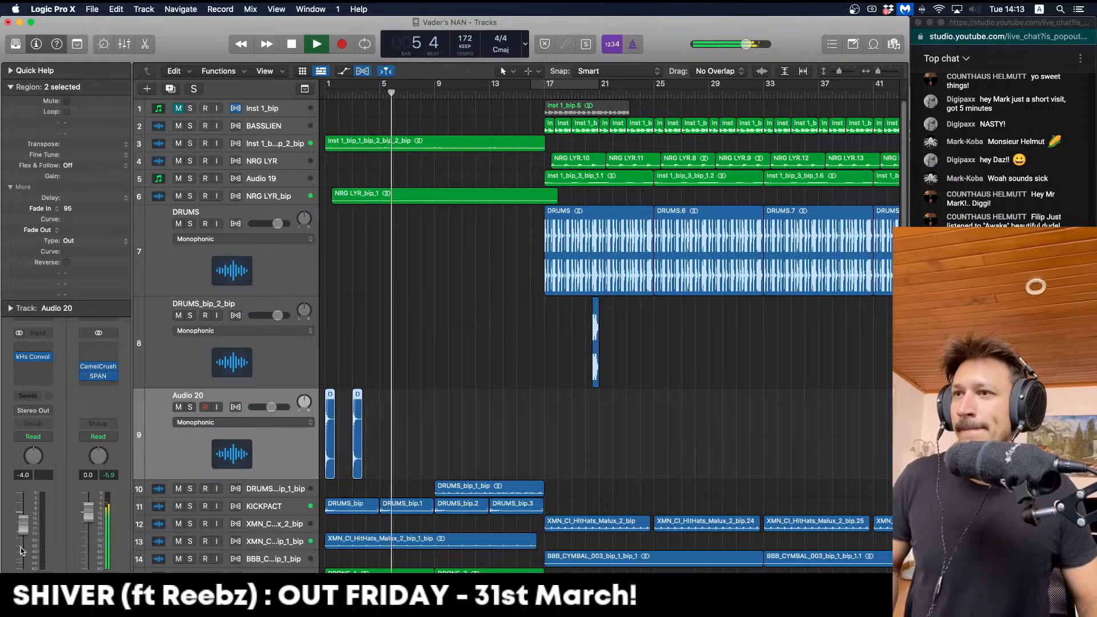
{"action": "key", "text": "Return"}
{"action": "key", "text": "Return"}
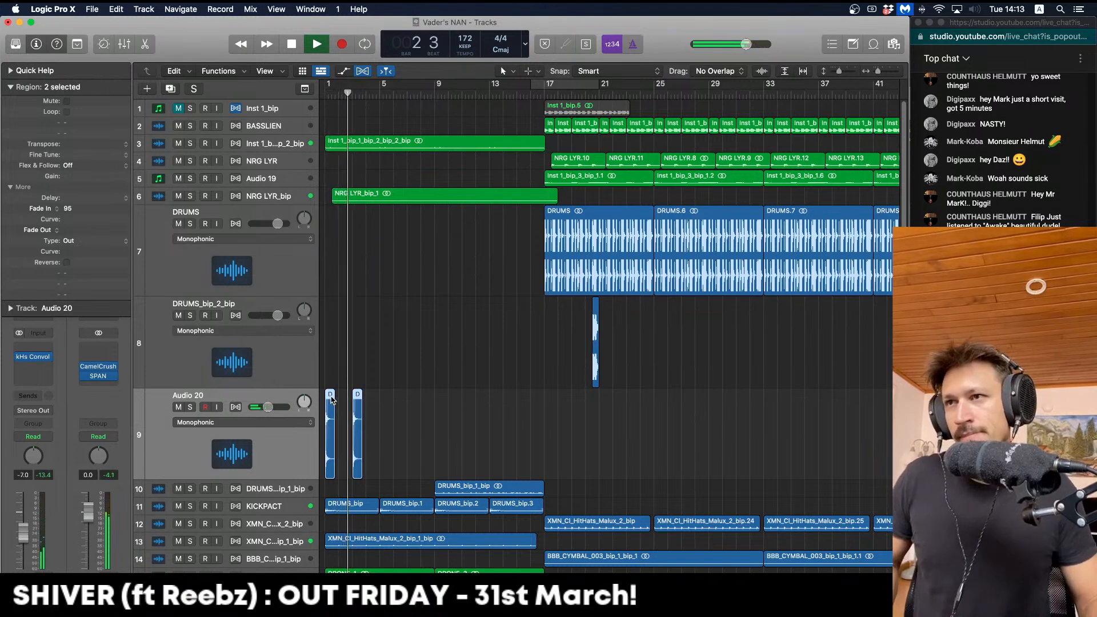
{"action": "key", "text": "space"}
{"action": "left_click_drag", "start_coordinate": [325, 411], "coordinate": [433, 411]}
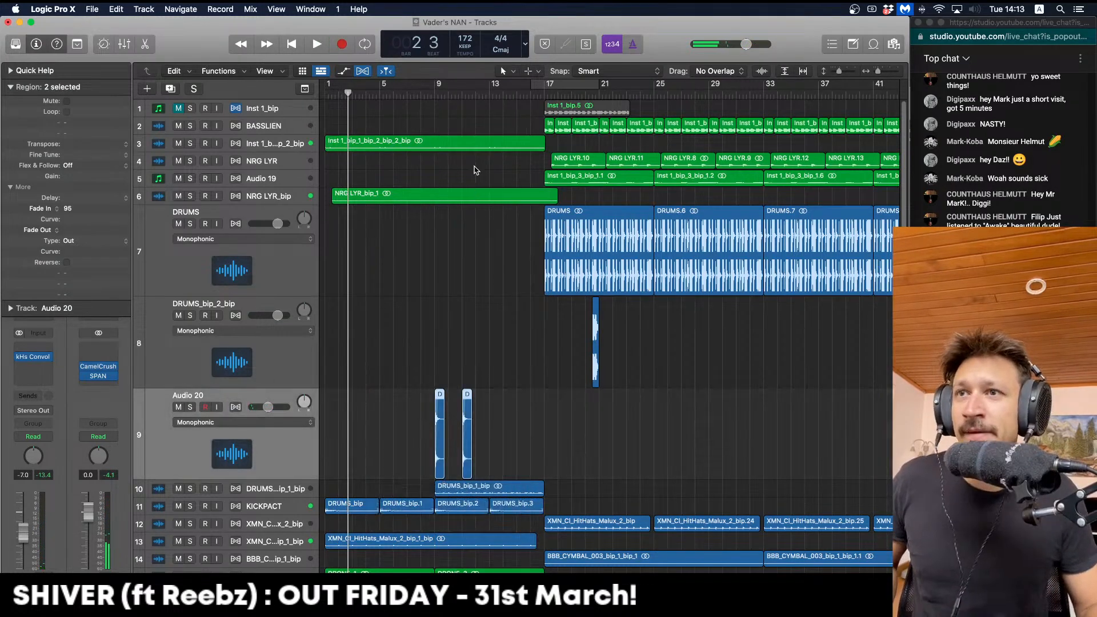
Cycle from bar 9 and copy the Audio 20 chops to fill bars 9–16
{"action": "left_click_drag", "start_coordinate": [441, 86], "coordinate": [530, 86]}
{"action": "key", "text": "space"}
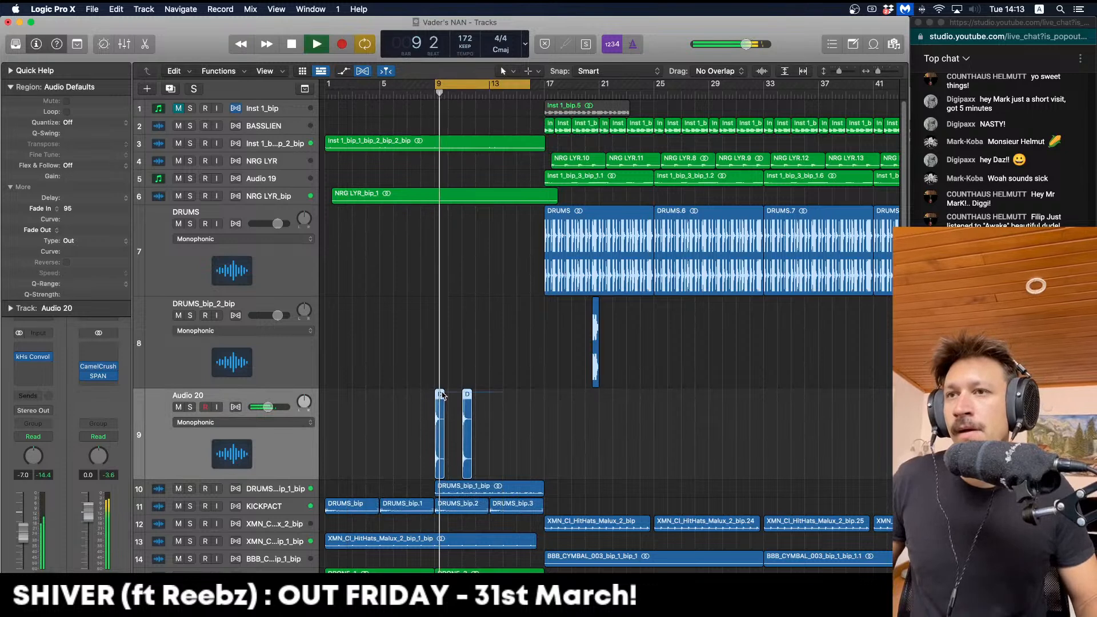
{"action": "mouse_move", "coordinate": [440, 408]}
{"action": "left_mouse_down"}
{"action": "mouse_move", "coordinate": [454, 408]}
{"action": "mouse_move", "coordinate": [440, 397]}
{"action": "left_mouse_up"}
{"action": "key", "text": "space"}
{"action": "key", "text": "space"}
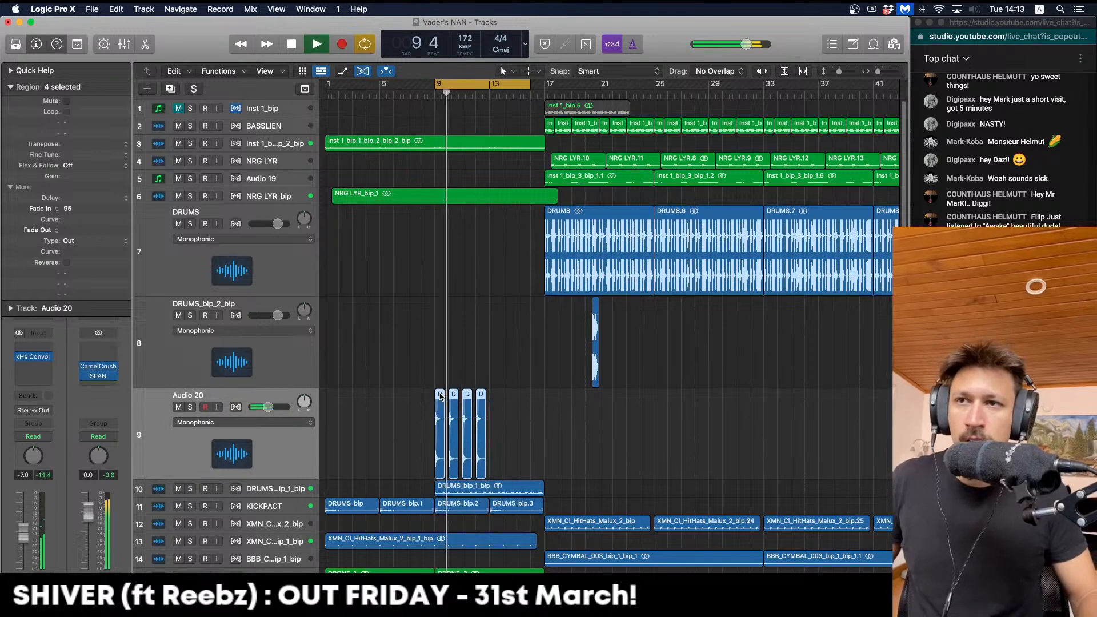
{"action": "left_click_drag", "start_coordinate": [490, 403], "coordinate": [494, 386]}
{"action": "left_click", "coordinate": [487, 344]}
{"action": "scroll", "coordinate": [498, 171], "scroll_direction": "right", "scroll_amount": 1}
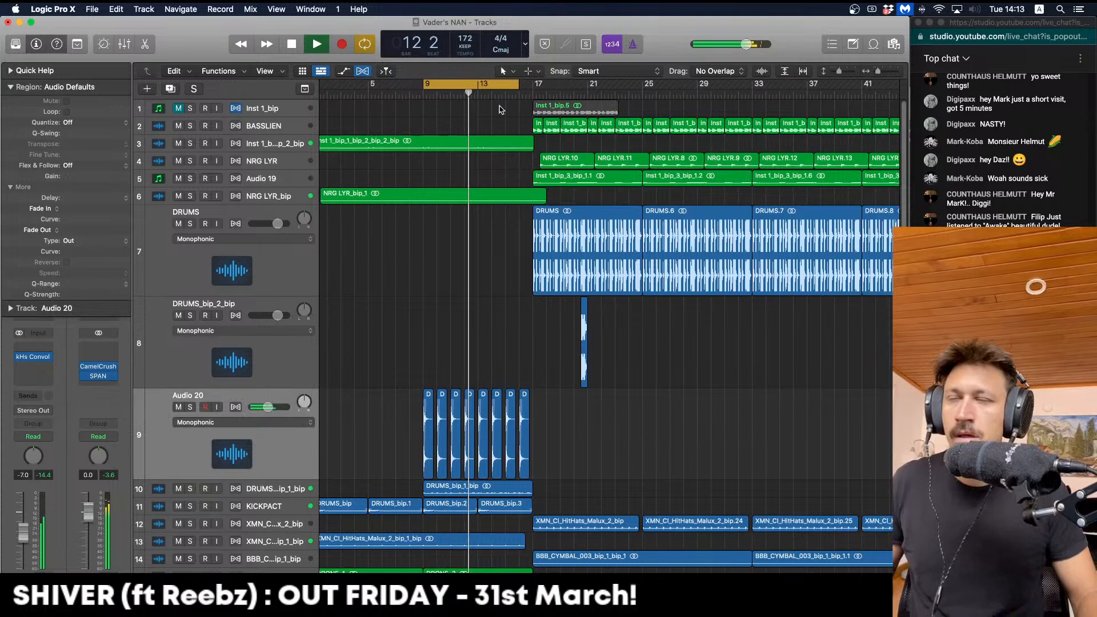
Loop bars 21–25 and copy the DRUMS_bip_2_bip chop four bars later to 24 3
{"action": "left_click", "coordinate": [440, 86]}
{"action": "left_click_drag", "start_coordinate": [439, 86], "coordinate": [587, 86]}
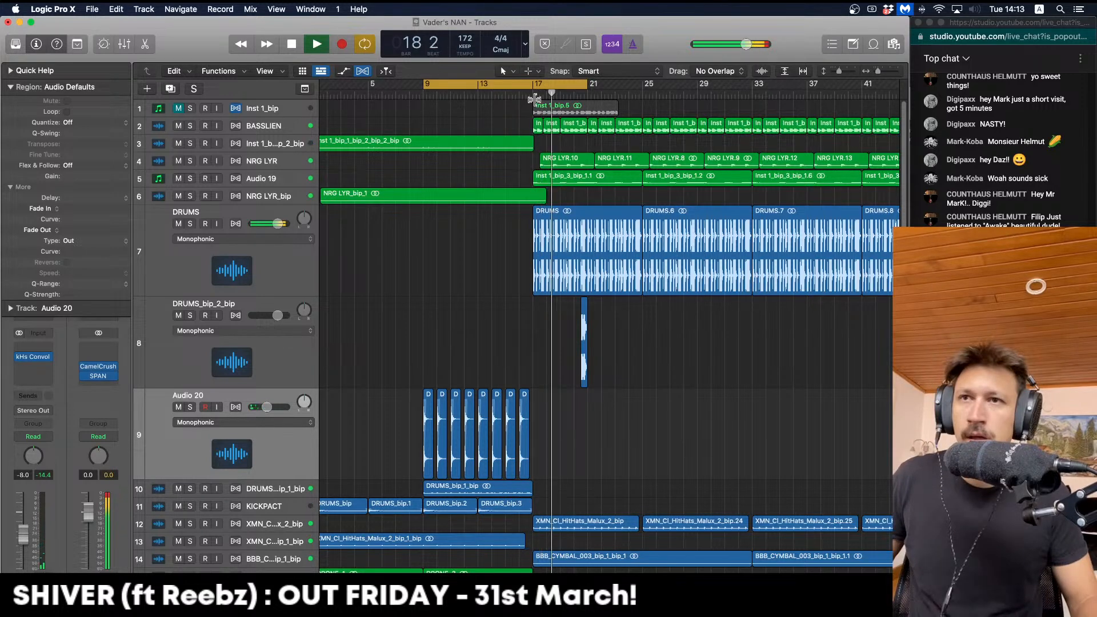
{"action": "left_click", "coordinate": [579, 83]}
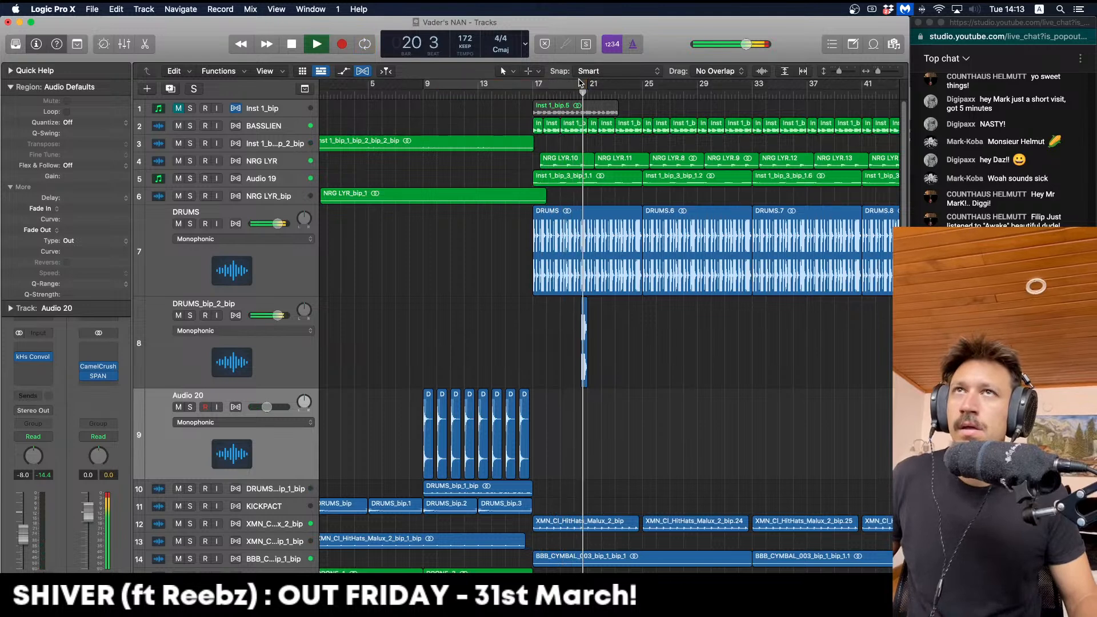
{"action": "left_click_drag", "start_coordinate": [580, 83], "coordinate": [670, 82]}
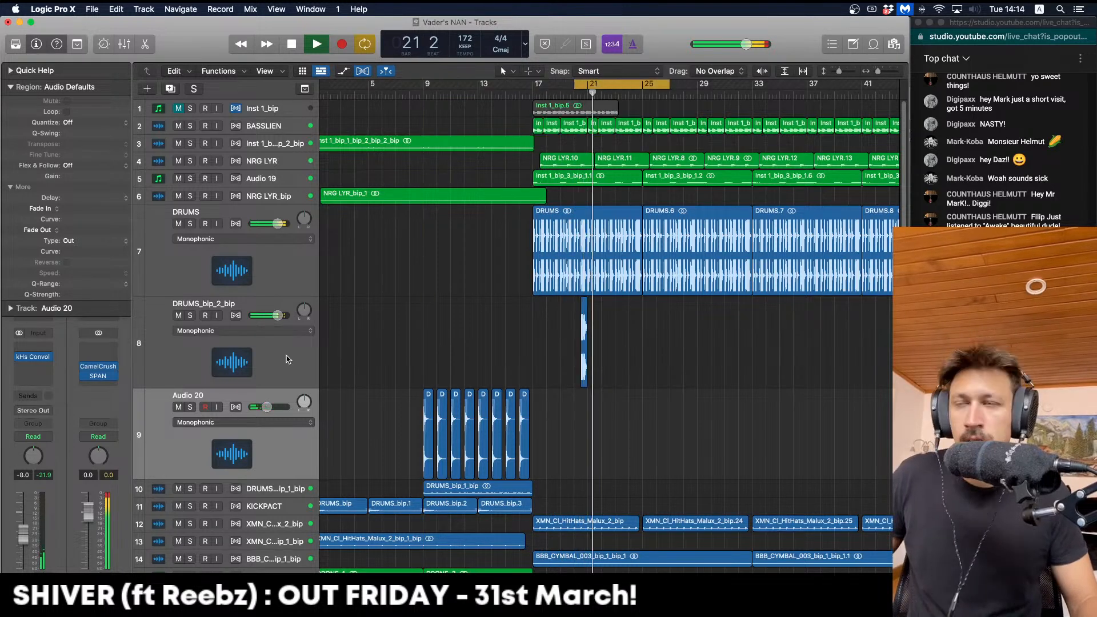
{"action": "left_click", "coordinate": [263, 364]}
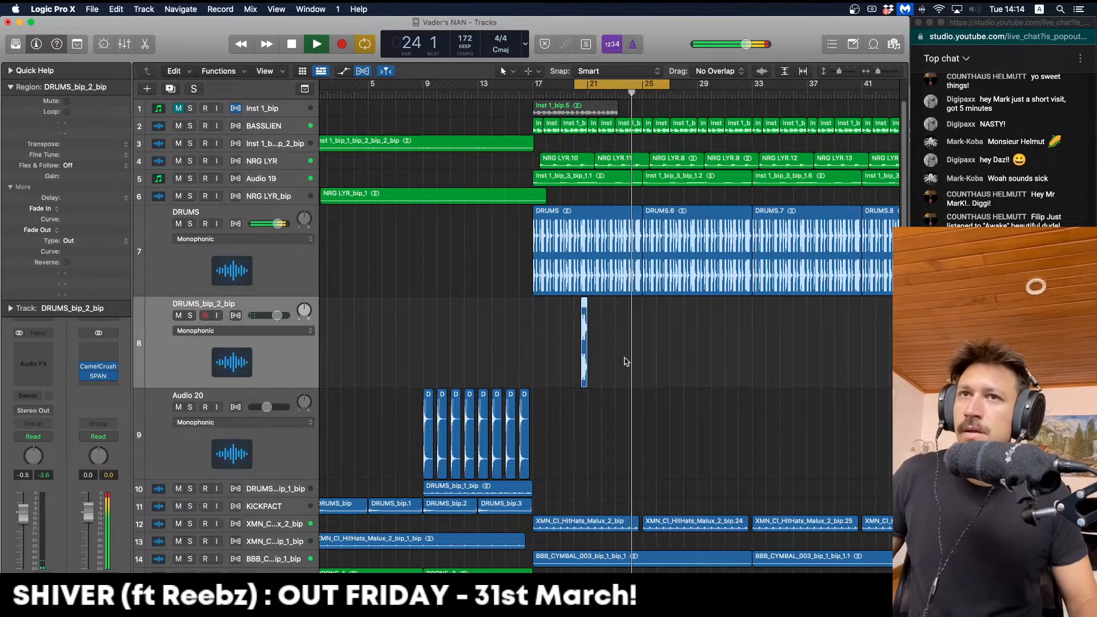
{"action": "left_click_drag", "start_coordinate": [584, 318], "coordinate": [639, 318]}
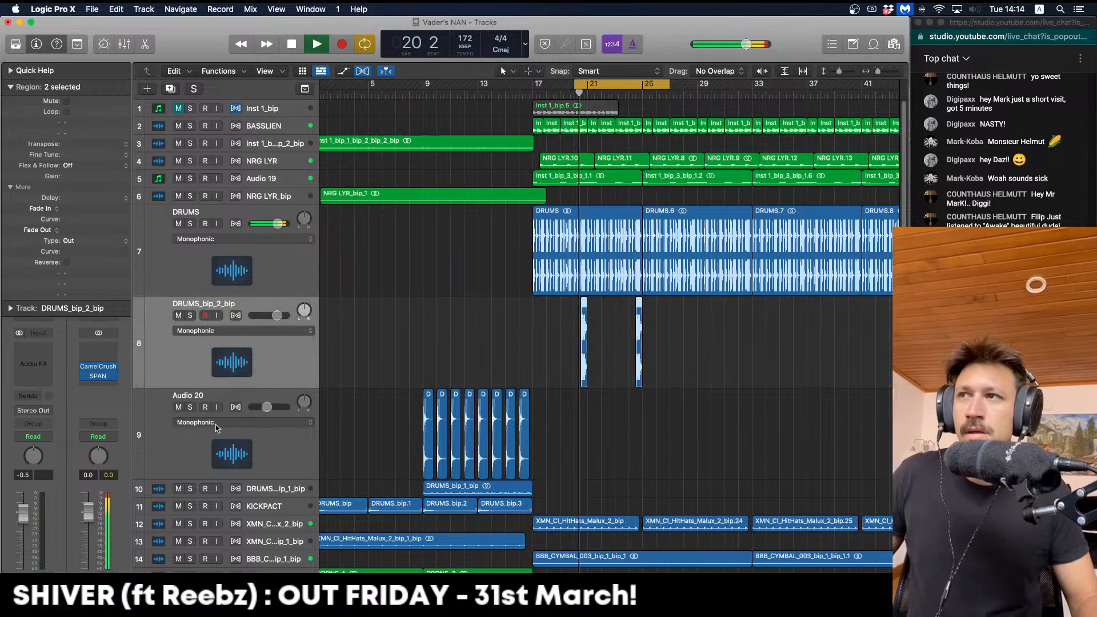
{"action": "key", "text": "space"}
Insert kHs Ensemble on the DRUMS_bip_2_bip track
{"action": "left_click", "coordinate": [11, 88]}
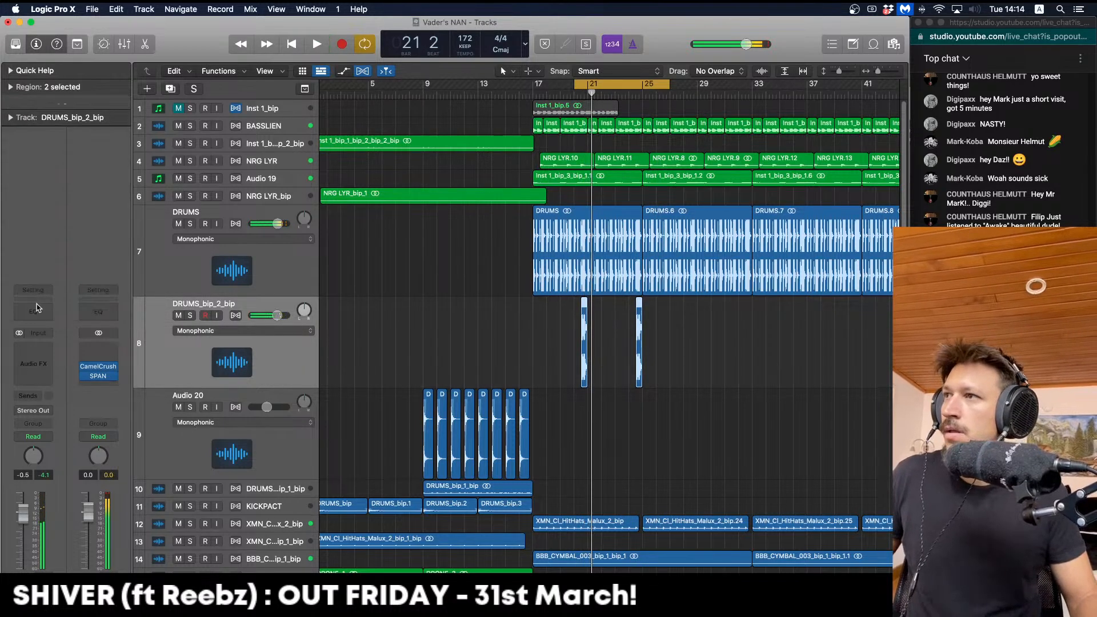
{"action": "left_click", "coordinate": [45, 356]}
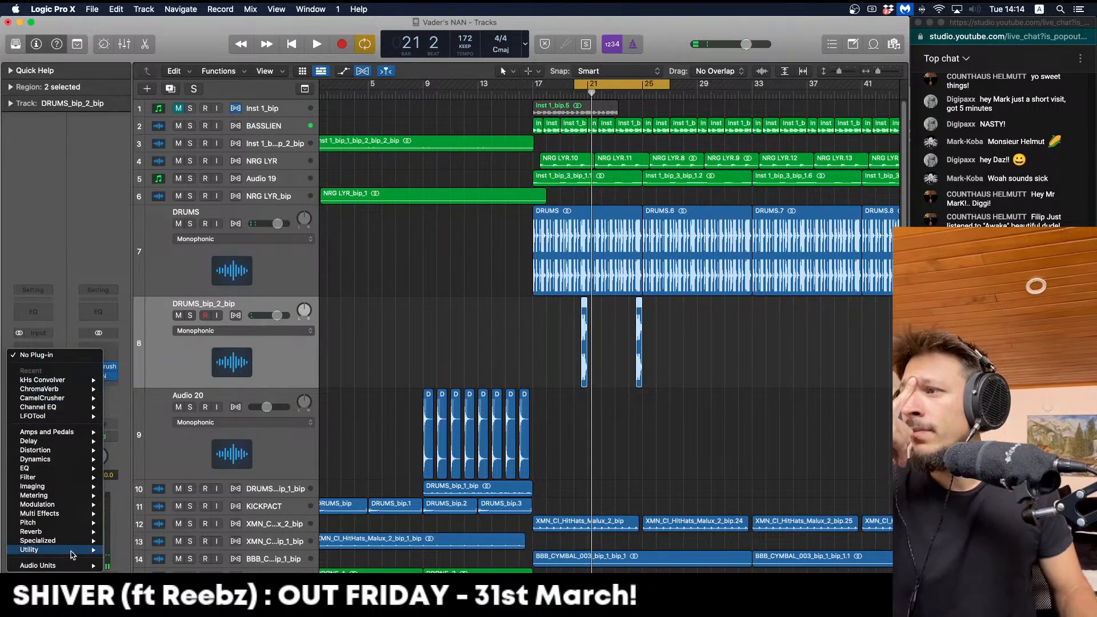
{"action": "mouse_move", "coordinate": [60, 565]}
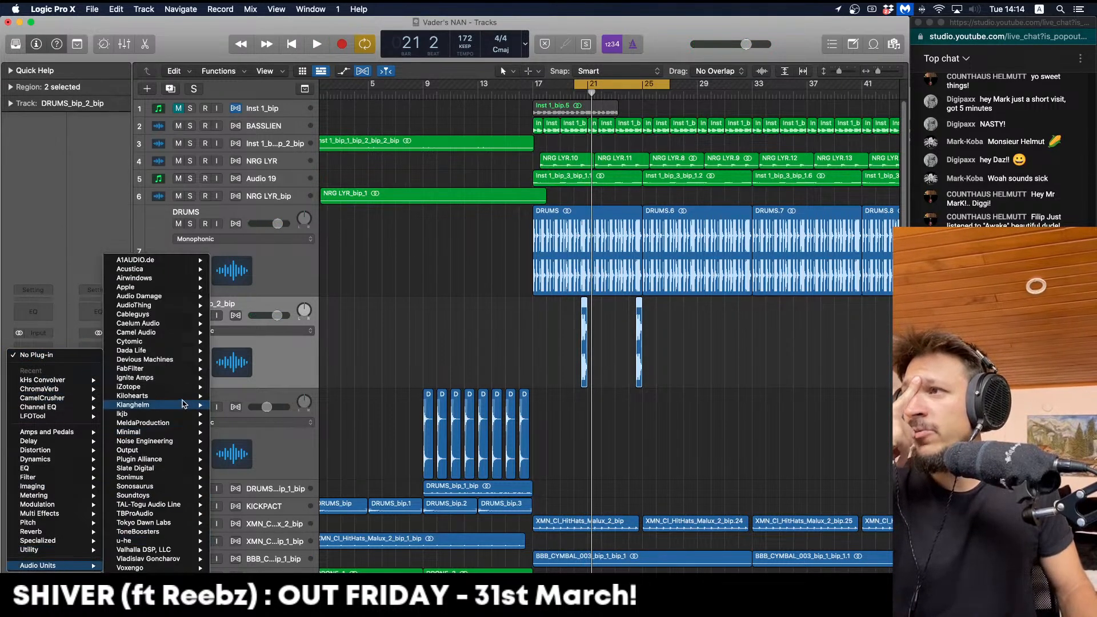
{"action": "mouse_move", "coordinate": [182, 399]}
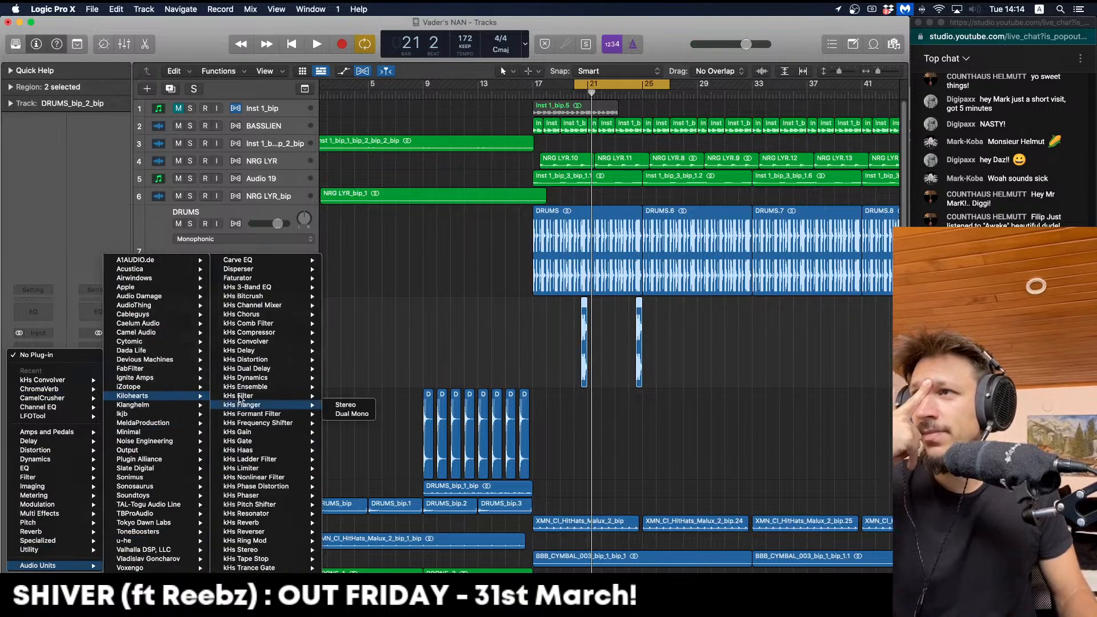
{"action": "mouse_move", "coordinate": [241, 385]}
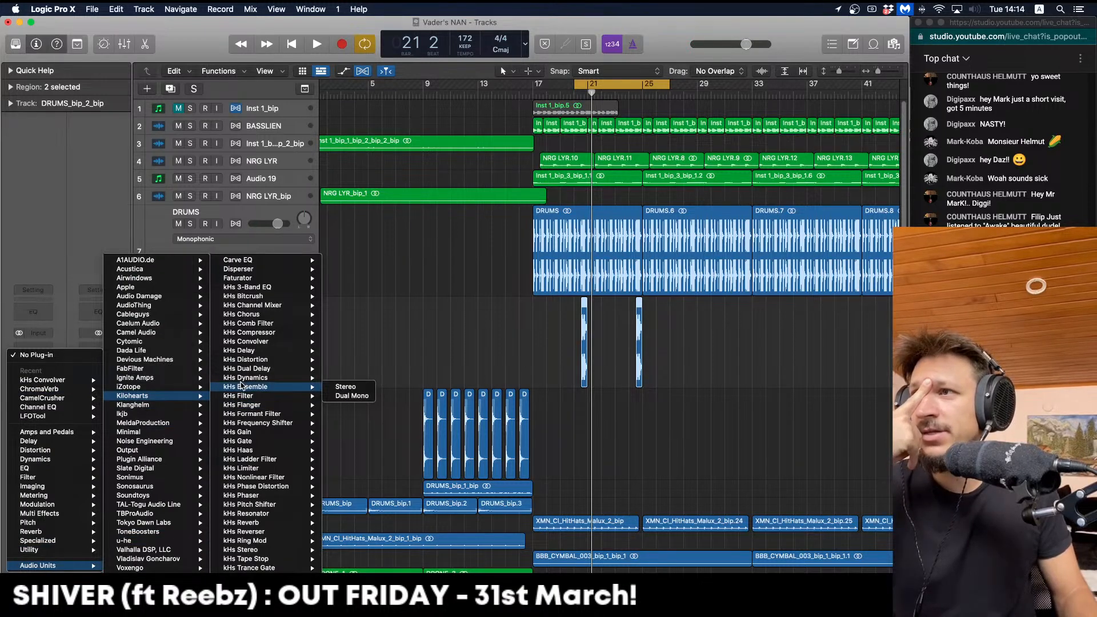
{"action": "left_click", "coordinate": [368, 387]}
Audition DRUMS_bip_2_bip soloed and set its Ensemble mix to 53%
{"action": "key", "text": "space"}
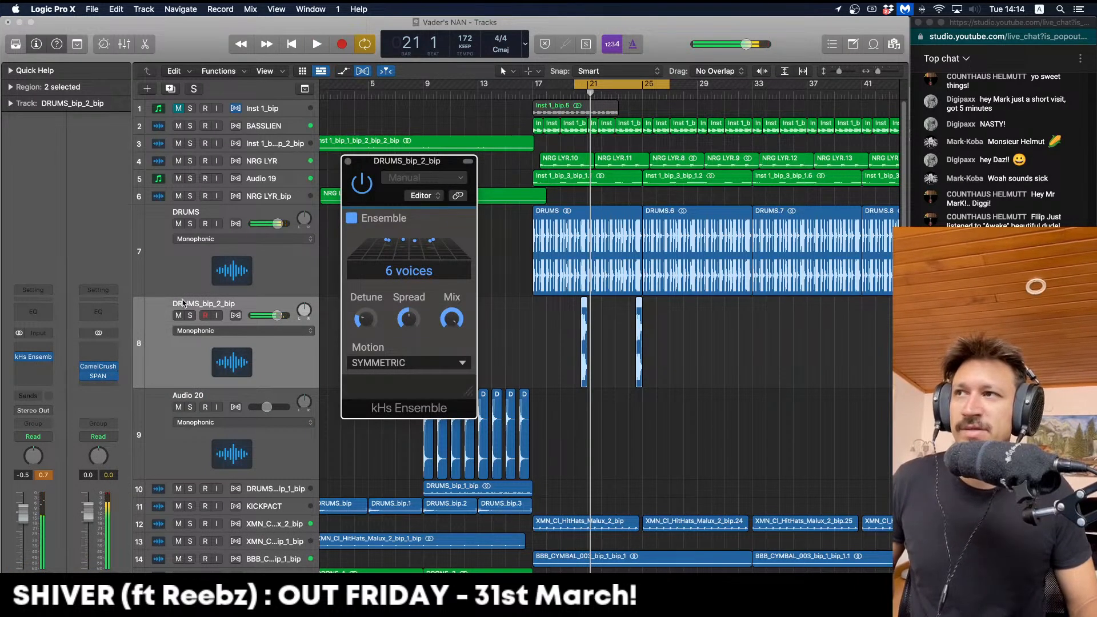
{"action": "left_click", "coordinate": [190, 316]}
{"action": "key", "text": "space"}
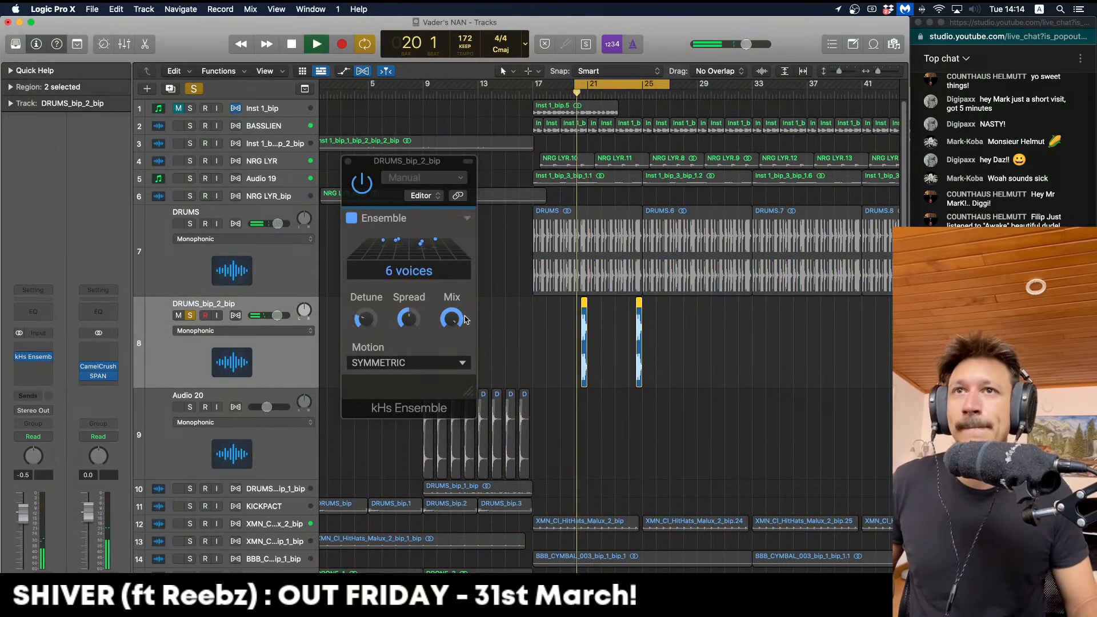
{"action": "left_click_drag", "start_coordinate": [450, 320], "coordinate": [451, 338]}
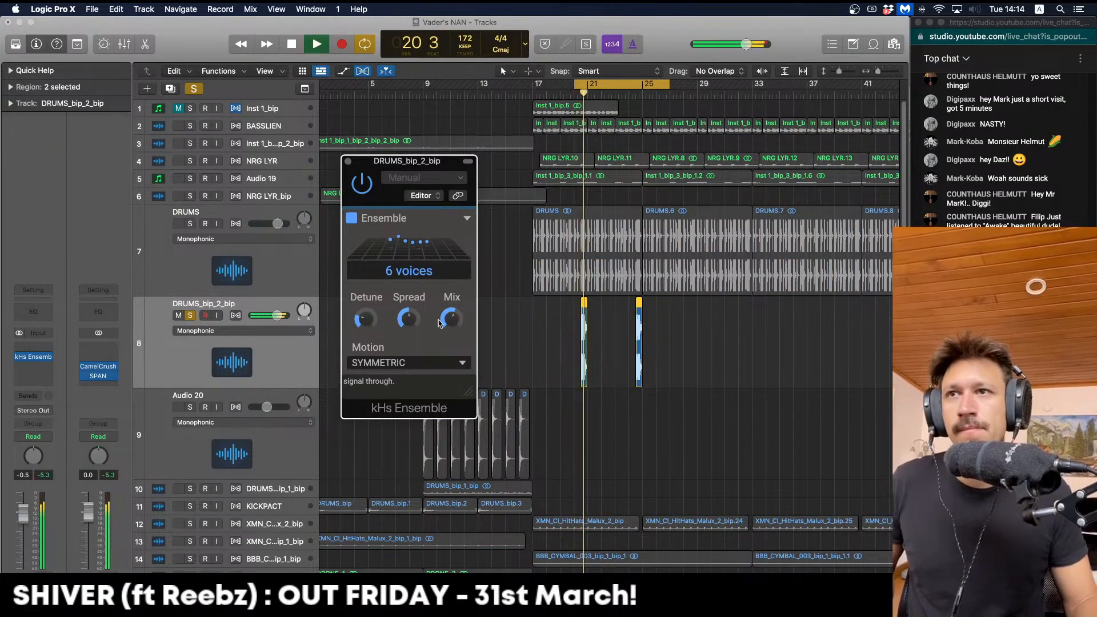
{"action": "left_click", "coordinate": [190, 316]}
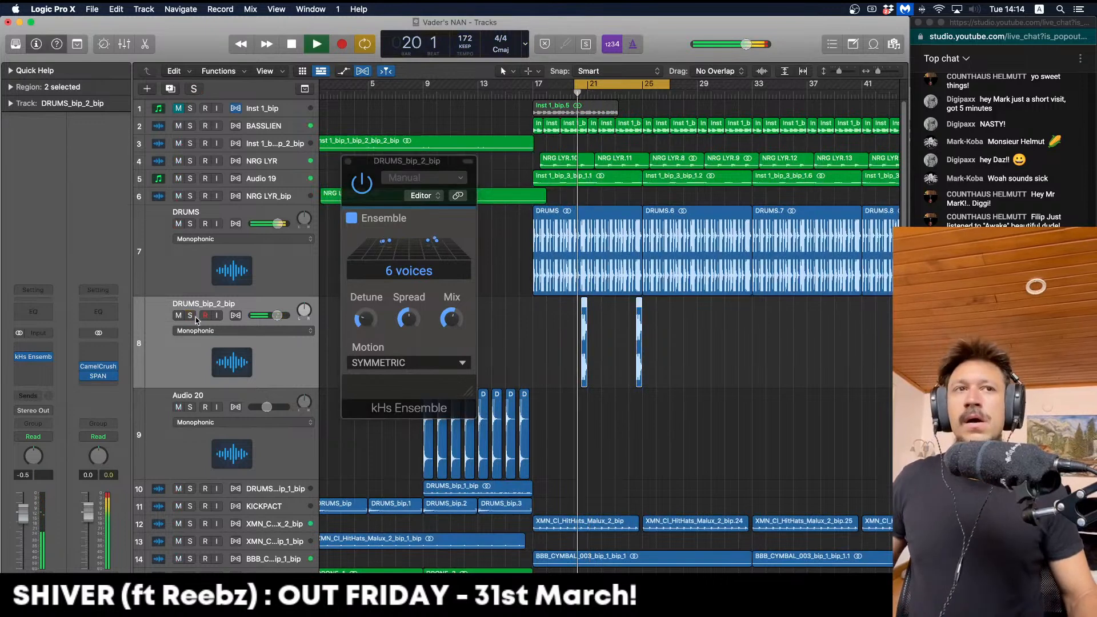
{"action": "key", "text": "space"}
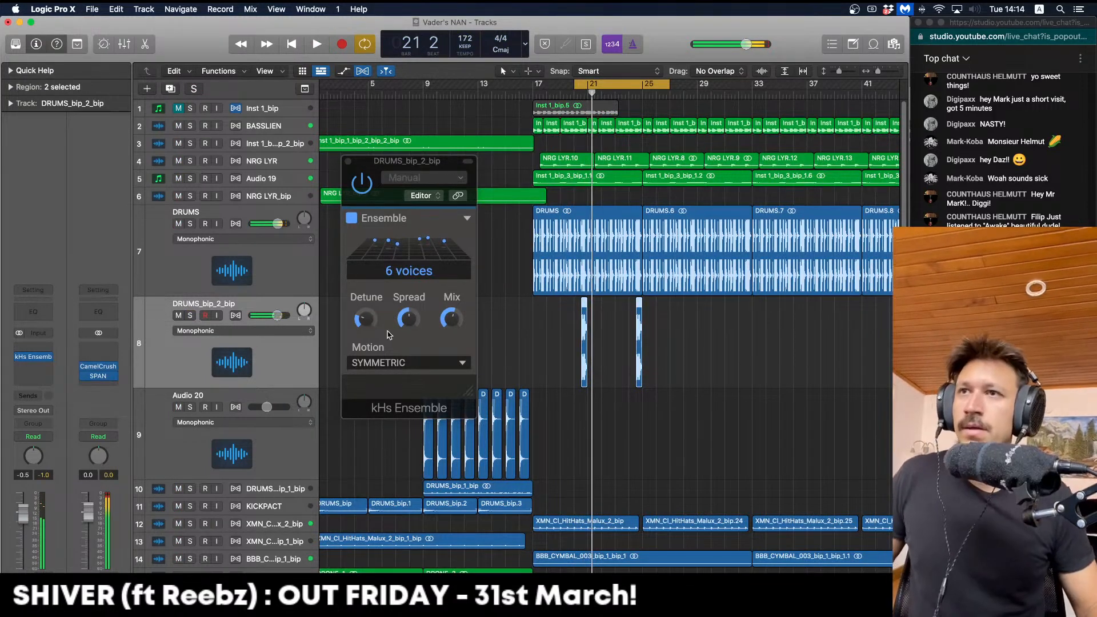
{"action": "left_click_drag", "start_coordinate": [450, 318], "coordinate": [450, 324]}
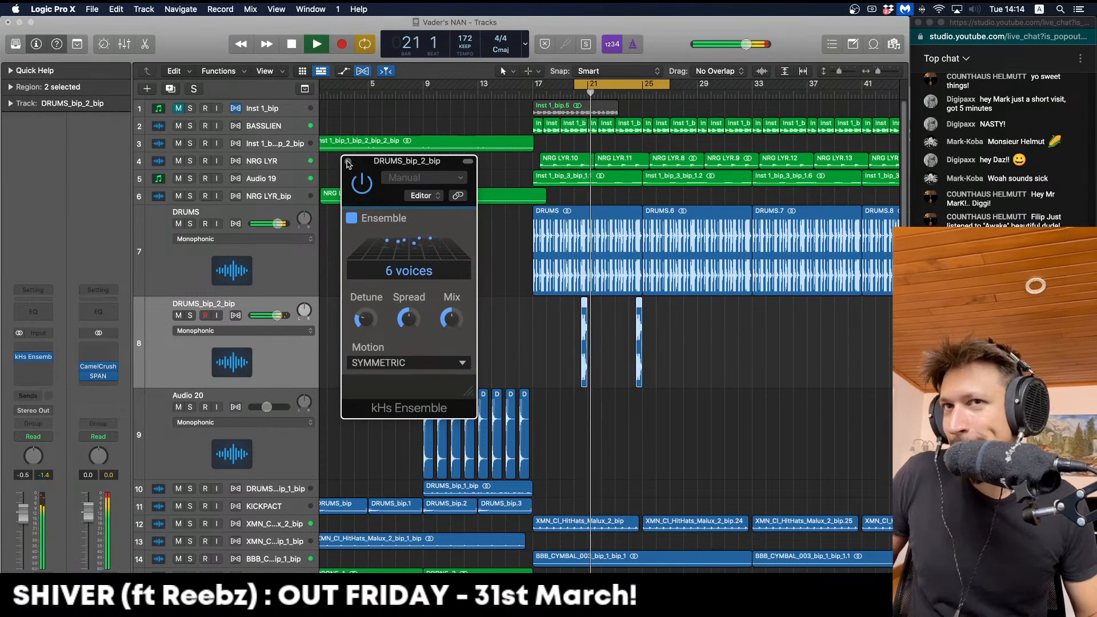
{"action": "left_click", "coordinate": [347, 162]}
Copy the two DRUMS_bip_2_bip chops further along to make four hits, cycle off
{"action": "left_click_drag", "start_coordinate": [584, 322], "coordinate": [694, 318]}
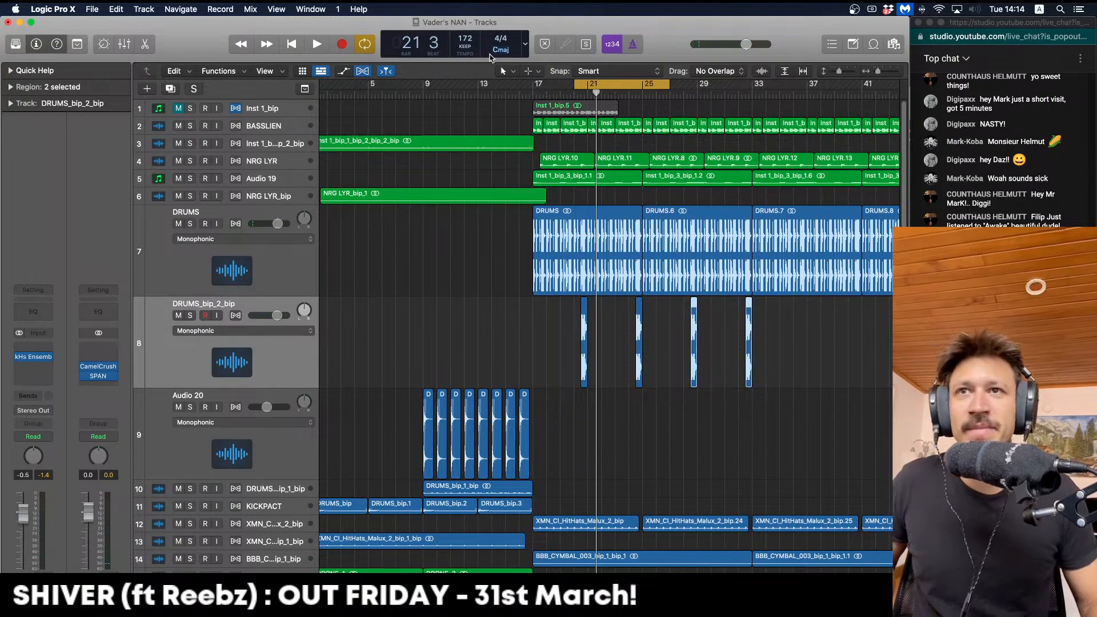
{"action": "left_click", "coordinate": [498, 89]}
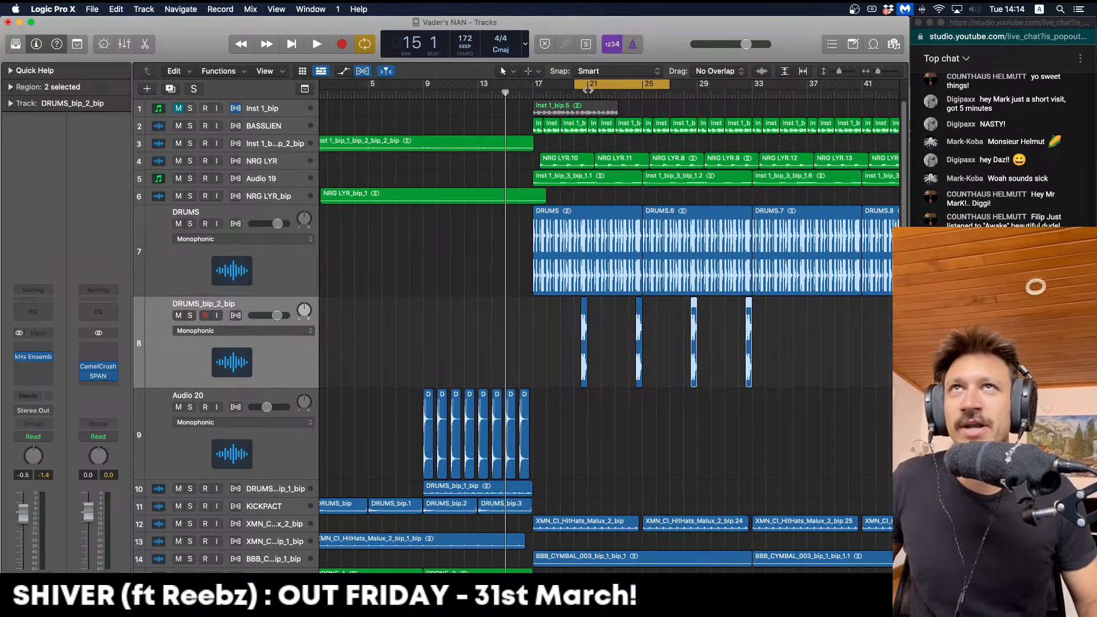
{"action": "key", "text": "c"}
{"action": "key", "text": "space"}
{"action": "left_click_drag", "start_coordinate": [558, 427], "coordinate": [417, 430]}
{"action": "left_click", "coordinate": [207, 442]}
{"action": "key", "text": "space"}
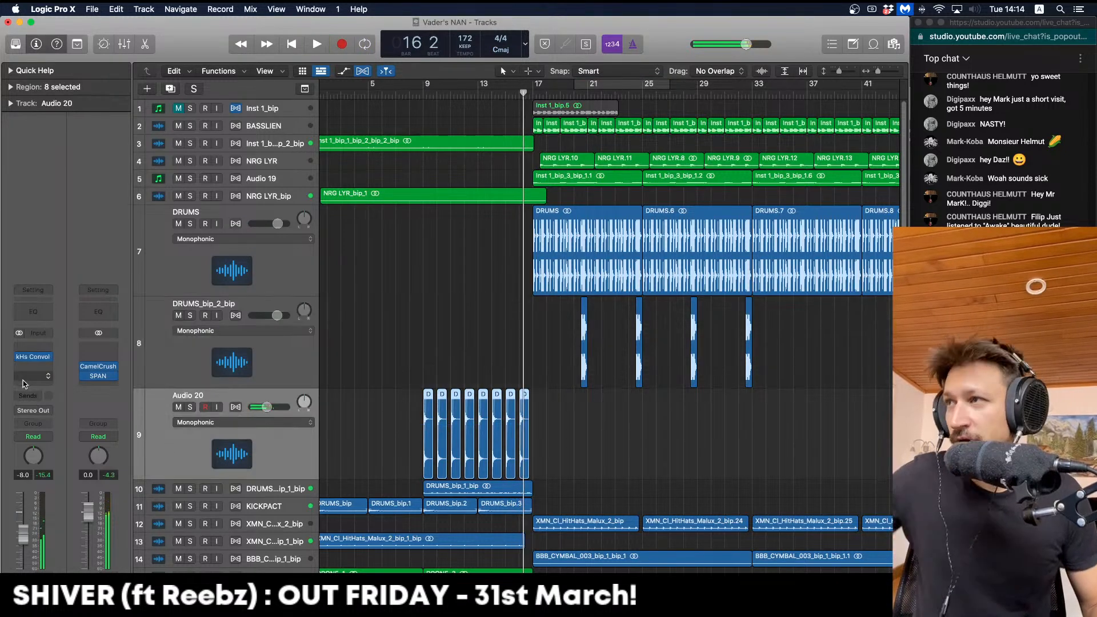
Add kHs Ensemble to Audio 20 at about 50% mix and lower Audio 20 to -12 dB
{"action": "left_click", "coordinate": [46, 366]}
{"action": "left_click", "coordinate": [57, 391]}
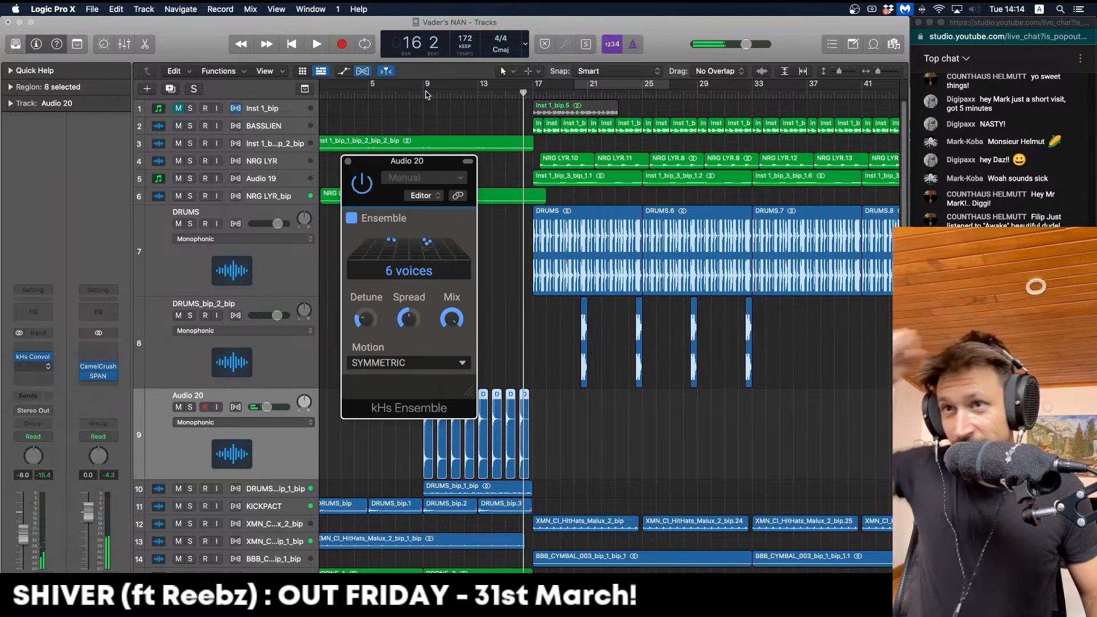
{"action": "left_click", "coordinate": [421, 96]}
{"action": "key", "text": "space"}
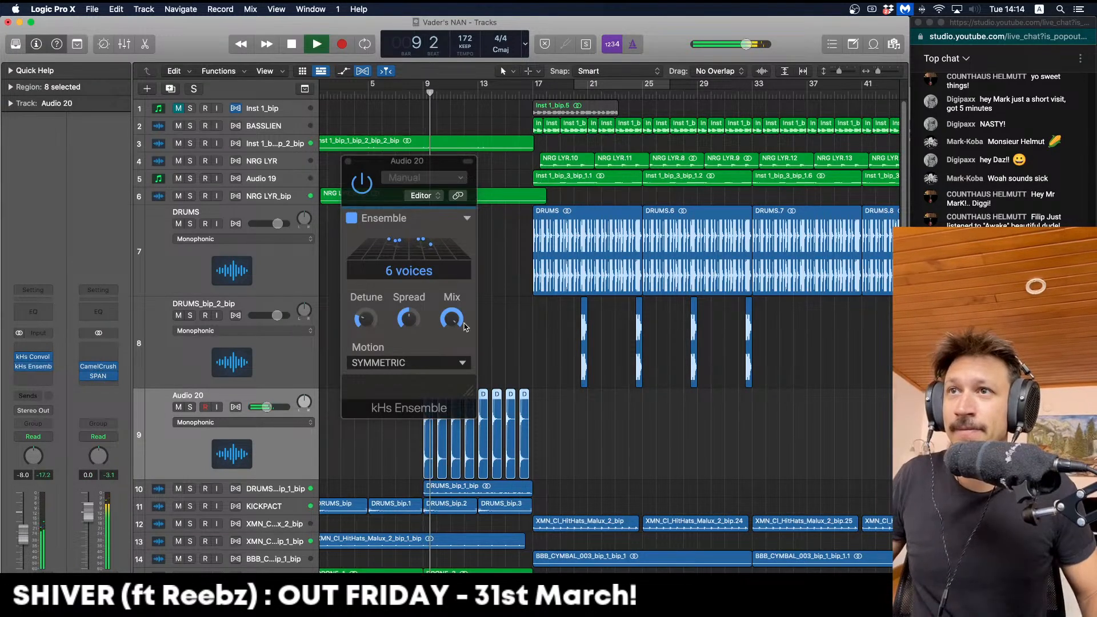
{"action": "left_click_drag", "start_coordinate": [452, 318], "coordinate": [452, 328]}
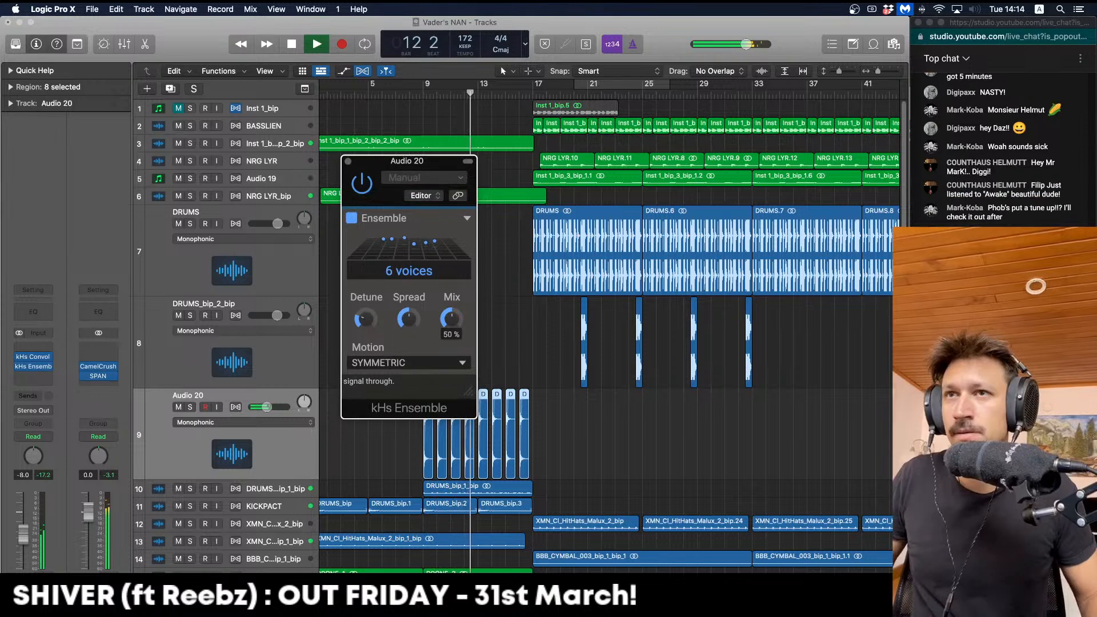
{"action": "left_click_drag", "start_coordinate": [20, 526], "coordinate": [20, 538]}
{"action": "left_click", "coordinate": [348, 162]}
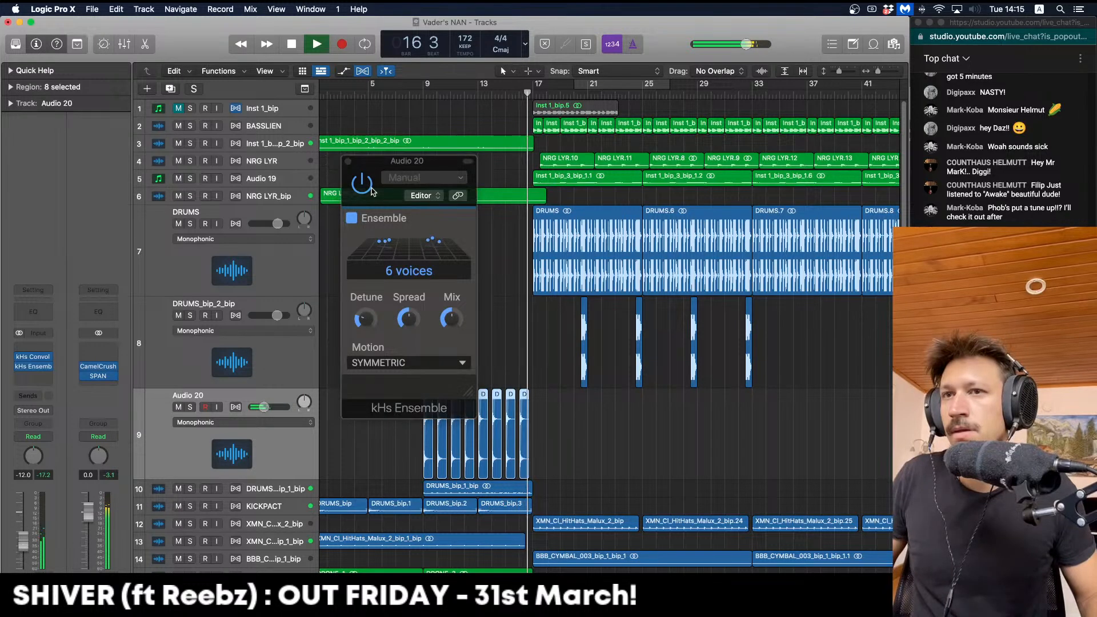
{"action": "left_click", "coordinate": [347, 162]}
Shrink Audio 20, DRUMS_bip_2_bip and DRUMS back to normal track height
{"action": "key", "text": "ctrl+alt+super+z"}
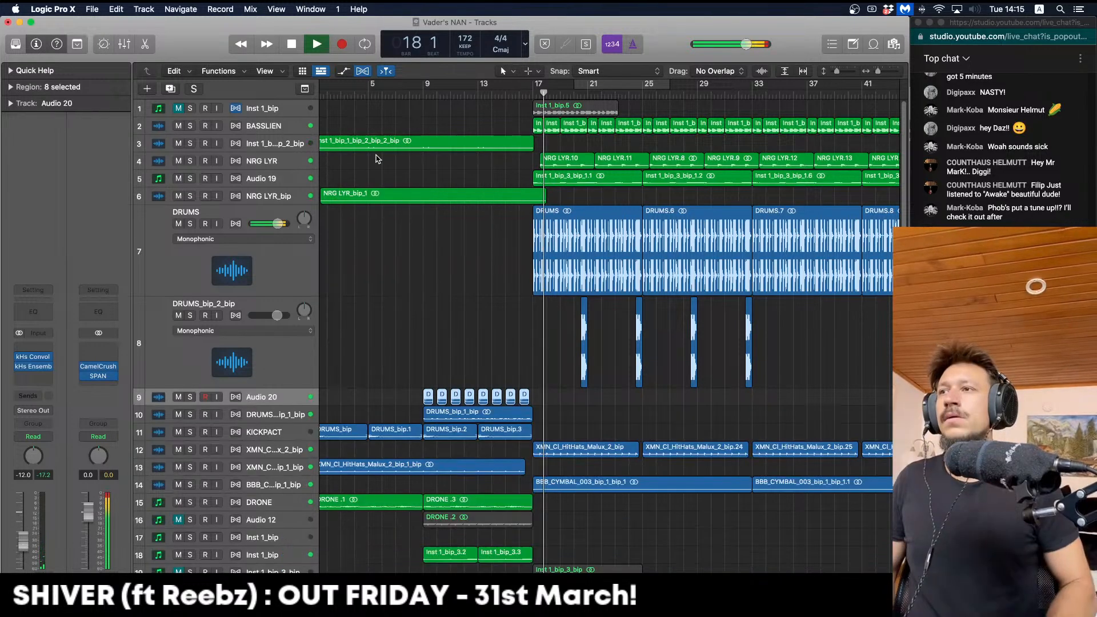
{"action": "key", "text": "Up"}
{"action": "key", "text": "ctrl+alt+super+z"}
{"action": "key", "text": "Up"}
{"action": "key", "text": "ctrl+alt+super+z"}
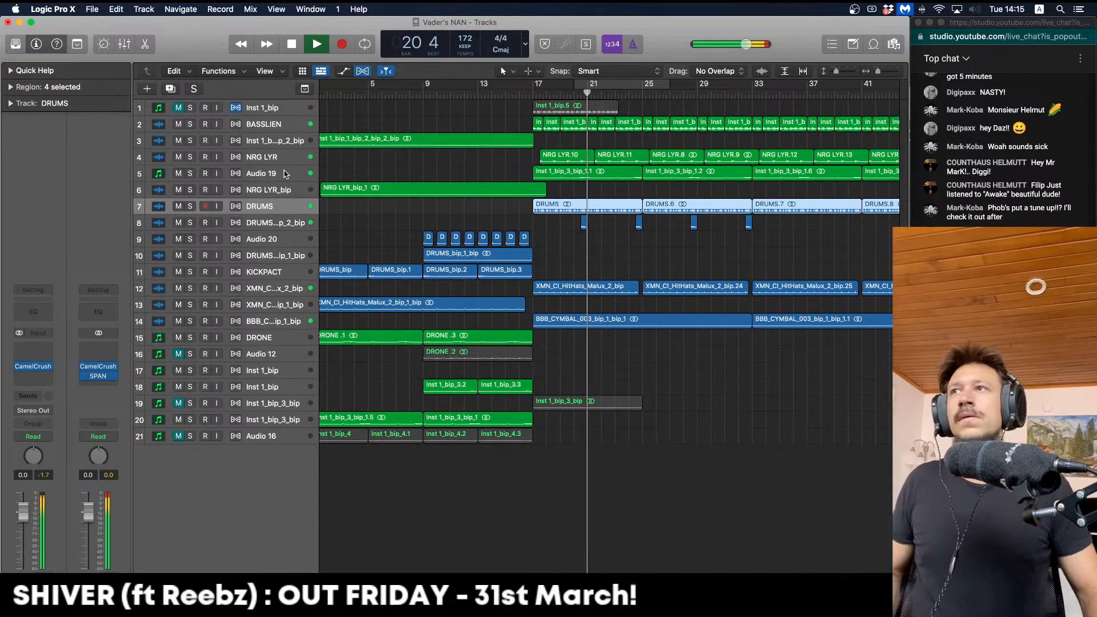
Add a stereo ChromaVerb to NRG LYR: 2.80 s decay, 0% distance, low-cut damping, 40% wet
{"action": "left_click", "coordinate": [375, 155]}
{"action": "left_click", "coordinate": [33, 375]}
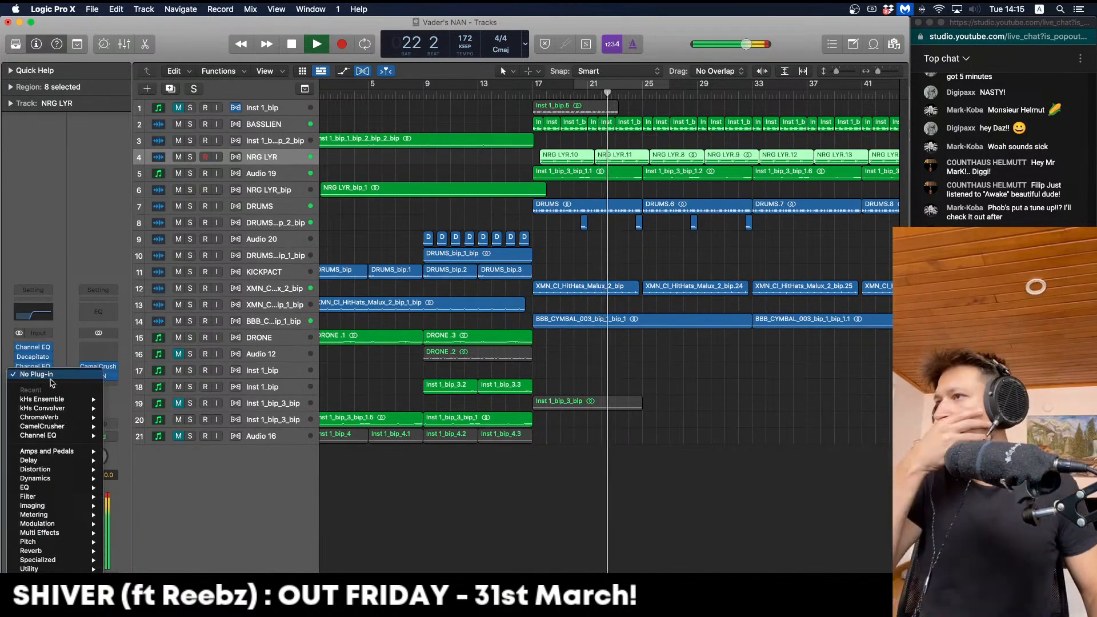
{"action": "mouse_move", "coordinate": [90, 431]}
{"action": "left_click", "coordinate": [116, 420]}
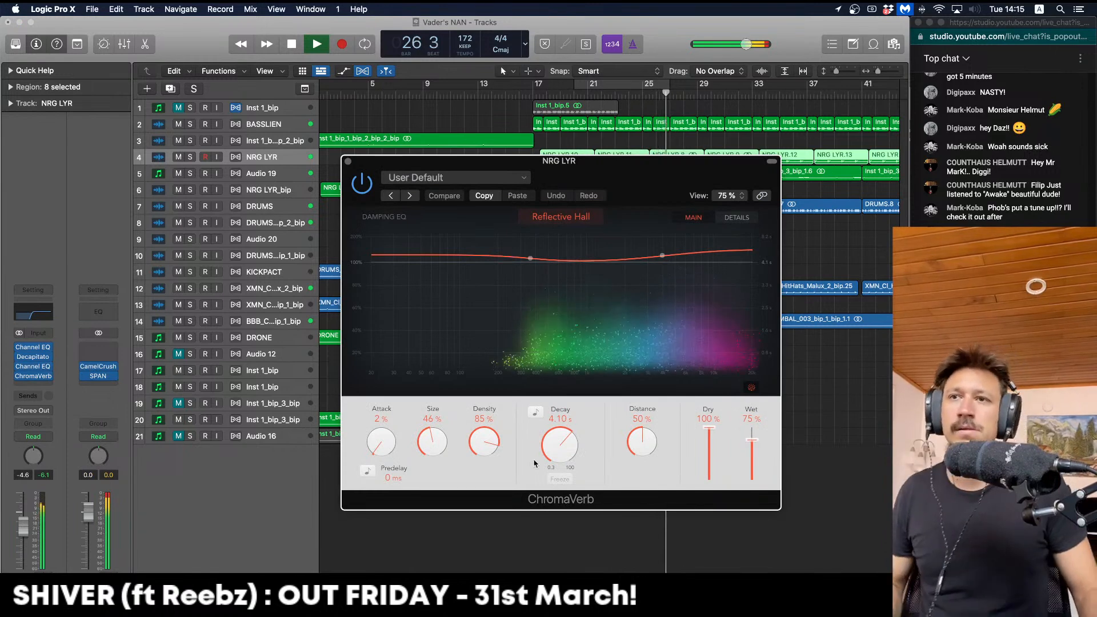
{"action": "left_click_drag", "start_coordinate": [558, 447], "coordinate": [560, 455]}
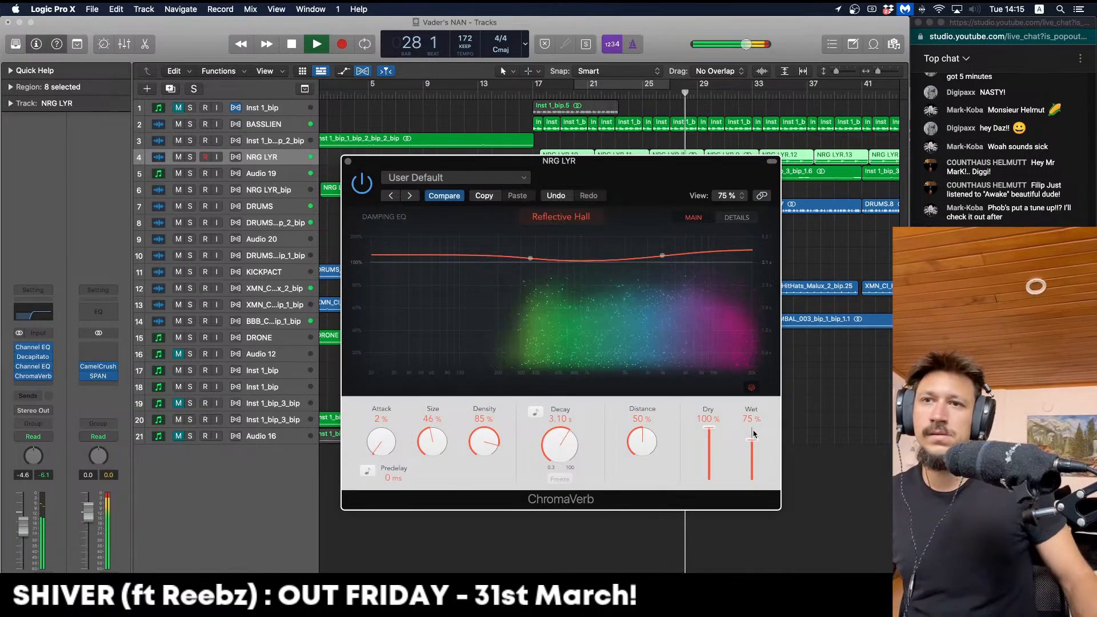
{"action": "left_click_drag", "start_coordinate": [628, 445], "coordinate": [575, 467]}
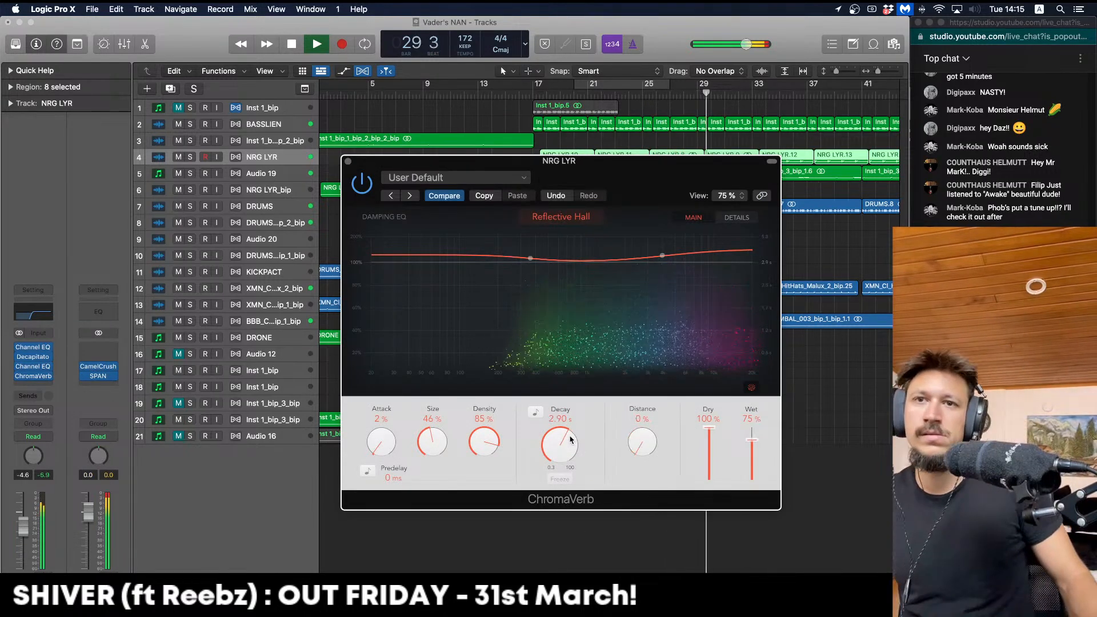
{"action": "left_click_drag", "start_coordinate": [531, 257], "coordinate": [536, 313]}
{"action": "left_click_drag", "start_coordinate": [751, 440], "coordinate": [758, 465]}
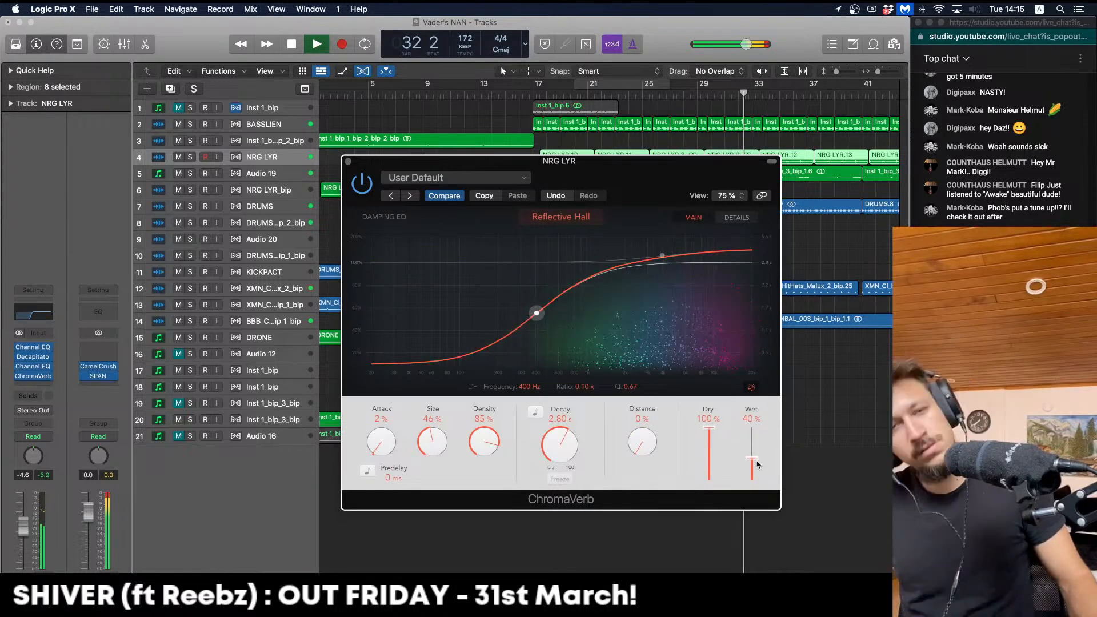
{"action": "left_click", "coordinate": [348, 162]}
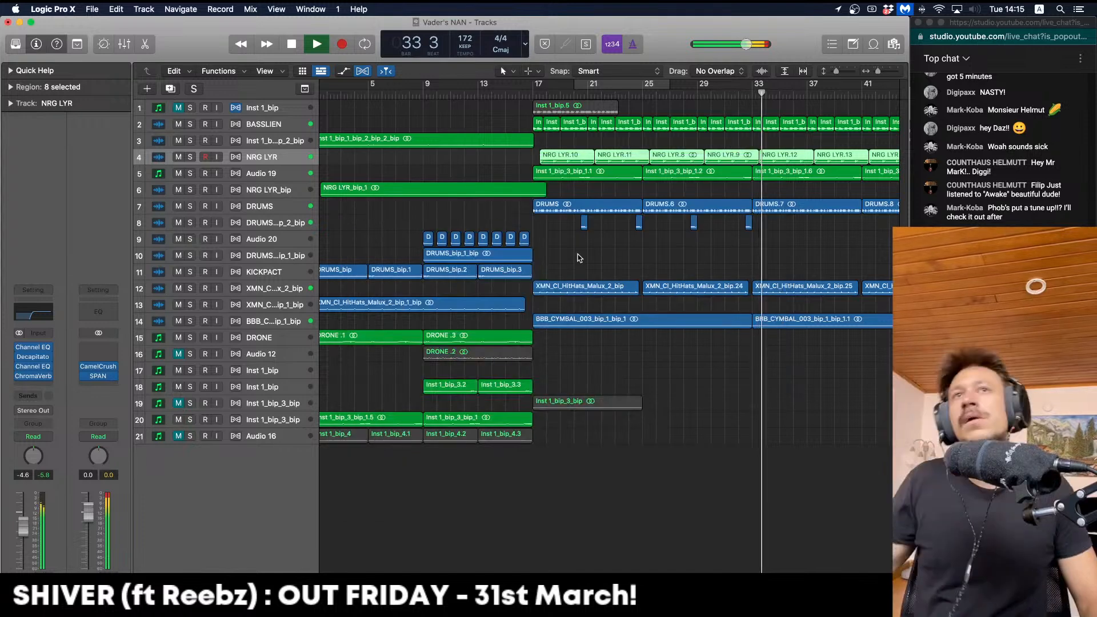
Set a cycle over bars 33–49 and select the BASSLIEN regions there
{"action": "key", "text": "space"}
{"action": "left_click", "coordinate": [758, 146]}
{"action": "scroll", "coordinate": [758, 145], "scroll_direction": "right", "scroll_amount": 4}
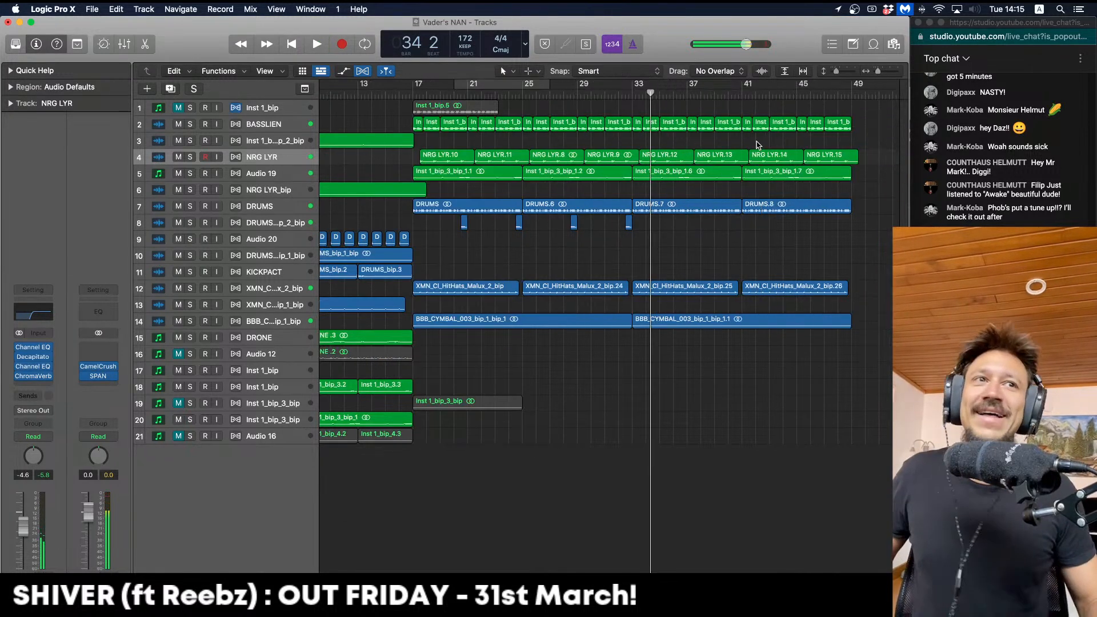
{"action": "scroll", "coordinate": [758, 145], "scroll_direction": "right", "scroll_amount": 2}
{"action": "left_click_drag", "start_coordinate": [605, 84], "coordinate": [825, 86]}
{"action": "left_click_drag", "start_coordinate": [832, 132], "coordinate": [612, 127]}
{"action": "key", "text": "space"}
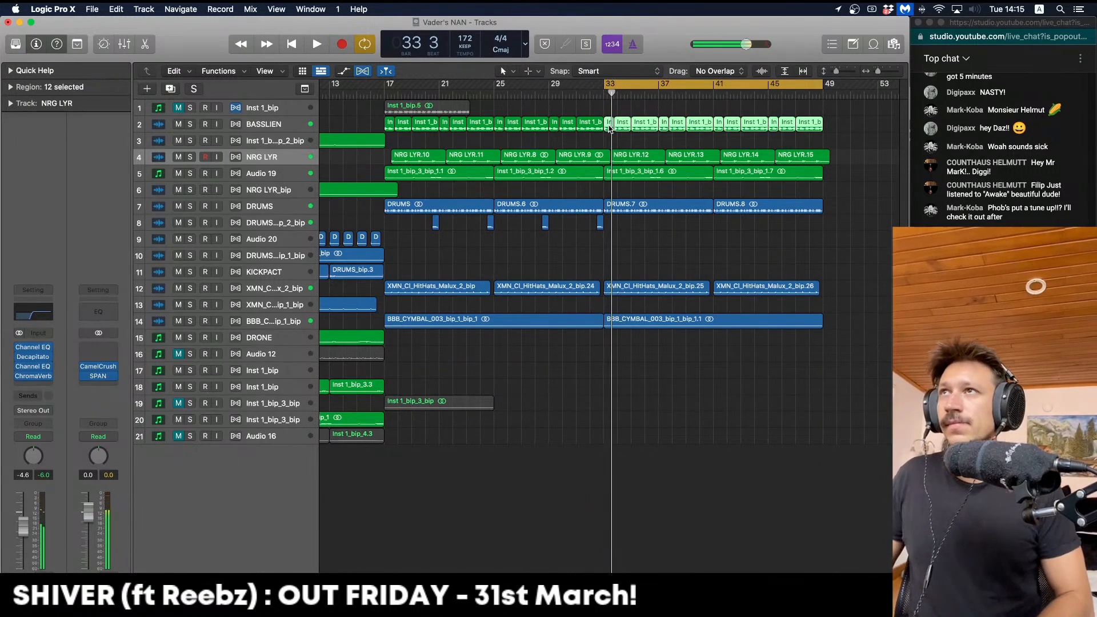
Bounce them in place to a new track, delete the originals, and enable Flex
{"action": "key", "text": "Up"}
{"action": "key", "text": "Up"}
{"action": "key", "text": "ctrl+b"}
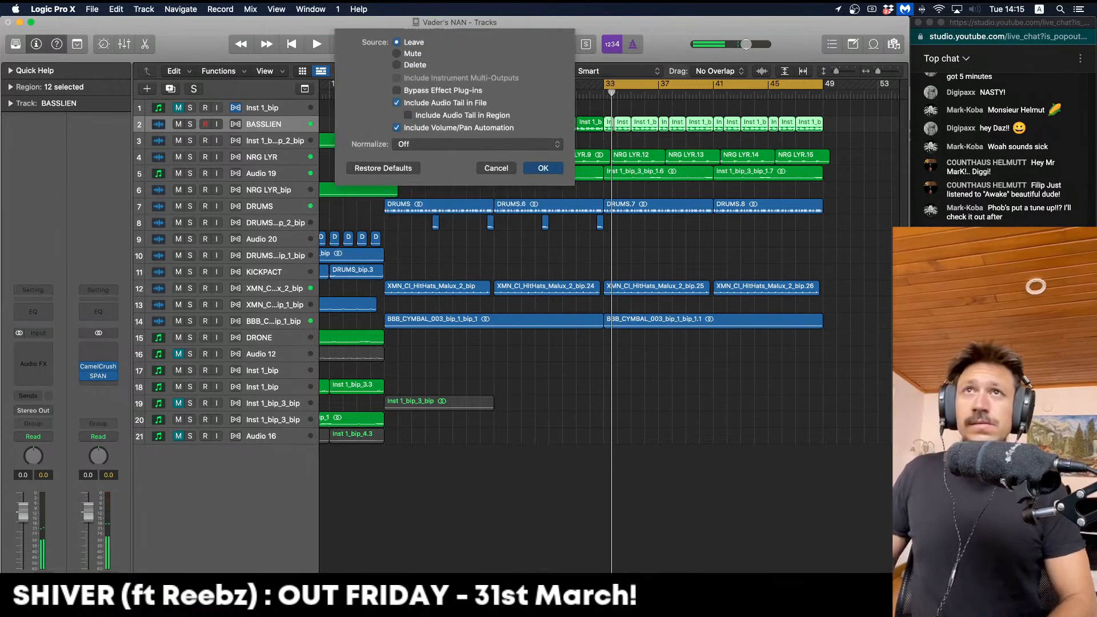
{"action": "key", "text": "Return"}
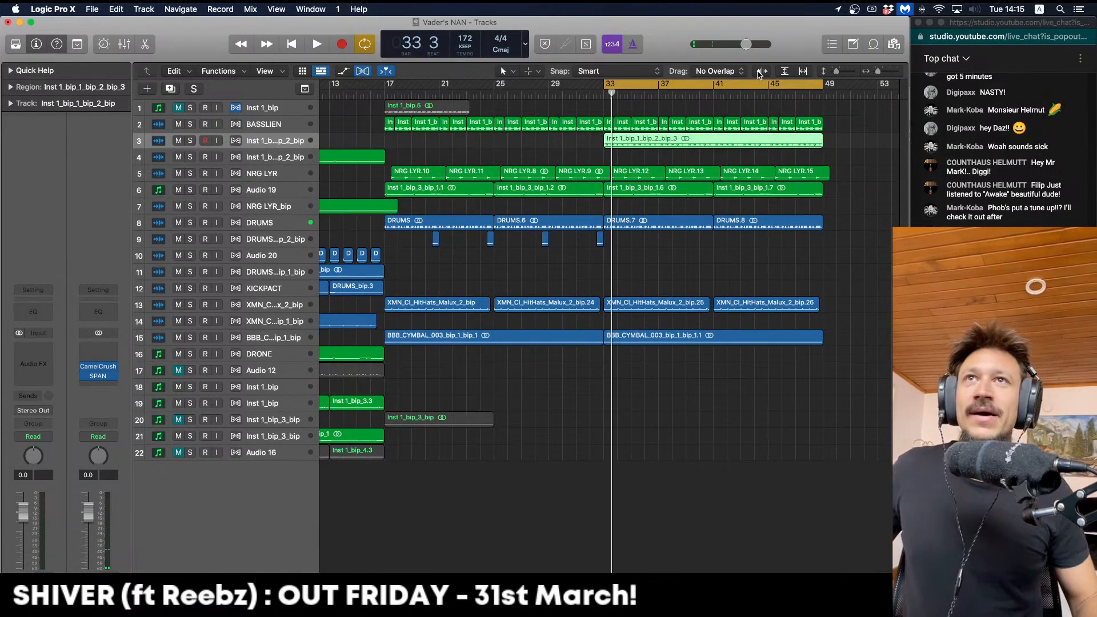
{"action": "left_click_drag", "start_coordinate": [822, 118], "coordinate": [606, 126]}
{"action": "key", "text": "Delete"}
{"action": "left_click", "coordinate": [235, 141]}
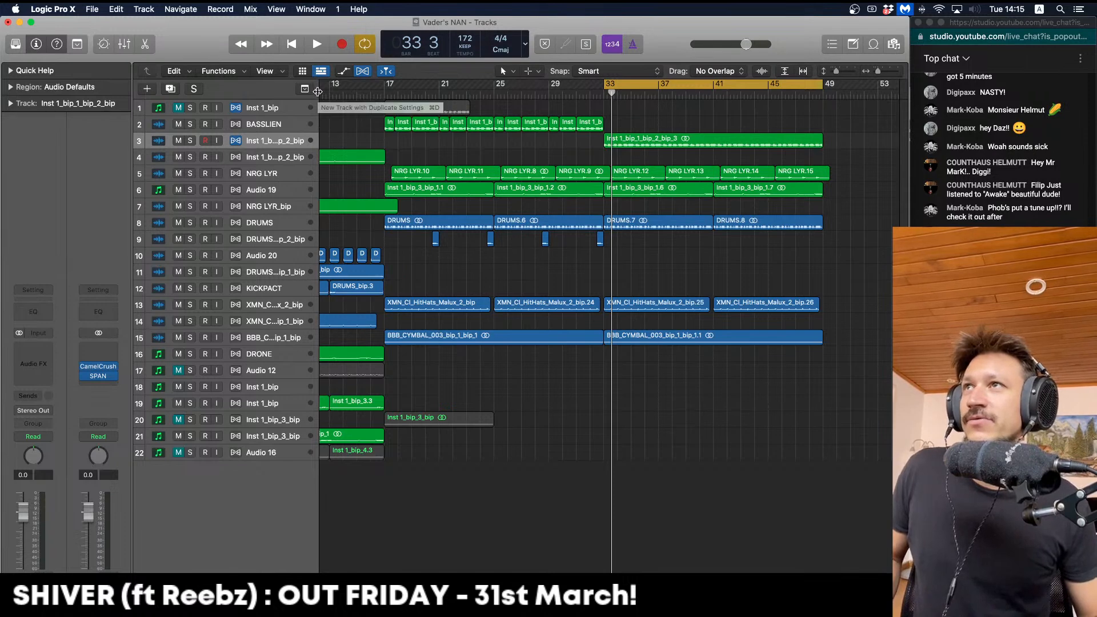
Solo and enlarge the bounced bass track, zoom in on bar 33, and audition it
{"action": "key", "text": "Down"}
{"action": "key", "text": "Up"}
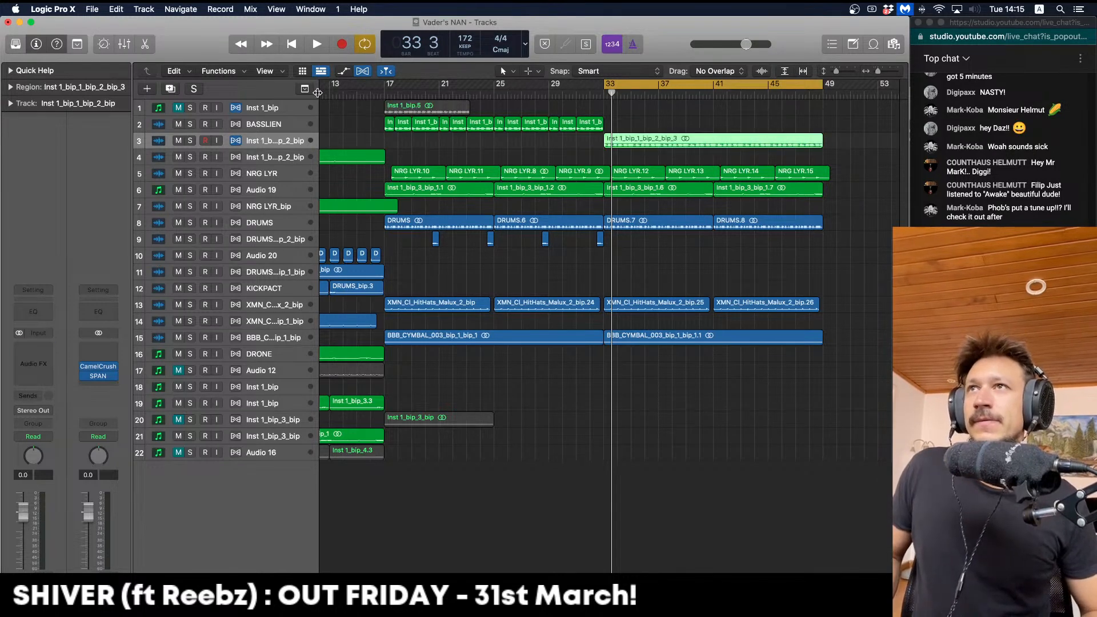
{"action": "key", "text": "space"}
{"action": "left_click_drag", "start_coordinate": [317, 92], "coordinate": [319, 94]}
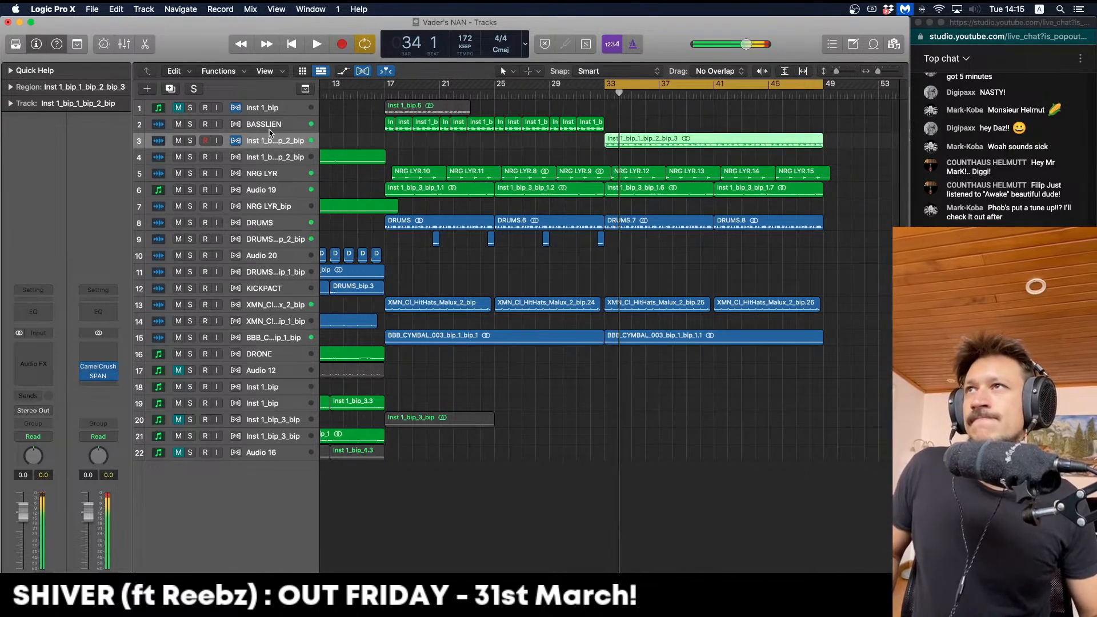
{"action": "left_click", "coordinate": [190, 141]}
{"action": "key", "text": "Return"}
{"action": "key", "text": "ctrl+z"}
{"action": "key", "text": "space"}
{"action": "key", "text": "super+Right"}
{"action": "key", "text": "super+Right"}
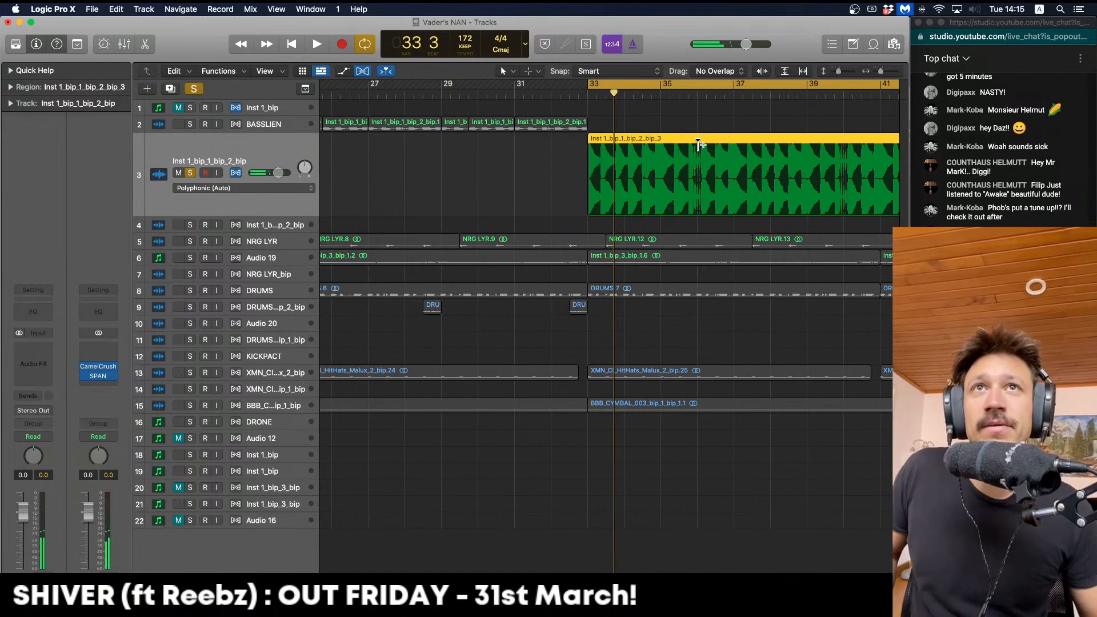
{"action": "key", "text": "Return"}
{"action": "key", "text": "space"}
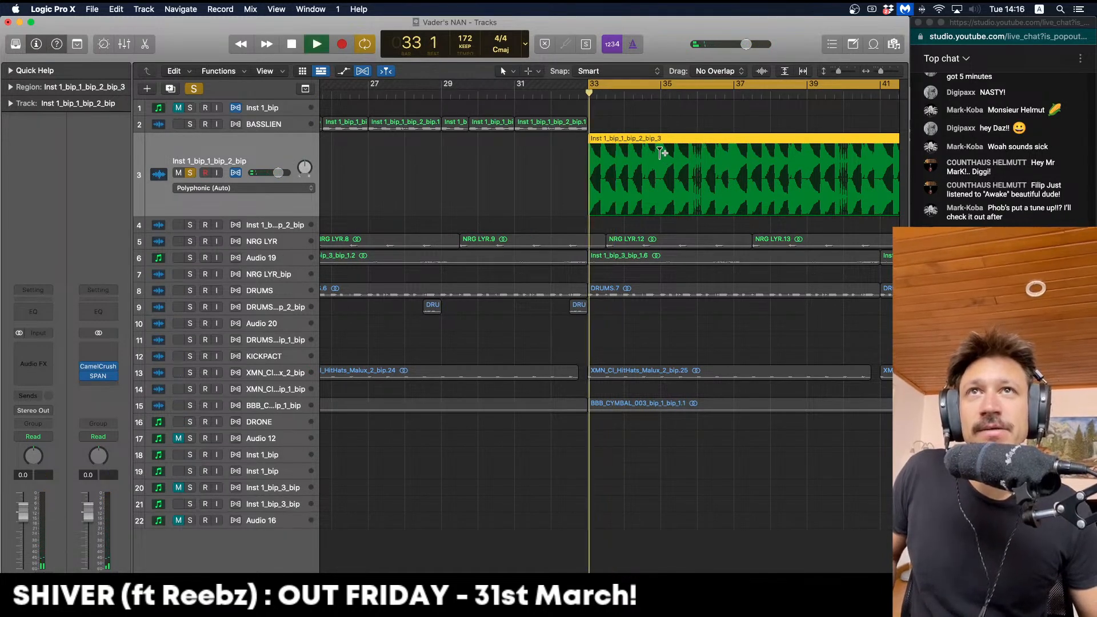
{"action": "key", "text": "Return"}
Stretch the first bass hit with a flex marker, then unsolo and zoom closer on bar 33
{"action": "left_click_drag", "start_coordinate": [628, 150], "coordinate": [622, 154]}
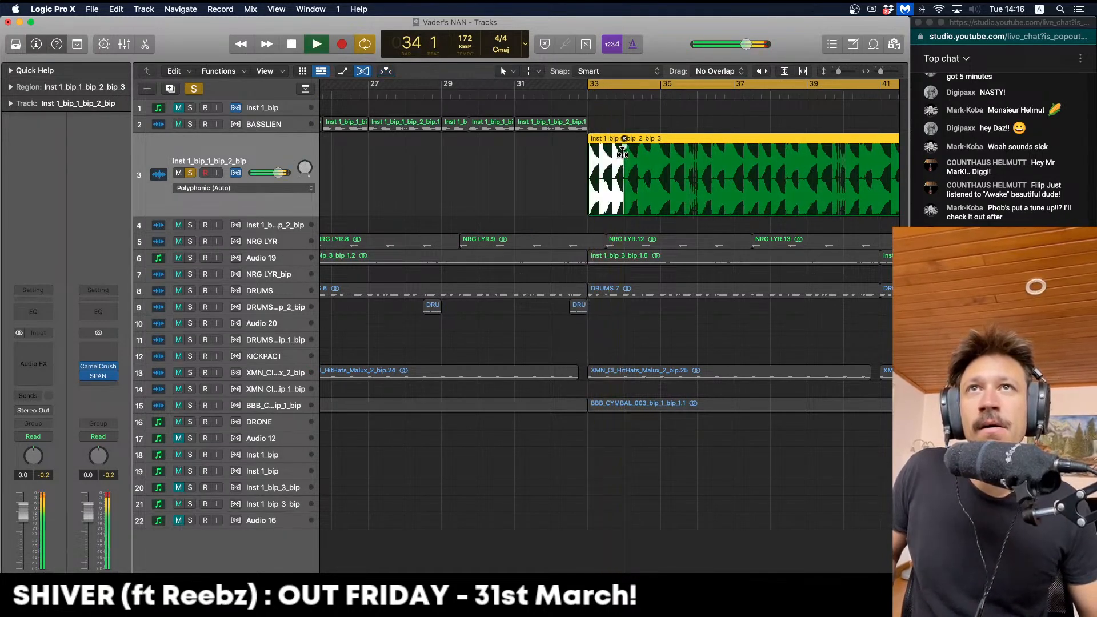
{"action": "key", "text": "Return"}
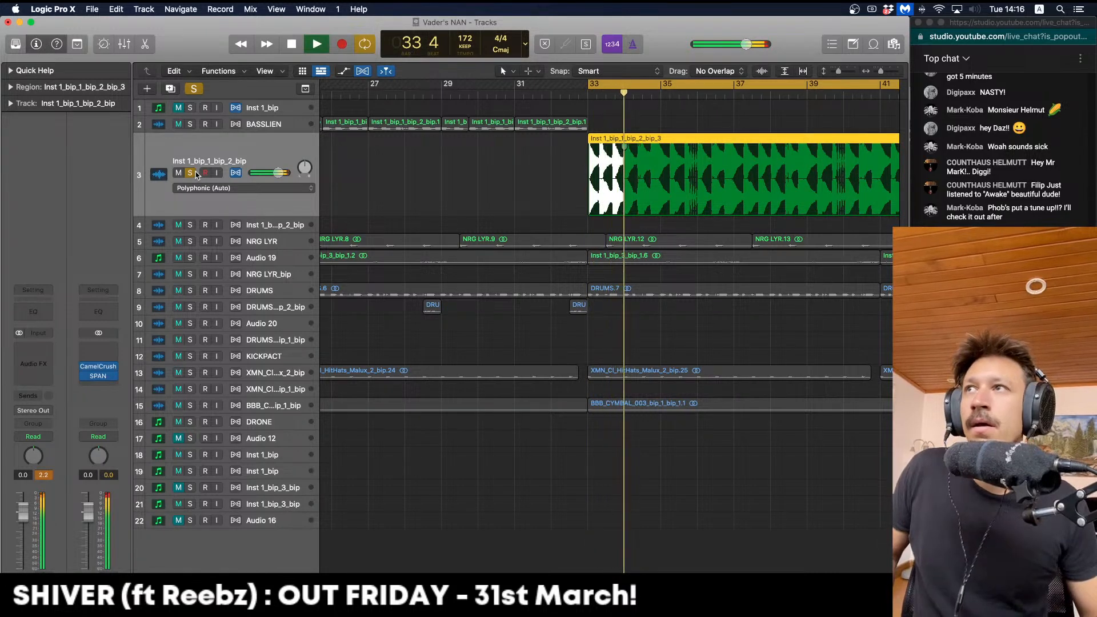
{"action": "left_click", "coordinate": [193, 172]}
{"action": "key", "text": "Return"}
{"action": "key", "text": "space"}
{"action": "key", "text": "super+Right"}
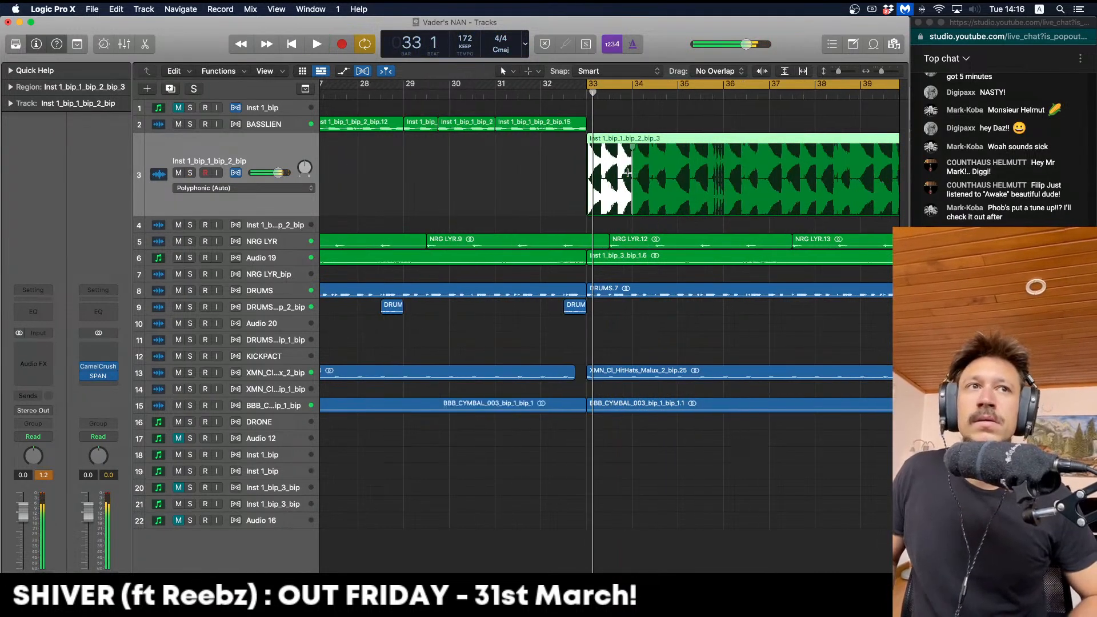
{"action": "key", "text": "super+Right"}
{"action": "key", "text": "space"}
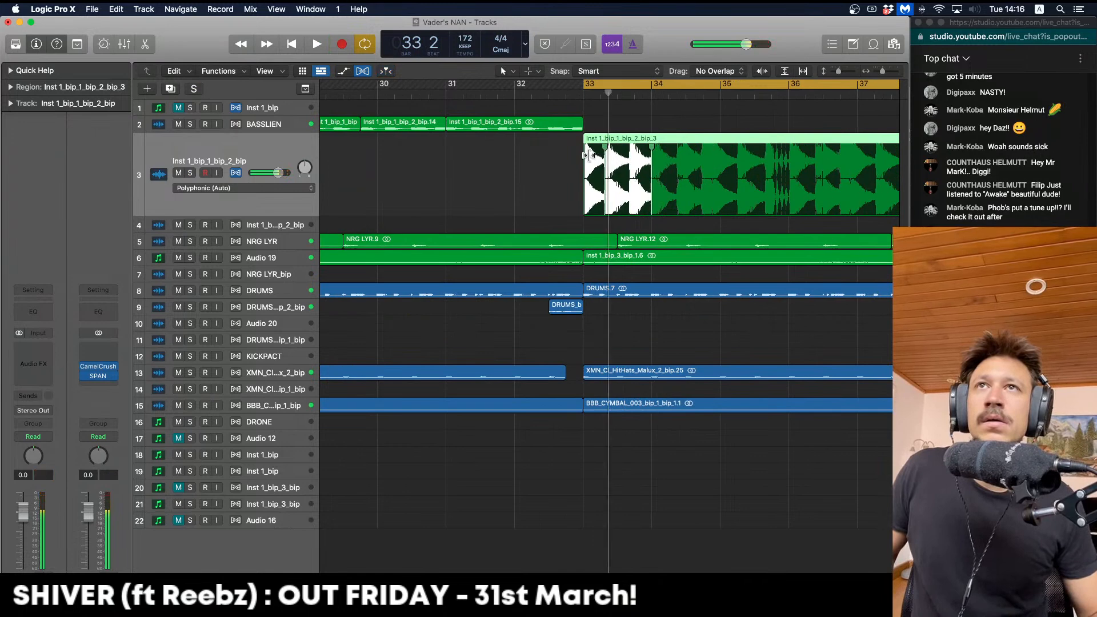
{"action": "left_click", "coordinate": [595, 161]}
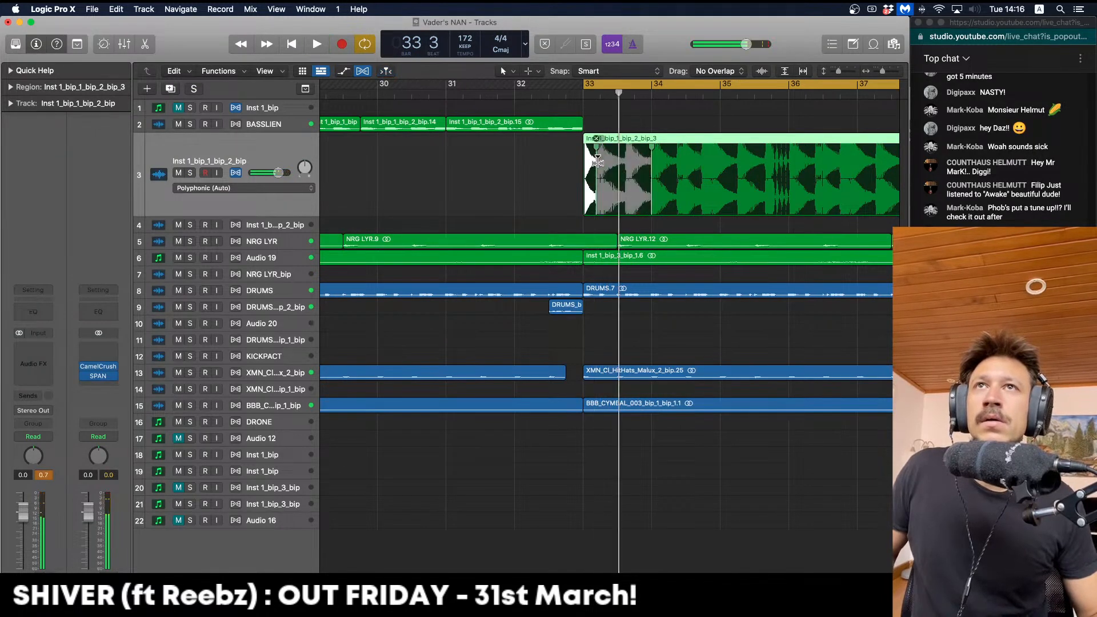
{"action": "key", "text": "space"}
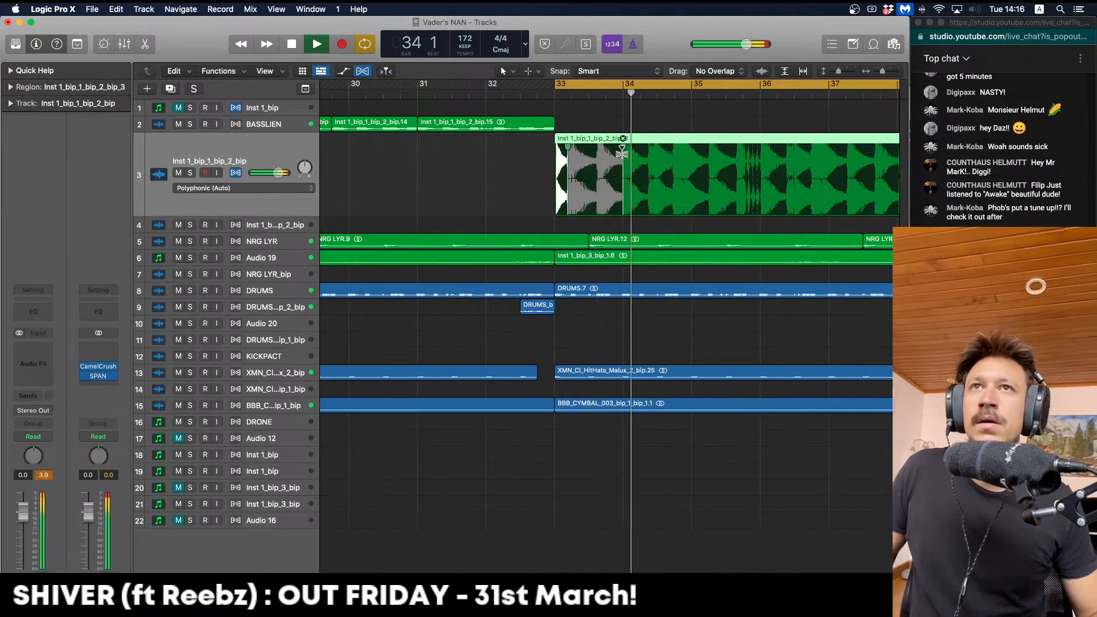
{"action": "key", "text": "space"}
{"action": "key", "text": "space"}
{"action": "scroll", "coordinate": [571, 158], "scroll_direction": "right", "scroll_amount": 1}
{"action": "key", "text": "space"}
{"action": "key", "text": "space"}
Pull the later bass hits earlier with flex markers and cycle a short range around bar 33 beat 3
{"action": "key", "text": "space"}
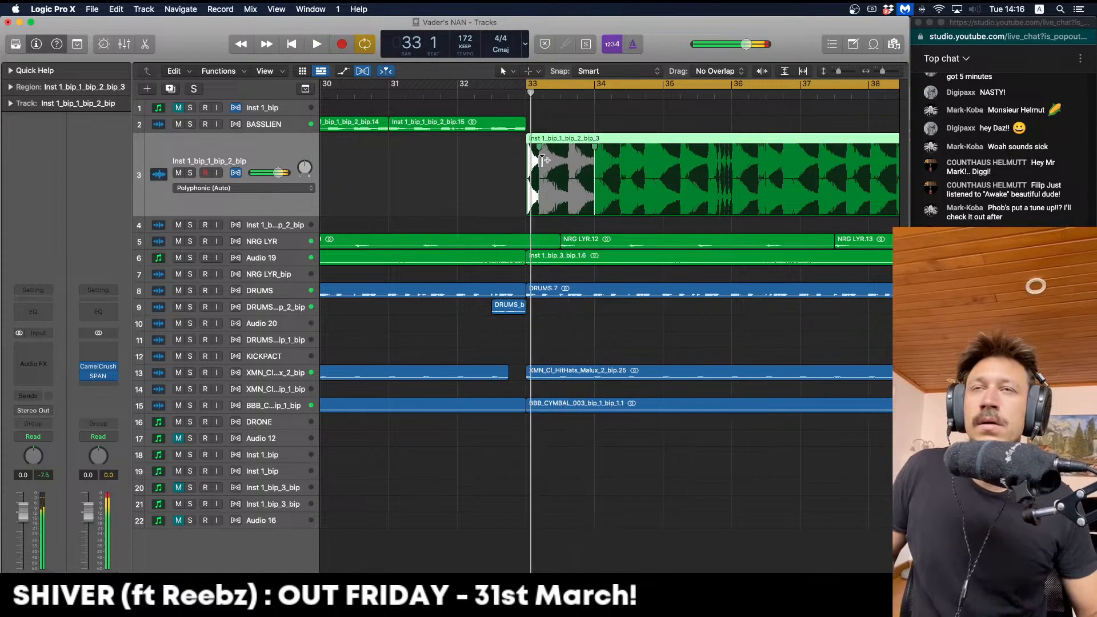
{"action": "left_click_drag", "start_coordinate": [538, 162], "coordinate": [534, 162]}
{"action": "key", "text": "space"}
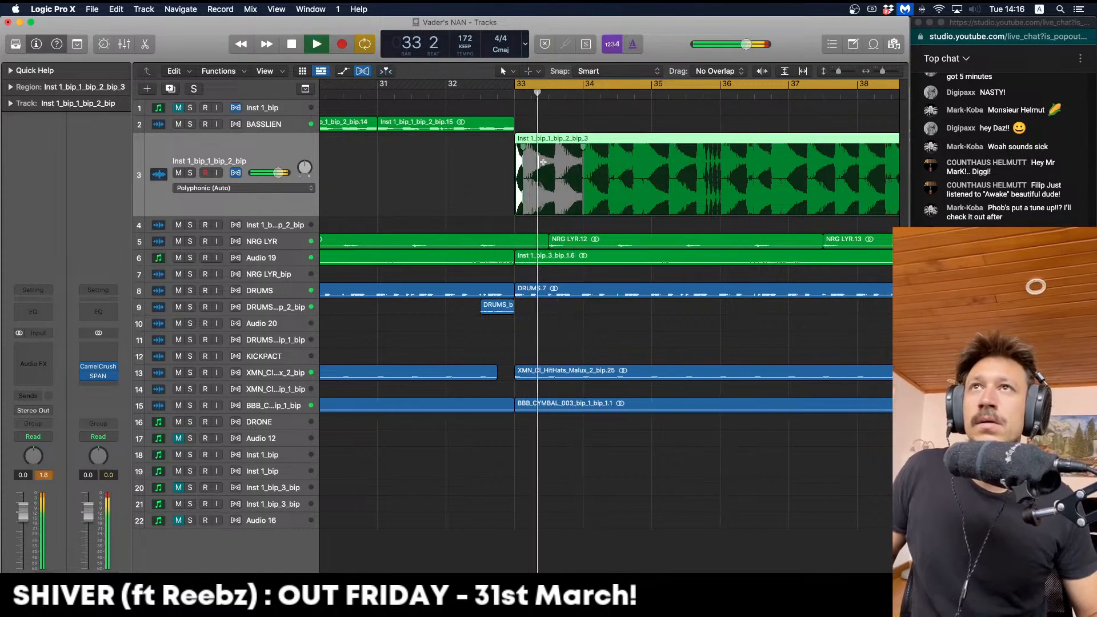
{"action": "key", "text": "super+z"}
{"action": "key", "text": "space"}
{"action": "left_click", "coordinate": [557, 162]}
{"action": "key", "text": "space"}
{"action": "left_click_drag", "start_coordinate": [559, 167], "coordinate": [548, 167]}
{"action": "key", "text": "space"}
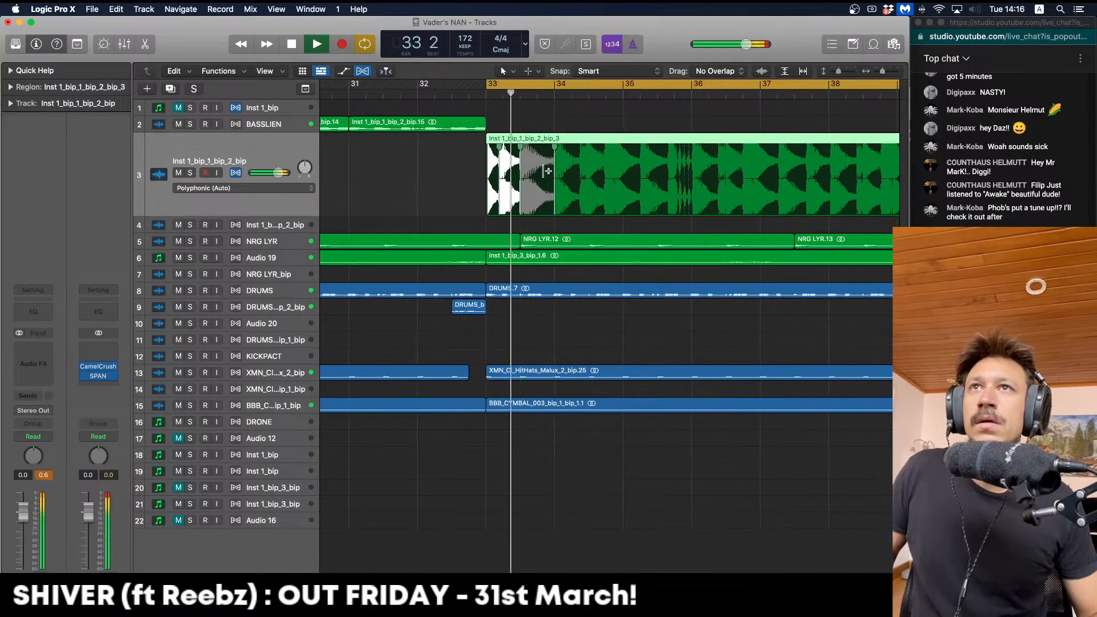
{"action": "key", "text": "space"}
{"action": "key", "text": "space"}
{"action": "key", "text": "space"}
{"action": "key", "text": "space"}
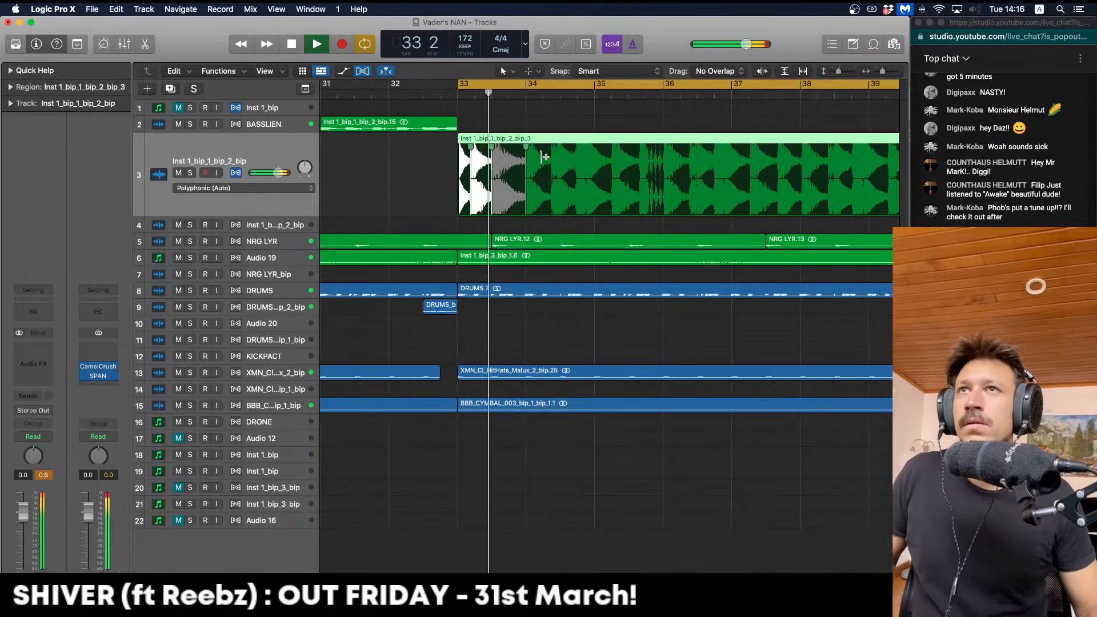
{"action": "key", "text": "space"}
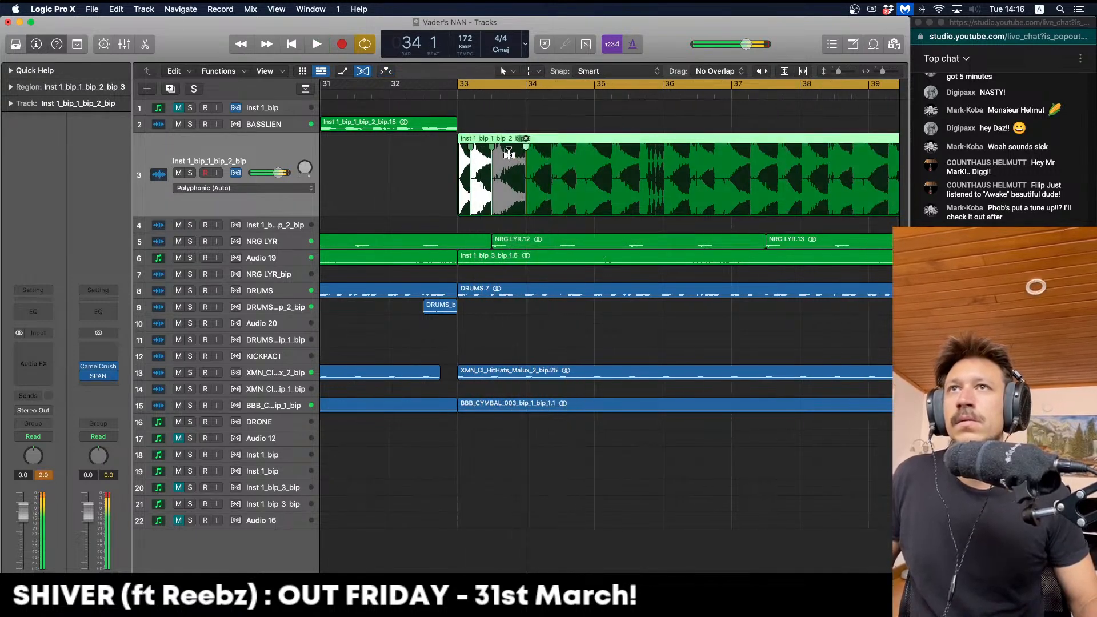
{"action": "left_click_drag", "start_coordinate": [510, 155], "coordinate": [509, 165]}
{"action": "key", "text": "space"}
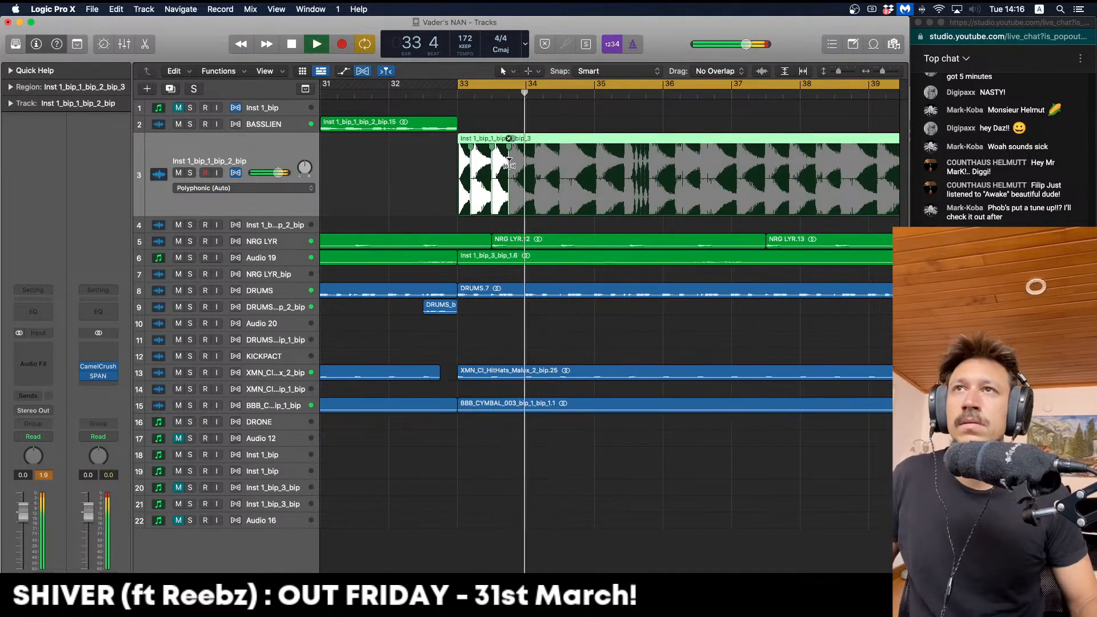
{"action": "key", "text": "space"}
{"action": "key", "text": "space"}
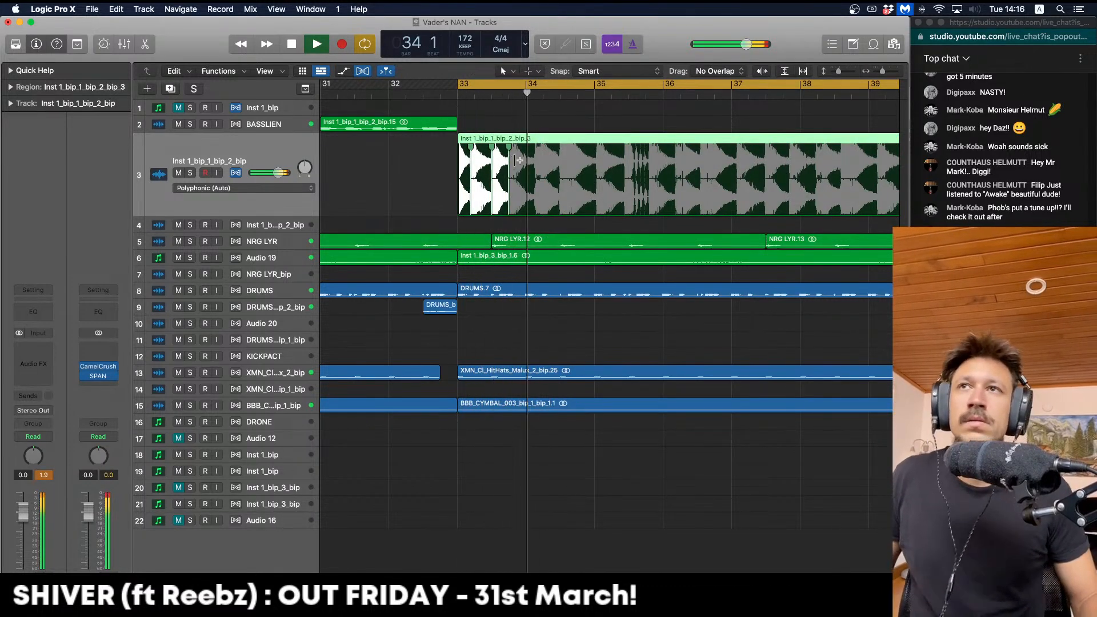
{"action": "mouse_move", "coordinate": [492, 86]}
{"action": "left_mouse_down"}
{"action": "mouse_move", "coordinate": [522, 86]}
{"action": "mouse_move", "coordinate": [451, 85]}
{"action": "mouse_move", "coordinate": [508, 86]}
{"action": "left_mouse_up"}
{"action": "key", "text": "space"}
{"action": "key", "text": "space"}
{"action": "key", "text": "space"}
{"action": "key", "text": "space"}
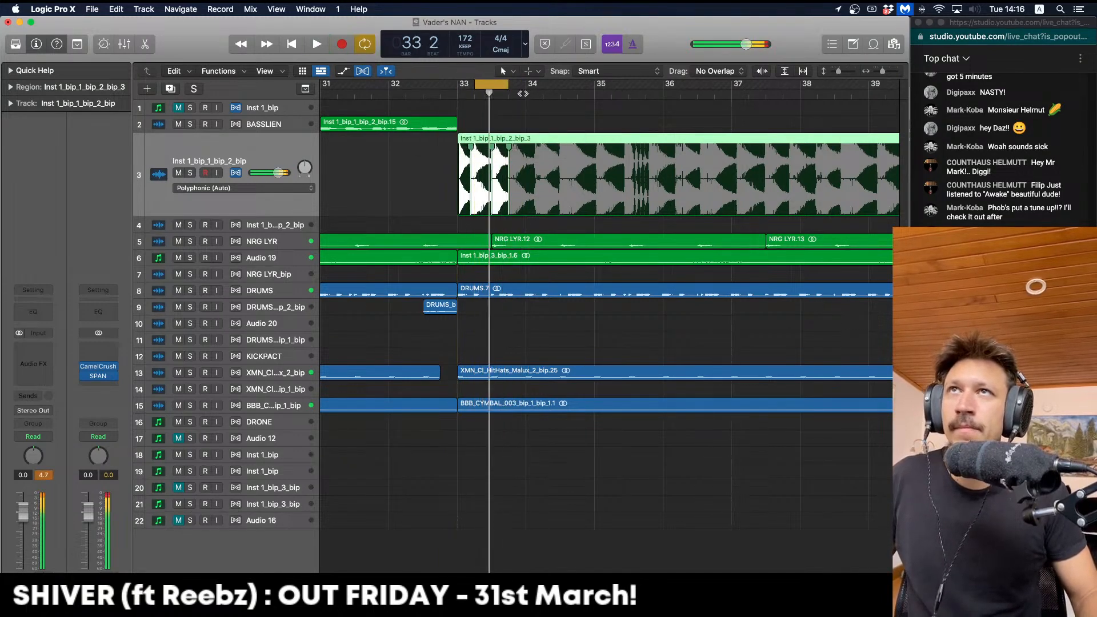
Split the bar 33 chop, move the middle slice a beat earlier, and loop bars 33–35
{"action": "left_click_drag", "start_coordinate": [476, 138], "coordinate": [512, 140]}
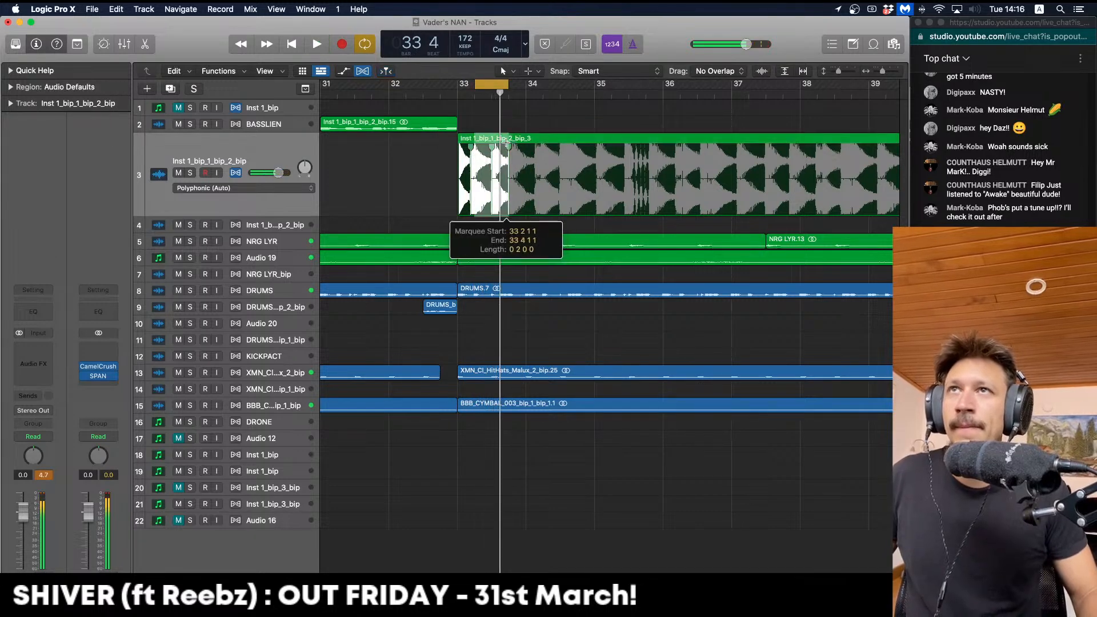
{"action": "left_click", "coordinate": [483, 139]}
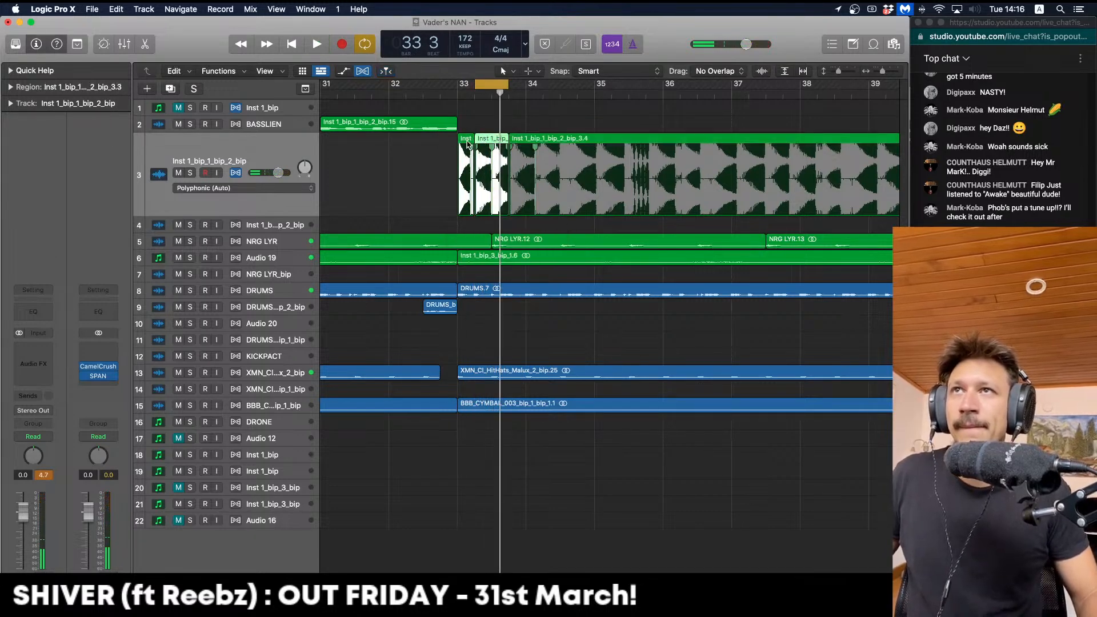
{"action": "left_click", "coordinate": [524, 141]}
{"action": "left_click_drag", "start_coordinate": [483, 136], "coordinate": [466, 137]}
{"action": "left_click_drag", "start_coordinate": [459, 89], "coordinate": [602, 102]}
{"action": "key", "text": "space"}
{"action": "left_click", "coordinate": [516, 147]}
{"action": "key", "text": "Delete"}
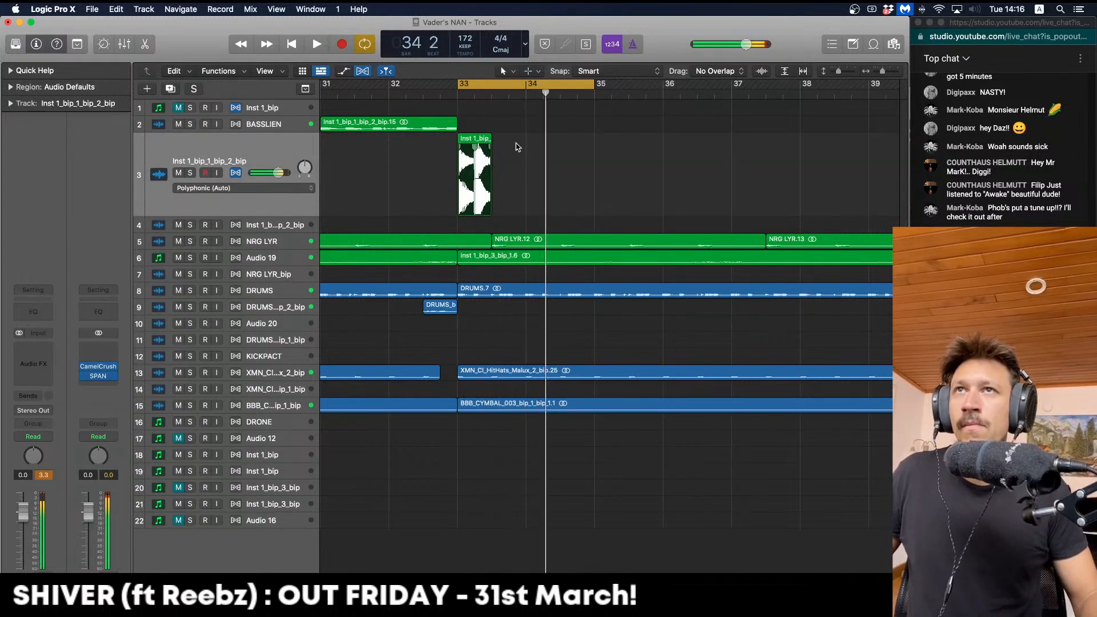
{"action": "key", "text": "super+z"}
Move the bar 33 beat 4 slice later and copy slices across toward bars 34–35
{"action": "mouse_move", "coordinate": [530, 144]}
{"action": "left_mouse_down"}
{"action": "mouse_move", "coordinate": [509, 143]}
{"action": "mouse_move", "coordinate": [586, 138]}
{"action": "left_mouse_up"}
{"action": "key", "text": "space"}
{"action": "left_click_drag", "start_coordinate": [496, 122], "coordinate": [480, 141]}
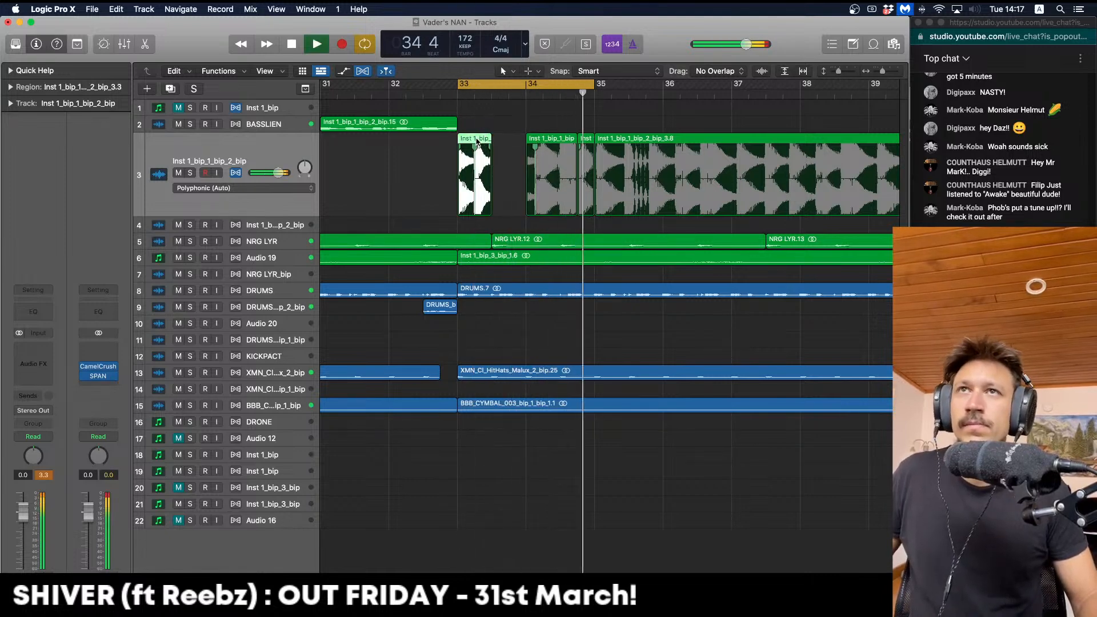
{"action": "left_click_drag", "start_coordinate": [469, 141], "coordinate": [506, 143]}
{"action": "key", "text": "space"}
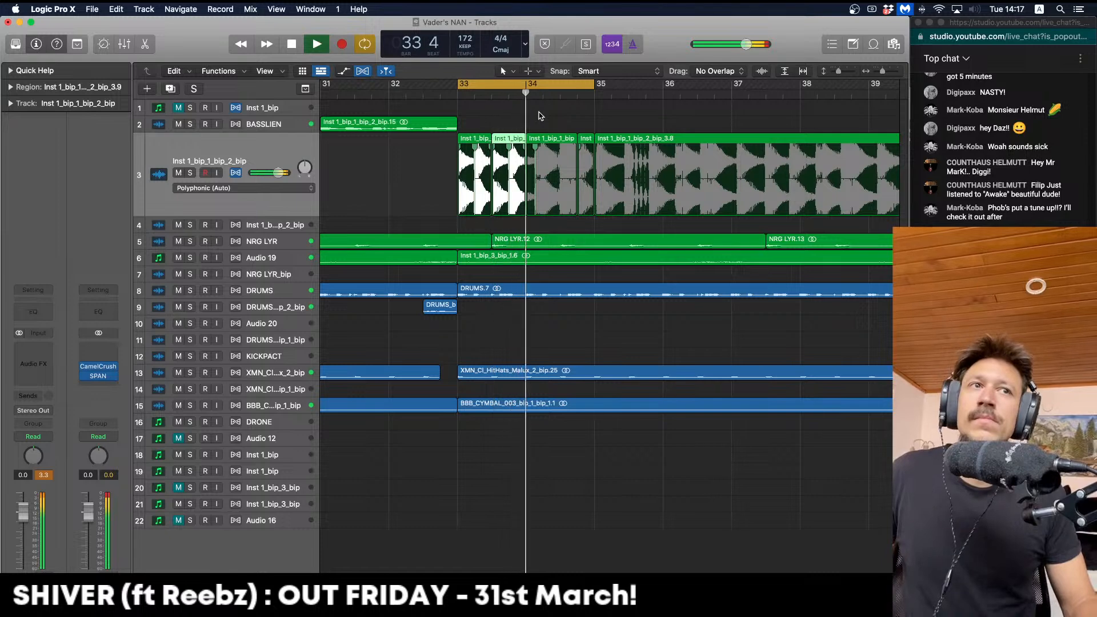
{"action": "key", "text": "space"}
{"action": "left_click_drag", "start_coordinate": [509, 140], "coordinate": [540, 139]}
{"action": "key", "text": "space"}
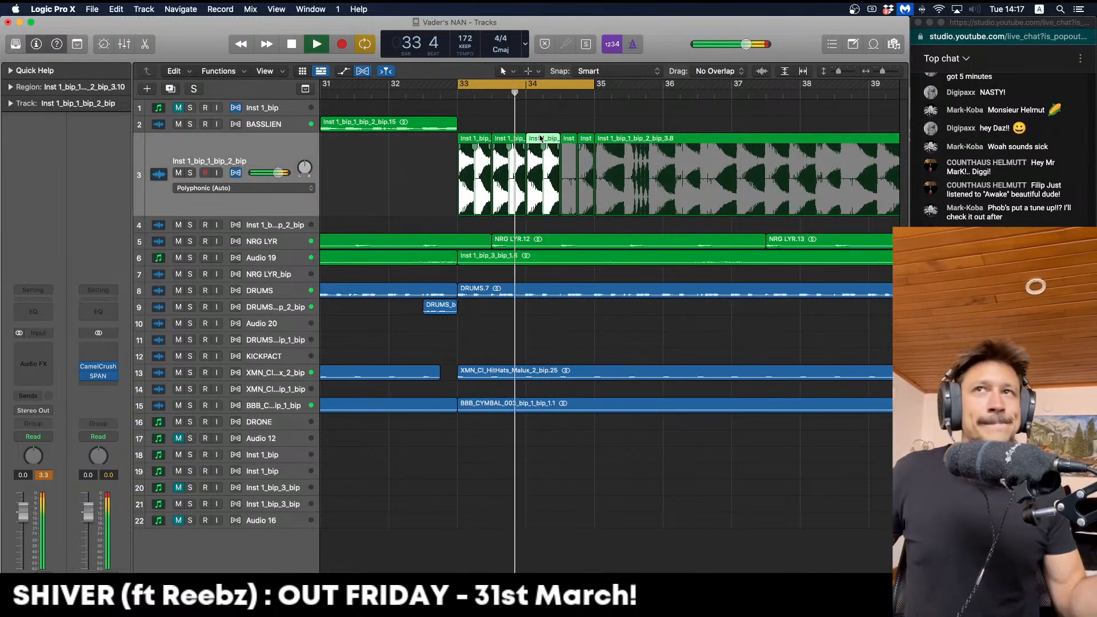
{"action": "key", "text": "space"}
{"action": "key", "text": "space"}
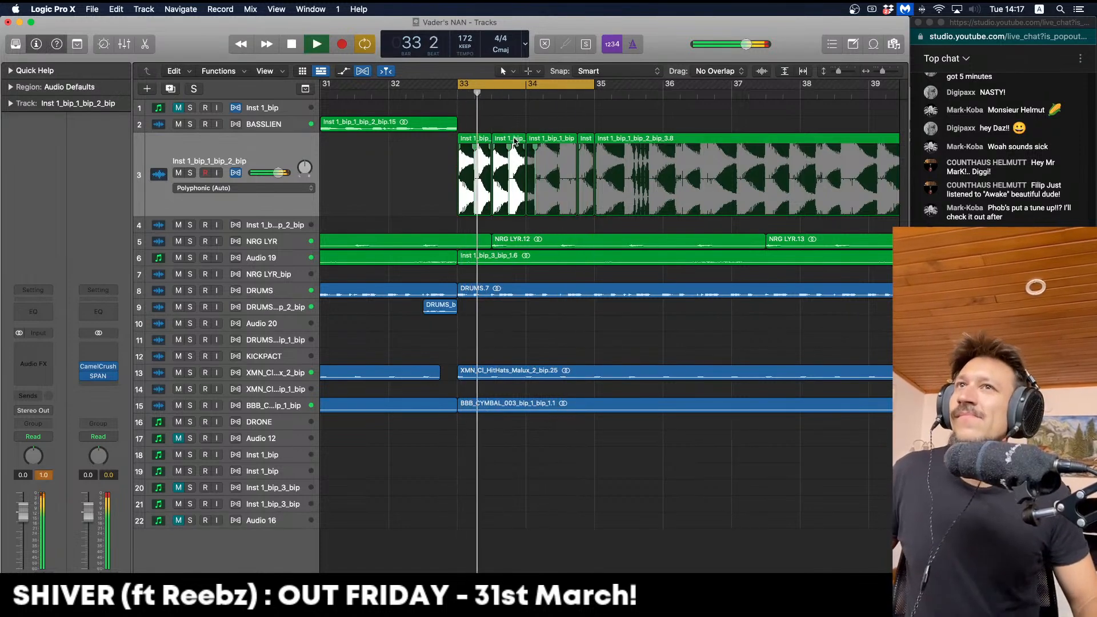
{"action": "left_click_drag", "start_coordinate": [508, 140], "coordinate": [569, 140]}
{"action": "key", "text": "space"}
{"action": "key", "text": "space"}
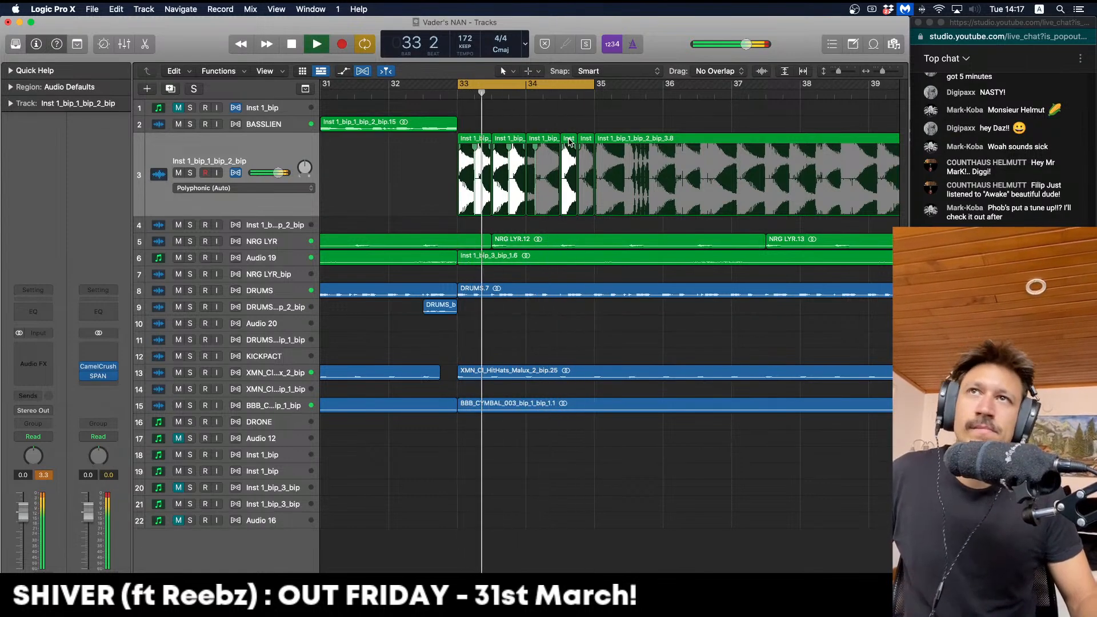
{"action": "key", "text": "space"}
{"action": "left_click_drag", "start_coordinate": [568, 140], "coordinate": [553, 141]}
{"action": "key", "text": "space"}
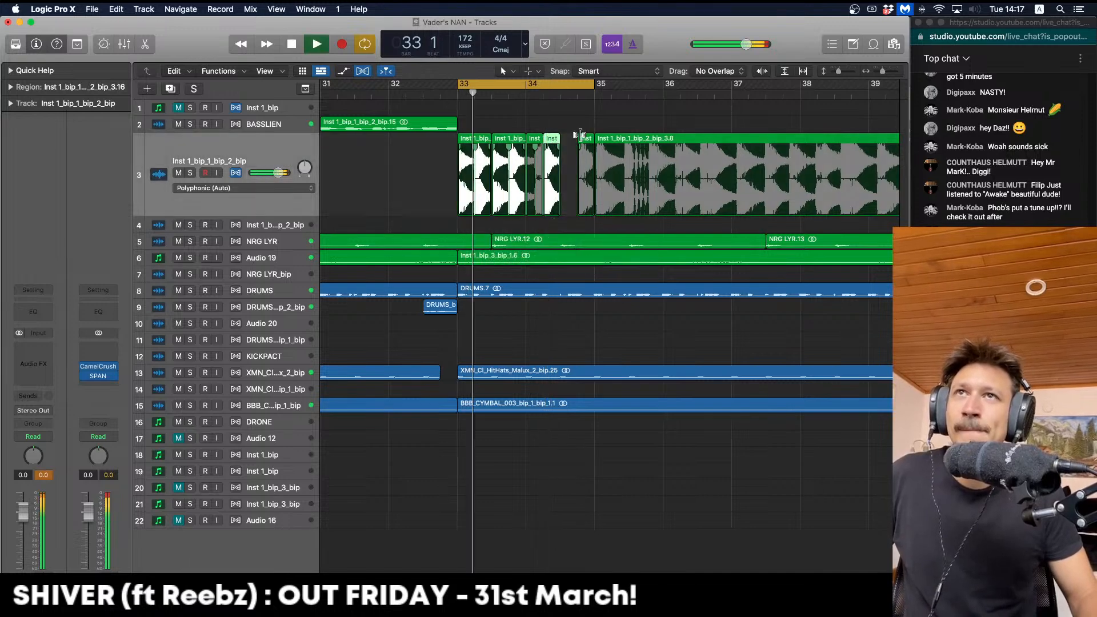
Split the chop at bar 33 beat 1 and audition the new pattern
{"action": "mouse_move", "coordinate": [473, 141]}
{"action": "left_mouse_down"}
{"action": "mouse_move", "coordinate": [456, 141]}
{"action": "mouse_move", "coordinate": [558, 128]}
{"action": "left_mouse_up"}
{"action": "left_click", "coordinate": [465, 144]}
{"action": "key", "text": "space"}
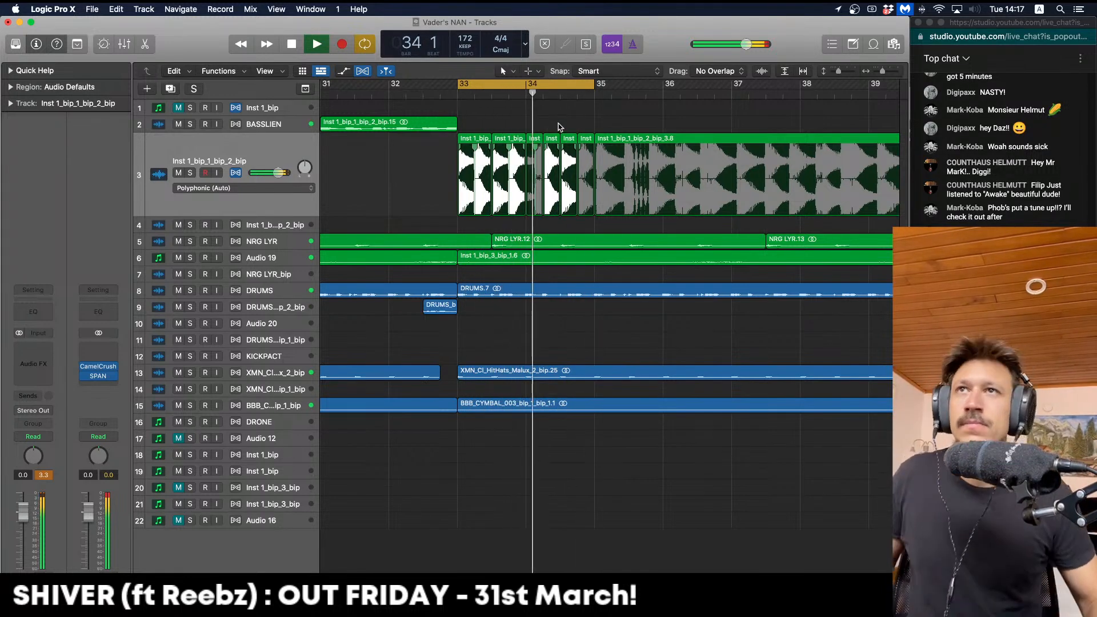
{"action": "left_click_drag", "start_coordinate": [509, 140], "coordinate": [533, 125]}
{"action": "key", "text": "space"}
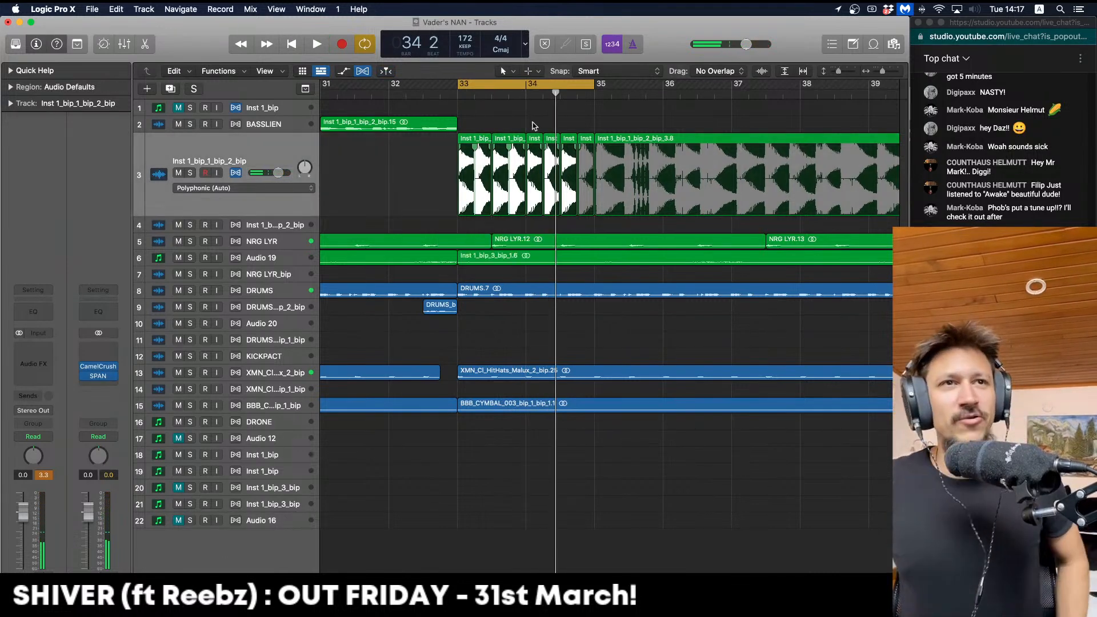
{"action": "key", "text": "space"}
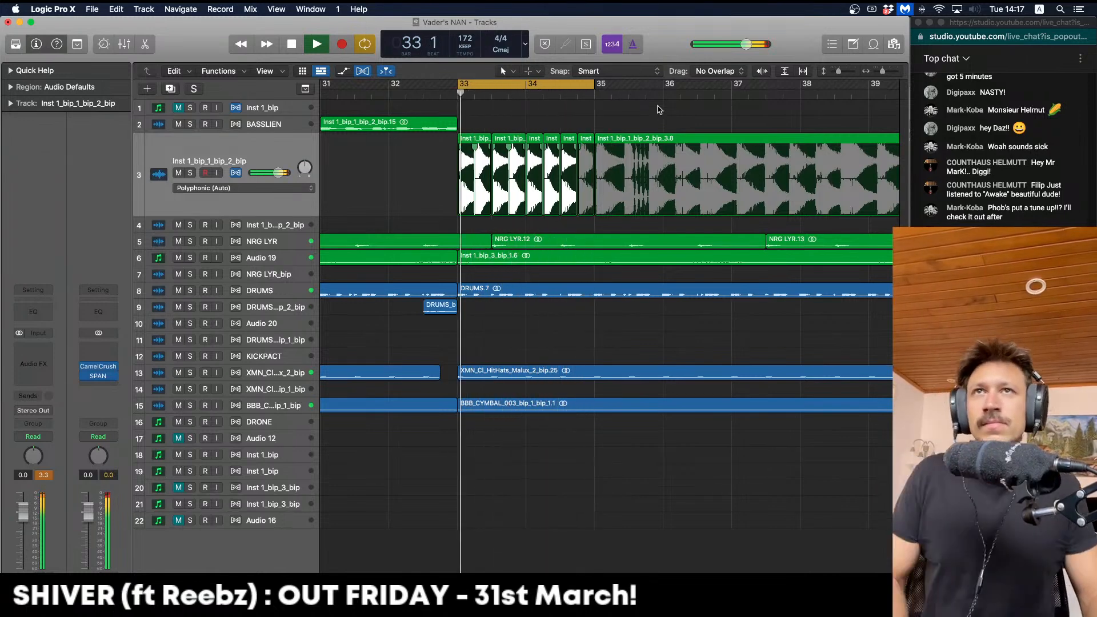
Copy a short piece from bar 35 beat 3 to bar 33 beat 4
{"action": "left_click_drag", "start_coordinate": [638, 153], "coordinate": [646, 141]}
{"action": "key", "text": "space"}
{"action": "left_click_drag", "start_coordinate": [516, 158], "coordinate": [519, 154]}
{"action": "key", "text": "space"}
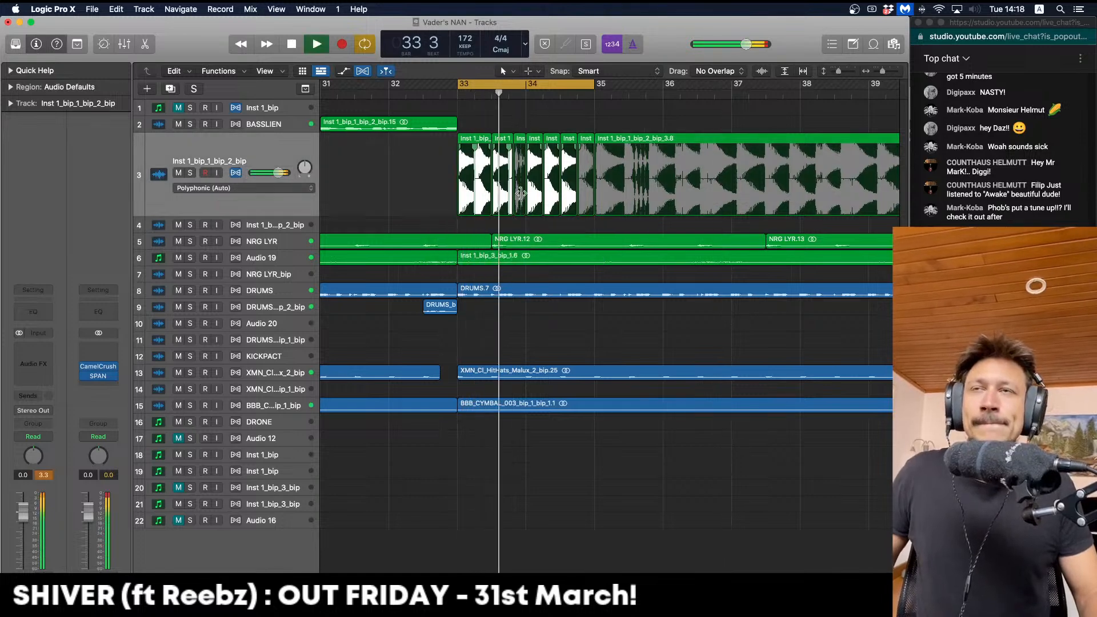
{"action": "key", "text": "space"}
{"action": "left_click_drag", "start_coordinate": [516, 211], "coordinate": [513, 211]}
{"action": "key", "text": "space"}
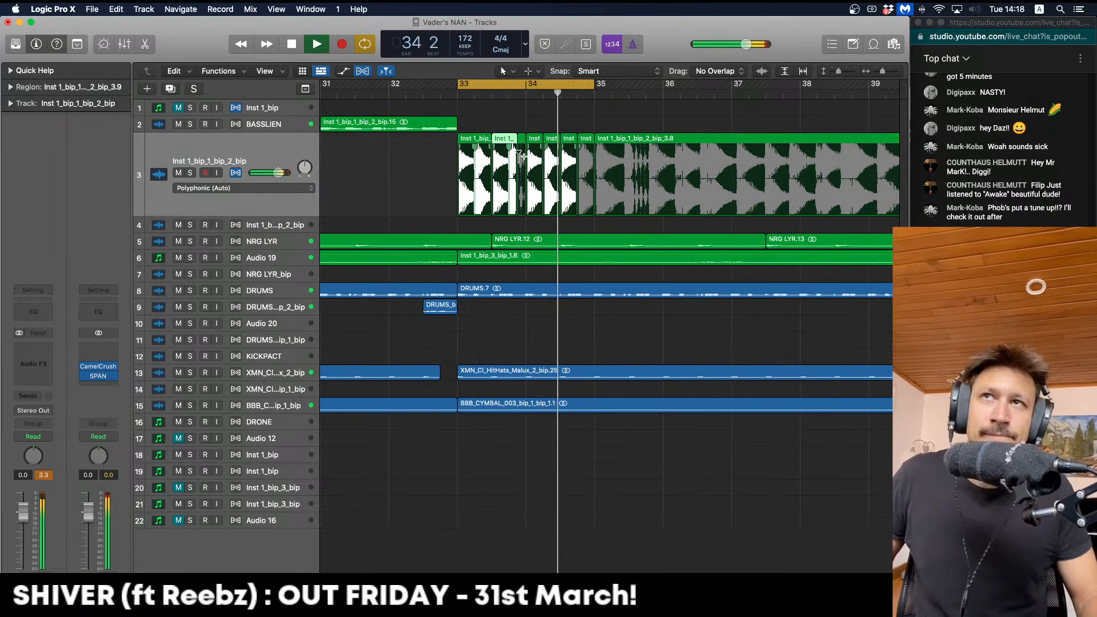
{"action": "key", "text": "space"}
{"action": "key", "text": "super+z"}
{"action": "left_click", "coordinate": [519, 122]}
{"action": "key", "text": "space"}
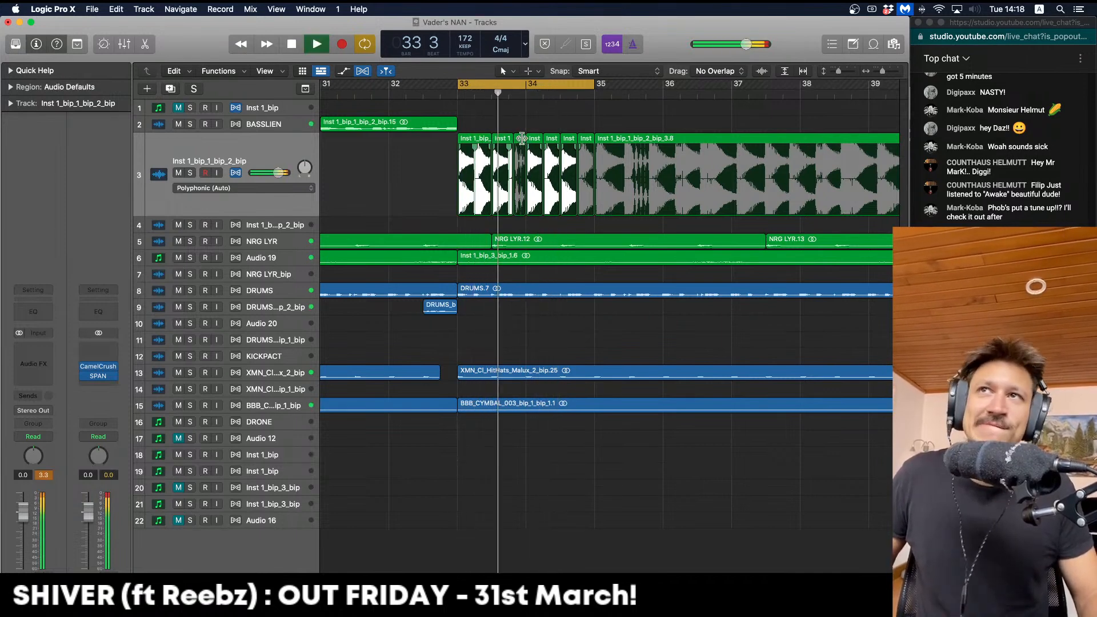
{"action": "key", "text": "space"}
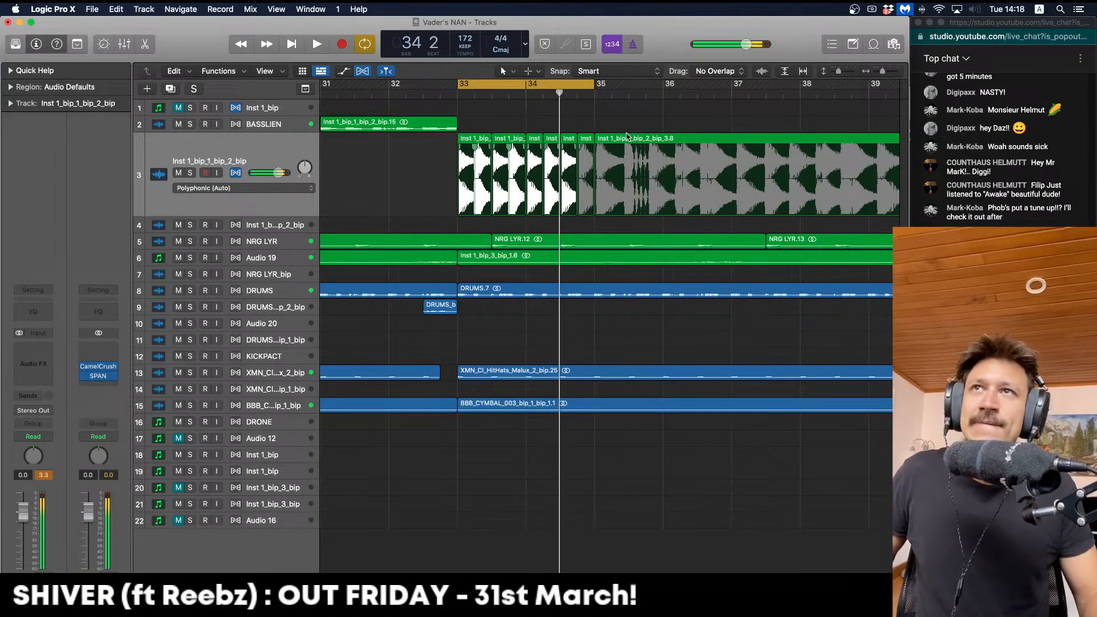
Move a piece from bar 35 beat 3 earlier and delete the leftover and long tail regions
{"action": "left_click_drag", "start_coordinate": [650, 139], "coordinate": [537, 159]}
{"action": "left_click", "coordinate": [639, 141]}
{"action": "key", "text": "space"}
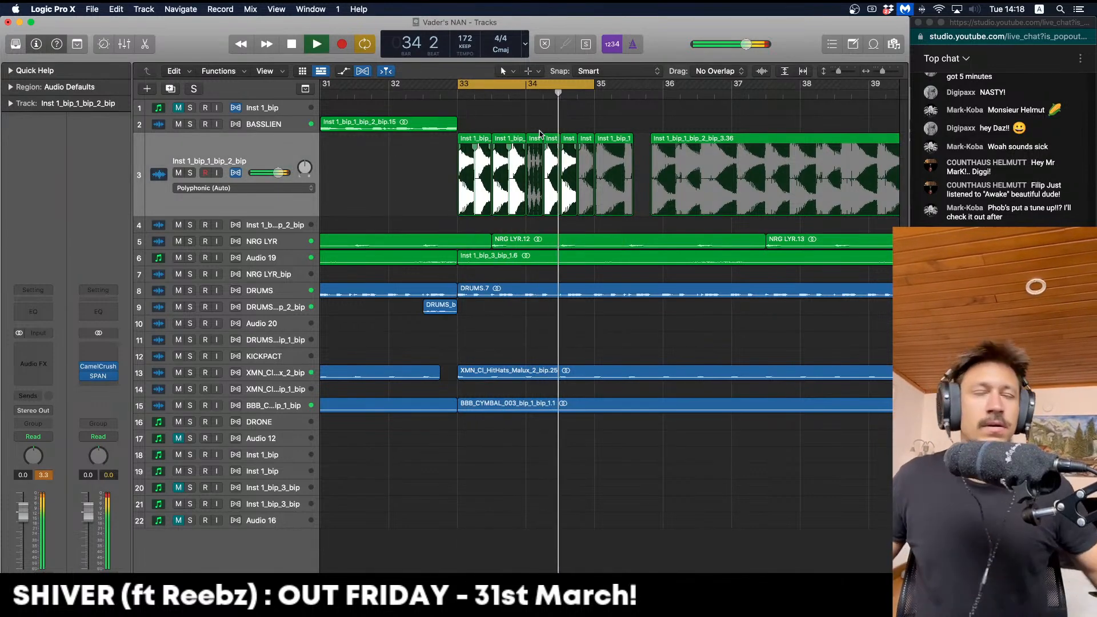
{"action": "key", "text": "space"}
{"action": "left_click", "coordinate": [614, 144]}
{"action": "key", "text": "Delete"}
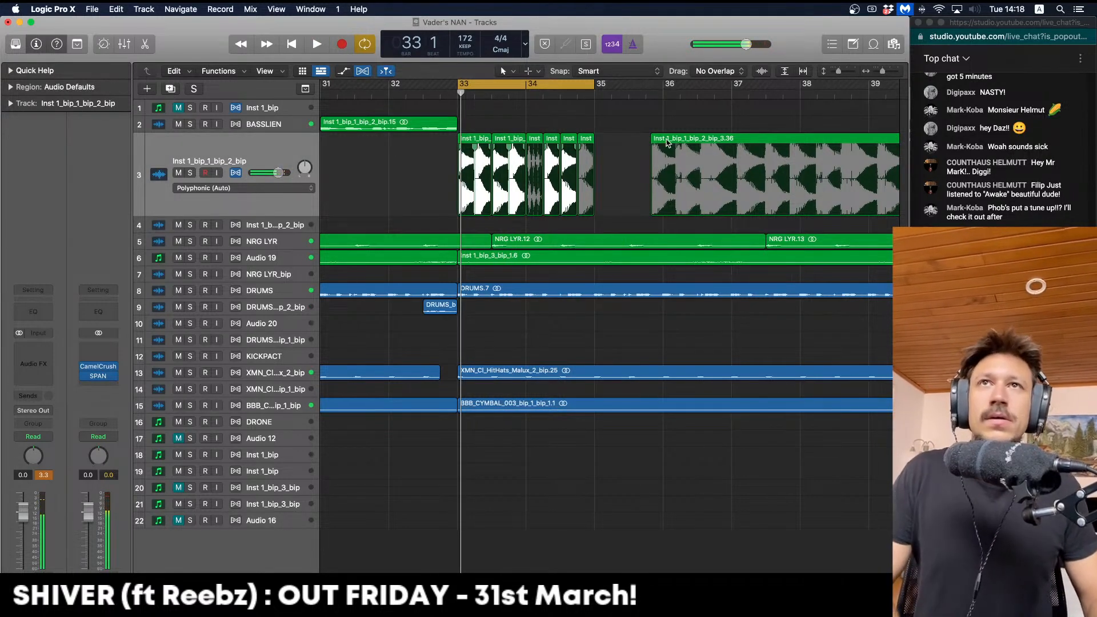
{"action": "left_click", "coordinate": [655, 139]}
{"action": "key", "text": "Delete"}
Bounce the six selected chop slices in place into one audio region
{"action": "left_click_drag", "start_coordinate": [641, 175], "coordinate": [489, 170]}
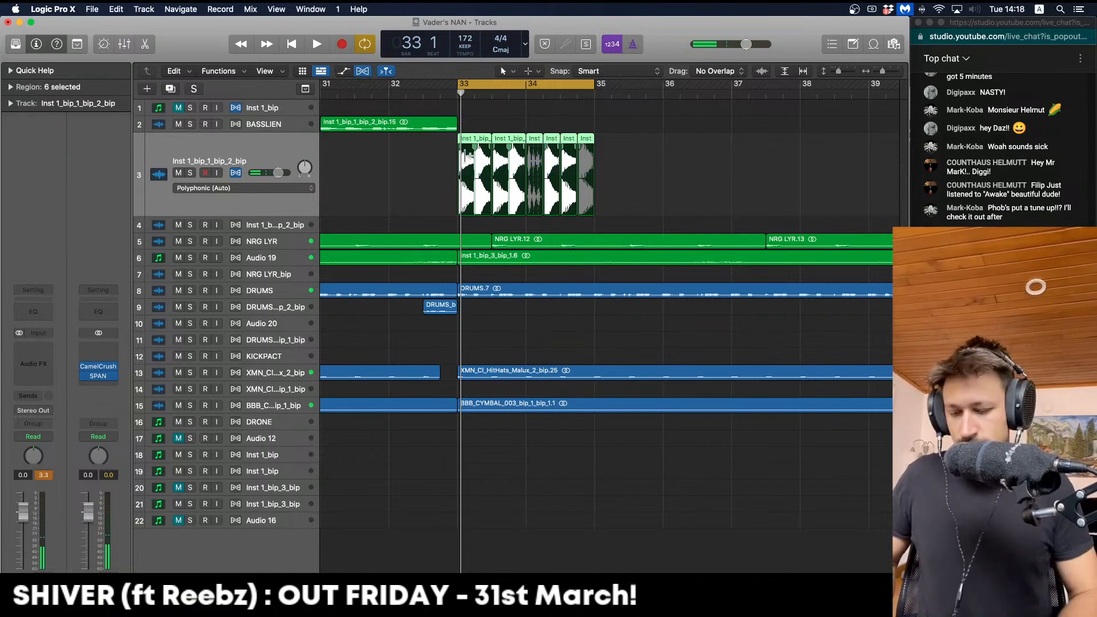
{"action": "key", "text": "ctrl+b"}
{"action": "key", "text": "Return"}
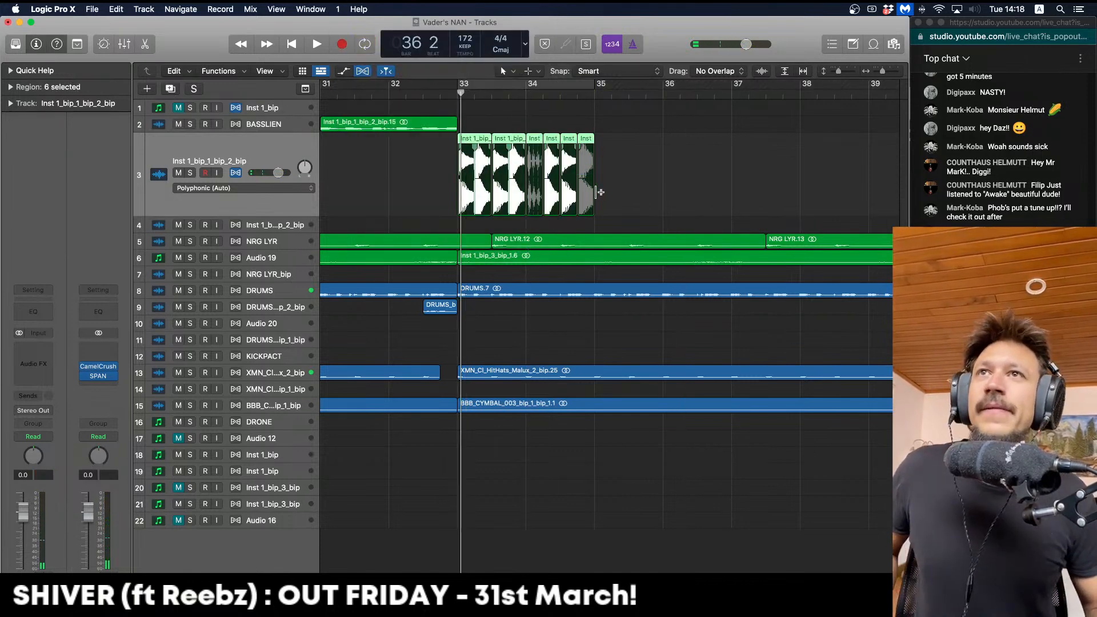
Copy the bounced bass to bar 35 and its first half-bar to bar 34, cycling through bar 37
{"action": "left_click", "coordinate": [635, 189]}
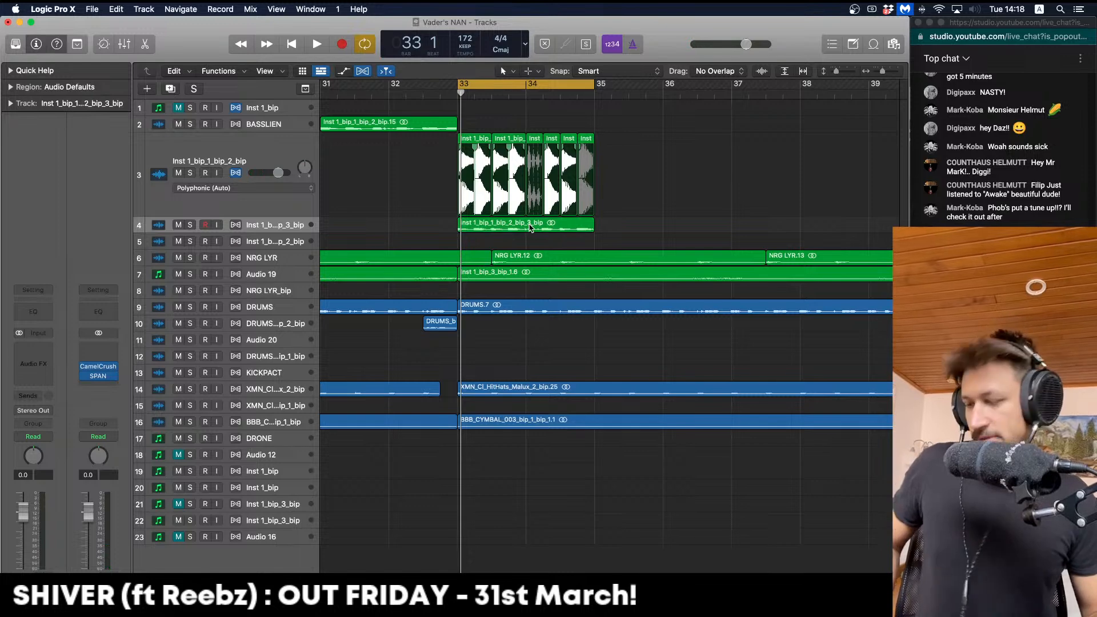
{"action": "key", "text": "ctrl+z"}
{"action": "left_click_drag", "start_coordinate": [539, 227], "coordinate": [678, 239]}
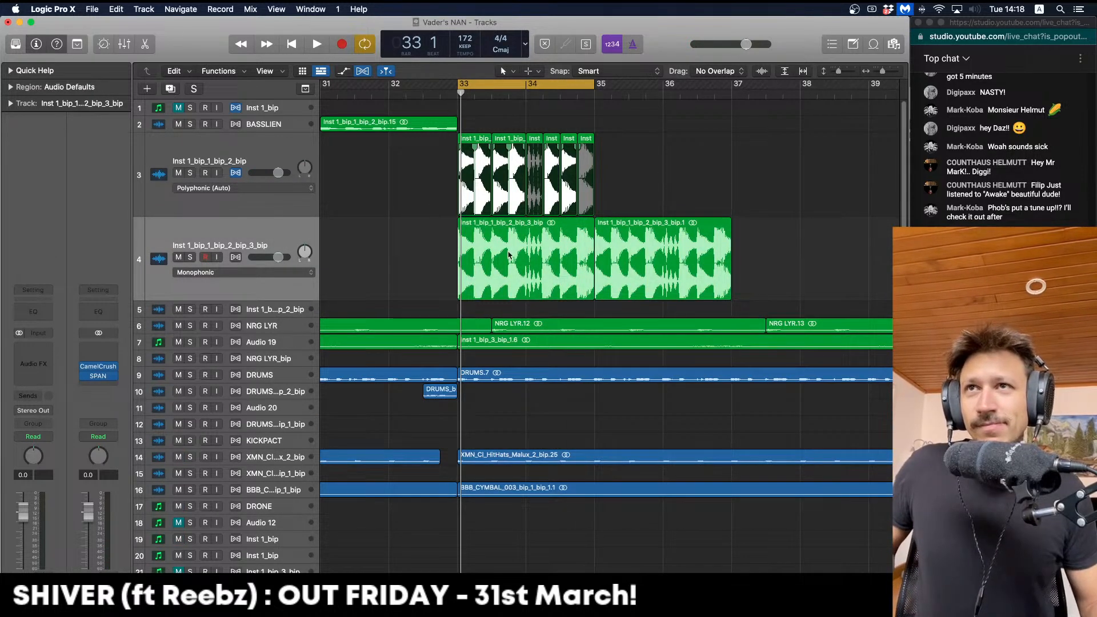
{"action": "mouse_move", "coordinate": [494, 245]}
{"action": "left_mouse_down"}
{"action": "mouse_move", "coordinate": [444, 239]}
{"action": "mouse_move", "coordinate": [540, 241]}
{"action": "left_mouse_up"}
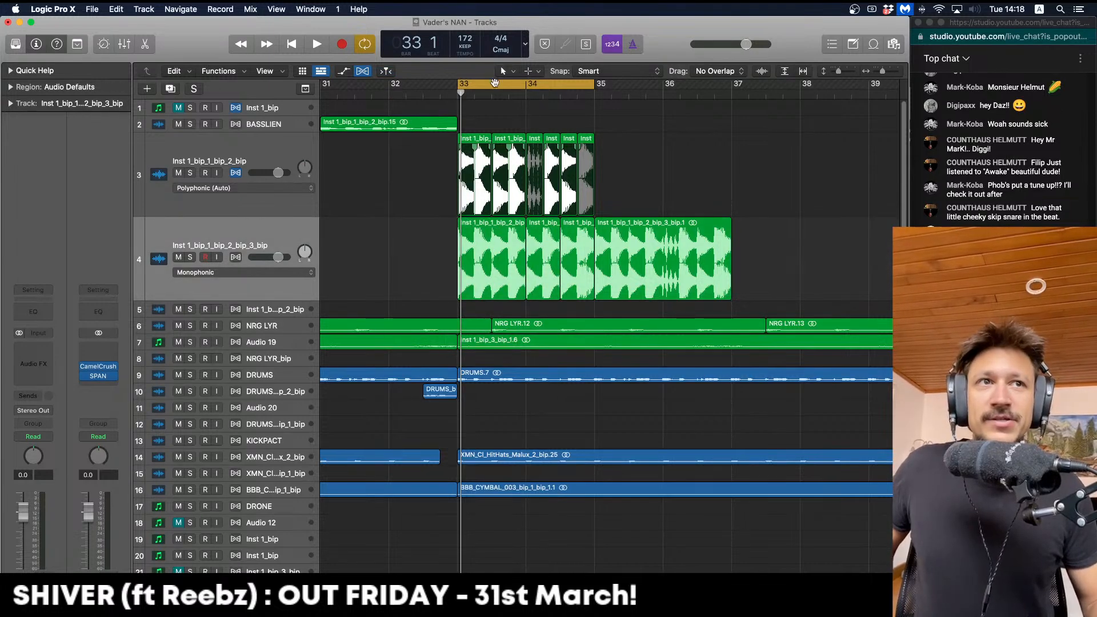
{"action": "left_click_drag", "start_coordinate": [593, 84], "coordinate": [711, 160]}
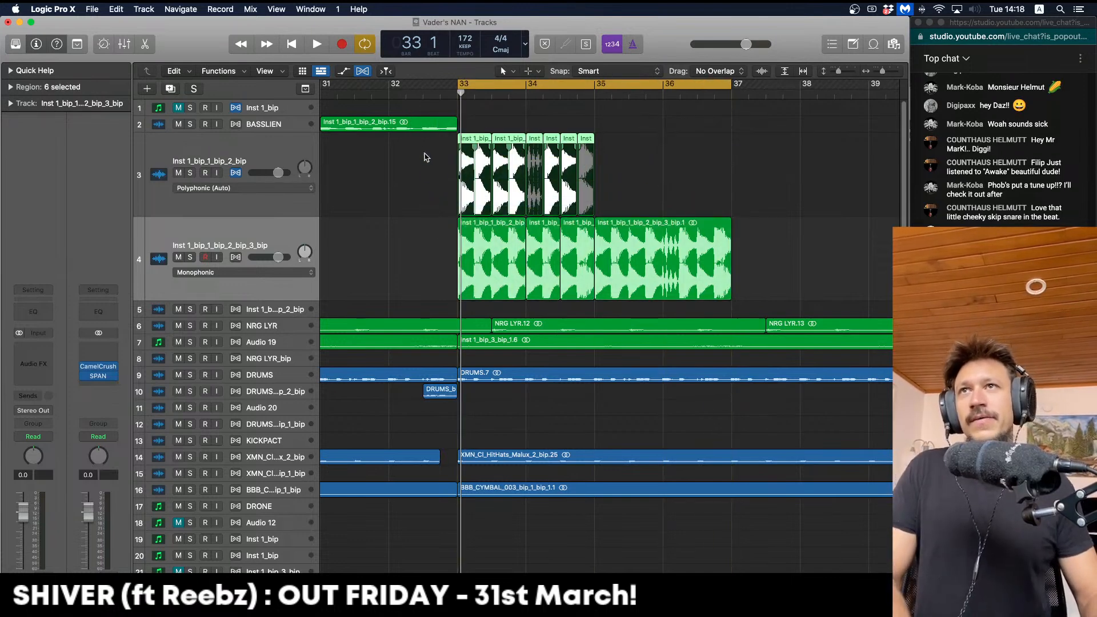
Delete the original bass chops on track 3 and shrink both tracks back down
{"action": "key", "text": "Delete"}
{"action": "key", "text": "space"}
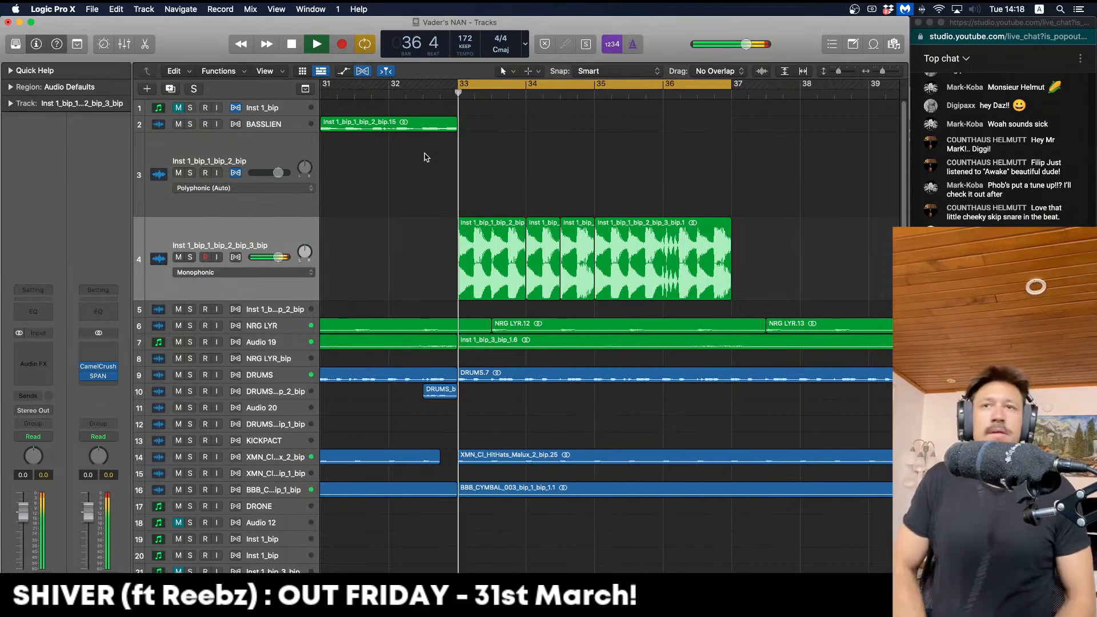
{"action": "key", "text": "super+Up"}
{"action": "key", "text": "Up"}
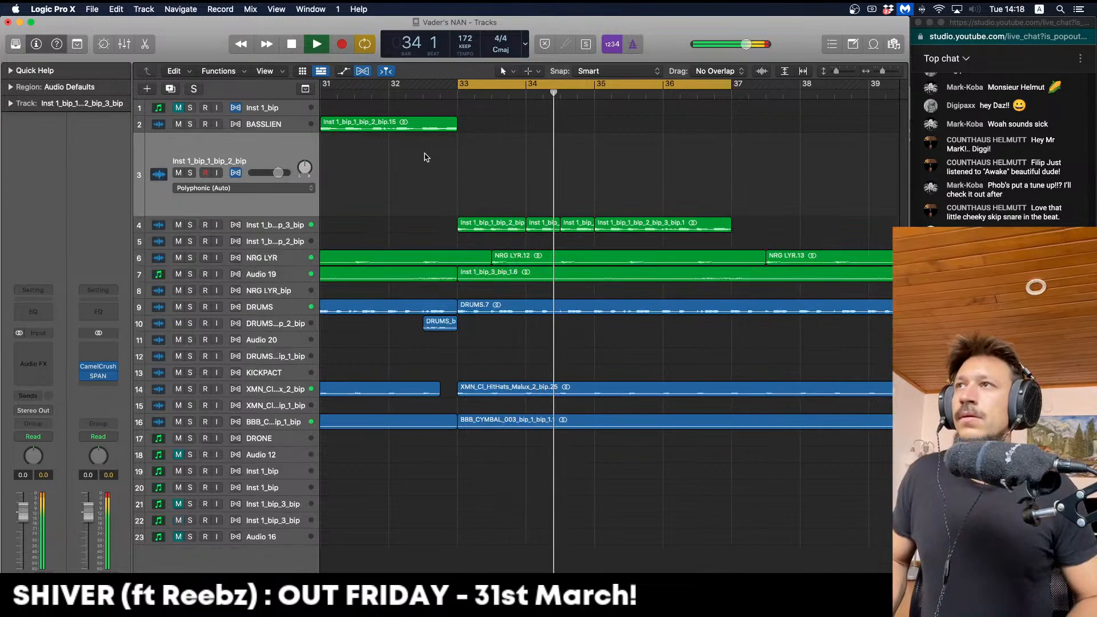
{"action": "key", "text": "ctrl+z"}
{"action": "key", "text": "ctrl+z"}
{"action": "key", "text": "ctrl+z"}
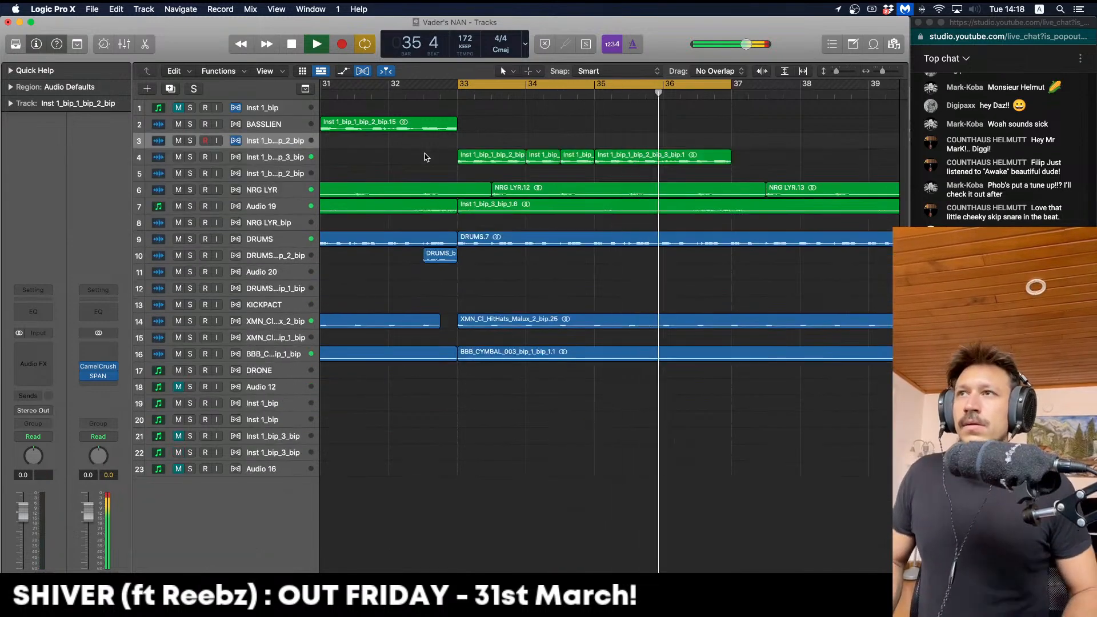
{"action": "left_click", "coordinate": [505, 235]}
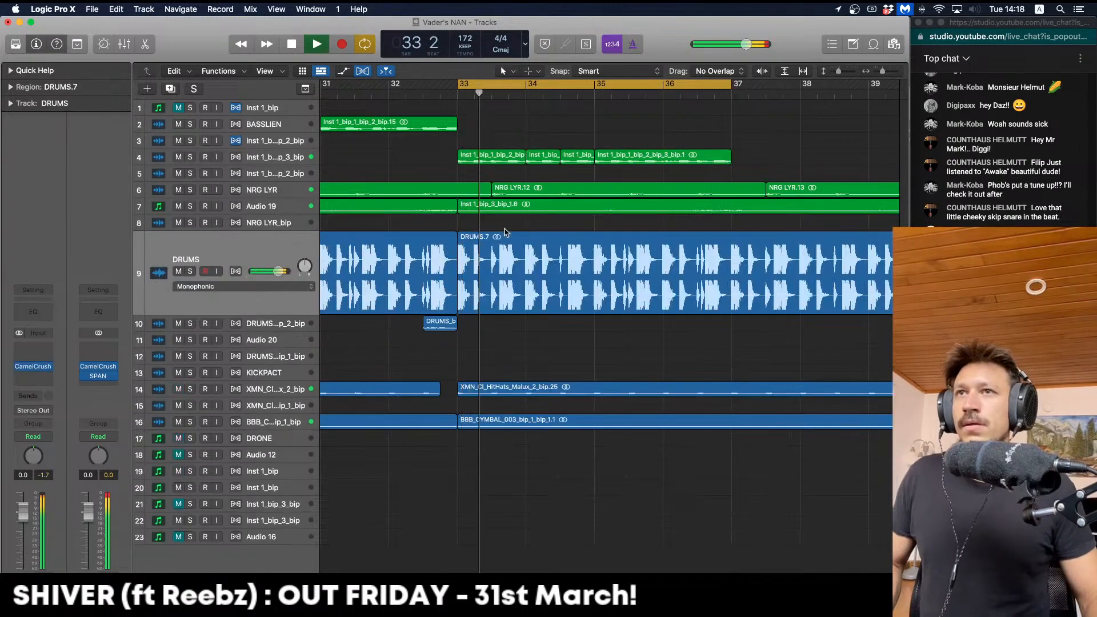
{"action": "left_click", "coordinate": [504, 228]}
{"action": "key", "text": "space"}
{"action": "key", "text": "space"}
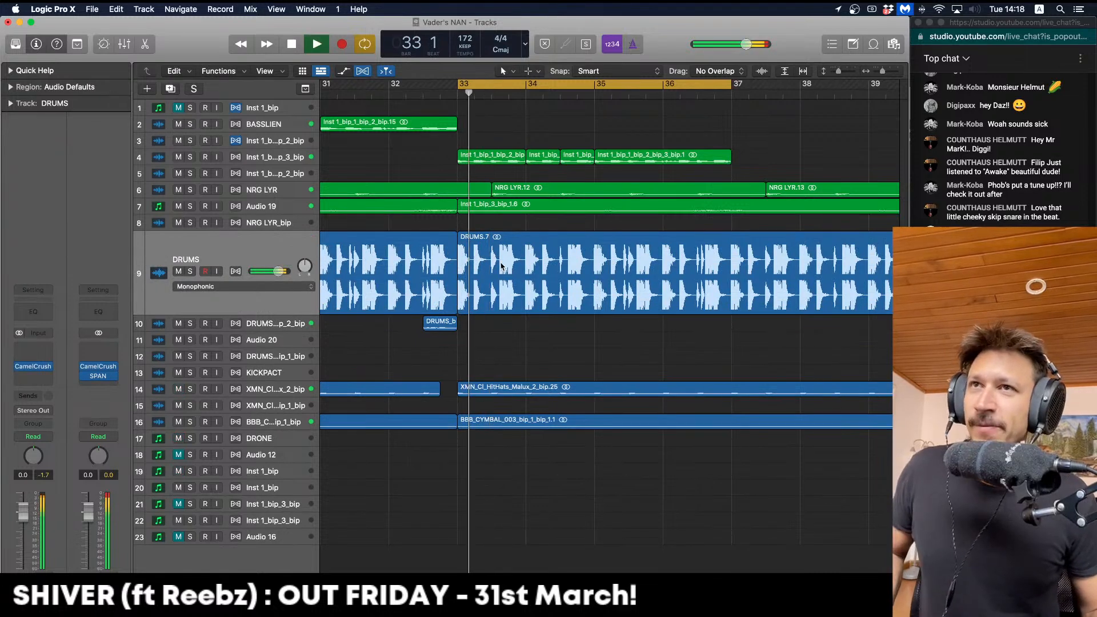
{"action": "key", "text": "space"}
{"action": "left_click_drag", "start_coordinate": [500, 263], "coordinate": [489, 266]}
{"action": "left_click", "coordinate": [505, 346]}
{"action": "key", "text": "space"}
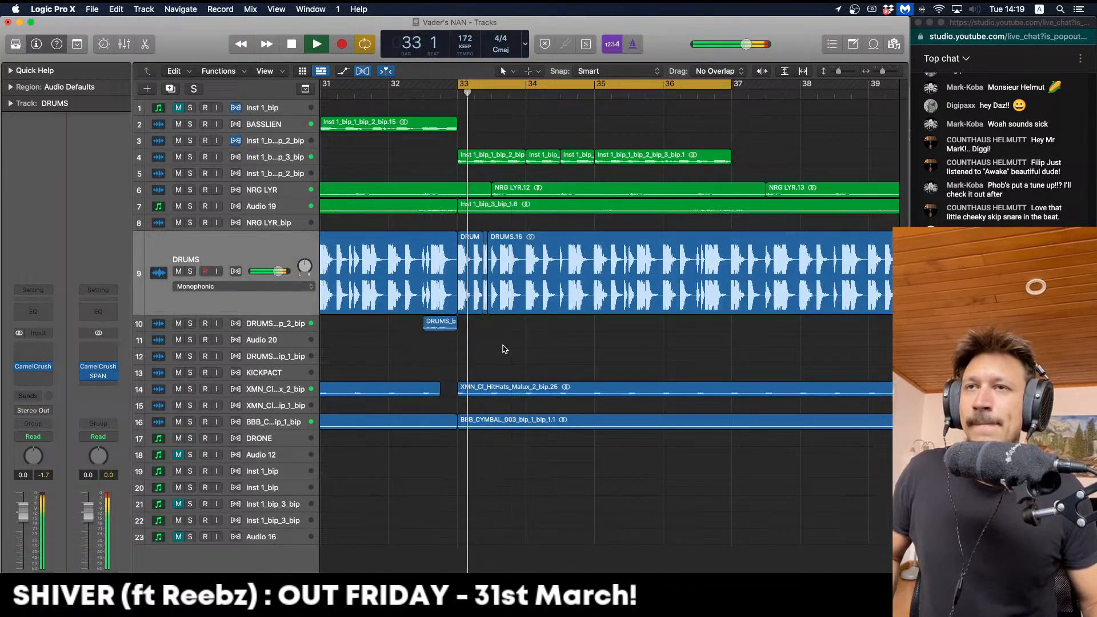
{"action": "key", "text": "space"}
{"action": "key", "text": "space"}
{"action": "key", "text": "super+z"}
{"action": "key", "text": "space"}
{"action": "key", "text": "space"}
{"action": "key", "text": "space"}
{"action": "left_click_drag", "start_coordinate": [478, 283], "coordinate": [491, 274]}
{"action": "key", "text": "space"}
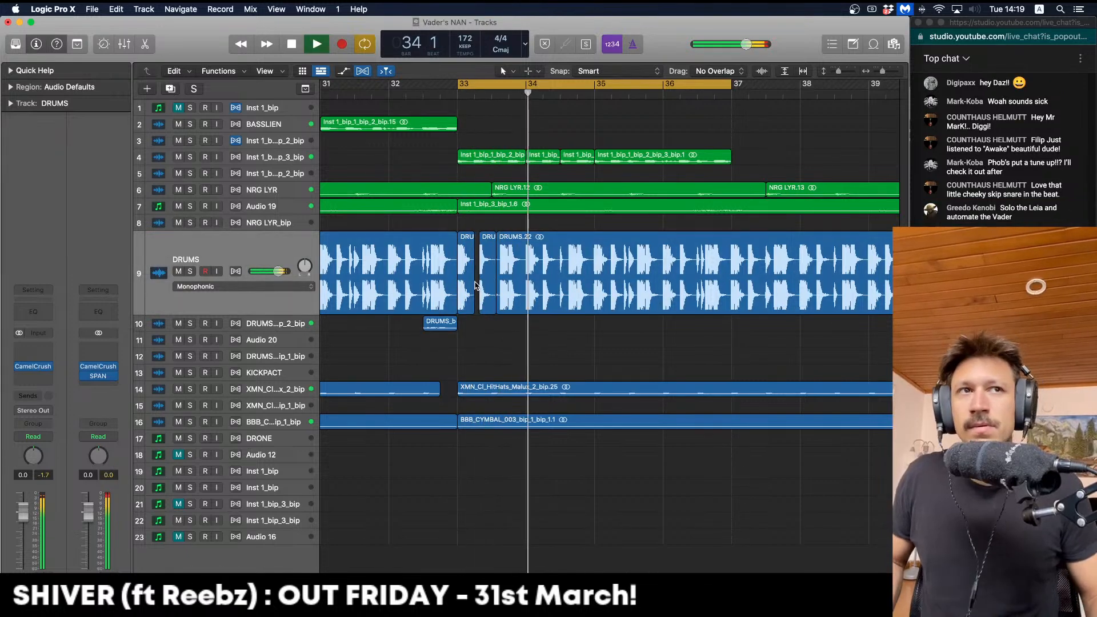
{"action": "key", "text": "space"}
{"action": "key", "text": "super+z"}
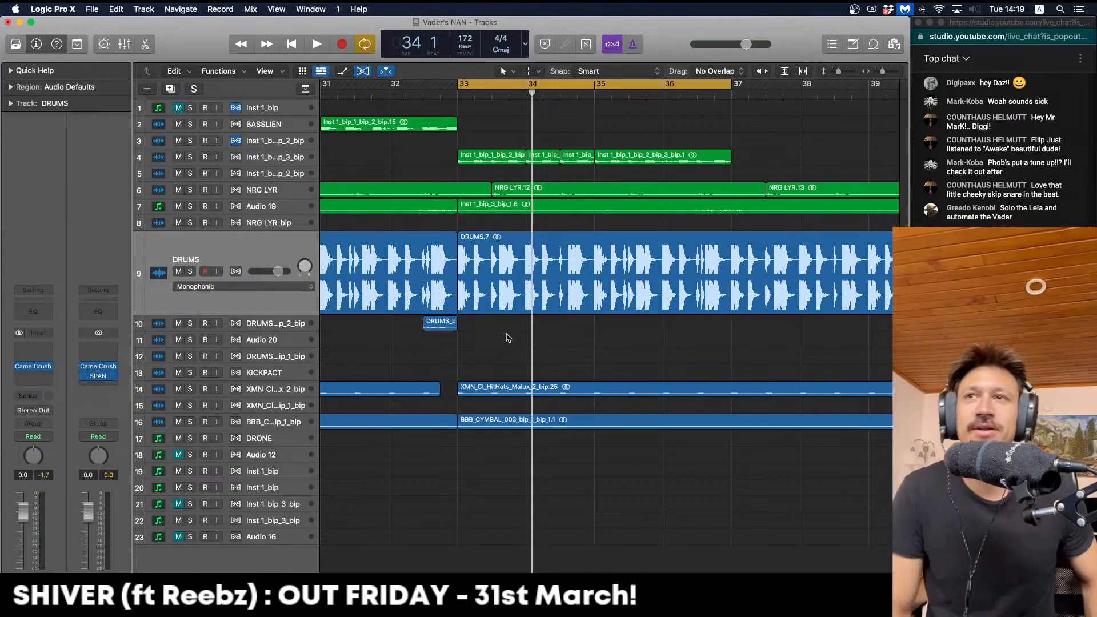
Try copying DRUMS.7 to bar 35, audition from bar 35, then undo the copy
{"action": "key", "text": "super+Left"}
{"action": "key", "text": "super+Left"}
{"action": "key", "text": "super+Left"}
{"action": "key", "text": "space"}
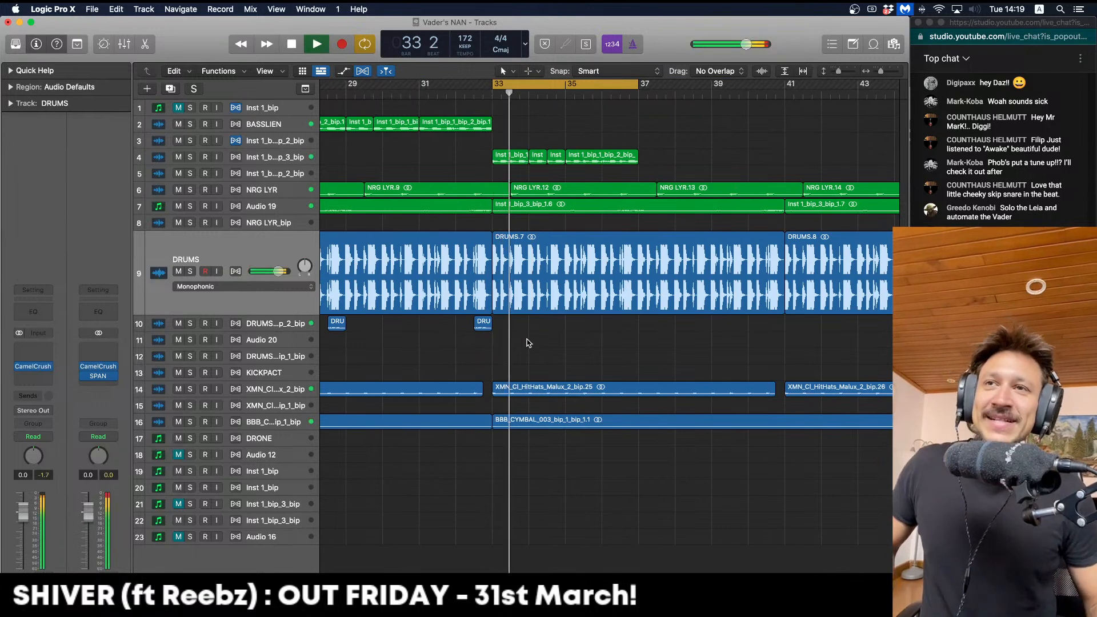
{"action": "left_click", "coordinate": [548, 294]}
{"action": "key", "text": "space"}
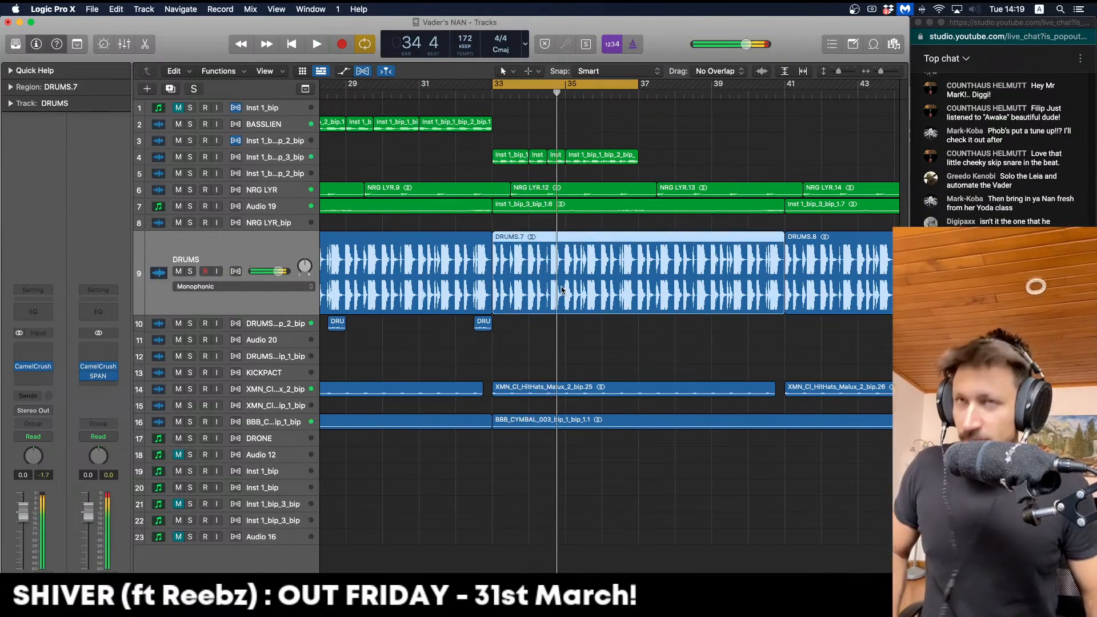
{"action": "left_click", "coordinate": [565, 273]}
{"action": "left_click_drag", "start_coordinate": [566, 273], "coordinate": [641, 271]}
{"action": "left_click", "coordinate": [573, 90]}
{"action": "left_click", "coordinate": [569, 86]}
{"action": "left_click", "coordinate": [565, 96]}
{"action": "key", "text": "space"}
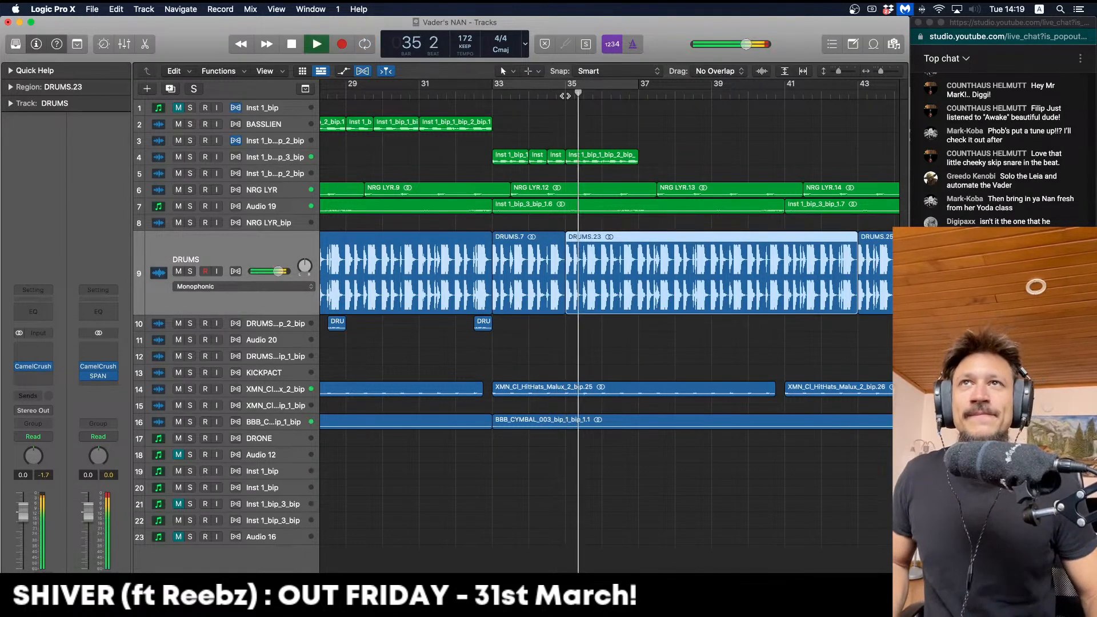
{"action": "left_click", "coordinate": [618, 226]}
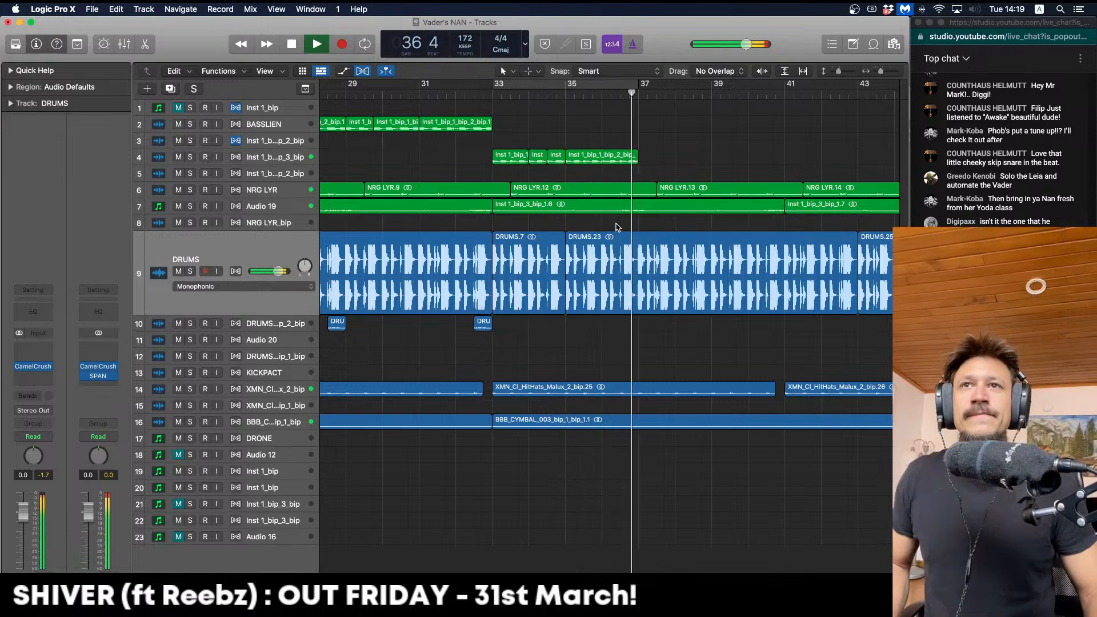
{"action": "key", "text": "space"}
{"action": "key", "text": "super+z"}
Split bars 33–35 of DRUMS.7 and copy that two-bar slice to bars 35, 37 and 39
{"action": "left_click", "coordinate": [513, 85]}
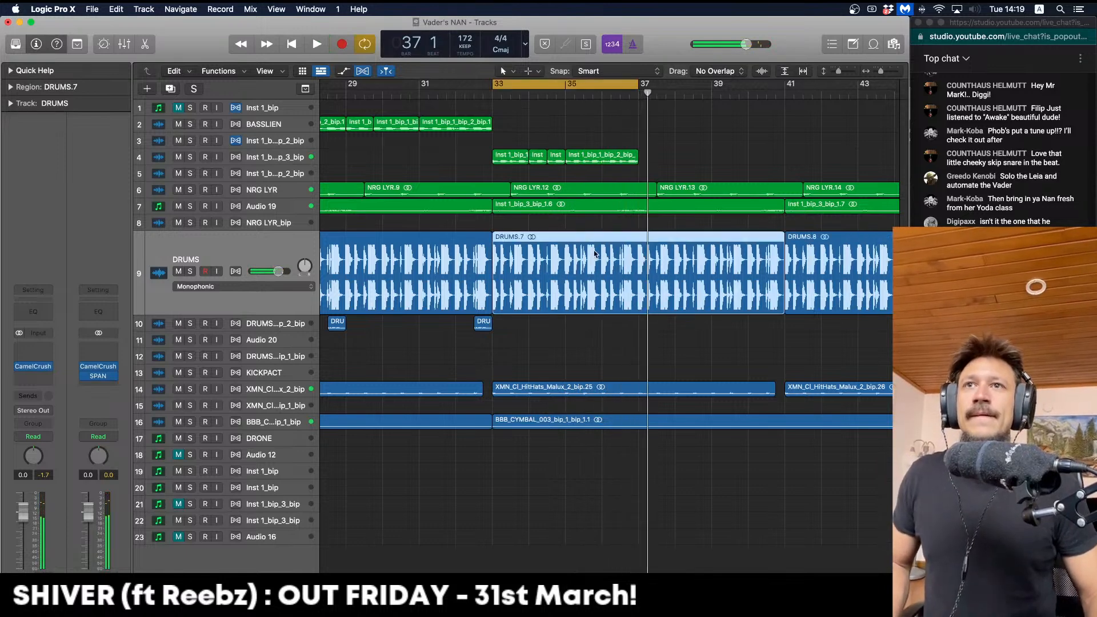
{"action": "left_click", "coordinate": [570, 210]}
{"action": "key", "text": "space"}
{"action": "left_click", "coordinate": [571, 239]}
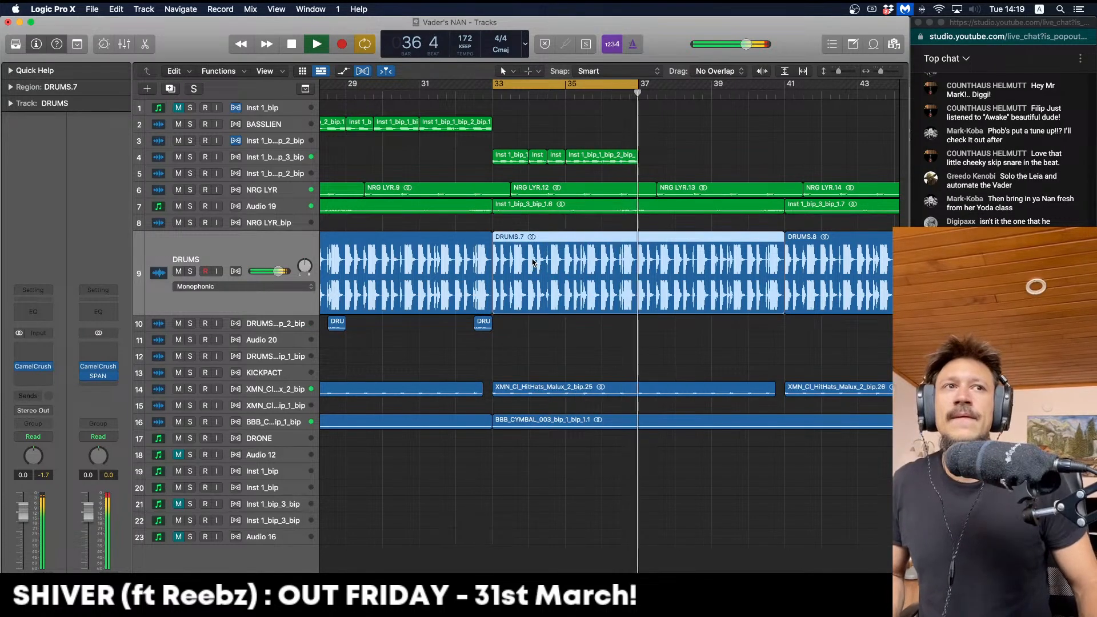
{"action": "left_click_drag", "start_coordinate": [563, 260], "coordinate": [515, 260]}
{"action": "left_click", "coordinate": [514, 258]}
{"action": "key", "text": "space"}
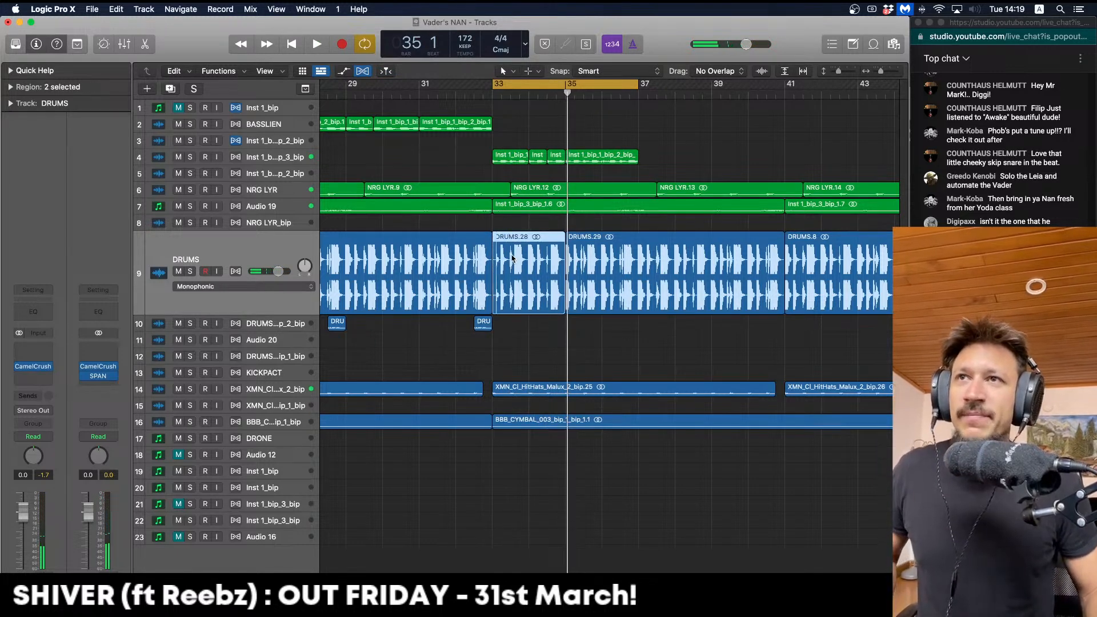
{"action": "left_click_drag", "start_coordinate": [510, 257], "coordinate": [586, 261]}
{"action": "left_click_drag", "start_coordinate": [698, 277], "coordinate": [663, 278]}
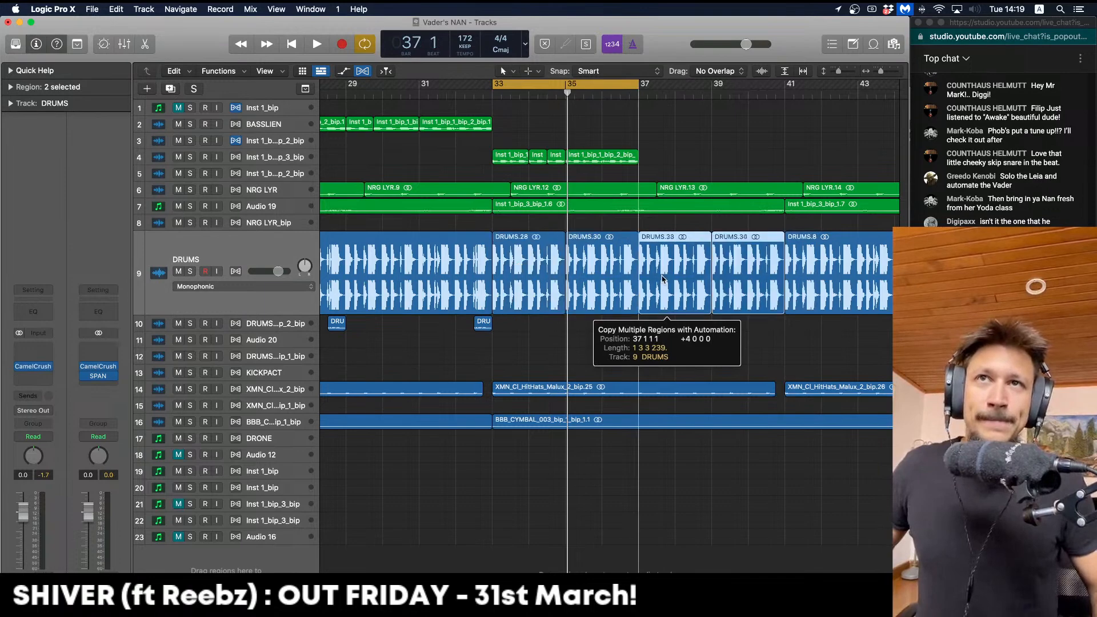
{"action": "key", "text": "space"}
{"action": "key", "text": "super+Left"}
{"action": "key", "text": "super+Left"}
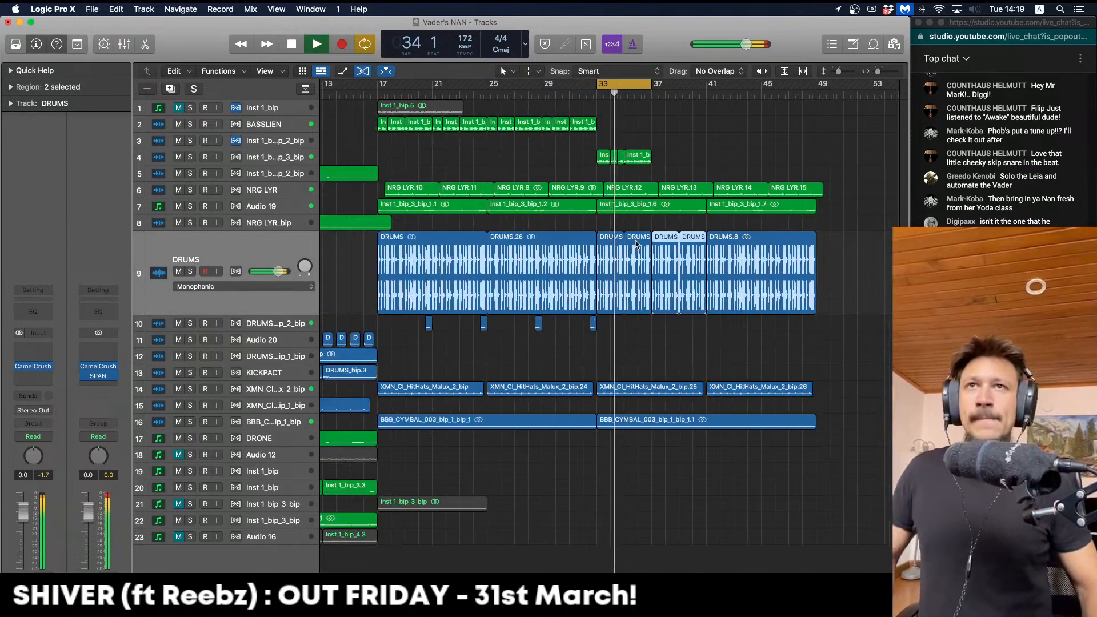
{"action": "key", "text": "space"}
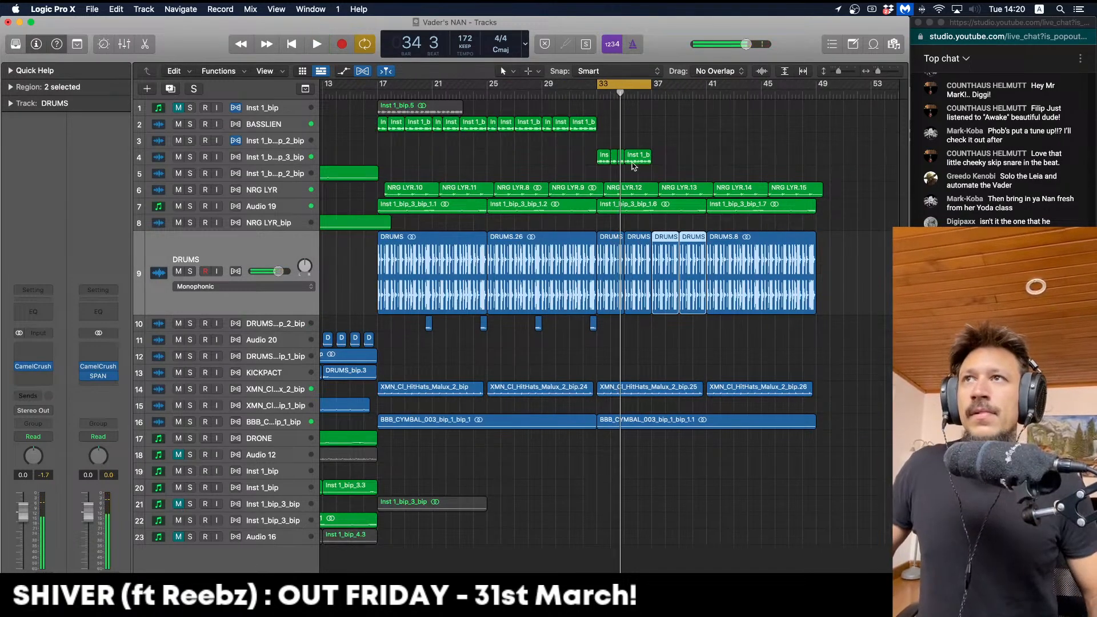
{"action": "key", "text": "super+Right"}
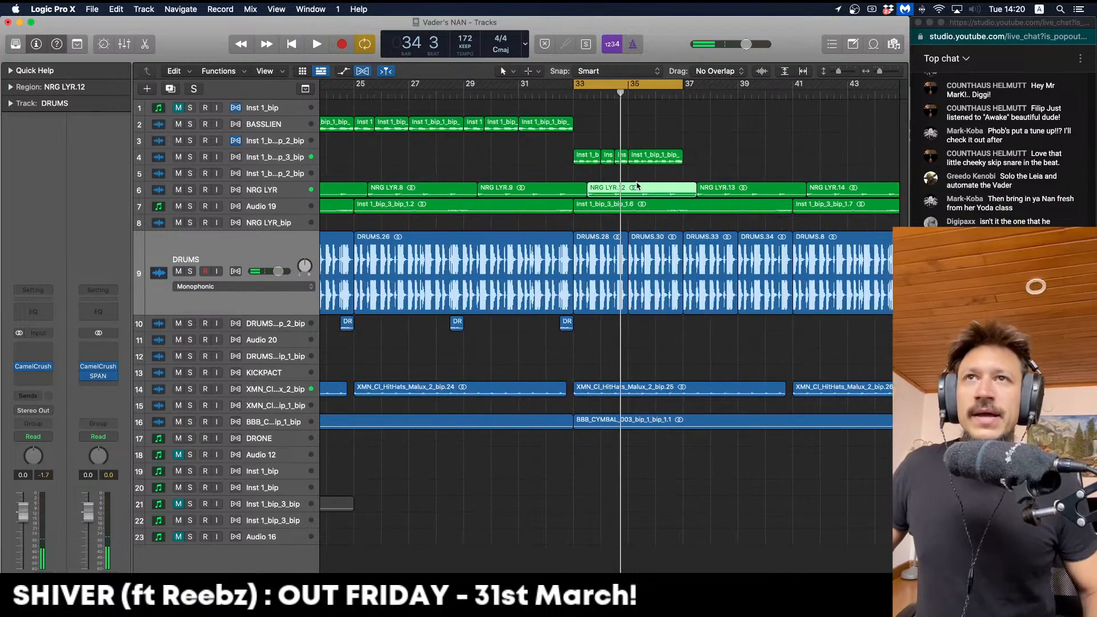
Audition NRG LYR from bar 33, undoing a region nudge and copying a vocal slice to bar 34
{"action": "left_click", "coordinate": [268, 192]}
{"action": "key", "text": "space"}
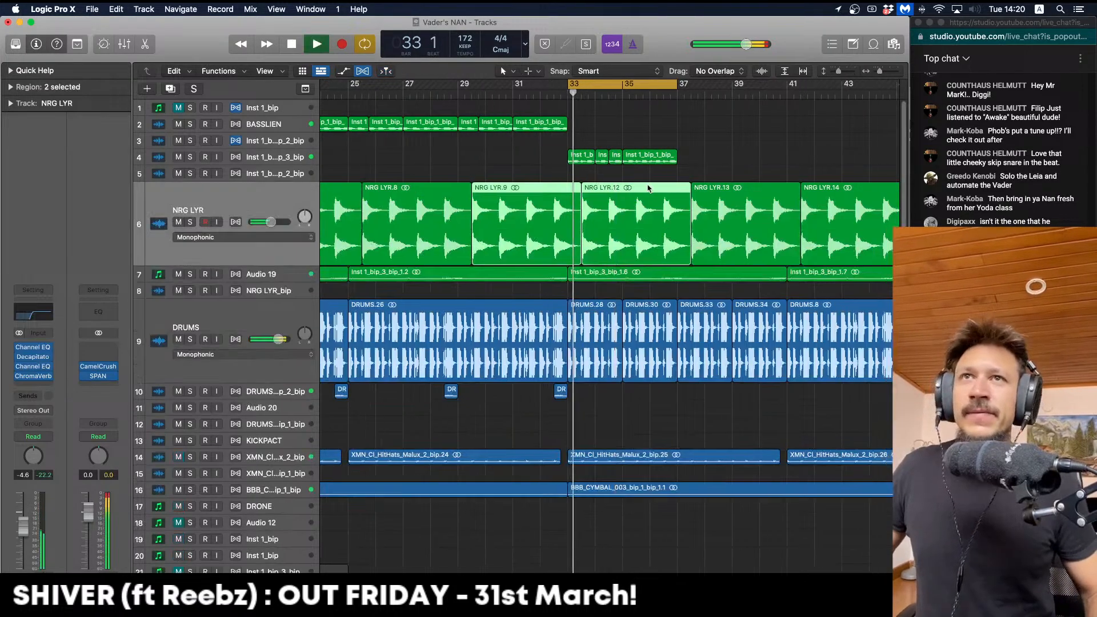
{"action": "left_click_drag", "start_coordinate": [607, 200], "coordinate": [598, 209]}
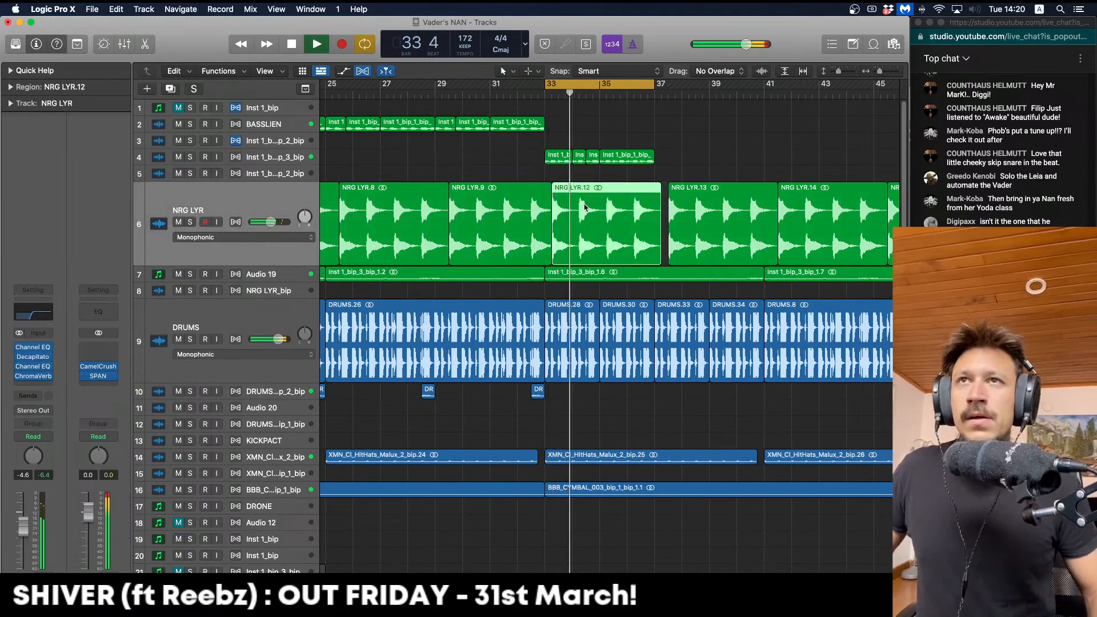
{"action": "key", "text": "super+z"}
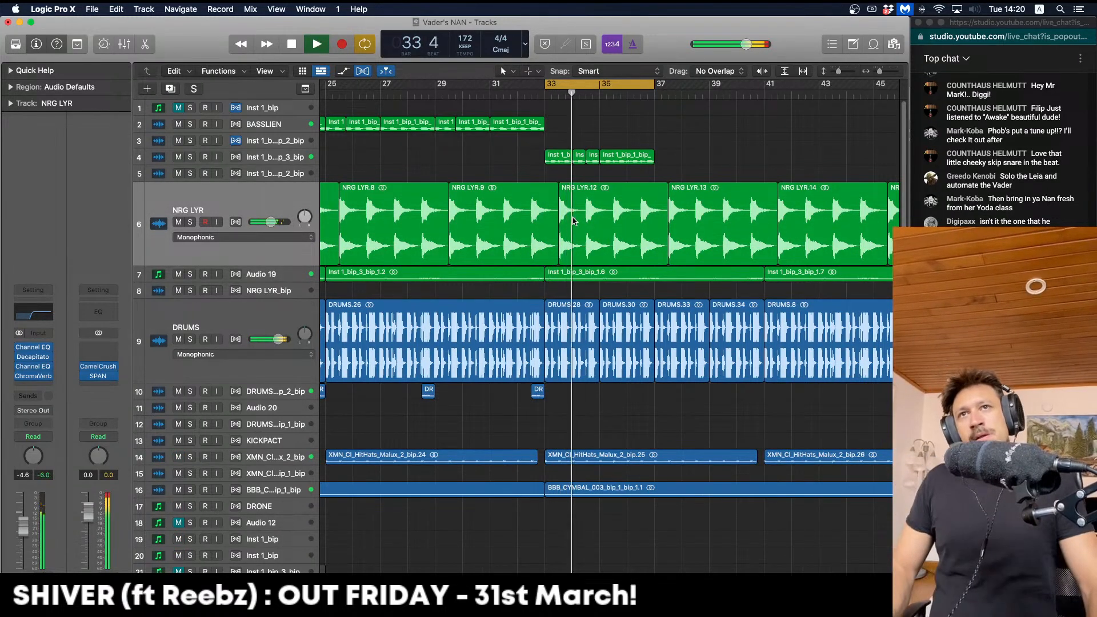
{"action": "key", "text": "space"}
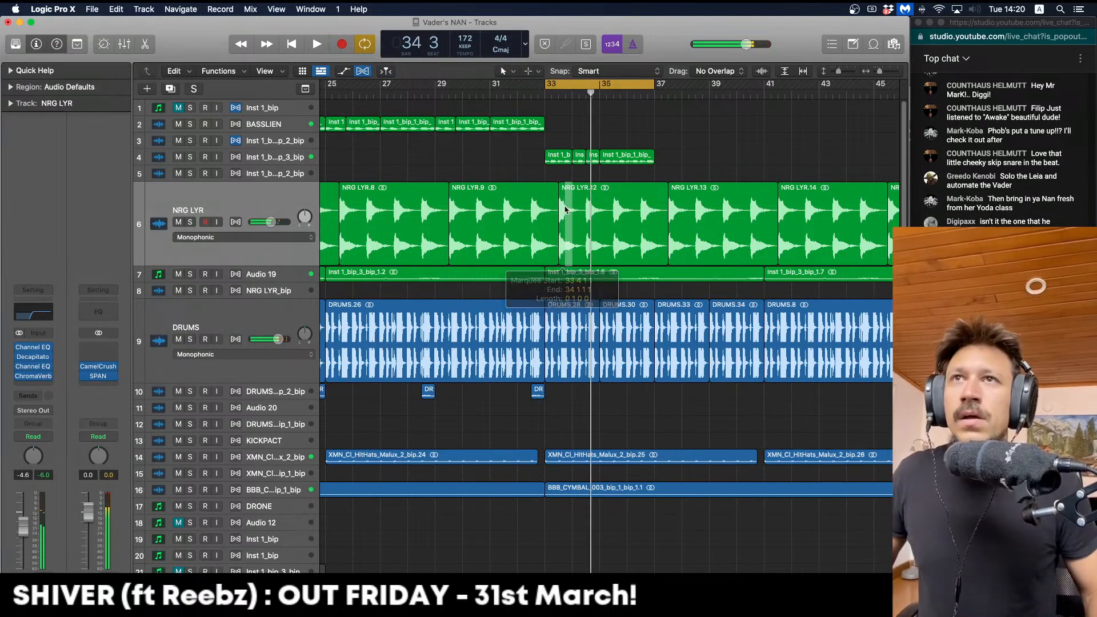
{"action": "left_click_drag", "start_coordinate": [560, 204], "coordinate": [579, 204]}
{"action": "left_click", "coordinate": [566, 206]}
{"action": "key", "text": "space"}
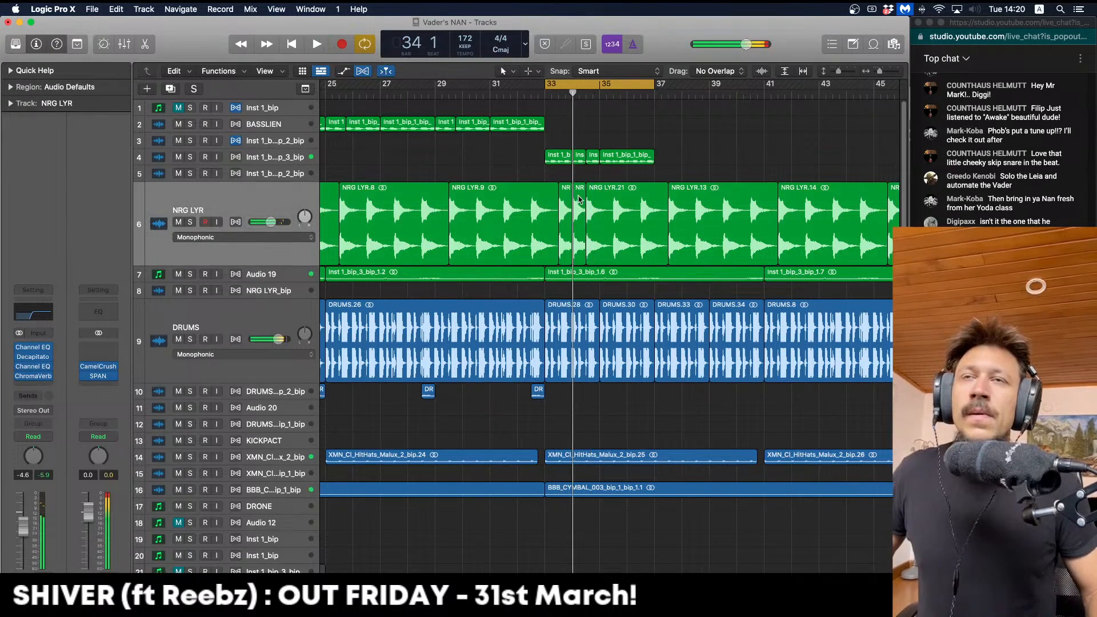
{"action": "left_click", "coordinate": [576, 200]}
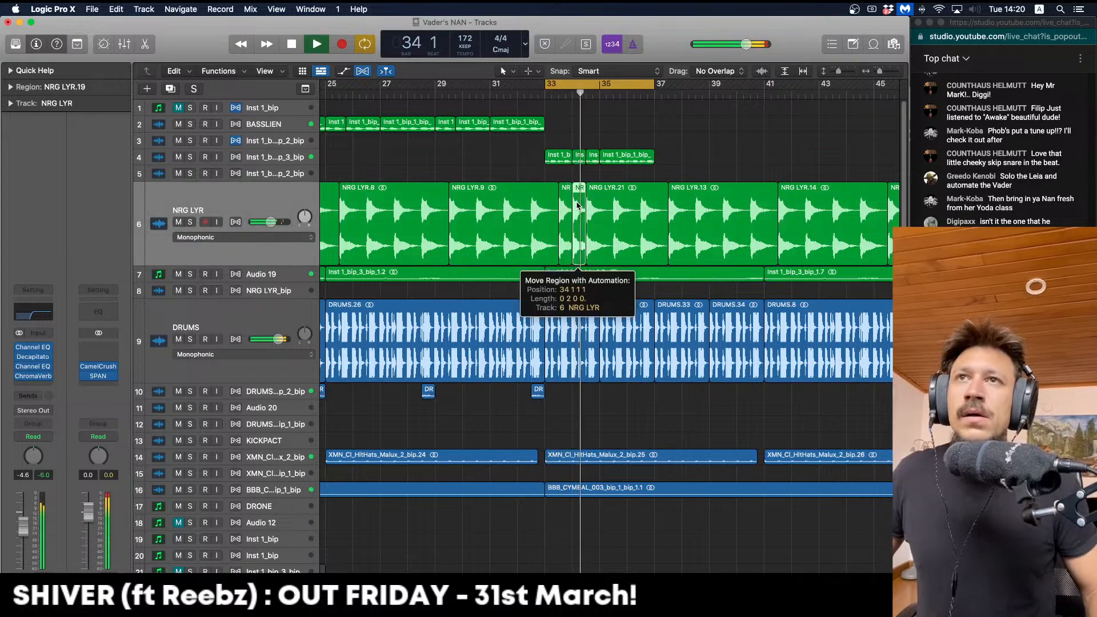
{"action": "key", "text": "space"}
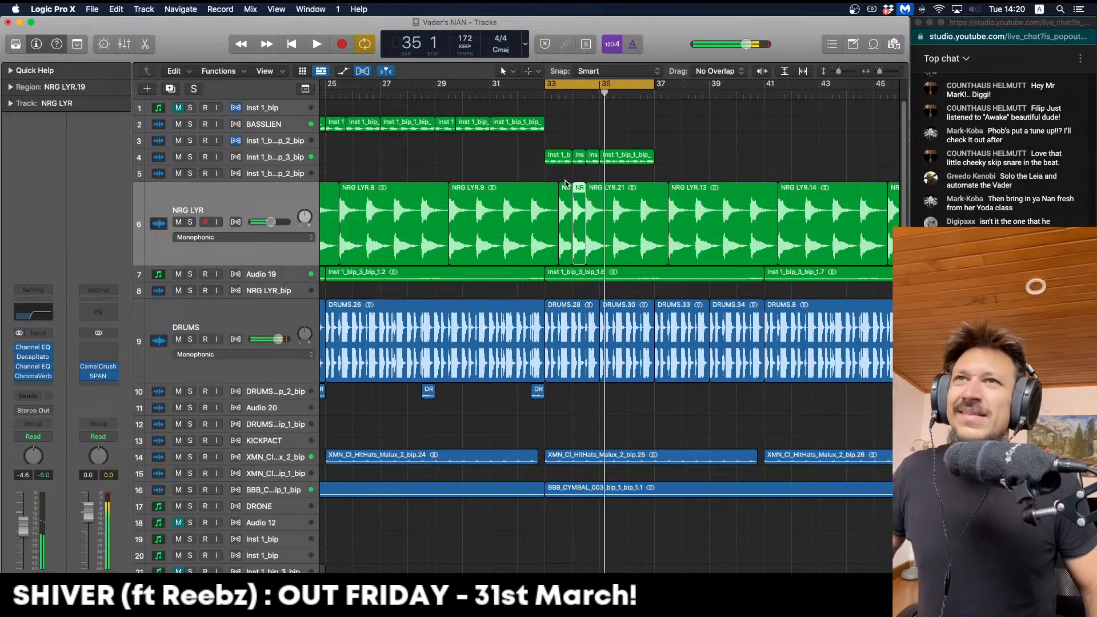
Delete several NRG LYR regions after bar 33, keeping the track when asked to delete it
{"action": "left_click", "coordinate": [612, 202]}
{"action": "key", "text": "Delete"}
{"action": "left_click", "coordinate": [757, 215]}
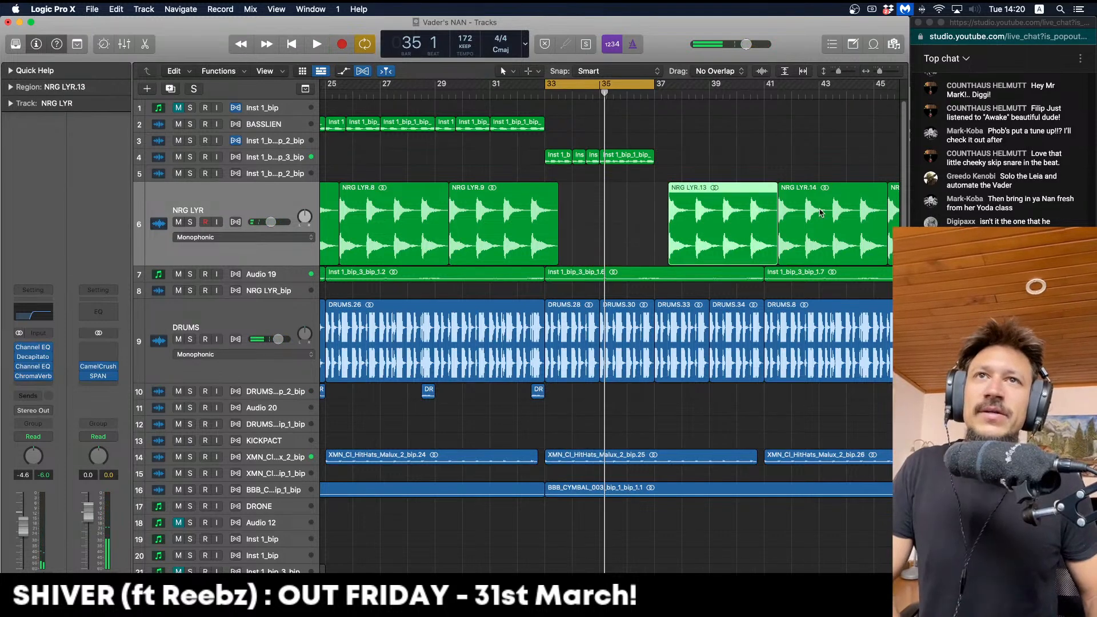
{"action": "left_click", "coordinate": [842, 209]}
{"action": "key", "text": "Delete"}
{"action": "key", "text": "Delete"}
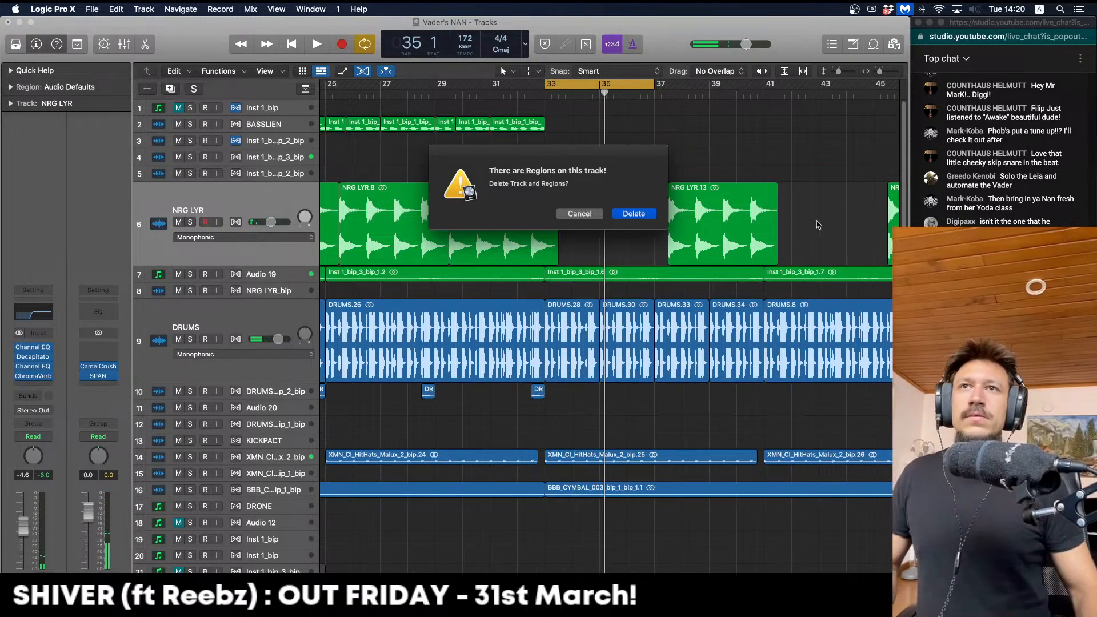
{"action": "left_click", "coordinate": [579, 213]}
Zoom out to bars 17–53 and marquee-delete the remaining NRG LYR regions after bar 33
{"action": "key", "text": "space"}
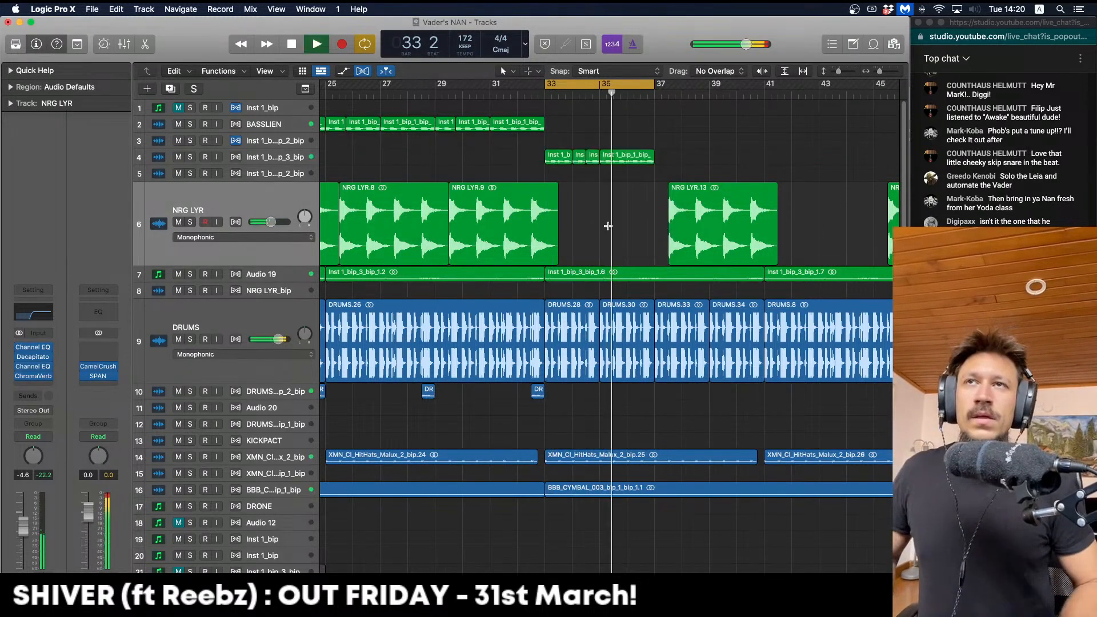
{"action": "key", "text": "super+Left"}
{"action": "key", "text": "super+Left"}
{"action": "left_click_drag", "start_coordinate": [831, 228], "coordinate": [674, 221]}
{"action": "key", "text": "Delete"}
Copy track 4's bass chop regions to bars 37 and 41, extending the pattern through bar 49
{"action": "scroll", "coordinate": [649, 105], "scroll_direction": "down", "scroll_amount": 1}
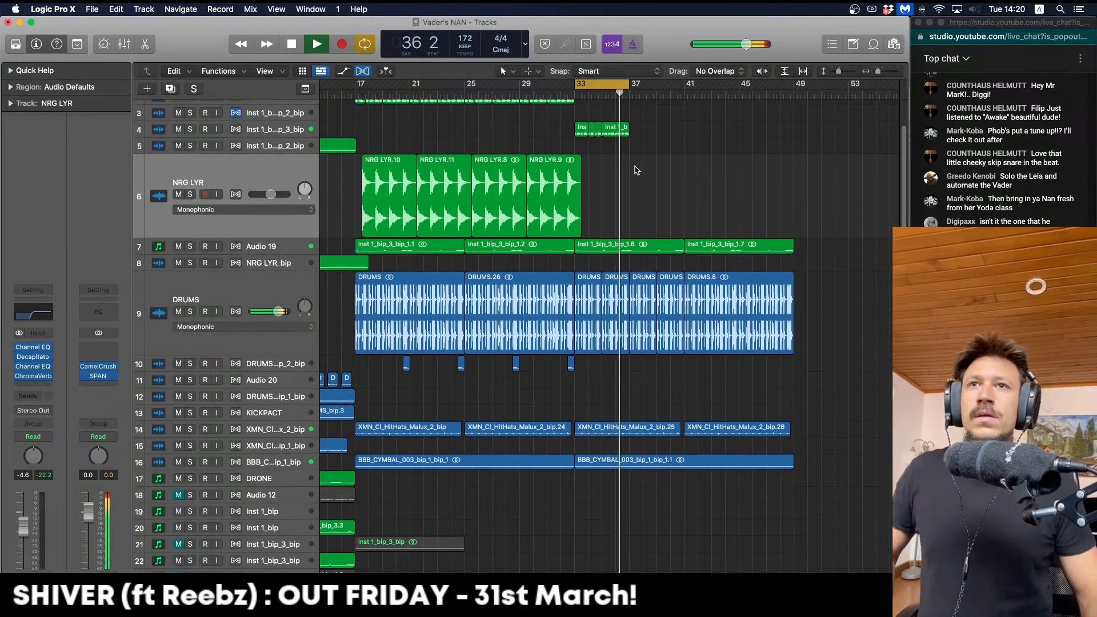
{"action": "scroll", "coordinate": [661, 175], "scroll_direction": "up", "scroll_amount": 2}
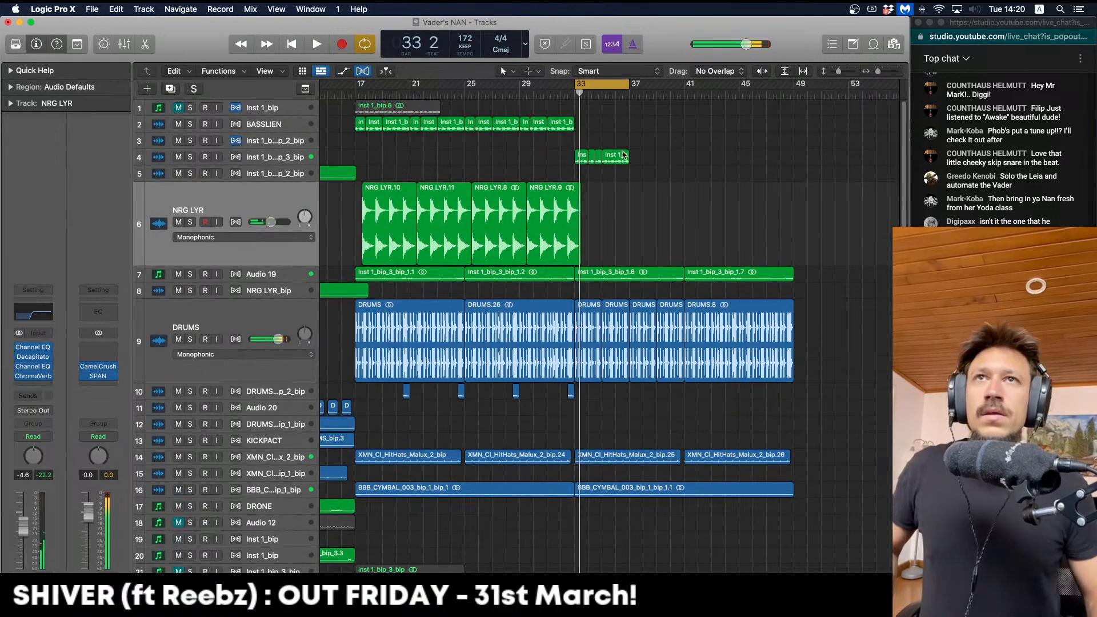
{"action": "left_click_drag", "start_coordinate": [582, 155], "coordinate": [648, 155]}
{"action": "scroll", "coordinate": [647, 155], "scroll_direction": "right", "scroll_amount": 1}
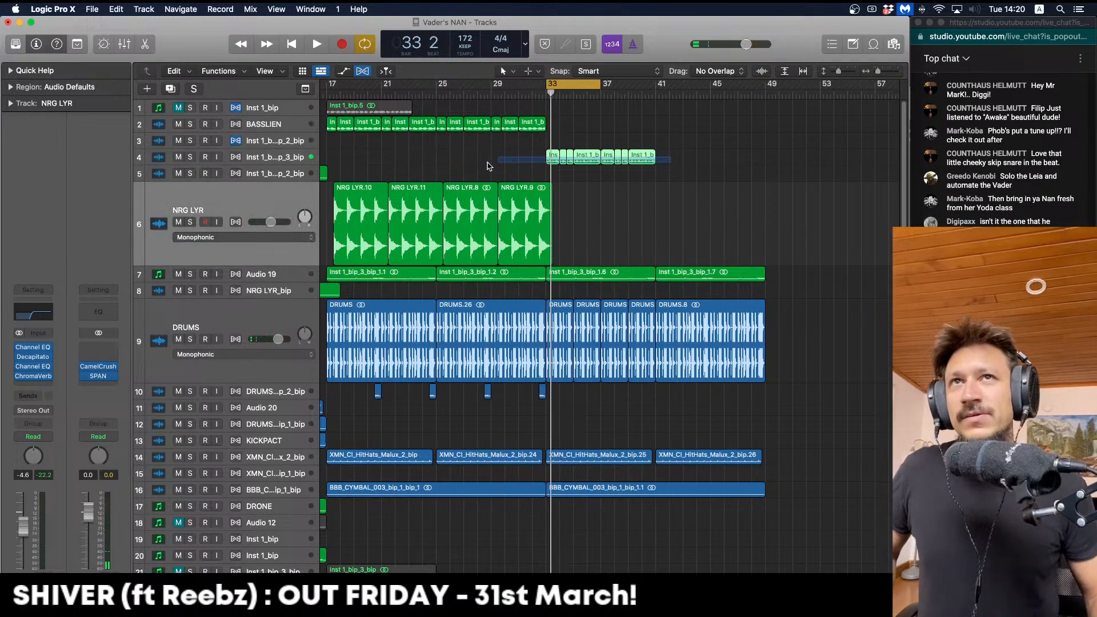
{"action": "left_click_drag", "start_coordinate": [555, 153], "coordinate": [667, 156]}
{"action": "key", "text": "space"}
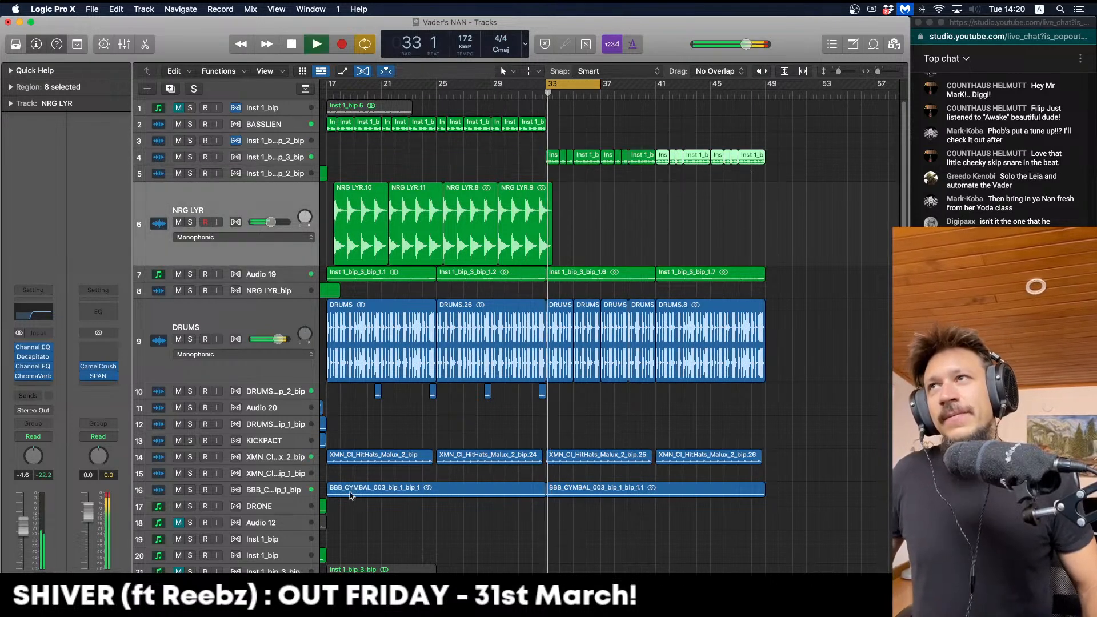
Minimize the NRG LYR and DRUMS track heights and add a Software Instrument track, Inst 1, below track 4
{"action": "left_click_drag", "start_coordinate": [253, 265], "coordinate": [253, 197]}
{"action": "left_click_drag", "start_coordinate": [252, 306], "coordinate": [275, 171]}
{"action": "left_click", "coordinate": [274, 161]}
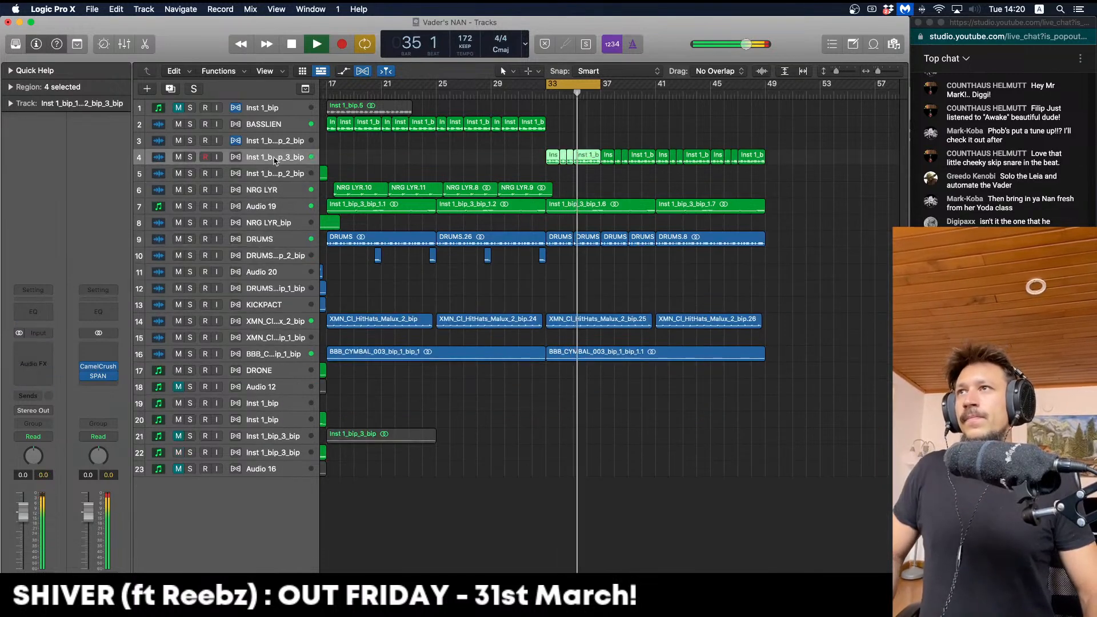
{"action": "left_click", "coordinate": [147, 88]}
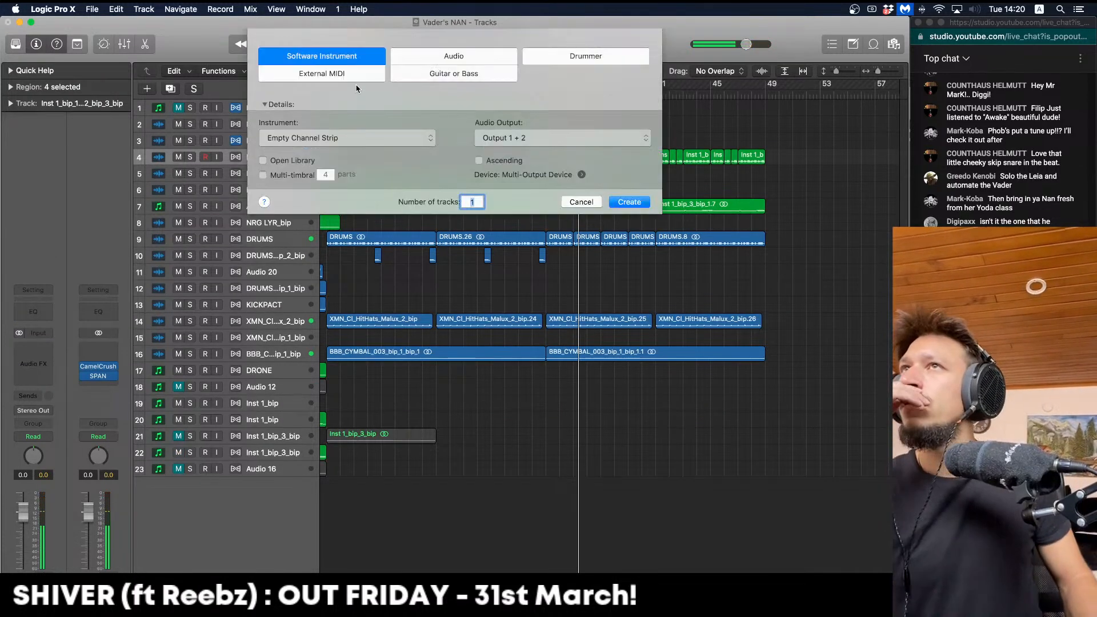
{"action": "left_click", "coordinate": [628, 202]}
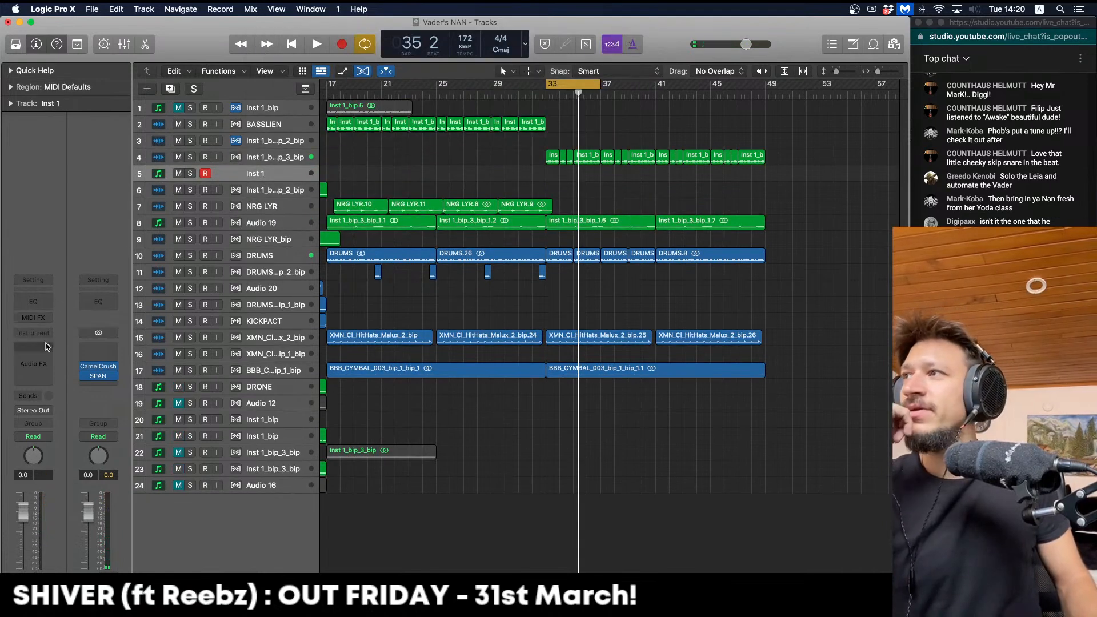
{"action": "left_click", "coordinate": [48, 336]}
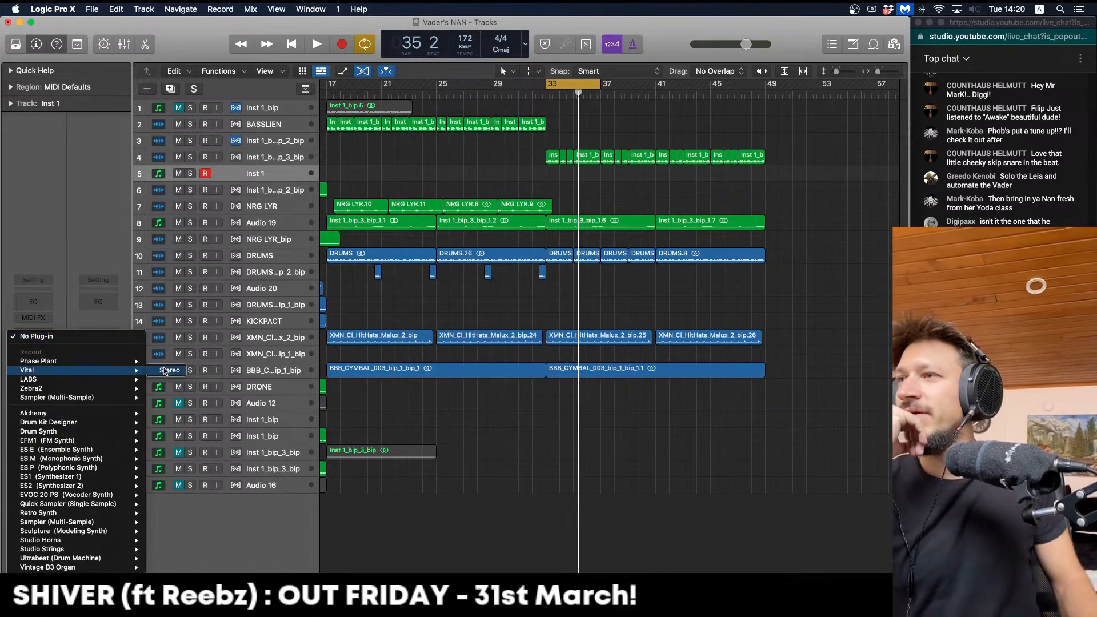
Load Vital on Inst 1 and try its Big Stomp preset
{"action": "left_click", "coordinate": [164, 370]}
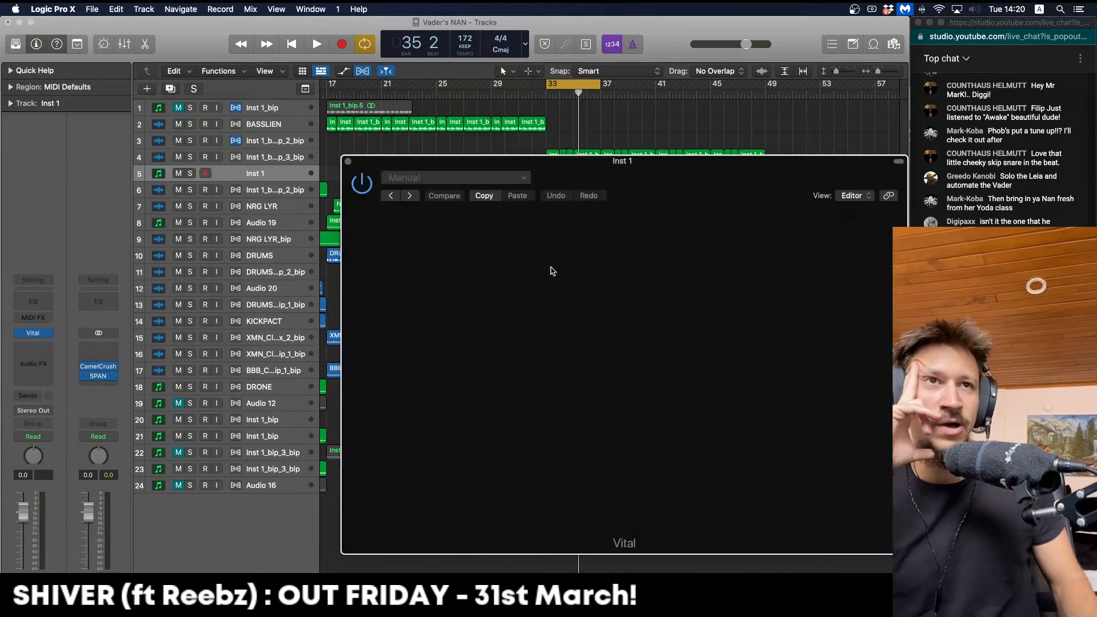
{"action": "left_click_drag", "start_coordinate": [640, 163], "coordinate": [441, 97]}
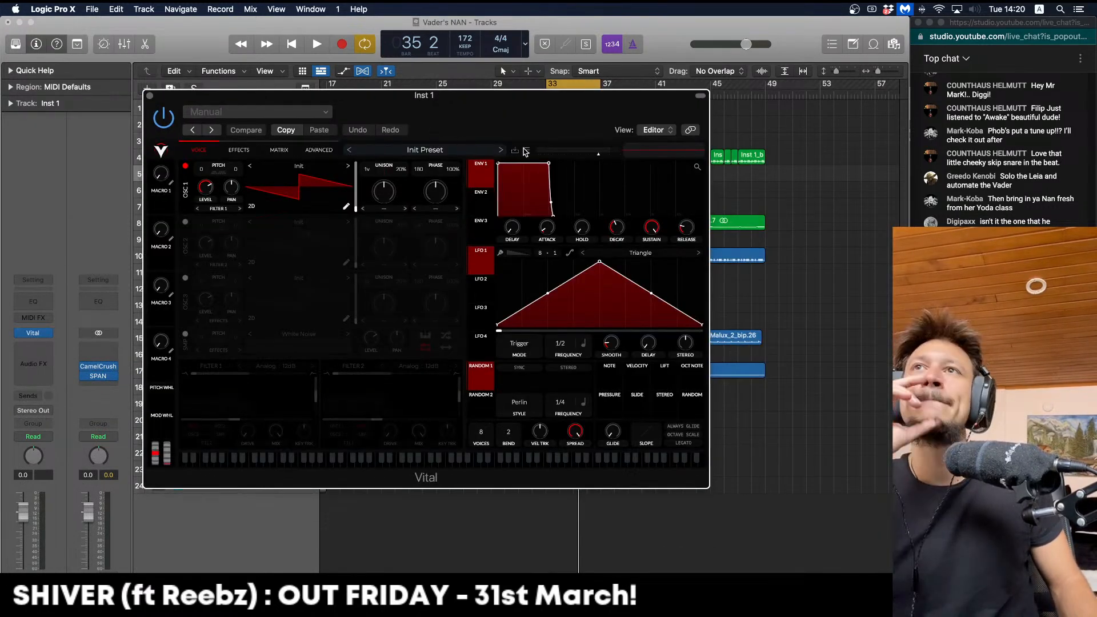
{"action": "left_click", "coordinate": [525, 151]}
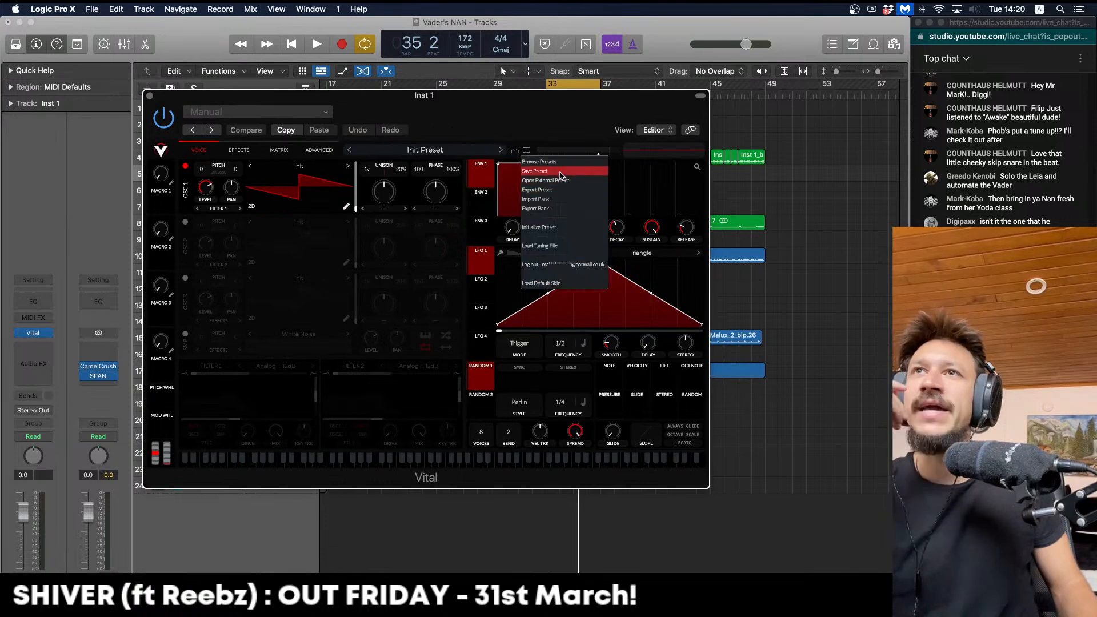
{"action": "left_click", "coordinate": [375, 150]}
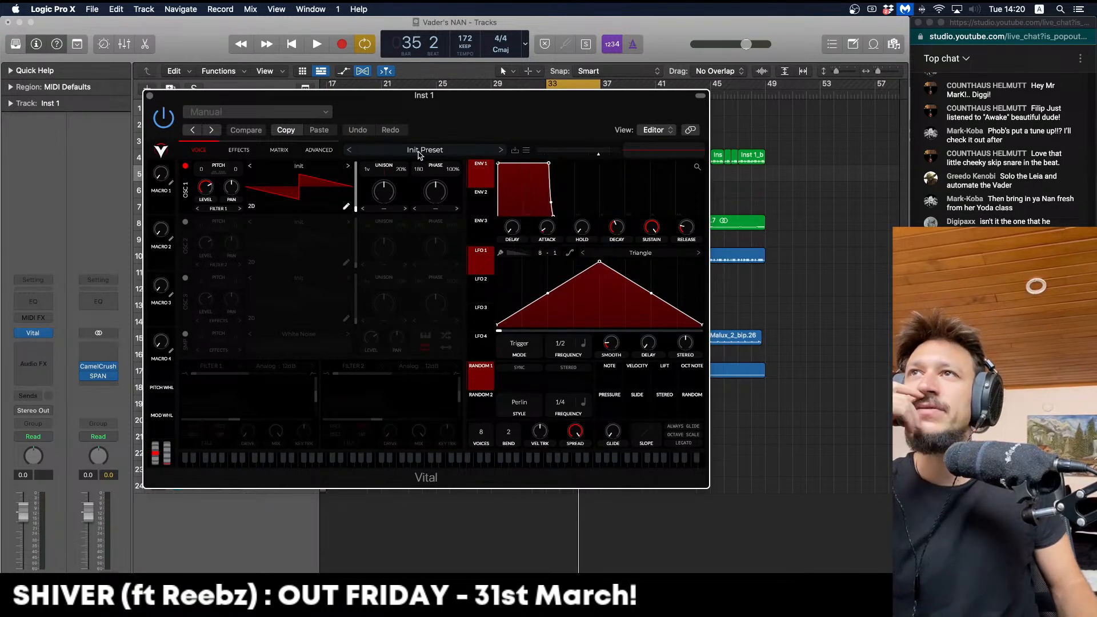
{"action": "left_click", "coordinate": [449, 151]}
{"action": "scroll", "coordinate": [431, 353], "scroll_direction": "down", "scroll_amount": 7}
{"action": "left_click", "coordinate": [417, 362]}
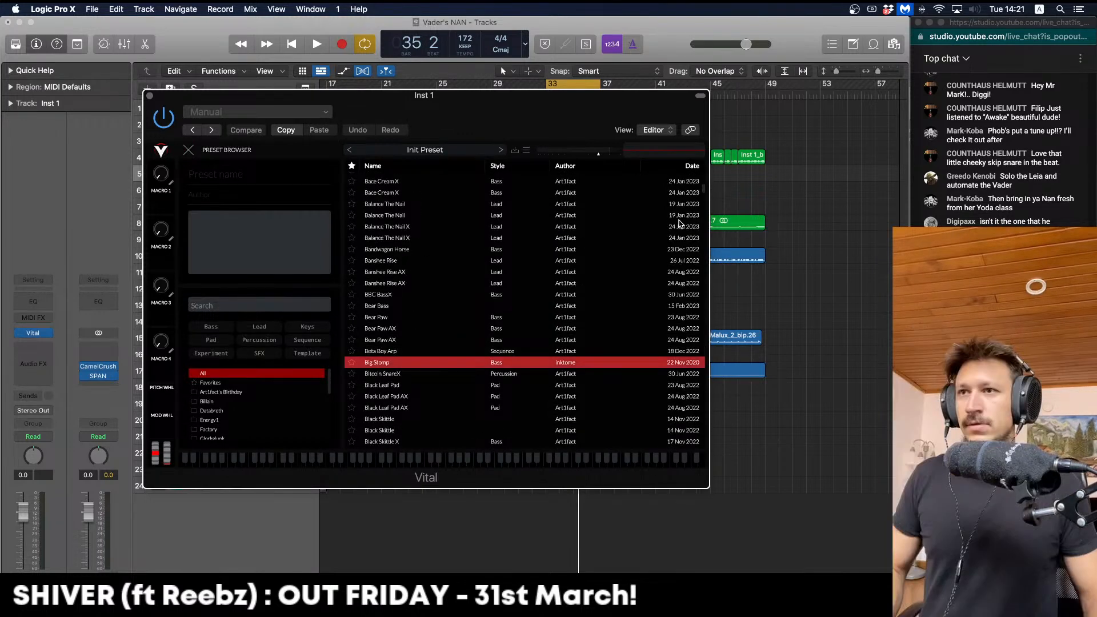
{"action": "key", "text": "super+k"}
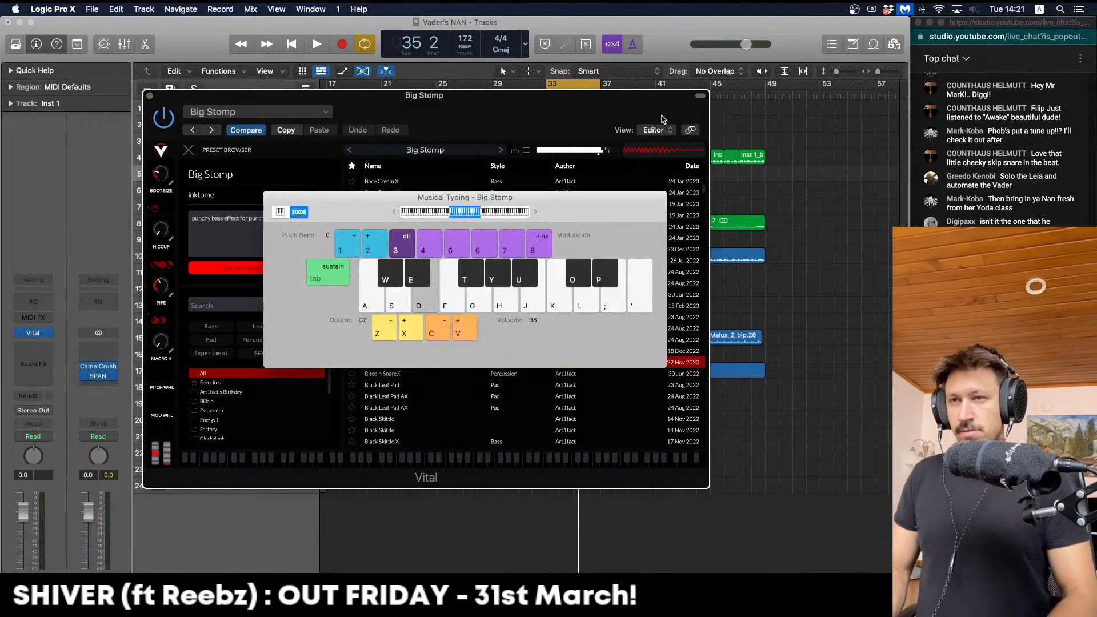
{"action": "key", "text": "super+k"}
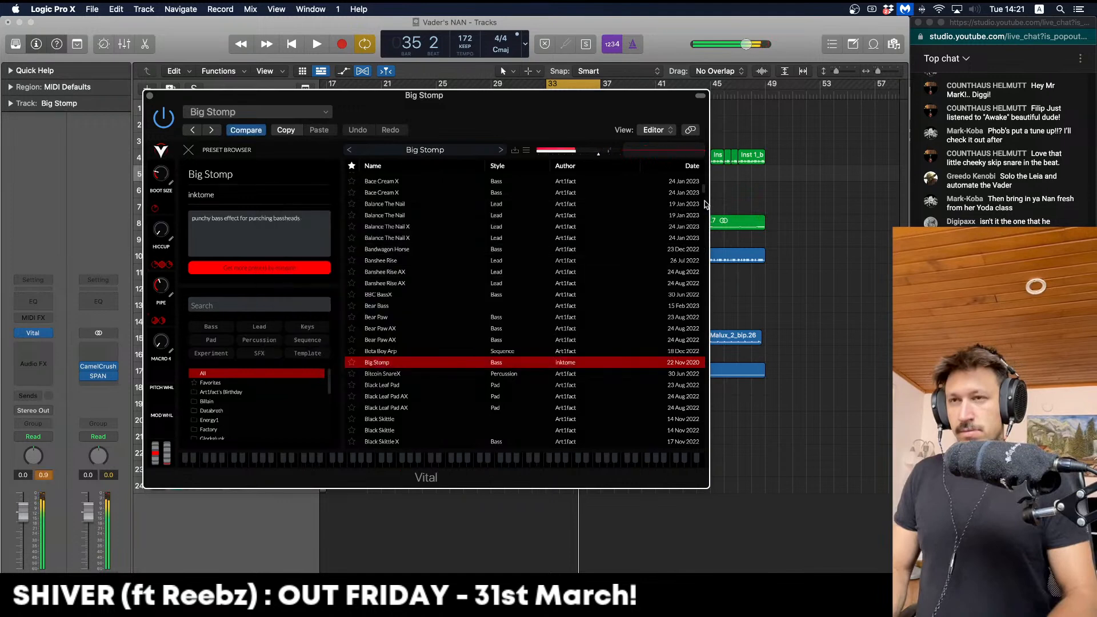
Switch Vital to The Synth Case X preset and audition it with the project
{"action": "left_click_drag", "start_coordinate": [706, 204], "coordinate": [695, 415]}
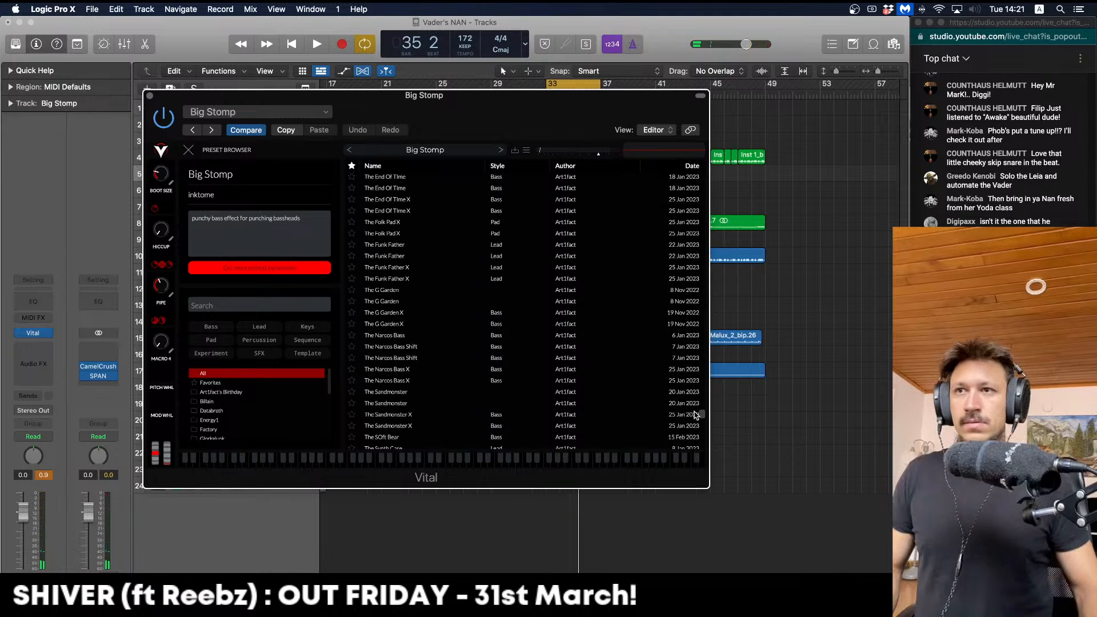
{"action": "scroll", "coordinate": [421, 247], "scroll_direction": "down", "scroll_amount": 6}
{"action": "left_click", "coordinate": [421, 246]}
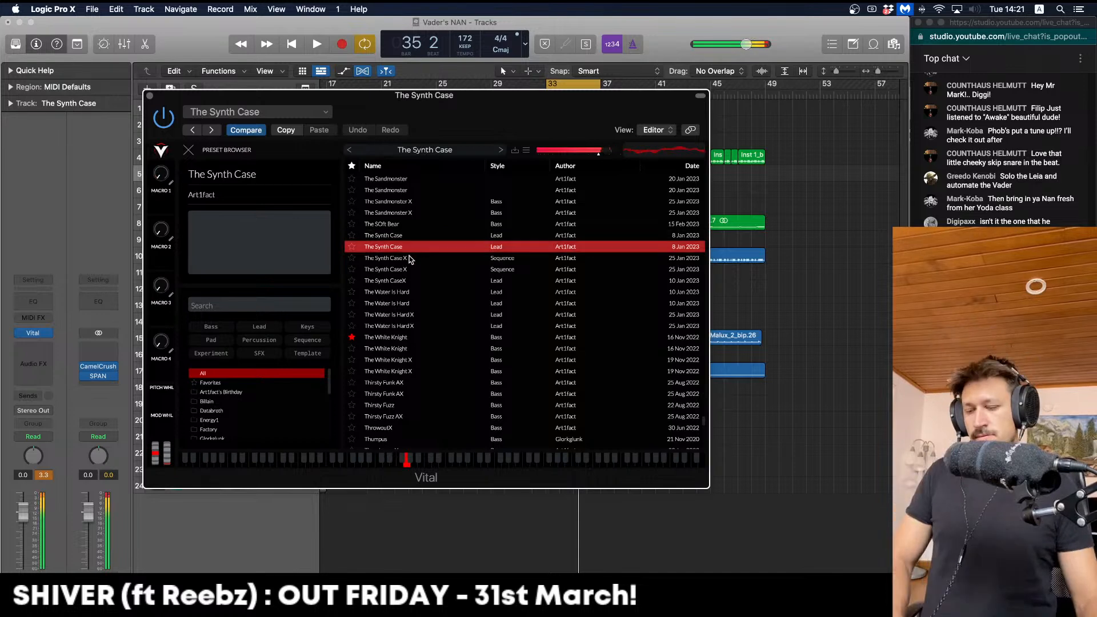
{"action": "left_click", "coordinate": [409, 258]}
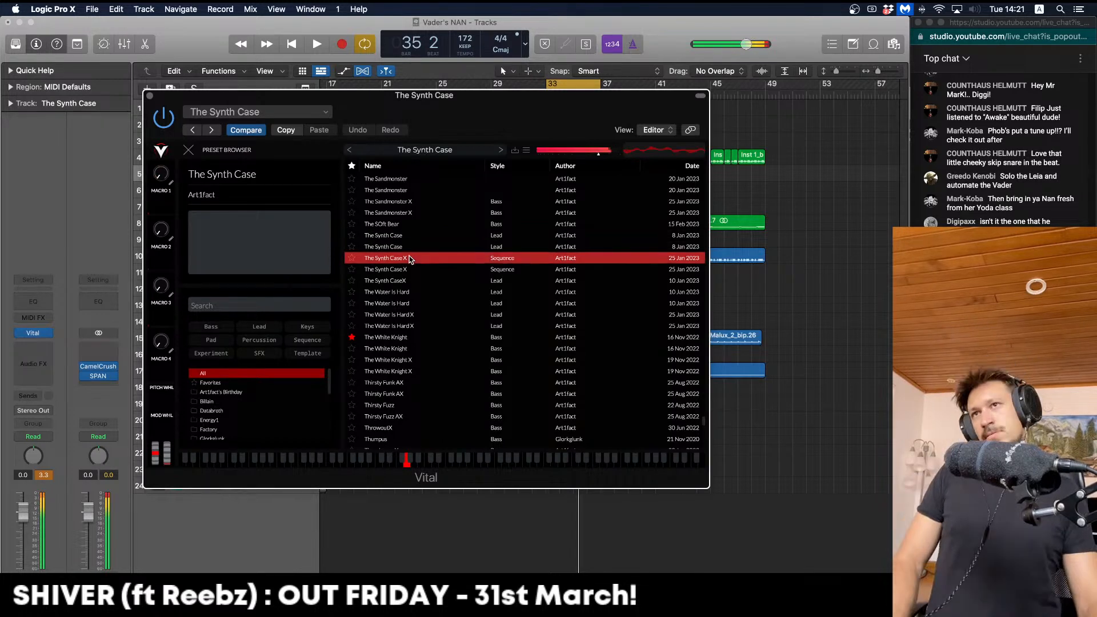
{"action": "left_click", "coordinate": [409, 259]}
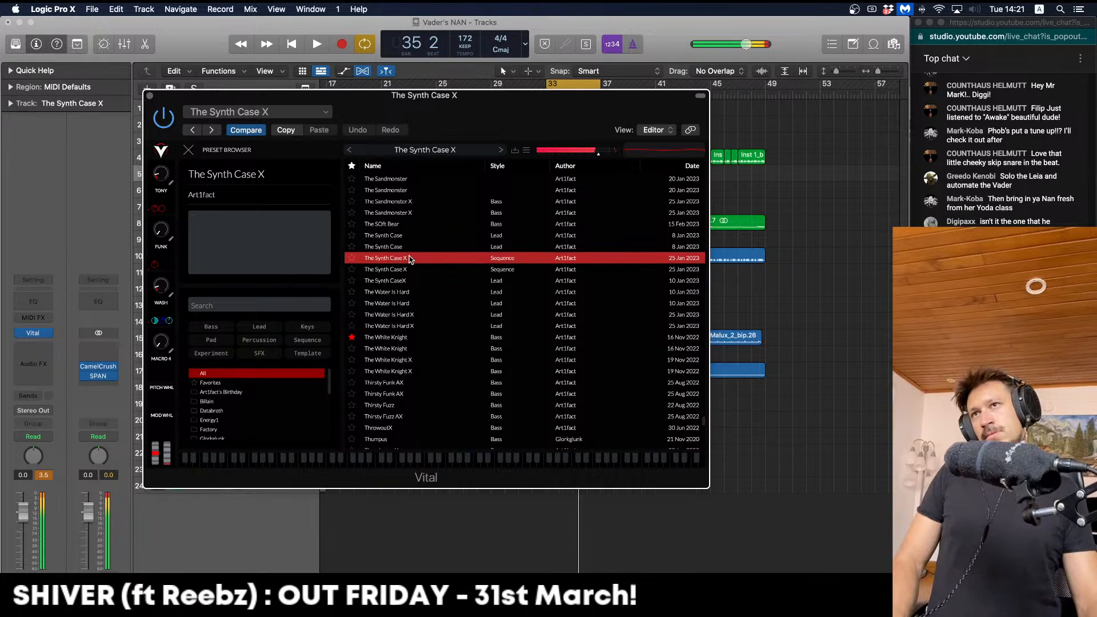
{"action": "key", "text": "space"}
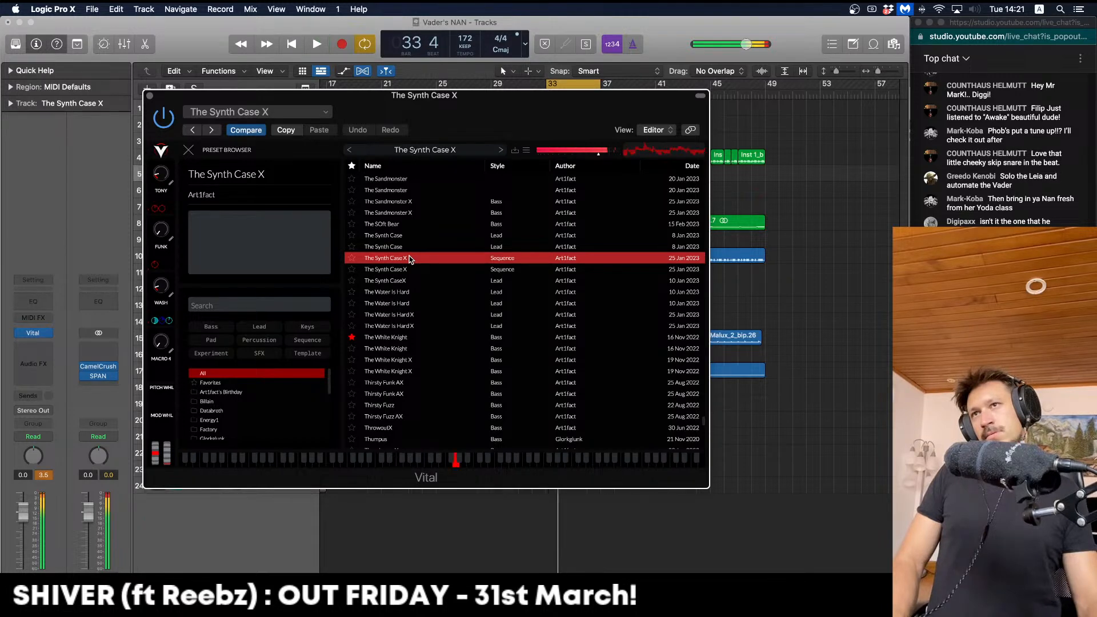
{"action": "key", "text": "space"}
{"action": "key", "text": "space"}
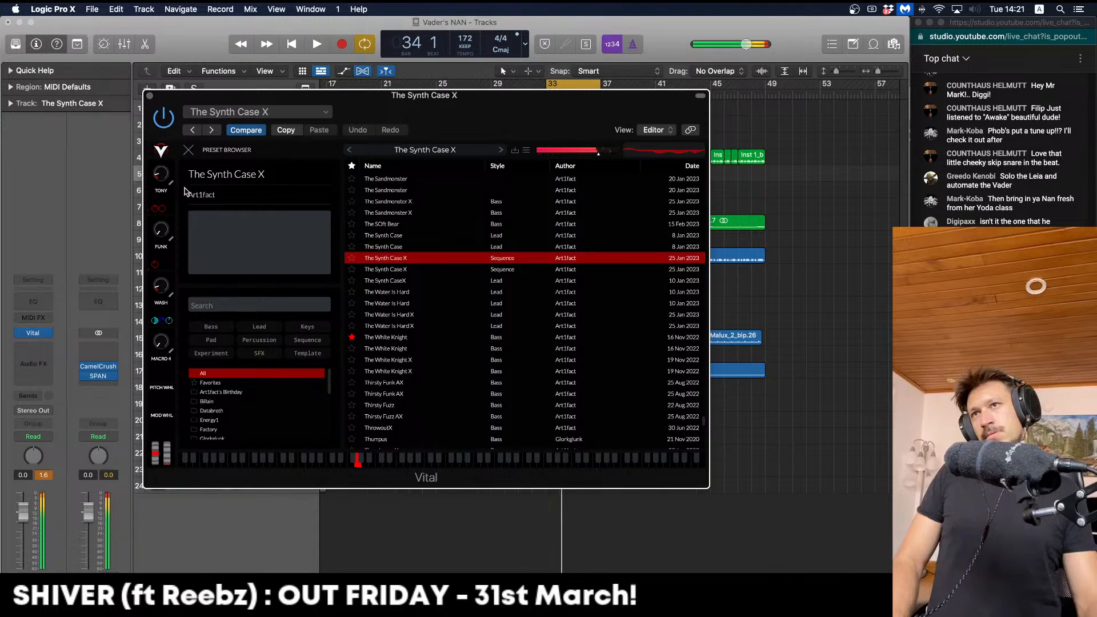
{"action": "left_click", "coordinate": [189, 150]}
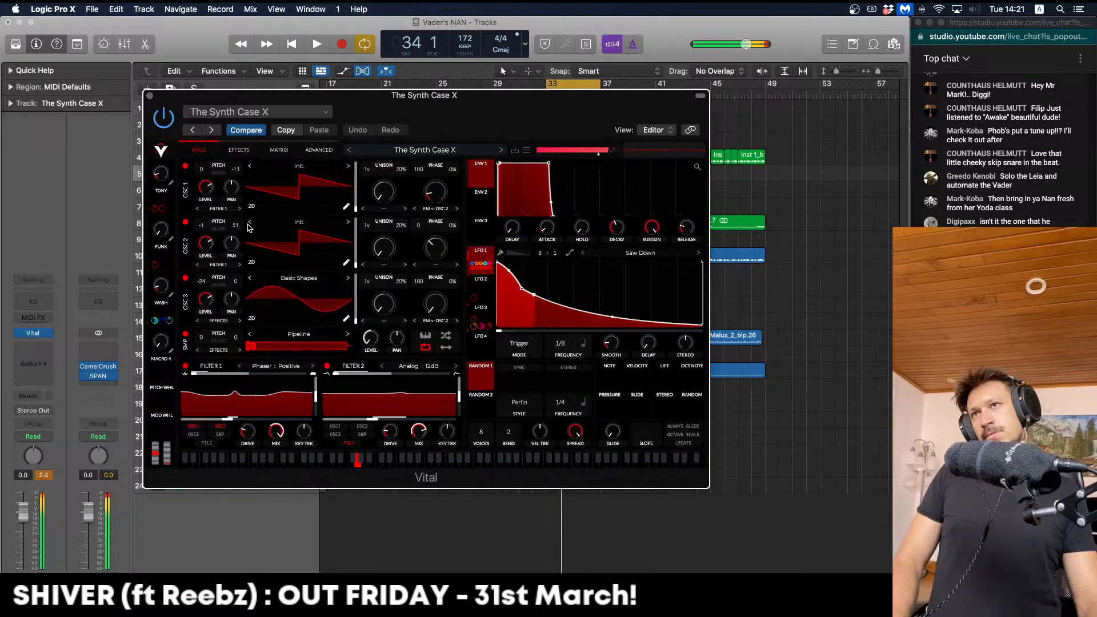
Record a short Vital part starting at bar 33, then close the plug-in window
{"action": "key", "text": "space"}
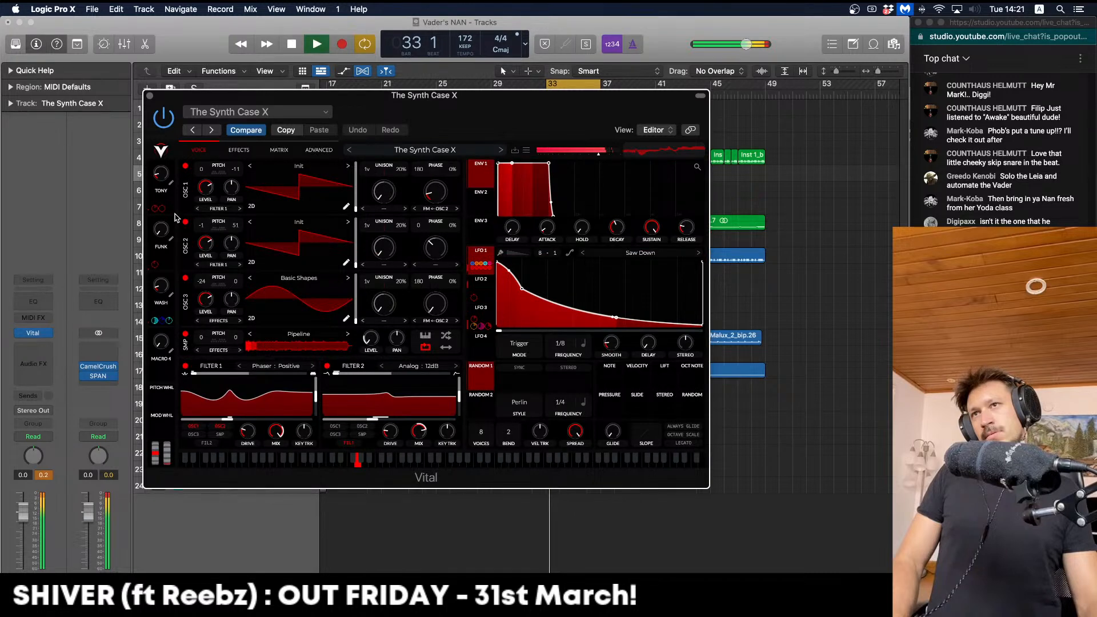
{"action": "left_click", "coordinate": [343, 44]}
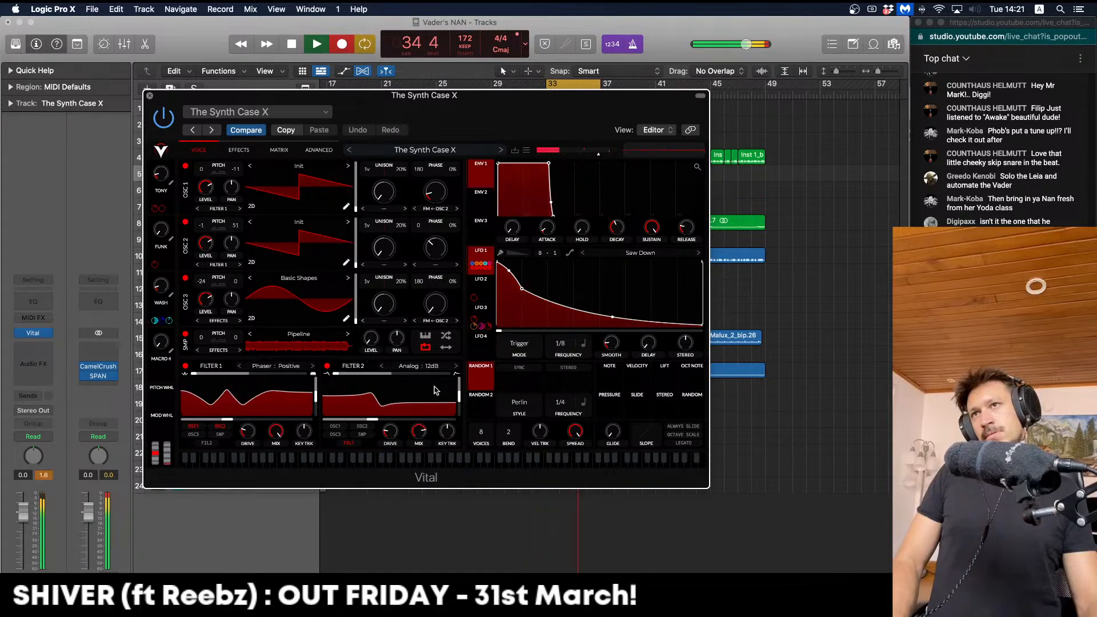
{"action": "key", "text": "space"}
{"action": "left_click", "coordinate": [150, 95]}
Lengthen the G1 note of the synth region in the Piano Roll
{"action": "left_click", "coordinate": [270, 195]}
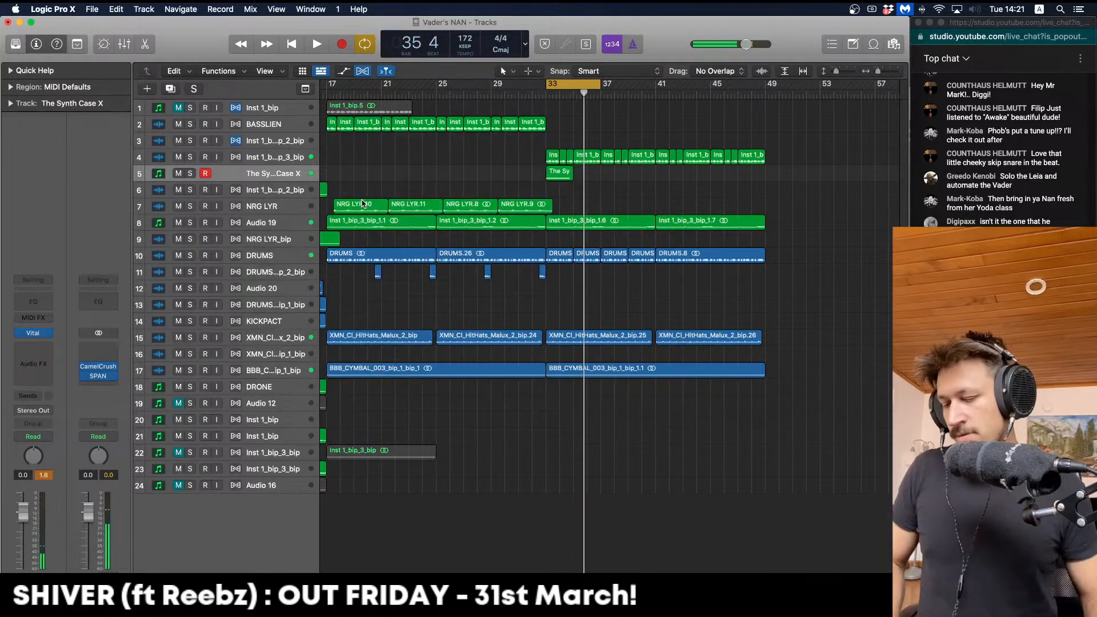
{"action": "double_click", "coordinate": [559, 172]}
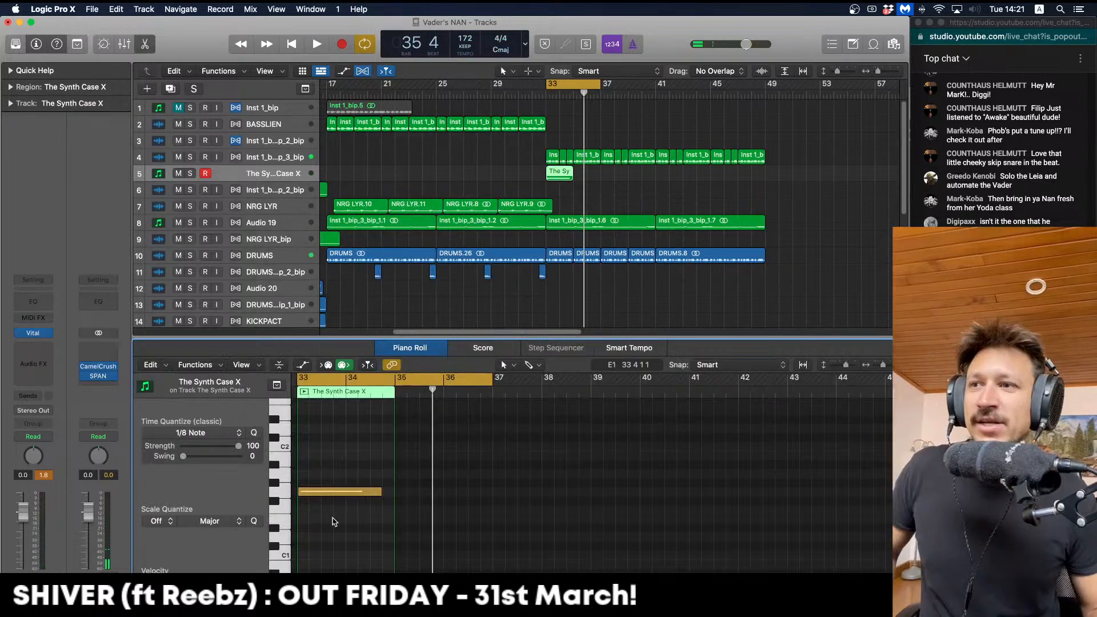
{"action": "scroll", "coordinate": [334, 521], "scroll_direction": "left", "scroll_amount": 2}
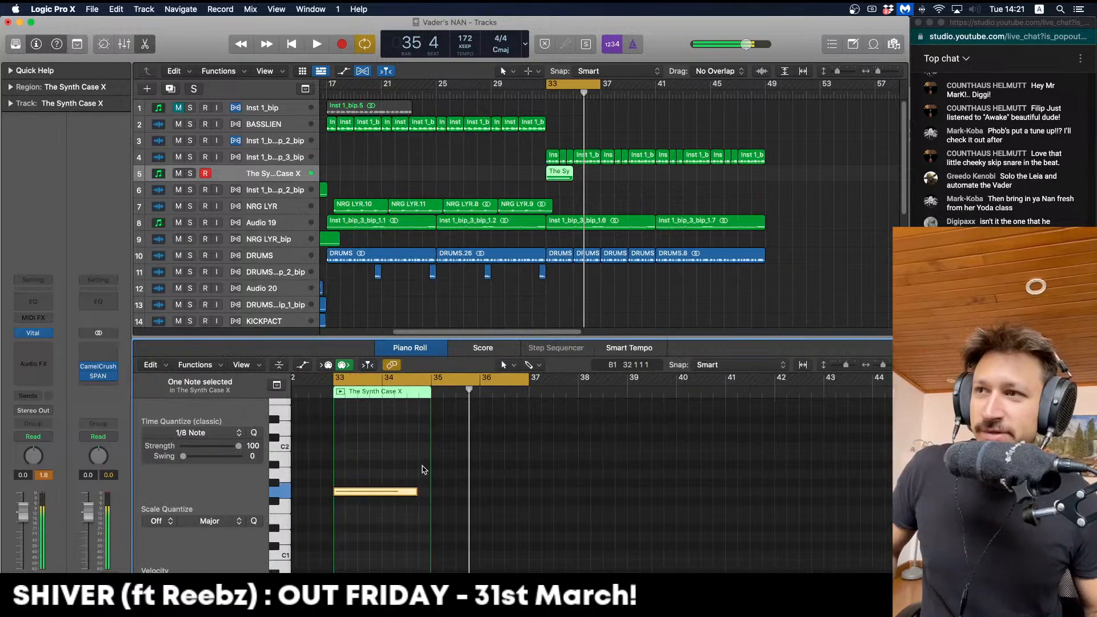
{"action": "left_click_drag", "start_coordinate": [417, 496], "coordinate": [429, 492]}
{"action": "key", "text": "space"}
{"action": "left_click", "coordinate": [413, 472]}
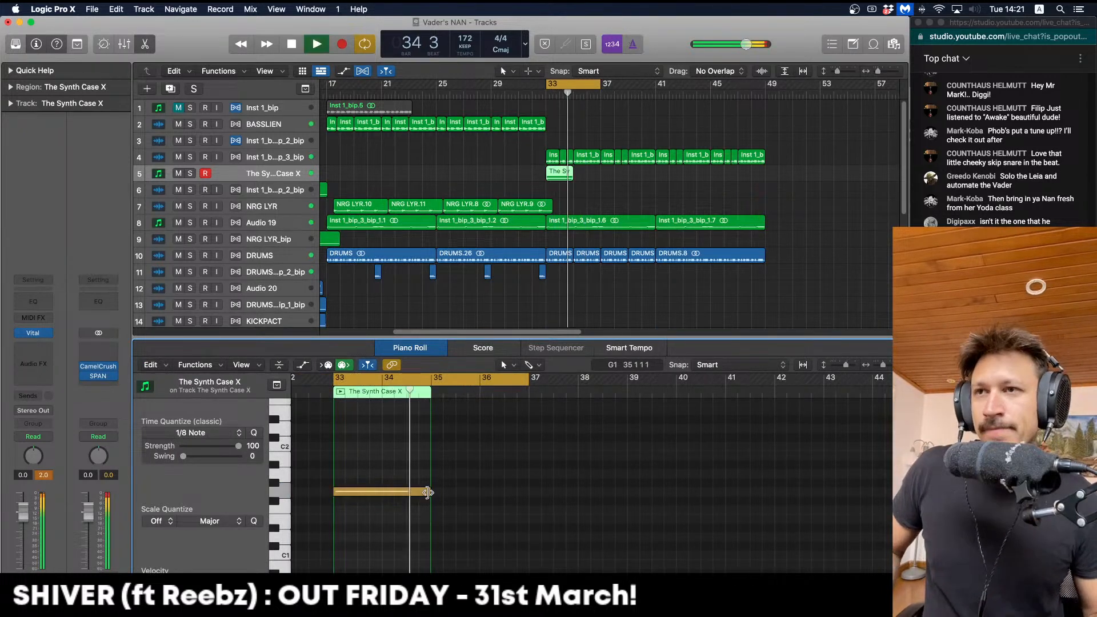
{"action": "key", "text": "space"}
Copy The Synth Case X region to bar 35 and solo track 5 to hear the loop
{"action": "left_click_drag", "start_coordinate": [565, 174], "coordinate": [593, 176]}
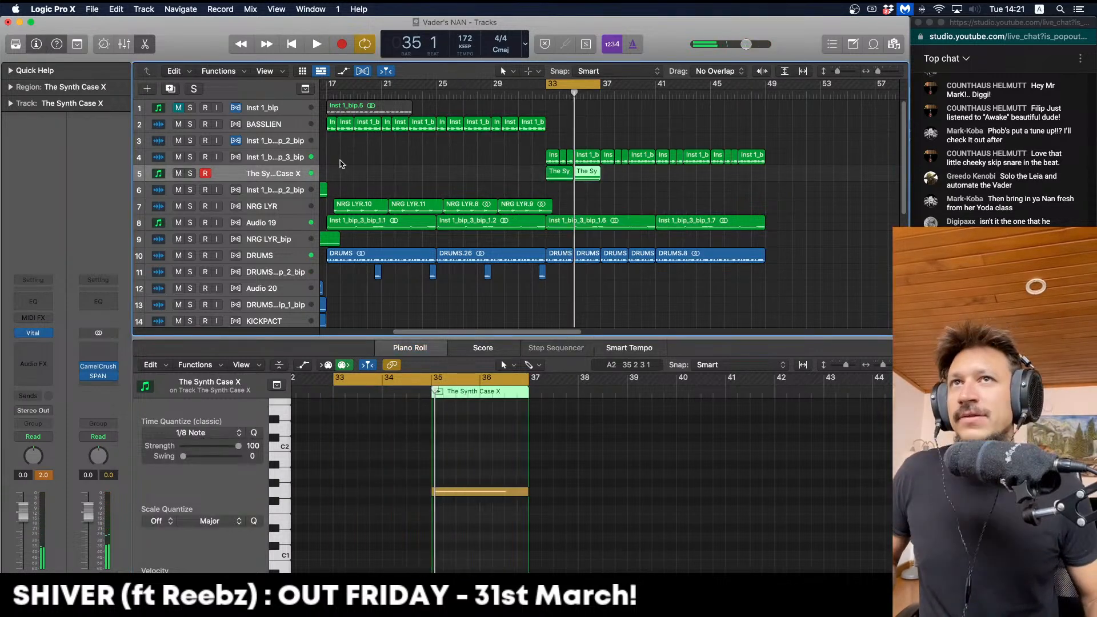
{"action": "left_click", "coordinate": [190, 173]}
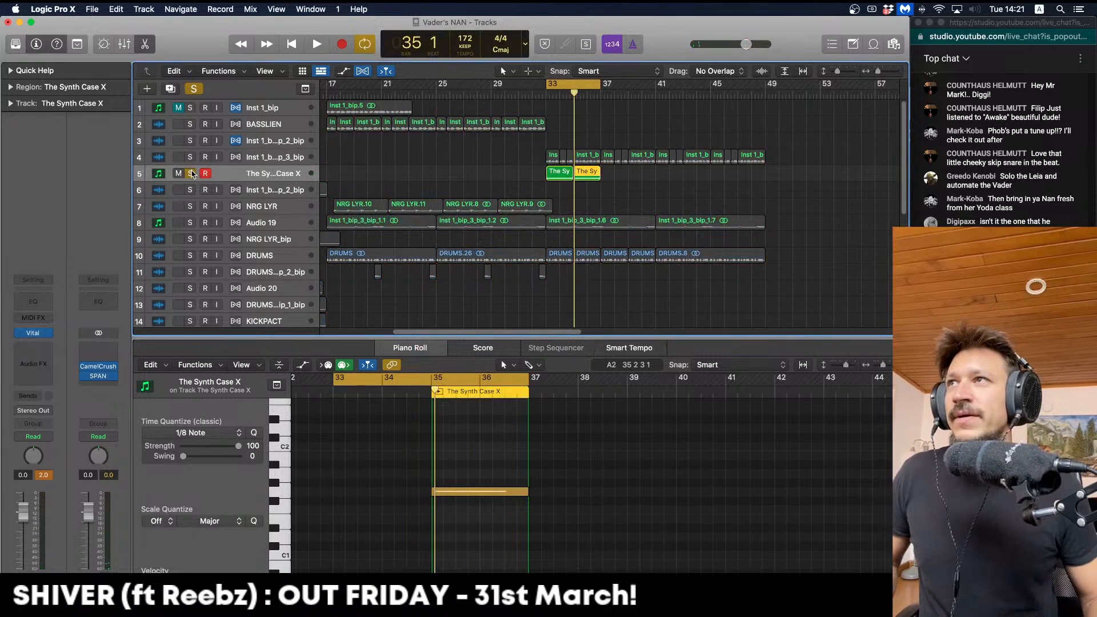
{"action": "key", "text": "space"}
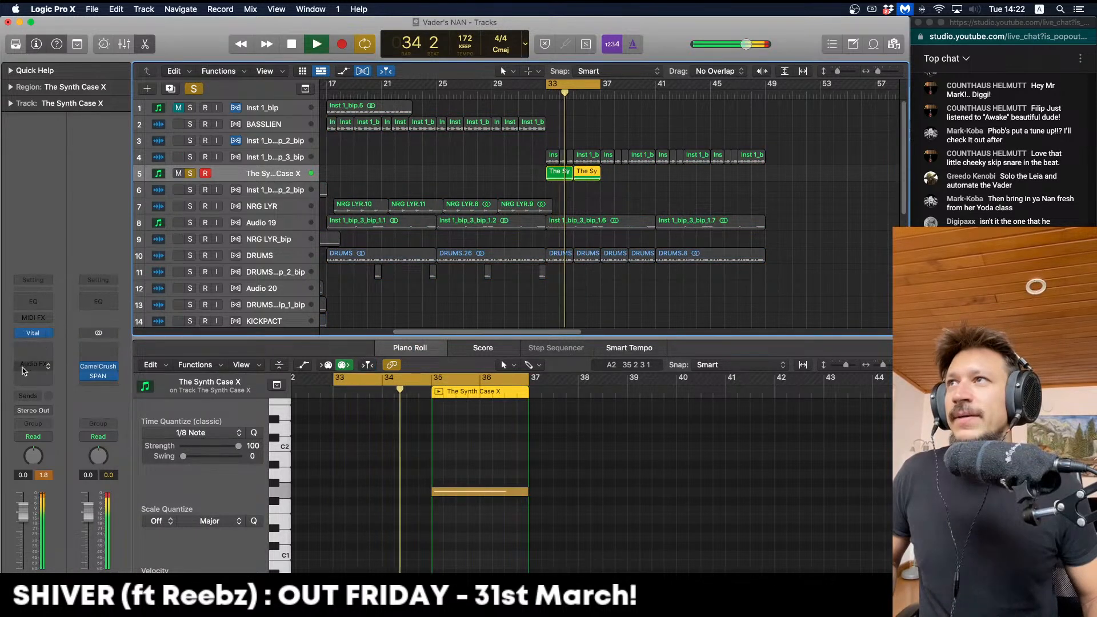
{"action": "key", "text": "space"}
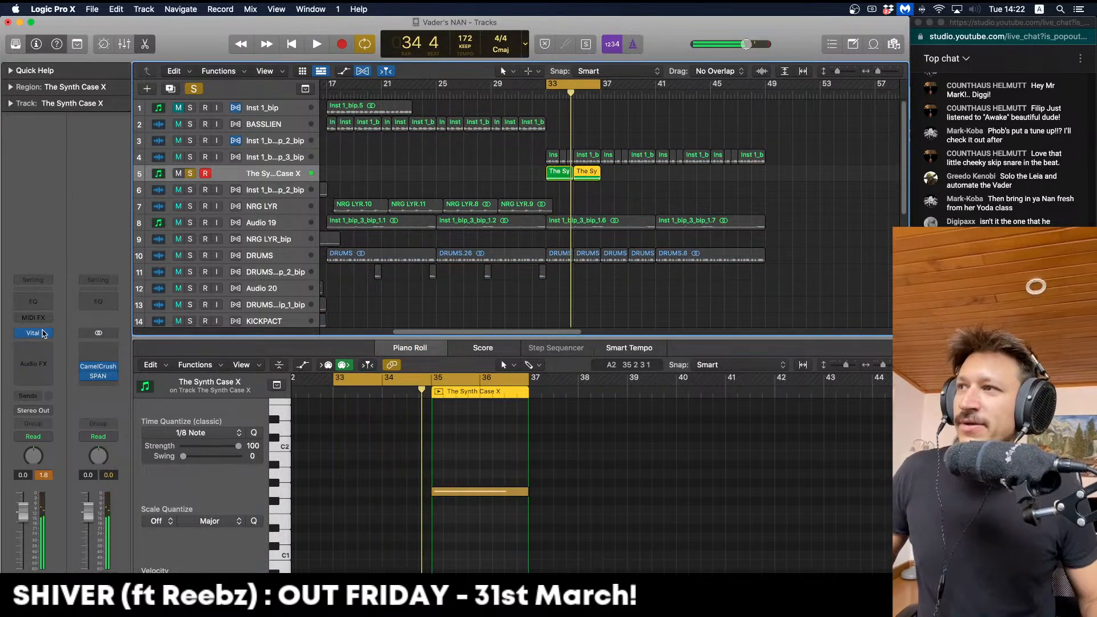
Insert Noise Engineering's Ruina in the synth track's Audio FX slot
{"action": "left_click", "coordinate": [50, 354]}
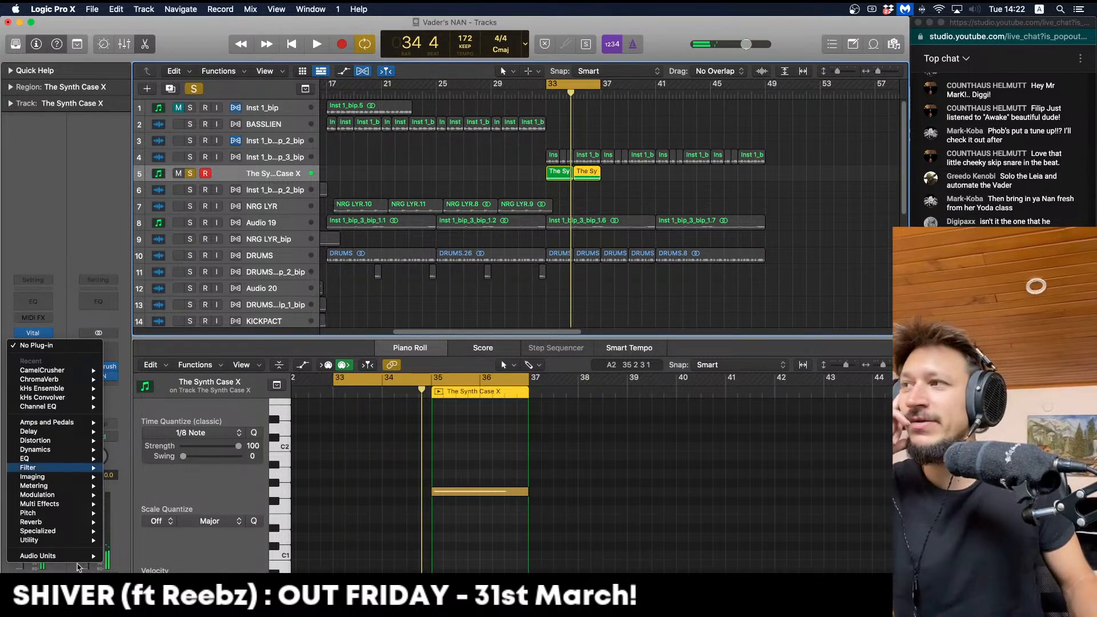
{"action": "mouse_move", "coordinate": [57, 555]}
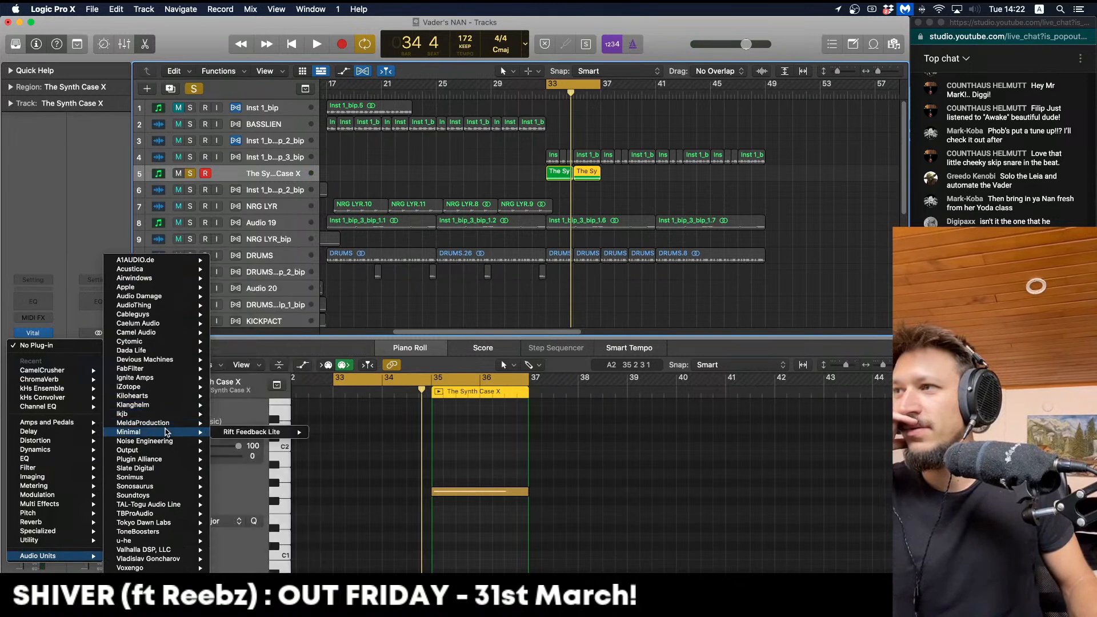
{"action": "mouse_move", "coordinate": [212, 444]}
{"action": "left_click", "coordinate": [286, 441]}
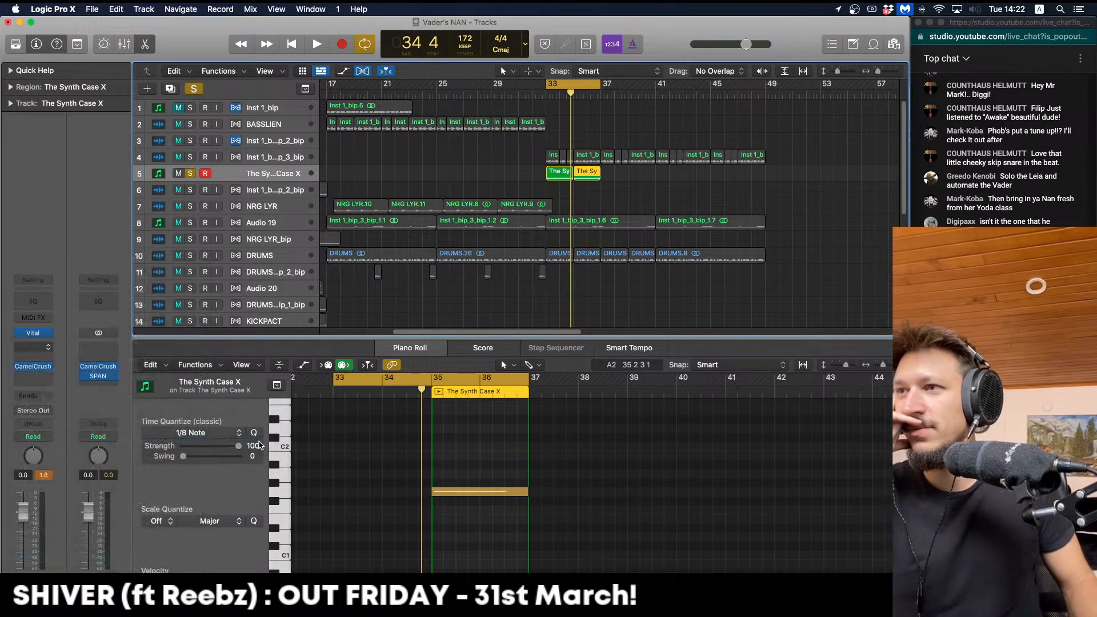
Set Ruina's Doom to maximum and Saturate to minimum, lowering Phase and Center
{"action": "key", "text": "space"}
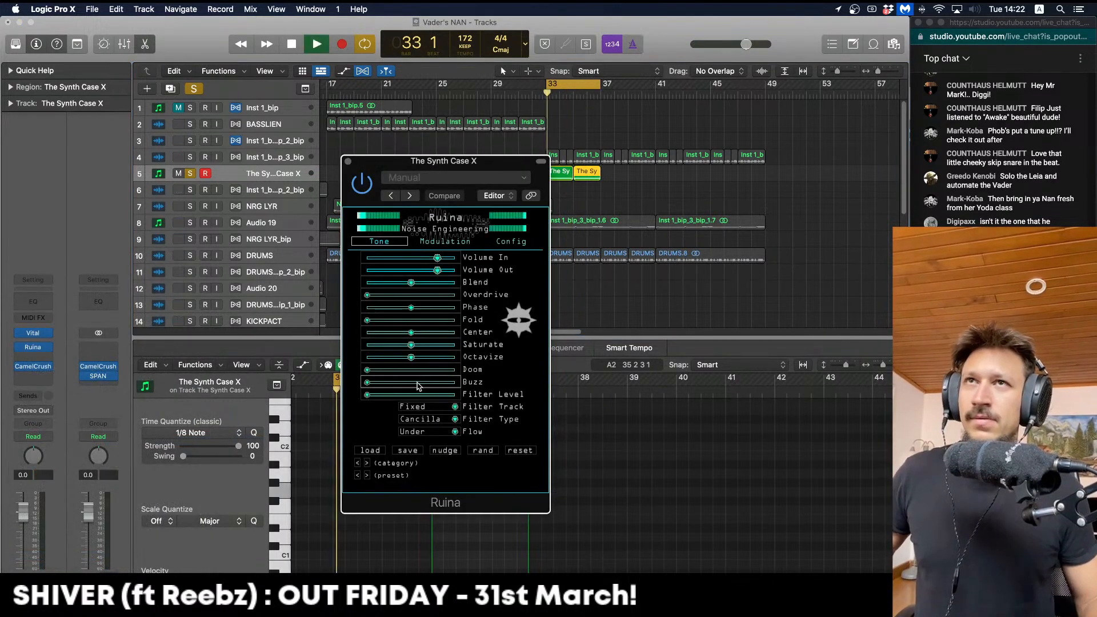
{"action": "left_click_drag", "start_coordinate": [495, 369], "coordinate": [532, 367]}
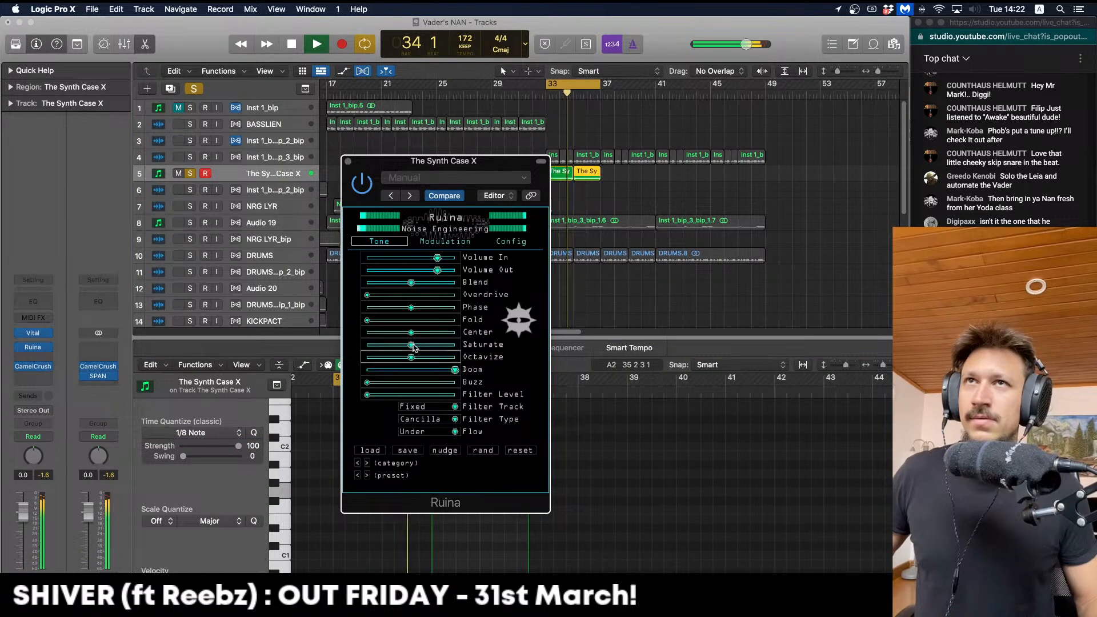
{"action": "left_click_drag", "start_coordinate": [412, 346], "coordinate": [319, 347]}
{"action": "left_click_drag", "start_coordinate": [411, 307], "coordinate": [386, 295]}
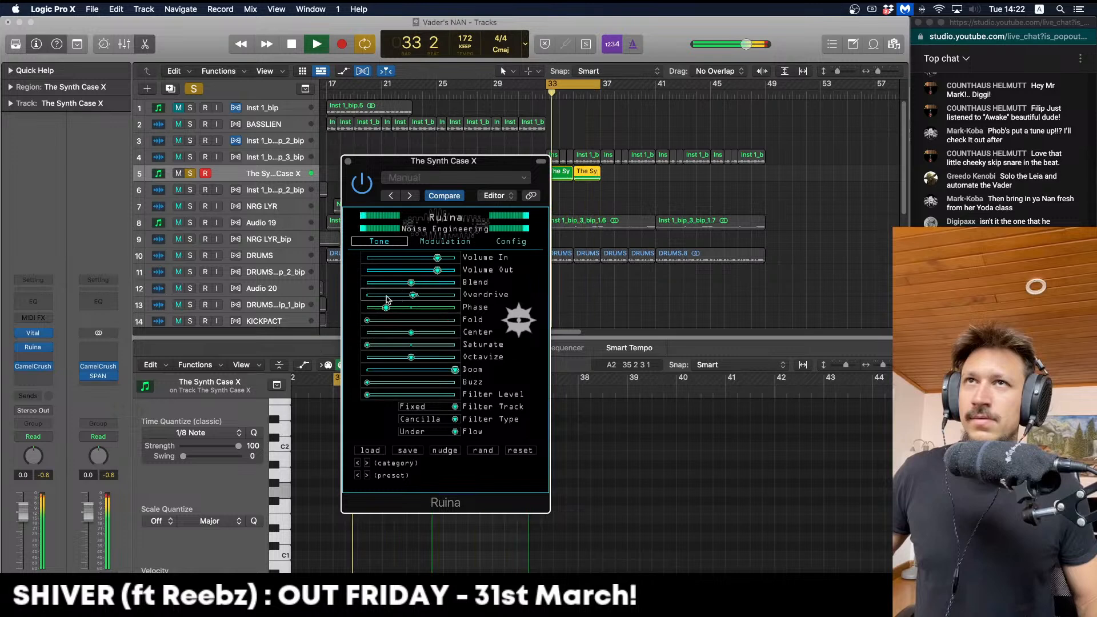
{"action": "left_click", "coordinate": [408, 331]}
{"action": "left_click_drag", "start_coordinate": [407, 332], "coordinate": [423, 309]}
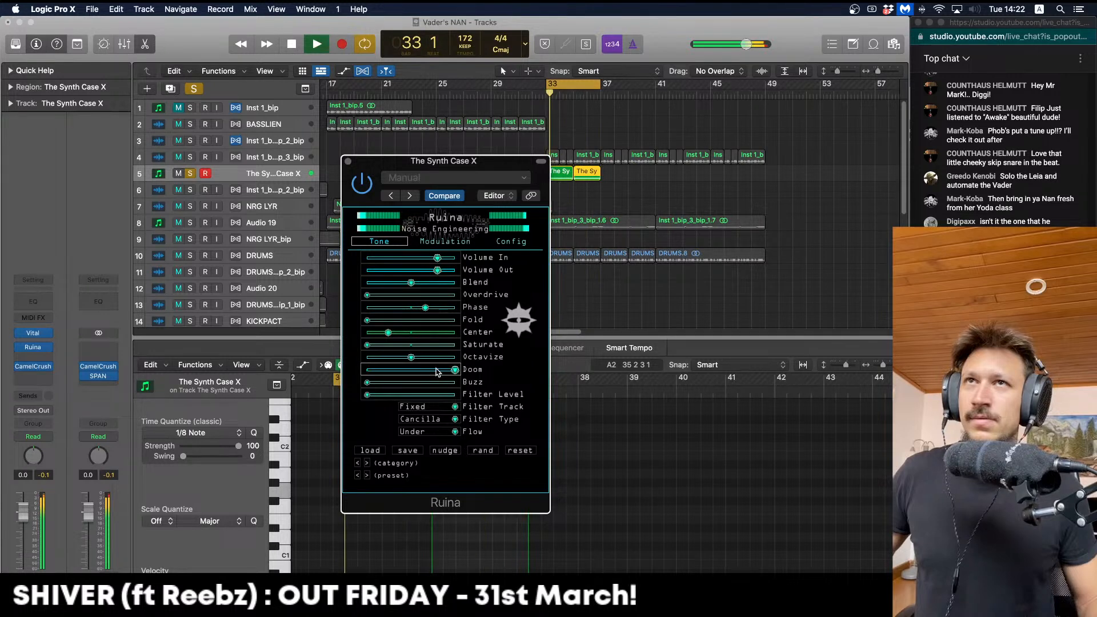
{"action": "left_click", "coordinate": [384, 345]}
{"action": "left_click_drag", "start_coordinate": [384, 344], "coordinate": [339, 344]}
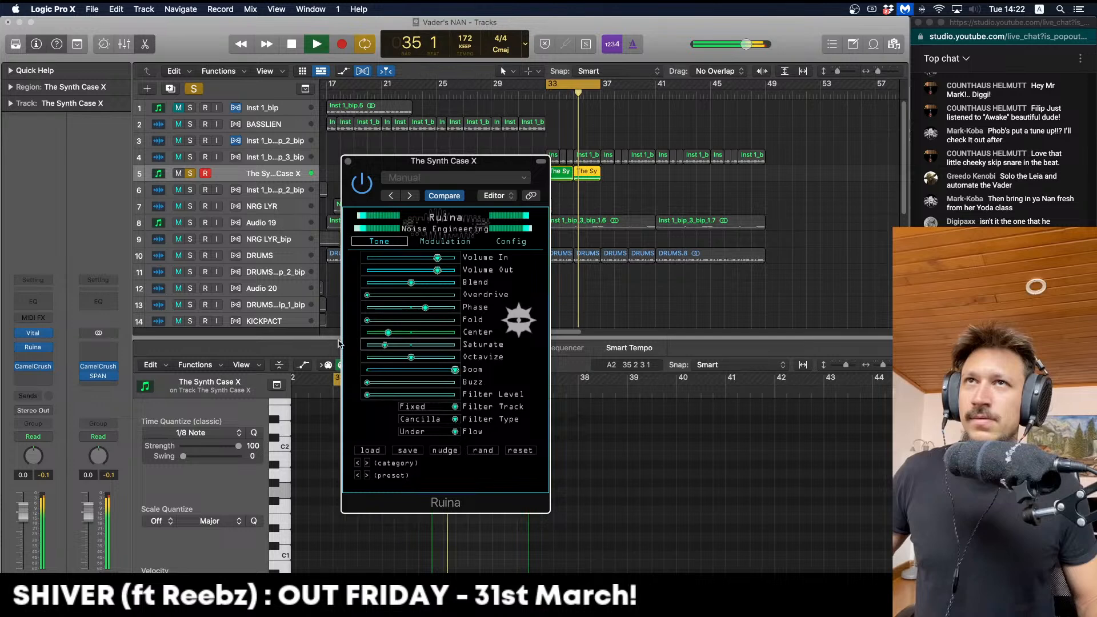
{"action": "key", "text": "space"}
Open the Audio FX plug-in list for another insert below Ruina
{"action": "left_click", "coordinate": [37, 360]}
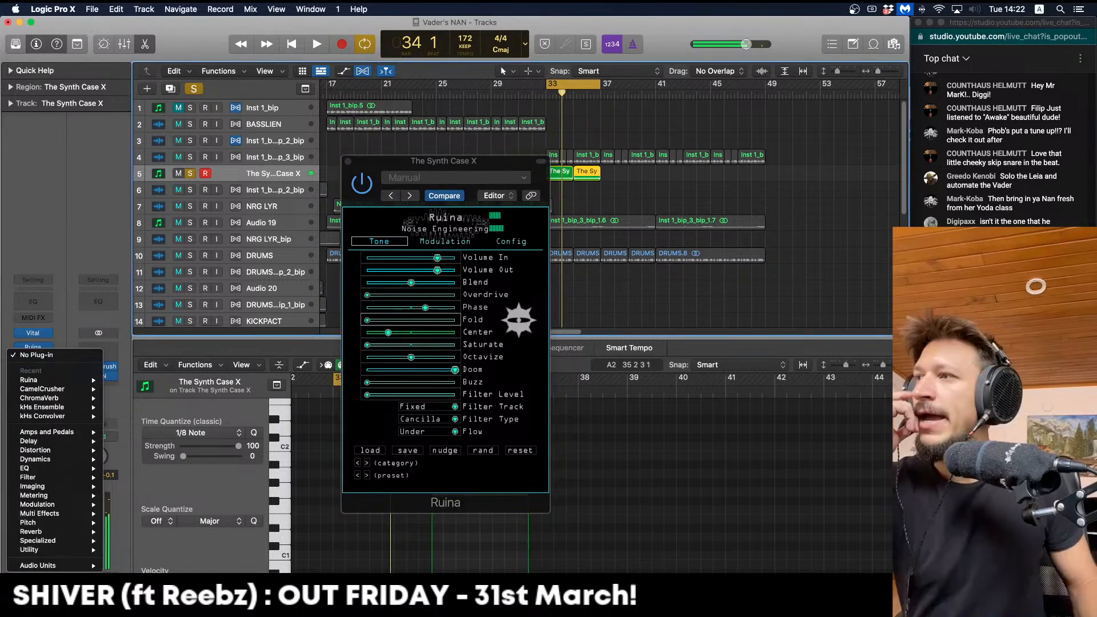
{"action": "mouse_move", "coordinate": [51, 565]}
{"action": "mouse_move", "coordinate": [179, 506]}
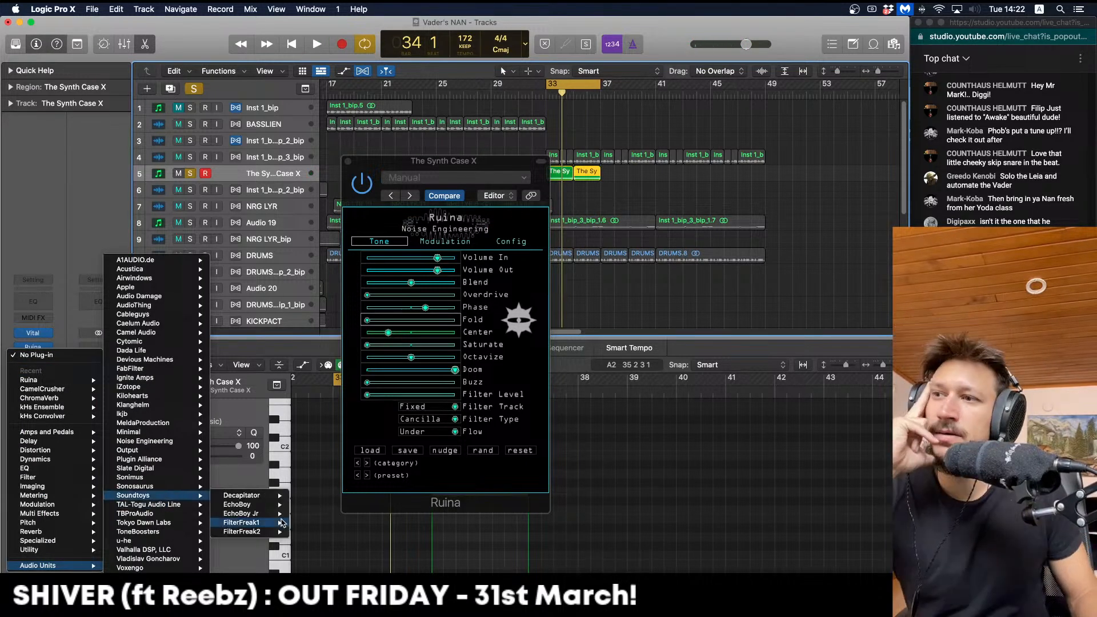
Insert Soundtoys FilterFreak1 (Stereo) after Ruina in Rhythm mode at 1/8th notes
{"action": "left_click", "coordinate": [294, 525]}
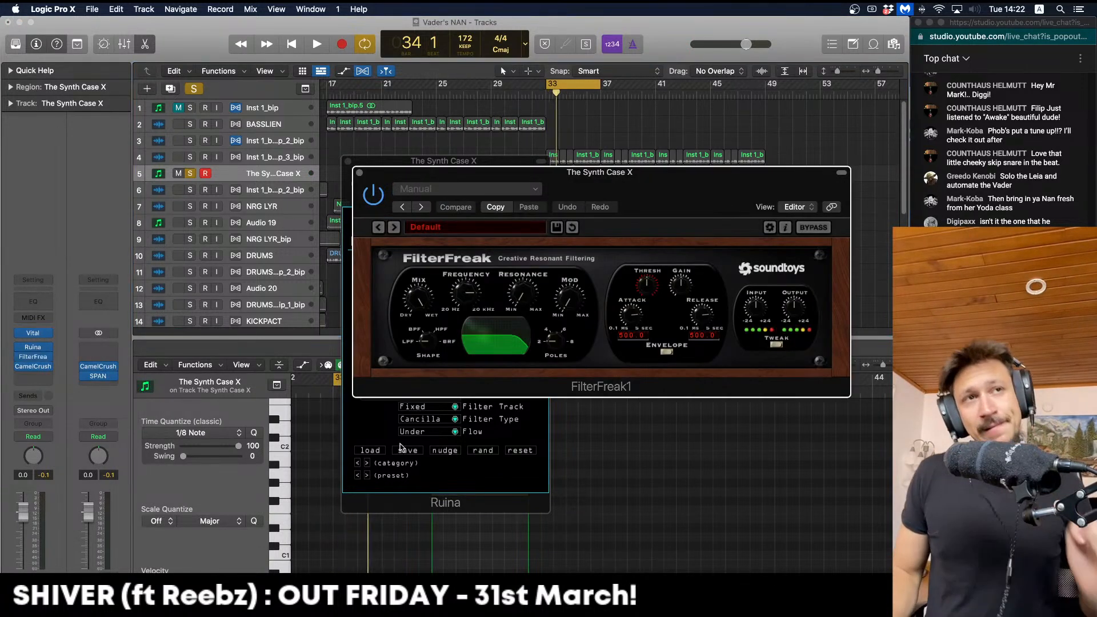
{"action": "left_click", "coordinate": [666, 351]}
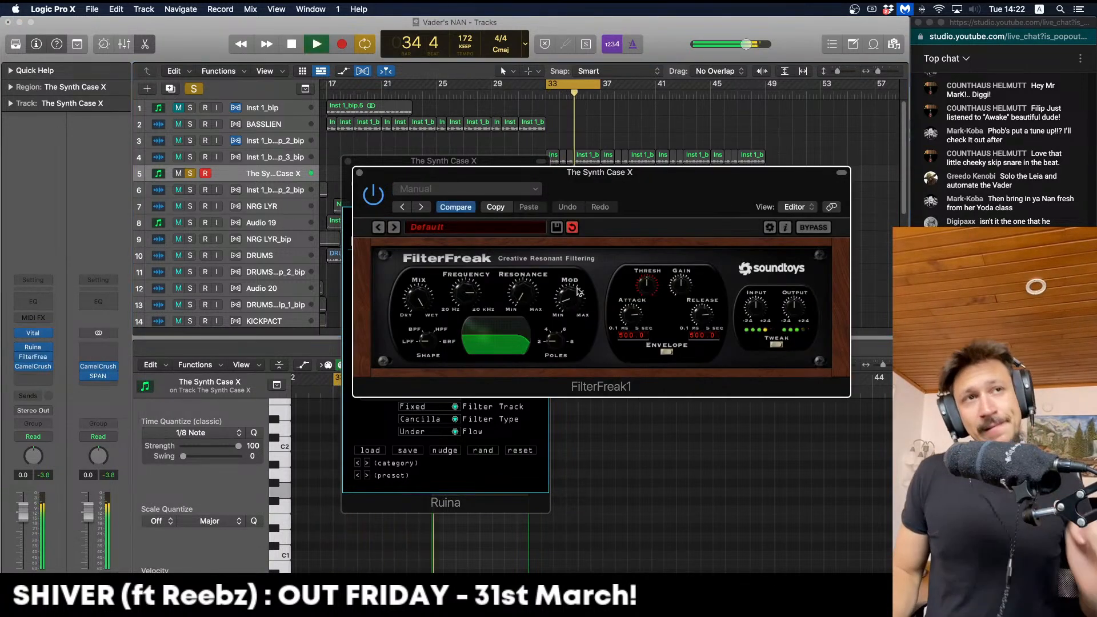
{"action": "left_click", "coordinate": [665, 353]}
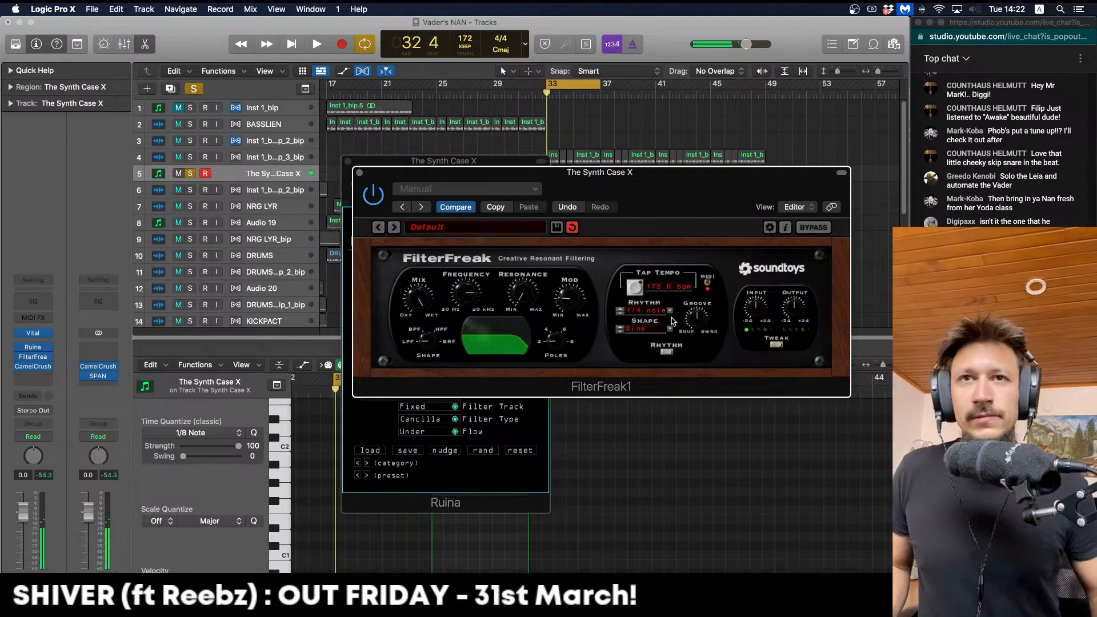
{"action": "key", "text": "space"}
{"action": "left_click", "coordinate": [620, 311]}
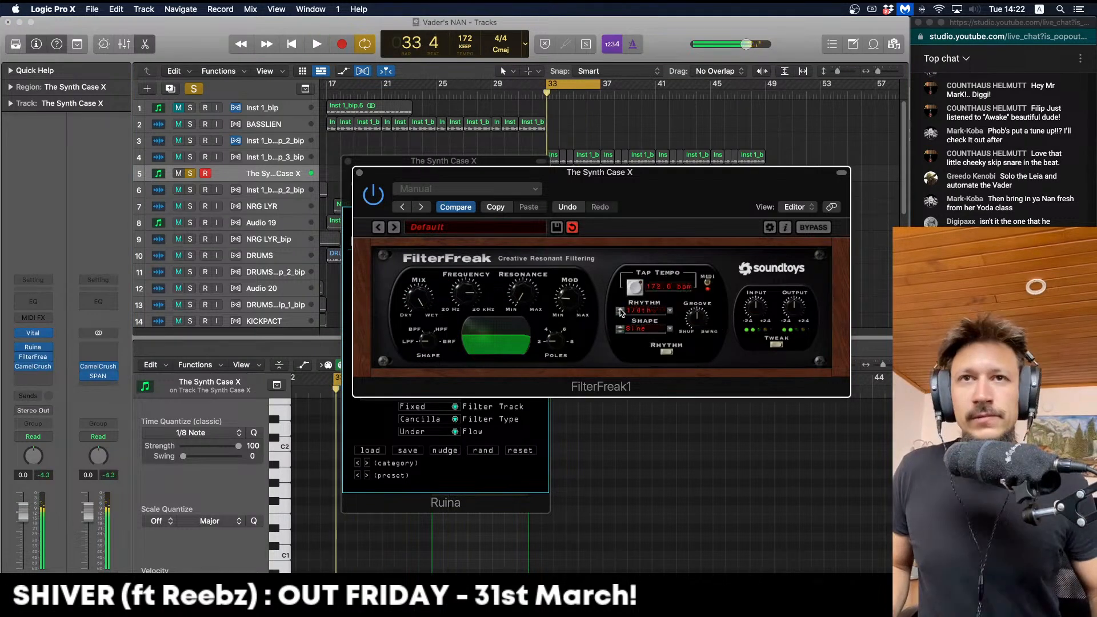
{"action": "key", "text": "space"}
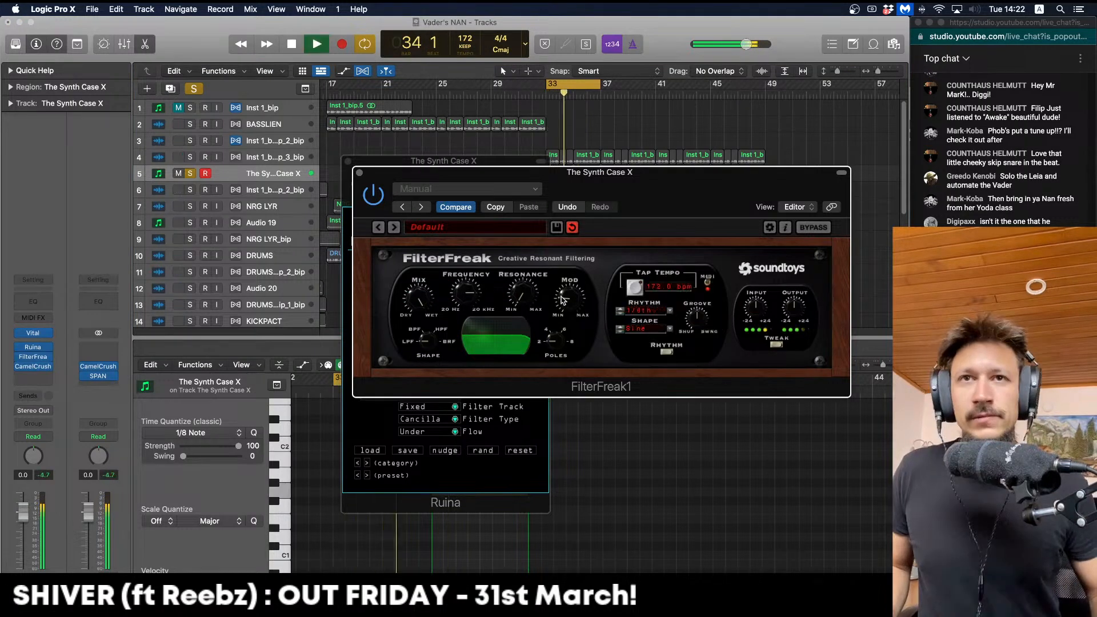
Lower FilterFreak's cutoff frequency and set its modulation shape to RampDown
{"action": "left_click_drag", "start_coordinate": [466, 295], "coordinate": [467, 326]}
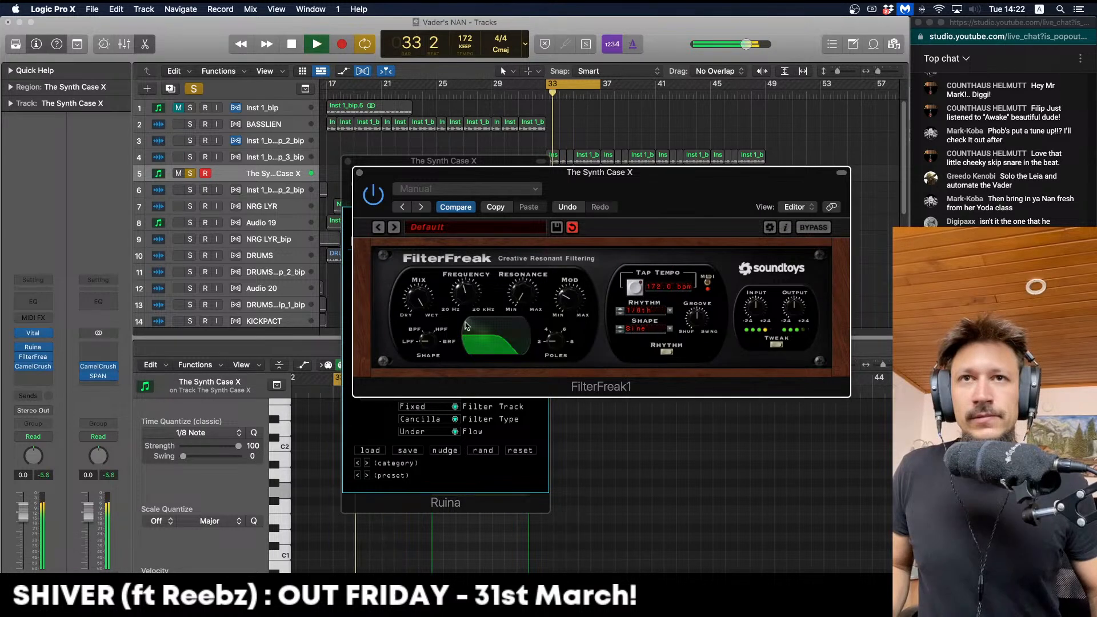
{"action": "key", "text": "space"}
{"action": "left_click", "coordinate": [671, 329]}
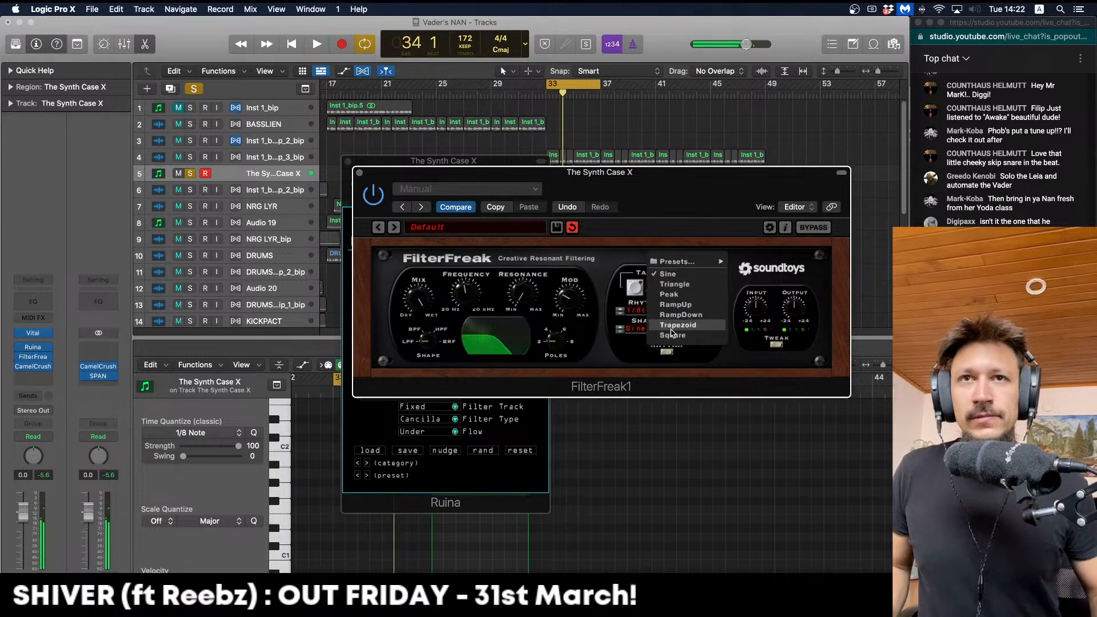
{"action": "left_click", "coordinate": [674, 321]}
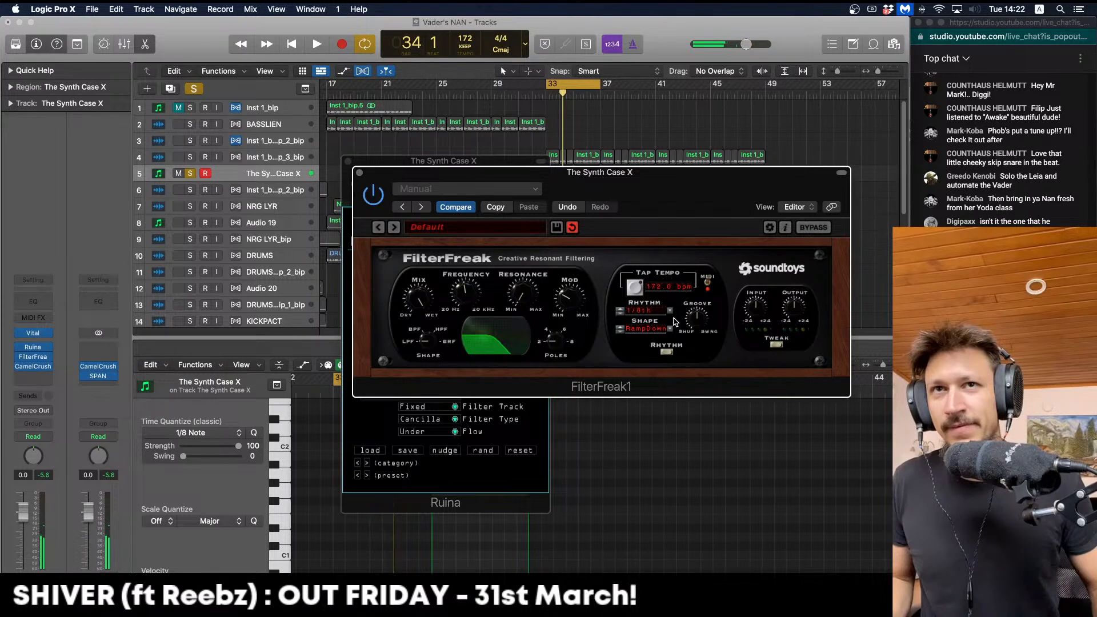
{"action": "key", "text": "space"}
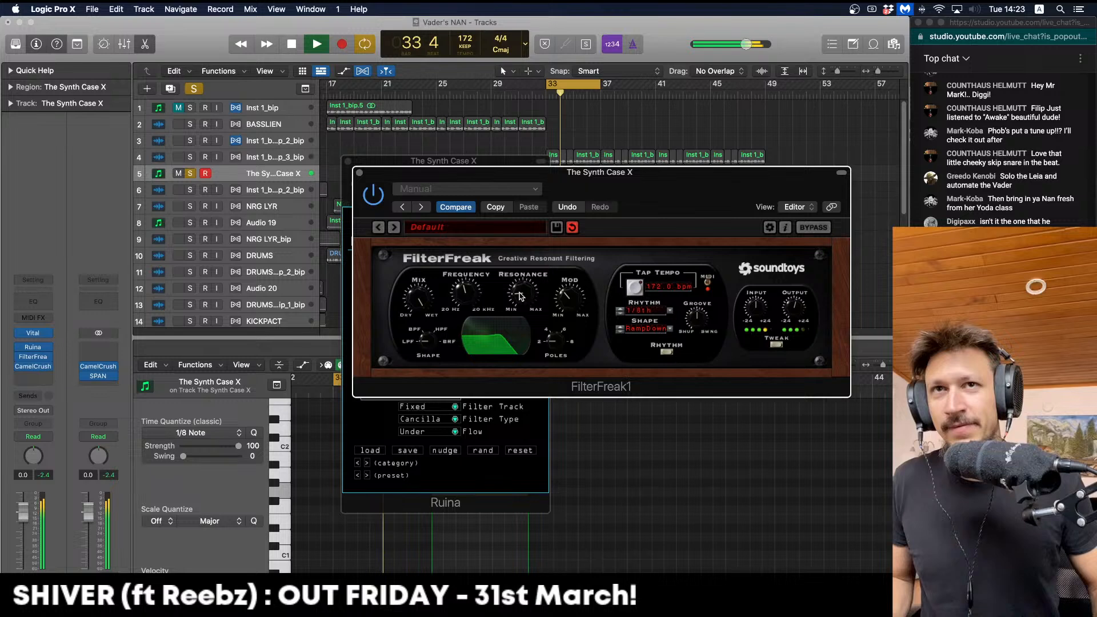
Close FilterFreak and duplicate Ruina into the slot after FilterFreak, ahead of CamelCrush
{"action": "left_click", "coordinate": [358, 173]}
{"action": "key", "text": "space"}
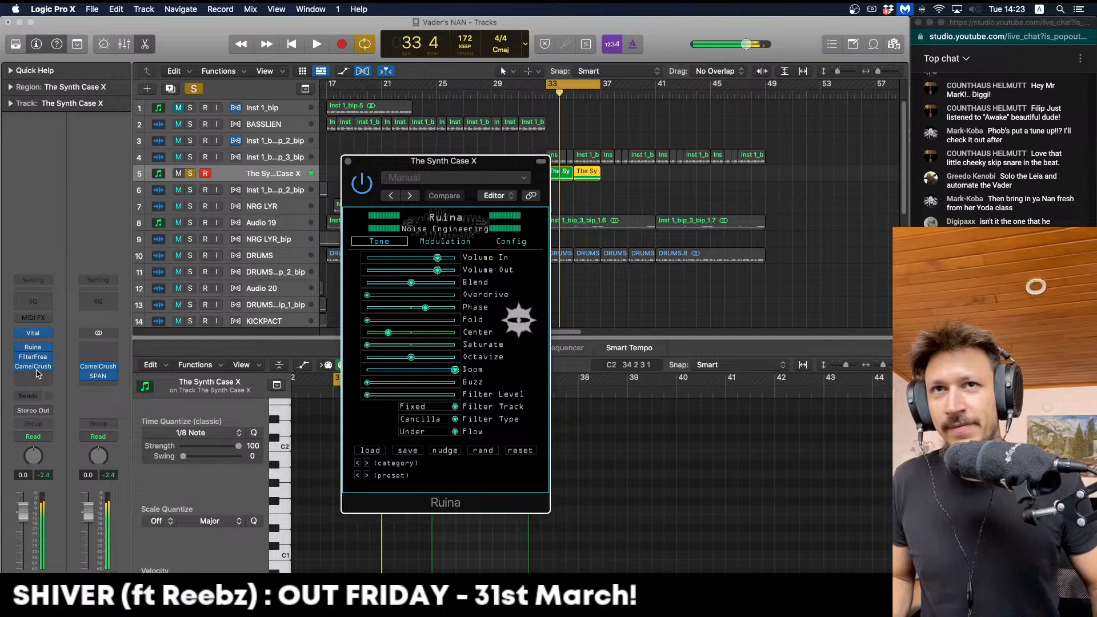
{"action": "key", "text": "space"}
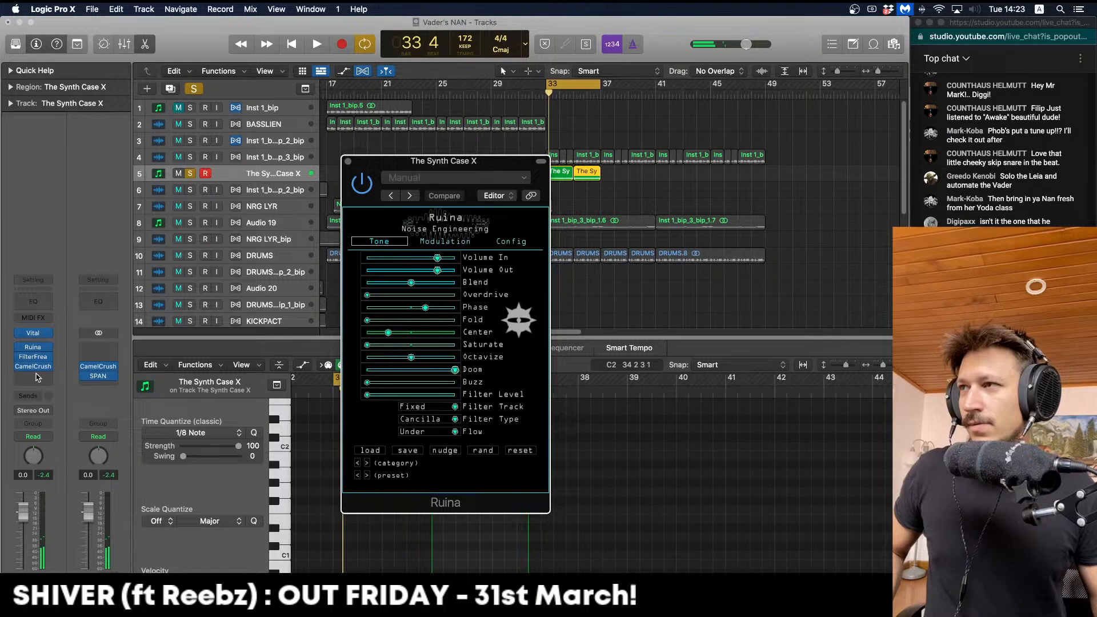
{"action": "left_click", "coordinate": [348, 161]}
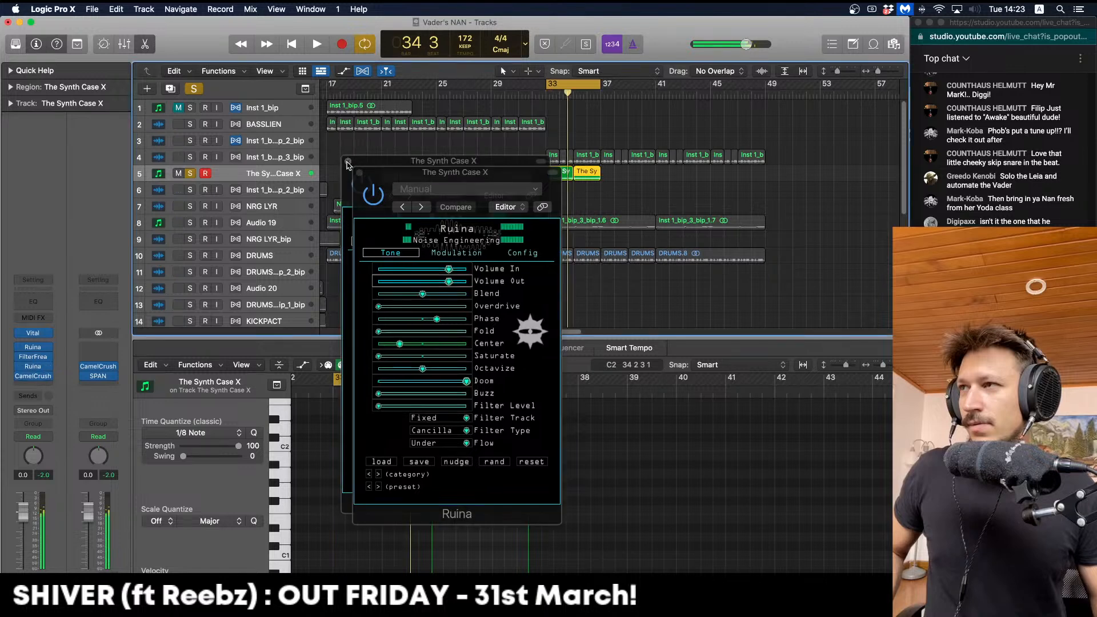
{"action": "key", "text": "space"}
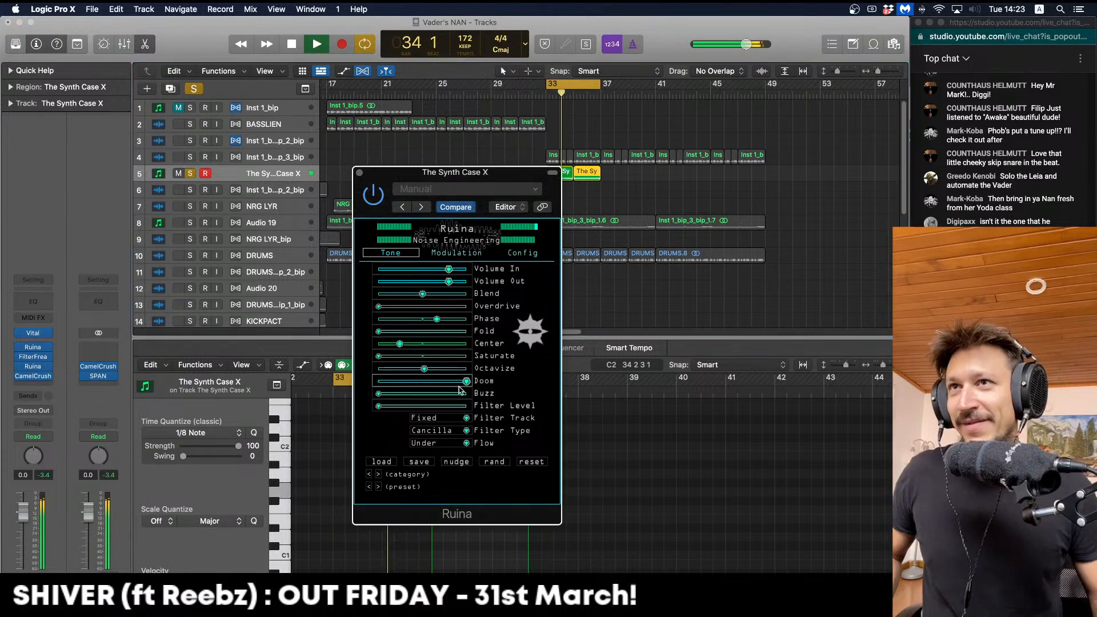
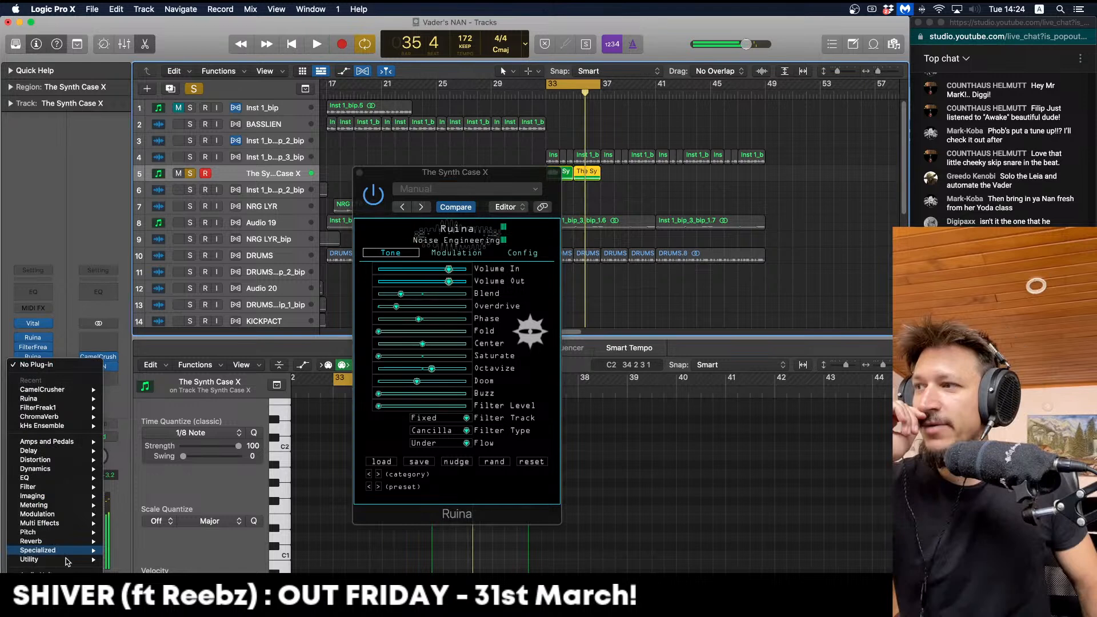
Speed up LFOTool's rate on The Synth Case X and curve its falling volume ramp, then audition it
{"action": "mouse_move", "coordinate": [67, 571]}
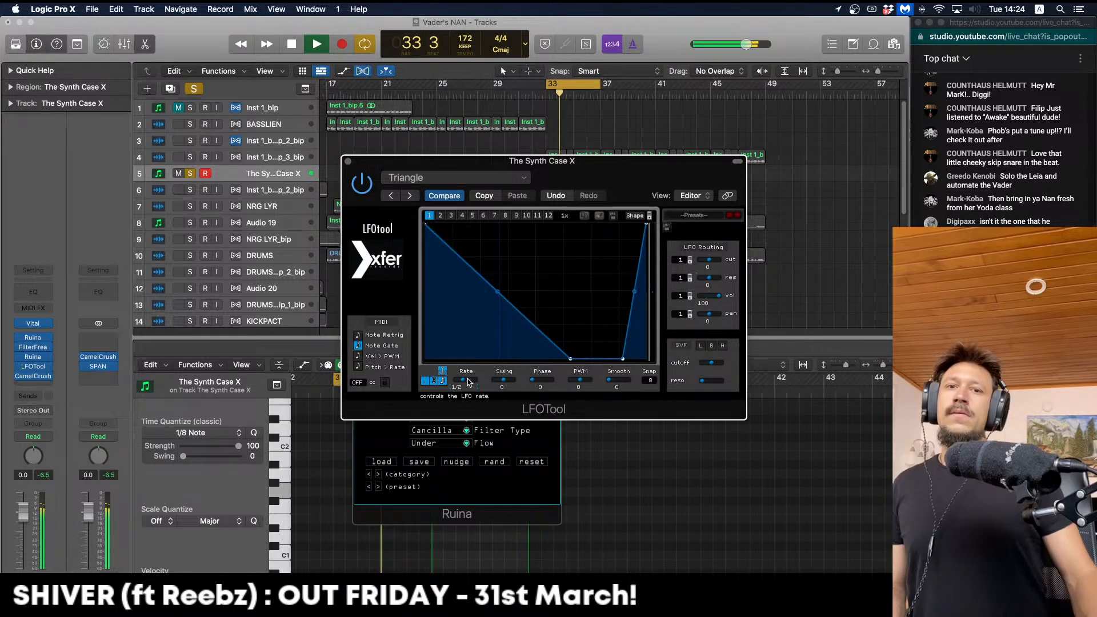
{"action": "left_click_drag", "start_coordinate": [467, 382], "coordinate": [480, 382]}
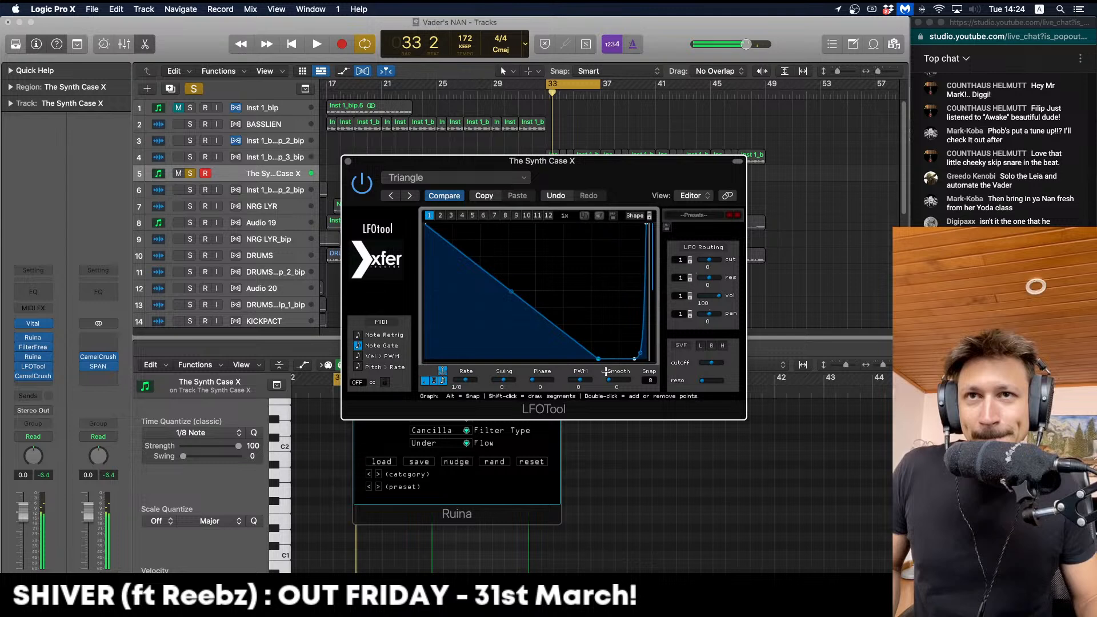
{"action": "left_click_drag", "start_coordinate": [511, 291], "coordinate": [514, 276]}
{"action": "key", "text": "space"}
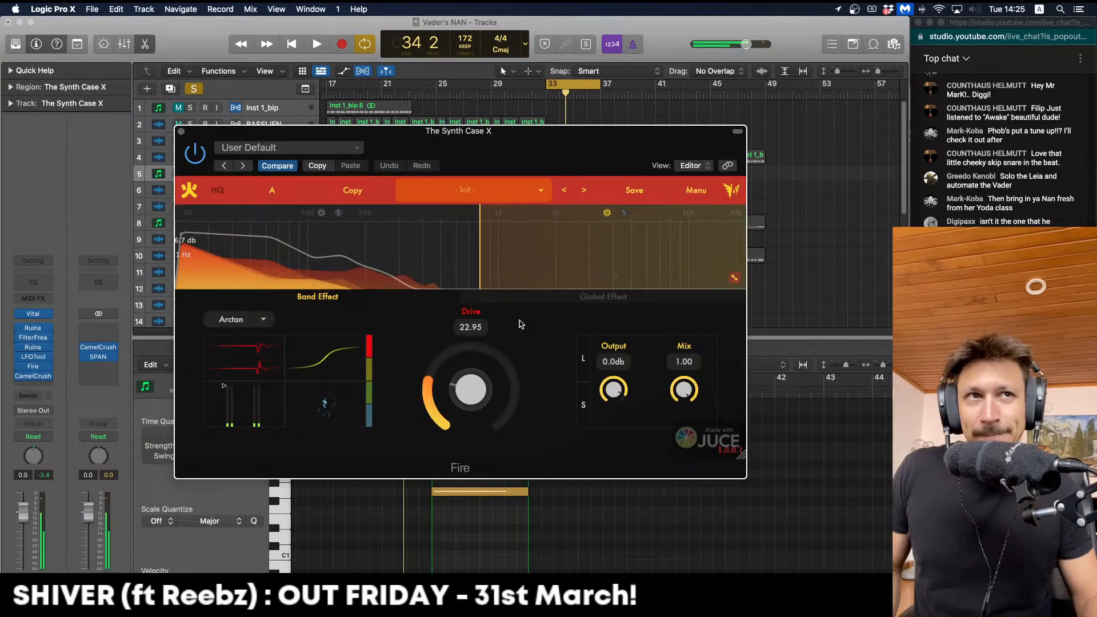
Audition the Fire-distorted synth and pick an empty effect slot in its chain
{"action": "key", "text": "space"}
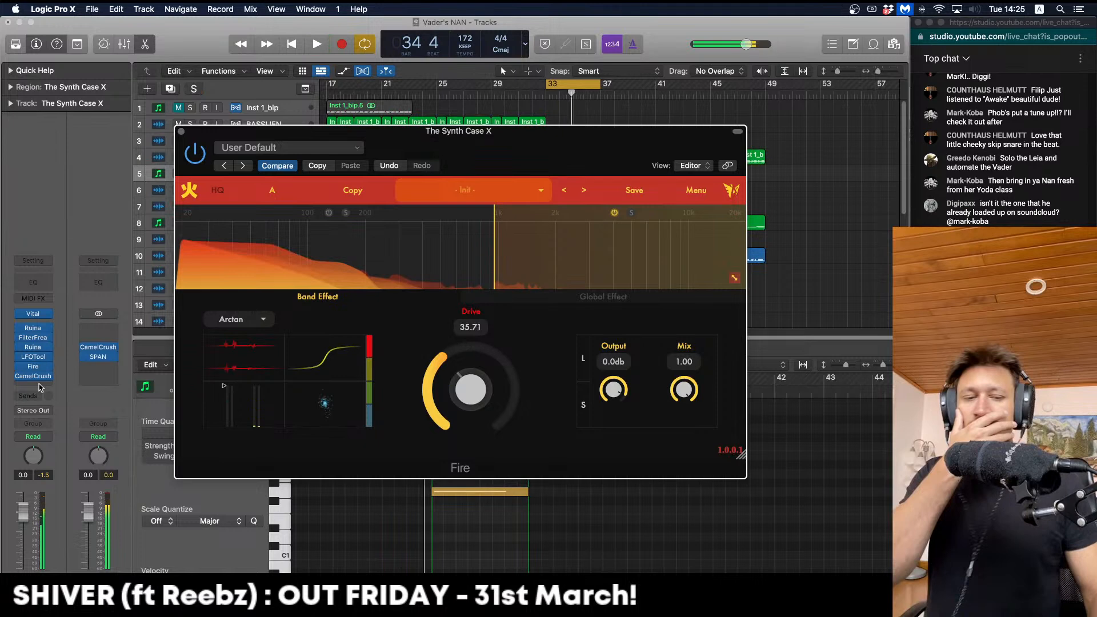
{"action": "left_click", "coordinate": [37, 371]}
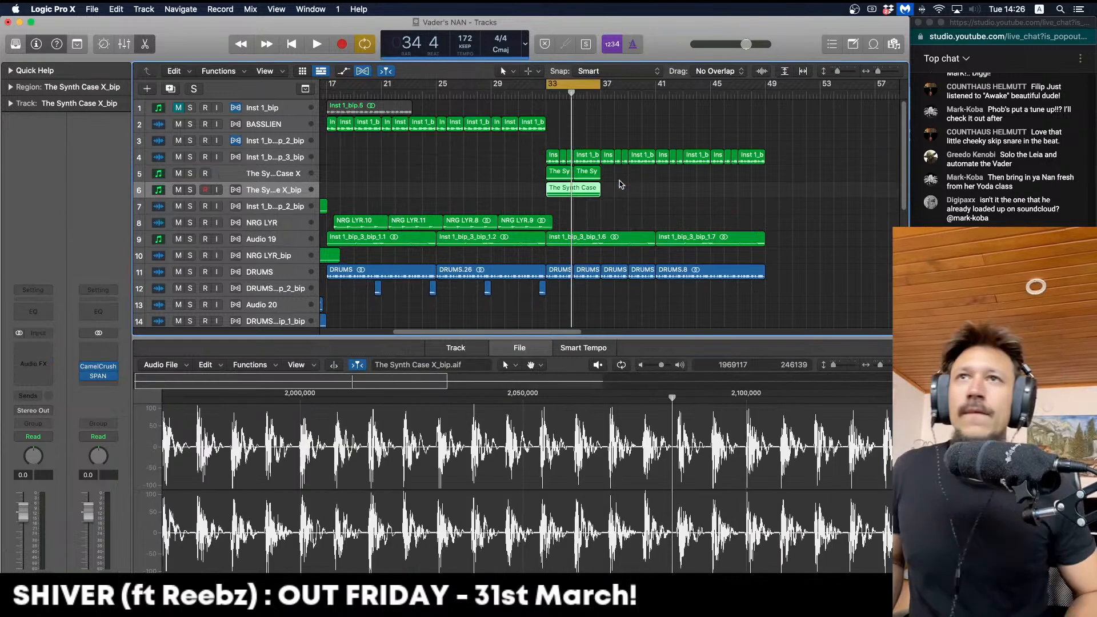
Delete the original synth's MIDI regions and its track, then zoom out to the whole arrangement
{"action": "key", "text": "Up"}
{"action": "key", "text": "Up"}
{"action": "key", "text": "Delete"}
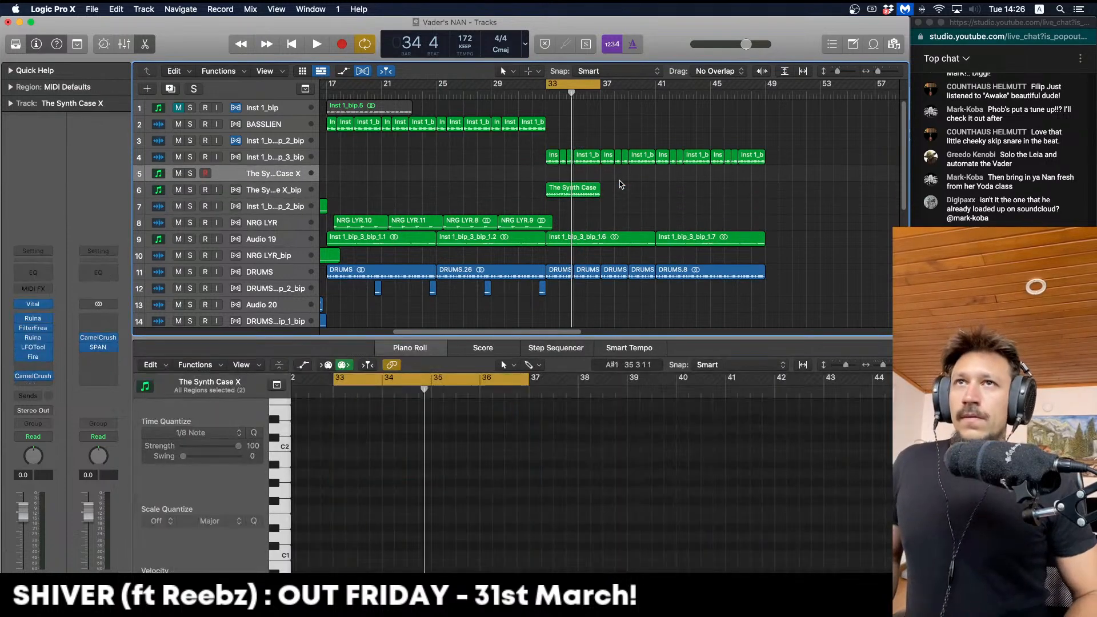
{"action": "key", "text": "Delete"}
{"action": "key", "text": "e"}
{"action": "key", "text": "super+Left"}
{"action": "key", "text": "super+Left"}
Play from bar 33 and audition the bounced synth track soloed
{"action": "key", "text": "space"}
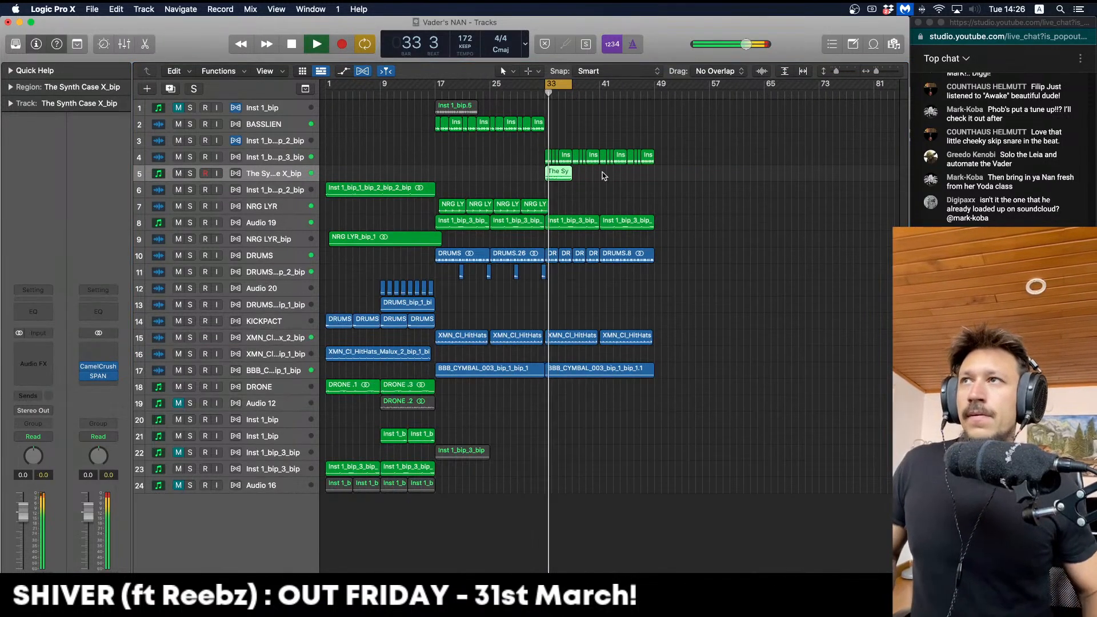
{"action": "left_click", "coordinate": [190, 173]}
{"action": "left_click", "coordinate": [190, 173]}
{"action": "key", "text": "space"}
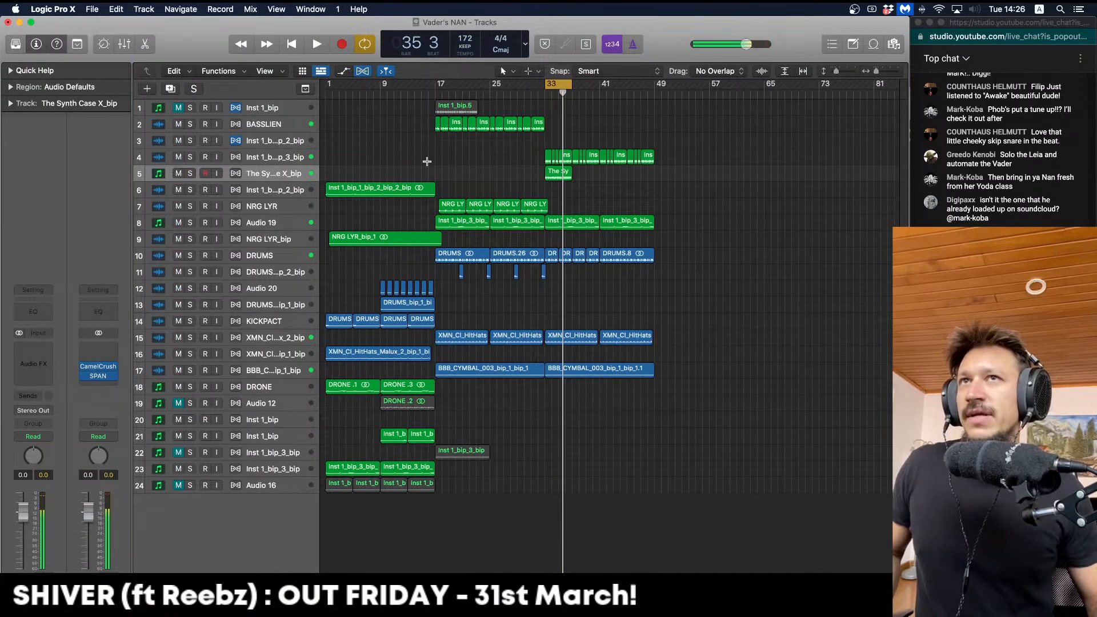
Undo to restore the original synth track and its MIDI regions, then deselect them
{"action": "key", "text": "super+z"}
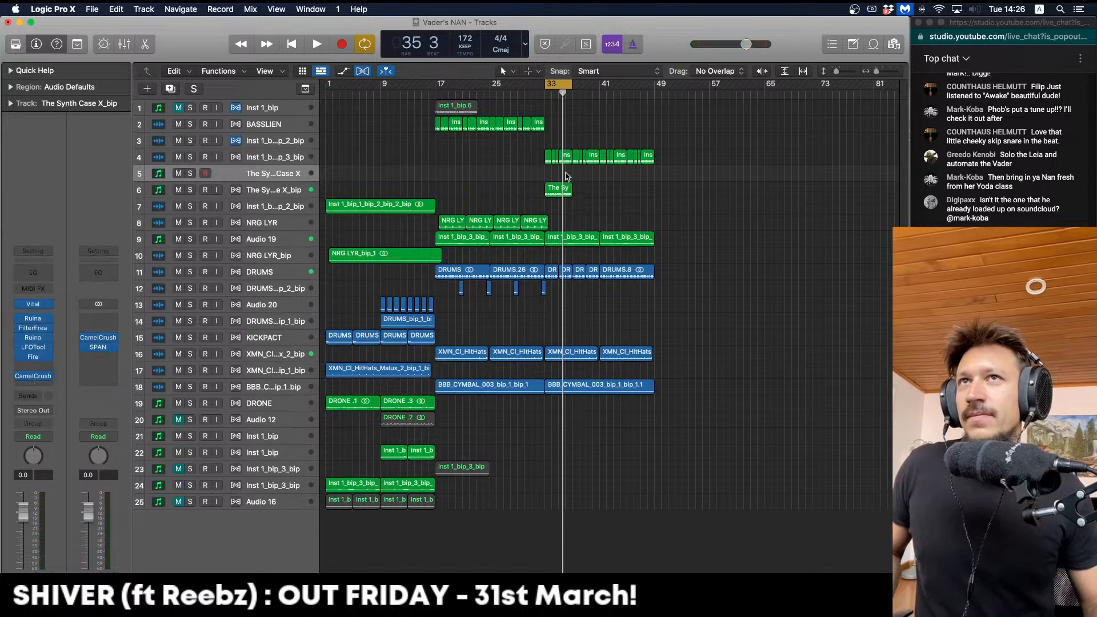
{"action": "key", "text": "super+z"}
{"action": "left_click", "coordinate": [479, 190]}
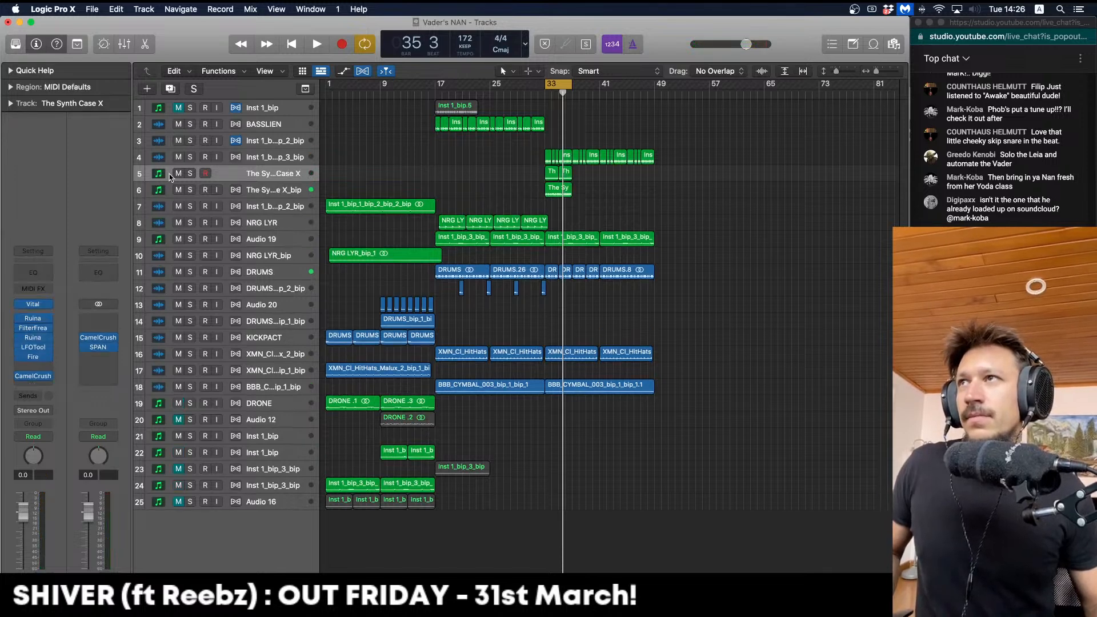
Solo-compare the original synth against The Synth Case X_bip during playback from bar 33
{"action": "left_click", "coordinate": [190, 174]}
{"action": "key", "text": "space"}
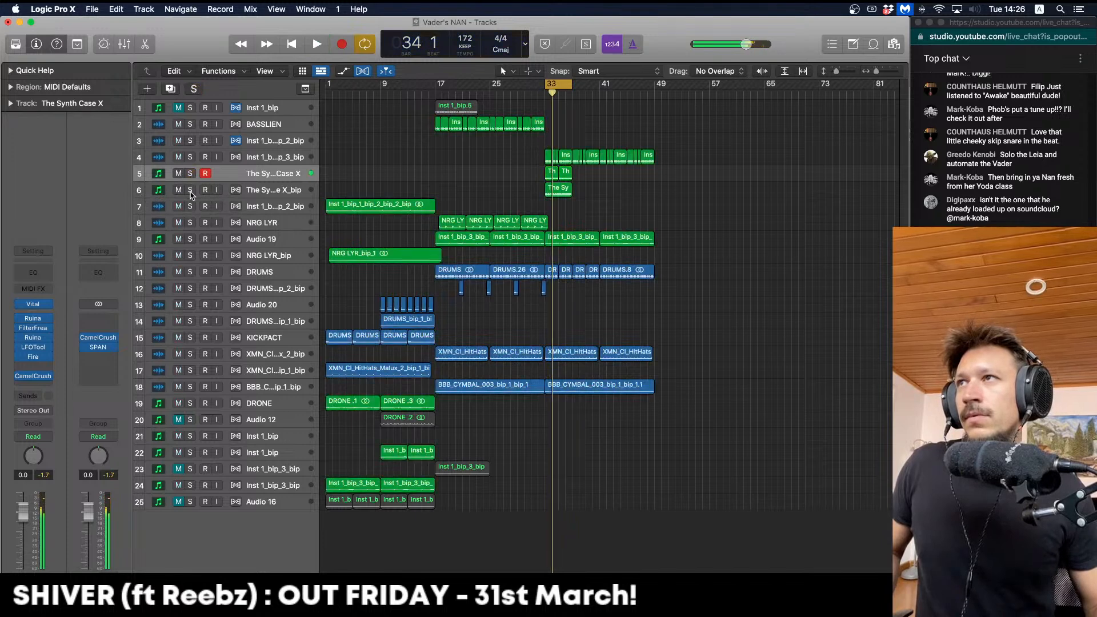
{"action": "left_click", "coordinate": [191, 191]}
{"action": "key", "text": "space"}
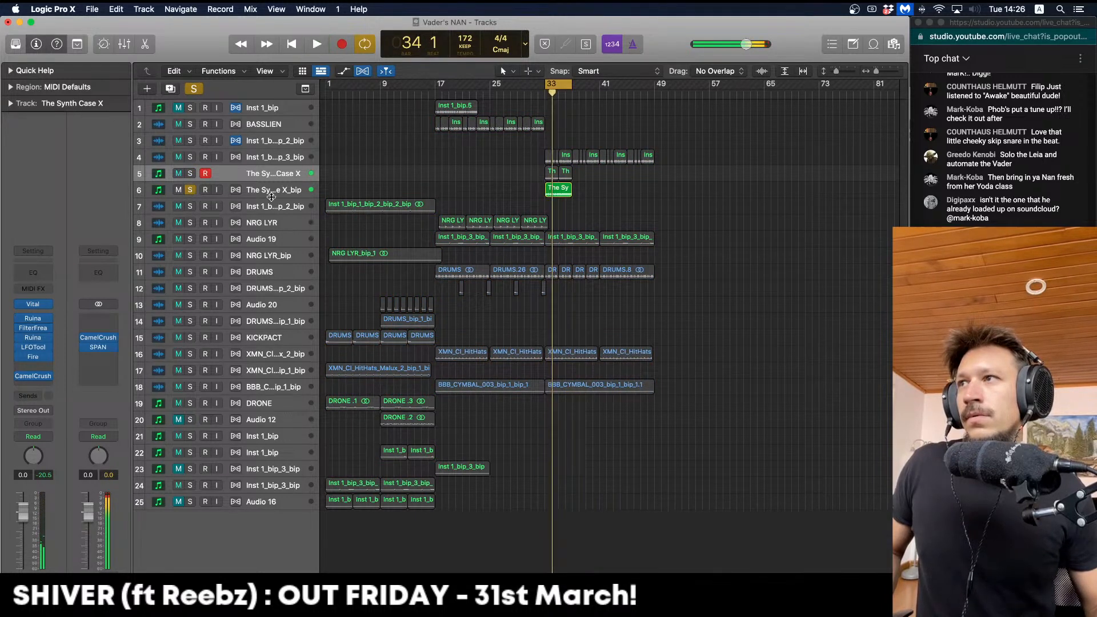
{"action": "left_click", "coordinate": [267, 196]}
{"action": "key", "text": "space"}
{"action": "key", "text": "space"}
{"action": "left_click", "coordinate": [190, 189]}
Keep A/B soloing both synth tracks, enlarging the bounced track and zooming in around bar 33
{"action": "key", "text": "space"}
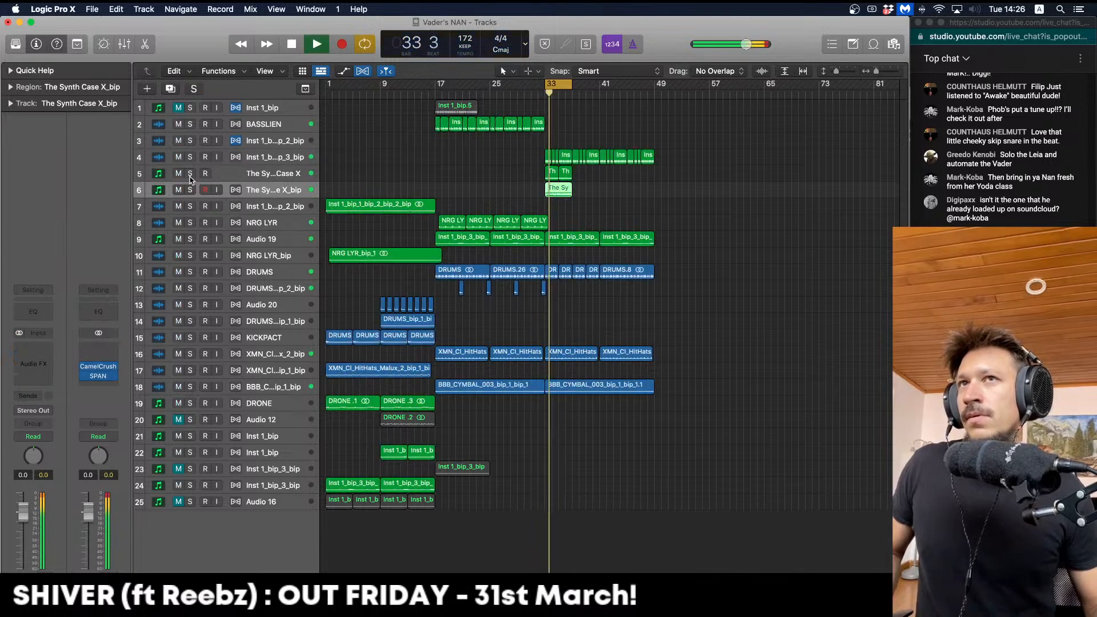
{"action": "left_click", "coordinate": [190, 174]}
{"action": "key", "text": "space"}
{"action": "left_click", "coordinate": [190, 189]}
{"action": "left_click", "coordinate": [190, 173]}
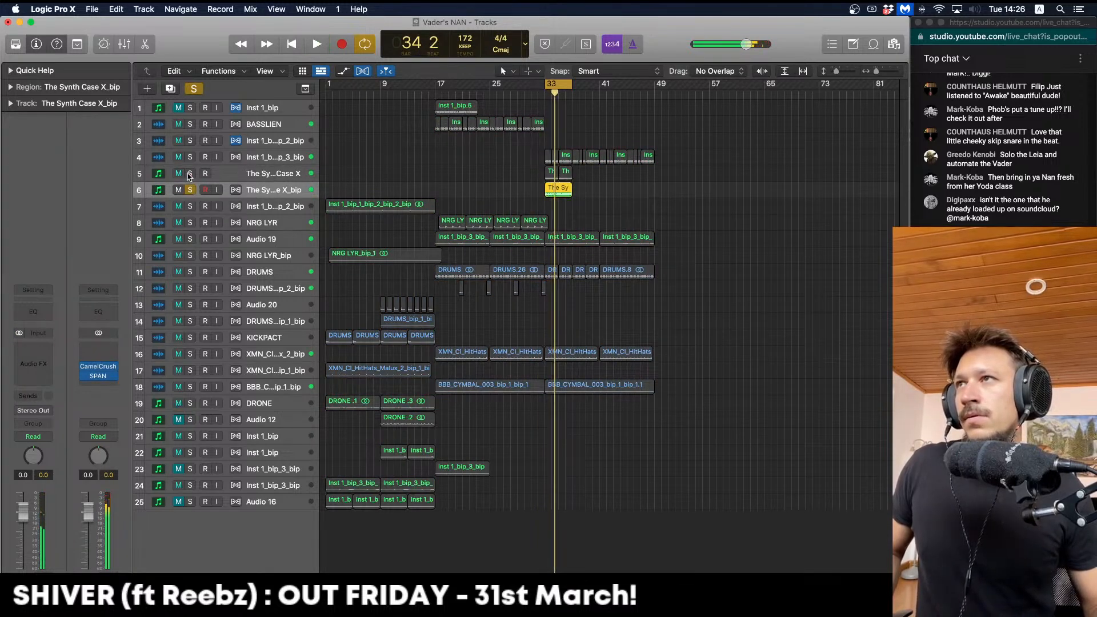
{"action": "key", "text": "space"}
{"action": "key", "text": "ctrl+z"}
{"action": "key", "text": "space"}
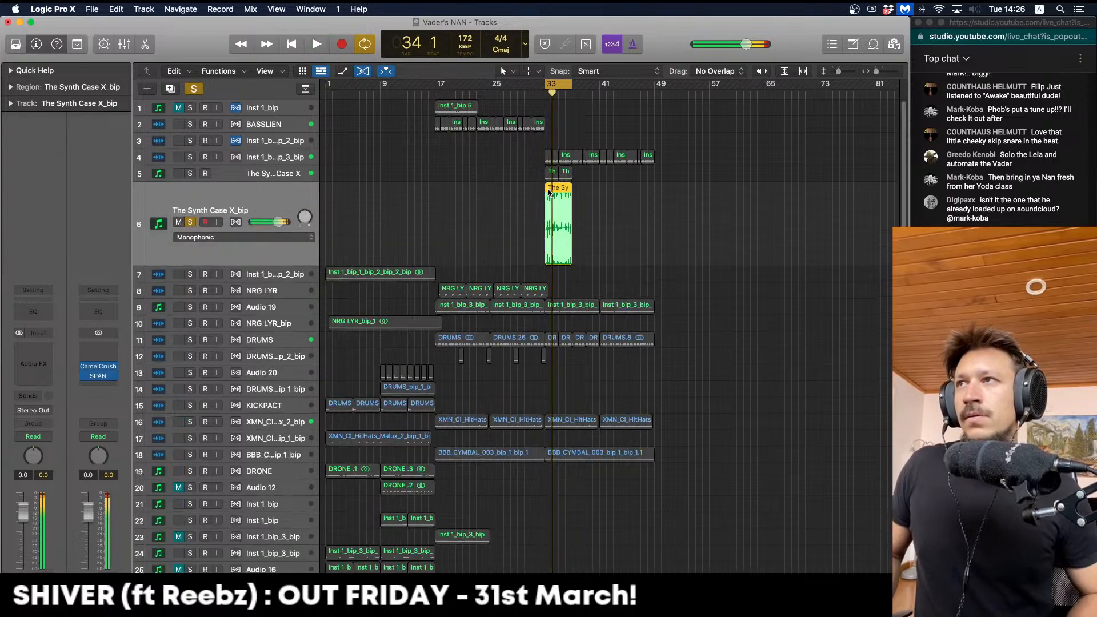
{"action": "key", "text": "super+Right"}
{"action": "key", "text": "super+Right"}
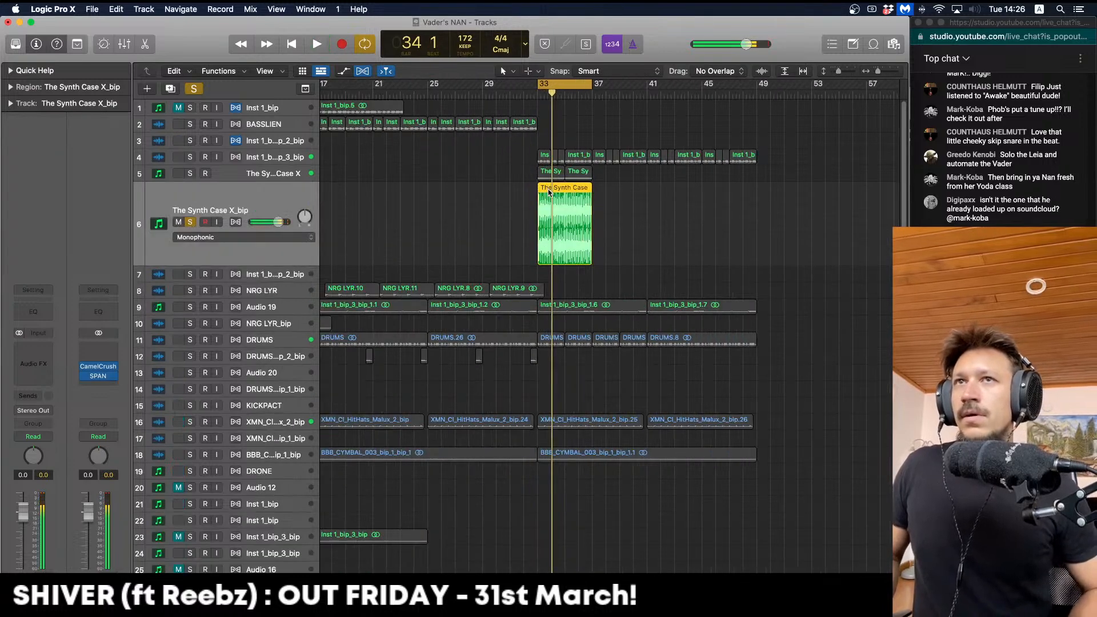
Select the original synth's regions and Bounce in Place them to a new track
{"action": "left_click", "coordinate": [187, 223]}
{"action": "left_click", "coordinate": [190, 174]}
{"action": "left_click", "coordinate": [259, 176]}
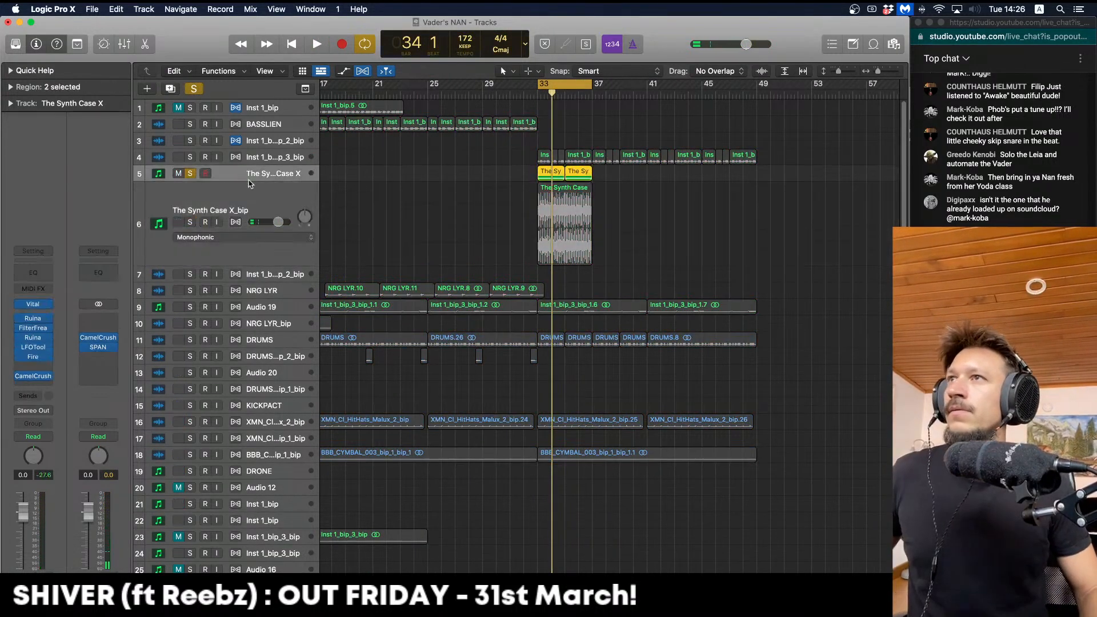
{"action": "key", "text": "space"}
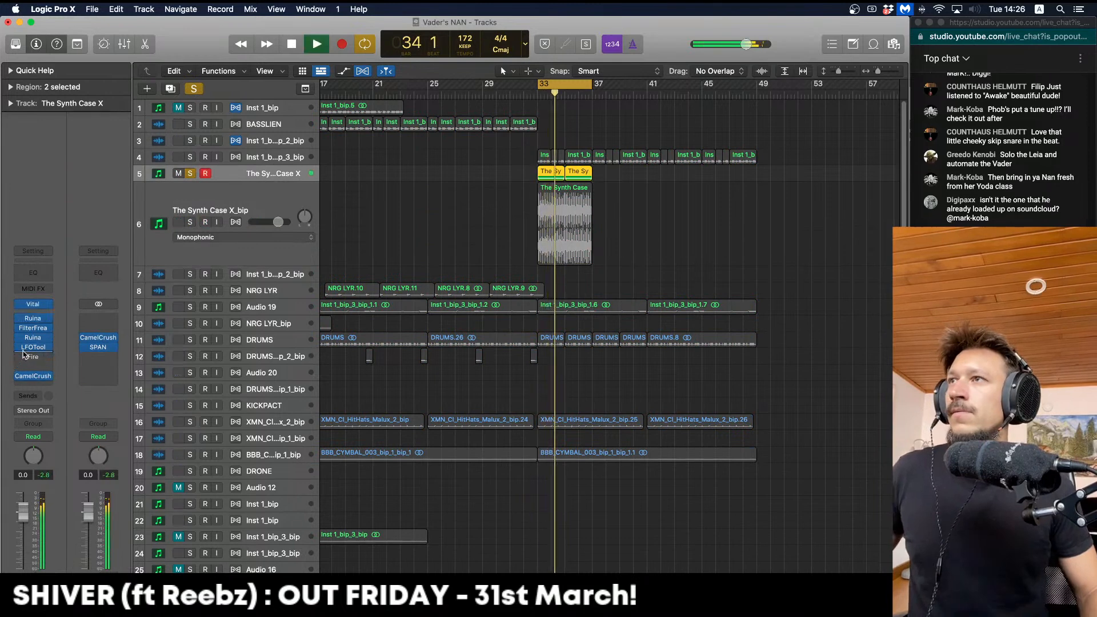
{"action": "key", "text": "space"}
{"action": "key", "text": "ctrl+b"}
{"action": "key", "text": "Return"}
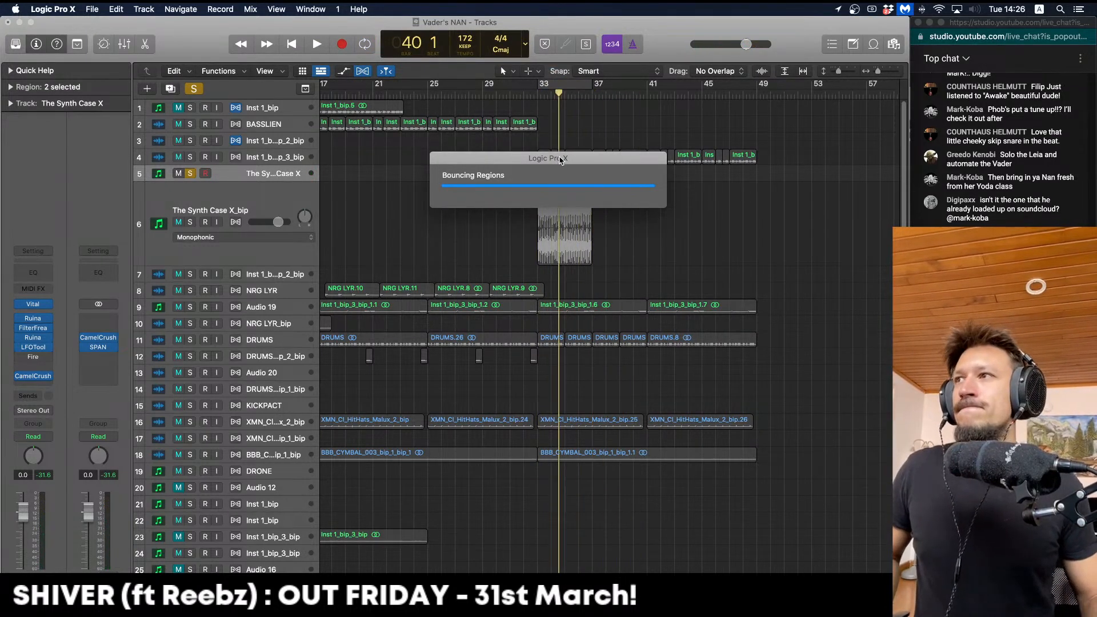
Audition the new bounce soloed, then mute the duplicate bounced track 7
{"action": "left_click", "coordinate": [189, 223]}
{"action": "left_click", "coordinate": [189, 173]}
{"action": "key", "text": "space"}
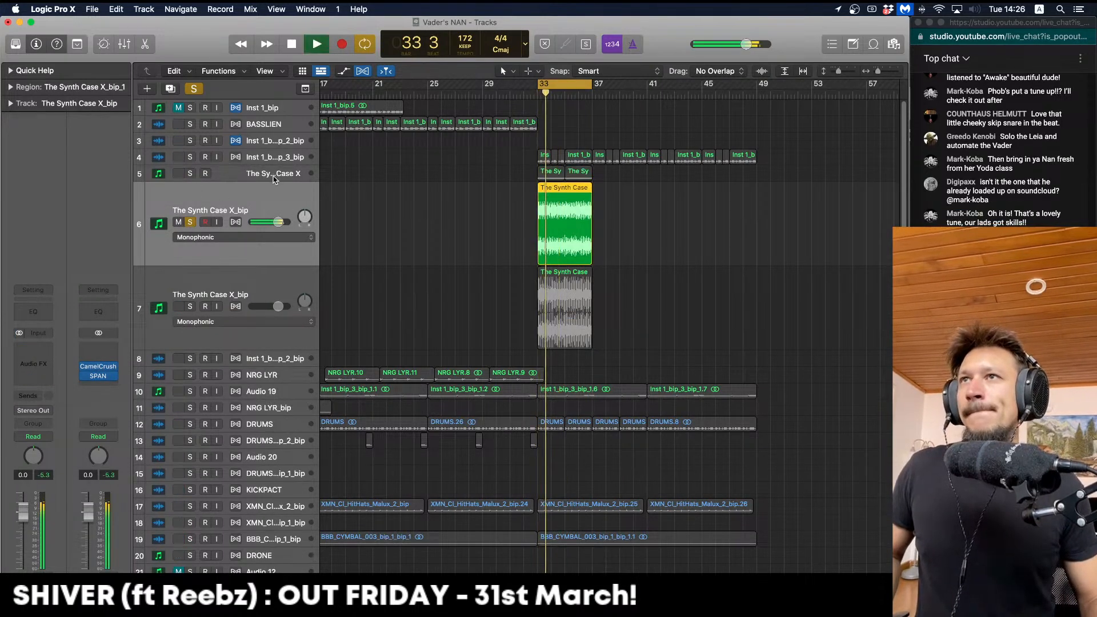
{"action": "left_click", "coordinate": [190, 222]}
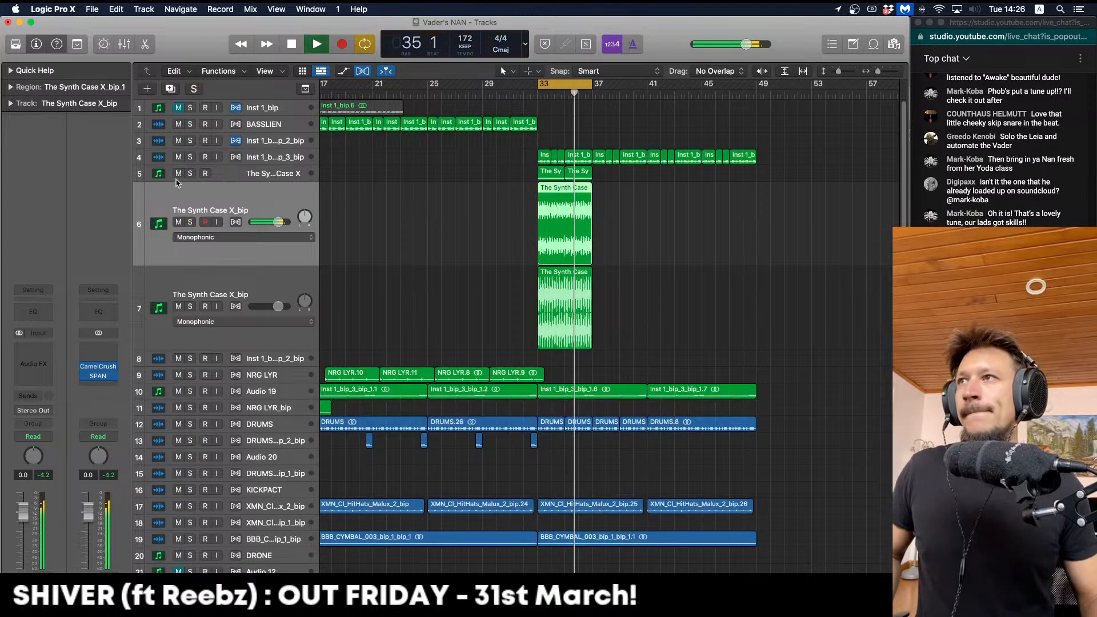
{"action": "left_click", "coordinate": [179, 306]}
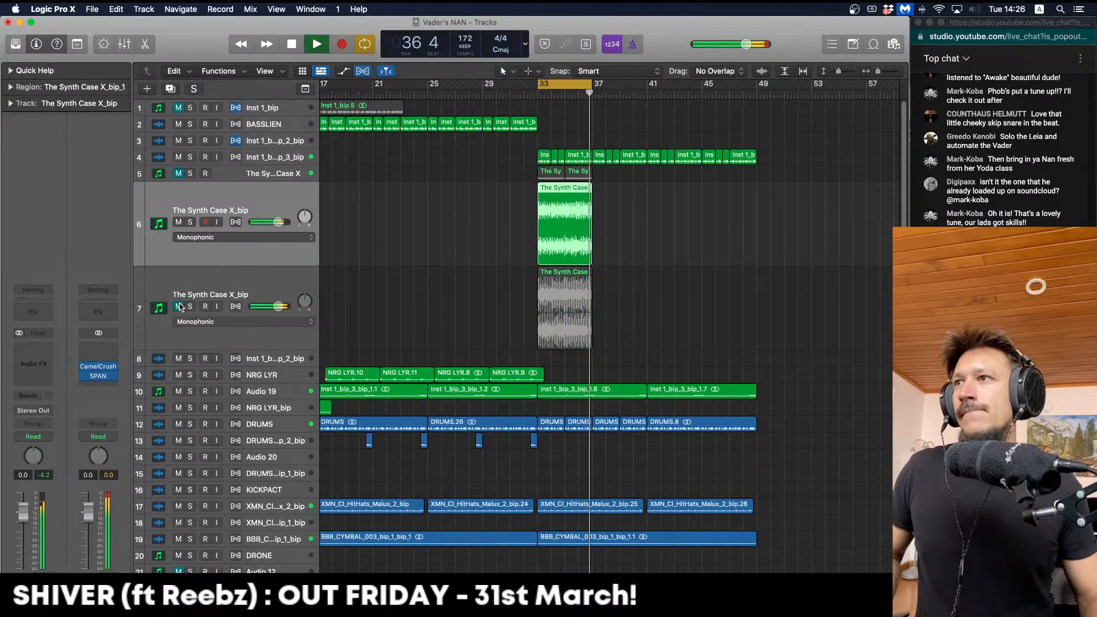
{"action": "left_click", "coordinate": [32, 313]}
Enable the Channel EQ low cut on The Synth Case X_bip at about 130 Hz, 36 dB/Oct
{"action": "left_click", "coordinate": [463, 352]}
{"action": "left_click_drag", "start_coordinate": [463, 353], "coordinate": [489, 354]}
{"action": "left_click_drag", "start_coordinate": [382, 398], "coordinate": [383, 406]}
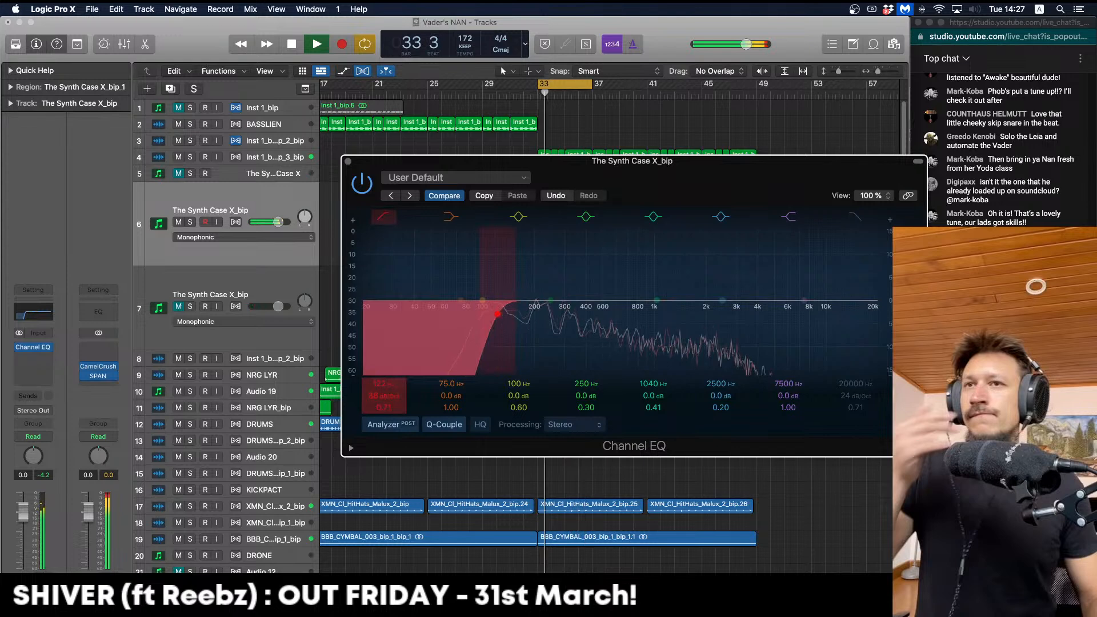
{"action": "left_click_drag", "start_coordinate": [513, 343], "coordinate": [519, 343]}
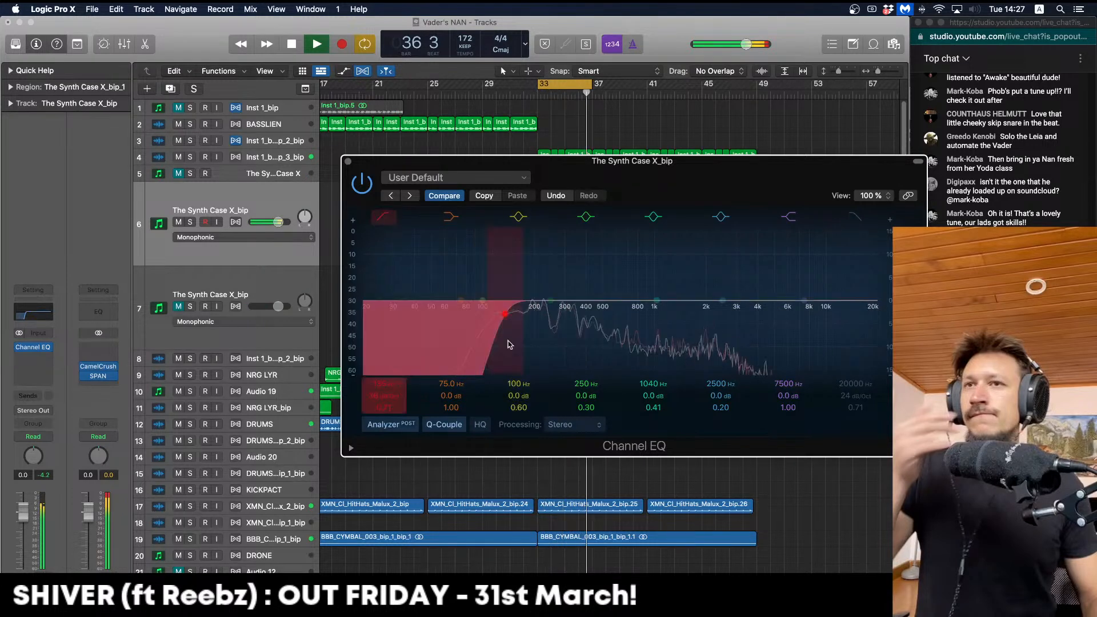
{"action": "left_click", "coordinate": [348, 160]}
Delete the muted duplicate and extra synth tracks, then copy The Synth Case region onto new track Audio 24
{"action": "key", "text": "space"}
{"action": "left_click", "coordinate": [241, 300]}
{"action": "key", "text": "BackSpace"}
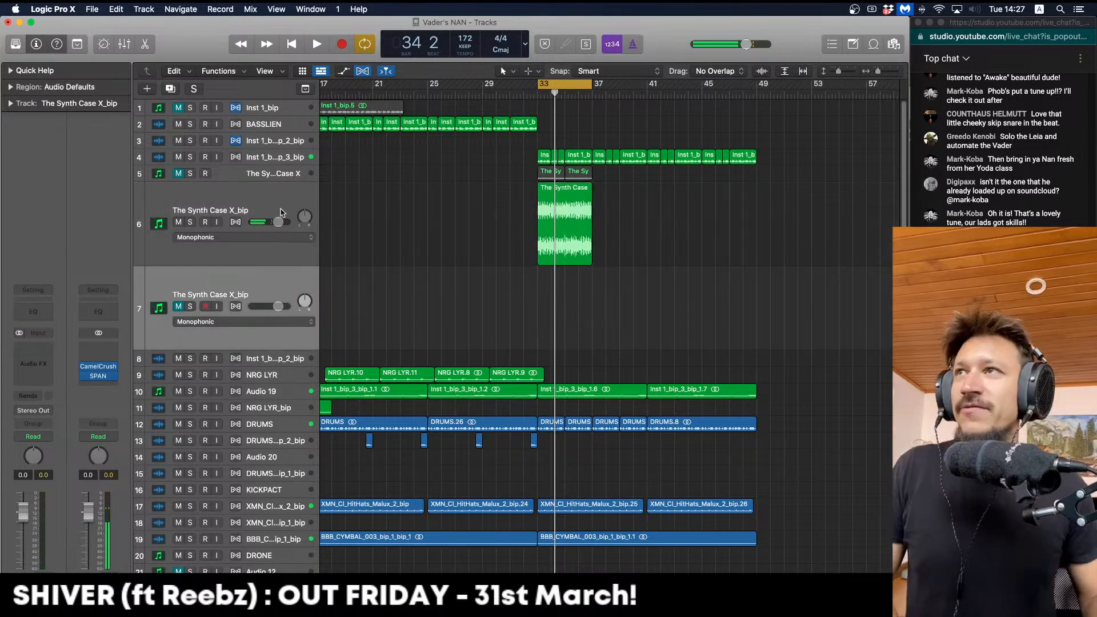
{"action": "key", "text": "super+BackSpace"}
{"action": "left_click", "coordinate": [284, 177]}
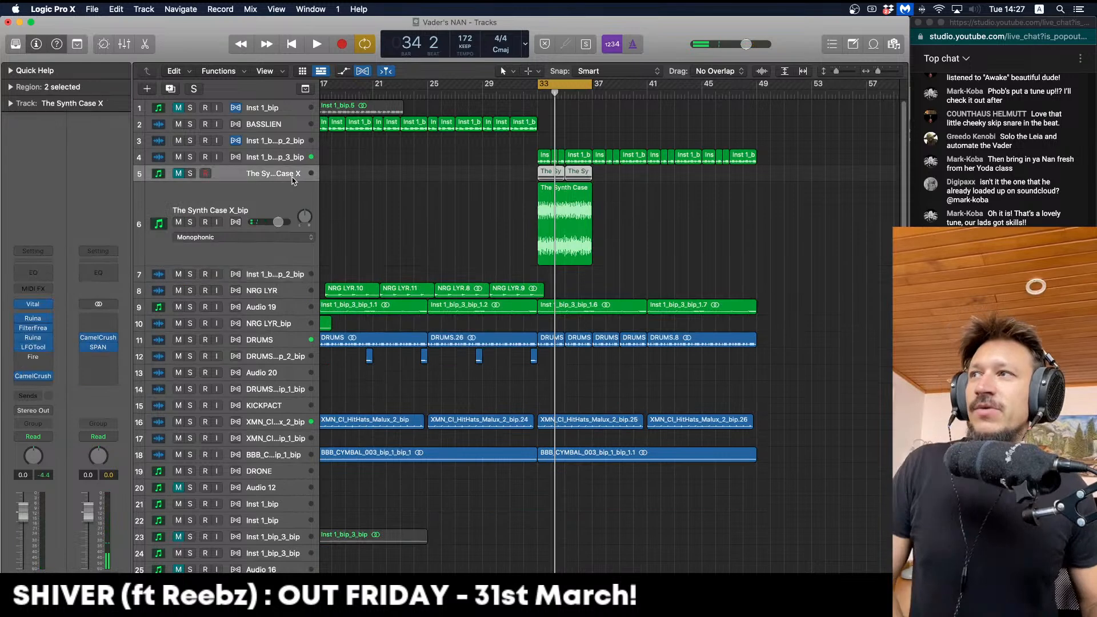
{"action": "key", "text": "super+BackSpace"}
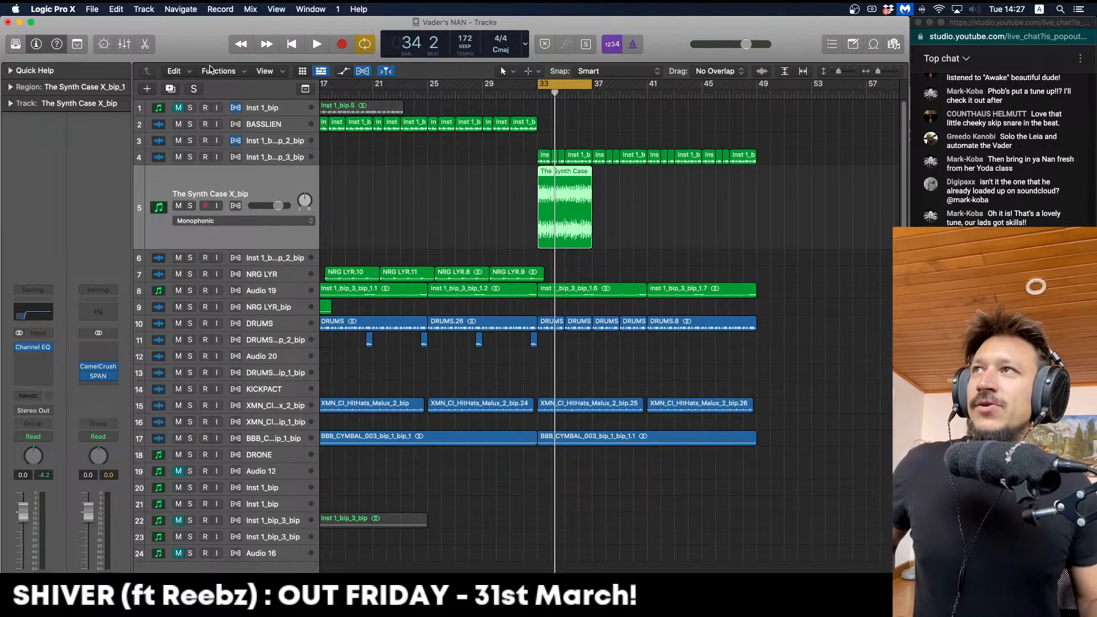
{"action": "left_click", "coordinate": [170, 88]}
{"action": "left_click_drag", "start_coordinate": [553, 209], "coordinate": [546, 293]}
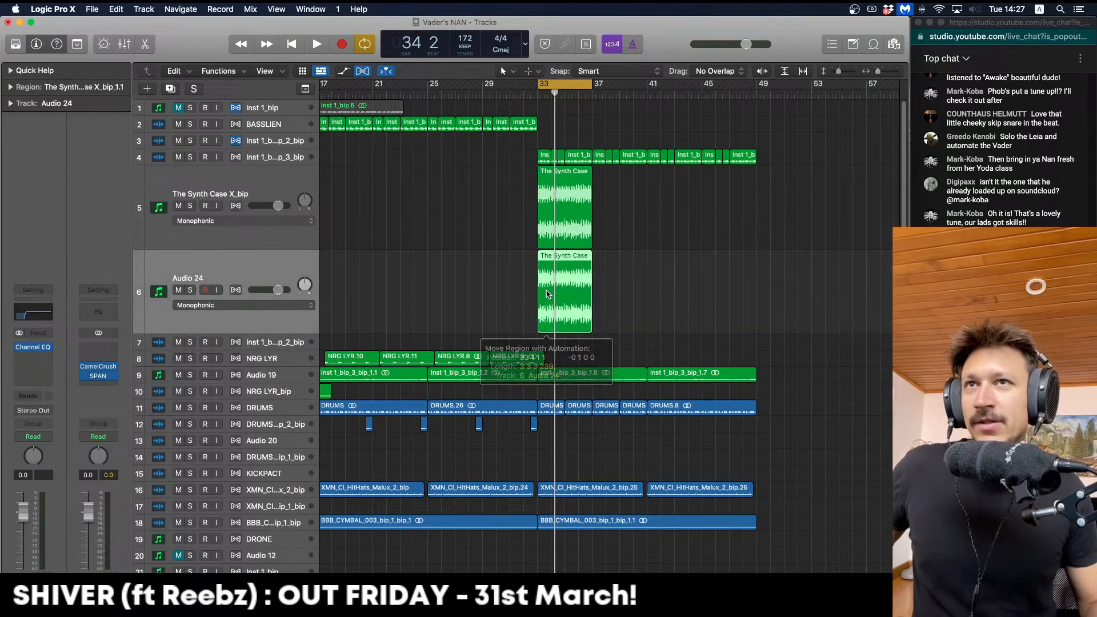
Solo Audio 24 and insert Kilohearts kHs Convolver (Stereo) on it
{"action": "left_click", "coordinate": [190, 290]}
{"action": "key", "text": "space"}
{"action": "left_click", "coordinate": [33, 355]}
{"action": "mouse_move", "coordinate": [64, 436]}
{"action": "mouse_move", "coordinate": [57, 565]}
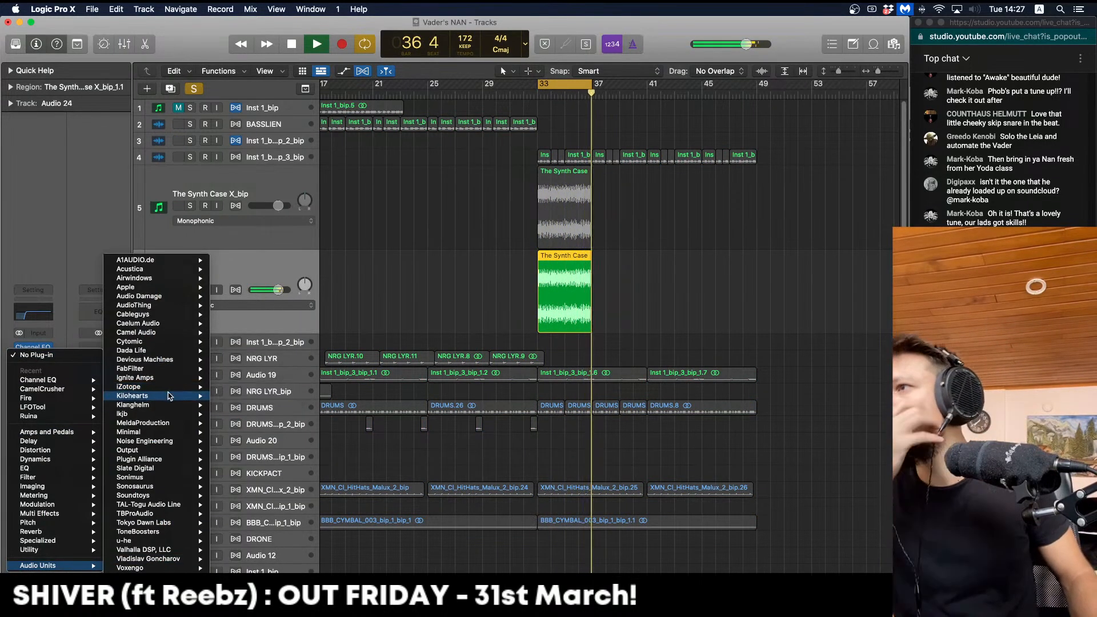
{"action": "mouse_move", "coordinate": [166, 396]}
{"action": "mouse_move", "coordinate": [279, 342]}
{"action": "left_click", "coordinate": [331, 343]}
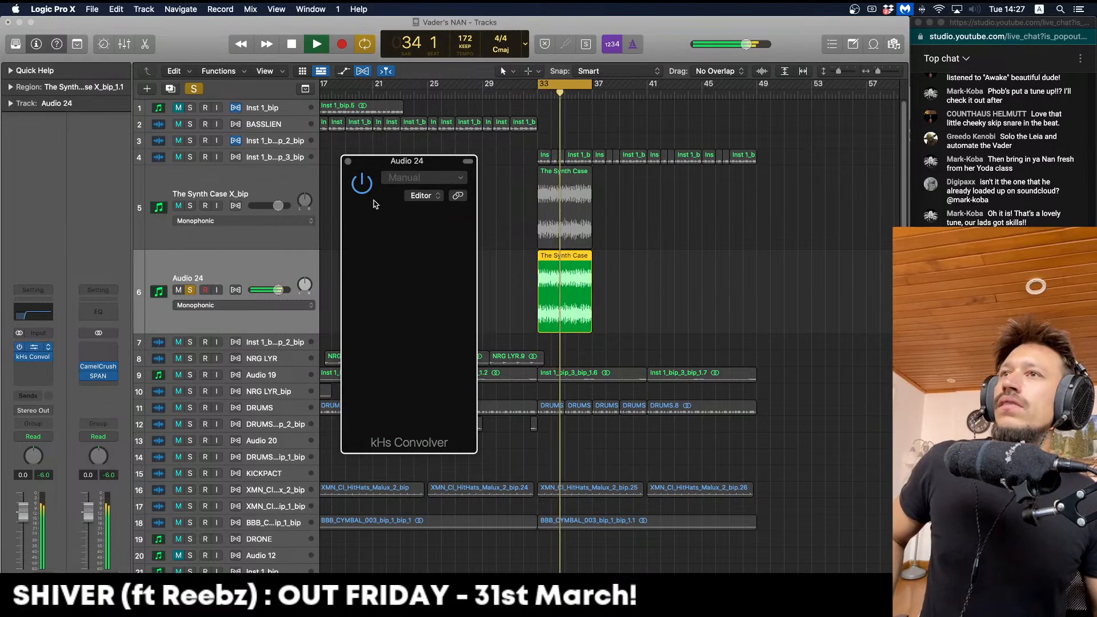
Load the Synthetic Chord 7th impulse response into kHs Convolver and audition it from bar 33
{"action": "key", "text": "super+z"}
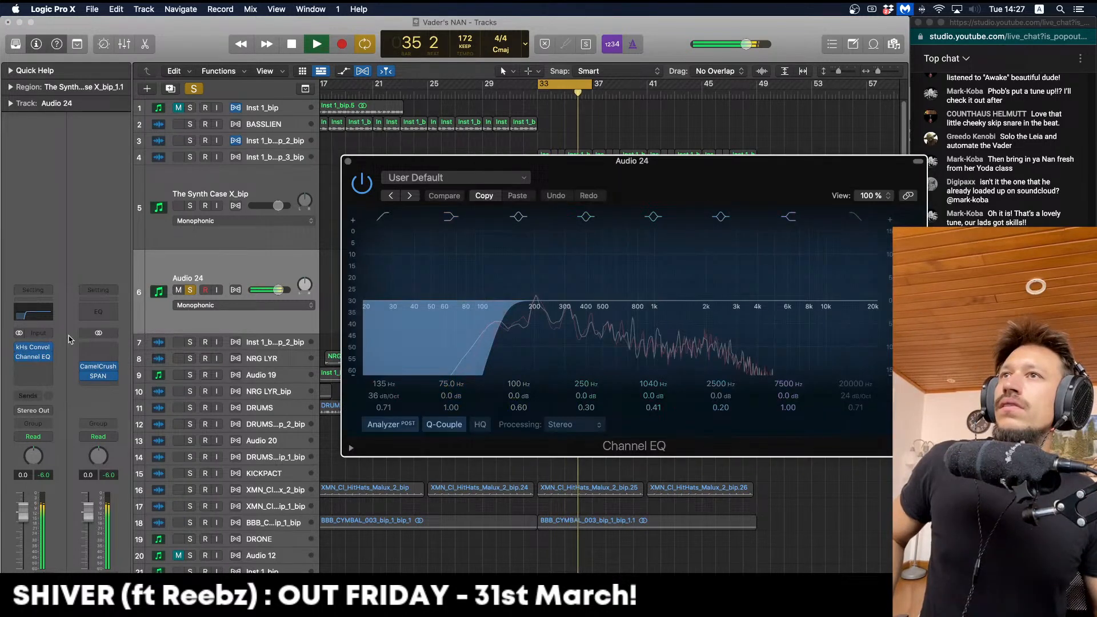
{"action": "key", "text": "space"}
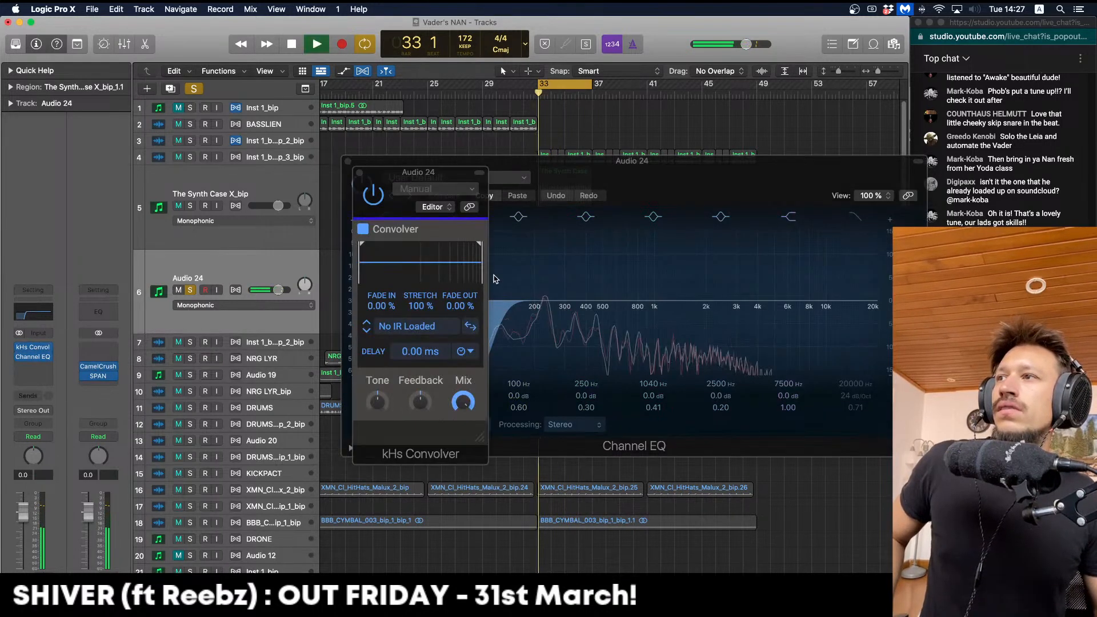
{"action": "left_click", "coordinate": [430, 326]}
{"action": "key", "text": "space"}
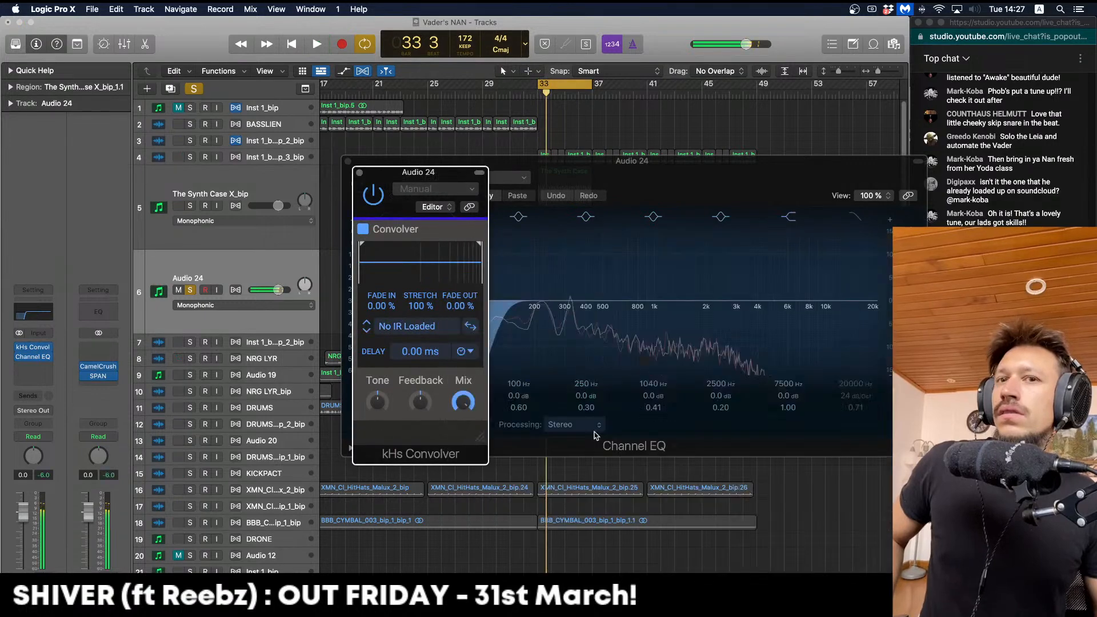
{"action": "left_click", "coordinate": [425, 329]}
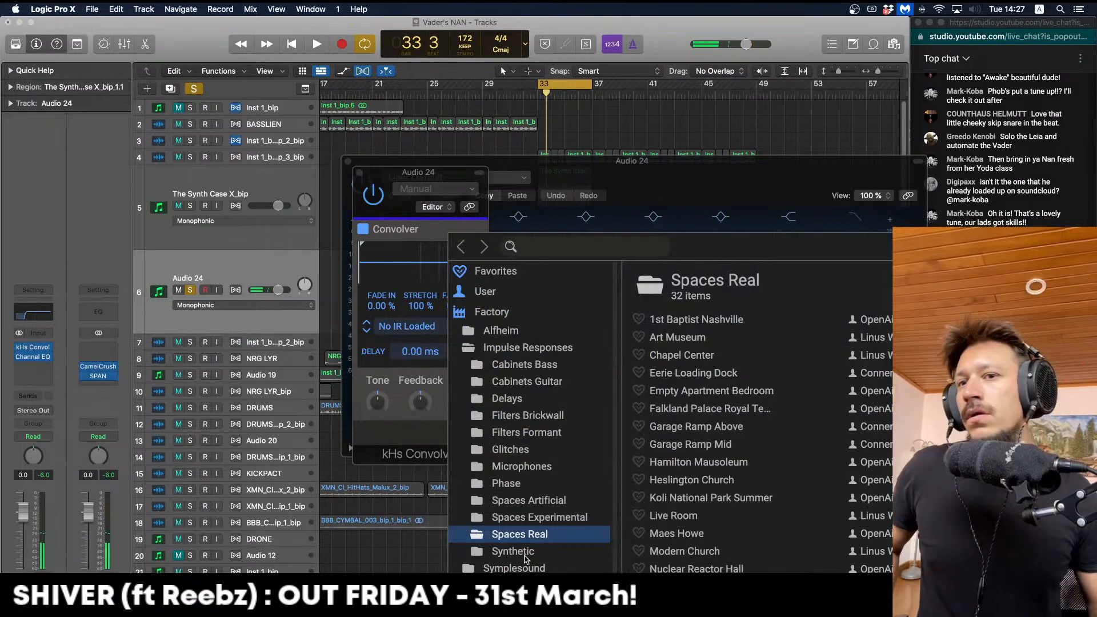
{"action": "key", "text": "Down"}
{"action": "double_click", "coordinate": [671, 319]}
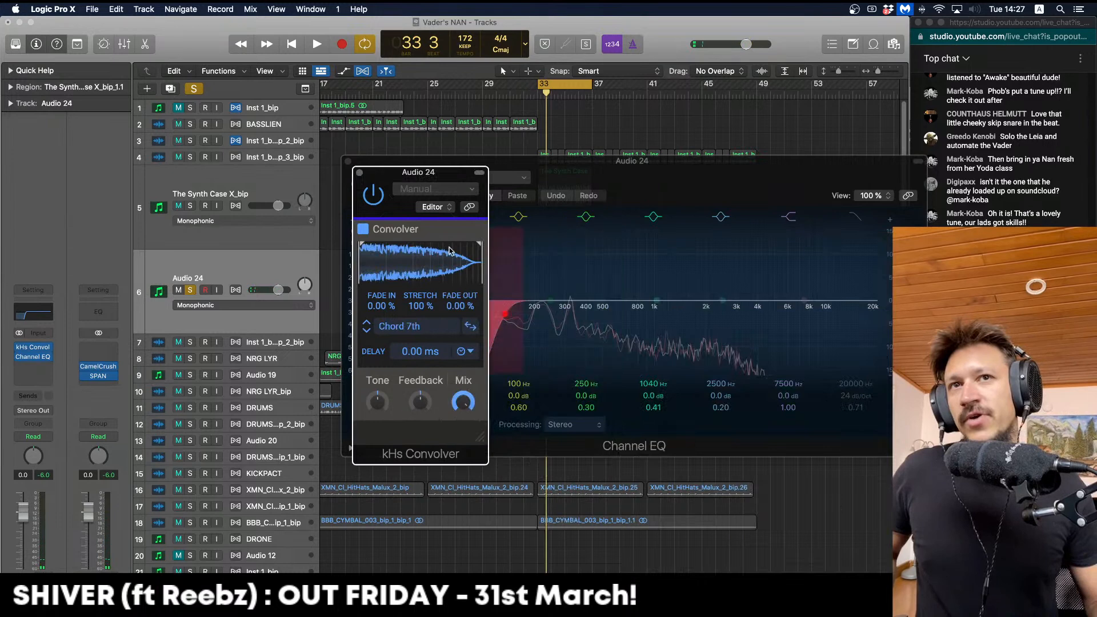
{"action": "key", "text": "space"}
{"action": "left_click", "coordinate": [347, 161]}
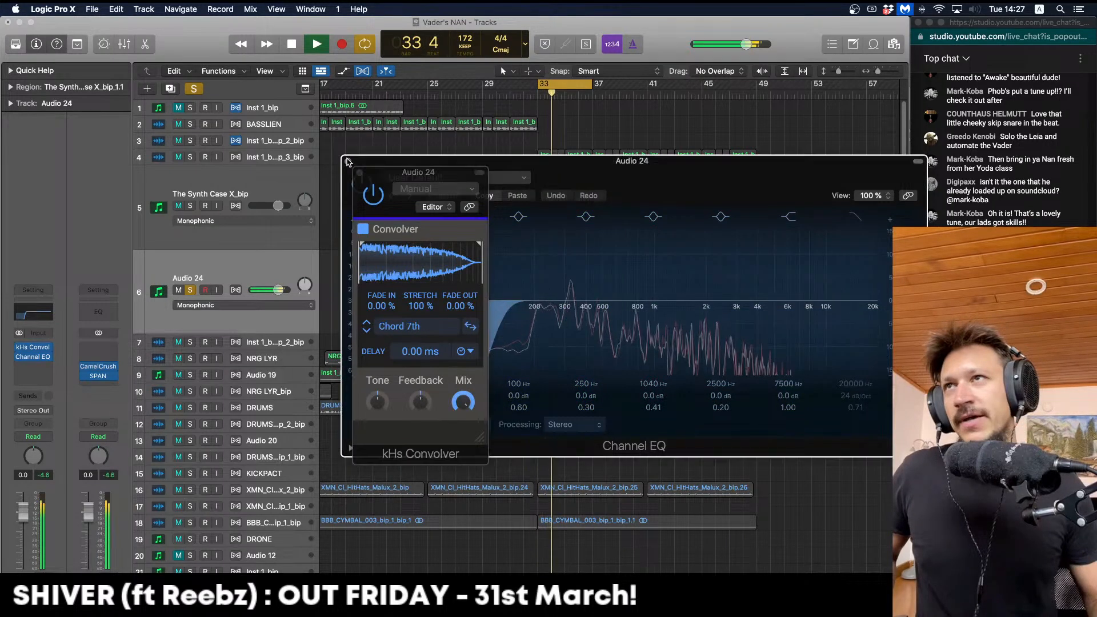
Also solo The Synth Case X_bip and step through Chord Maj, aug, min up to Chromatic Saws
{"action": "left_click", "coordinate": [190, 206]}
{"action": "left_click_drag", "start_coordinate": [404, 171], "coordinate": [335, 165]}
{"action": "left_click", "coordinate": [297, 326]}
{"action": "left_click", "coordinate": [297, 327]}
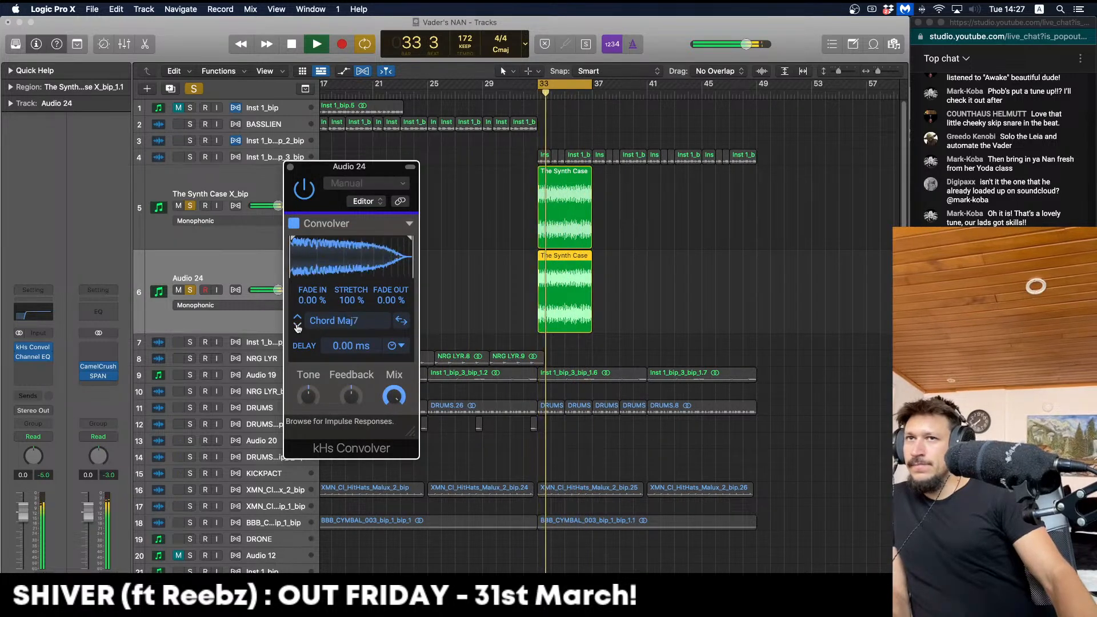
{"action": "left_click", "coordinate": [297, 327]}
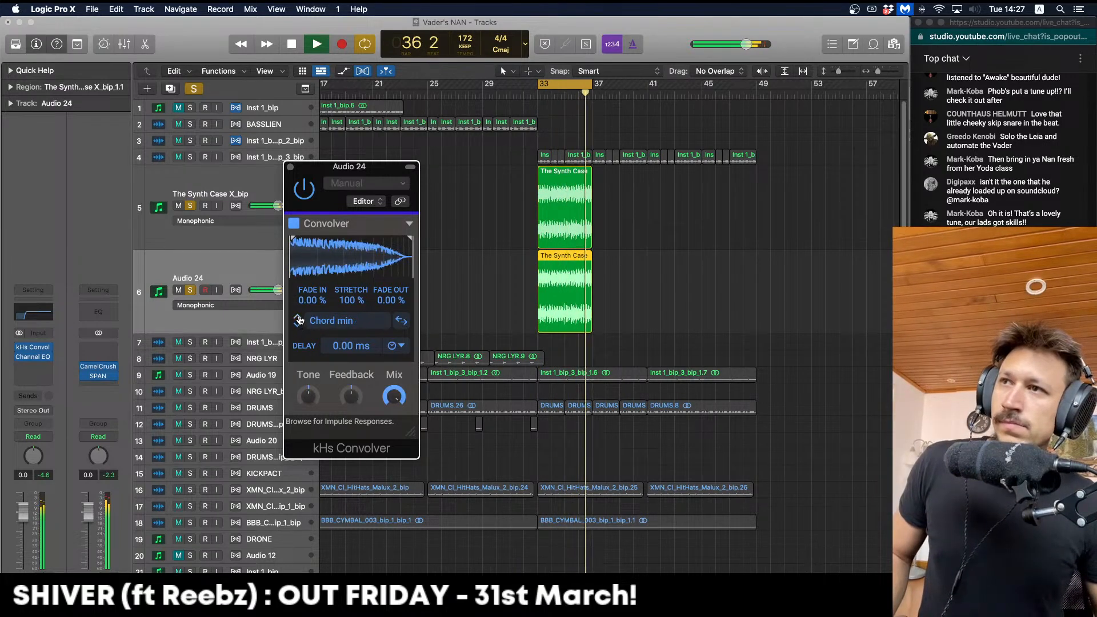
{"action": "left_click", "coordinate": [298, 326]}
{"action": "left_click", "coordinate": [298, 327]}
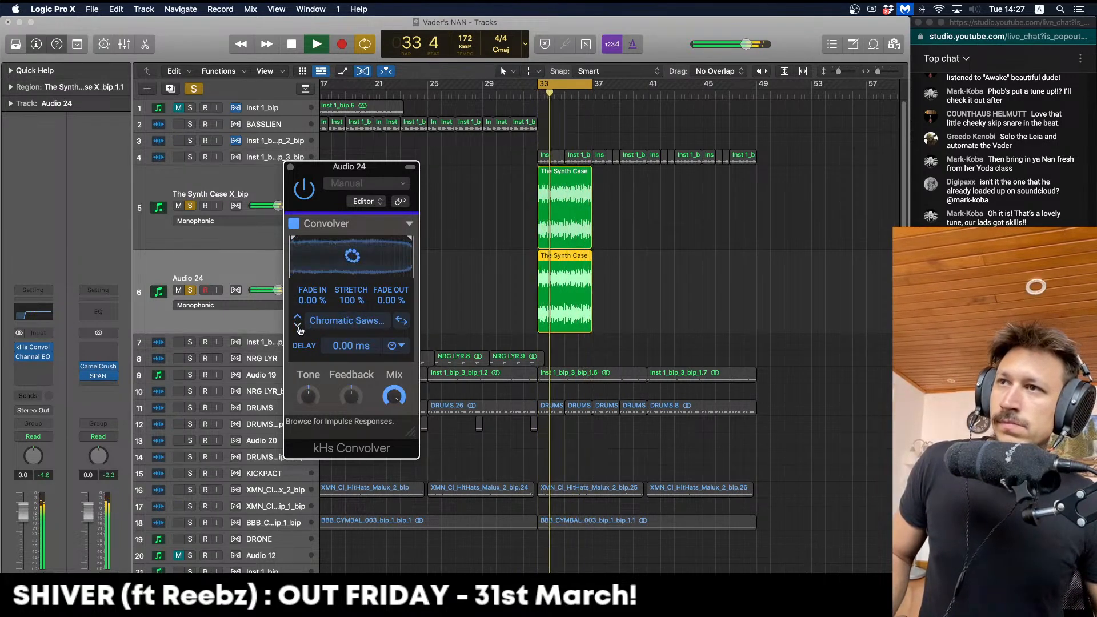
Load the White Blur 50 ms impulse response into the Convolver
{"action": "left_click", "coordinate": [342, 320]}
{"action": "scroll", "coordinate": [638, 445], "scroll_direction": "down", "scroll_amount": 5}
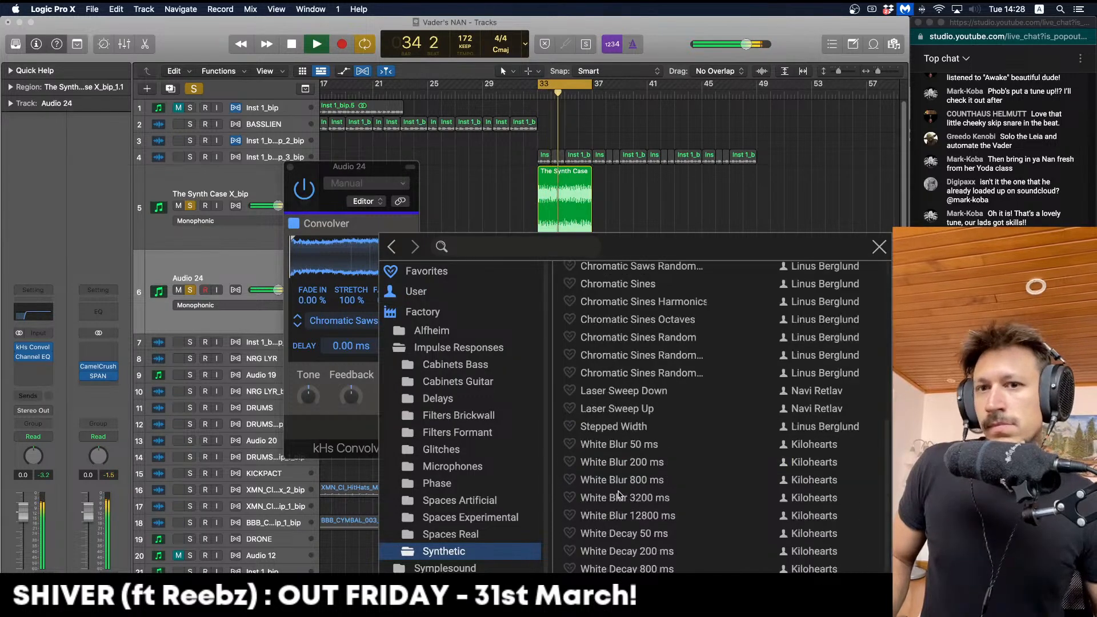
{"action": "left_click", "coordinate": [638, 445]}
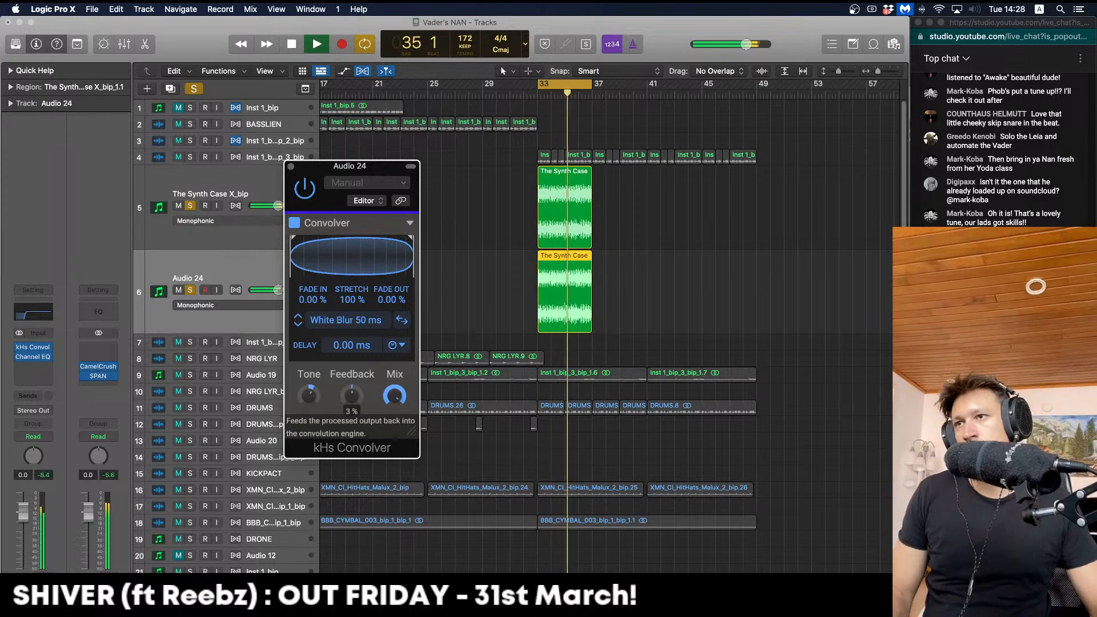
{"action": "left_click", "coordinate": [59, 366]}
Insert a stereo Channel EQ on Audio 24 with a 24 dB/Oct low cut near 276 Hz
{"action": "left_click", "coordinate": [60, 353]}
{"action": "left_click", "coordinate": [48, 366]}
{"action": "mouse_move", "coordinate": [60, 392]}
{"action": "left_click", "coordinate": [127, 389]}
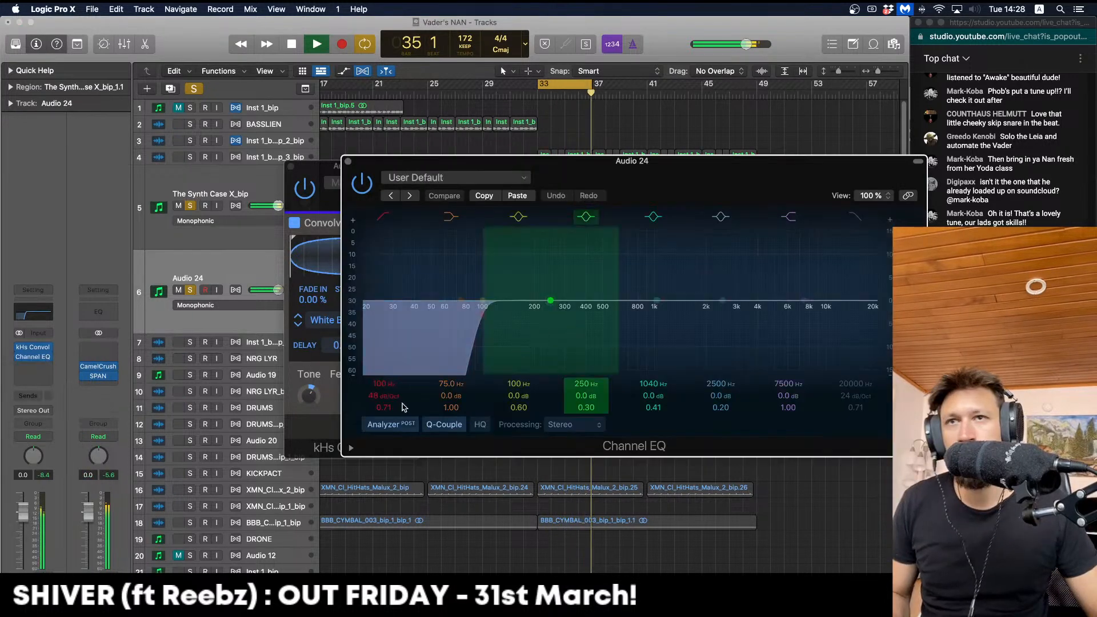
{"action": "left_click_drag", "start_coordinate": [390, 397], "coordinate": [391, 409]}
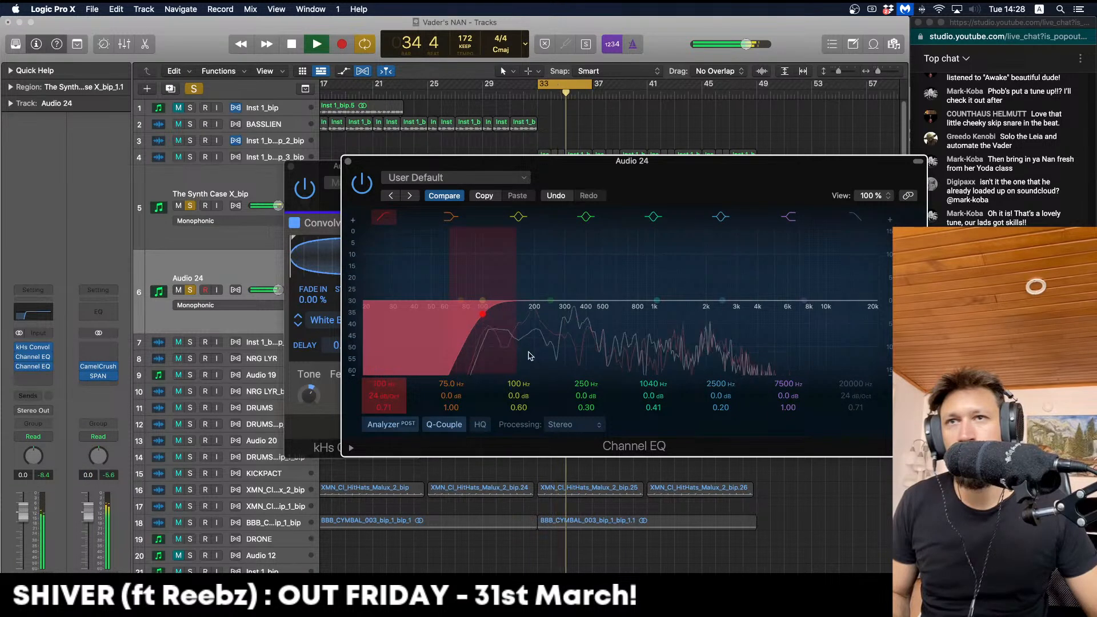
{"action": "left_click_drag", "start_coordinate": [528, 355], "coordinate": [605, 355]}
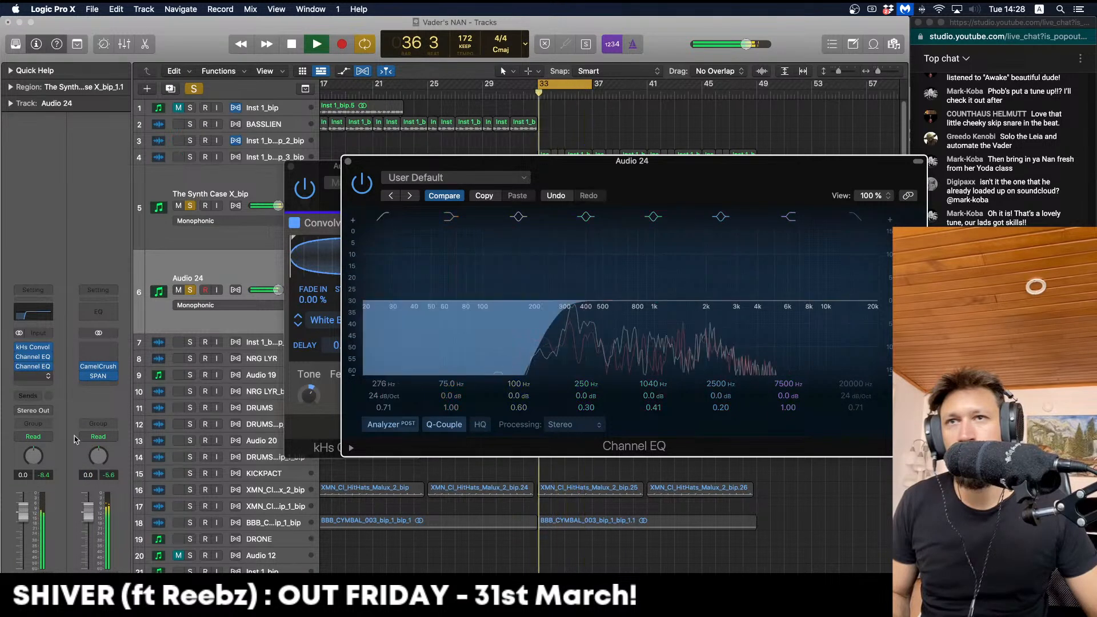
Insert Minimal Rift Feedback Lite on Audio 24 and close the EQ and Convolver windows
{"action": "left_click", "coordinate": [33, 376]}
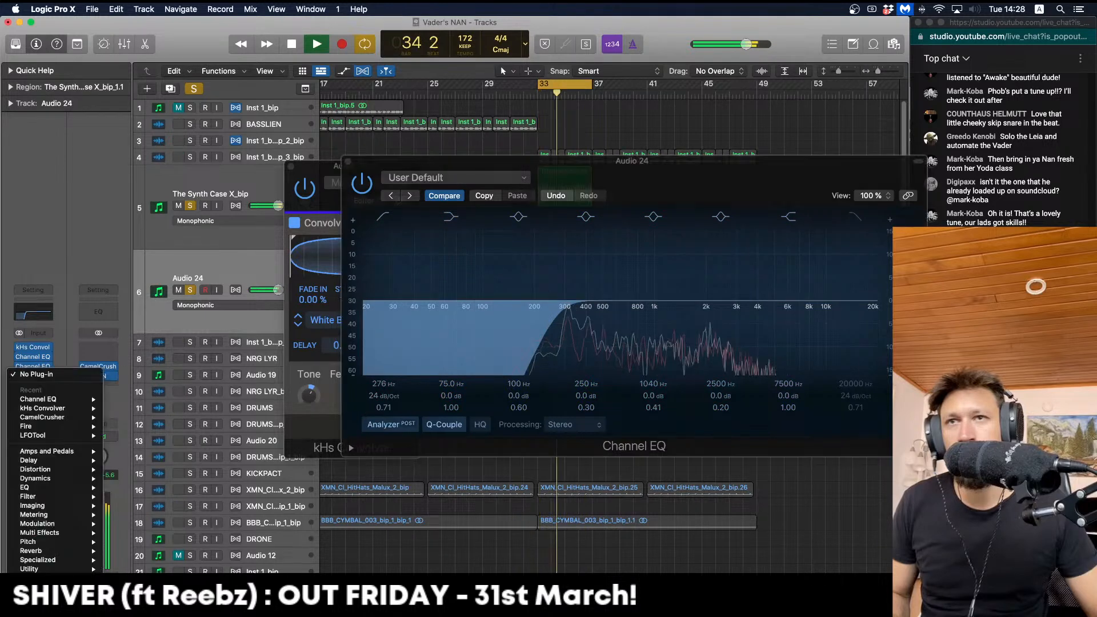
{"action": "mouse_move", "coordinate": [40, 584]}
{"action": "mouse_move", "coordinate": [172, 432]}
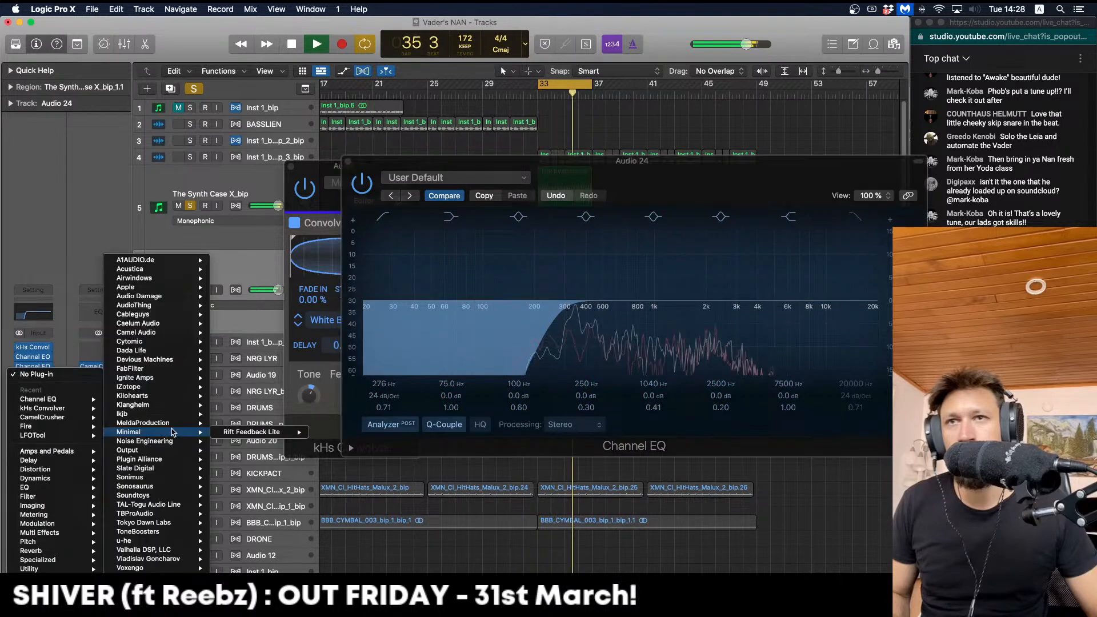
{"action": "left_click", "coordinate": [250, 434]}
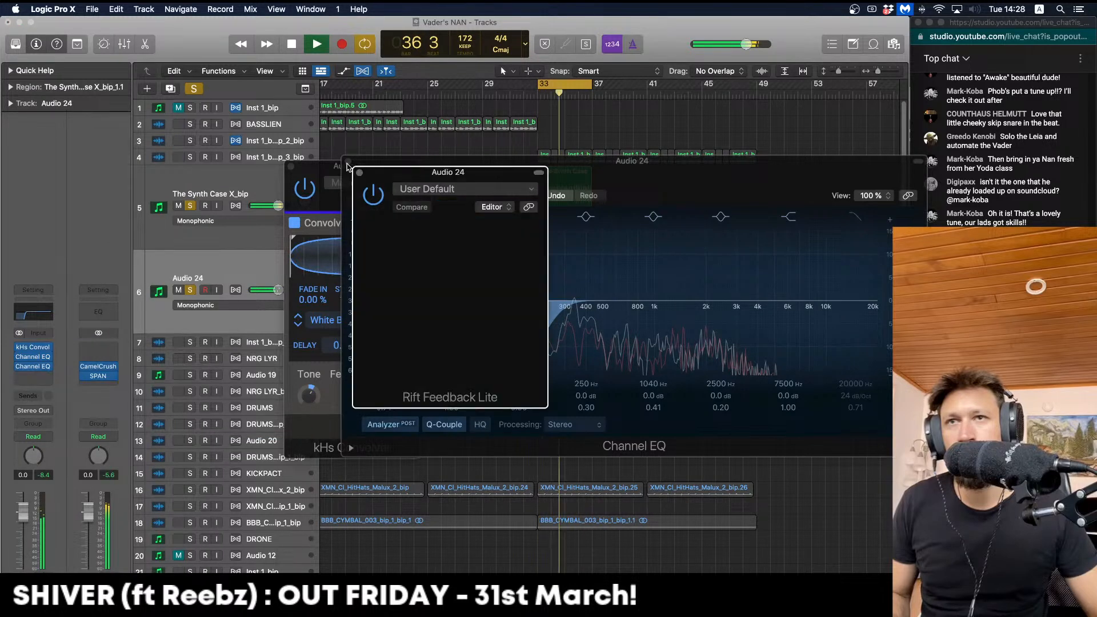
{"action": "left_click", "coordinate": [348, 162]}
{"action": "left_click", "coordinate": [291, 166]}
{"action": "left_click_drag", "start_coordinate": [424, 176], "coordinate": [337, 138]}
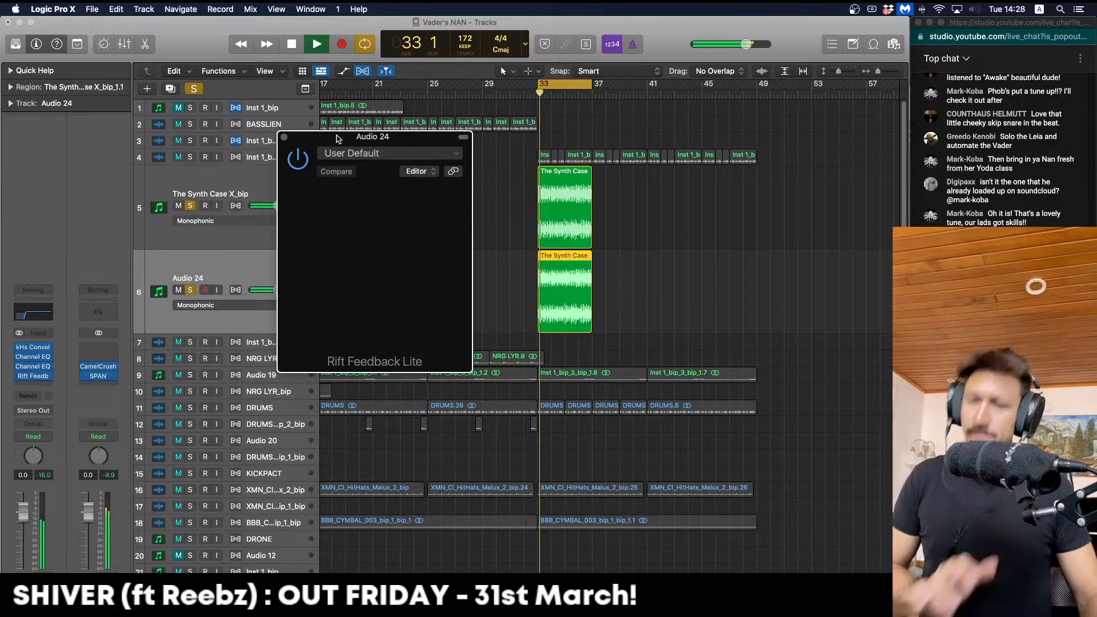
Check Rift's TUNED and TIMED options, stop playback and reposition the Rift window
{"action": "left_click", "coordinate": [369, 230]}
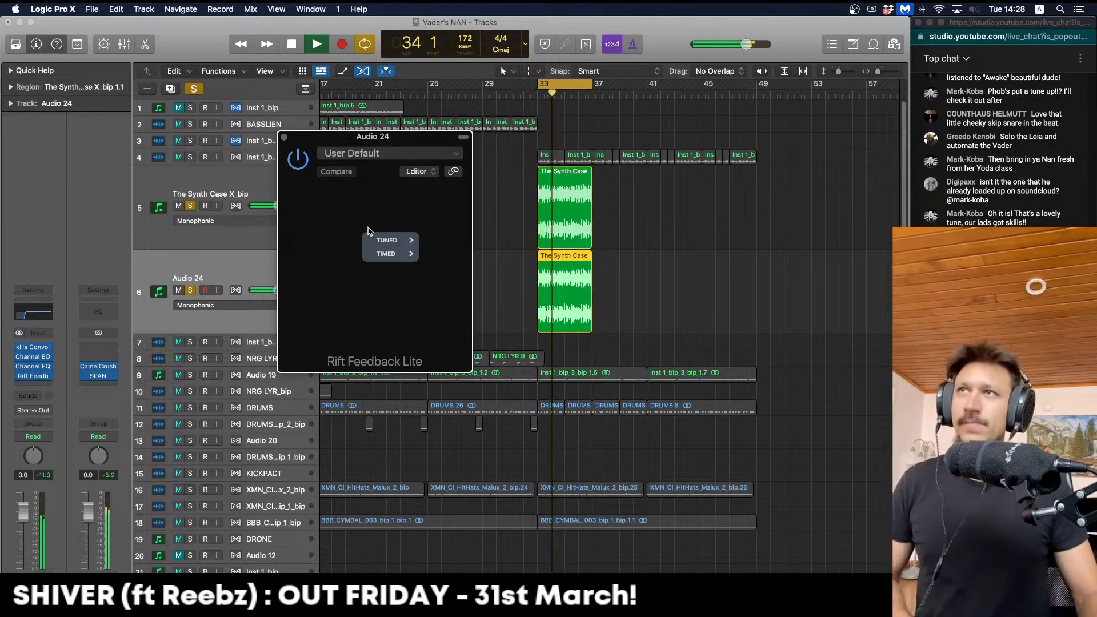
{"action": "left_click", "coordinate": [374, 207]}
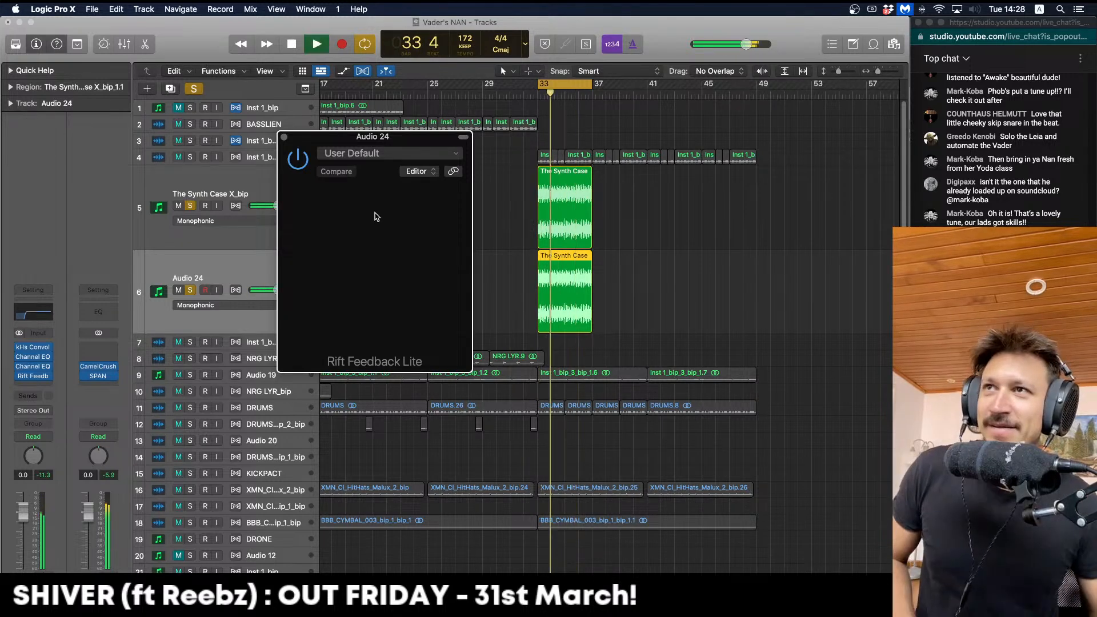
{"action": "key", "text": "space"}
{"action": "left_click_drag", "start_coordinate": [424, 138], "coordinate": [398, 134]}
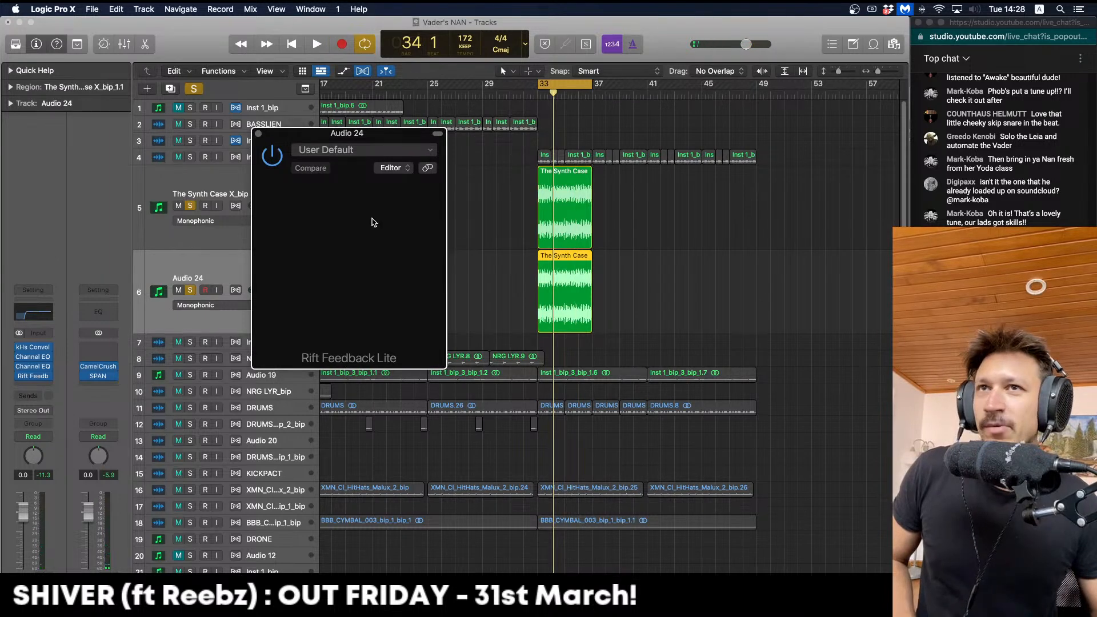
{"action": "left_click_drag", "start_coordinate": [405, 135], "coordinate": [451, 136]}
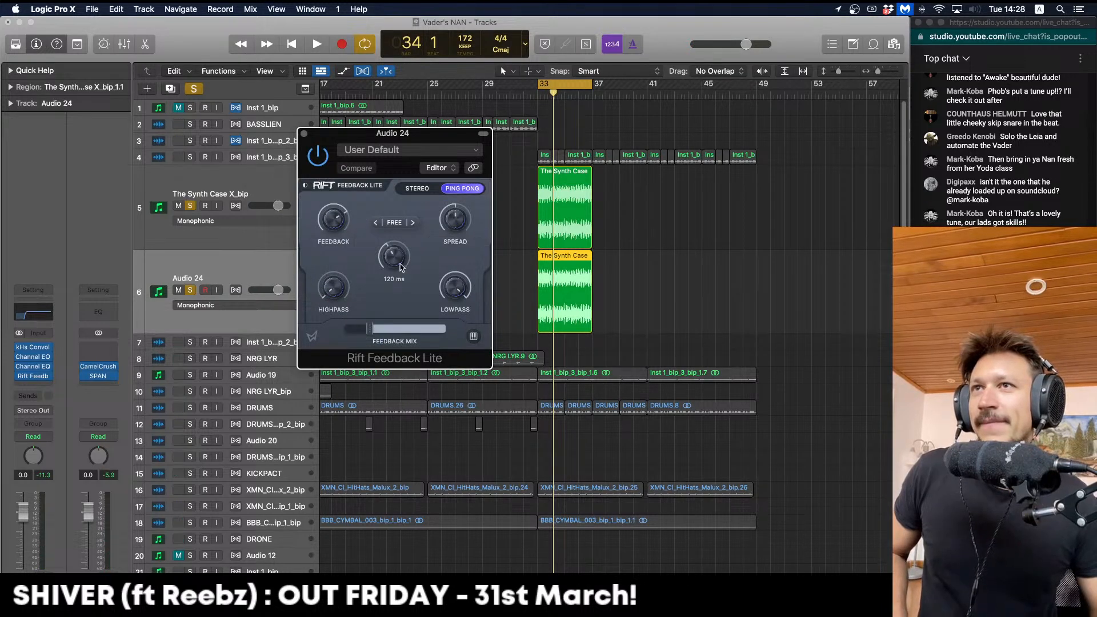
Shorten Rift's delay time, raise its highpass to 510 Hz and lower feedback mix to 11%
{"action": "key", "text": "space"}
{"action": "mouse_move", "coordinate": [385, 254]}
{"action": "left_click_drag", "start_coordinate": [385, 262], "coordinate": [386, 265]}
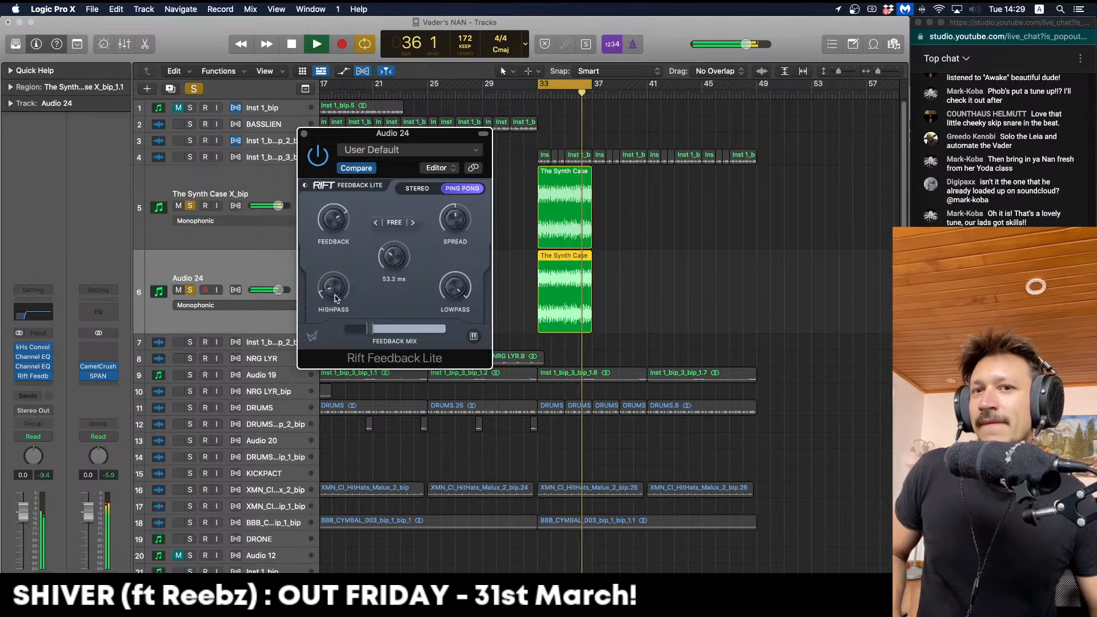
{"action": "mouse_move", "coordinate": [336, 282]}
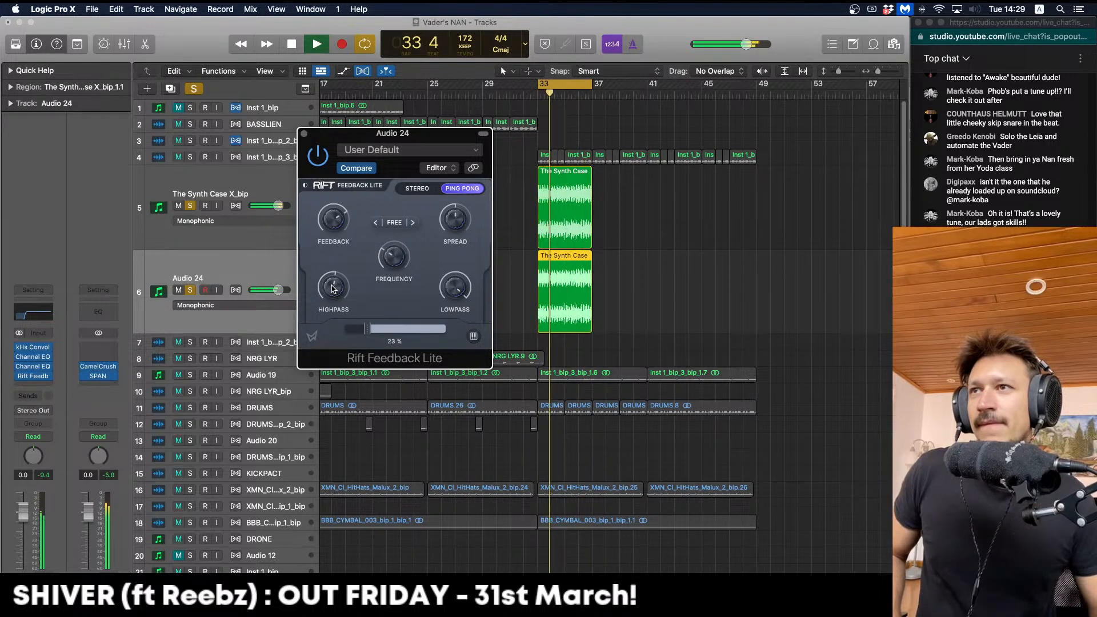
{"action": "mouse_move", "coordinate": [344, 282]}
{"action": "left_mouse_down"}
{"action": "mouse_move", "coordinate": [352, 308]}
{"action": "mouse_move", "coordinate": [340, 283]}
{"action": "left_mouse_up"}
{"action": "key", "text": "space"}
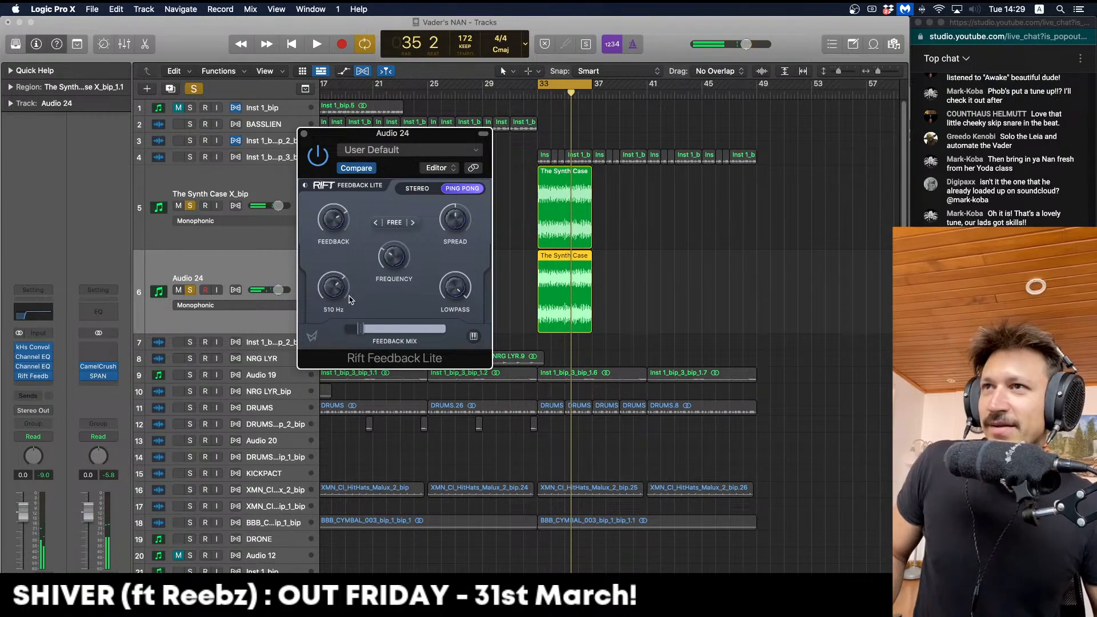
{"action": "left_click_drag", "start_coordinate": [357, 327], "coordinate": [354, 328]}
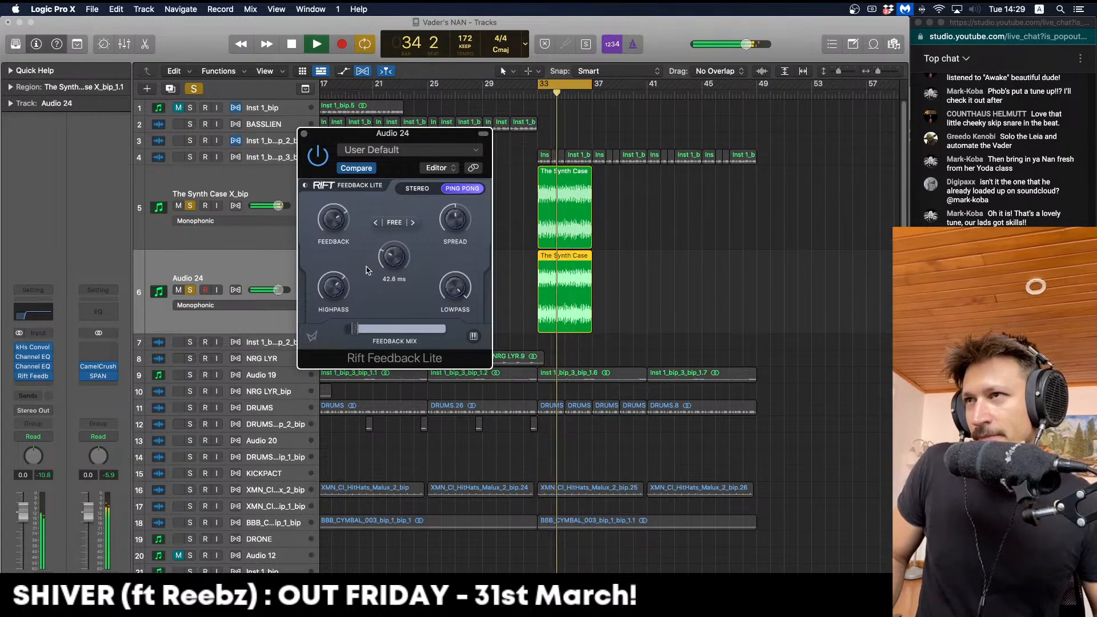
Unsolo Audio 24 and The Synth Case X_bip, then close the Rift window
{"action": "left_click", "coordinate": [190, 290]}
{"action": "left_click", "coordinate": [190, 206]}
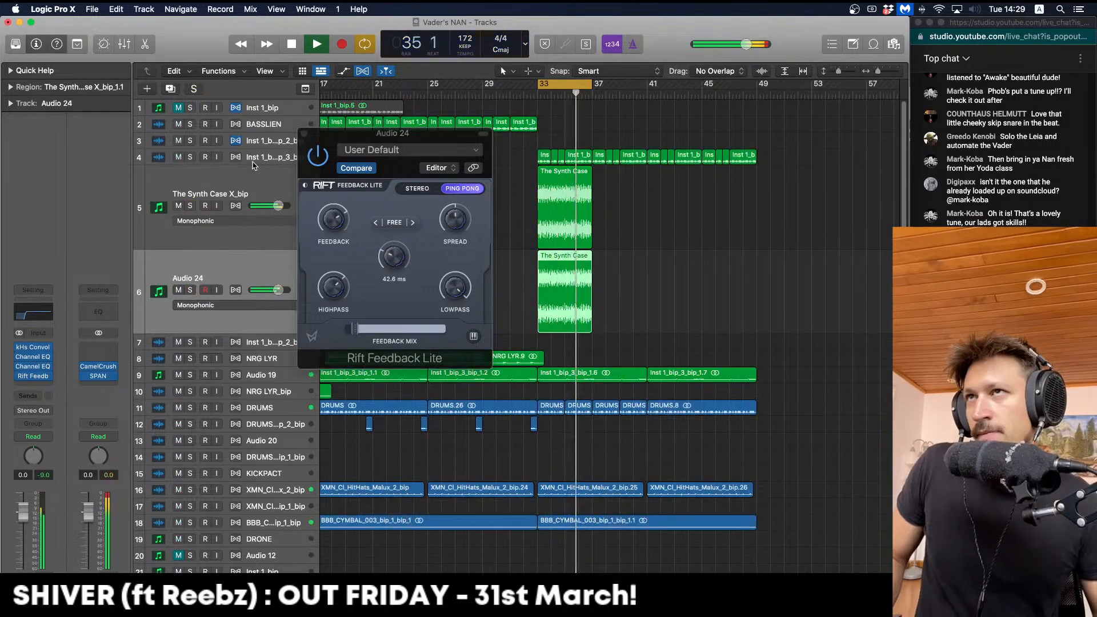
{"action": "left_click", "coordinate": [323, 141]}
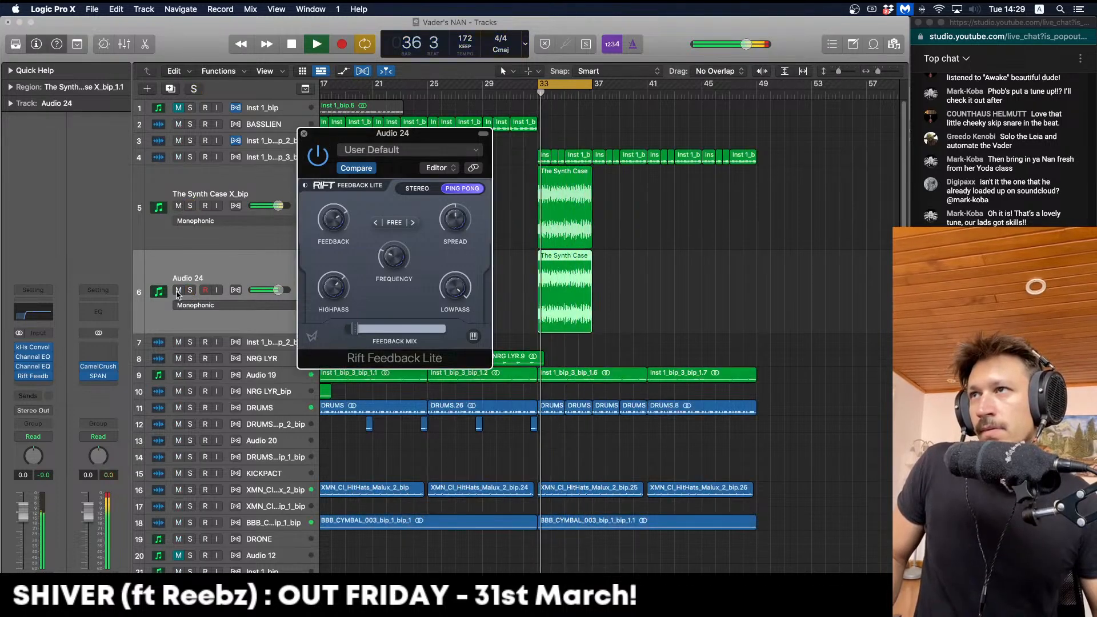
{"action": "key", "text": "super+w"}
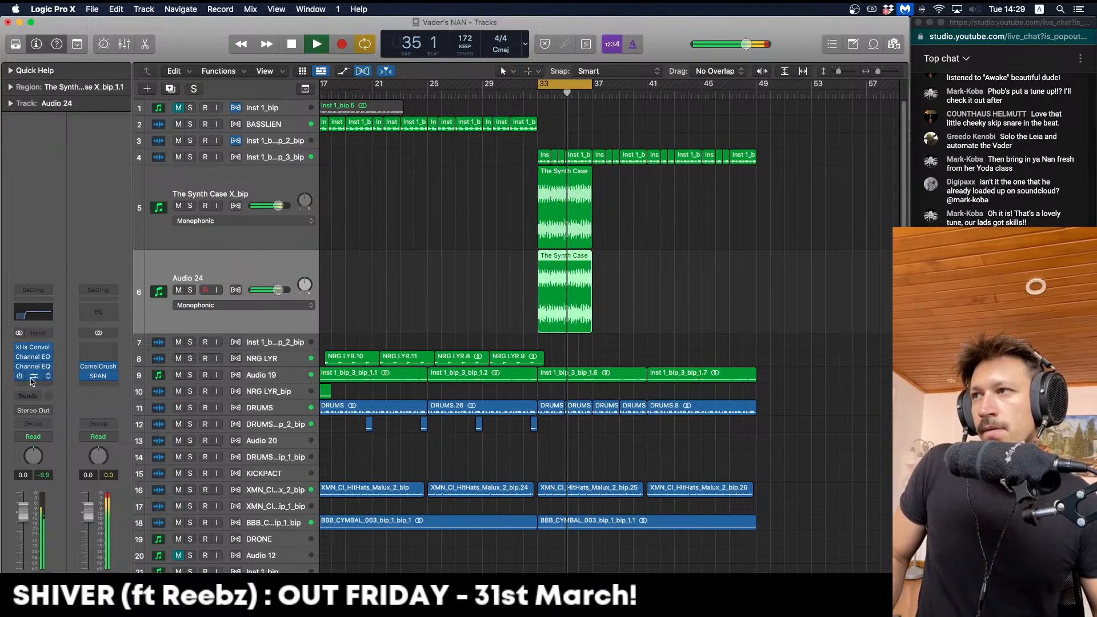
Retune Rift Feedback Lite to 58.5 ms, 8% feedback mix and 729 Hz highpass, then close it
{"action": "left_click", "coordinate": [33, 377]}
{"action": "key", "text": "space"}
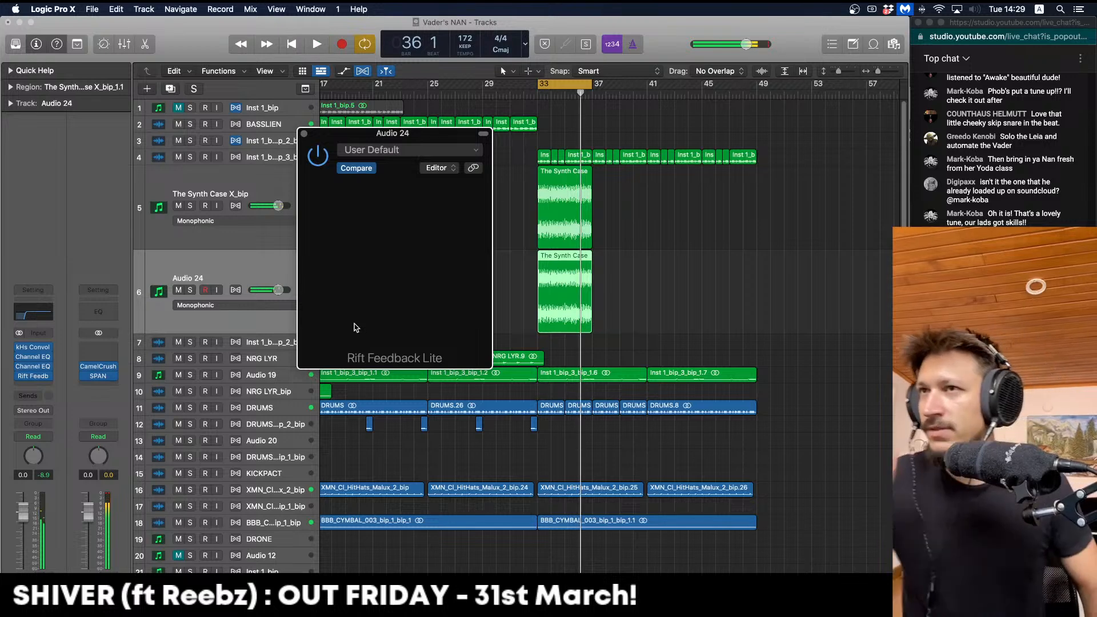
{"action": "left_click_drag", "start_coordinate": [401, 136], "coordinate": [395, 94]}
{"action": "key", "text": "space"}
{"action": "left_click_drag", "start_coordinate": [391, 226], "coordinate": [390, 224]}
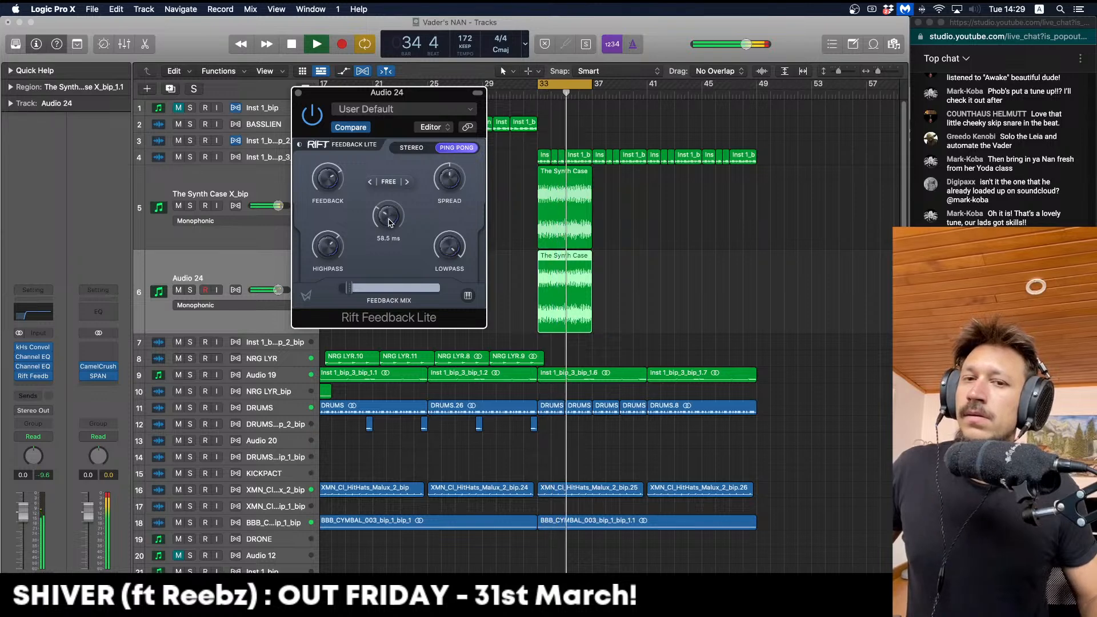
{"action": "left_click_drag", "start_coordinate": [351, 290], "coordinate": [347, 290]}
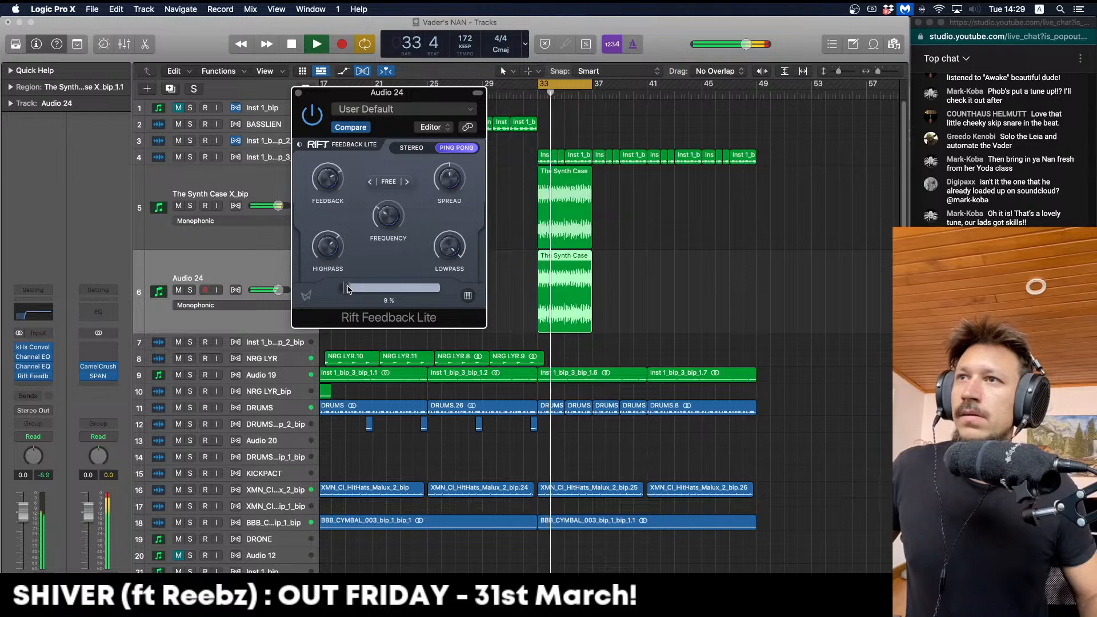
{"action": "mouse_move", "coordinate": [323, 237]}
{"action": "left_click_drag", "start_coordinate": [323, 237], "coordinate": [318, 215]}
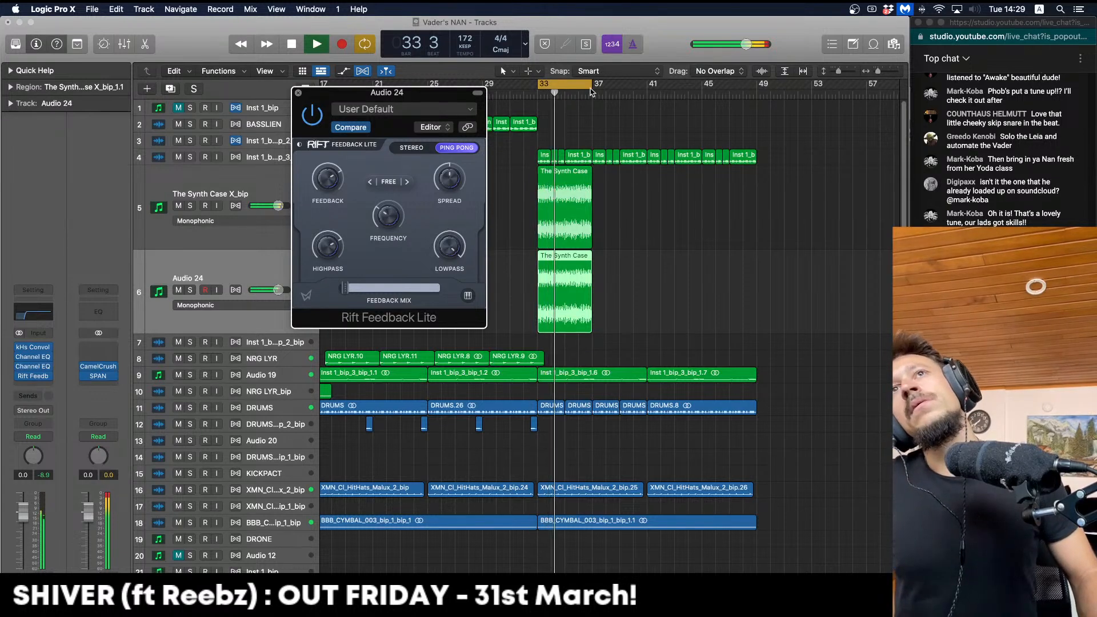
{"action": "key", "text": "super+w"}
{"action": "left_click", "coordinate": [495, 93]}
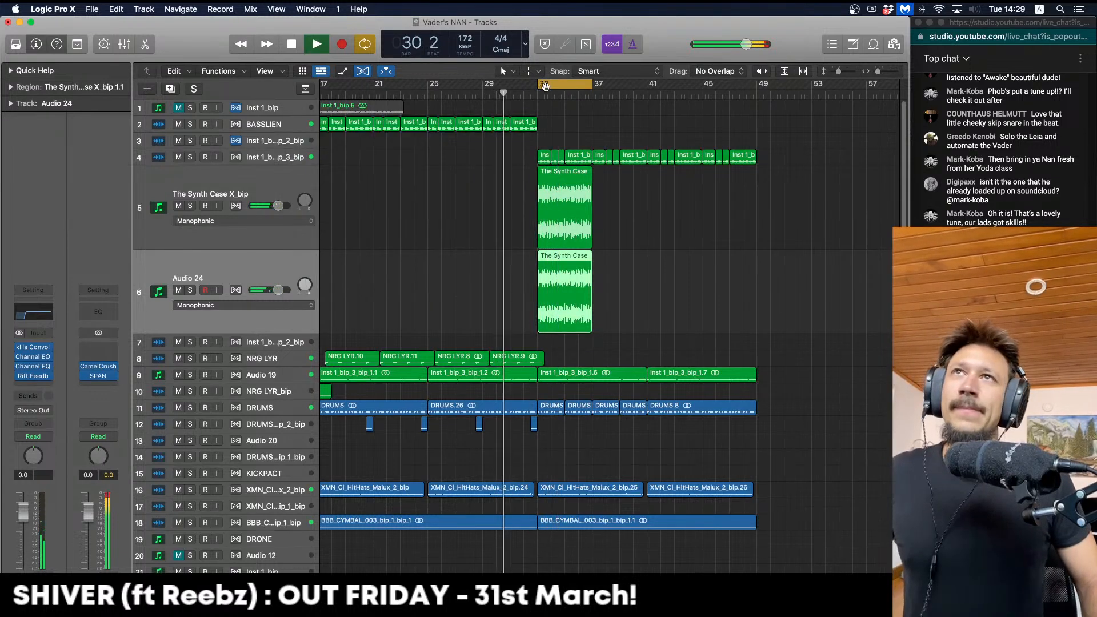
Turn off Cycle, stop playback, shrink the two synth tracks and zoom out the arrangement
{"action": "left_click", "coordinate": [545, 86]}
{"action": "key", "text": "space"}
{"action": "left_click", "coordinate": [508, 261]}
{"action": "key", "text": "ctrl+alt+super+z"}
{"action": "key", "text": "Up"}
{"action": "key", "text": "ctrl+alt+super+z"}
{"action": "key", "text": "super+Up"}
{"action": "key", "text": "super+Left"}
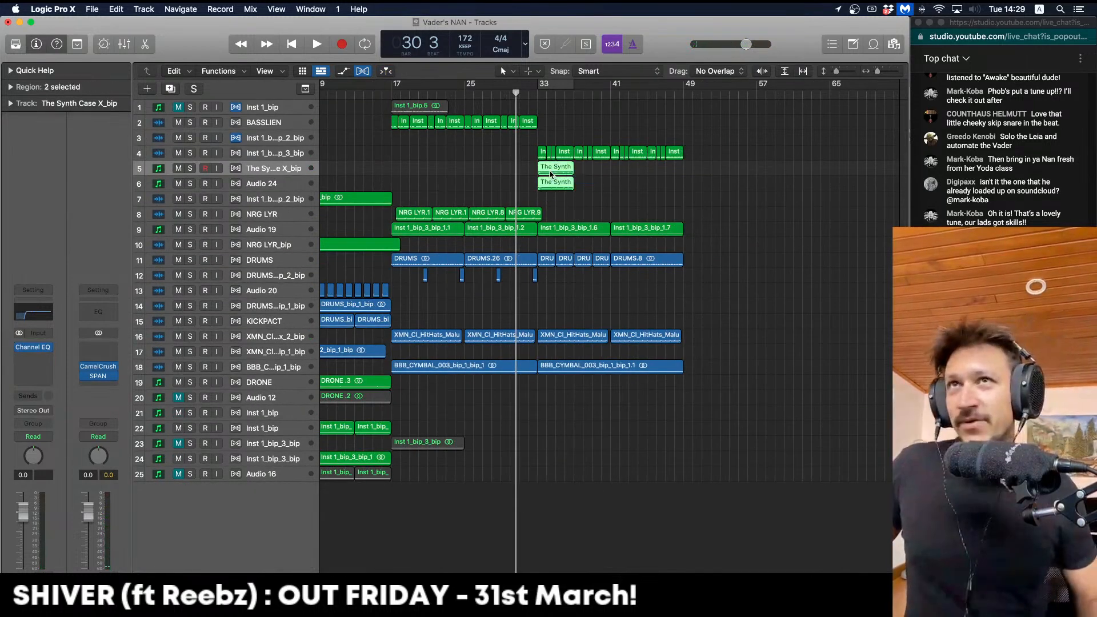
Option-copy both Synth Case regions to bar 37 and again to bar 13
{"action": "left_click_drag", "start_coordinate": [552, 170], "coordinate": [640, 170]}
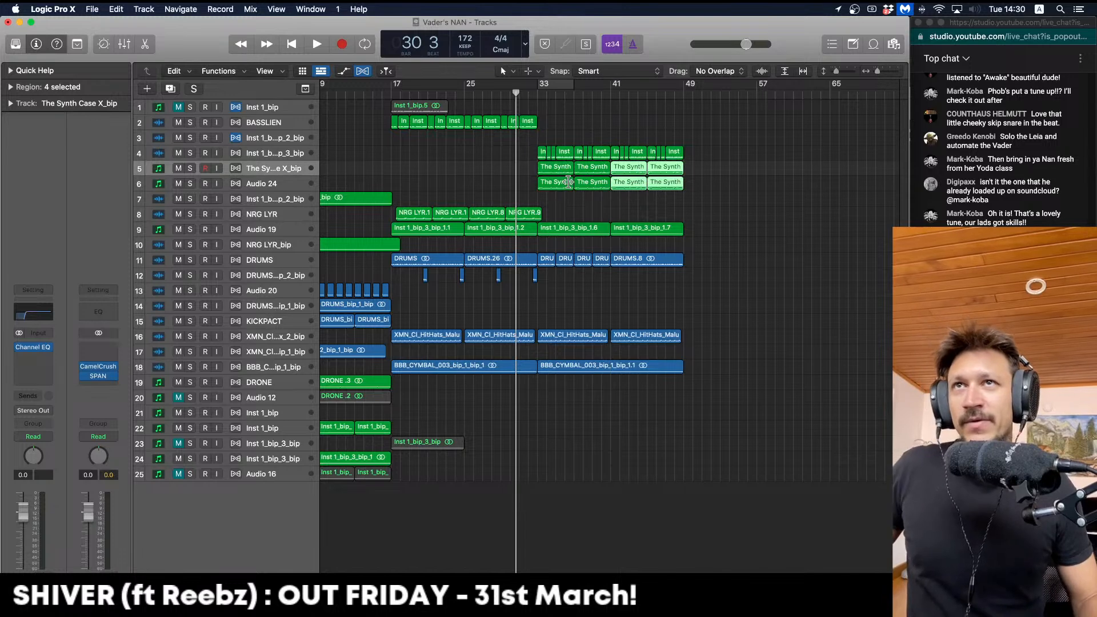
{"action": "scroll", "coordinate": [567, 183], "scroll_direction": "left", "scroll_amount": 3}
{"action": "left_click", "coordinate": [646, 182]}
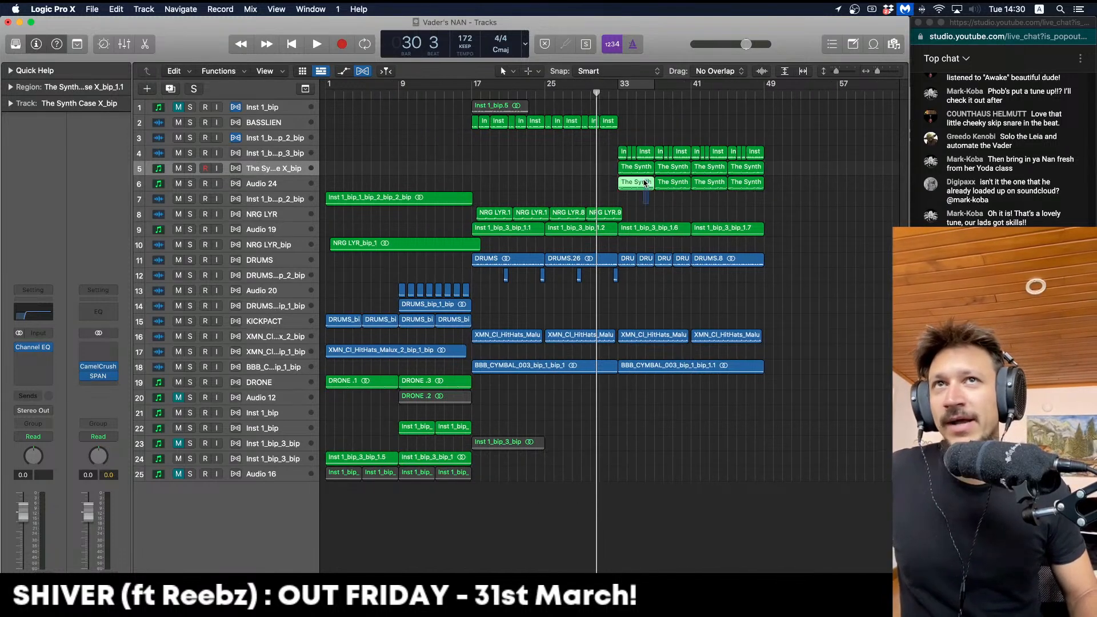
{"action": "left_click_drag", "start_coordinate": [635, 179], "coordinate": [460, 167]}
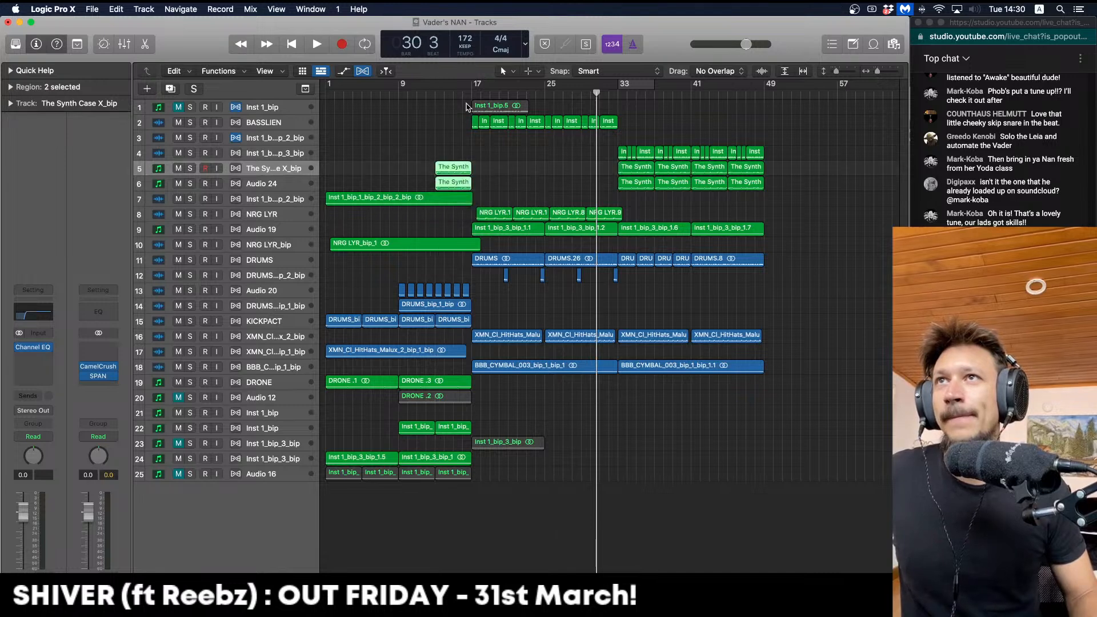
{"action": "left_click", "coordinate": [445, 93]}
Start playback and copy the two bar-13 Synth regions to bar 9
{"action": "key", "text": "space"}
{"action": "left_click", "coordinate": [417, 150]}
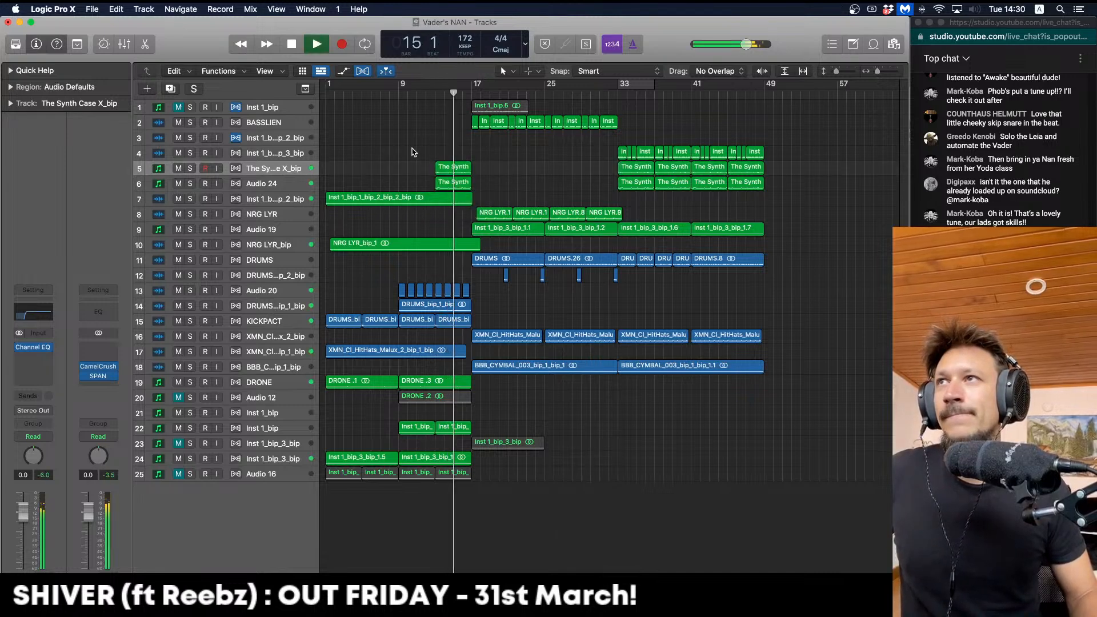
{"action": "left_click", "coordinate": [447, 168]}
{"action": "left_click", "coordinate": [445, 181], "text": "shift"}
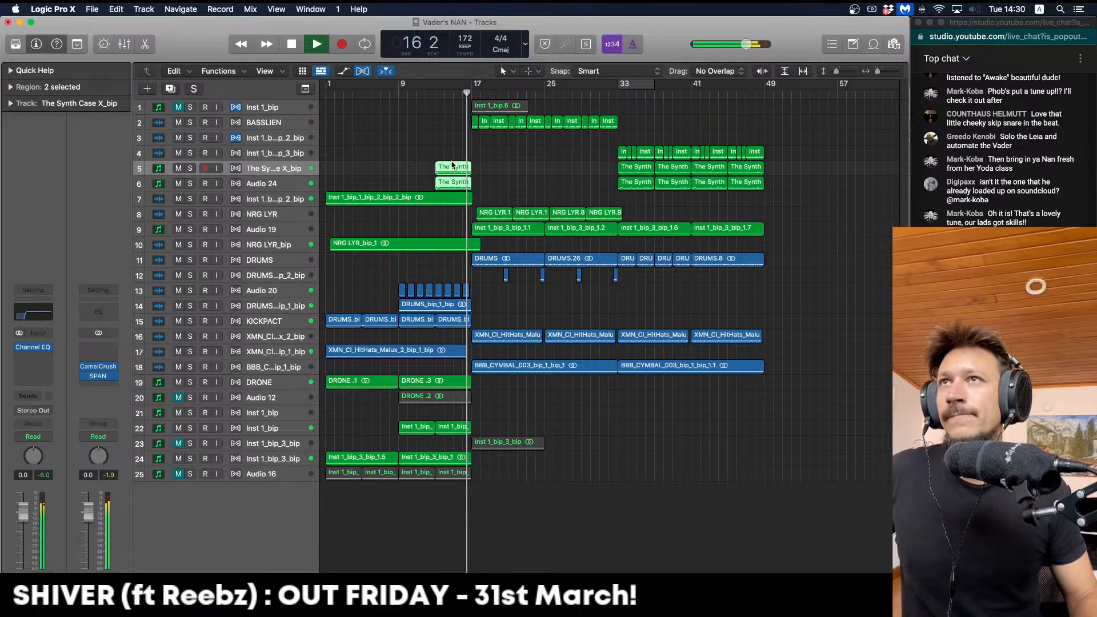
{"action": "left_click_drag", "start_coordinate": [453, 167], "coordinate": [415, 167]}
{"action": "left_click", "coordinate": [419, 148]}
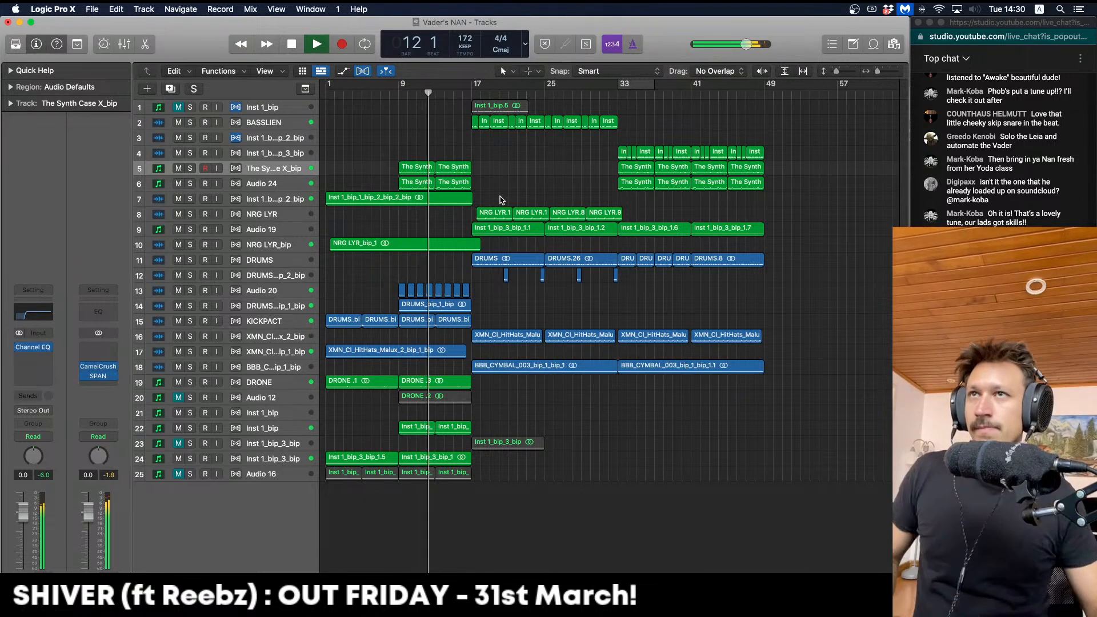
Compare the copies by muting and unmuting track 5 and Audio 24, then stop
{"action": "left_click", "coordinate": [177, 169]}
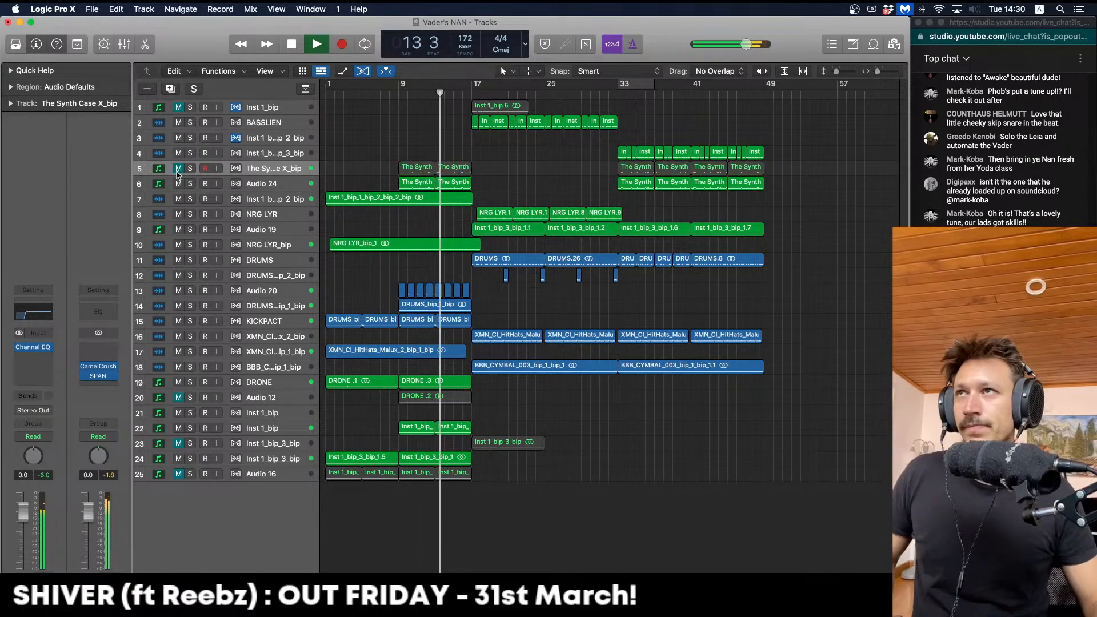
{"action": "left_click", "coordinate": [178, 169]}
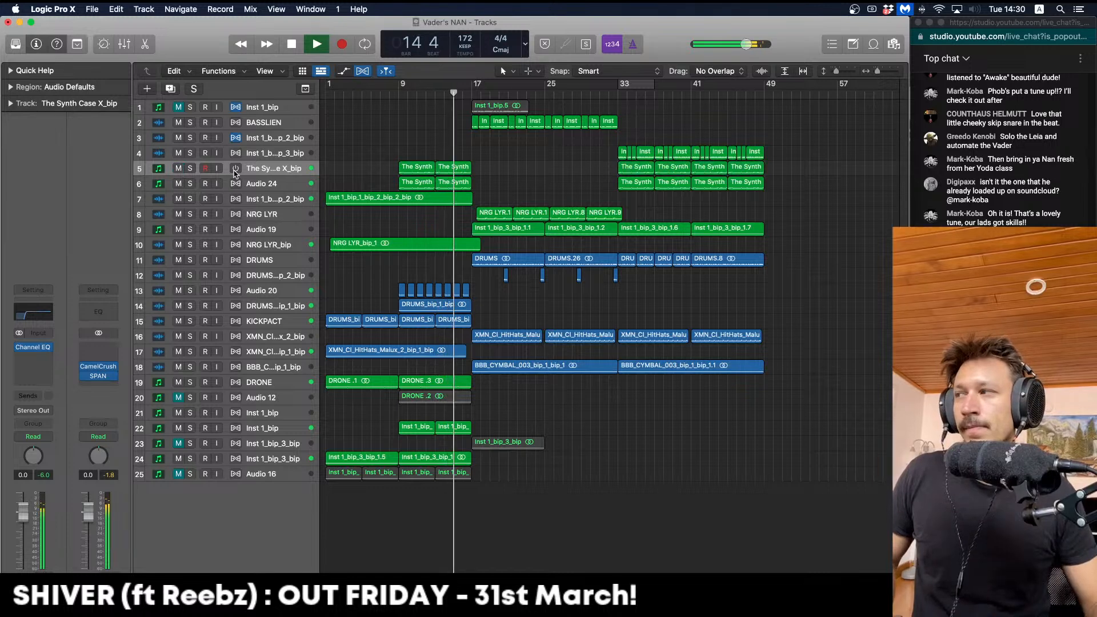
{"action": "left_click", "coordinate": [178, 184]}
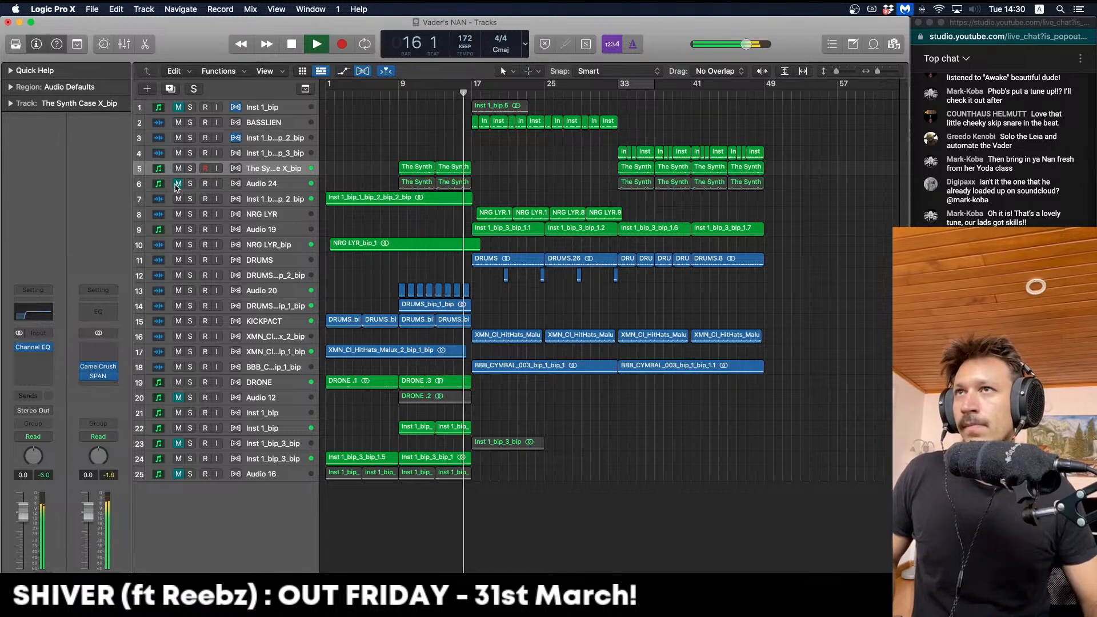
{"action": "left_click", "coordinate": [178, 184]}
{"action": "key", "text": "space"}
Bounce the four Synth regions at bars 9–17 in place onto a new track
{"action": "left_click_drag", "start_coordinate": [463, 174], "coordinate": [409, 157]}
{"action": "key", "text": "ctrl+b"}
{"action": "key", "text": "Return"}
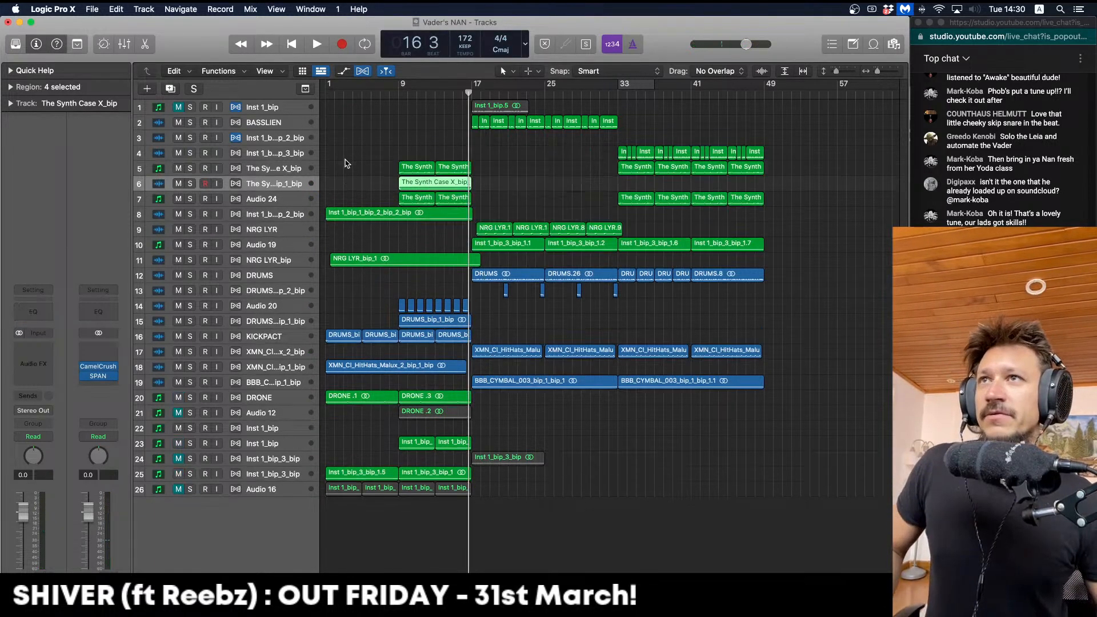
Delete the early Synth regions from Audio 24 and track 5
{"action": "left_click", "coordinate": [263, 201]}
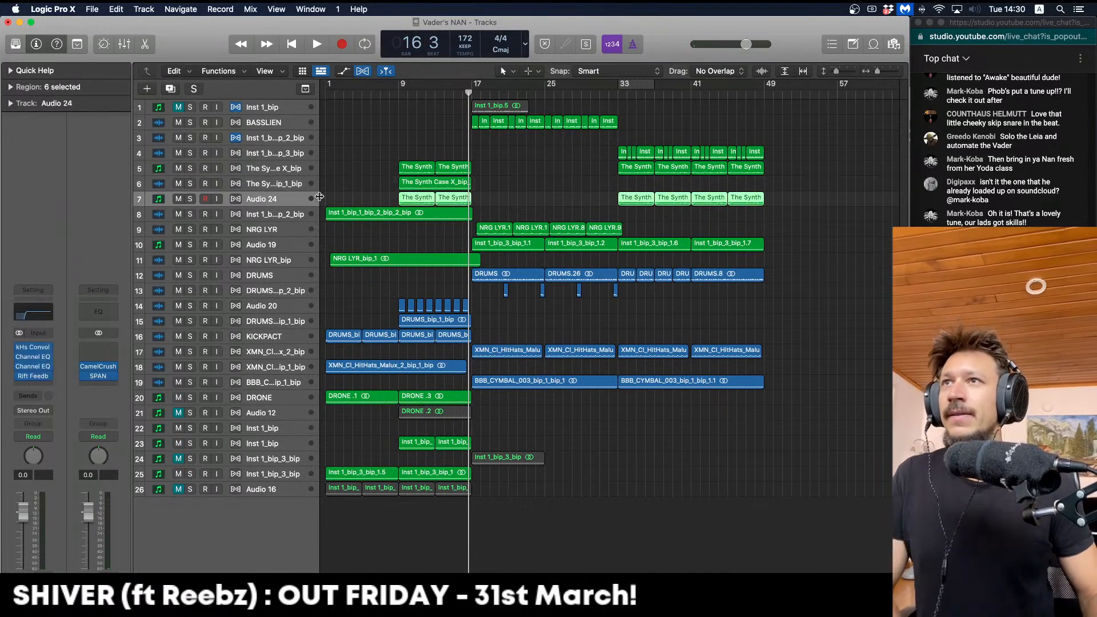
{"action": "left_click_drag", "start_coordinate": [506, 198], "coordinate": [377, 201]}
{"action": "key", "text": "Delete"}
{"action": "left_click_drag", "start_coordinate": [502, 174], "coordinate": [400, 151]}
{"action": "key", "text": "Delete"}
Set a bar 9–25 loop and solo the bounced synth track while playing
{"action": "left_click_drag", "start_coordinate": [403, 87], "coordinate": [562, 86]}
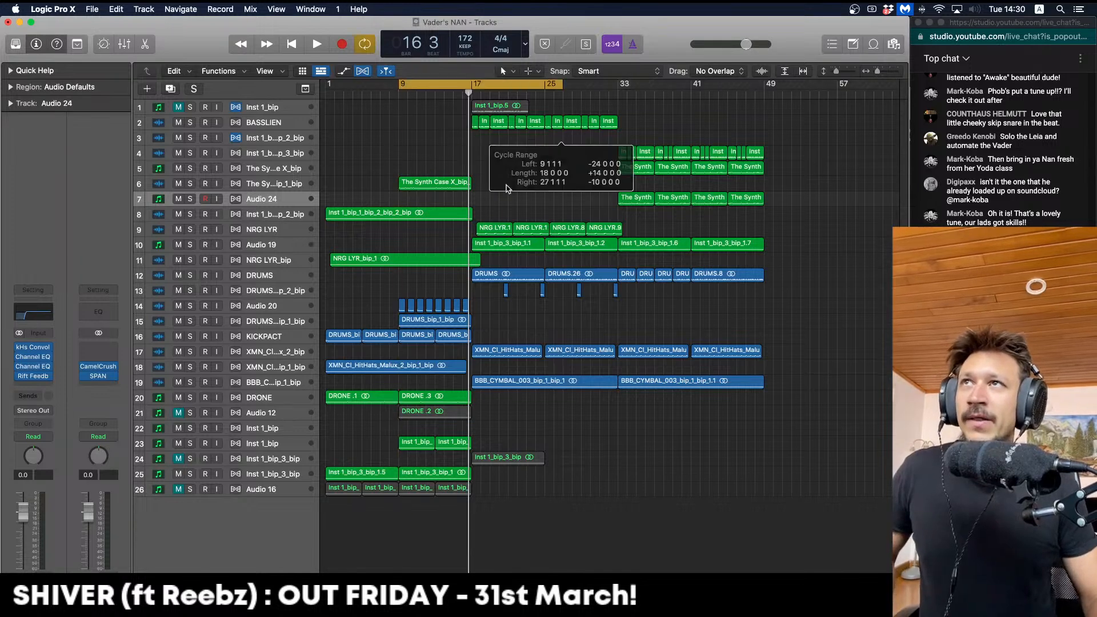
{"action": "key", "text": "space"}
{"action": "key", "text": "space"}
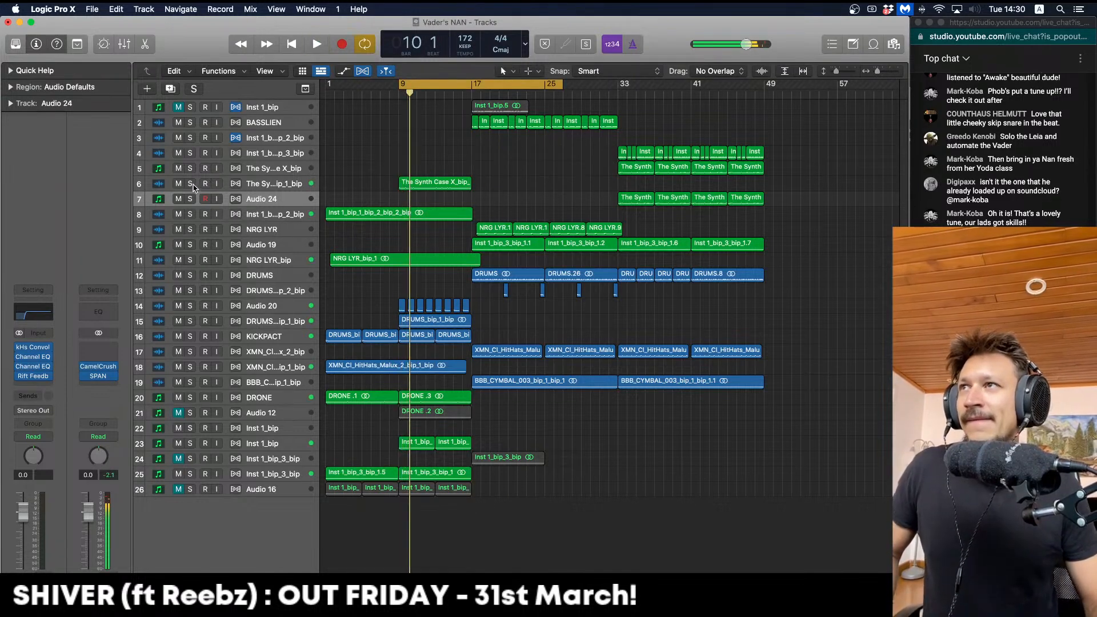
{"action": "left_click", "coordinate": [191, 184]}
{"action": "left_click", "coordinate": [277, 186]}
{"action": "key", "text": "space"}
{"action": "key", "text": "space"}
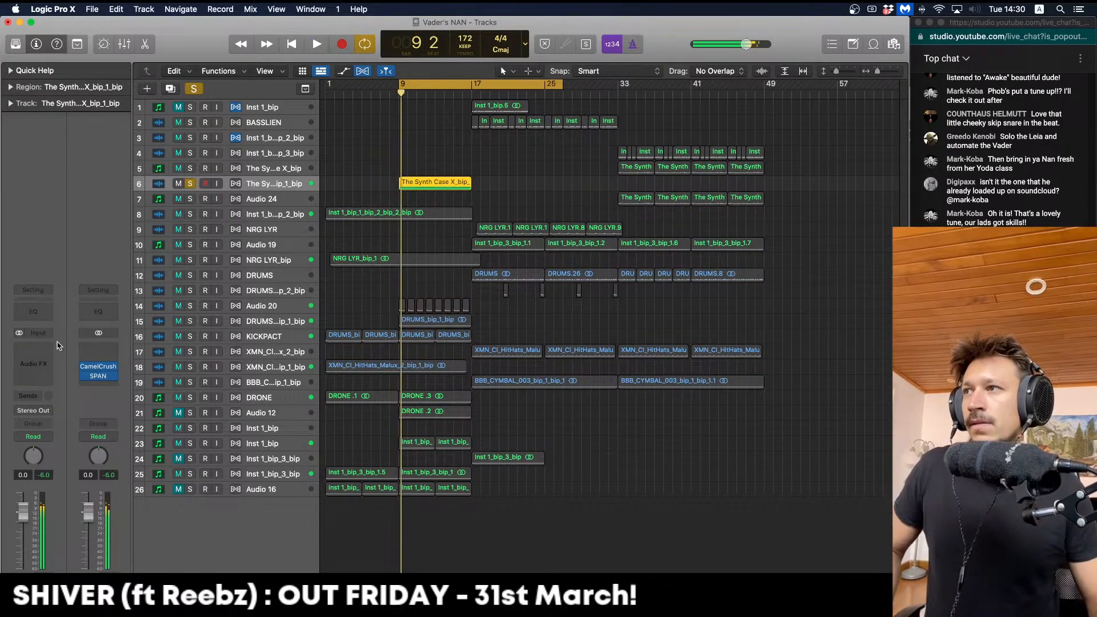
Insert Soundtoys FilterFreak1 in Stereo on the bounced synth track and audition it
{"action": "left_click", "coordinate": [44, 343]}
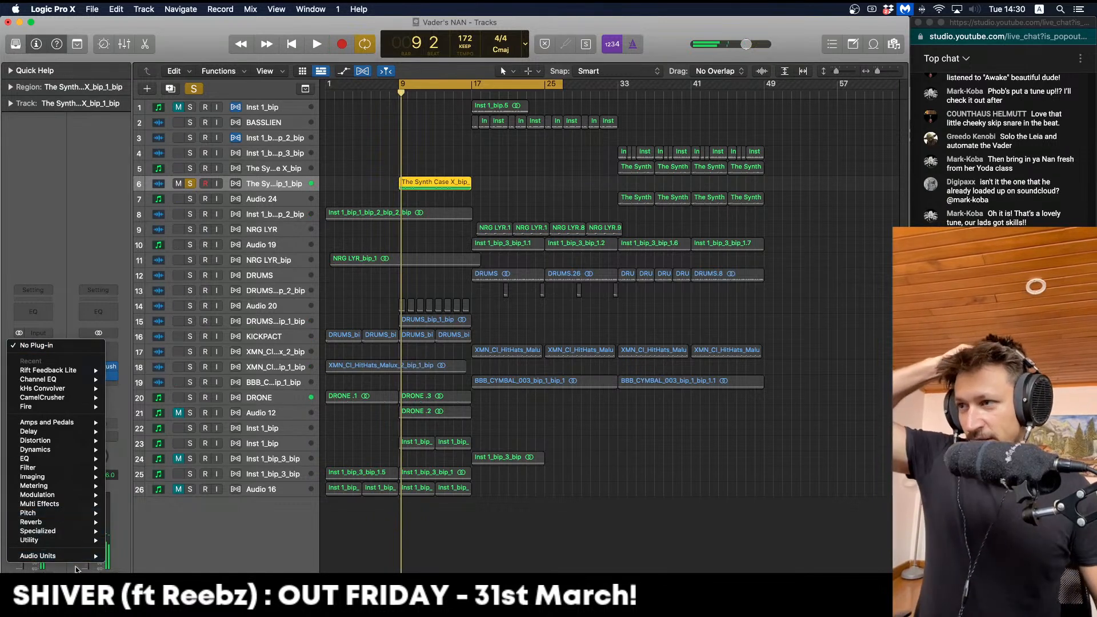
{"action": "mouse_move", "coordinate": [71, 556]}
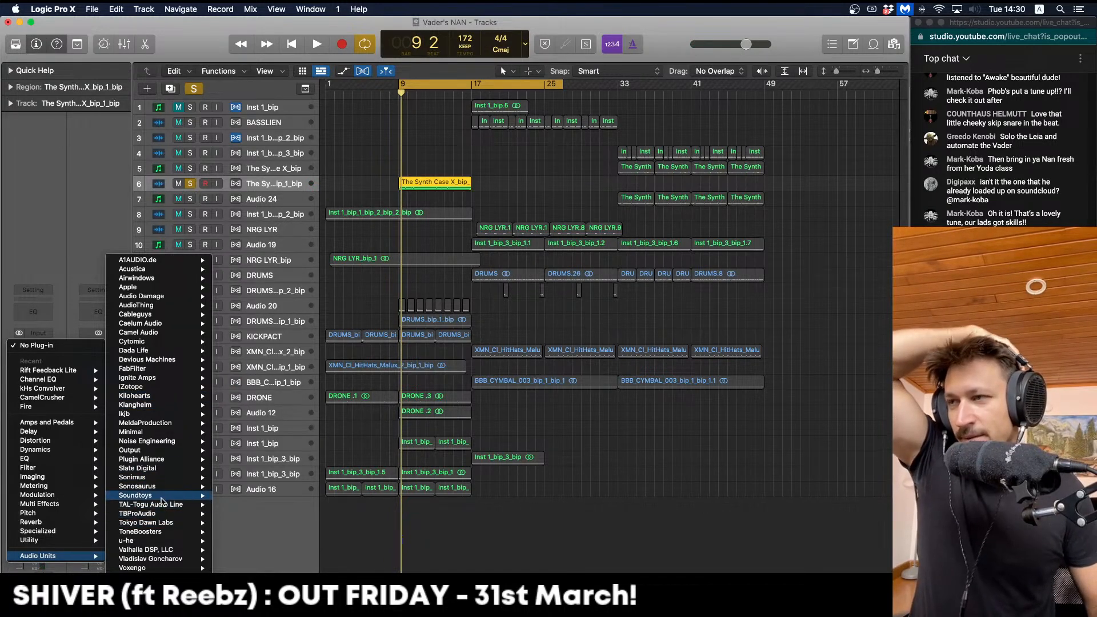
{"action": "mouse_move", "coordinate": [166, 497]}
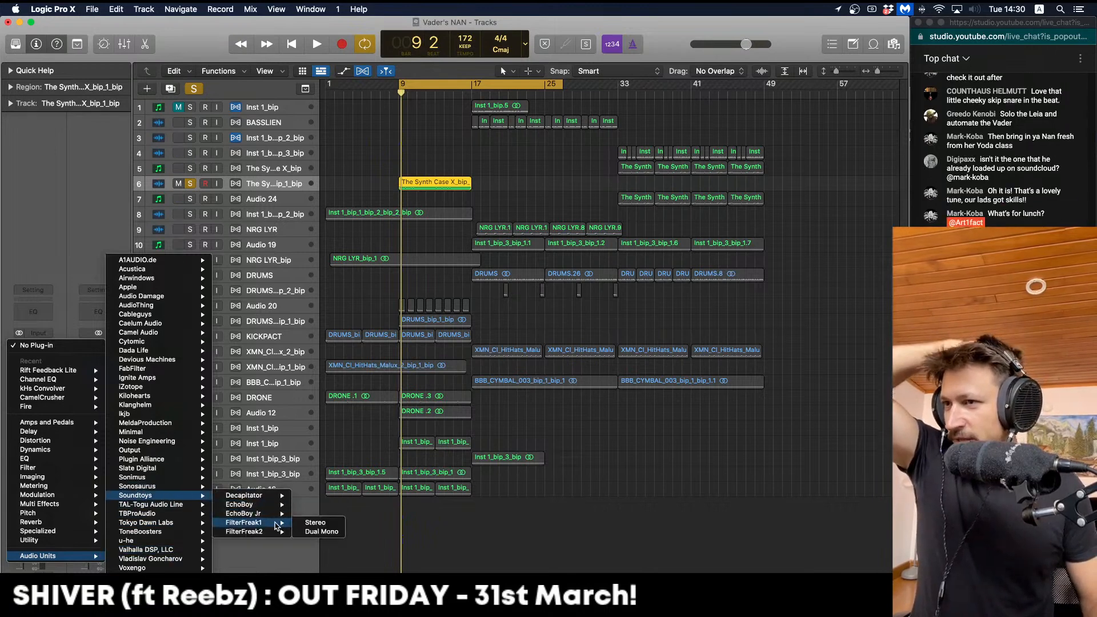
{"action": "left_click", "coordinate": [303, 524]}
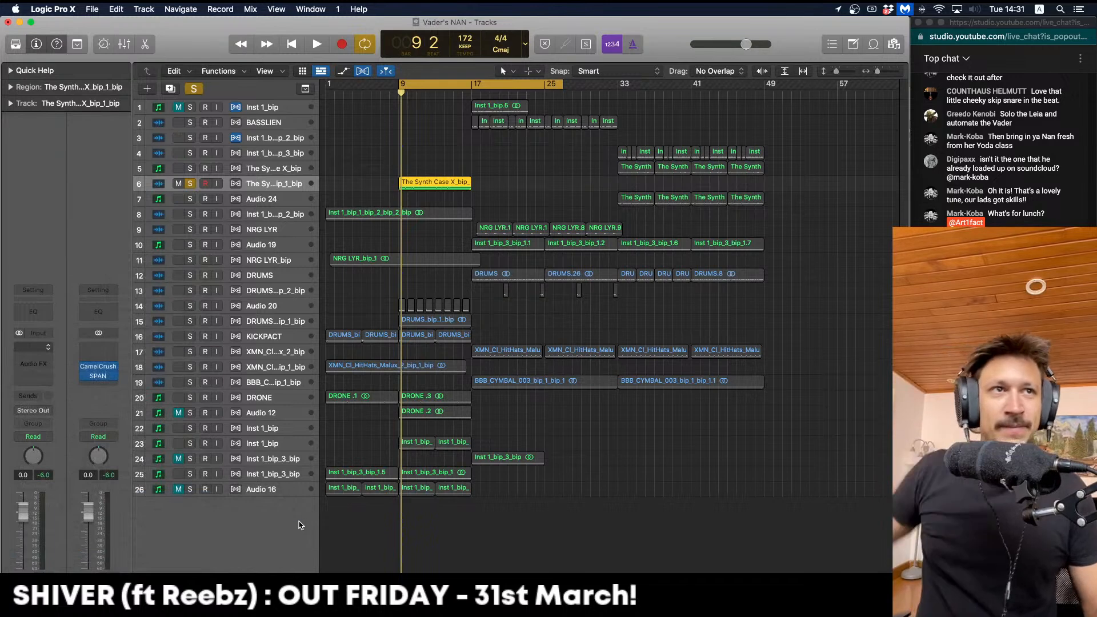
{"action": "key", "text": "space"}
{"action": "key", "text": "space"}
Set FilterFreak to Rhythm mode with a cycle length measured in bars
{"action": "left_click", "coordinate": [659, 342]}
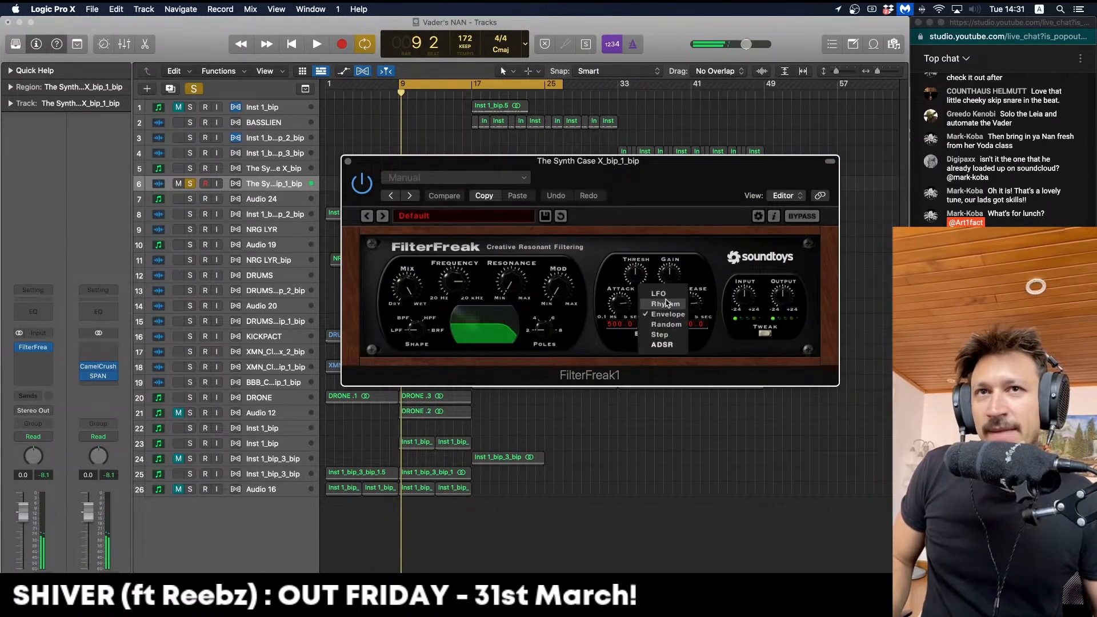
{"action": "left_click", "coordinate": [664, 305]}
{"action": "key", "text": "space"}
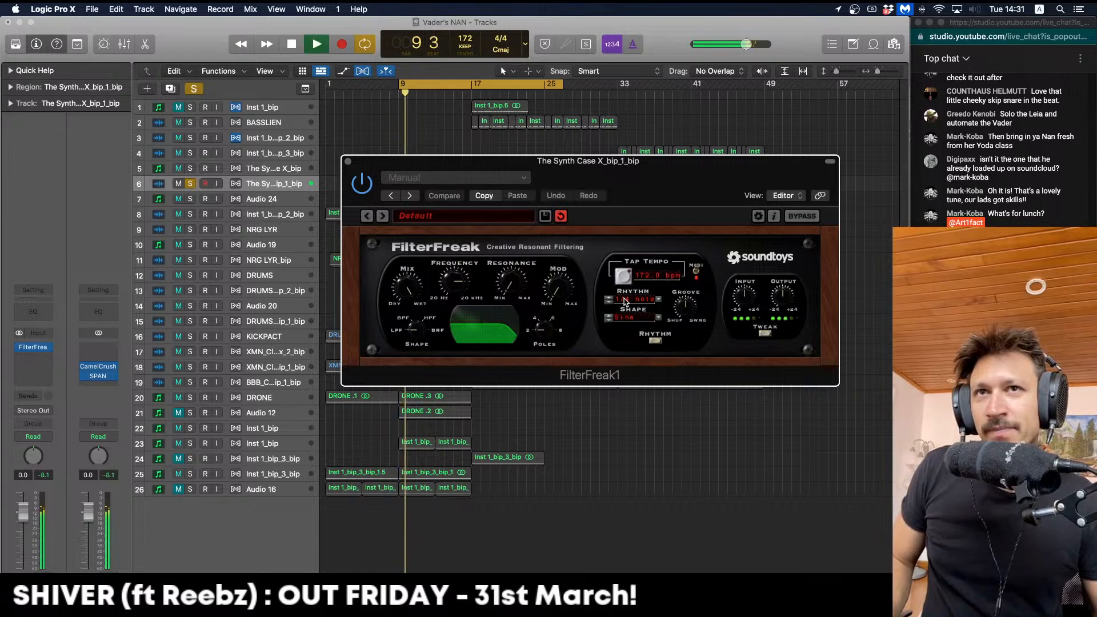
{"action": "left_click", "coordinate": [639, 302]}
{"action": "mouse_move", "coordinate": [646, 321]}
{"action": "left_click", "coordinate": [685, 321]}
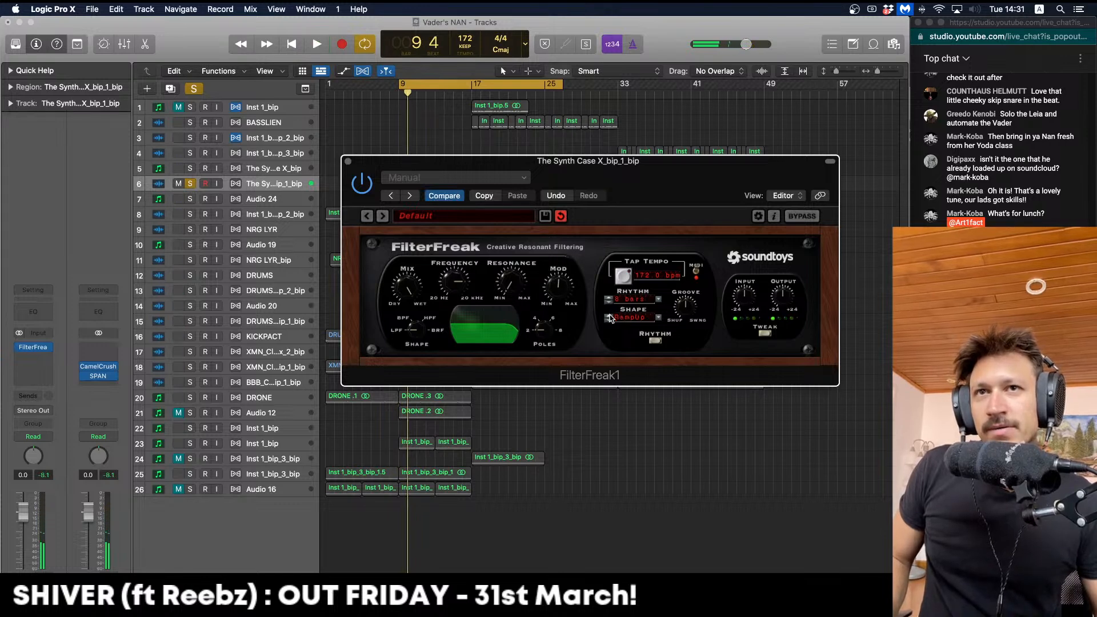
Audition the rhythmic filter from bar 9, then unsolo the synth track to hear the full mix
{"action": "key", "text": "space"}
{"action": "key", "text": "space"}
{"action": "key", "text": "space"}
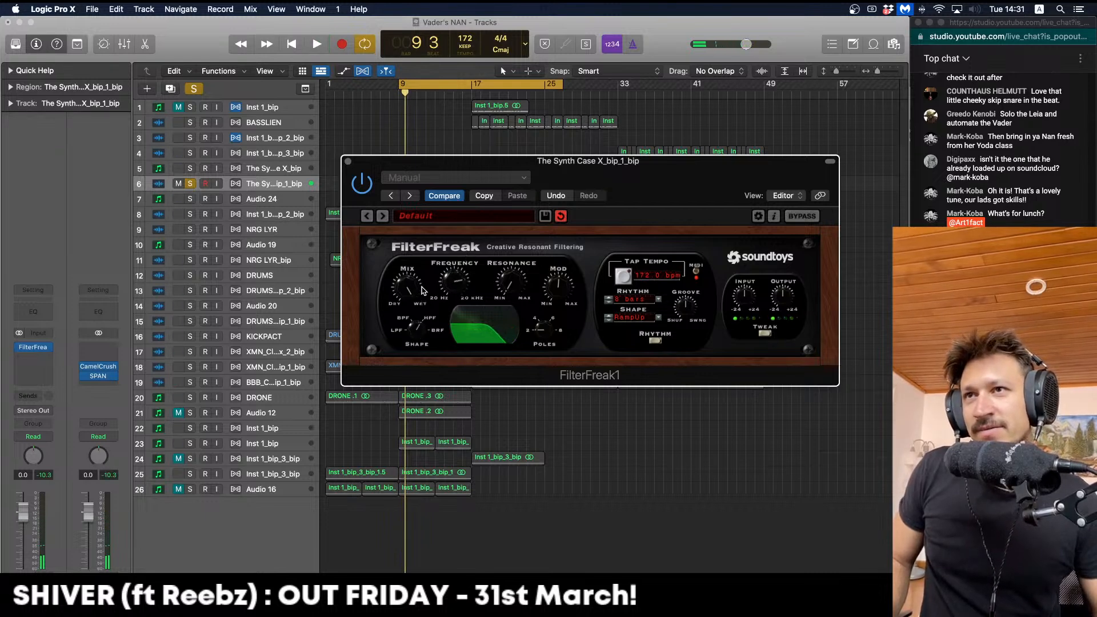
{"action": "key", "text": "space"}
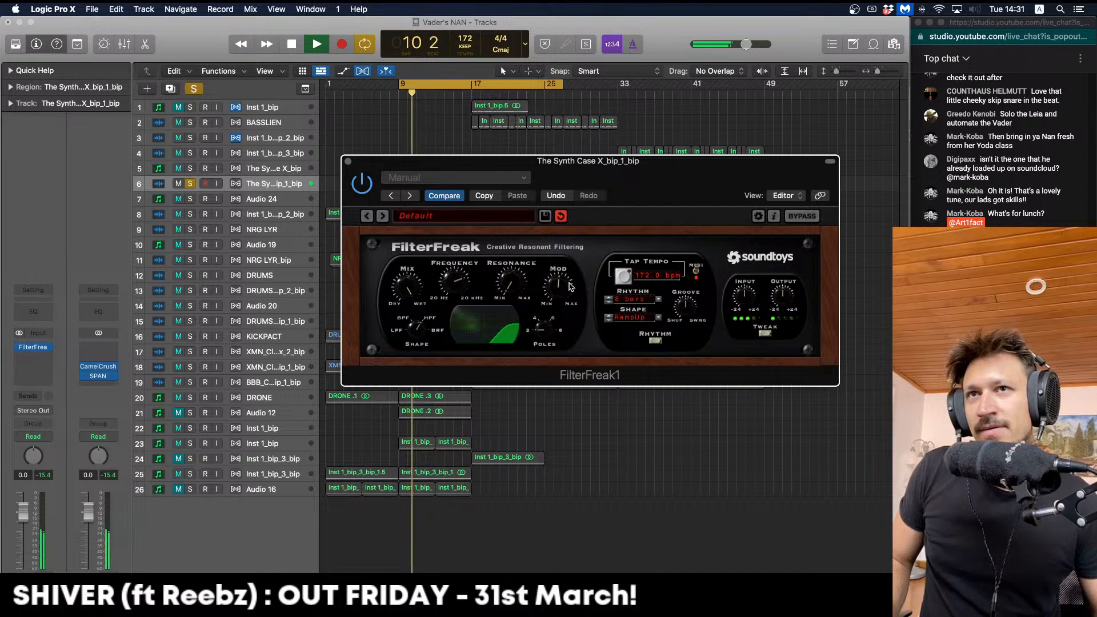
{"action": "key", "text": "space"}
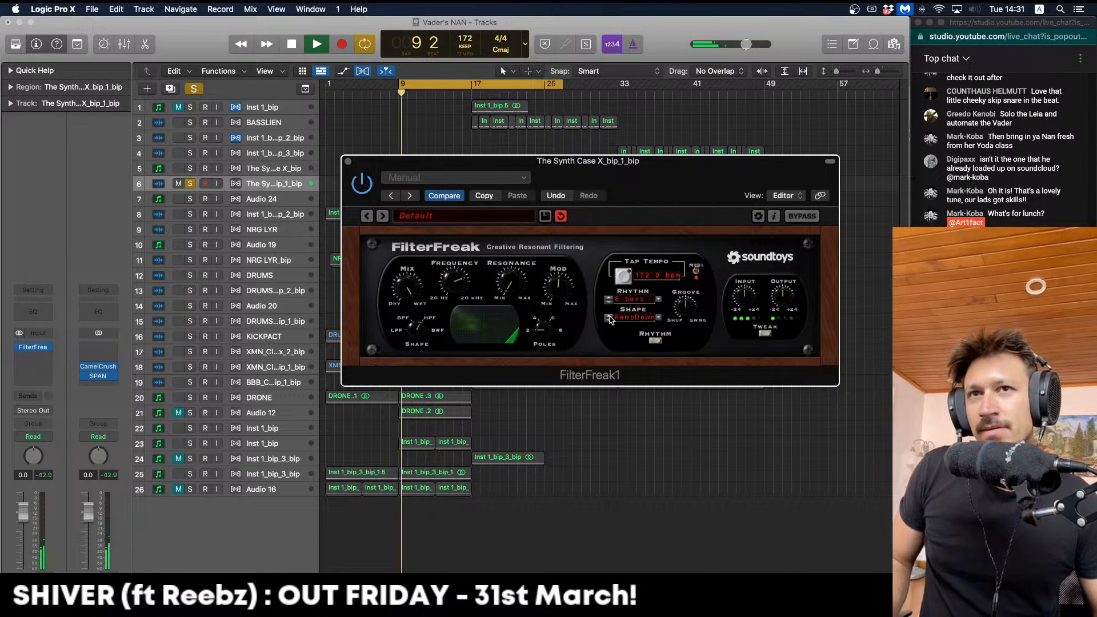
{"action": "key", "text": "space"}
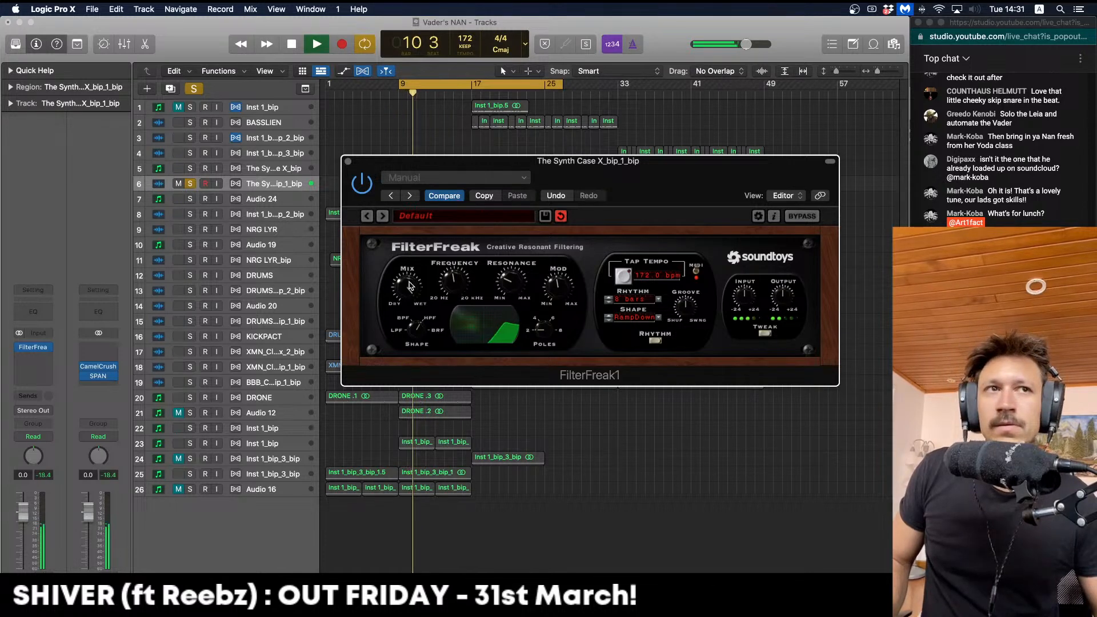
{"action": "key", "text": "space"}
{"action": "left_click", "coordinate": [191, 184]}
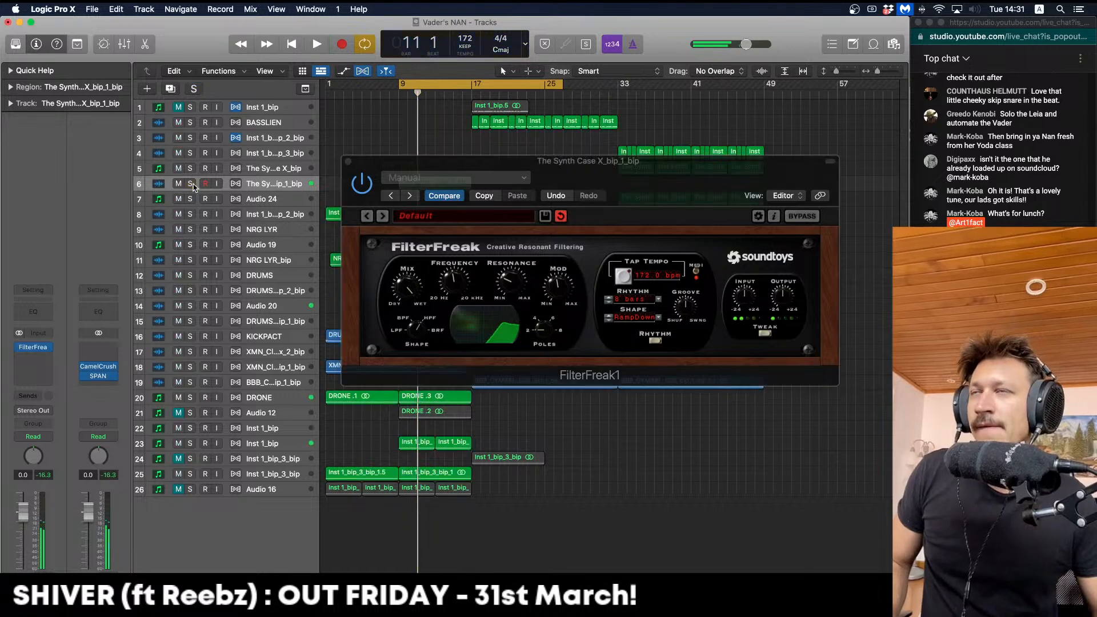
{"action": "key", "text": "space"}
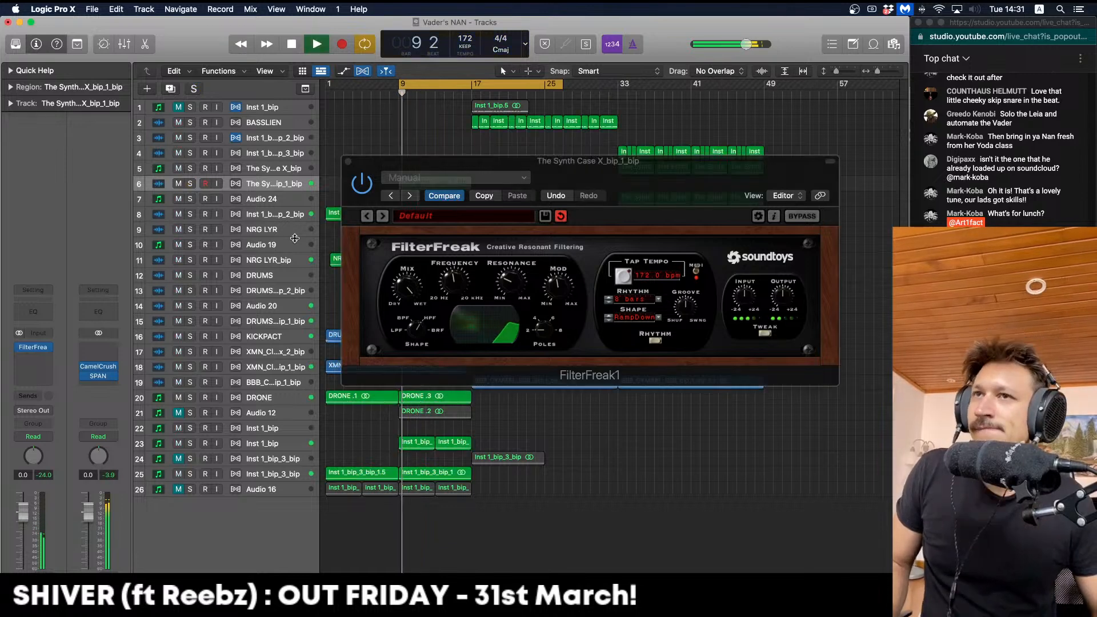
{"action": "left_click", "coordinate": [418, 289]}
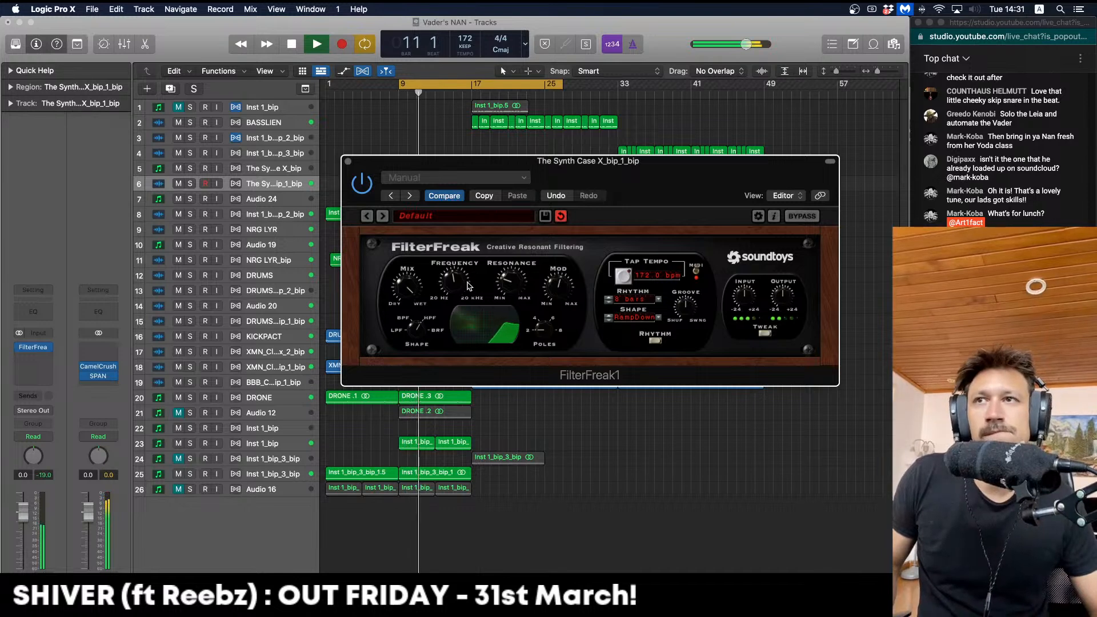
{"action": "key", "text": "space"}
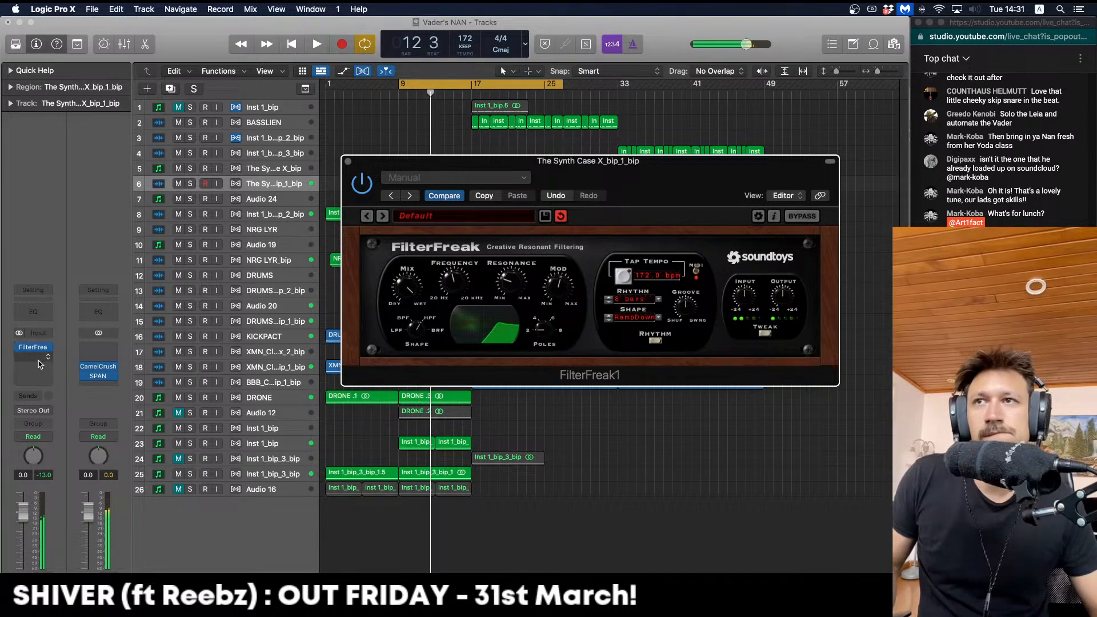
Insert kHs Convolver in Stereo in the slot after FilterFreak
{"action": "left_click", "coordinate": [33, 357]}
{"action": "mouse_move", "coordinate": [91, 407]}
{"action": "left_click", "coordinate": [127, 407]}
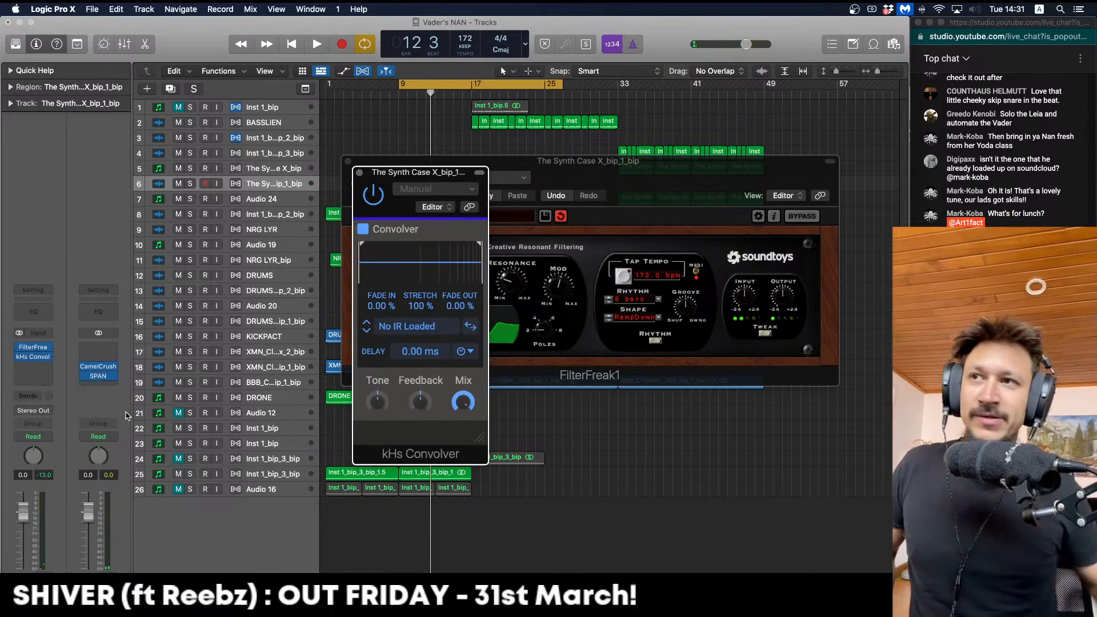
Load an impulse response into kHs Convolver, move its window aside and close FilterFreak
{"action": "key", "text": "space"}
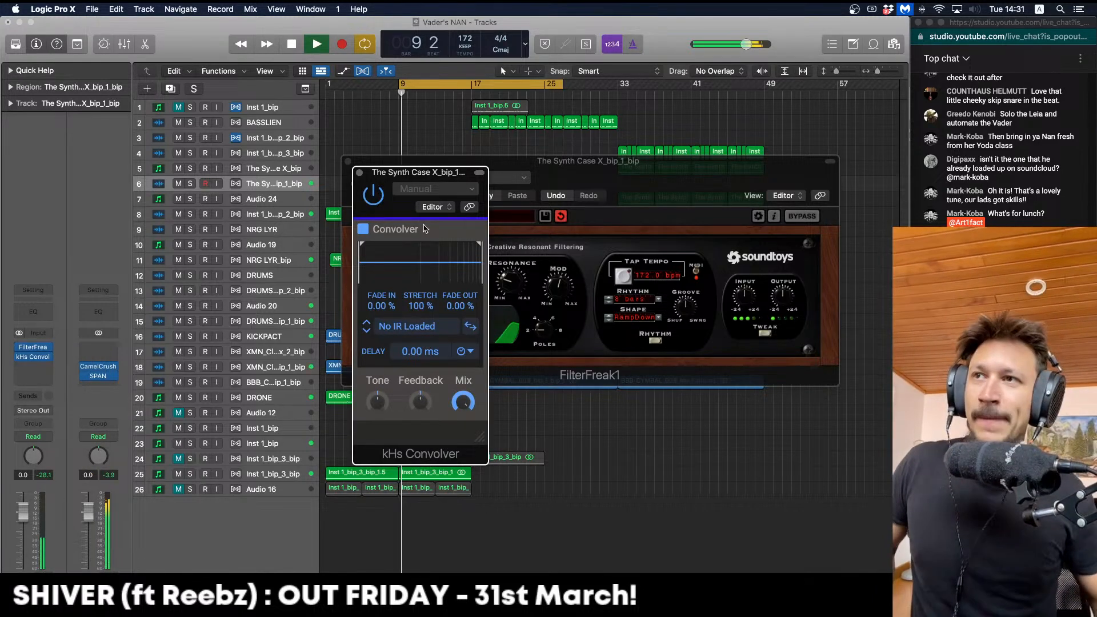
{"action": "left_click", "coordinate": [366, 330]}
{"action": "left_click_drag", "start_coordinate": [457, 165], "coordinate": [333, 134]}
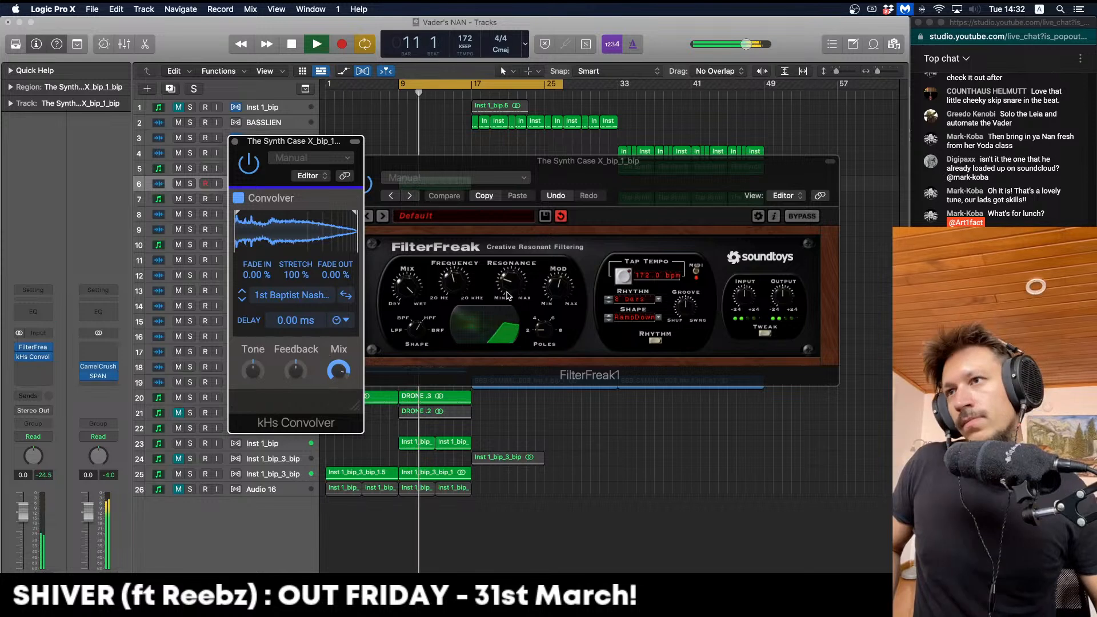
{"action": "left_click", "coordinate": [558, 289]}
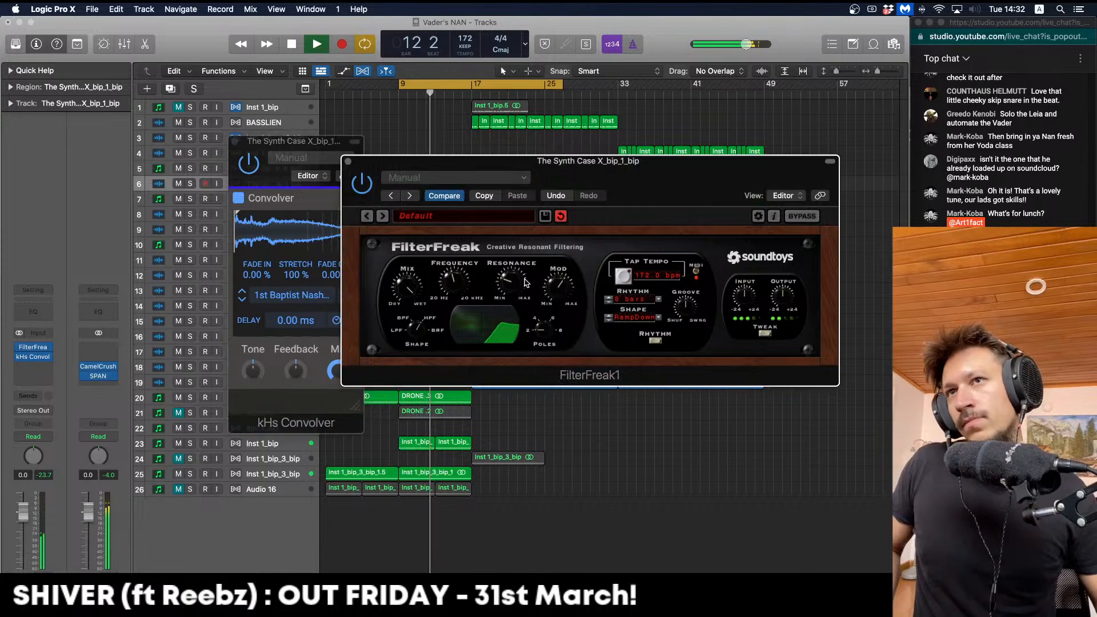
{"action": "left_click", "coordinate": [349, 161]}
Add Marker 1 at the playhead, hide the convolver and jump back to Marker 1
{"action": "left_click_drag", "start_coordinate": [471, 86], "coordinate": [472, 95]}
{"action": "key", "text": "c"}
{"action": "left_click", "coordinate": [471, 133]}
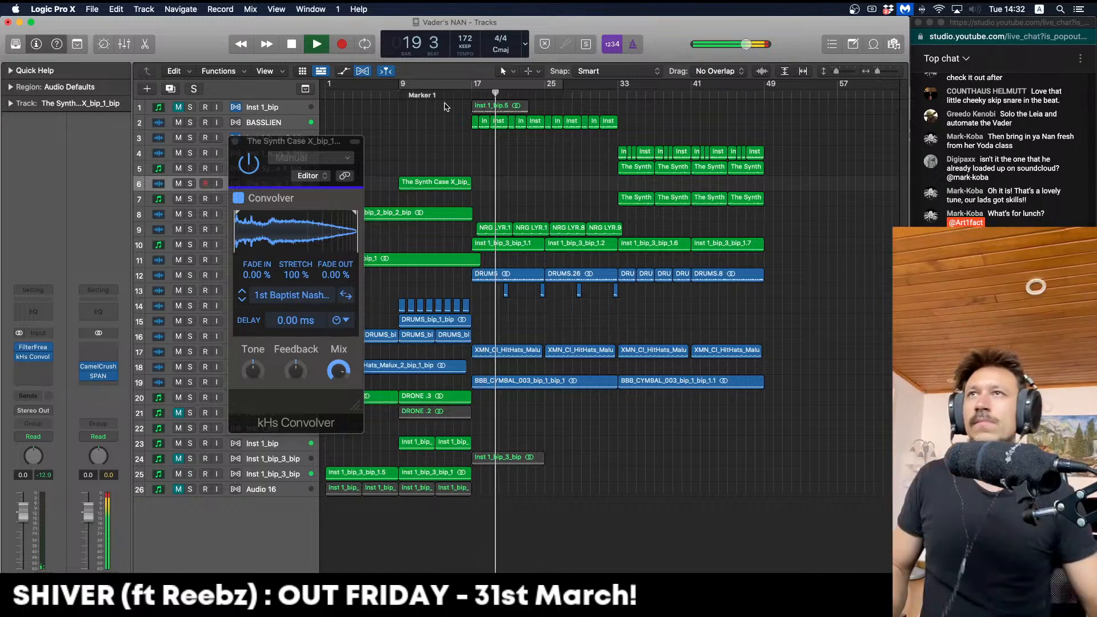
{"action": "key", "text": "v"}
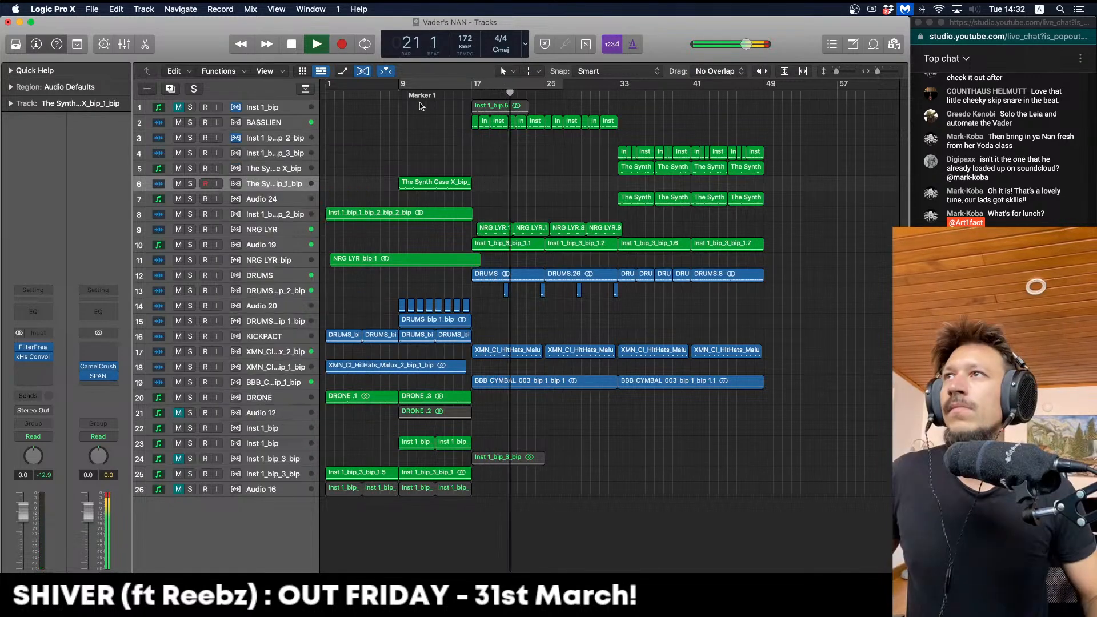
{"action": "left_click", "coordinate": [423, 95]}
Enlarge the synth track, recheck the convolver, then close its window and stop playback
{"action": "key", "text": "ctrl+alt+z"}
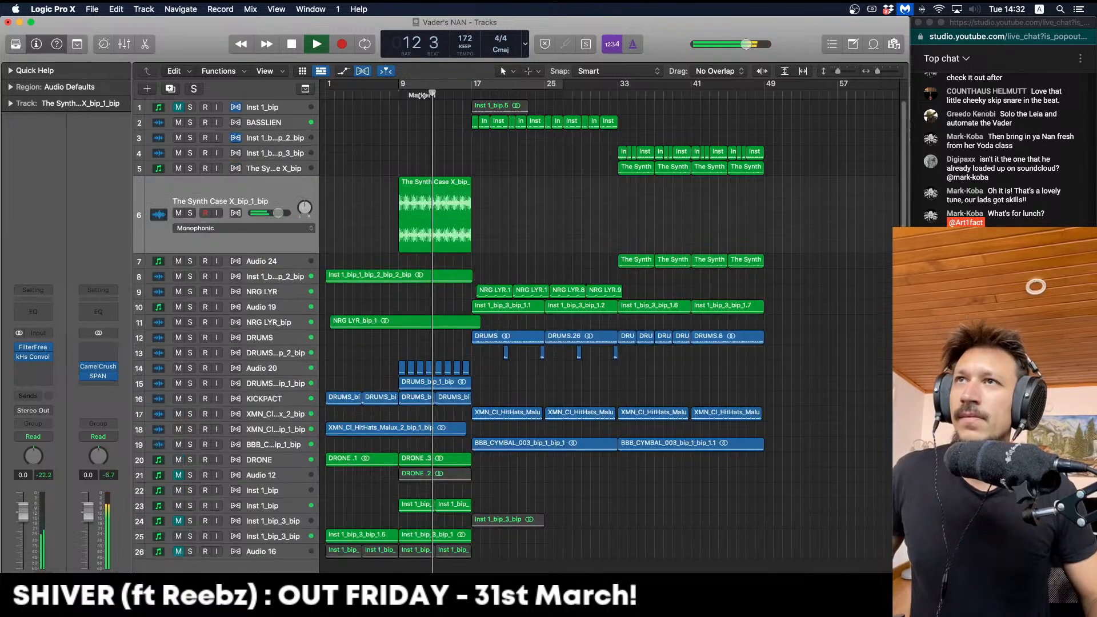
{"action": "left_click", "coordinate": [35, 356]}
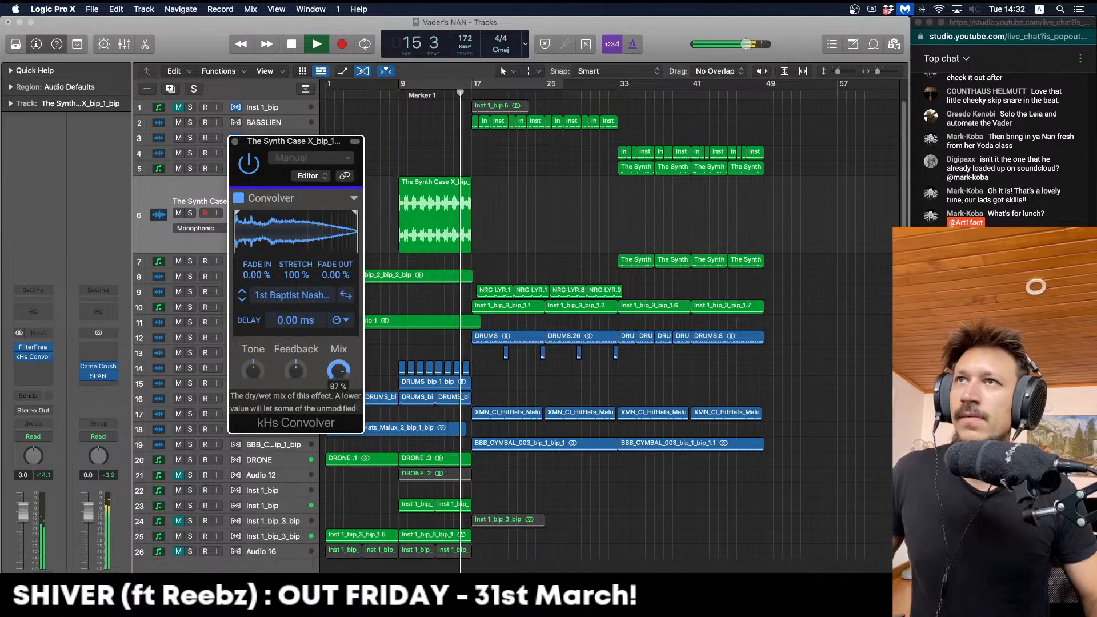
{"action": "key", "text": "space"}
{"action": "left_click", "coordinate": [235, 143]}
{"action": "left_click", "coordinate": [433, 182]}
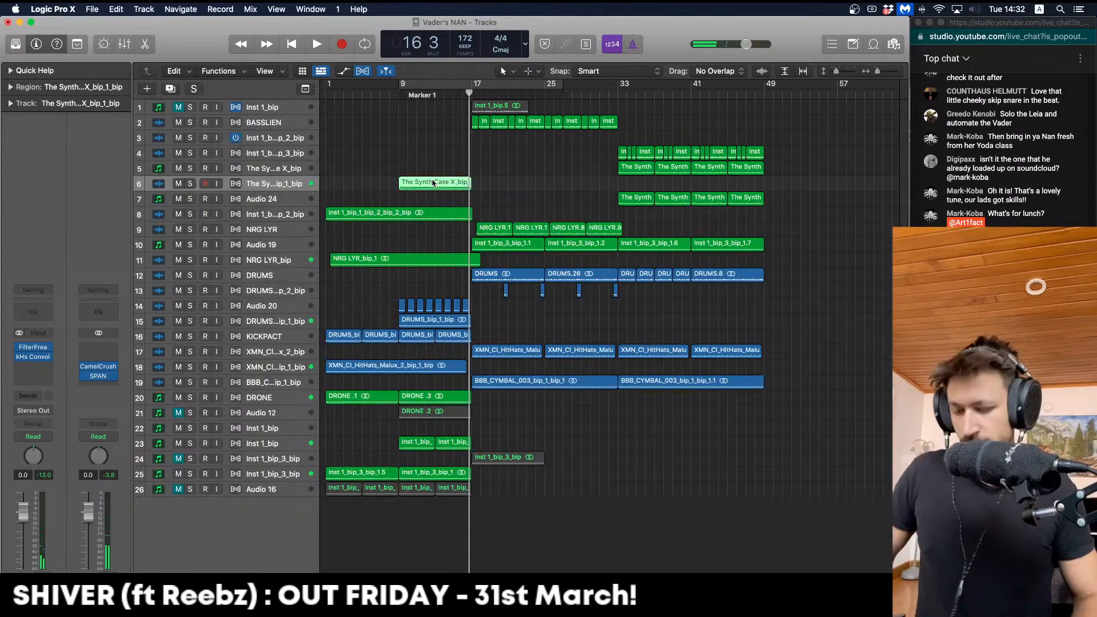
Bounce the processed synth region in place onto new track 7 and copy a short slice to bar 4
{"action": "key", "text": "ctrl+b"}
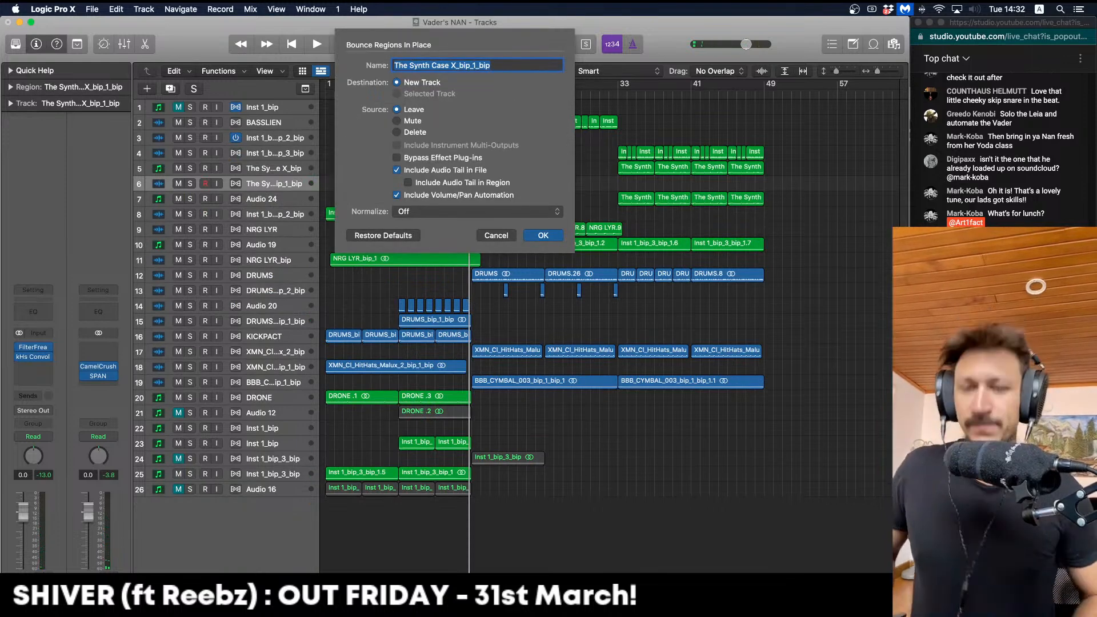
{"action": "key", "text": "Escape"}
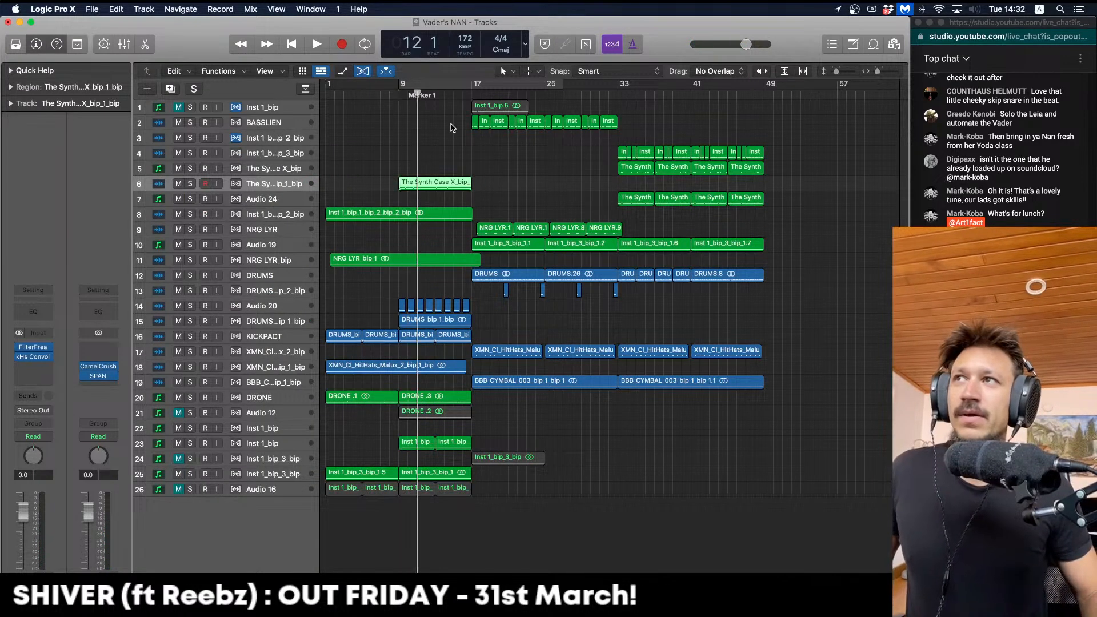
{"action": "key", "text": "ctrl+z"}
{"action": "left_click", "coordinate": [432, 92]}
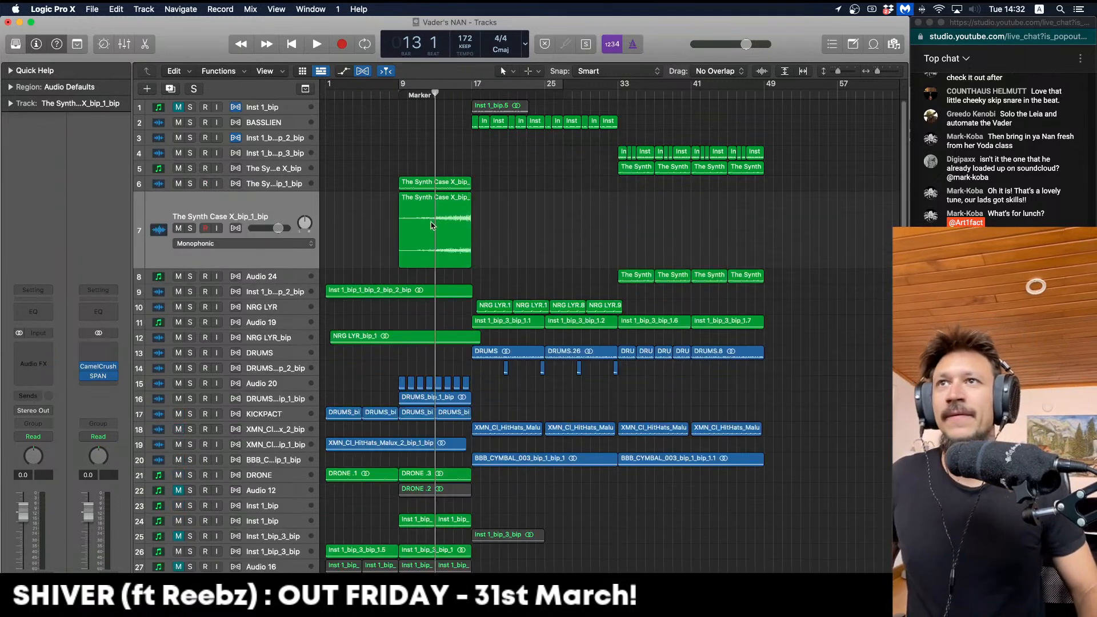
{"action": "left_click_drag", "start_coordinate": [468, 262], "coordinate": [379, 227]}
Zoom in on the opening bars and audition the synth layer from bar 1, soloed and unsoloed
{"action": "left_click", "coordinate": [417, 187]}
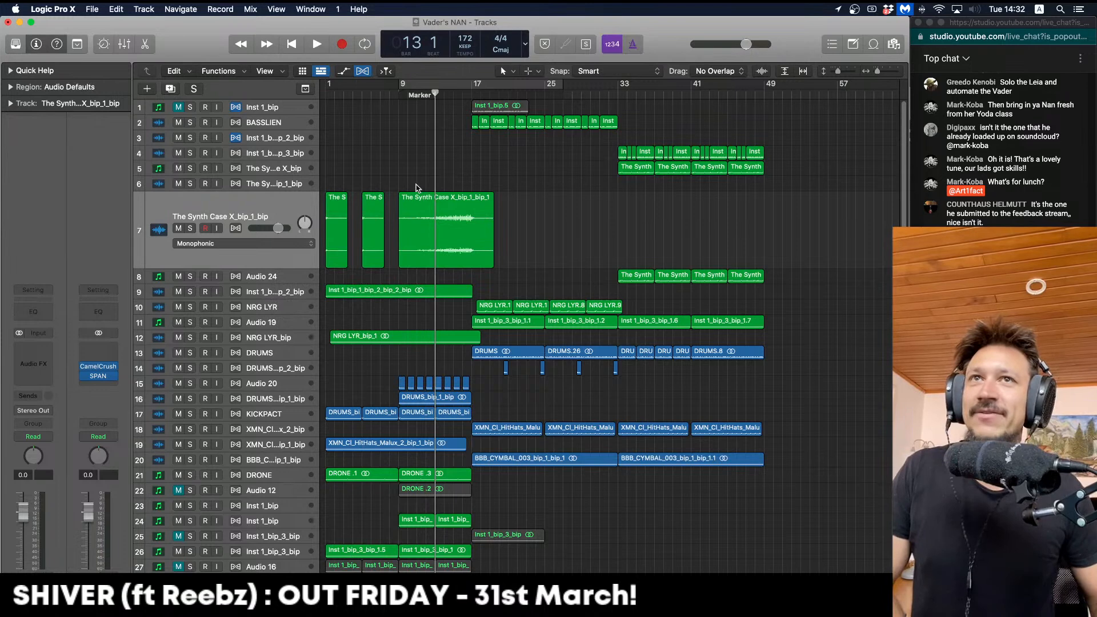
{"action": "key", "text": "Return"}
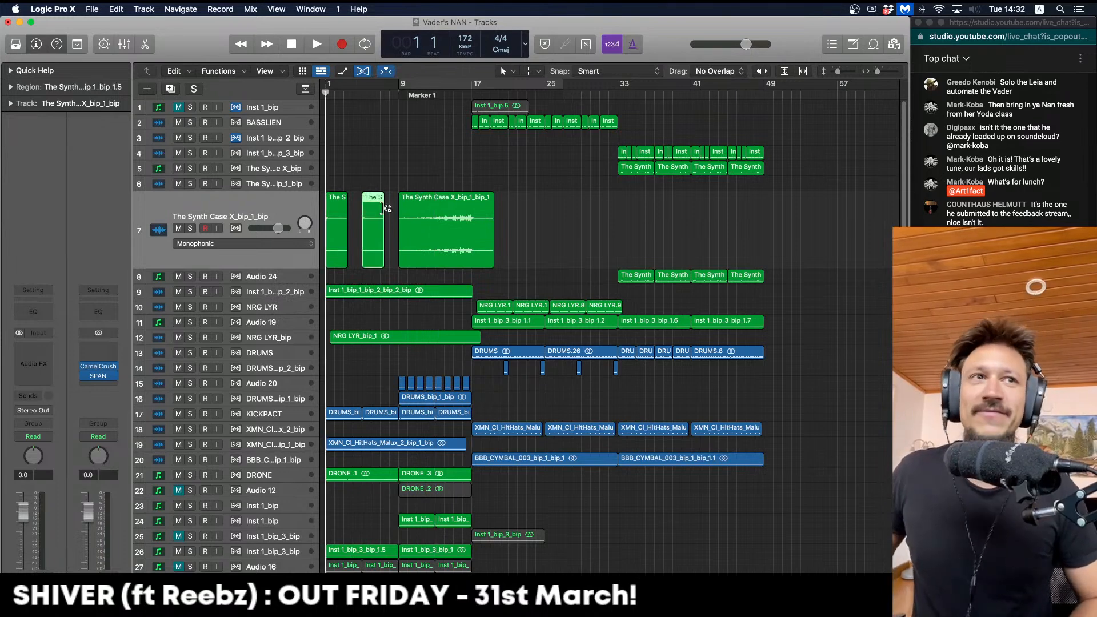
{"action": "key", "text": "space"}
{"action": "key", "text": "space"}
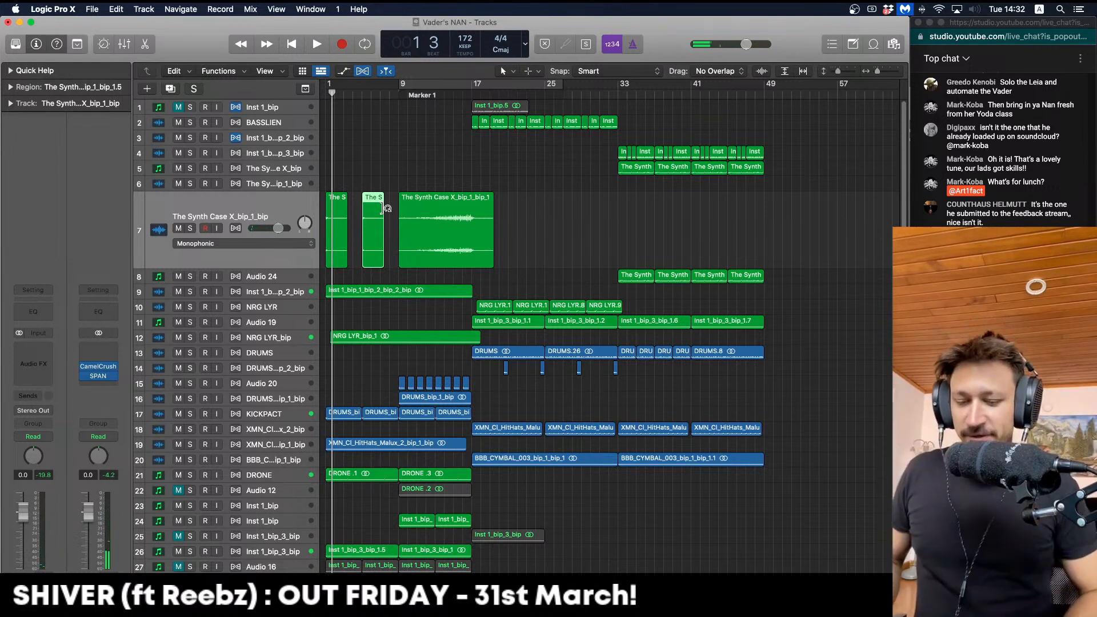
{"action": "key", "text": "super+Right"}
{"action": "key", "text": "super+Right"}
{"action": "key", "text": "Return"}
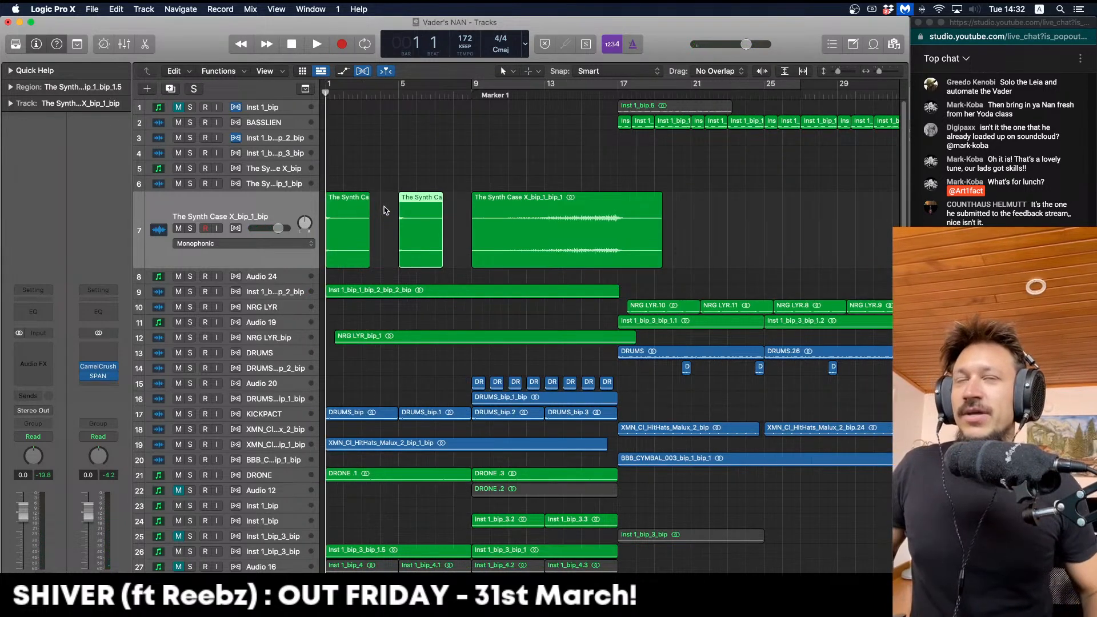
{"action": "key", "text": "space"}
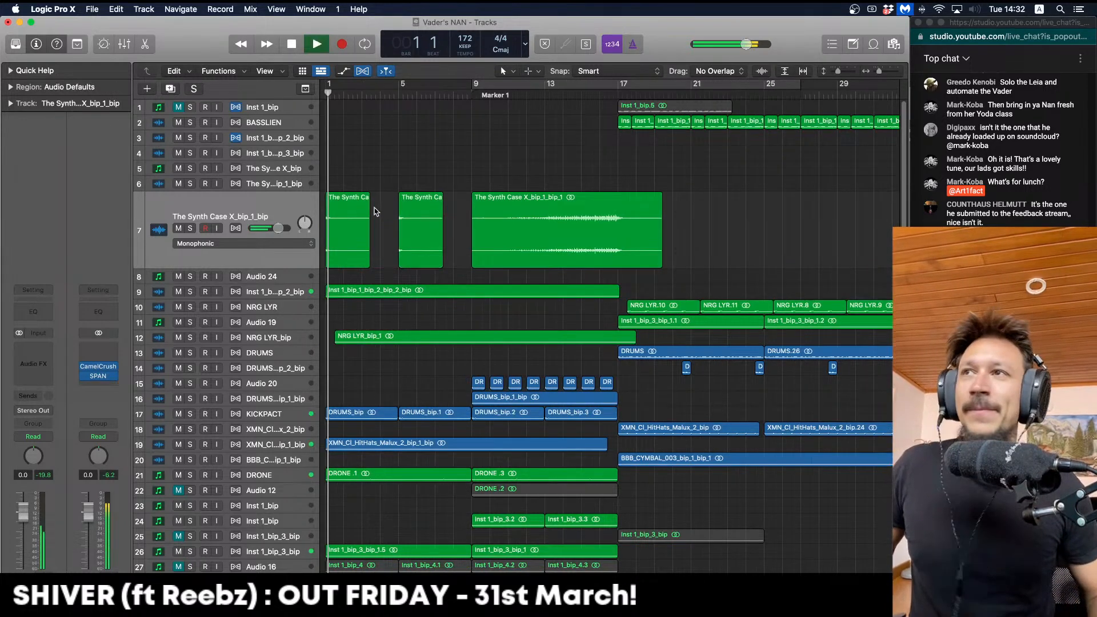
{"action": "left_click", "coordinate": [190, 228]}
{"action": "key", "text": "Return"}
{"action": "left_click", "coordinate": [190, 229]}
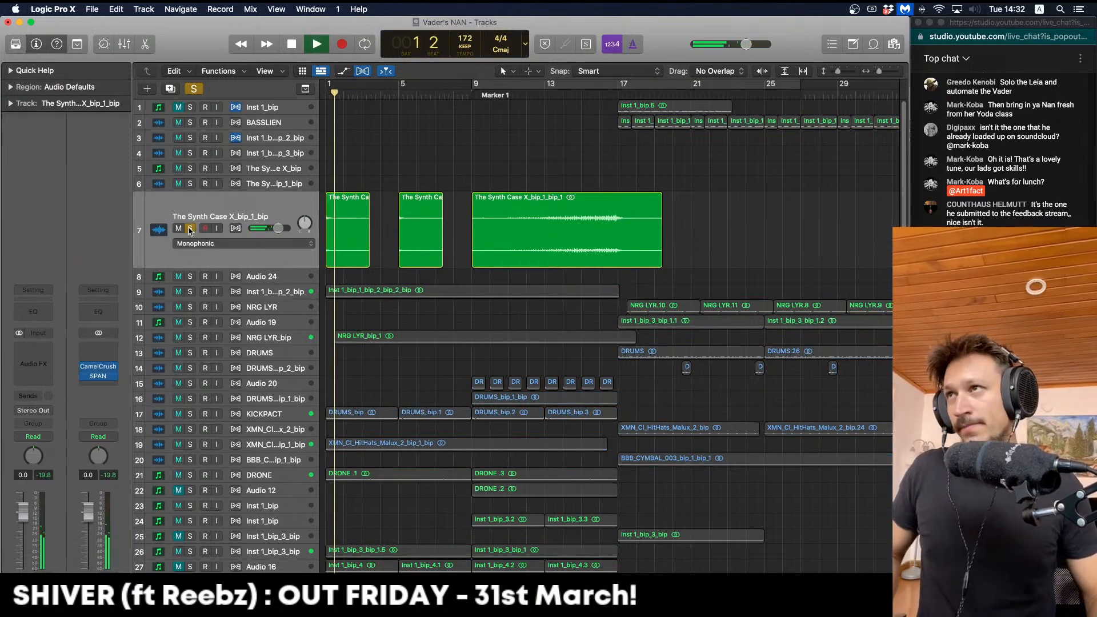
Delete the third short Synth region on the synth layer track
{"action": "left_click_drag", "start_coordinate": [406, 140], "coordinate": [369, 218]}
{"action": "left_click", "coordinate": [382, 149]}
{"action": "key", "text": "space"}
{"action": "left_click", "coordinate": [423, 210]}
{"action": "key", "text": "Delete"}
{"action": "key", "text": "space"}
Trim the copied Synth region to end near bar 5 and delete its leftover tail
{"action": "left_click_drag", "start_coordinate": [400, 260], "coordinate": [356, 230]}
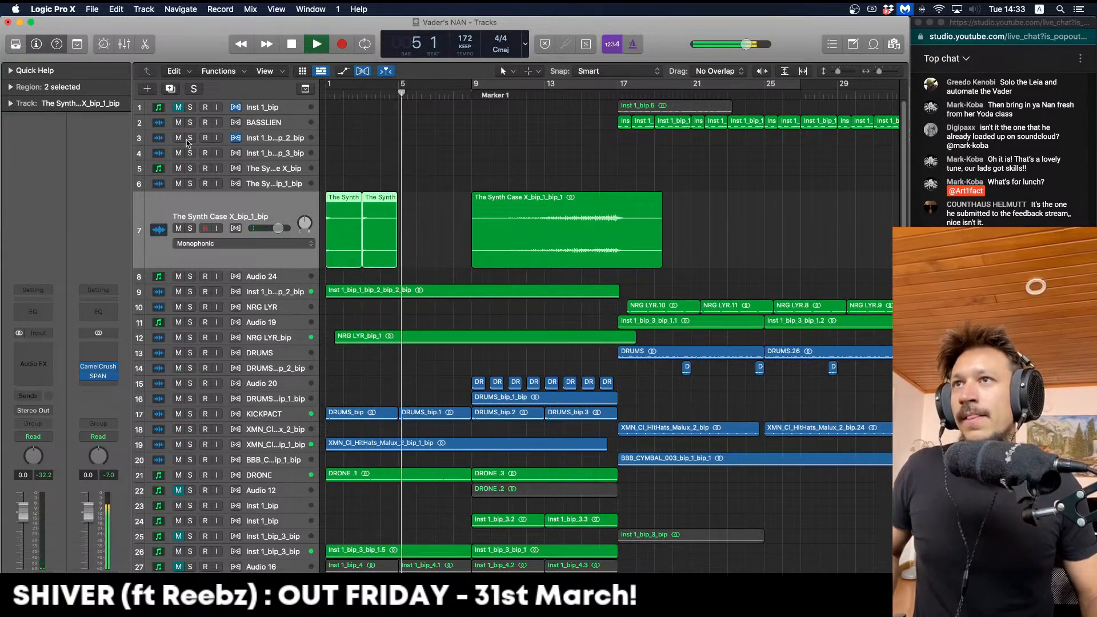
{"action": "key", "text": "space"}
{"action": "left_click", "coordinate": [380, 154]}
{"action": "left_click_drag", "start_coordinate": [399, 199], "coordinate": [345, 203]}
{"action": "key", "text": "Delete"}
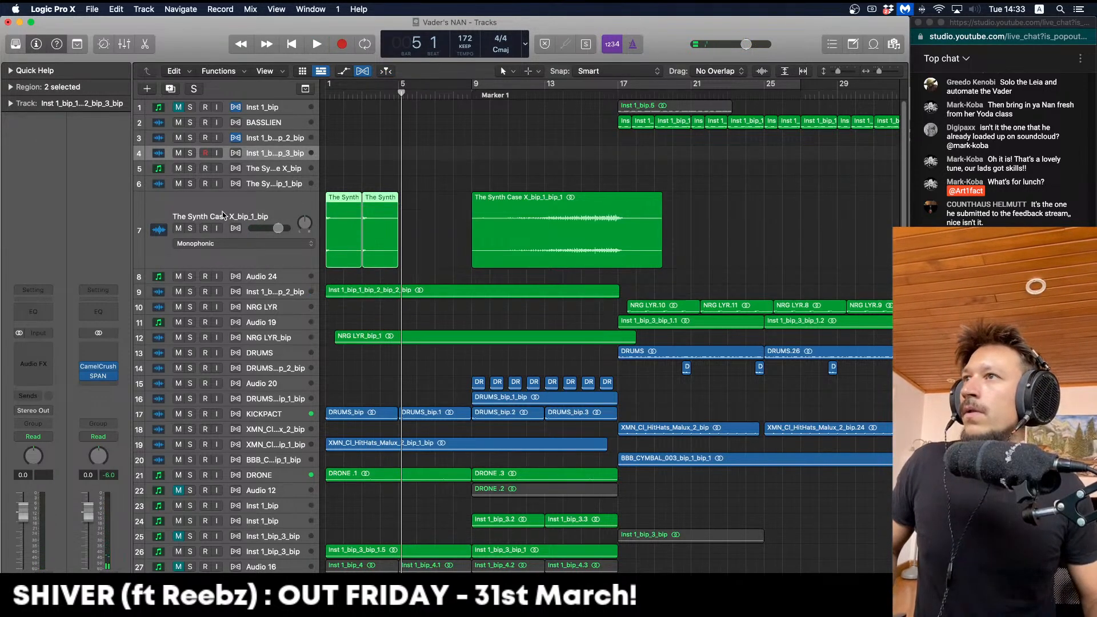
{"action": "left_click", "coordinate": [223, 215]}
{"action": "left_click", "coordinate": [12, 87]}
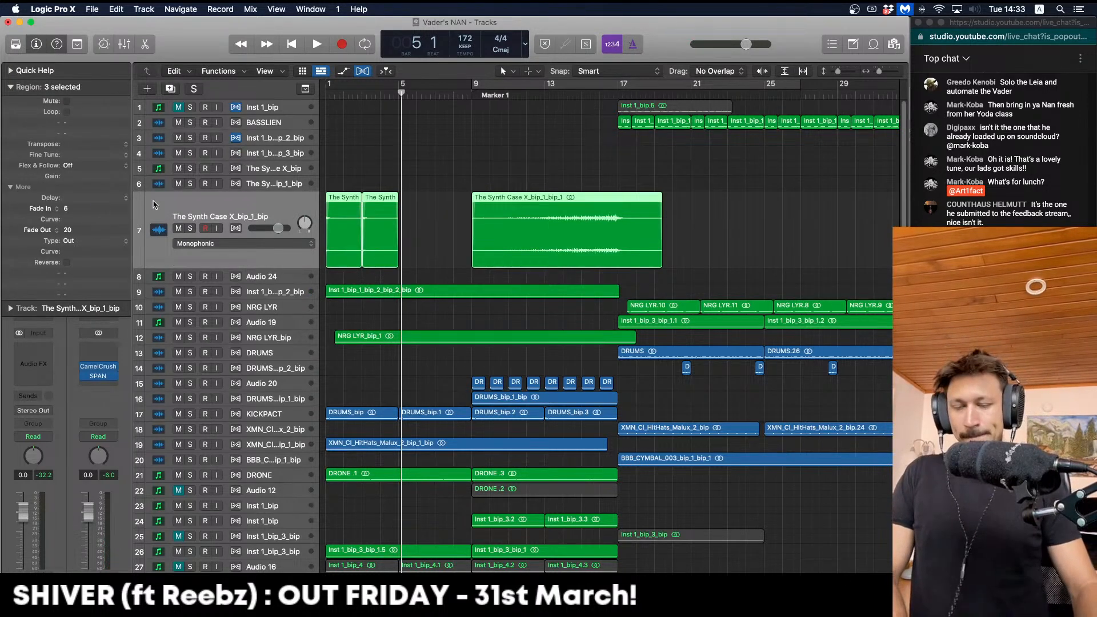
Copy the two short Synth regions after themselves so four copies fill bars 1–9
{"action": "key", "text": "Return"}
{"action": "key", "text": "space"}
{"action": "left_click_drag", "start_coordinate": [454, 111], "coordinate": [422, 235]}
{"action": "key", "text": "super+z"}
{"action": "left_click", "coordinate": [436, 179]}
Select the track 19 hi-hat region and check its channel level in the Mixer while playing
{"action": "key", "text": "Return"}
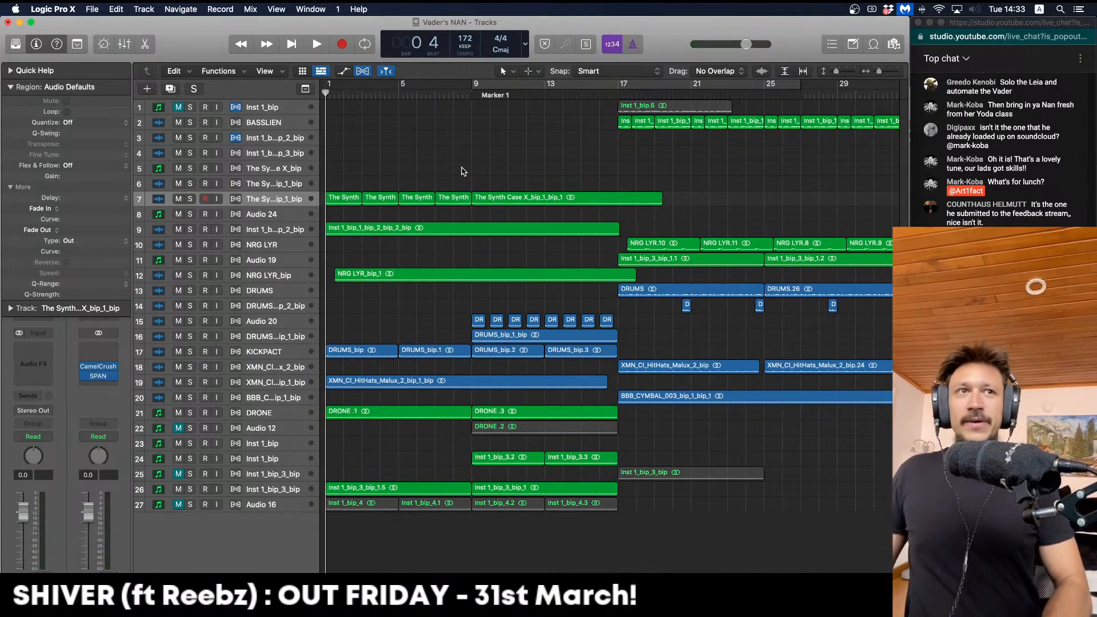
{"action": "key", "text": "space"}
{"action": "key", "text": "super+Up"}
{"action": "key", "text": "super+Up"}
{"action": "key", "text": "super+Left"}
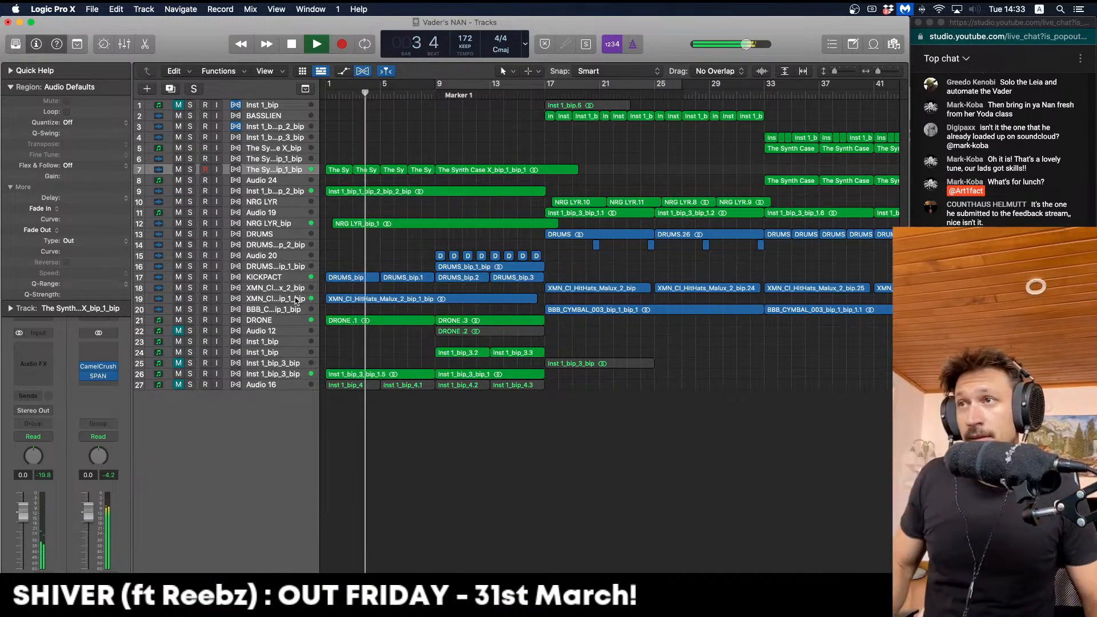
{"action": "left_click", "coordinate": [354, 299]}
{"action": "key", "text": "x"}
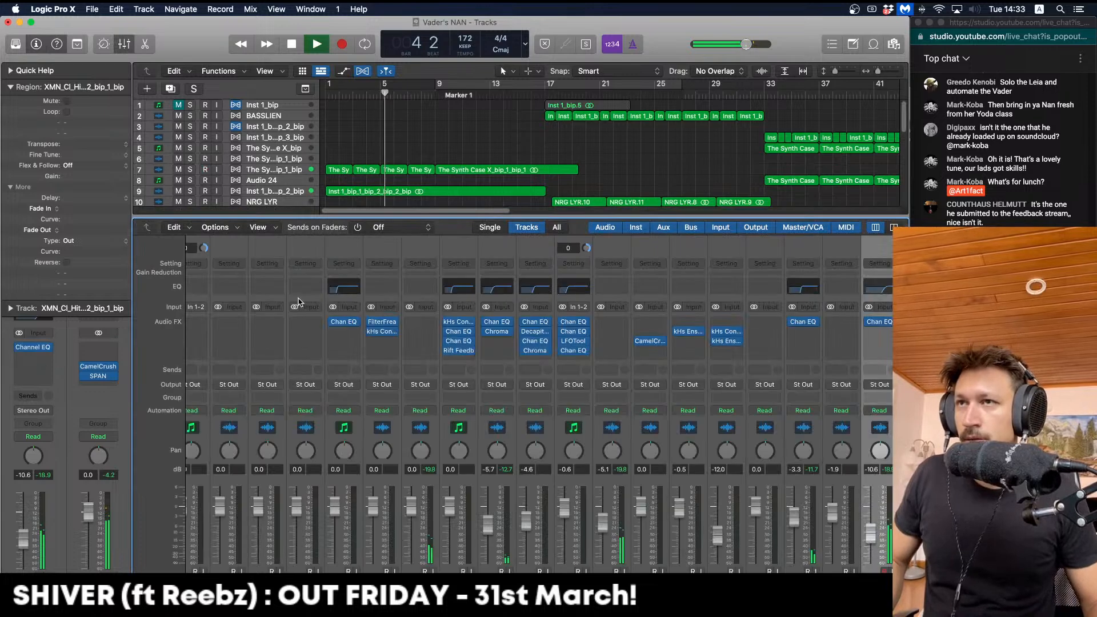
{"action": "key", "text": "x"}
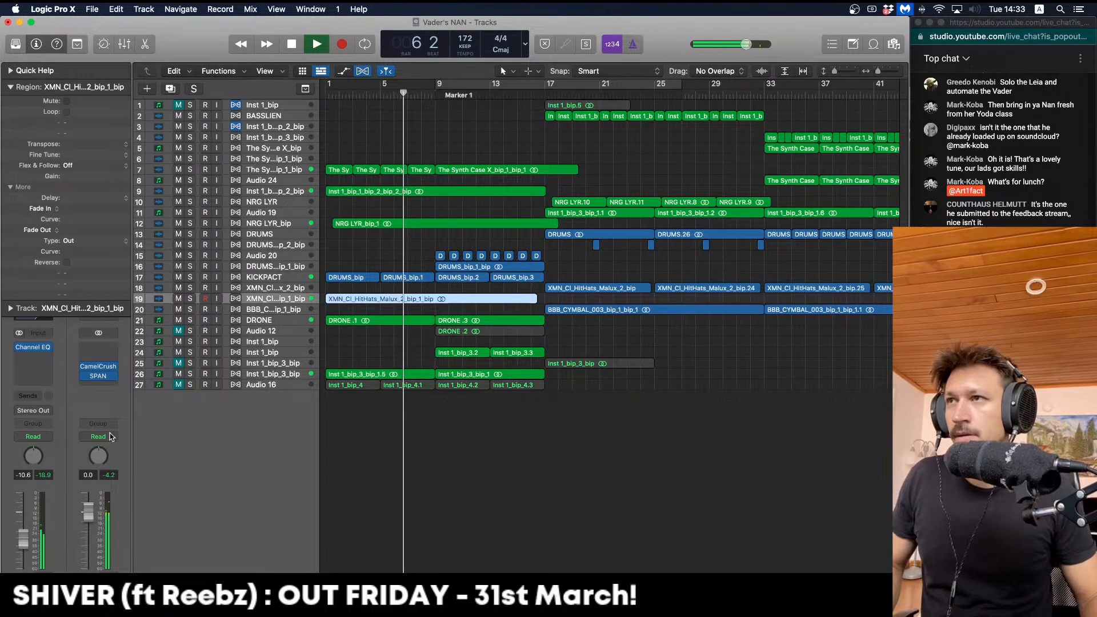
{"action": "key", "text": "ctrl+z"}
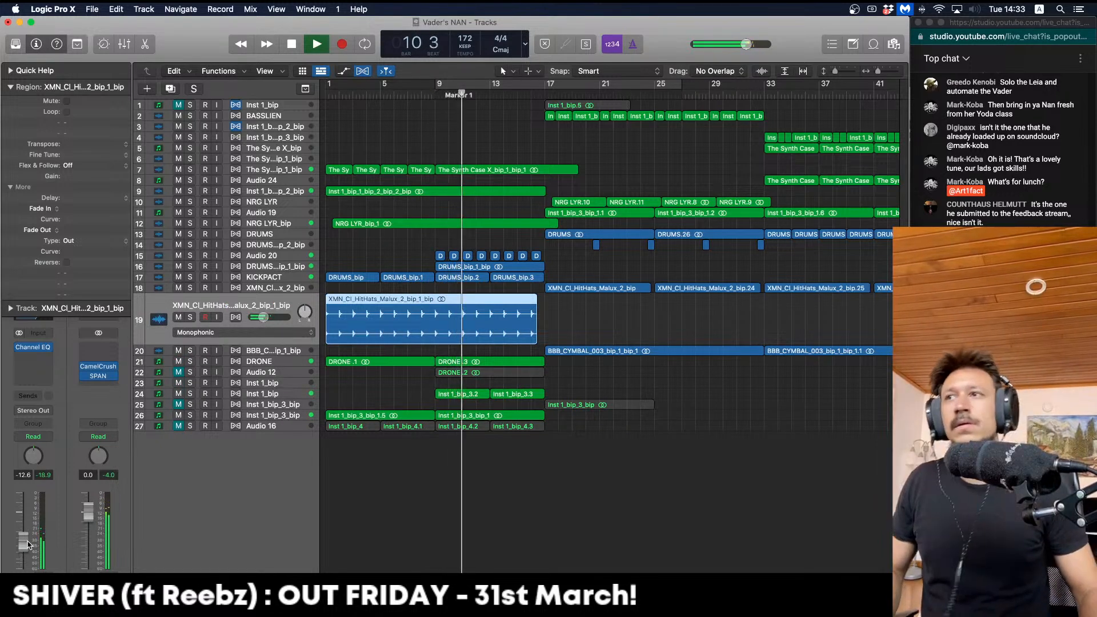
{"action": "key", "text": "ctrl+z"}
{"action": "key", "text": "super+Left"}
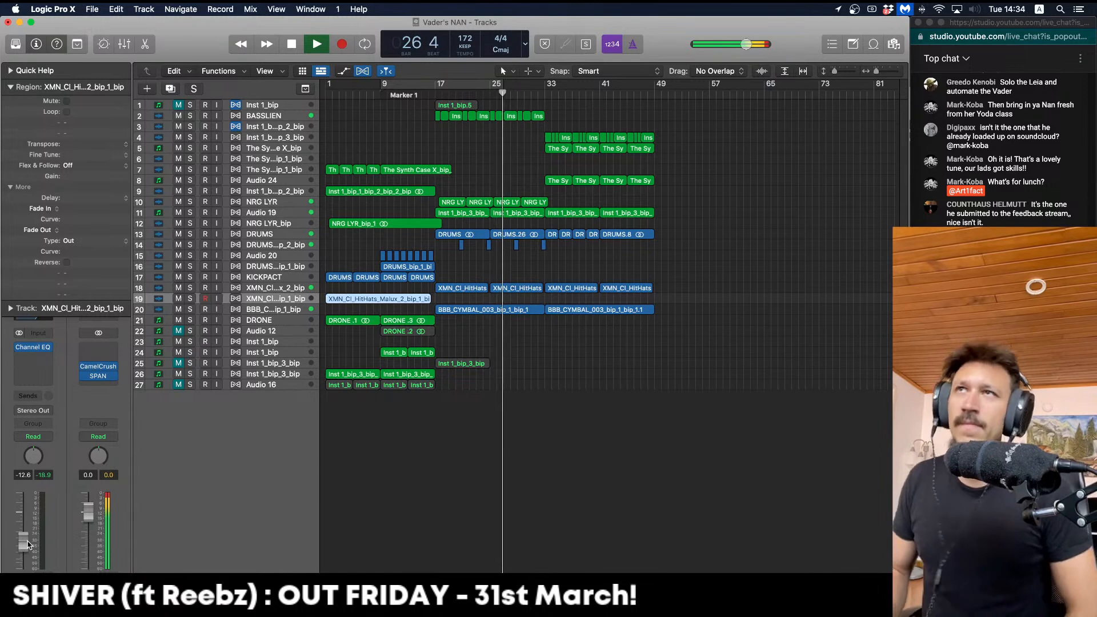
Listen through the arrangement from bar 38, zooming out to the whole song, and stop at bar 49
{"action": "key", "text": "super+Down"}
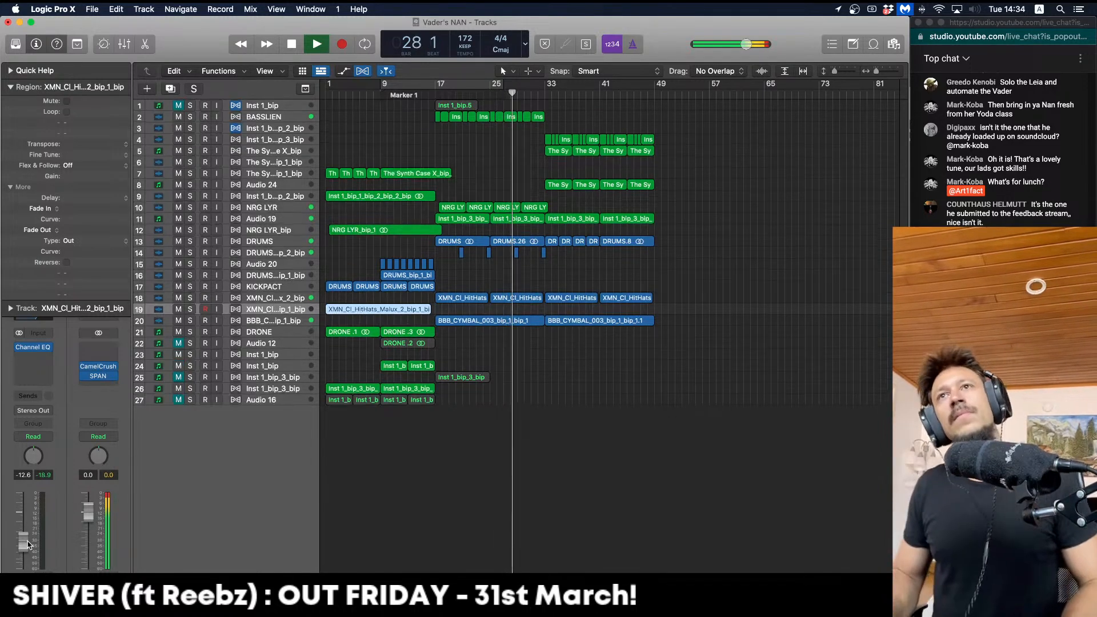
{"action": "key", "text": "super+Down"}
{"action": "key", "text": "shift+period"}
{"action": "key", "text": "super+Right"}
{"action": "key", "text": "super+Right"}
{"action": "key", "text": "super+Right"}
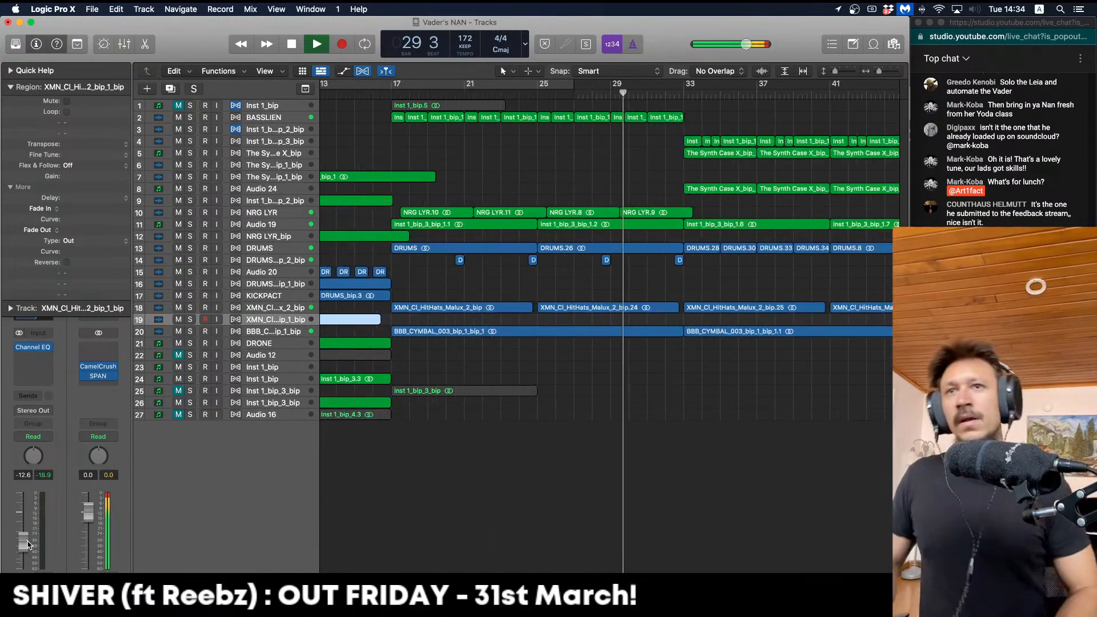
{"action": "key", "text": "super+Up"}
{"action": "key", "text": "super+Left"}
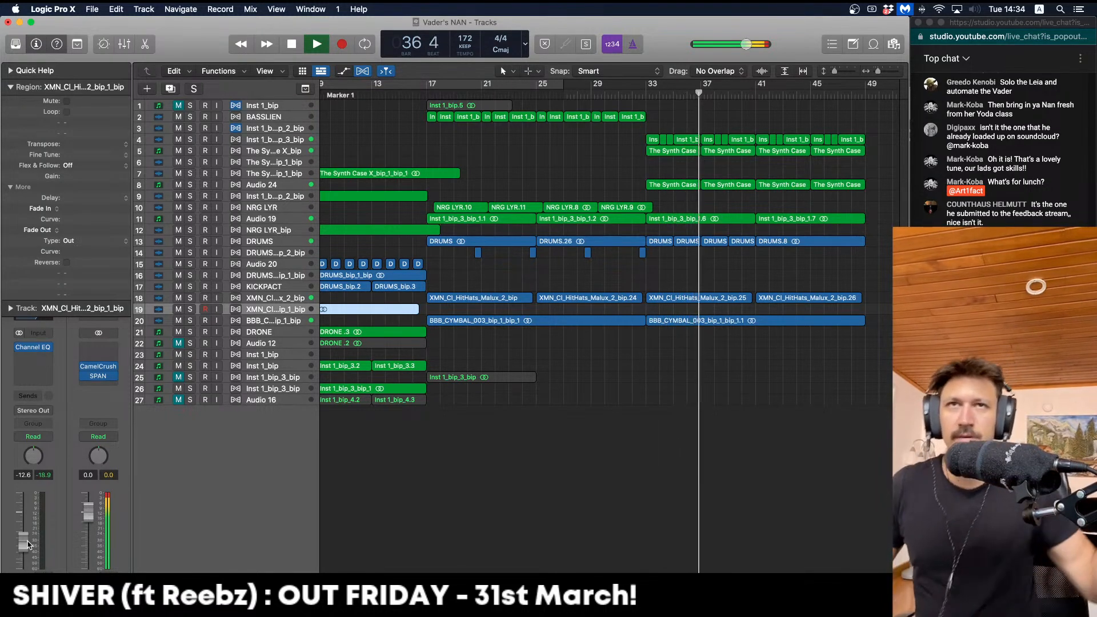
{"action": "key", "text": "super+Left"}
{"action": "key", "text": "super+Down"}
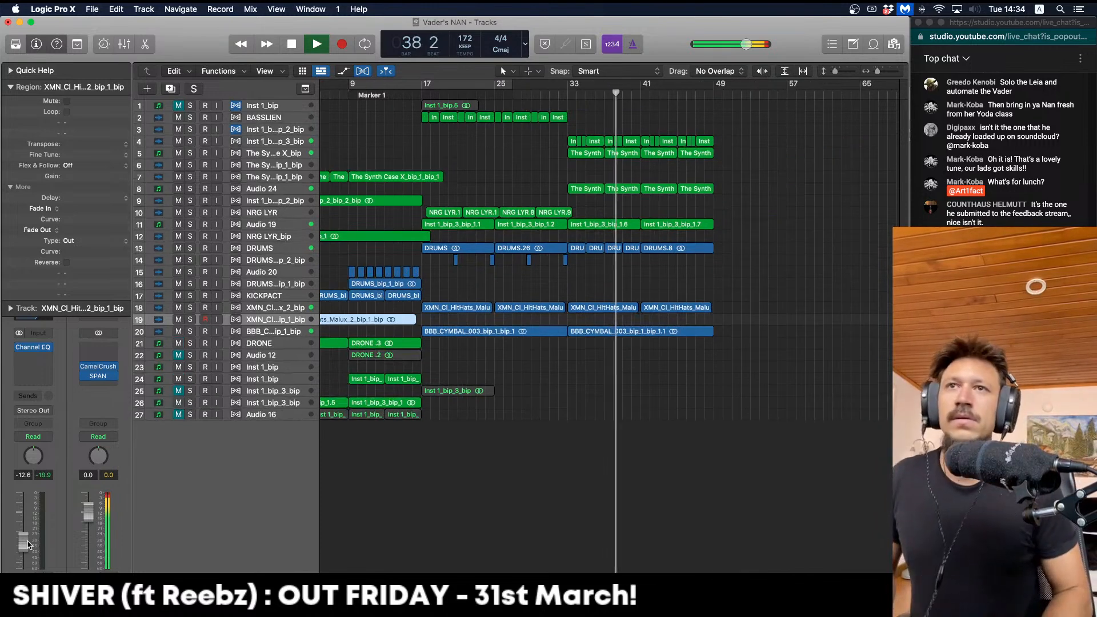
{"action": "key", "text": "Up"}
{"action": "key", "text": "Up"}
{"action": "key", "text": "Up"}
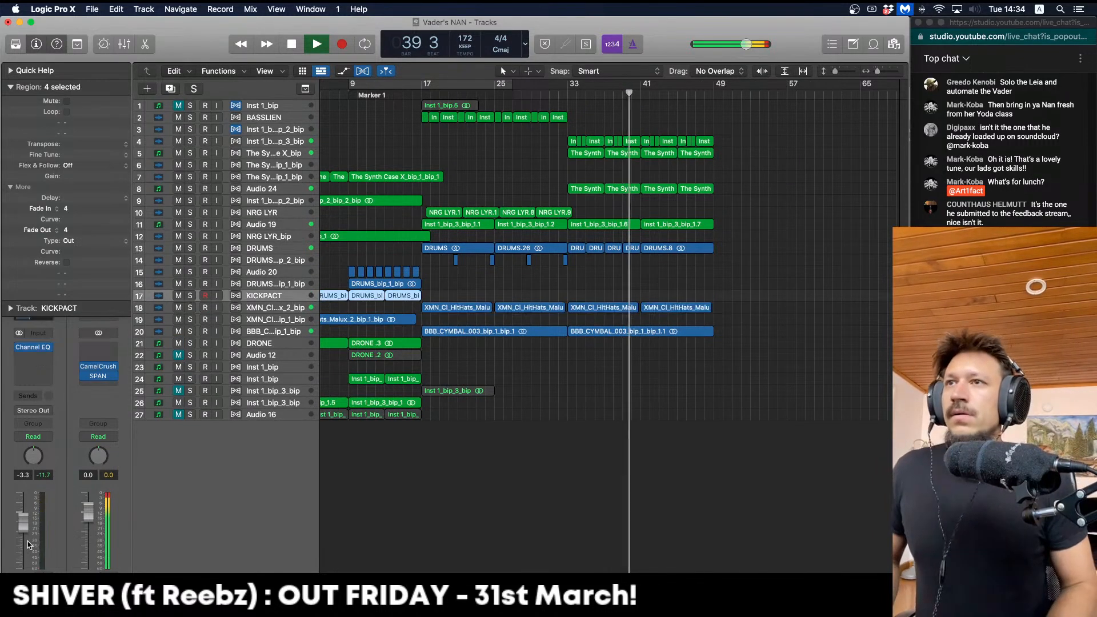
{"action": "key", "text": "super+Left"}
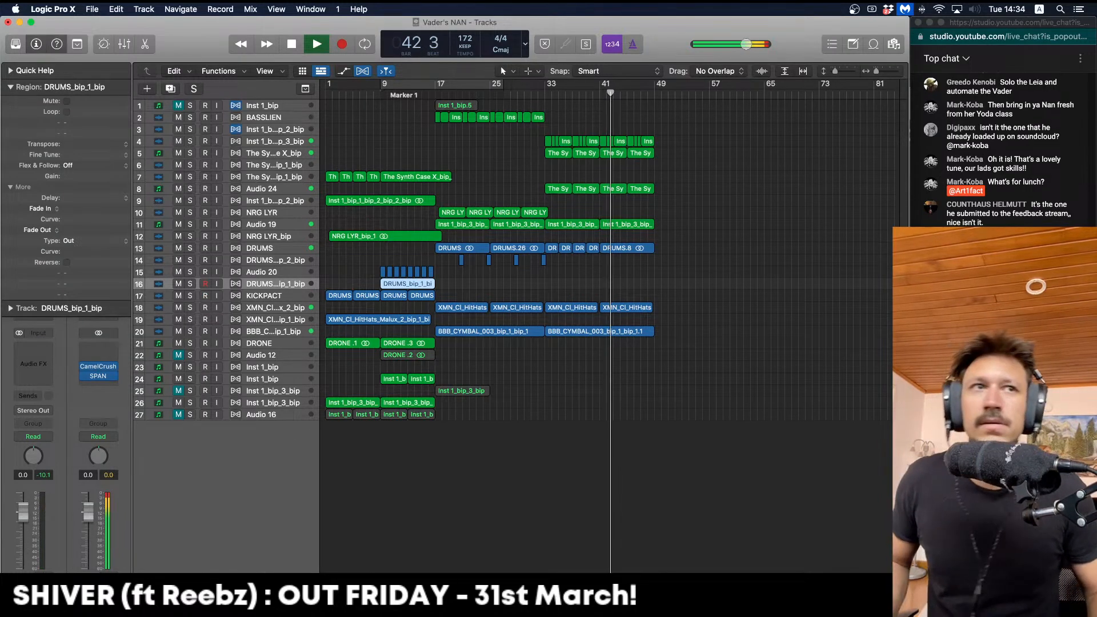
{"action": "left_click", "coordinate": [515, 363]}
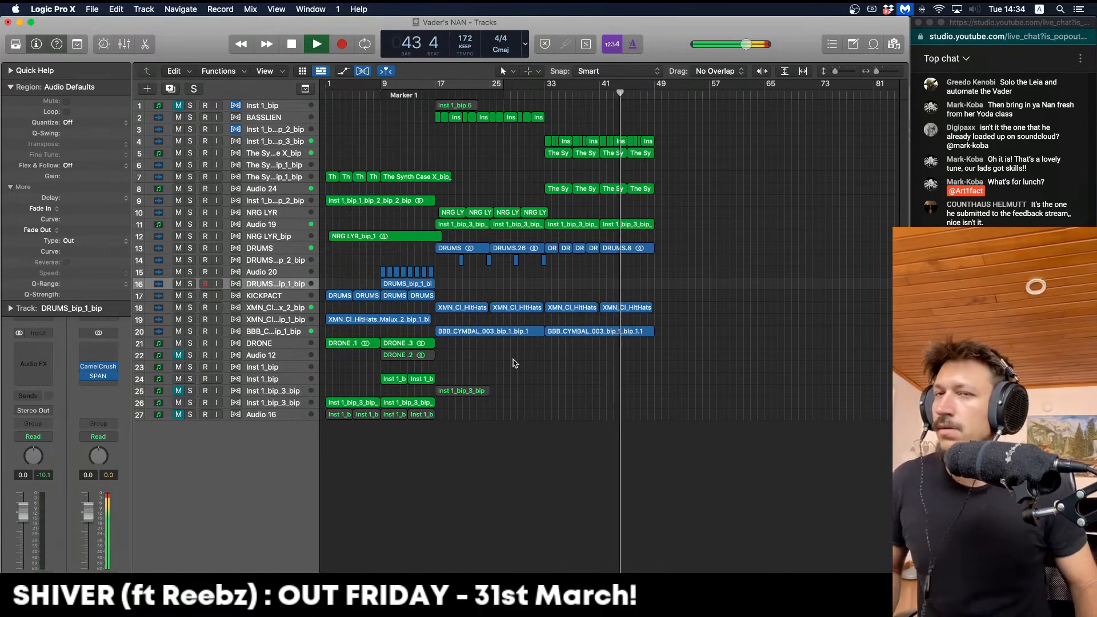
{"action": "key", "text": "super+Down"}
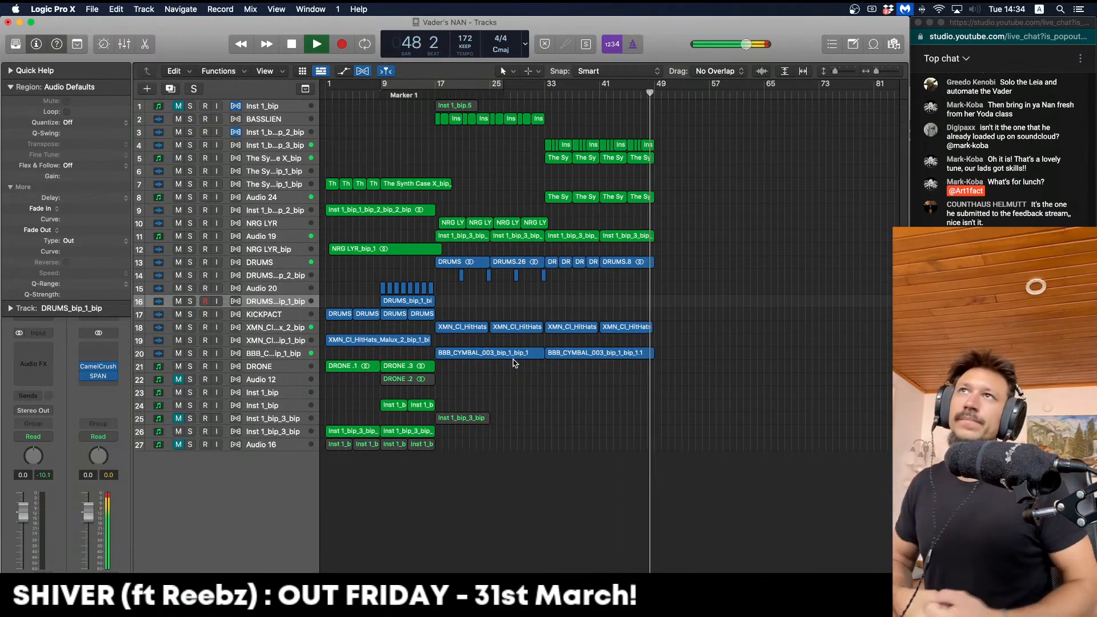
{"action": "key", "text": "space"}
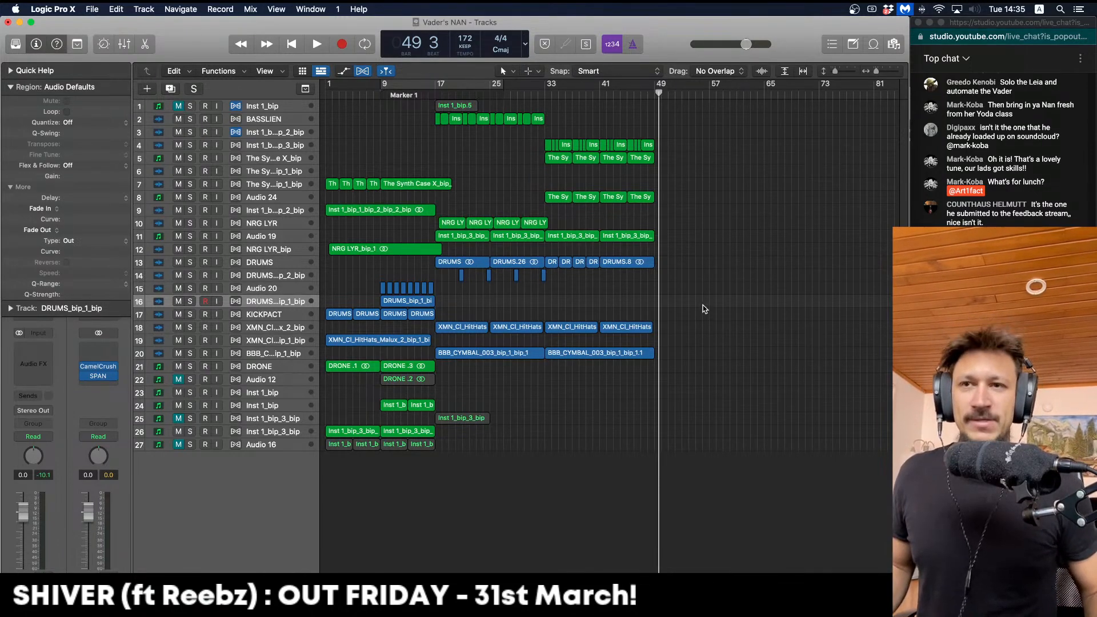
Switch to YouTube Studio in Chrome and end the live stream, confirming with END
{"action": "key", "text": "ctrl+Up"}
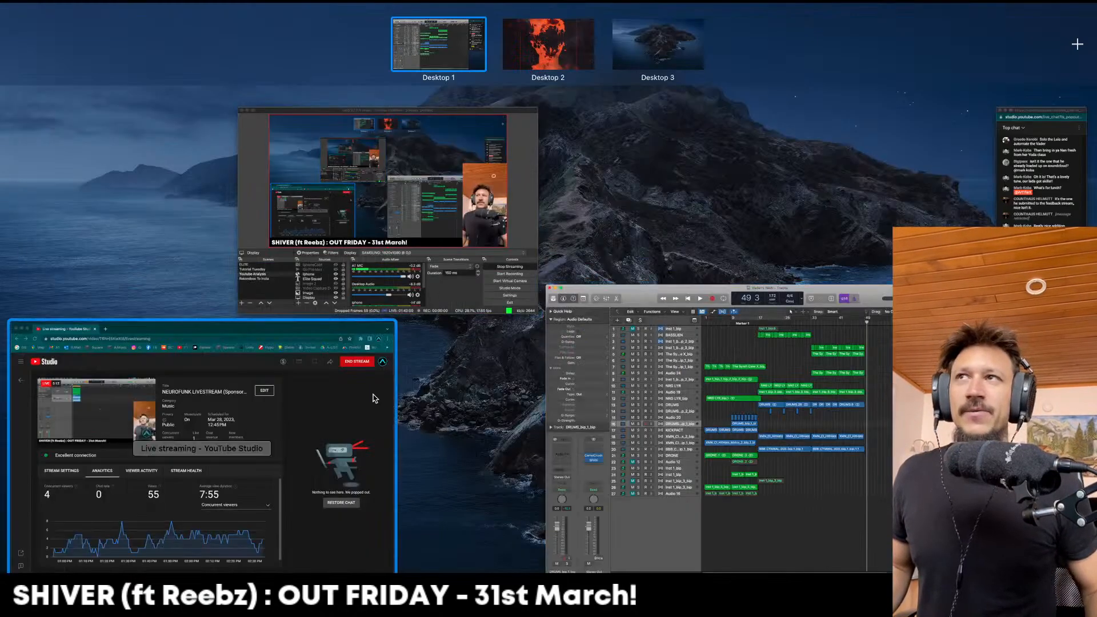
{"action": "left_click", "coordinate": [342, 377]}
{"action": "left_click", "coordinate": [750, 142]}
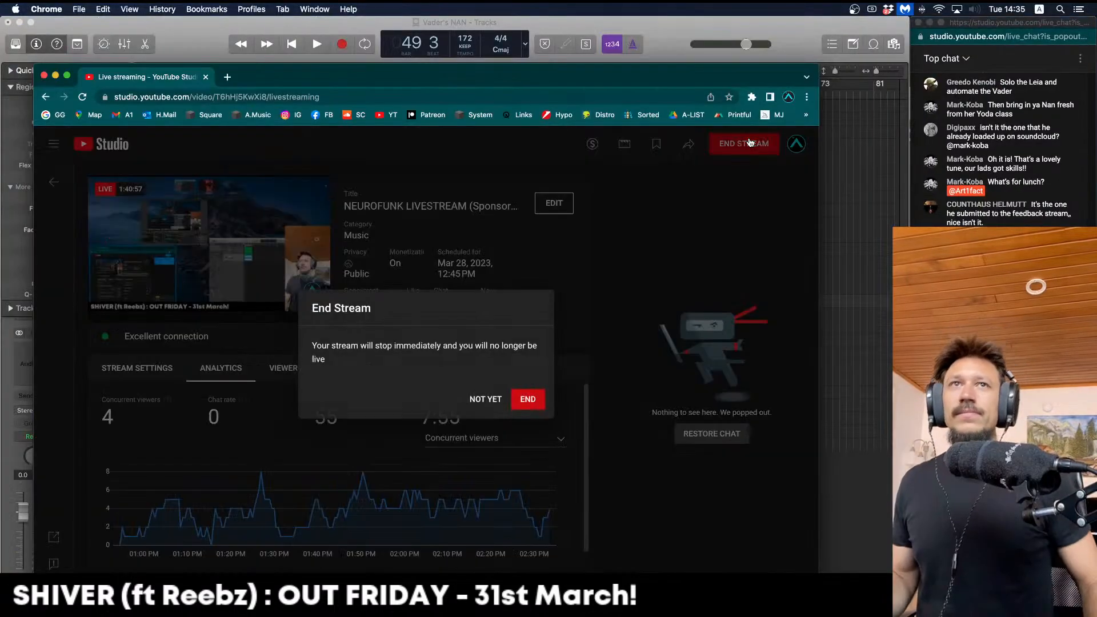
{"action": "left_click", "coordinate": [530, 402]}
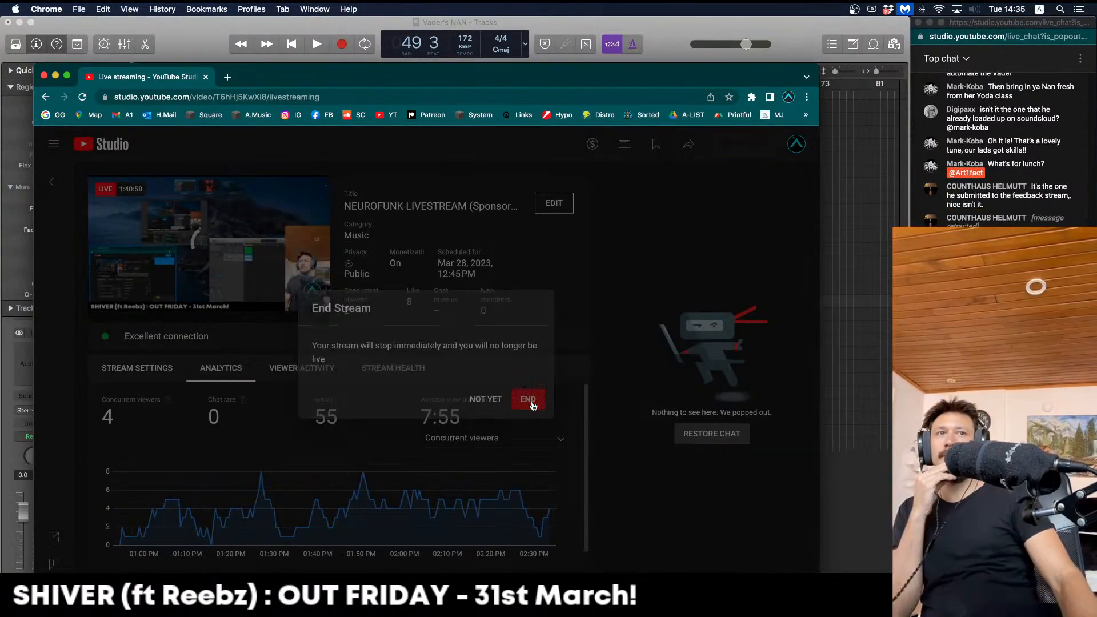